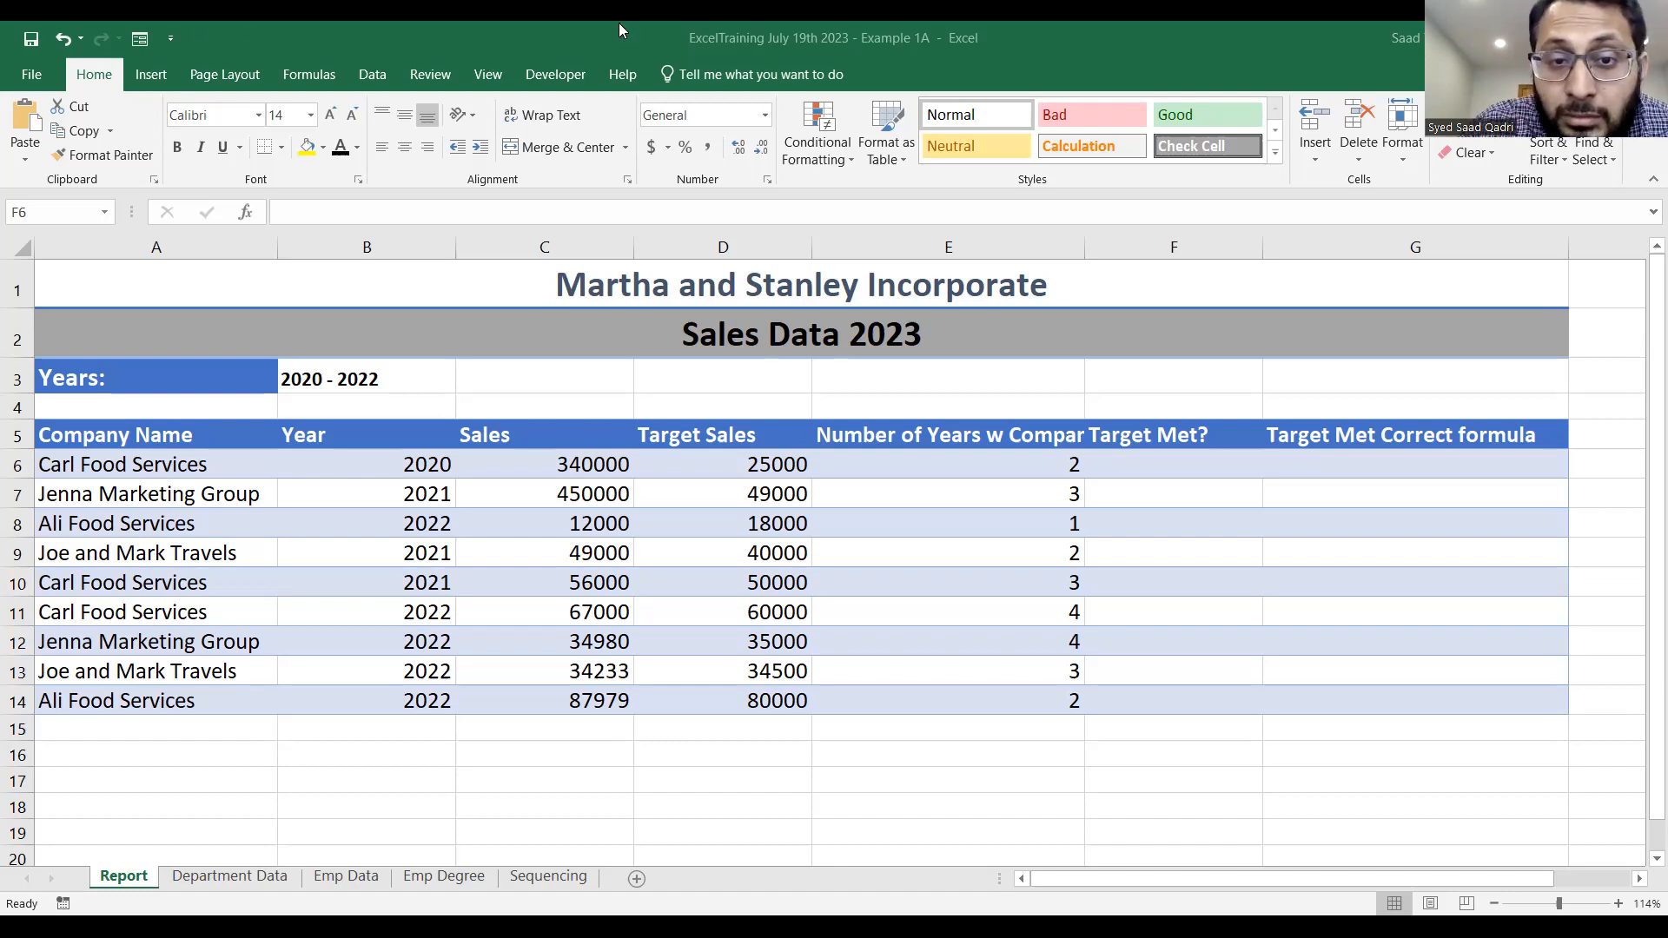
Autofit column E to the "Number of Years w Company" heading and select cell F6.
double_click(1092, 245)
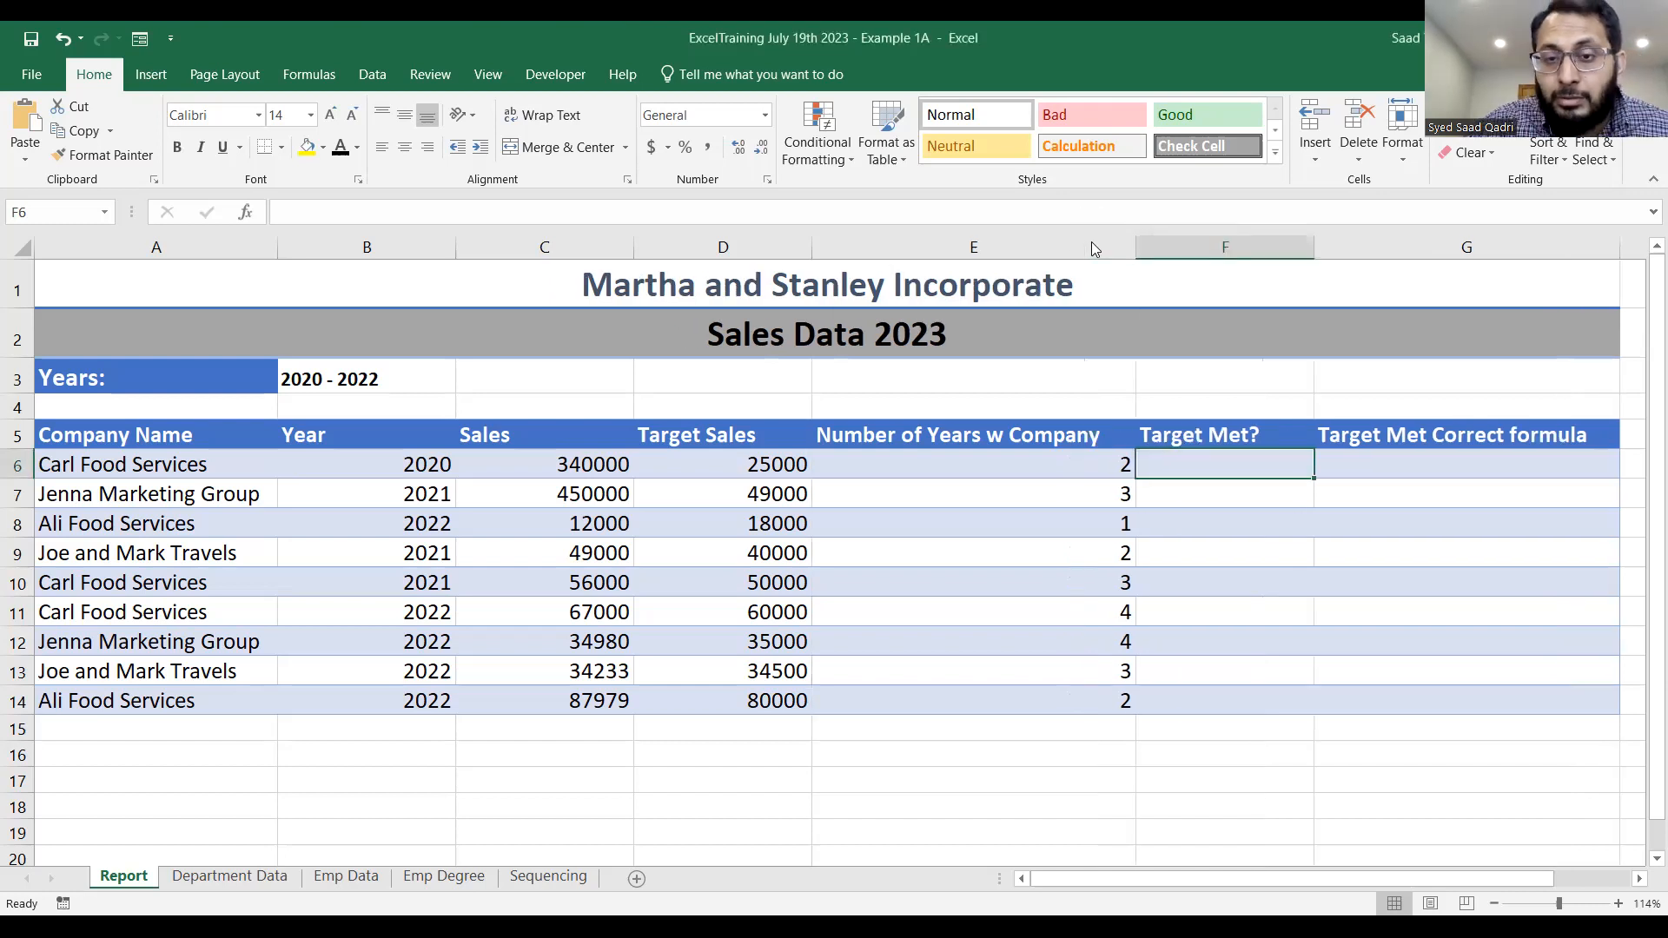
key(alt+Tab)
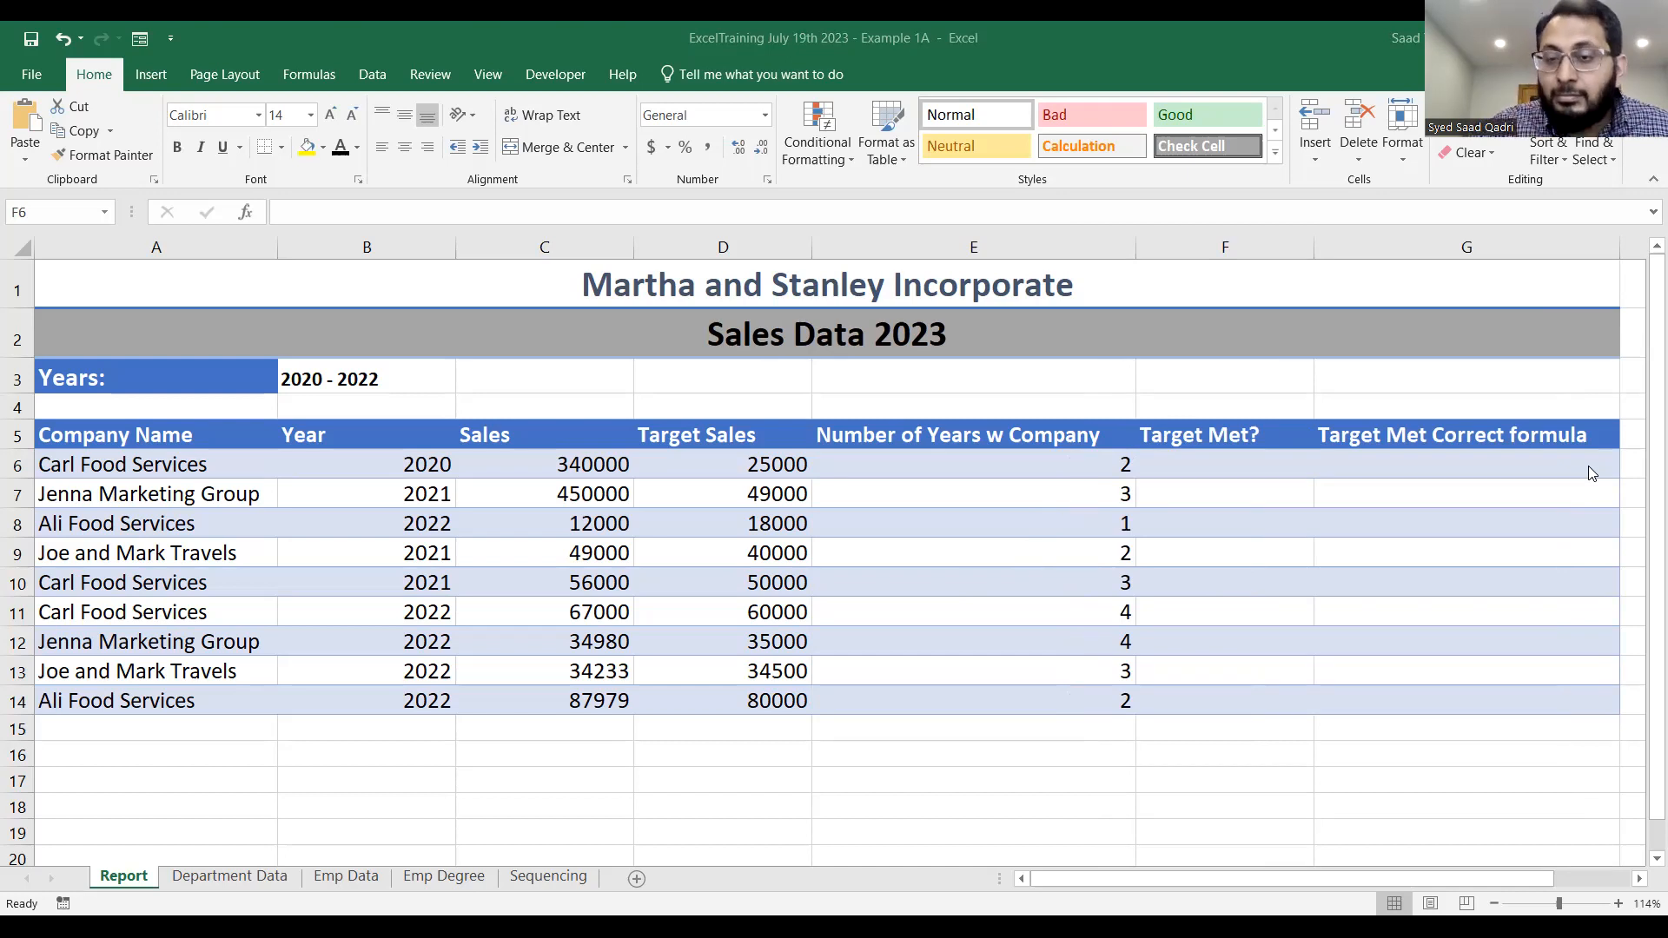
click(1273, 455)
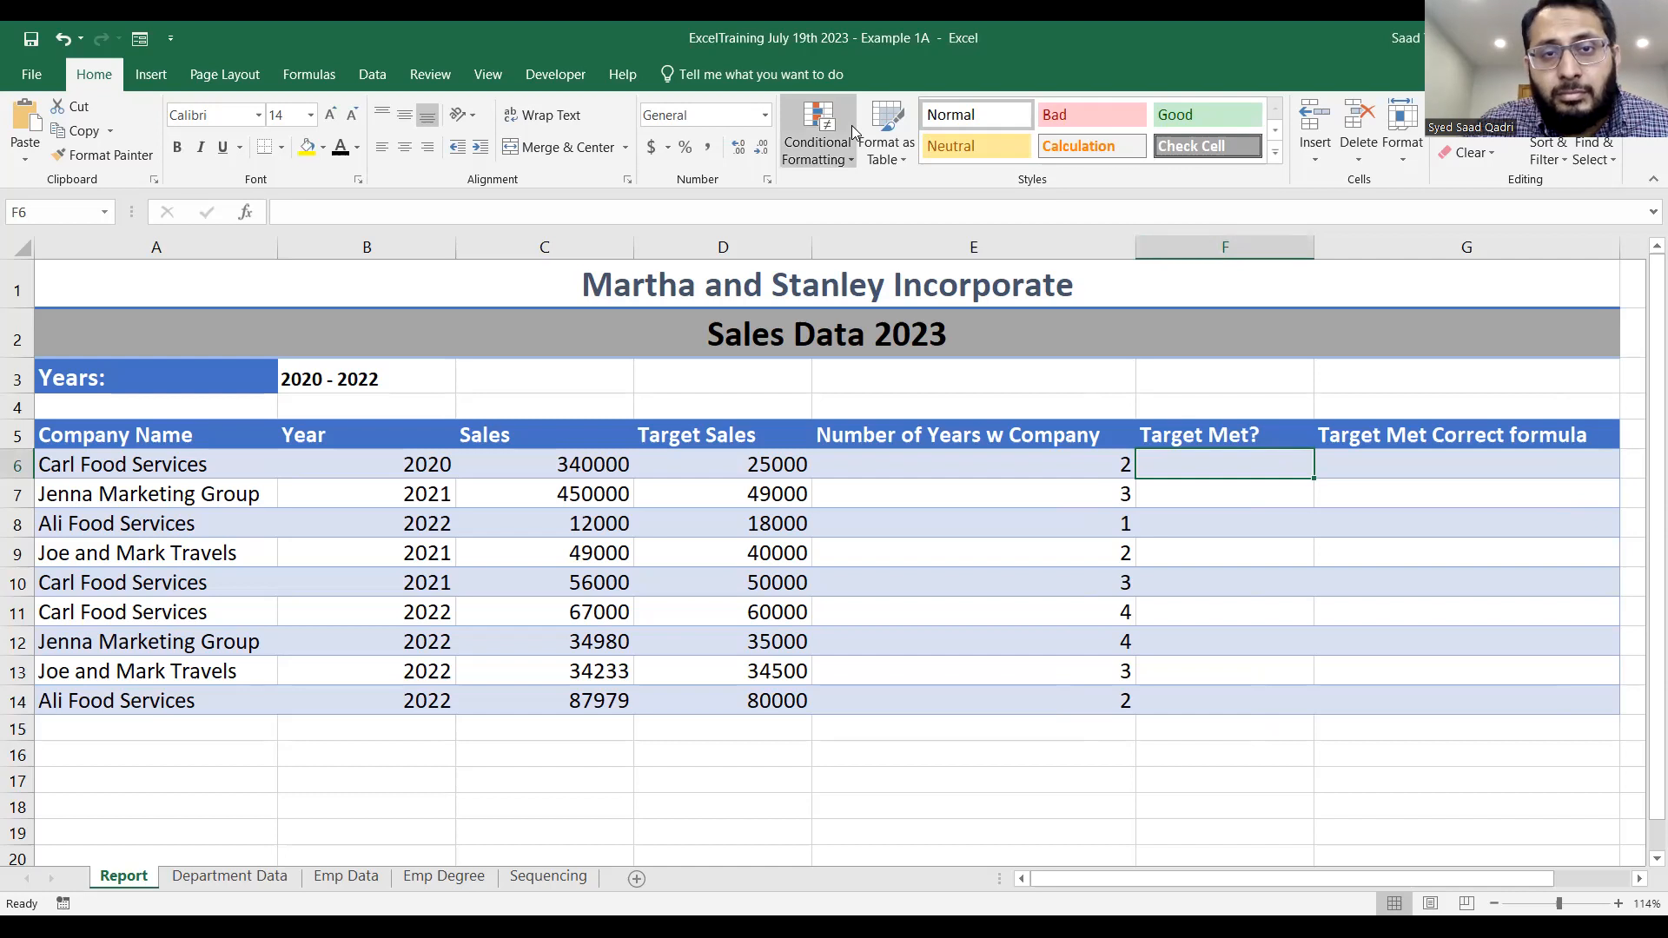
click(1210, 477)
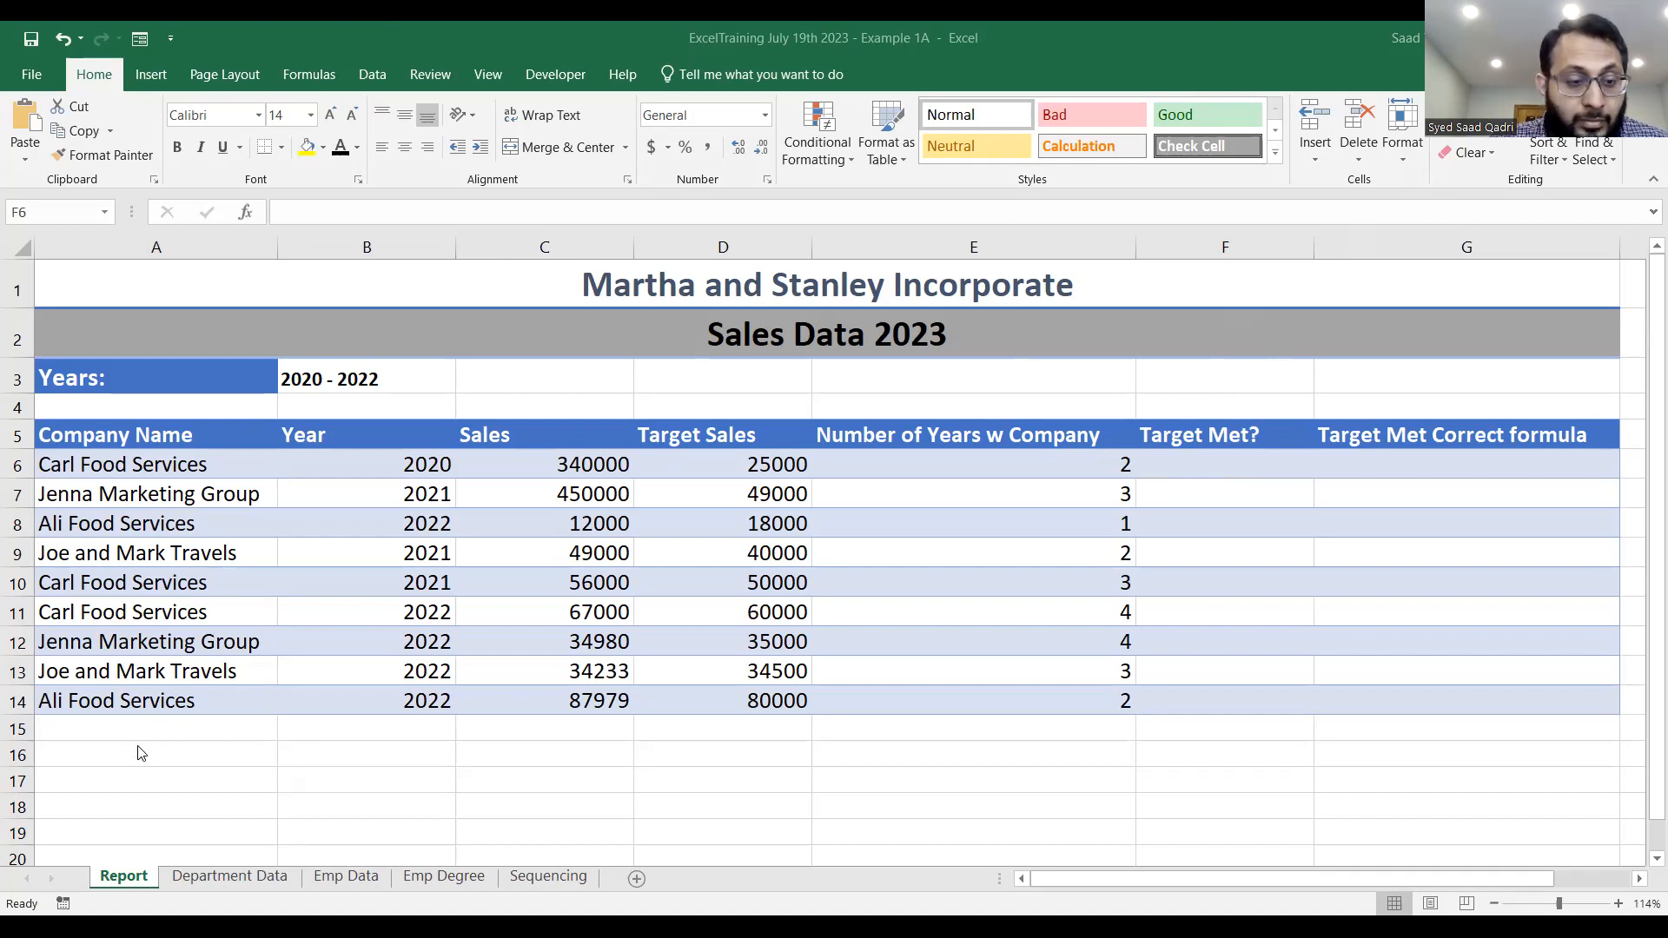
Merge and center cells A16:F16 and begin a note there with "F6 = if".
drag(138, 745, 1251, 764)
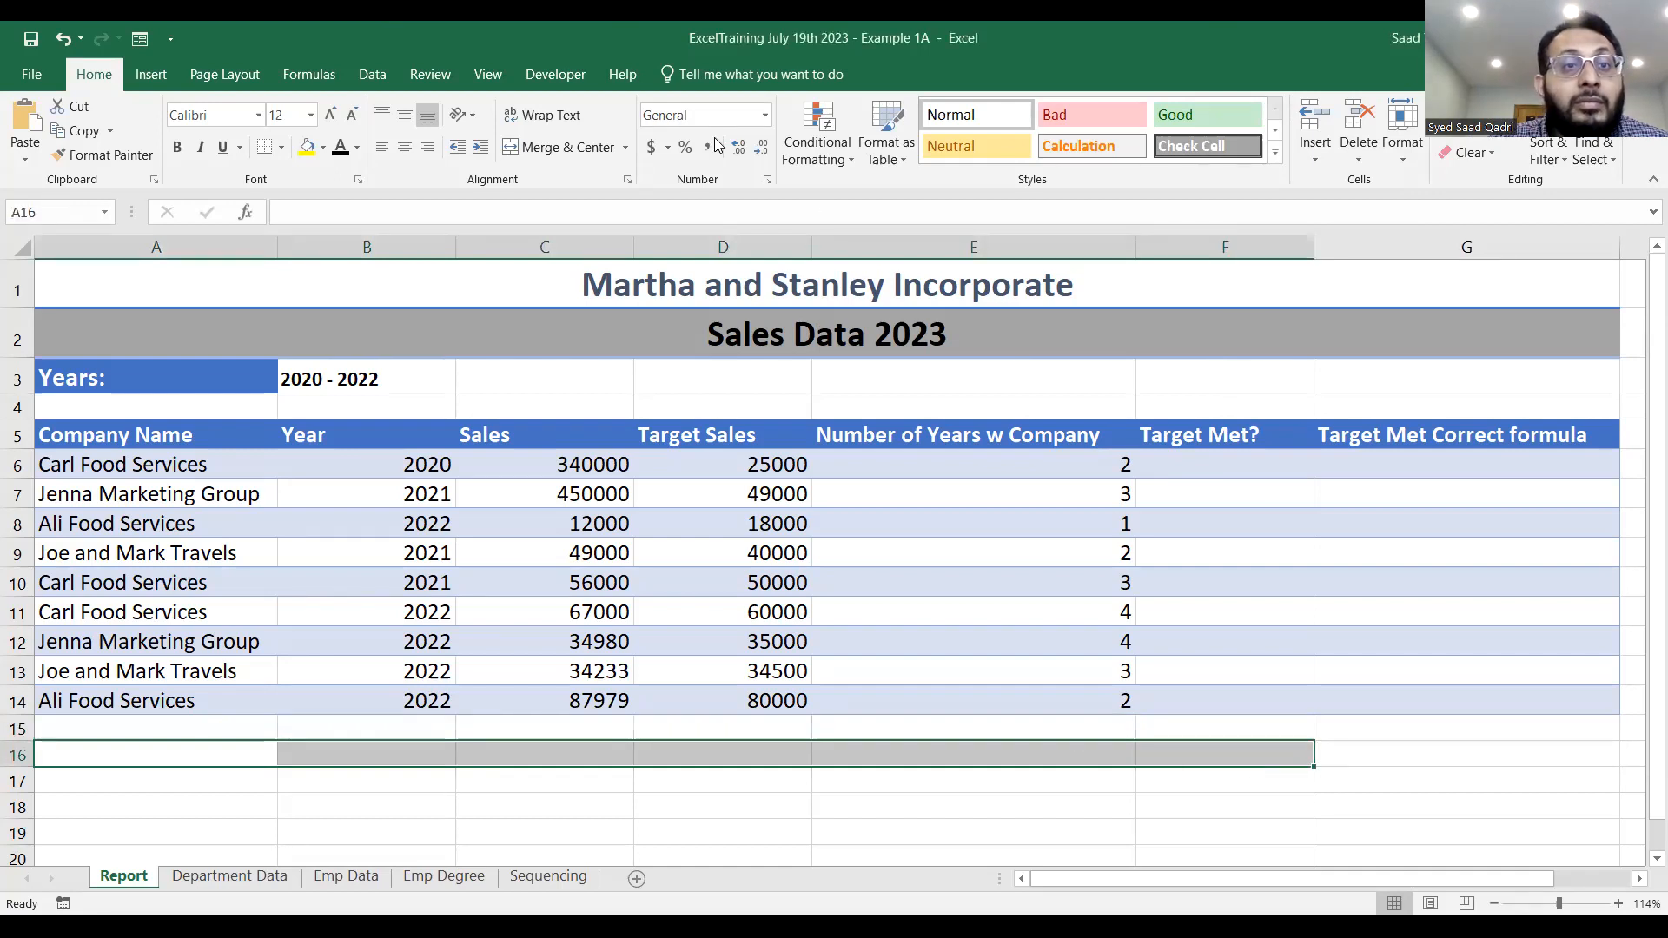
click(568, 149)
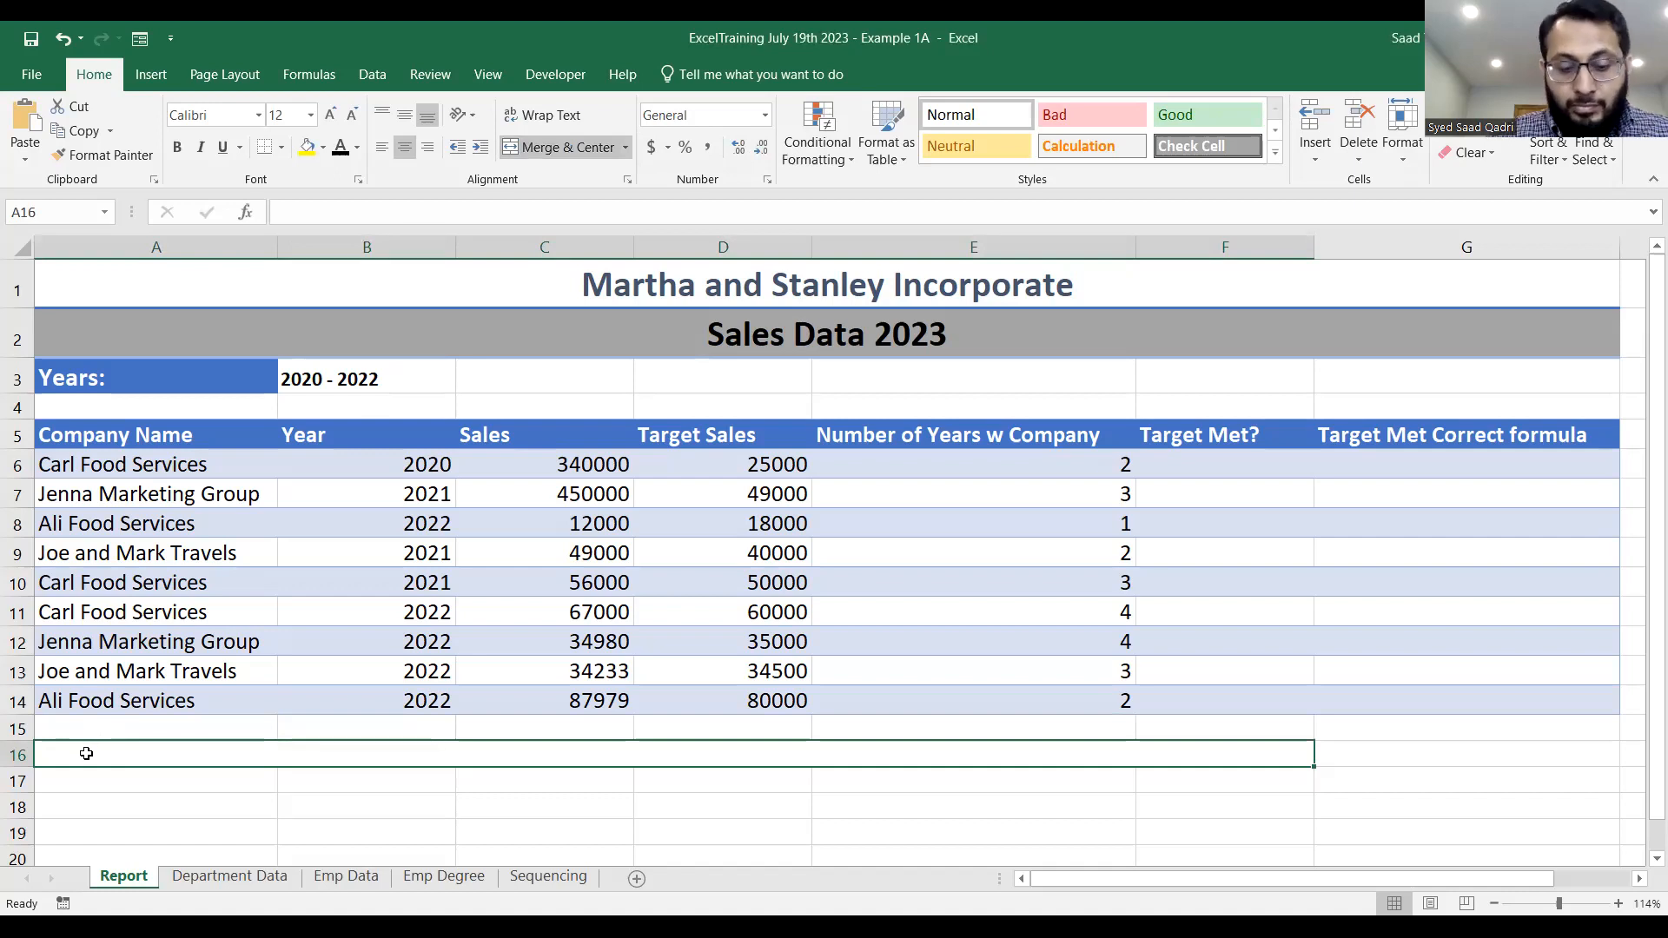
text(F)
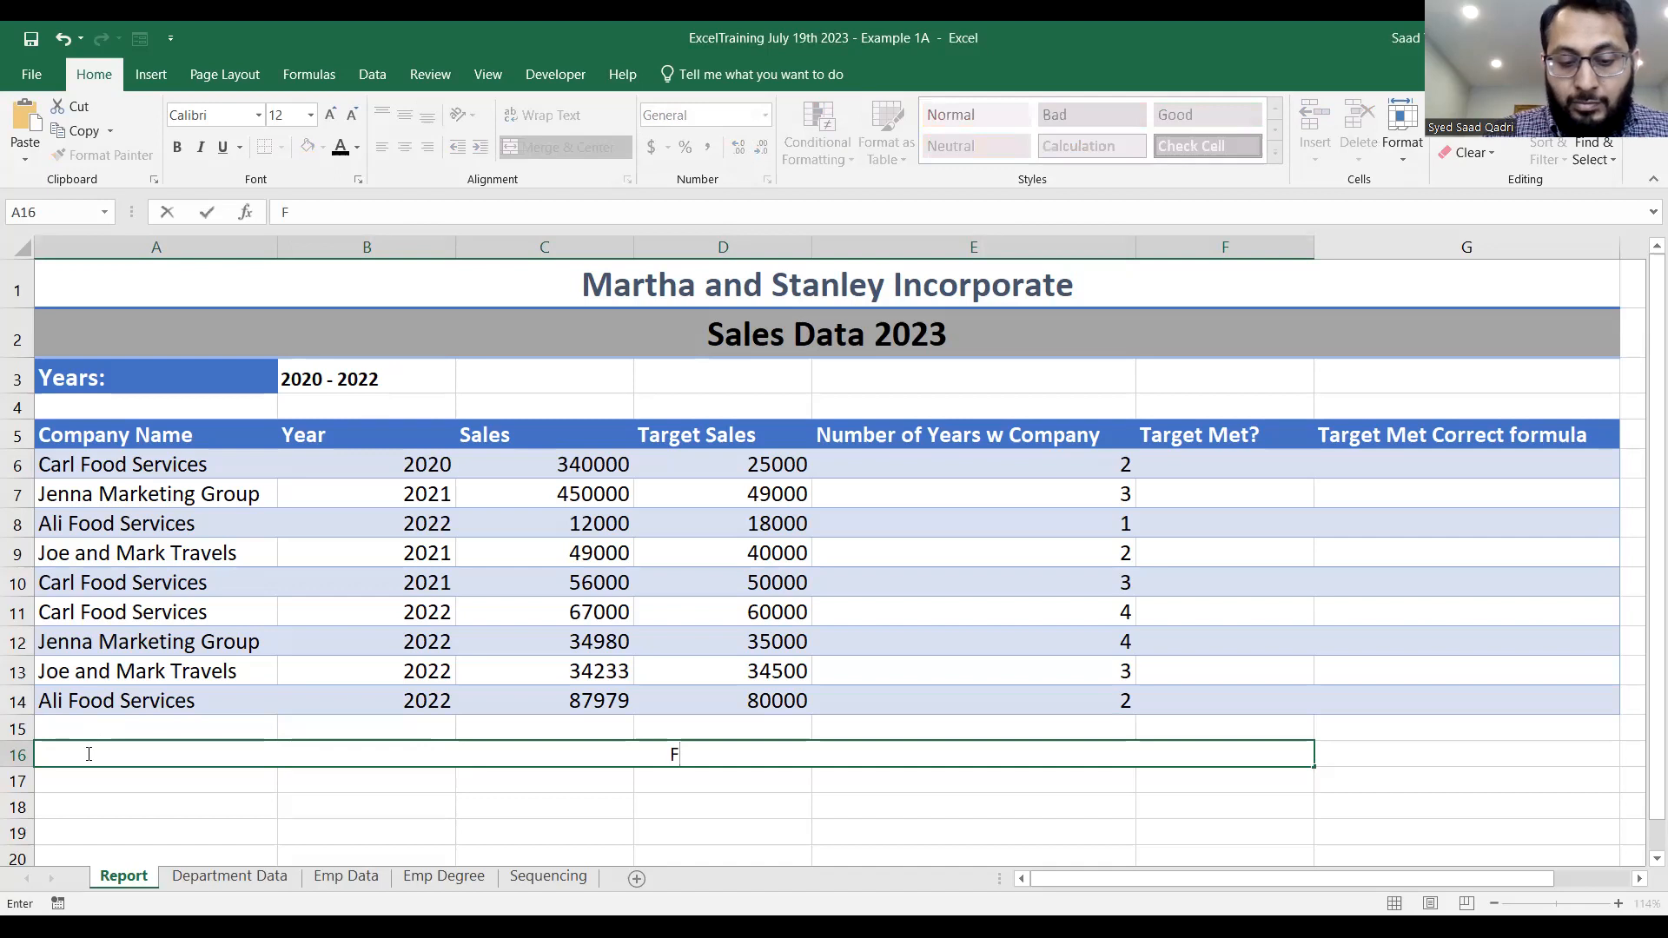
text(6)
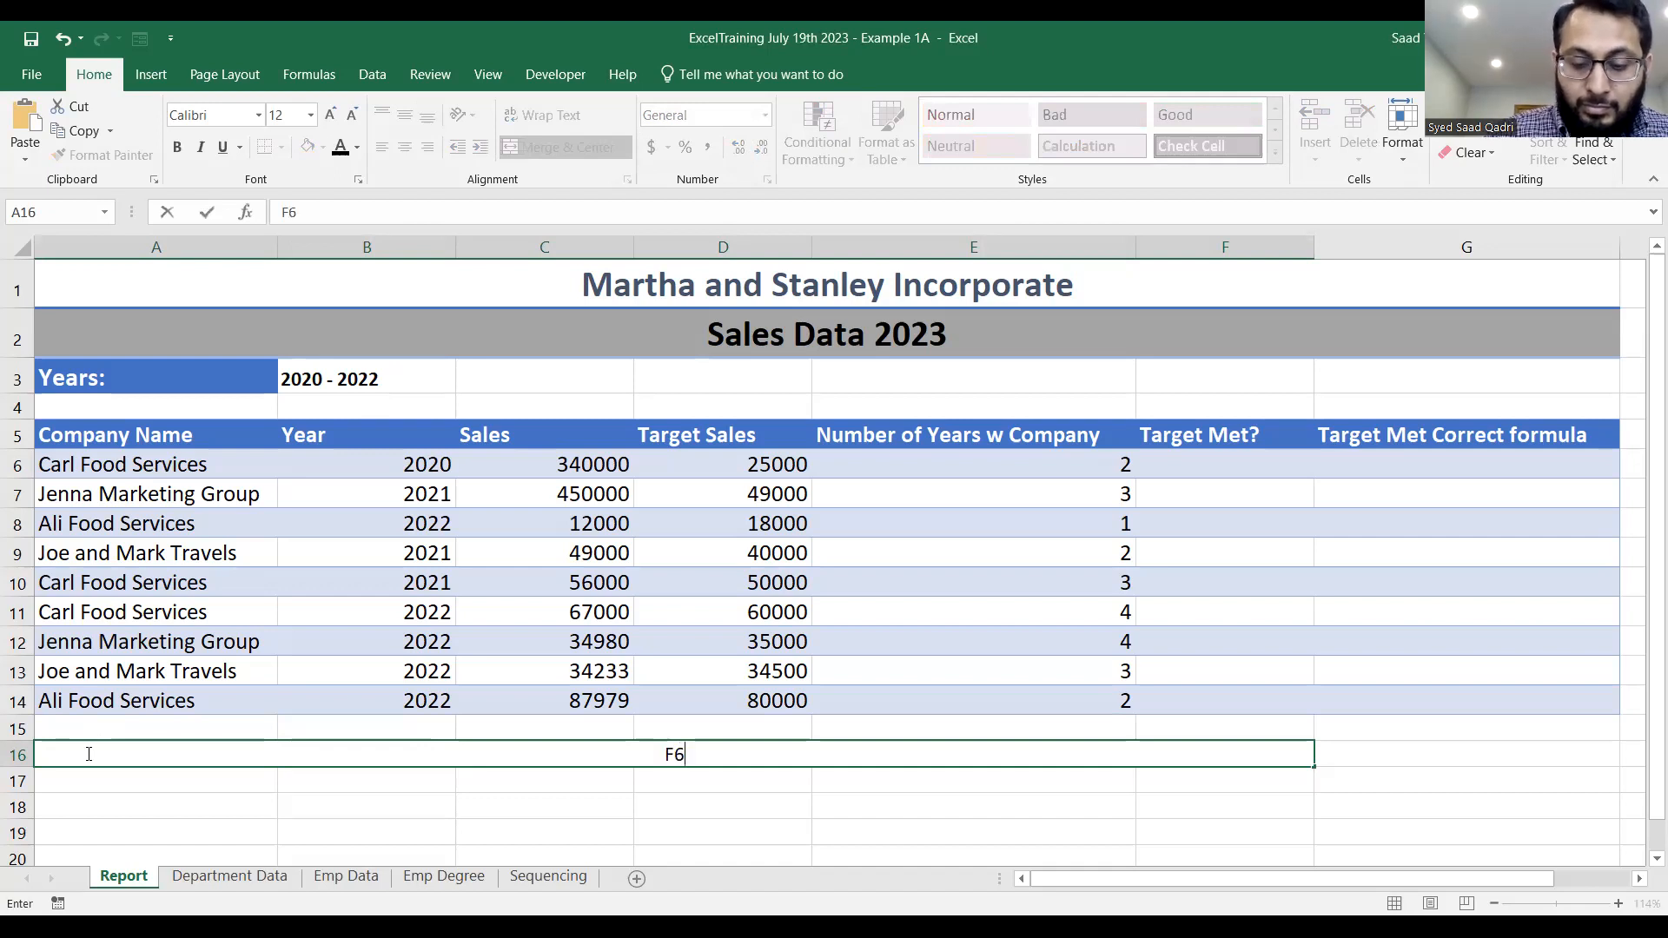
text( =)
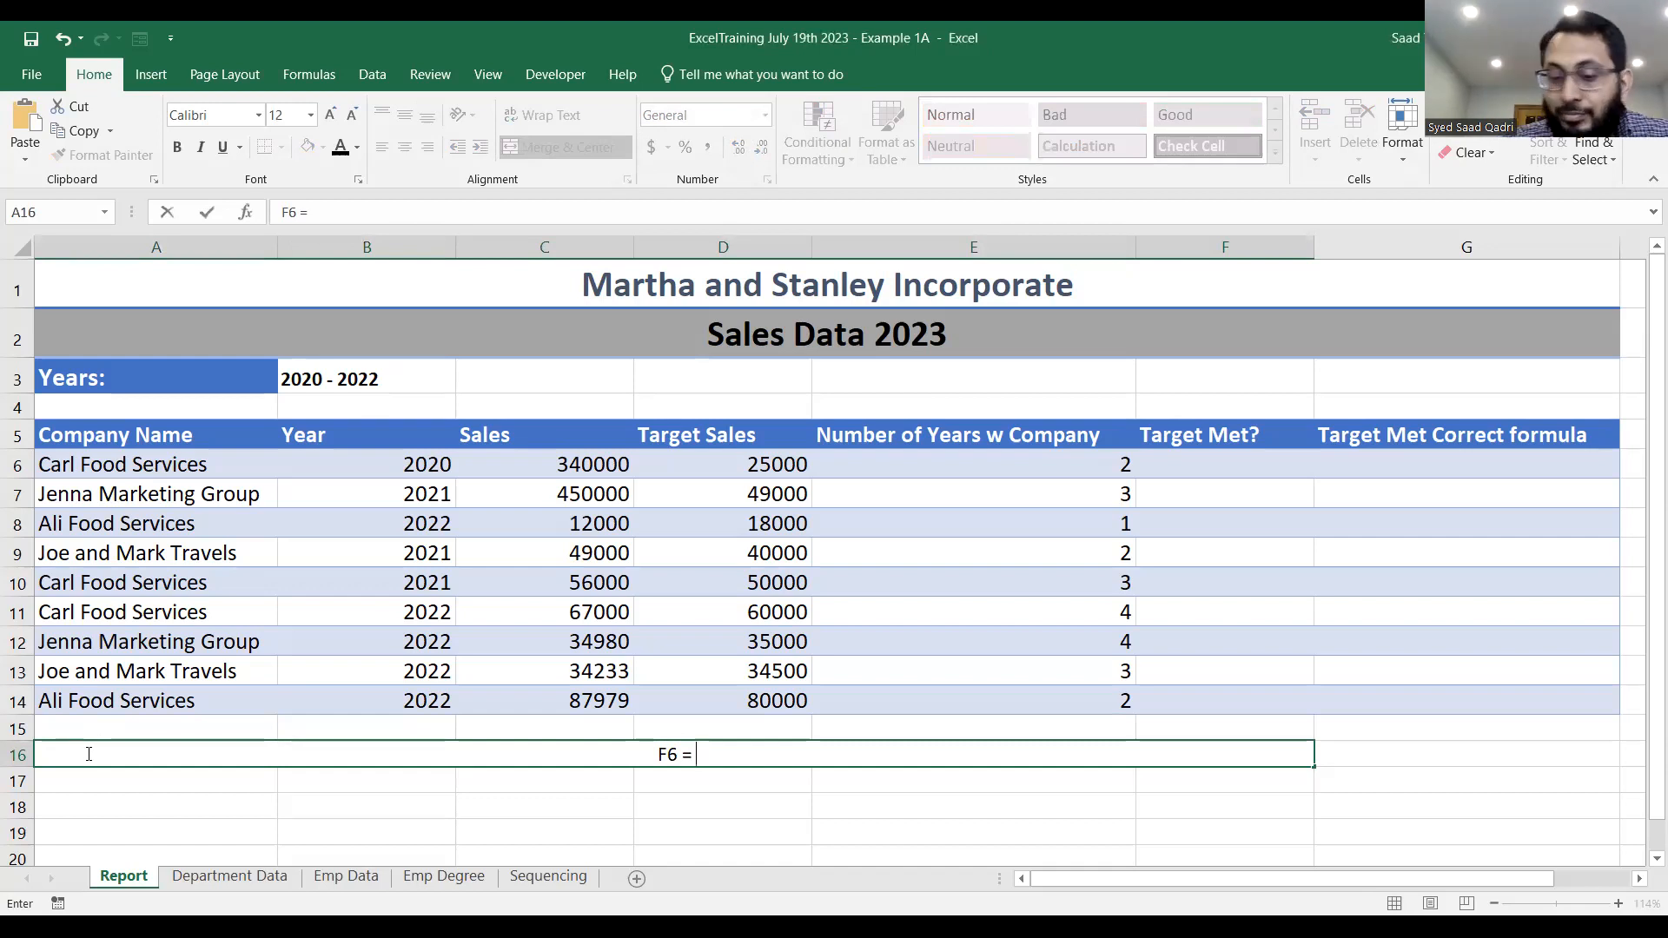
text(if)
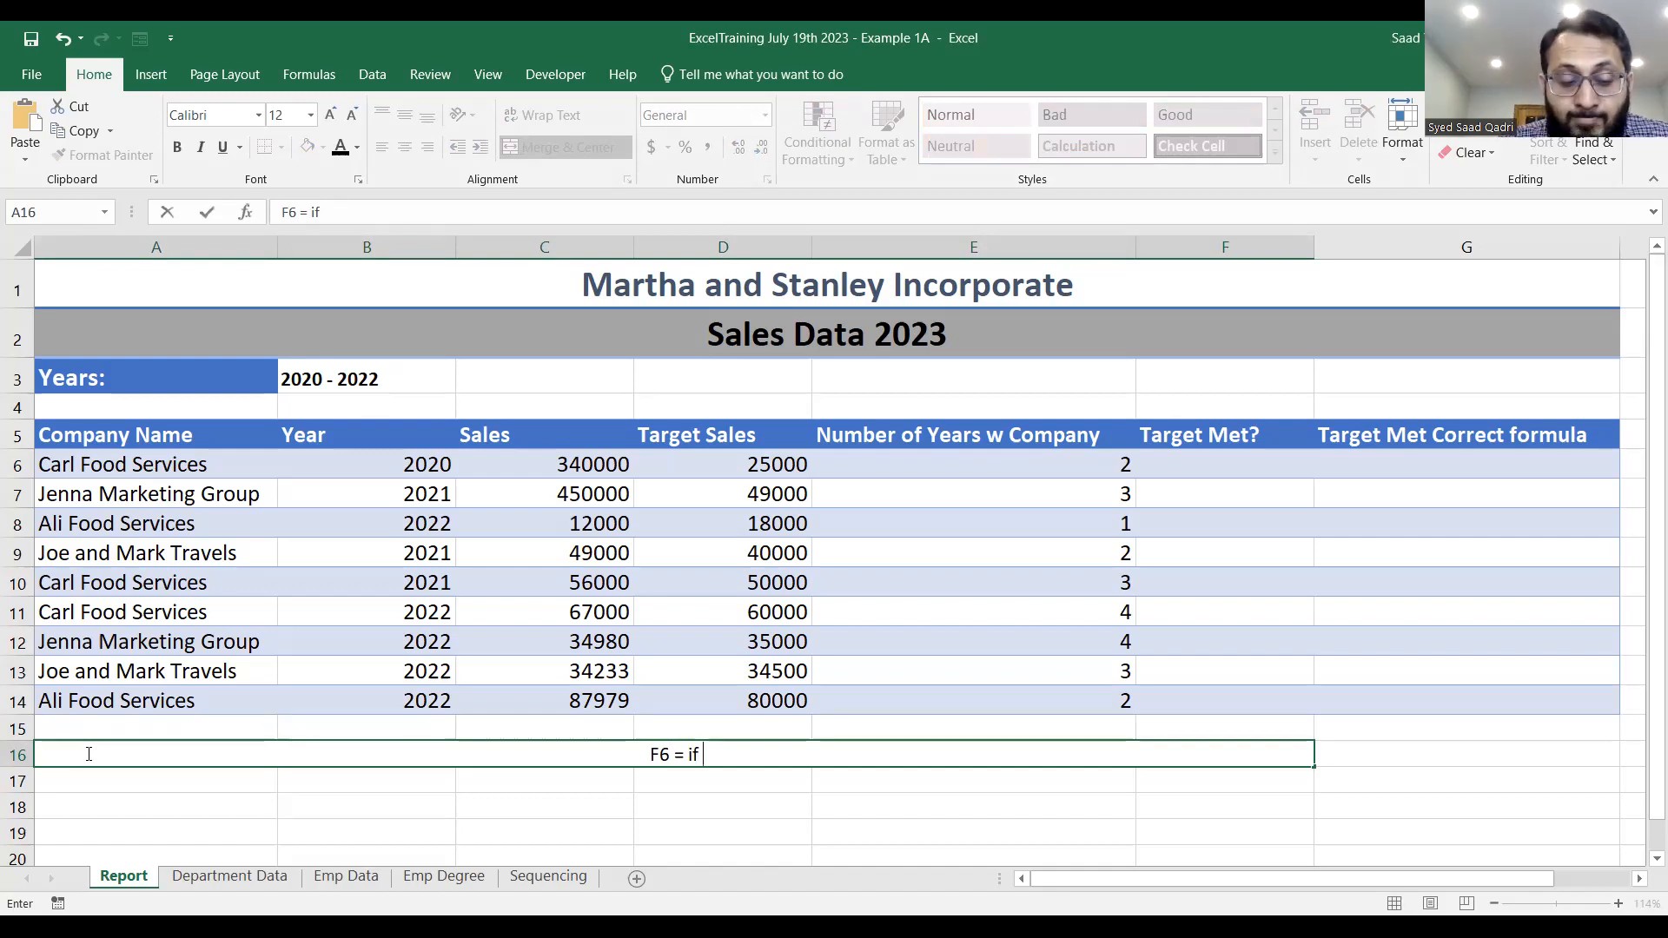
Continue the row 16 note with "sales exceeds target sales and number of years with company".
text(sales)
text( exceeds )
text(target sa)
text(les and )
text(number of )
text(ue)
text(years wth)
key(BackSpace)
key(BackSpace)
key(BackSpace)
key(BackSpace)
key(BackSpace)
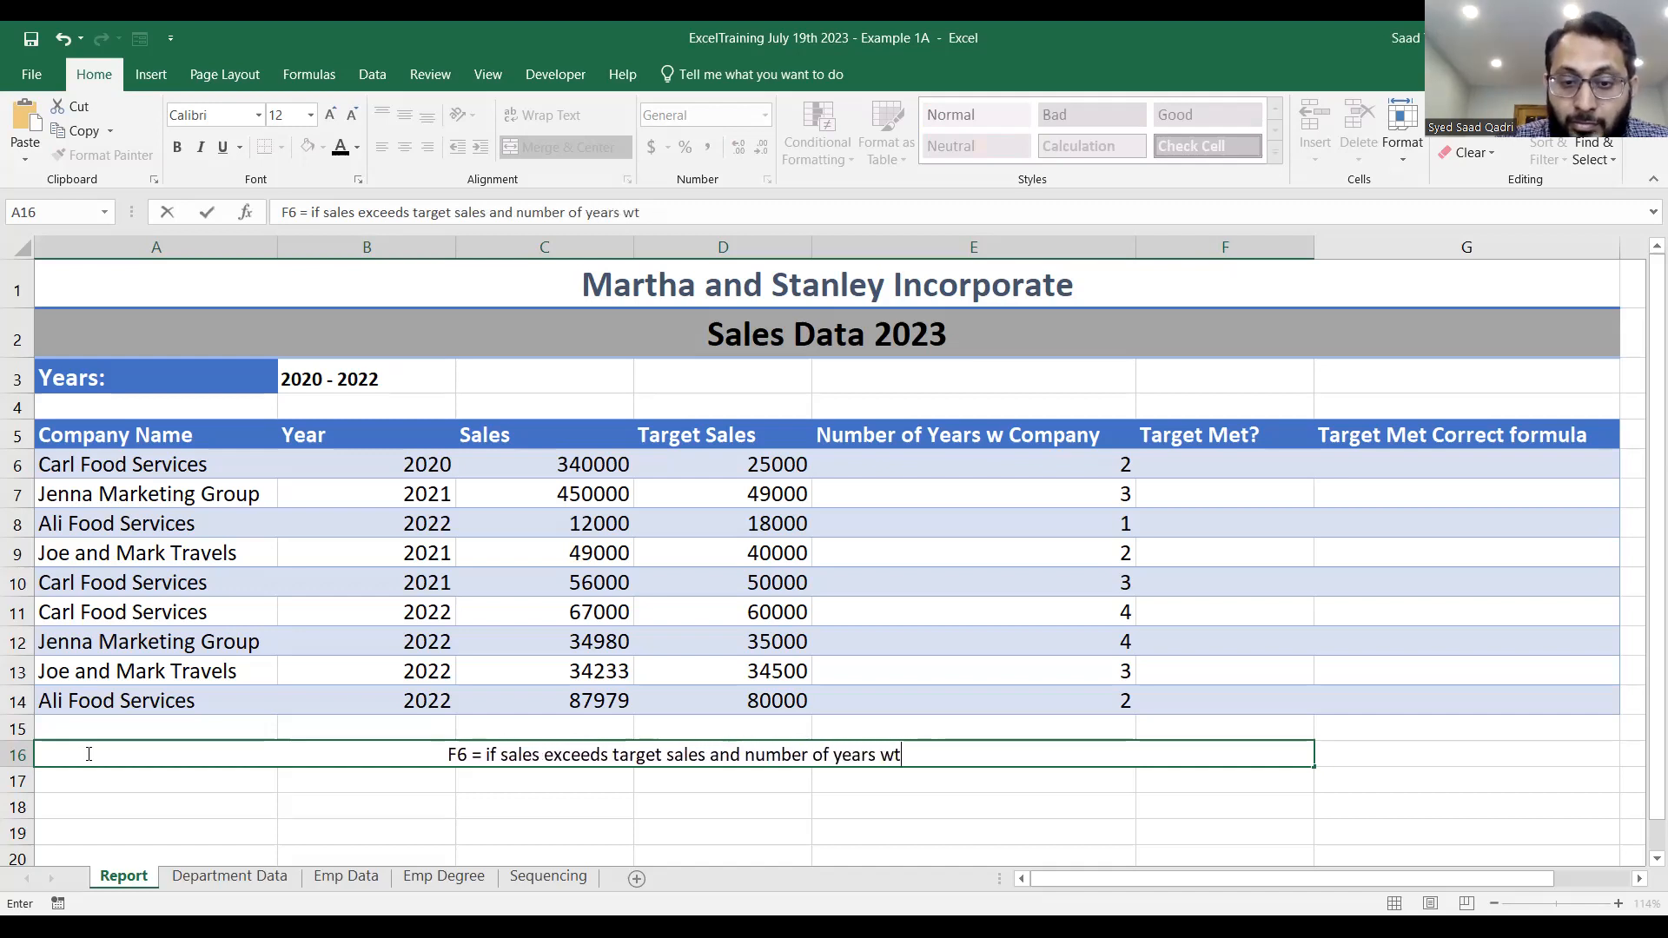
text(with c)
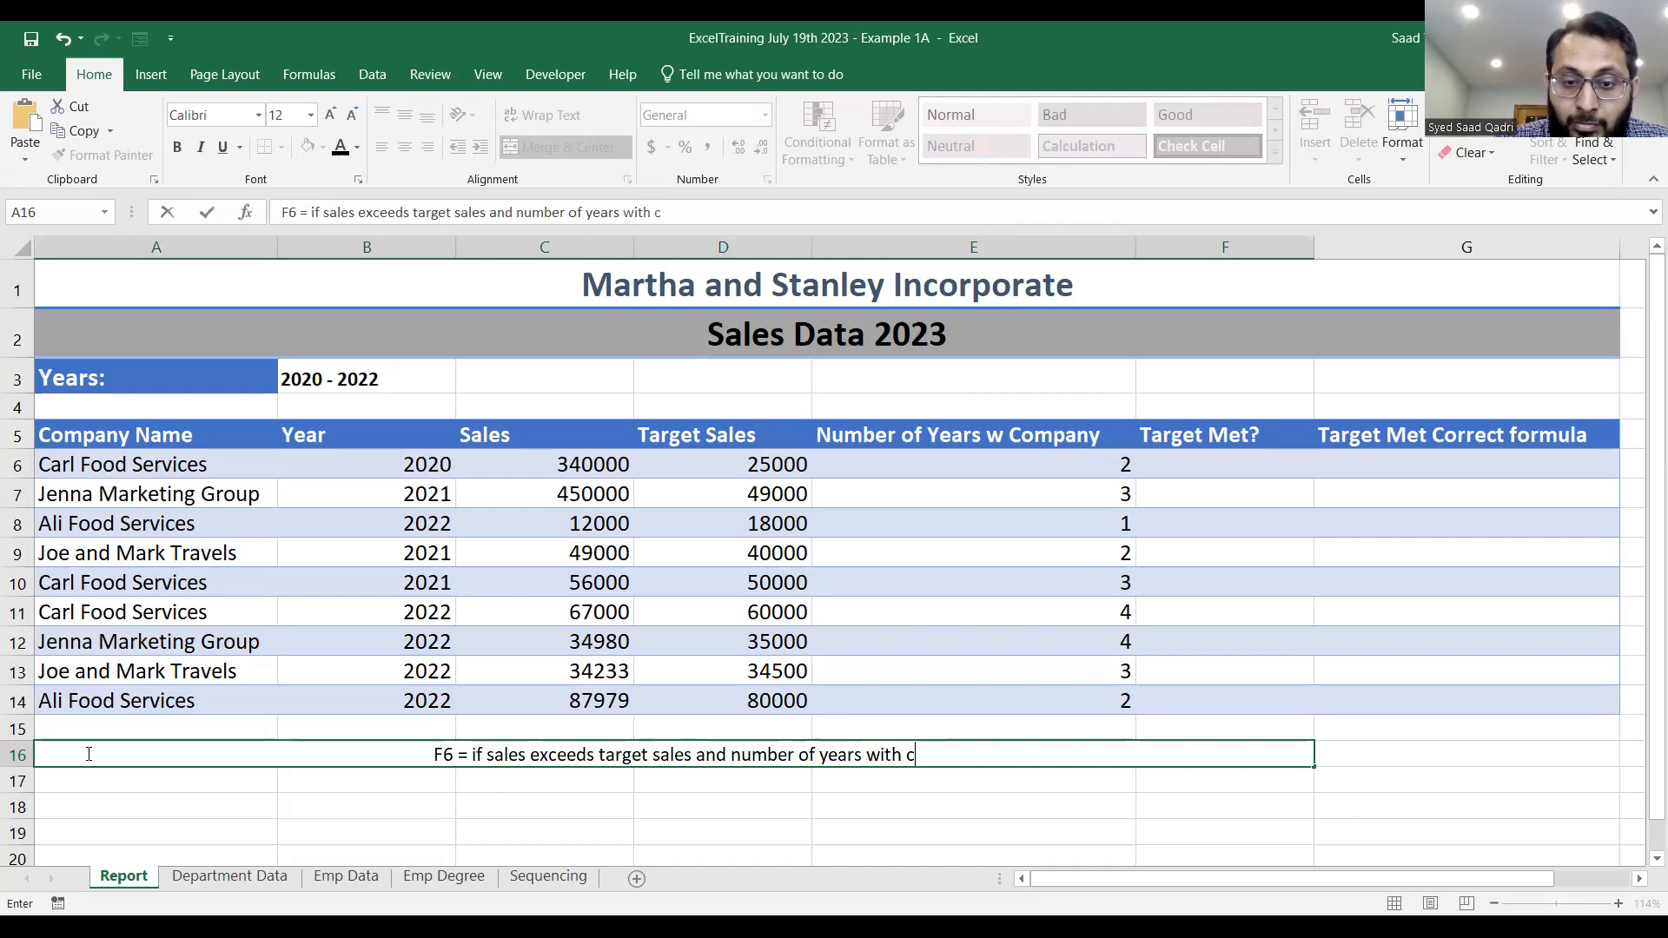
text(ompany is at least 2 then display "YE)
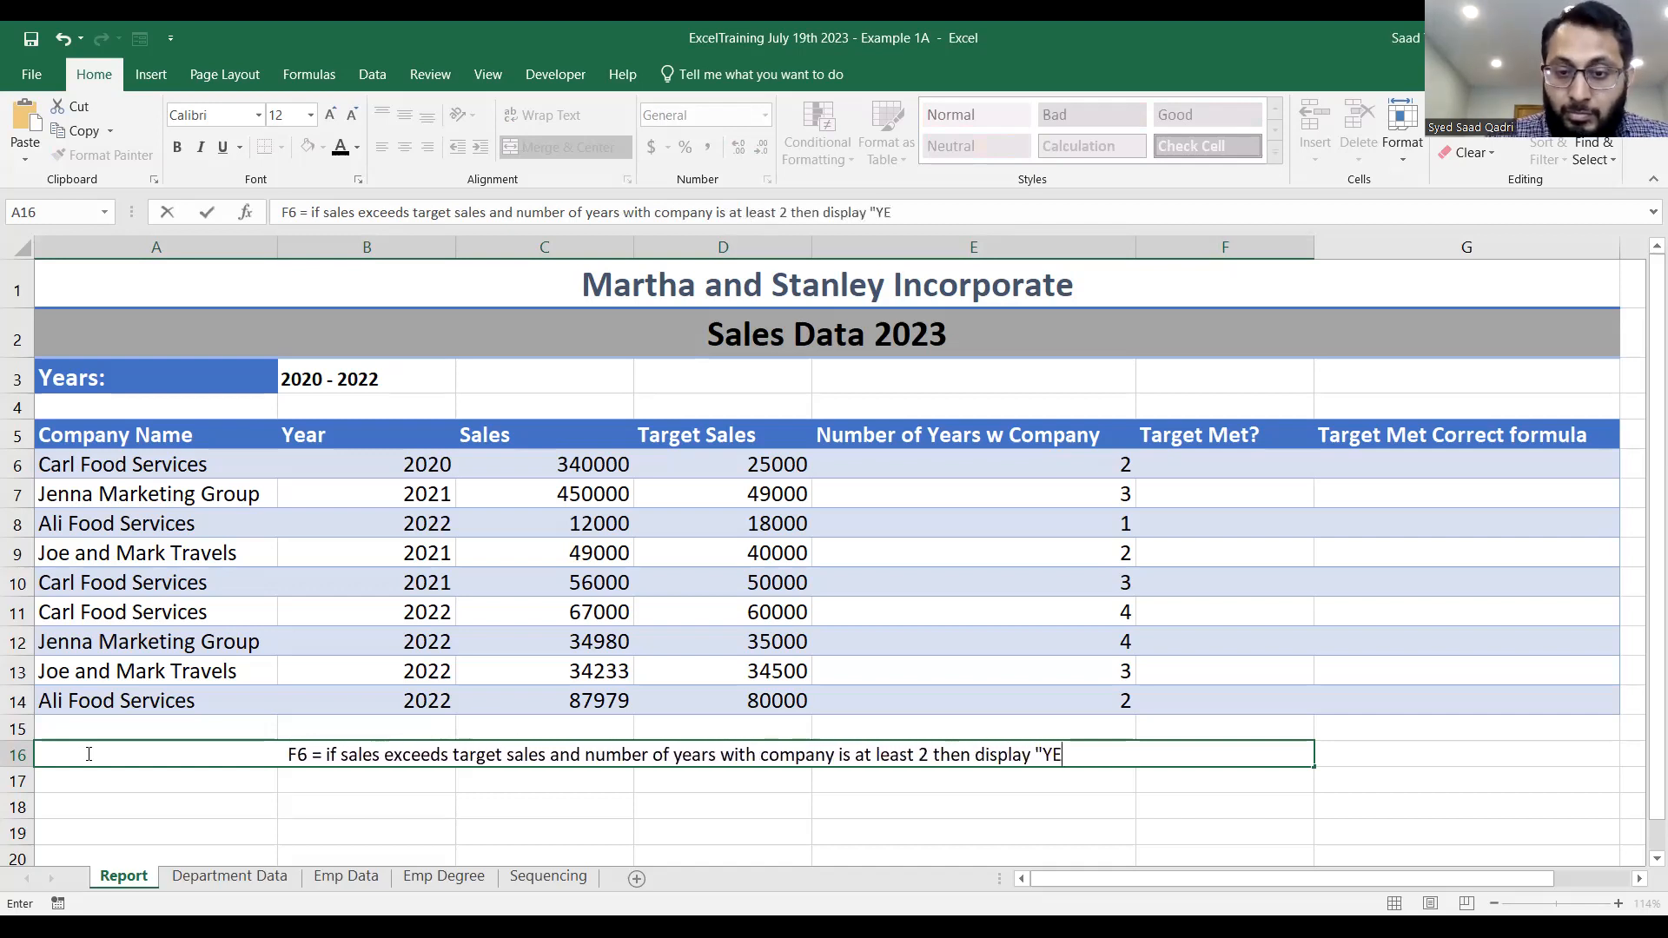
Extend the row 16 note with the condition and result "is at least 2 then display "YES"".
text(S" otherwi)
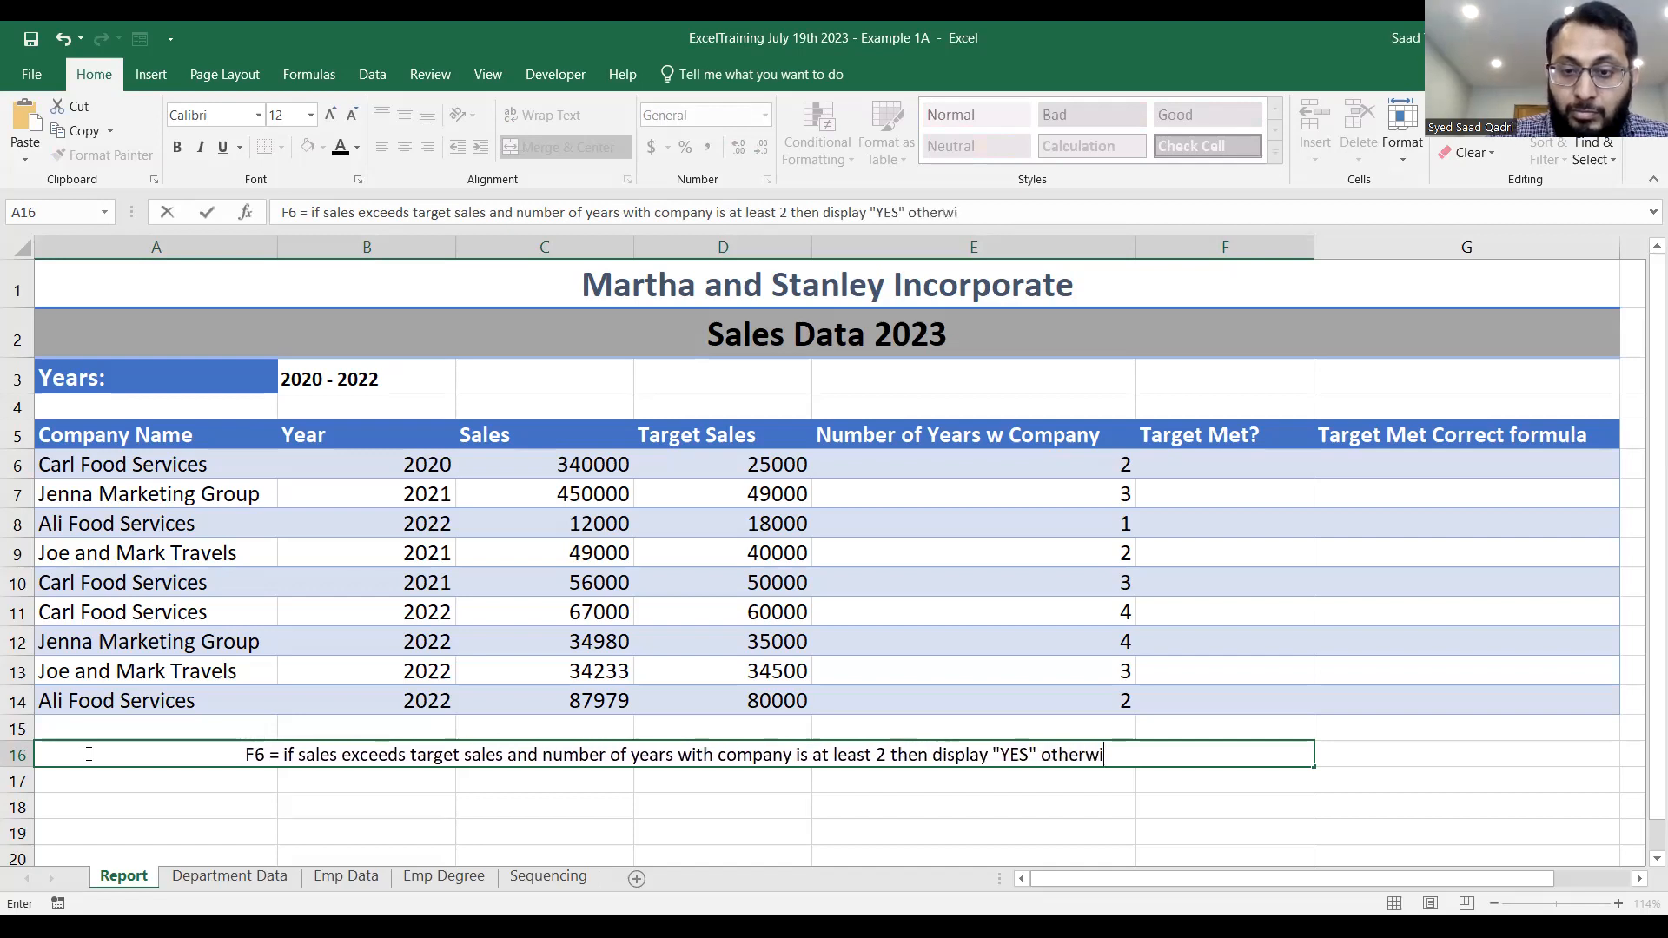
text(se display "No)
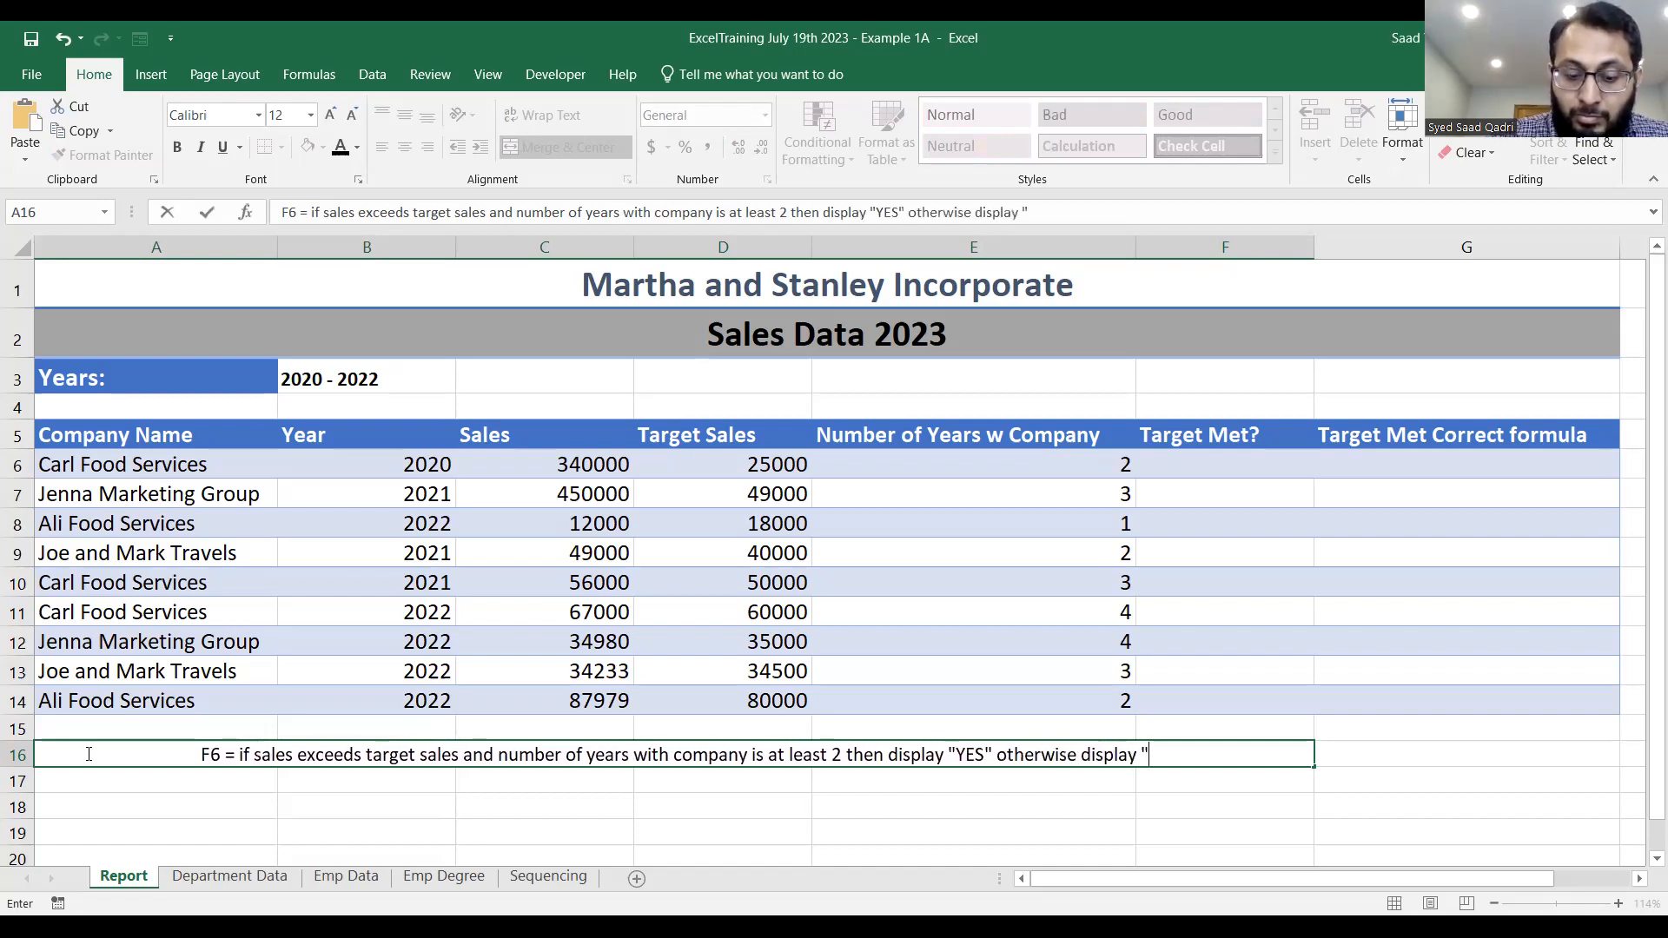
Finish the row 16 note with "otherwise display "NO"" and enter it.
key(BackSpace)
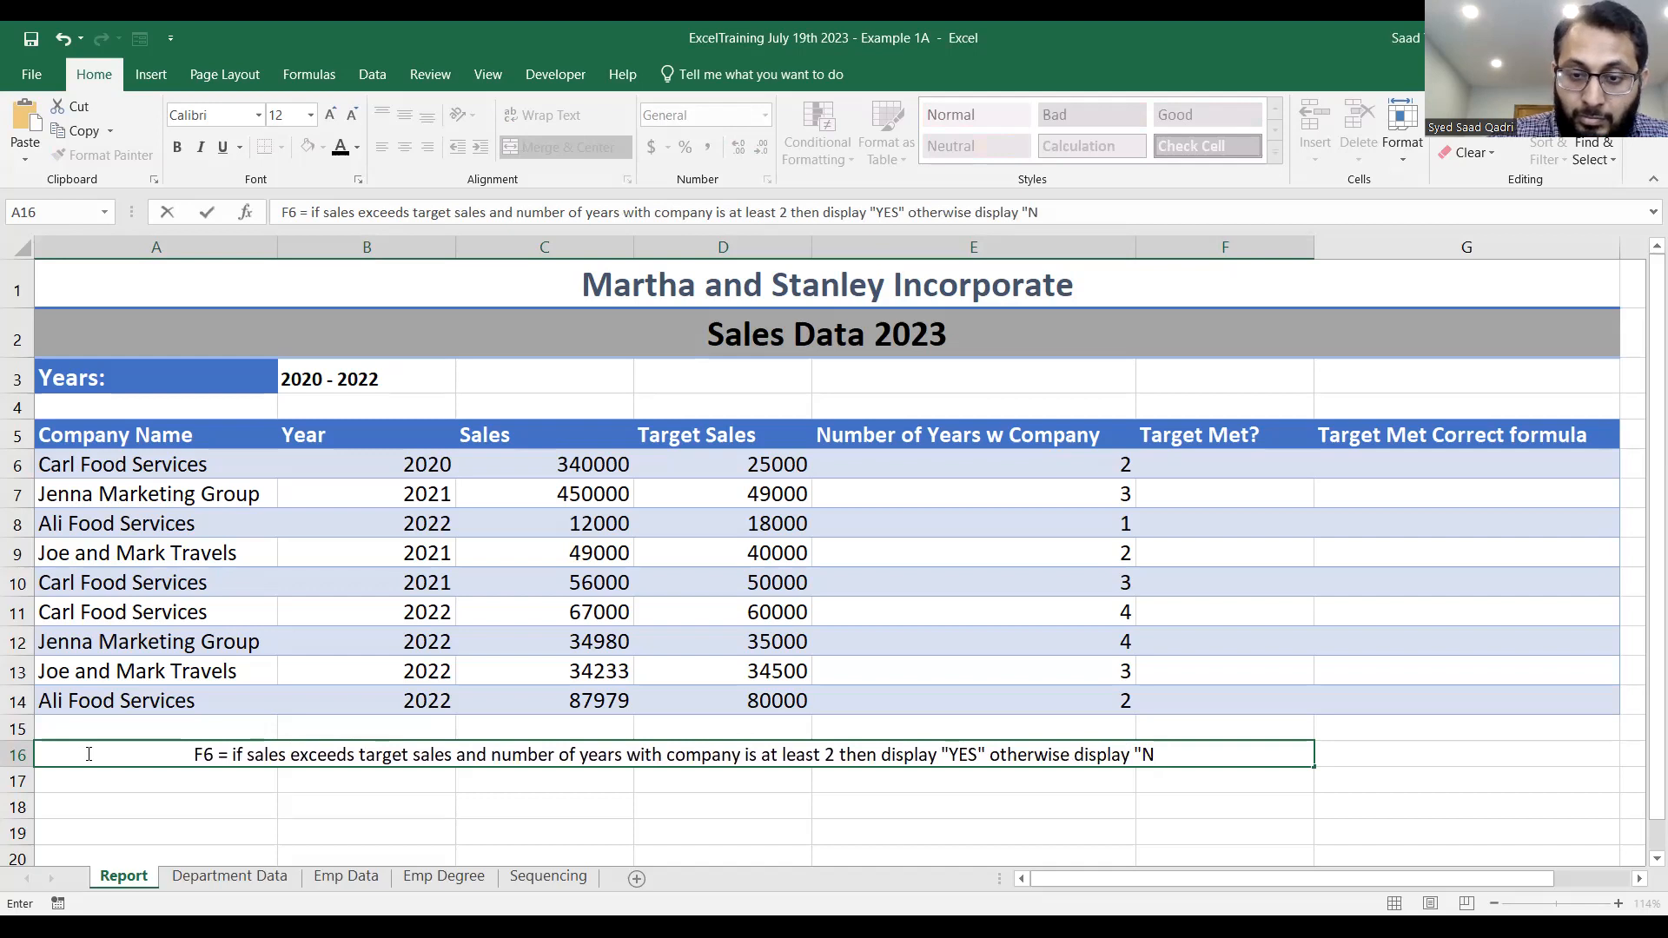
text(O")
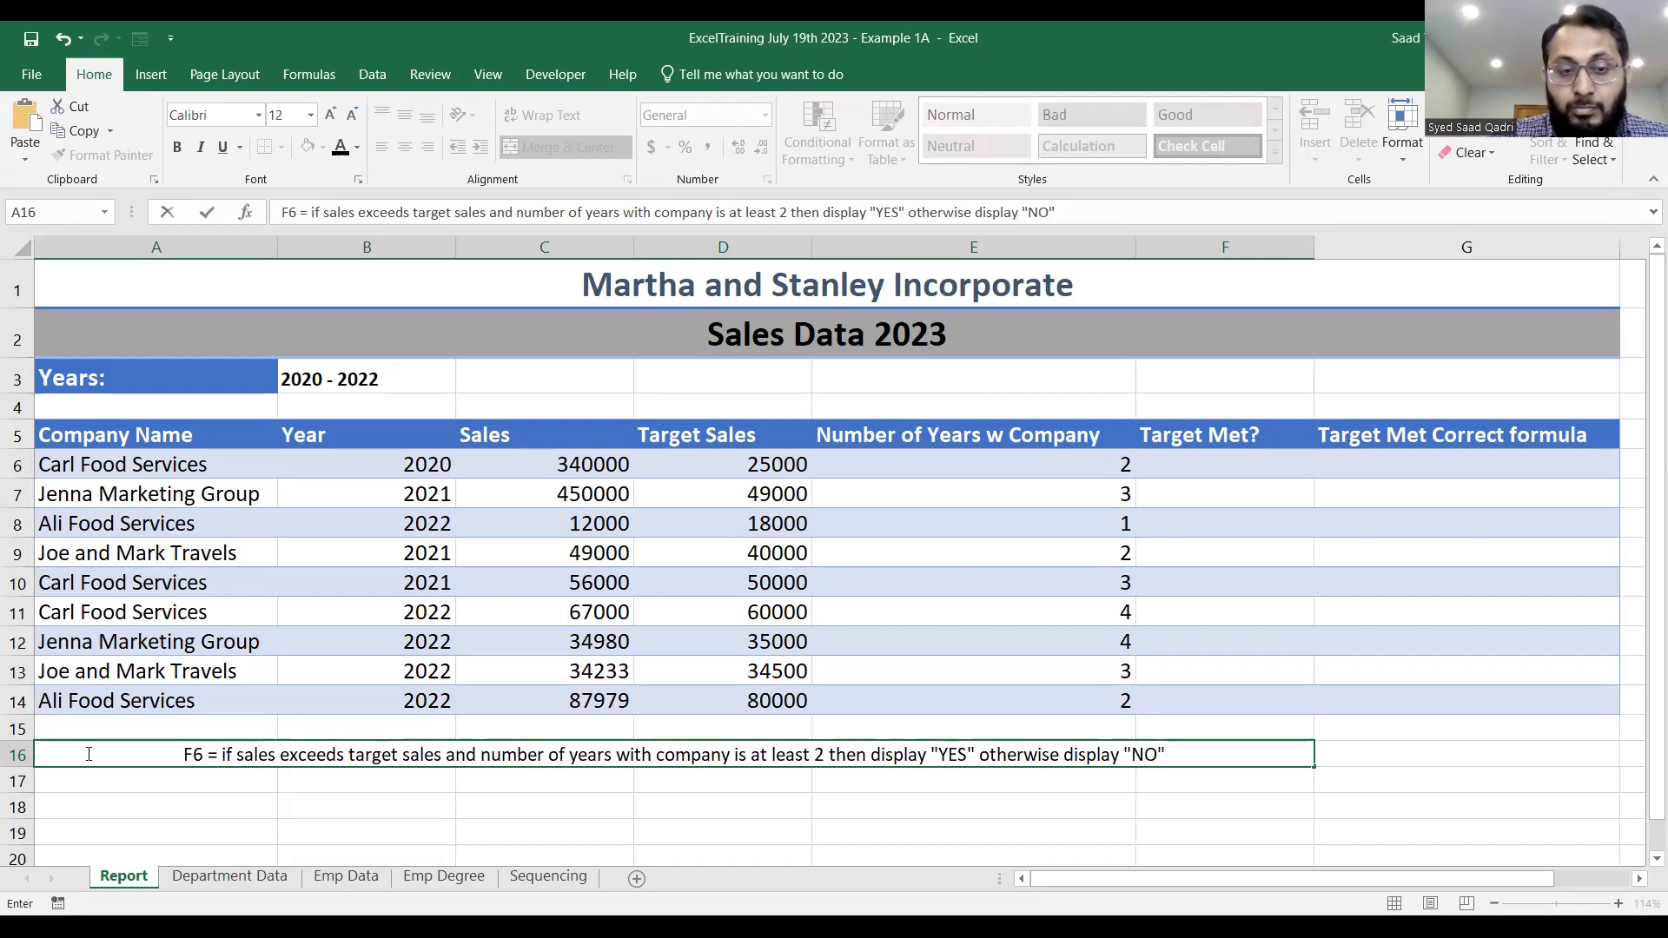
key(Return)
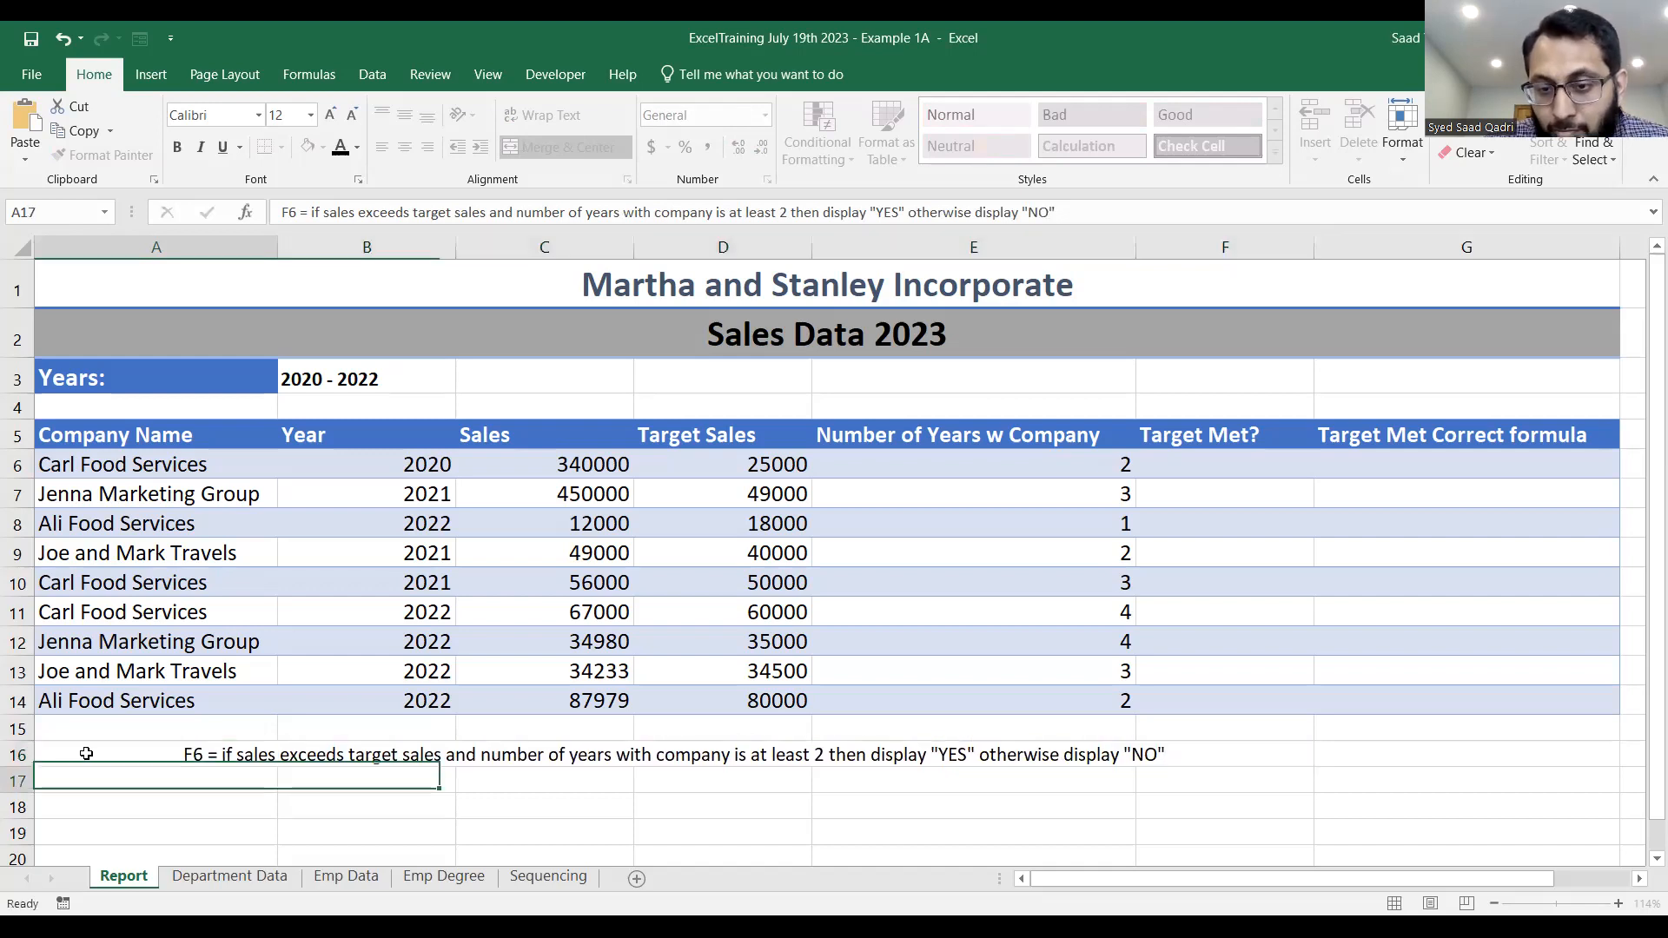
Set the font size of the merged note in row 16 to 14.
click(166, 749)
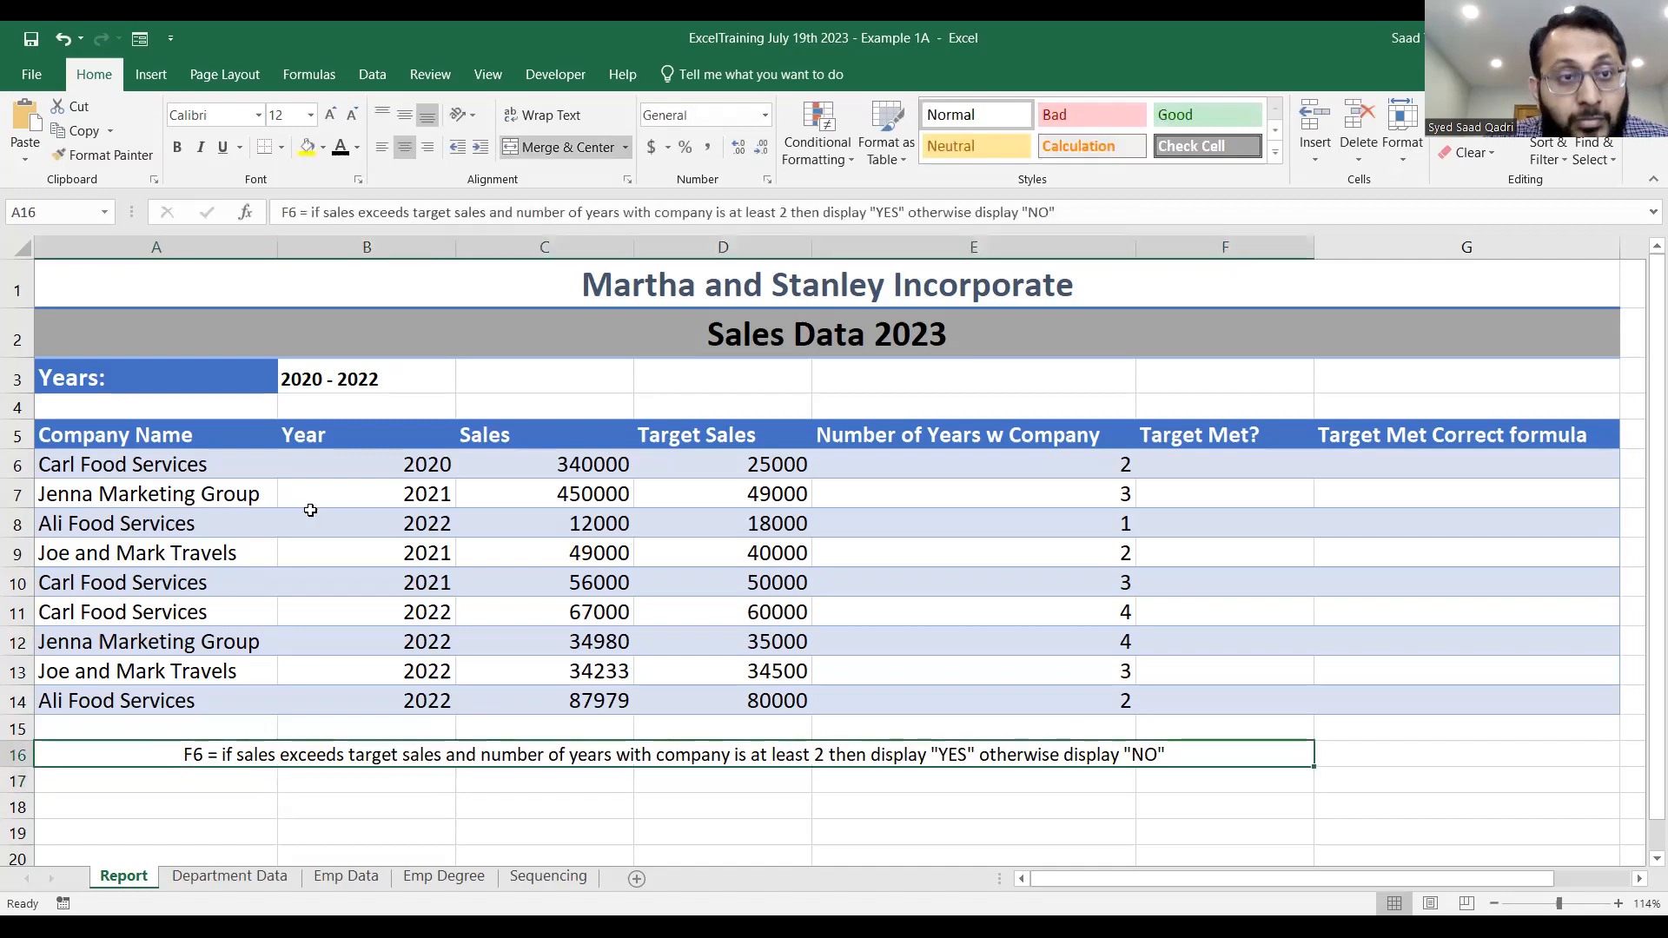
click(331, 116)
click(331, 116)
click(331, 115)
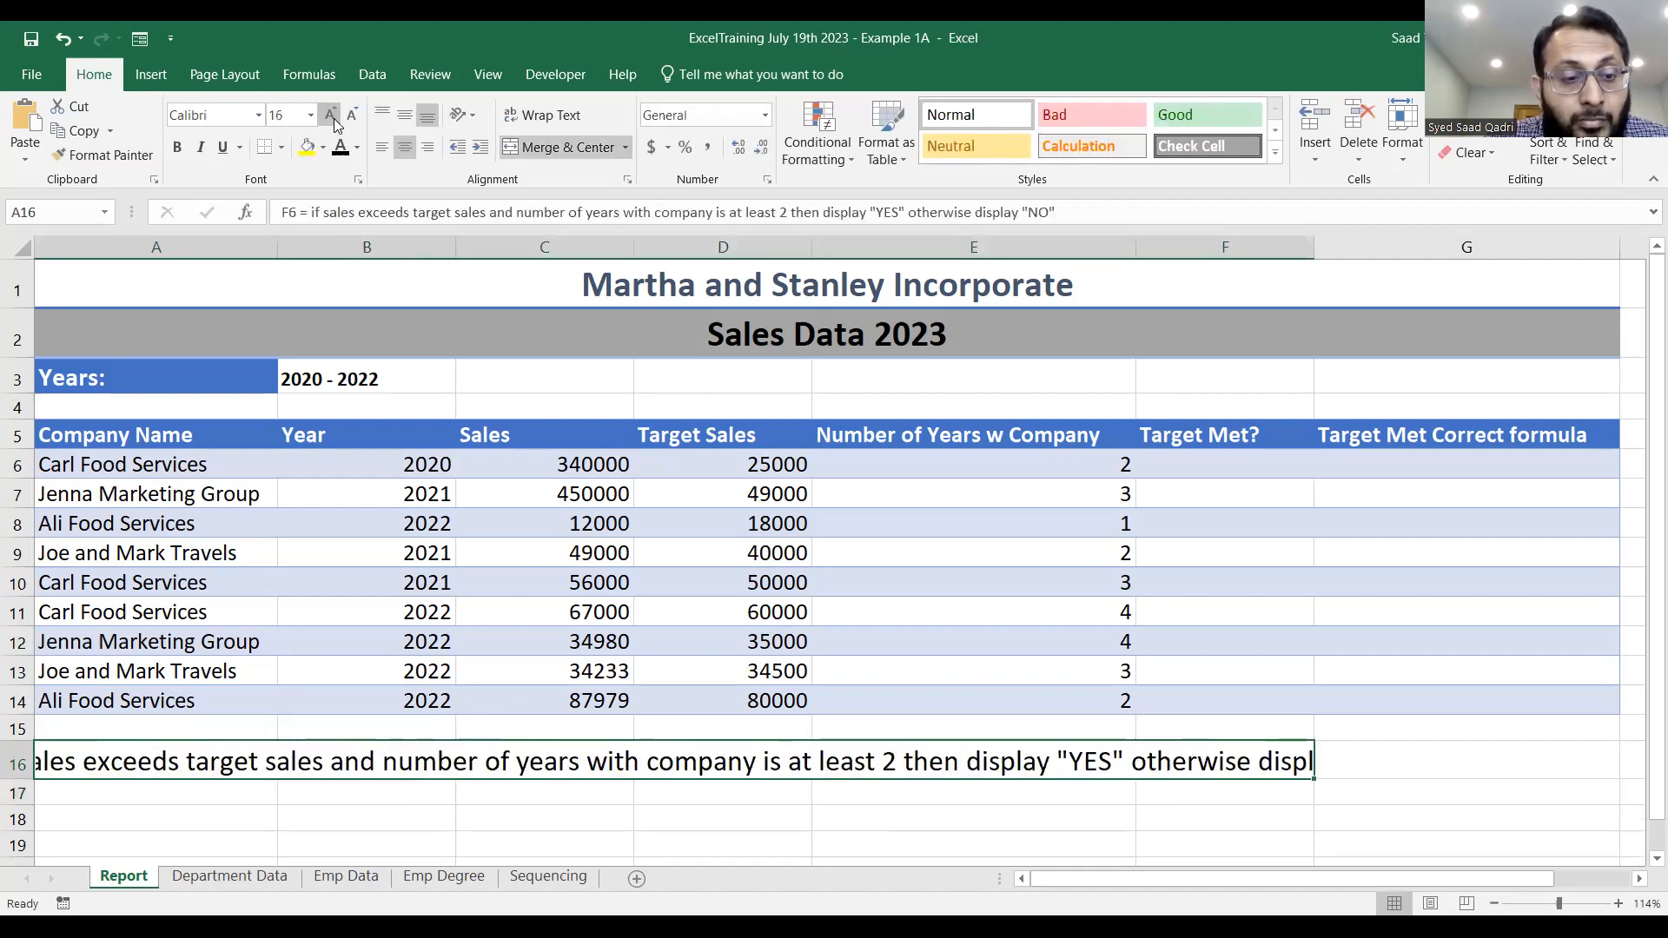
click(344, 117)
click(341, 118)
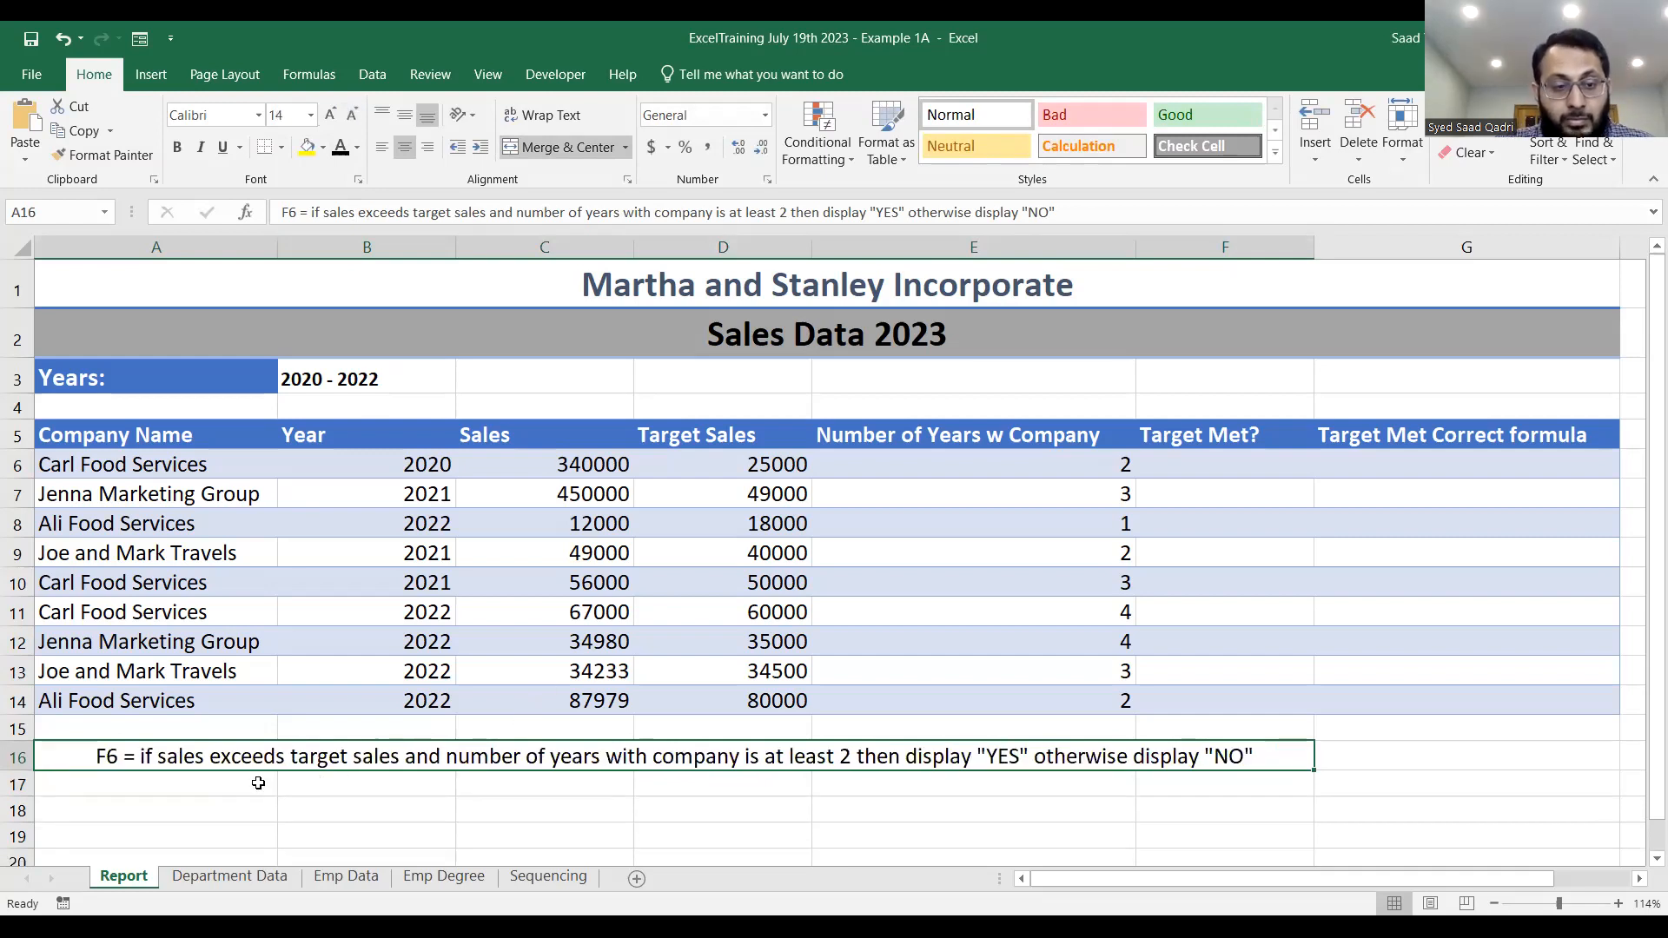
Merge and center cells A18:F18, and reselect the note in row 16.
drag(246, 802, 1202, 802)
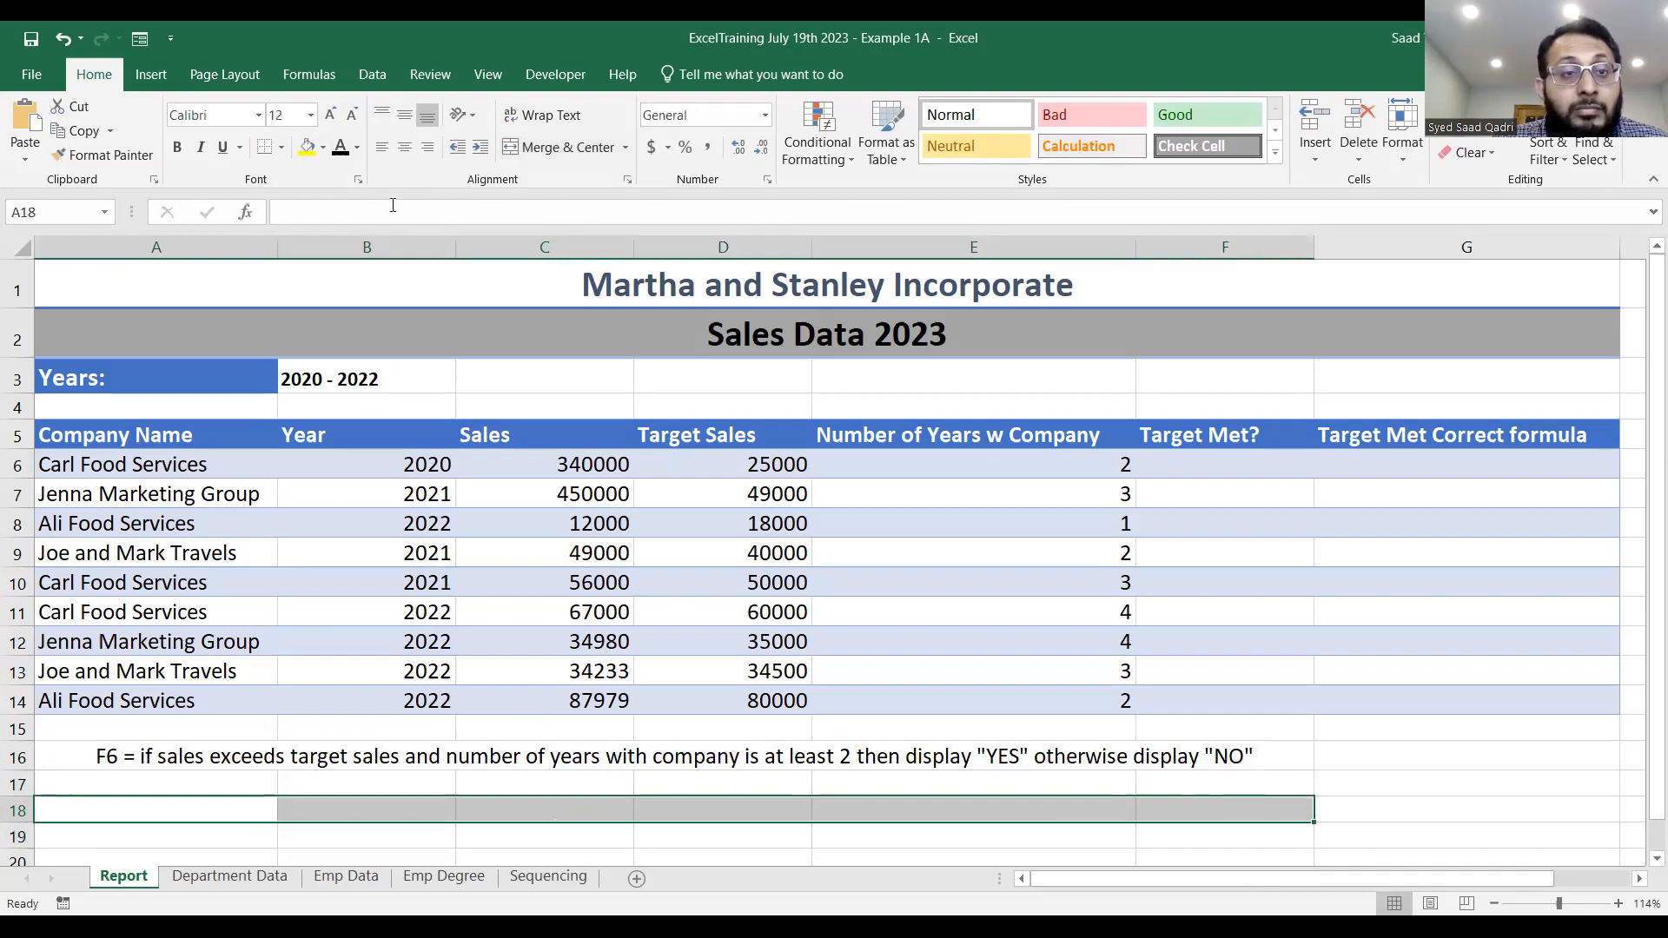
click(547, 148)
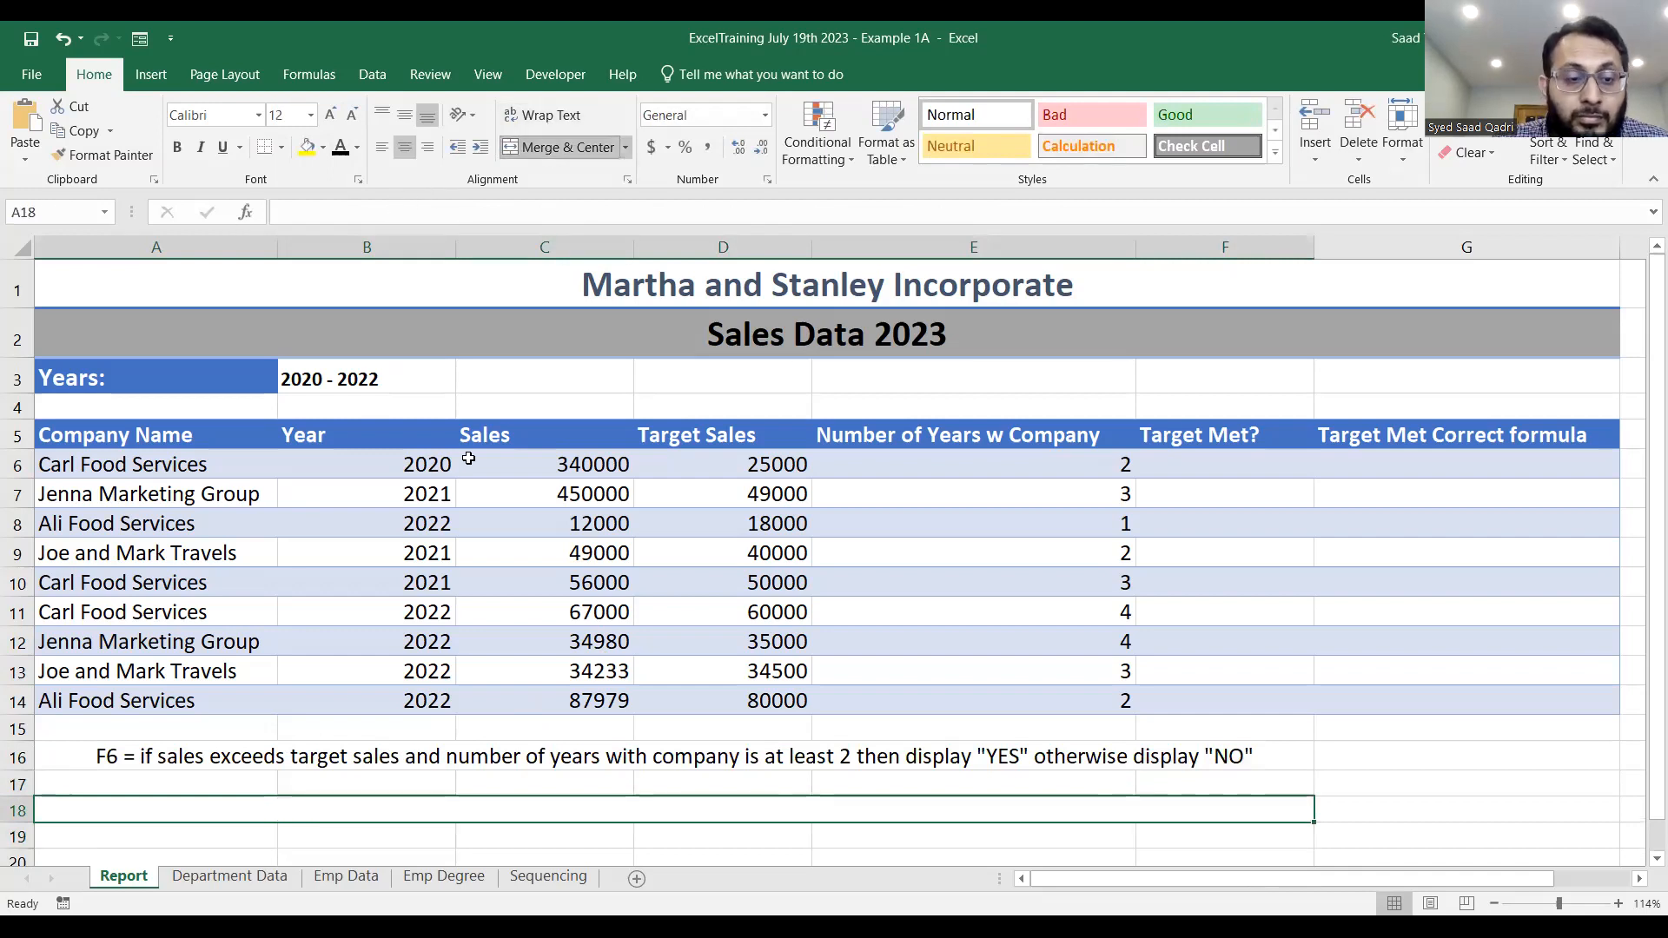
click(389, 758)
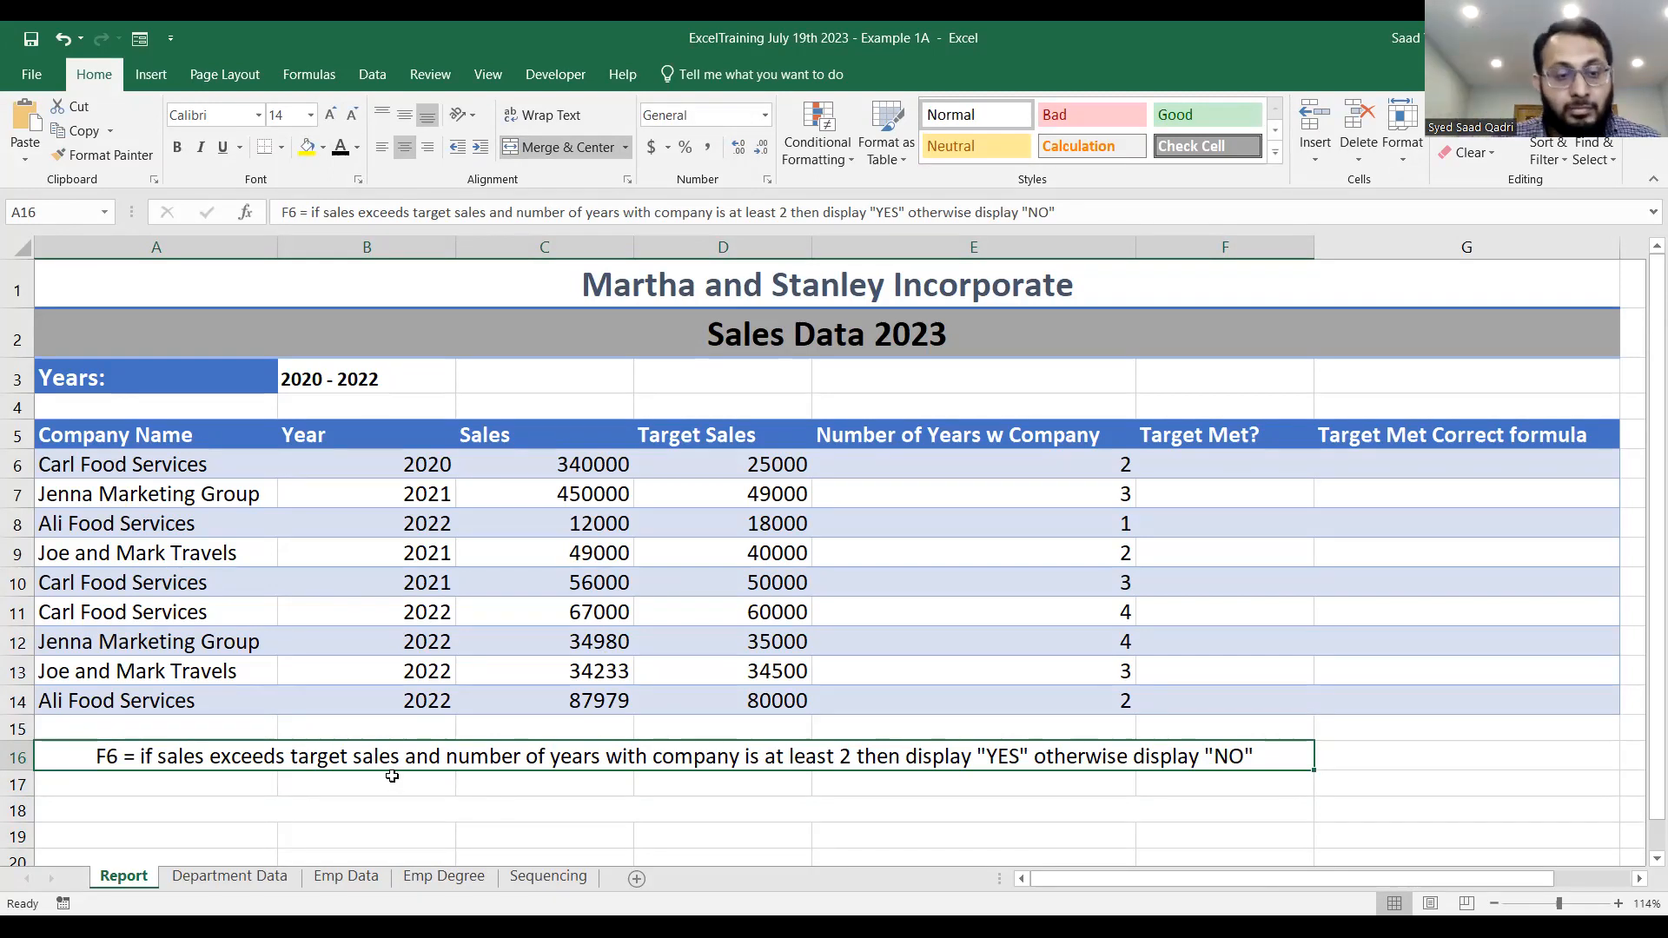
Merge and center cells A17:F17 and write "Avoid checking for target if numberof years is less than 2" there.
drag(267, 773, 1206, 776)
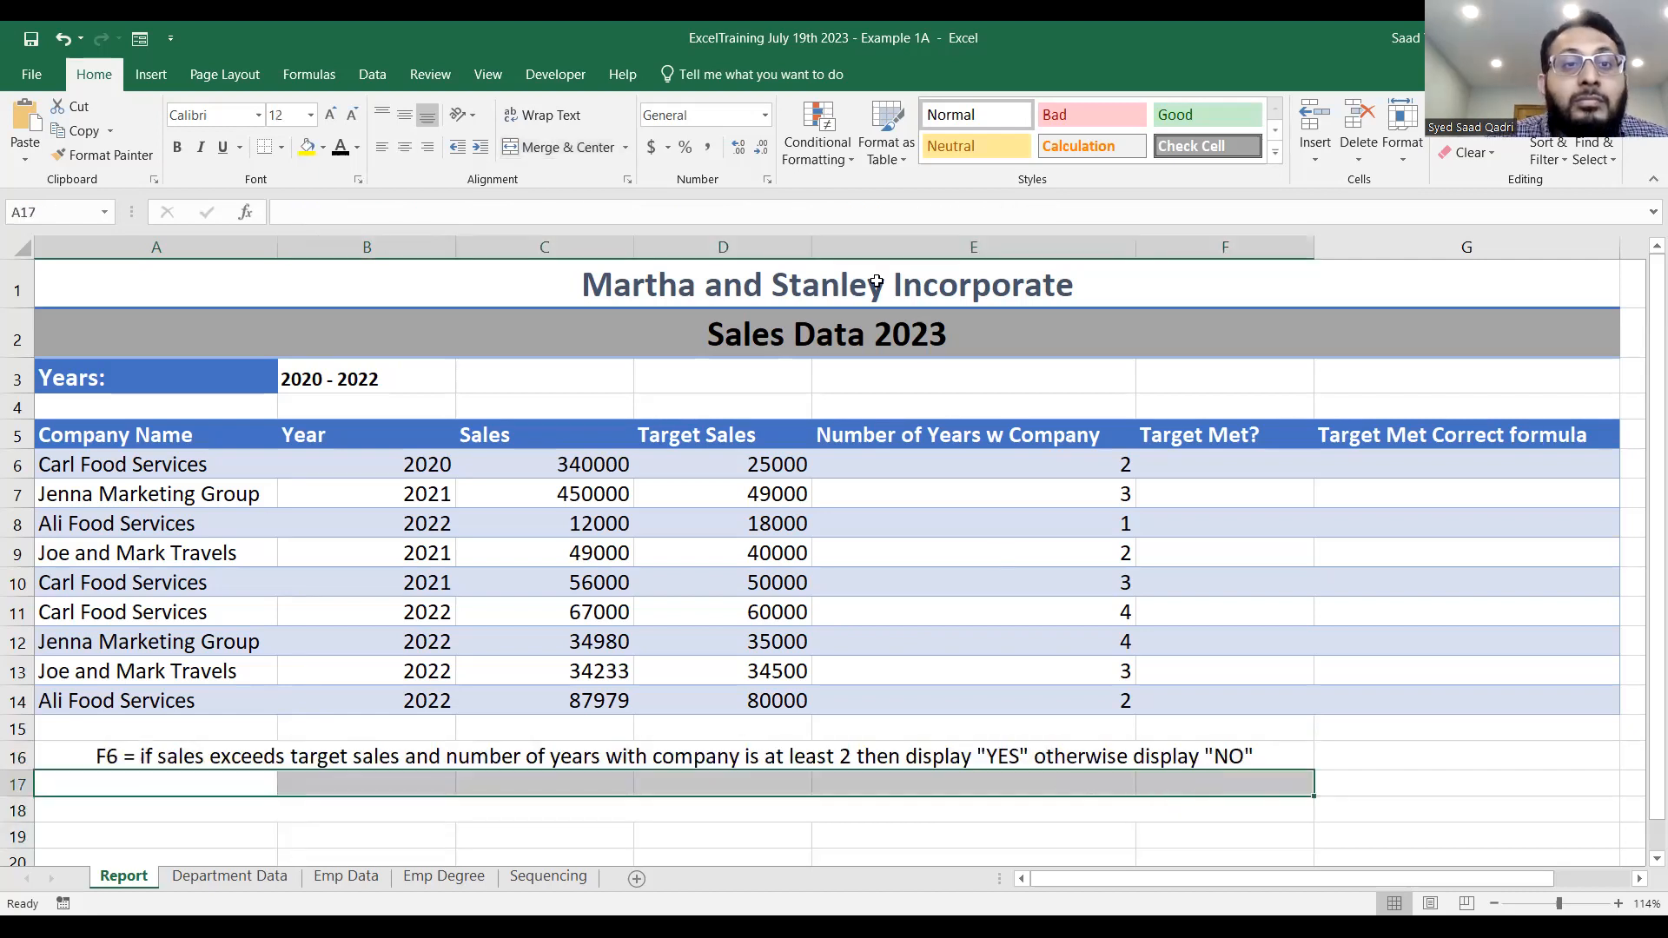
click(572, 152)
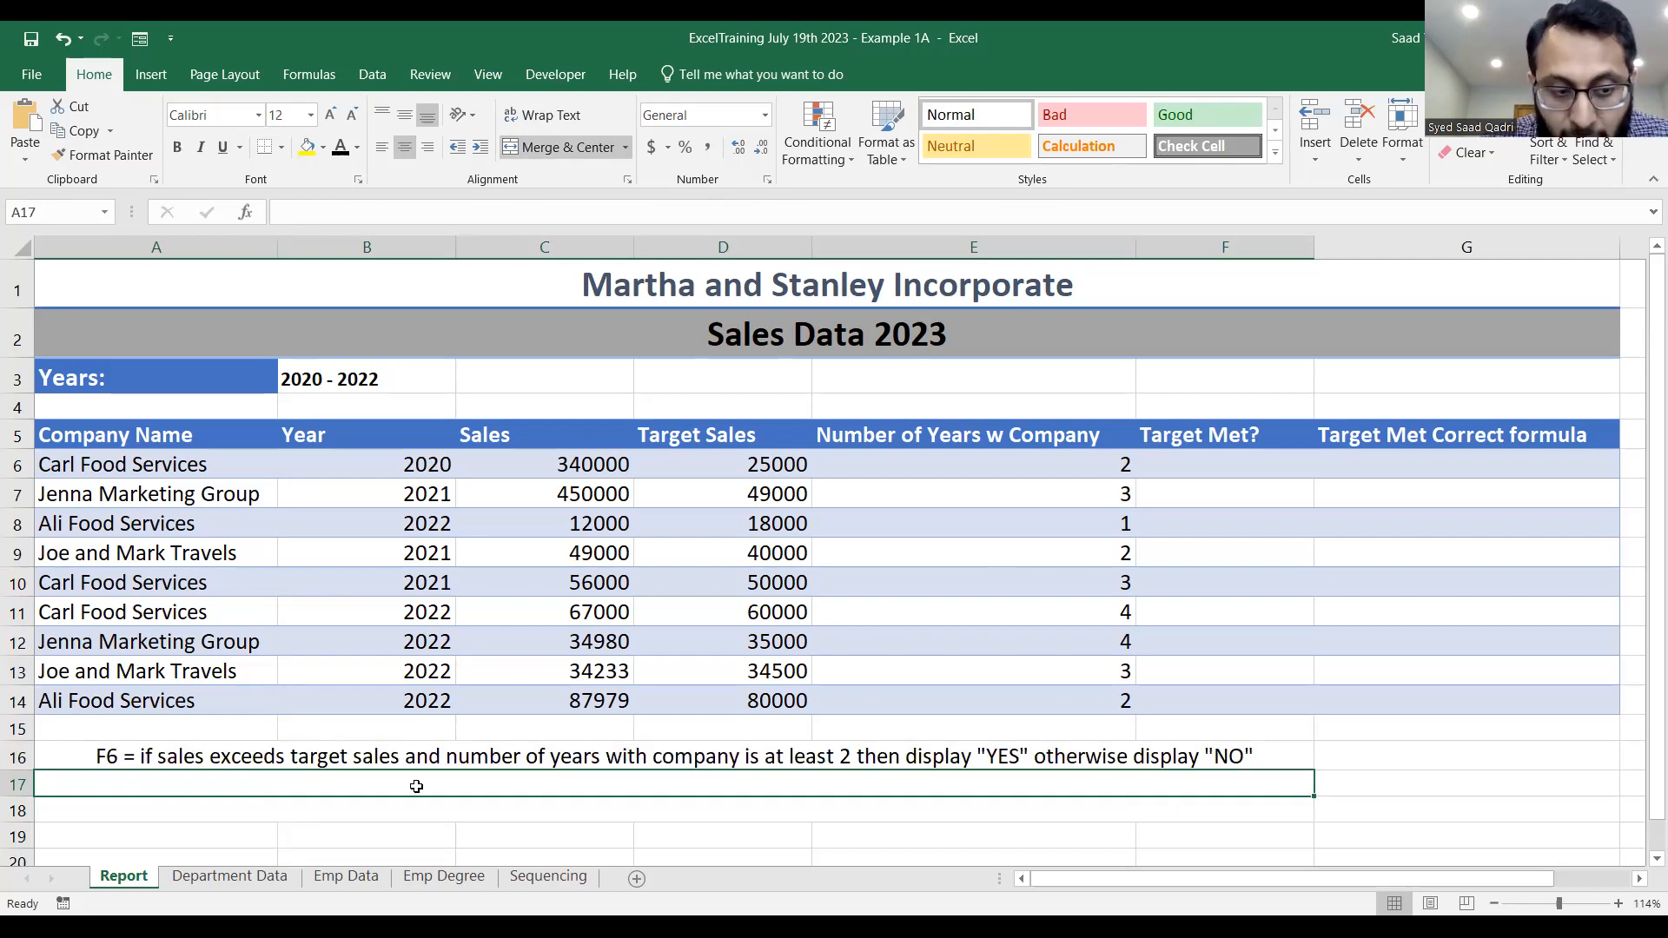
text(A)
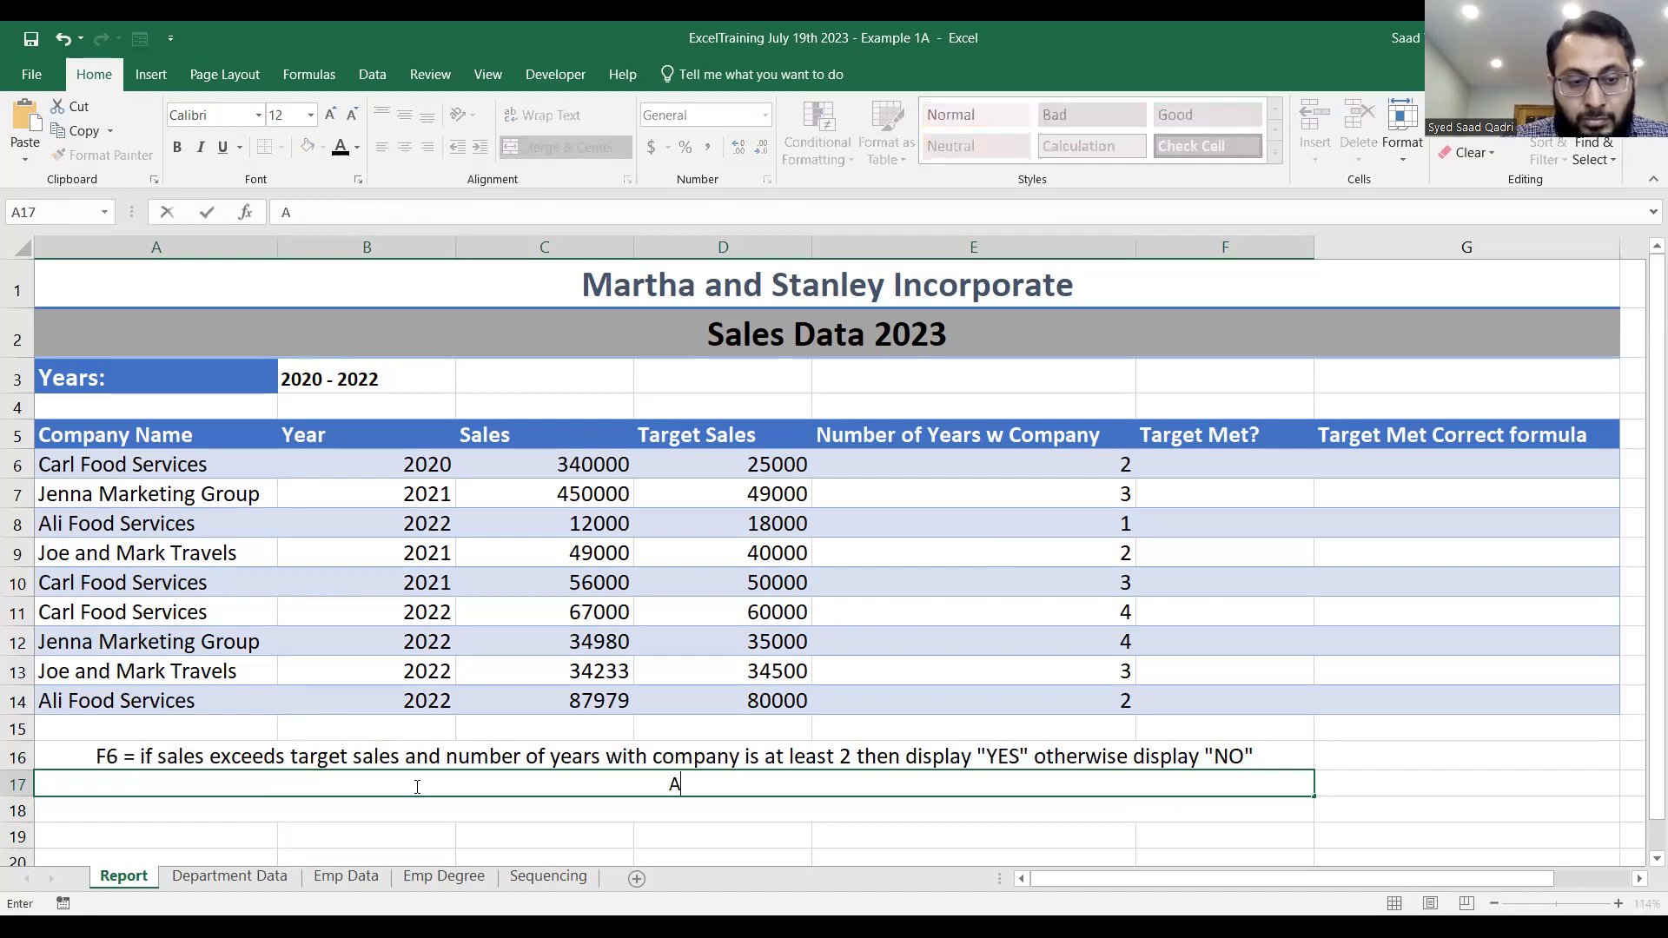
text(void checking for)
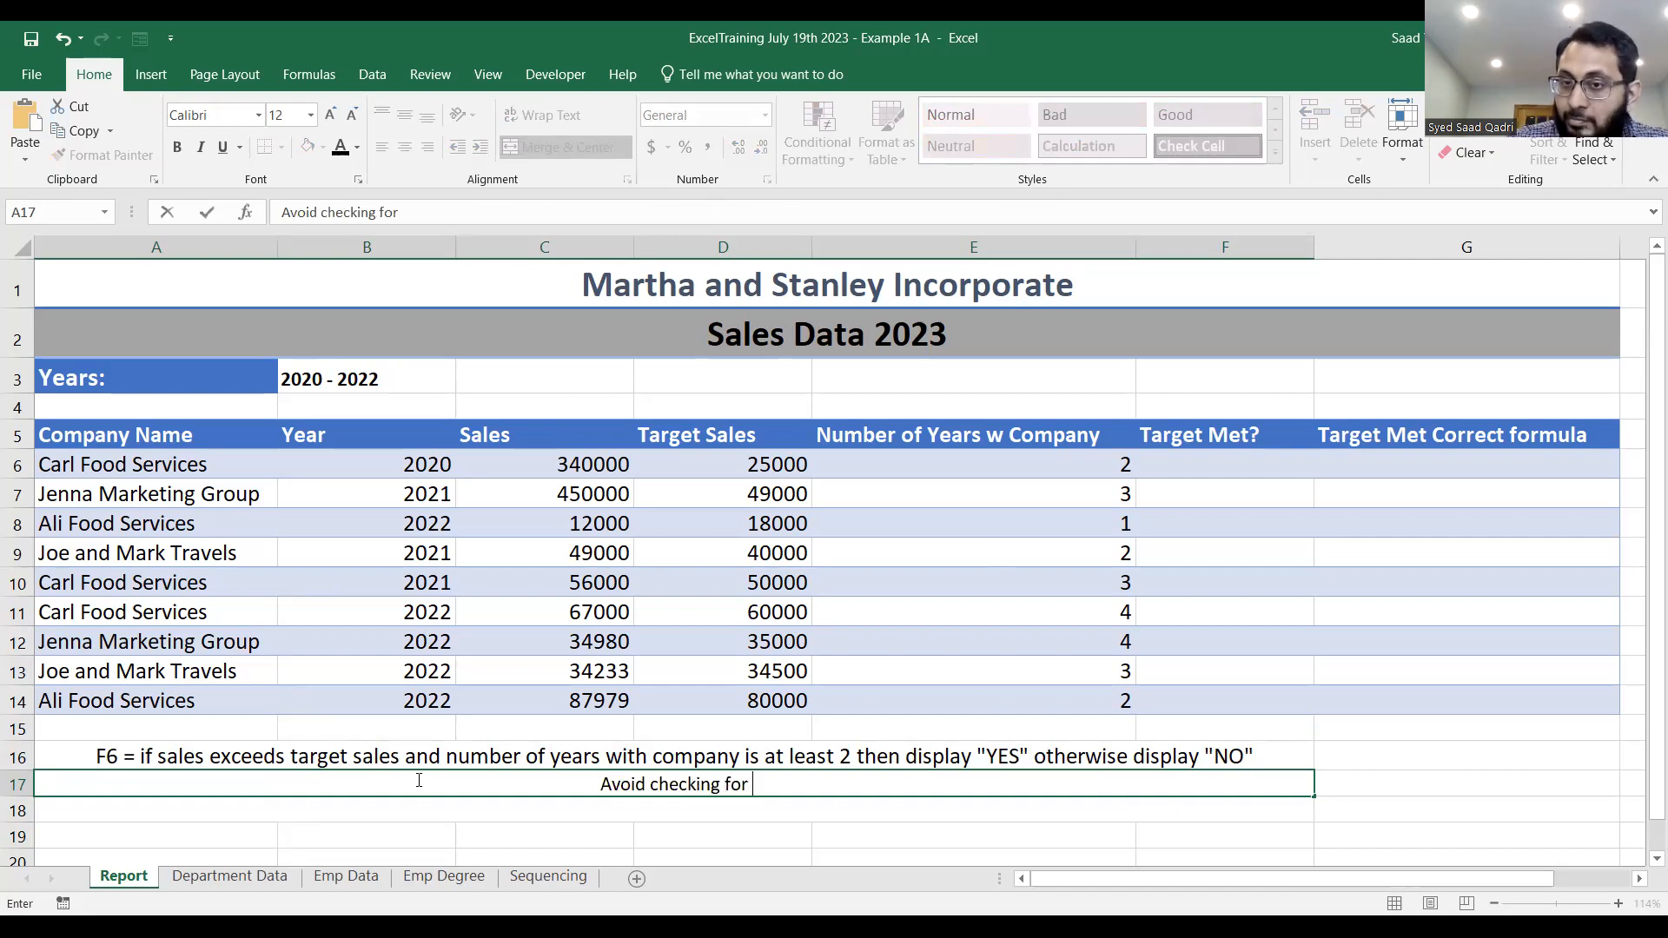
text( tar)
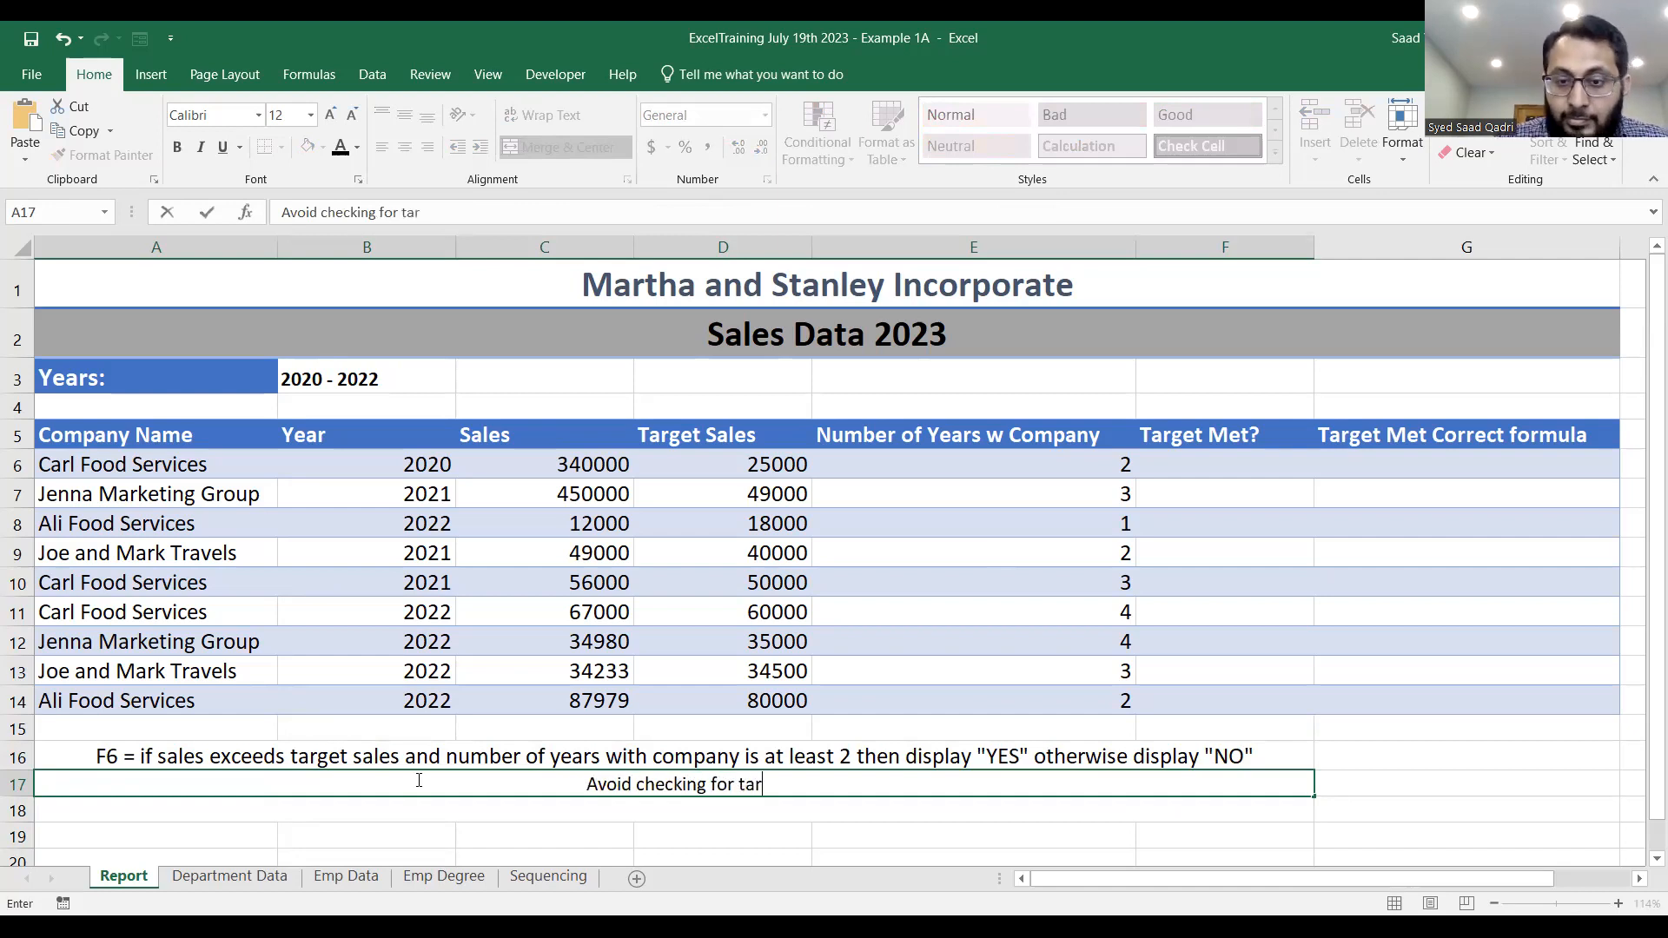
text(get if number)
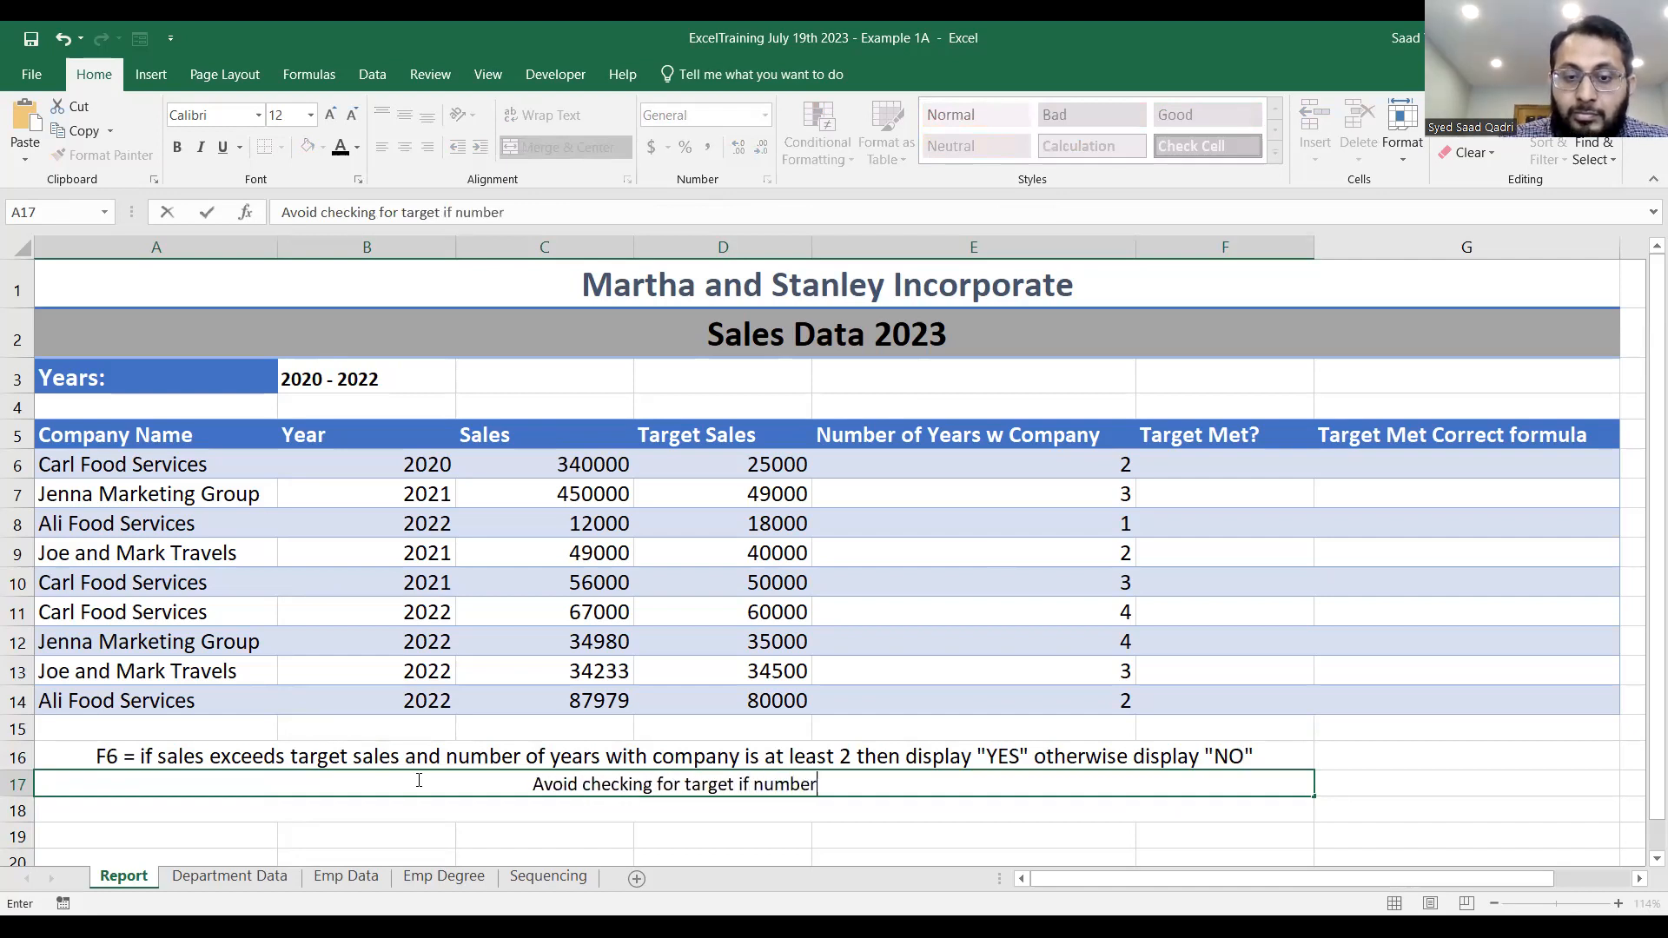
text(of years is less than 2)
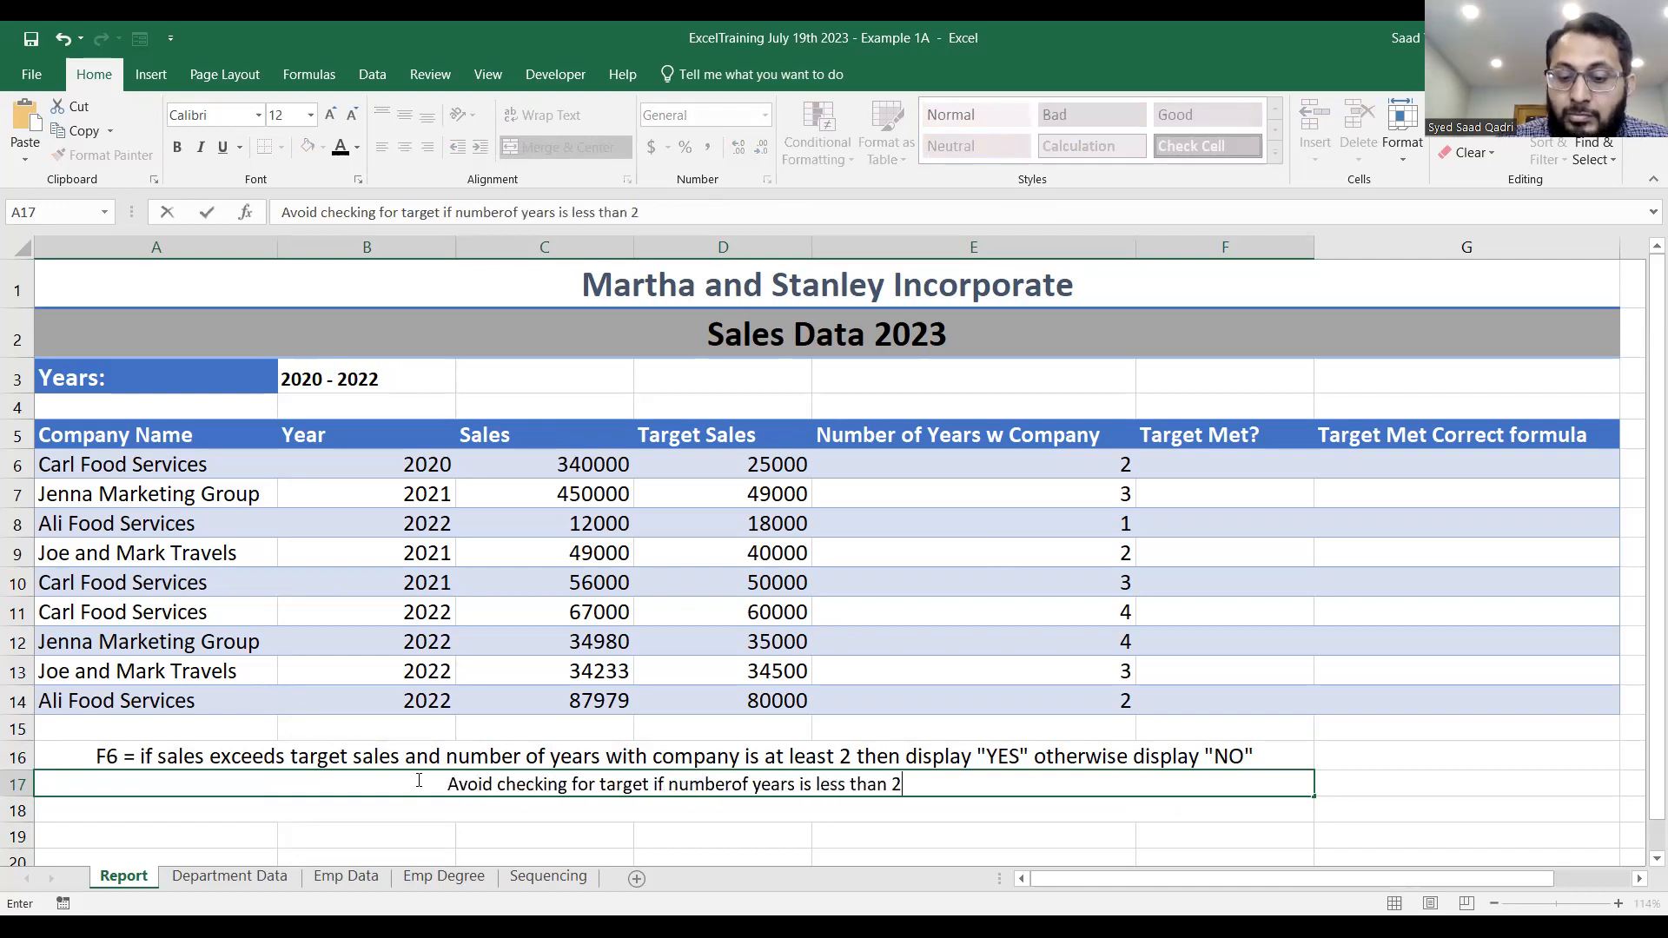
text( with appr)
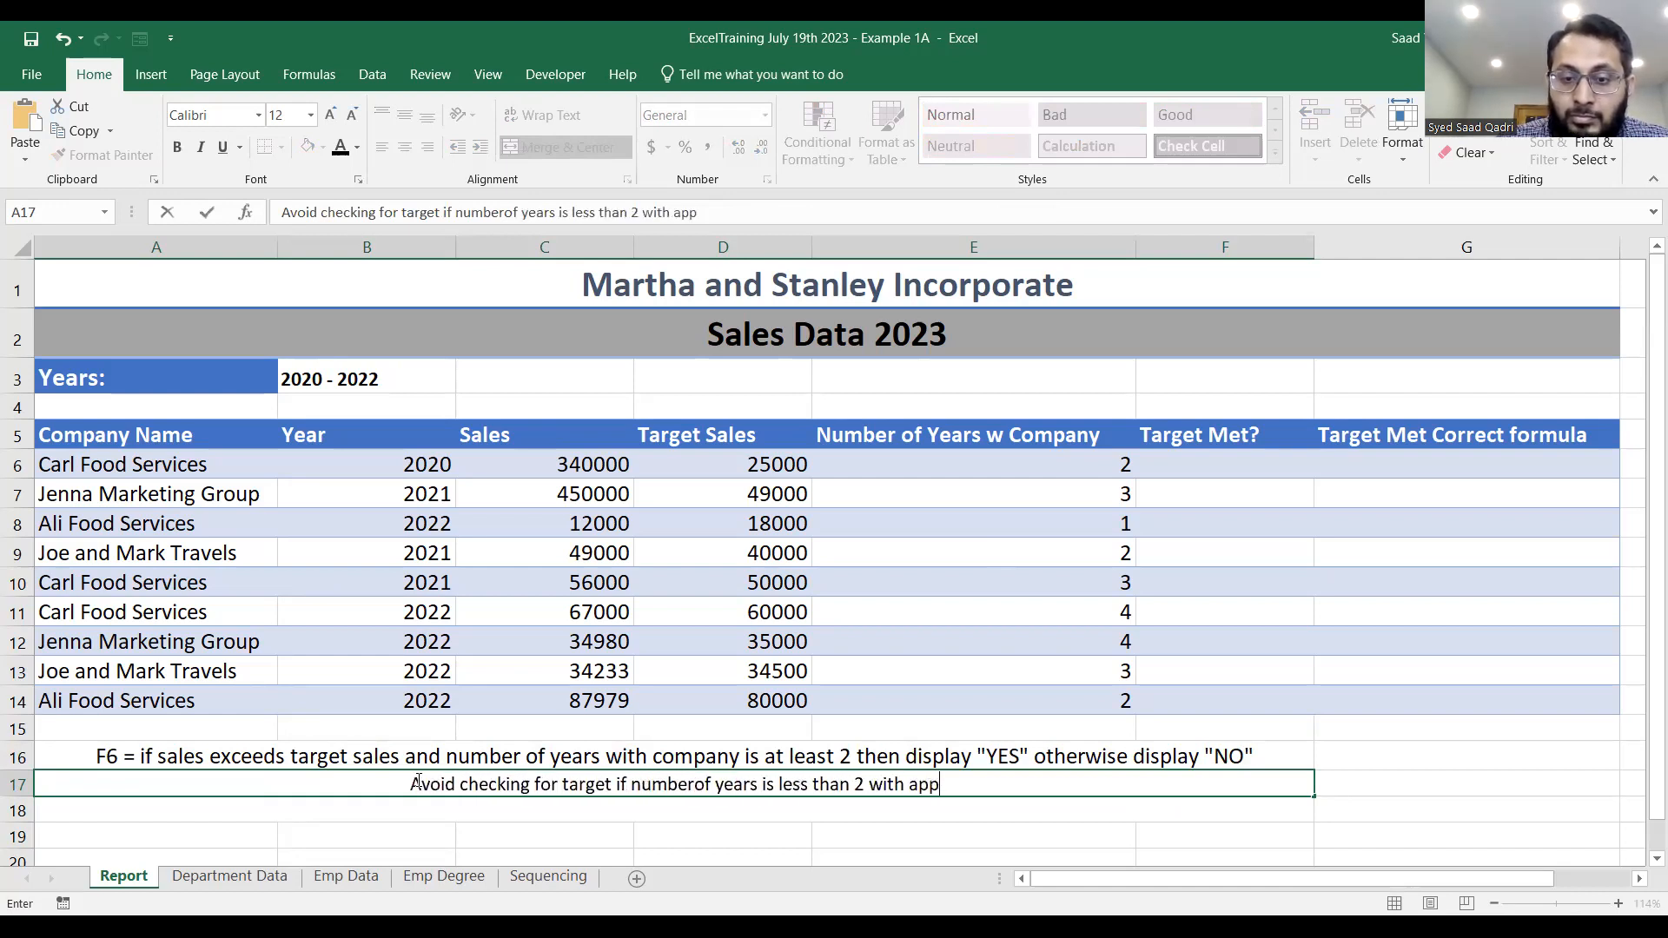
Complete the row 17 note by appending ". Display appropriate message" after "less than 2", and enter it.
key(BackSpace)
key(BackSpace)
key(BackSpace)
key(BackSpace)
key(BackSpace)
key(BackSpace)
key(BackSpace)
key(BackSpace)
key(BackSpace)
key(BackSpace)
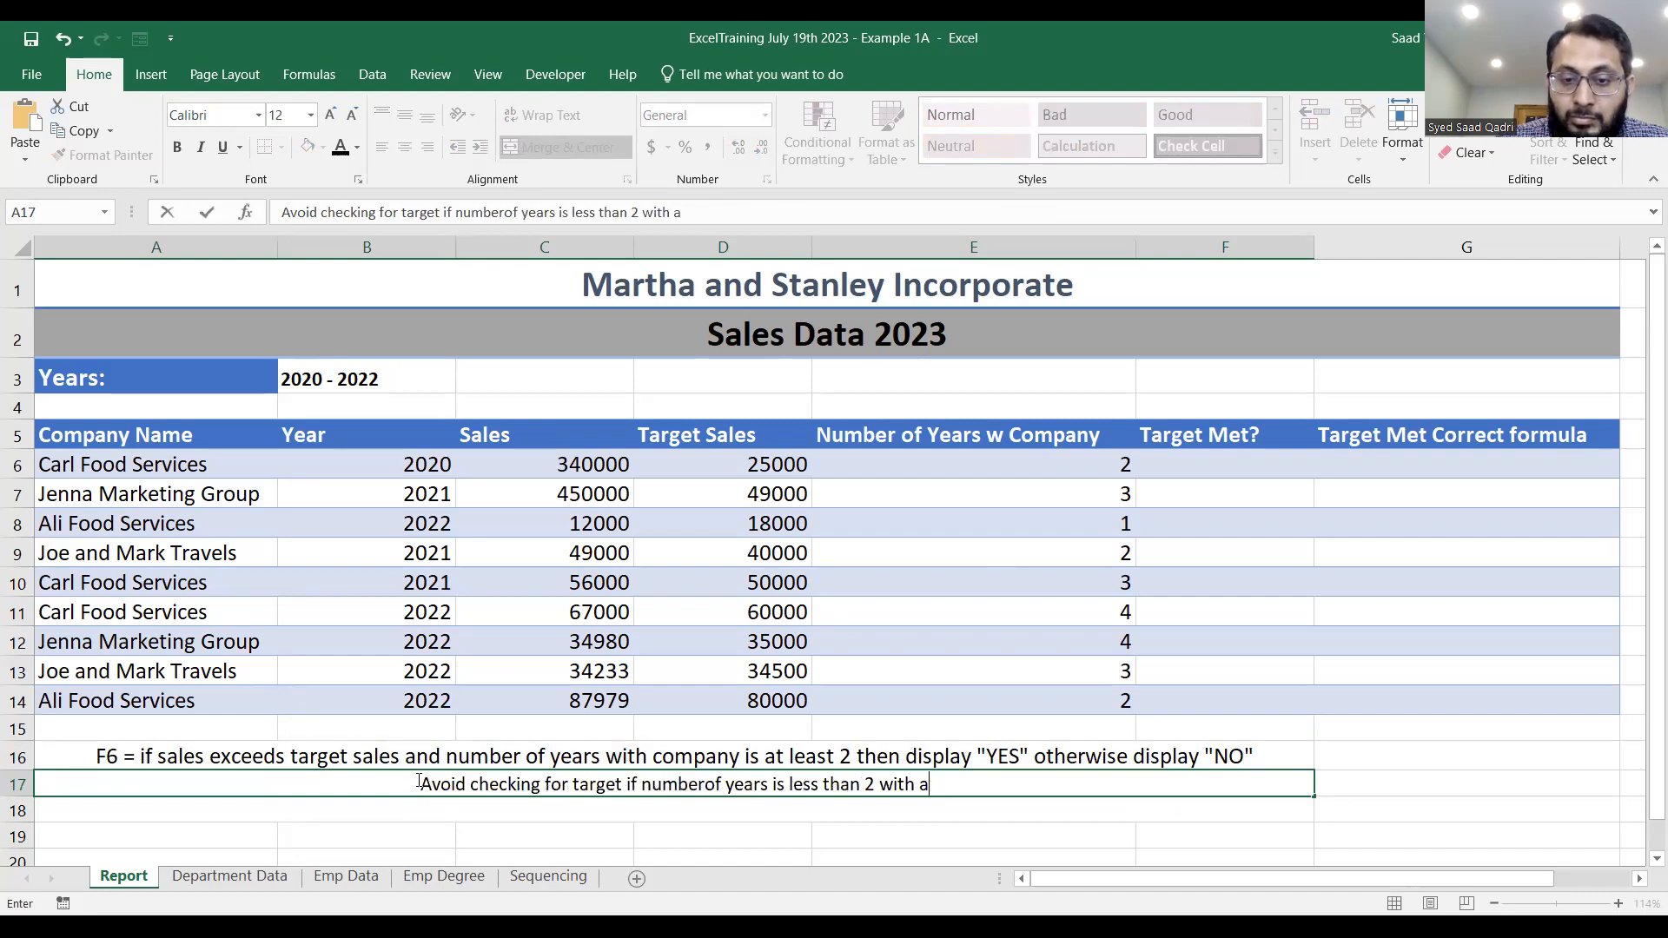
text(. Display a)
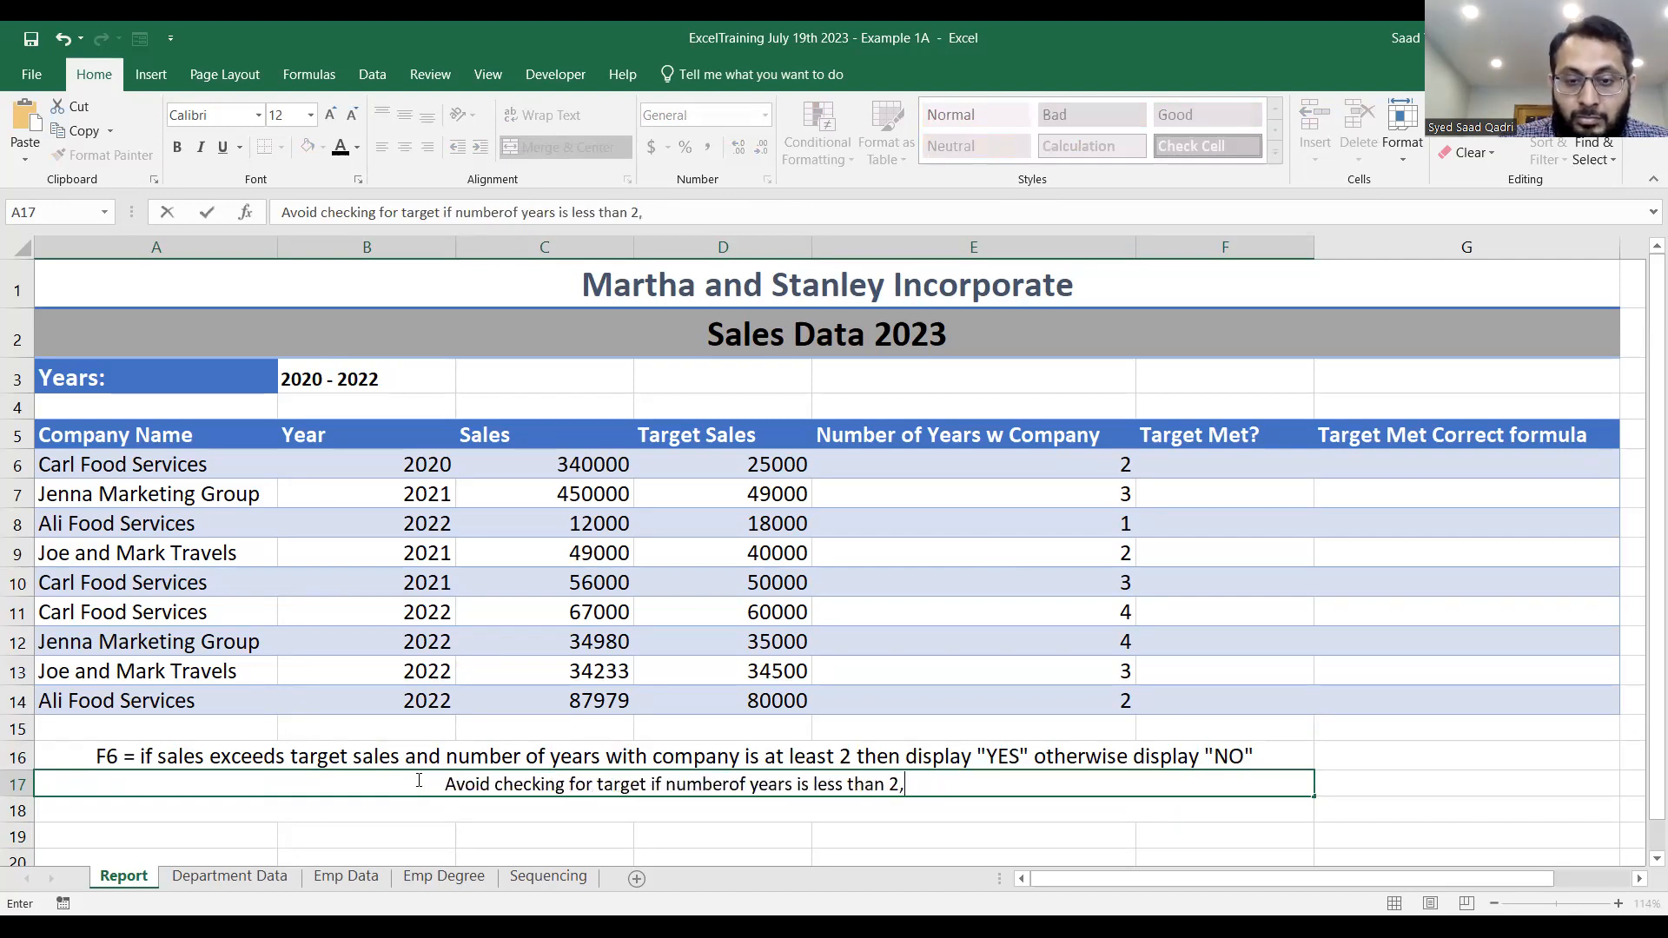
text(ppr)
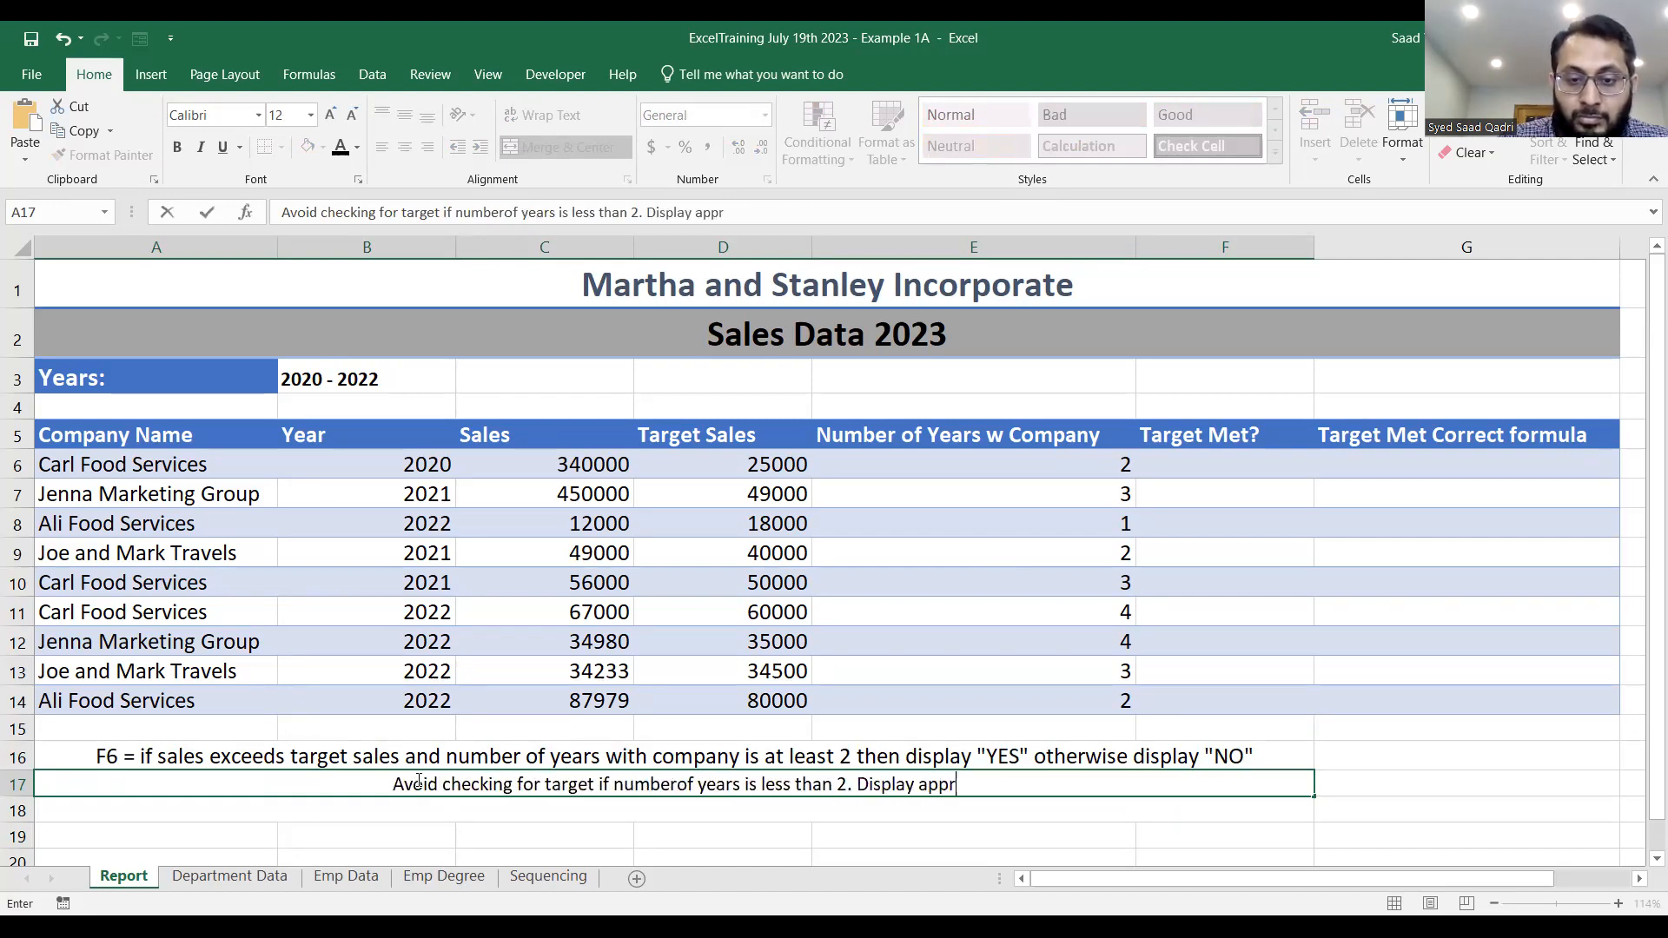
text(opriate message)
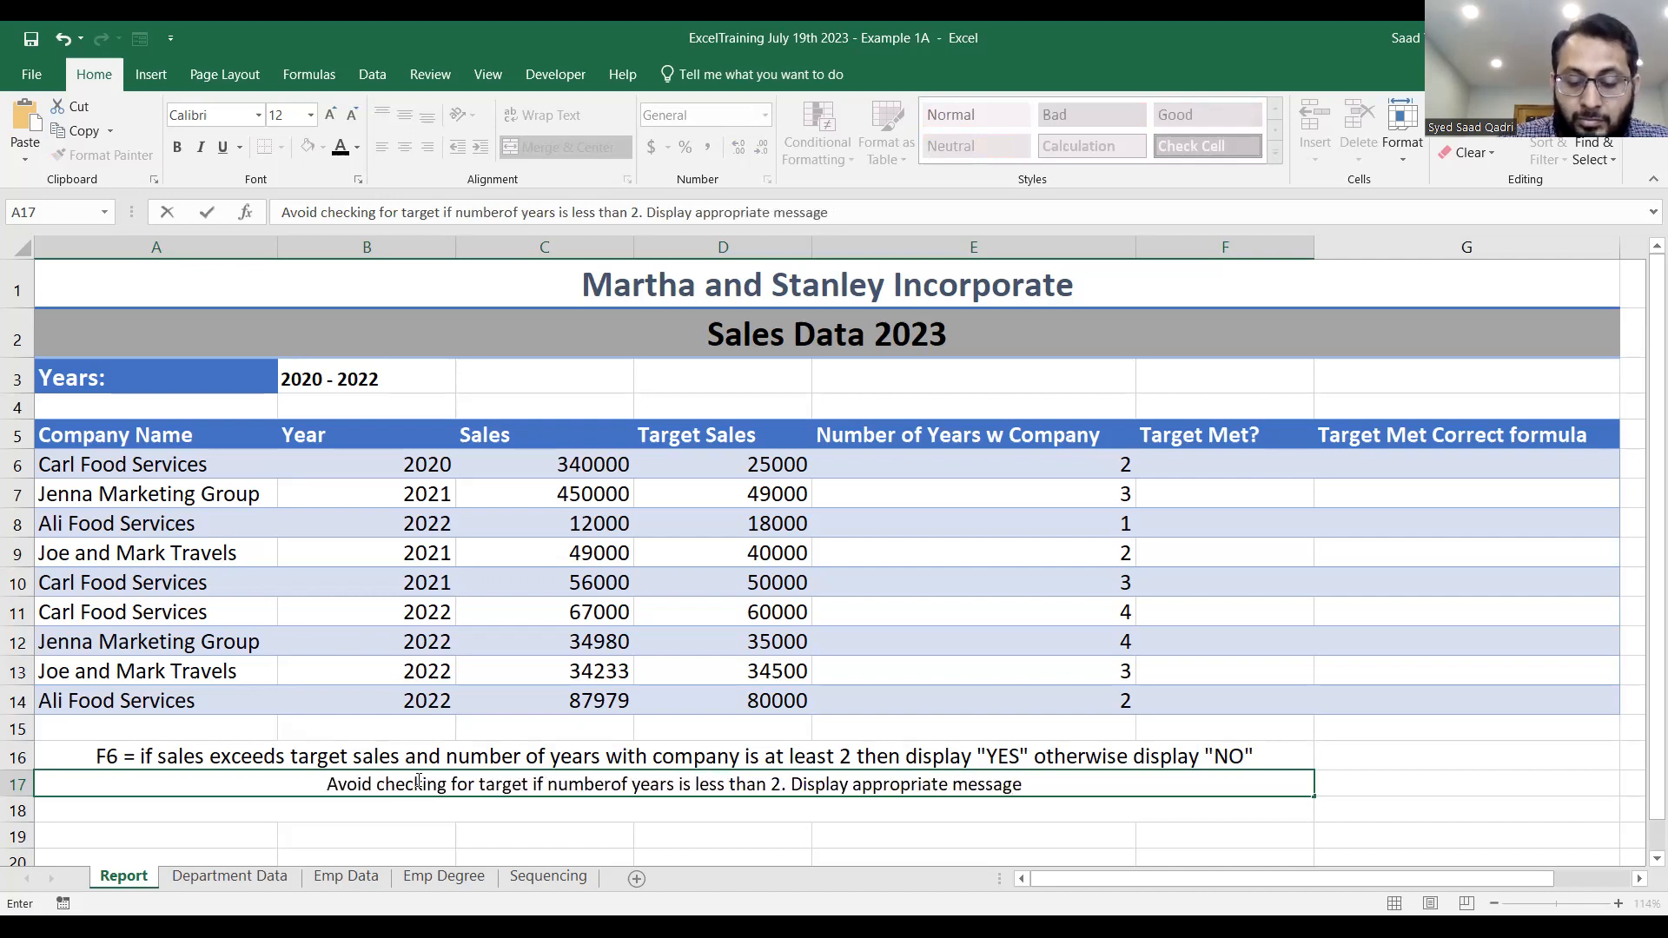
key(Return)
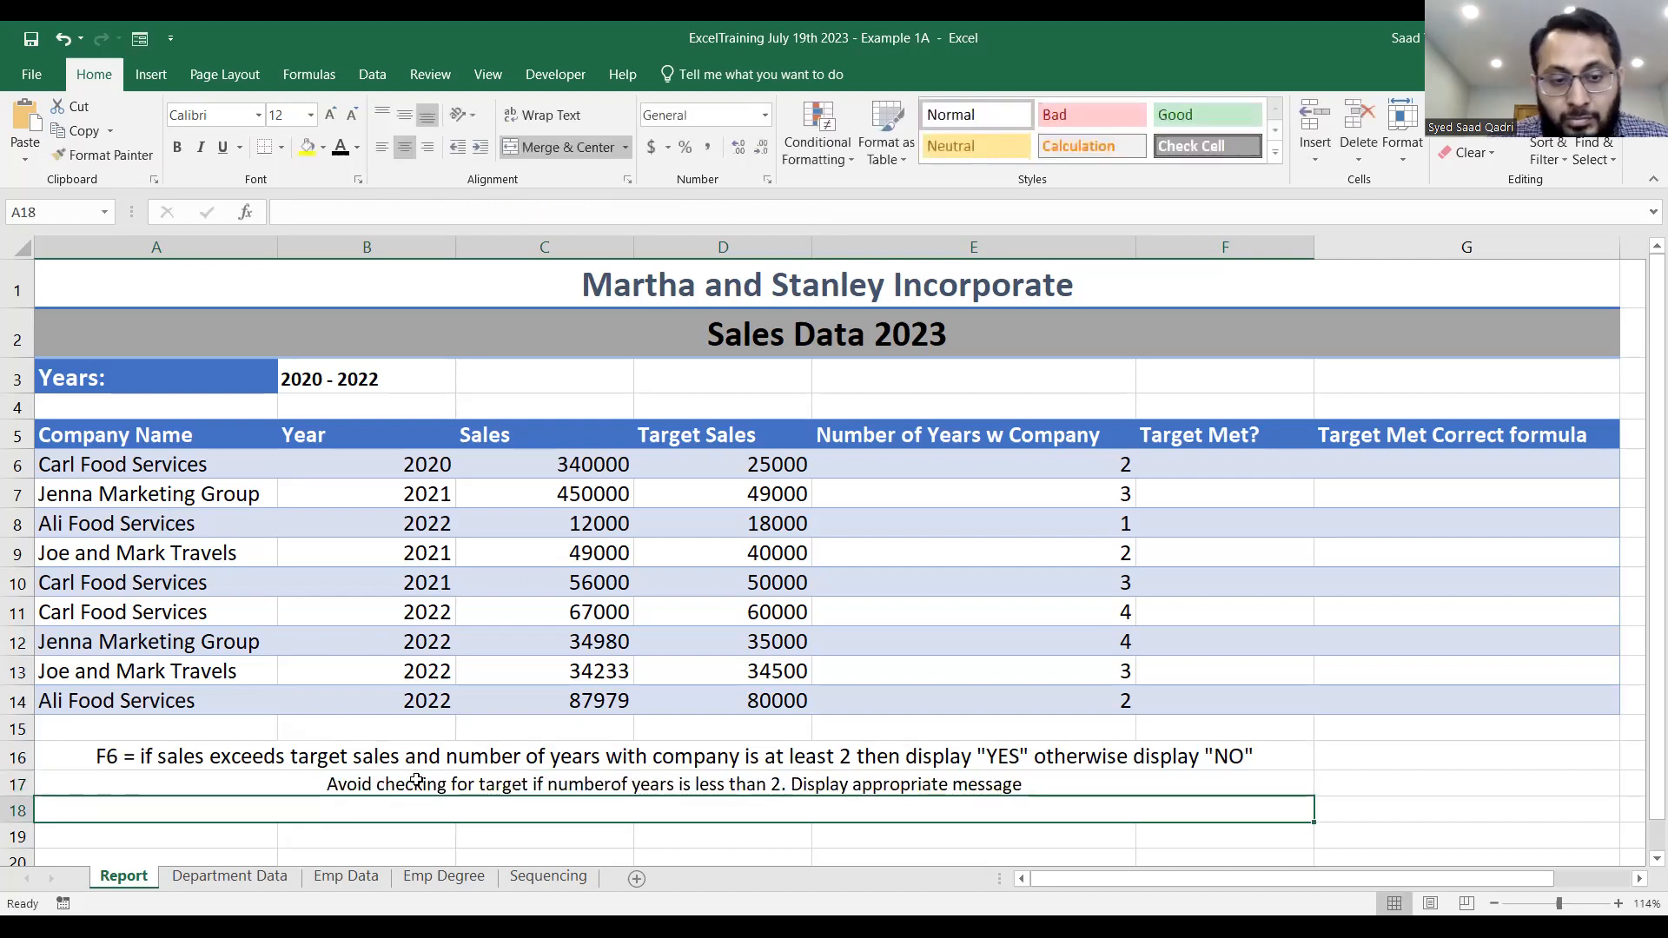
click(497, 757)
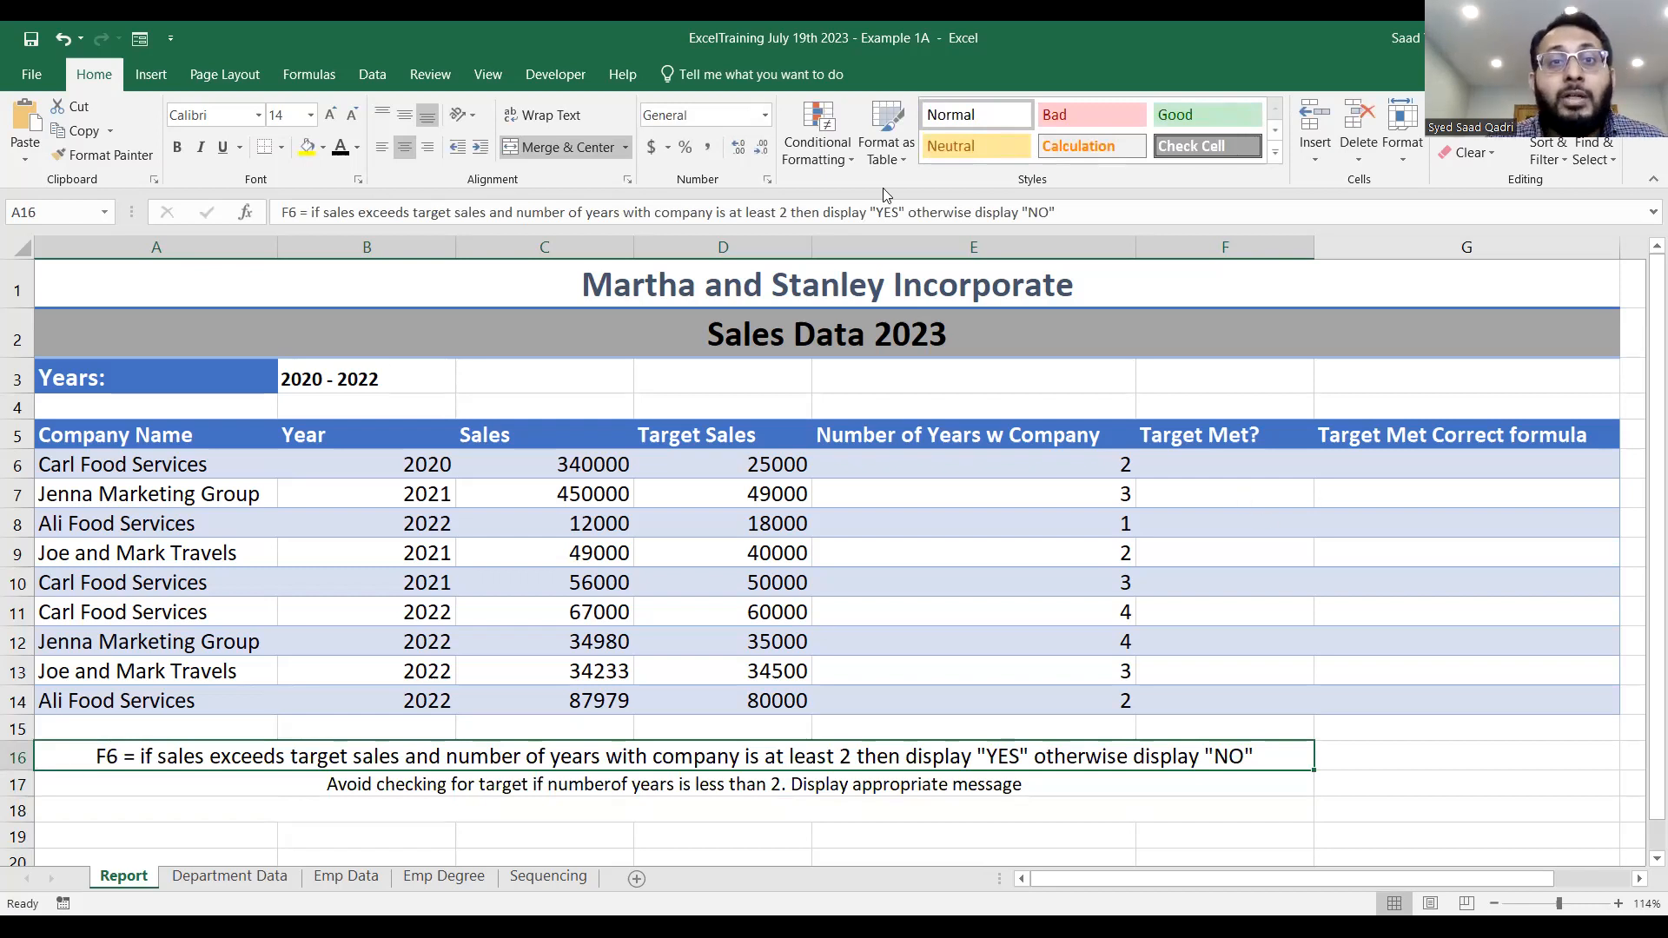
key(alt+Tab)
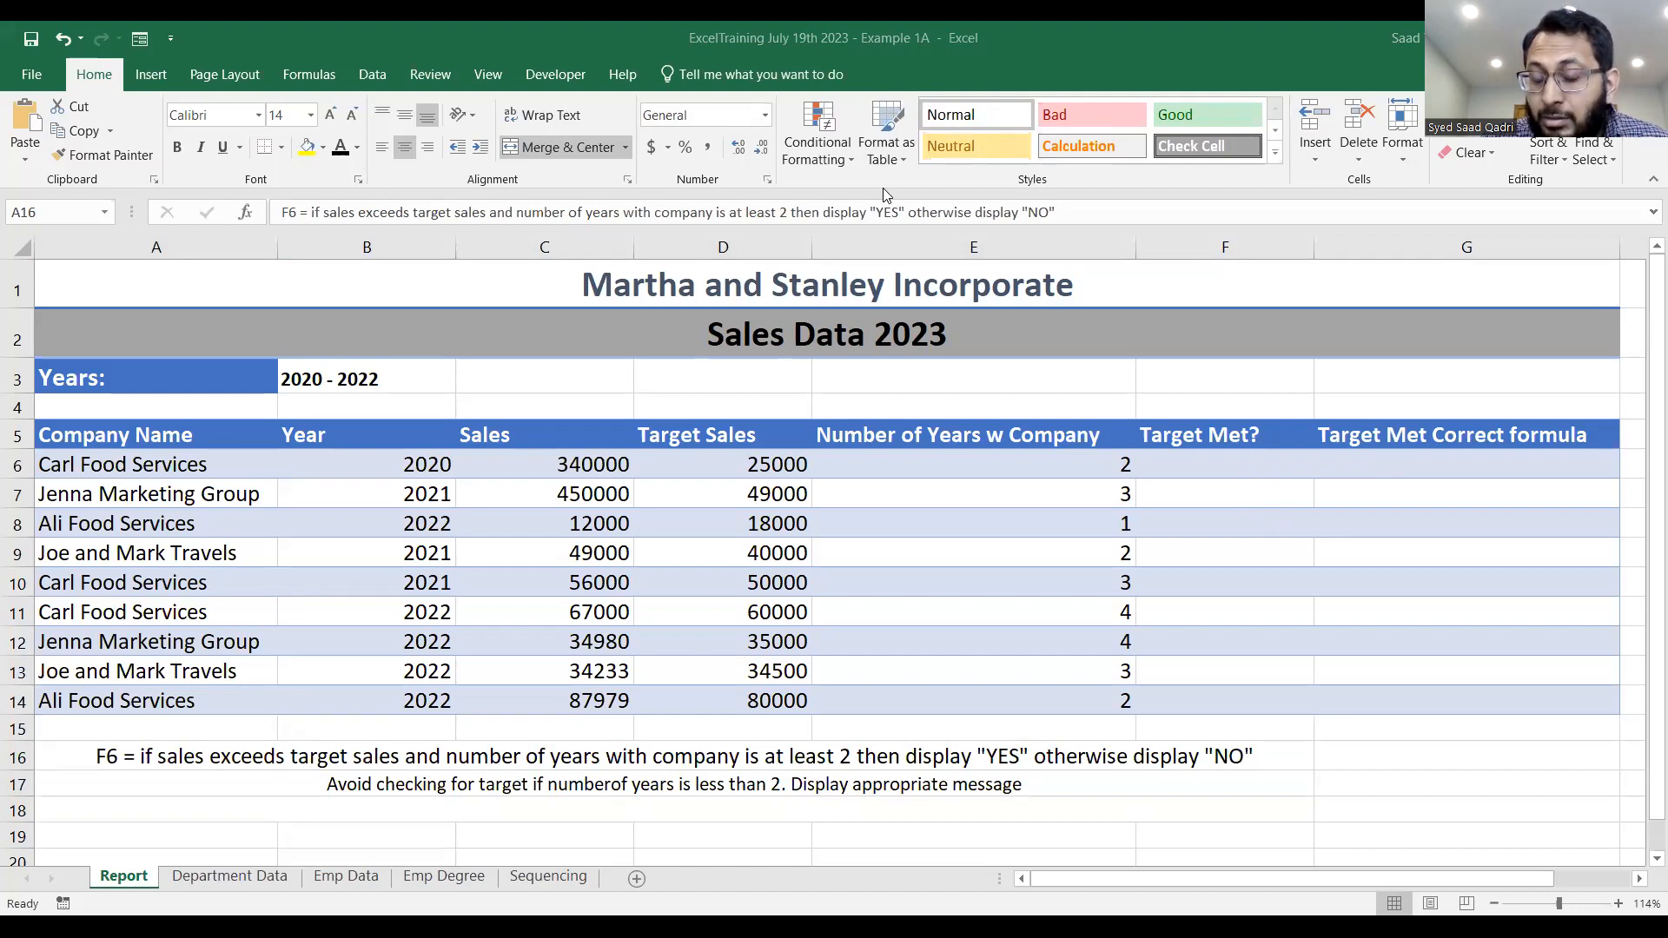
click(1278, 458)
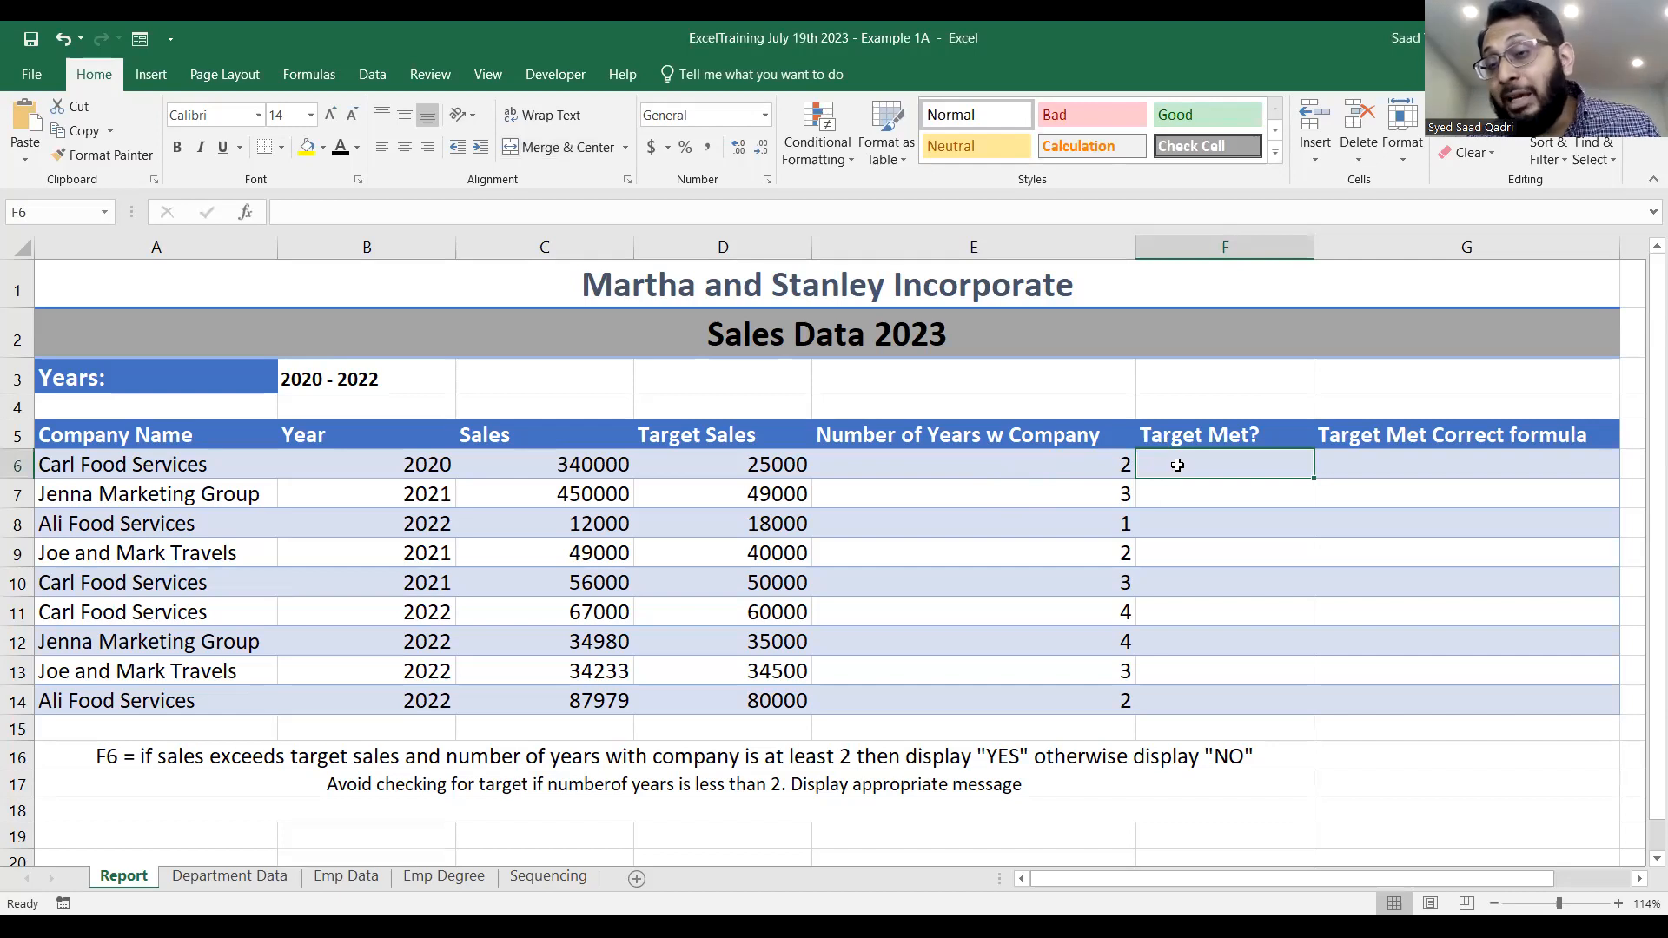
click(1005, 192)
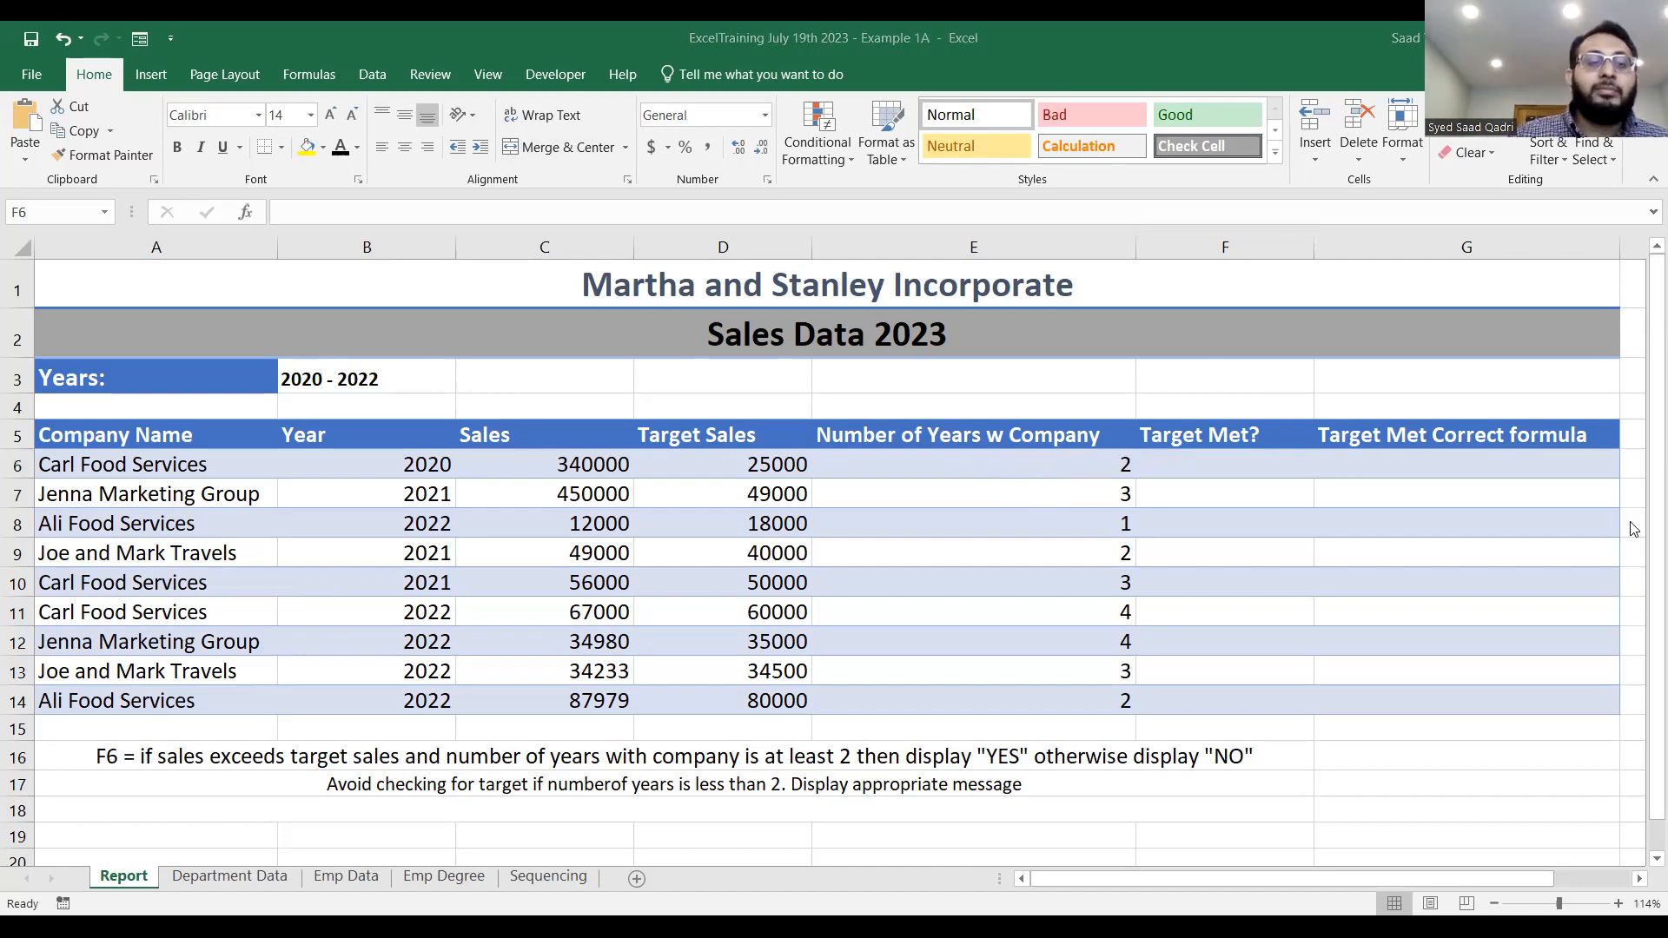
click(1289, 469)
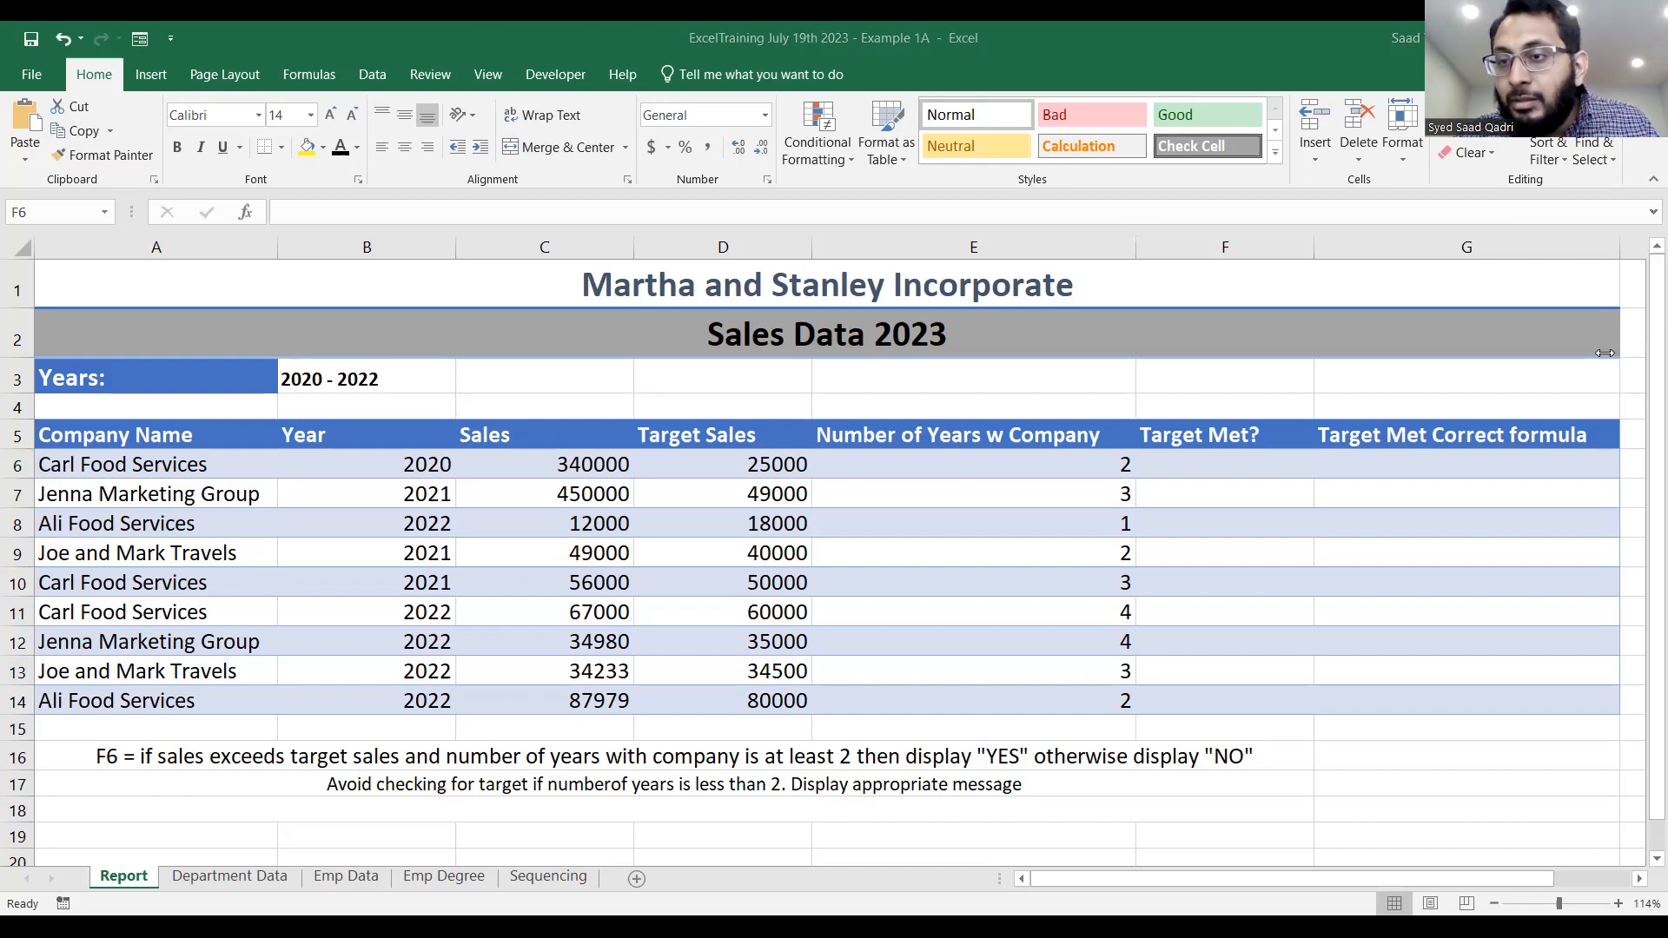
Start an IF formula in F6 whose AND test compares sales with target sales: =if(and(c6>d6).
click(1258, 470)
text(=)
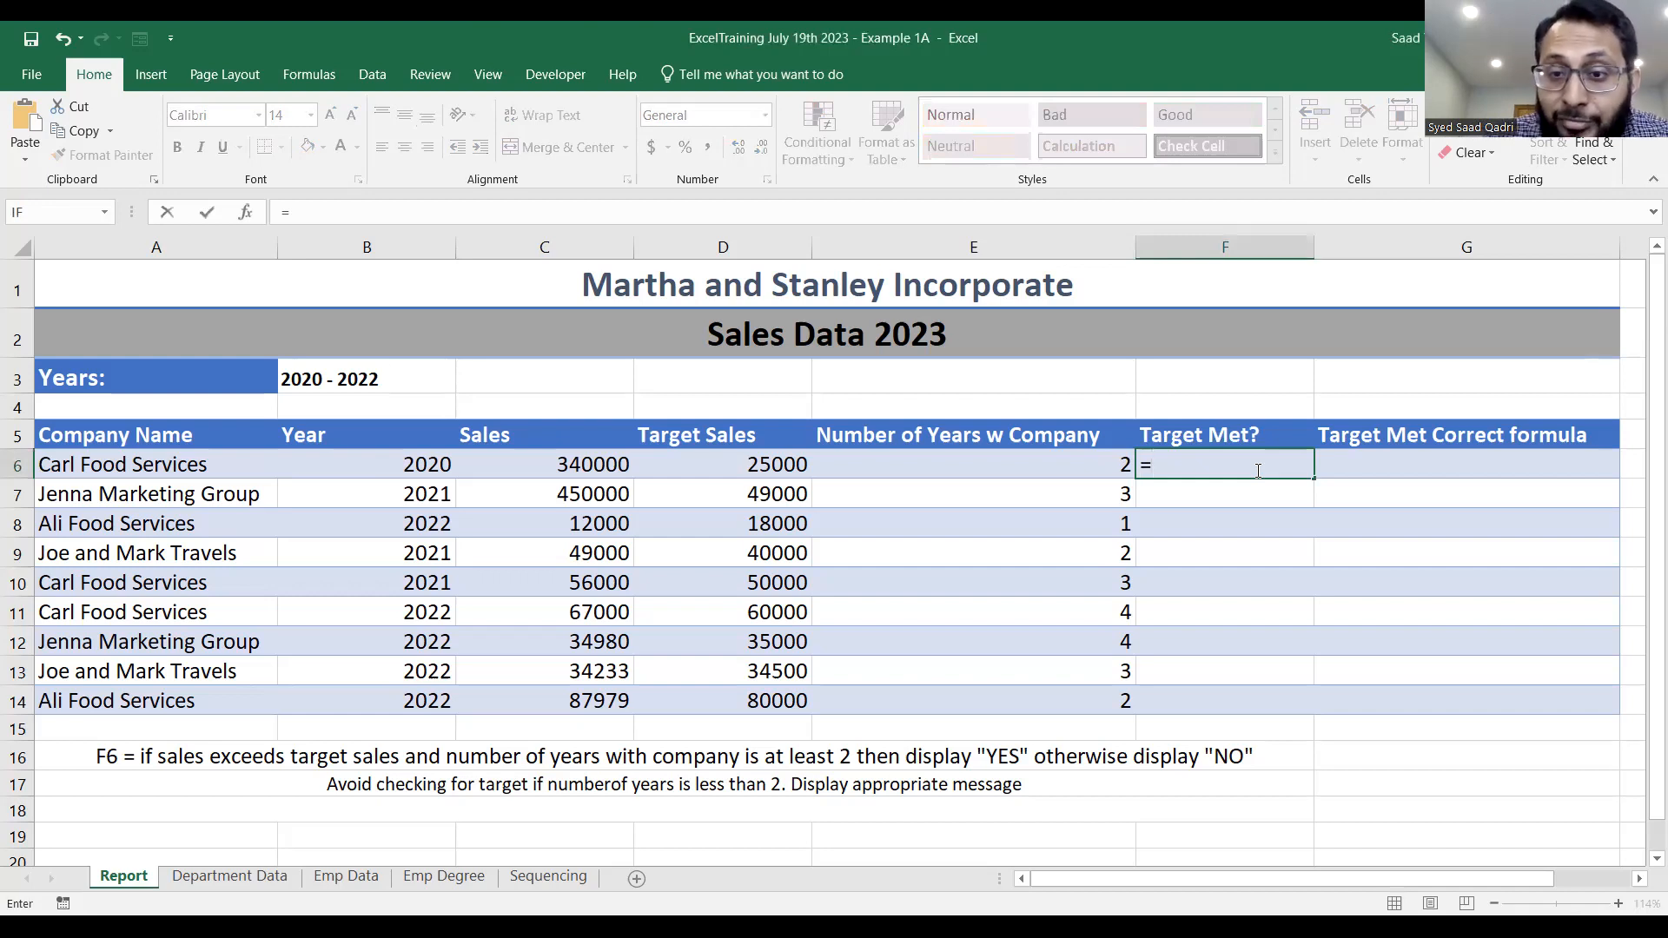
text(if)
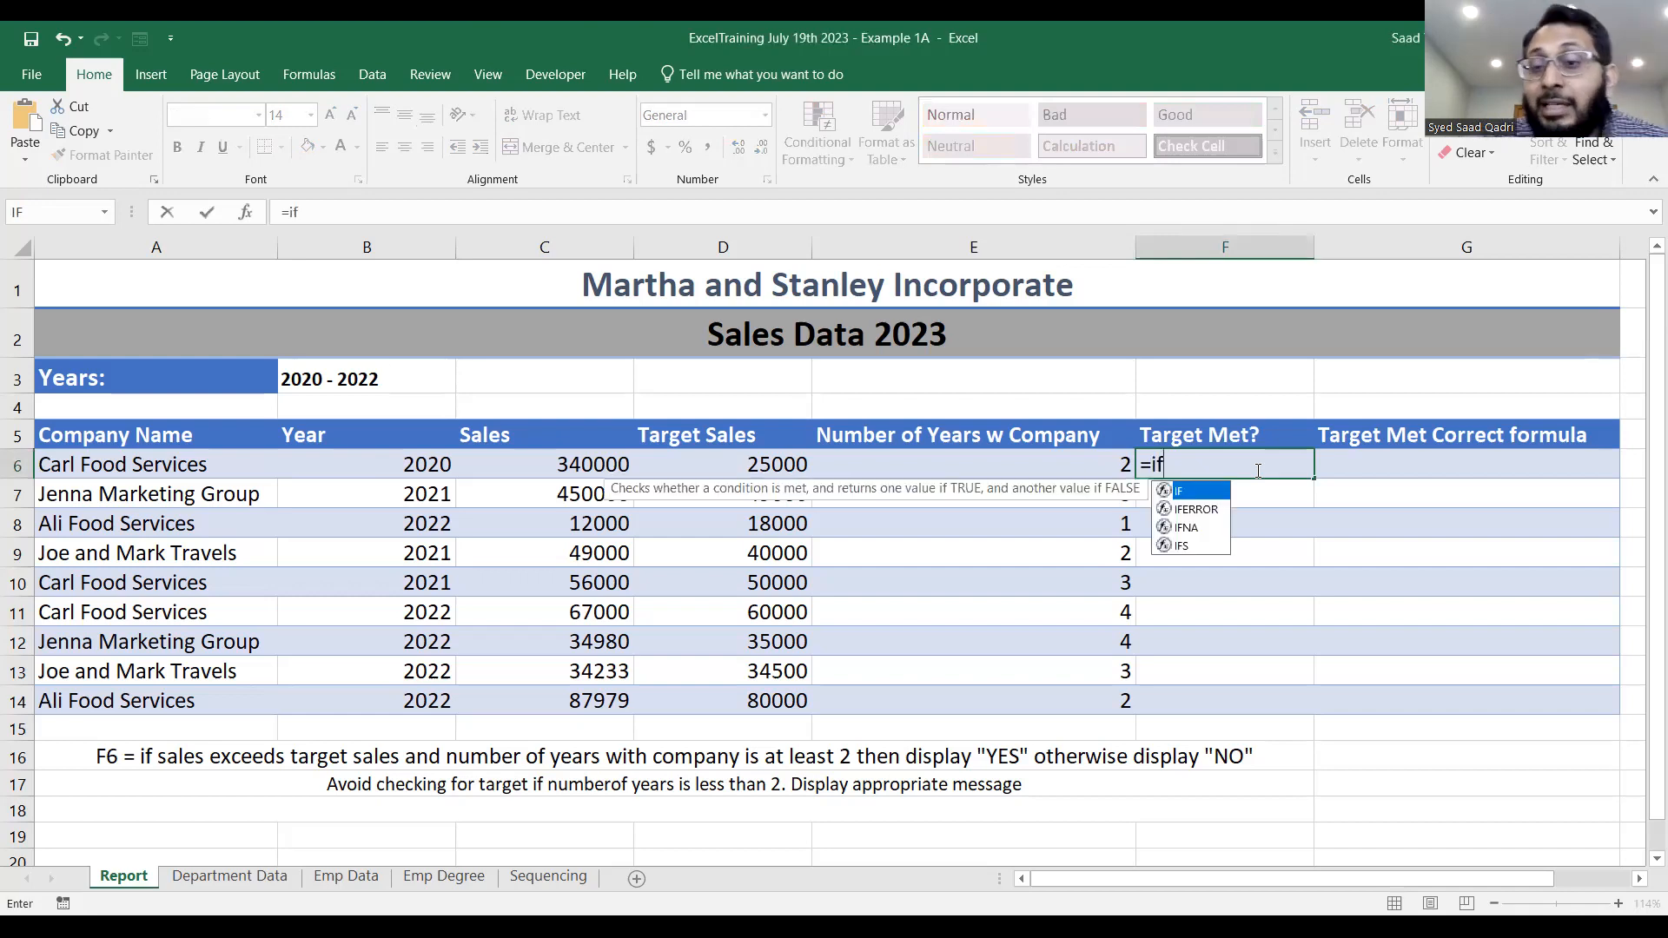
text(()
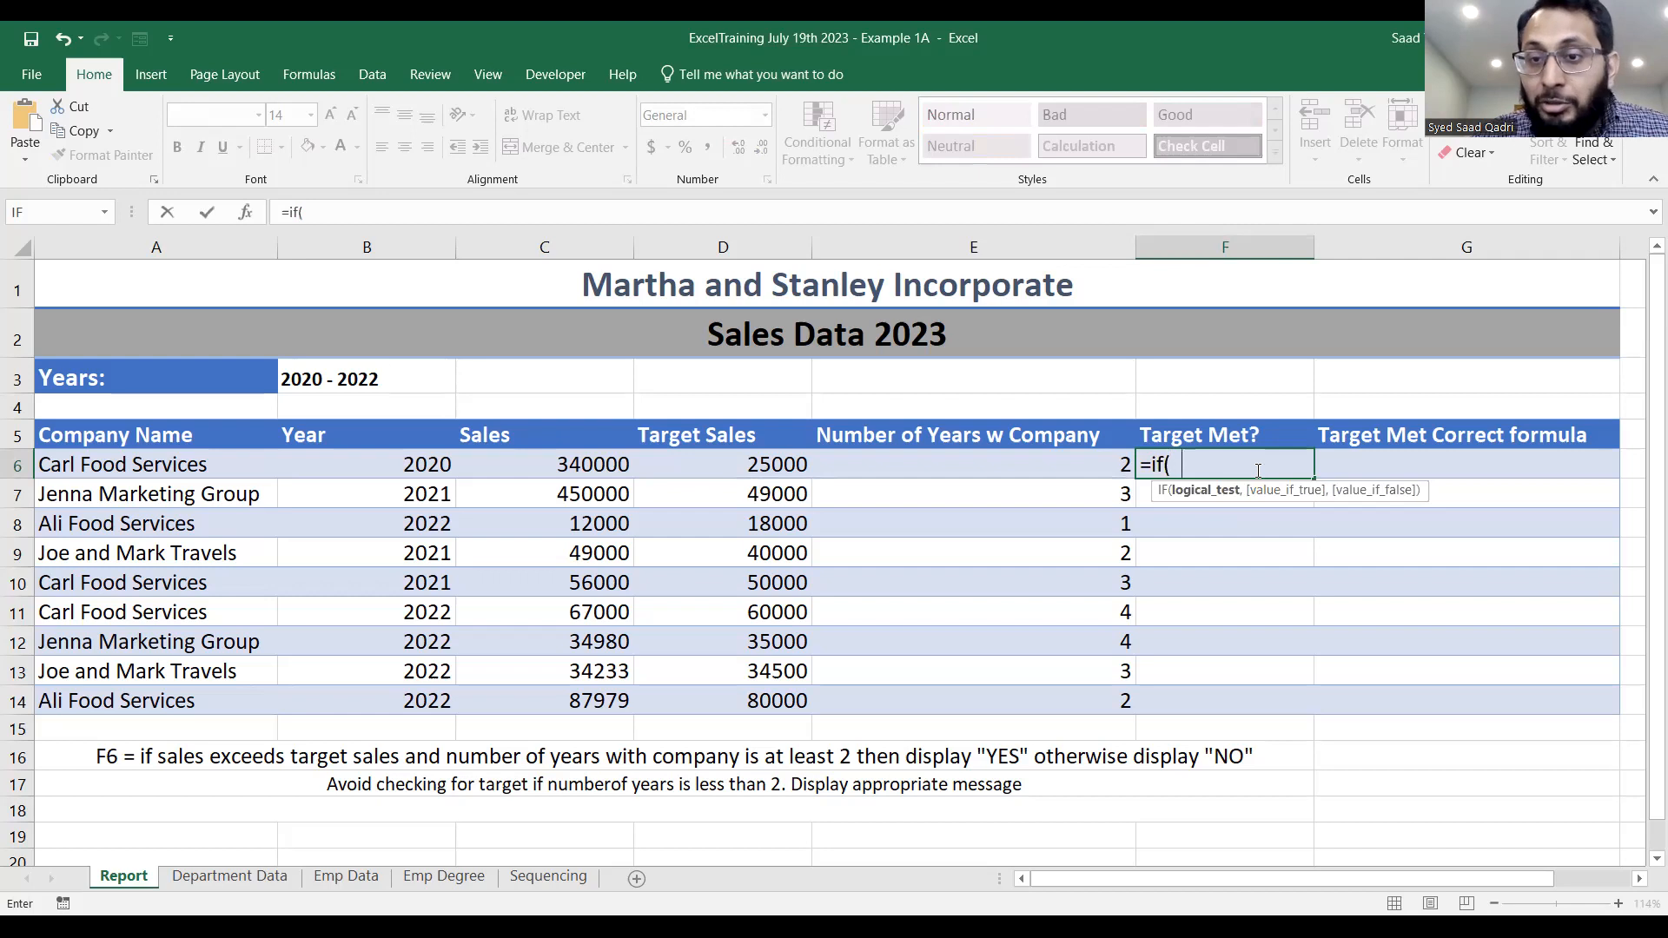
text(and)
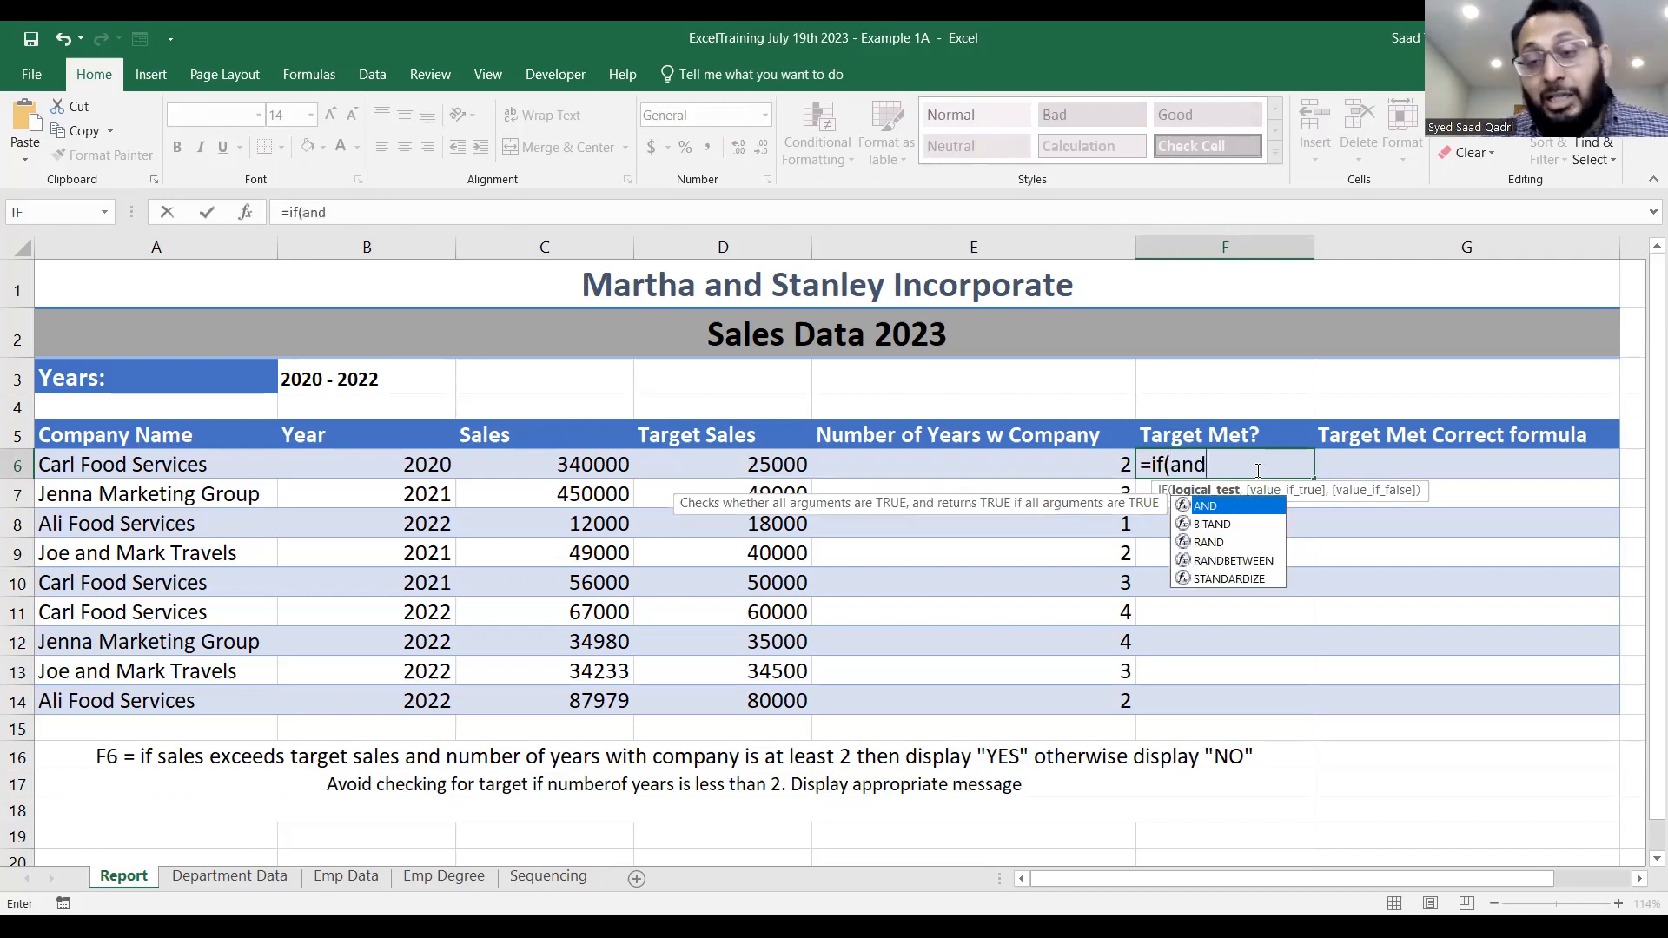
text(()
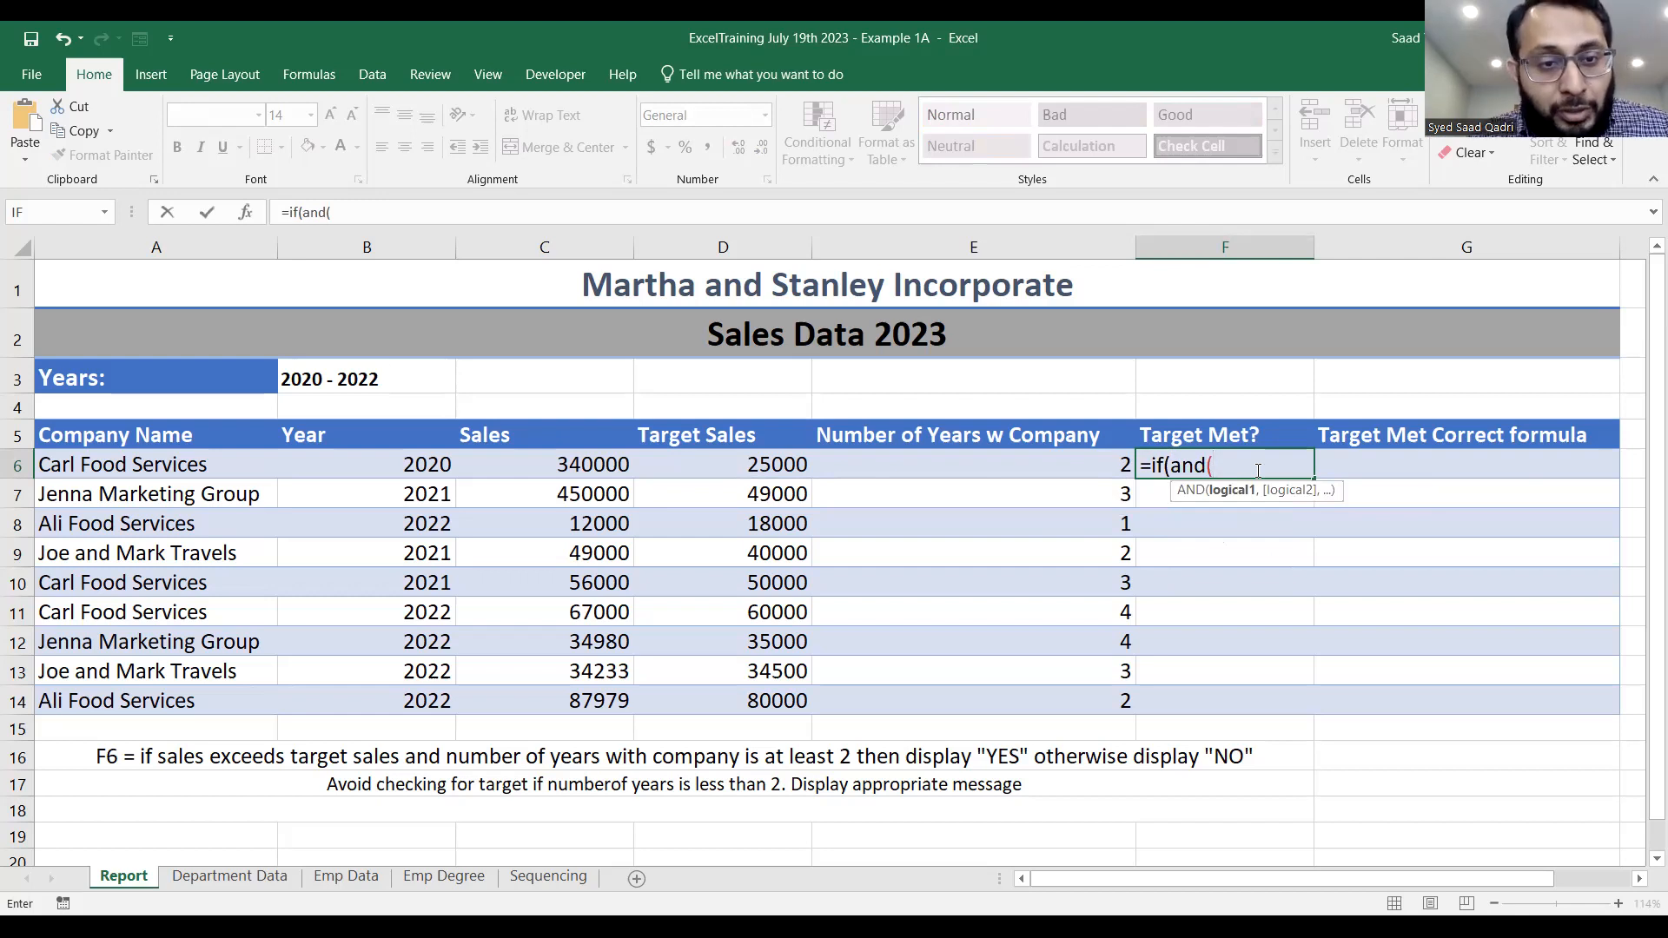
text(c)
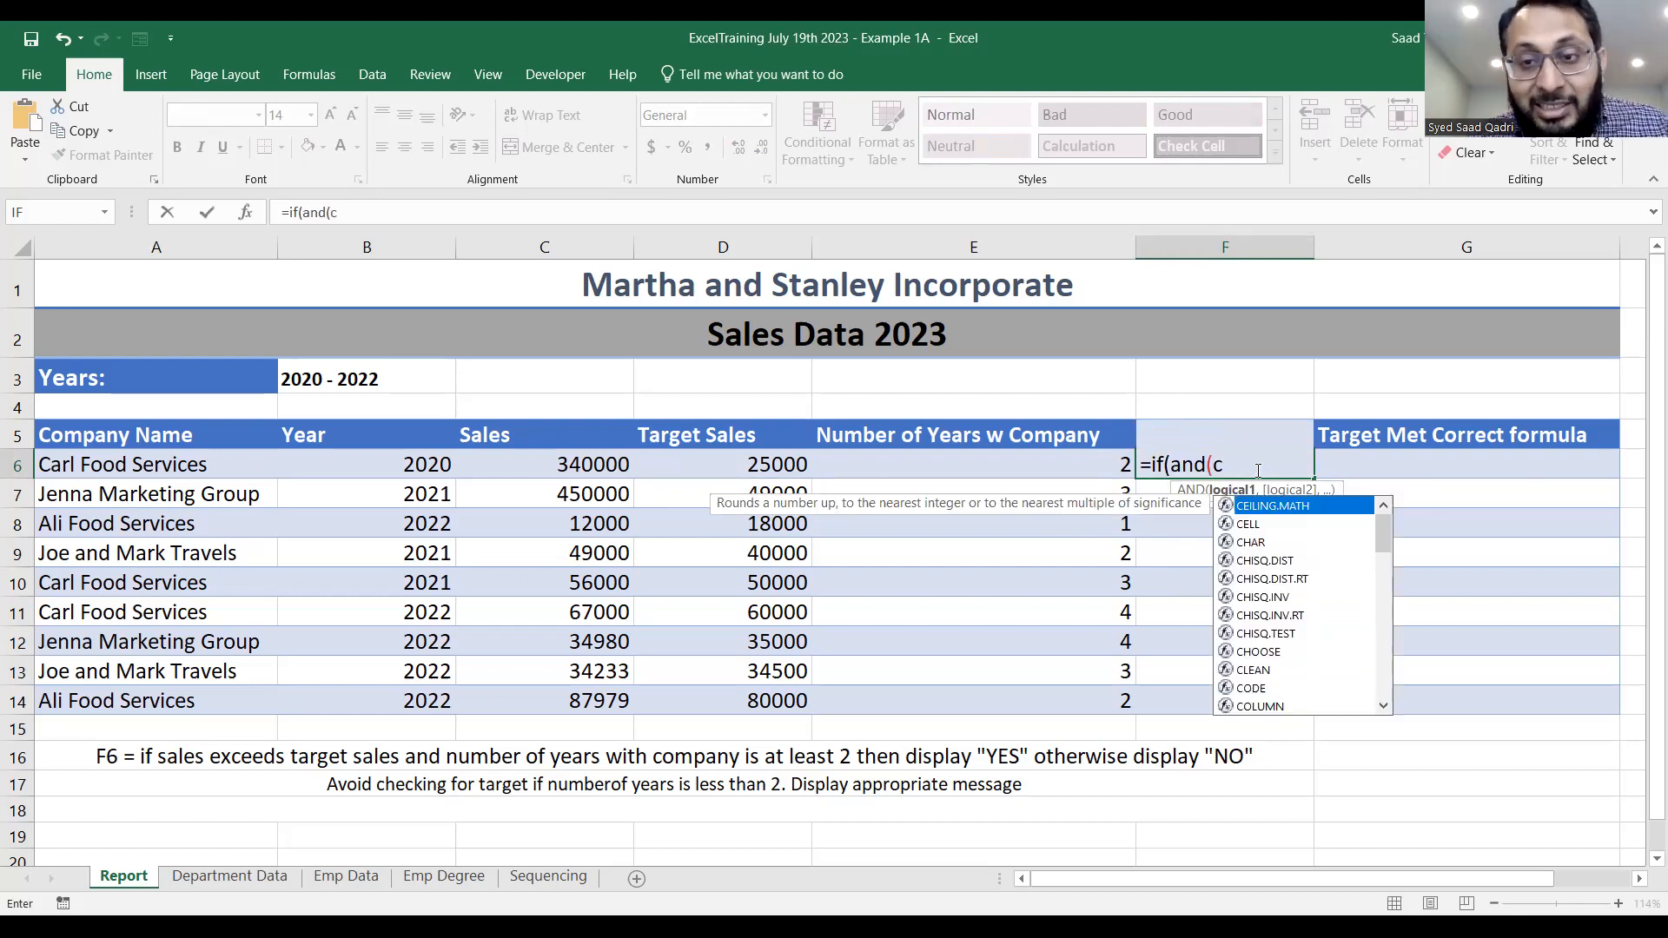
text(6)
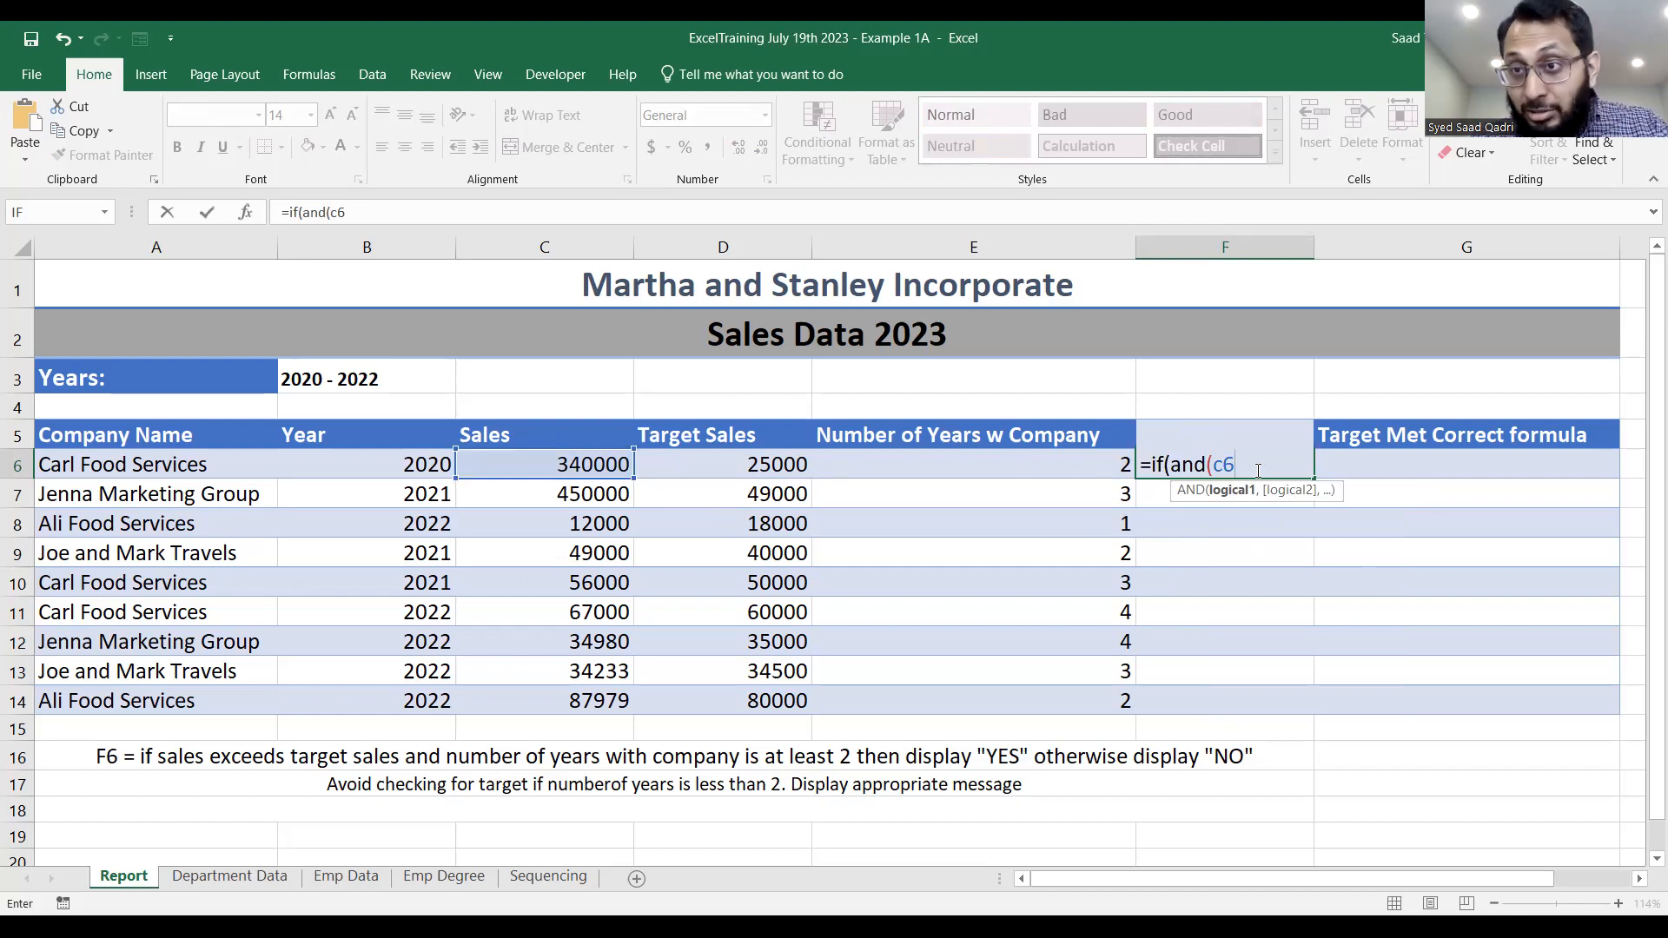
text(>)
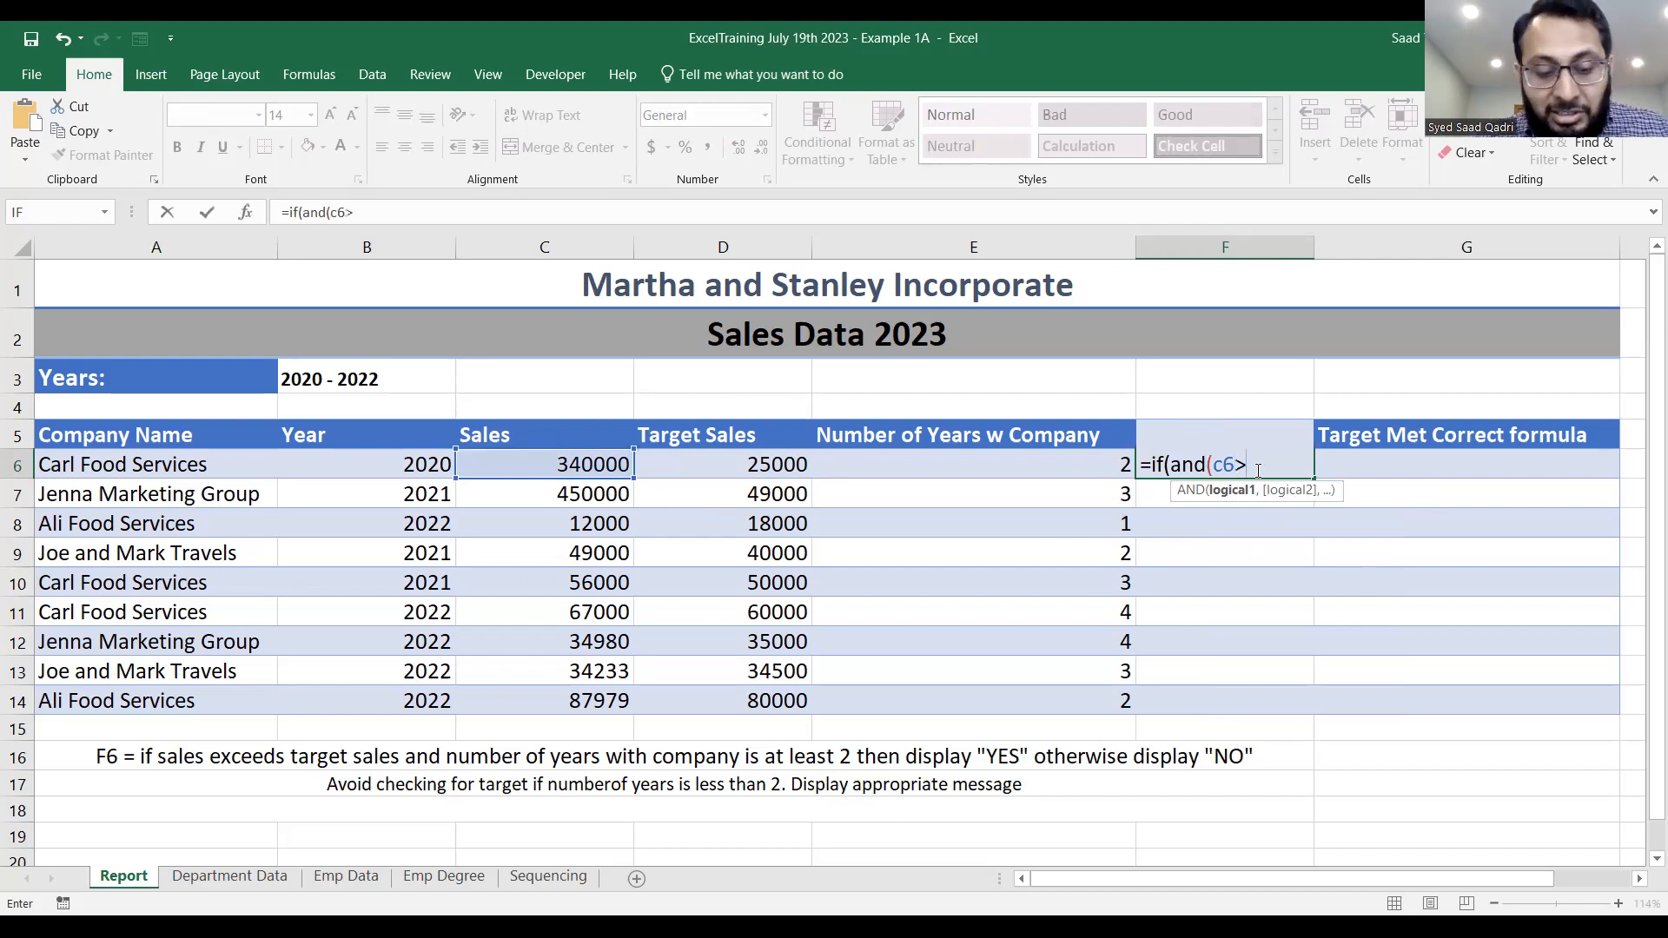
text(d6))
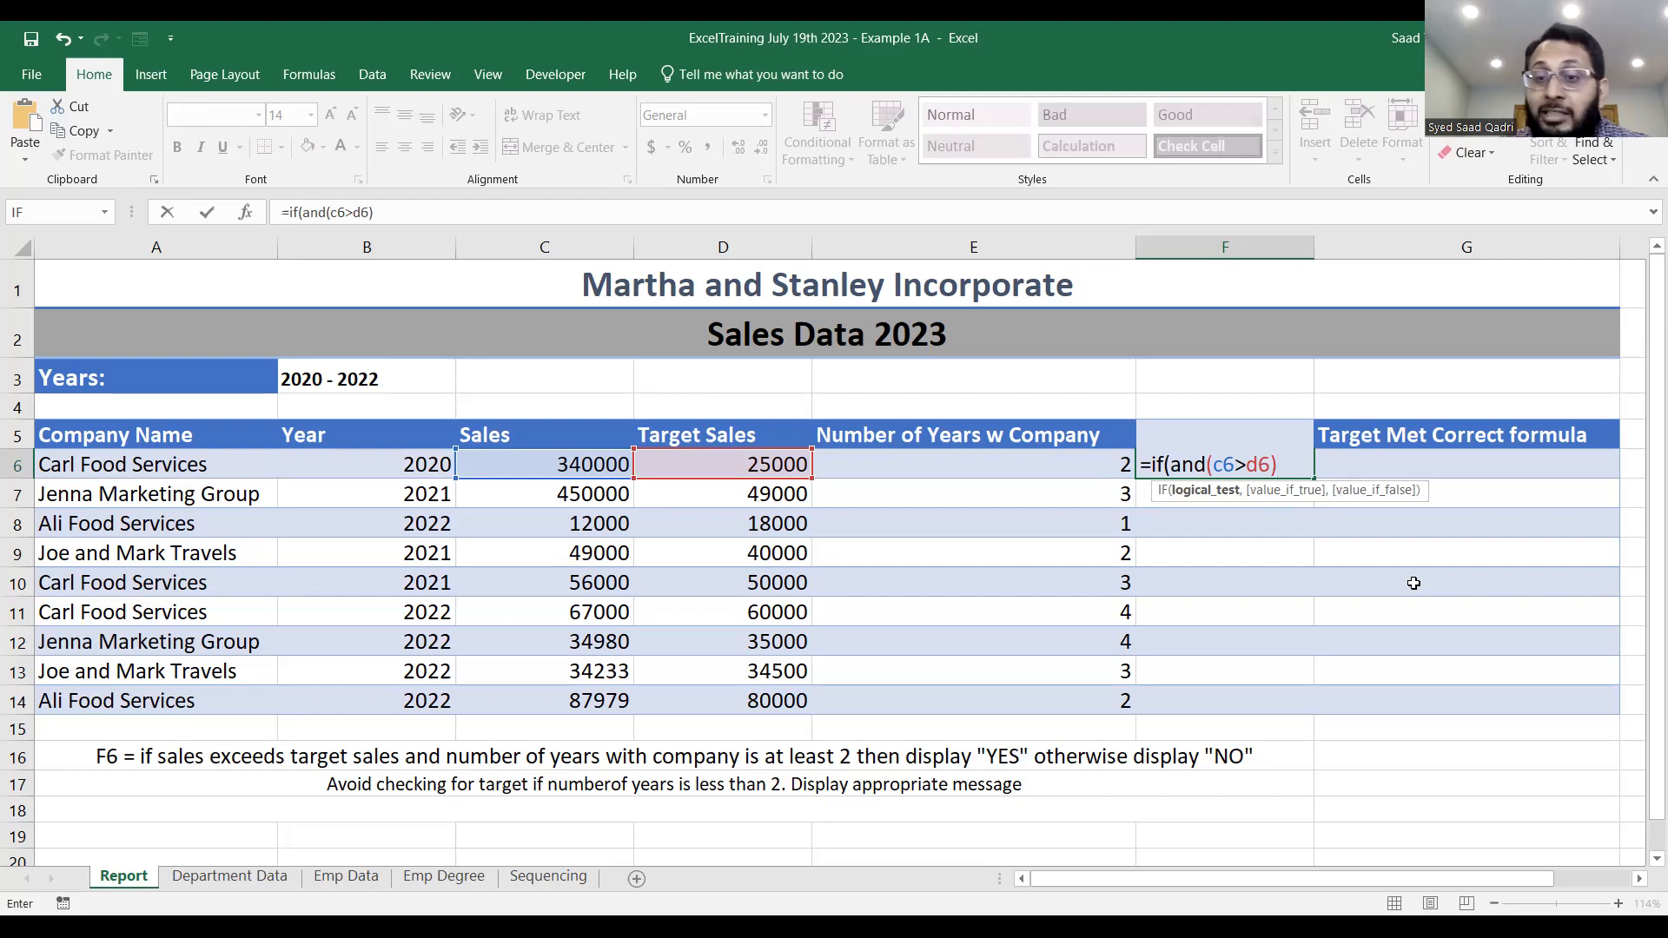
Append the number-of-years condition ",e6>=2)" to the formula in F6.
text(,)
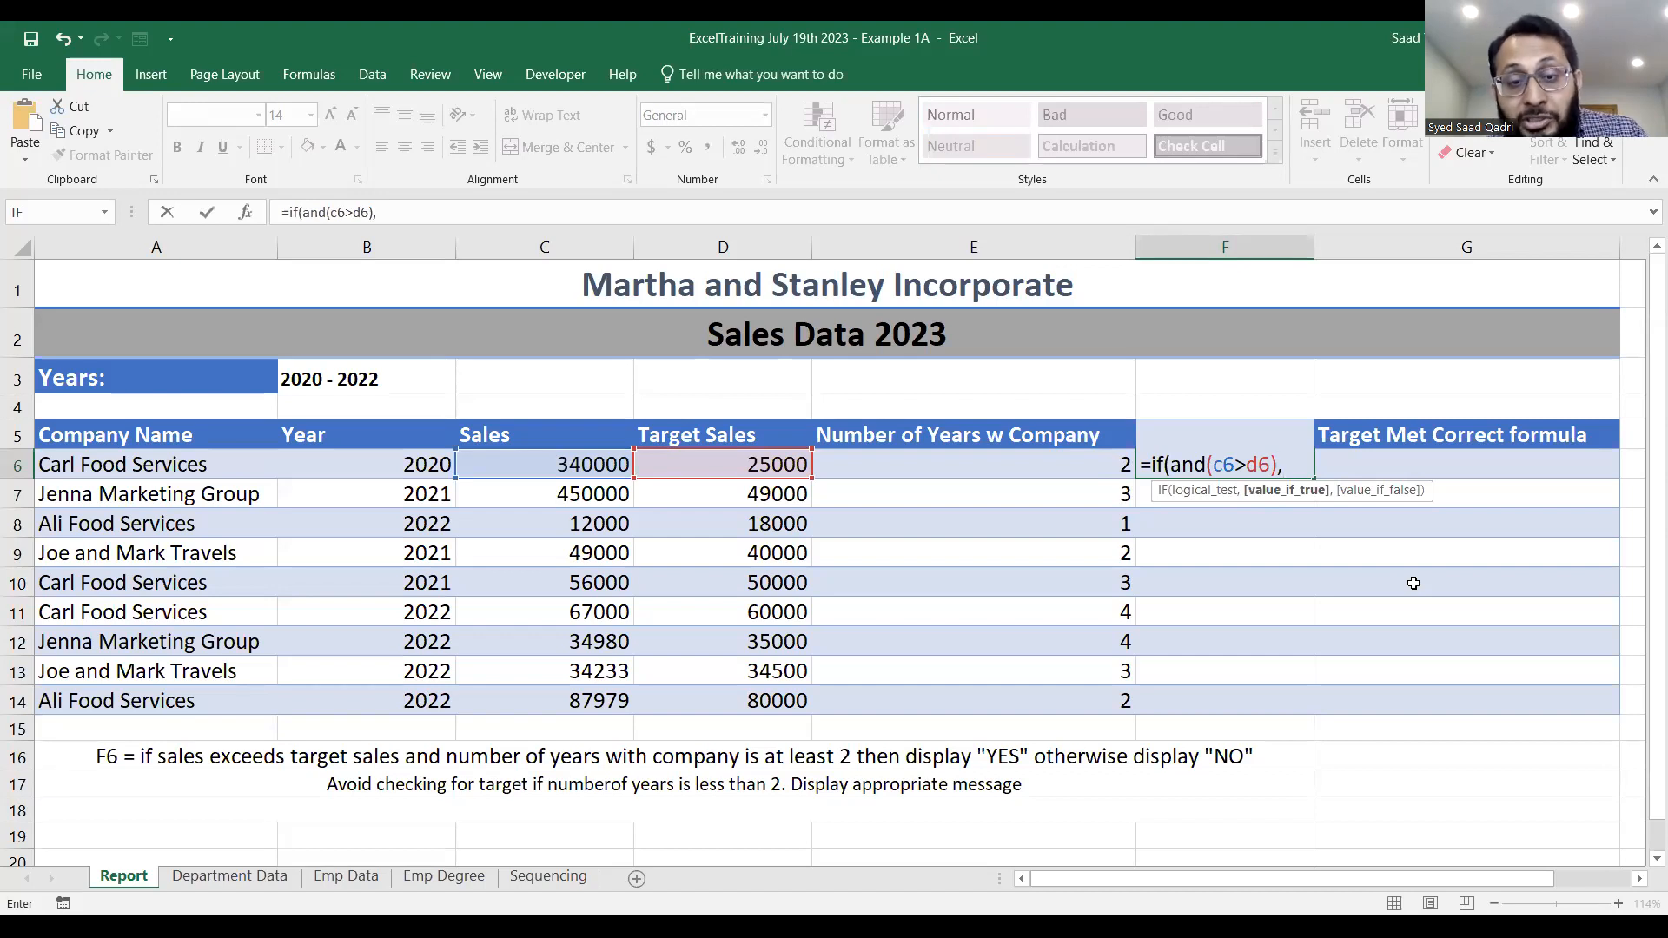
text(e6)
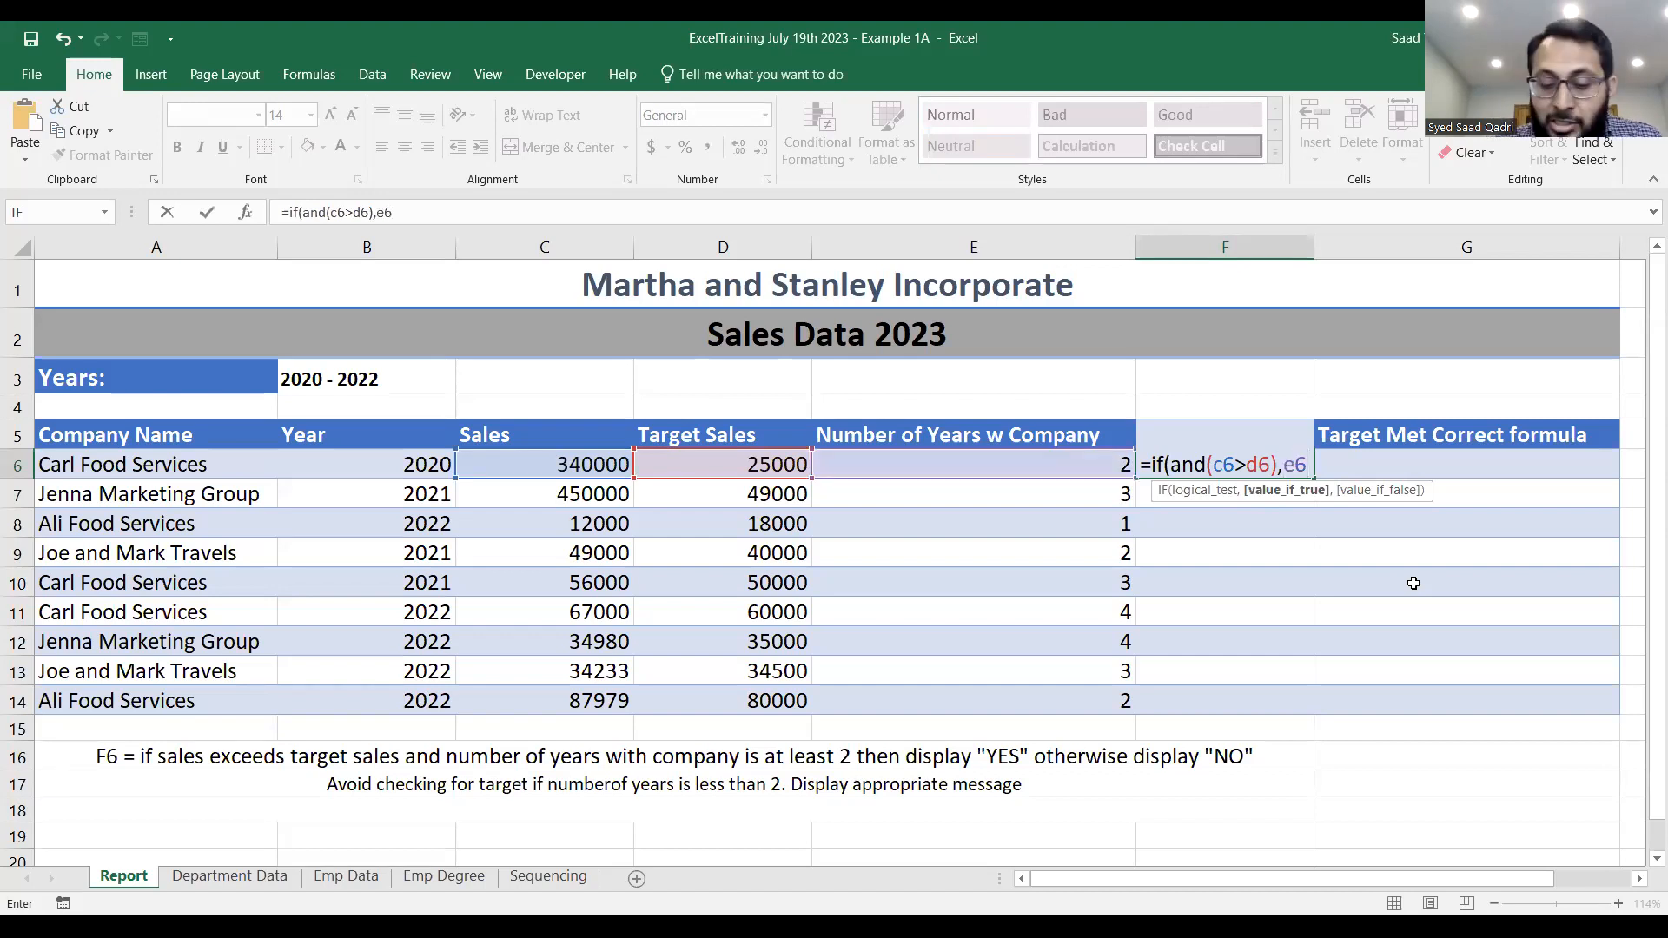
text(>=2)
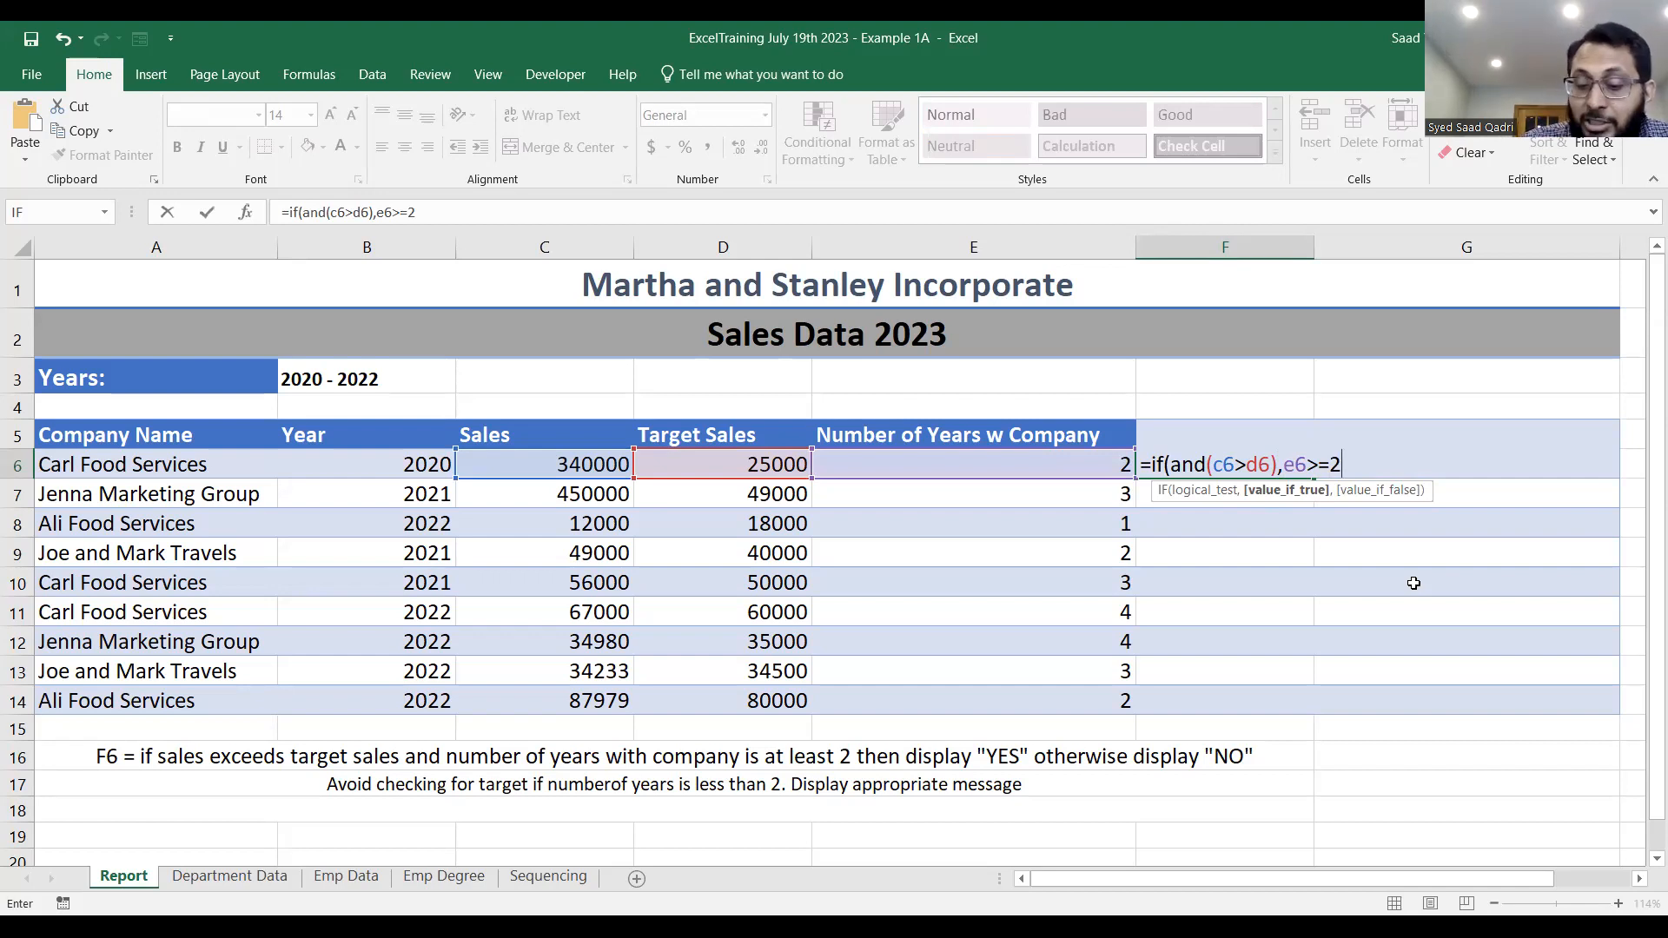
text())
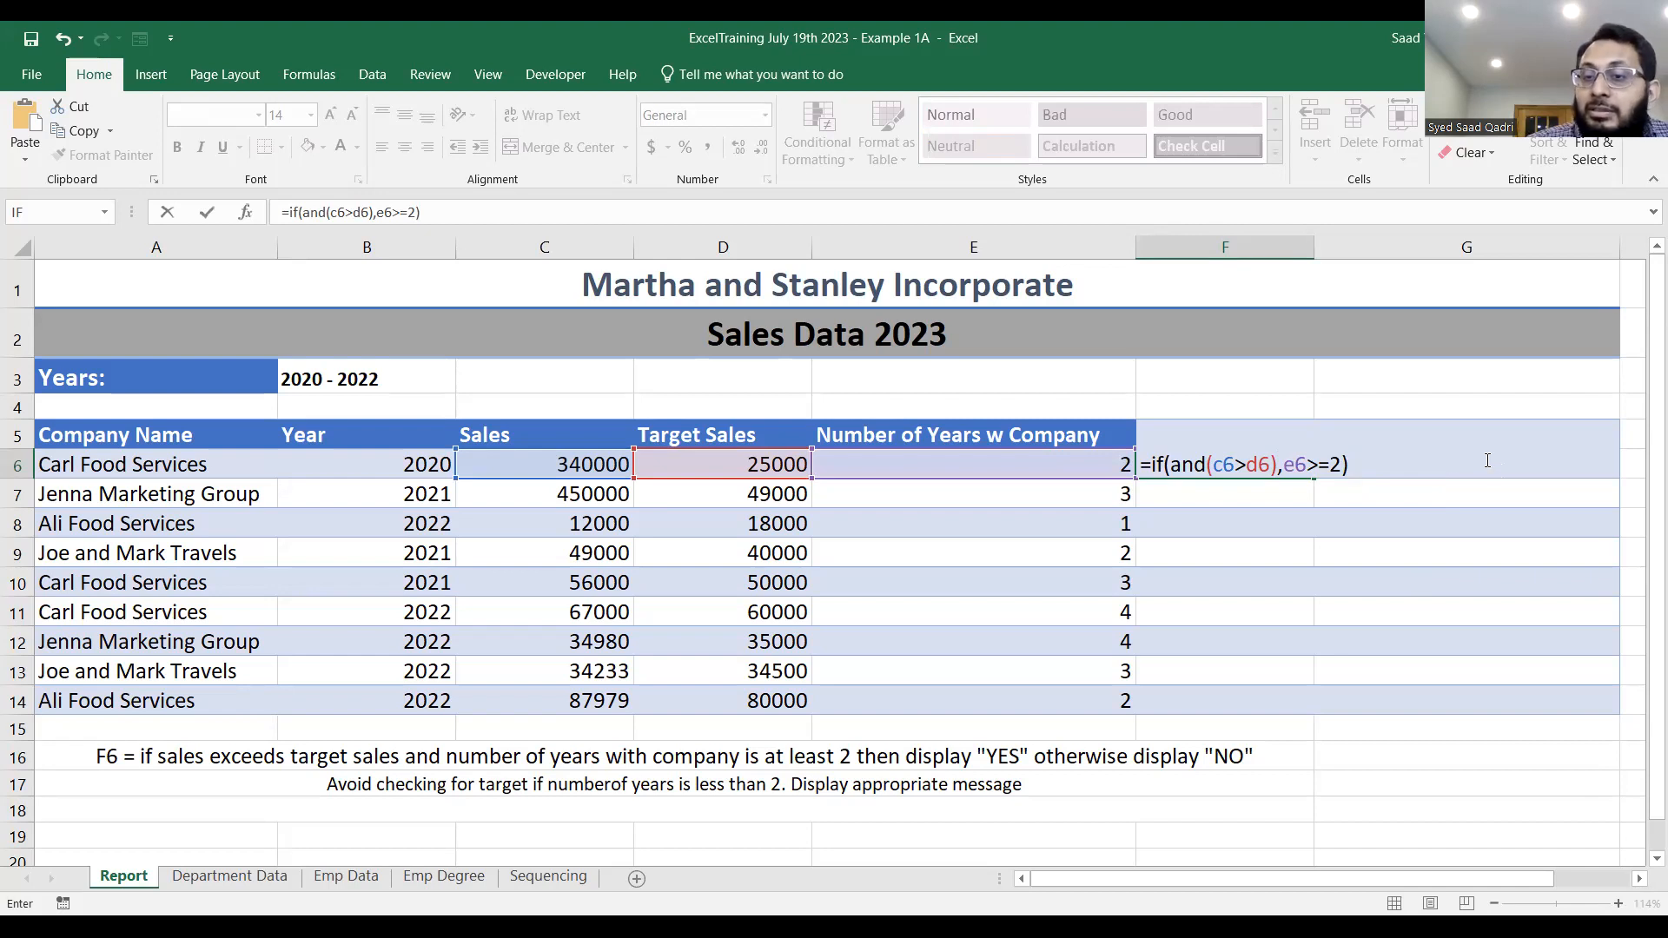
Add "YES" as the true result and "NO" as the false result, and close the IF formula in F6.
click(1390, 469)
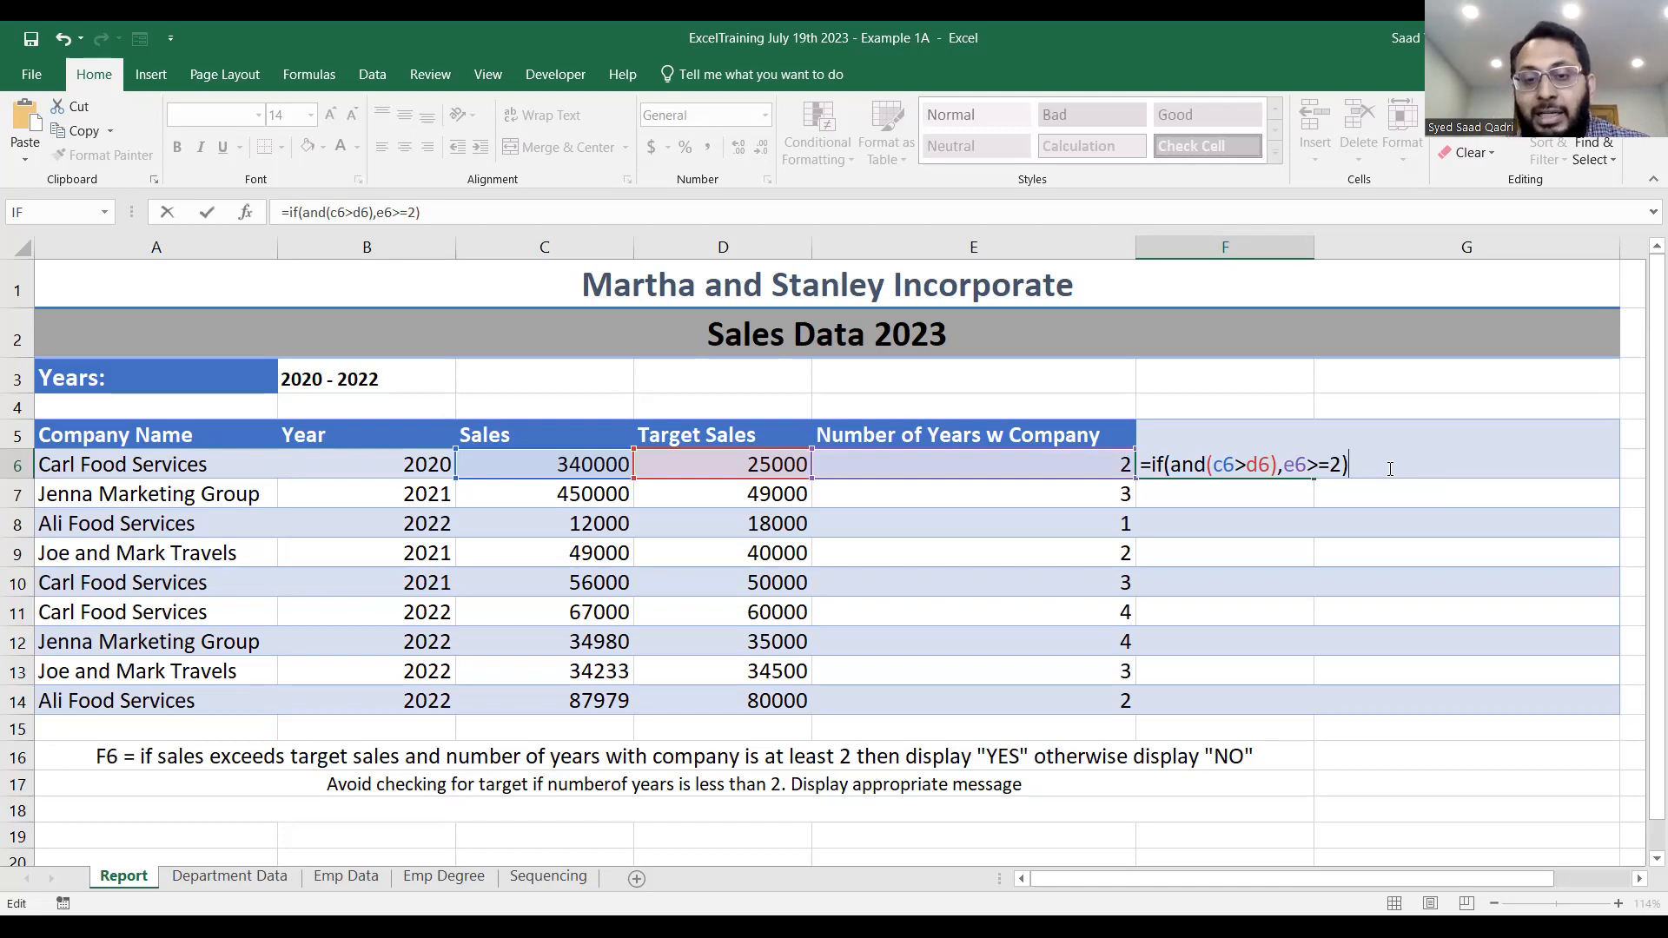
text(,"Y)
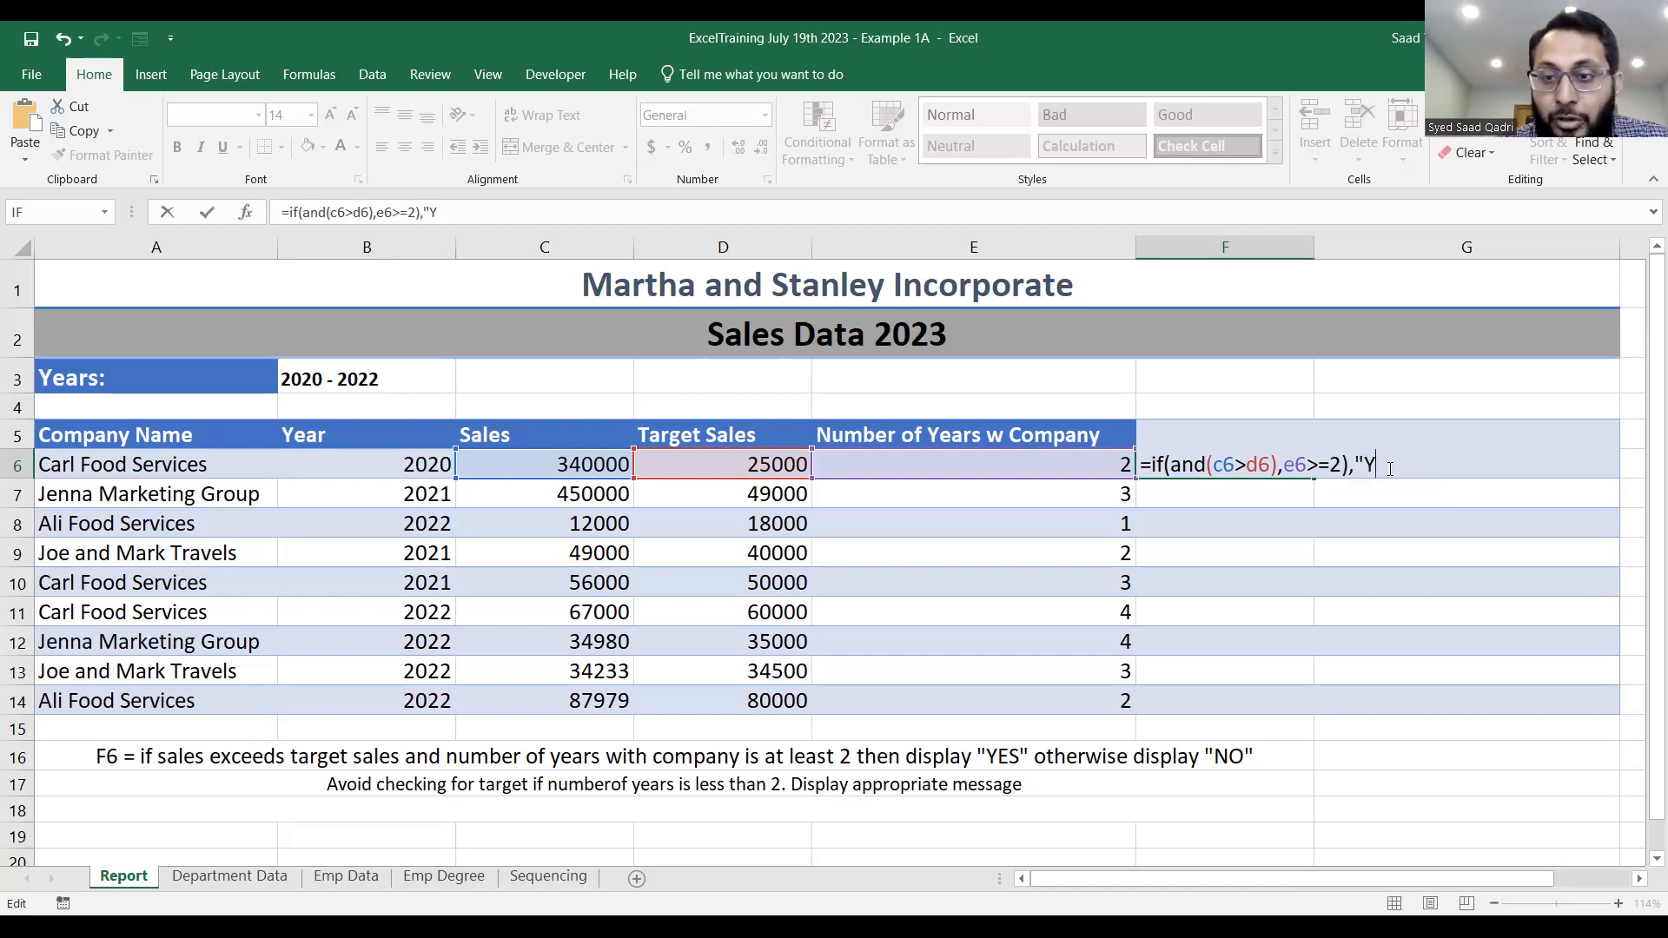
text(ES",)
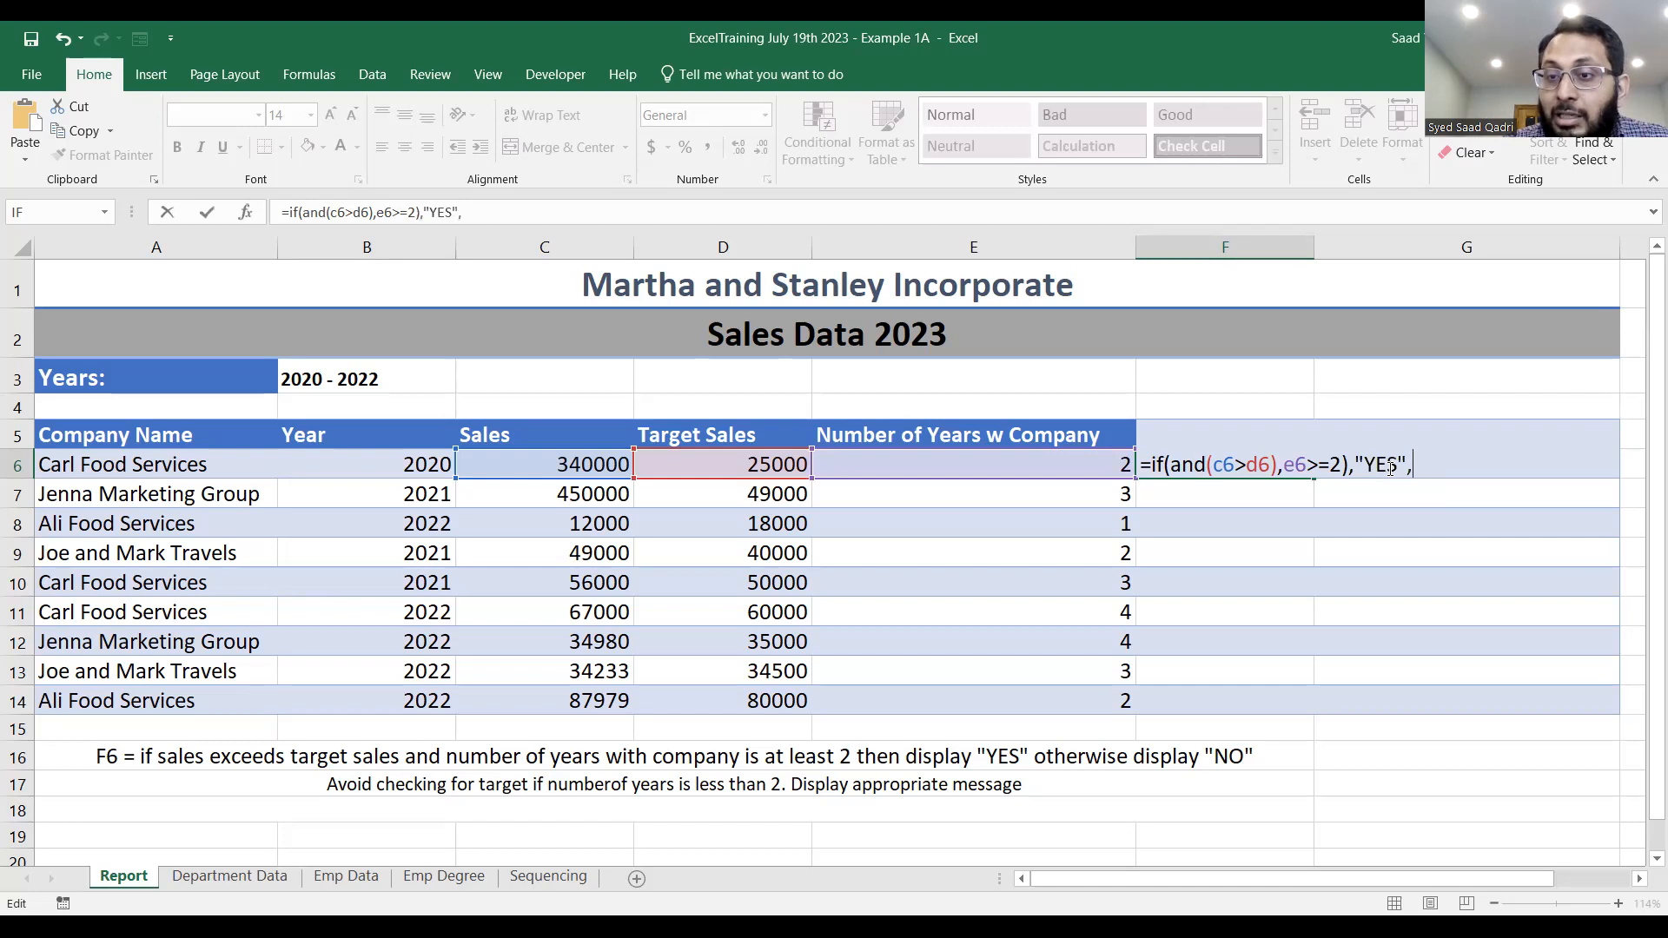
text("NO)
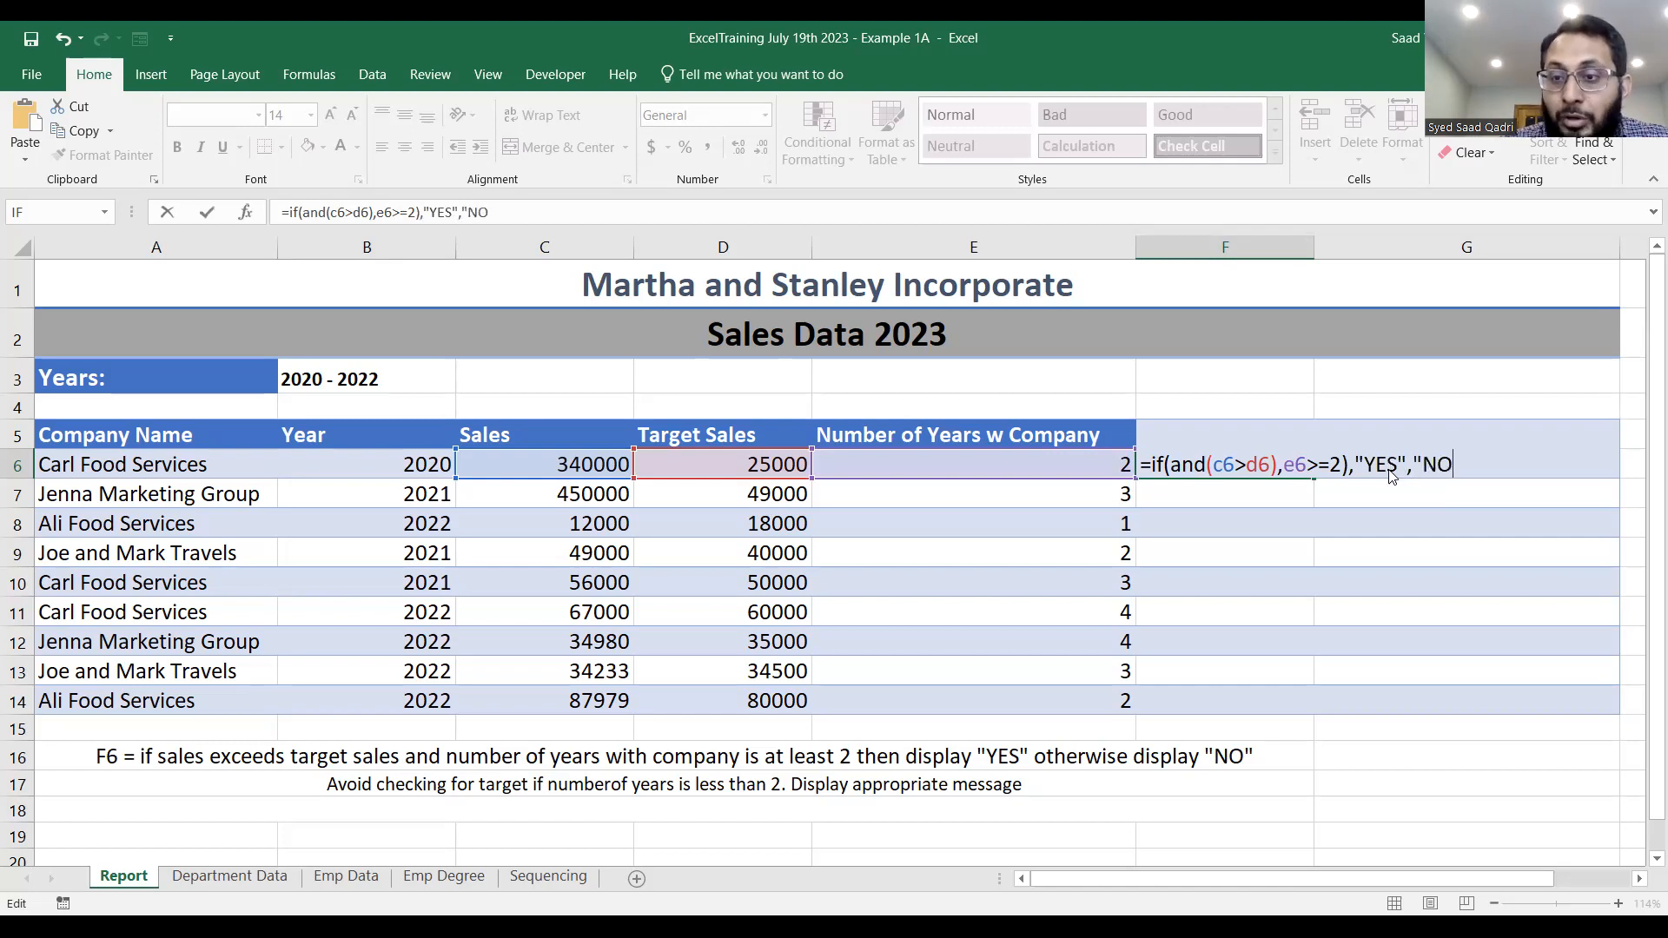
key(Return)
key(Return)
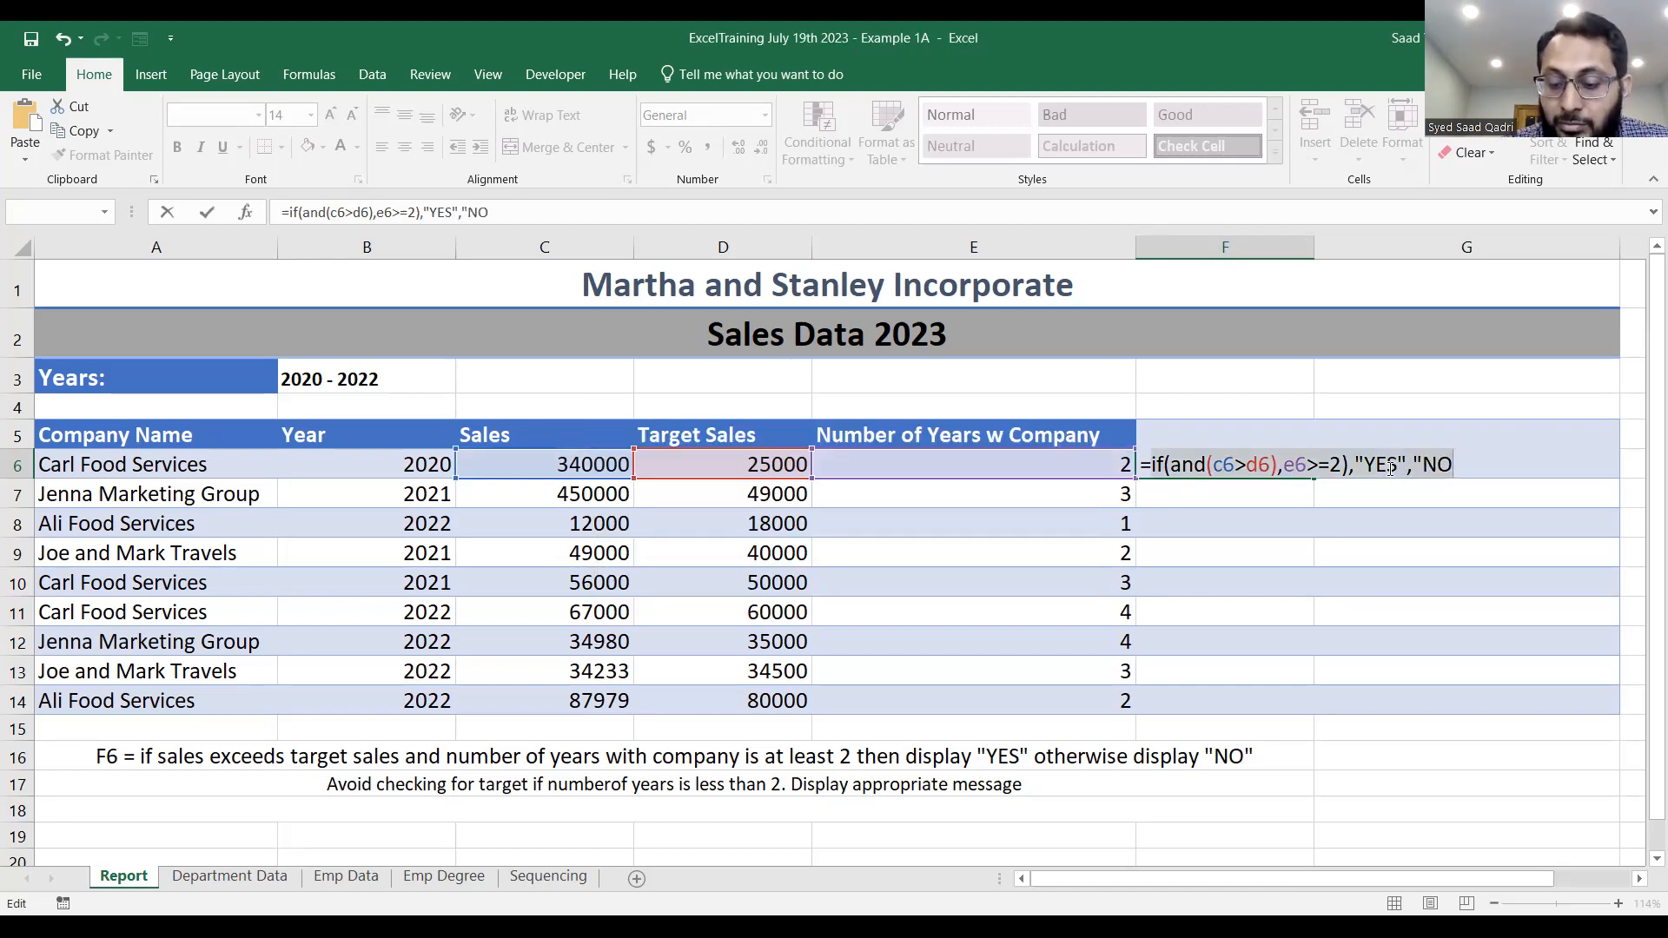
text("))
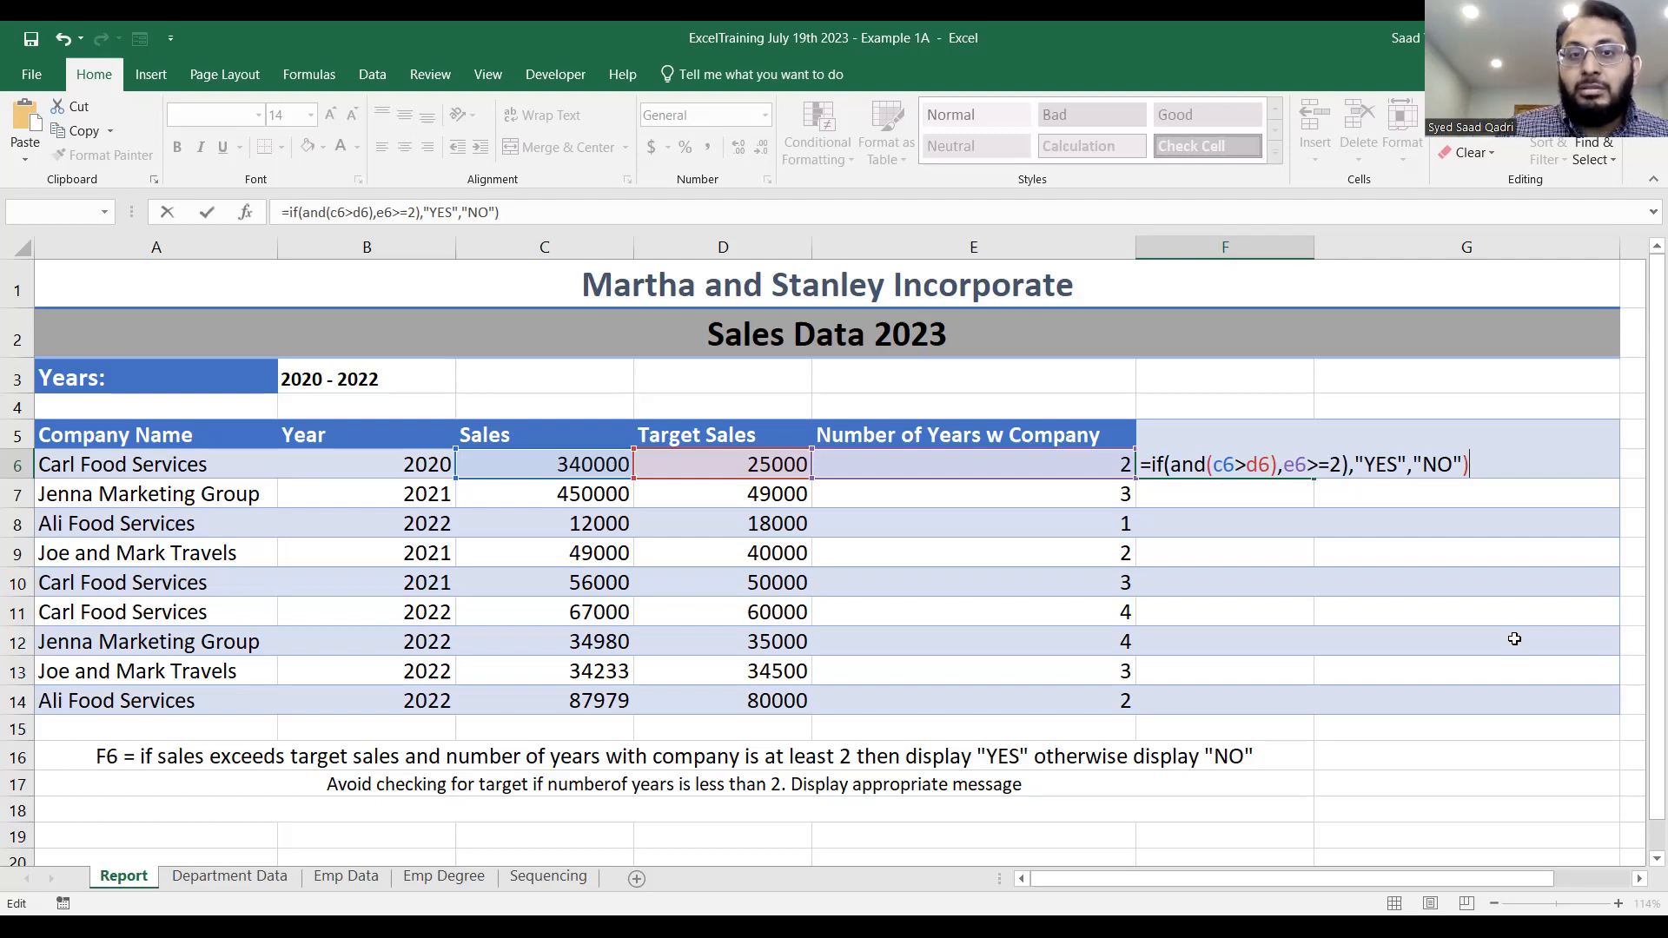
Try to commit the formula =if(and(c6>d6),e6>=2),"YES","NO") in F6.
click(1012, 23)
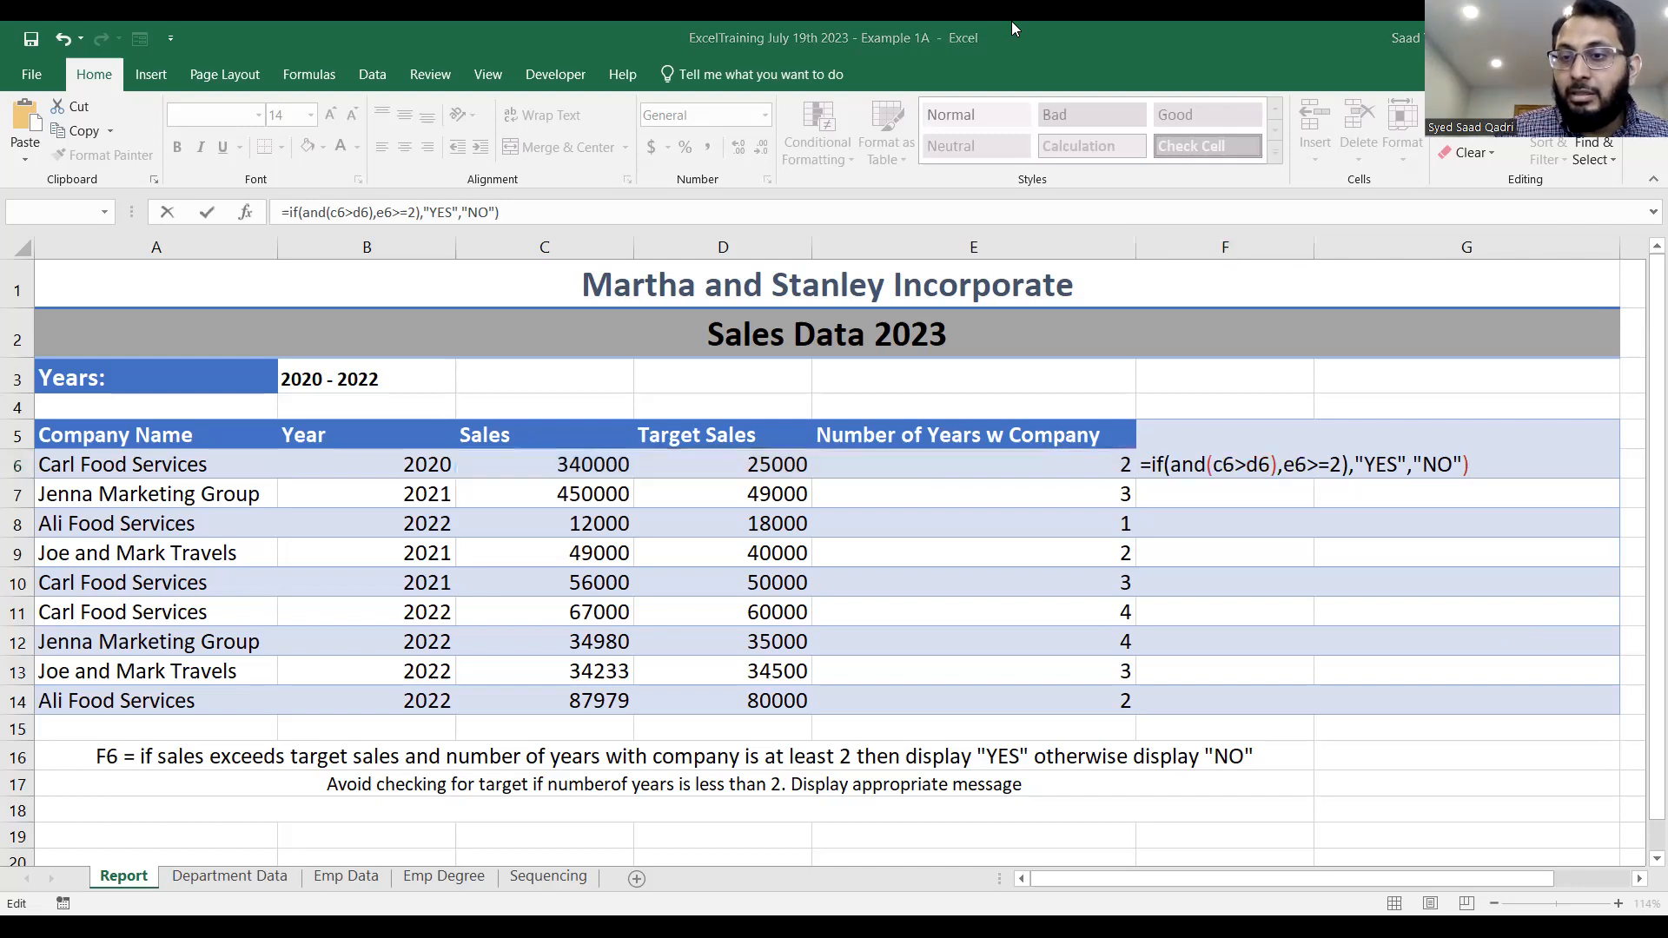
click(1484, 459)
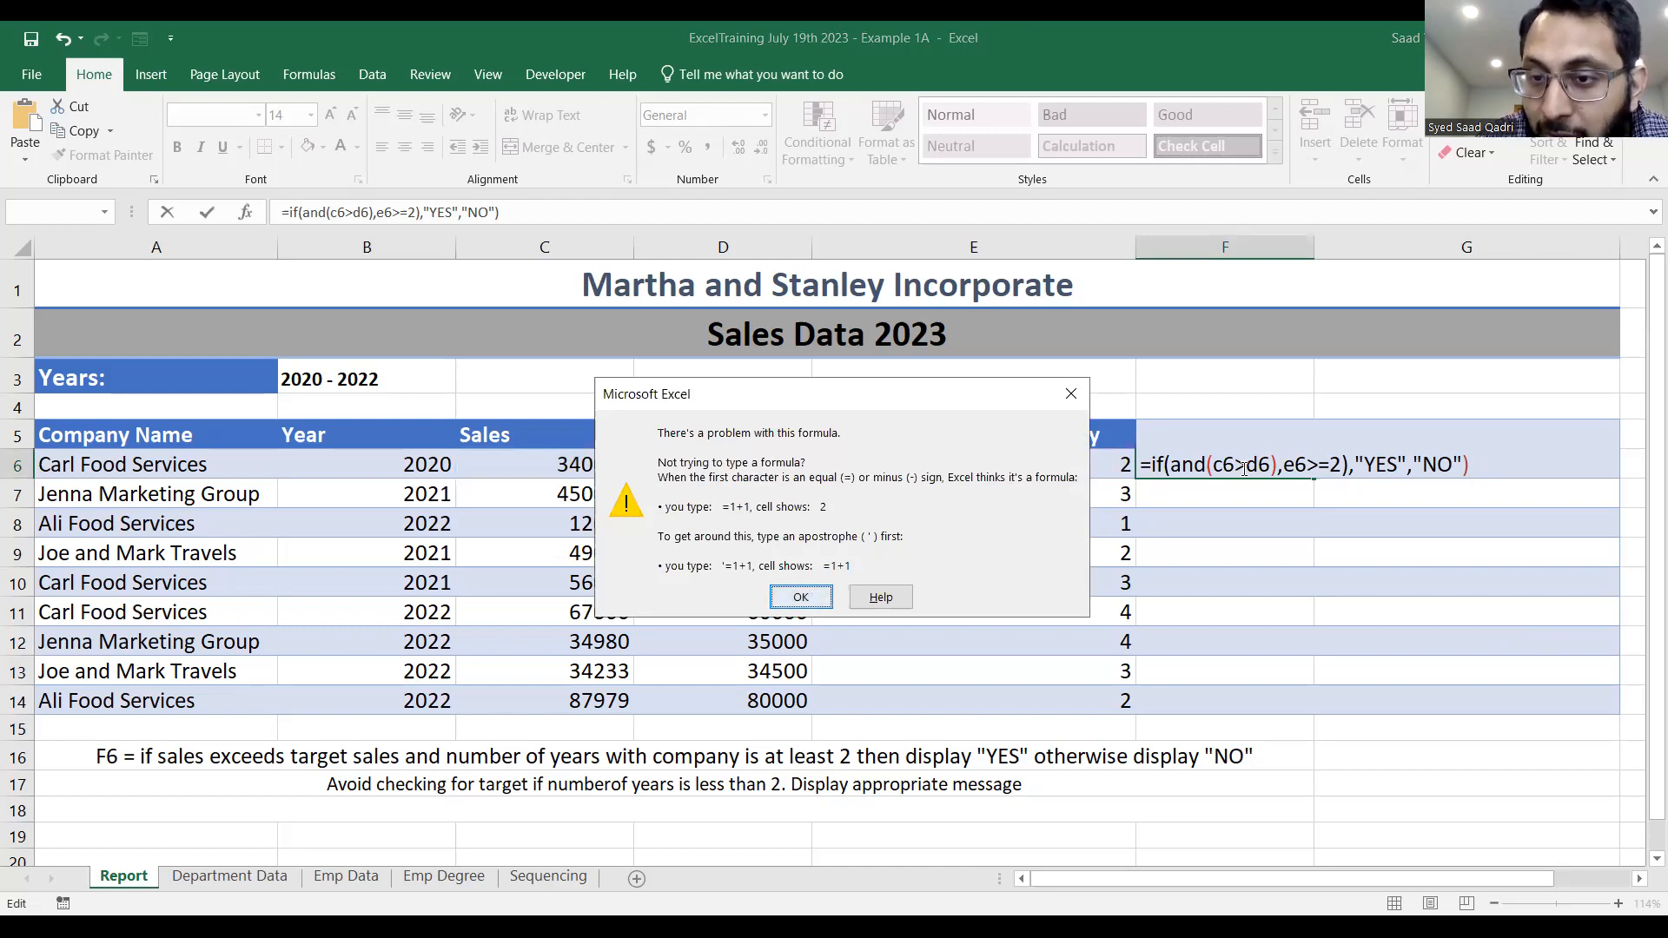
key(Return)
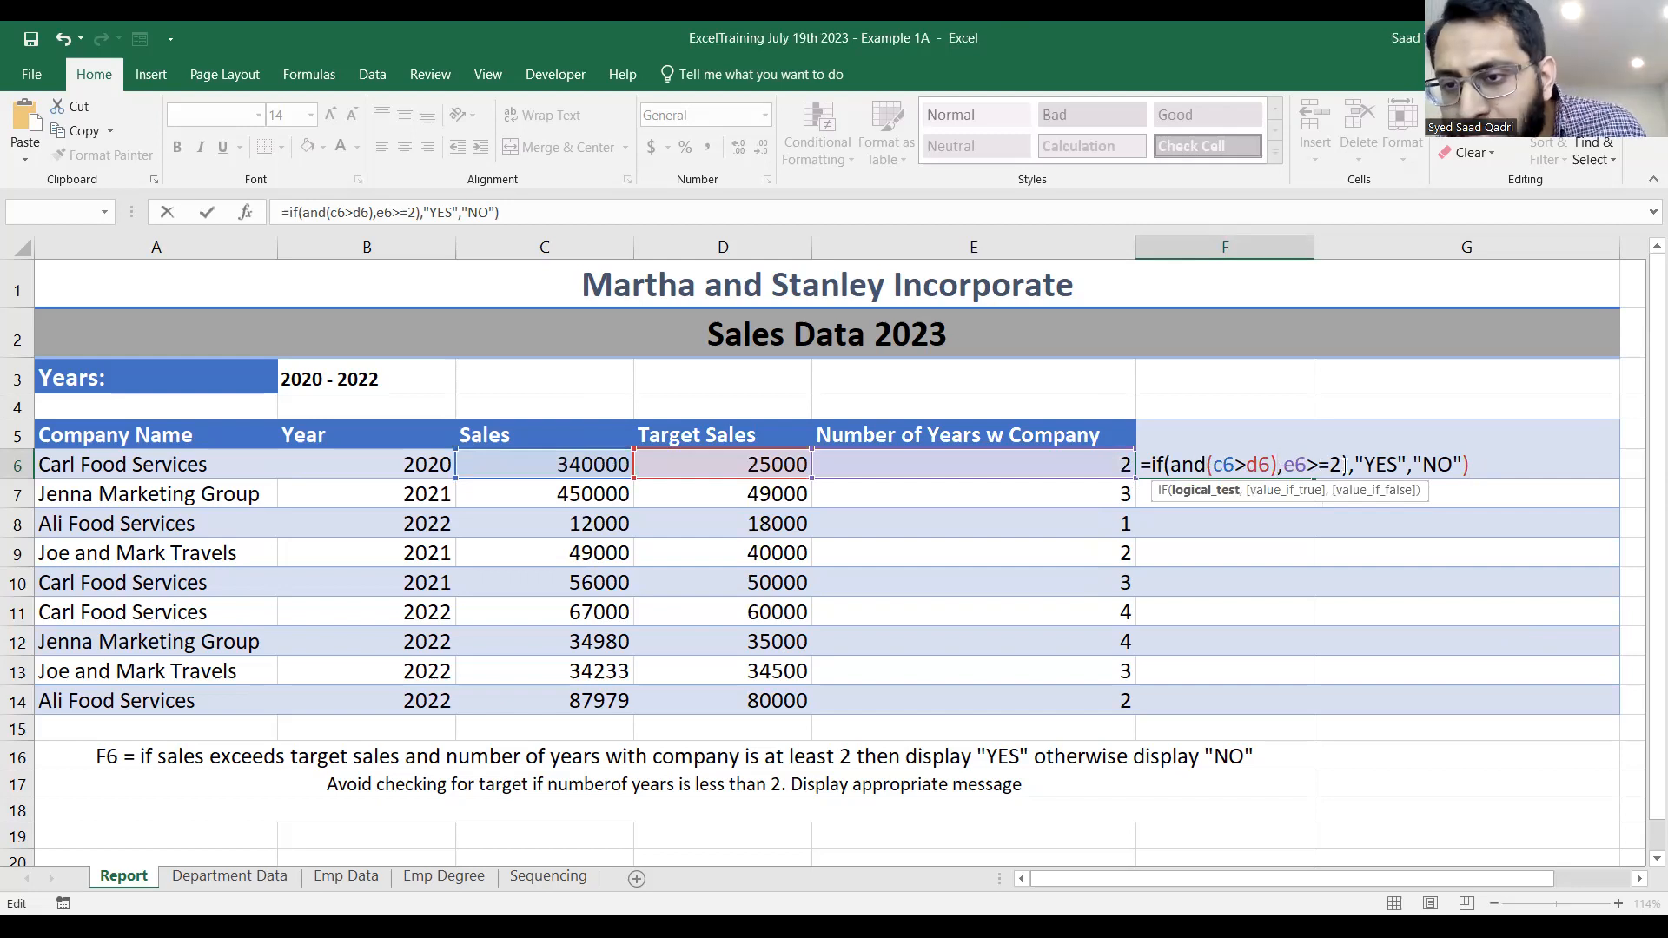
click(1470, 470)
key(Return)
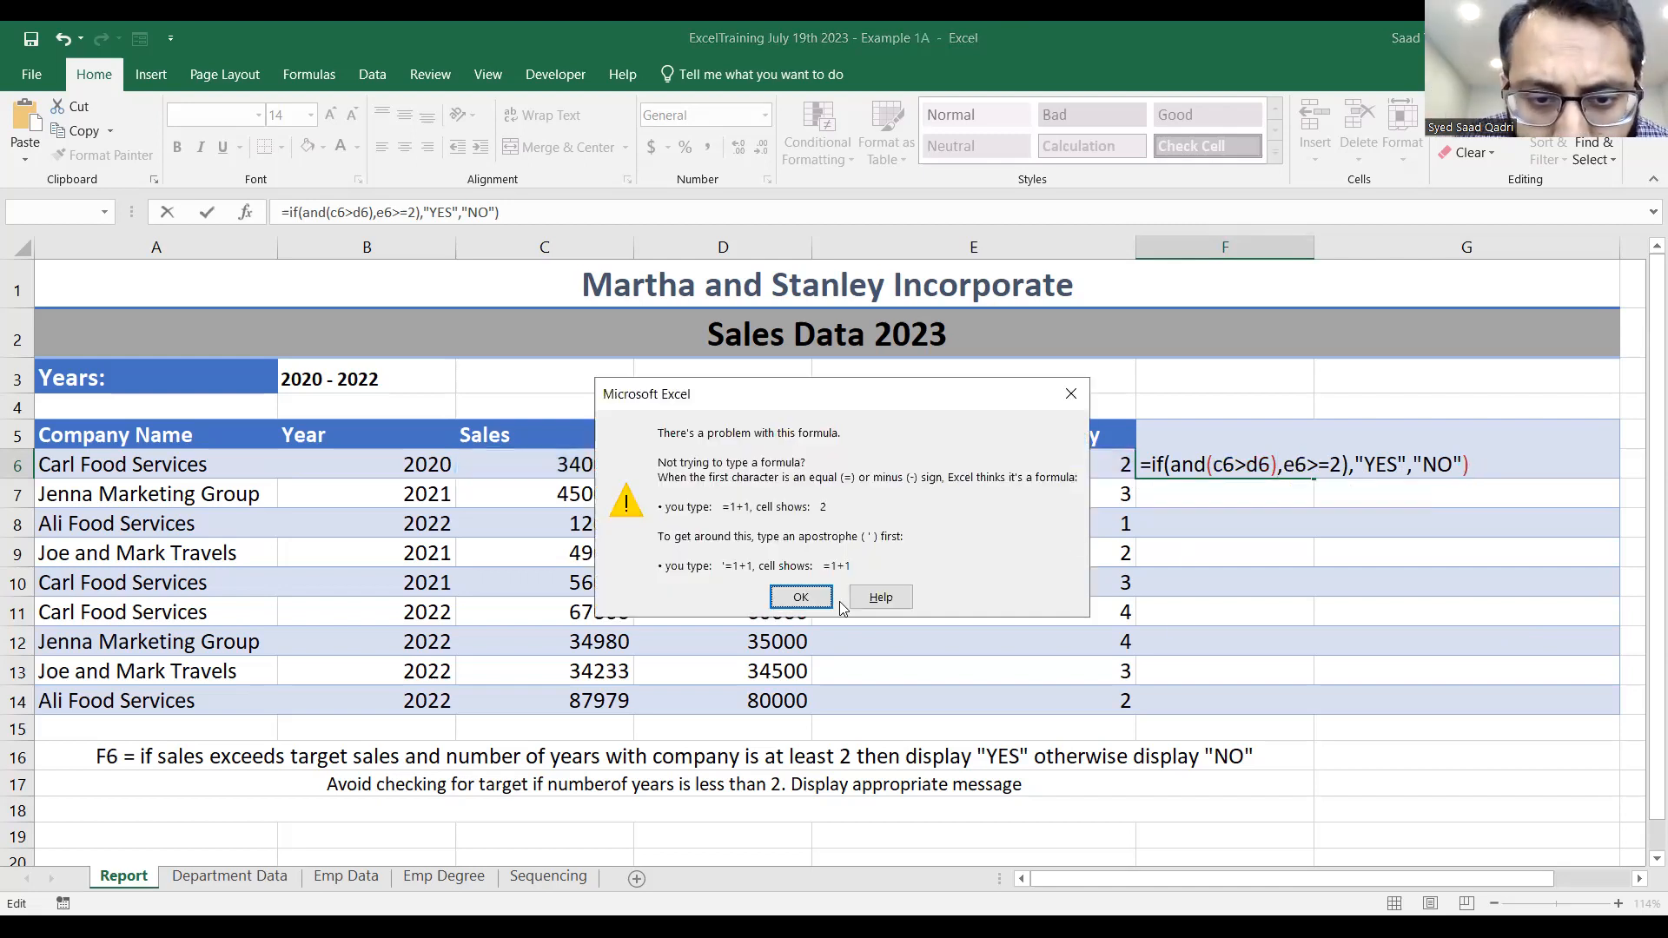
click(803, 599)
Check the argument boundaries of the F6 formula and discard the unfinished entry.
click(1207, 466)
key(Left)
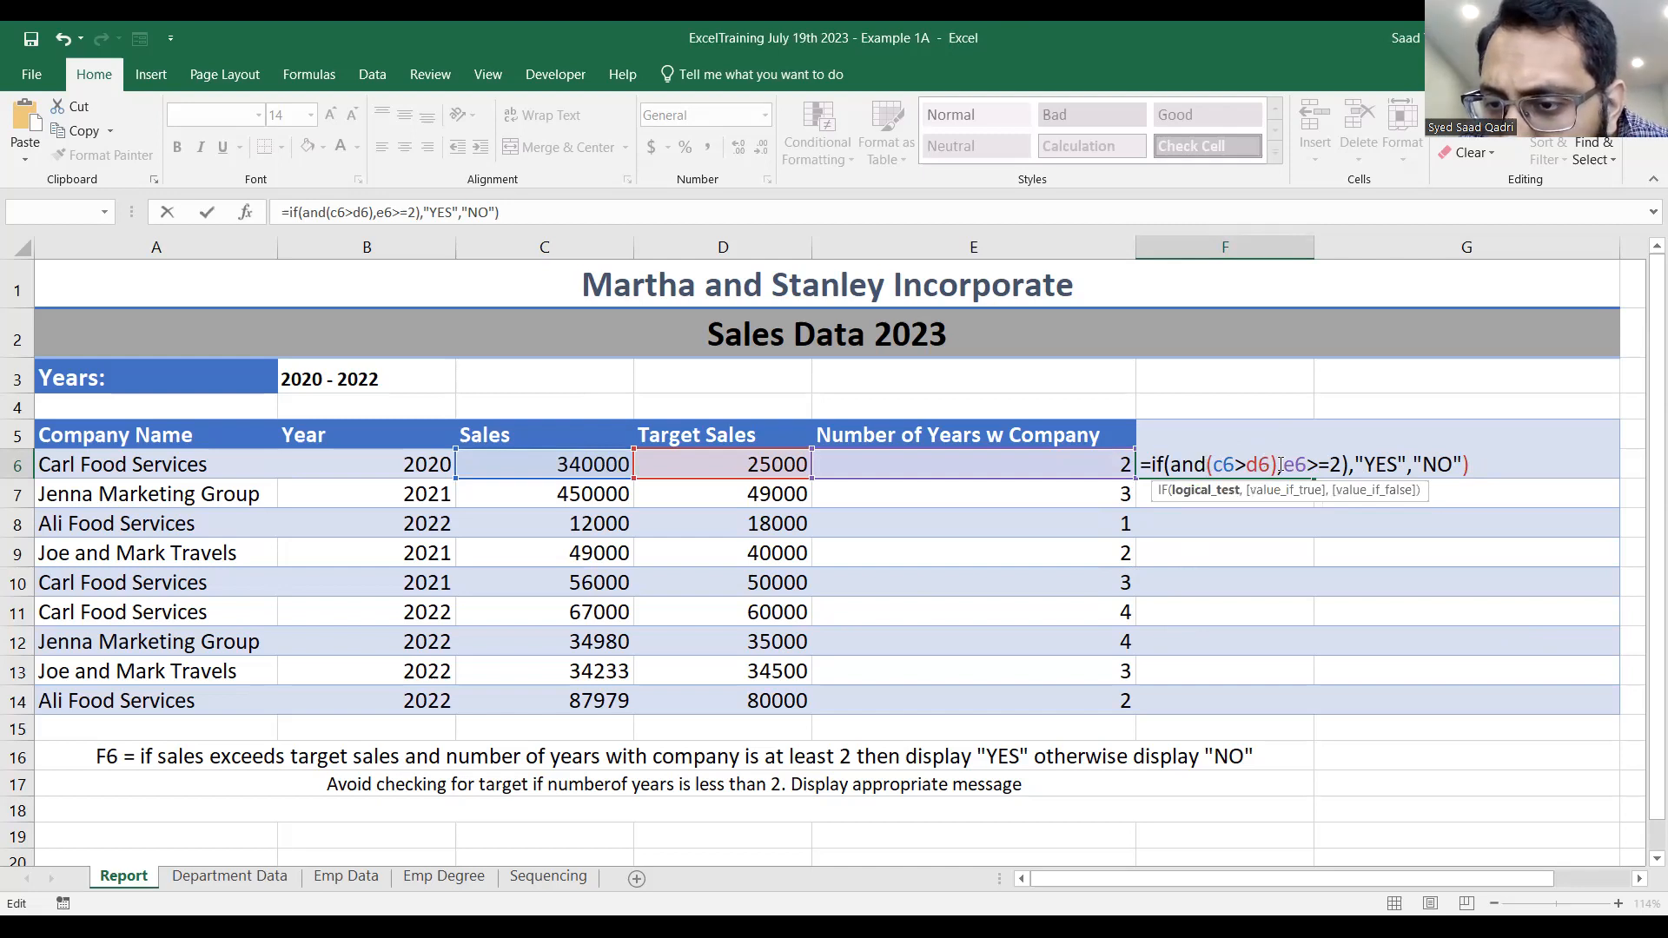
click(1347, 467)
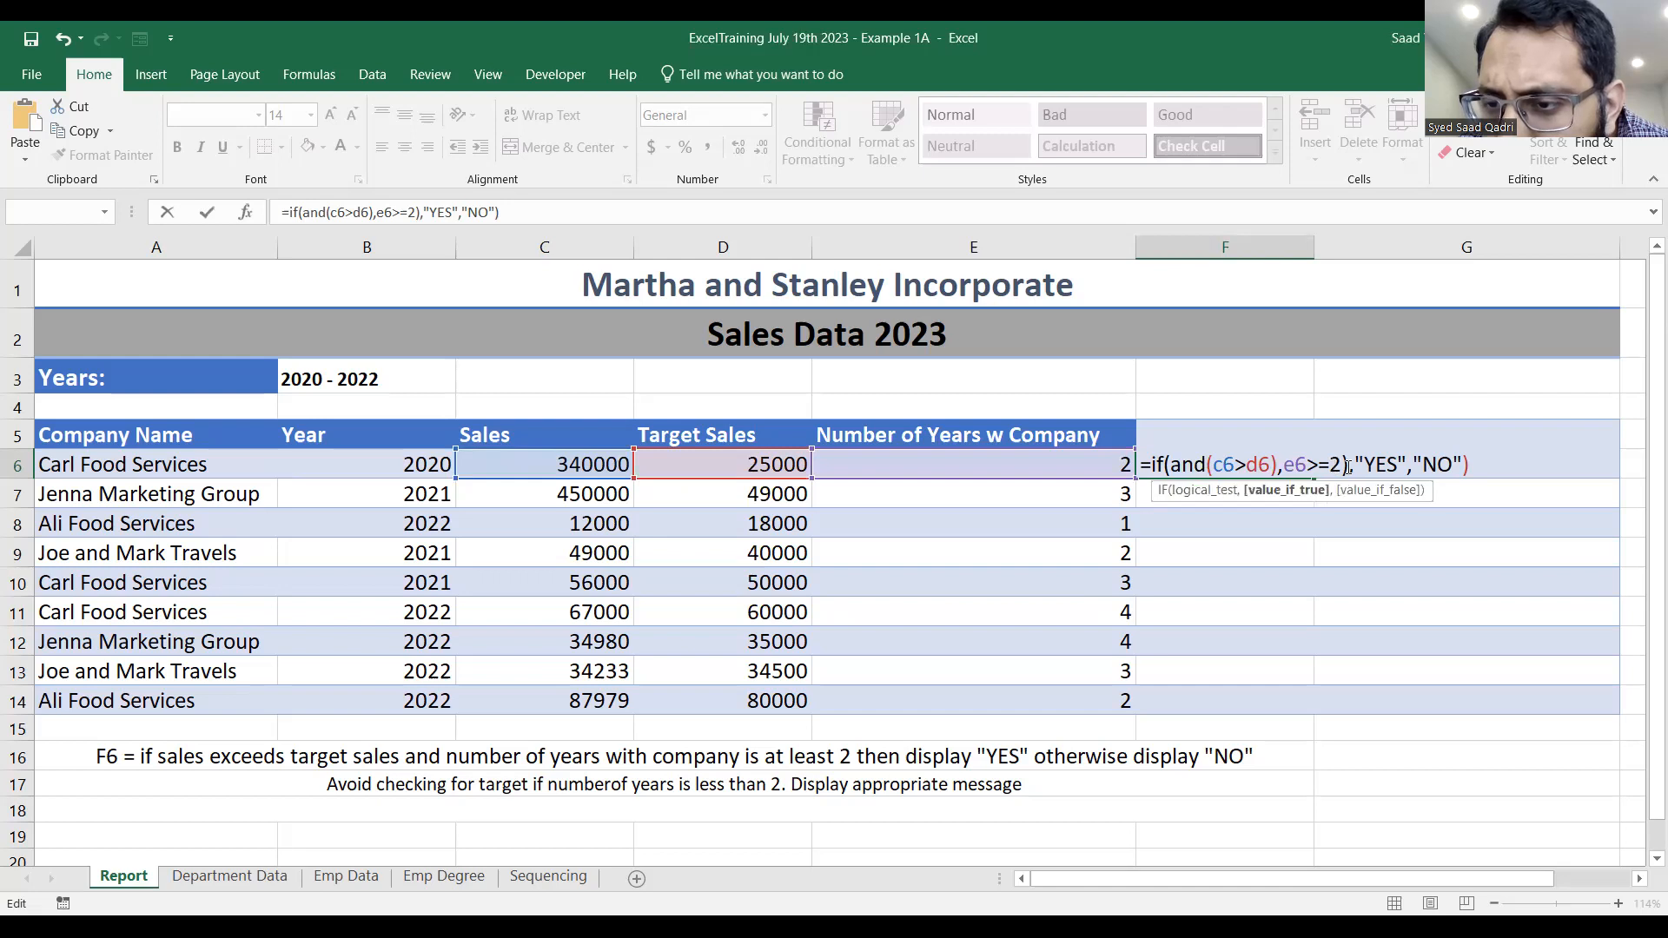
click(1329, 466)
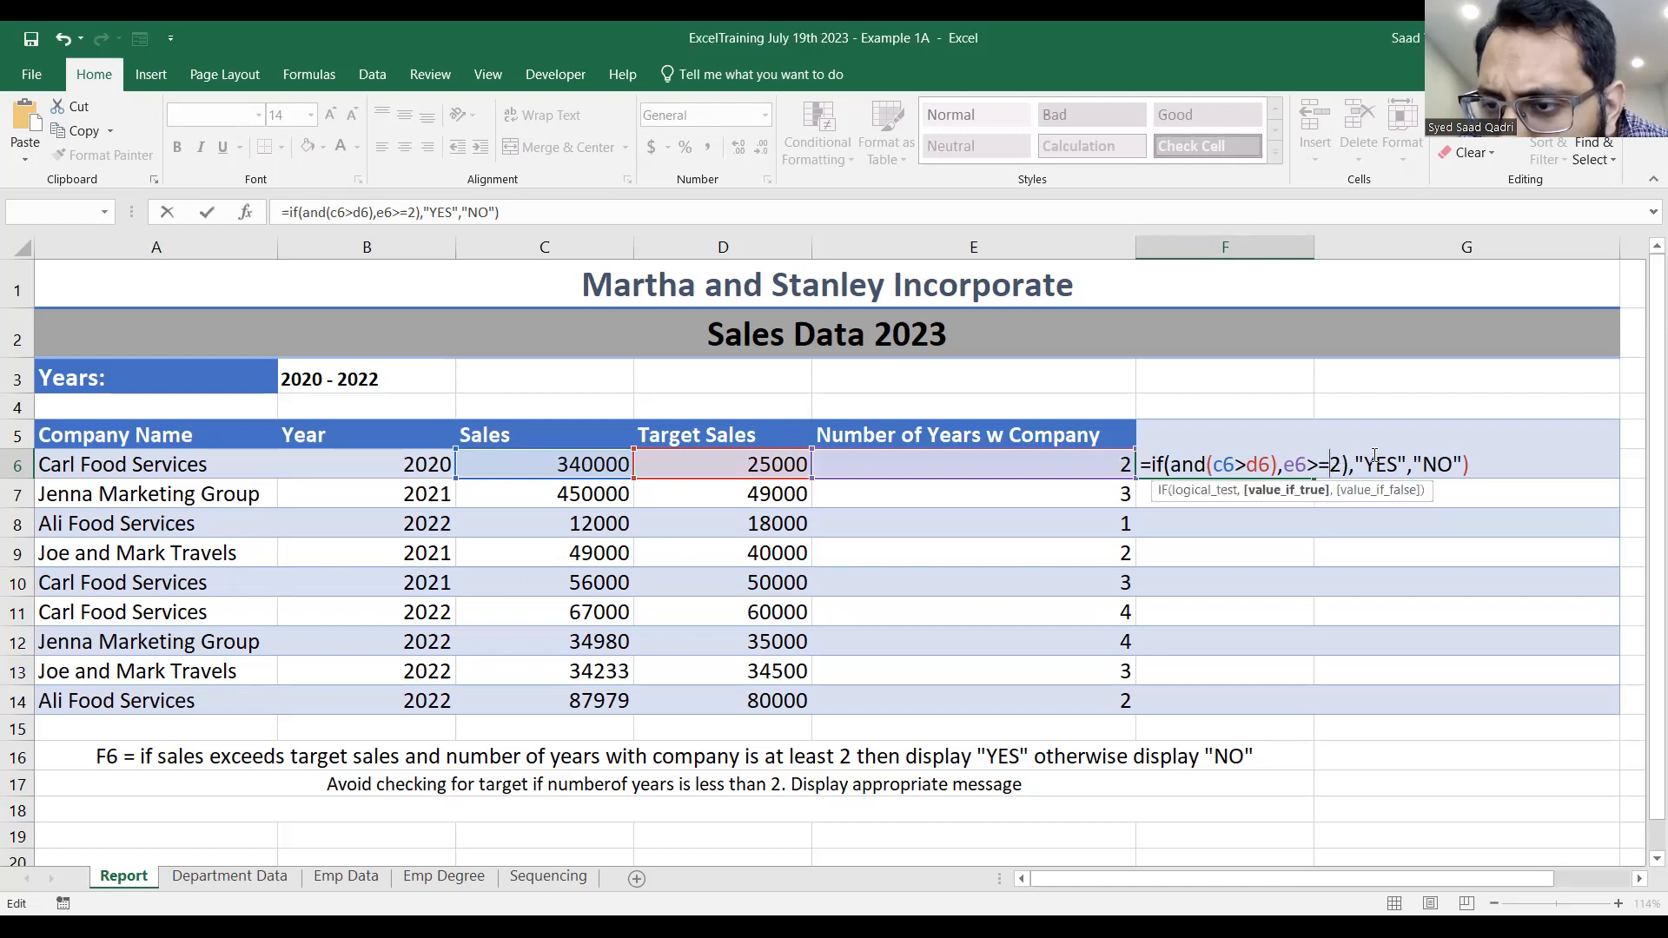
click(1494, 470)
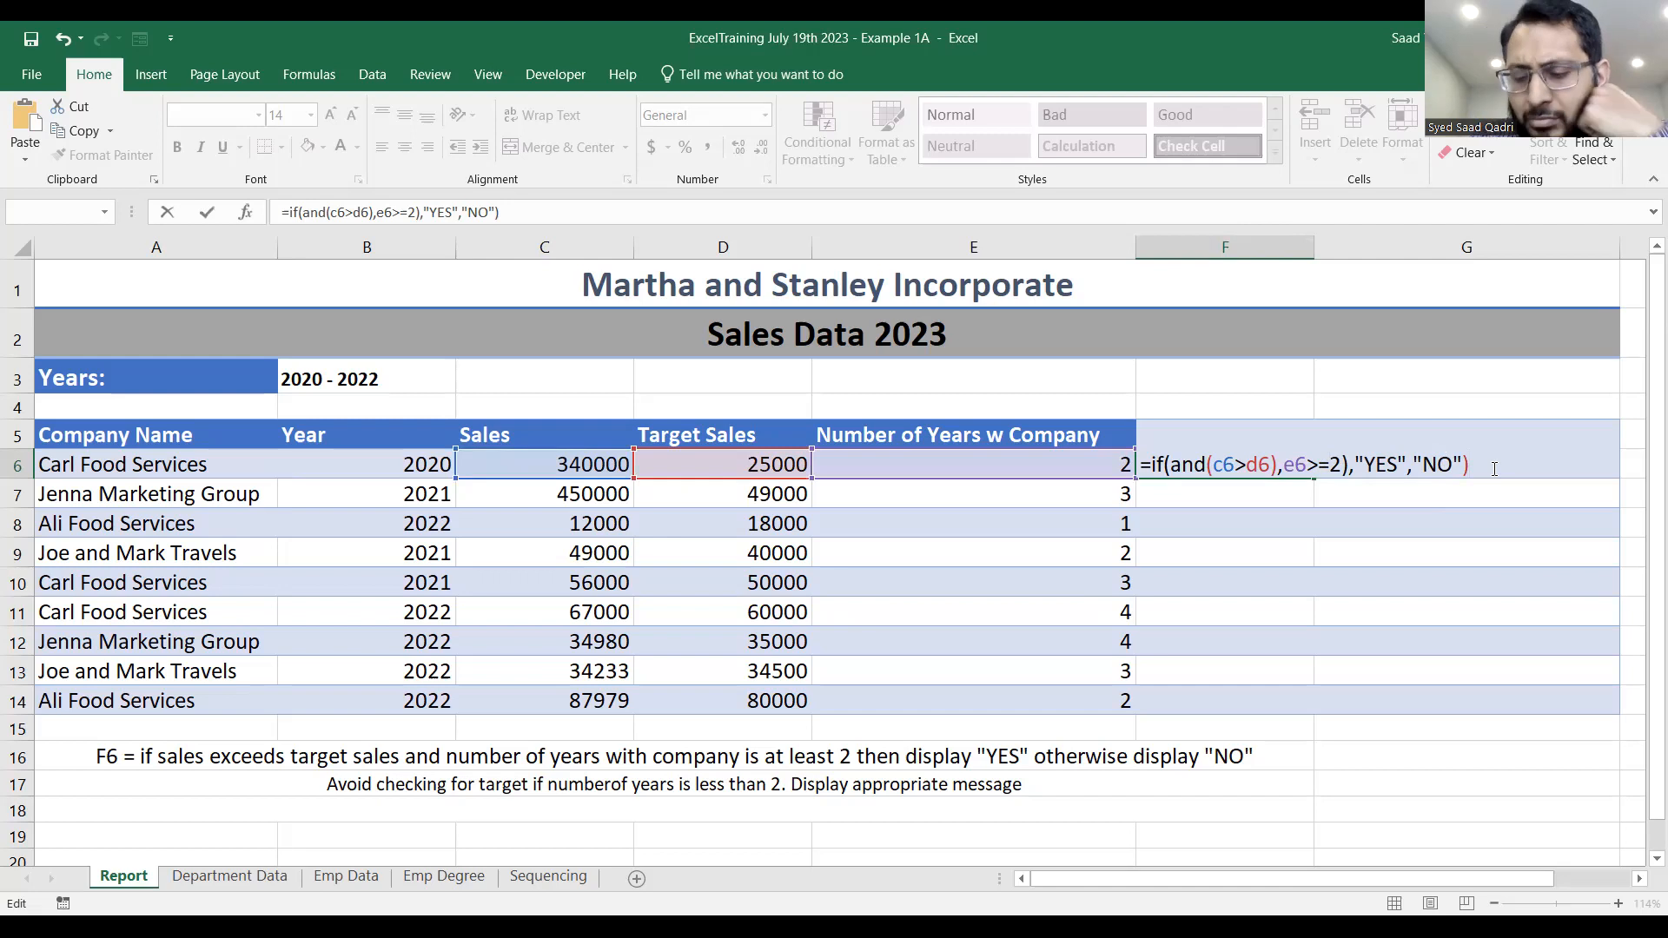
key(Escape)
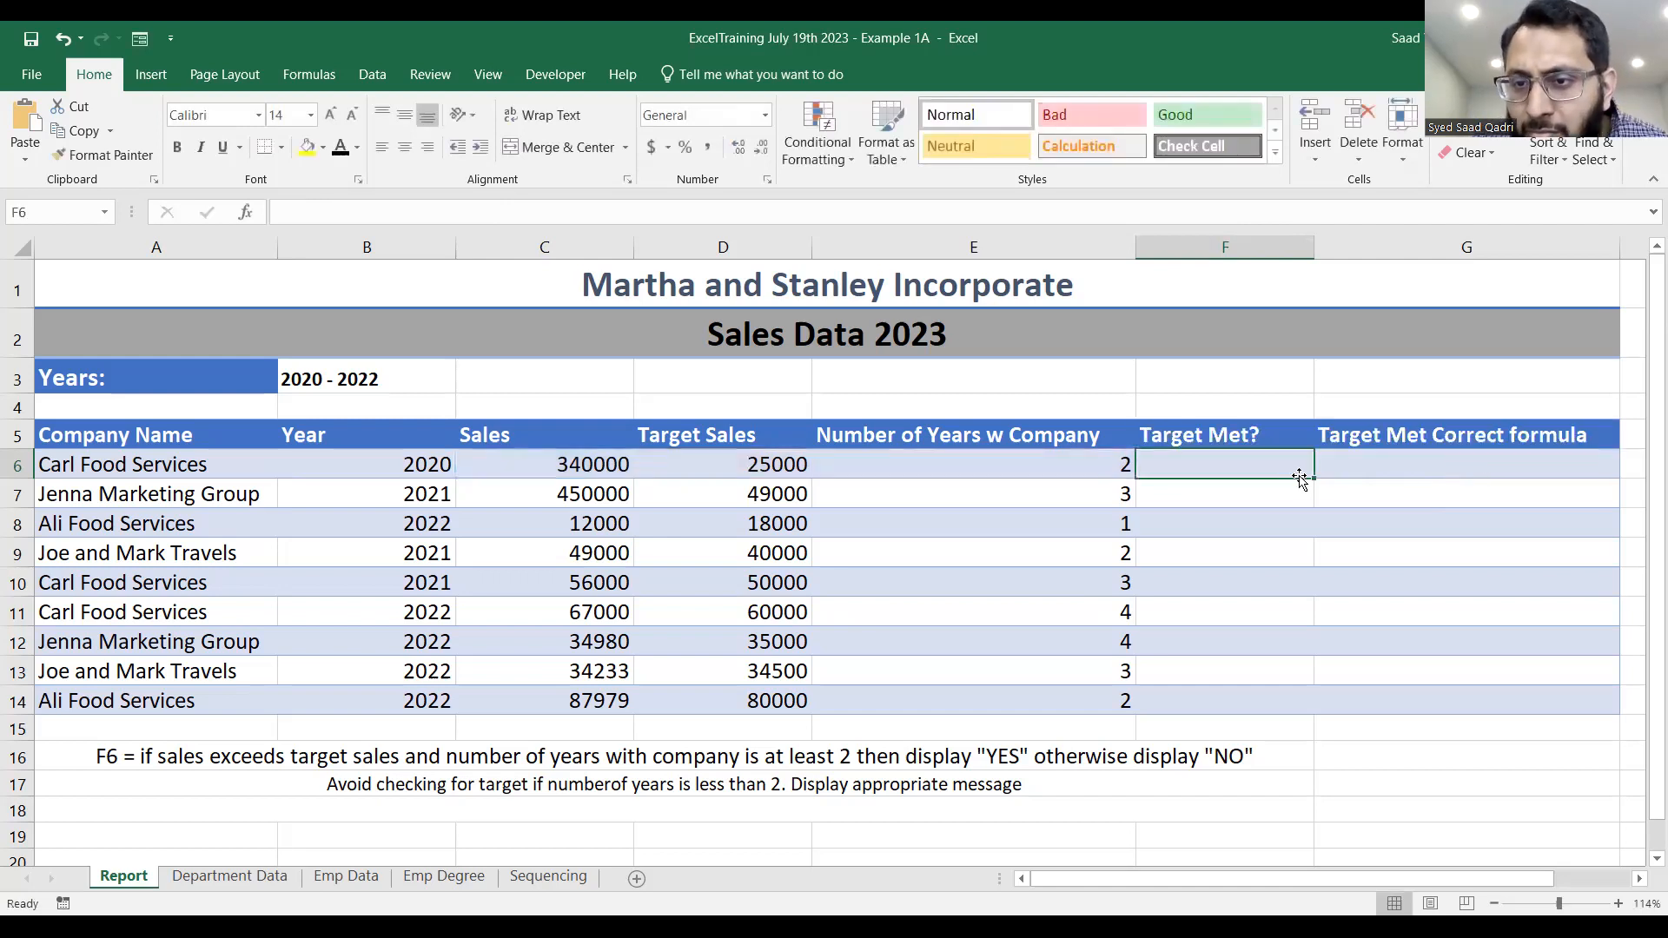
Enter =if(and(c6>d6),e6>=2),"YES","NO") in F6 and try to commit it.
text(=)
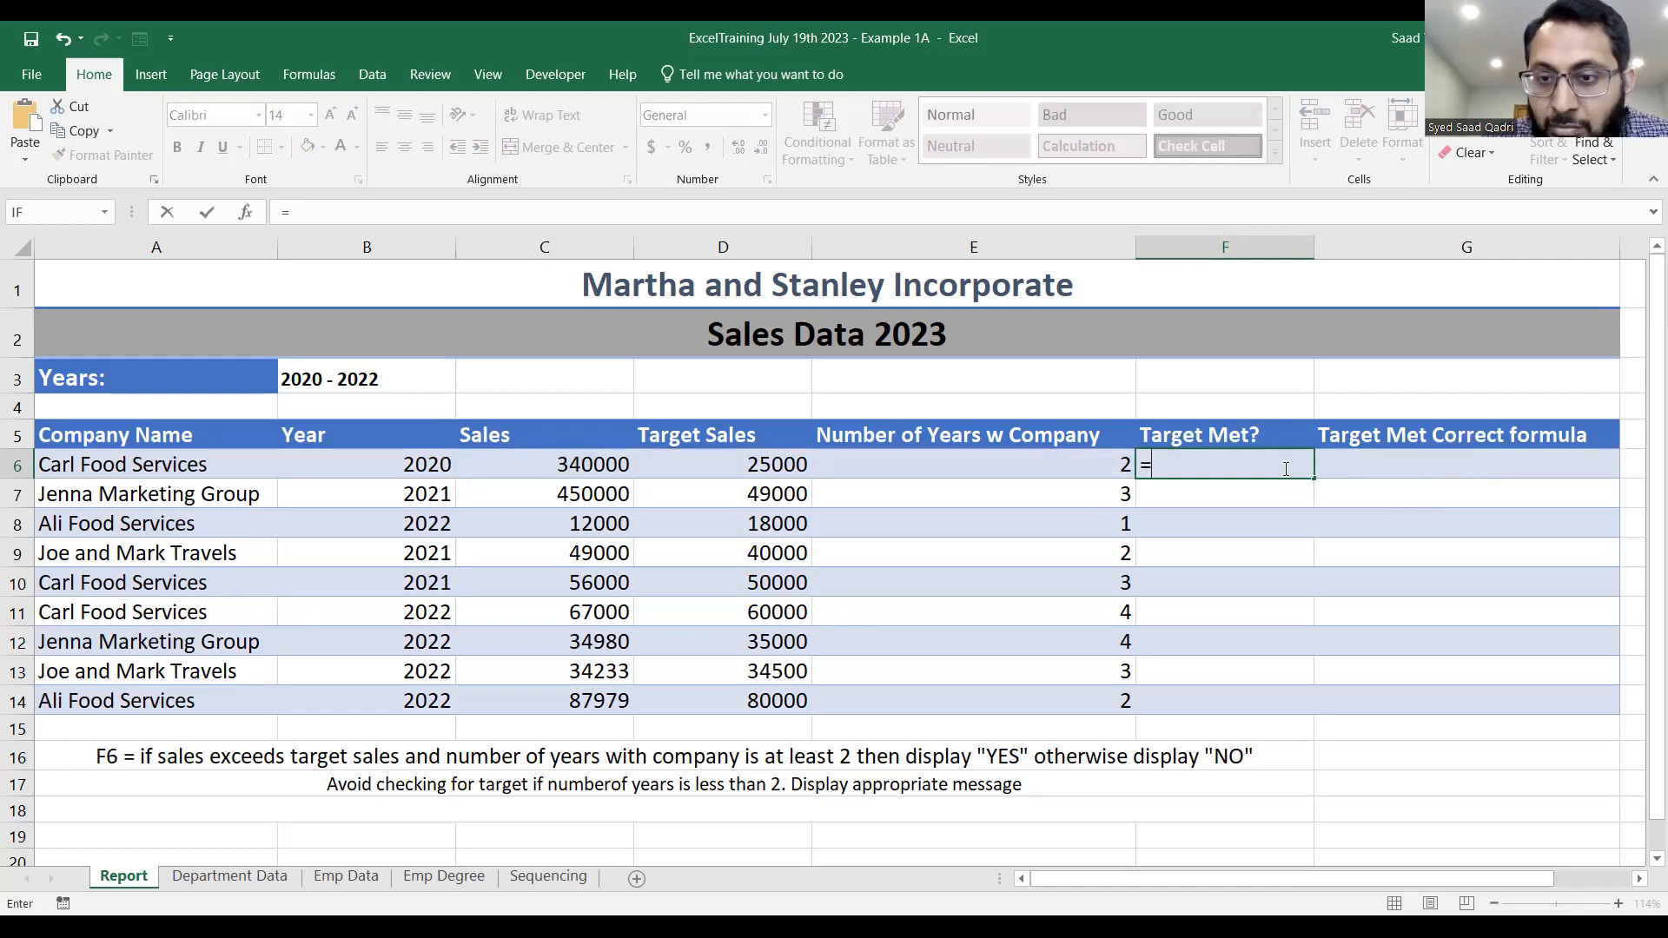
text(if(and(c6>d6))
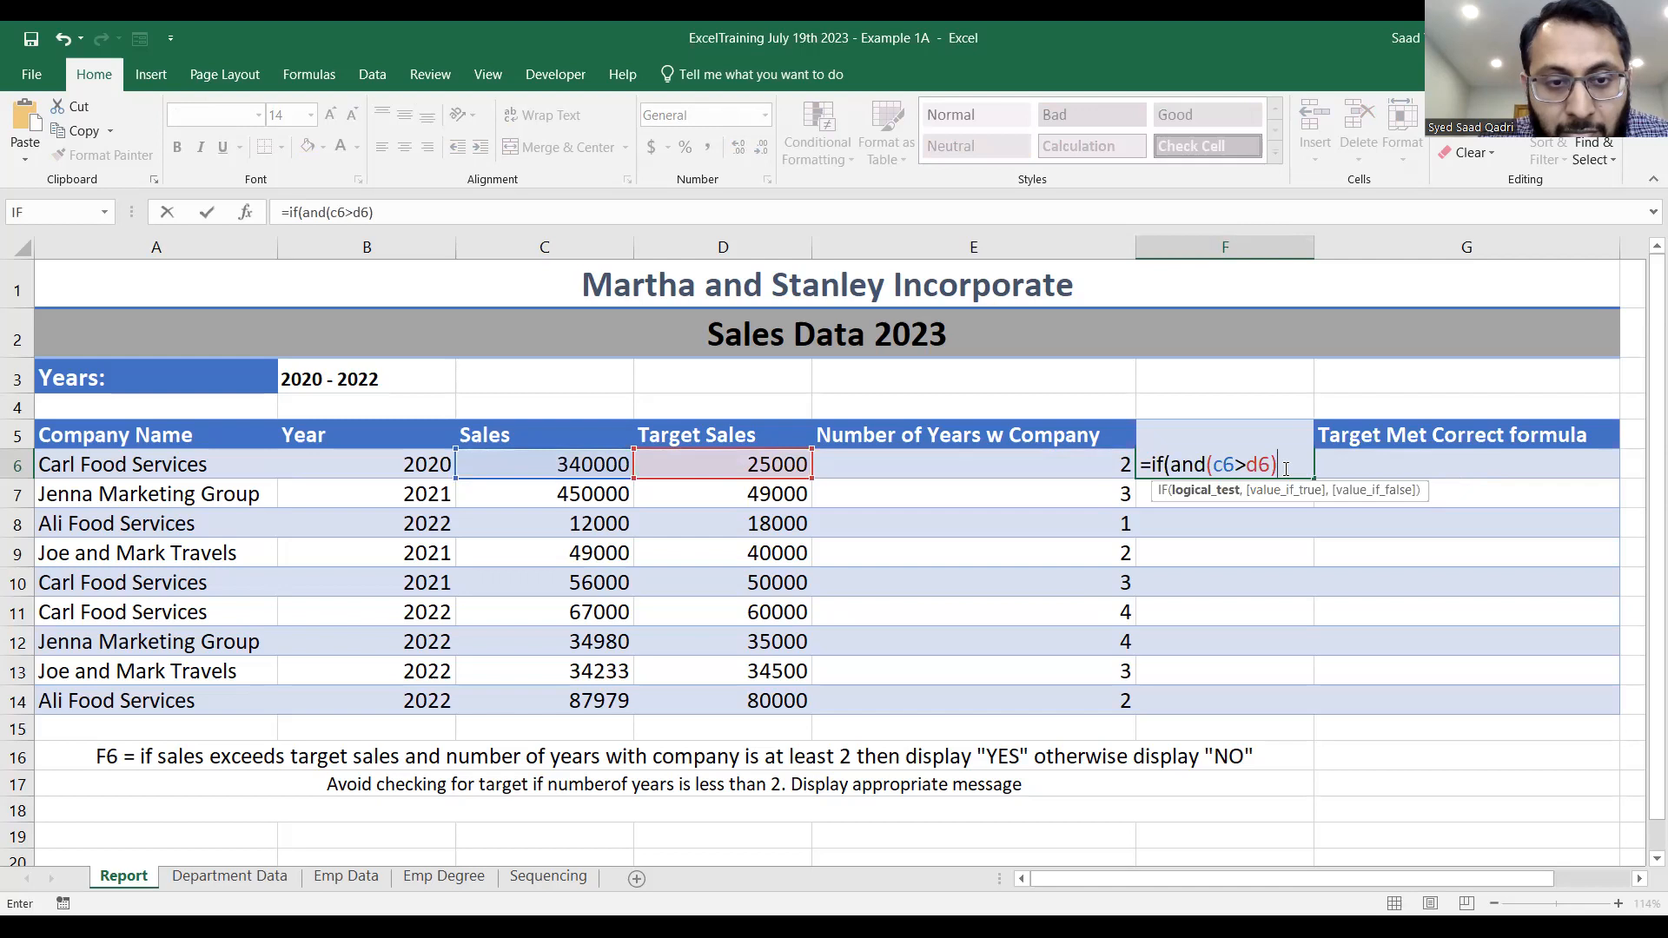
text(,)
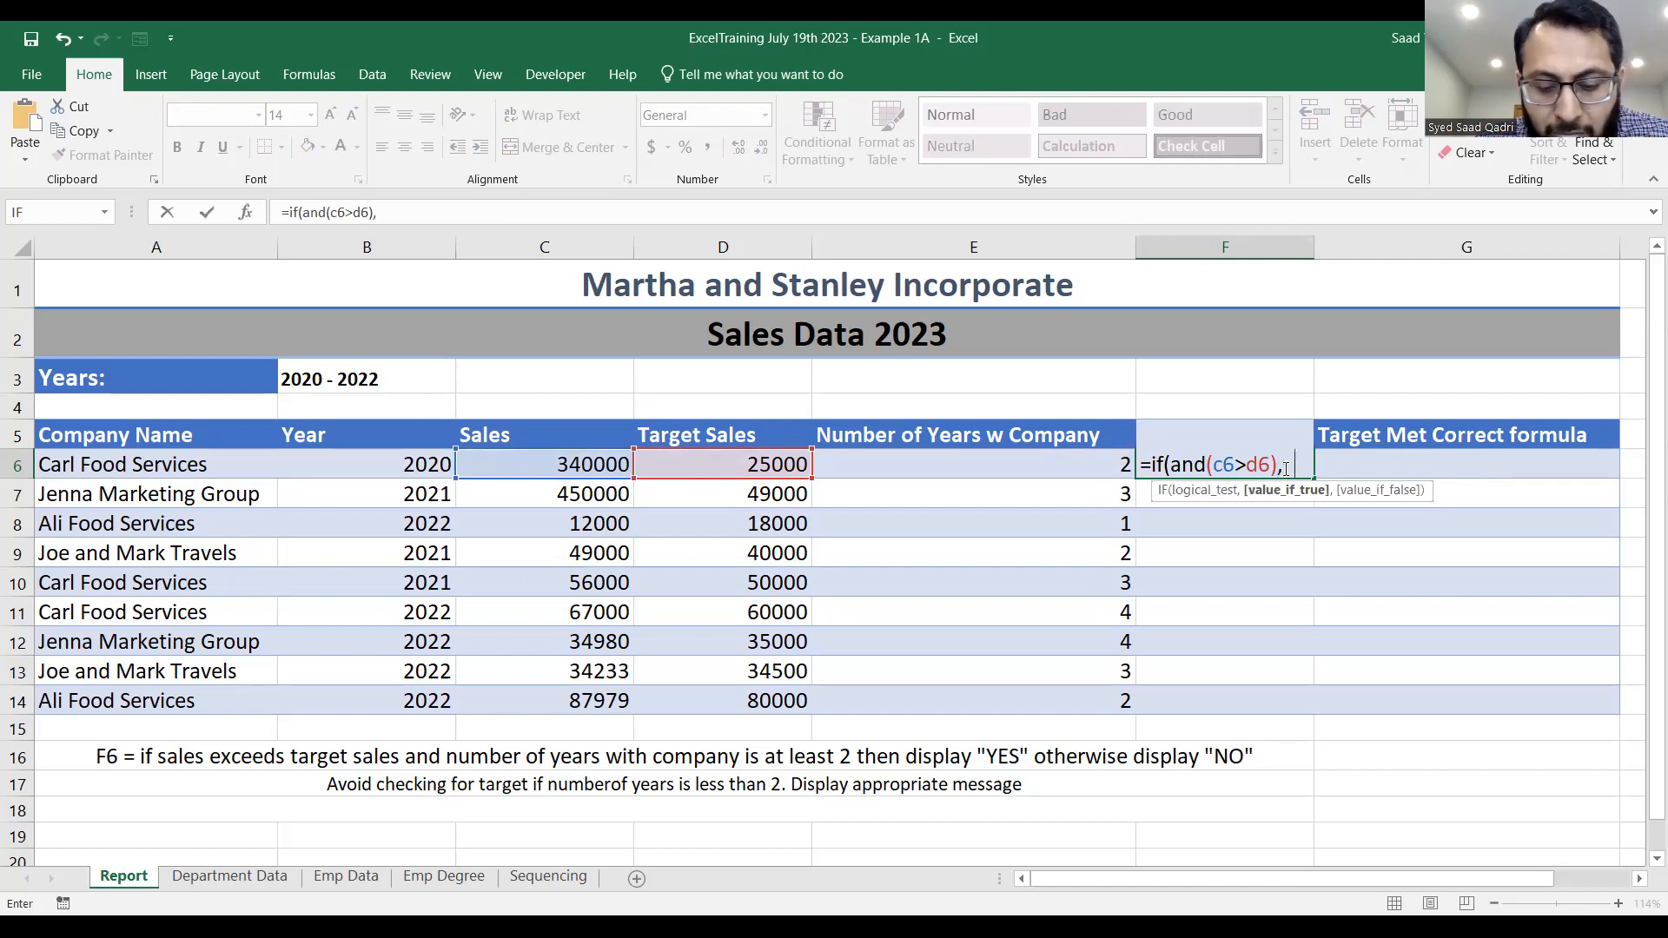
text(e6>=2)
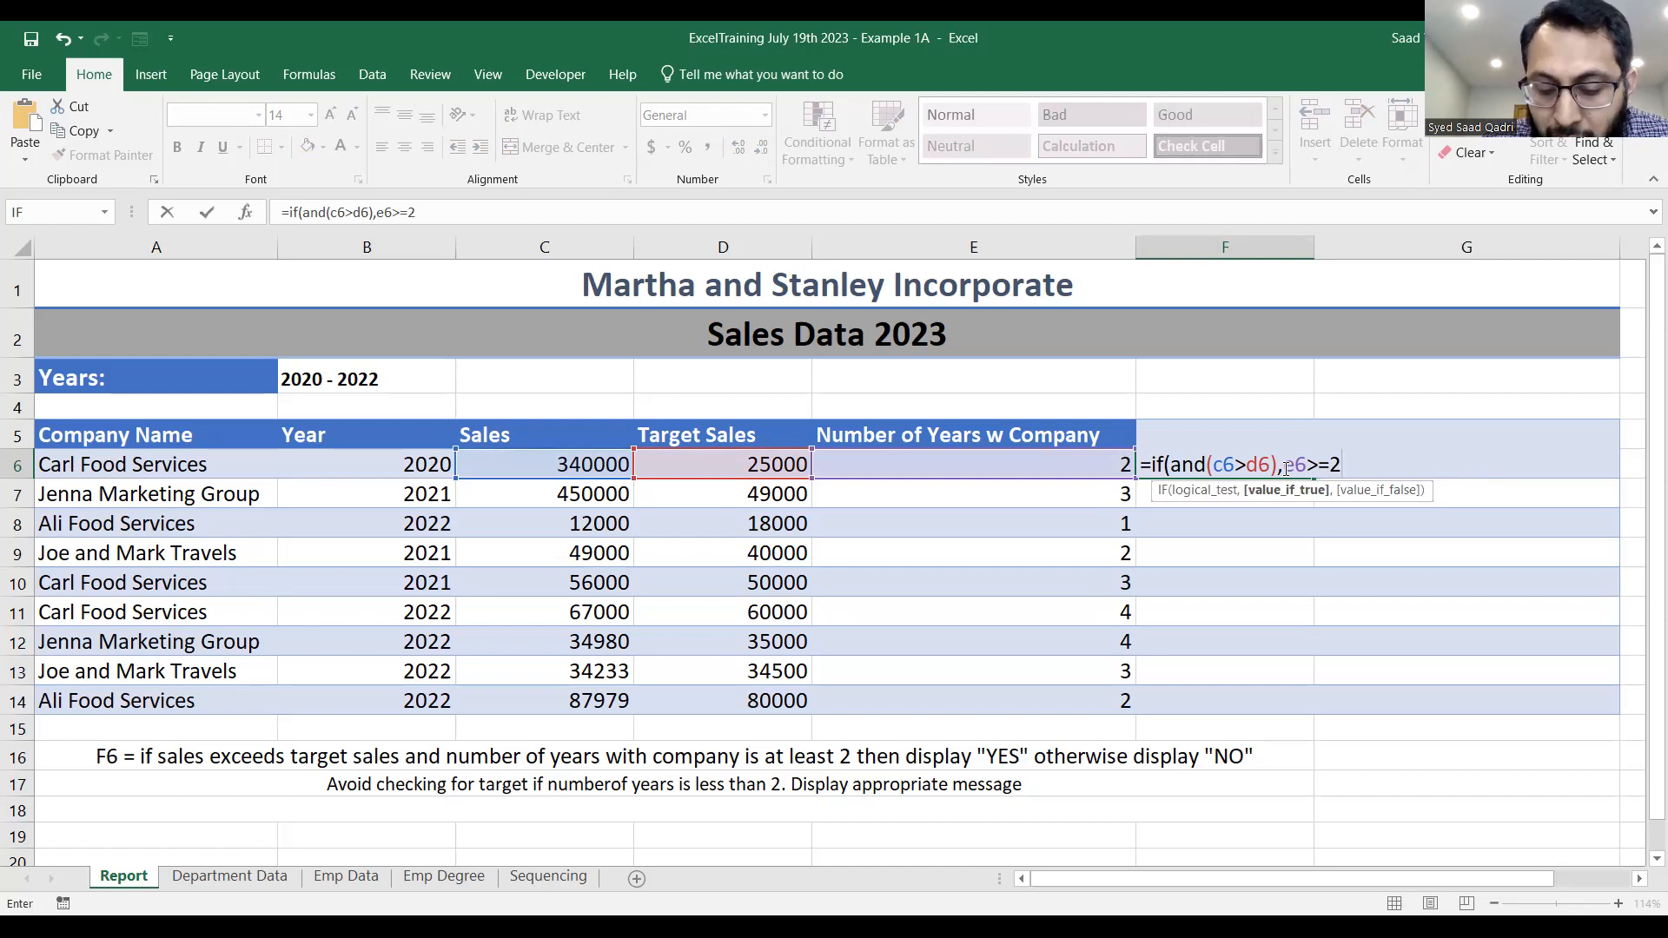
text(),"YES","NO"))
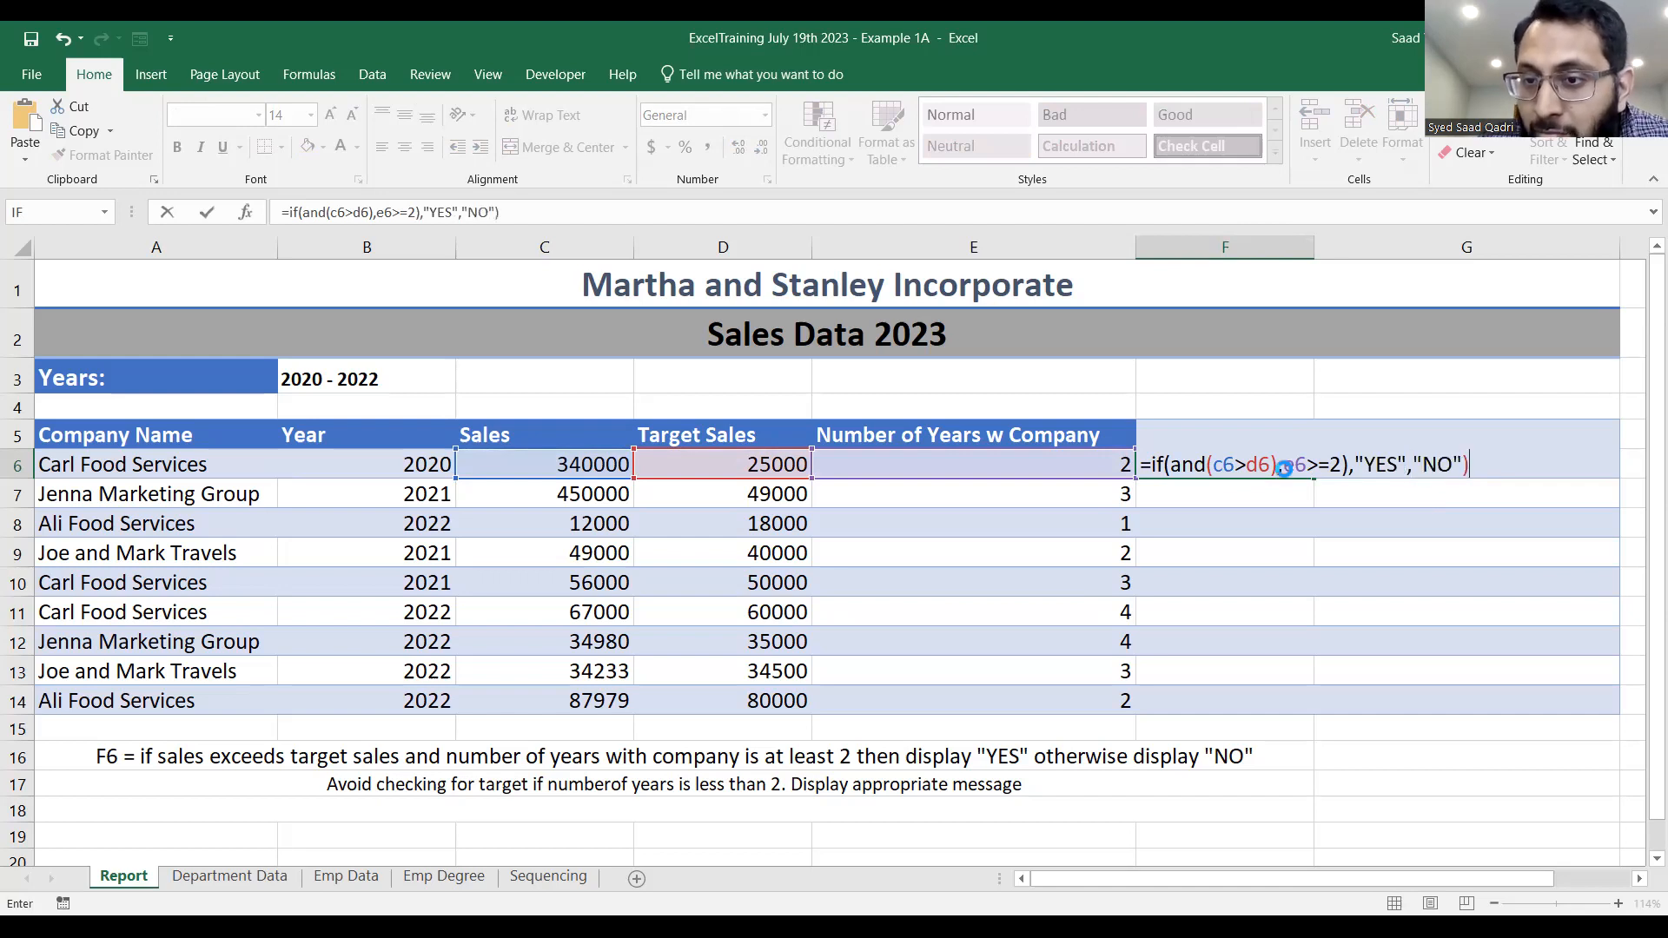
key(Return)
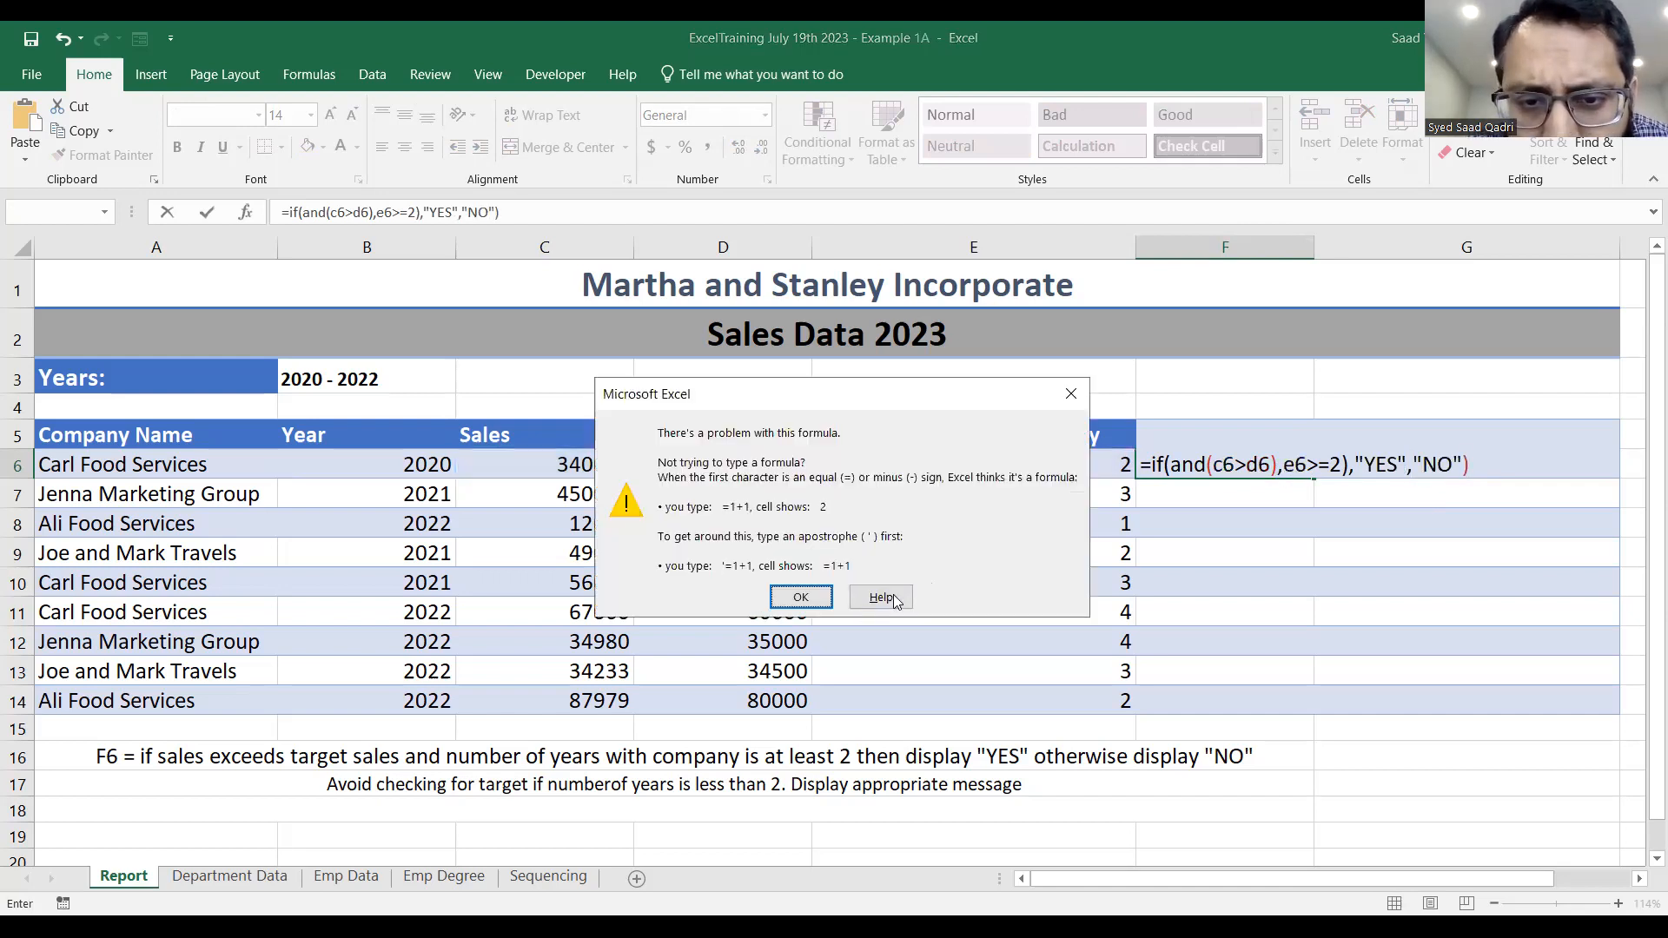
Remove the extra closing parenthesis after d6 in the F6 formula so AND covers both conditions, and commit it.
click(794, 596)
click(1281, 463)
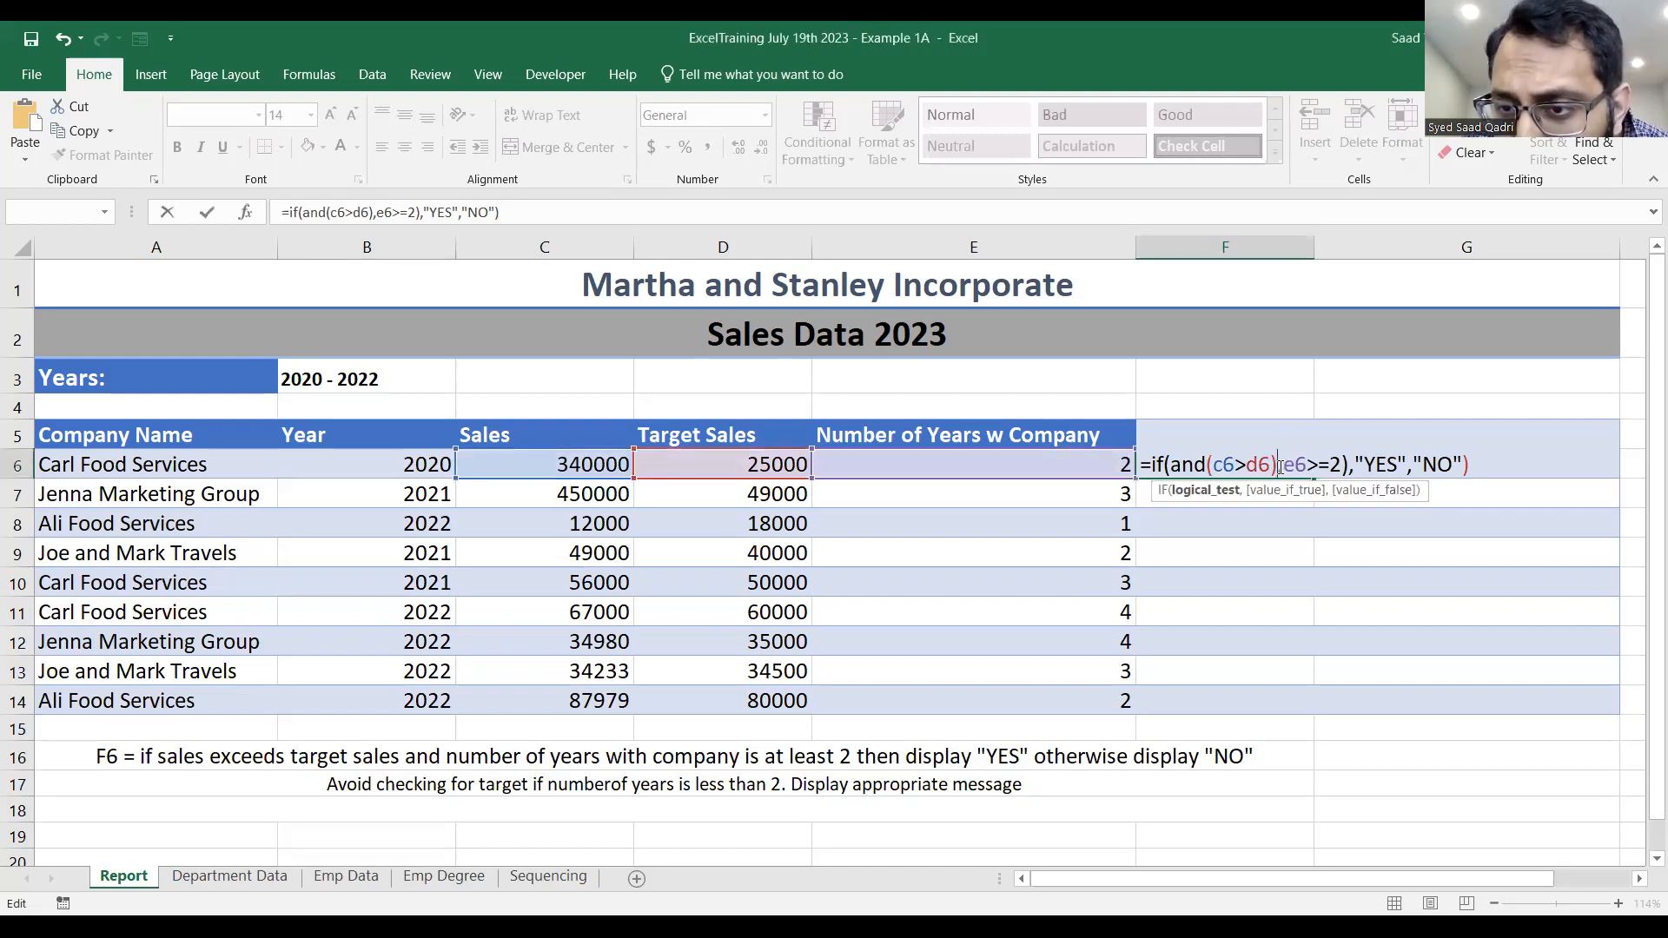
key(BackSpace)
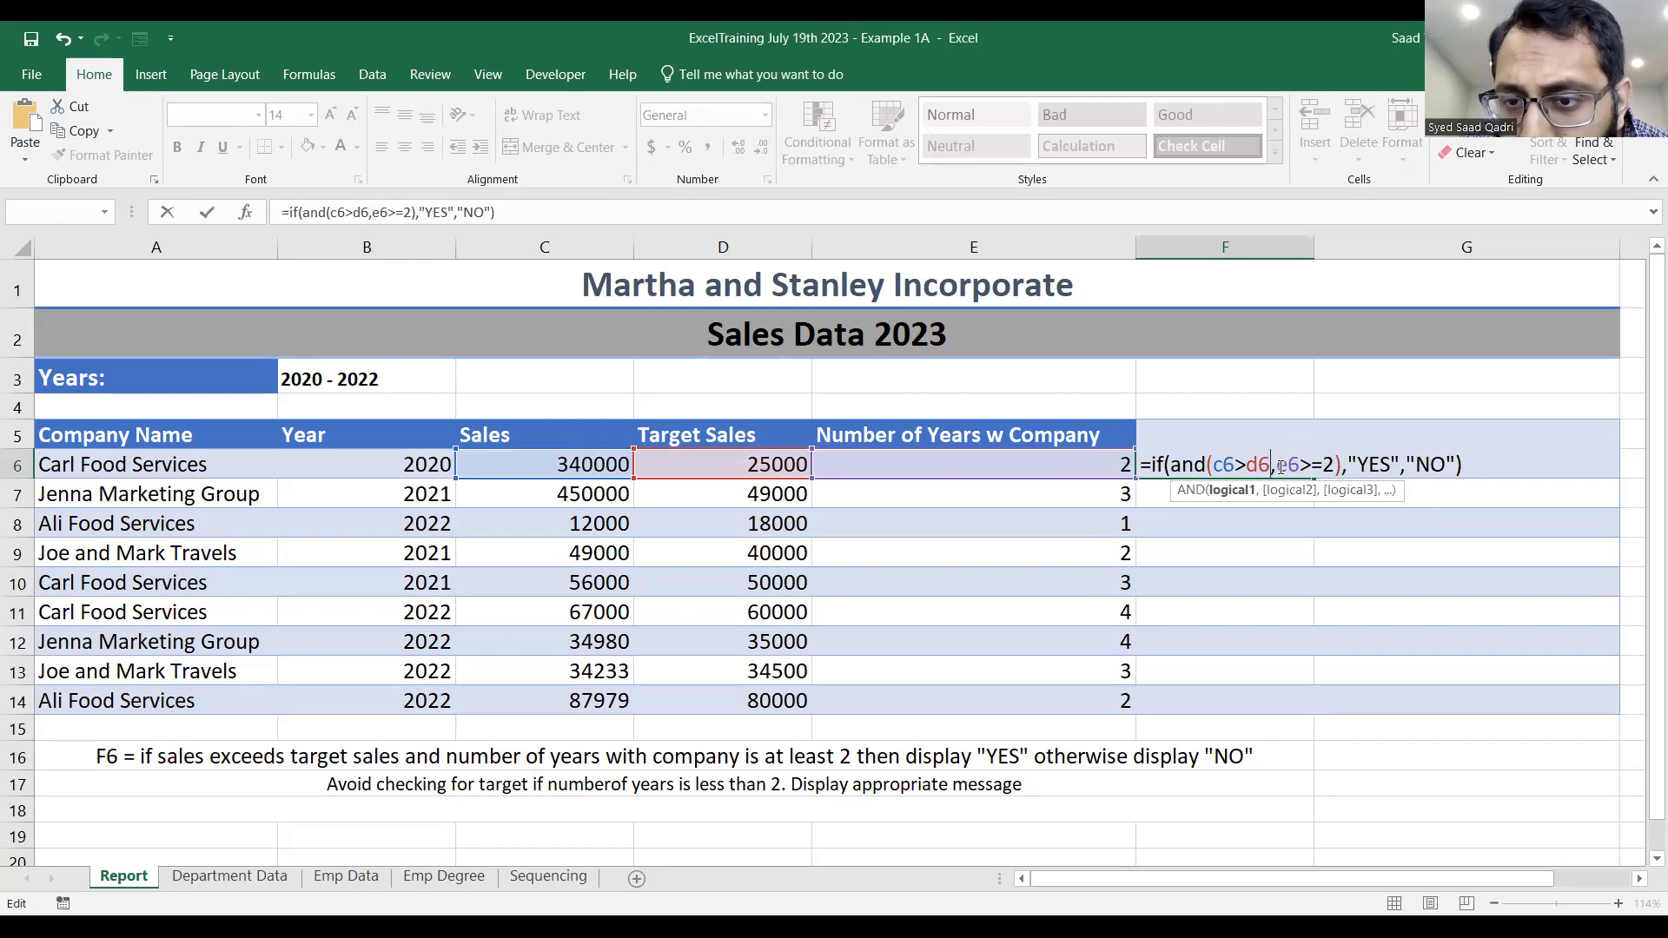
key(Return)
double_click(1281, 466)
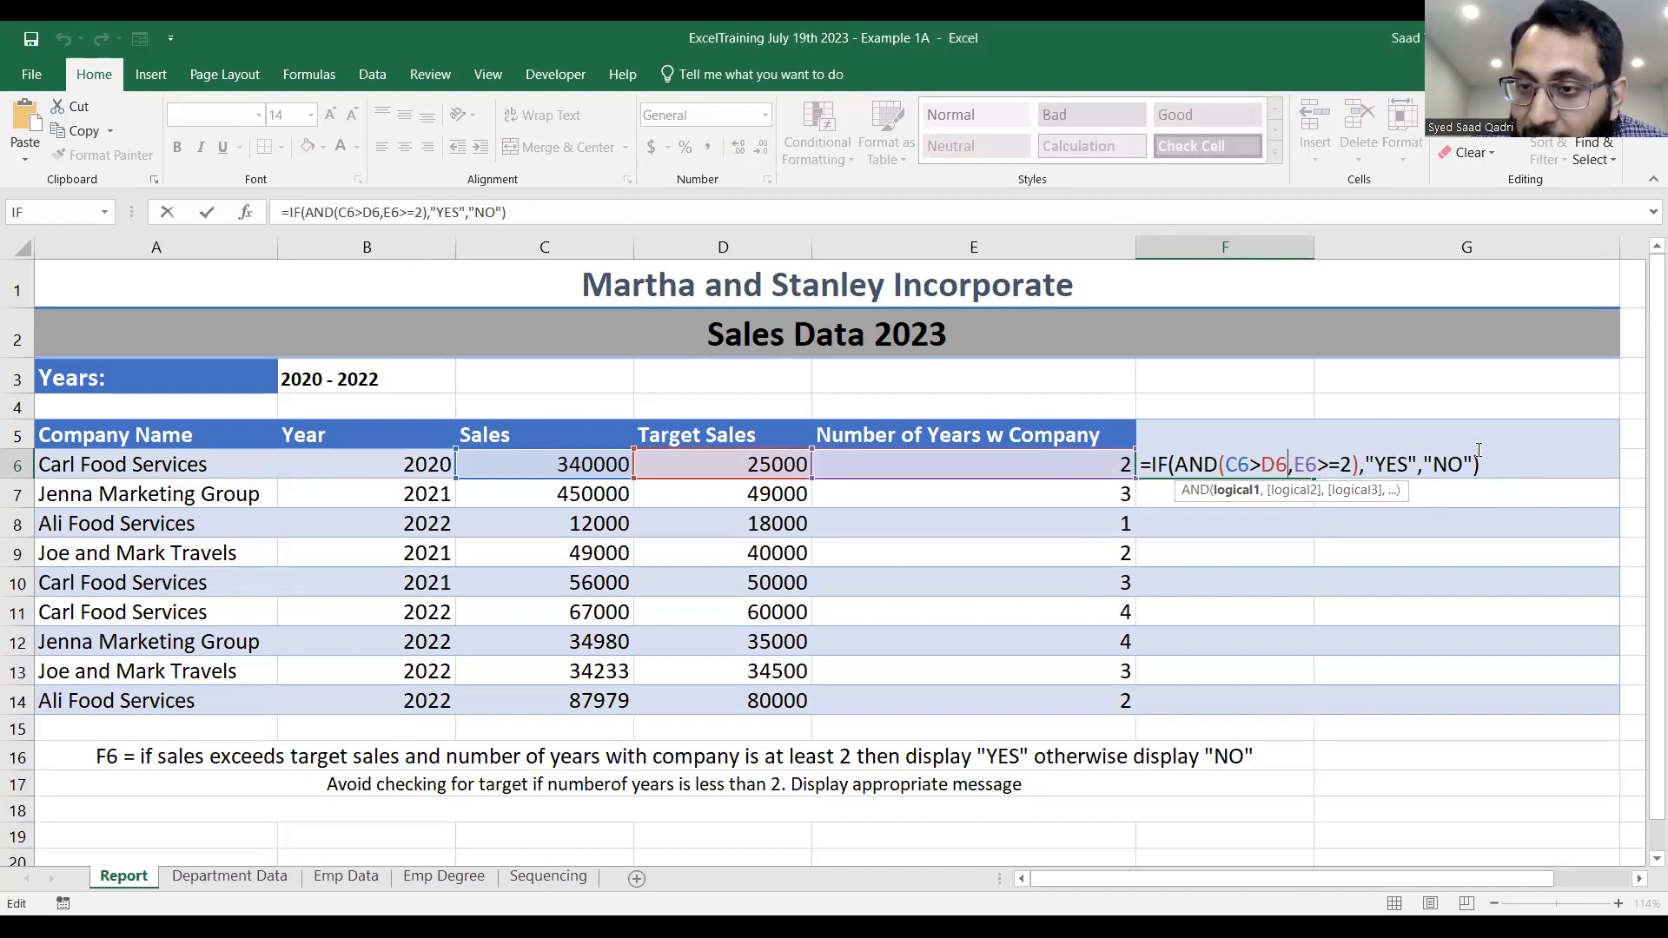
click(1481, 475)
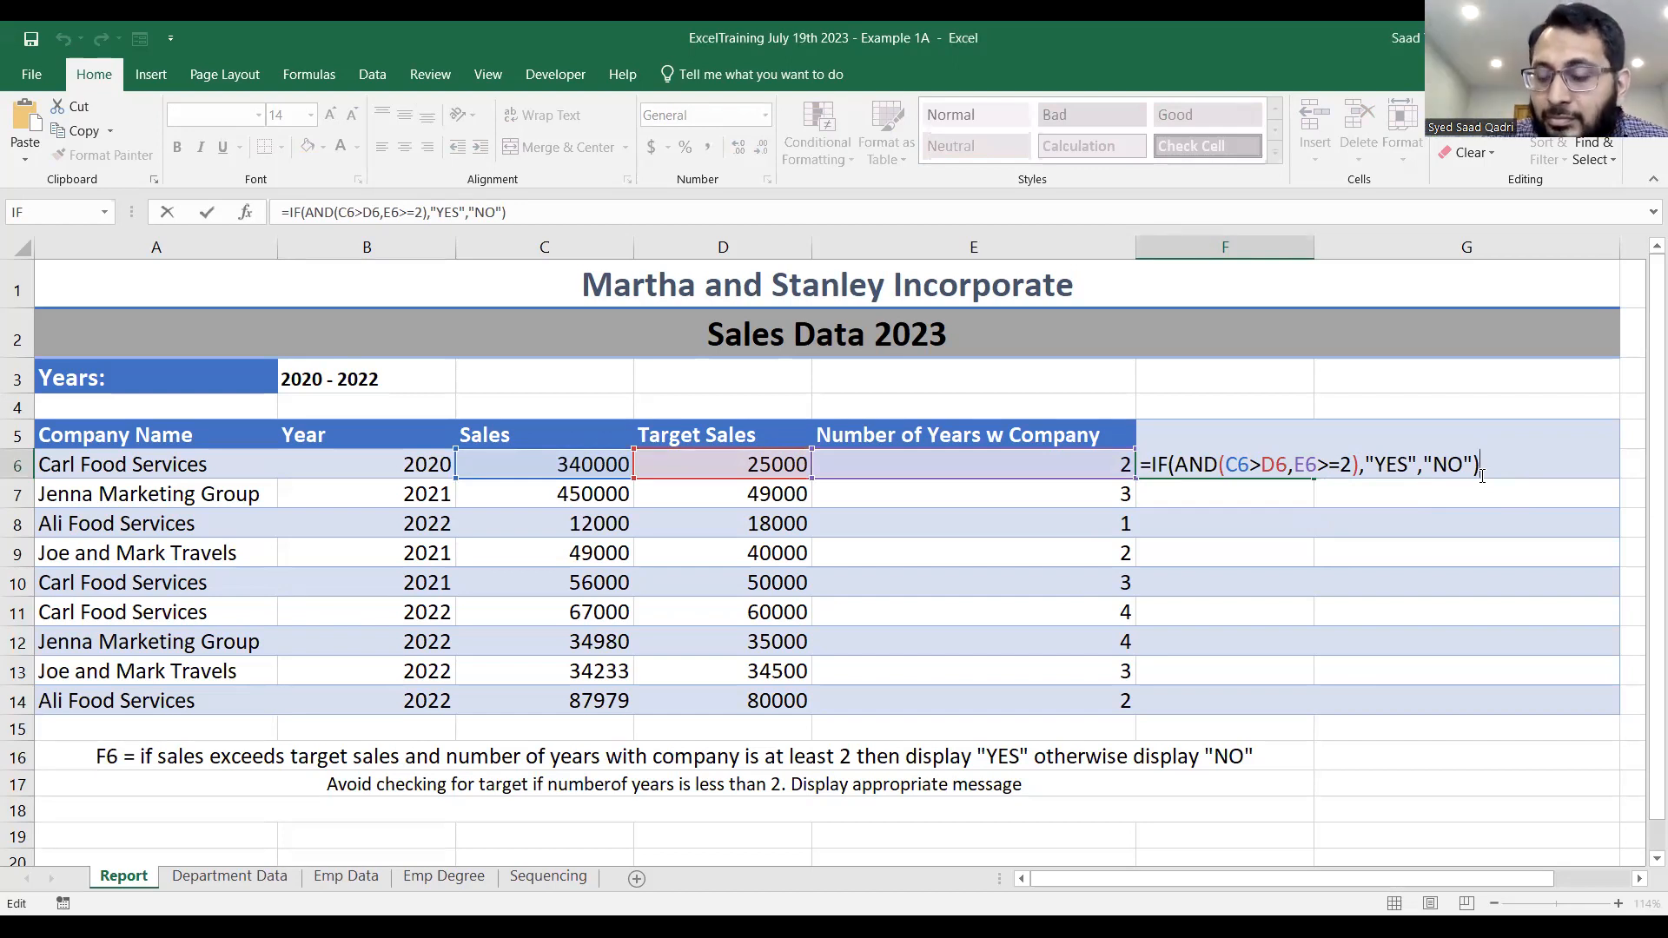
key(Return)
Fill the F6 formula down the "Target Met?" column to F14.
click(1288, 461)
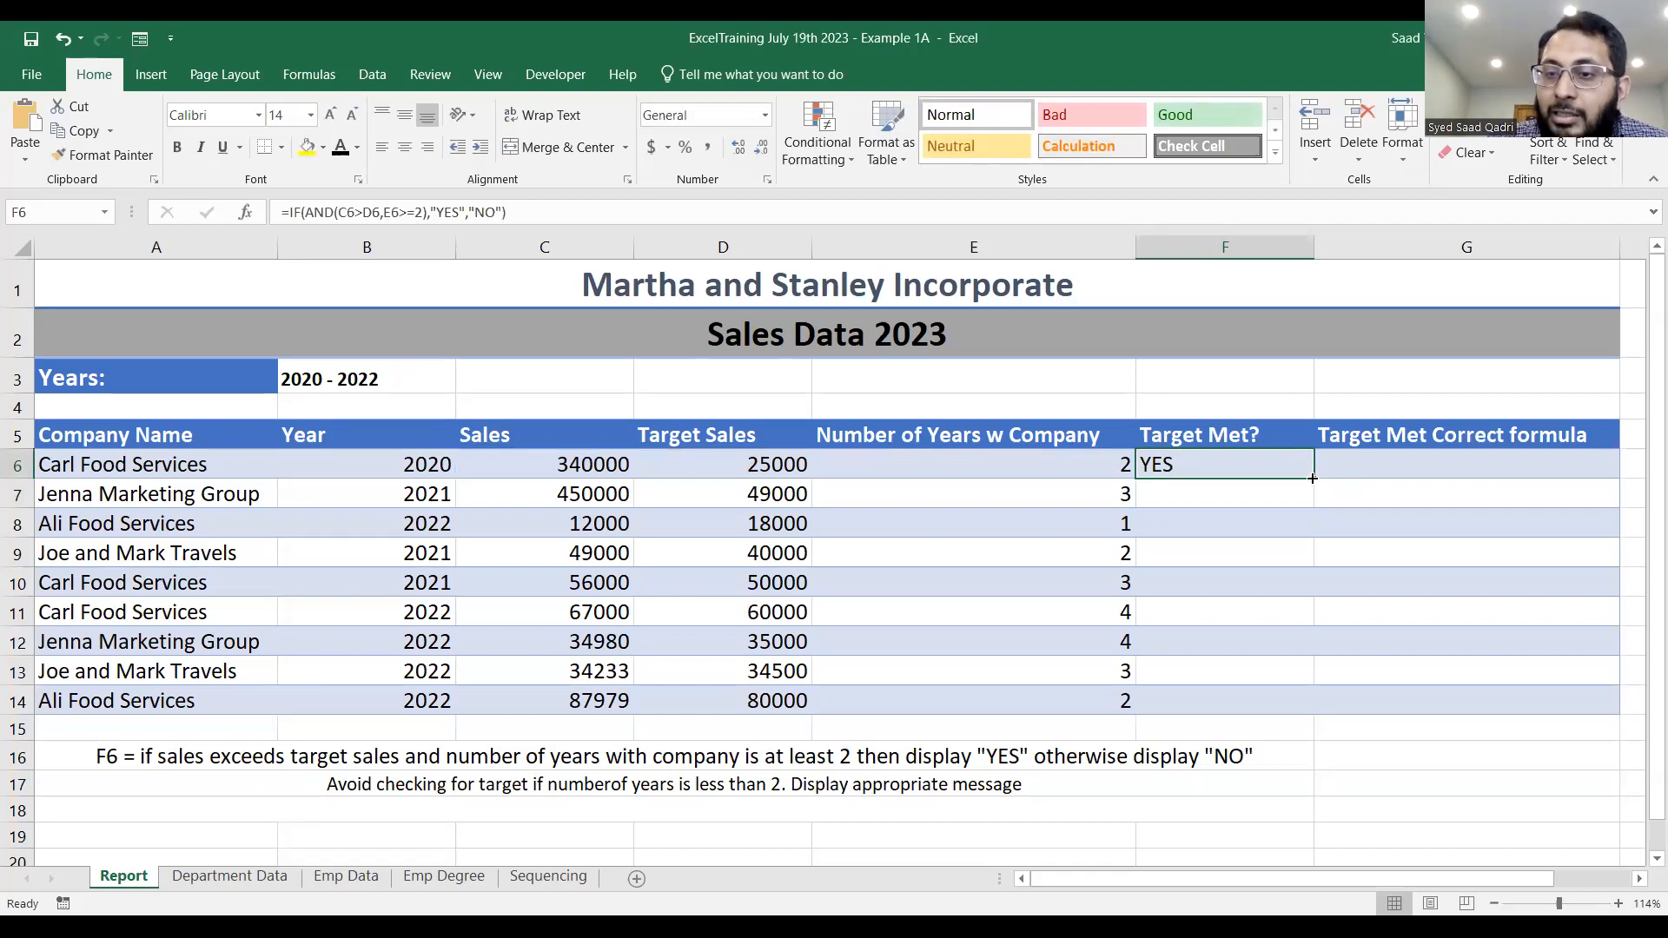
double_click(1312, 477)
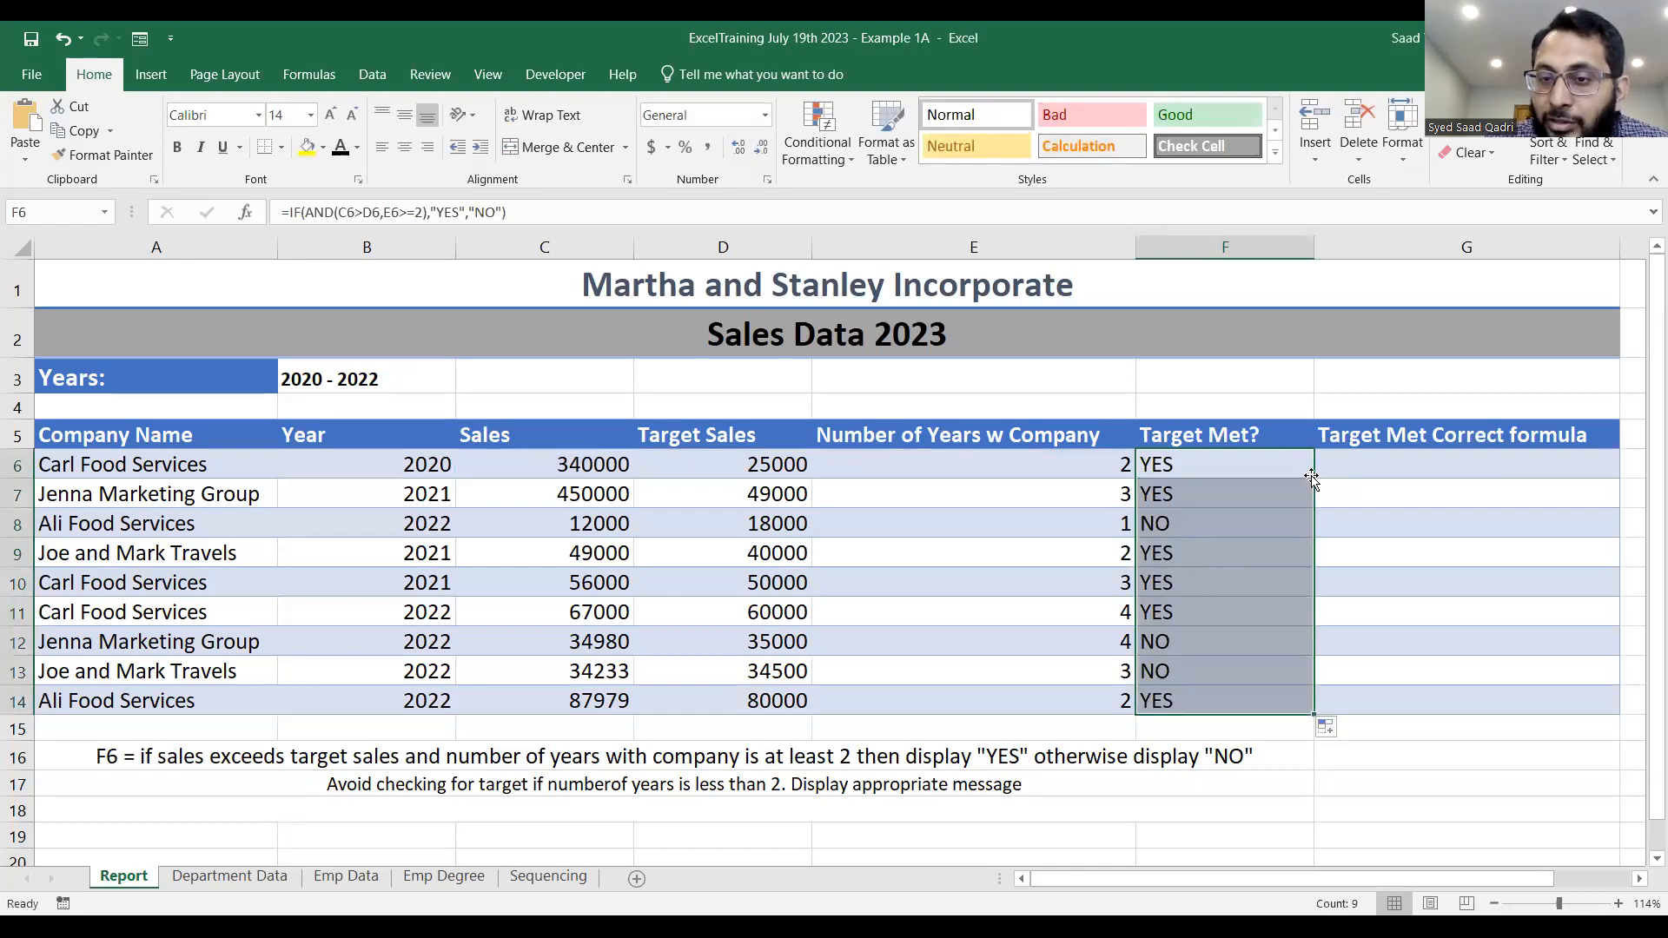
click(1287, 474)
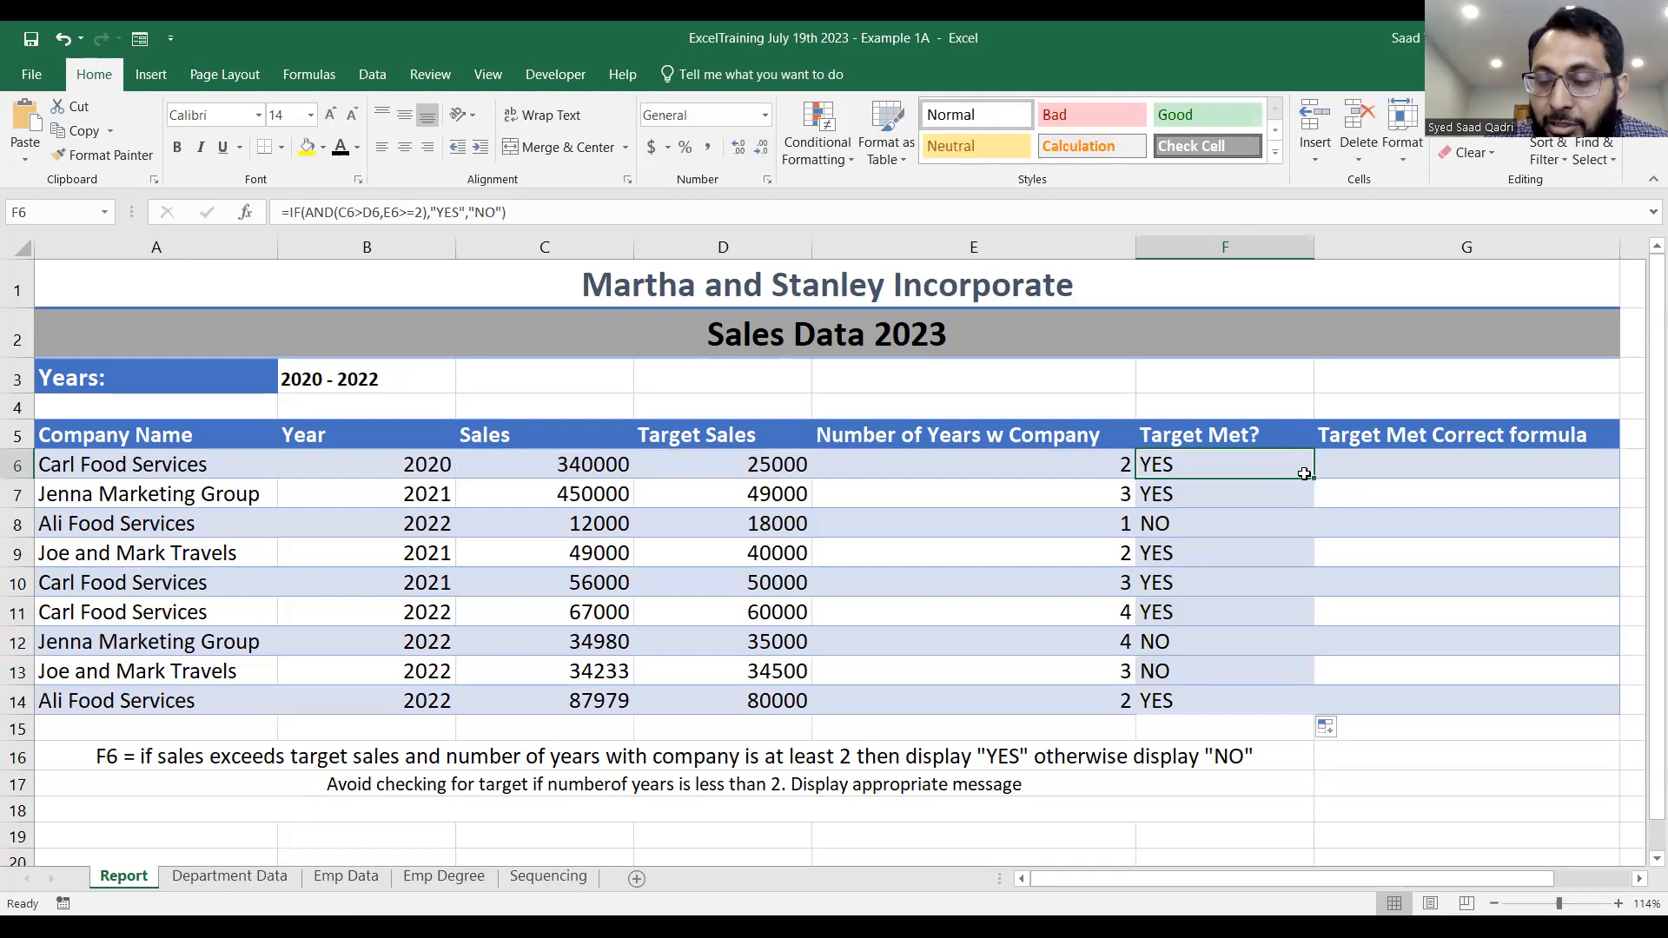
Review the IF/AND formula in F6 and leave the cell without changing it.
double_click(1298, 470)
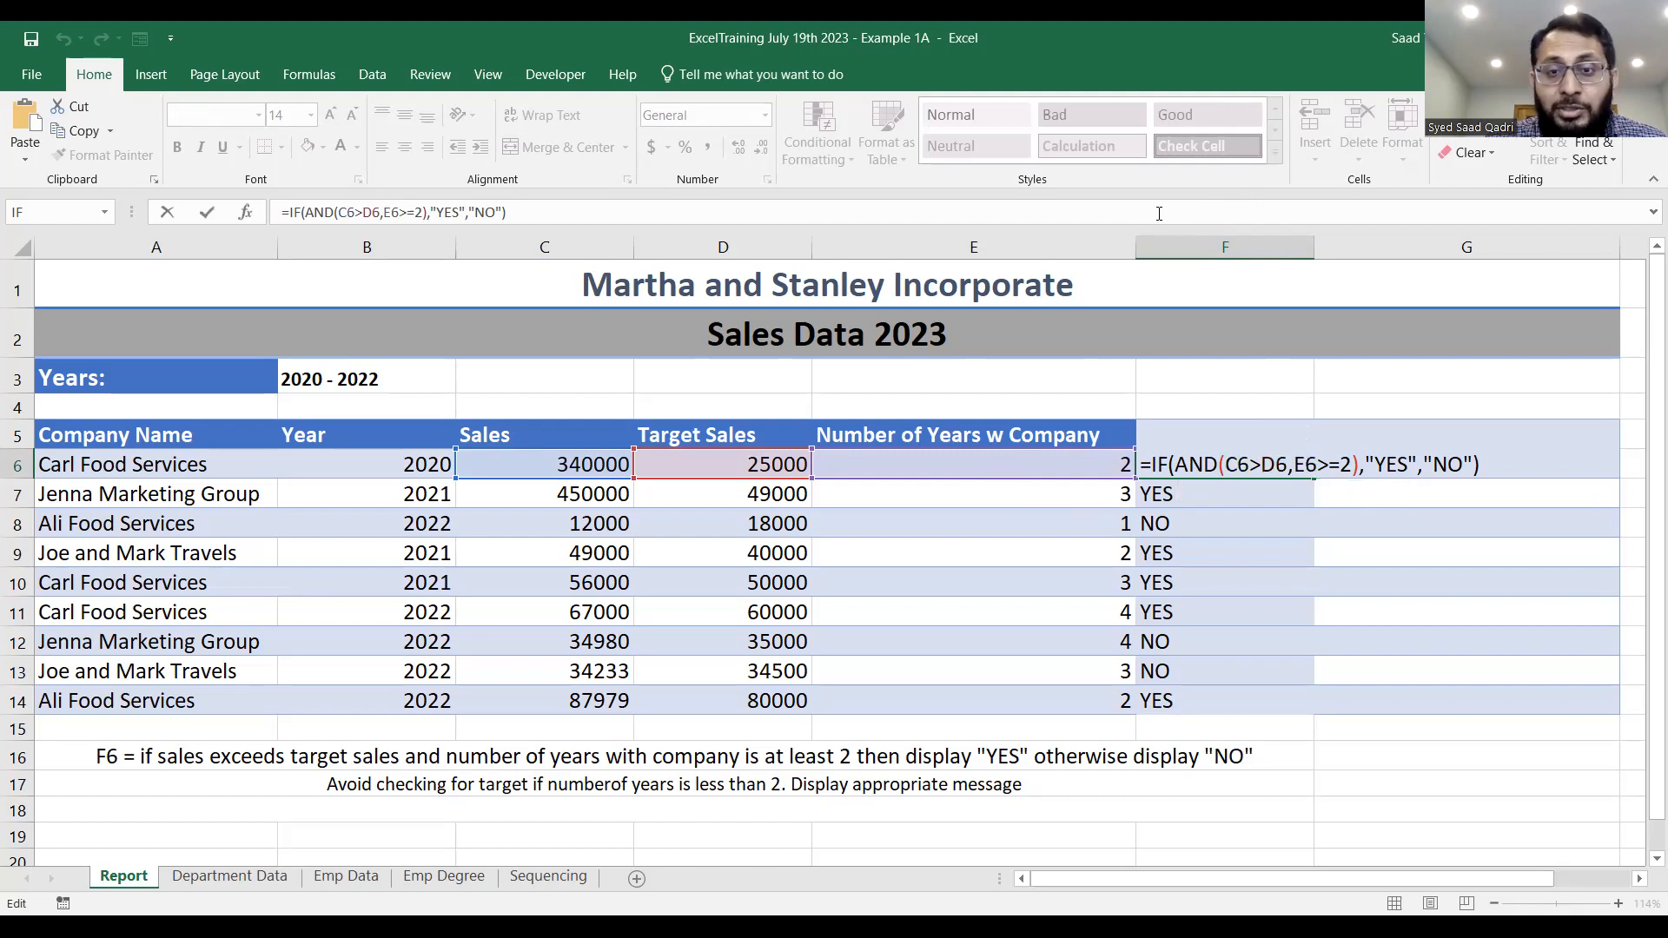
click(904, 247)
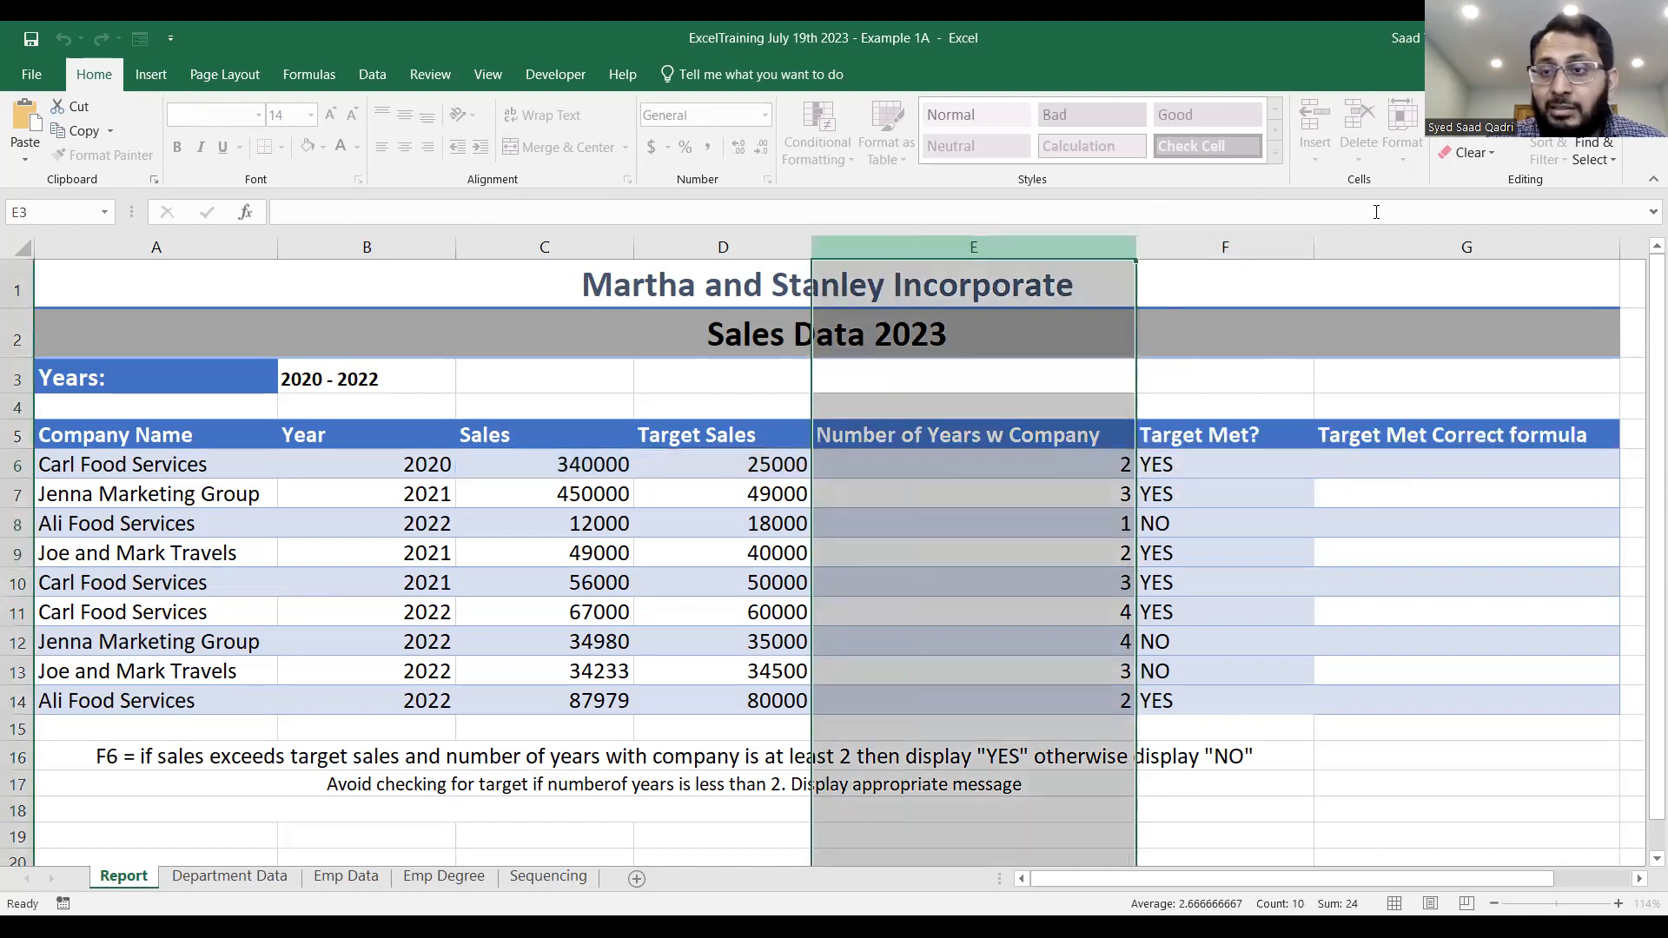
click(906, 217)
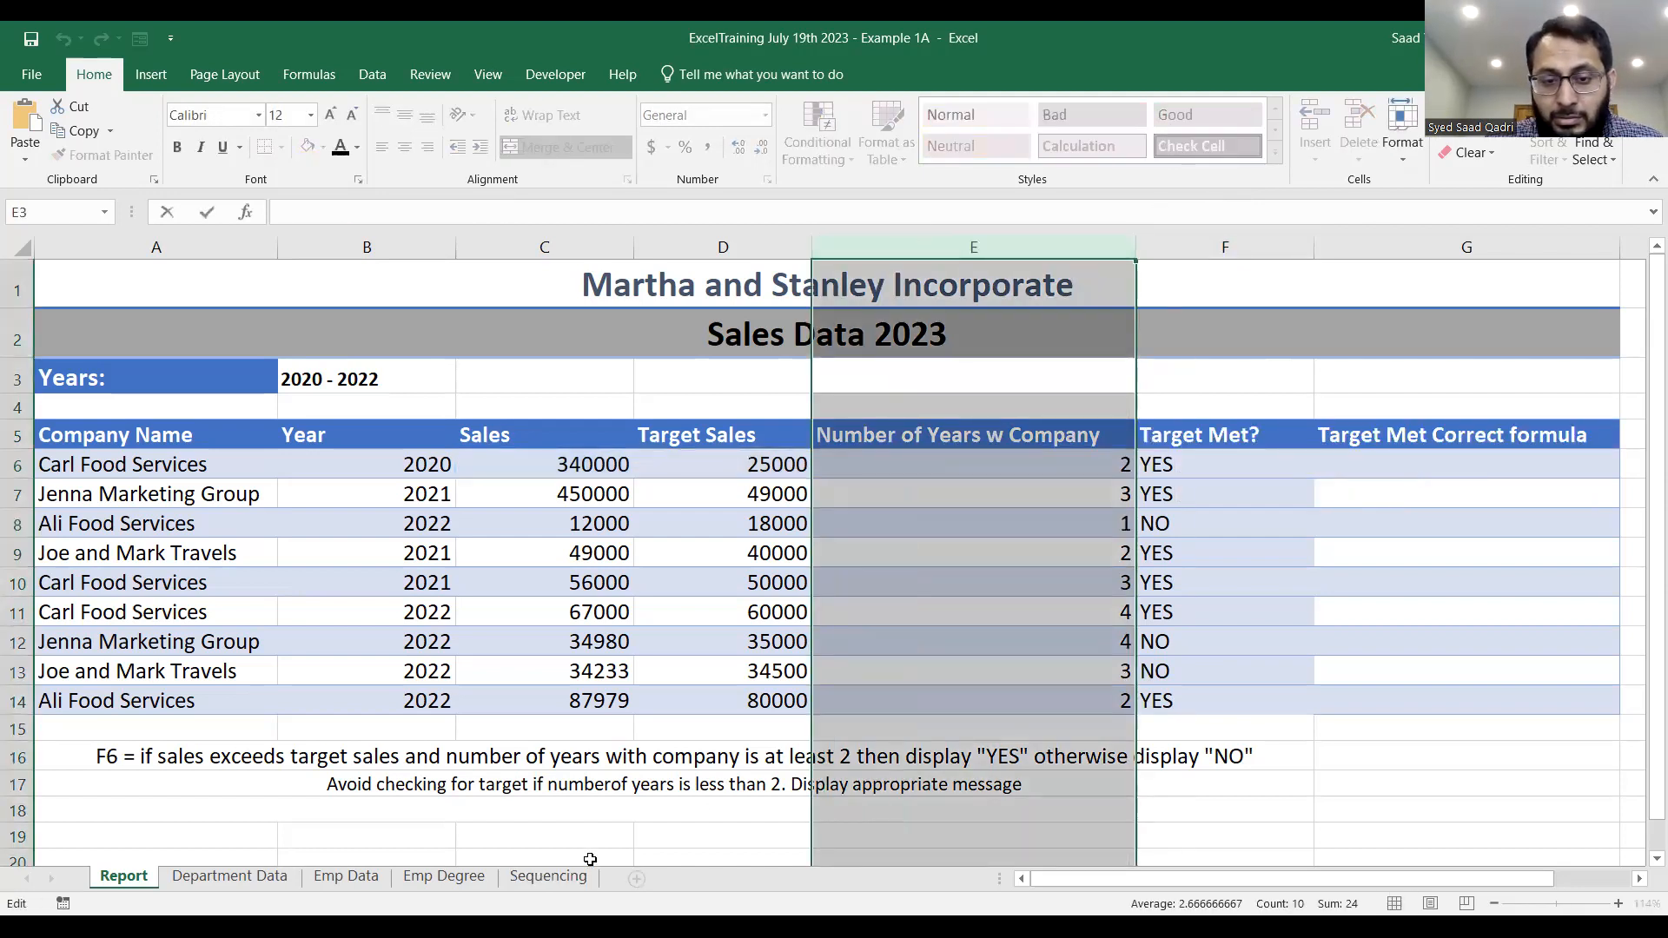
click(575, 858)
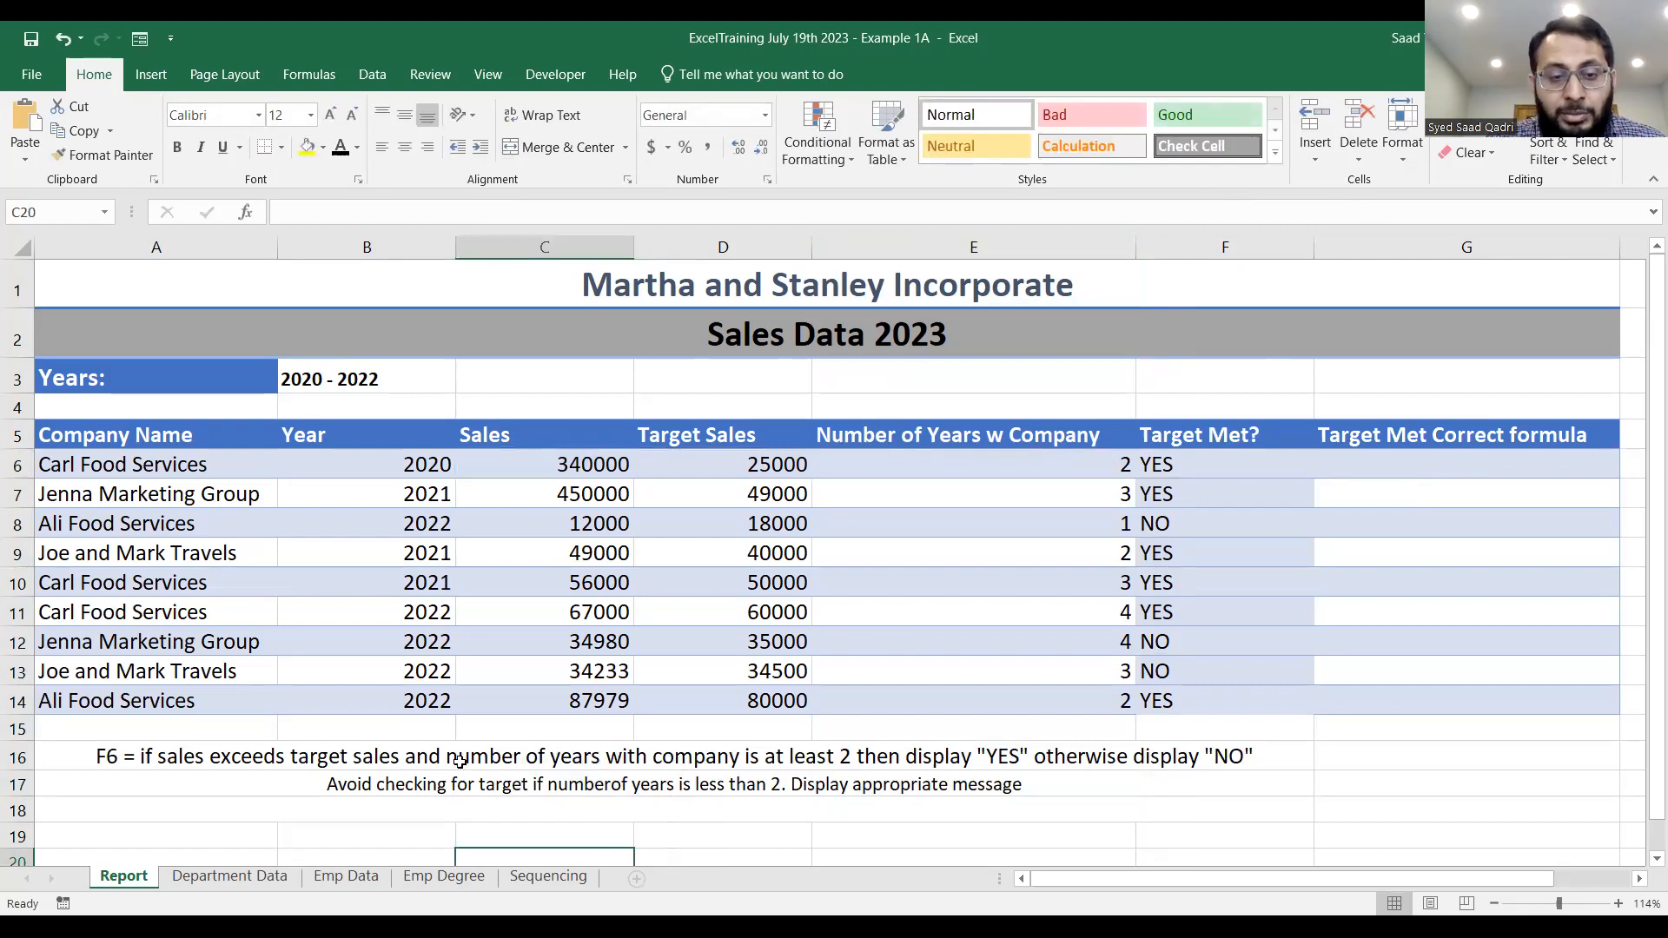
Correct "numberof" to "number of" in the row 17 note about avoiding the target check.
click(380, 779)
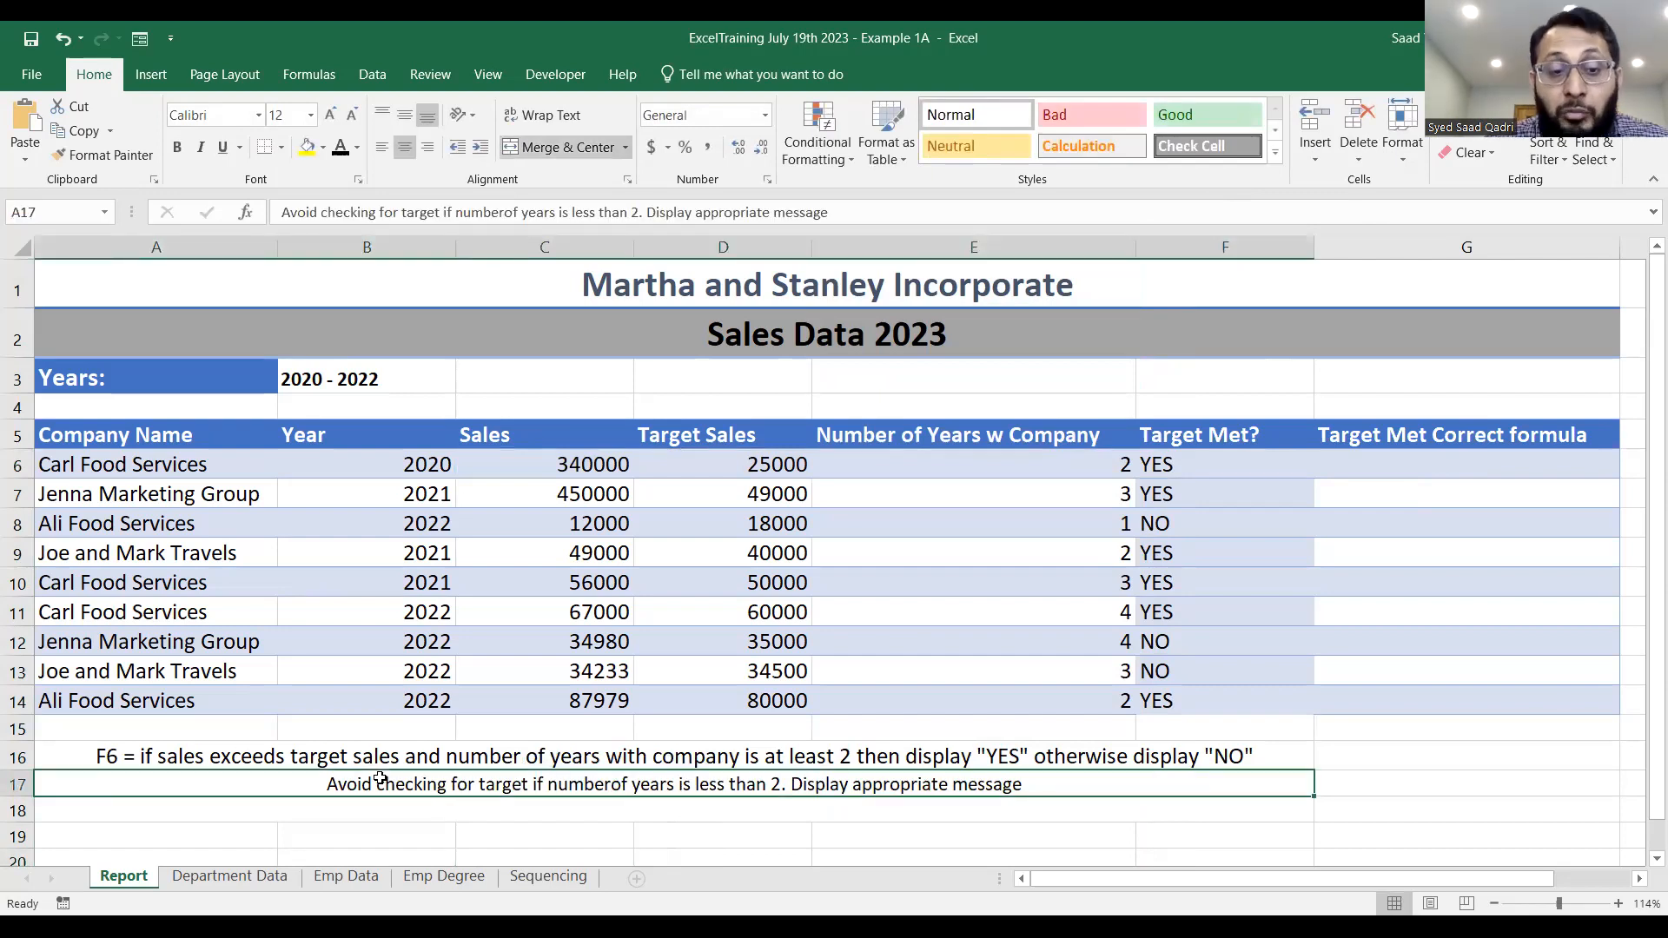
double_click(613, 784)
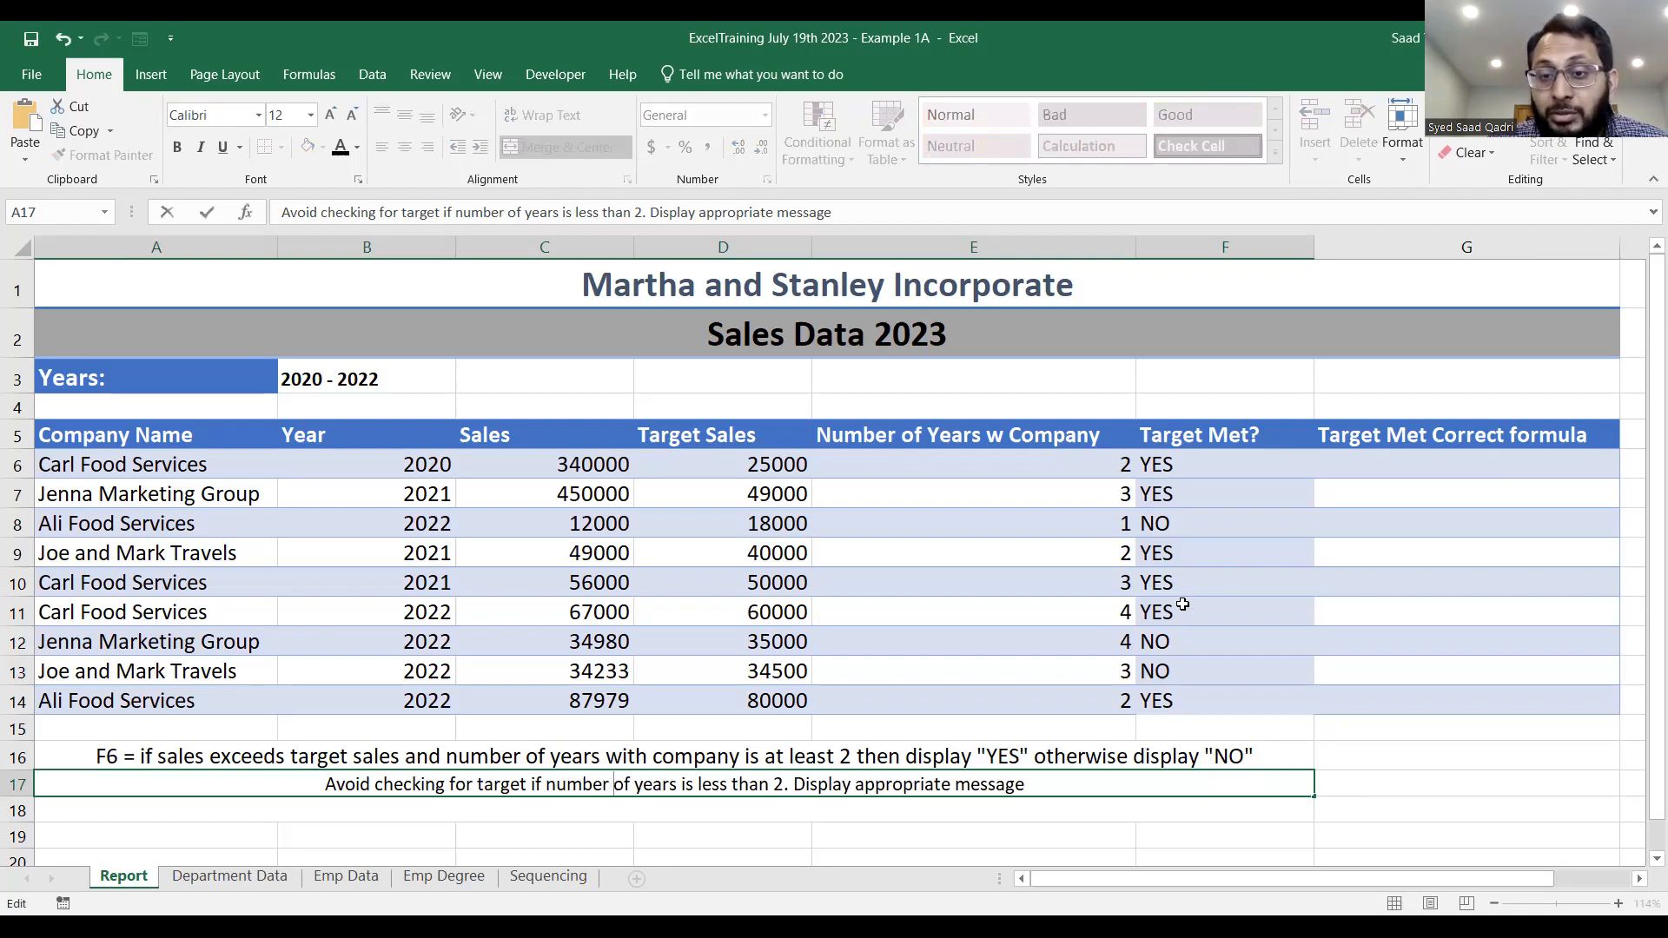
click(1111, 530)
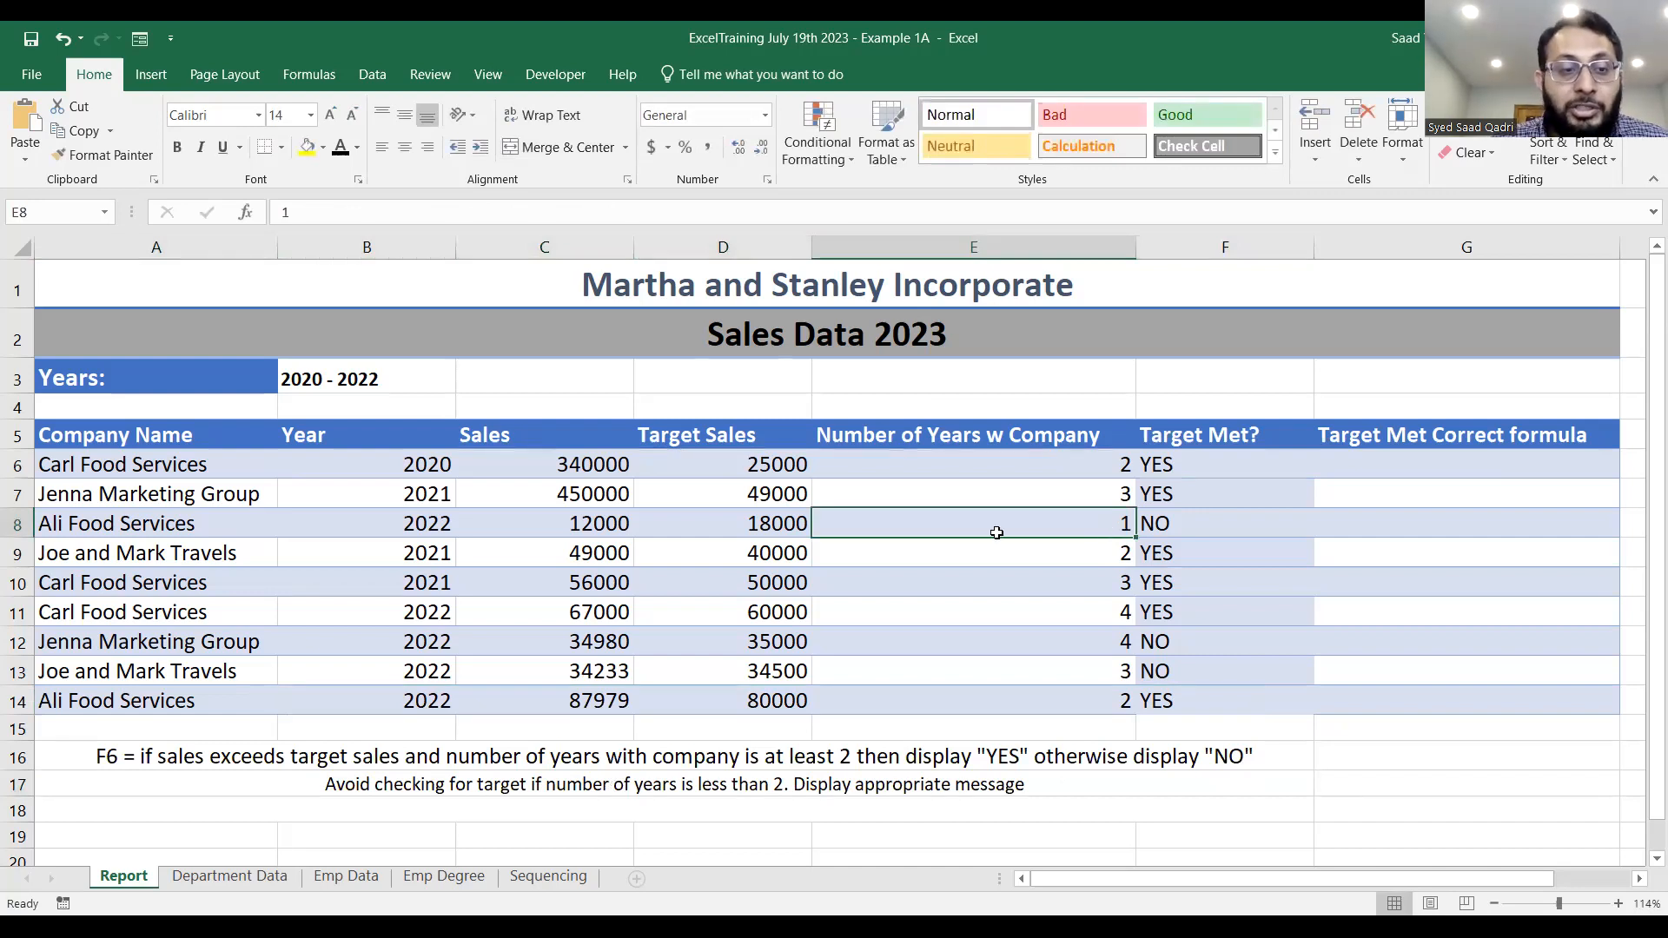
Examine the Ali Food Services record in row 8 against the IF/AND logic of the F6 formula.
drag(54, 520, 1312, 521)
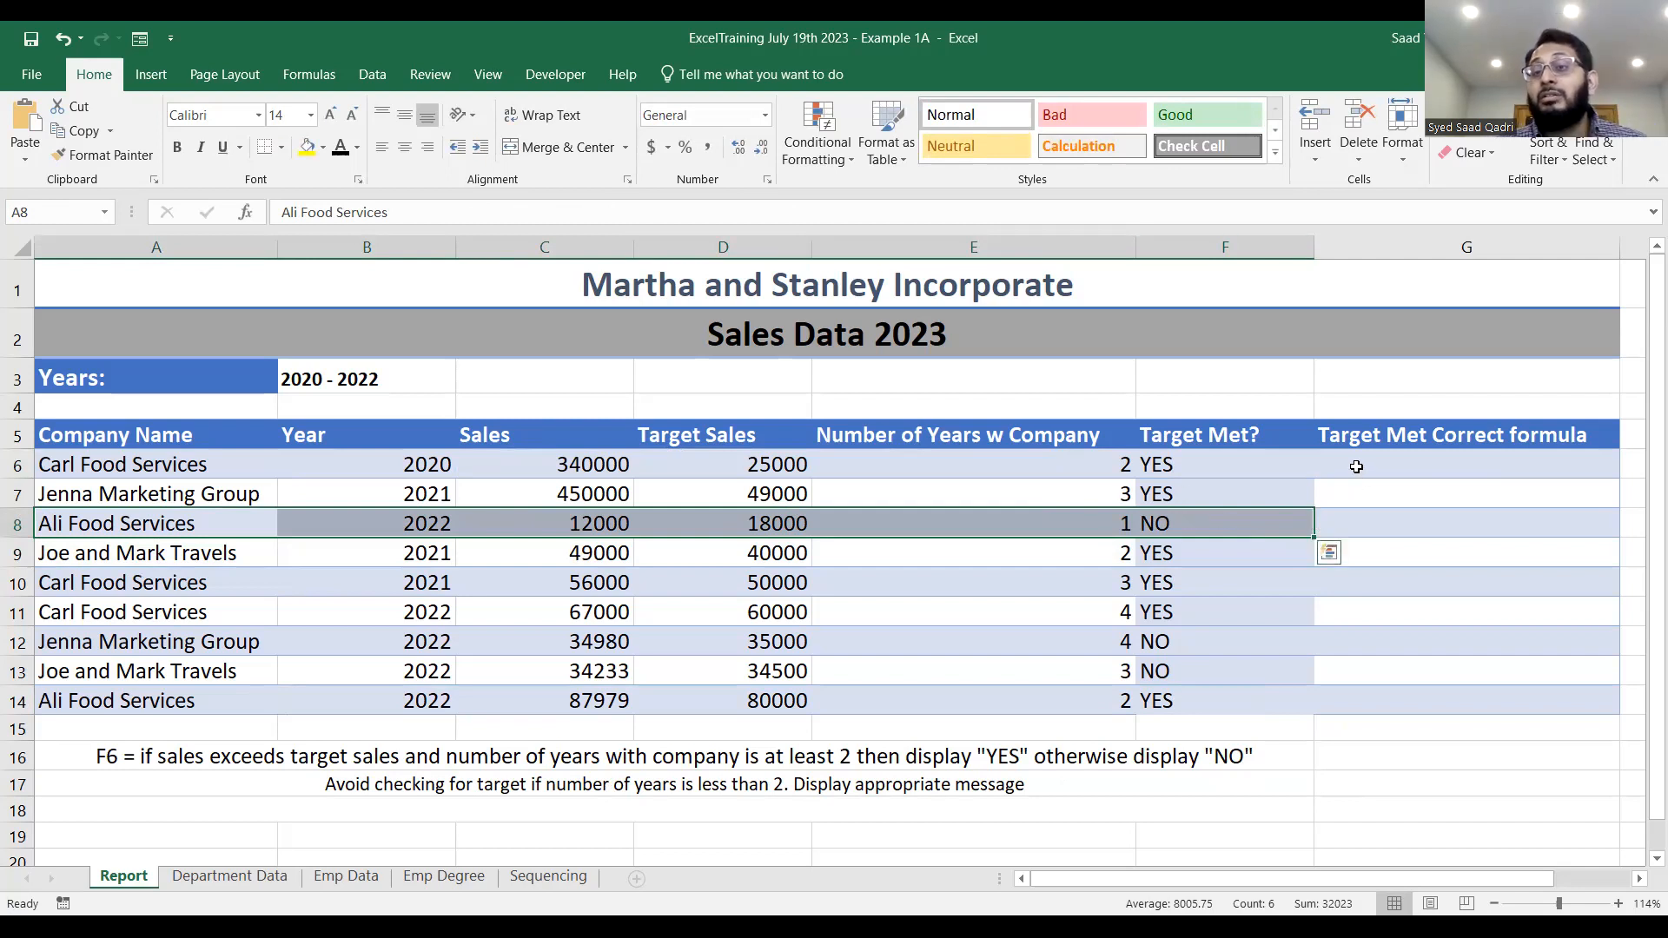
click(1223, 465)
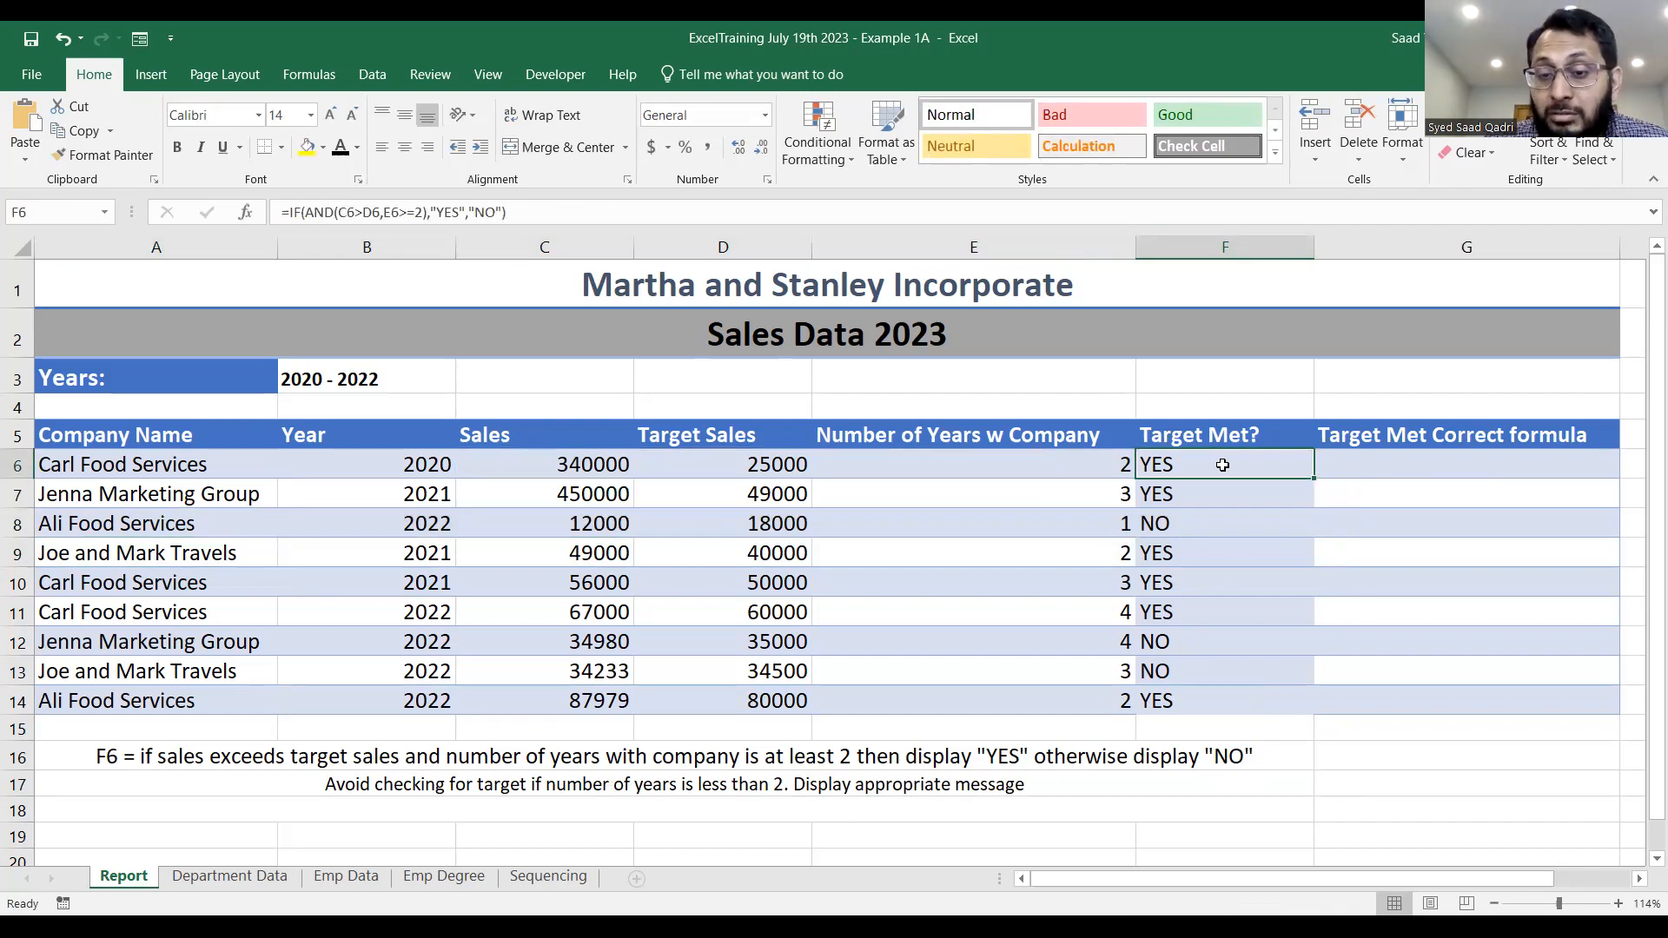
double_click(1222, 465)
click(1223, 465)
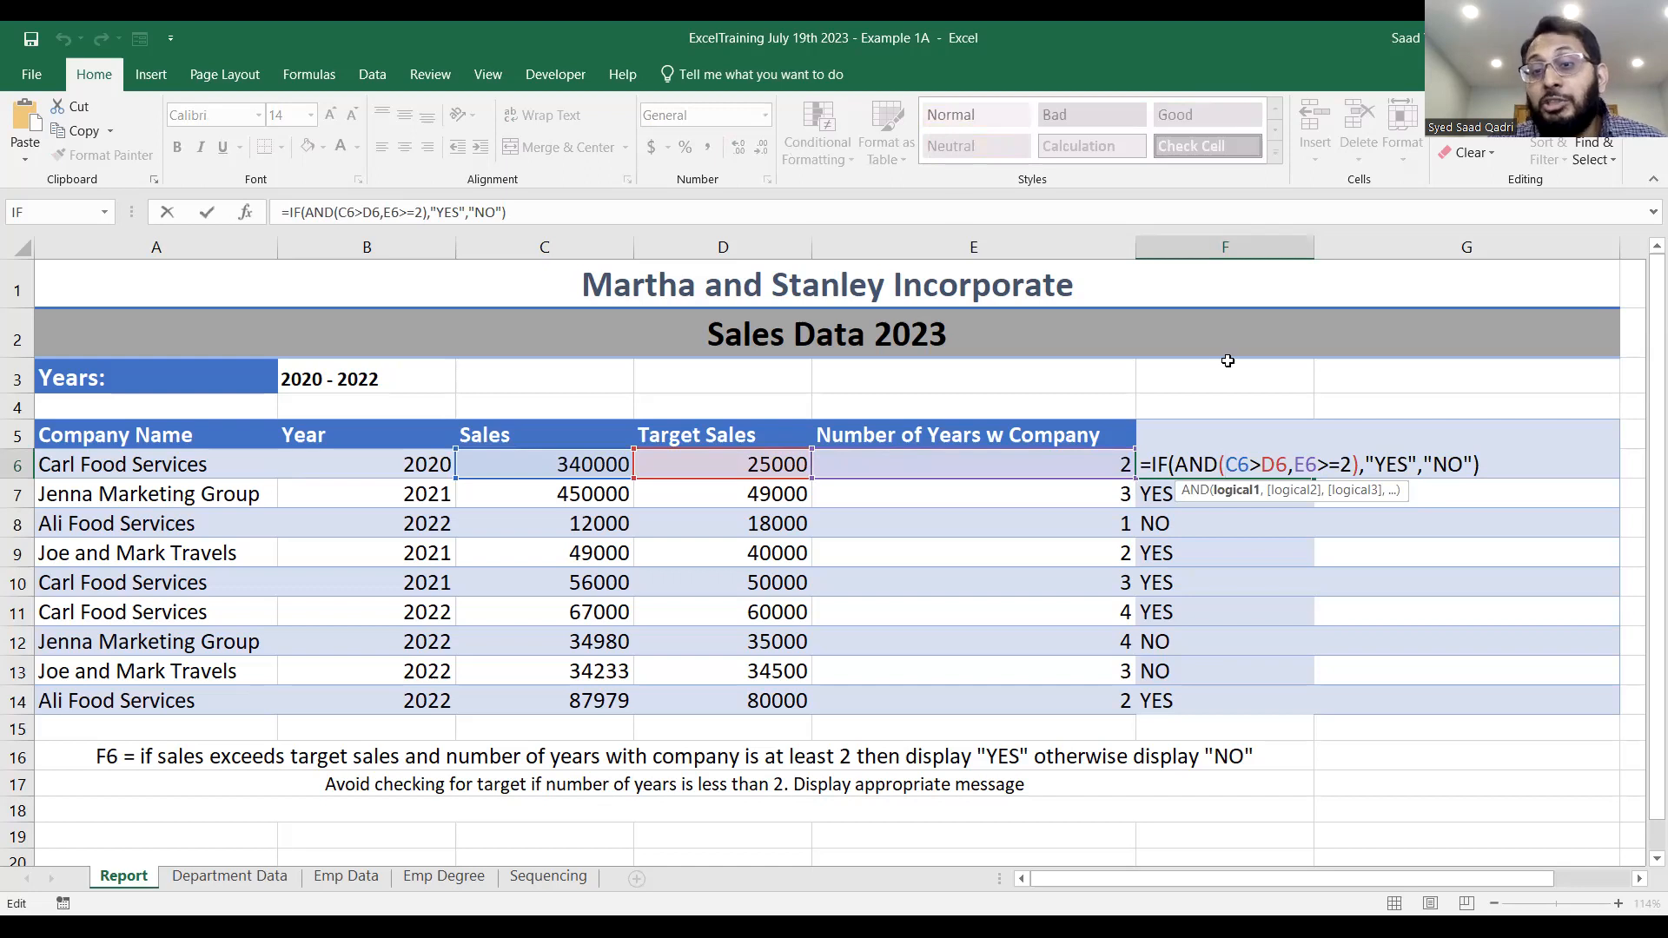
key(Escape)
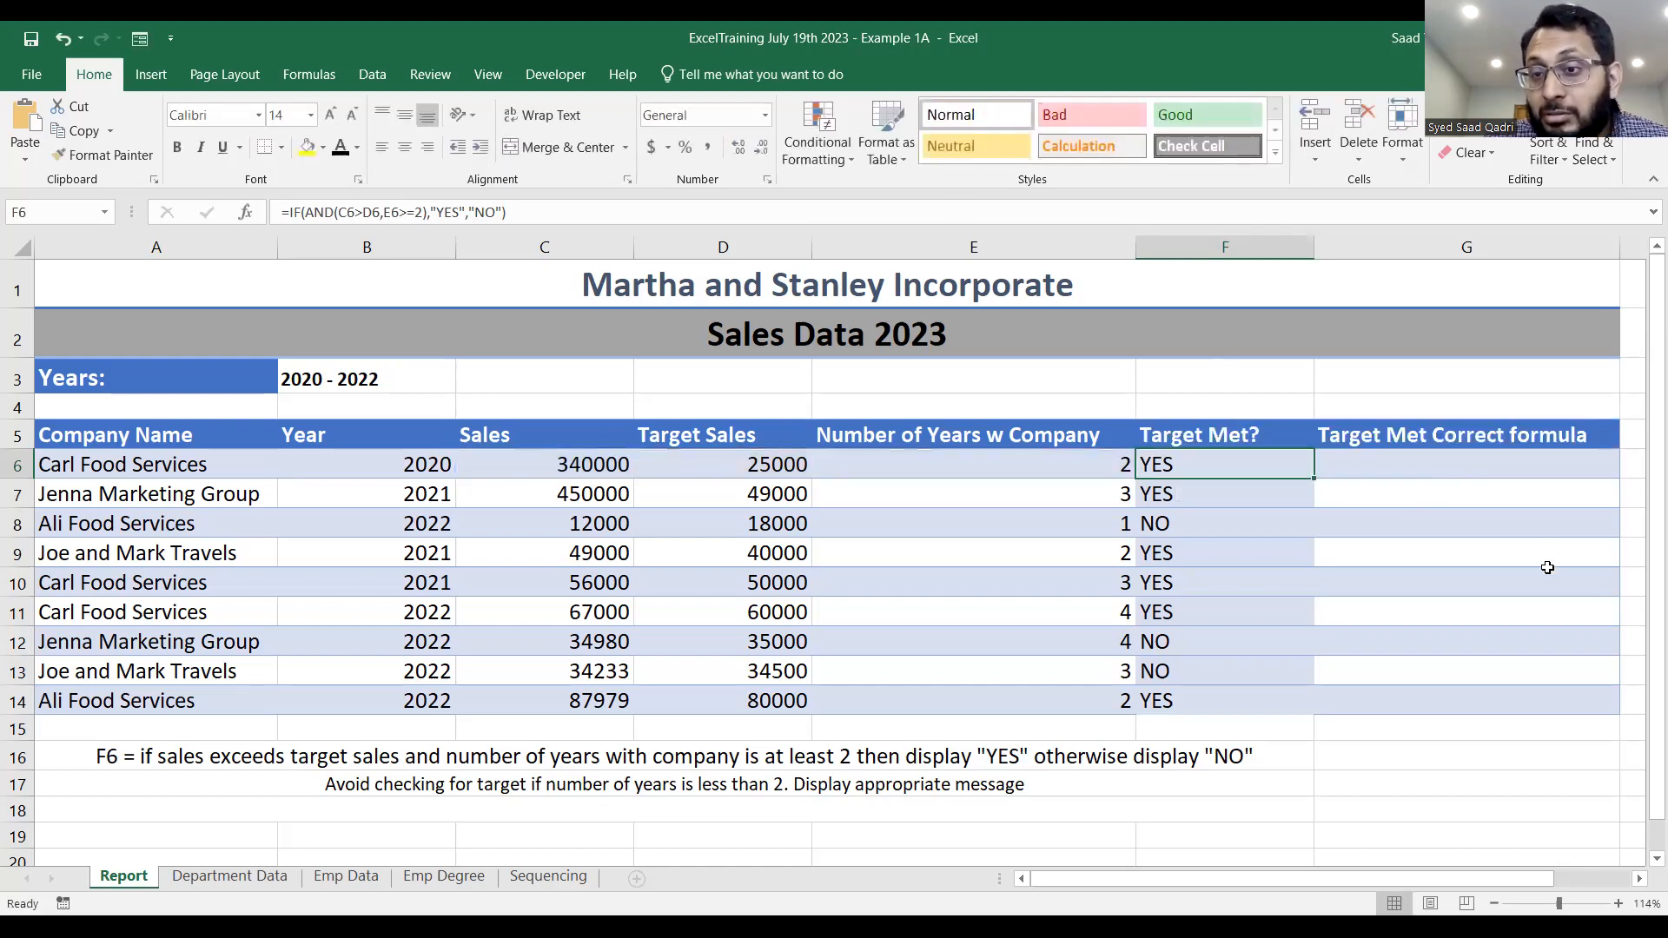
Begin a formula in G6 with an IF function whose logical test is an empty AND().
click(1497, 460)
double_click(1497, 460)
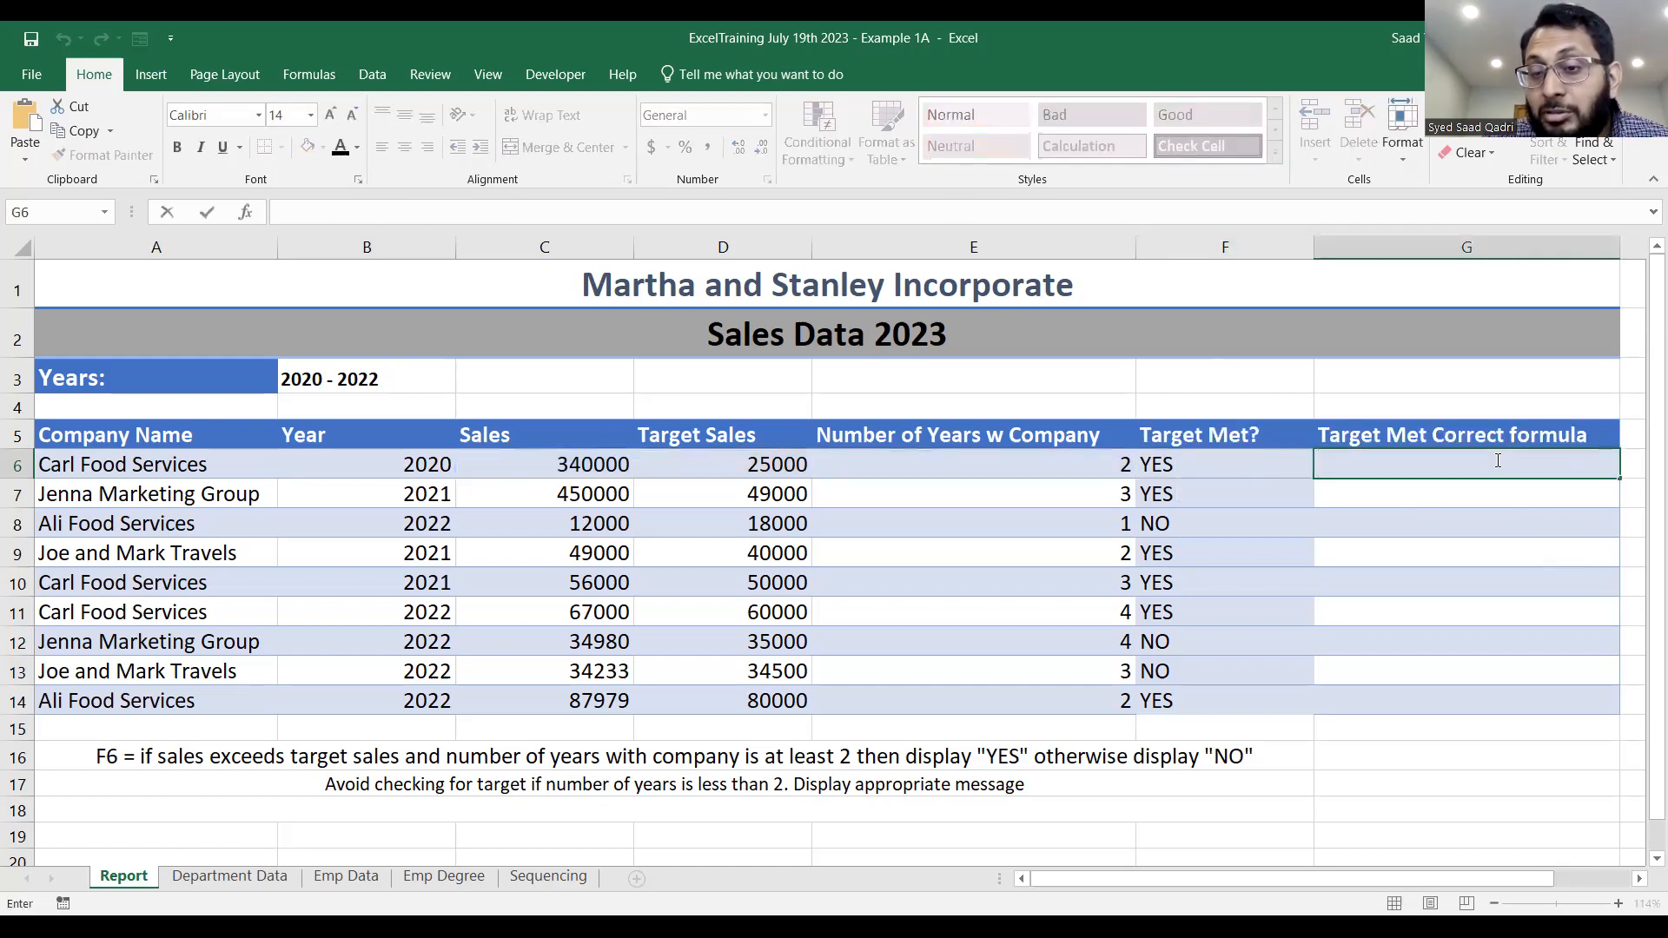
text(=)
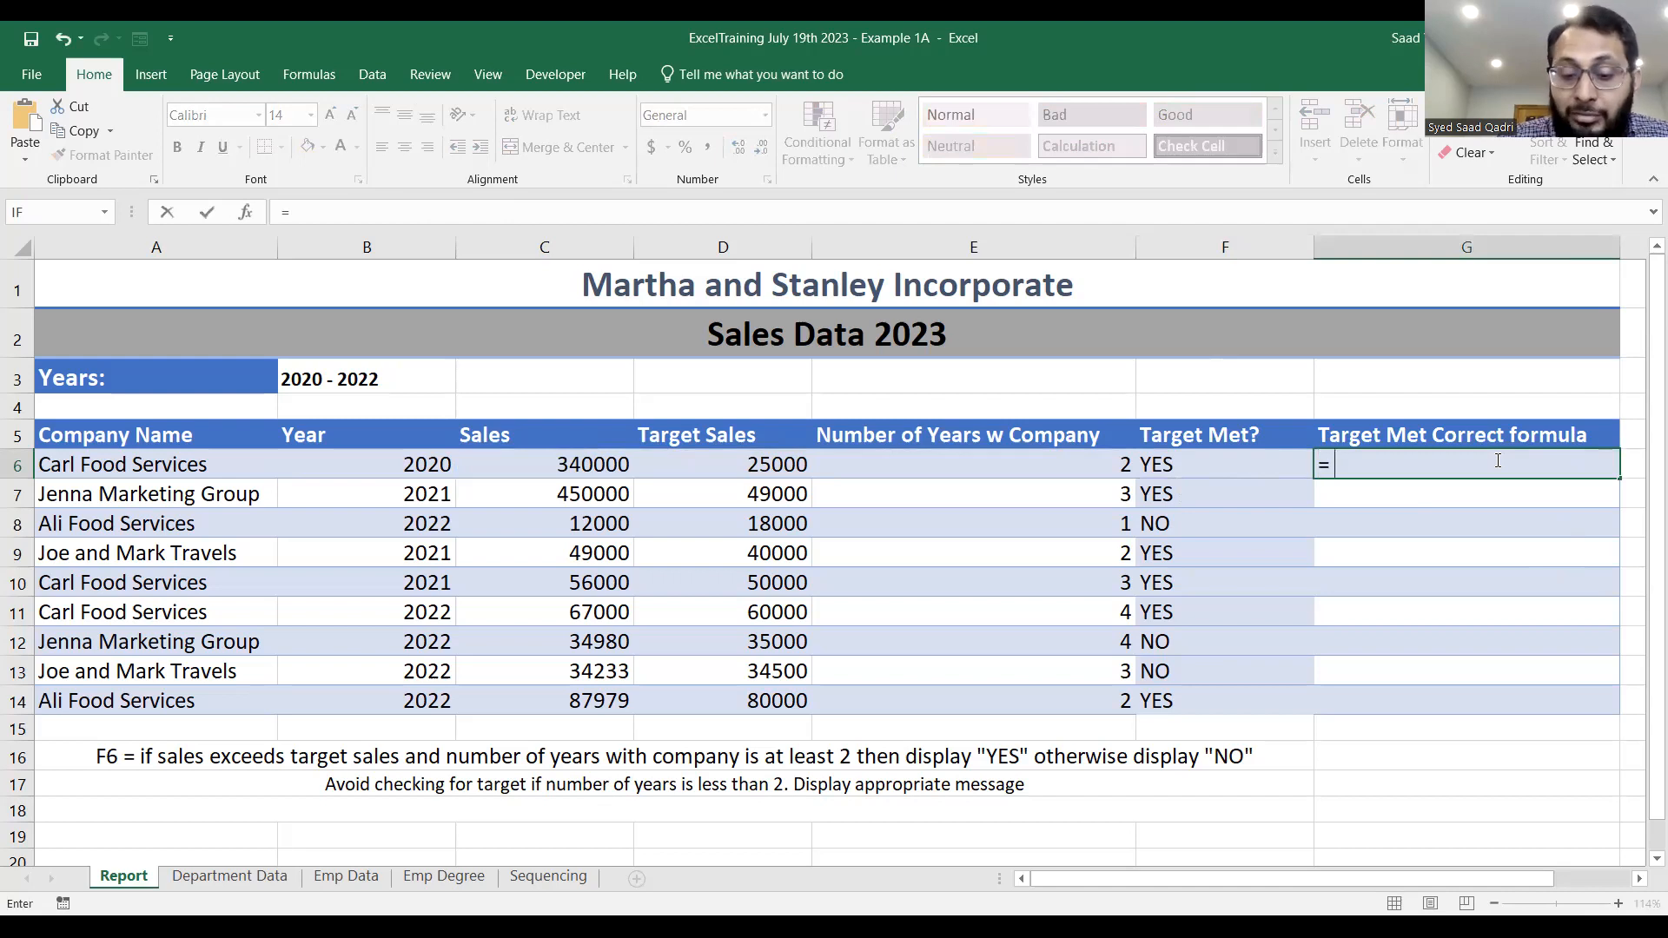
text(if()
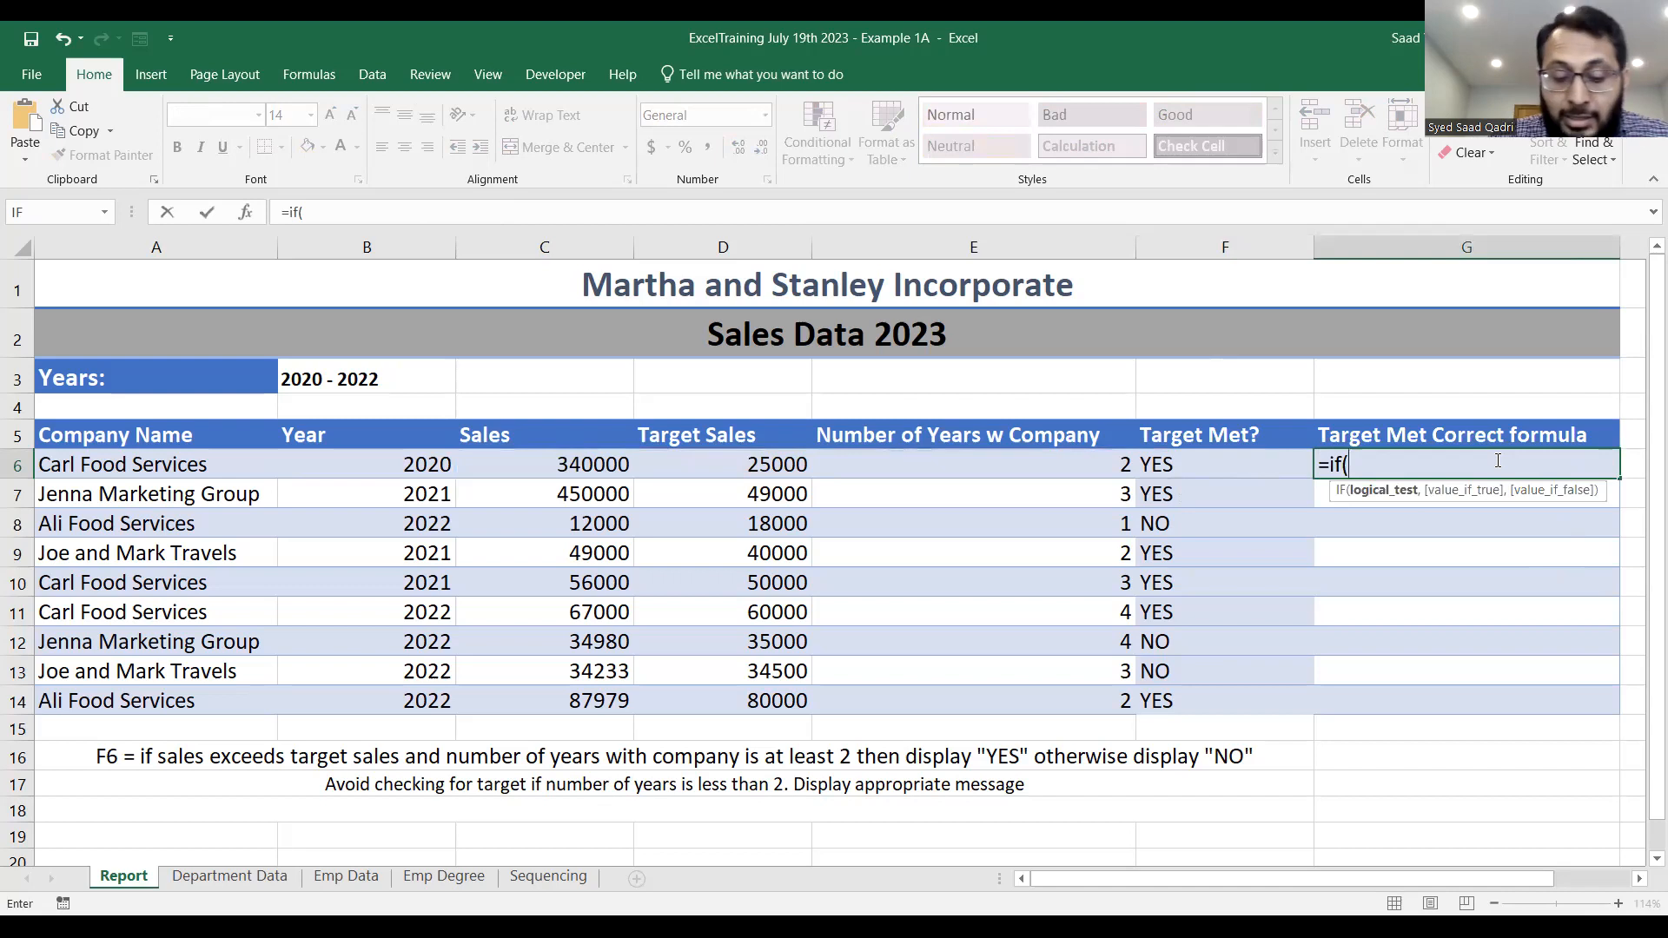
text(and)
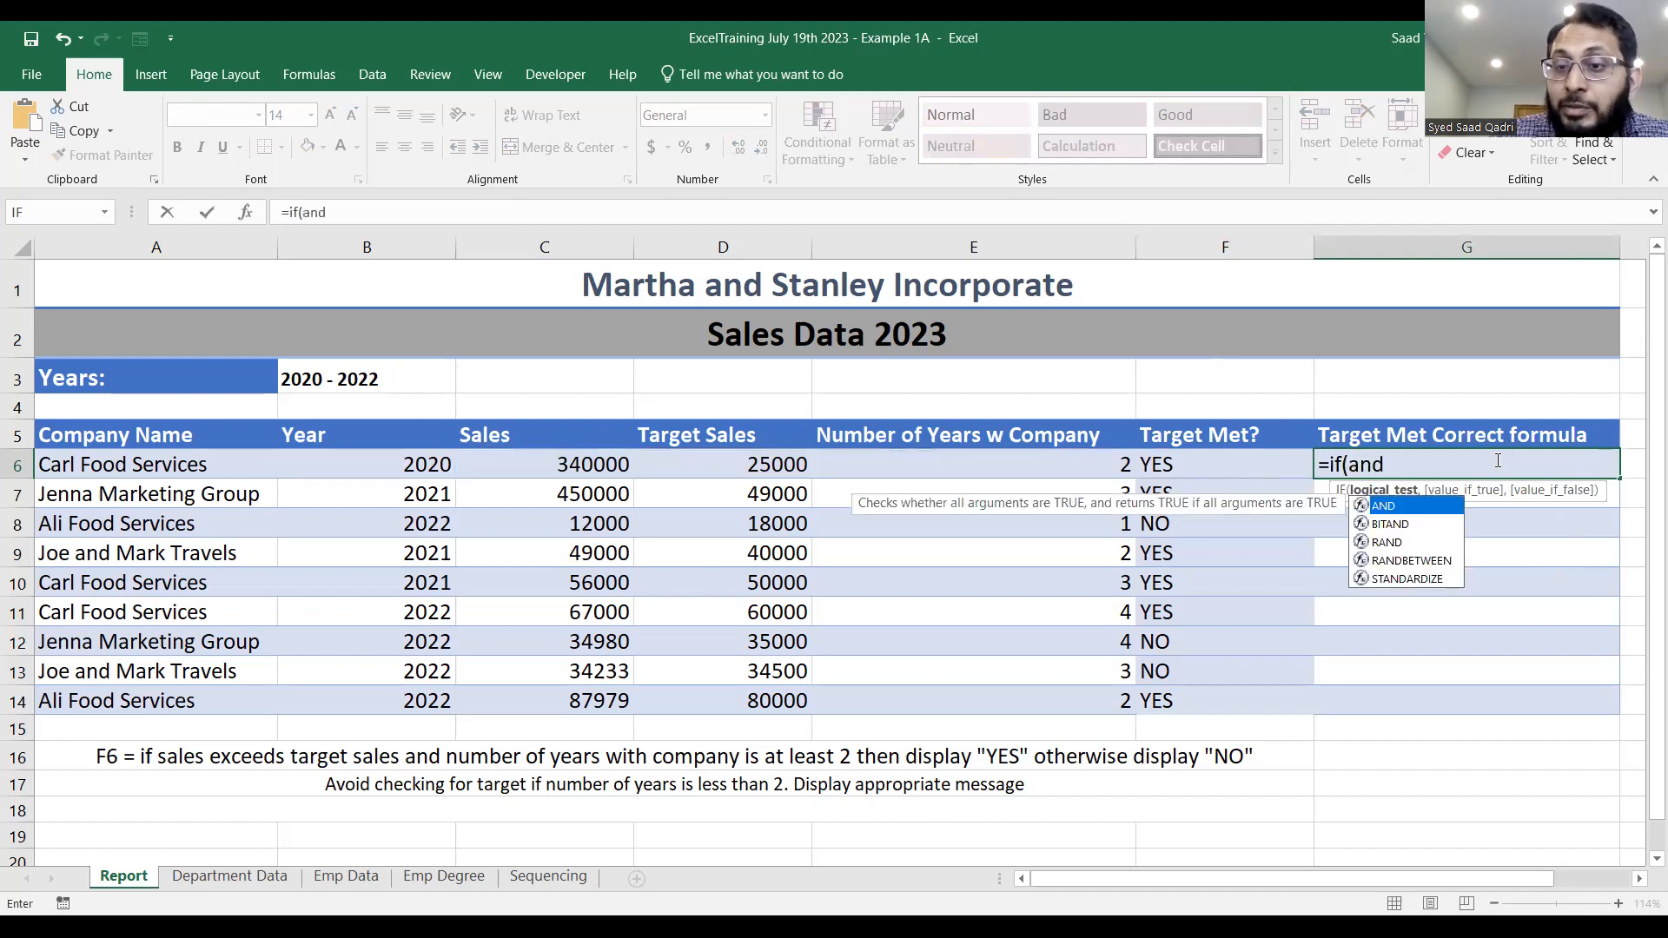
text(())
scroll(1187, 879, right, 1)
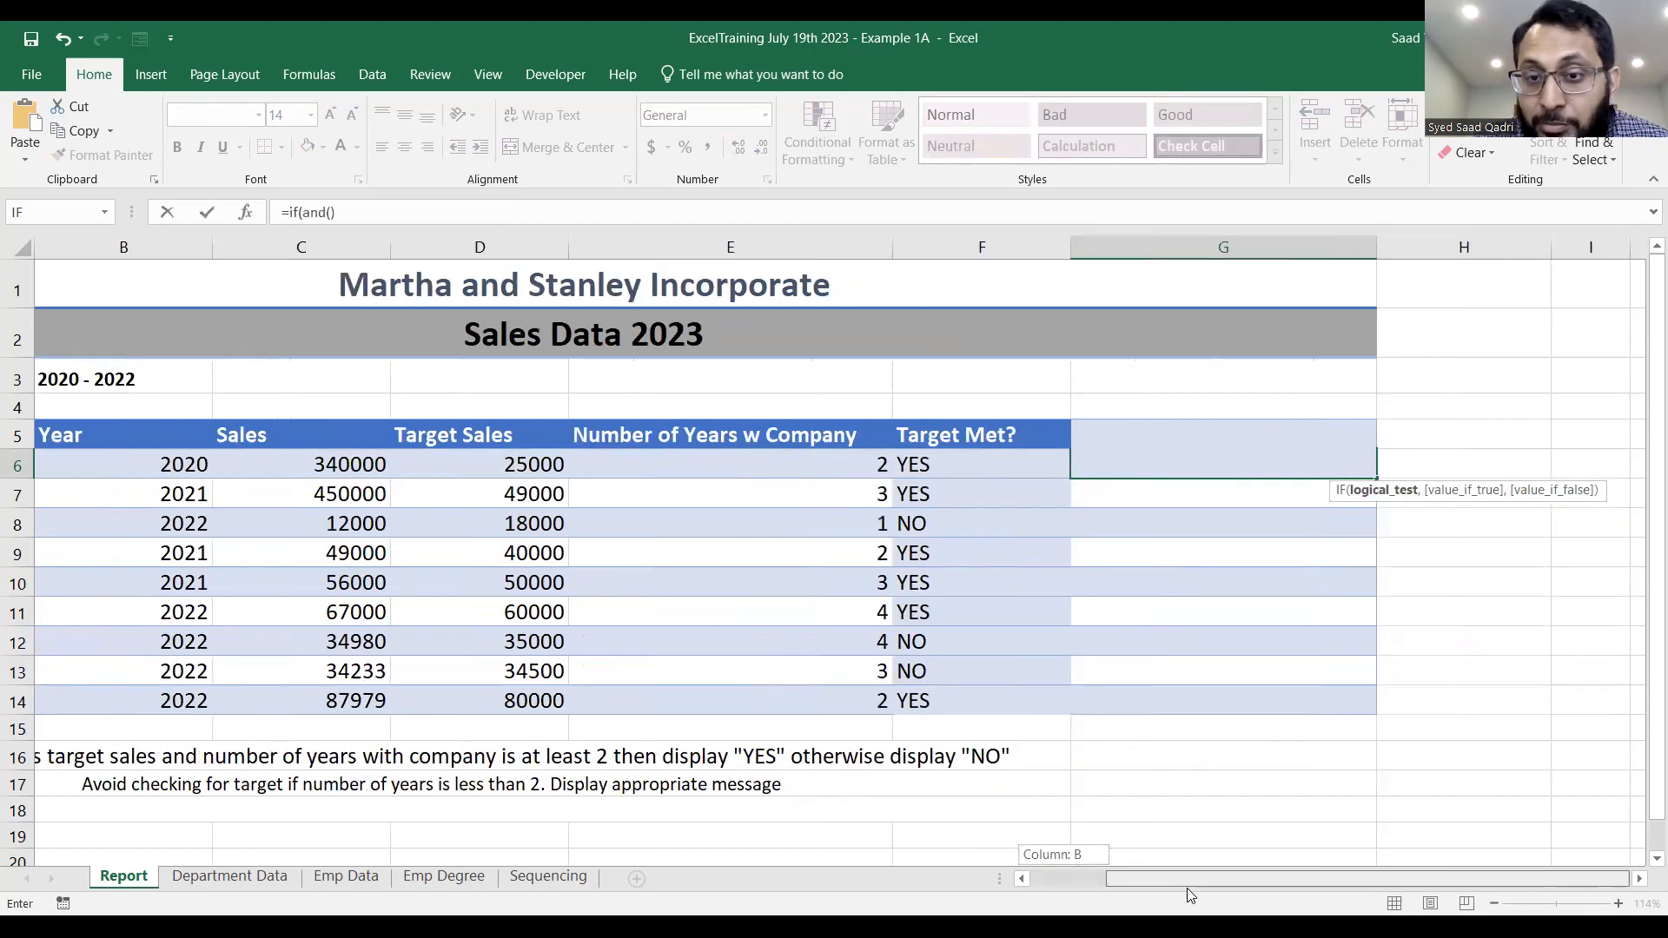
click(1142, 465)
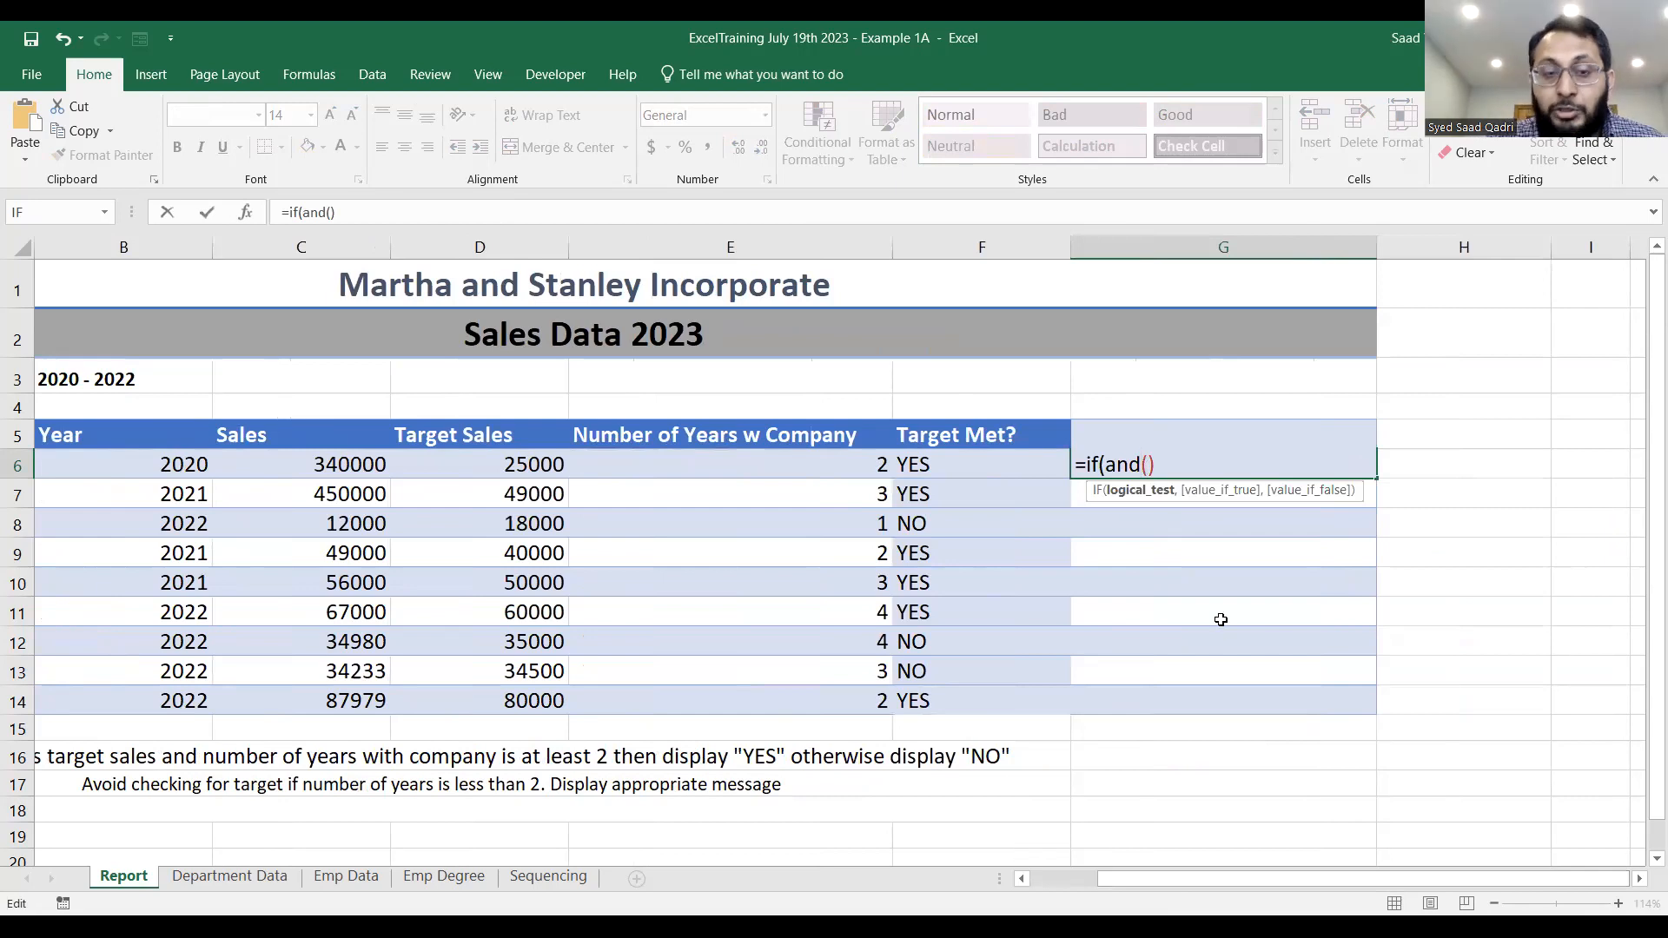
key(Right)
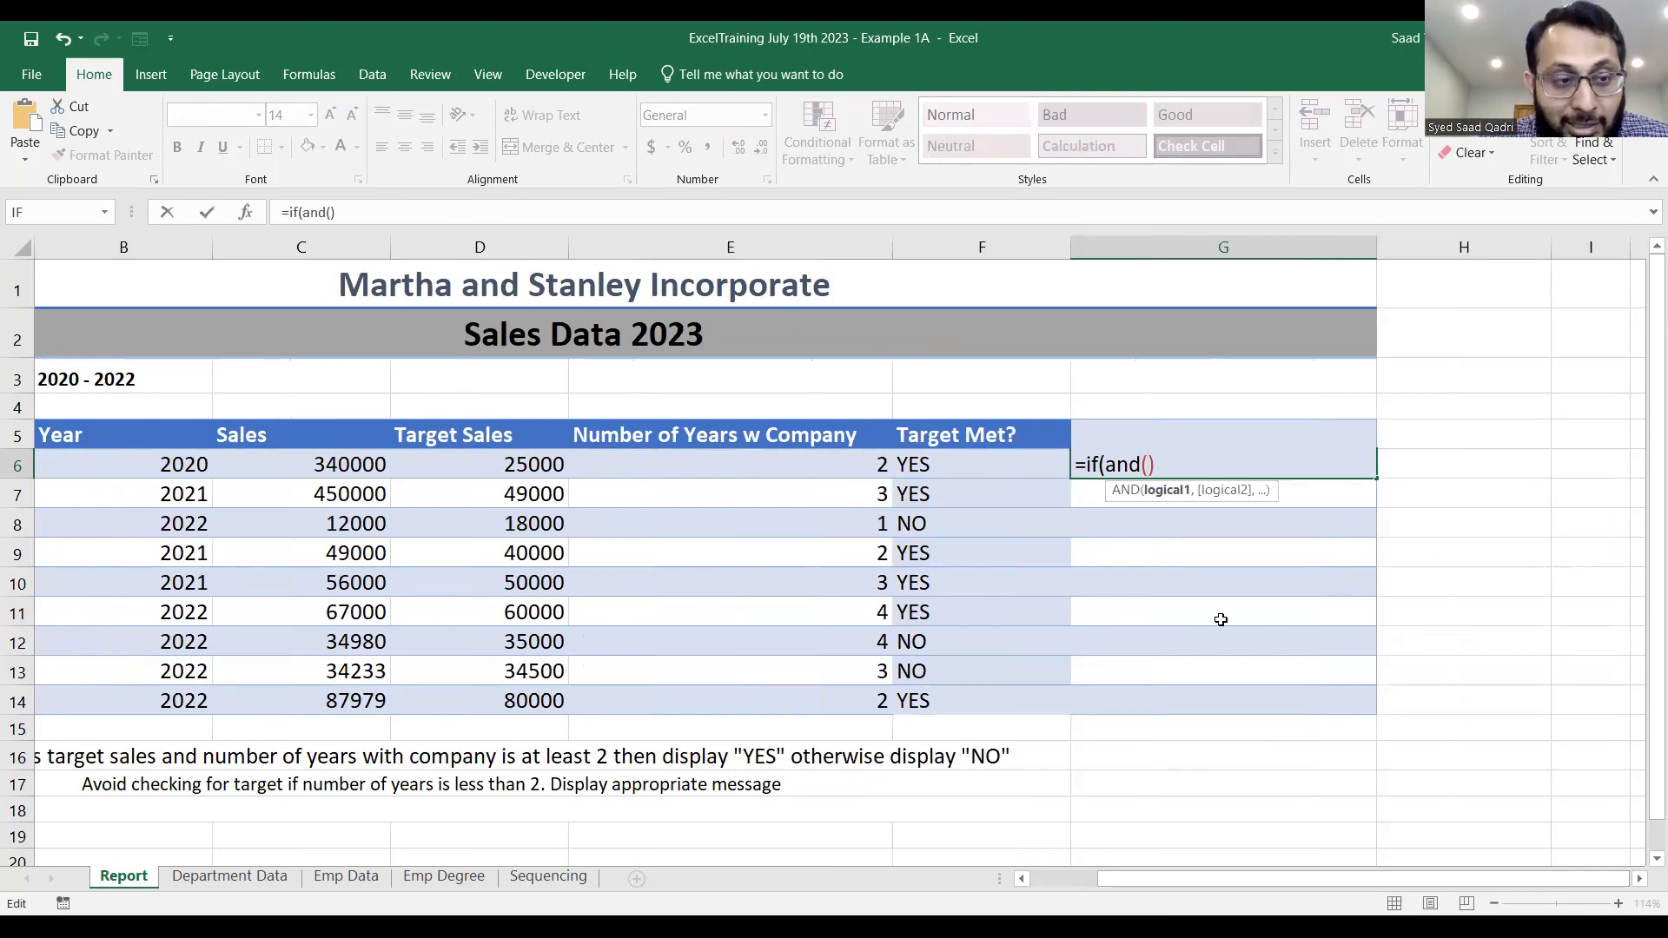
Fill the AND test in G6 with C6>D6 and E6>=2, and return "YES" when both conditions hold.
text(c6>)
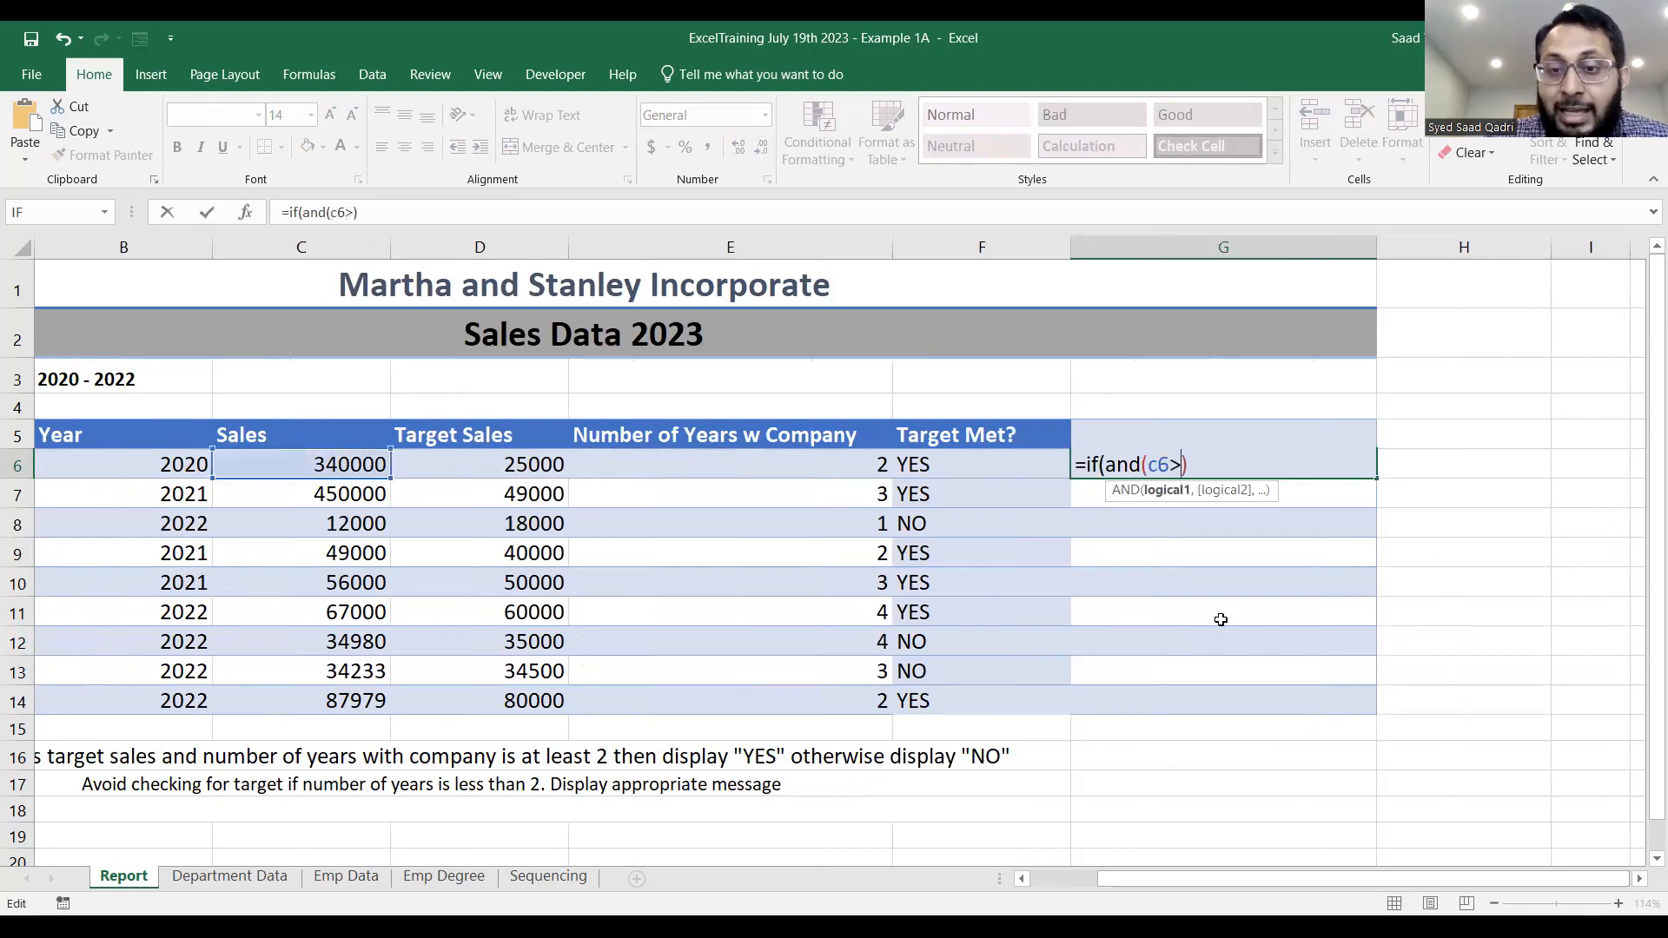
text(d6)
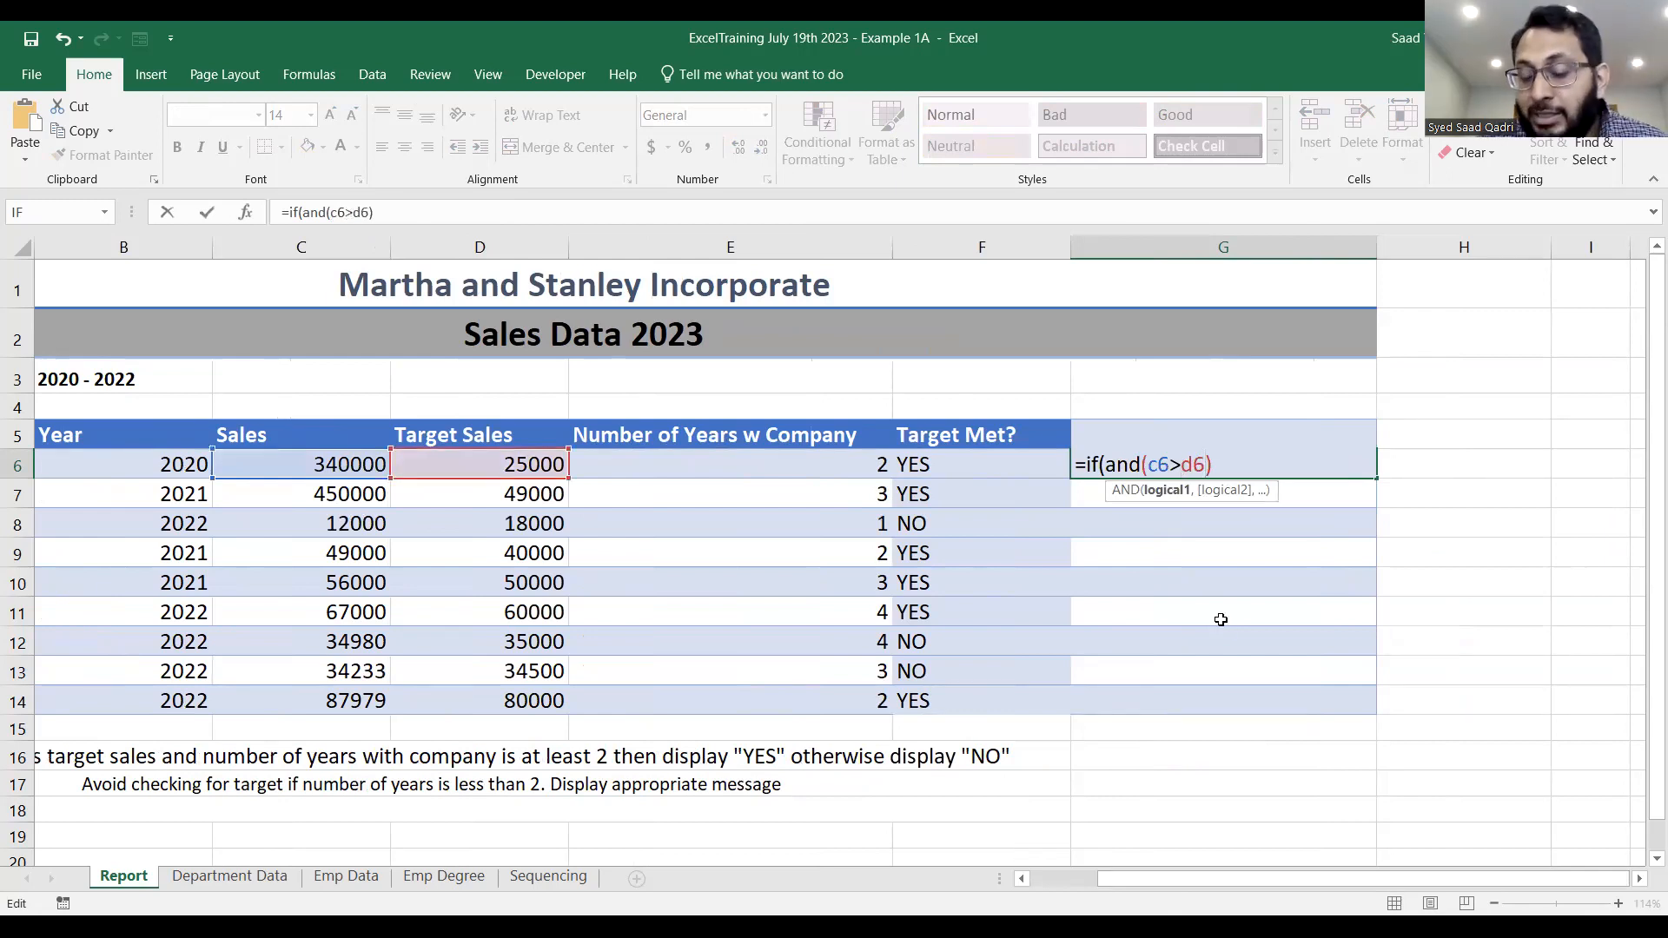
text(,)
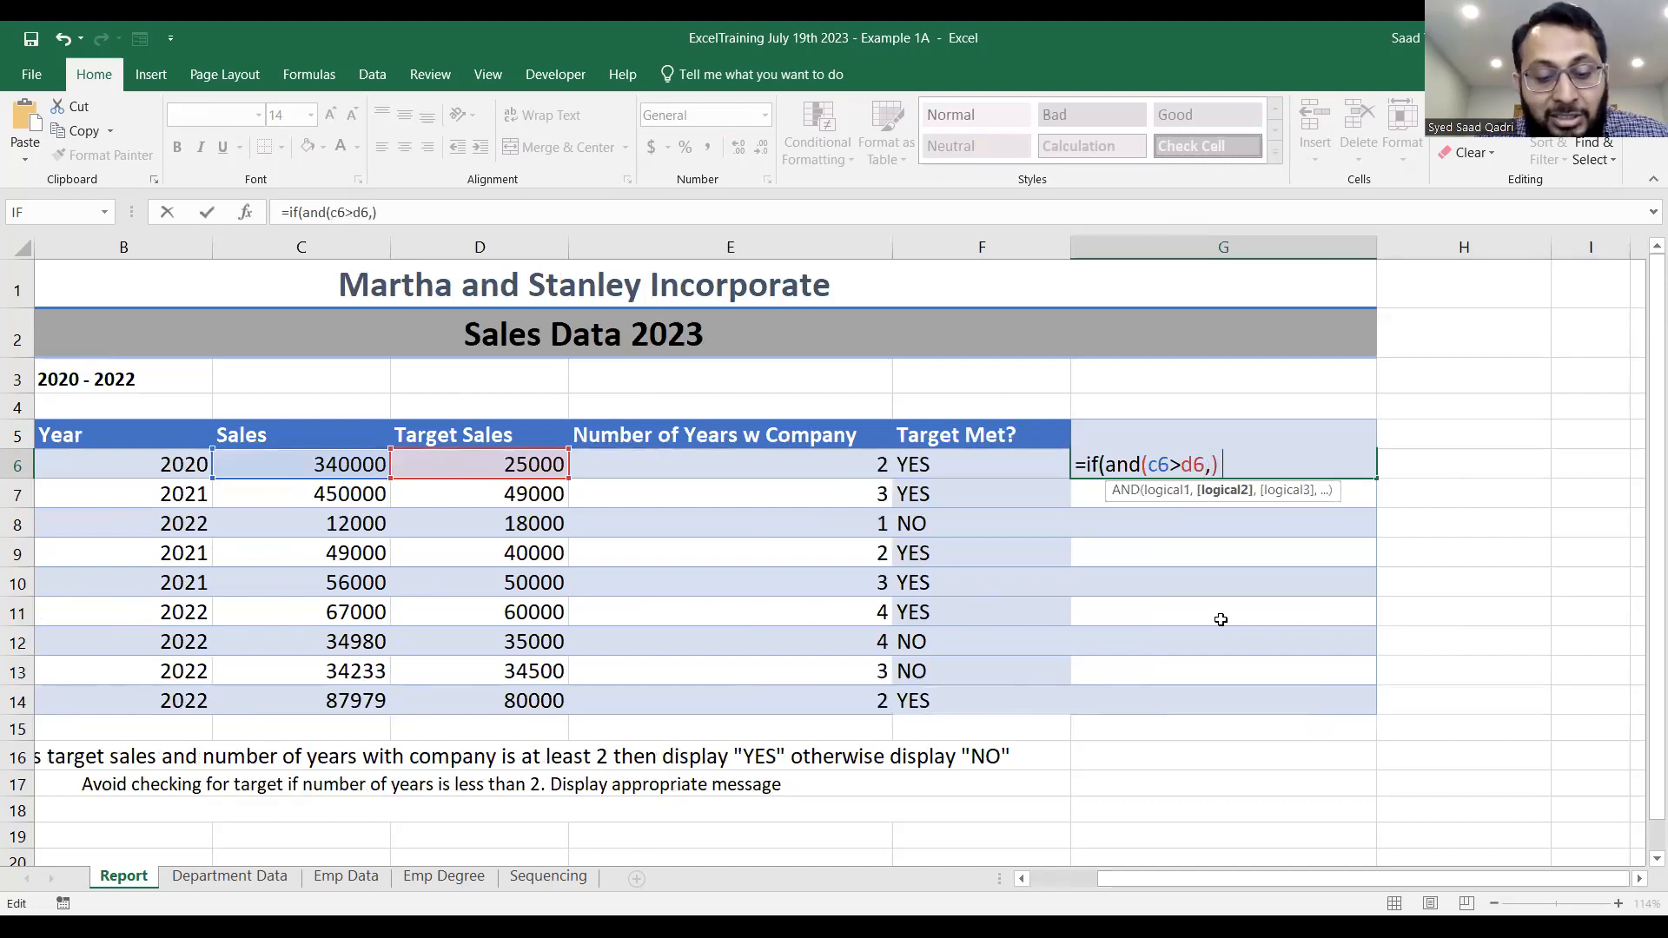
text(e6>=2)
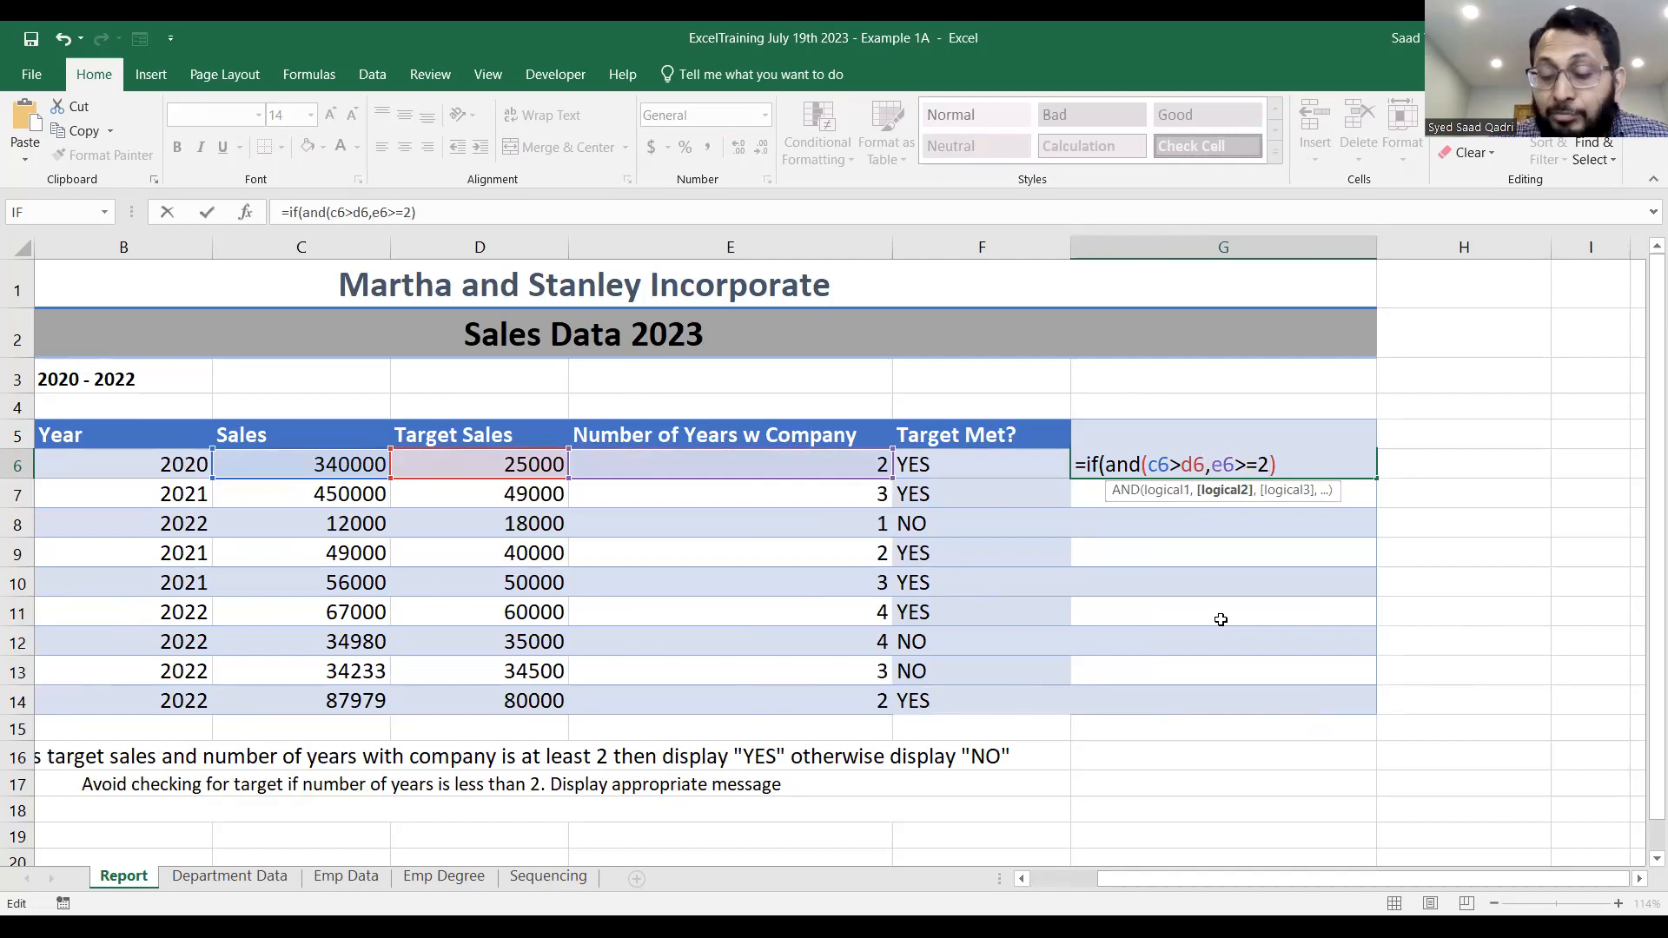
text(),"YES")
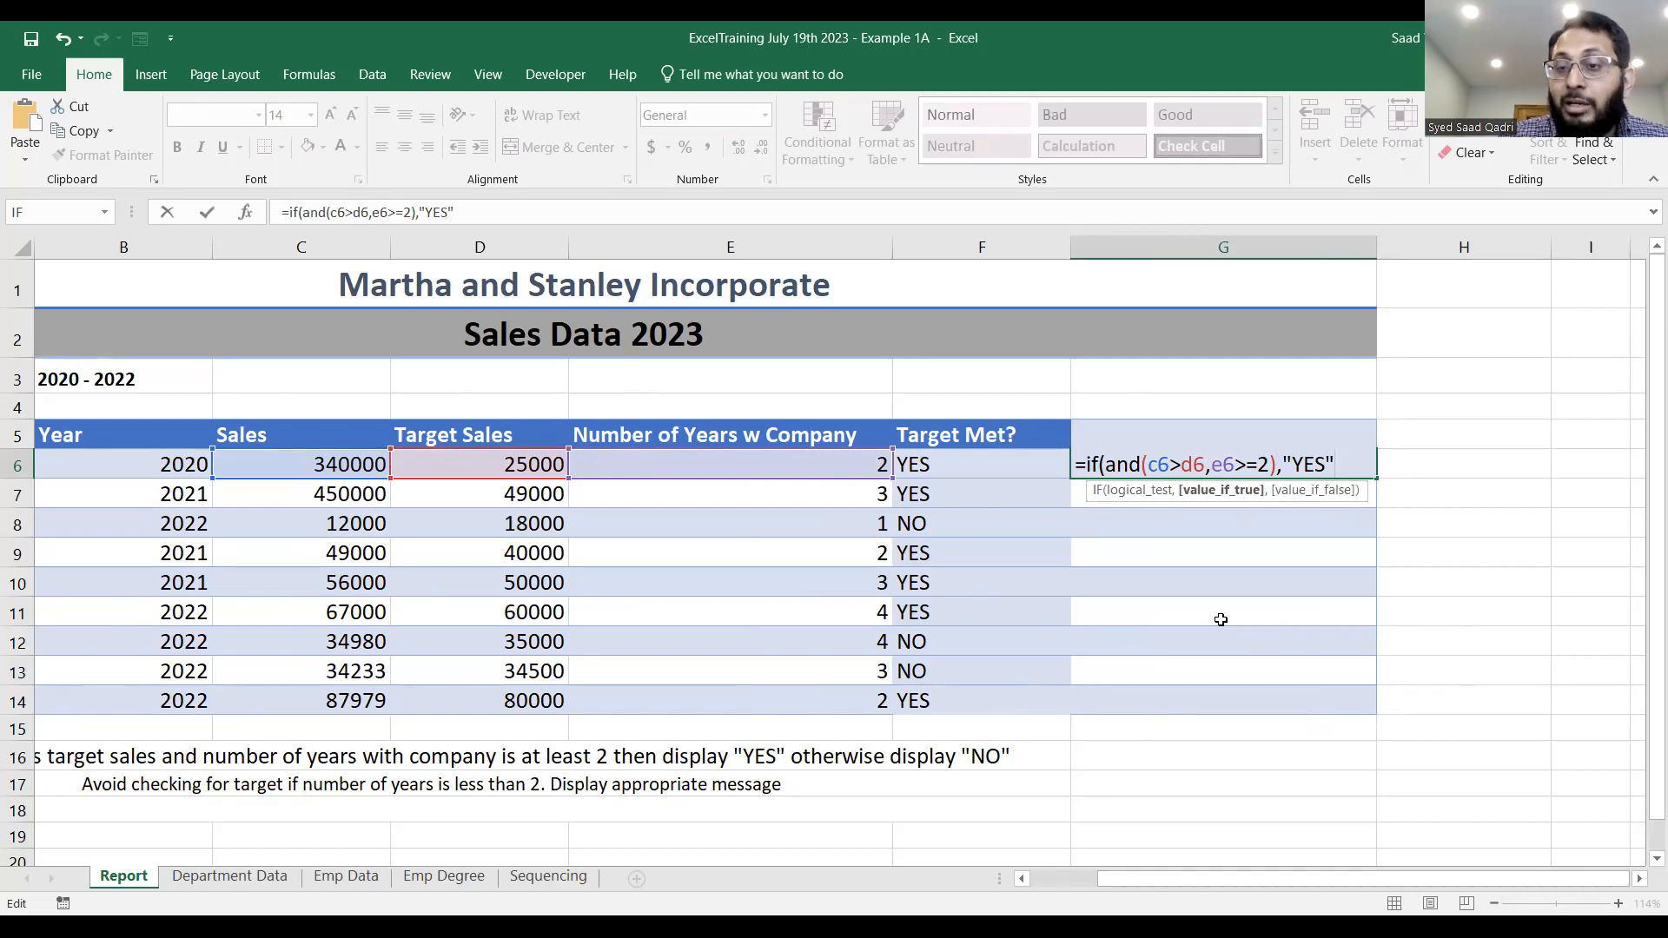
text(,)
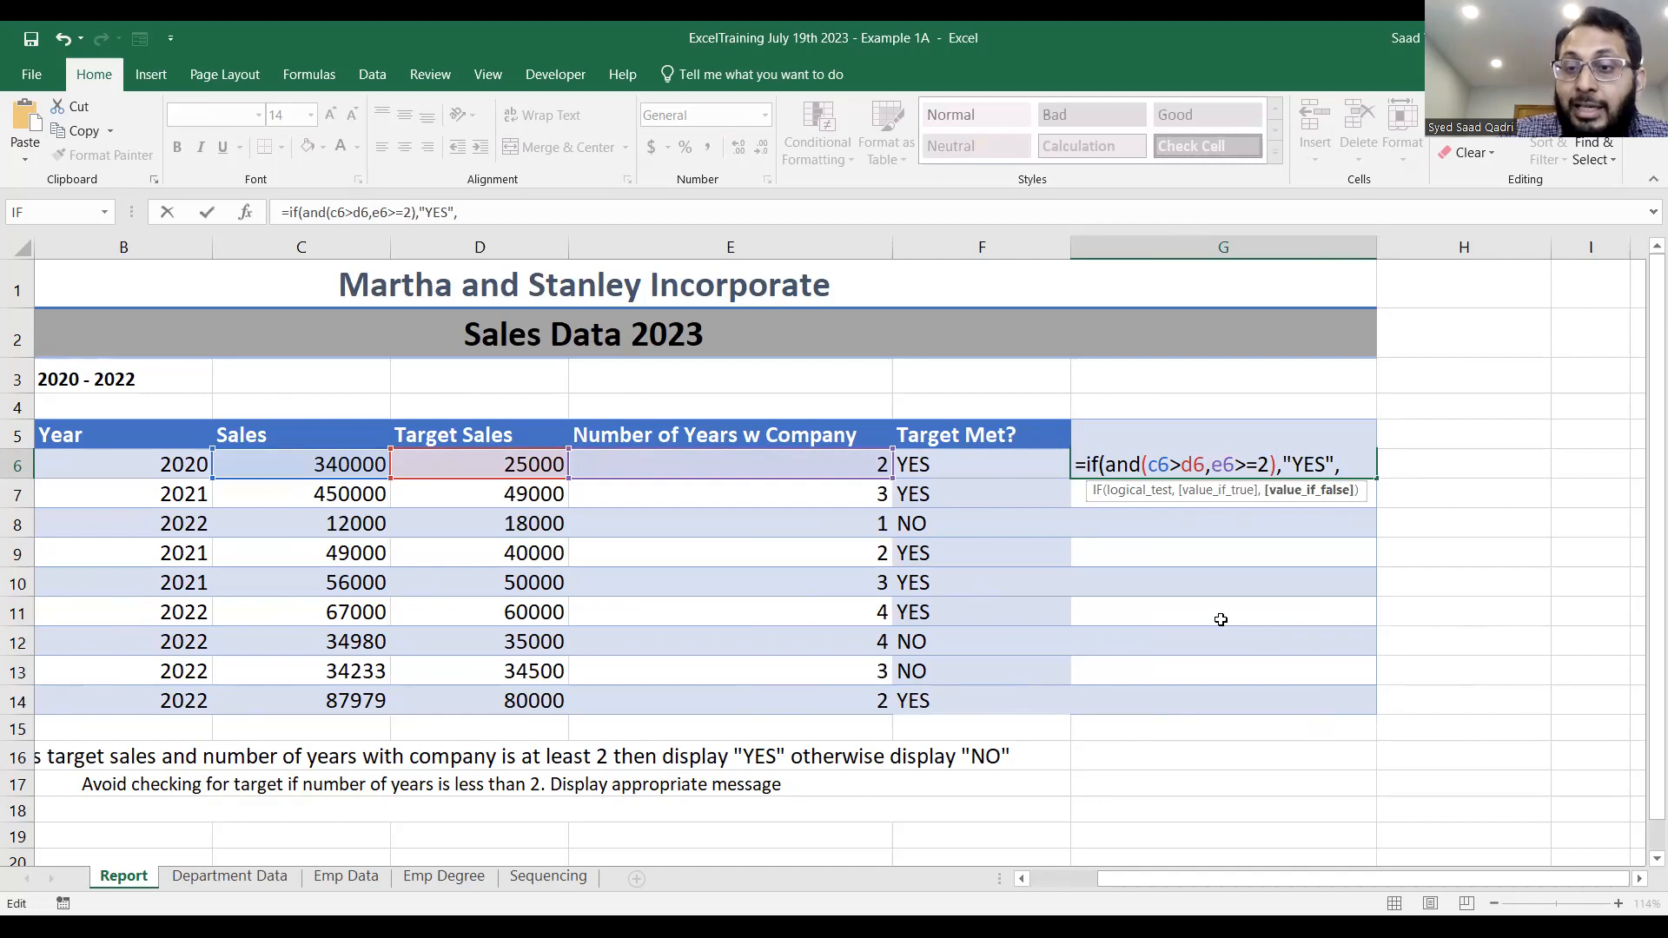
Nest a second IF as the G6 formula's false result, testing E6<2 and returning "Not Applicable".
text(if()
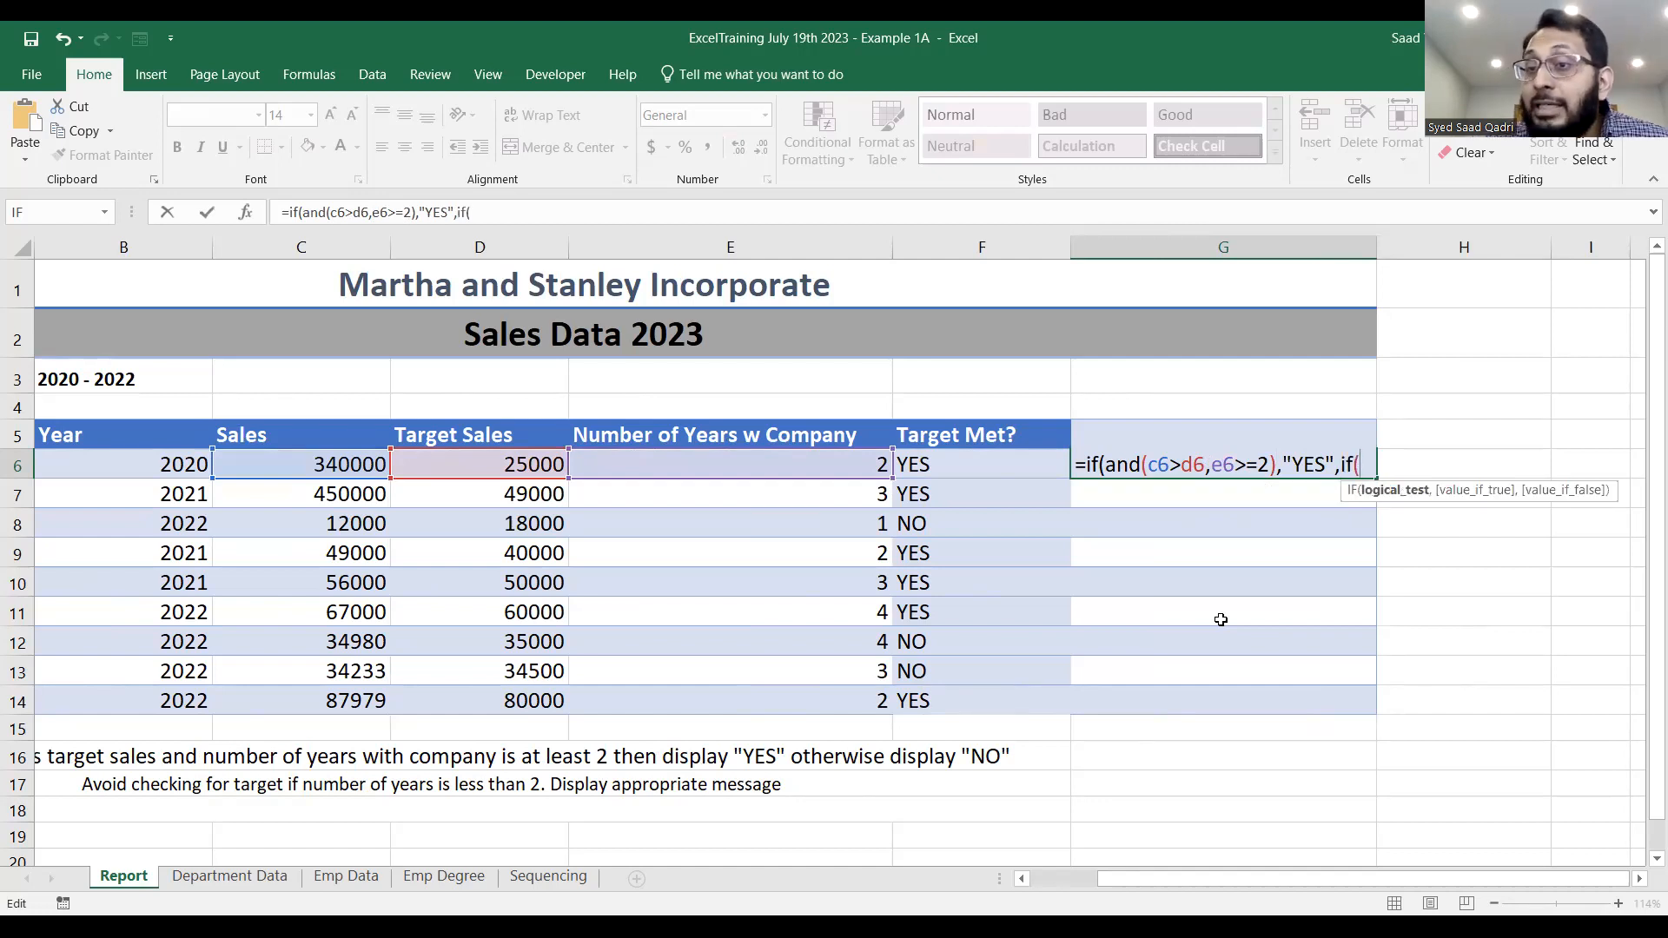
text(e6)
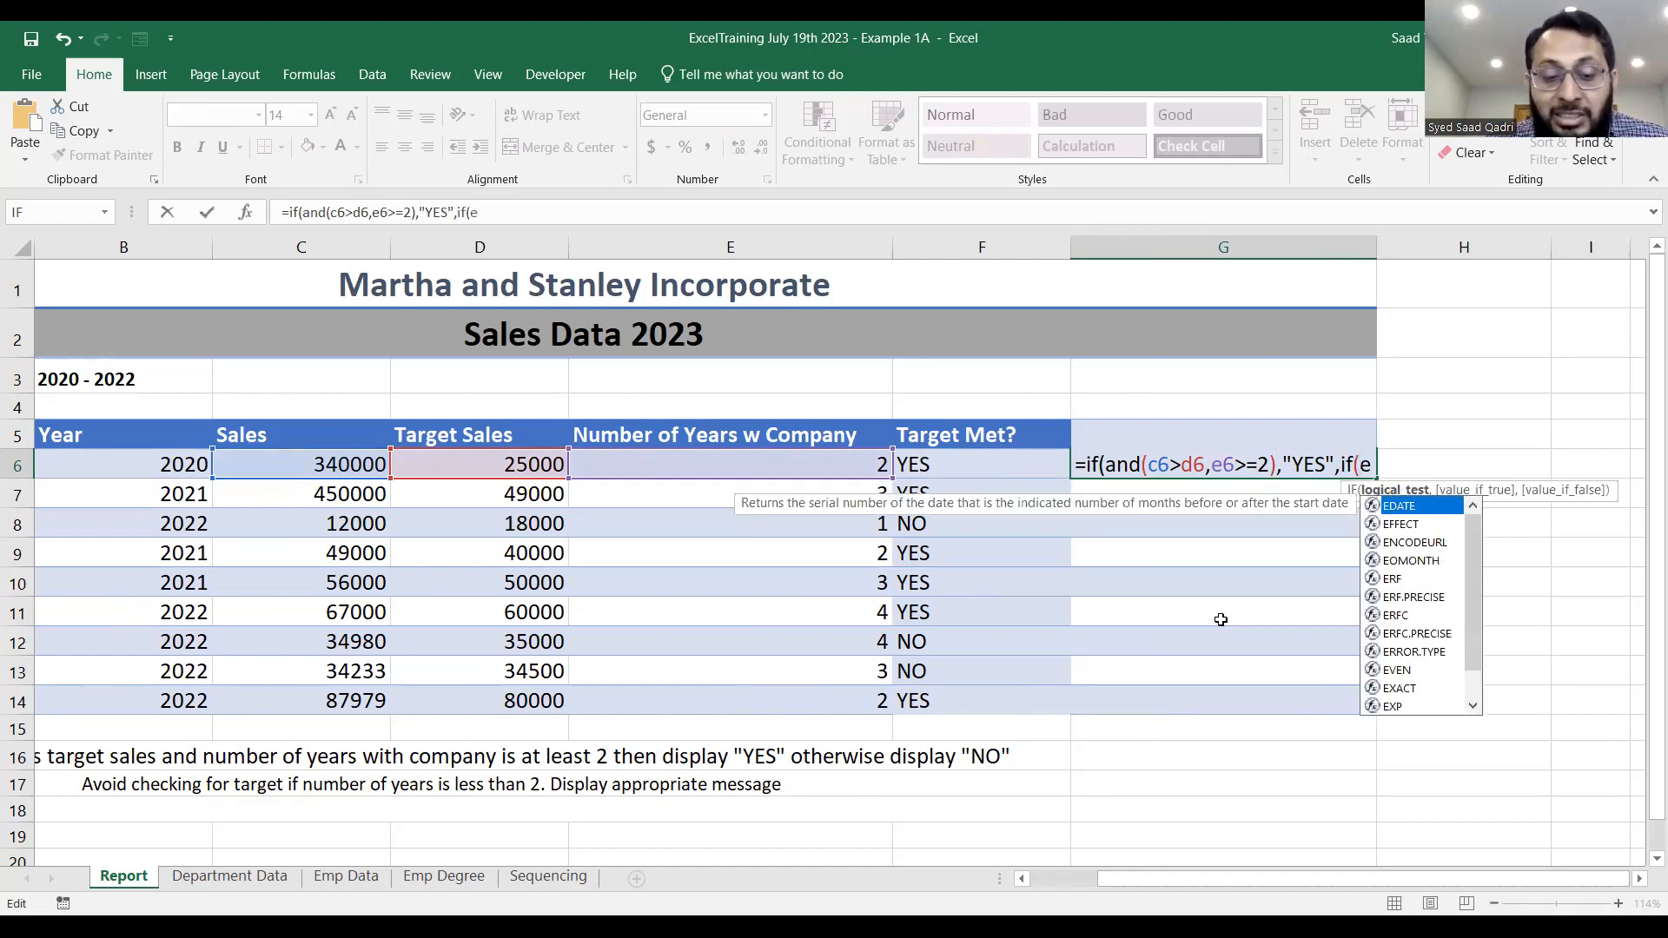
text(<2)
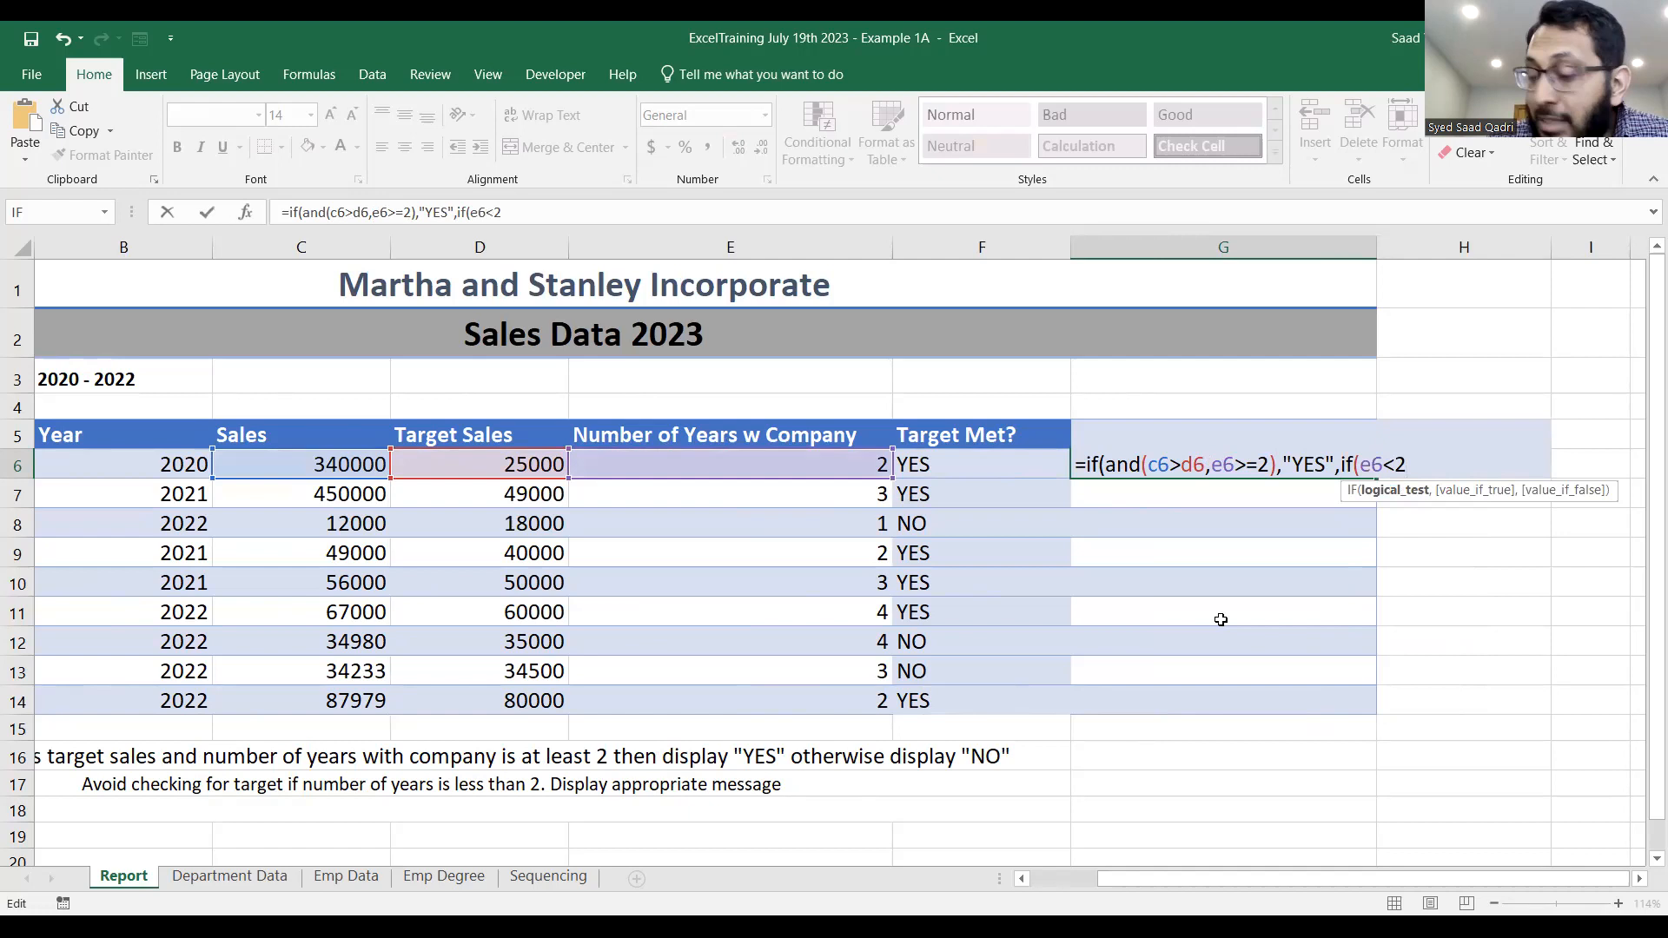
text(,"N)
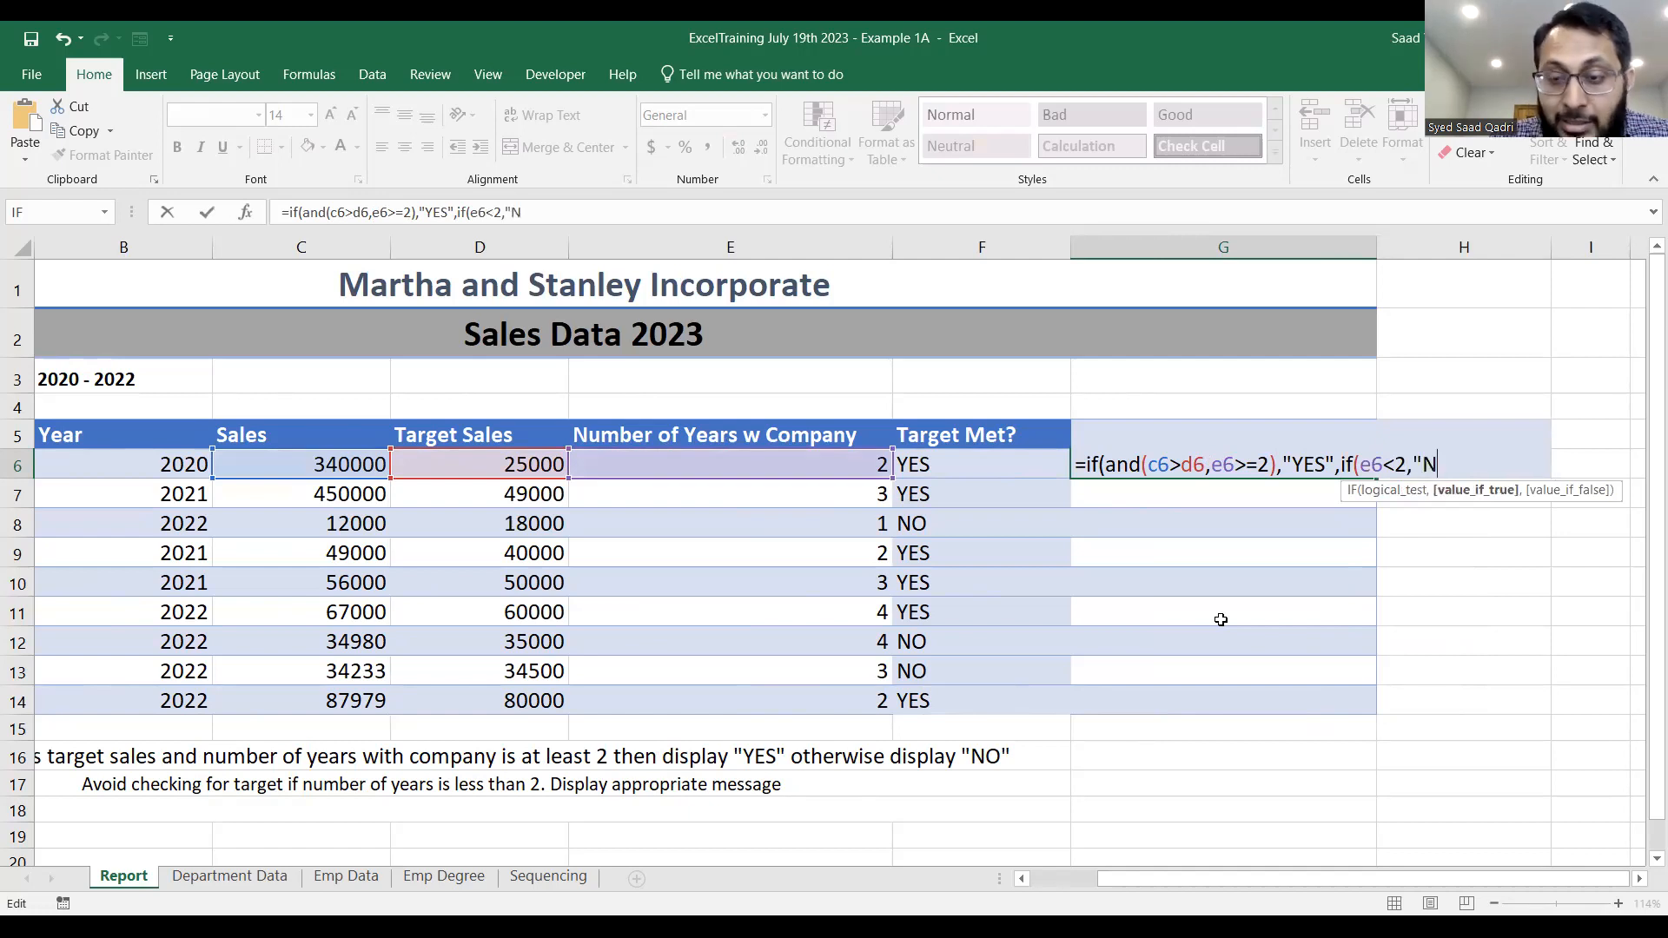
text(o t App)
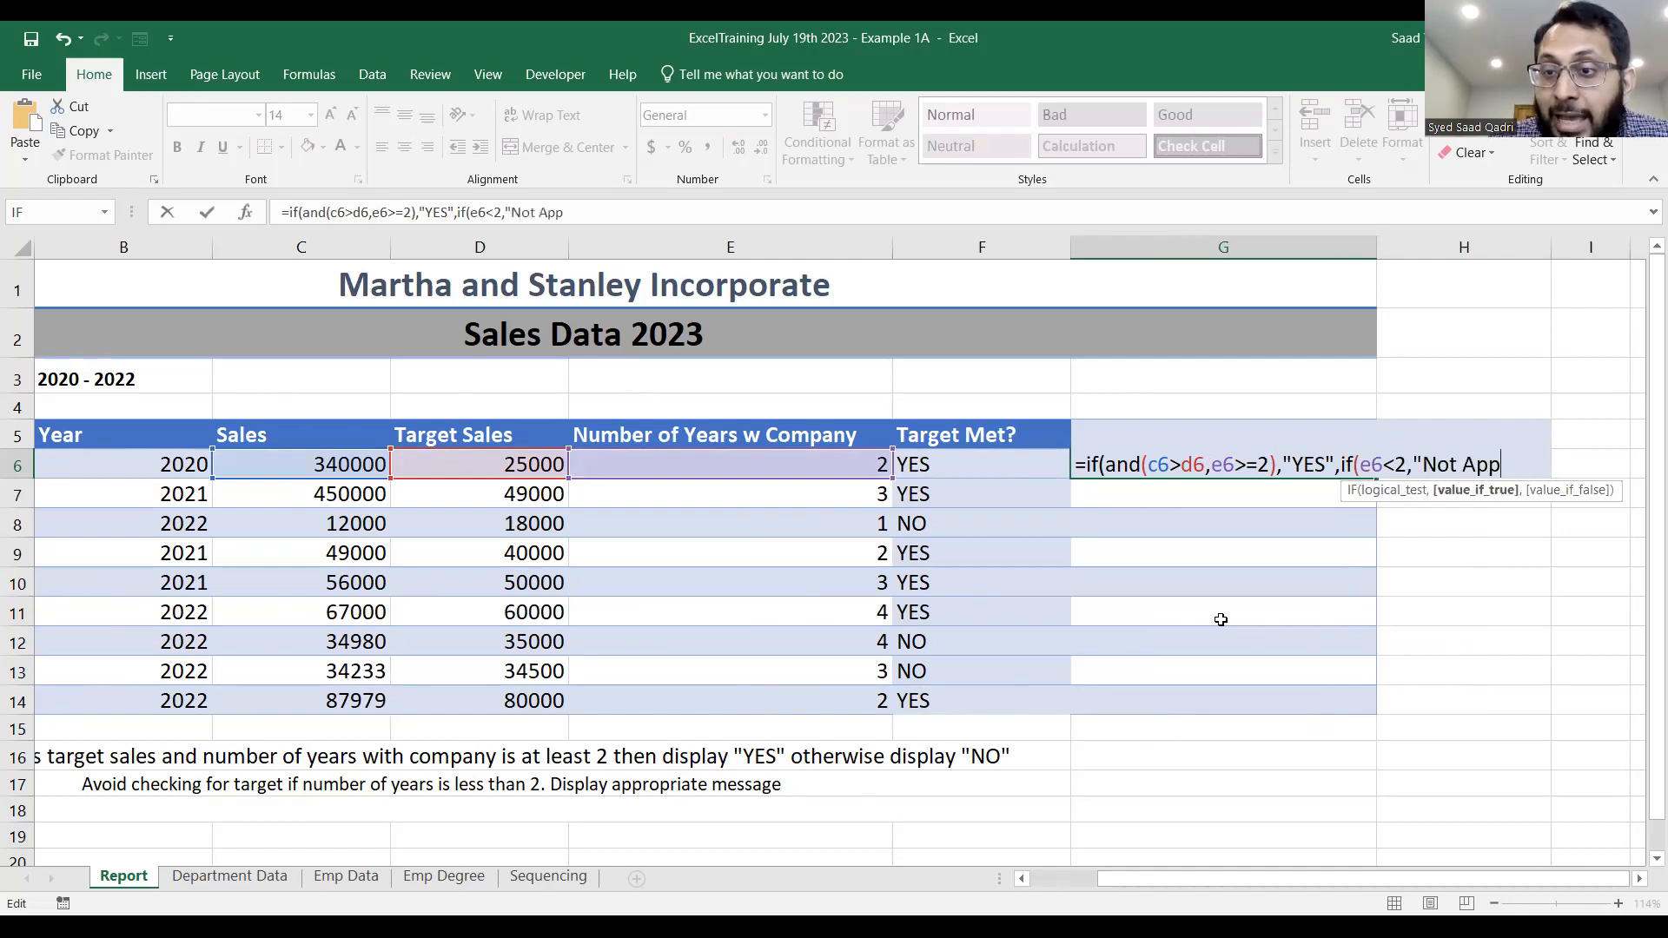
text(licable)
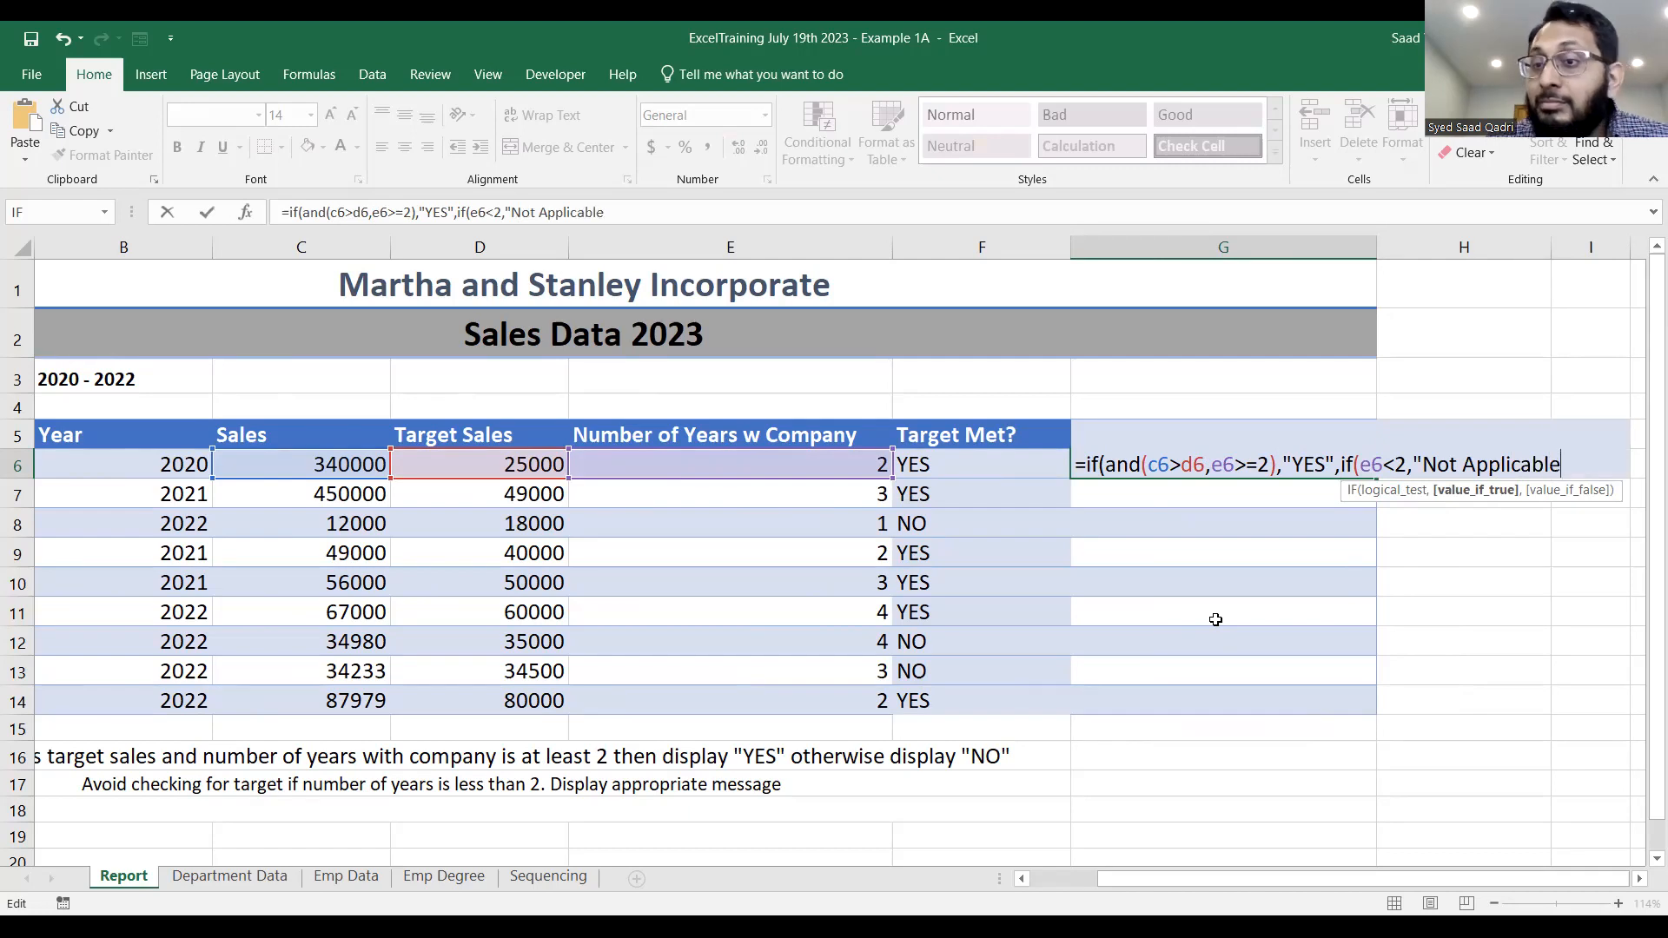
text(")
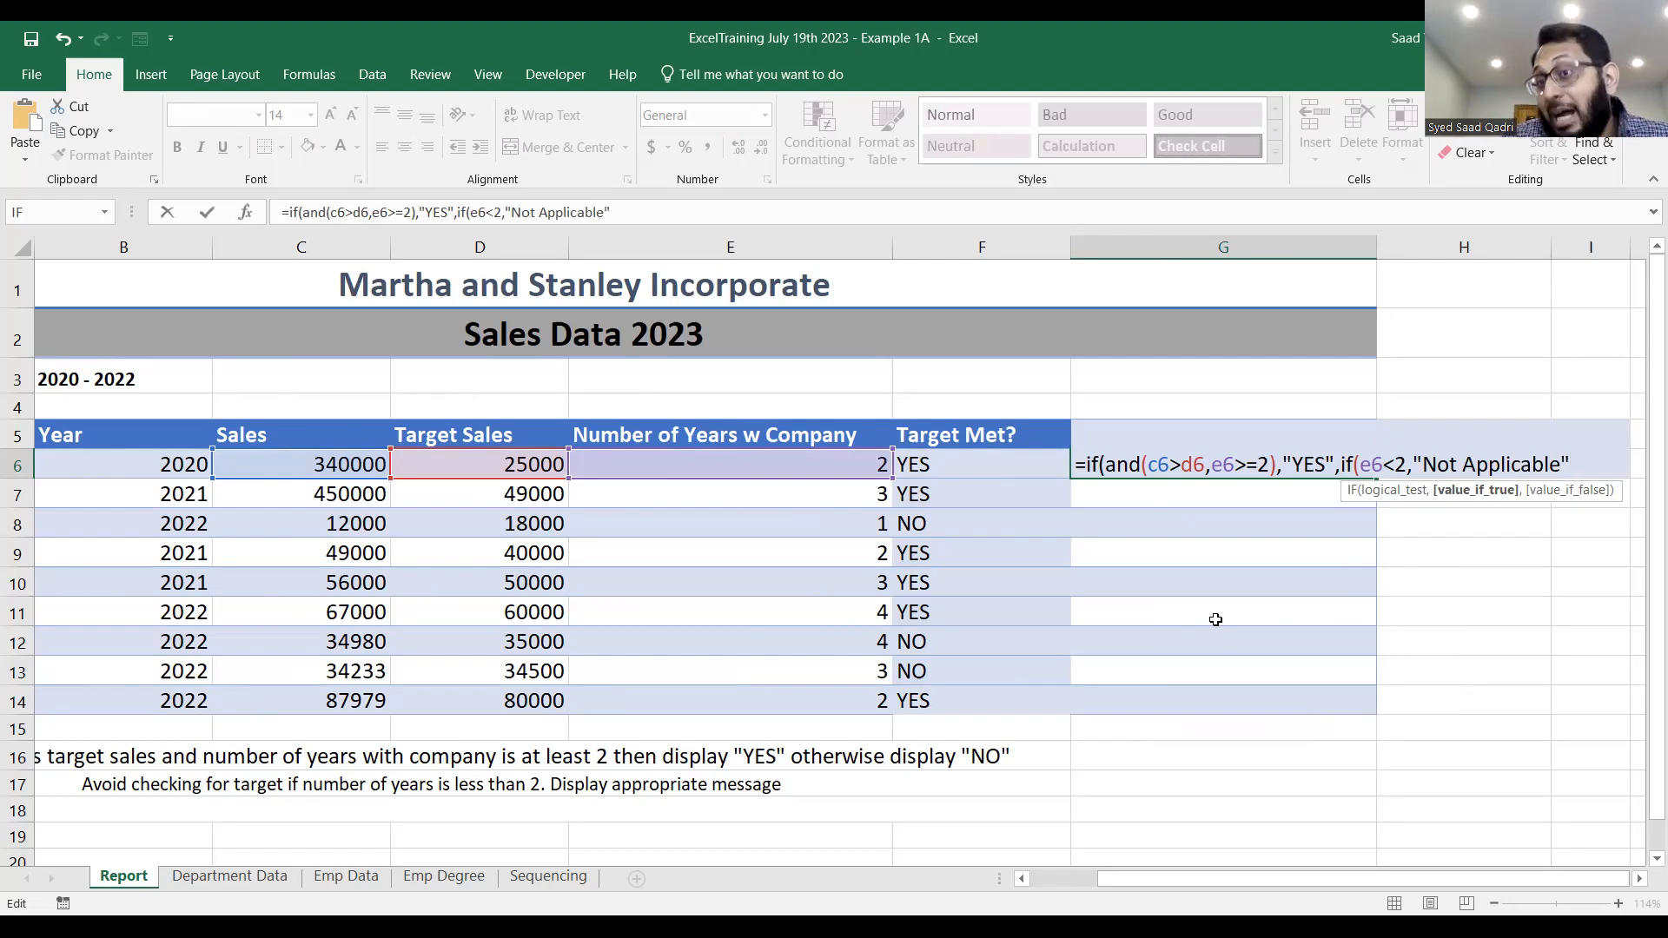
text(,")
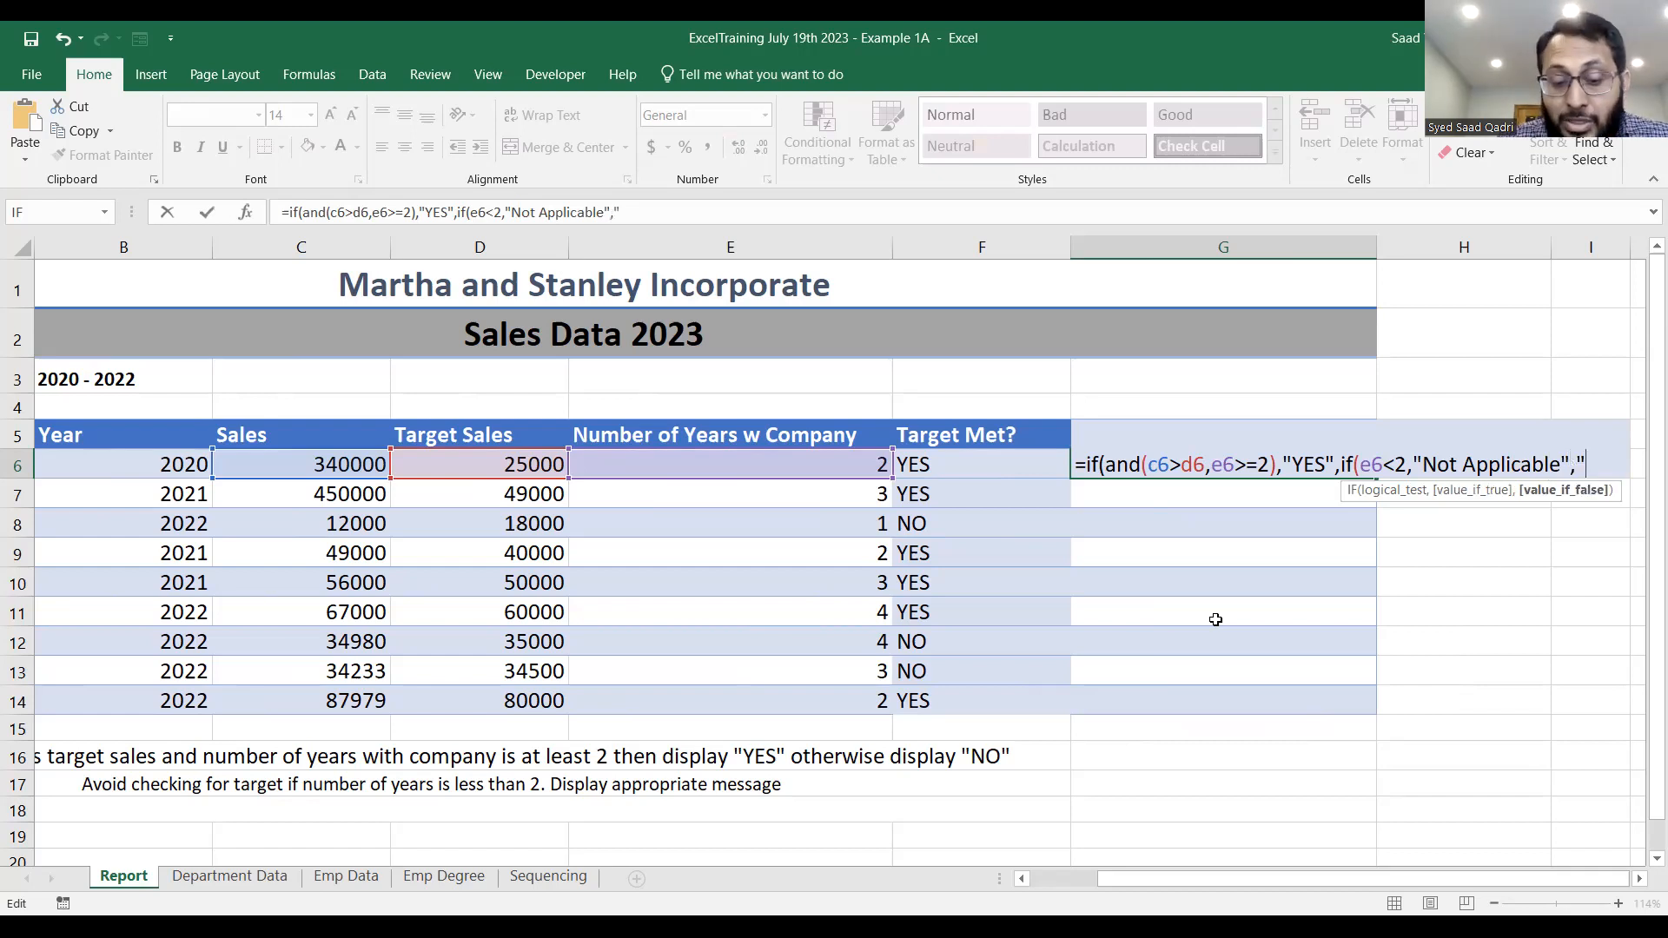
text(No"))
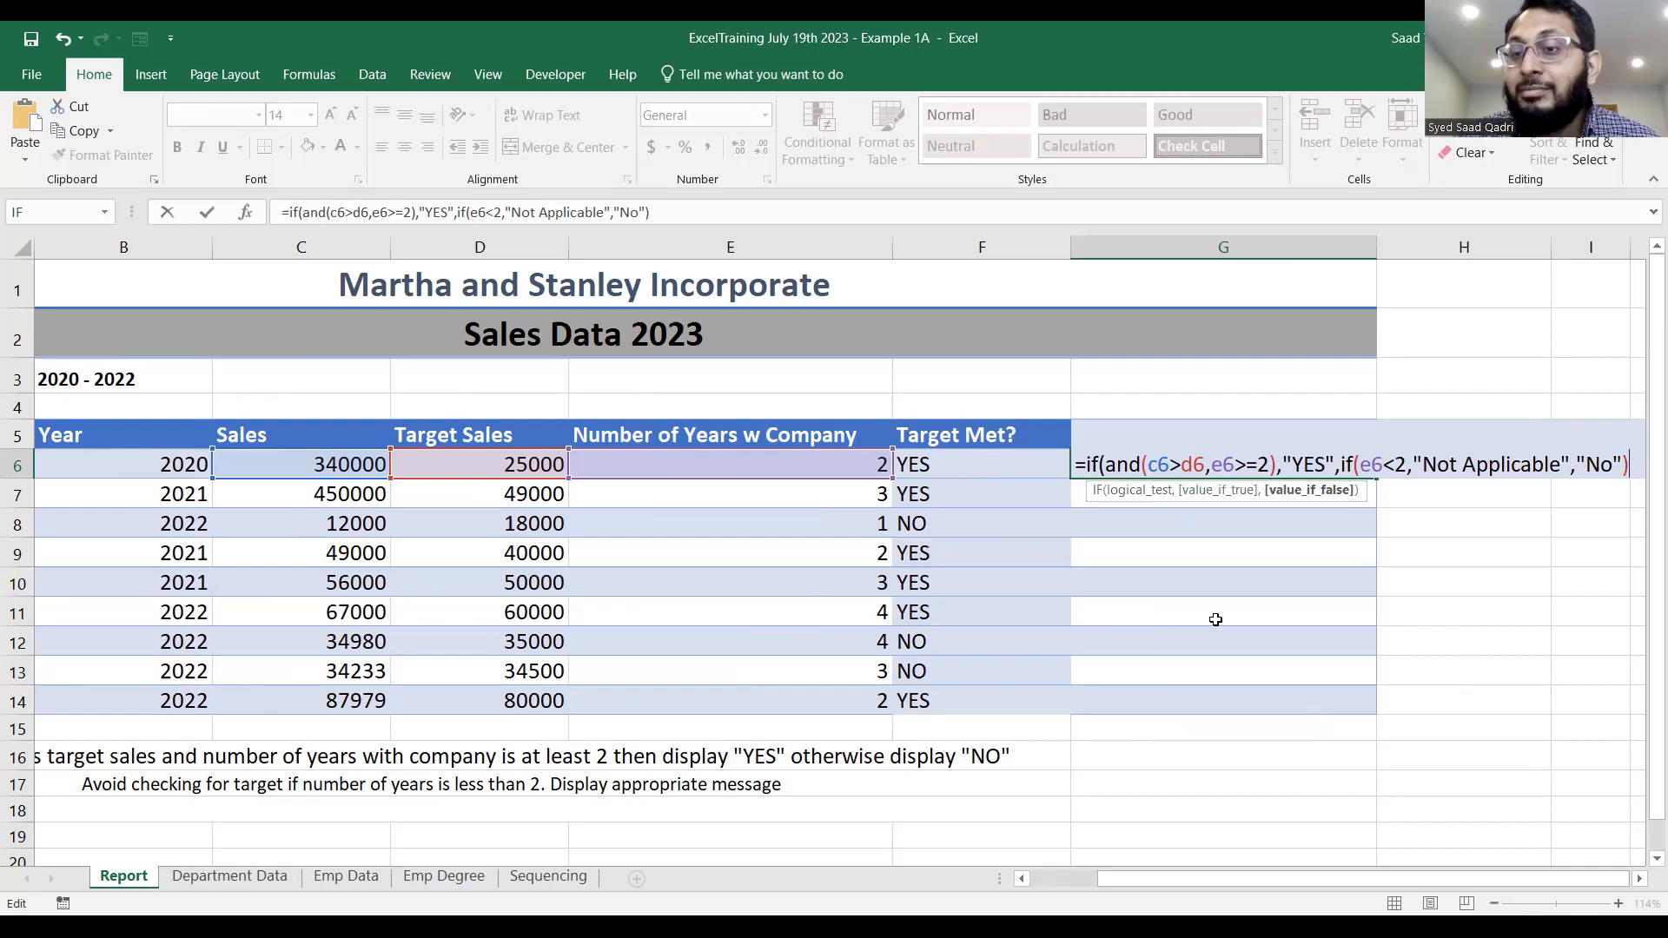
text())
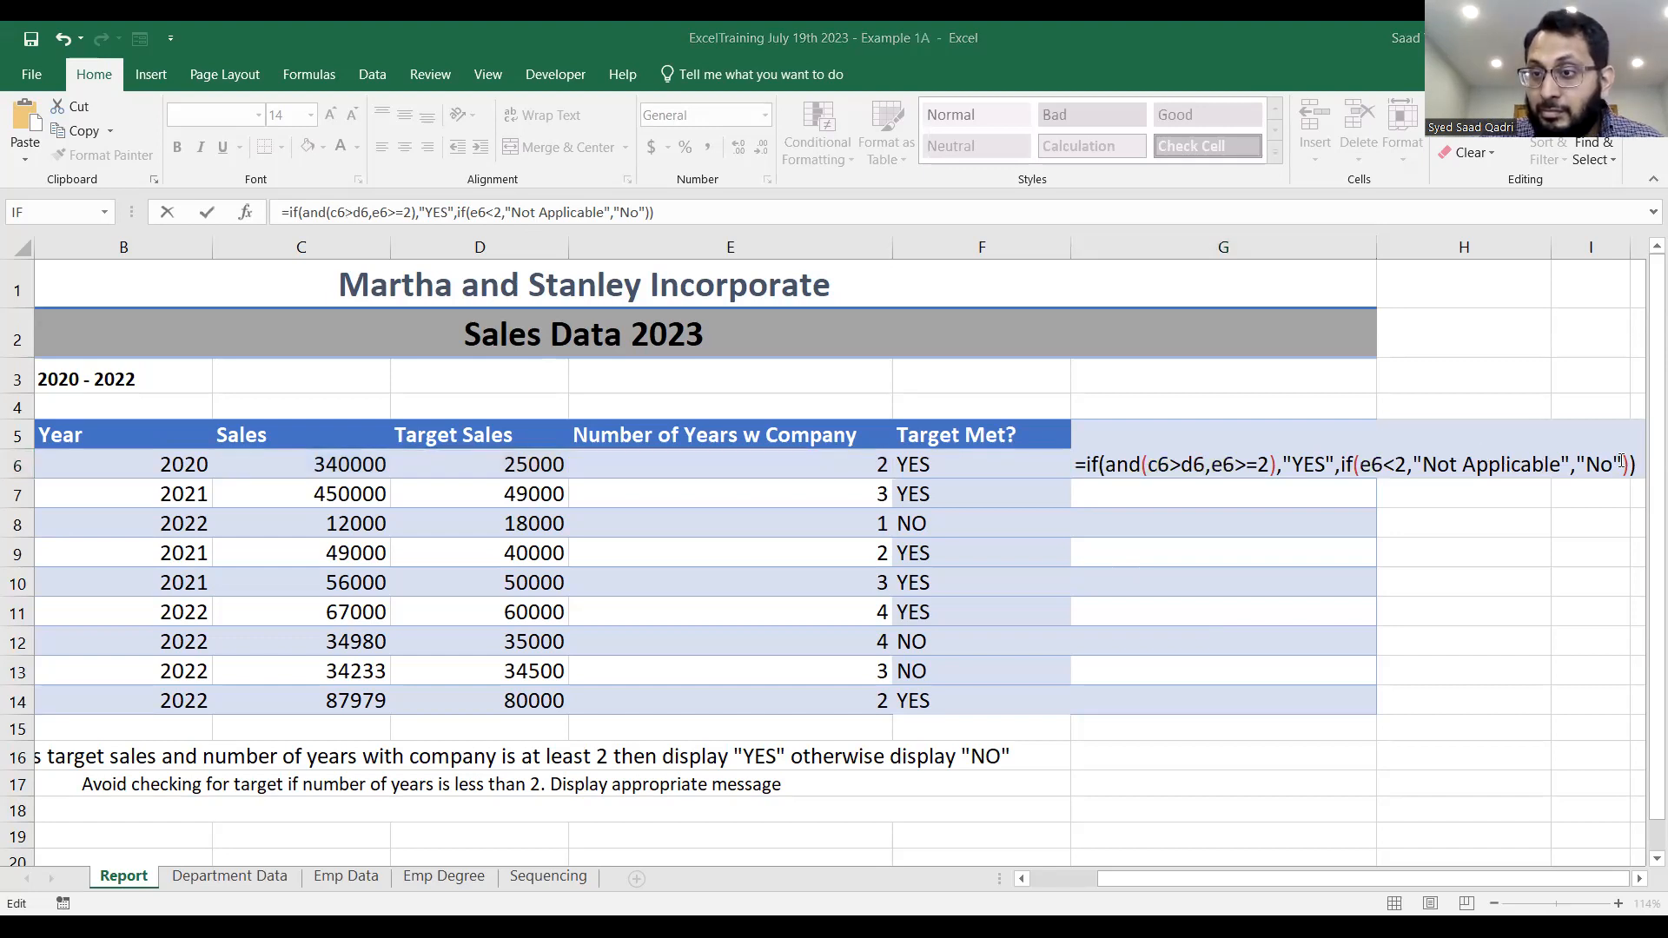
Return "No" as the nested IF's false value, close both IF functions and commit the G6 formula.
click(1641, 574)
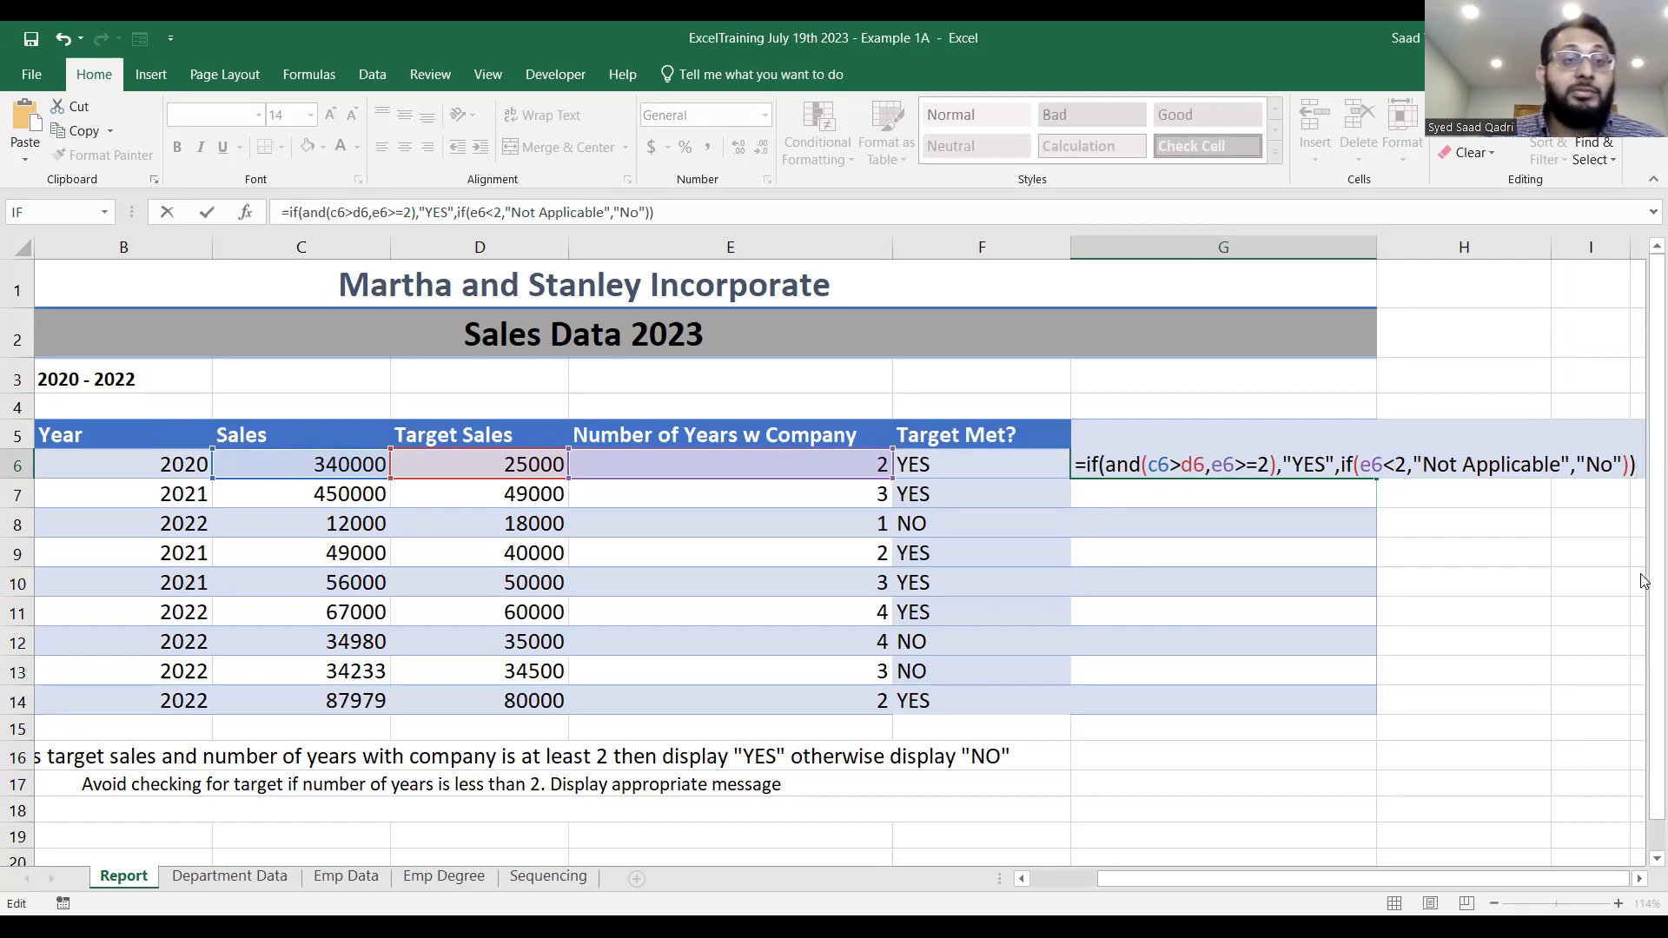
click(320, 24)
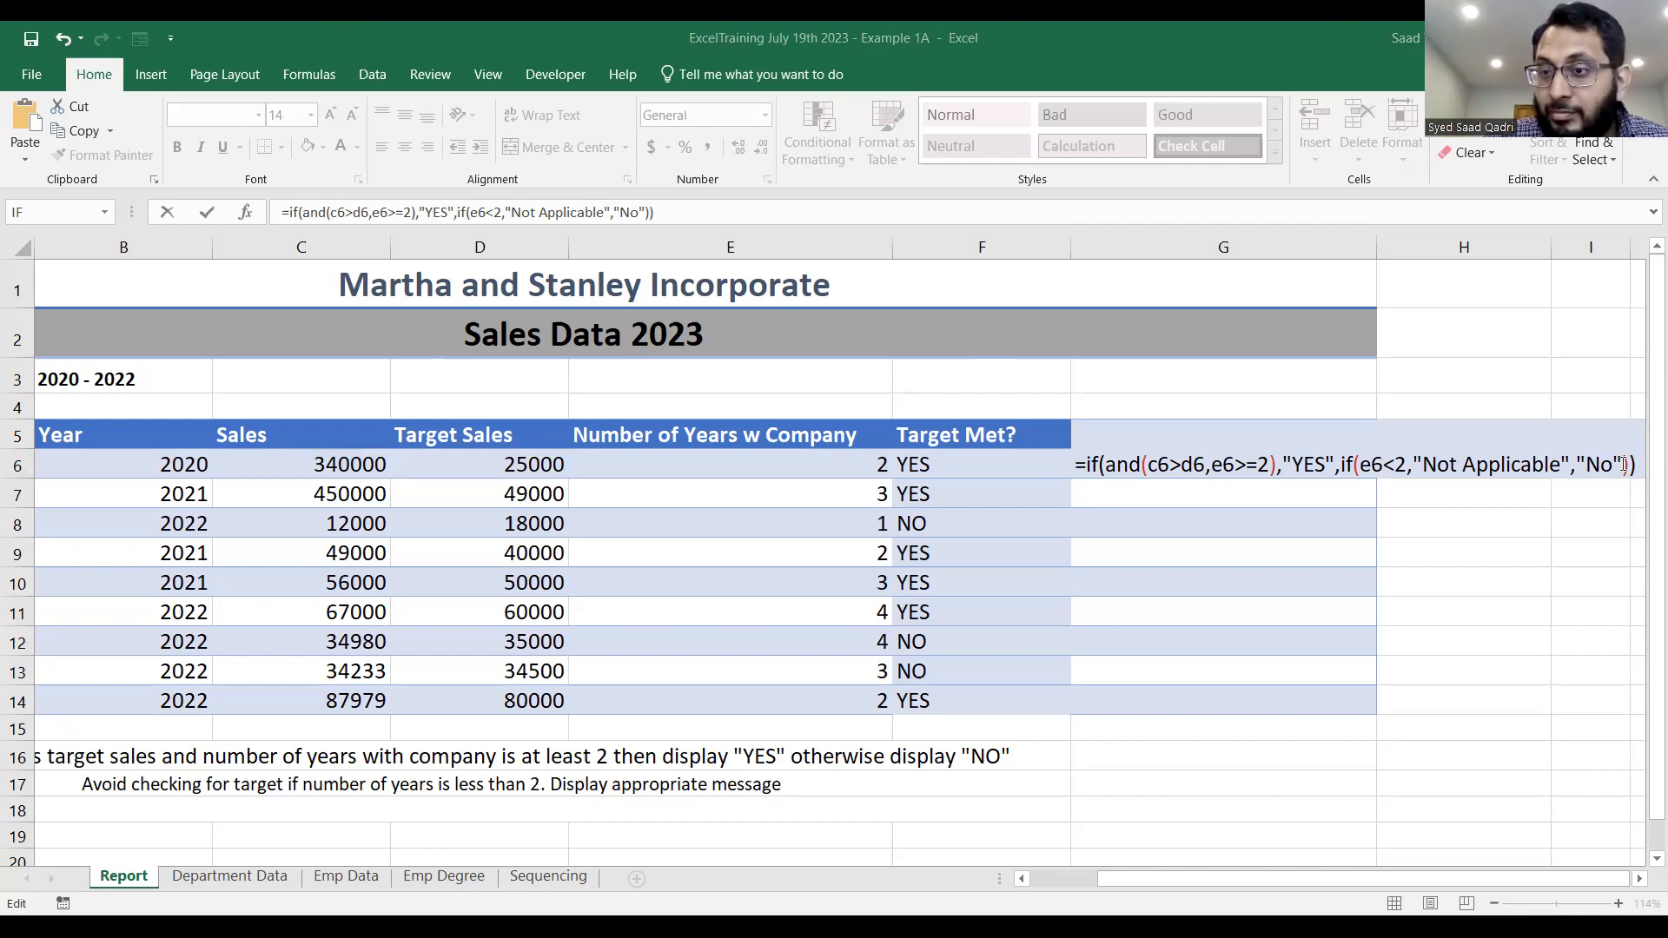
key(Return)
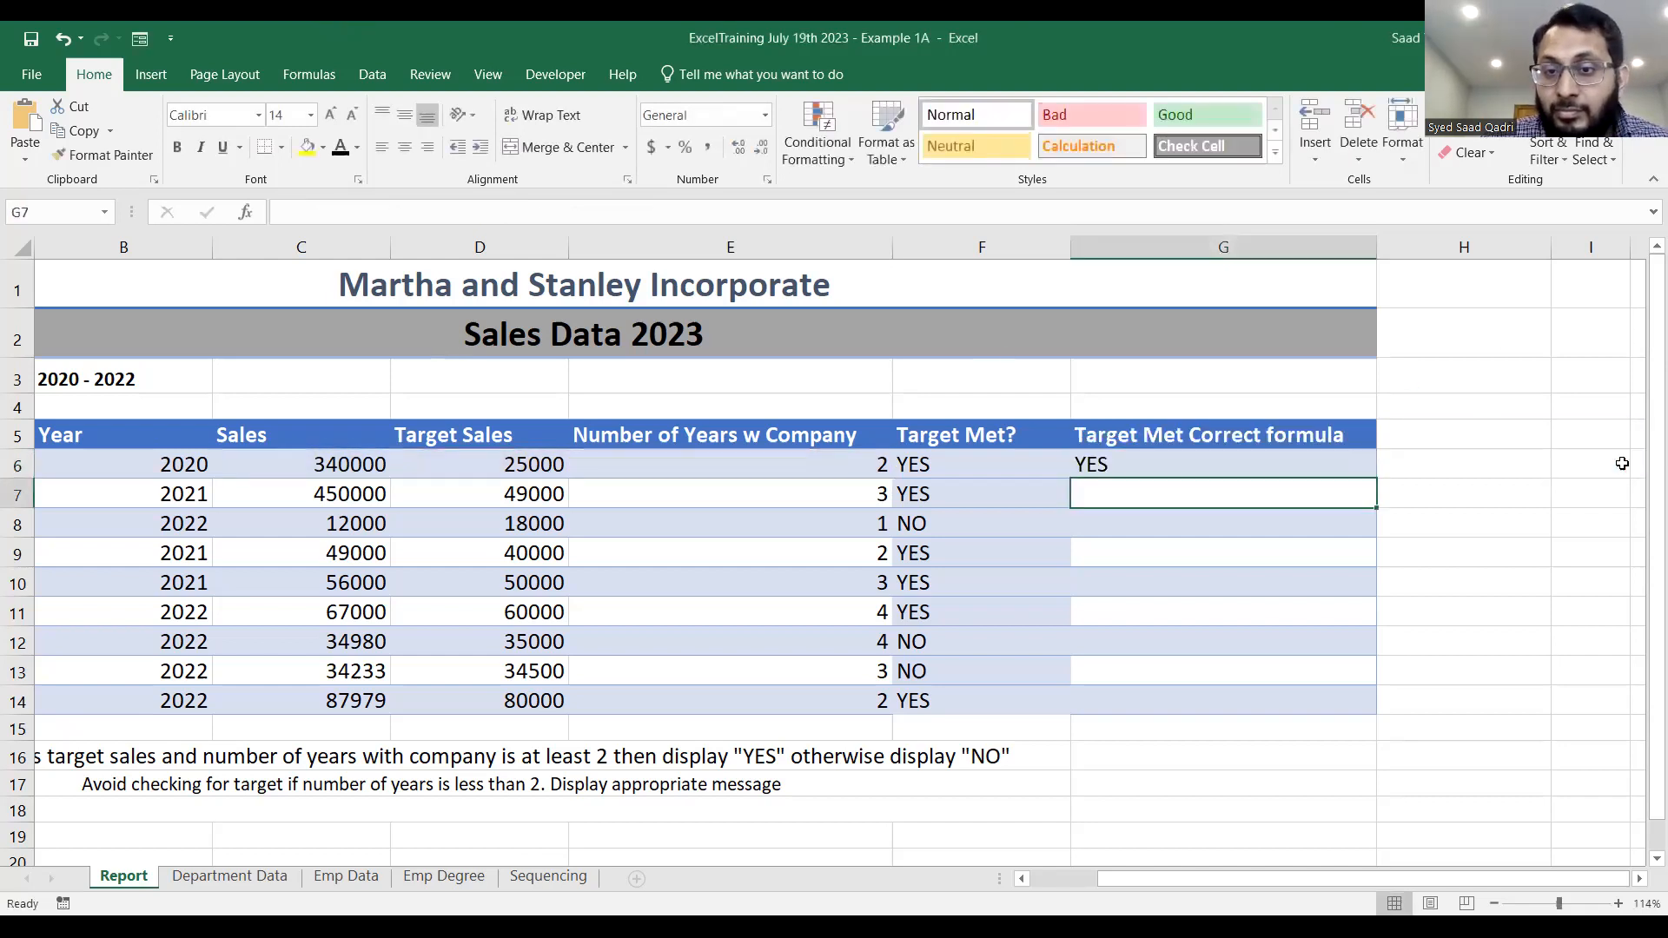
Fill the G6 formula down the "Target Met Correct formula" column to G14.
click(1356, 465)
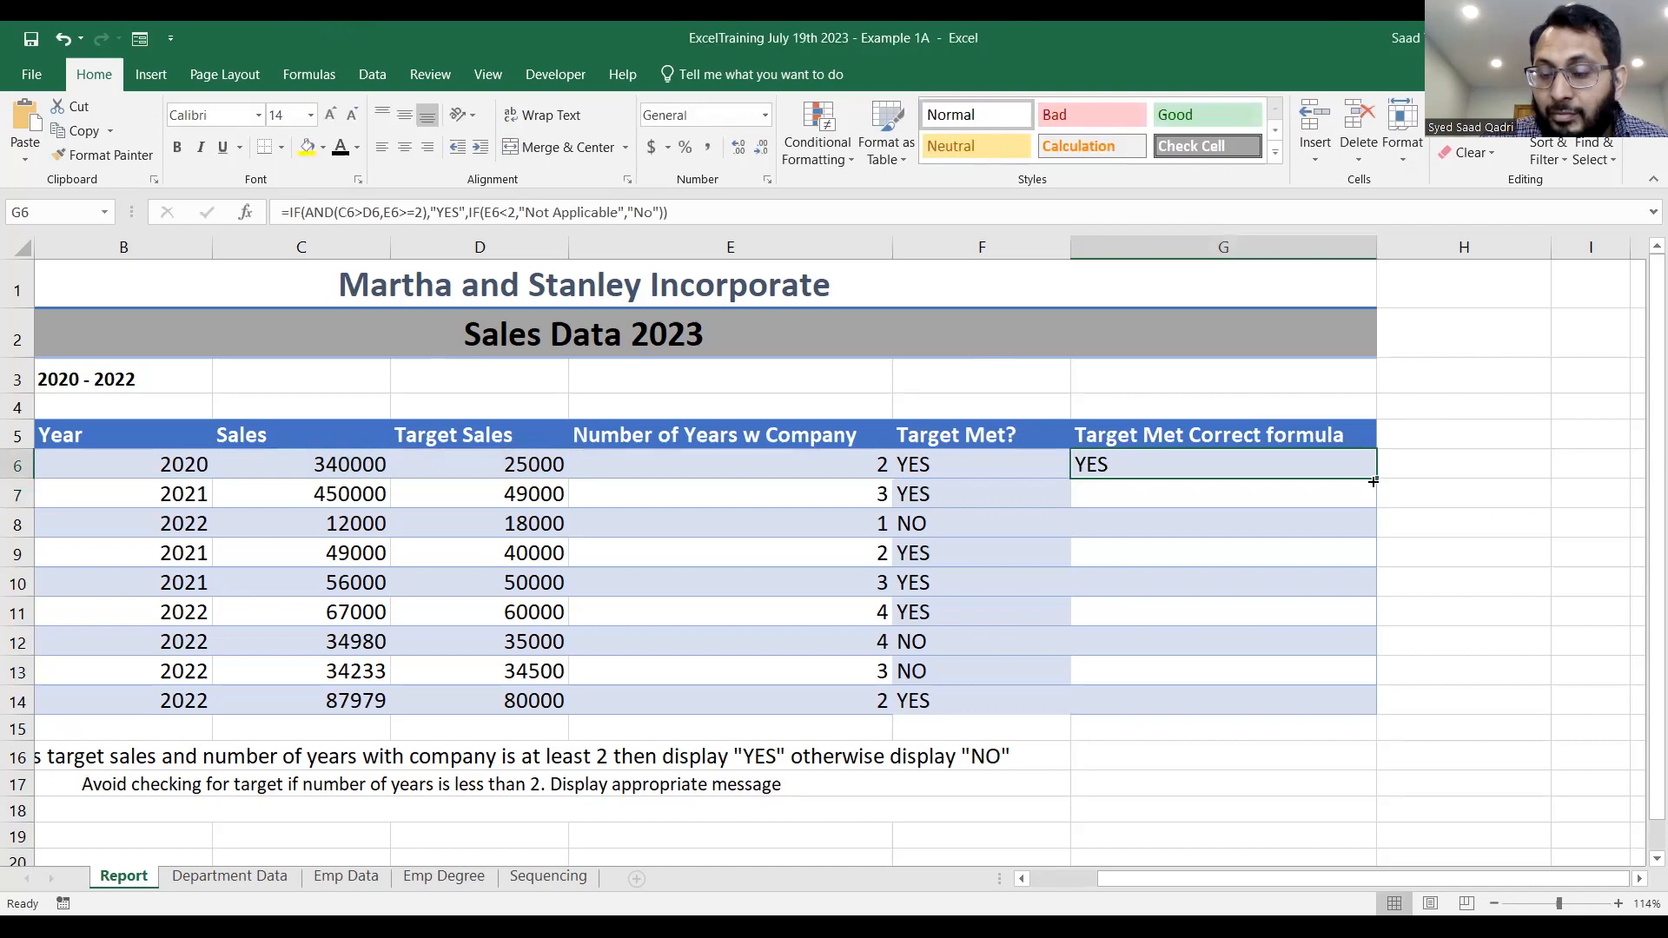
double_click(1373, 479)
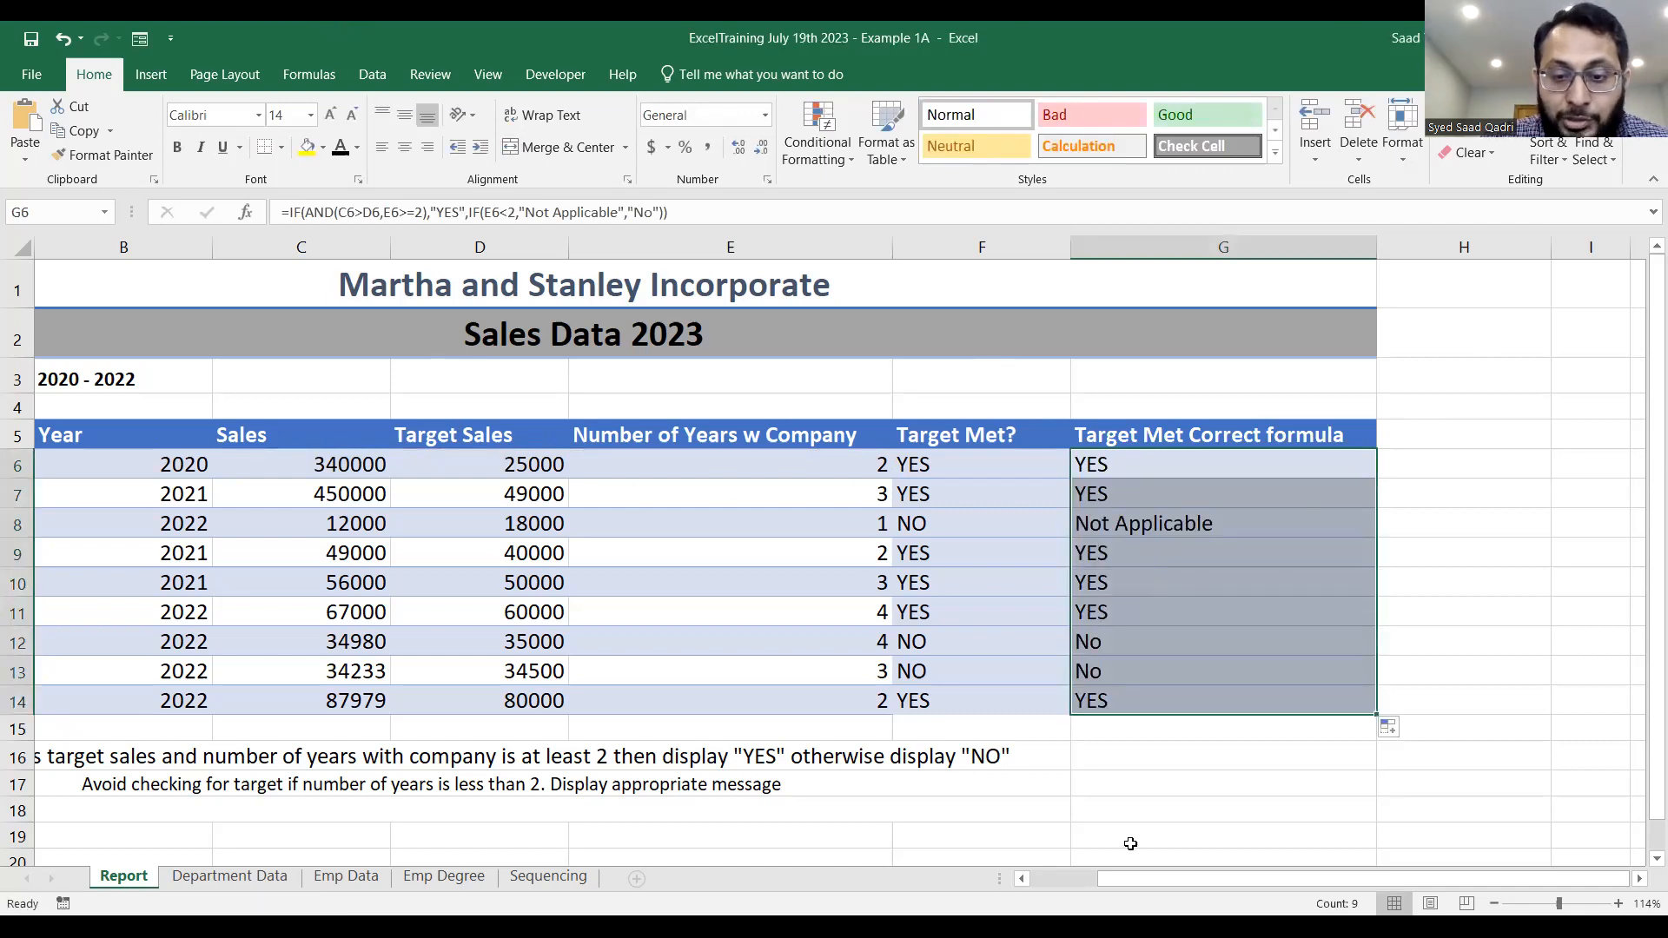
click(1079, 883)
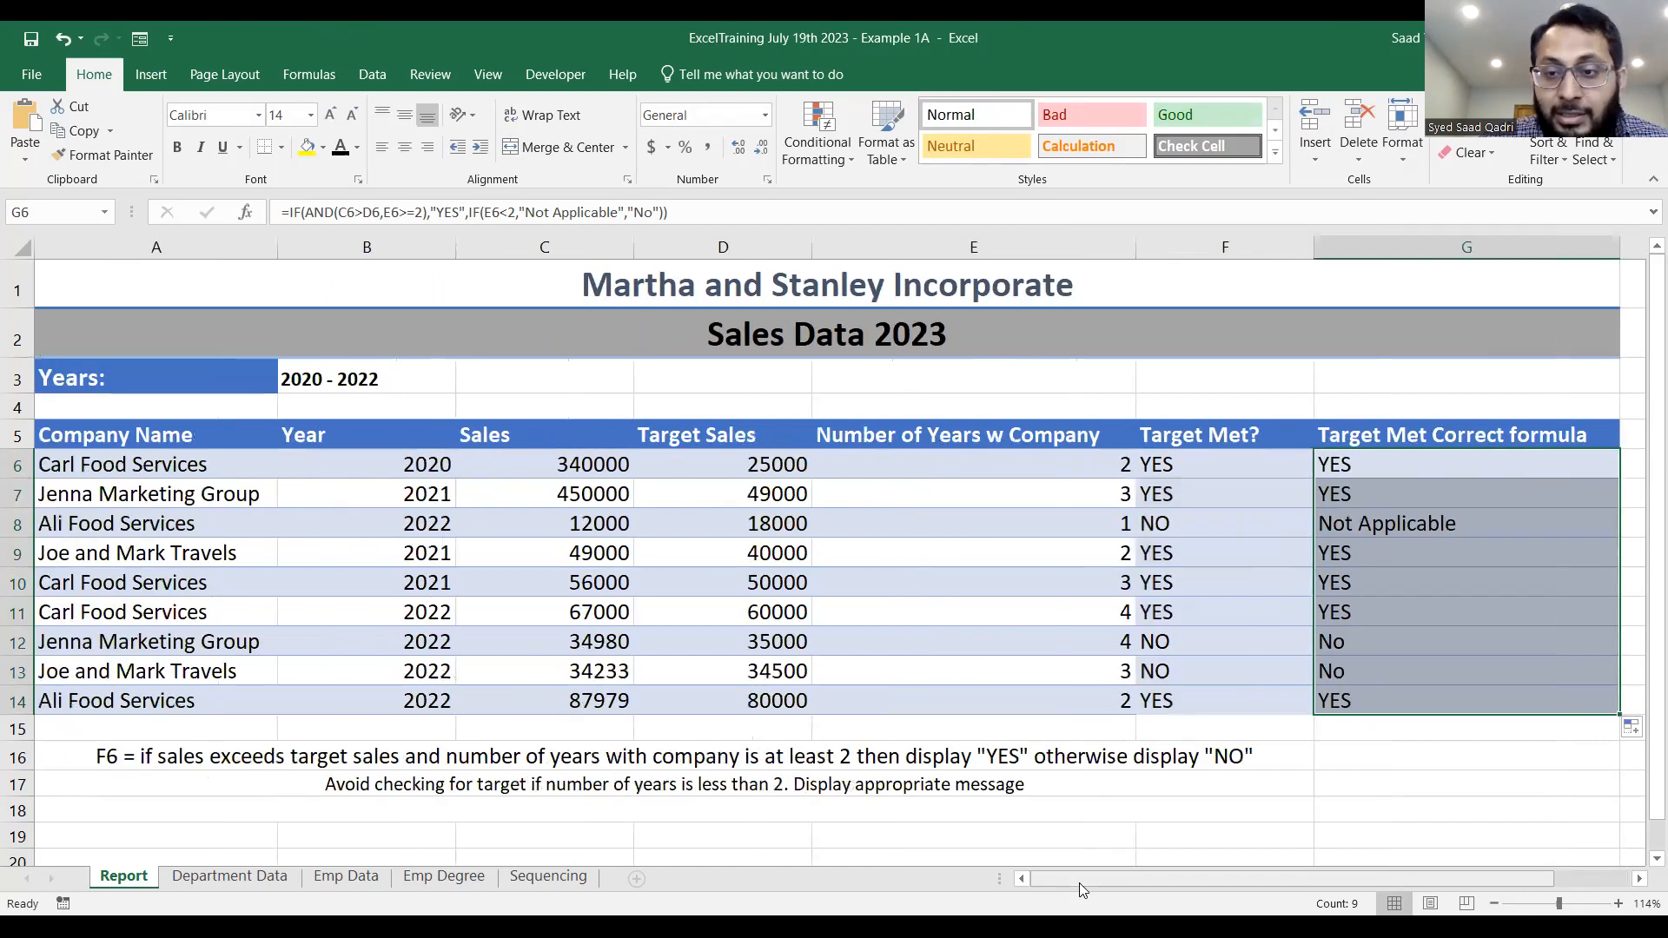
Review the nested IF/AND formula in G8 for Ali Food Services and leave the cell without changing it.
click(1455, 533)
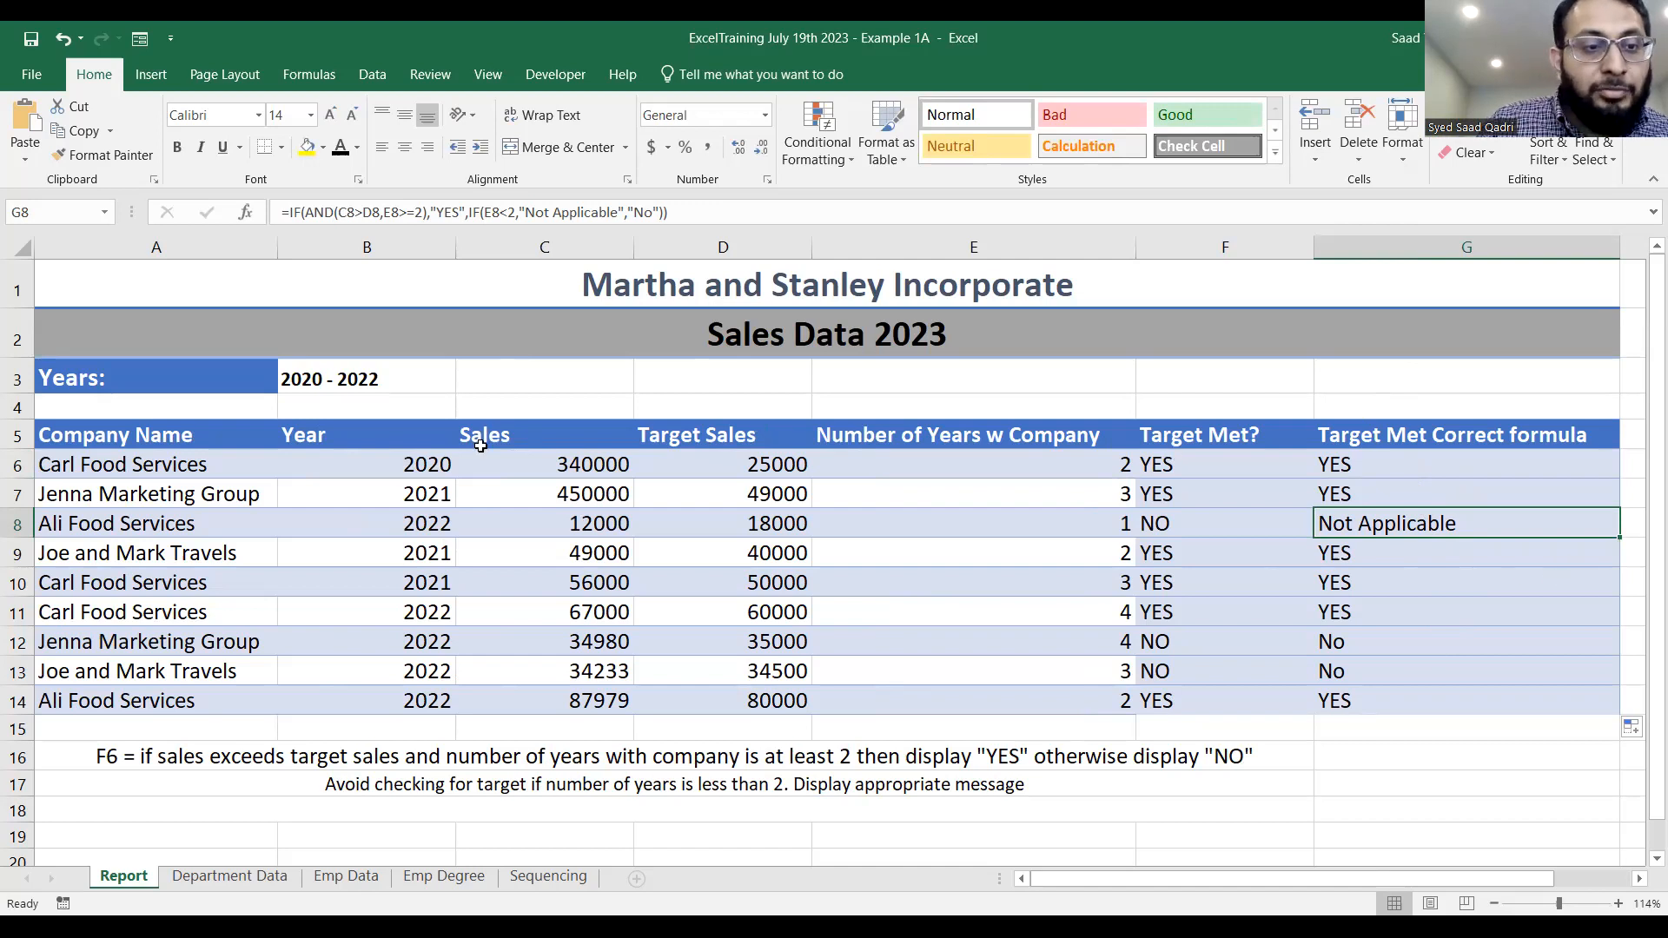
key(alt+Tab)
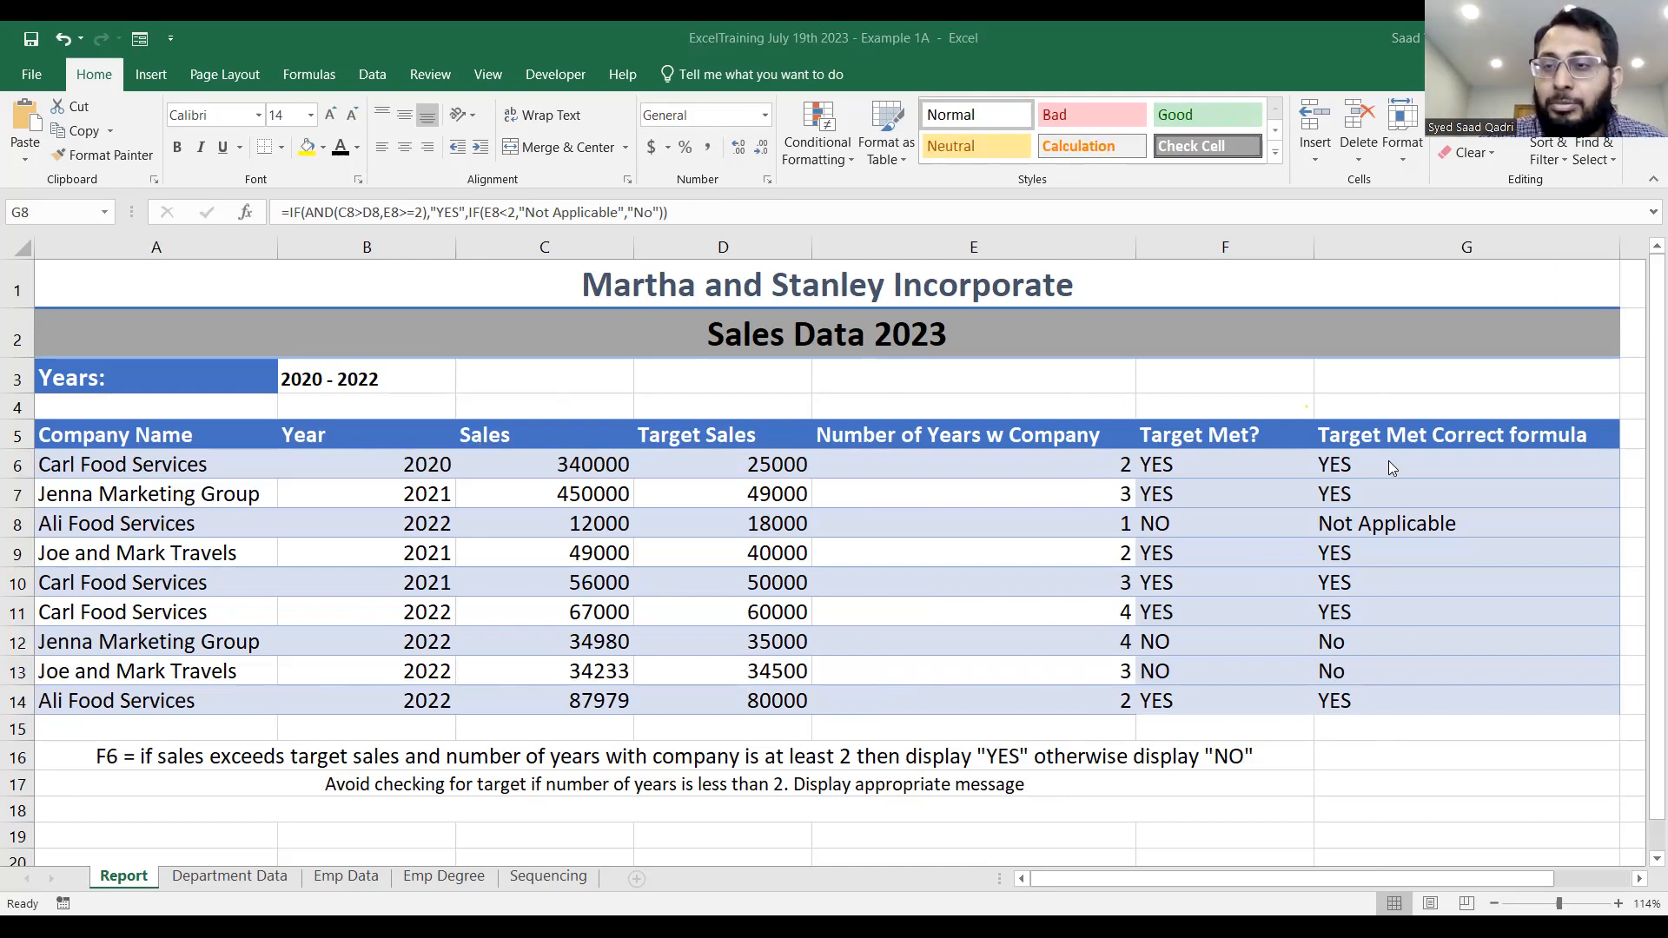
double_click(1383, 524)
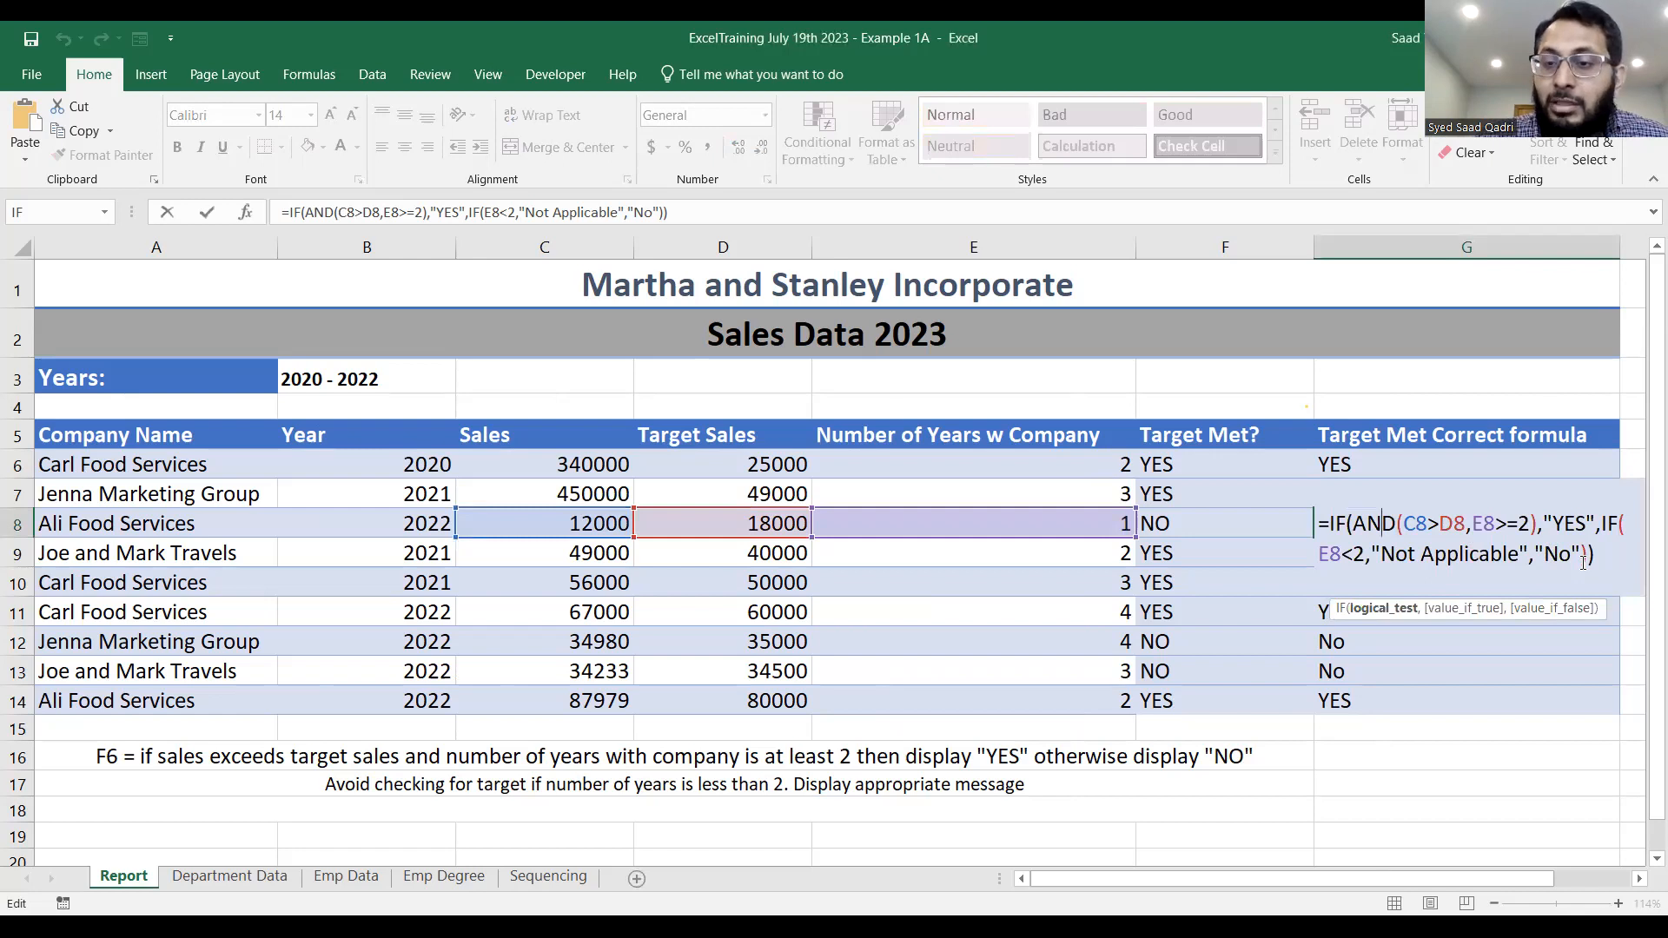
key(ctrl+Return)
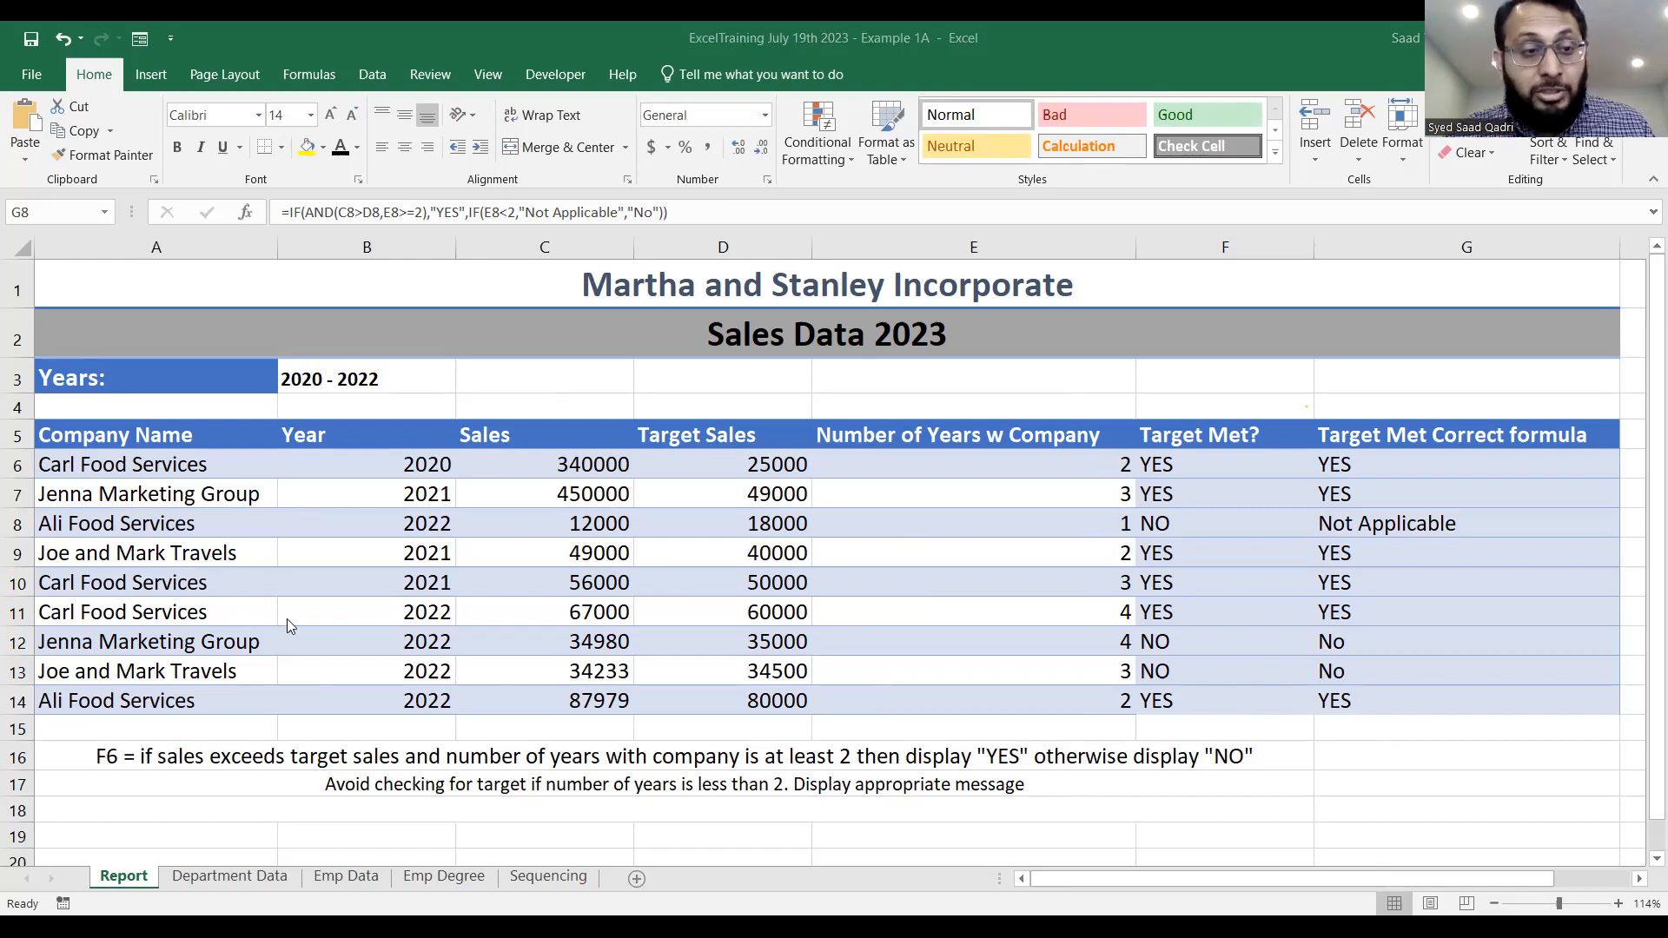
Select the whole sales table A5:G14, including its header row.
drag(172, 427, 1391, 690)
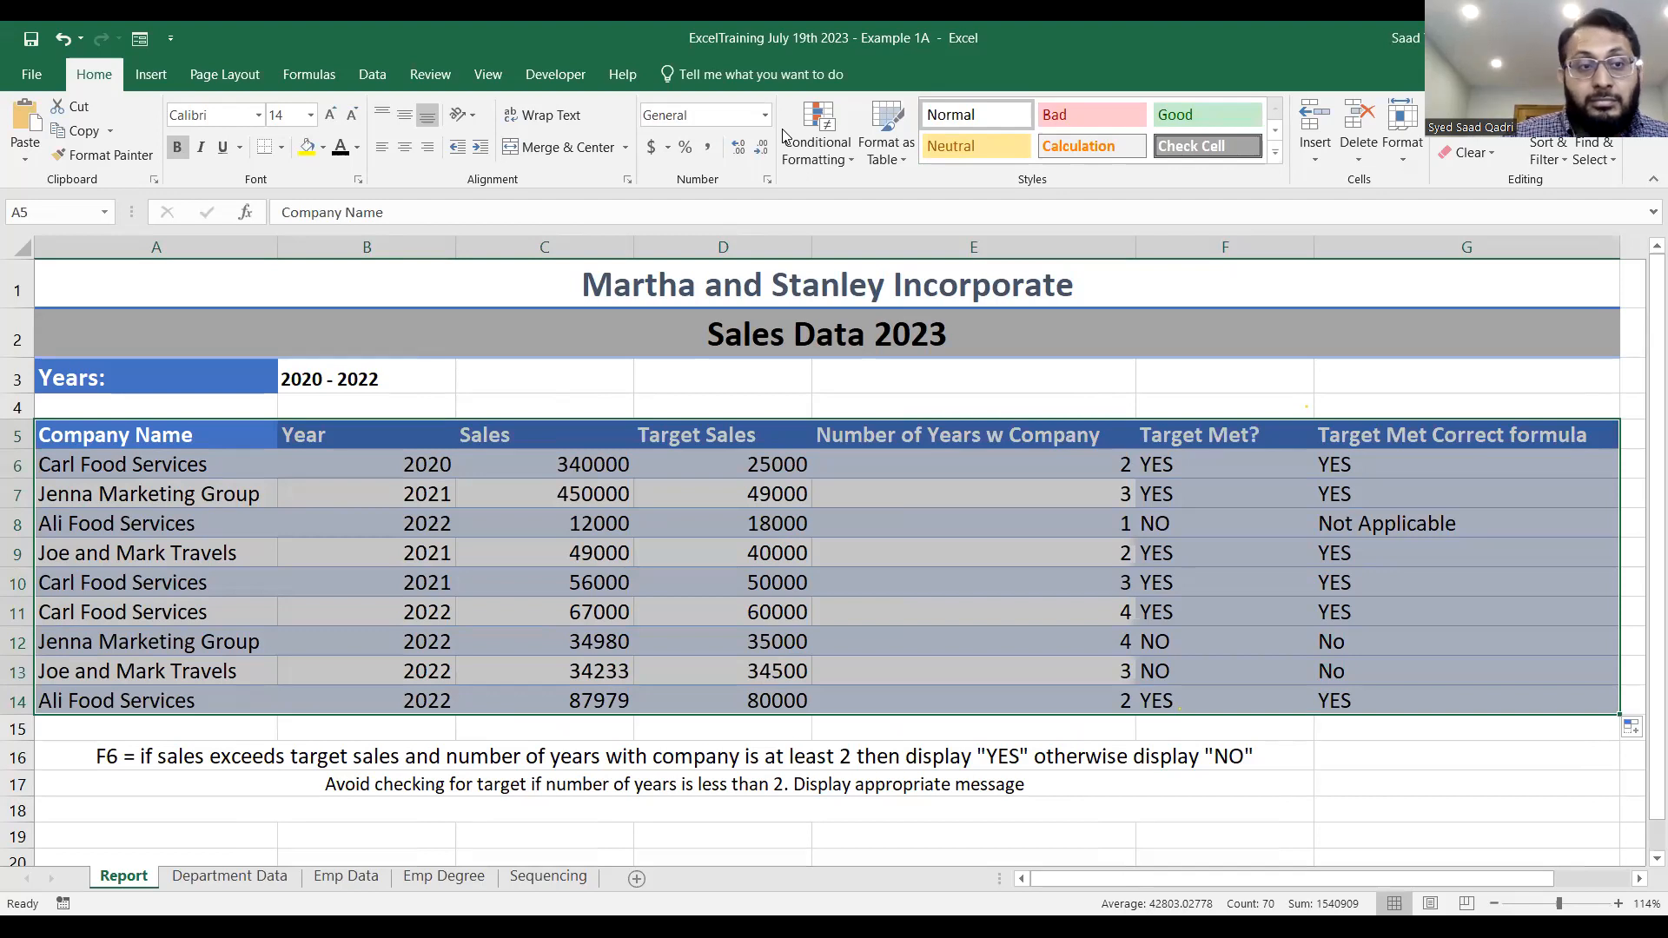
key(alt+Tab)
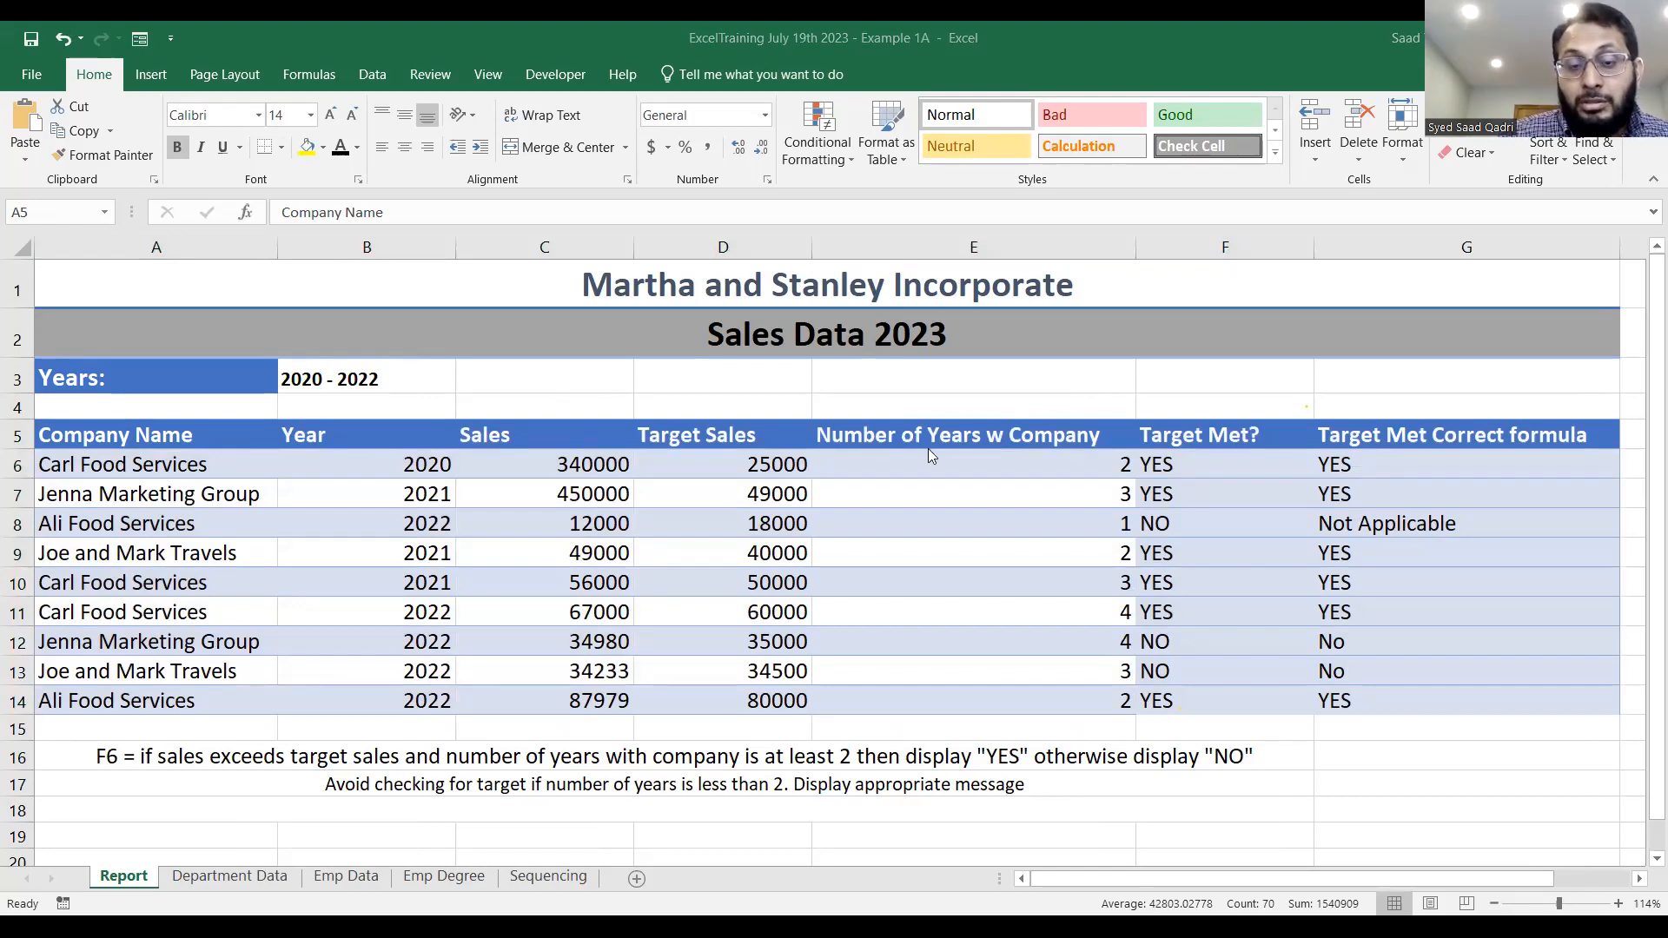
Convert the sales range A5:G14 into an Excel table with headers.
click(459, 502)
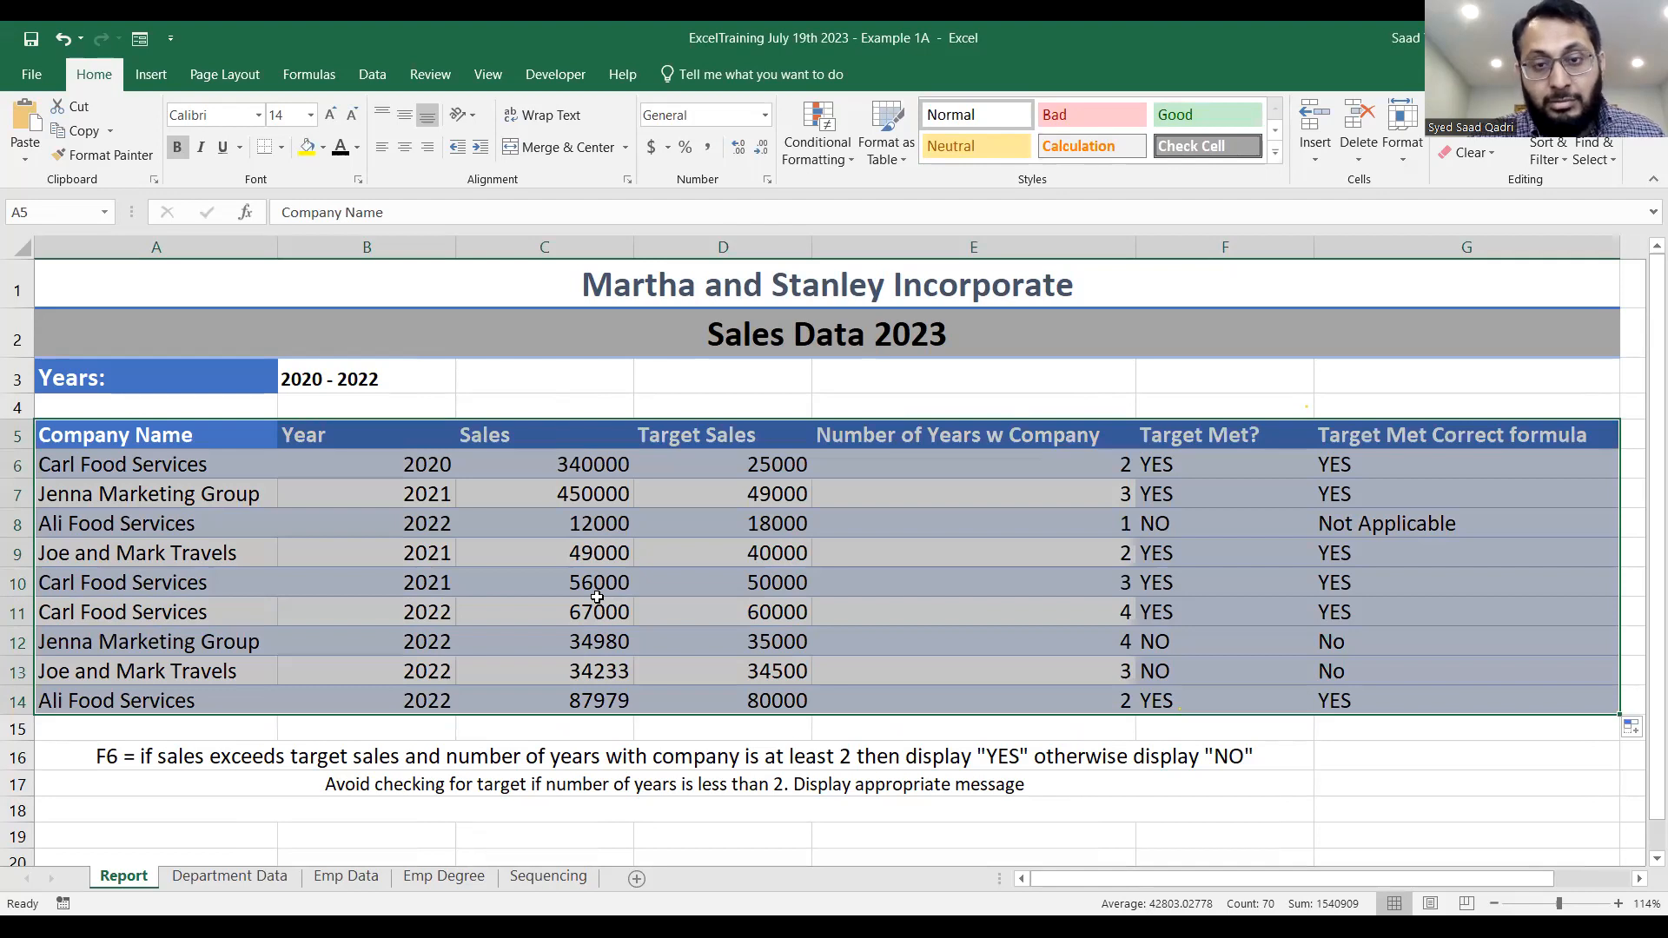
key(ctrl+t)
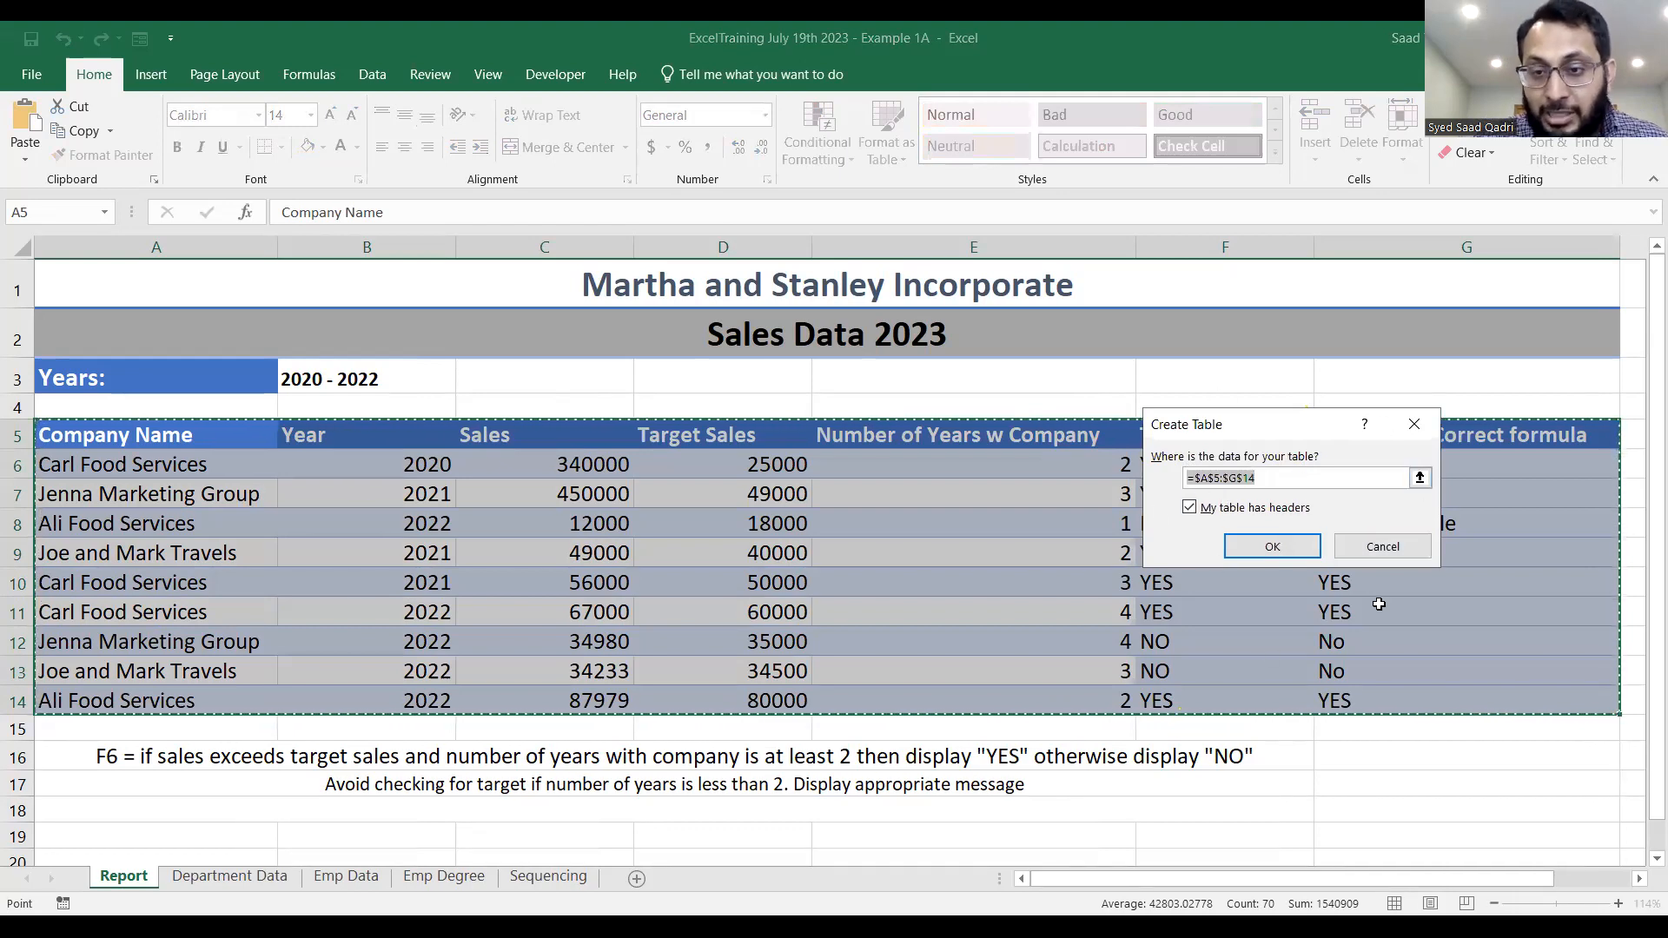
click(1290, 551)
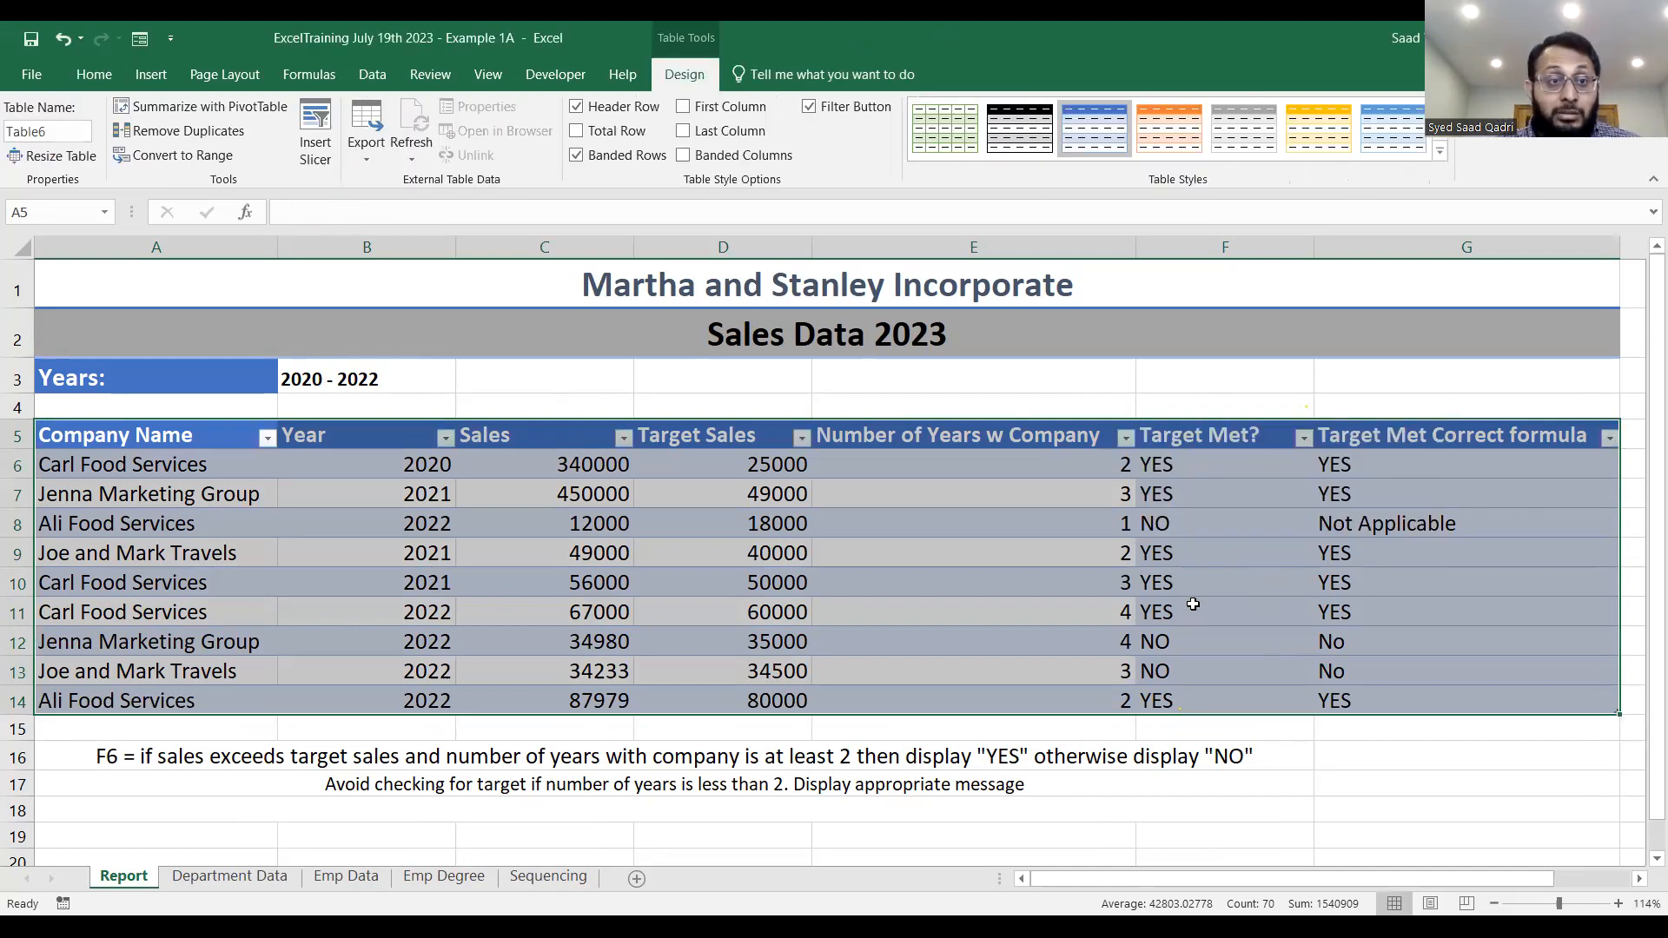
click(152, 75)
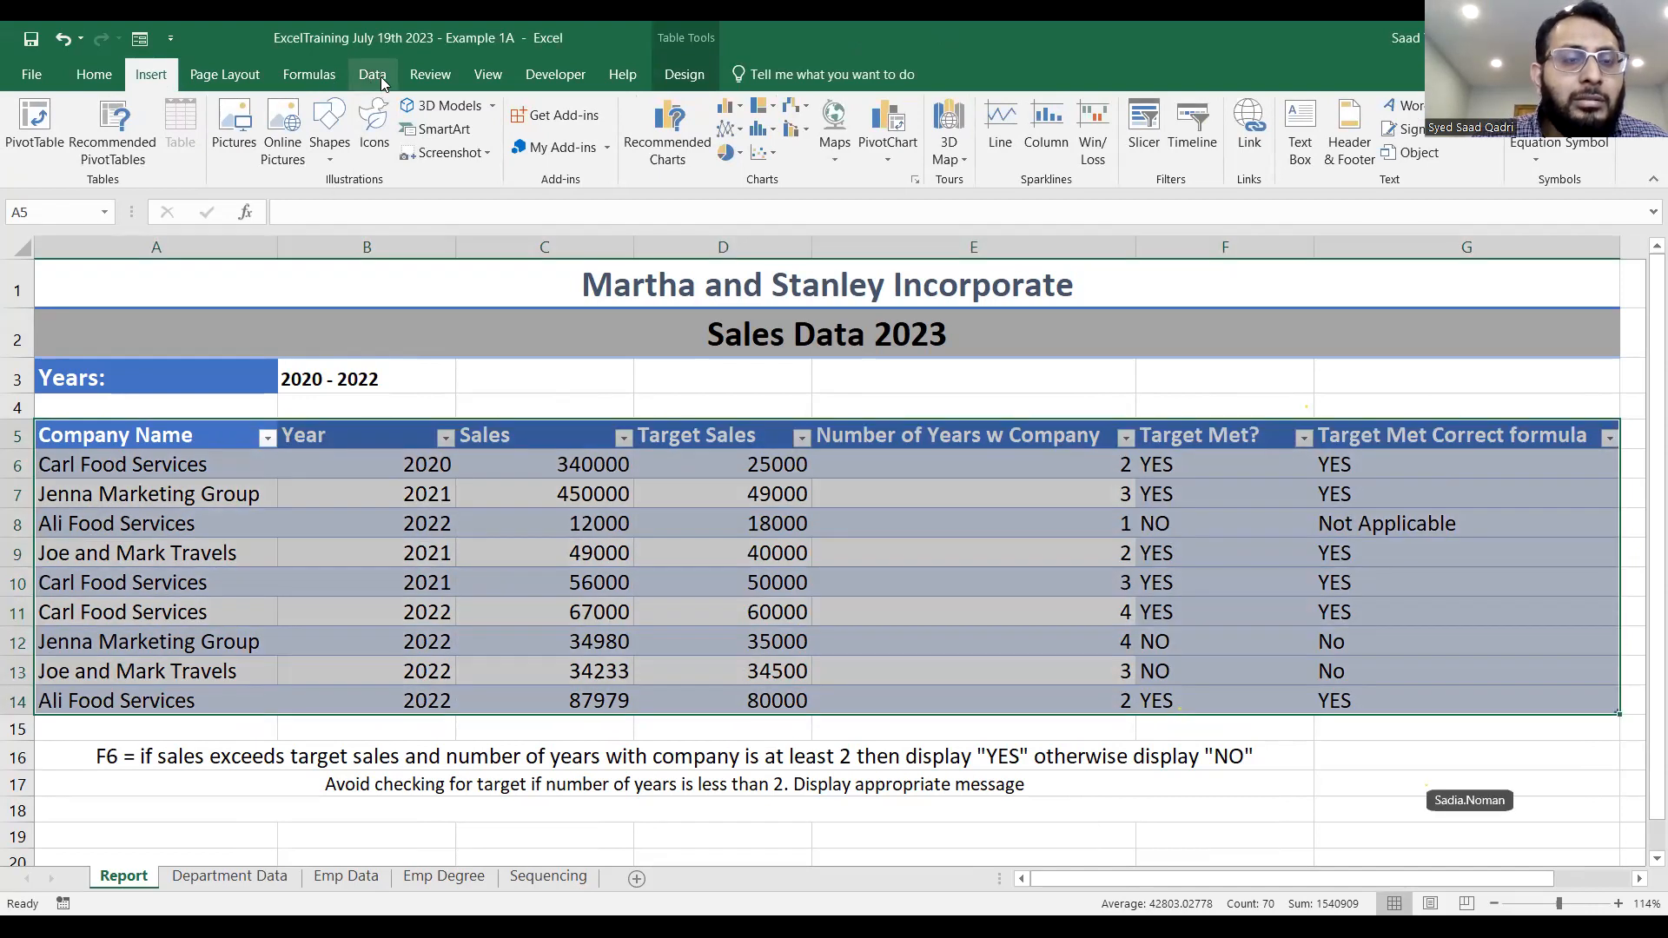
click(373, 75)
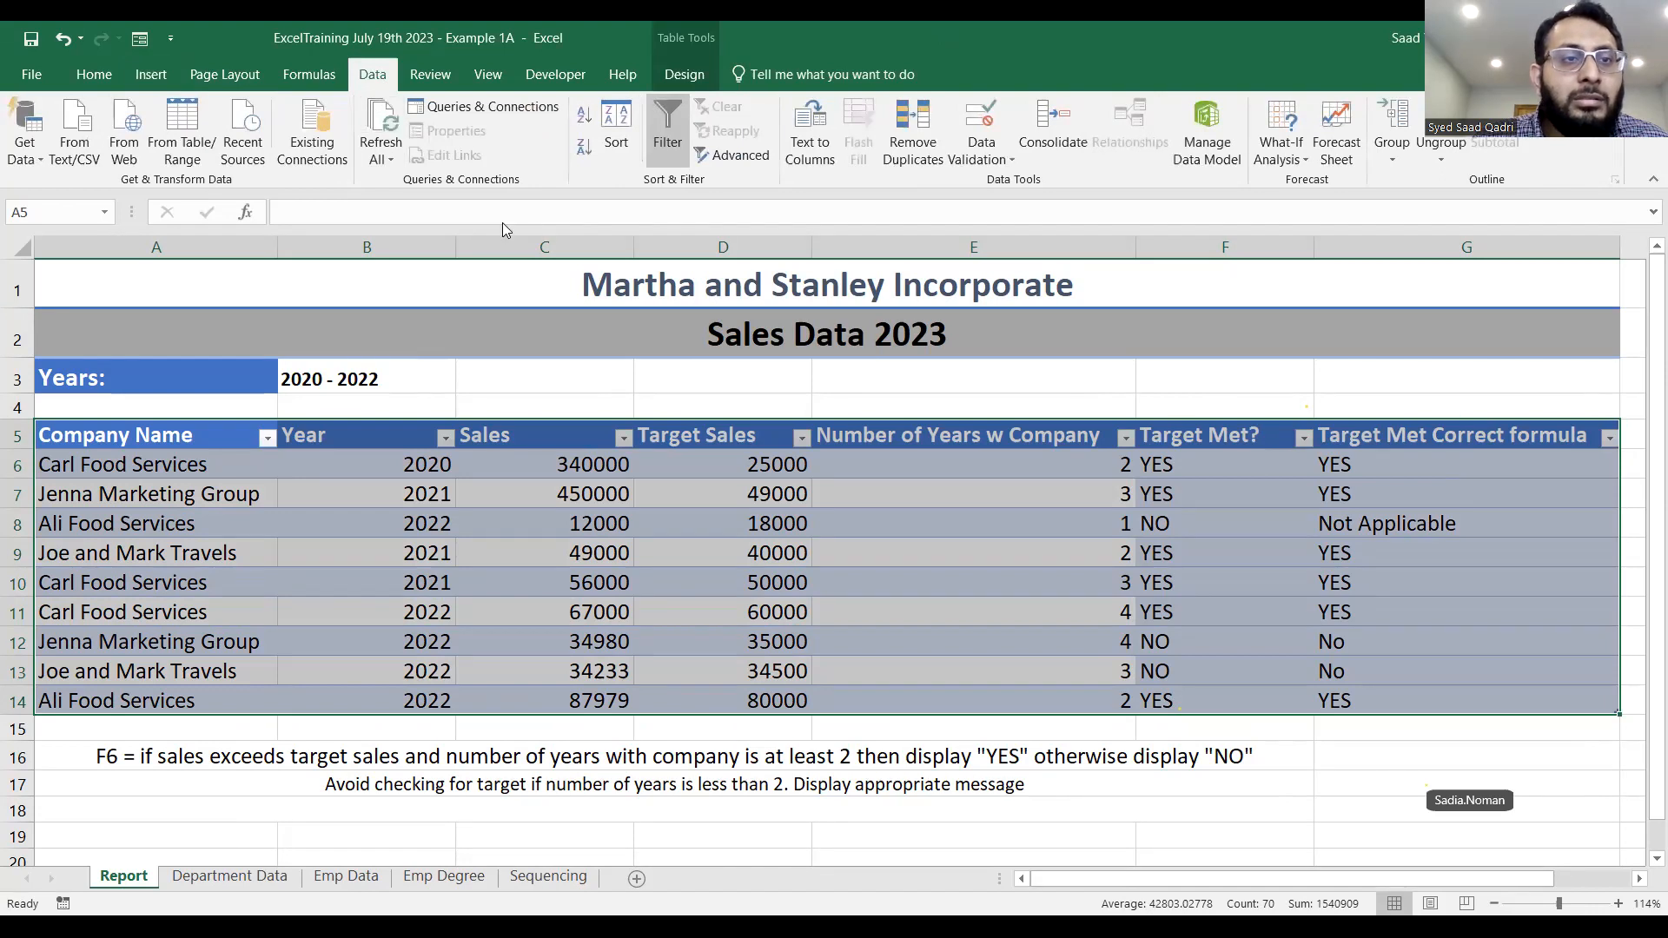
click(234, 78)
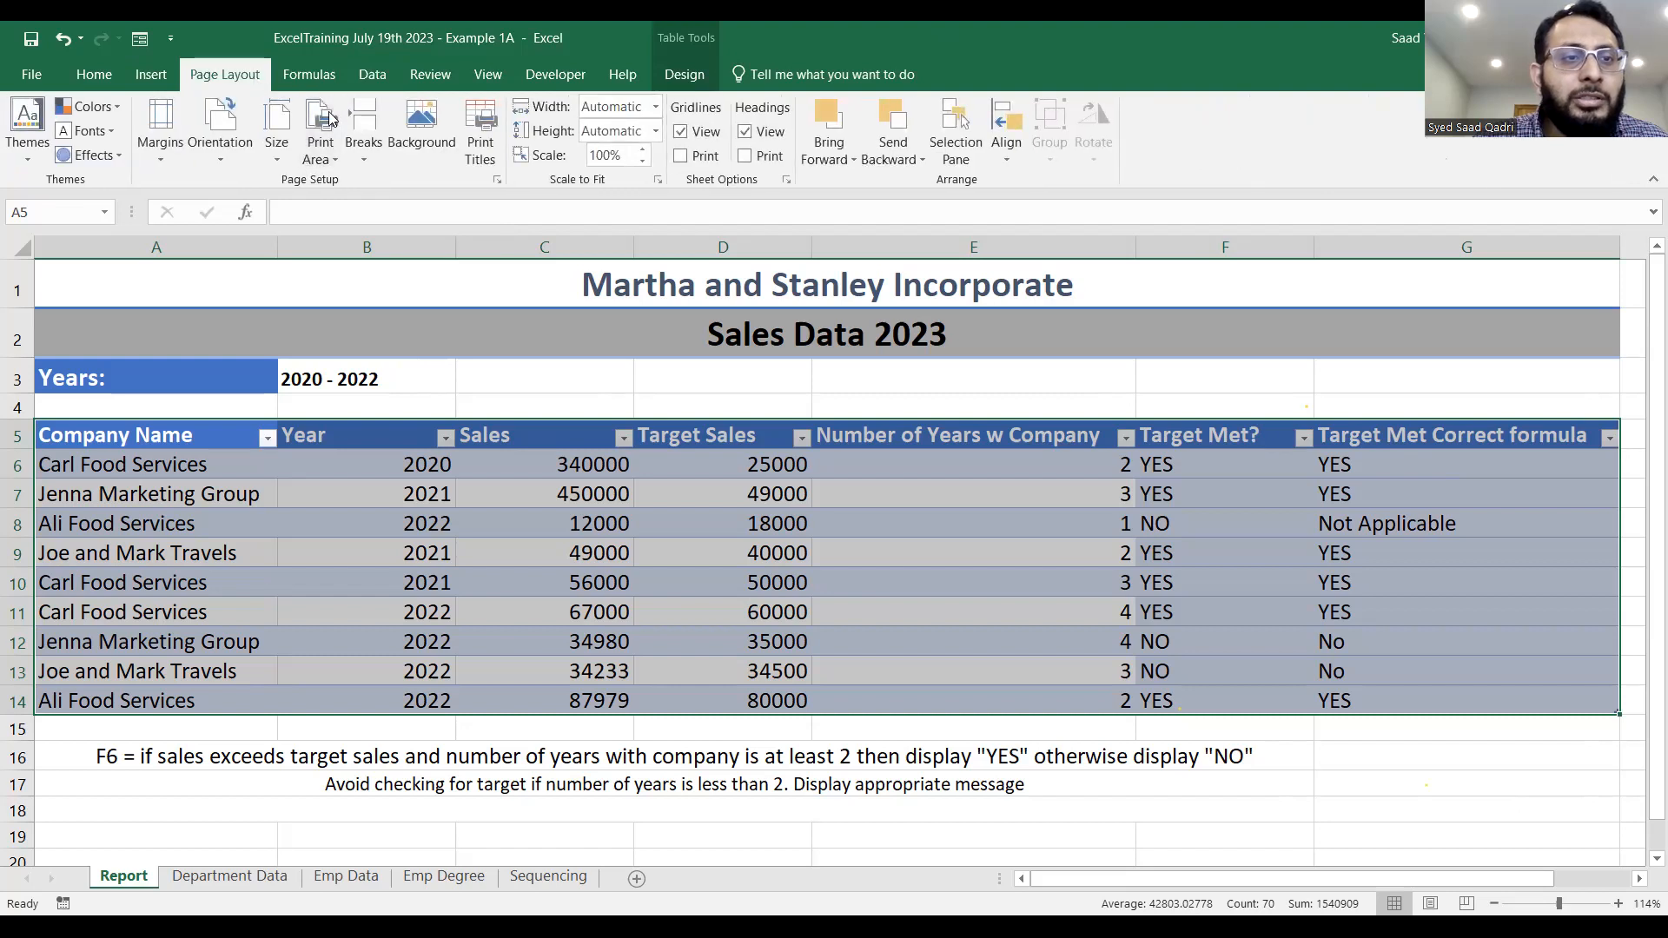
click(152, 74)
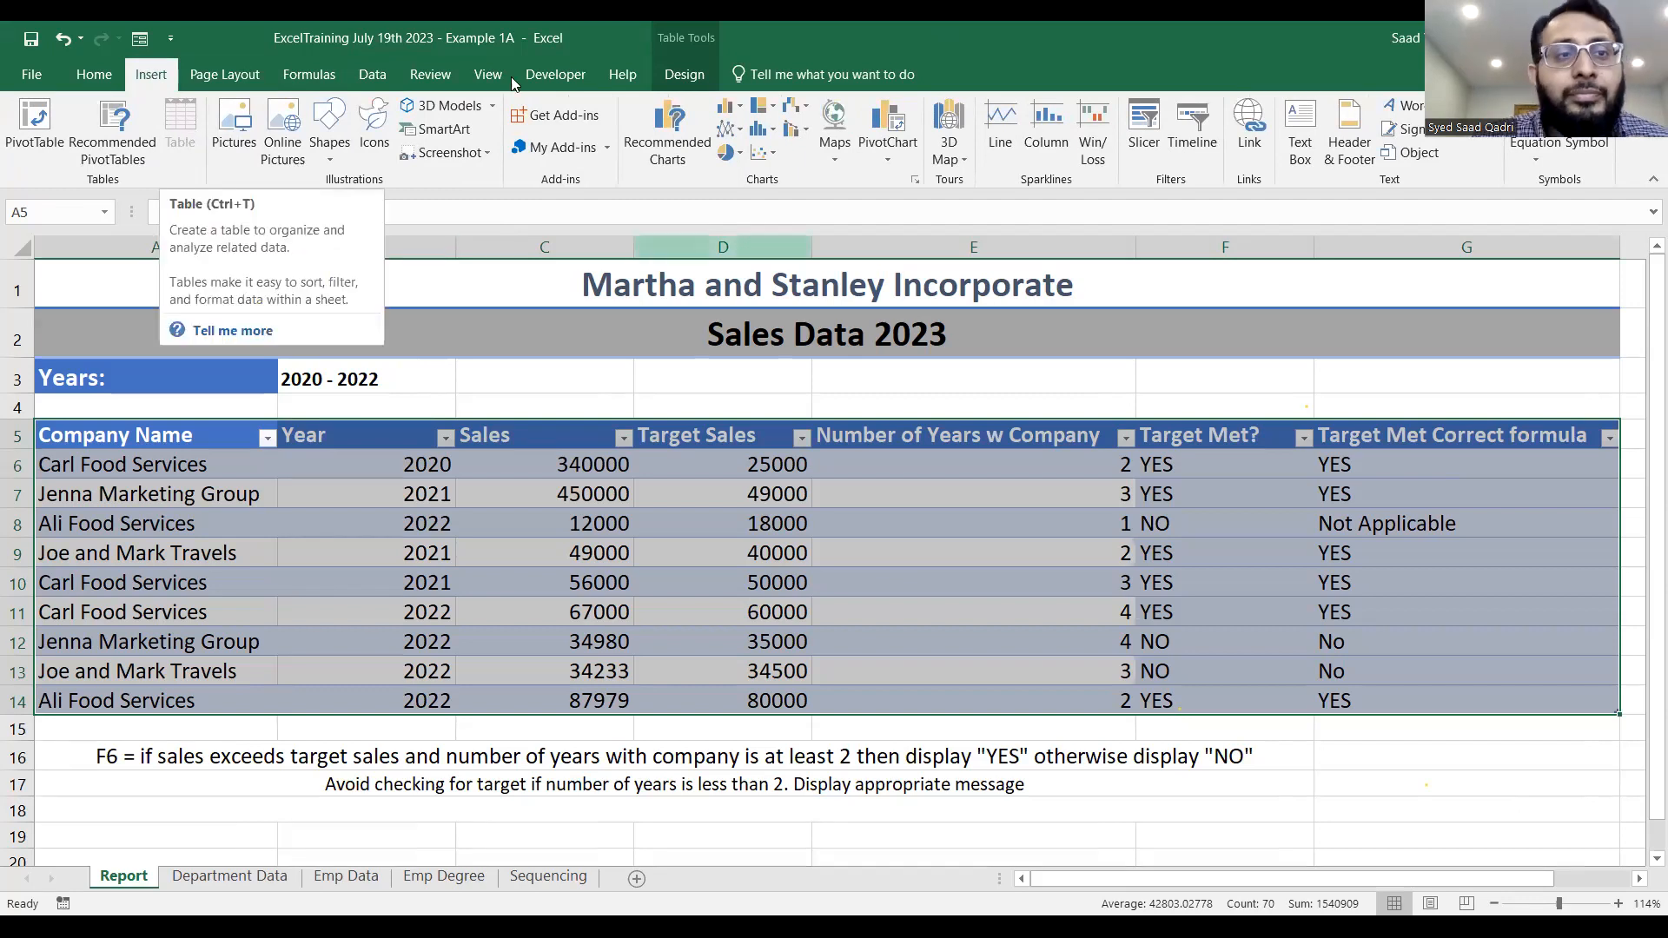
Look at the filter options of the Company Name and Year columns and leave them without filtering.
click(184, 428)
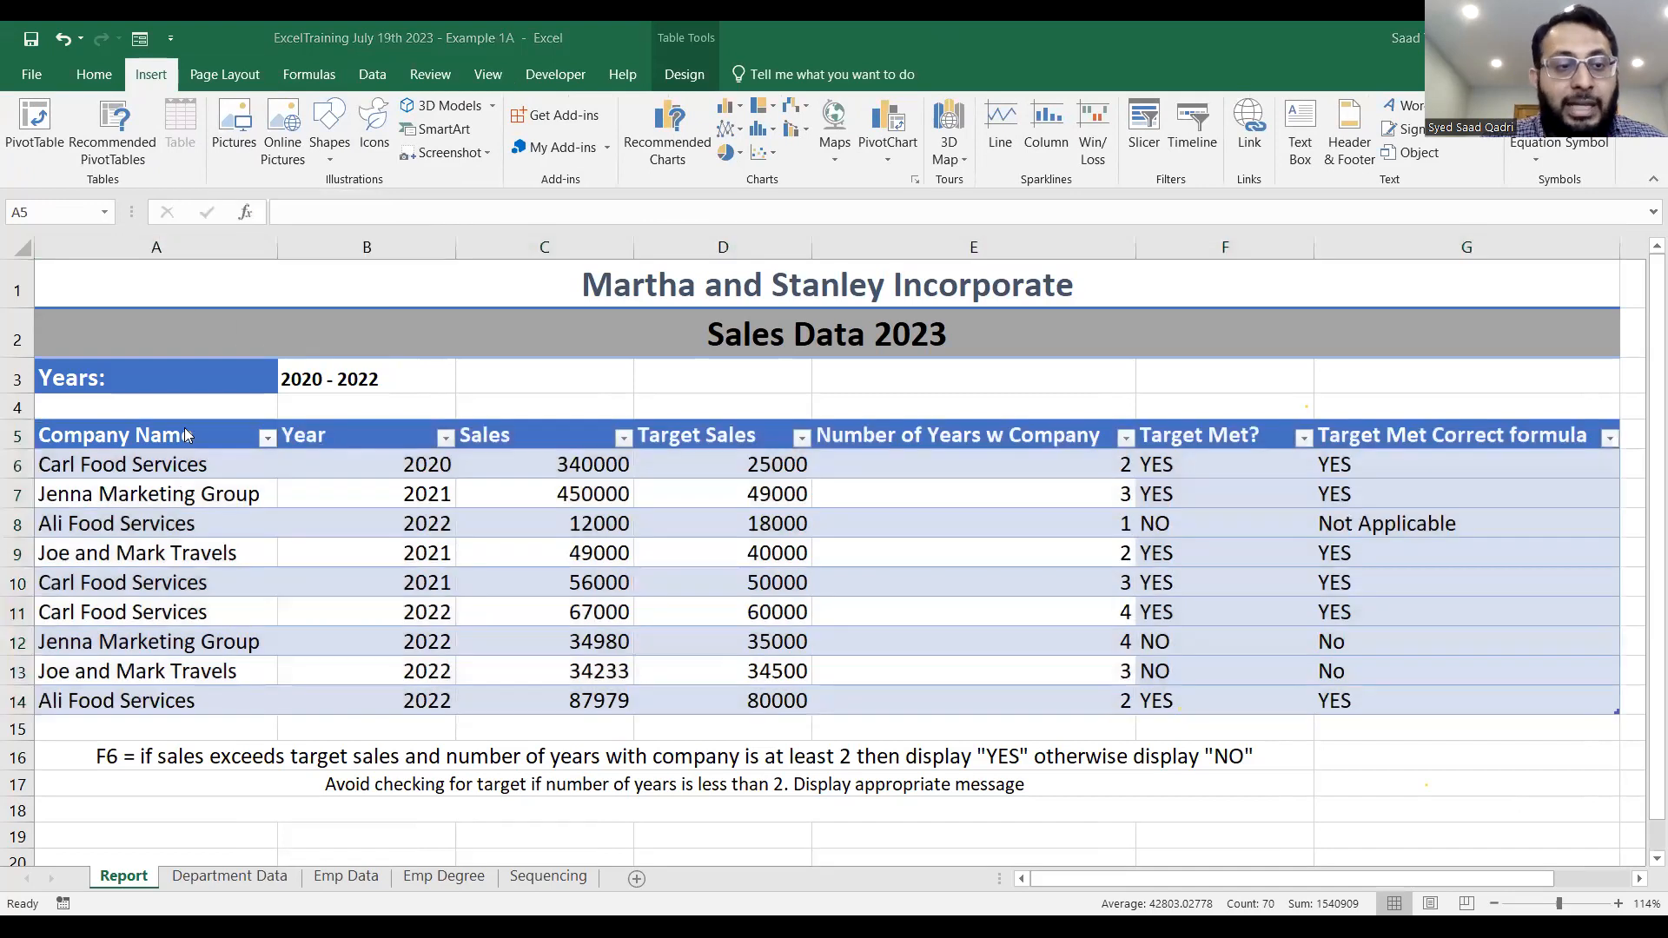
key(ctrl+a)
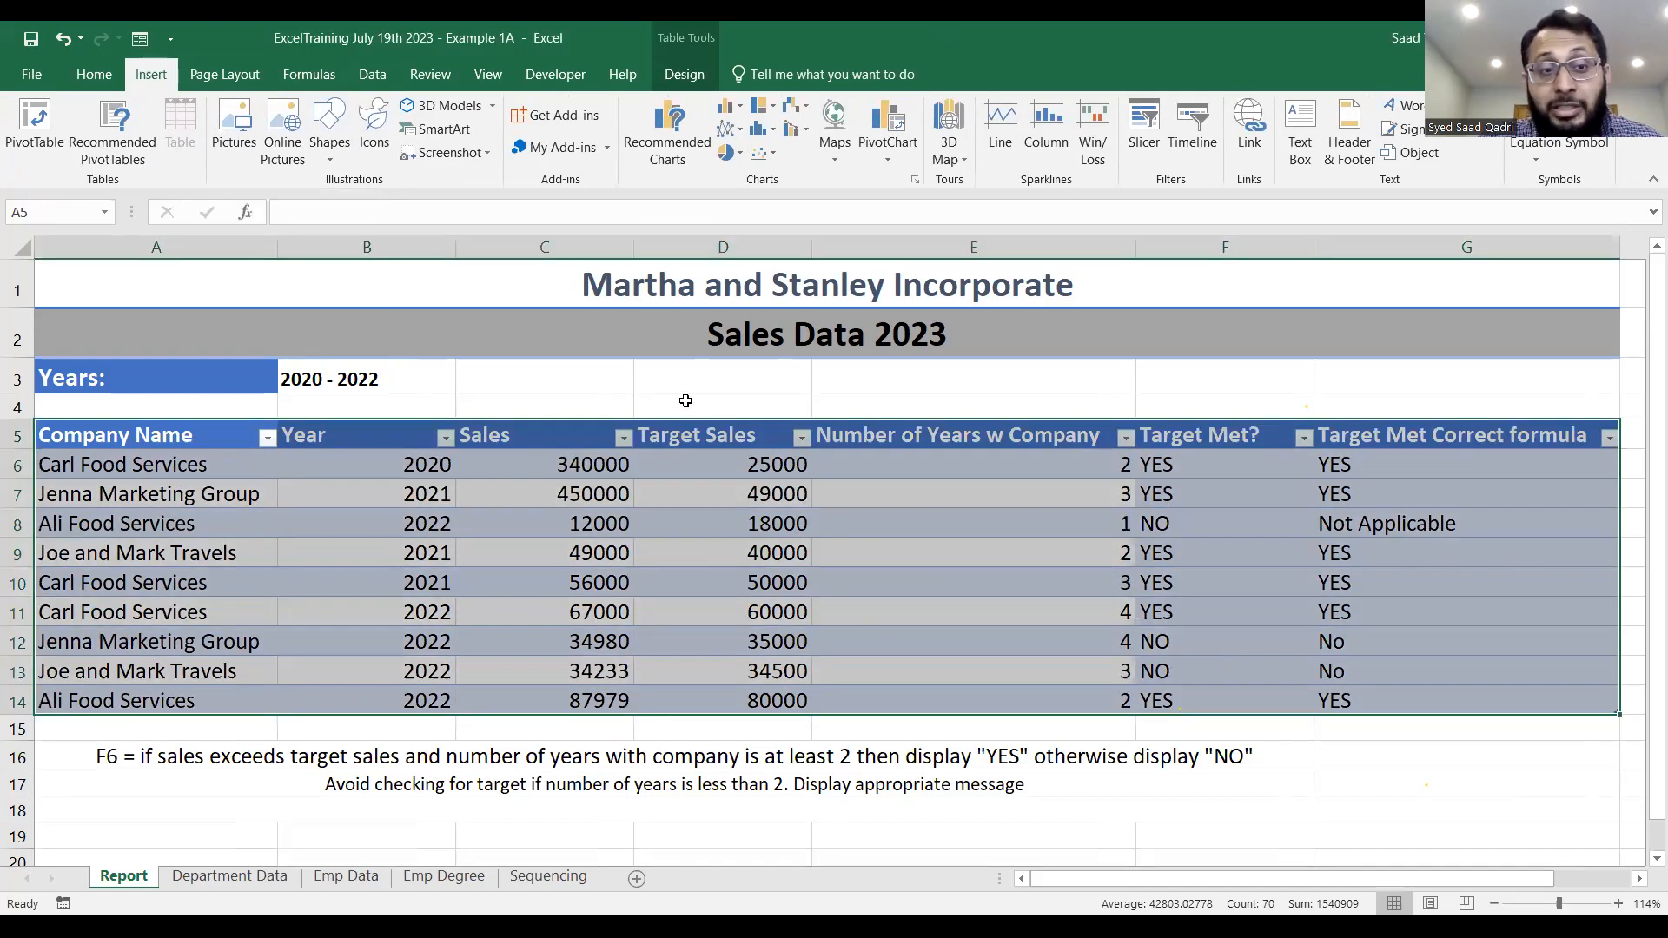
click(269, 439)
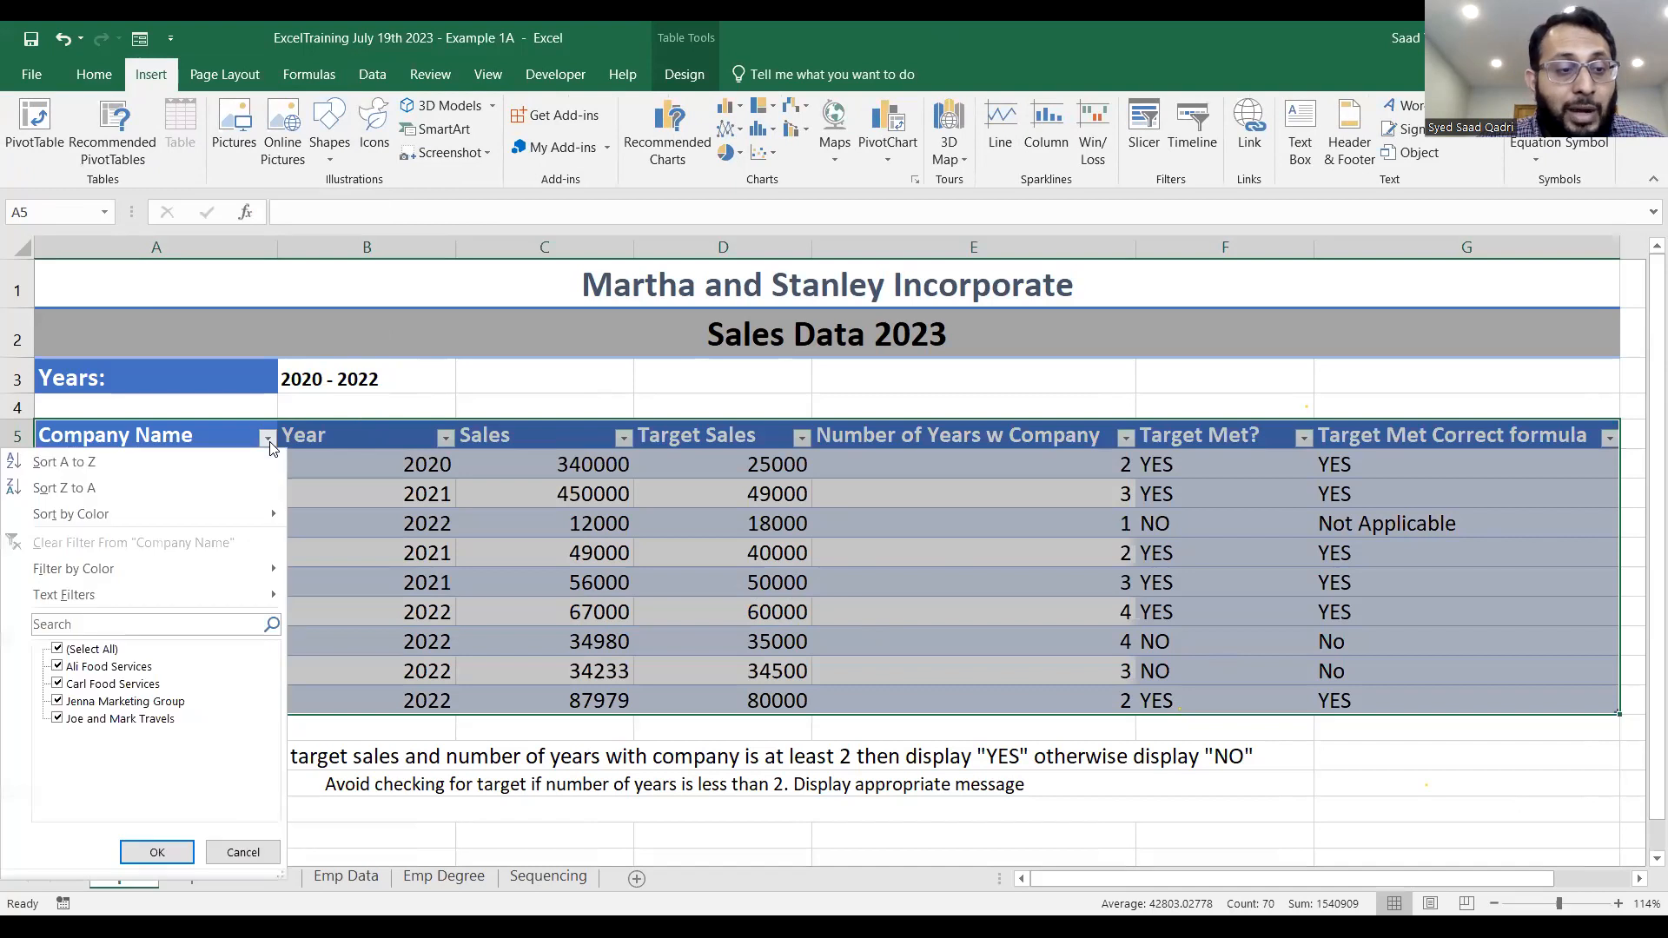
click(446, 437)
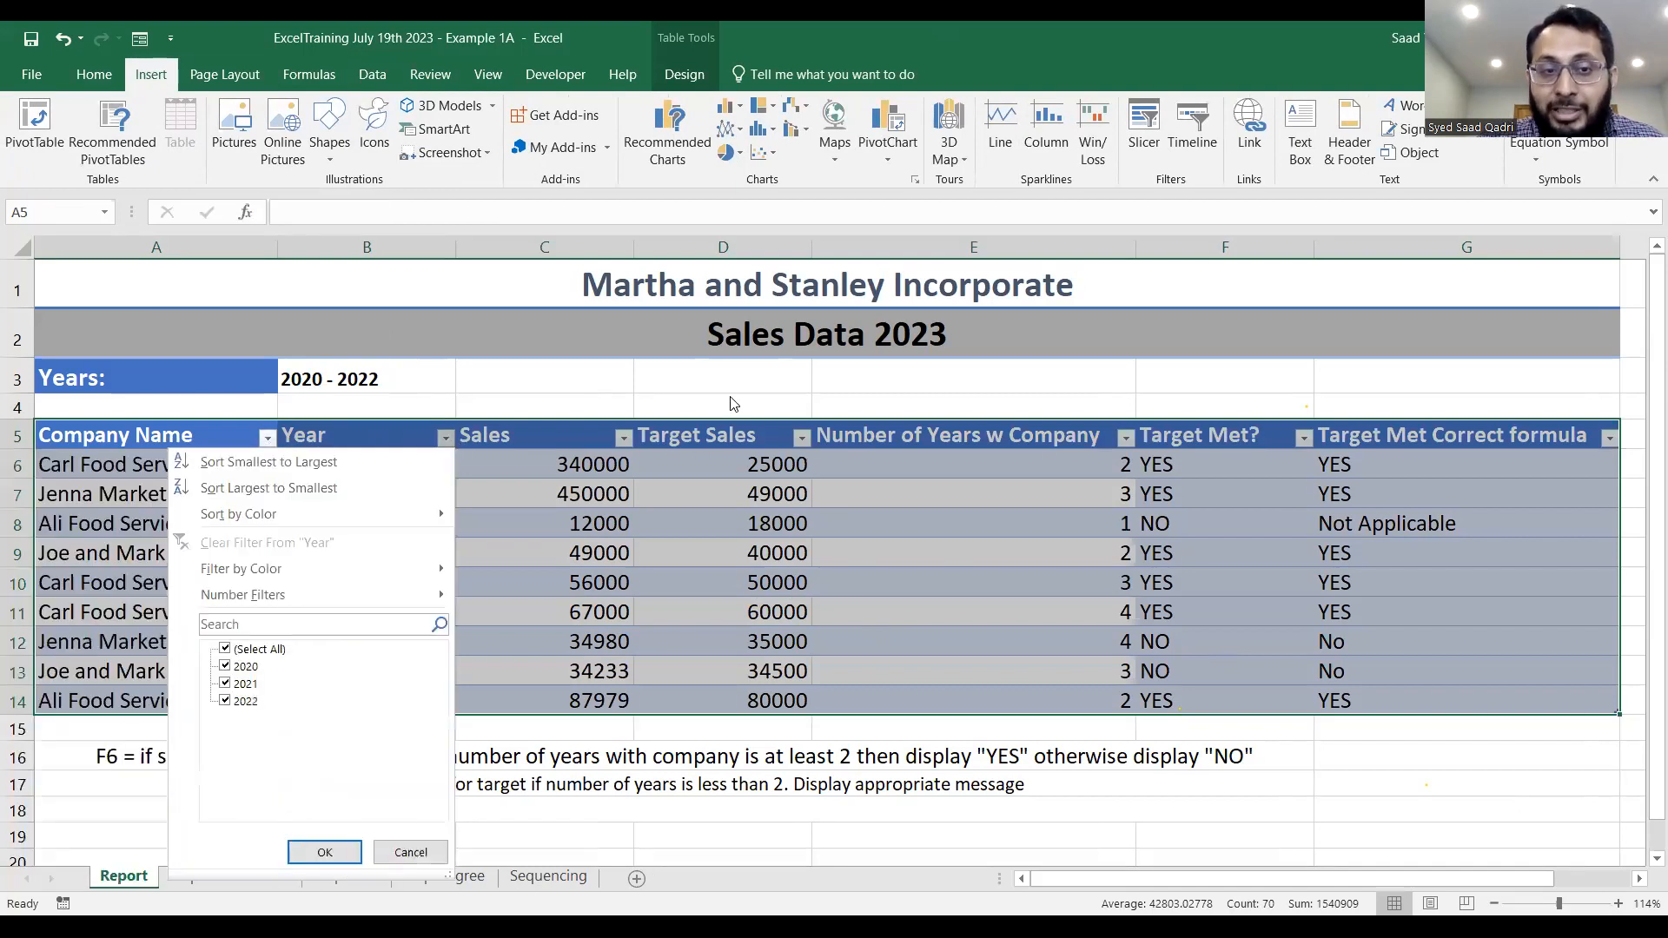
key(Escape)
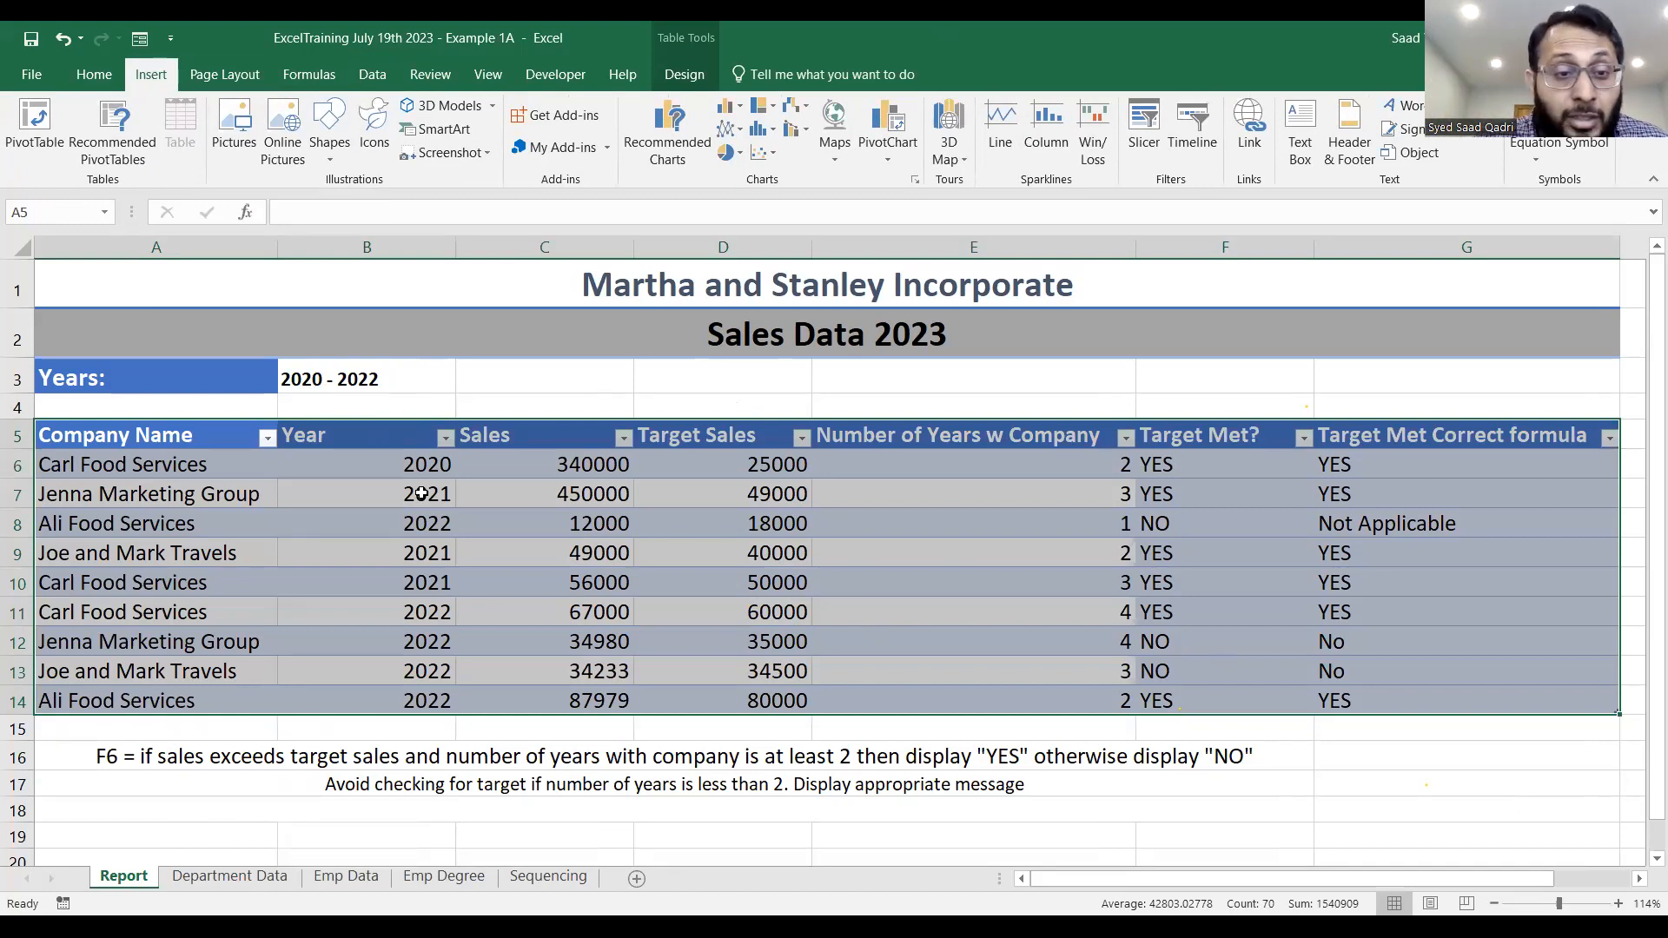
click(172, 39)
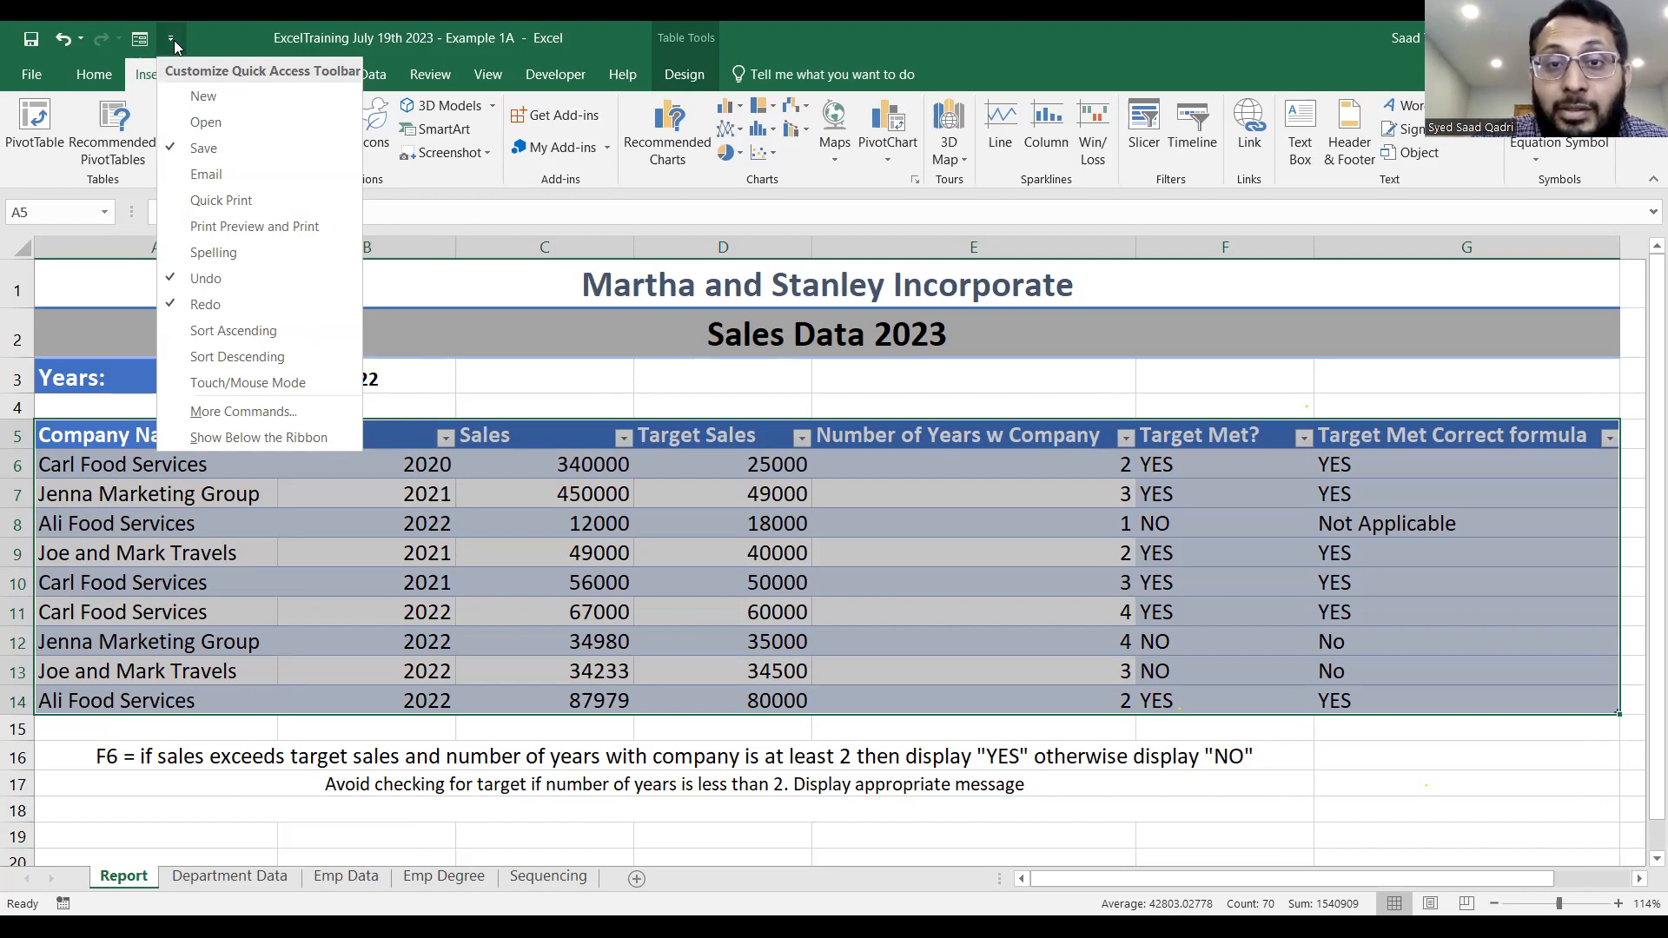
click(216, 410)
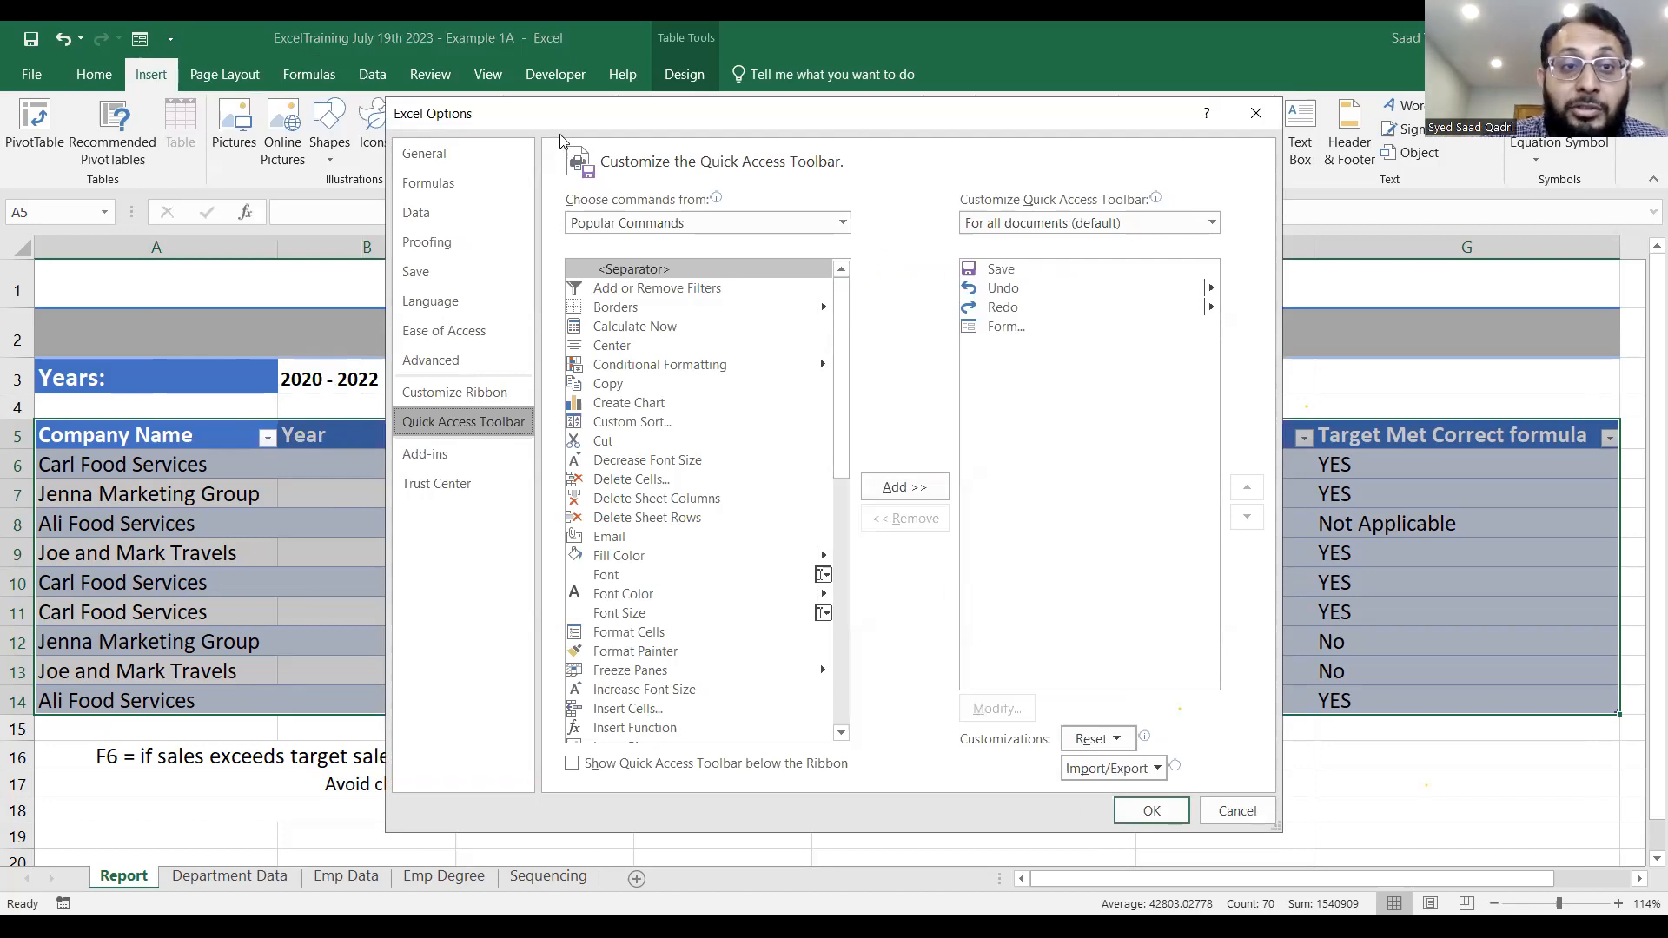
drag(542, 120, 526, 172)
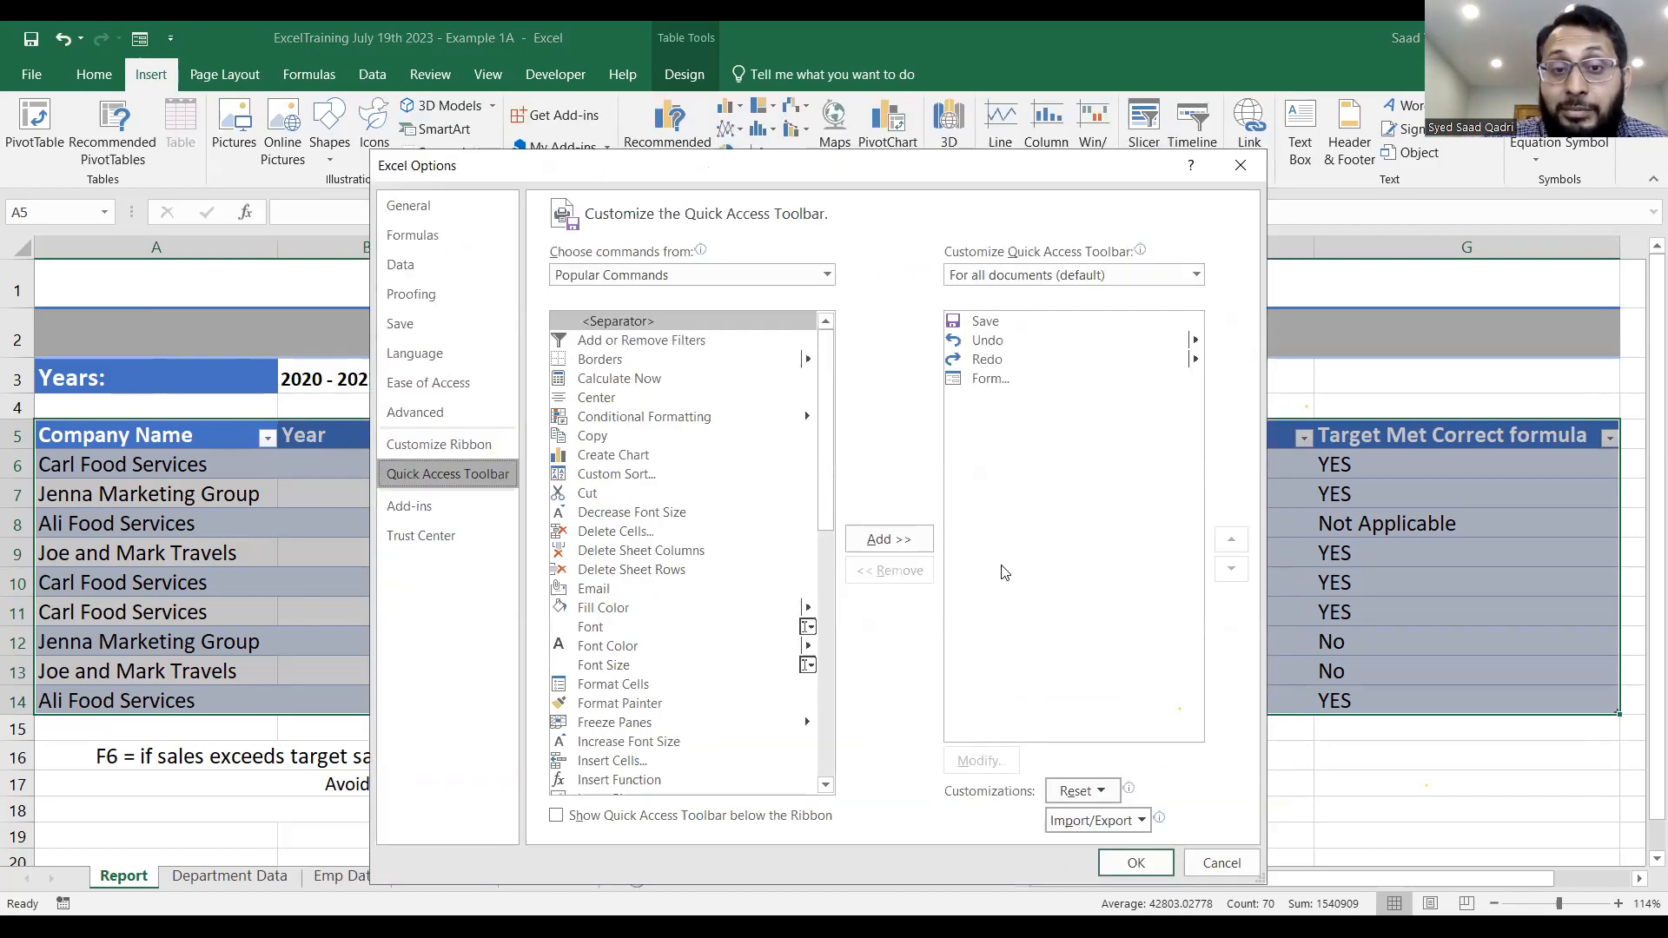
drag(827, 439, 847, 580)
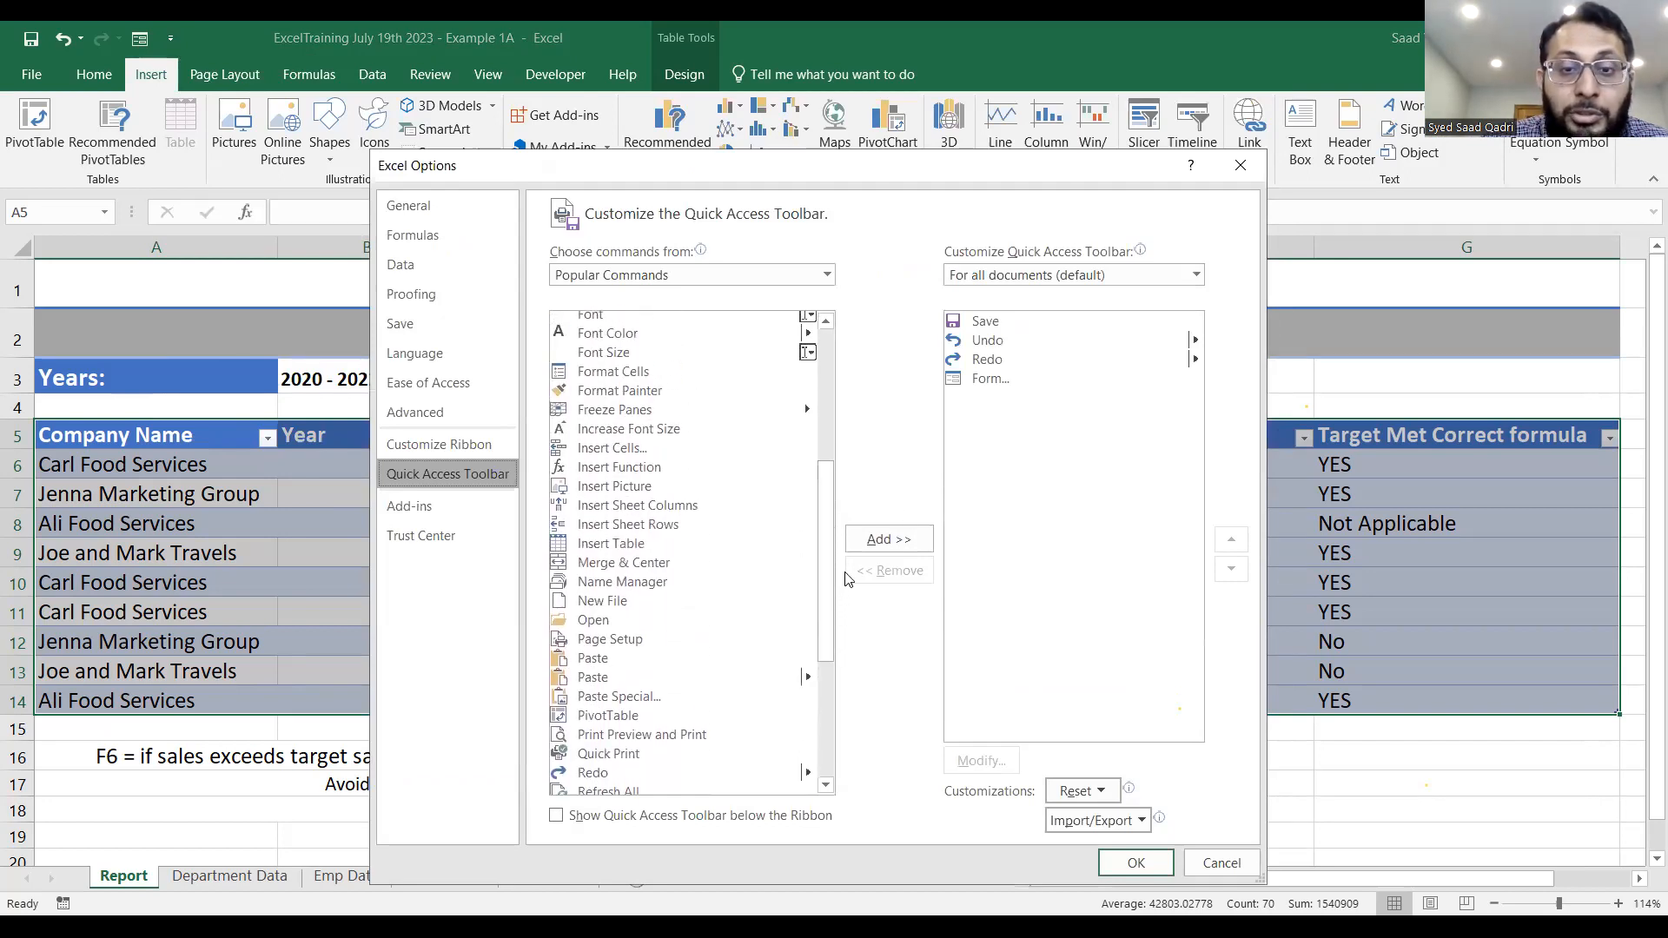
click(1008, 383)
click(894, 574)
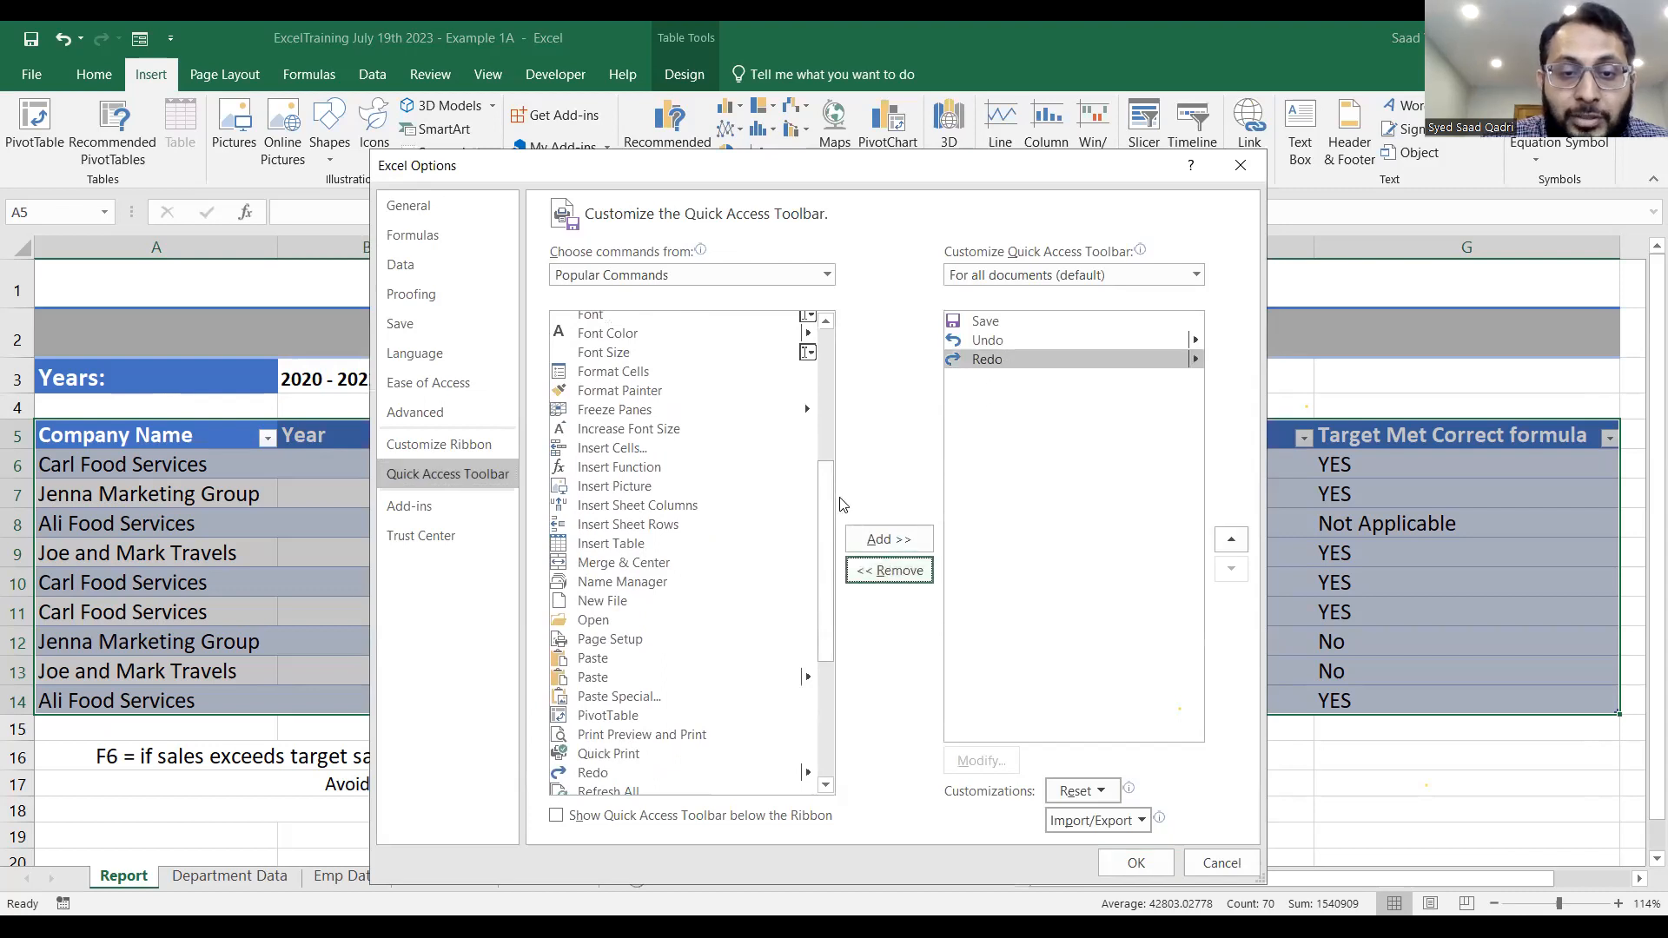
drag(816, 522, 826, 474)
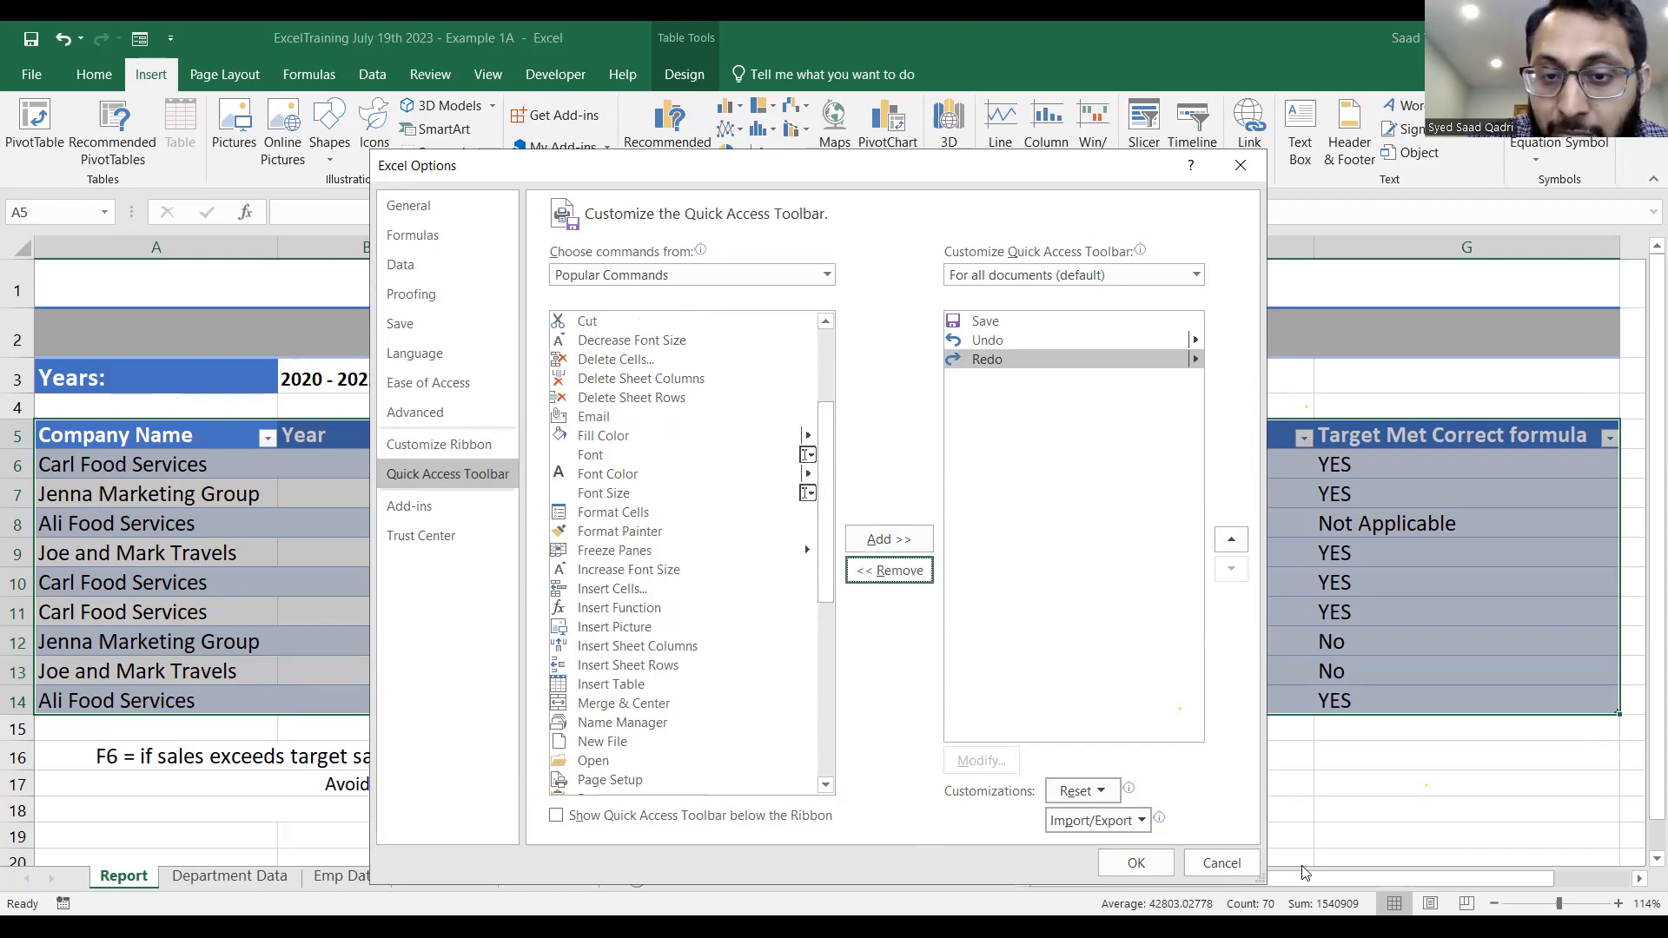
click(1222, 864)
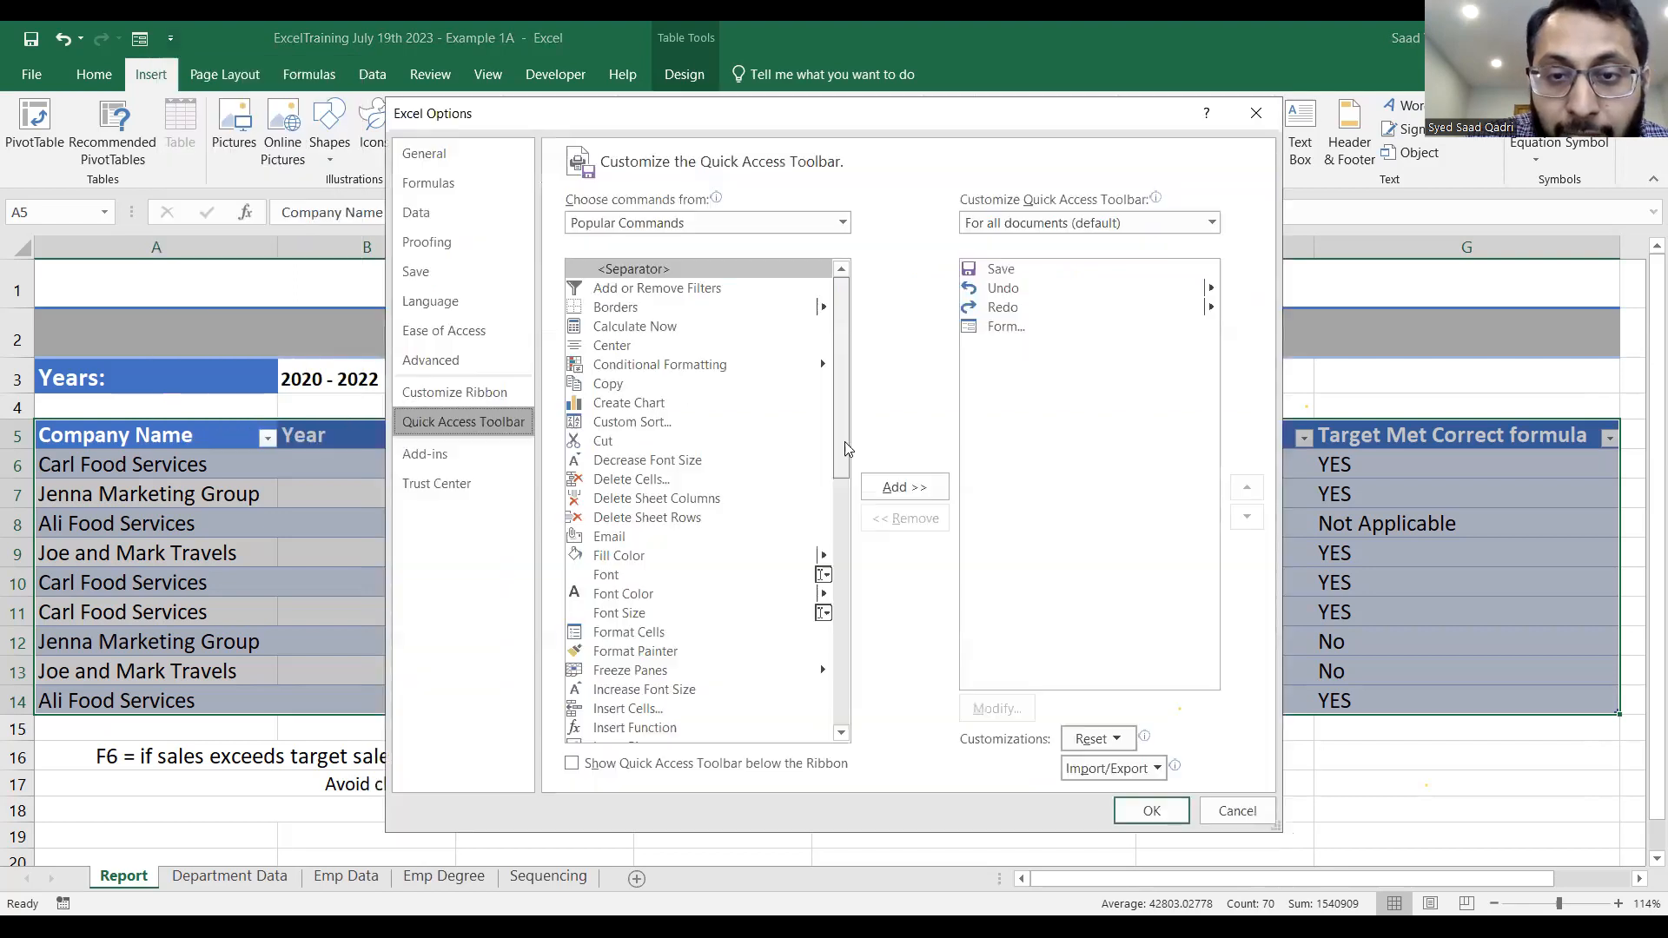
Examine the Form command's entry and the Popular Commands list in the Quick Access Toolbar customization, then close the options without changes.
drag(843, 444, 863, 404)
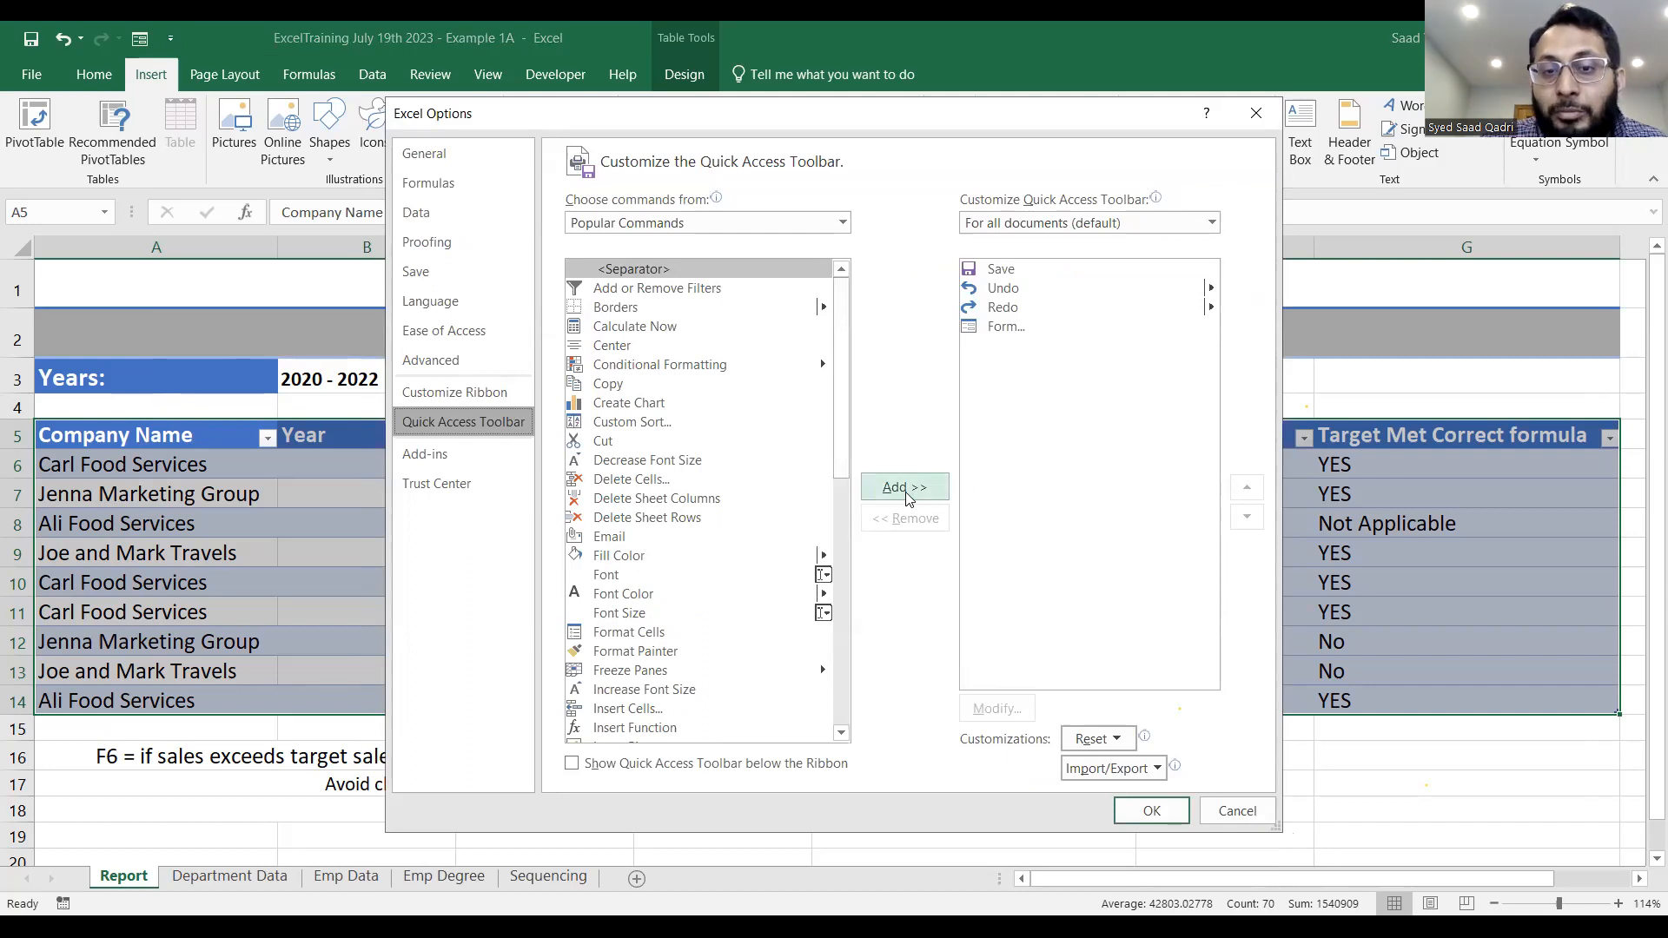
click(1022, 333)
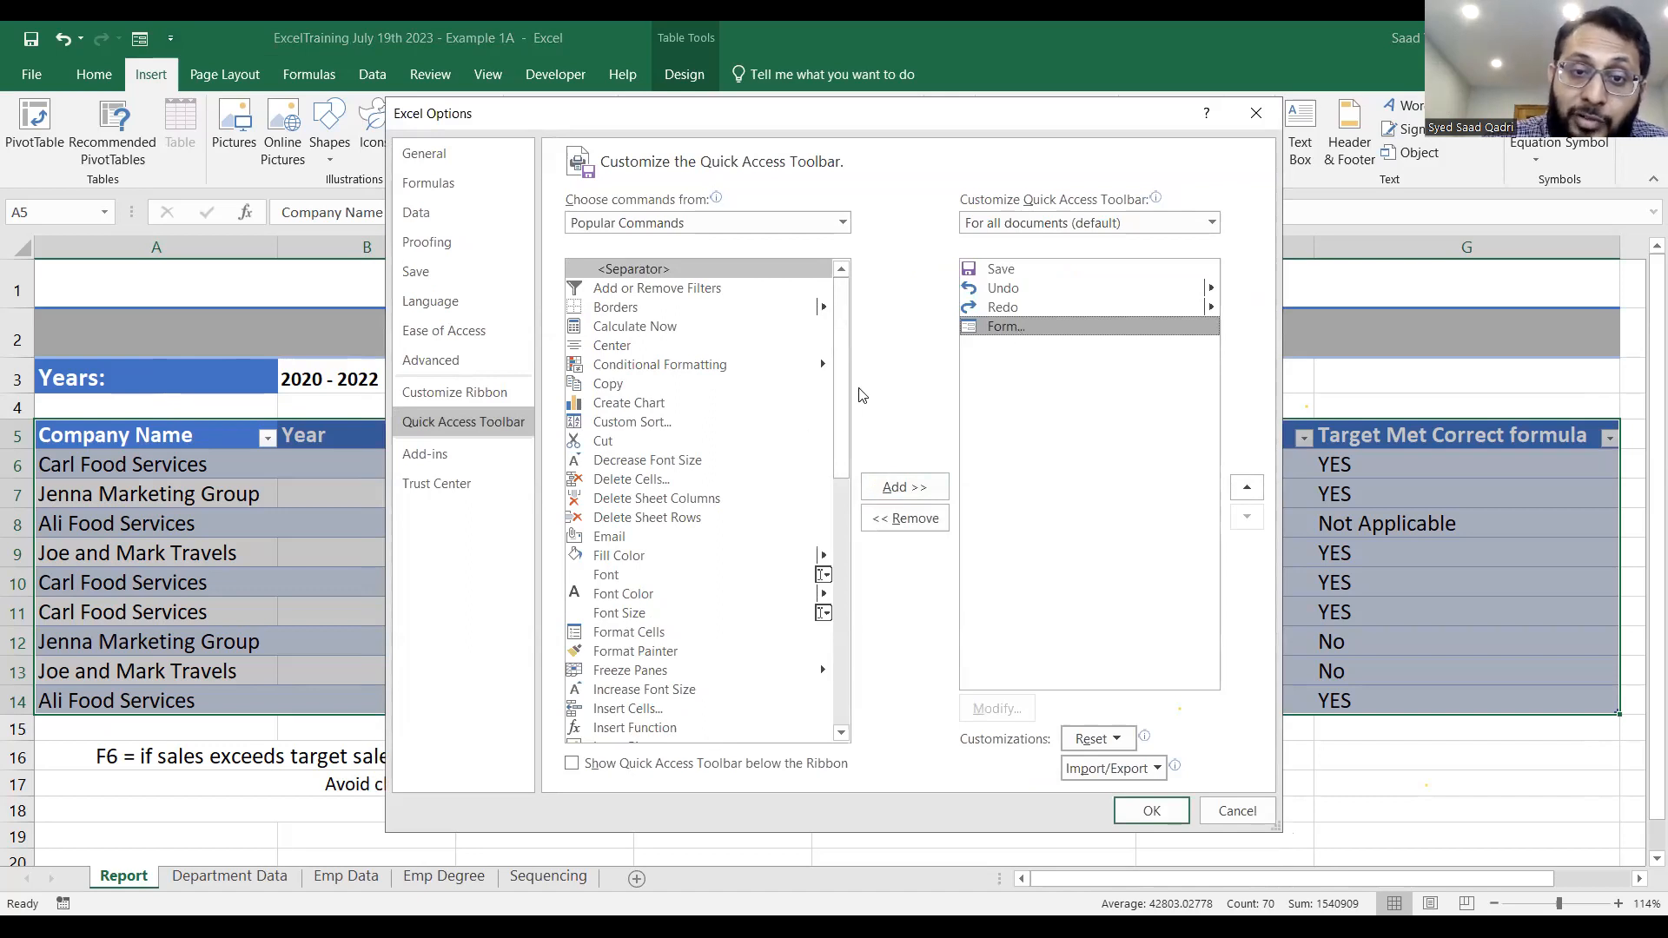
scroll(808, 478, down, 7)
scroll(871, 484, up, 6)
scroll(865, 477, down, 5)
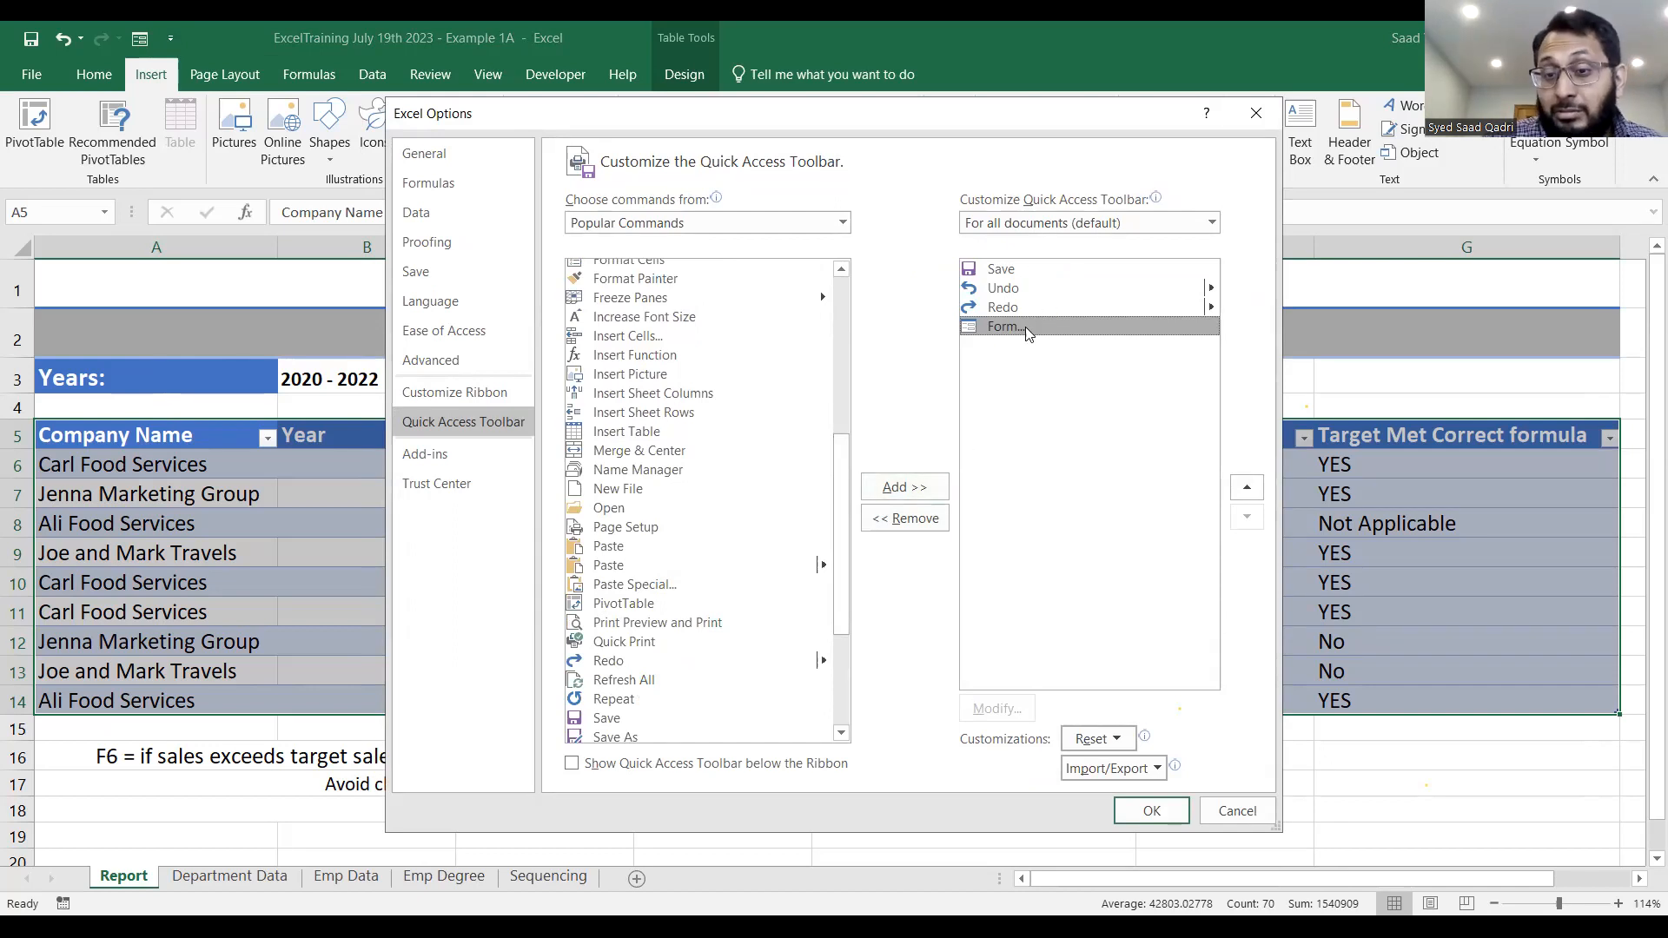
click(1152, 811)
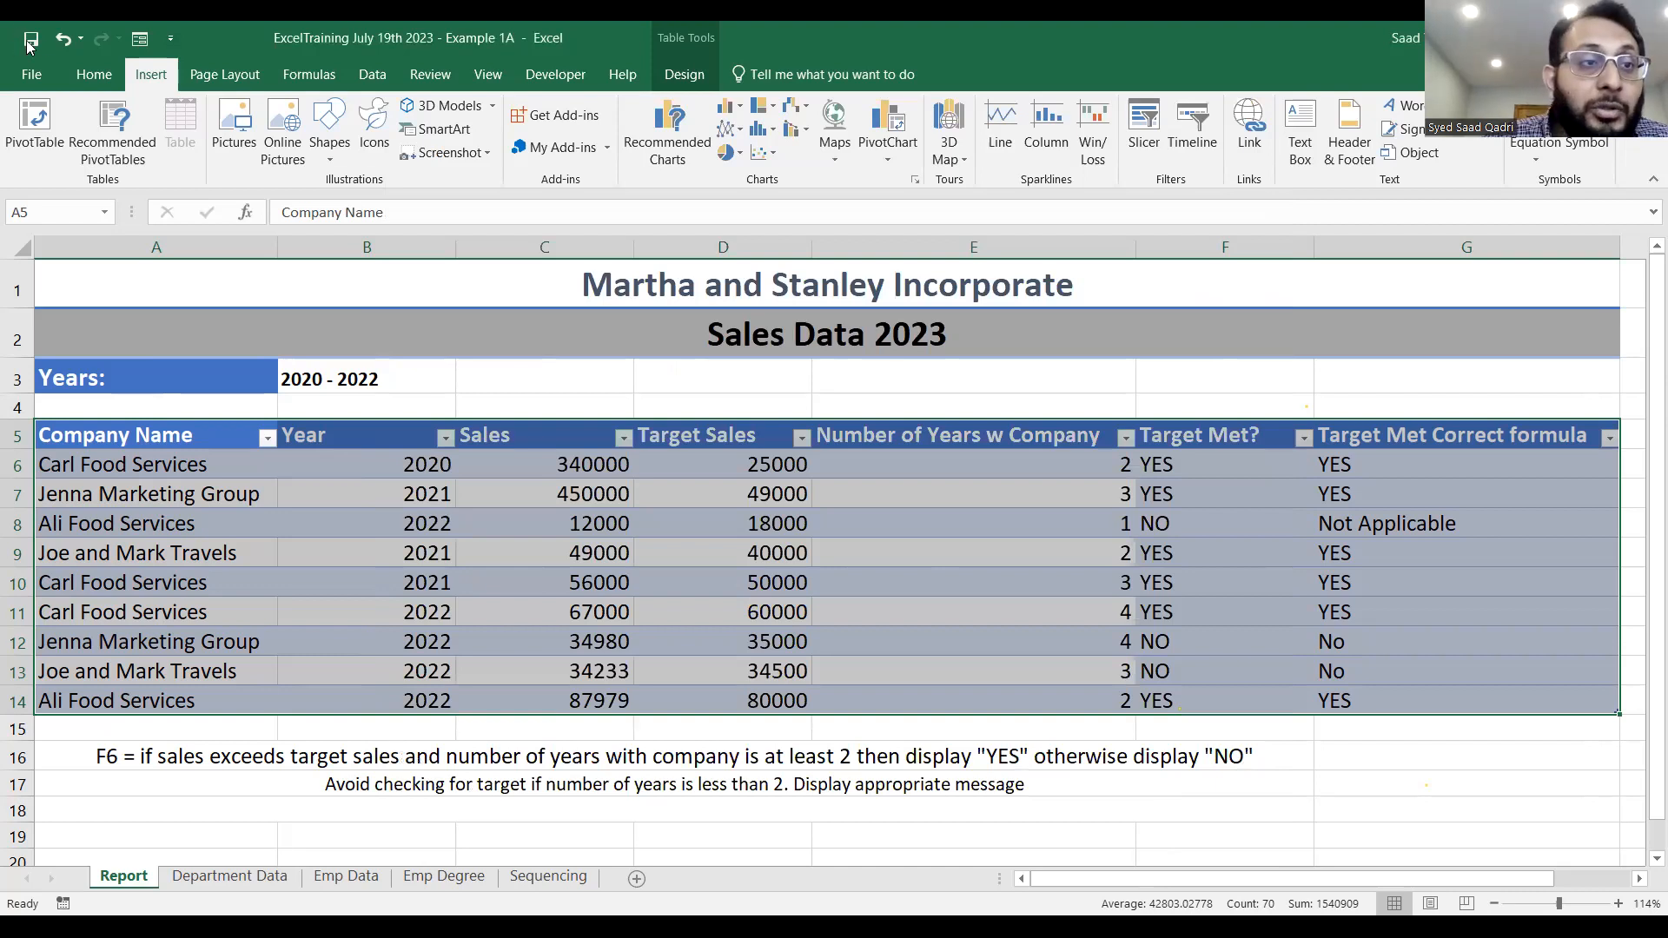
Open the data form for the sales table, browse forward from the first to the sixth record, and close the form.
click(141, 40)
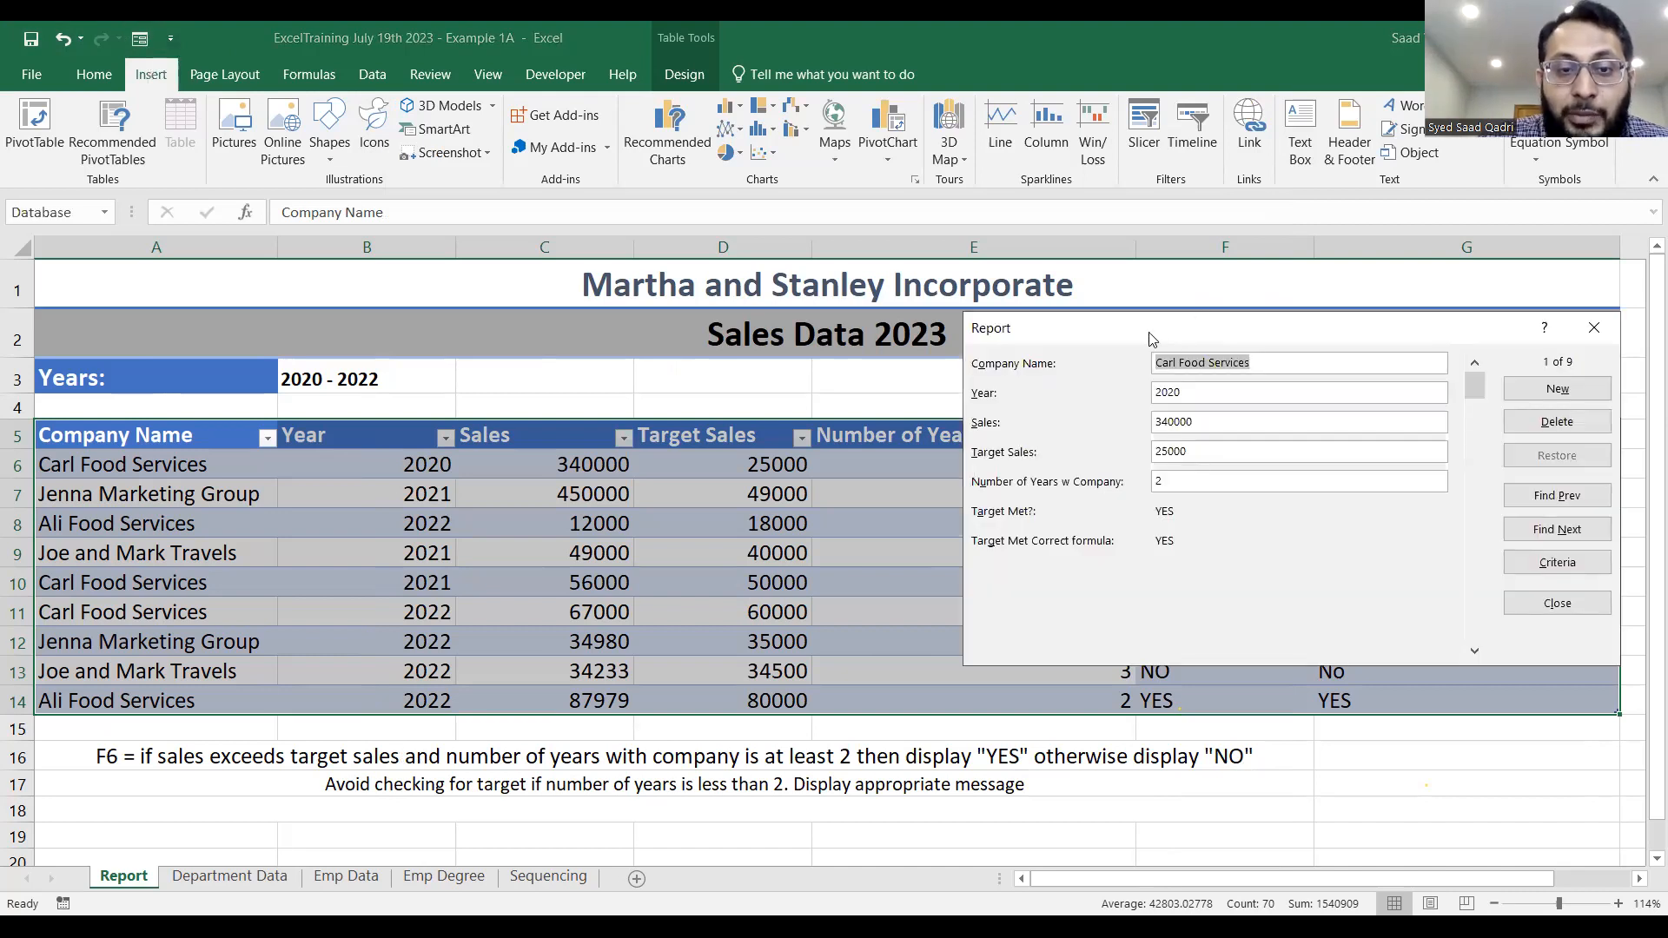
drag(1149, 339, 556, 88)
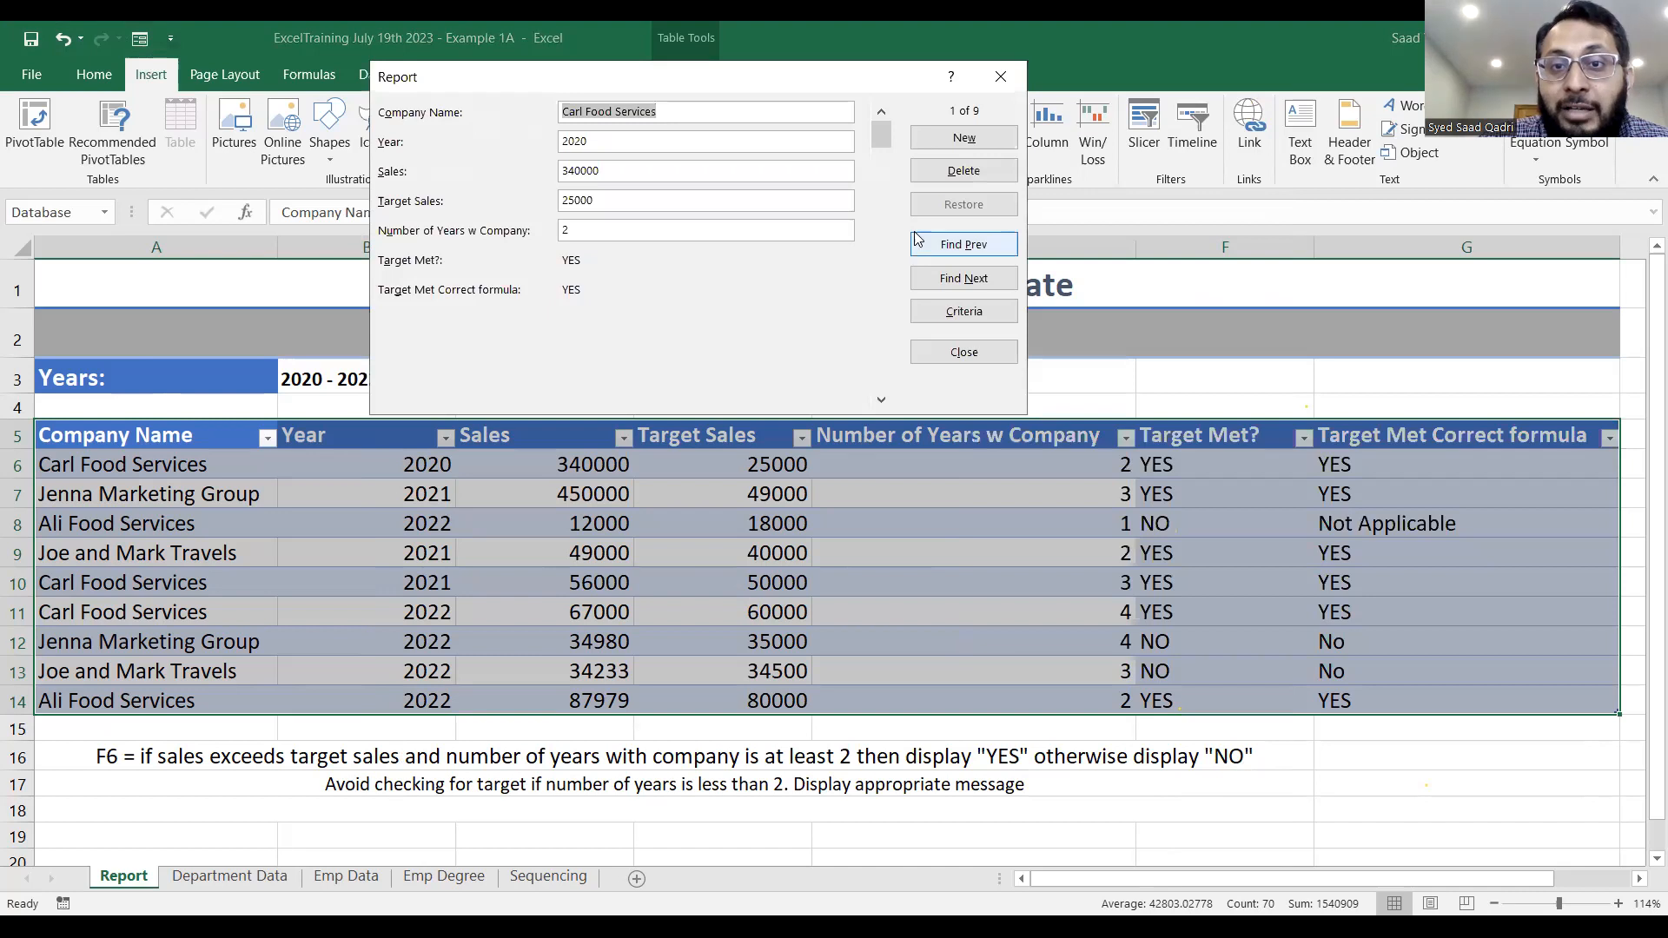
click(968, 278)
click(971, 278)
click(973, 278)
click(973, 278)
click(974, 278)
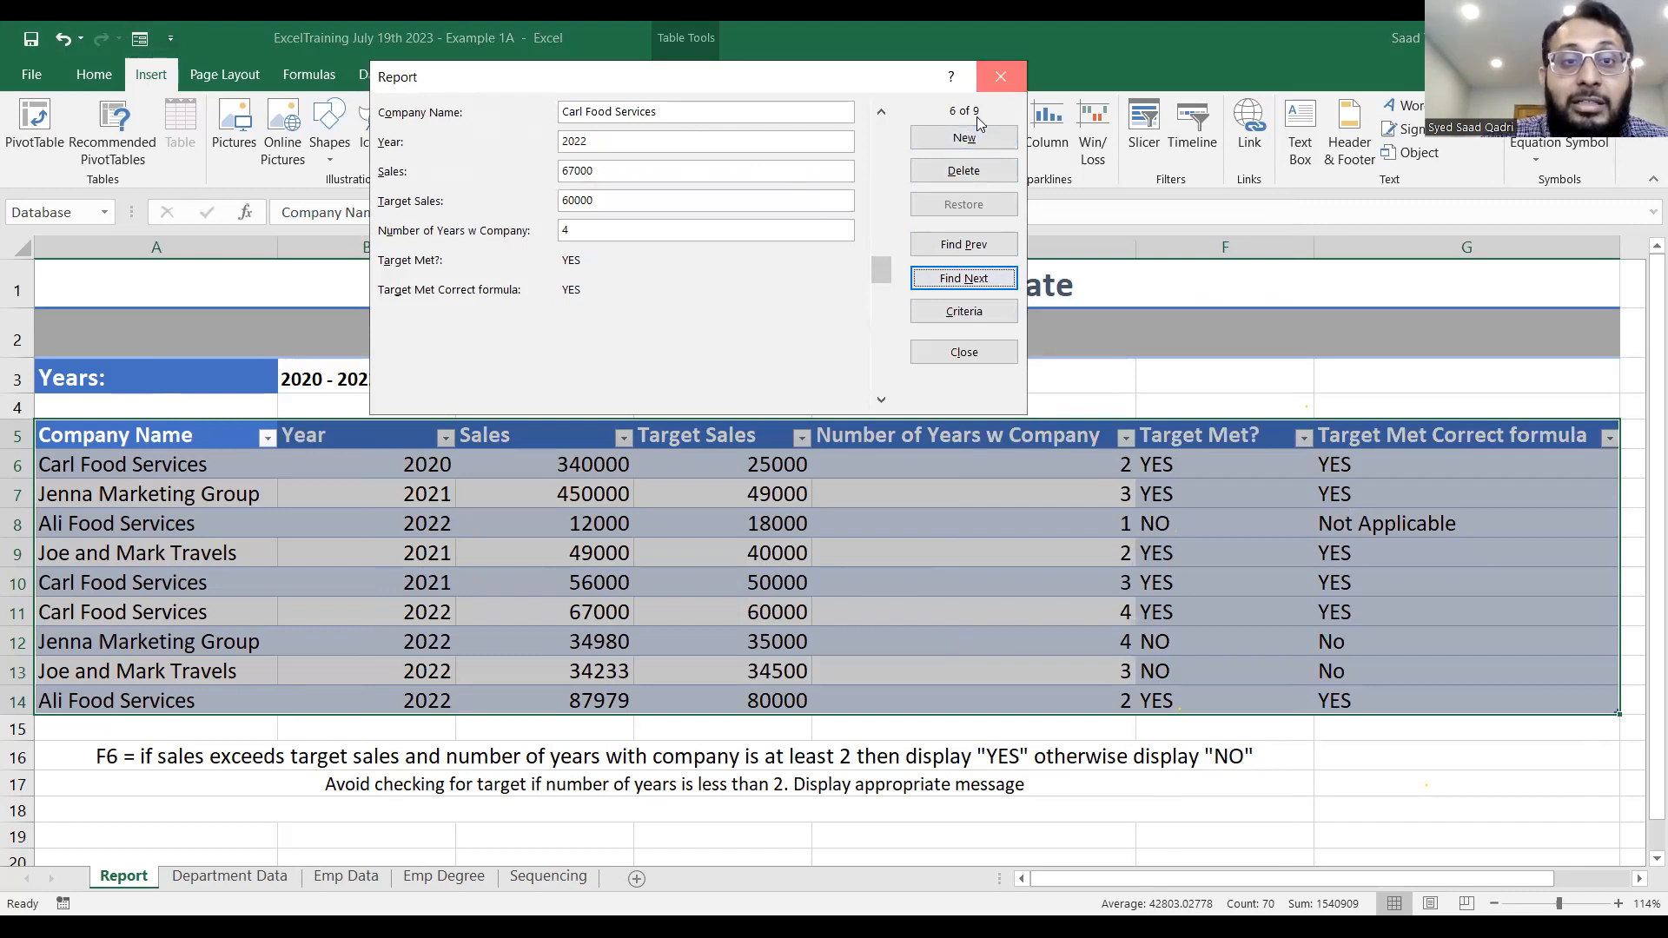
key(Escape)
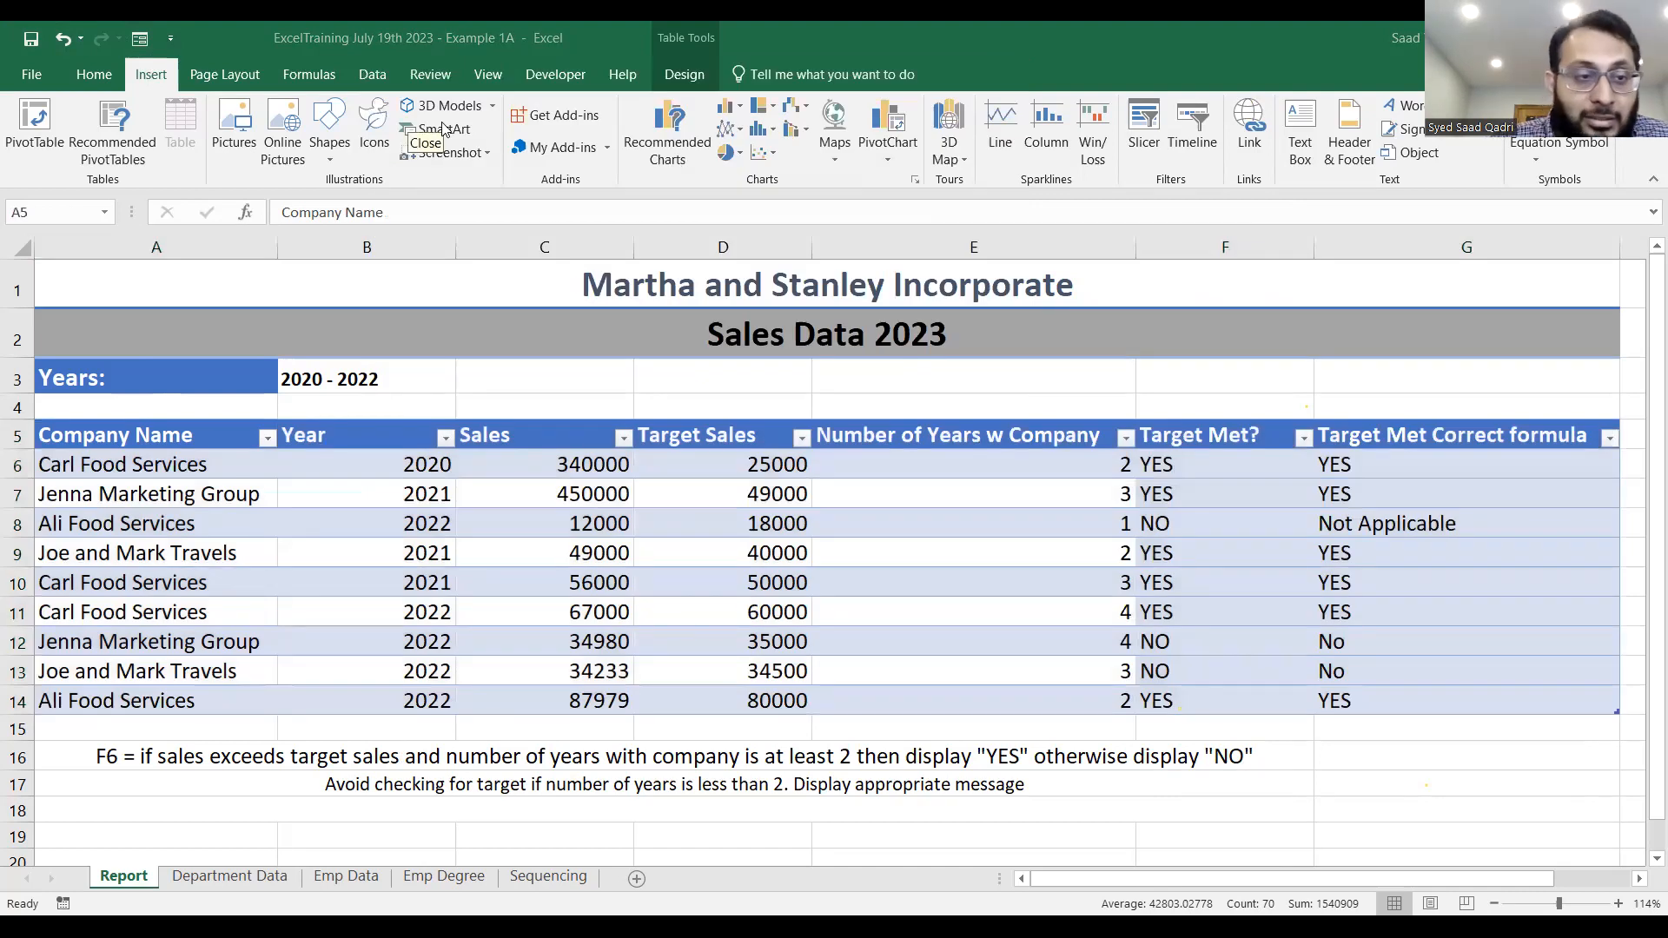
Open the Quick Access Toolbar customization and list All Commands as the available commands.
click(172, 36)
click(172, 36)
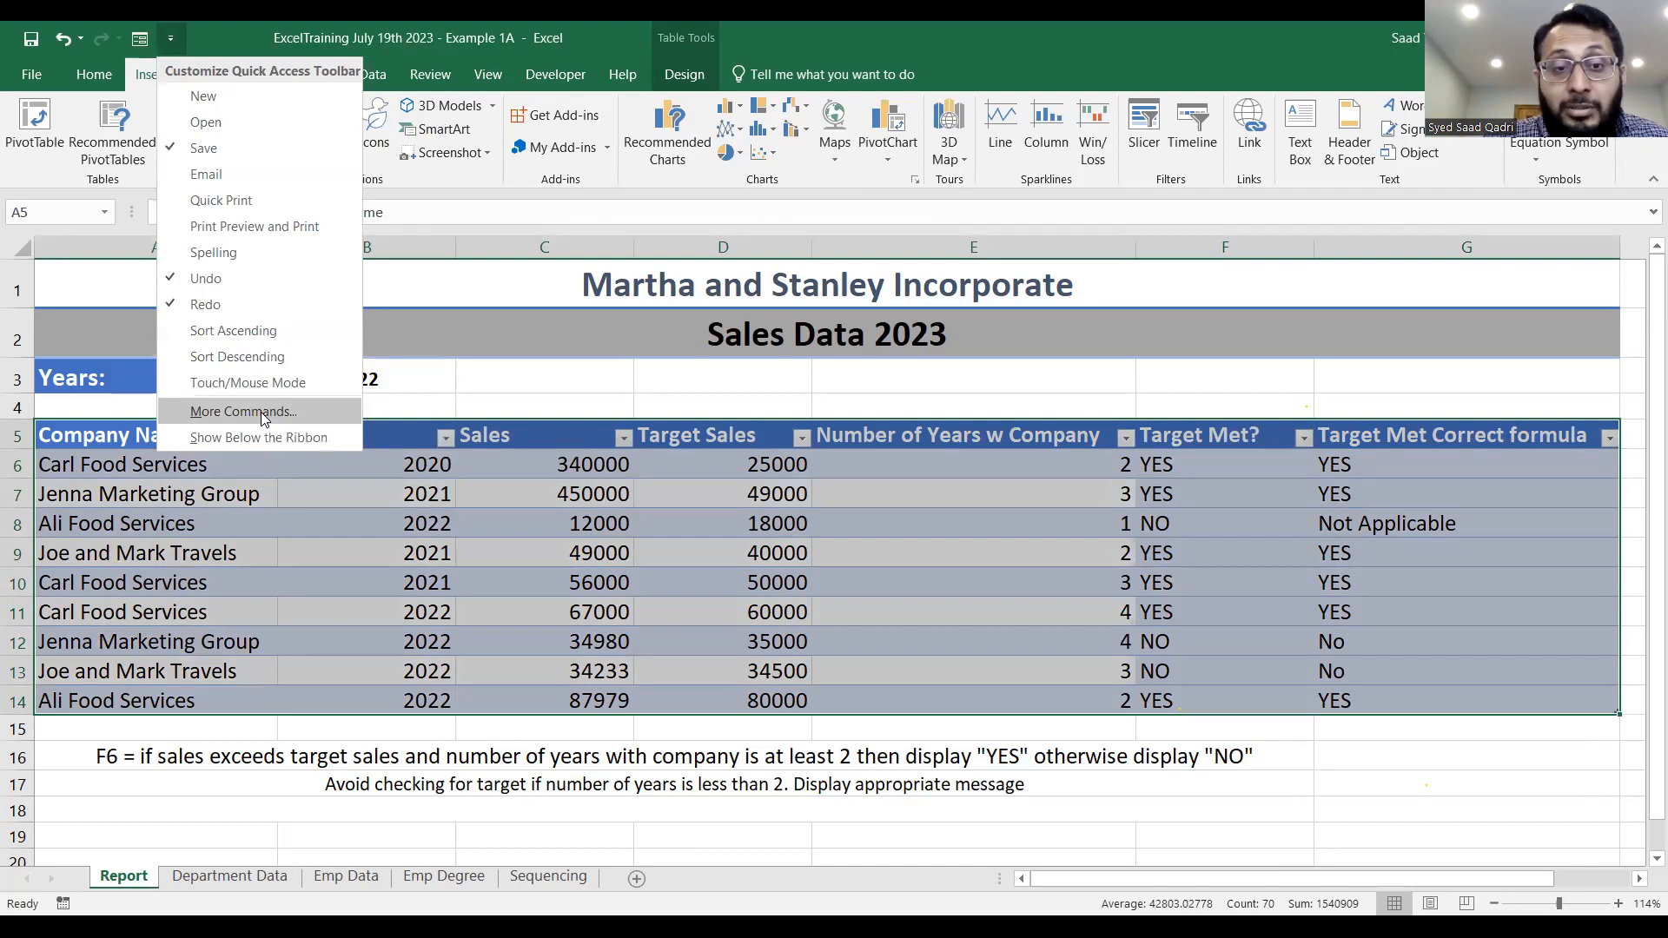
key(Return)
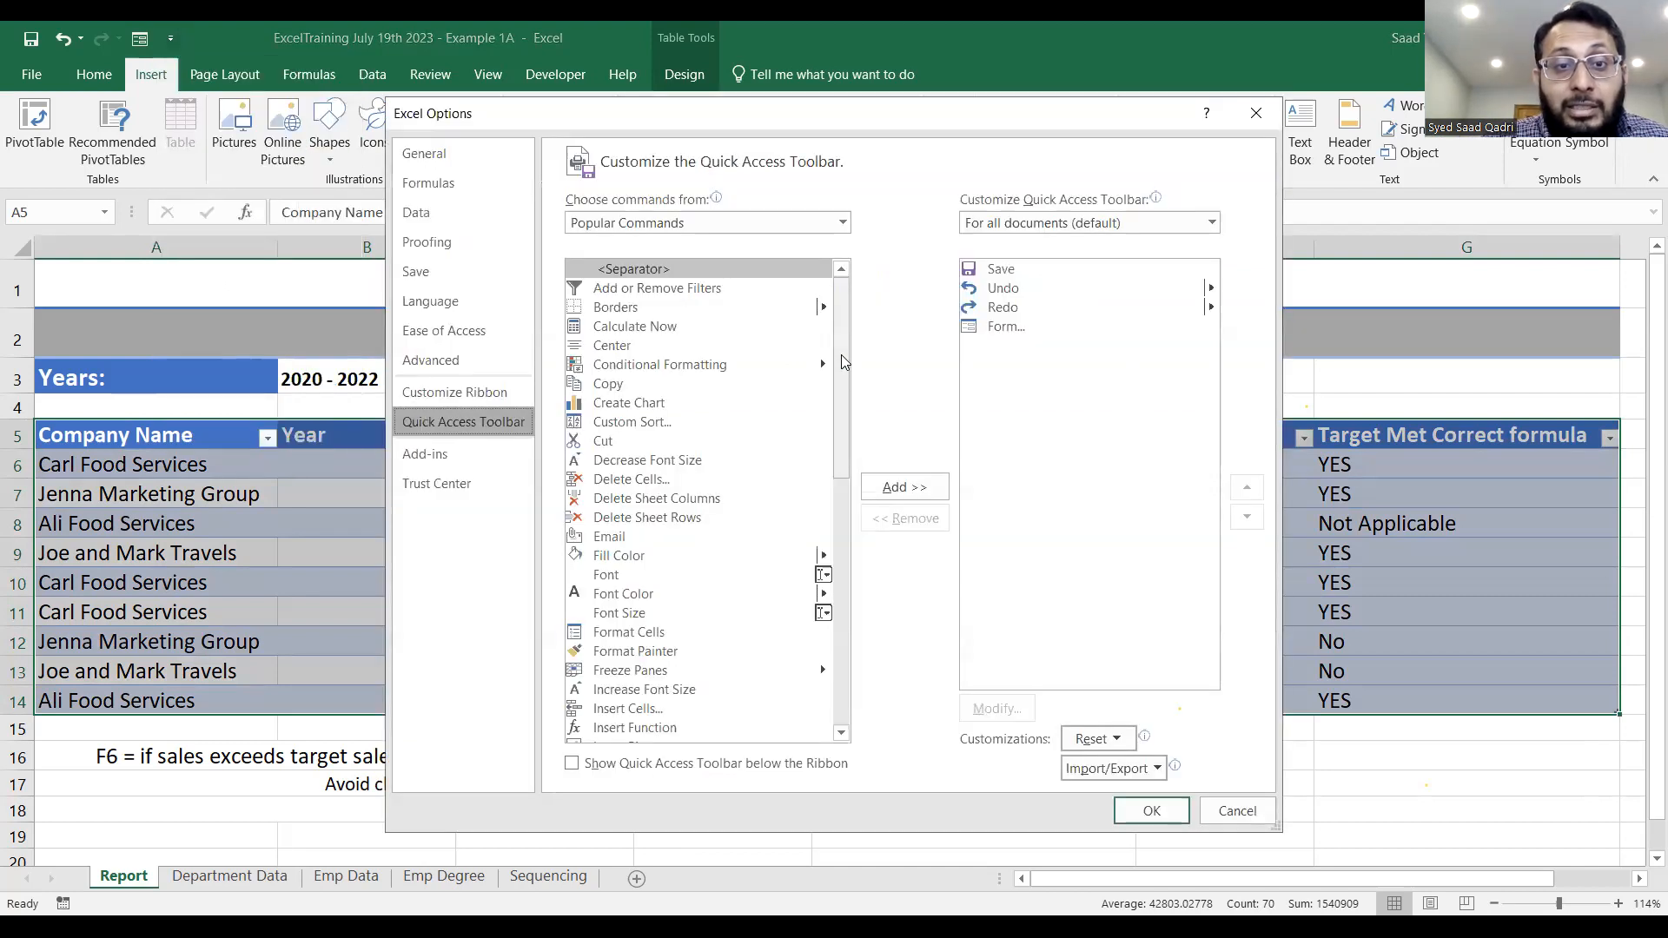
click(843, 224)
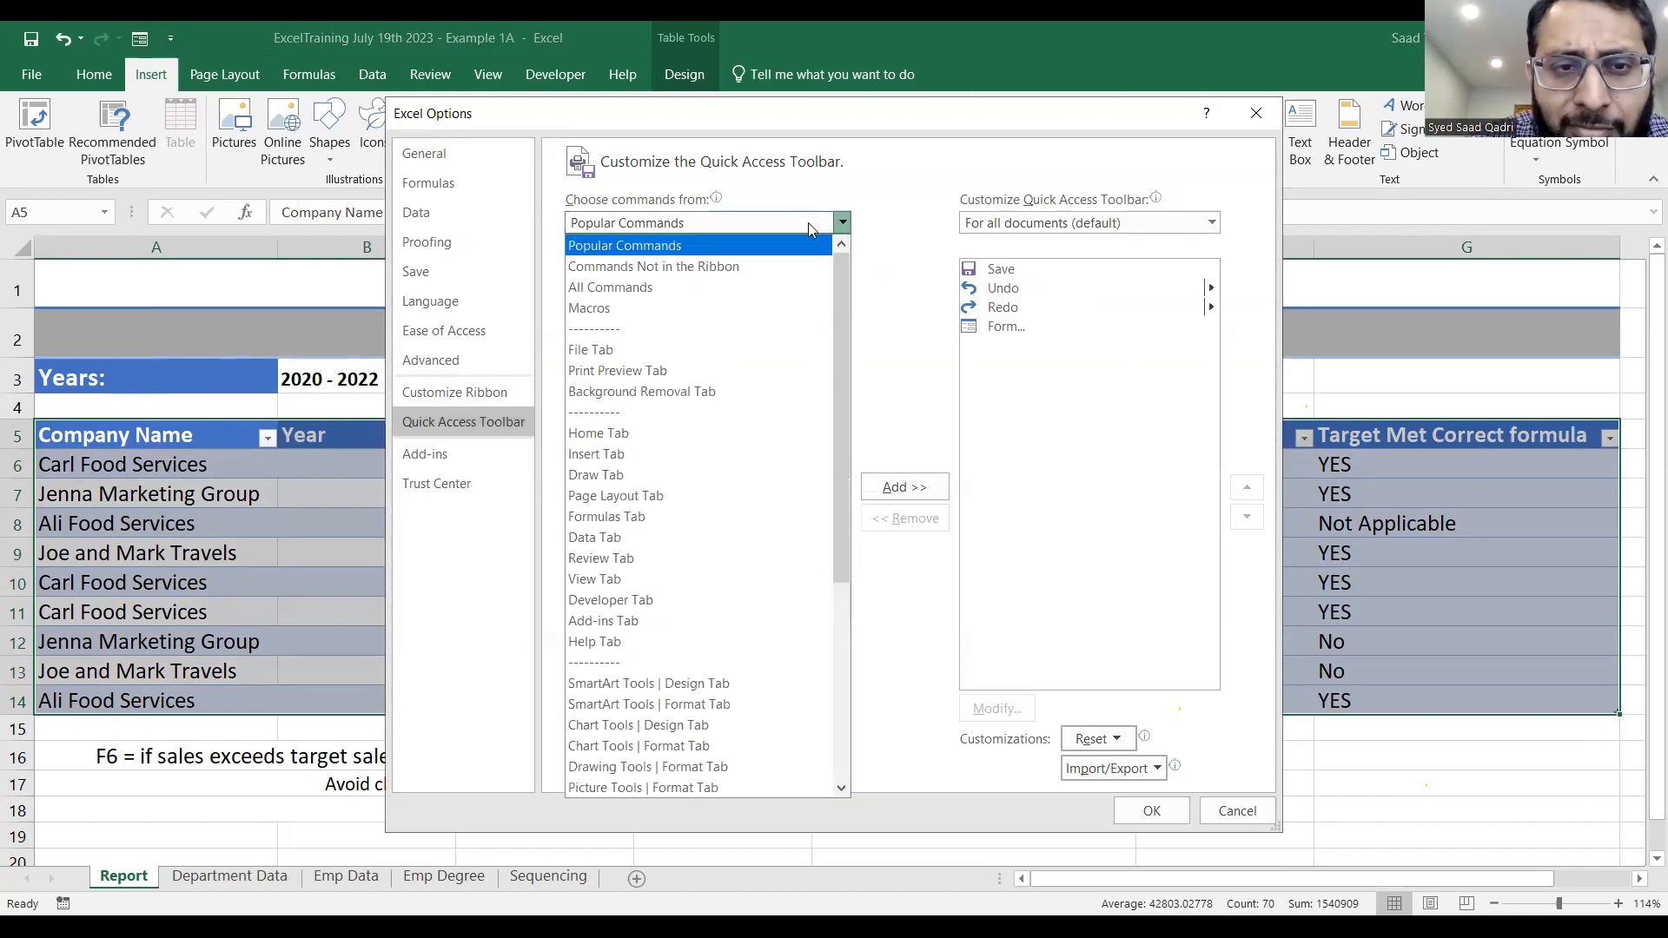
click(667, 288)
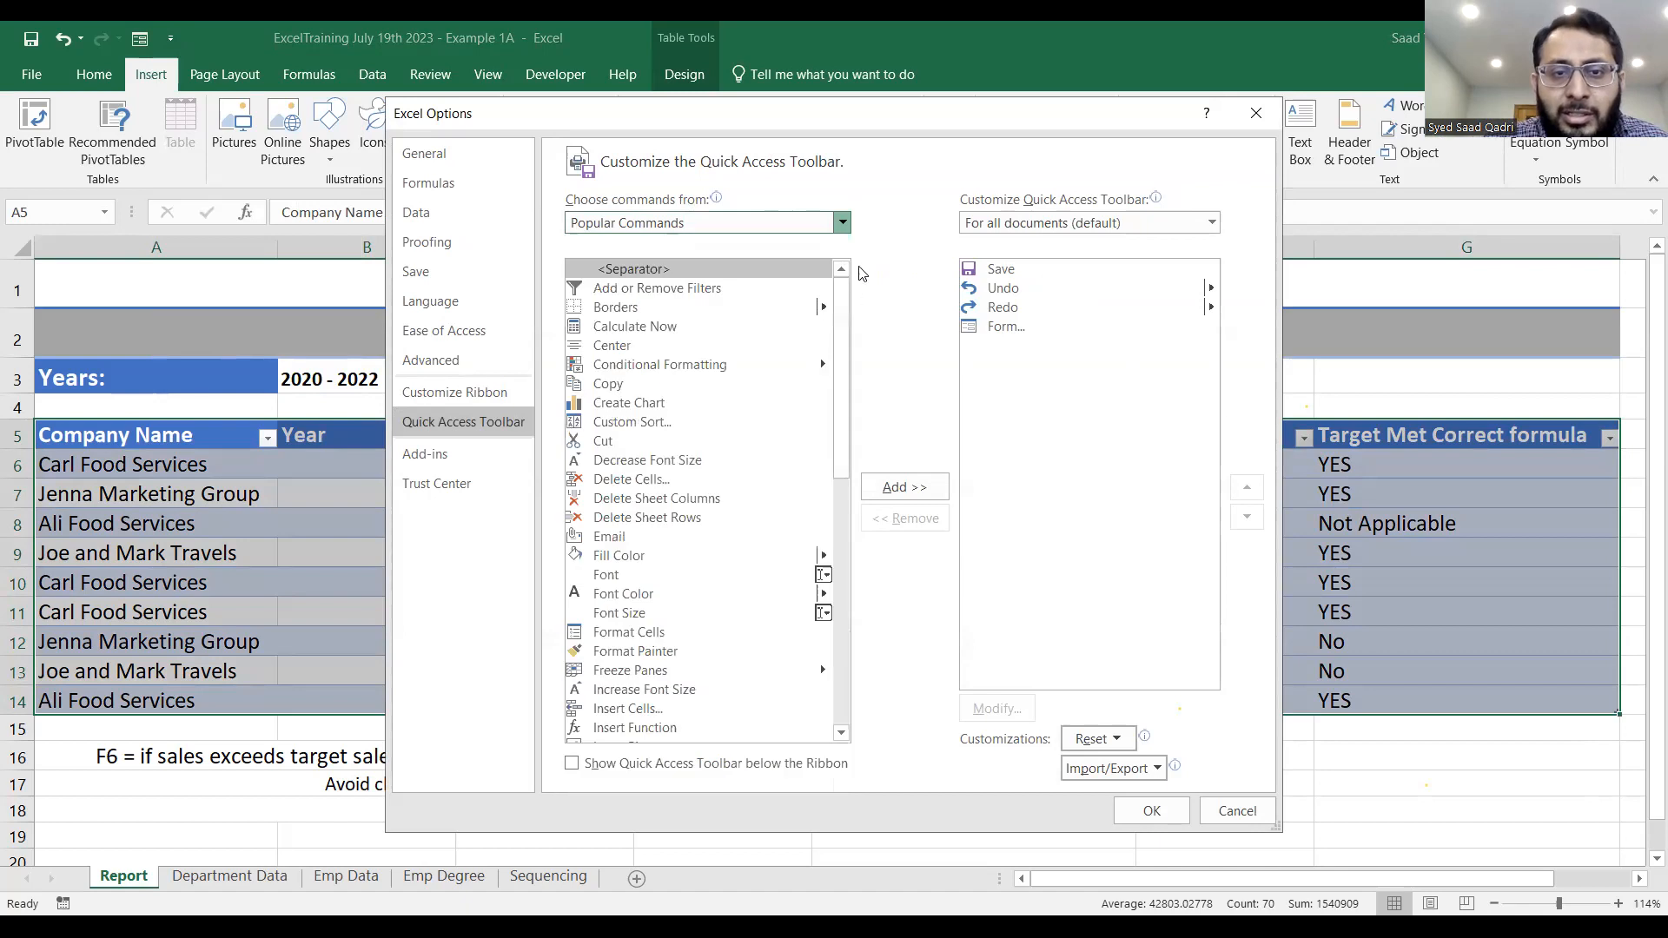
click(844, 224)
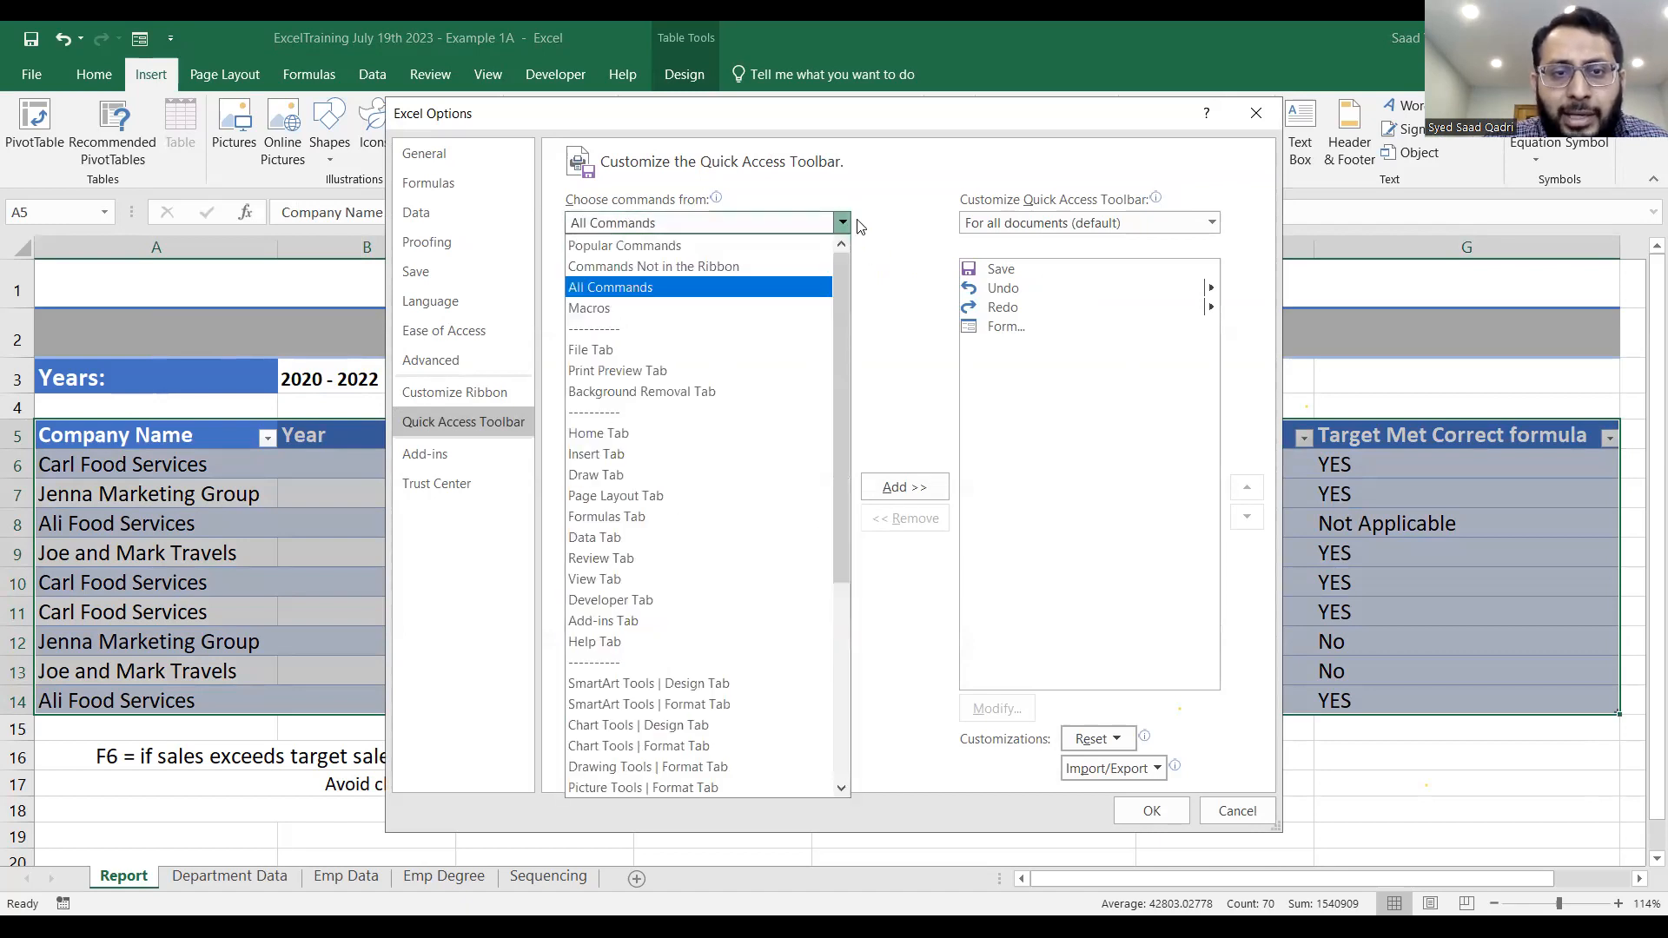
click(859, 226)
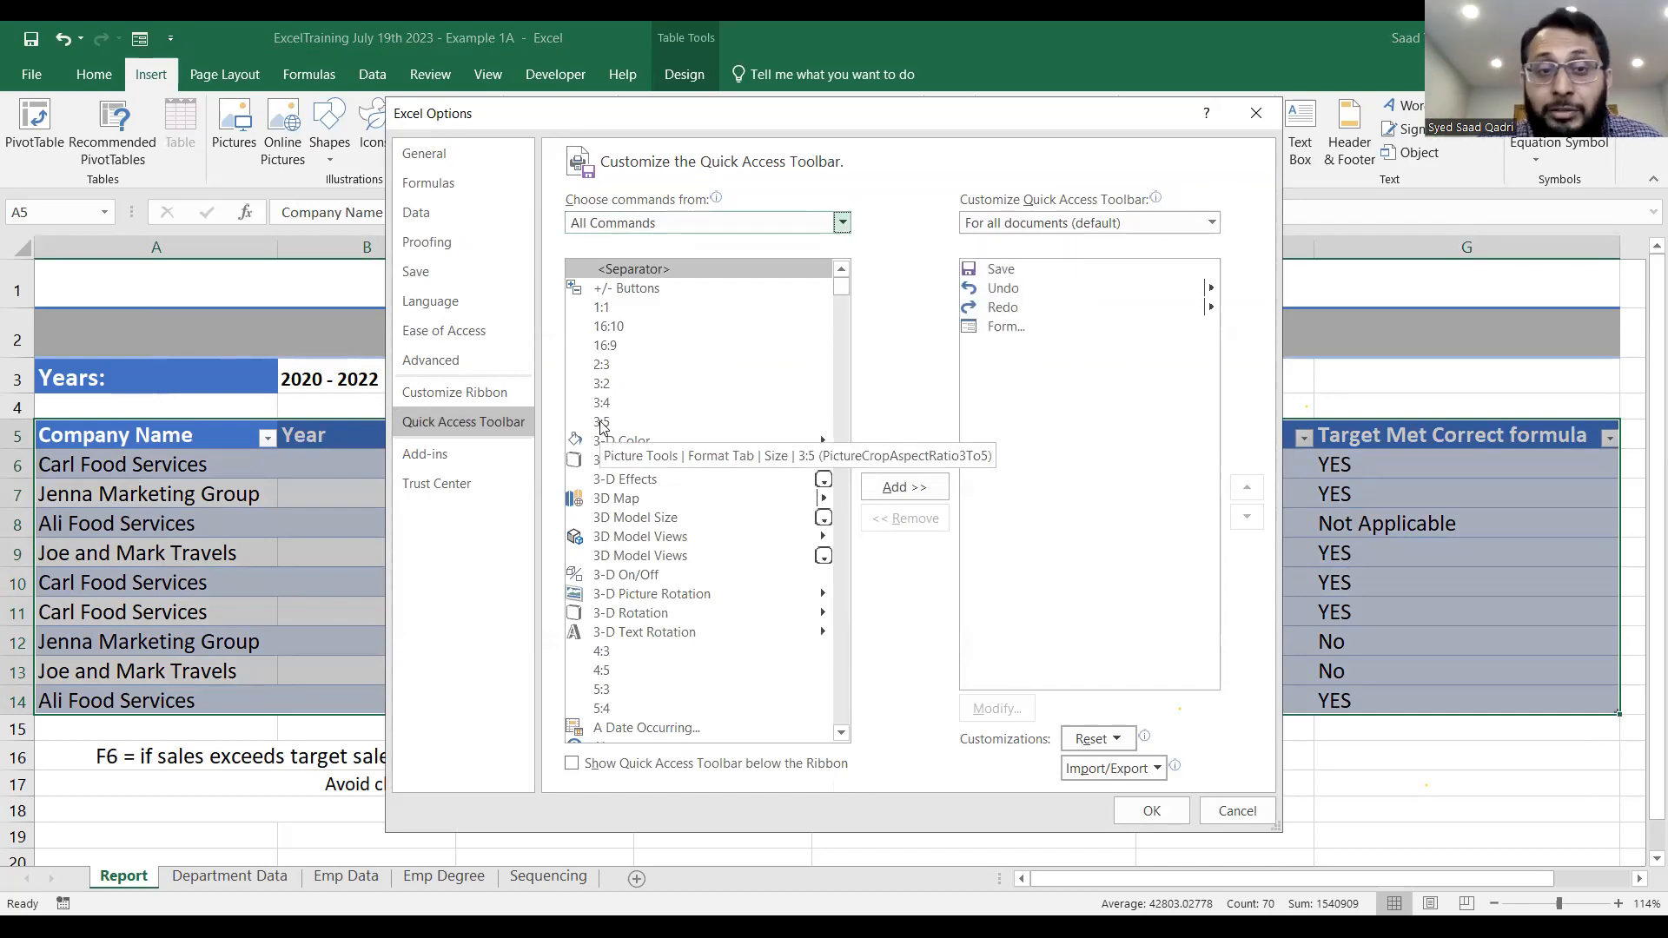
Locate the Form command among the commands starting with F and select its existing entry in the Quick Access Toolbar list.
click(615, 345)
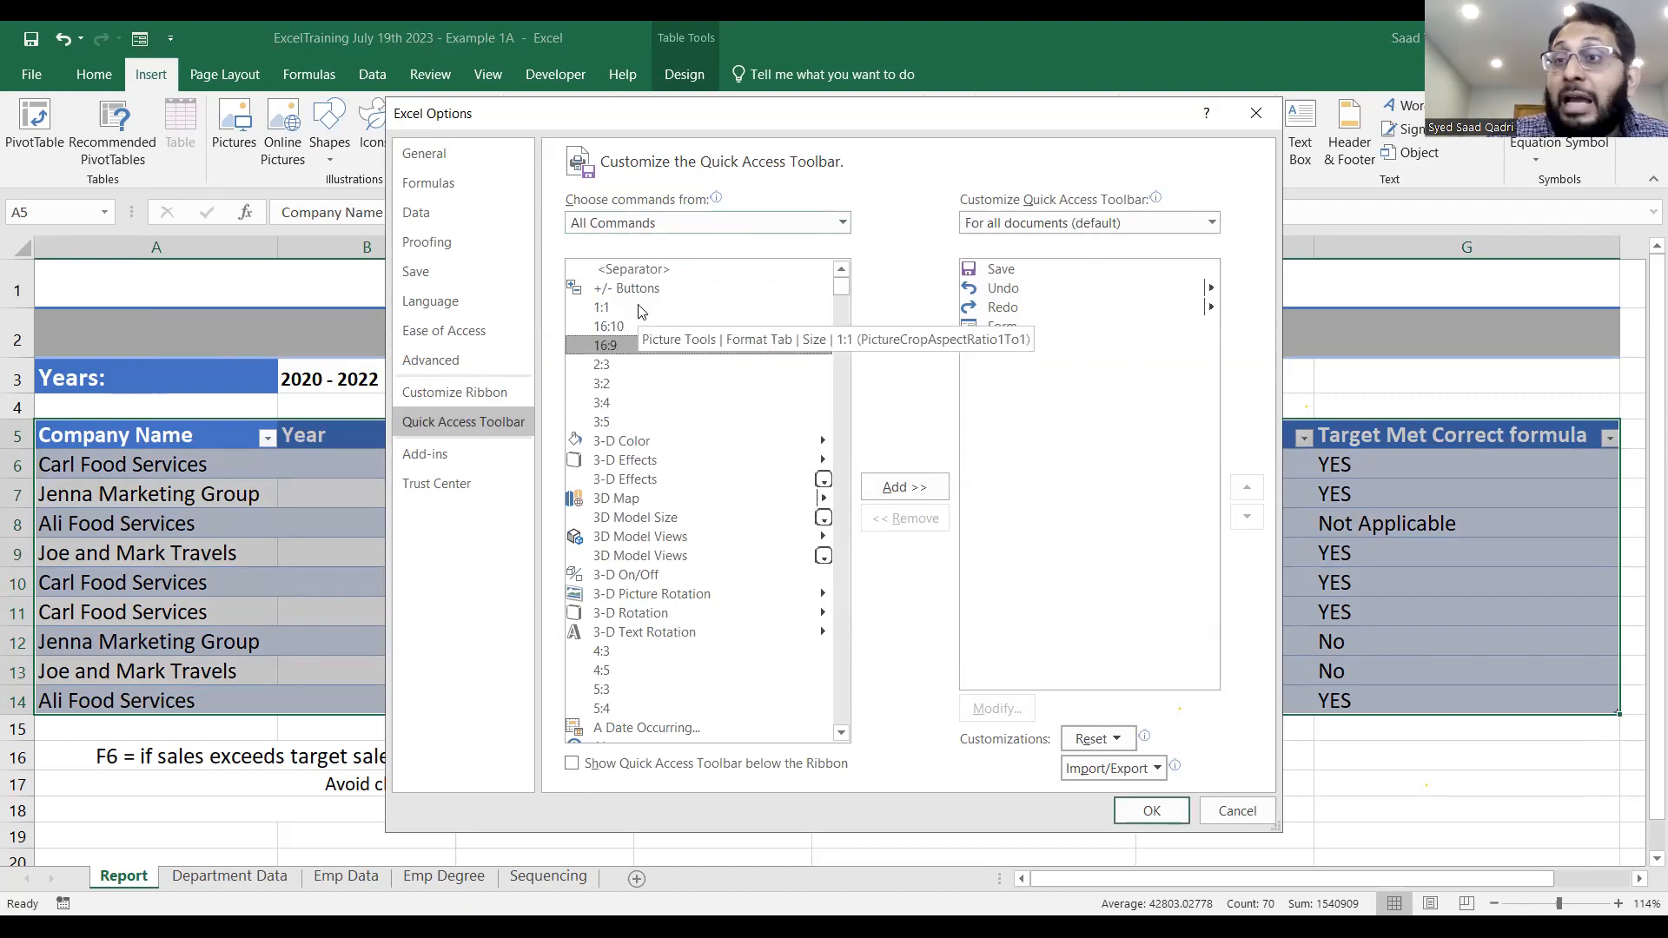
key(f)
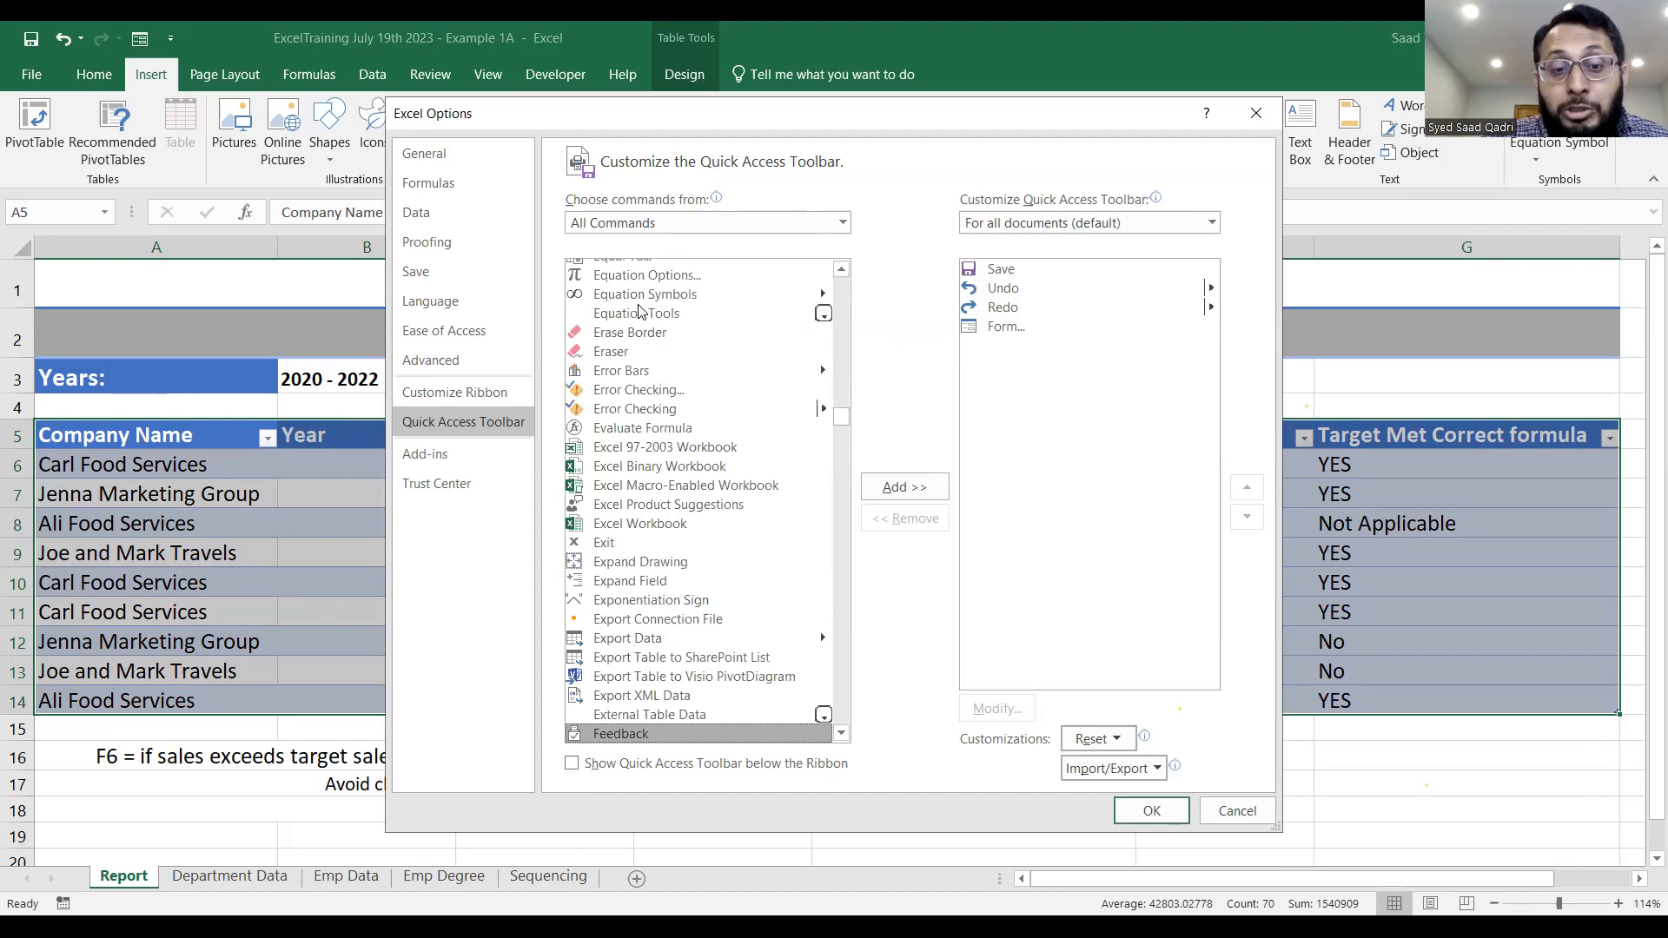
click(842, 734)
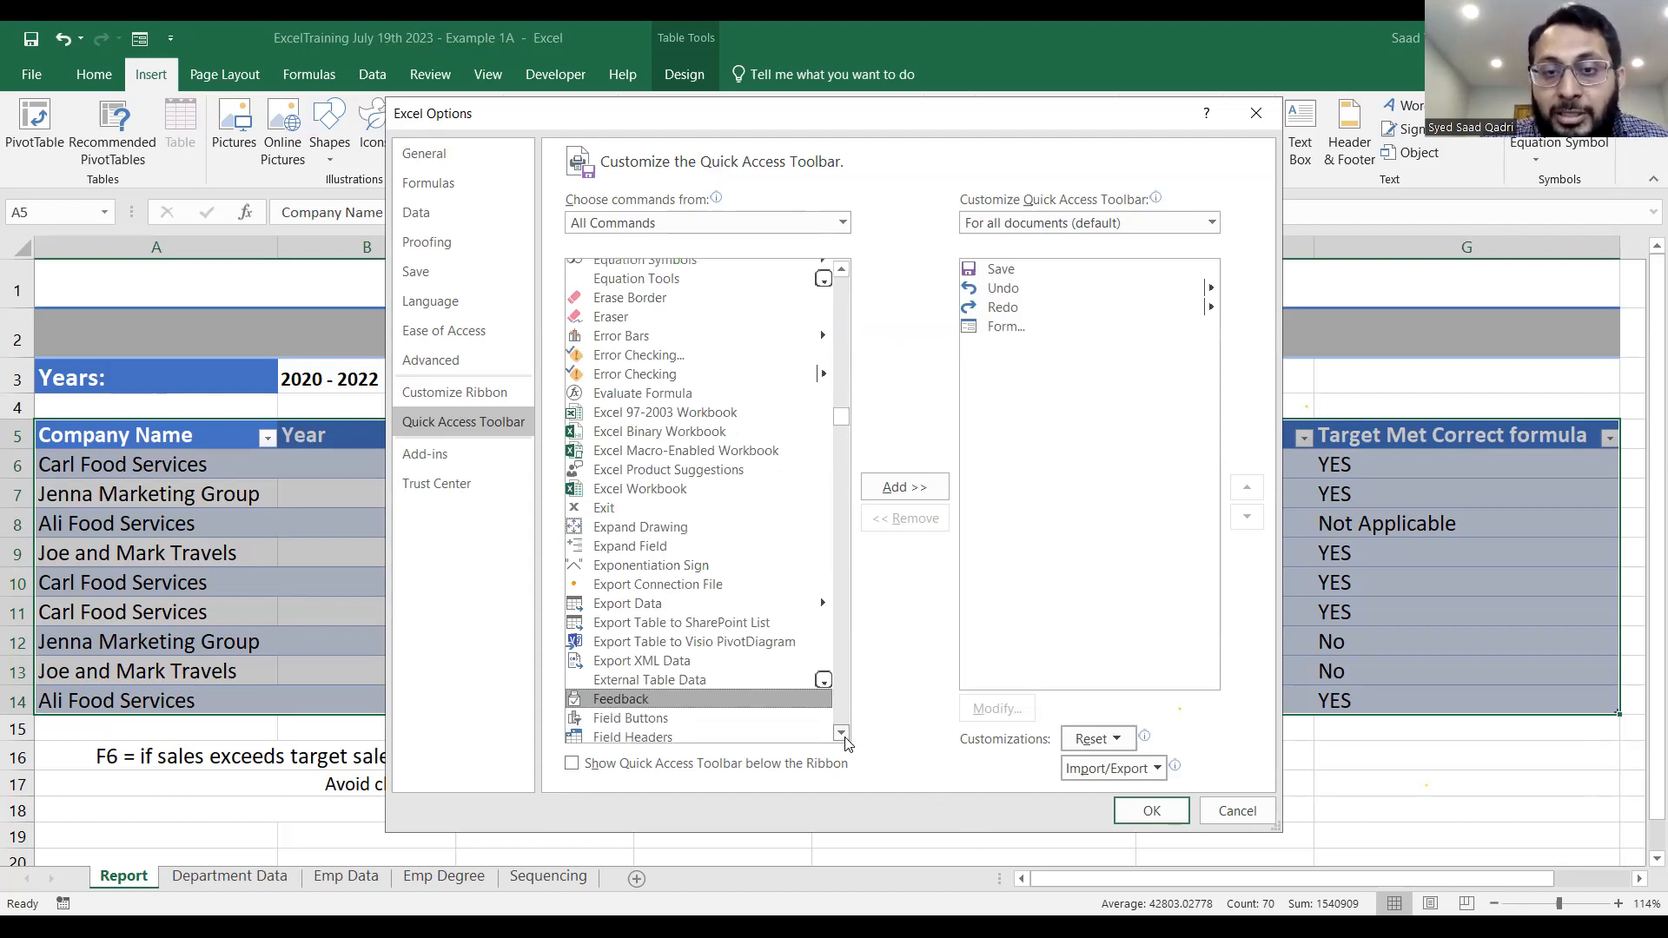
click(842, 735)
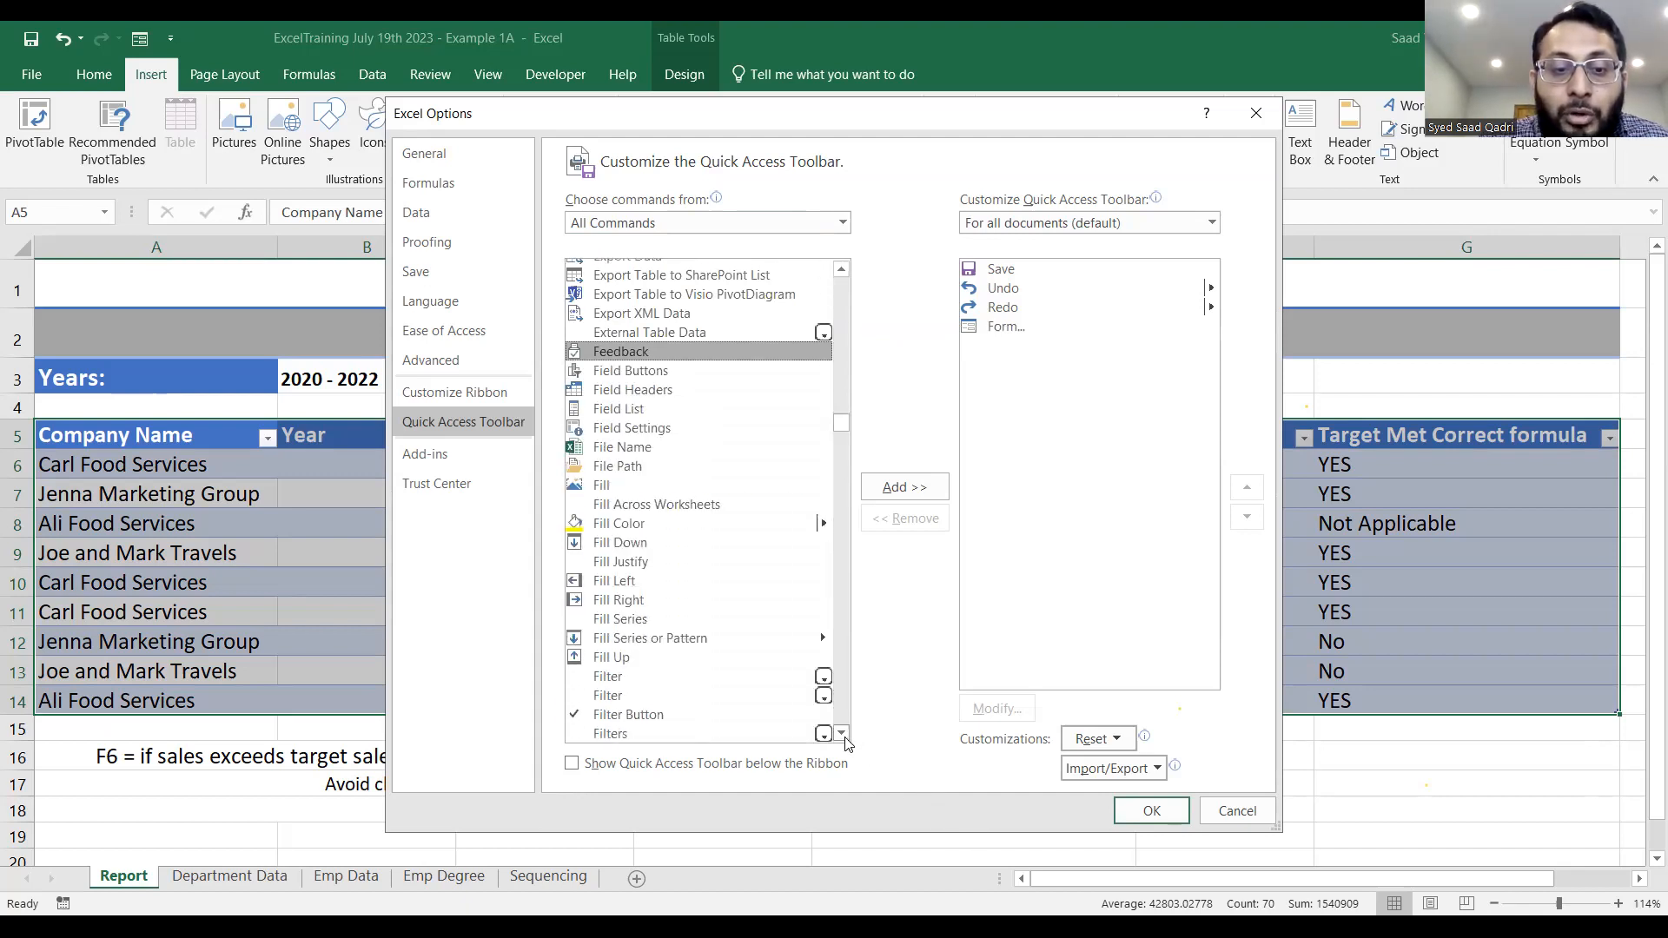
click(841, 734)
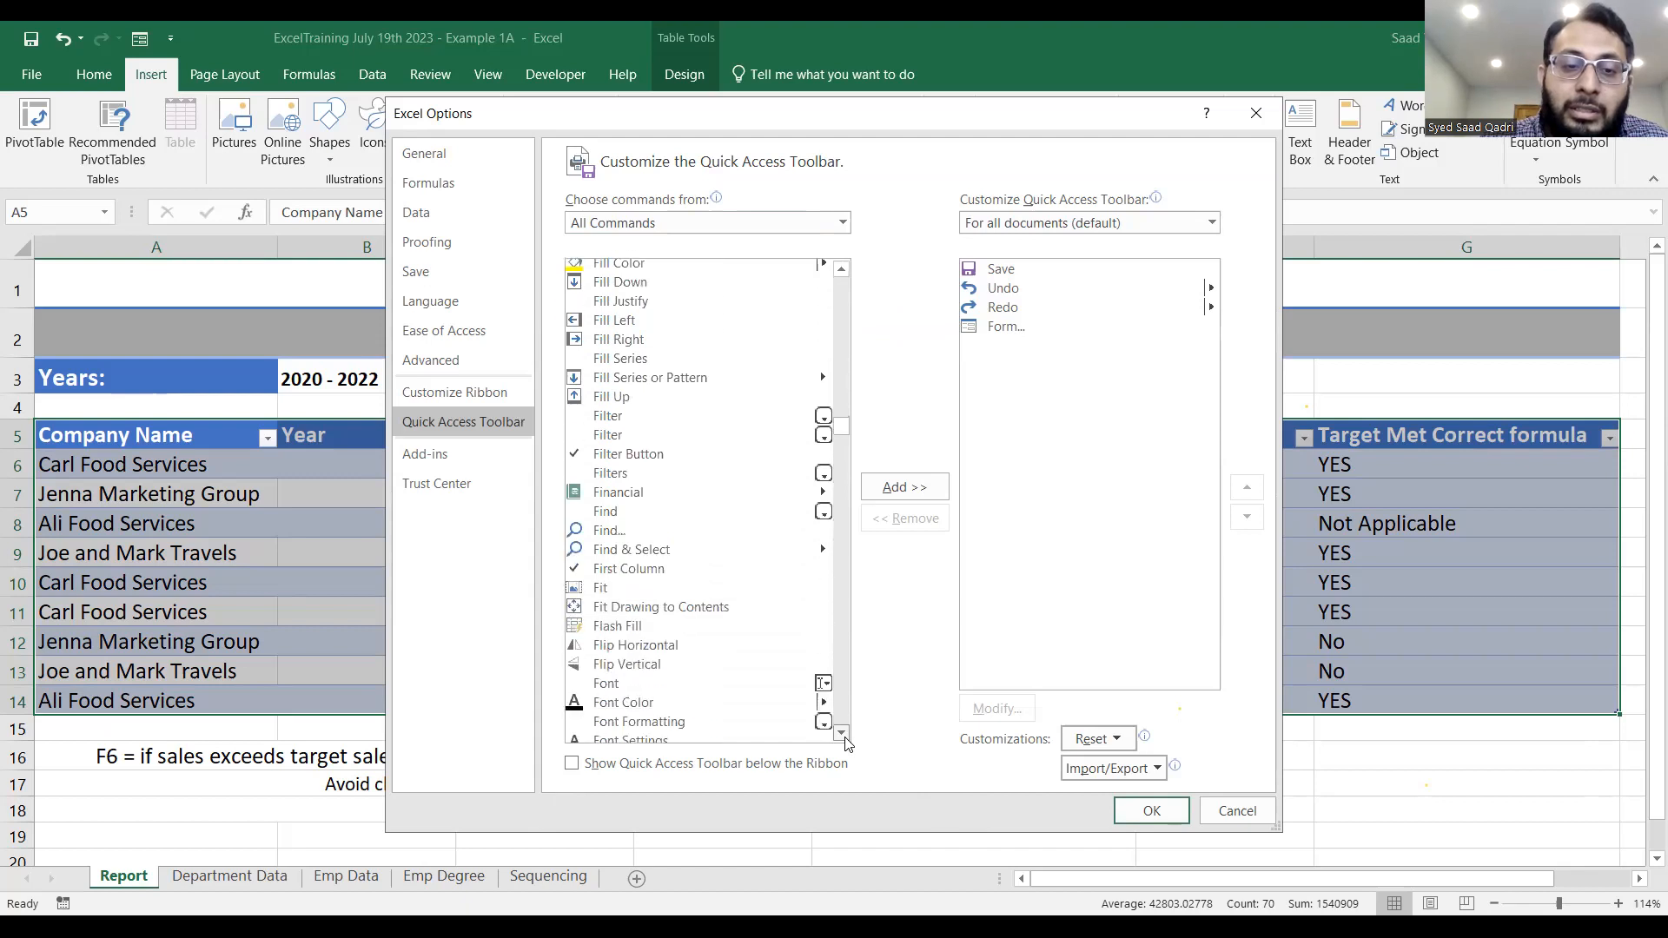
click(842, 735)
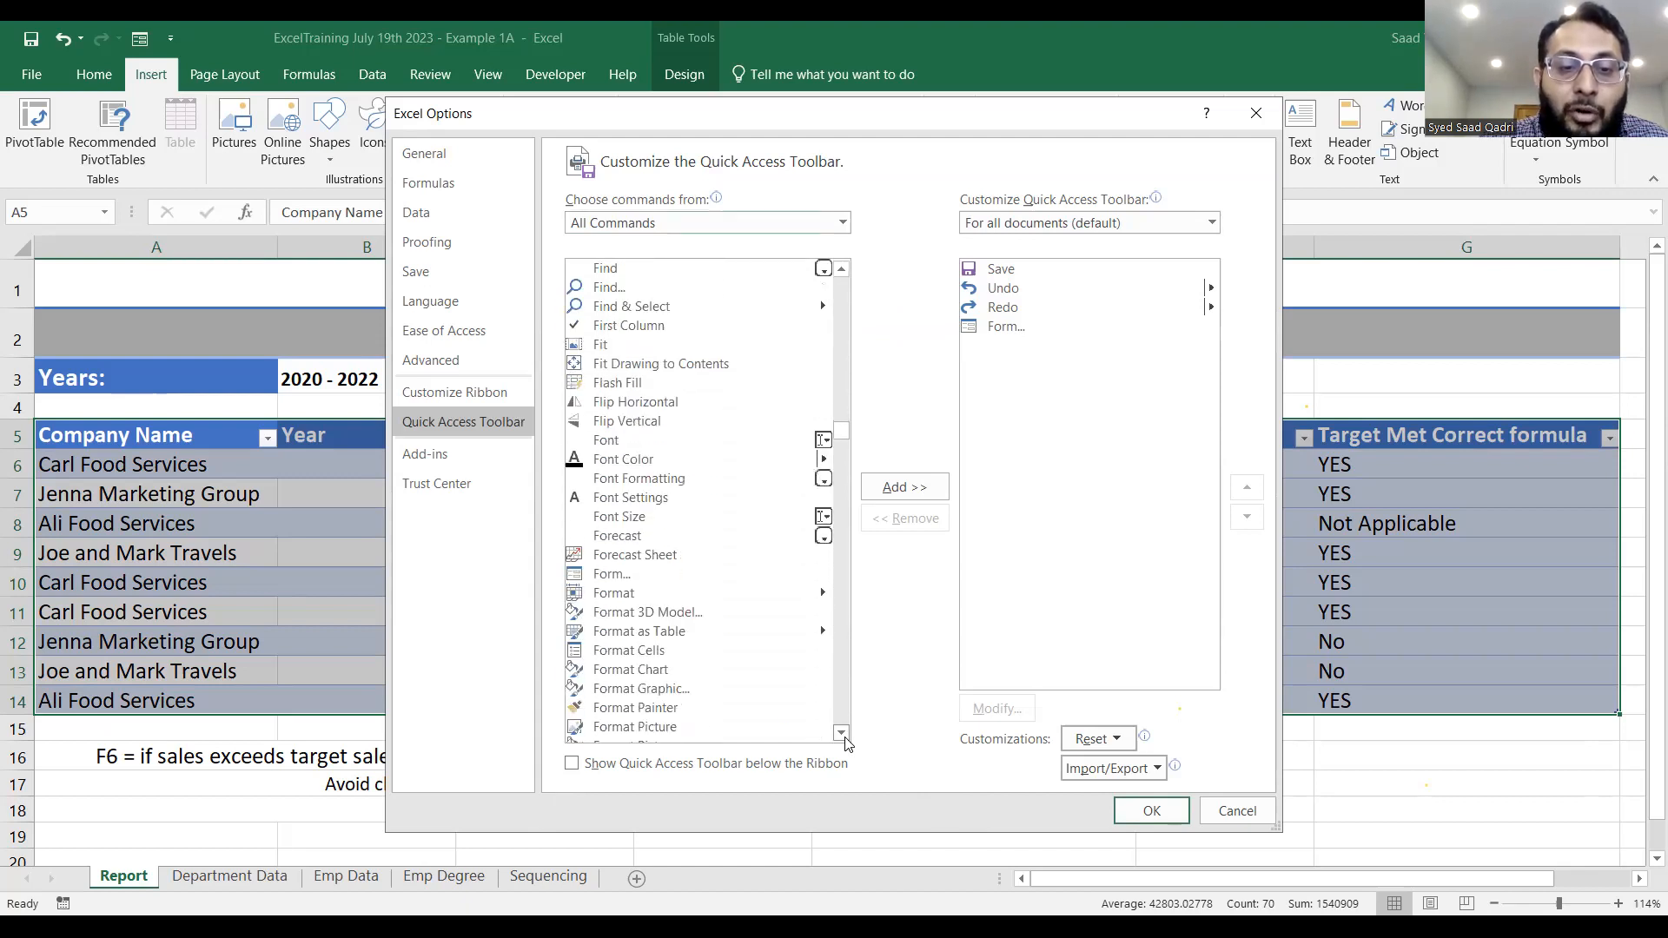
click(608, 576)
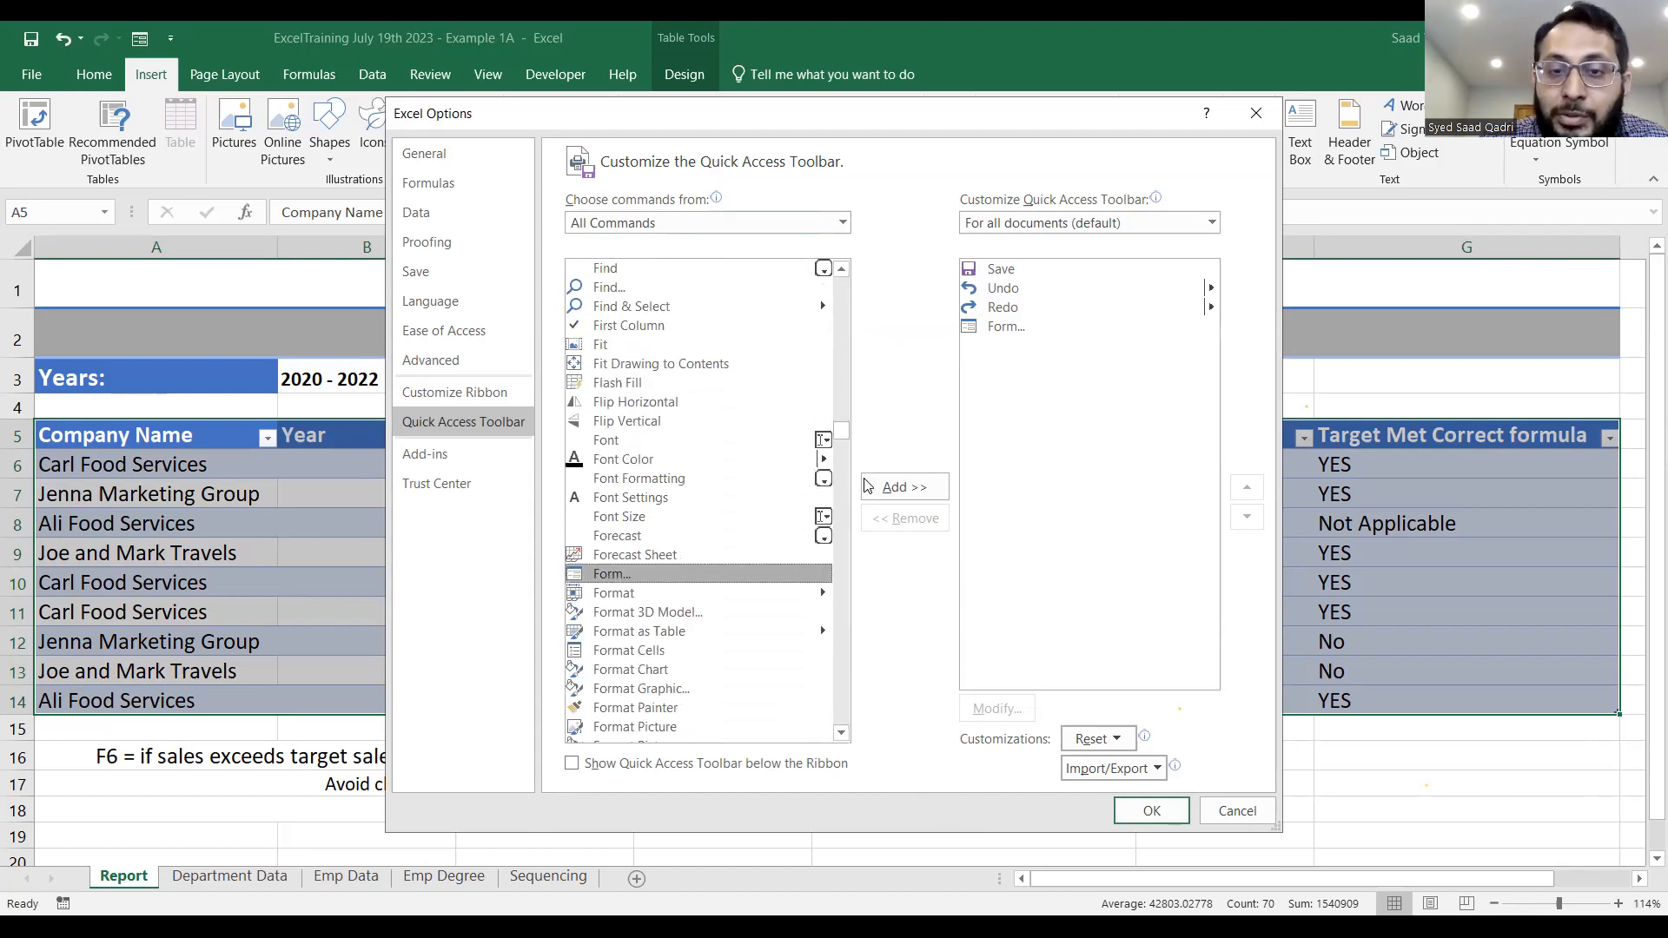
click(1006, 330)
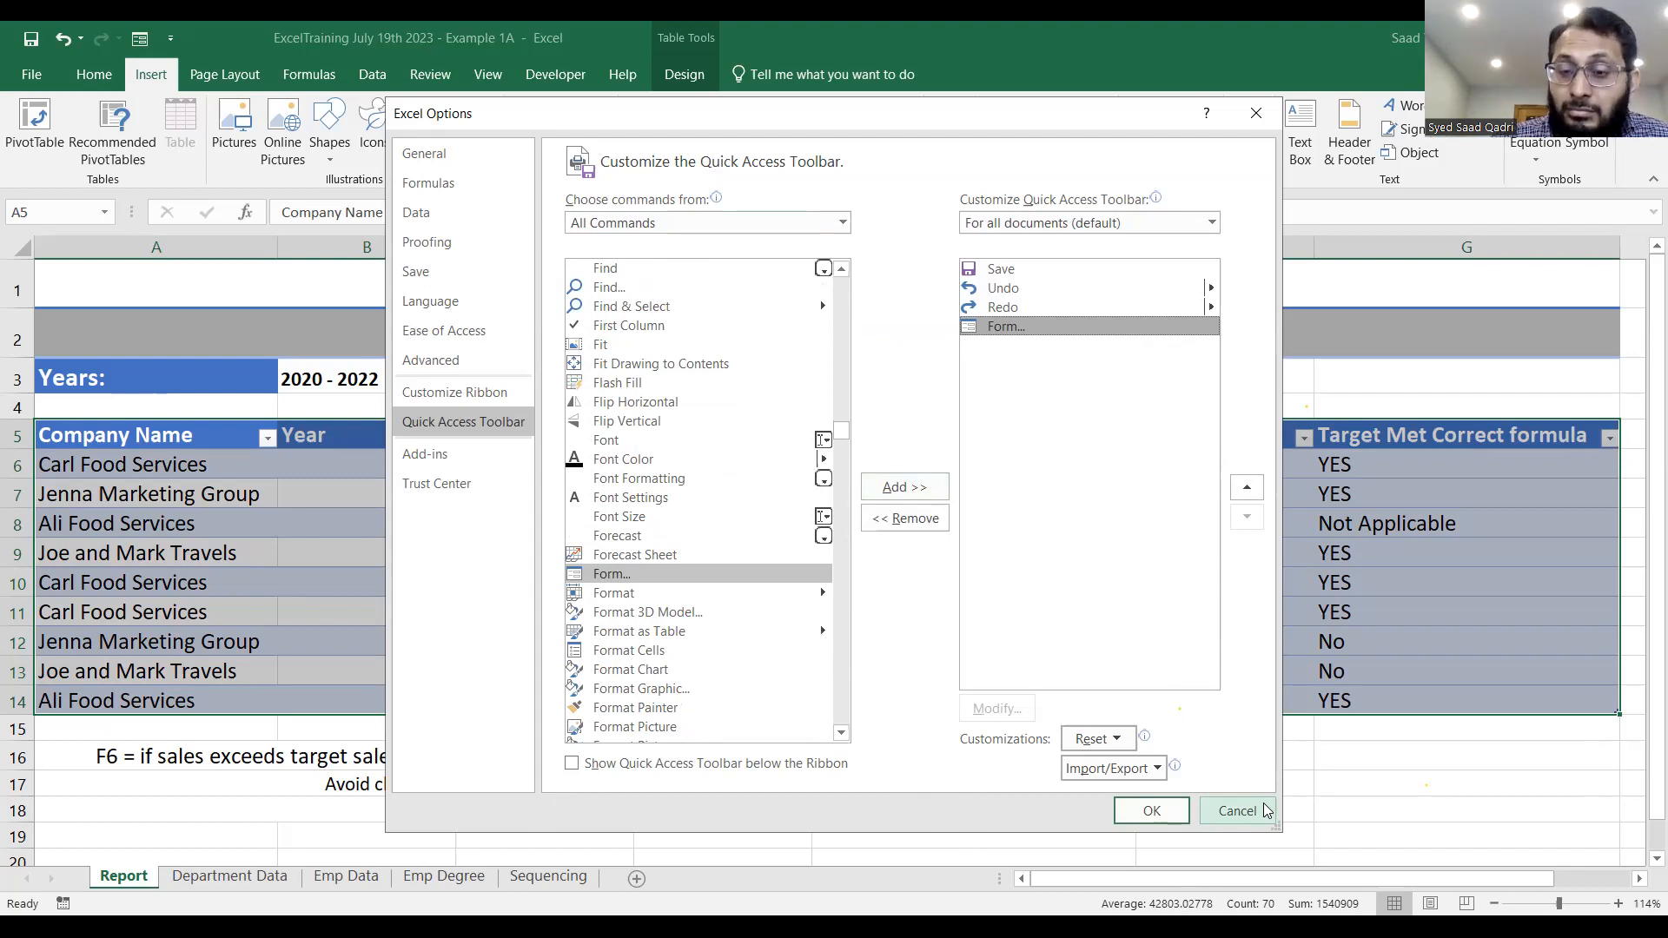
Review the command source choices, keep All Commands selected, and accept the Quick Access Toolbar options.
click(692, 149)
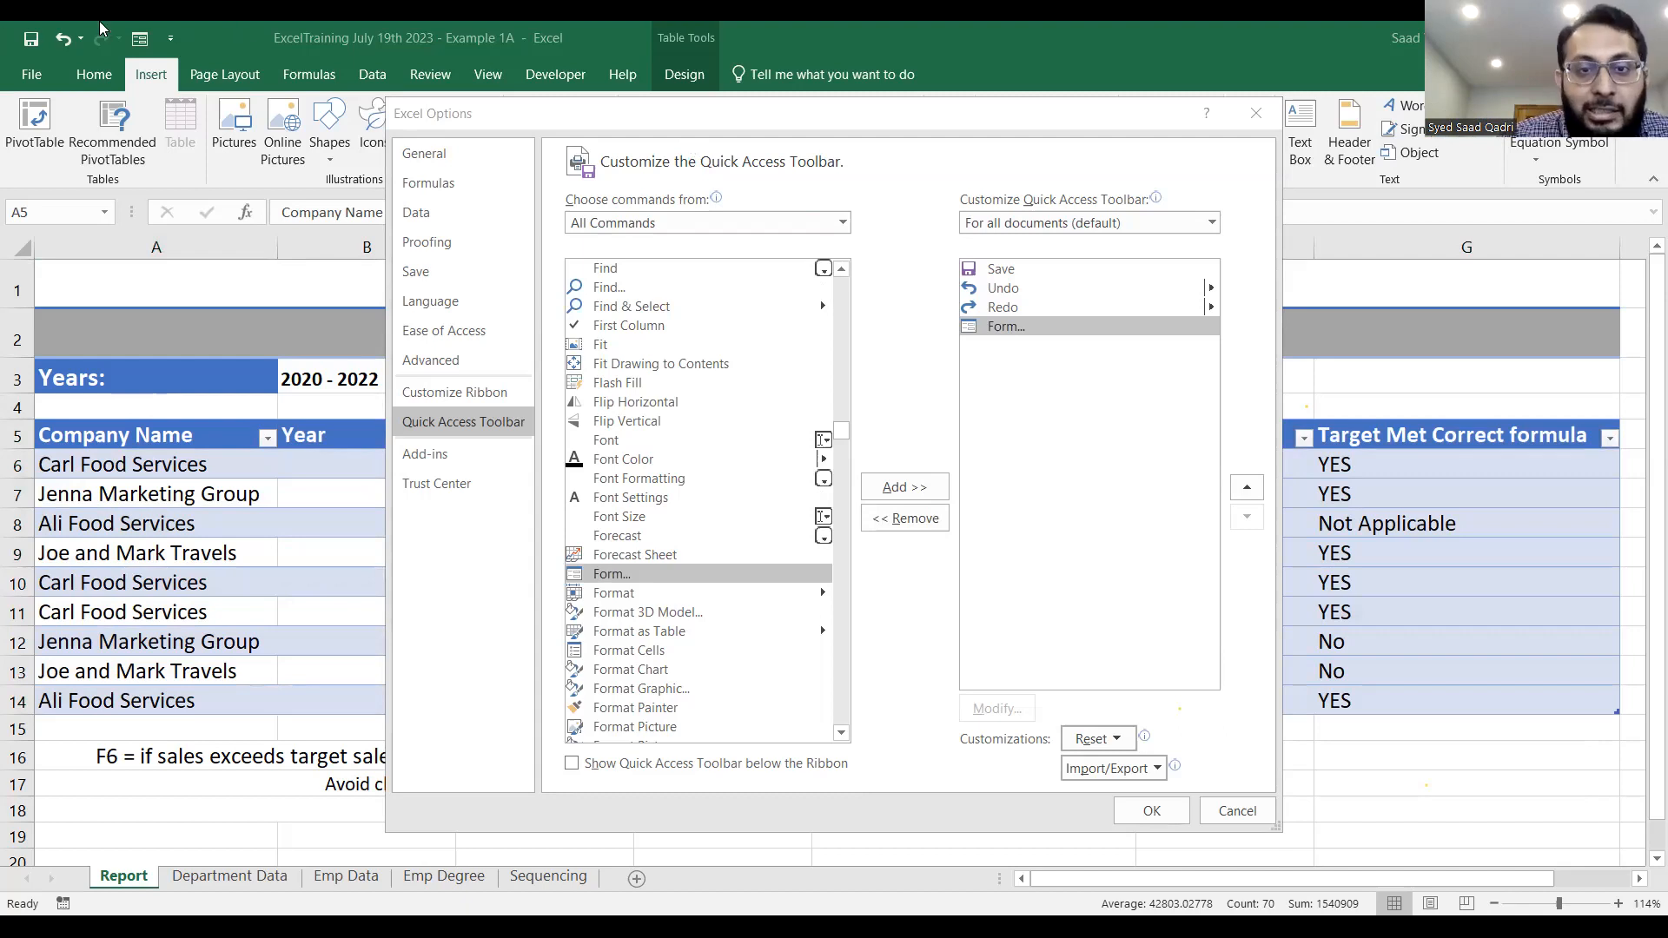
click(843, 228)
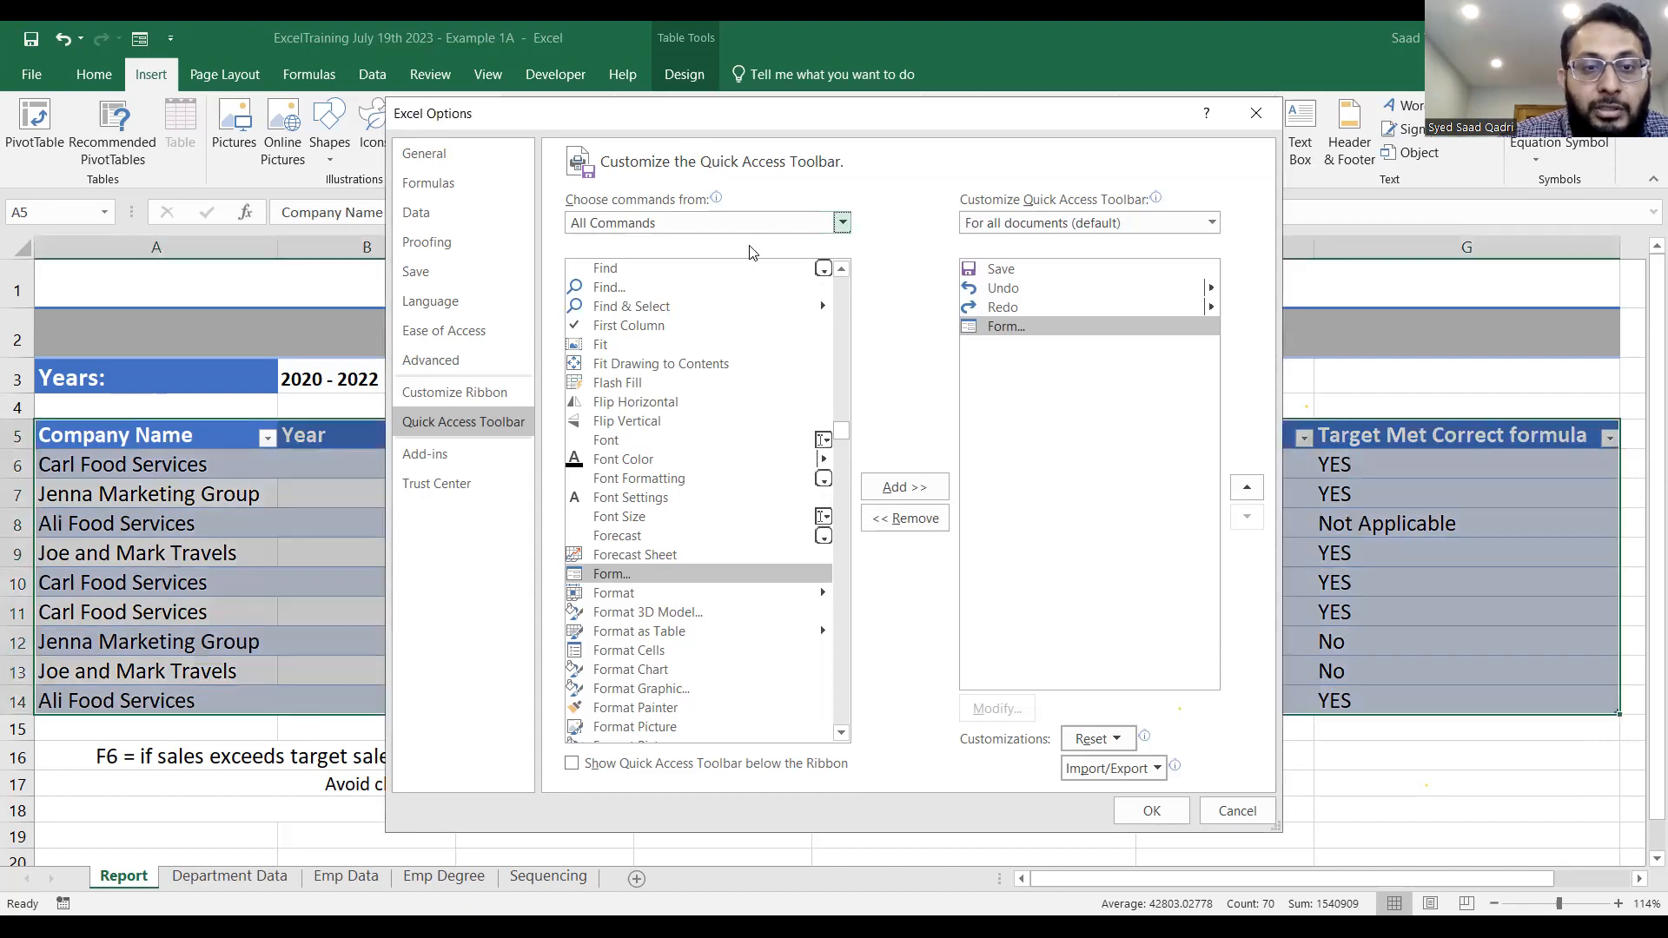
click(843, 225)
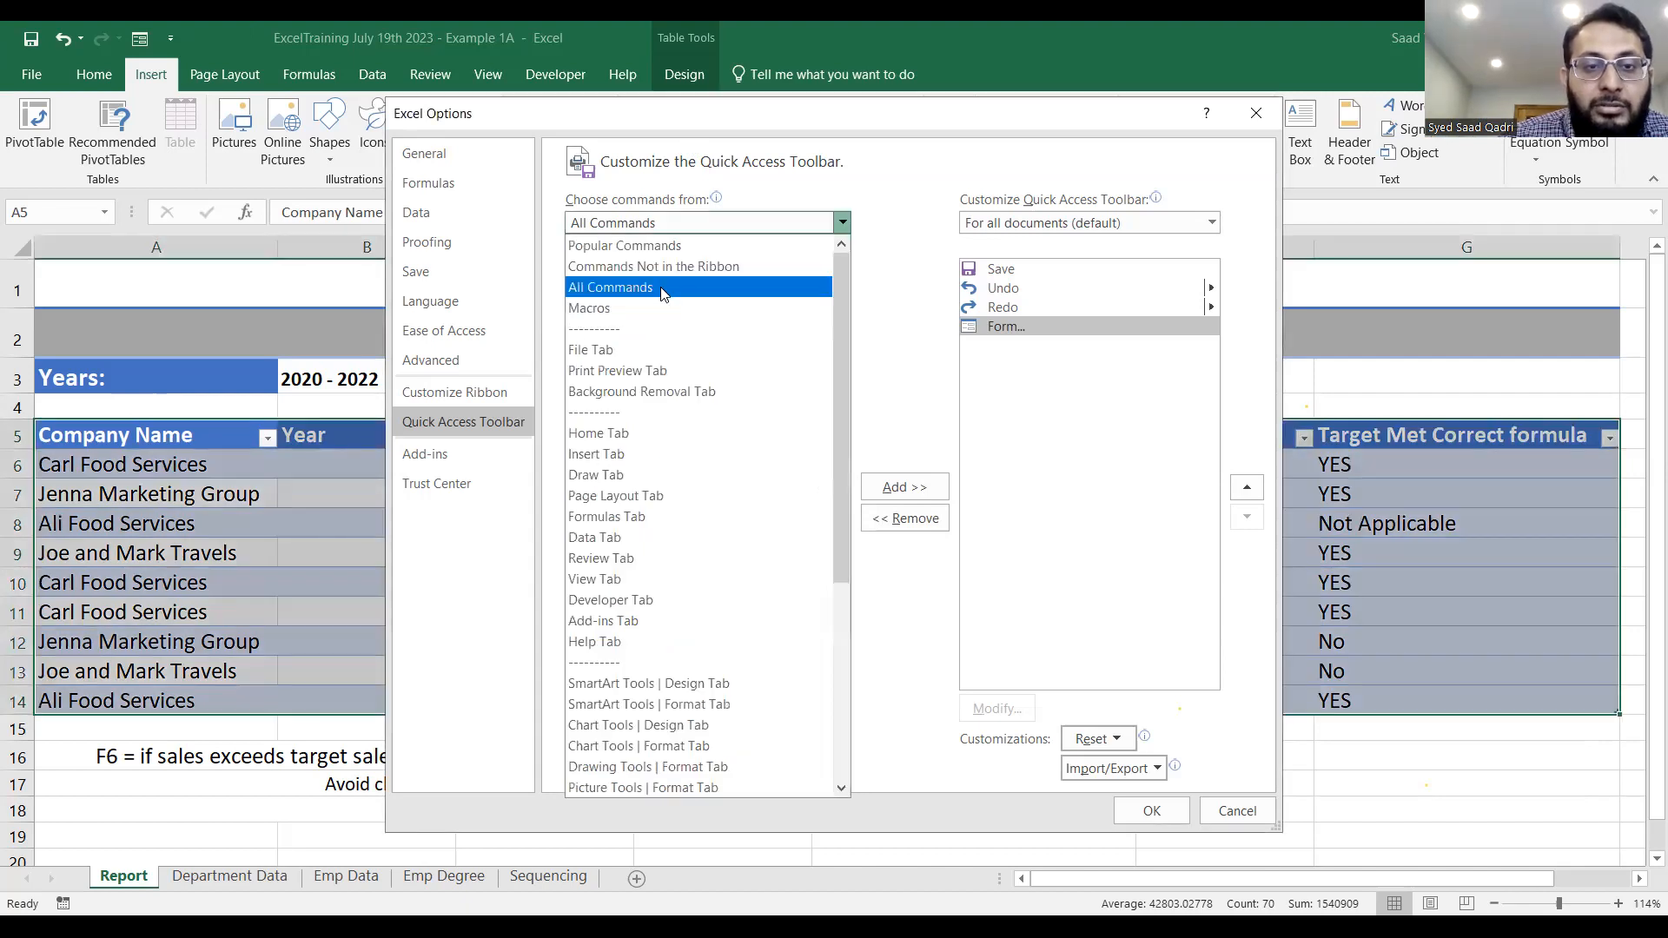
click(662, 294)
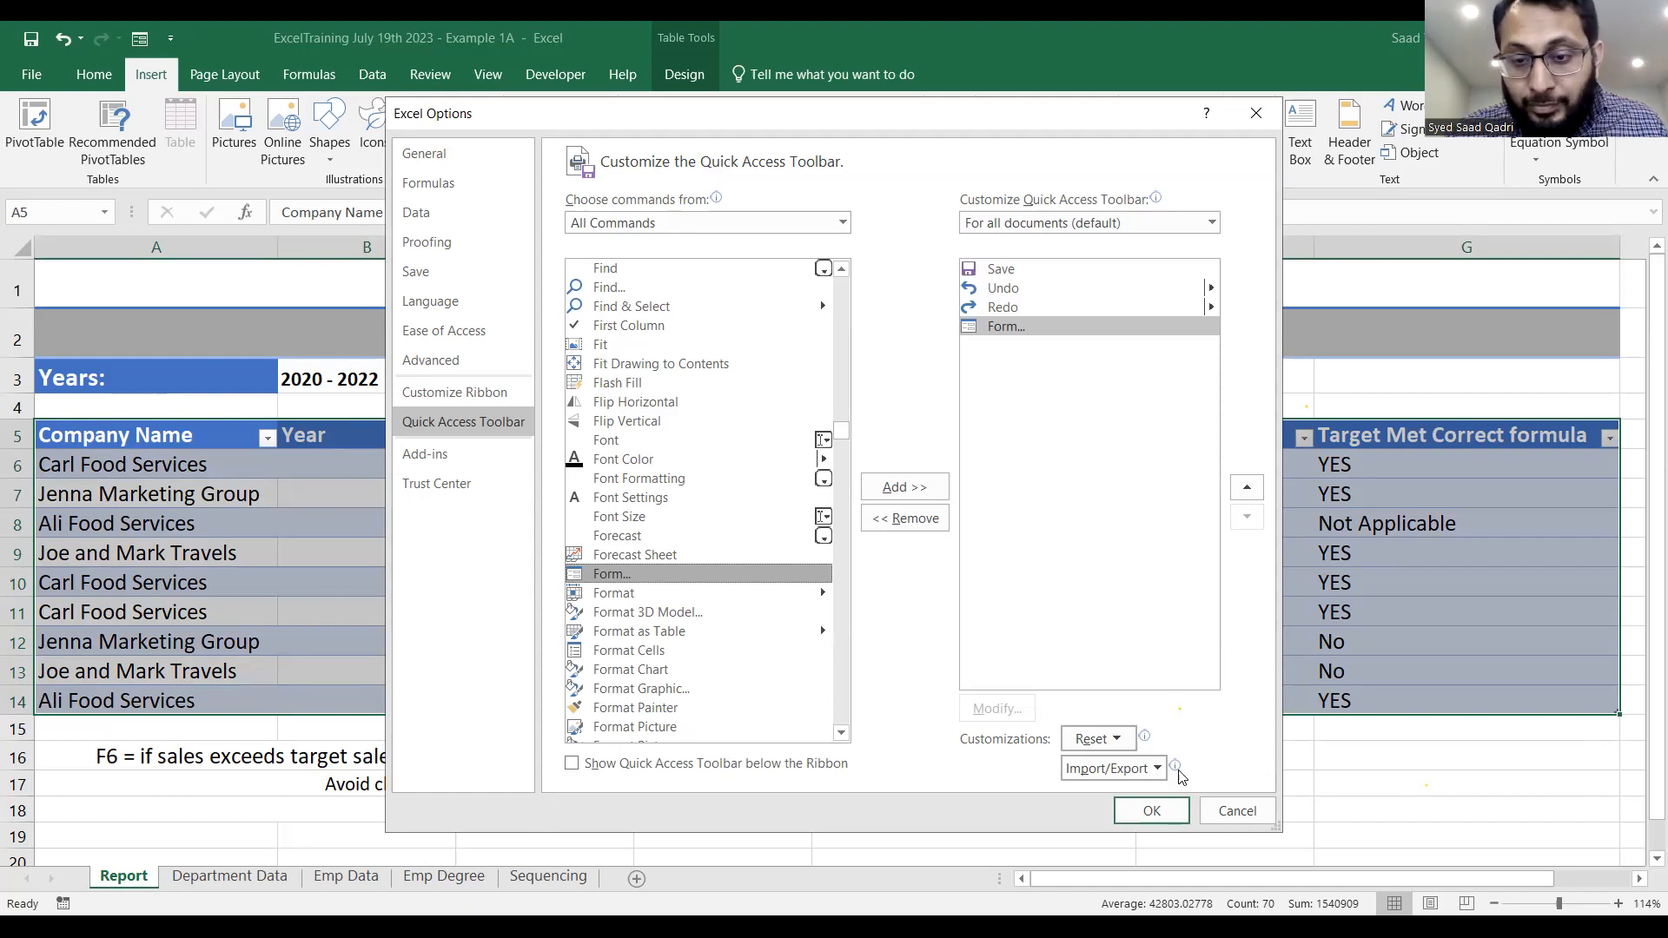
click(1164, 809)
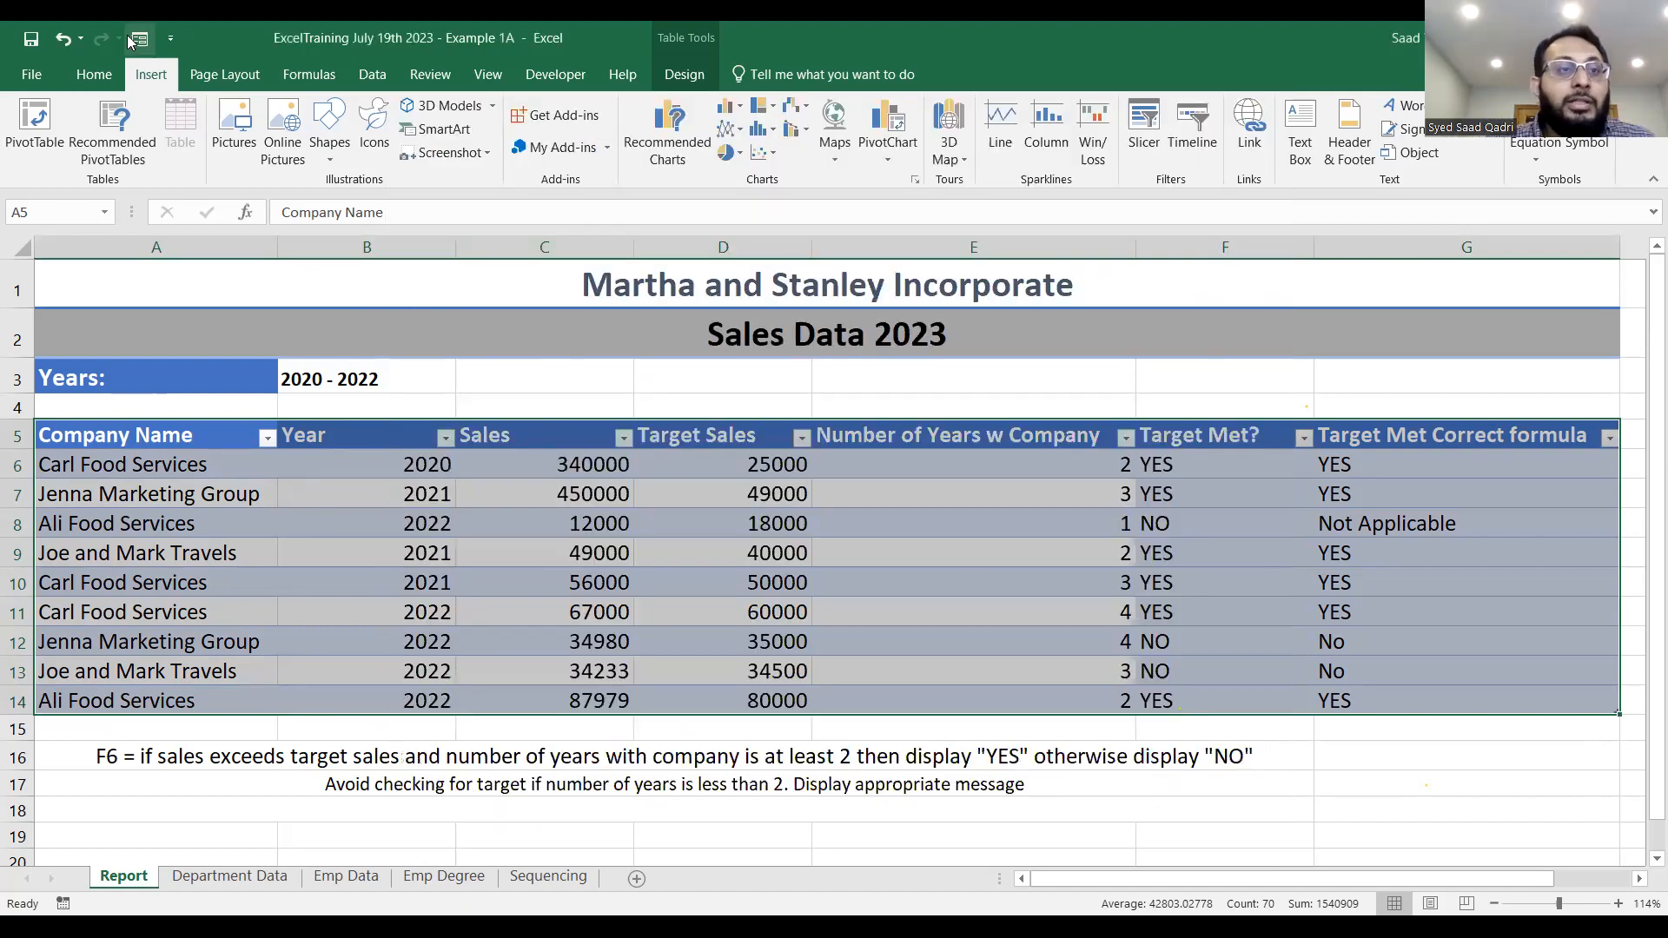
Open the data form for the sales table and browse forward to the third record.
click(142, 41)
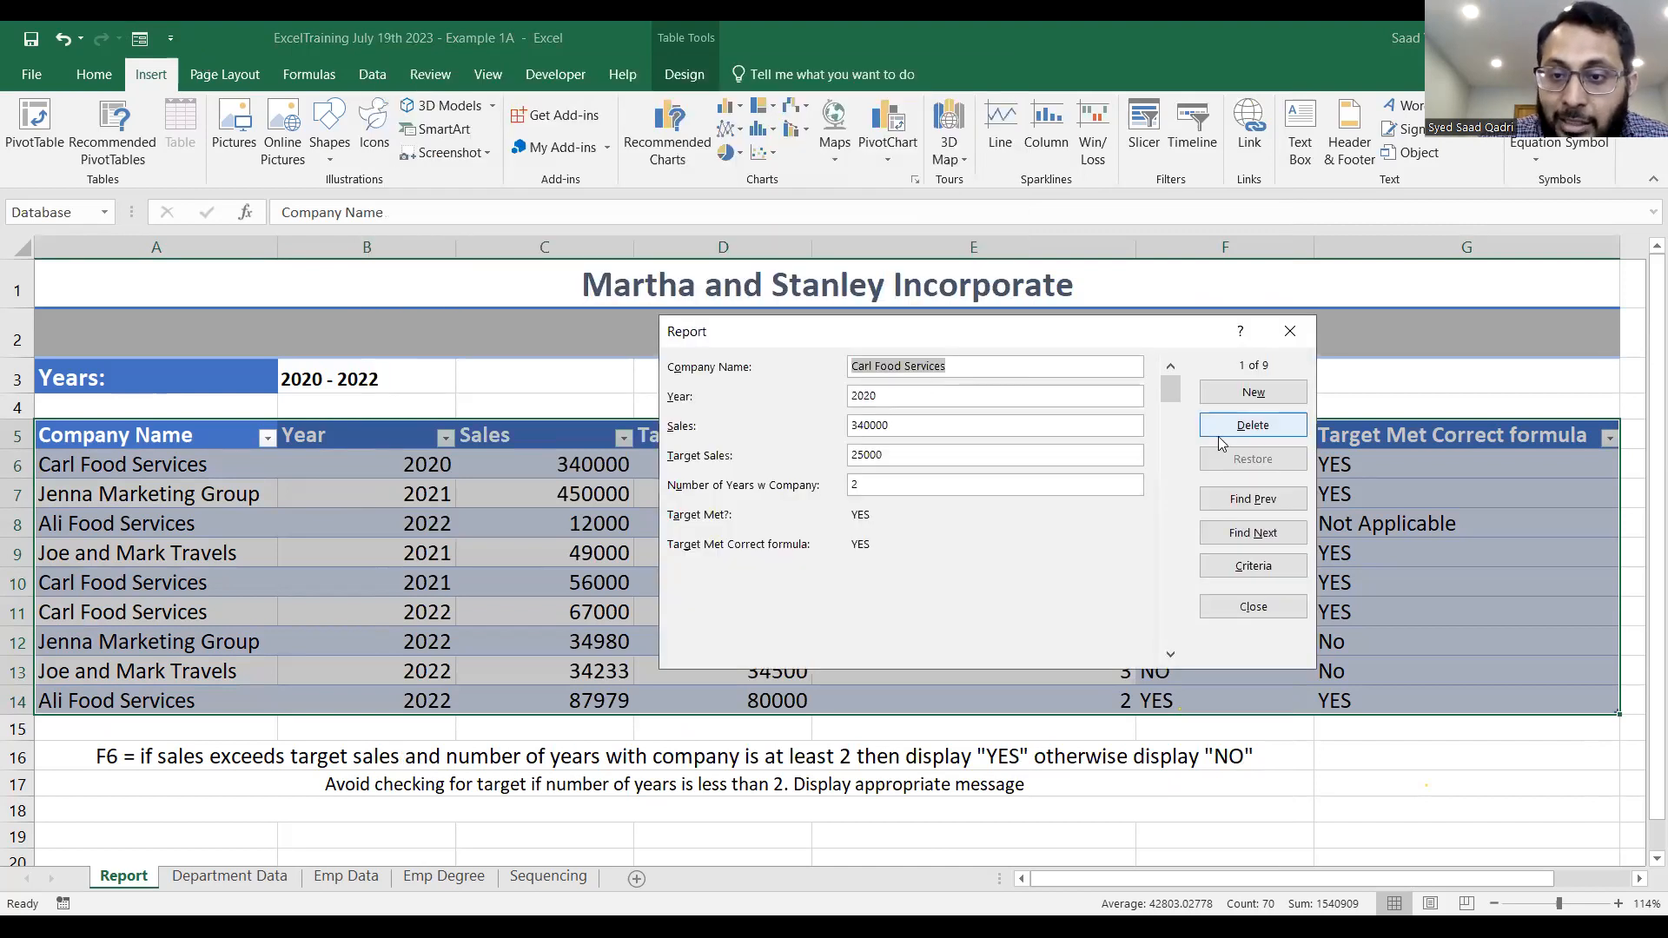
click(1270, 509)
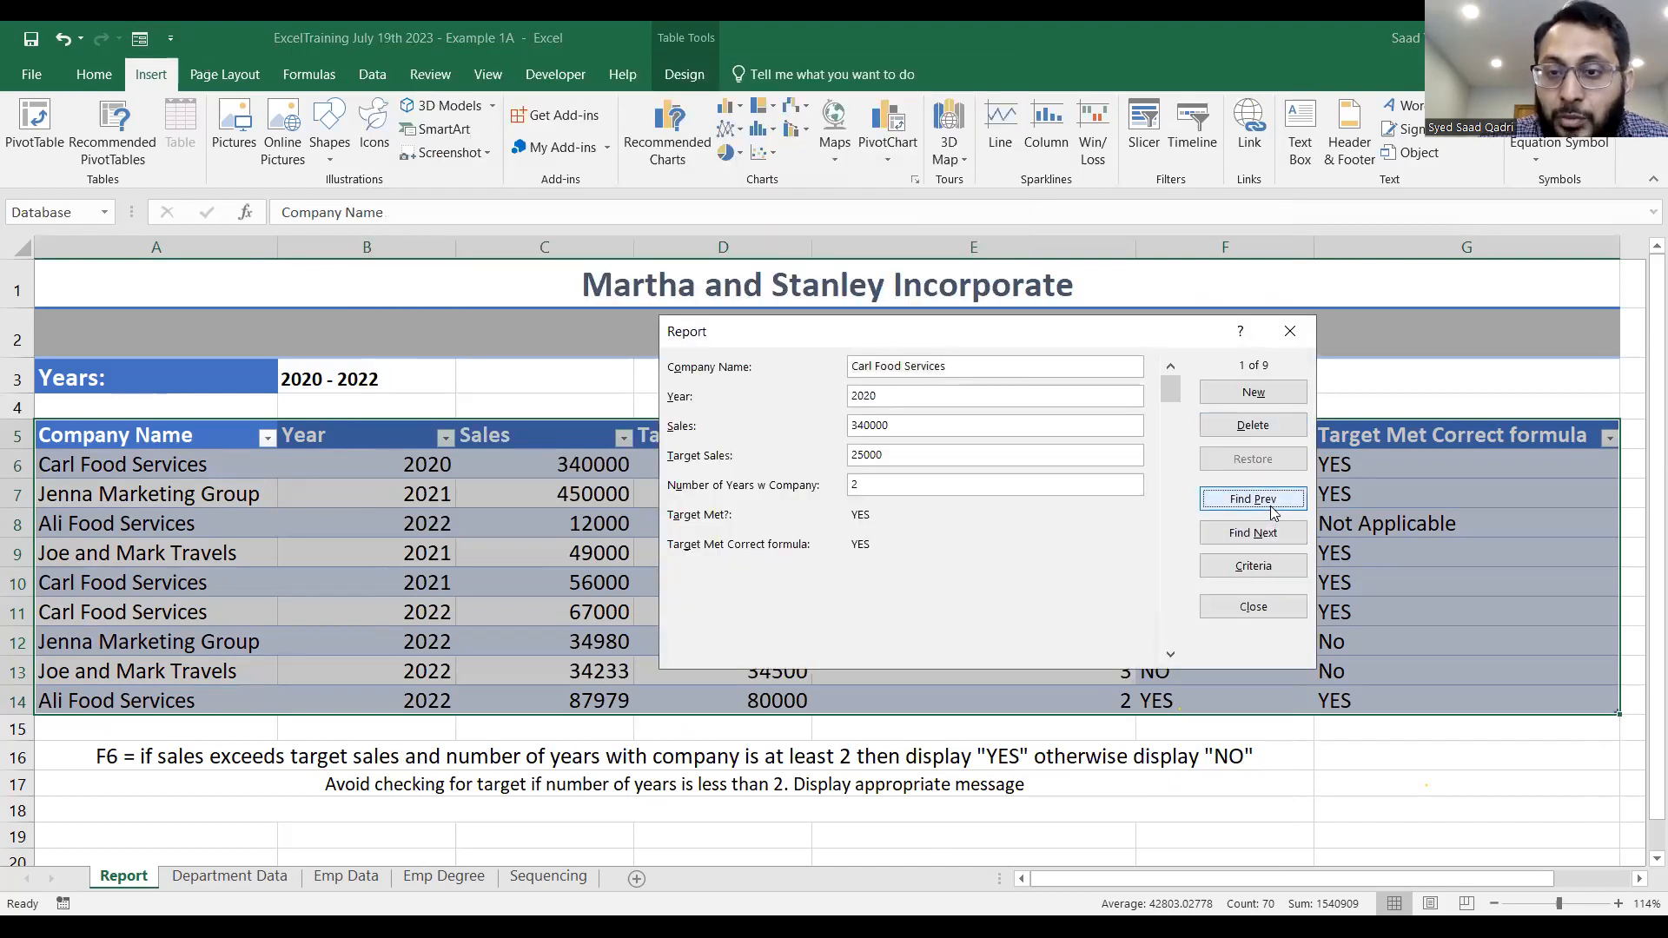
click(1252, 539)
click(1252, 541)
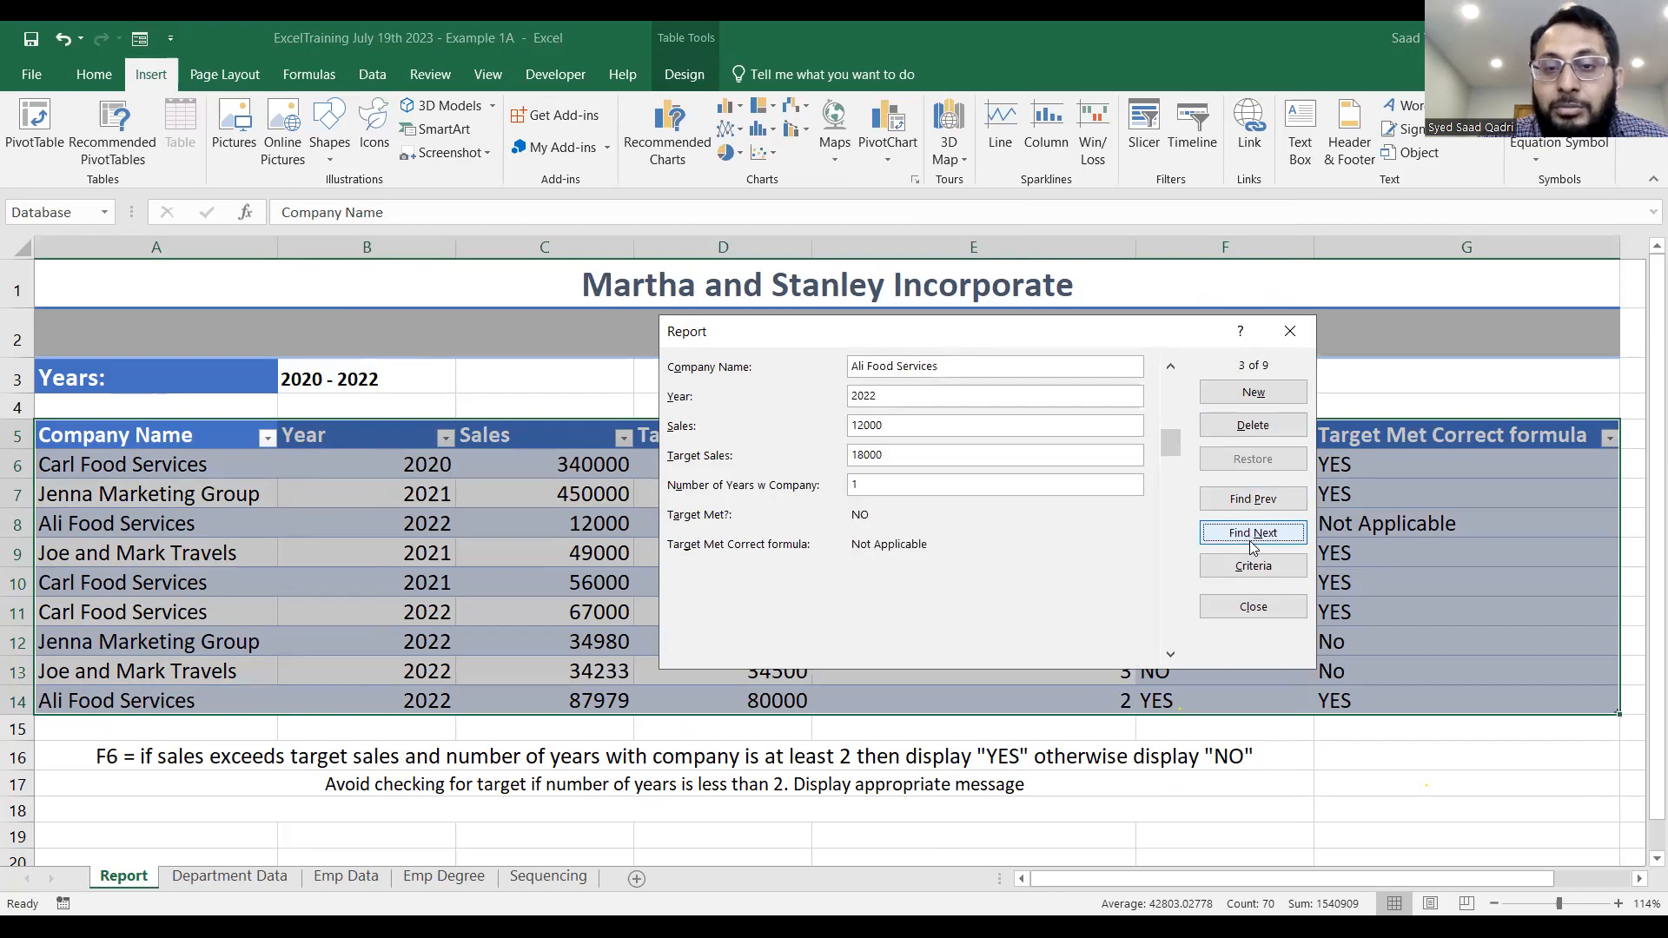
Add a record through the form with Company Name Jenna Travels, Year 2022, Sales 67000, Target Sales 75000 and Number of Years 1, and close the form.
click(1254, 392)
click(941, 367)
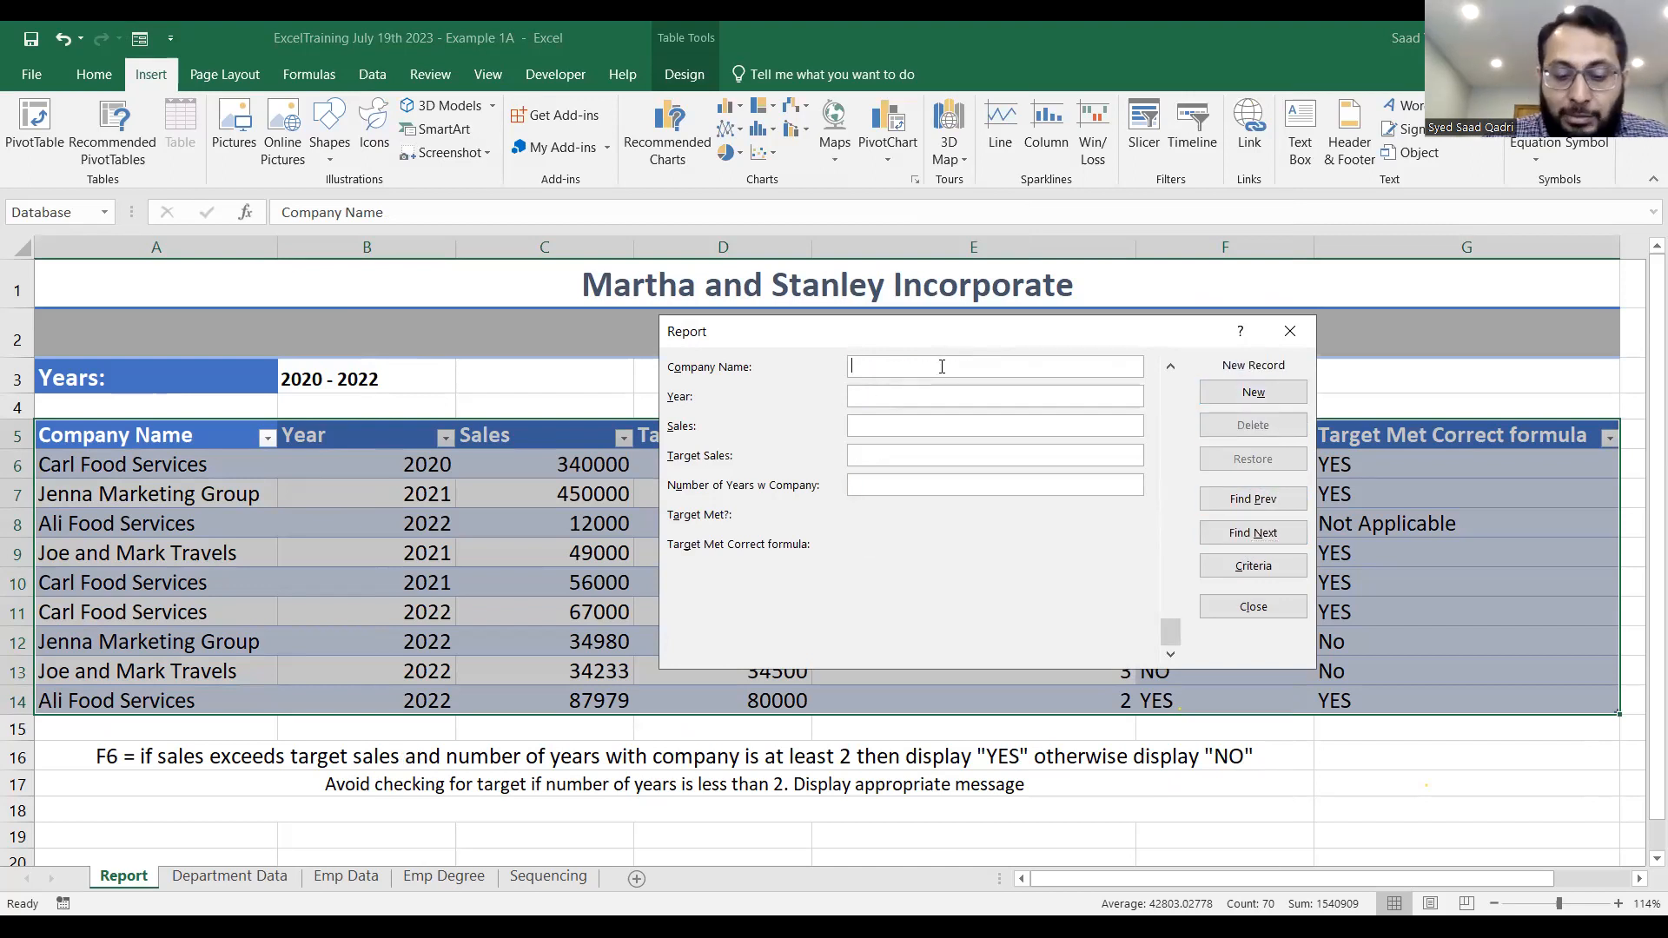
text(Jenna T)
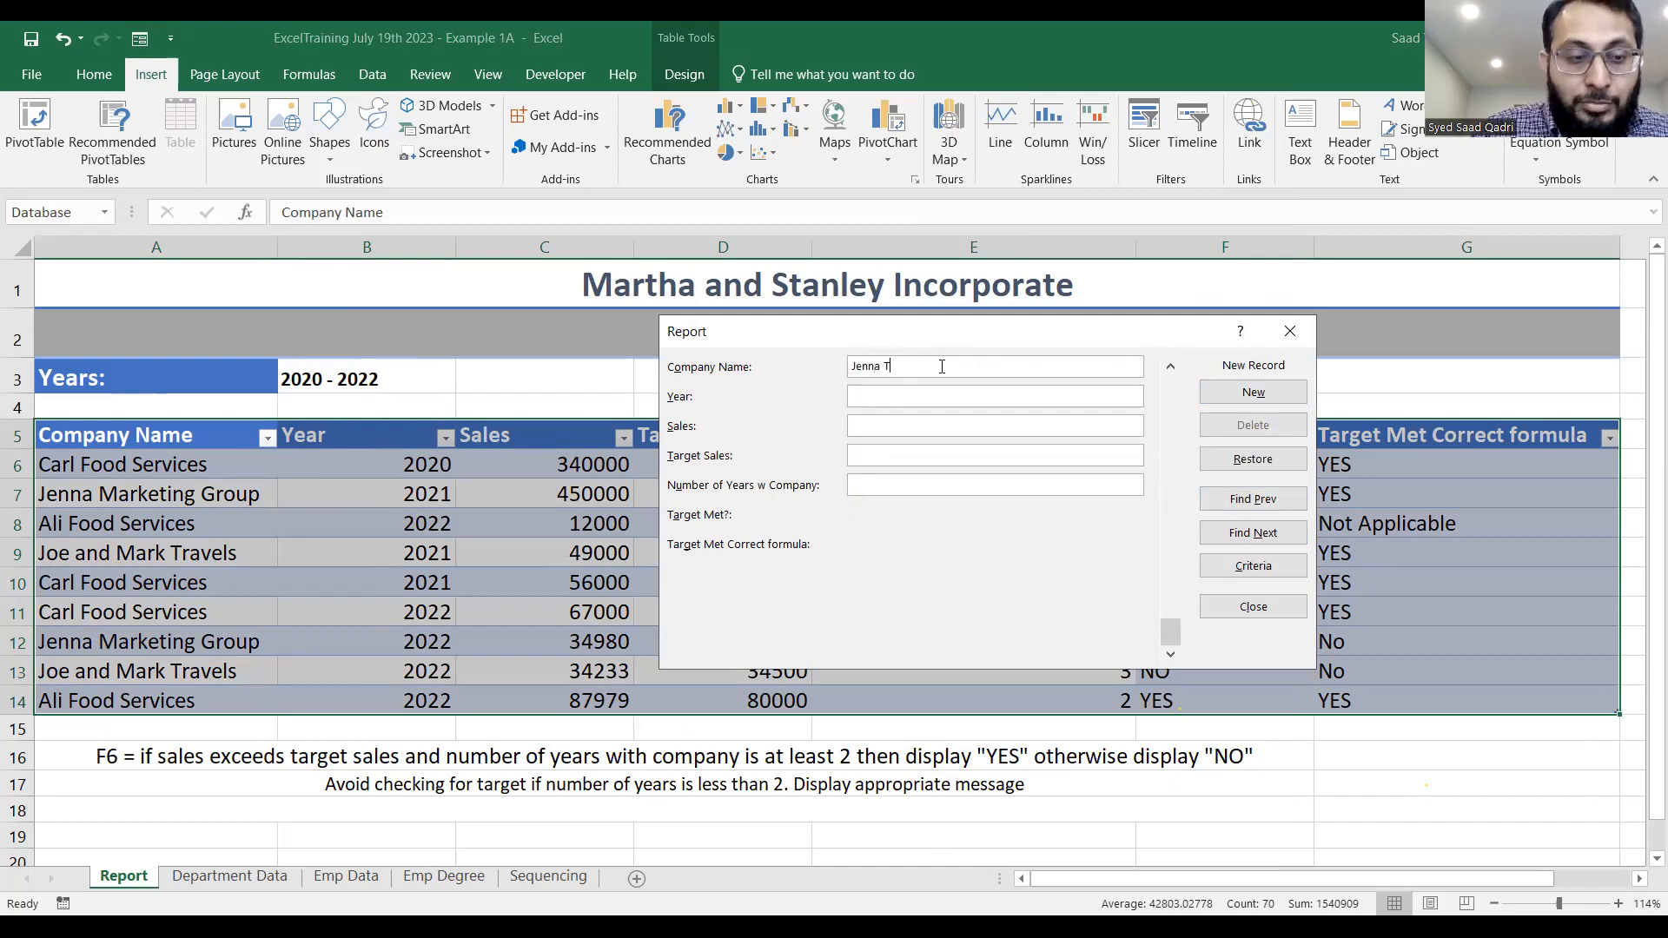
text(ravels)
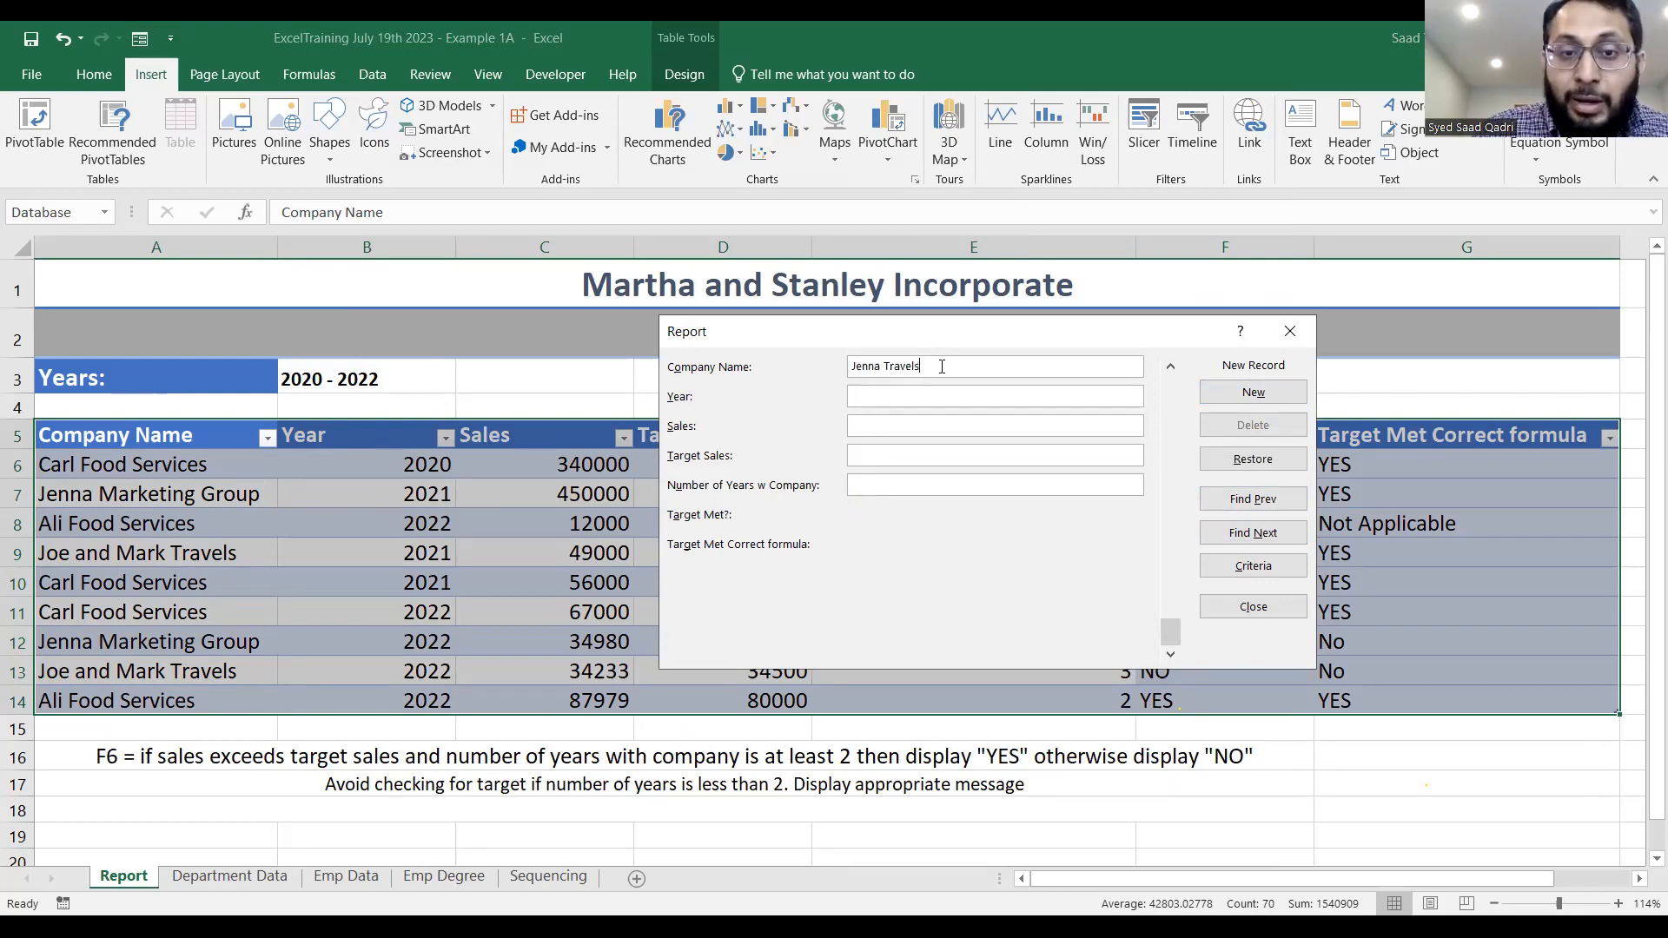
click(922, 395)
text(2022)
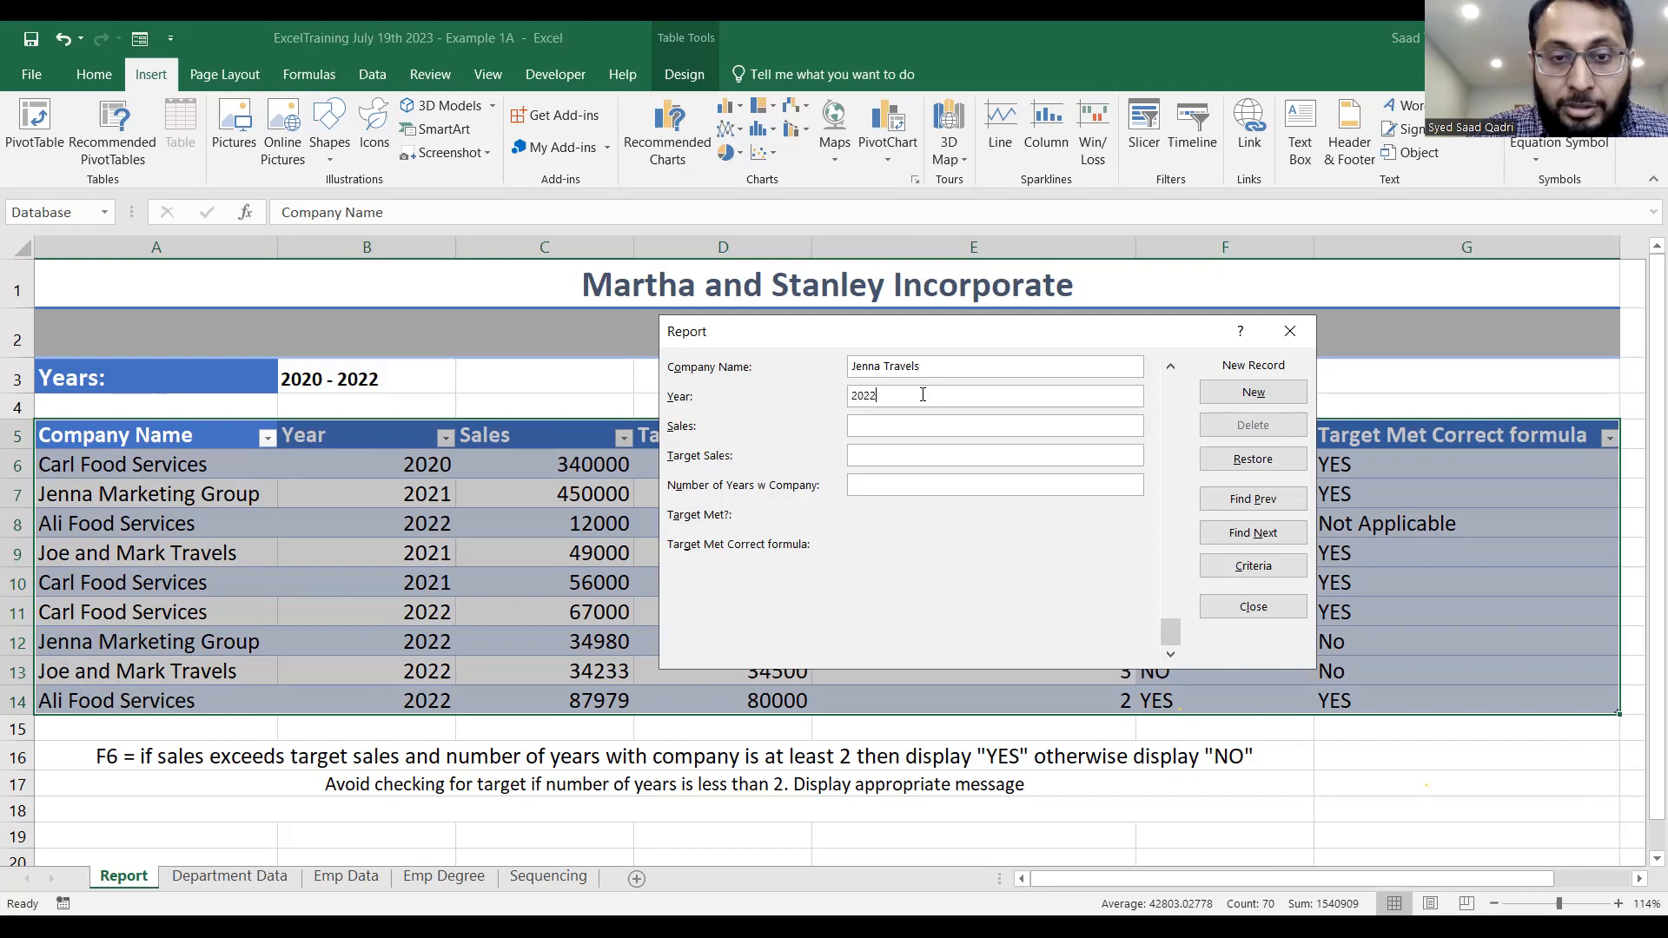
click(907, 426)
text(67000)
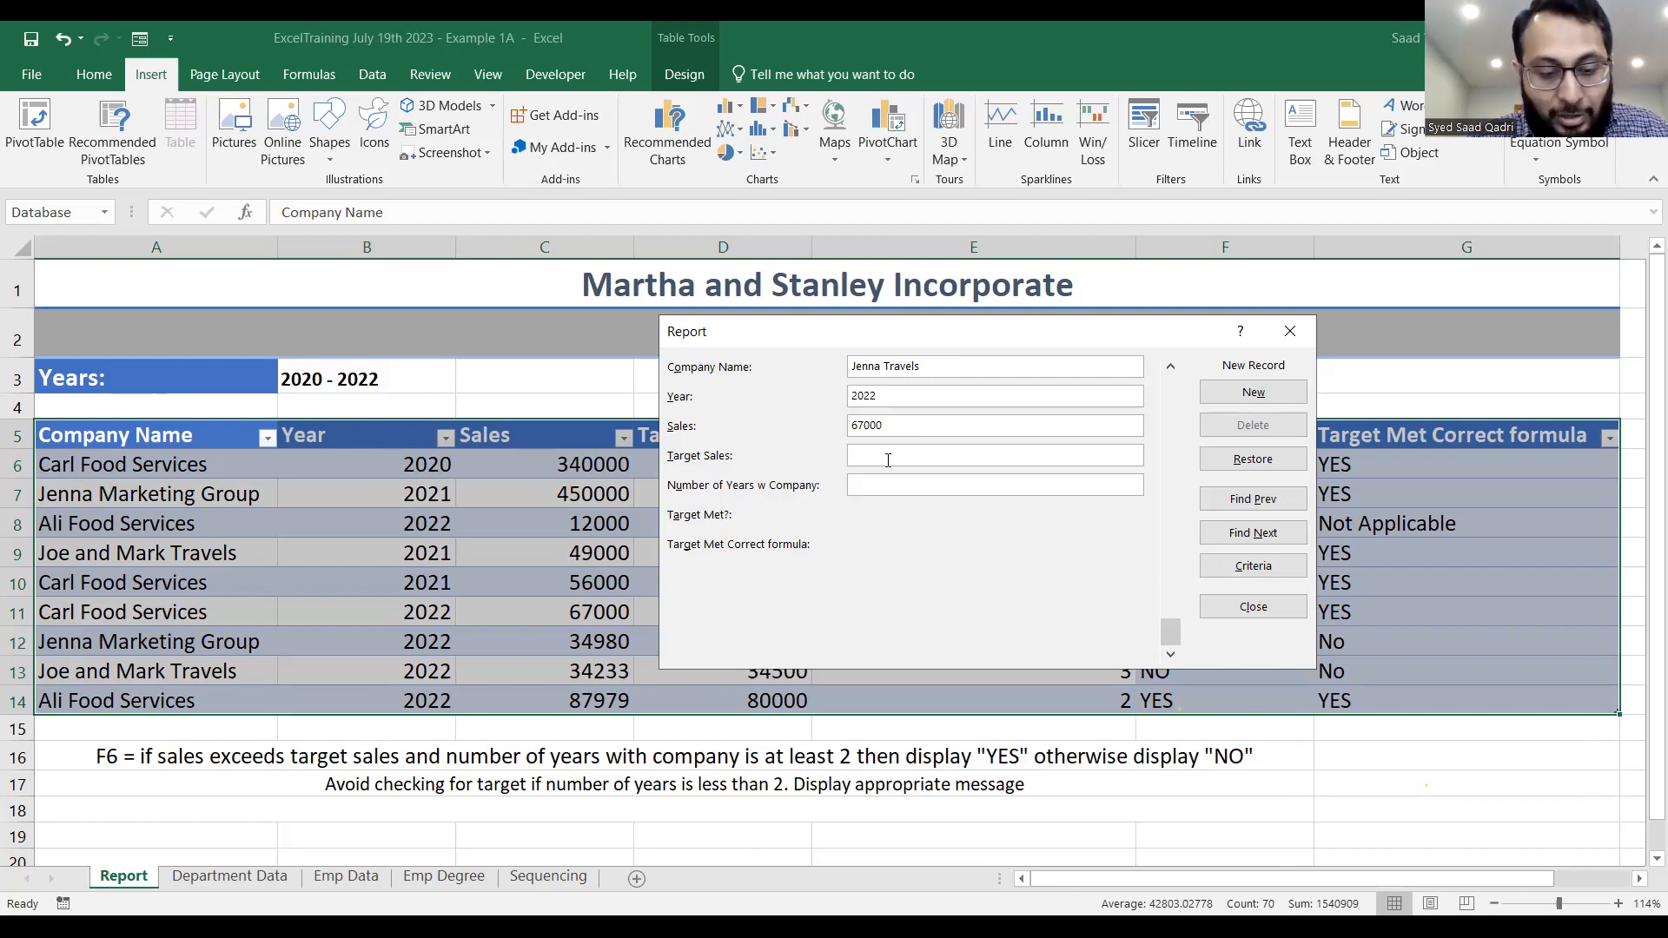
text(5000)
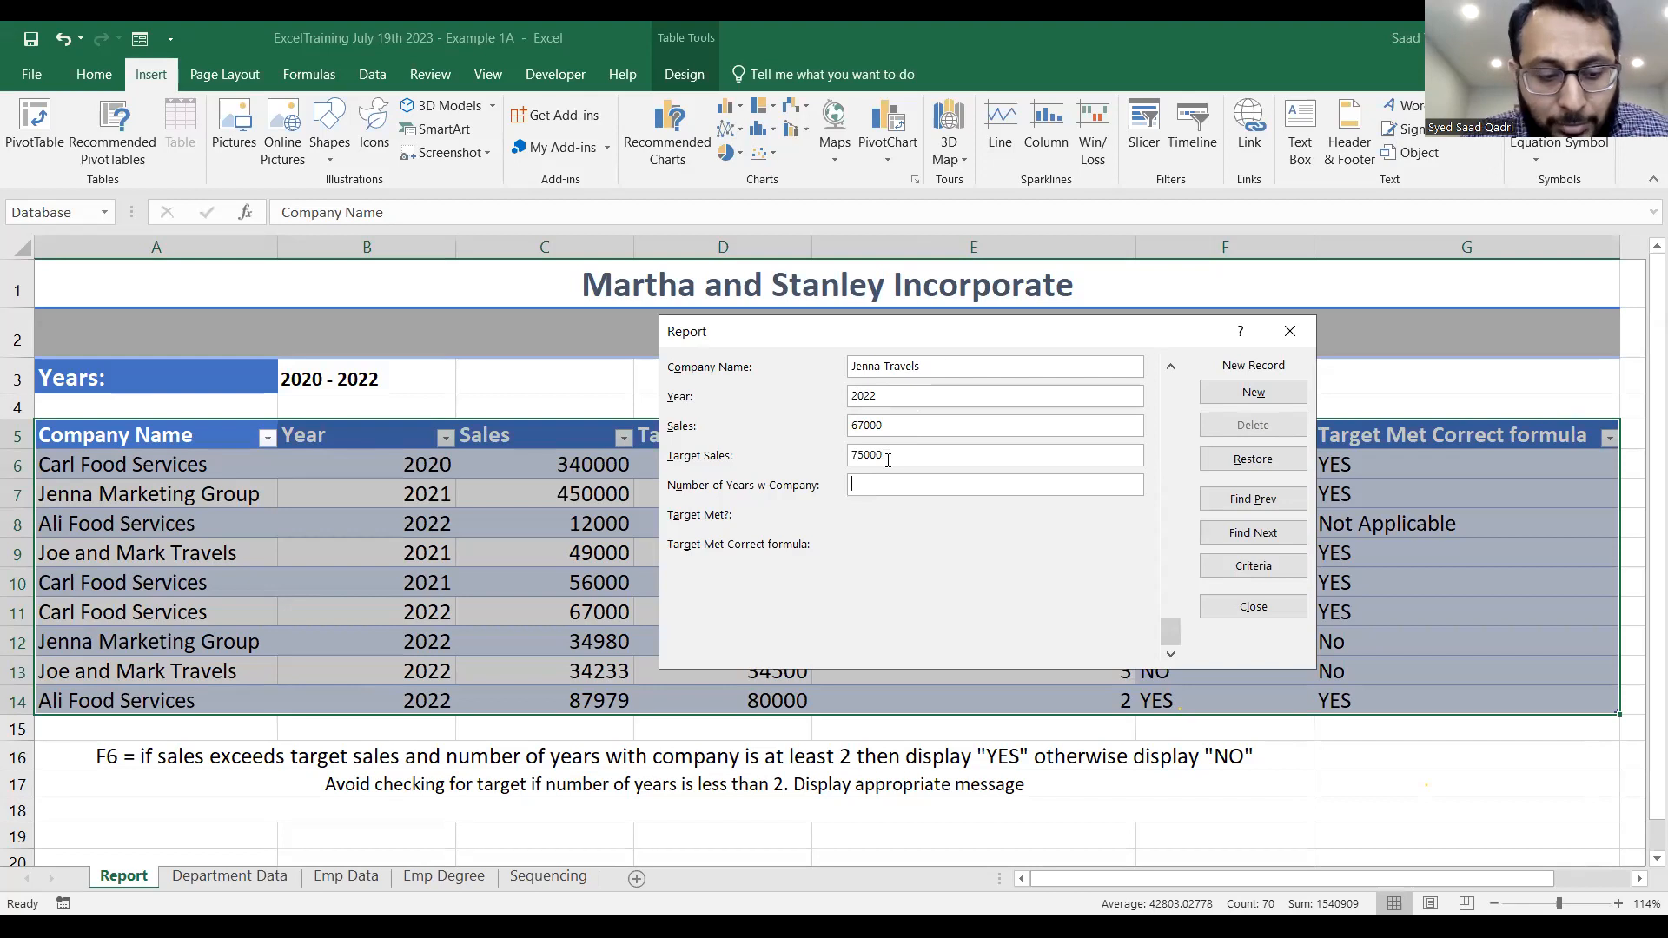
text(1)
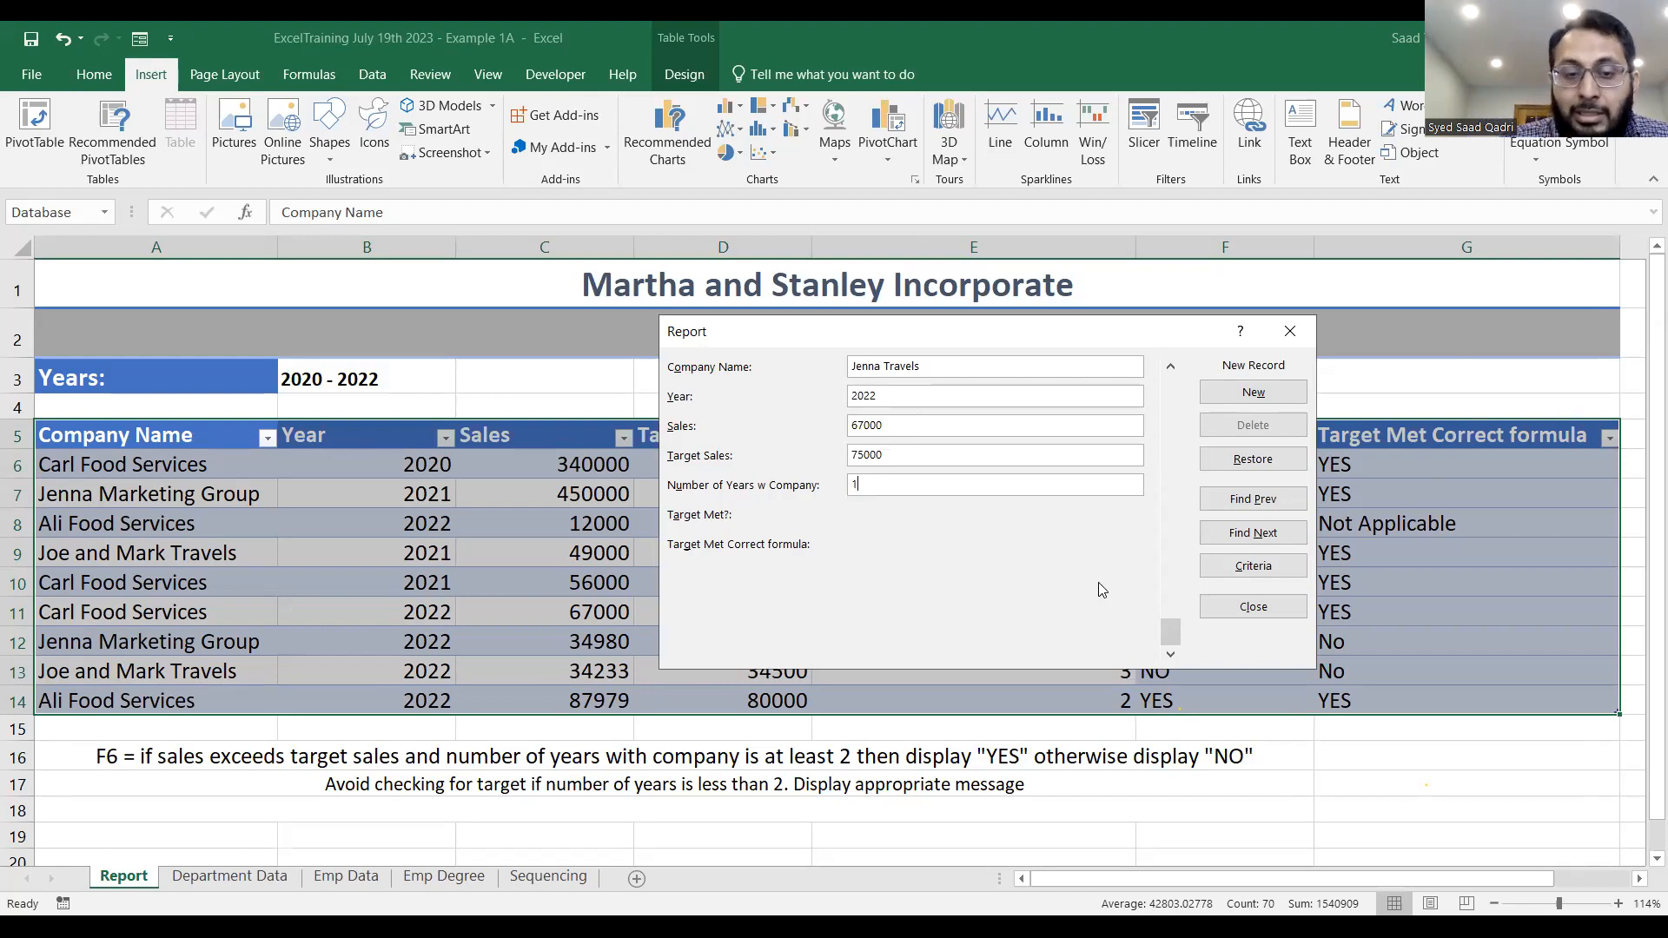
key(Return)
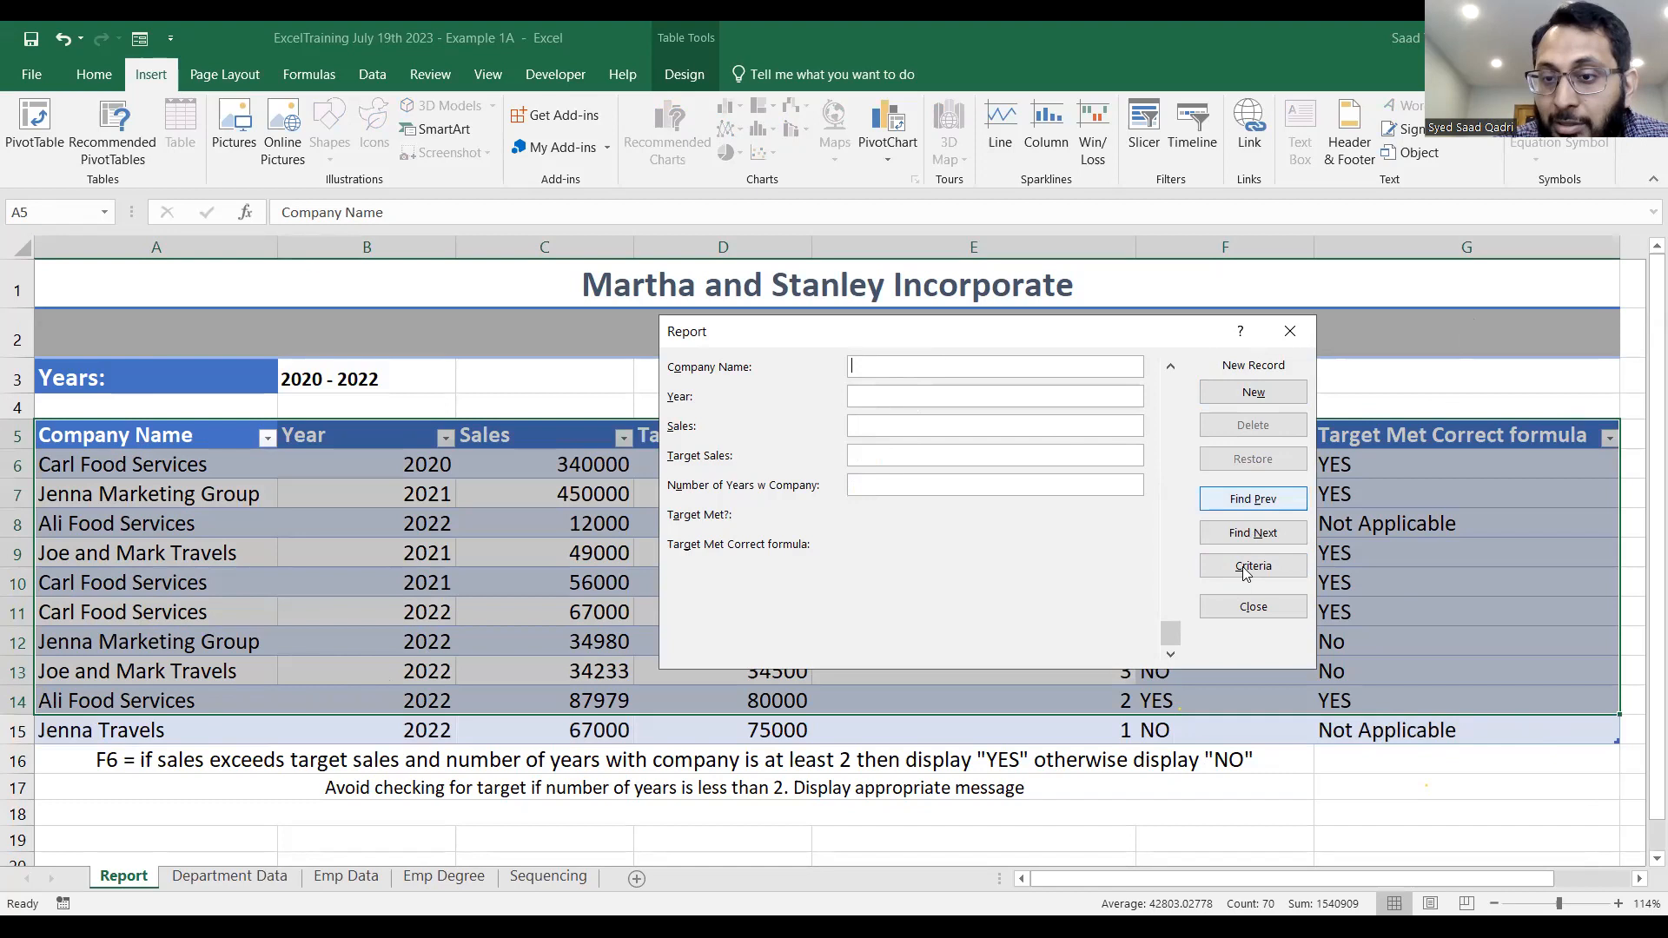
click(1234, 606)
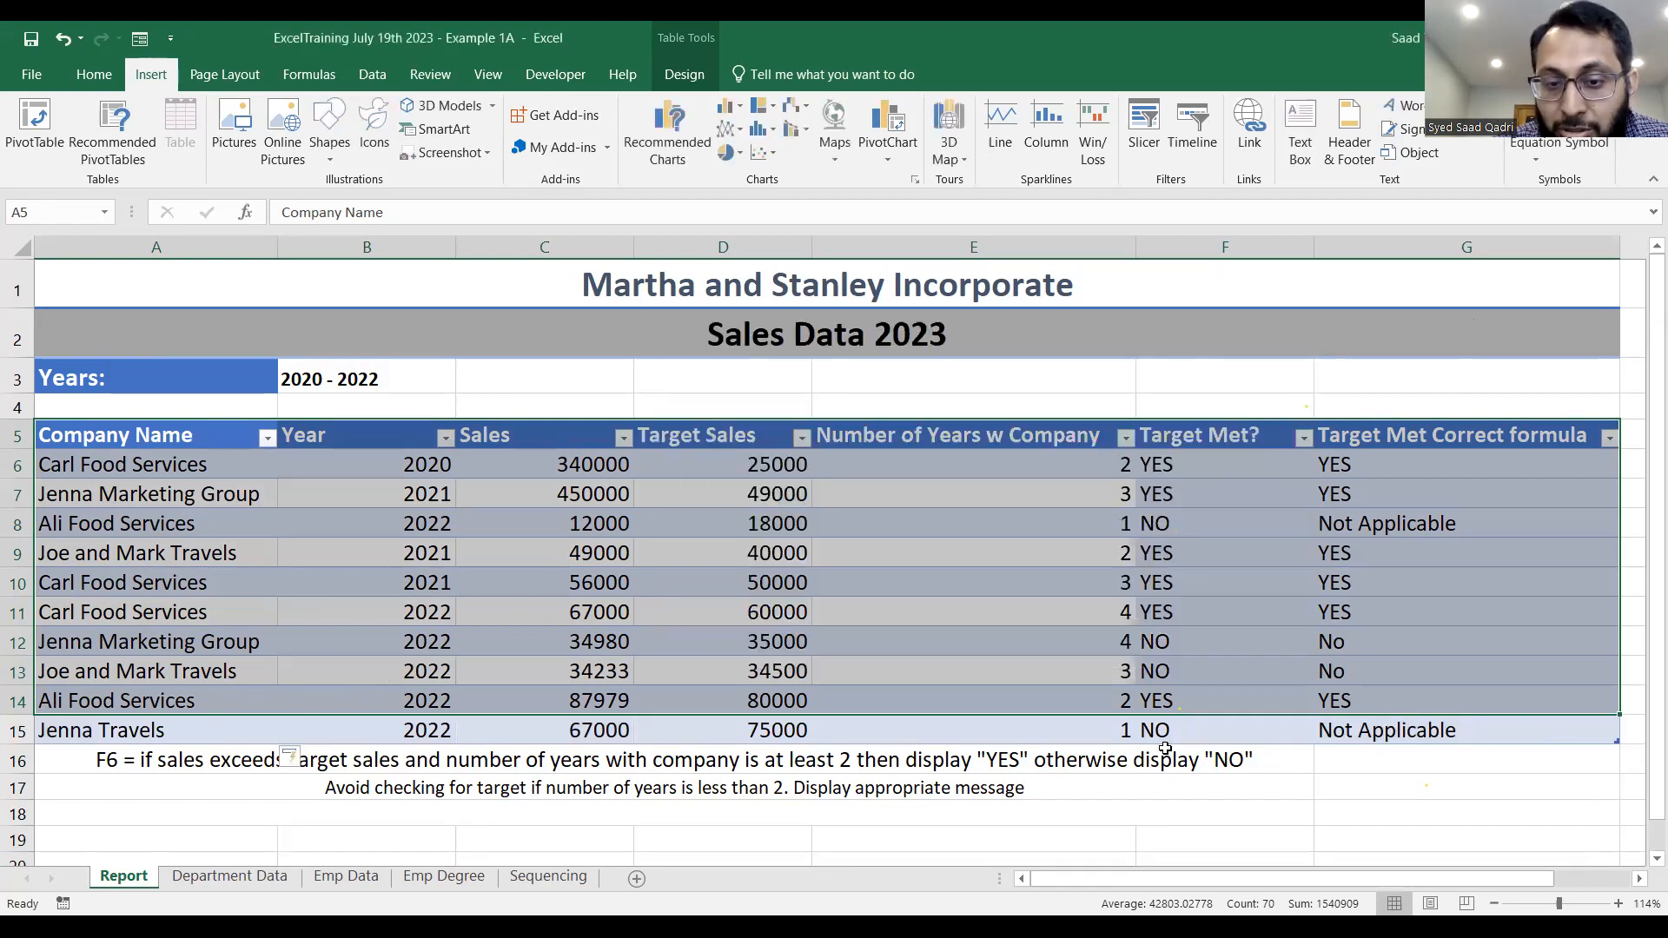
Examine the two target formulas and the number-of-years cell in the Jenna Travels row.
click(1165, 753)
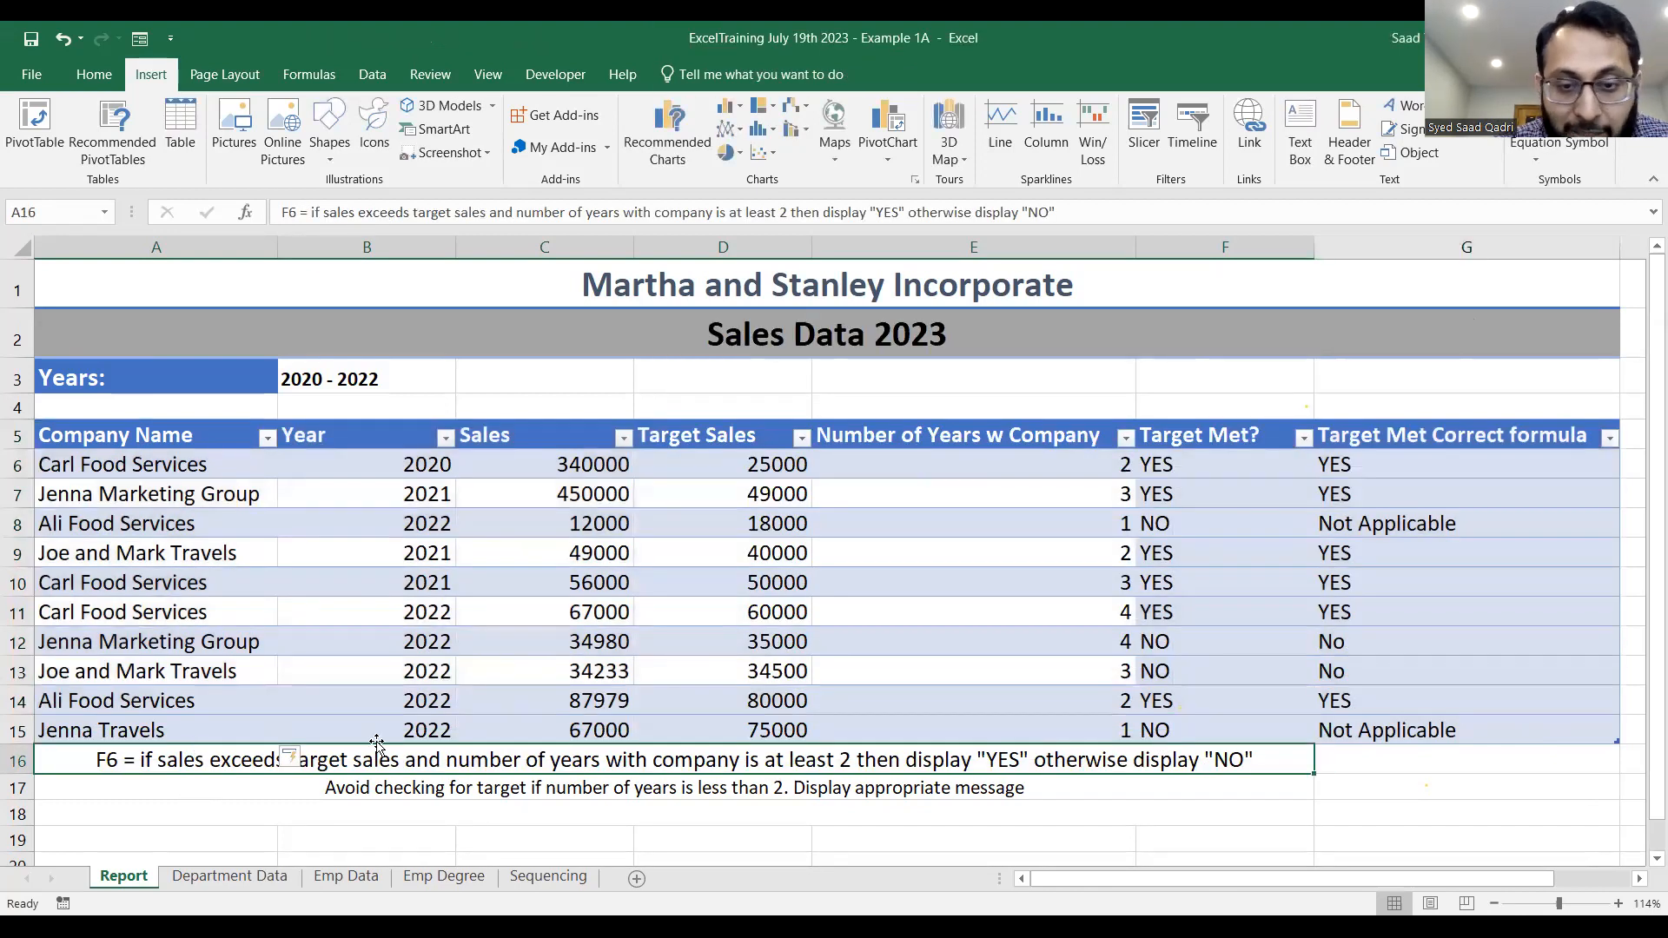
click(1409, 734)
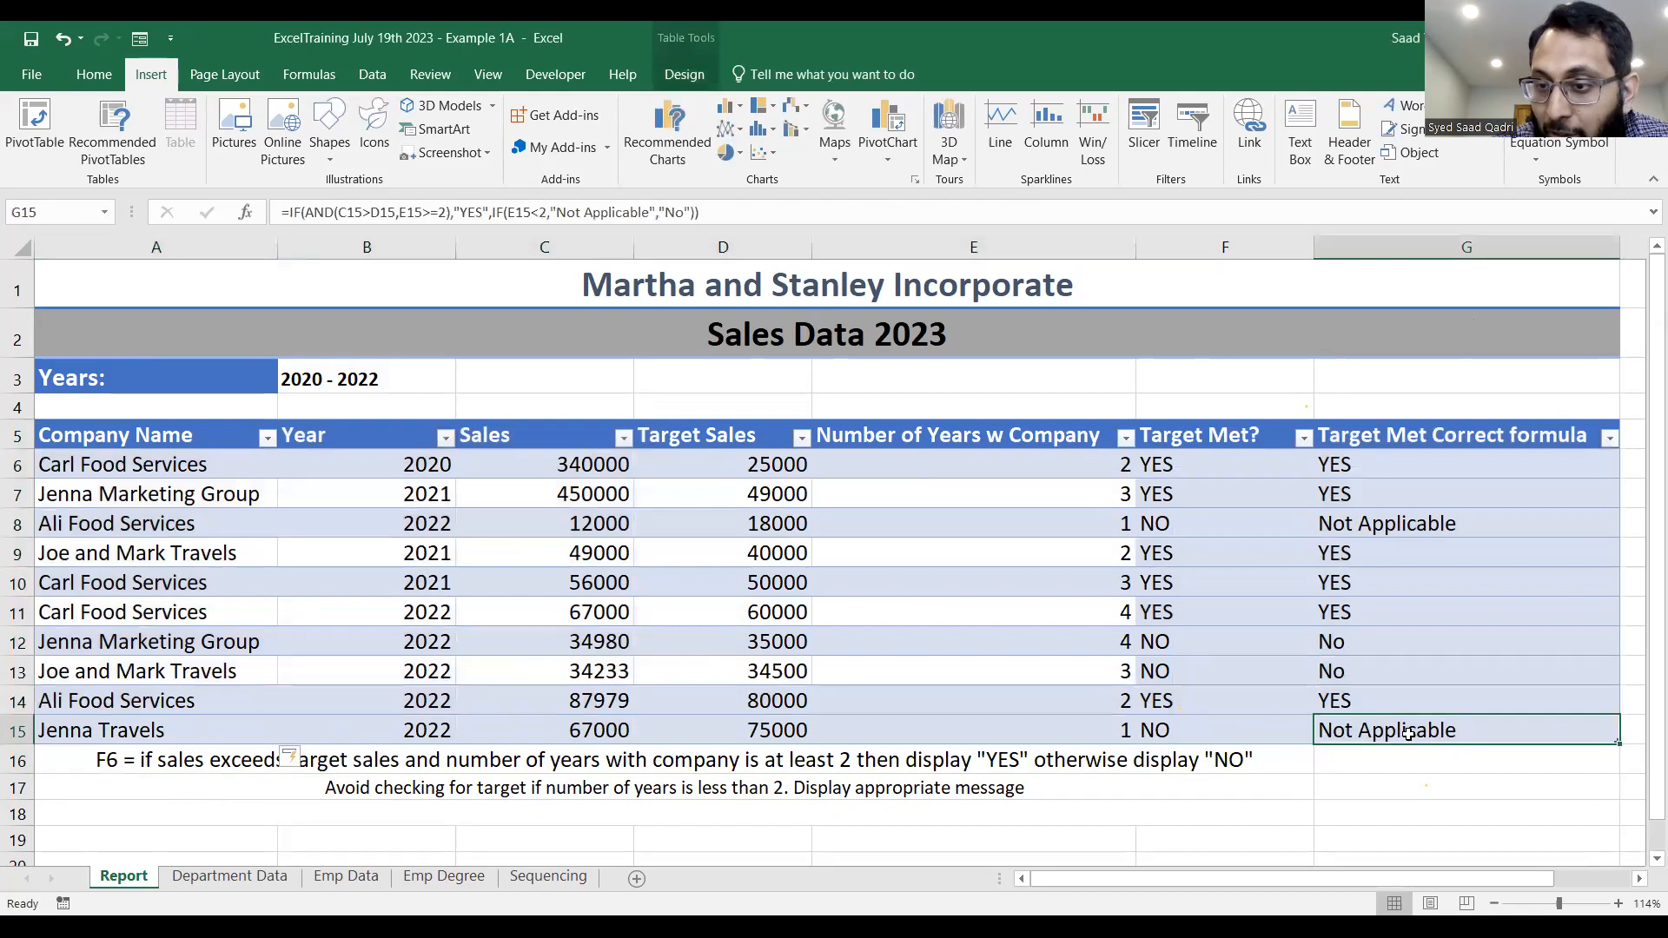
click(1275, 735)
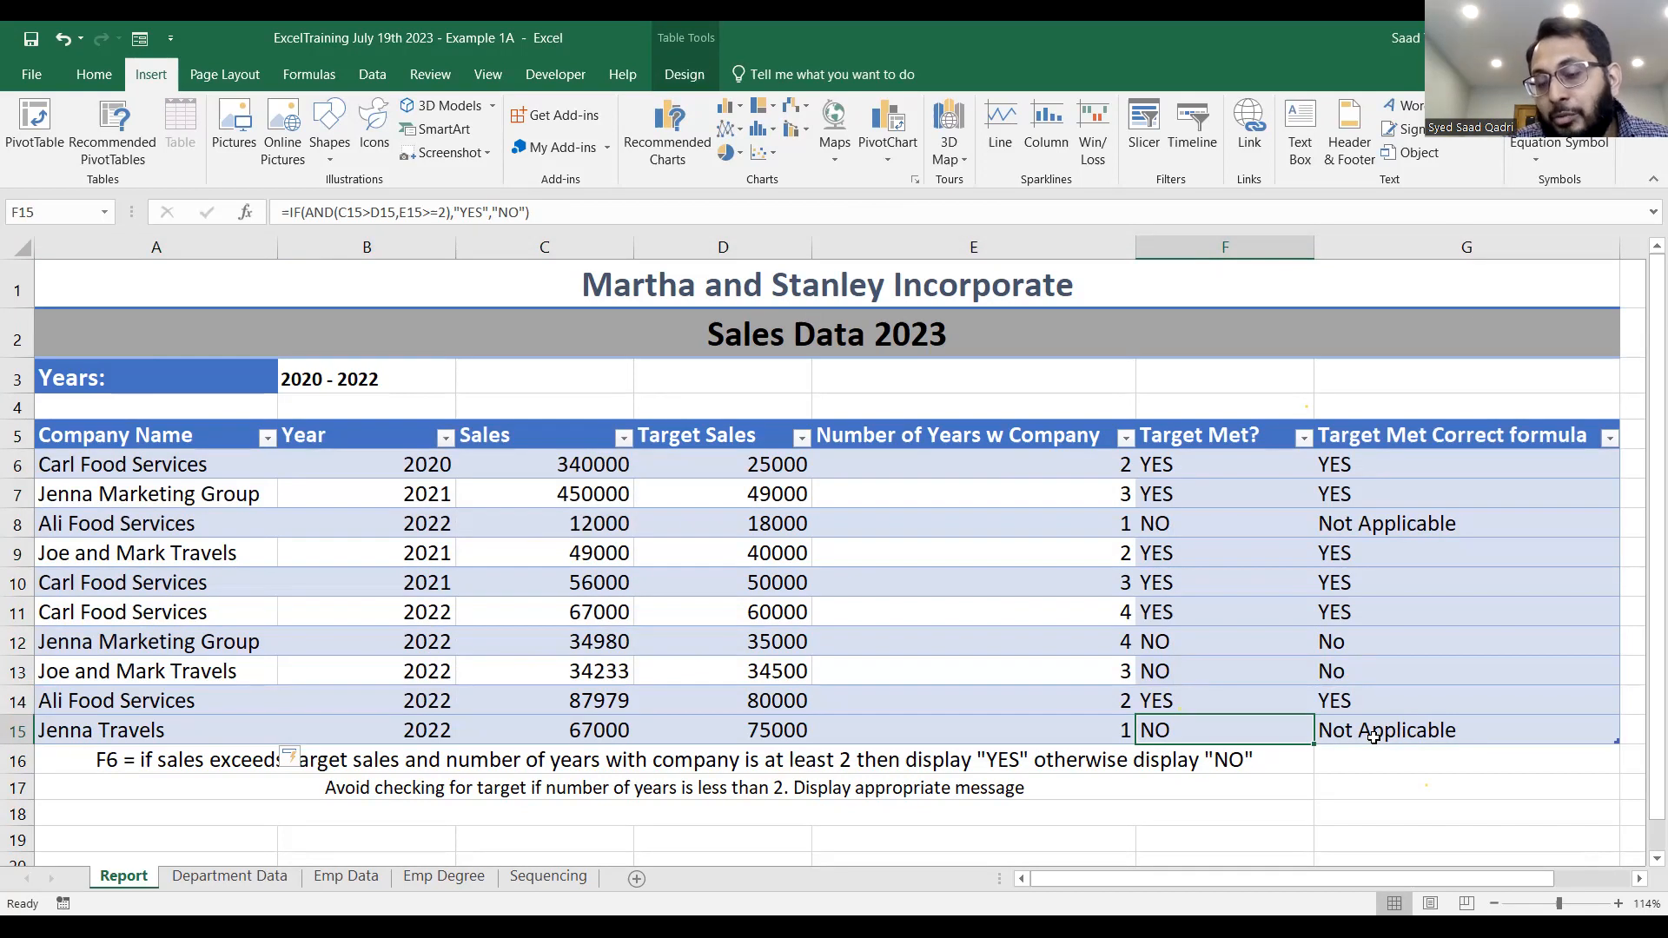
click(1066, 723)
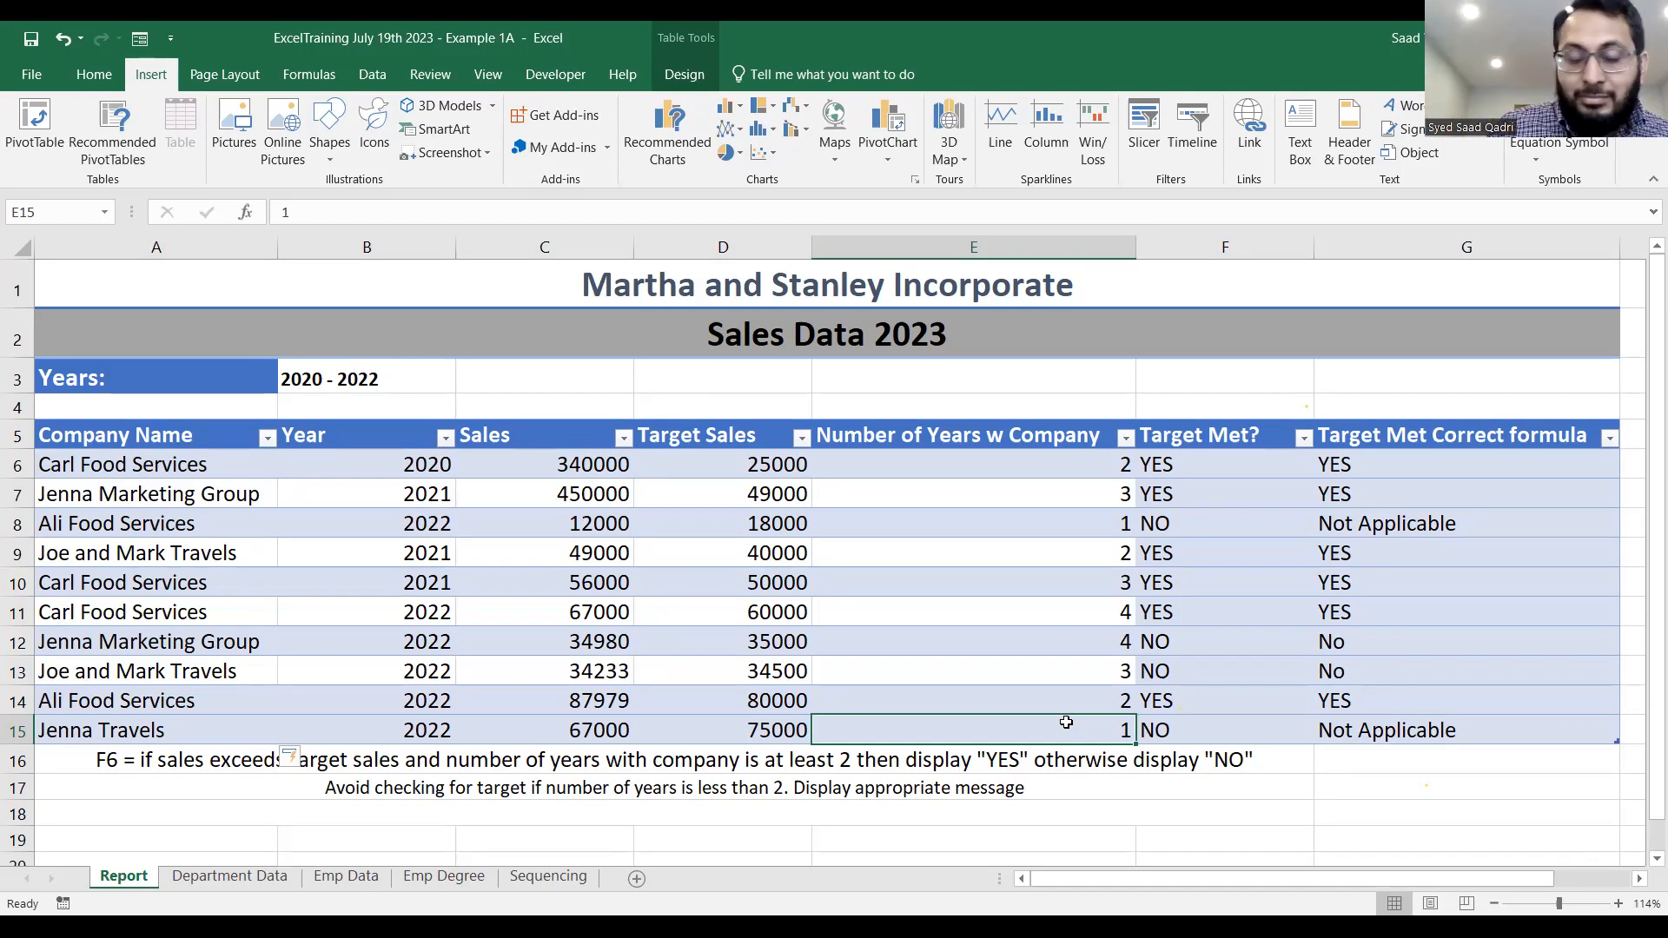
Switch to the Department Data sheet.
click(446, 131)
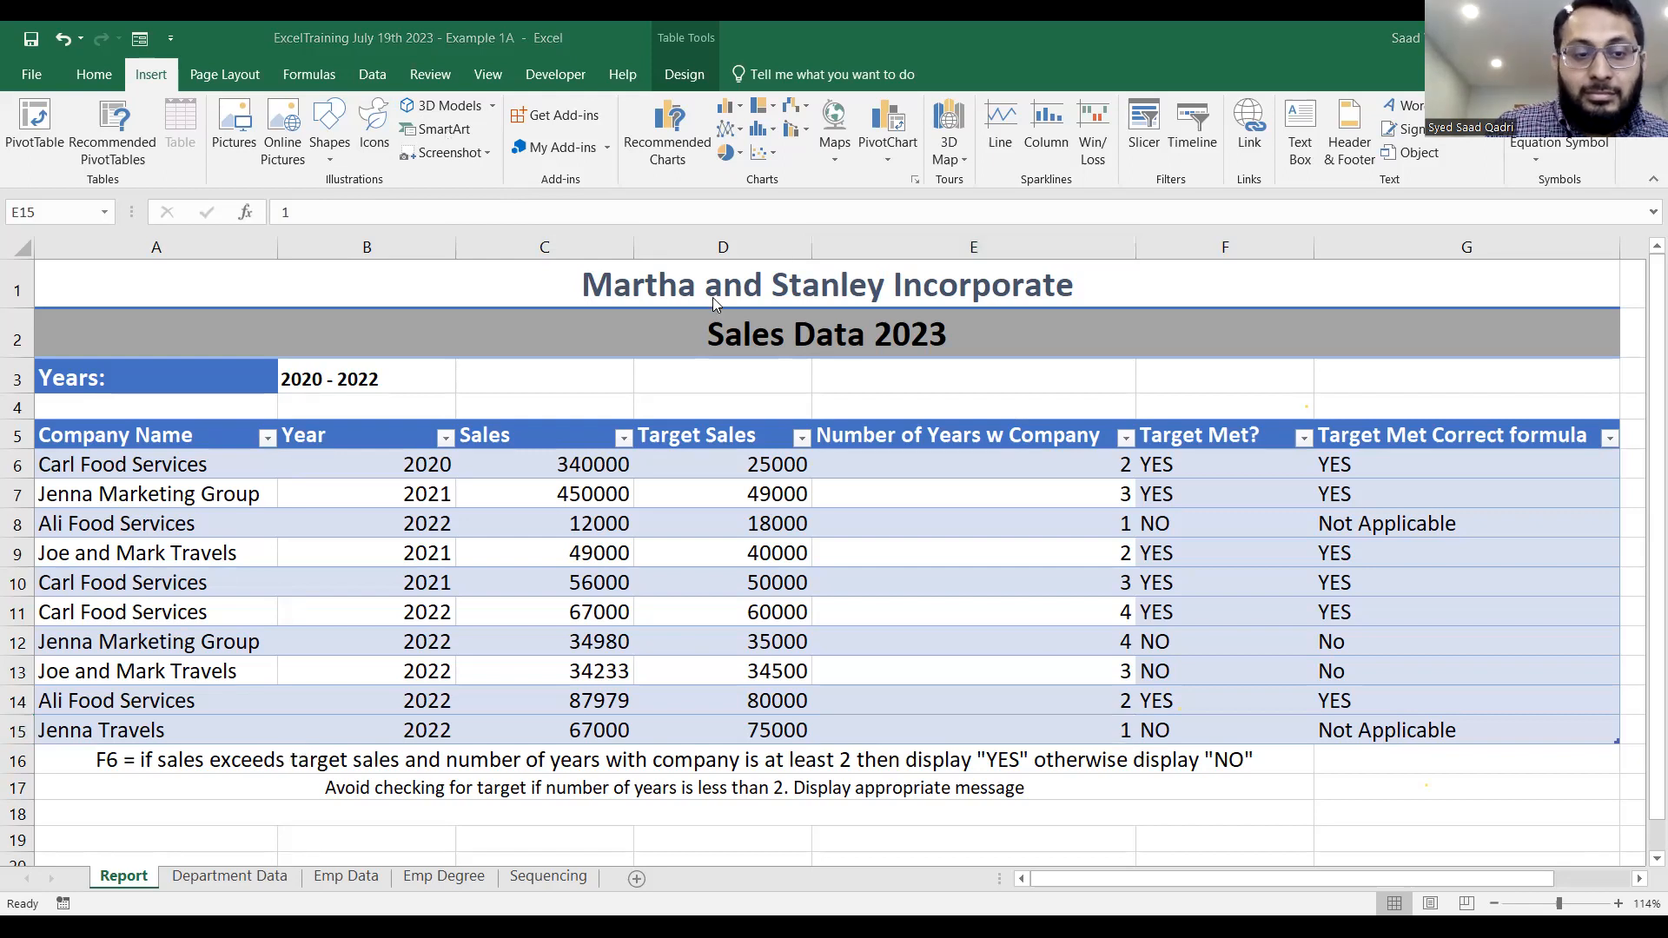
click(234, 879)
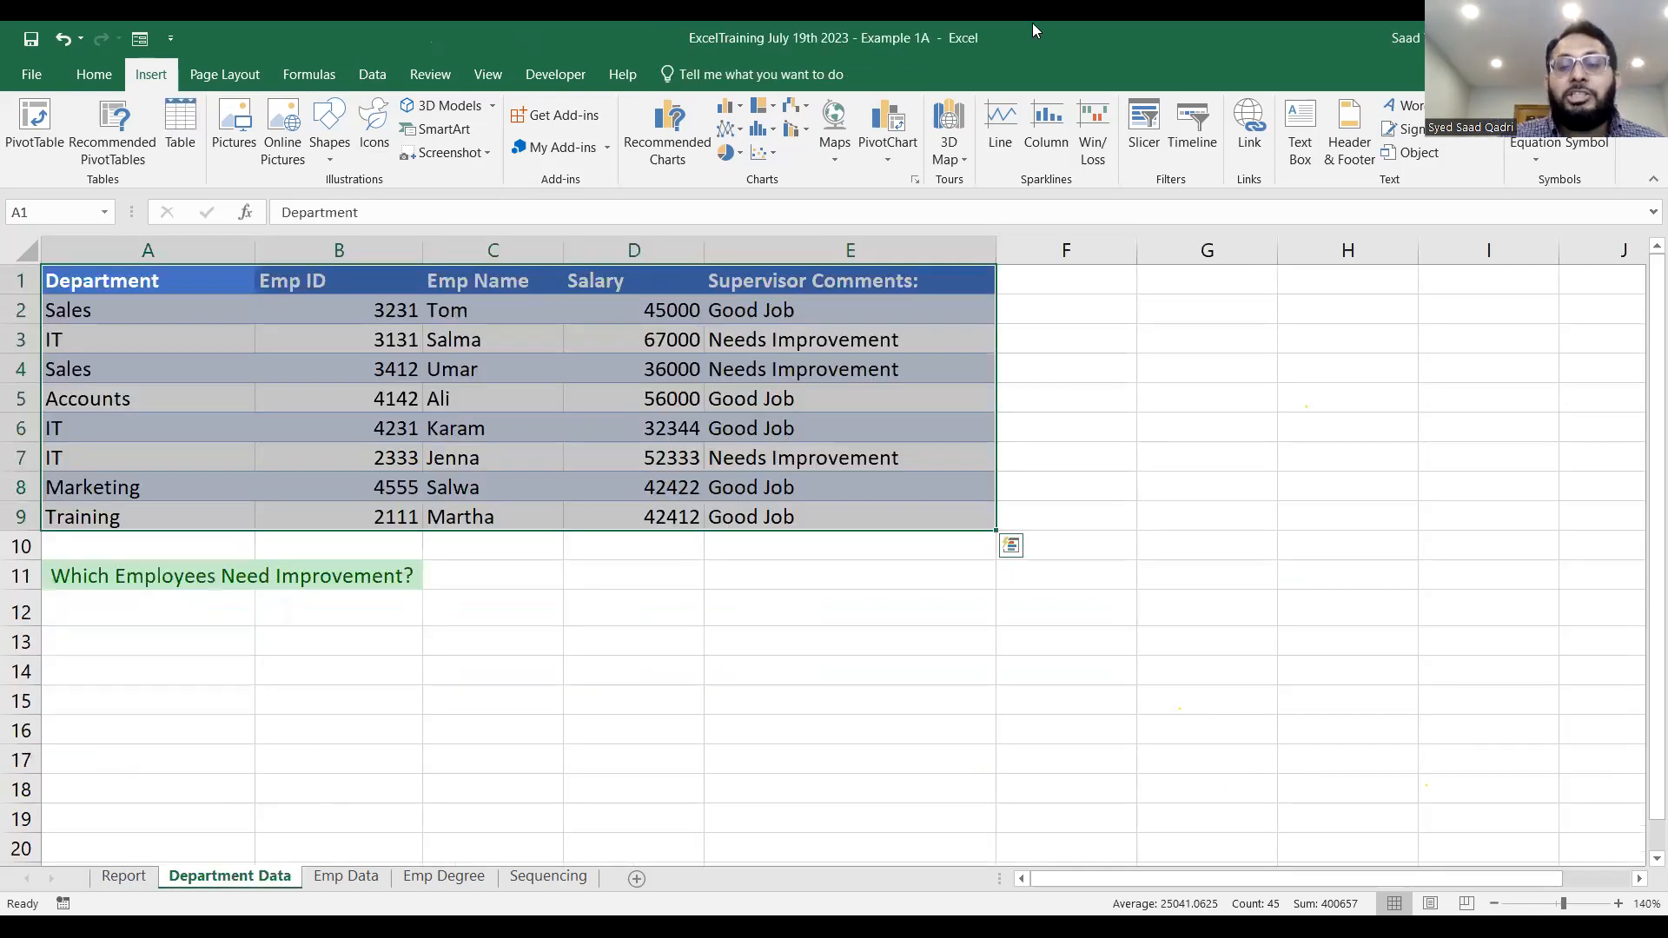
click(922, 579)
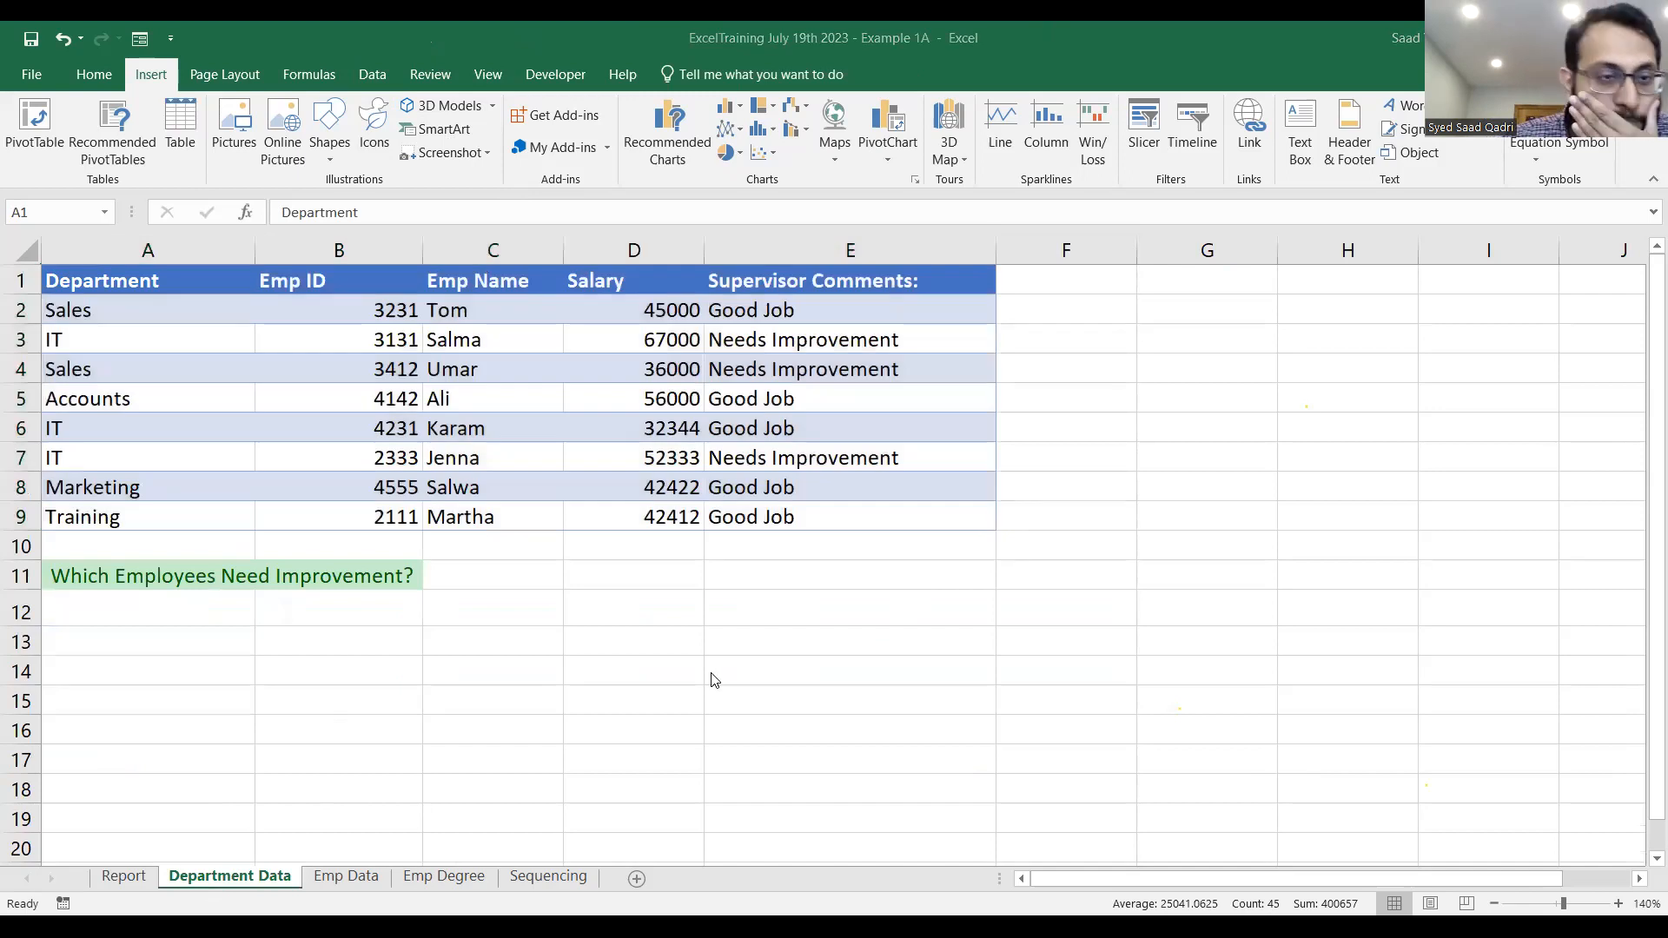
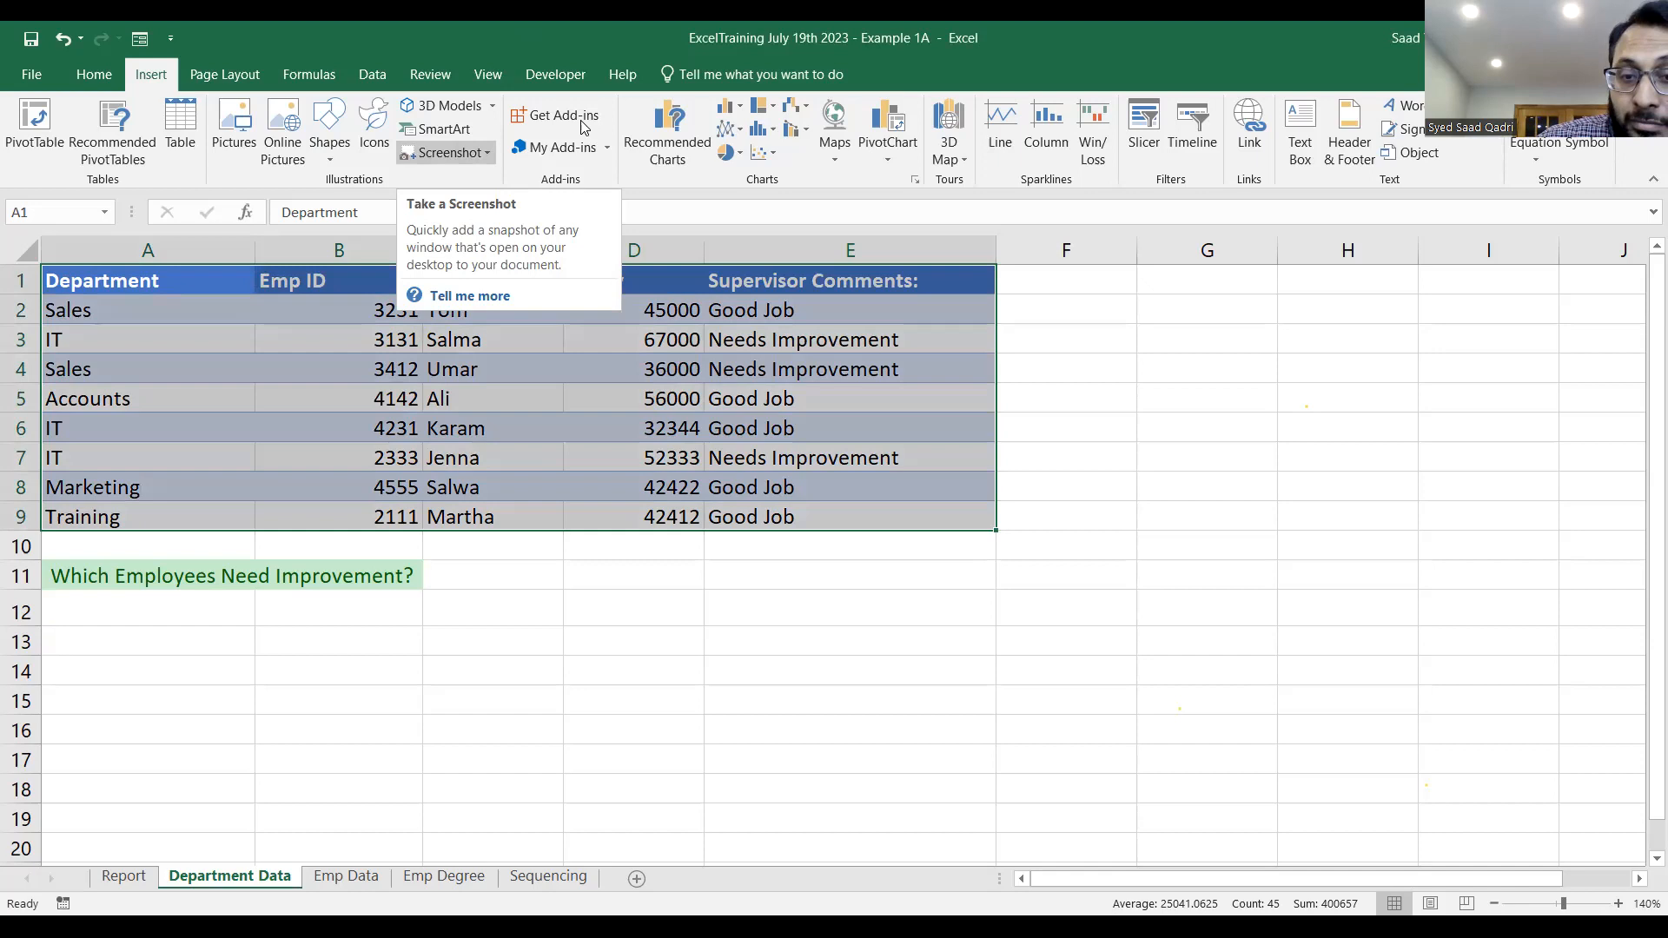
Select cell A12, directly below the "Which Employees Need Improvement?" question.
click(792, 578)
click(126, 617)
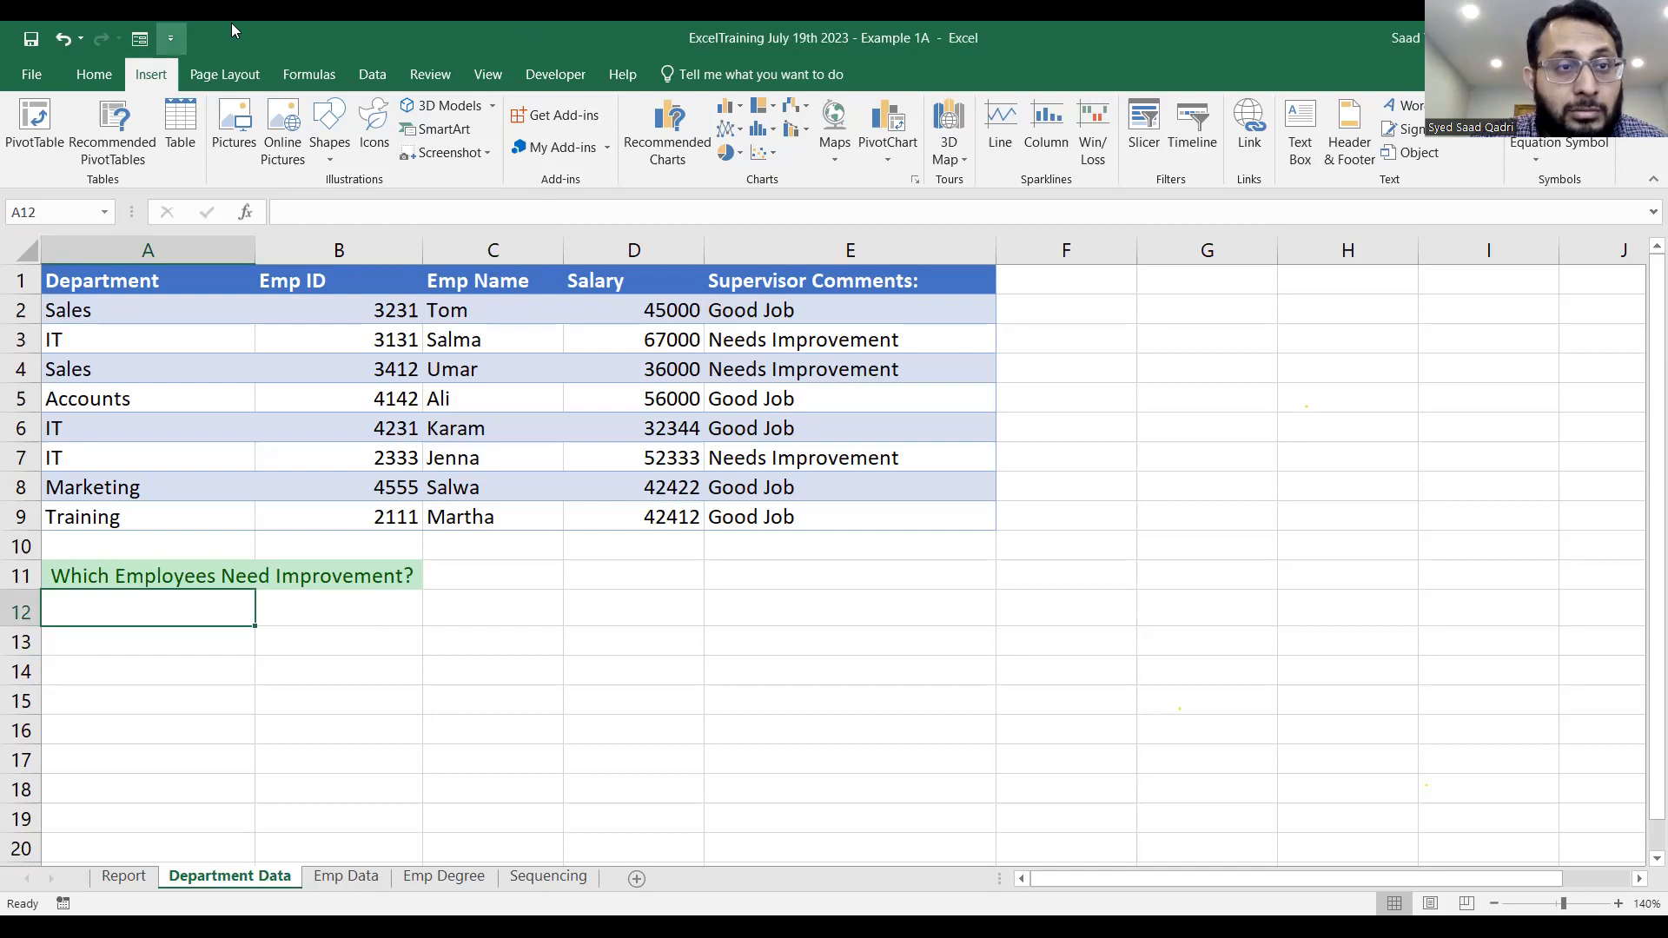
click(428, 343)
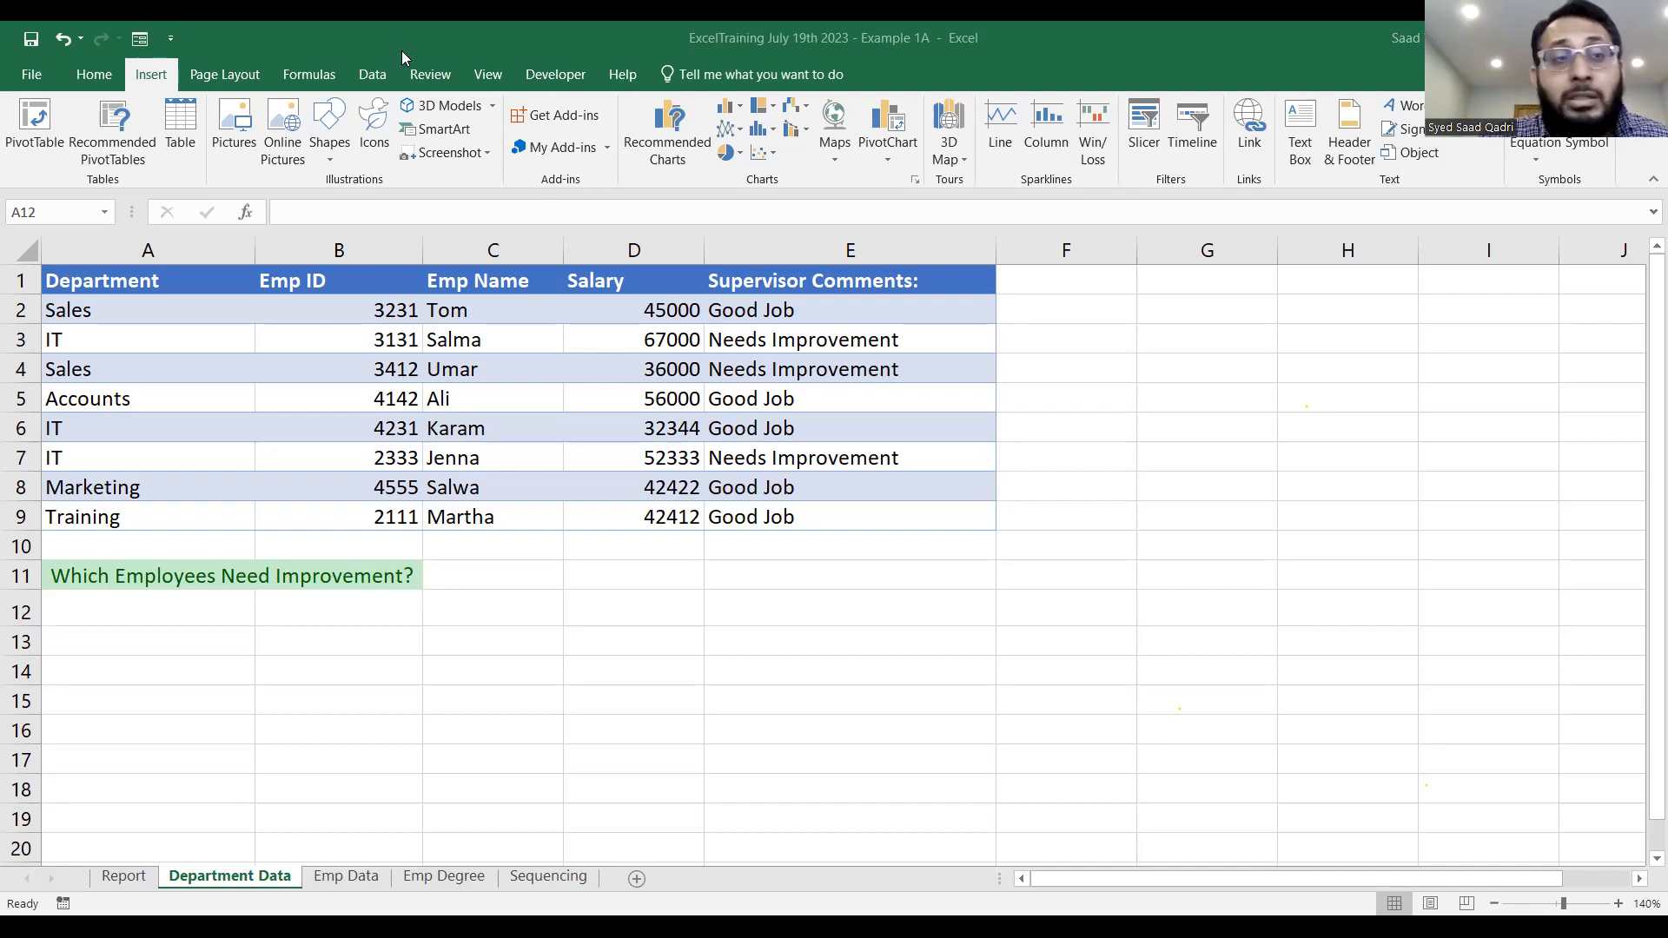
Review the main tabs in the ribbon customization options, checking that Developer is enabled, and accept the settings.
click(35, 74)
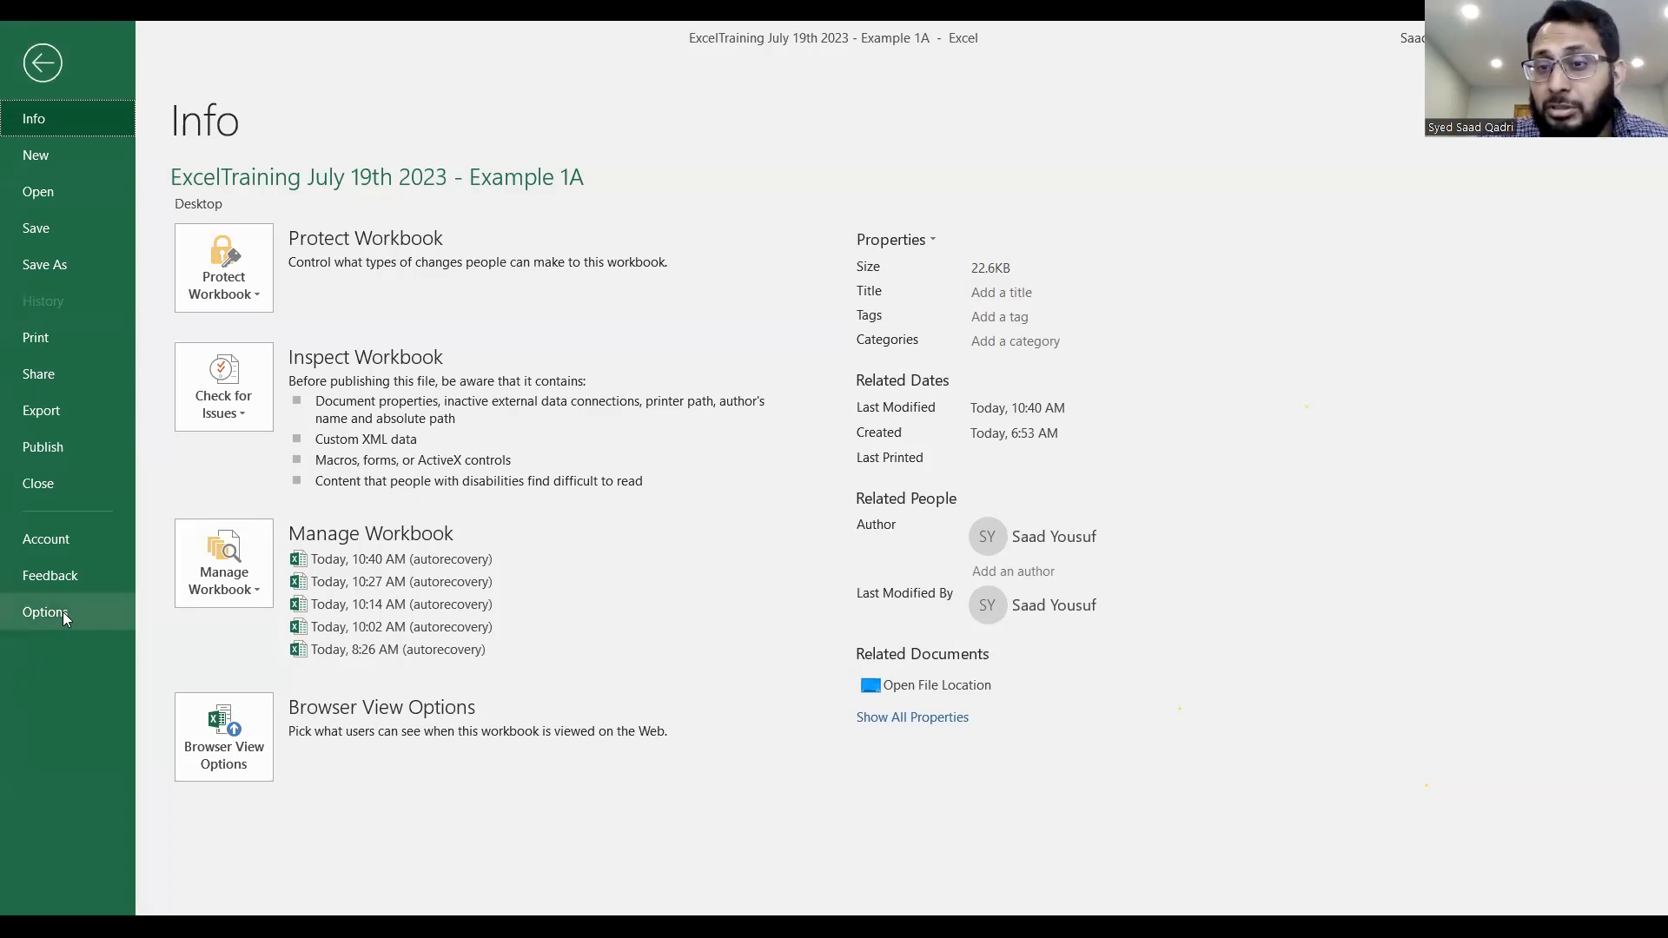
key(Escape)
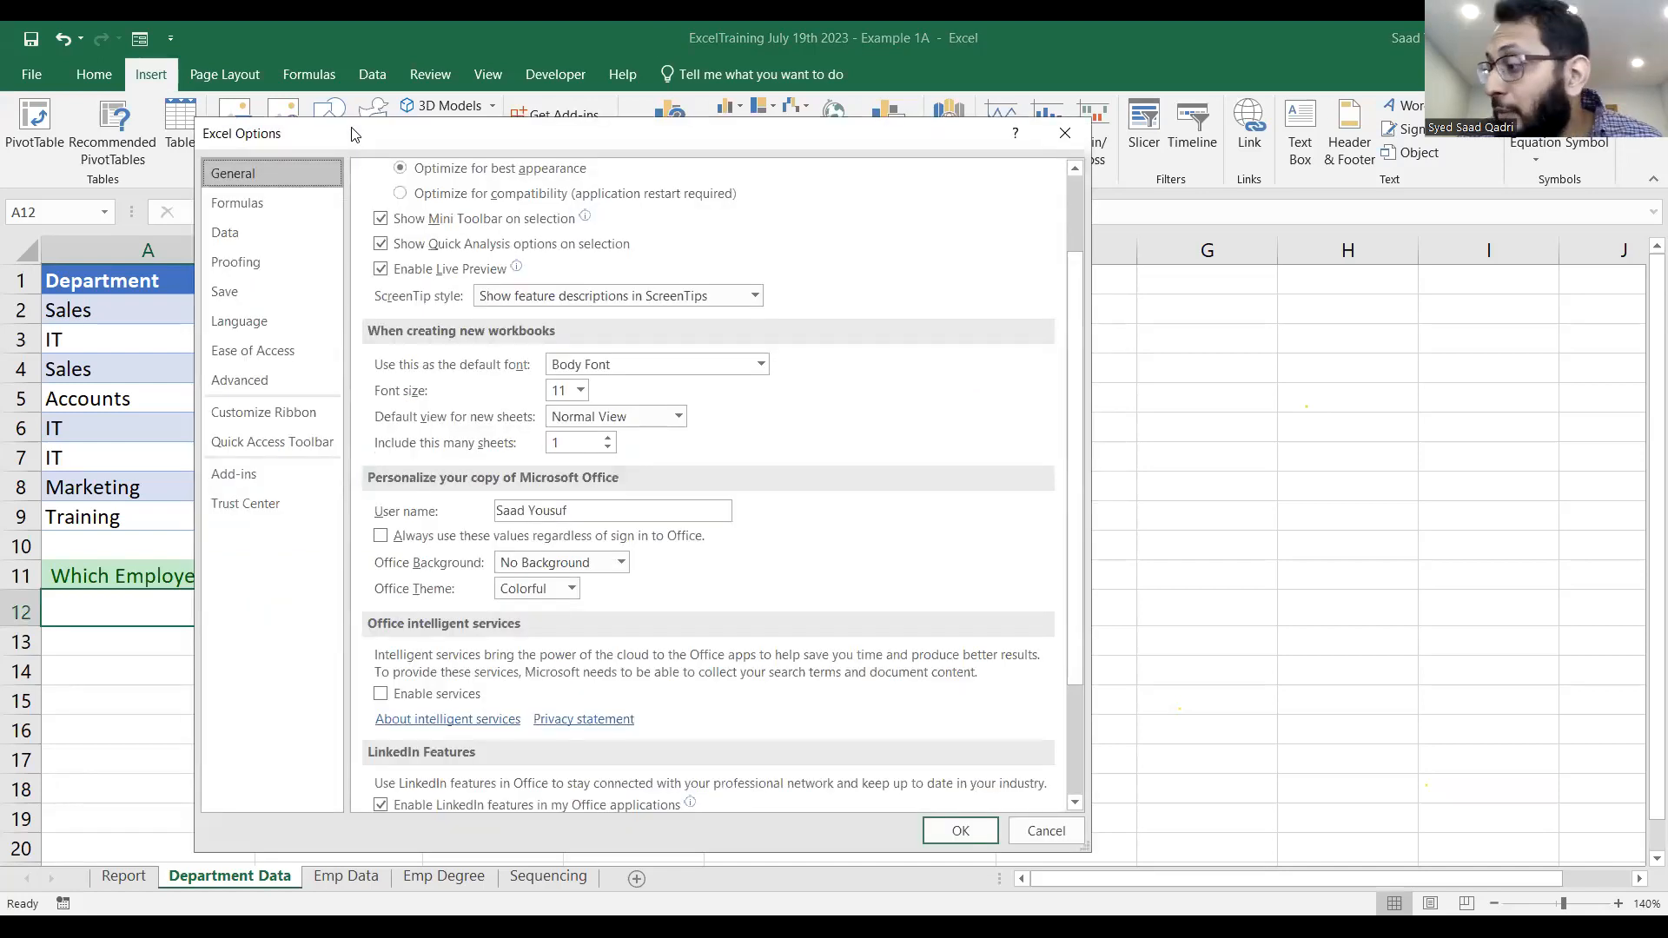
click(314, 416)
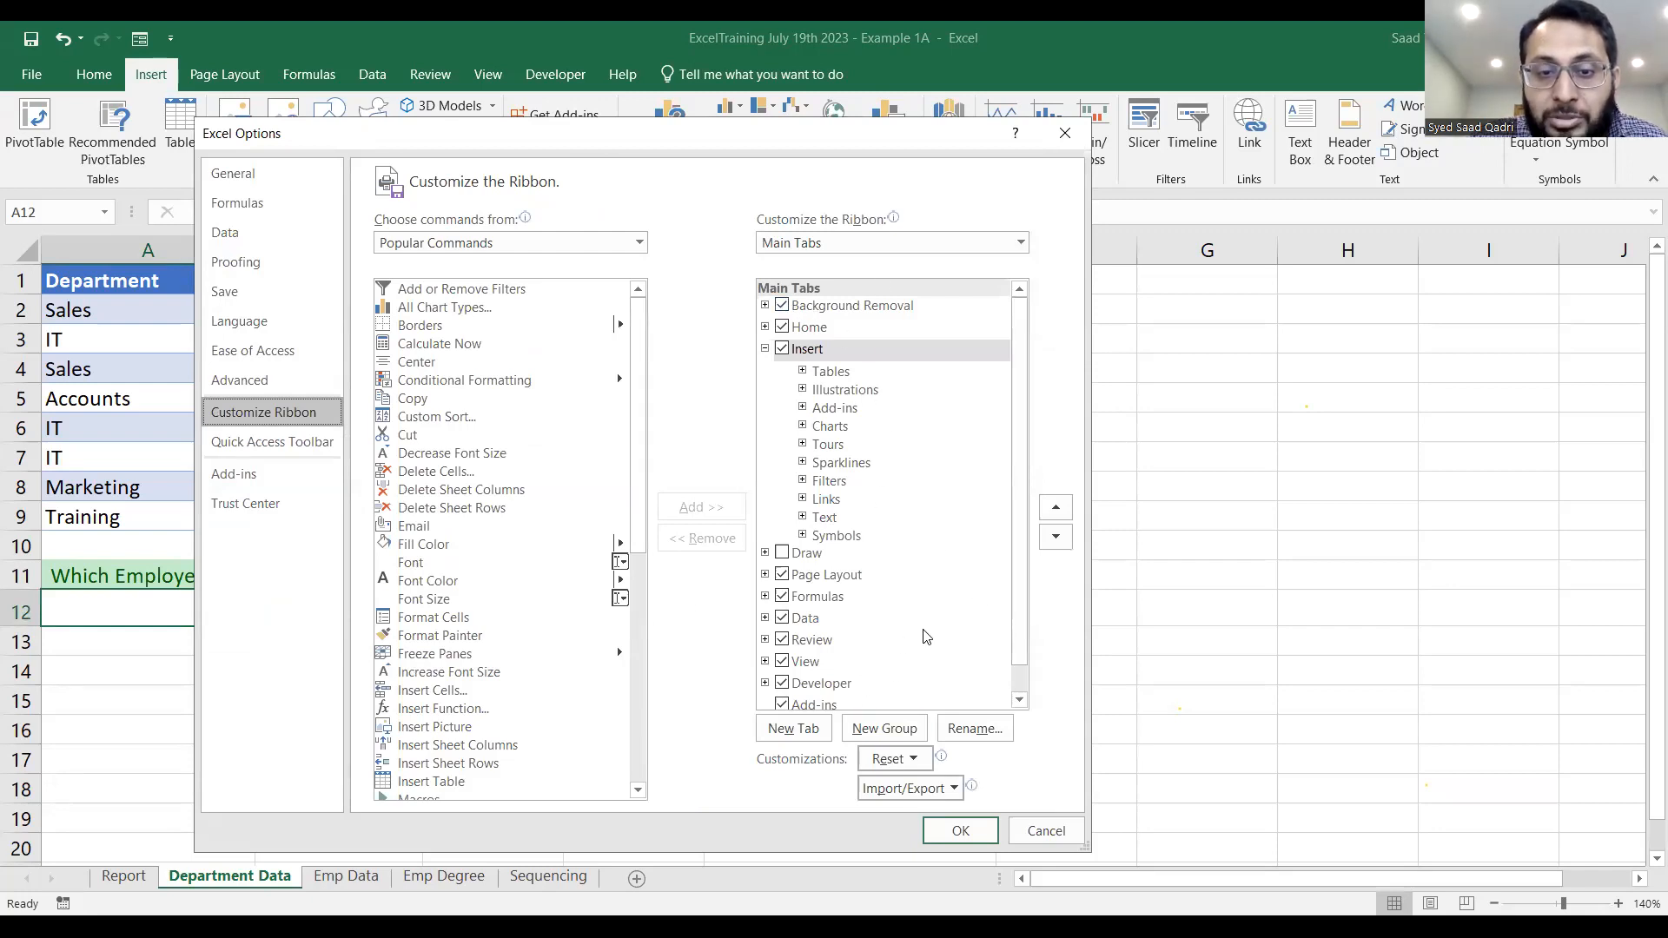
drag(1022, 605, 1025, 643)
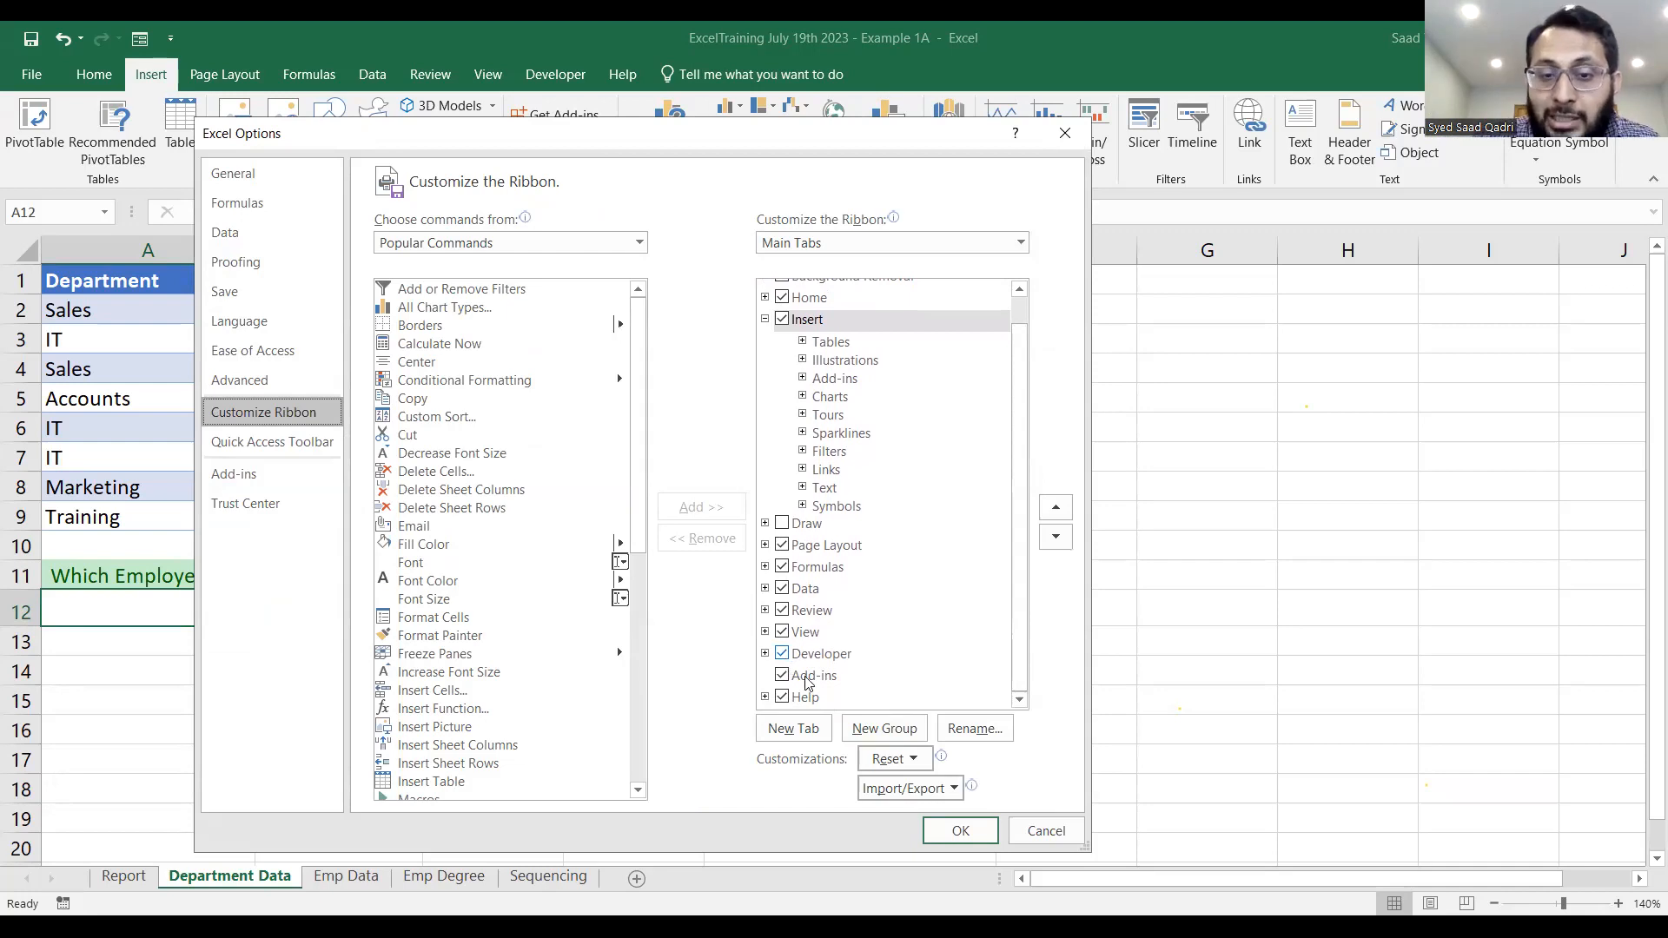
click(965, 831)
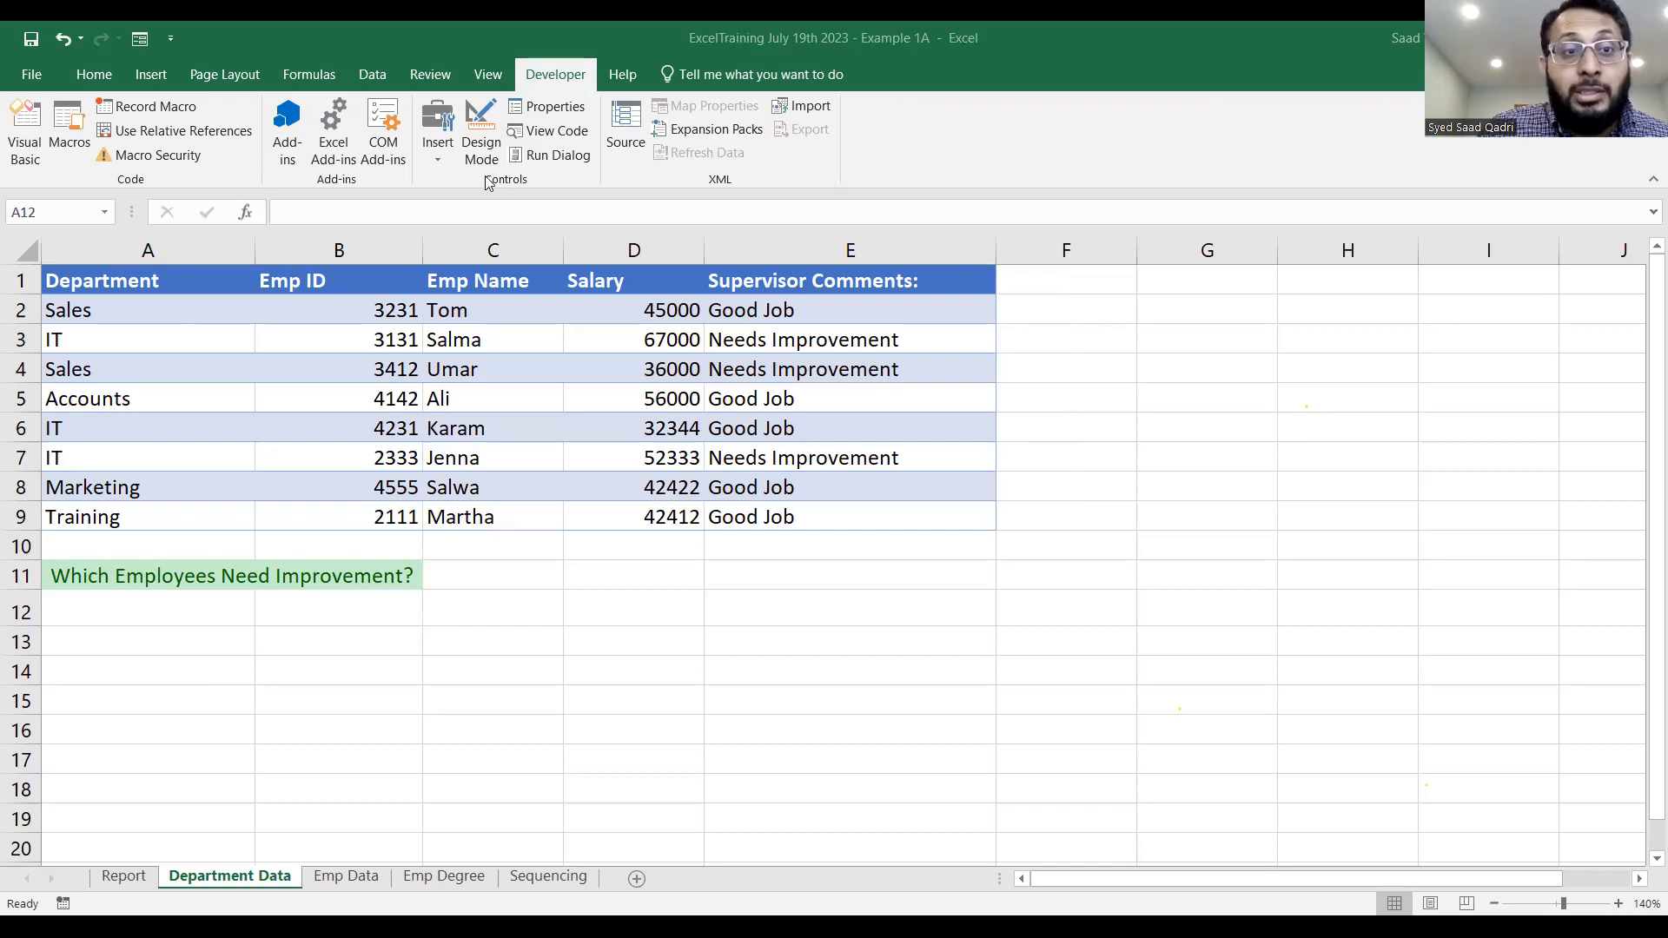
Insert an ActiveX text box over cell A12 and adjust its height to fill the cell.
click(441, 157)
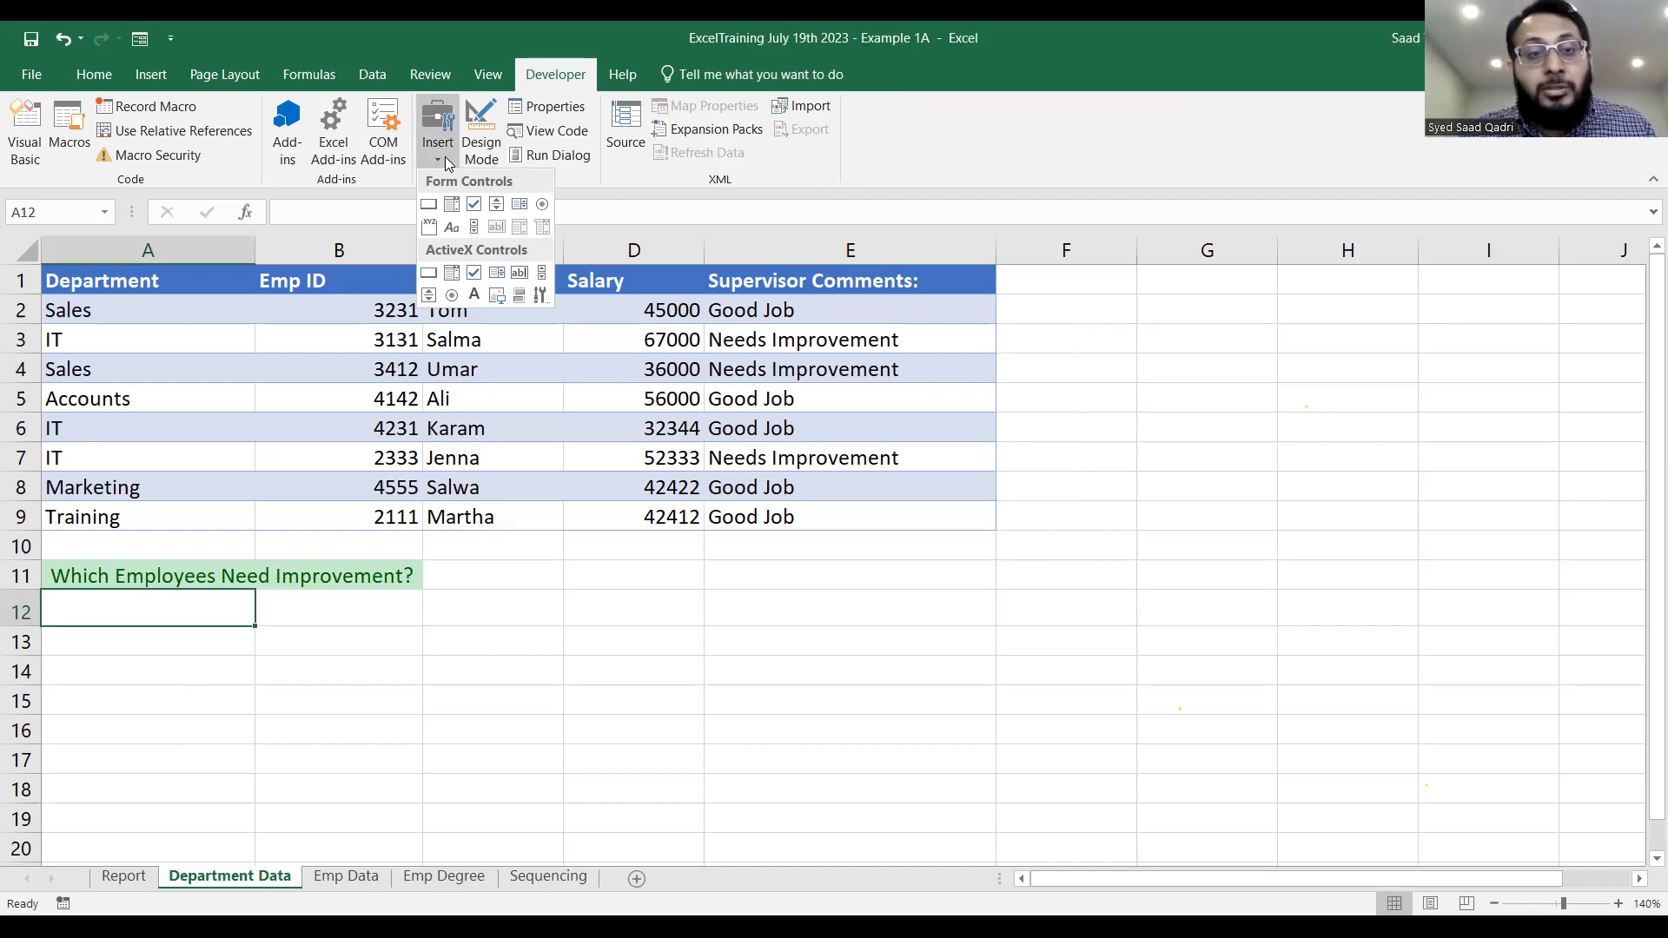
click(520, 275)
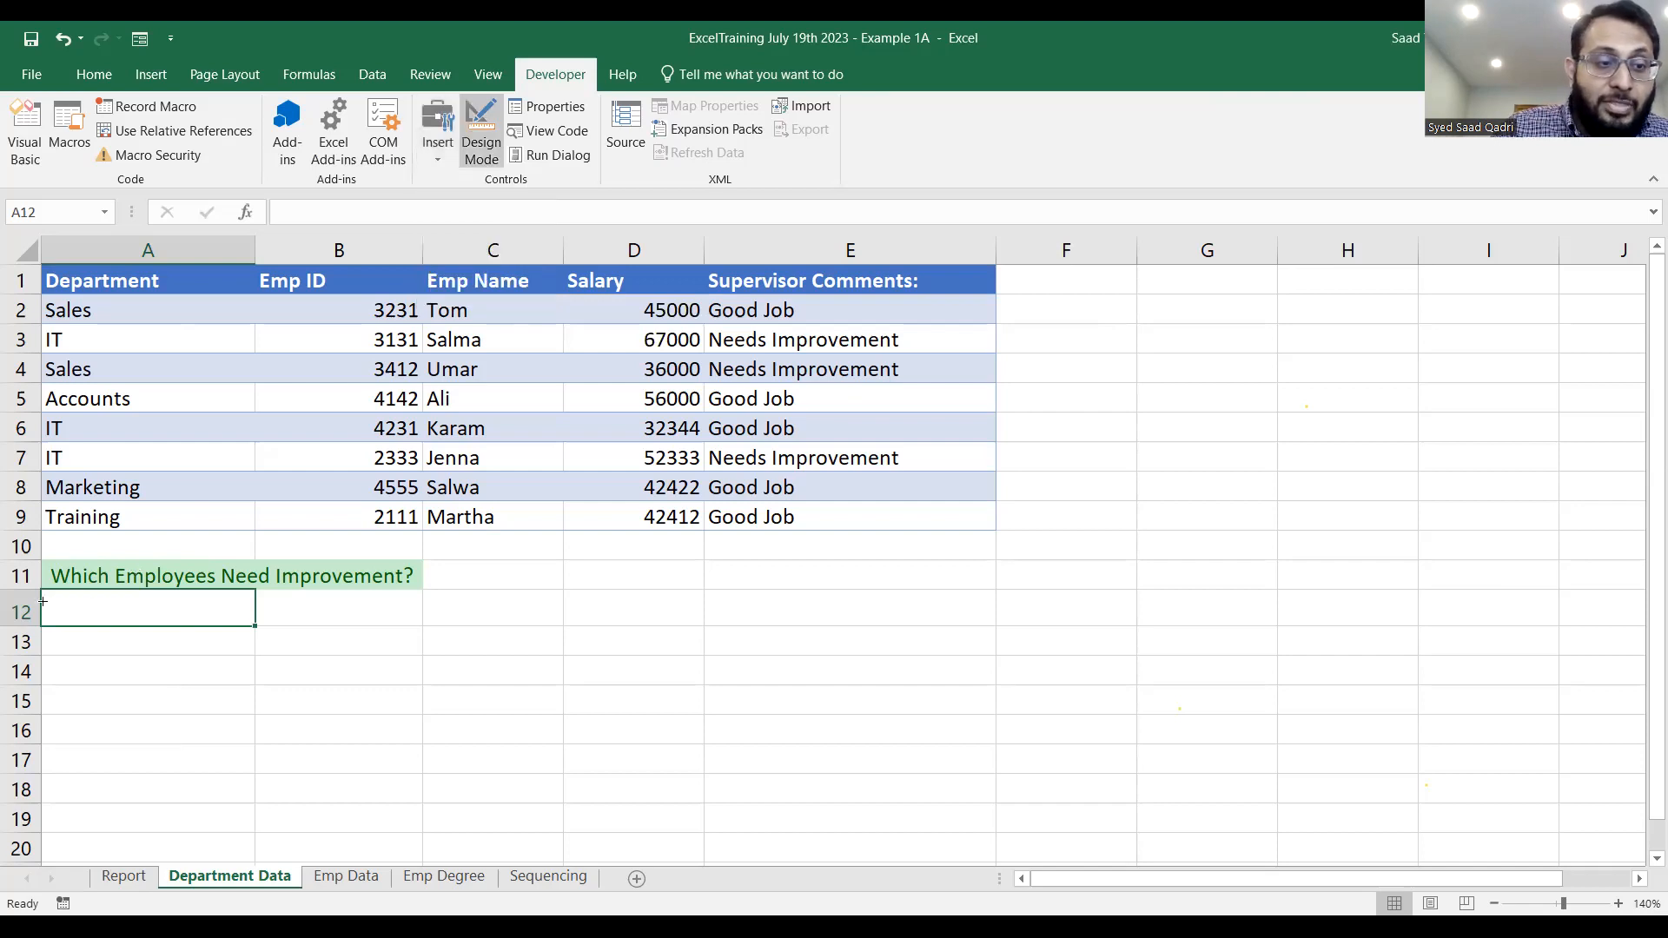
mouse_move(46, 591)
mouse_down()
mouse_move(104, 615)
mouse_move(254, 624)
mouse_up()
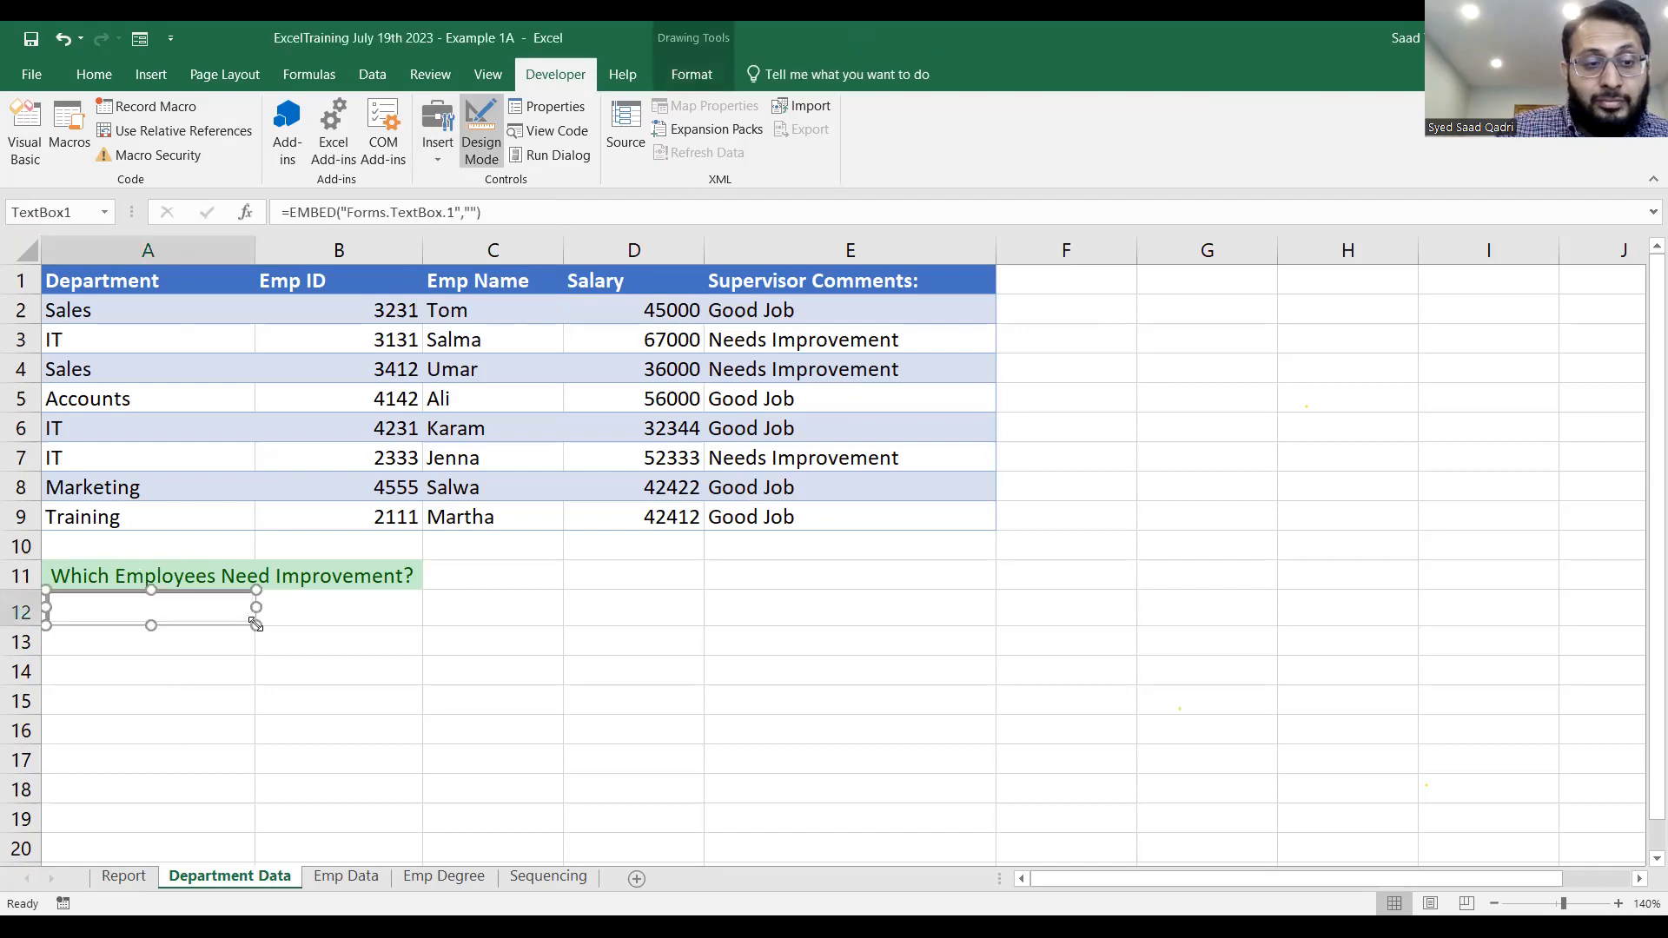
drag(153, 628, 155, 627)
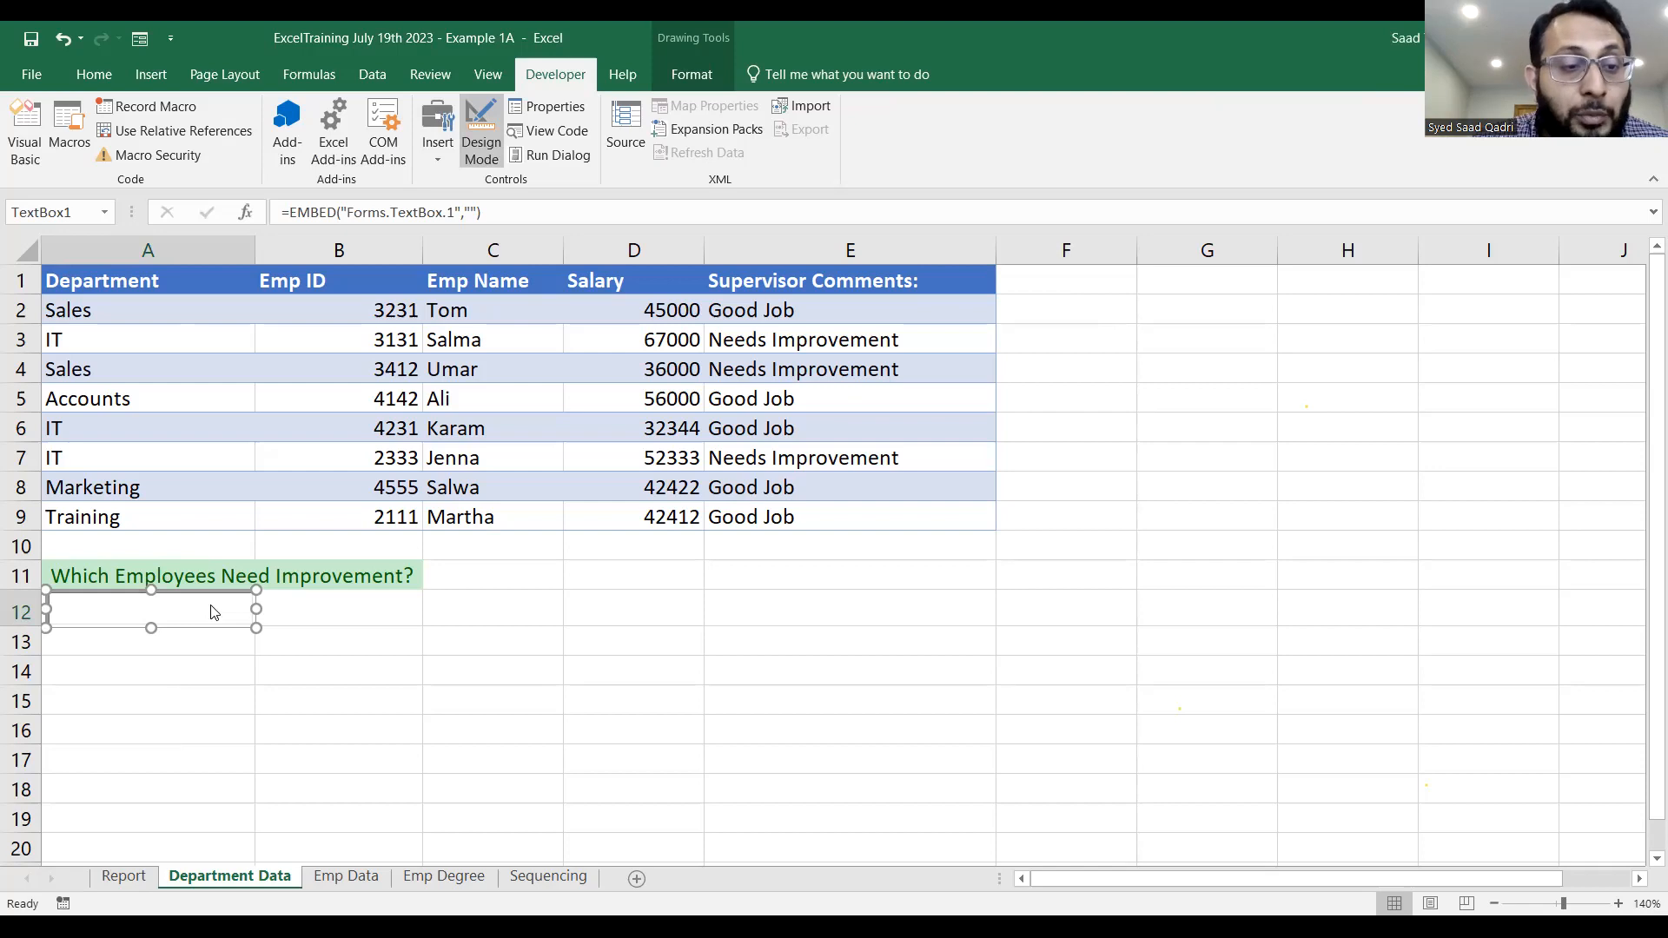
Set the text box's LinkedCell property to A12 and turn off design mode.
right_click(213, 613)
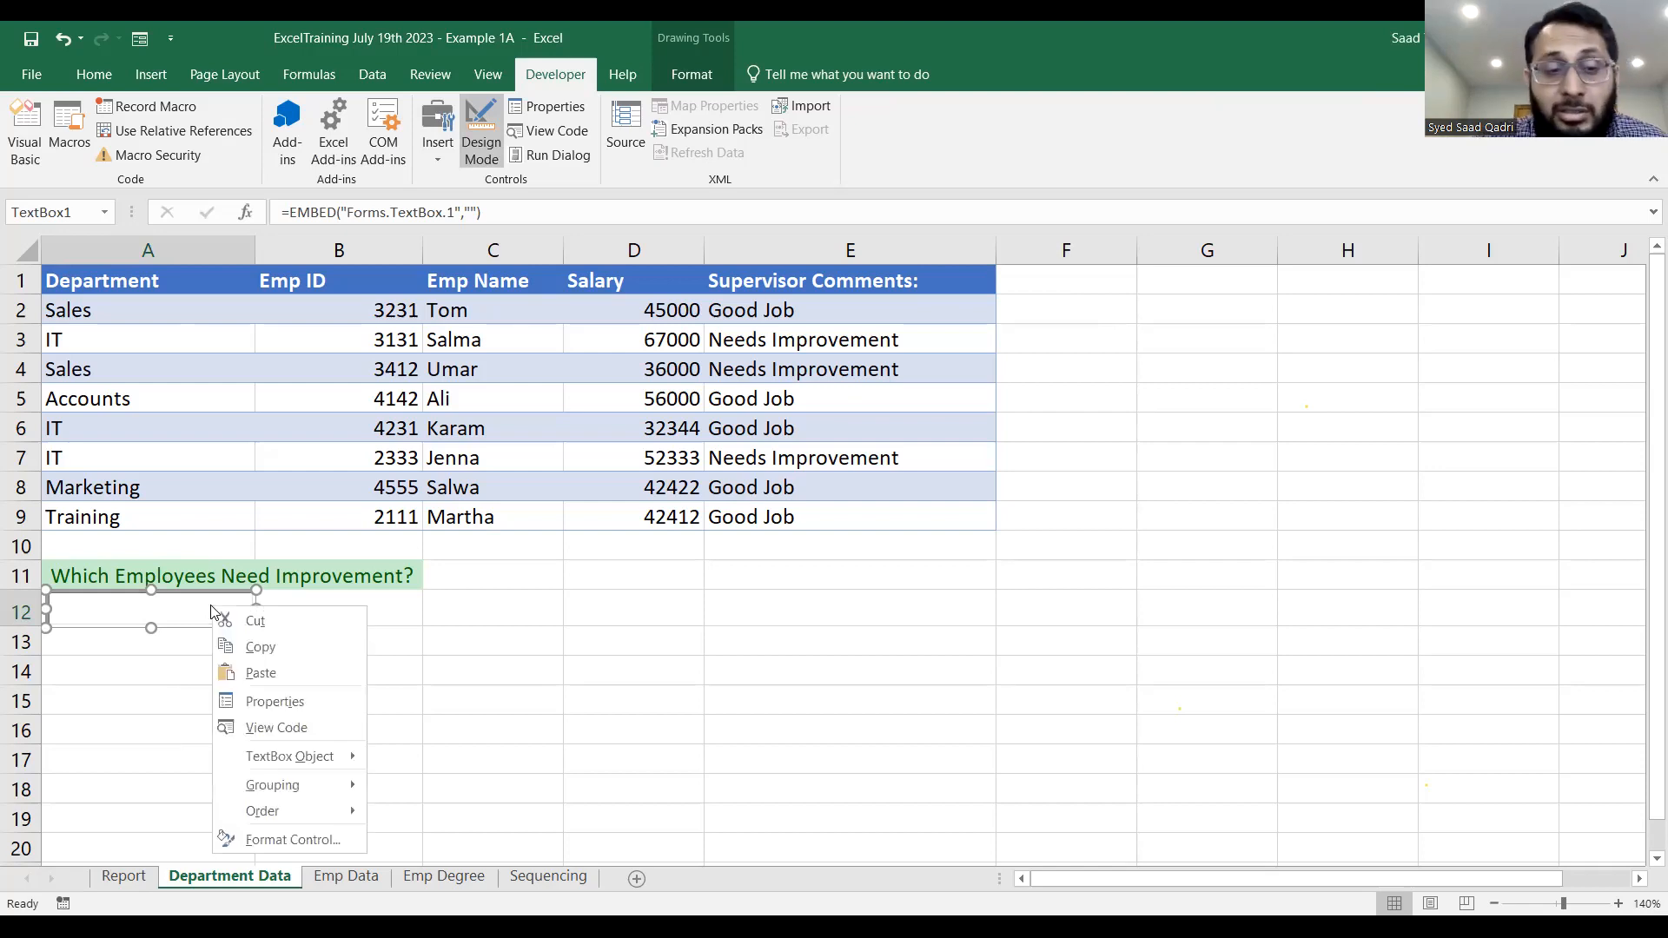
click(253, 703)
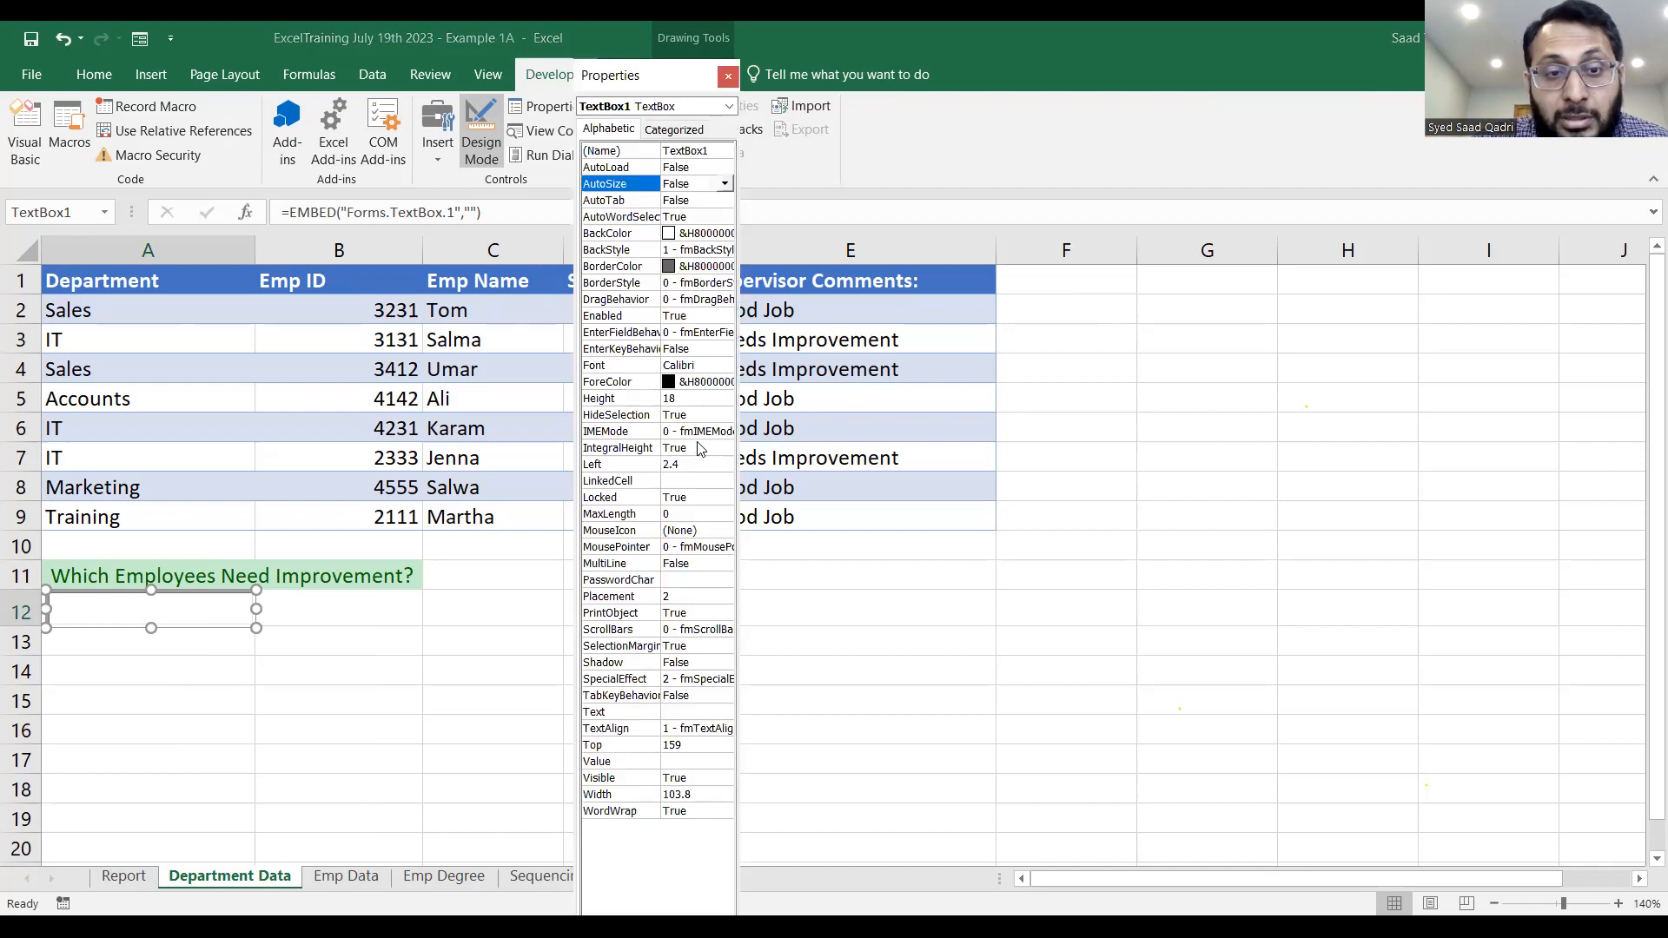
click(677, 481)
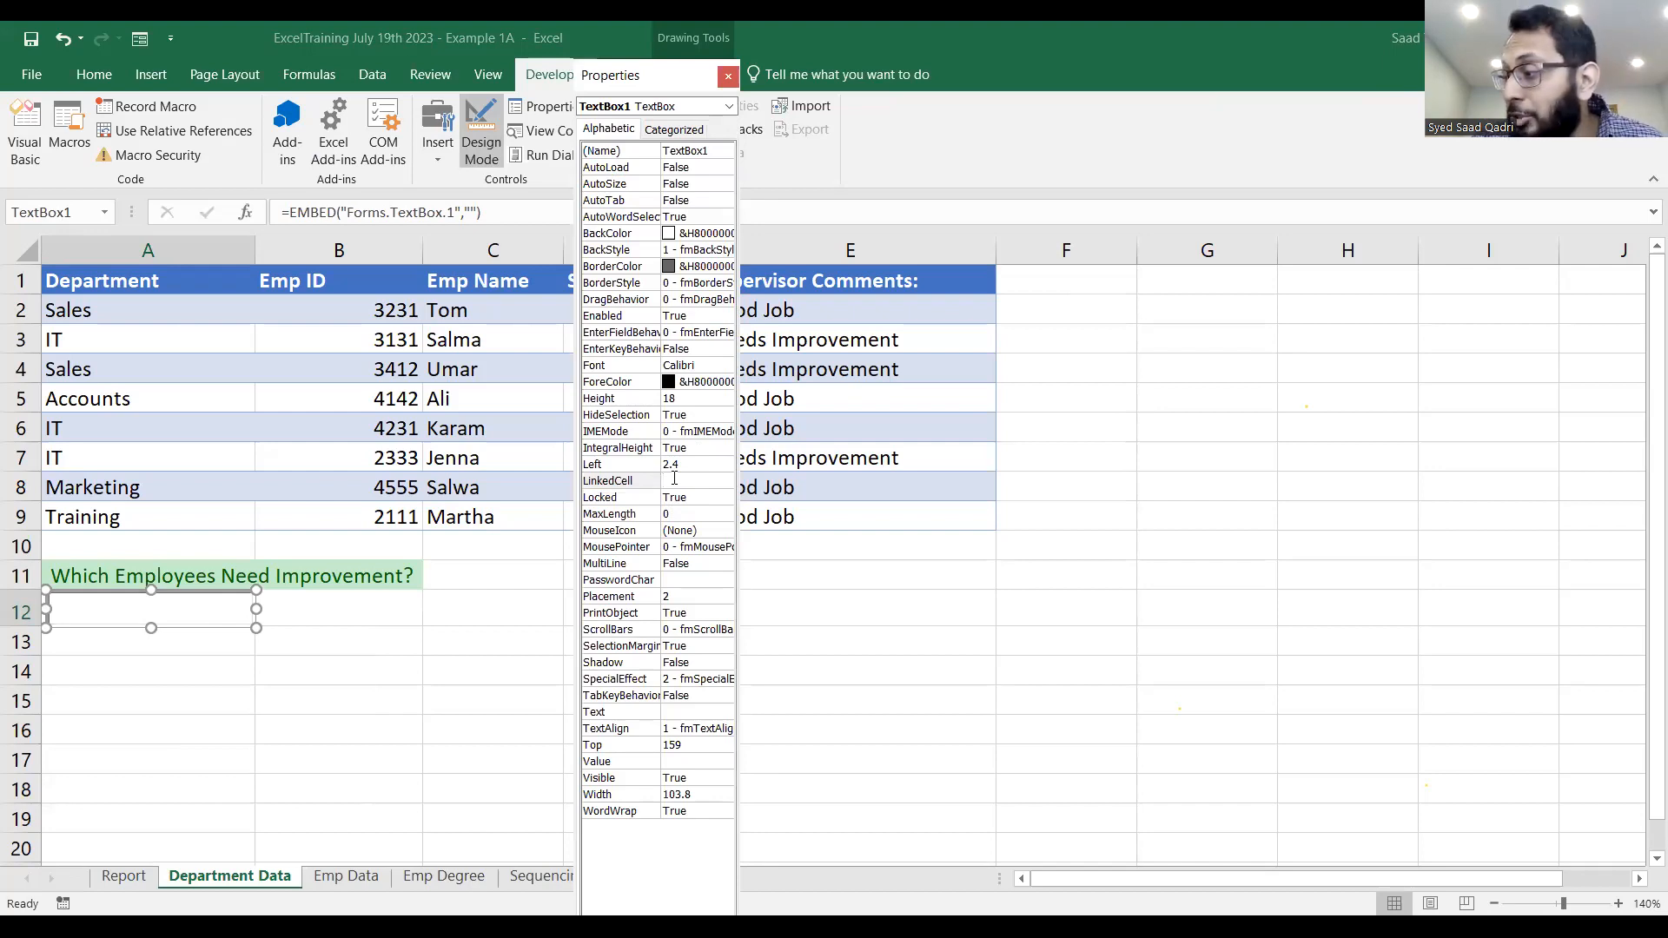
text(a12)
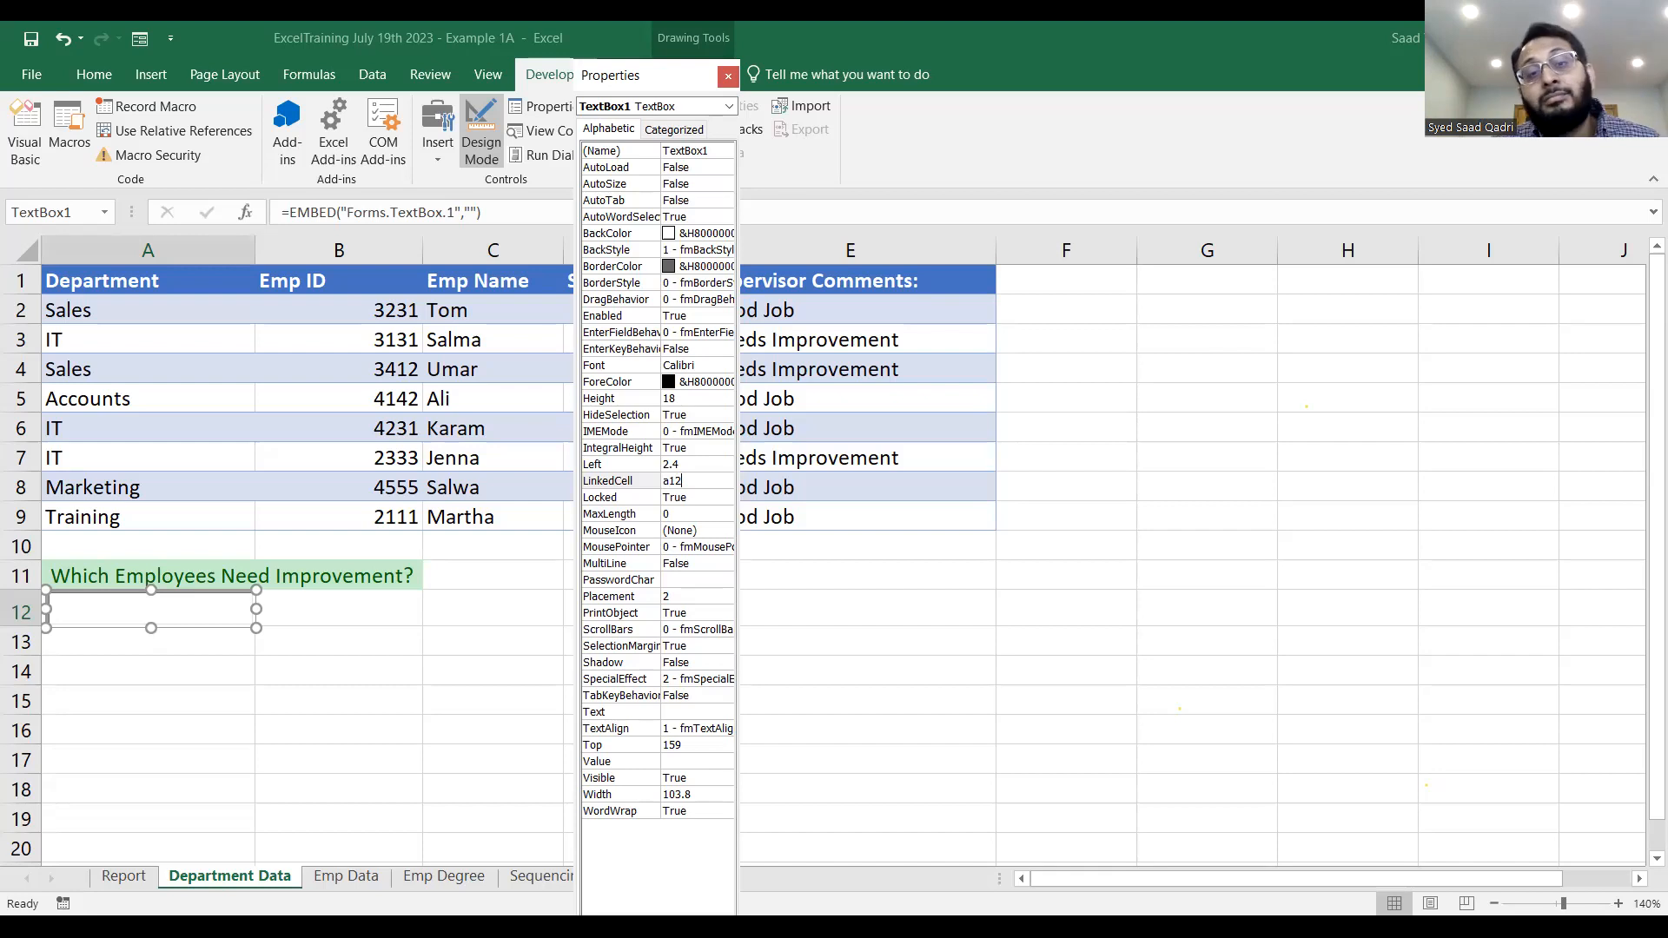
click(696, 502)
click(688, 483)
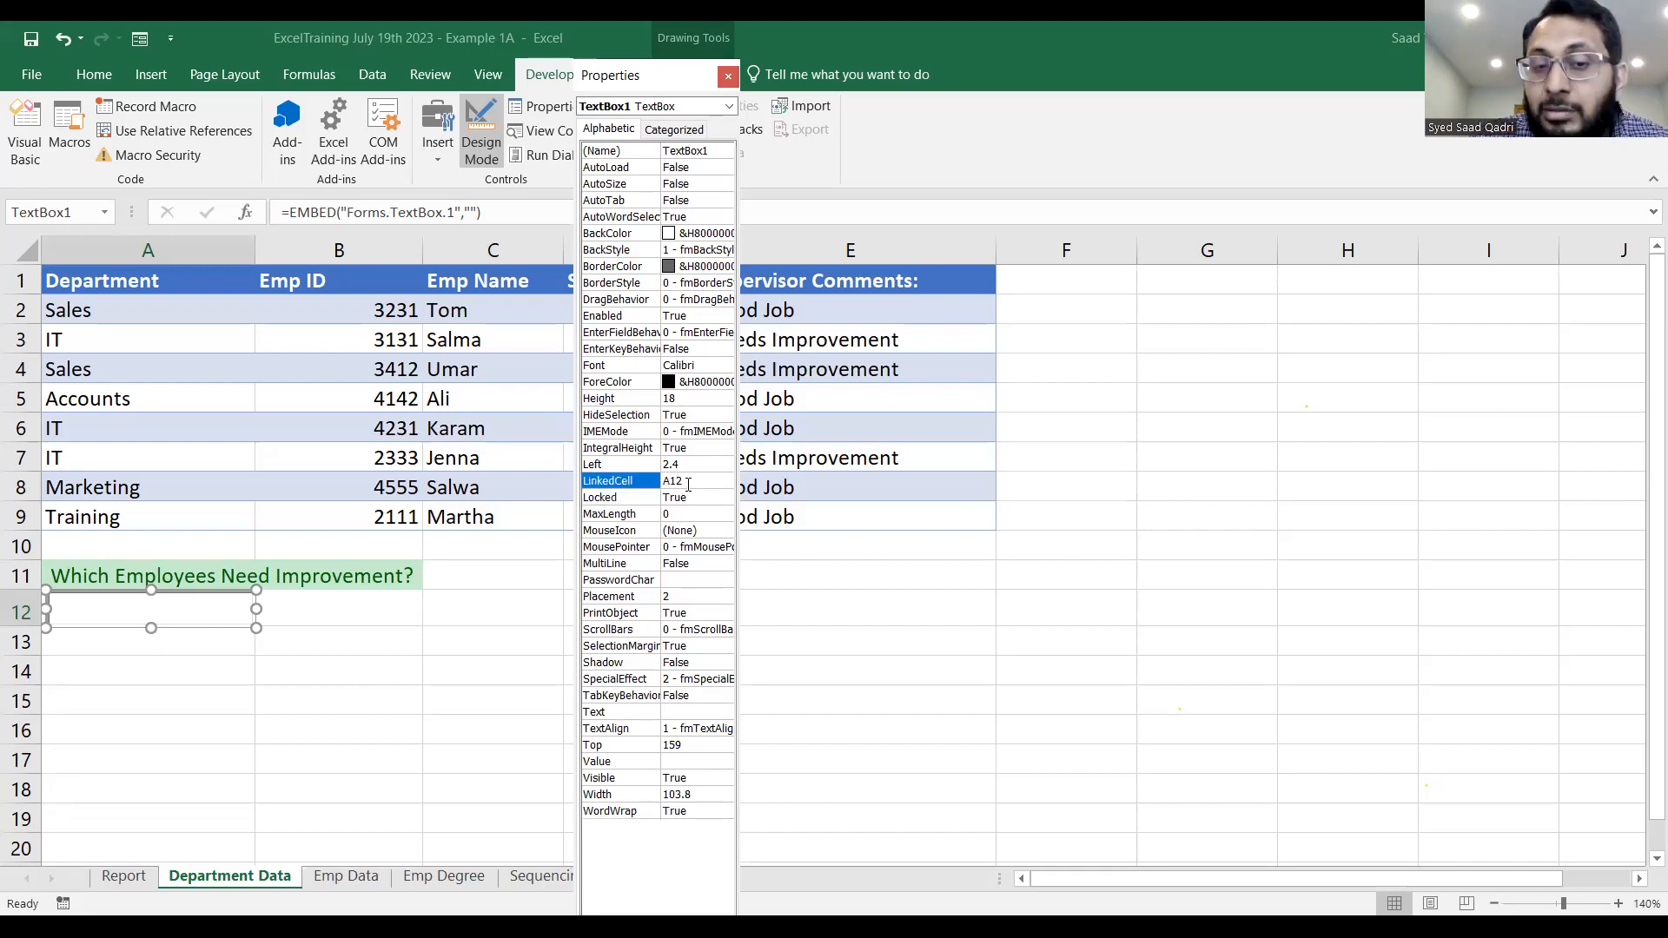
click(688, 483)
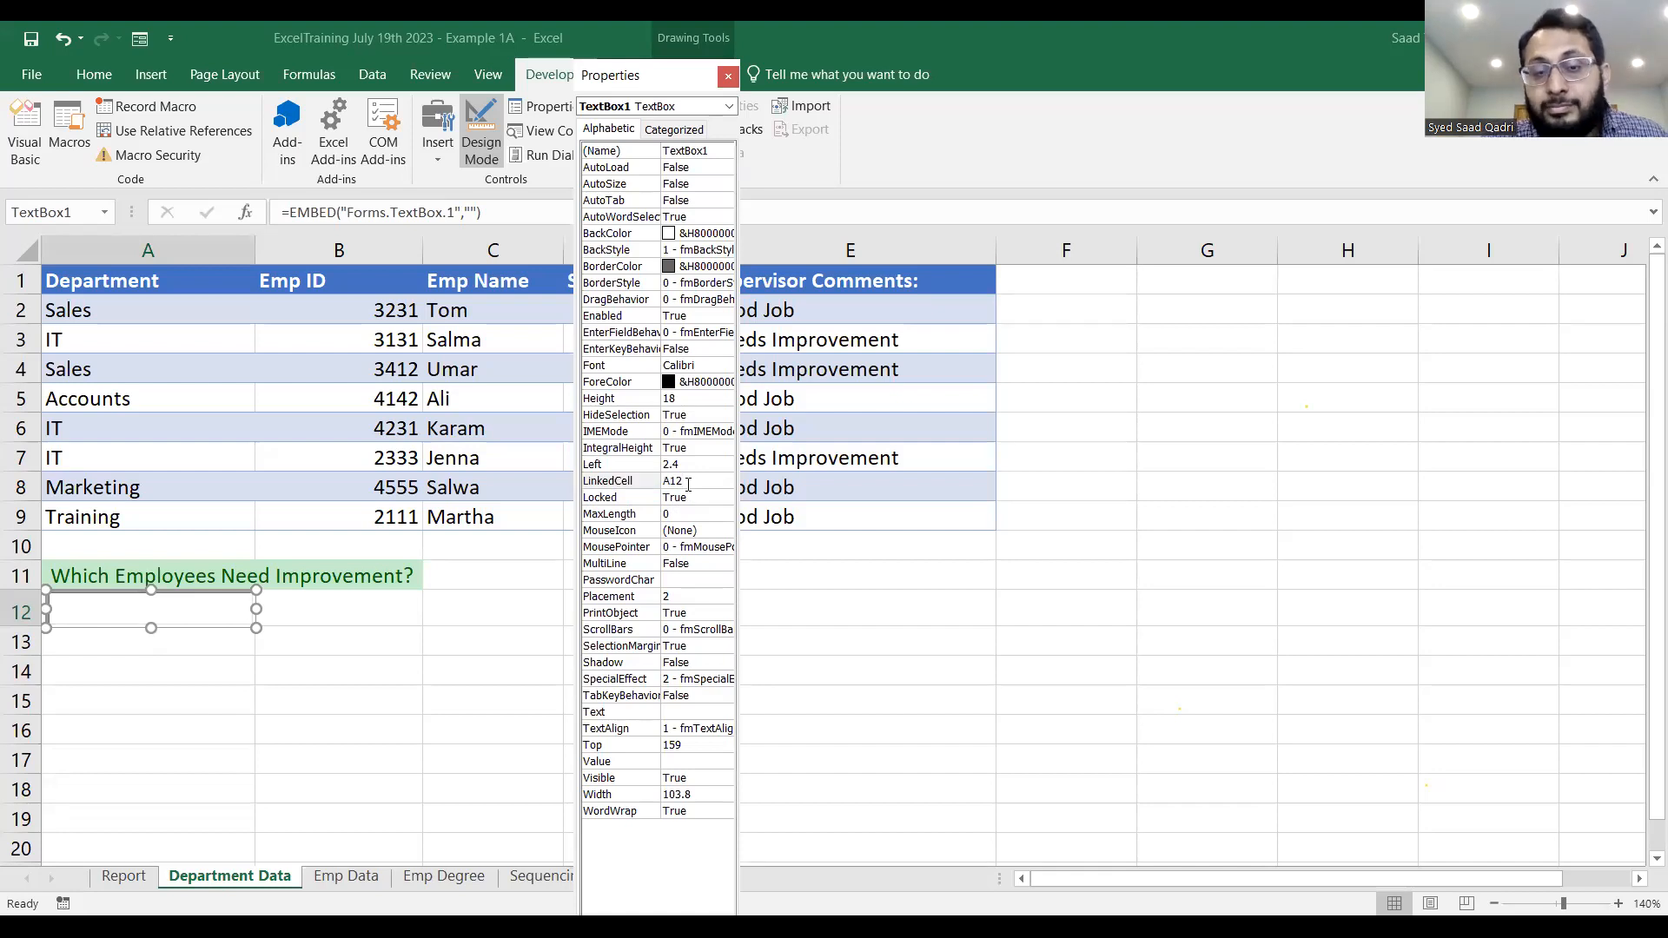
key(Return)
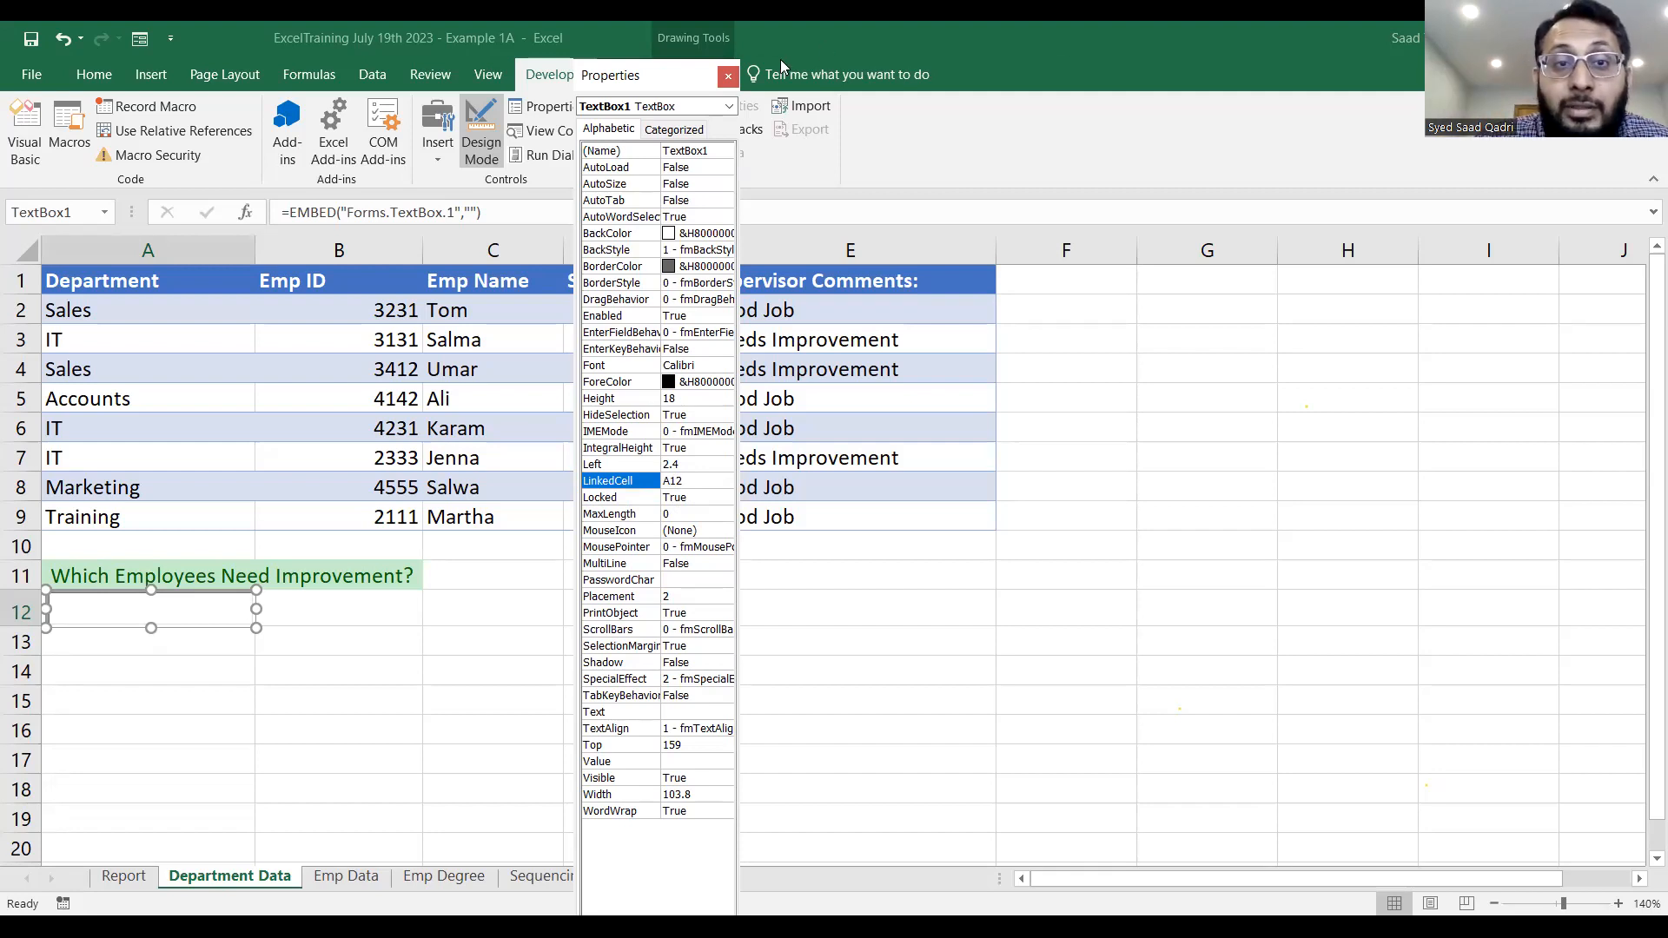
click(729, 77)
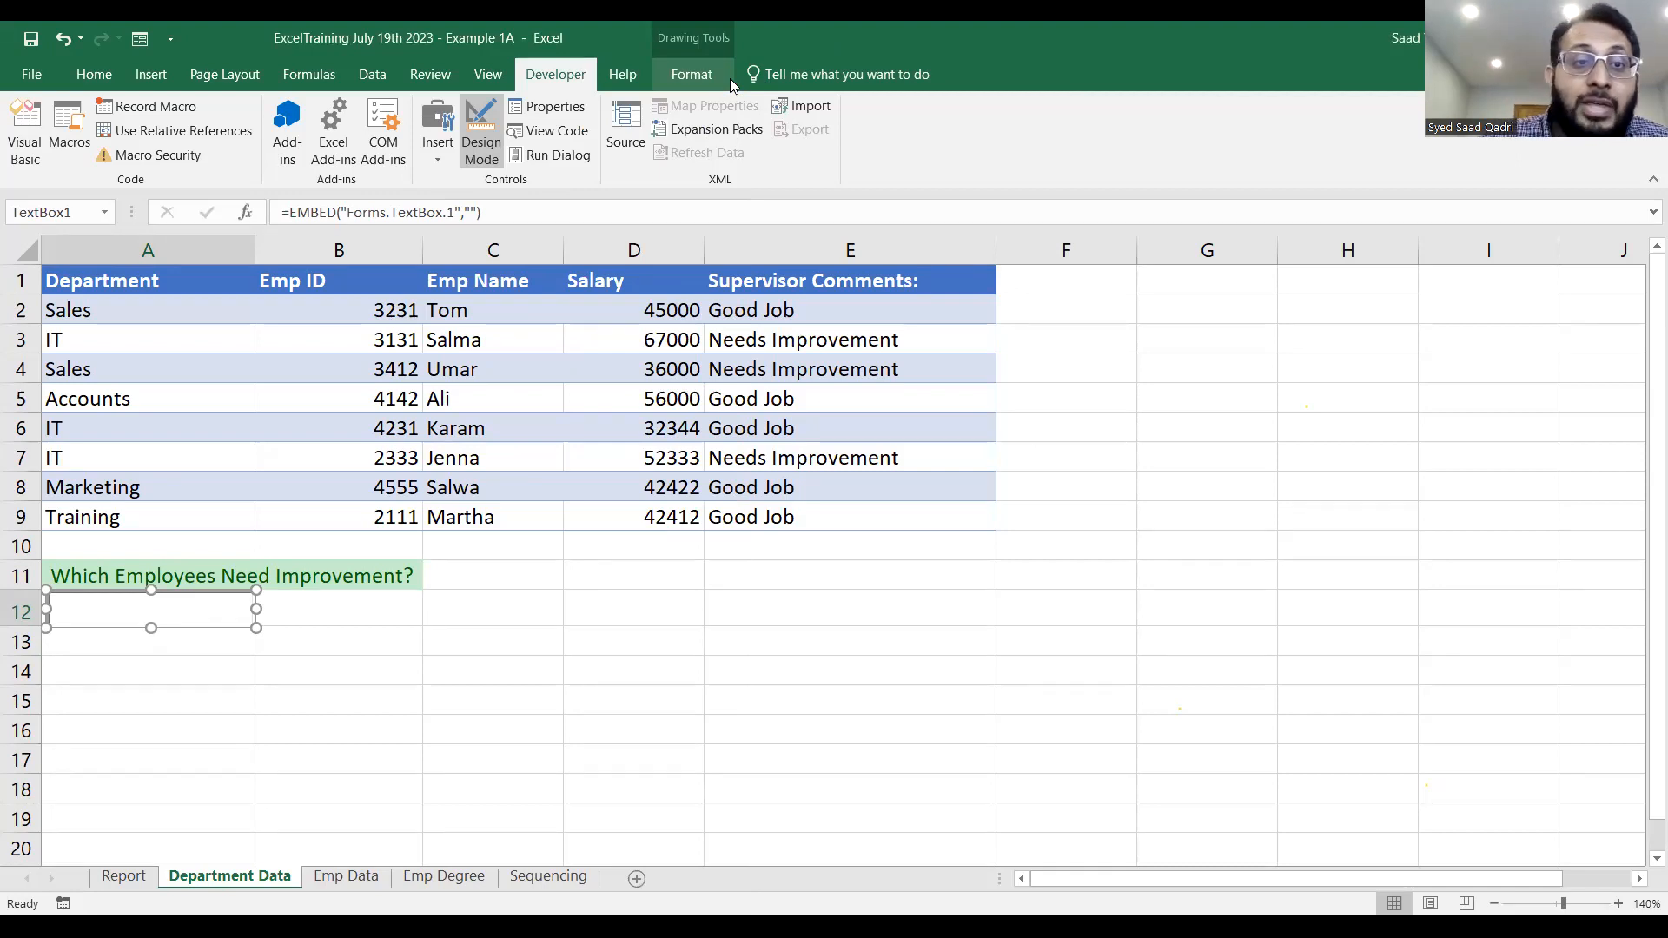
click(491, 151)
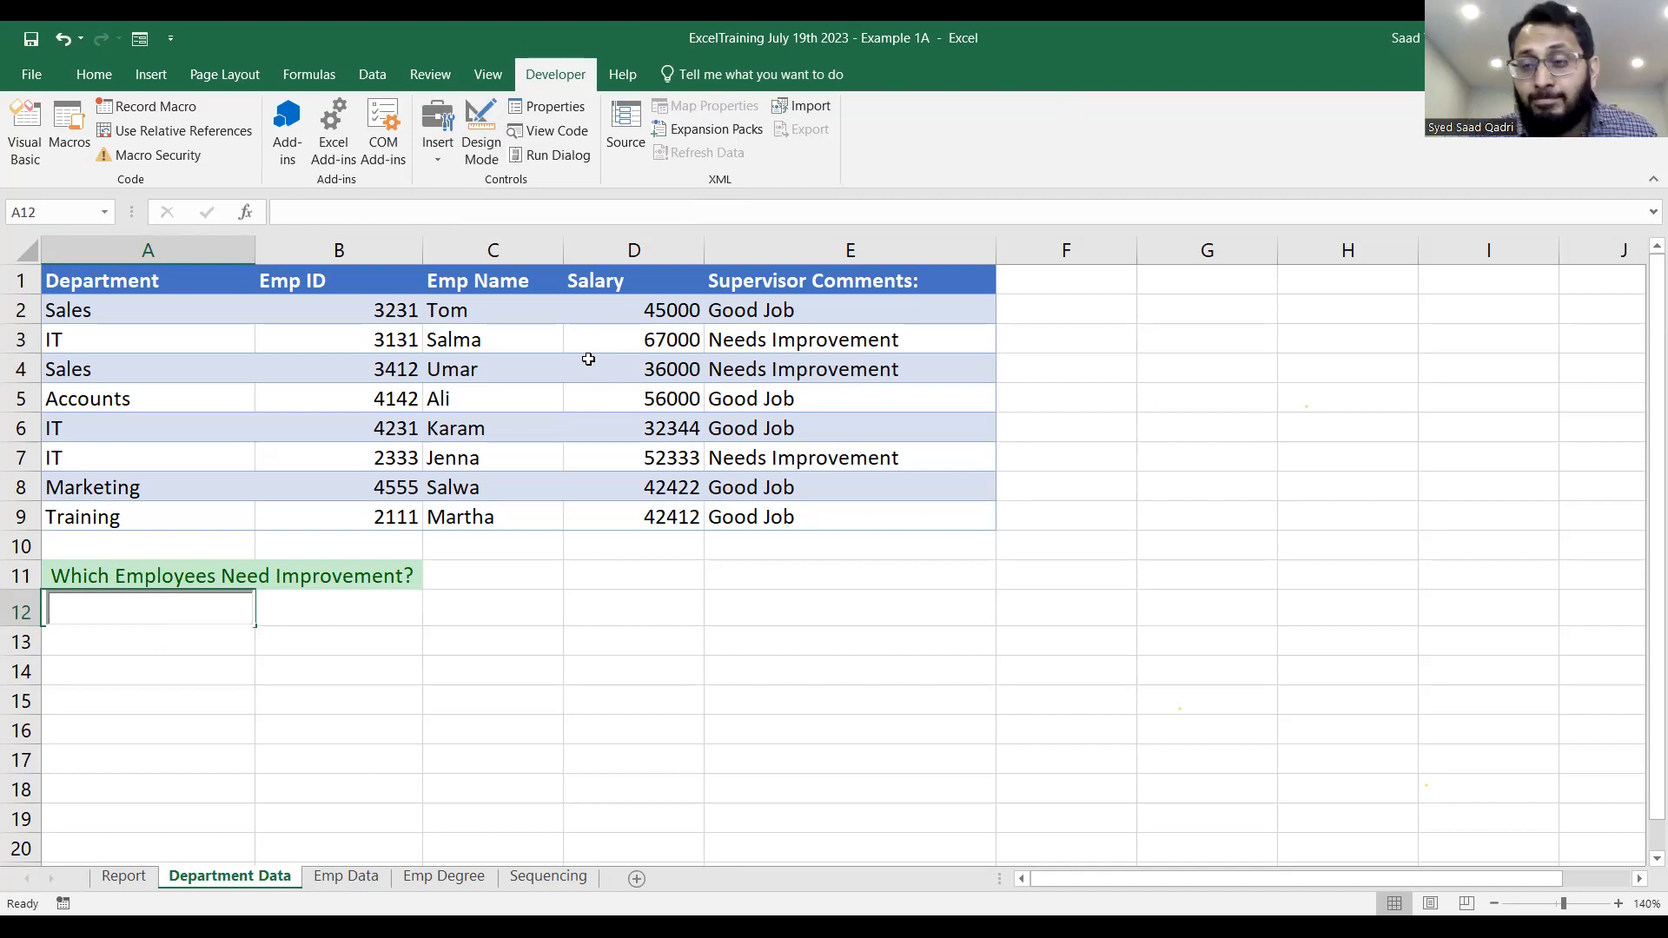
Start a conditional formatting rule for A1:E9 that uses a formula to determine which cells to format.
drag(167, 279, 812, 512)
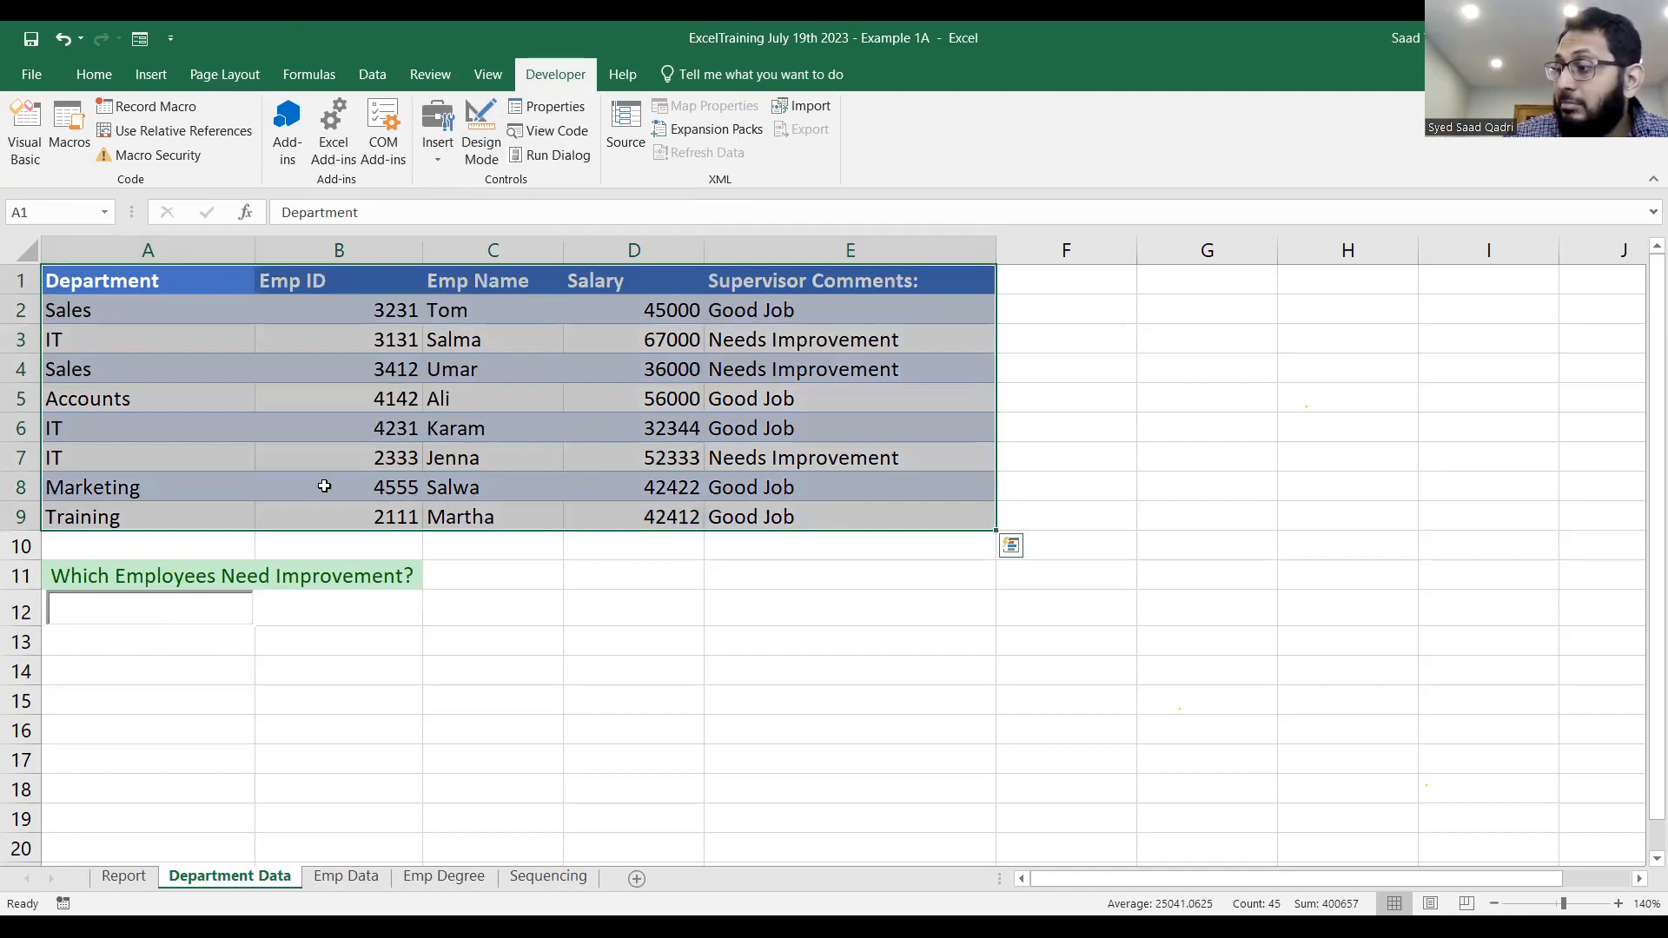
click(109, 81)
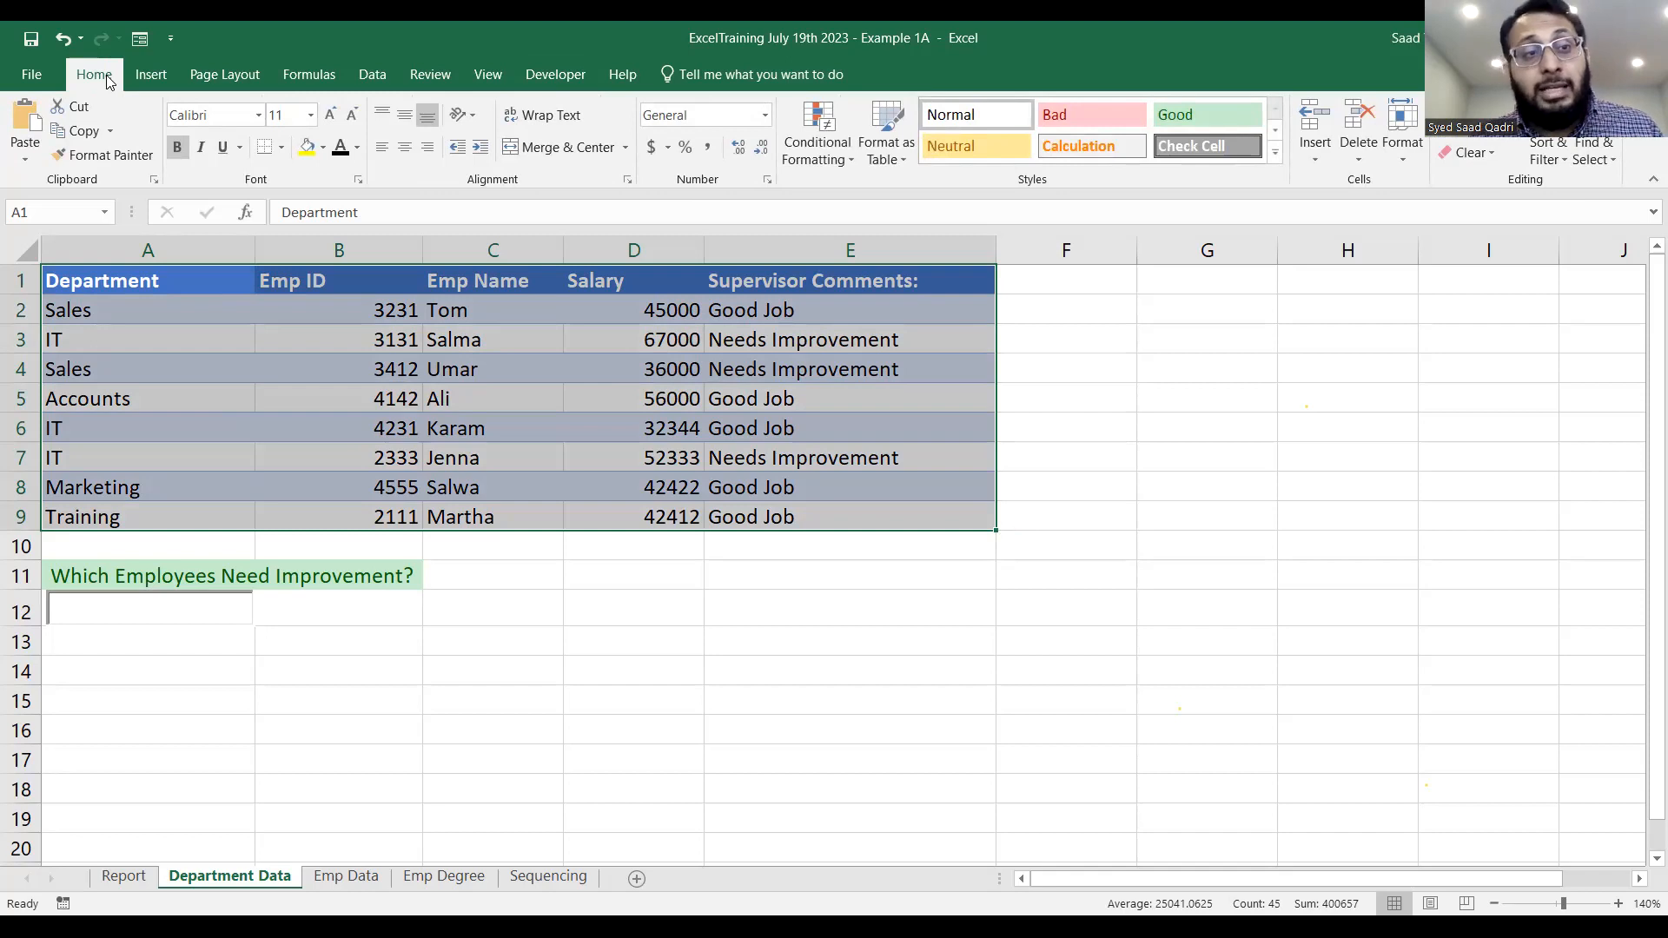
click(820, 157)
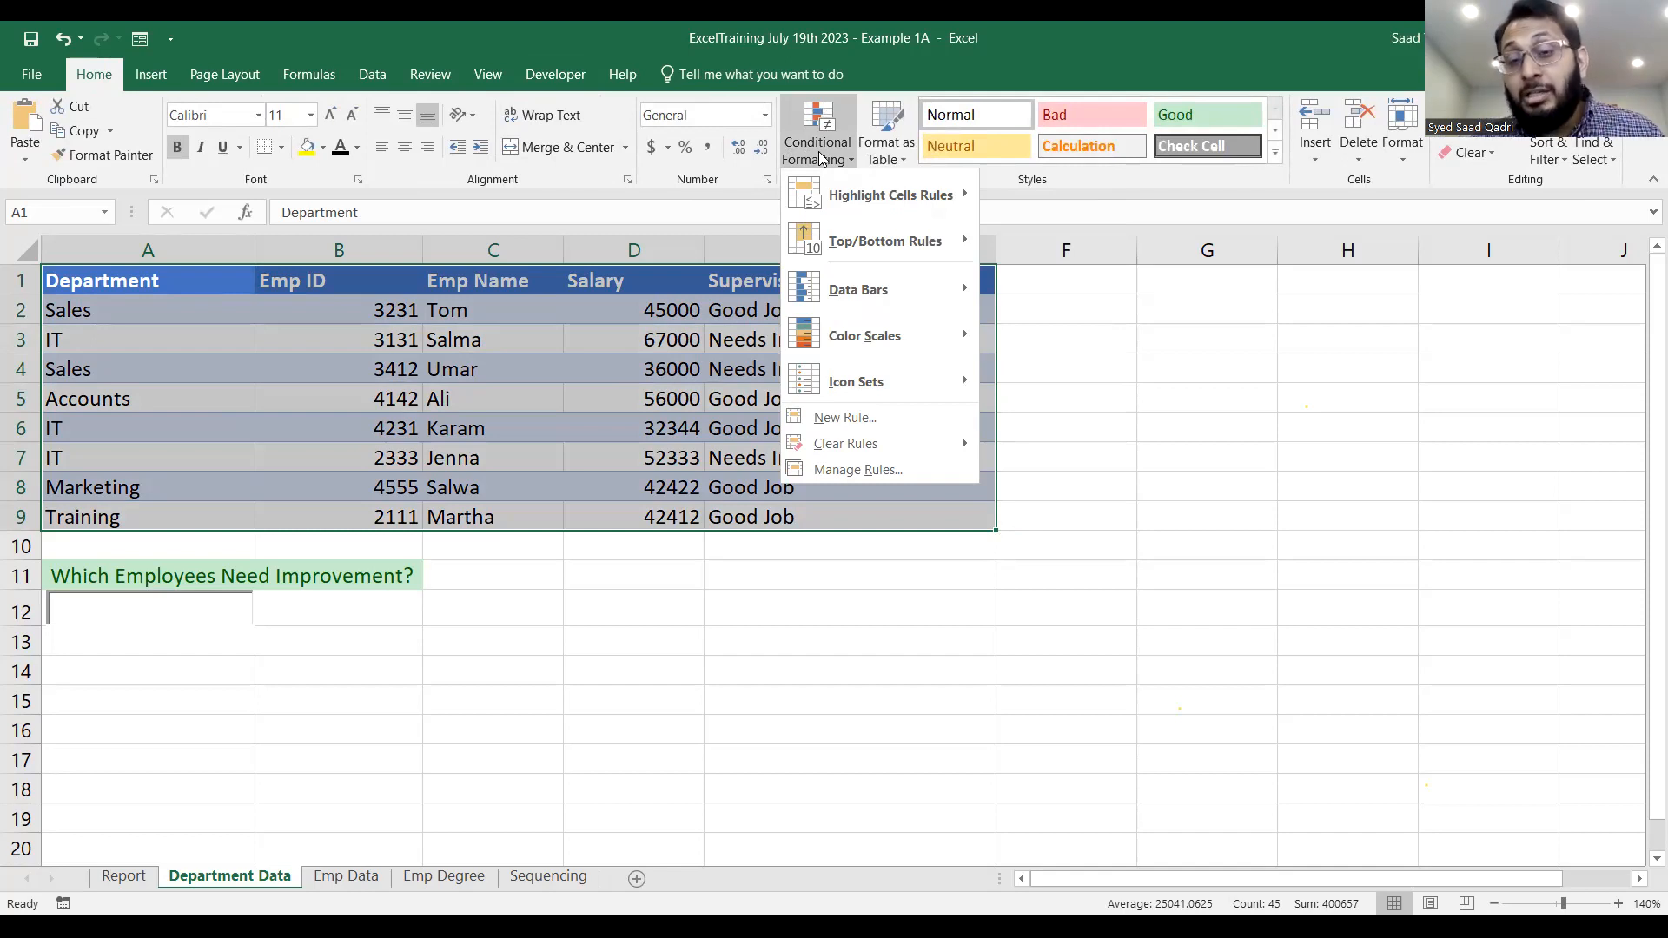
click(899, 417)
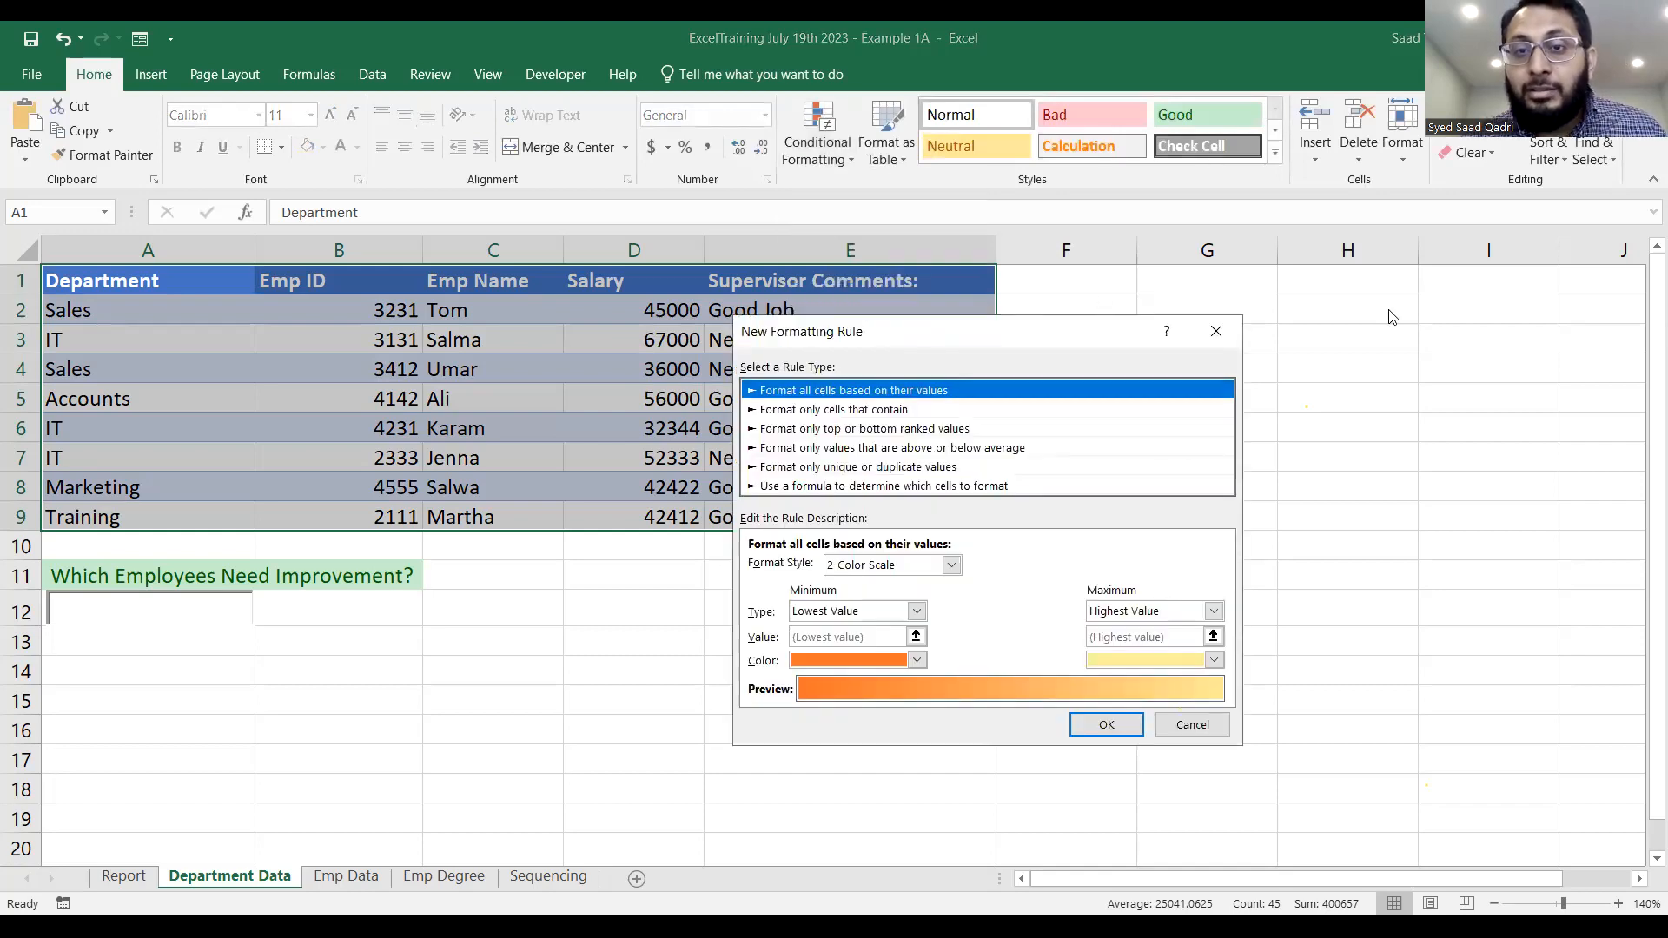
drag(1060, 343, 1388, 285)
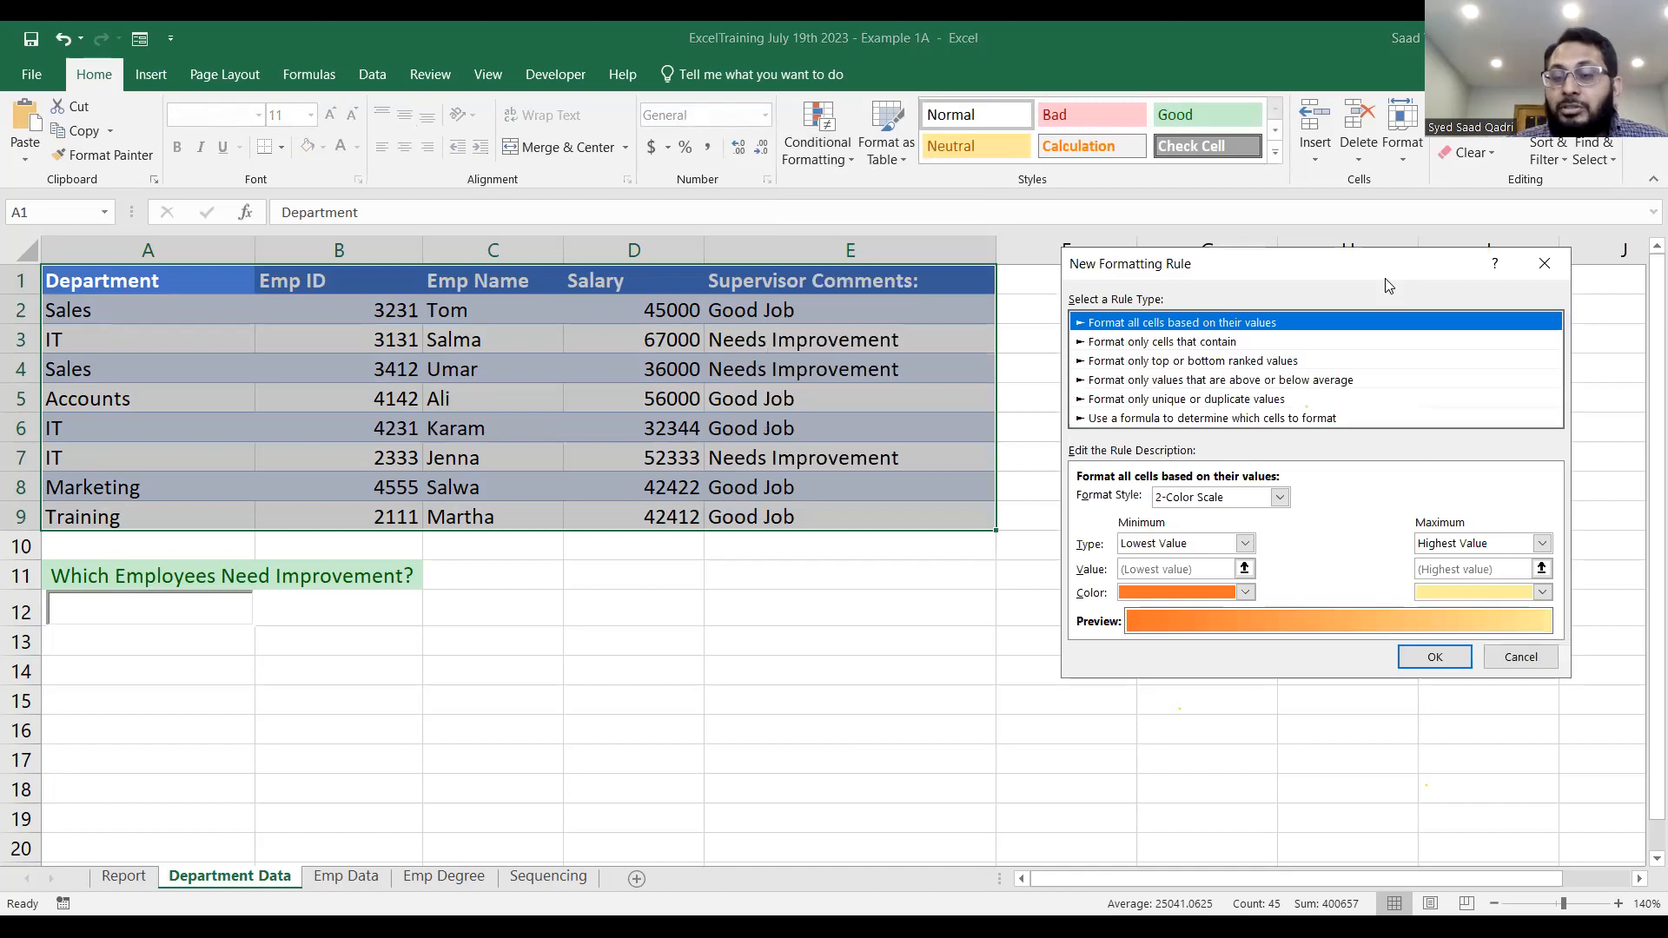
click(1173, 419)
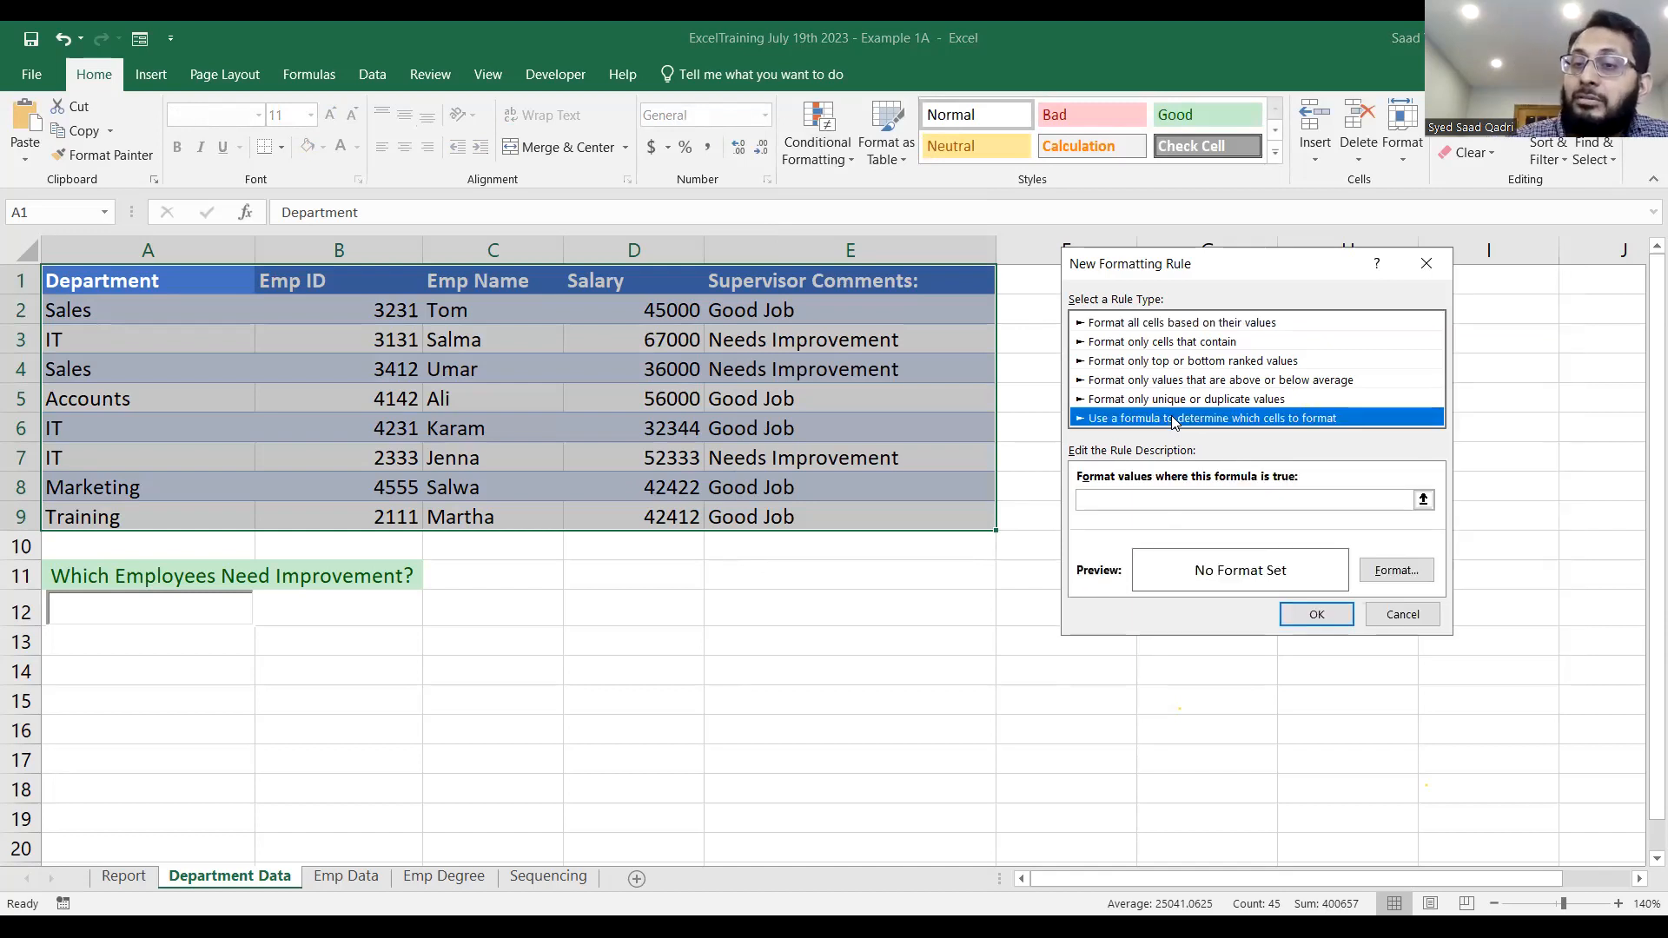
Begin the rule formula with =AND(SEARCH($A$12,$e2) to look for the search box text in the Supervisor Comments column.
click(1154, 502)
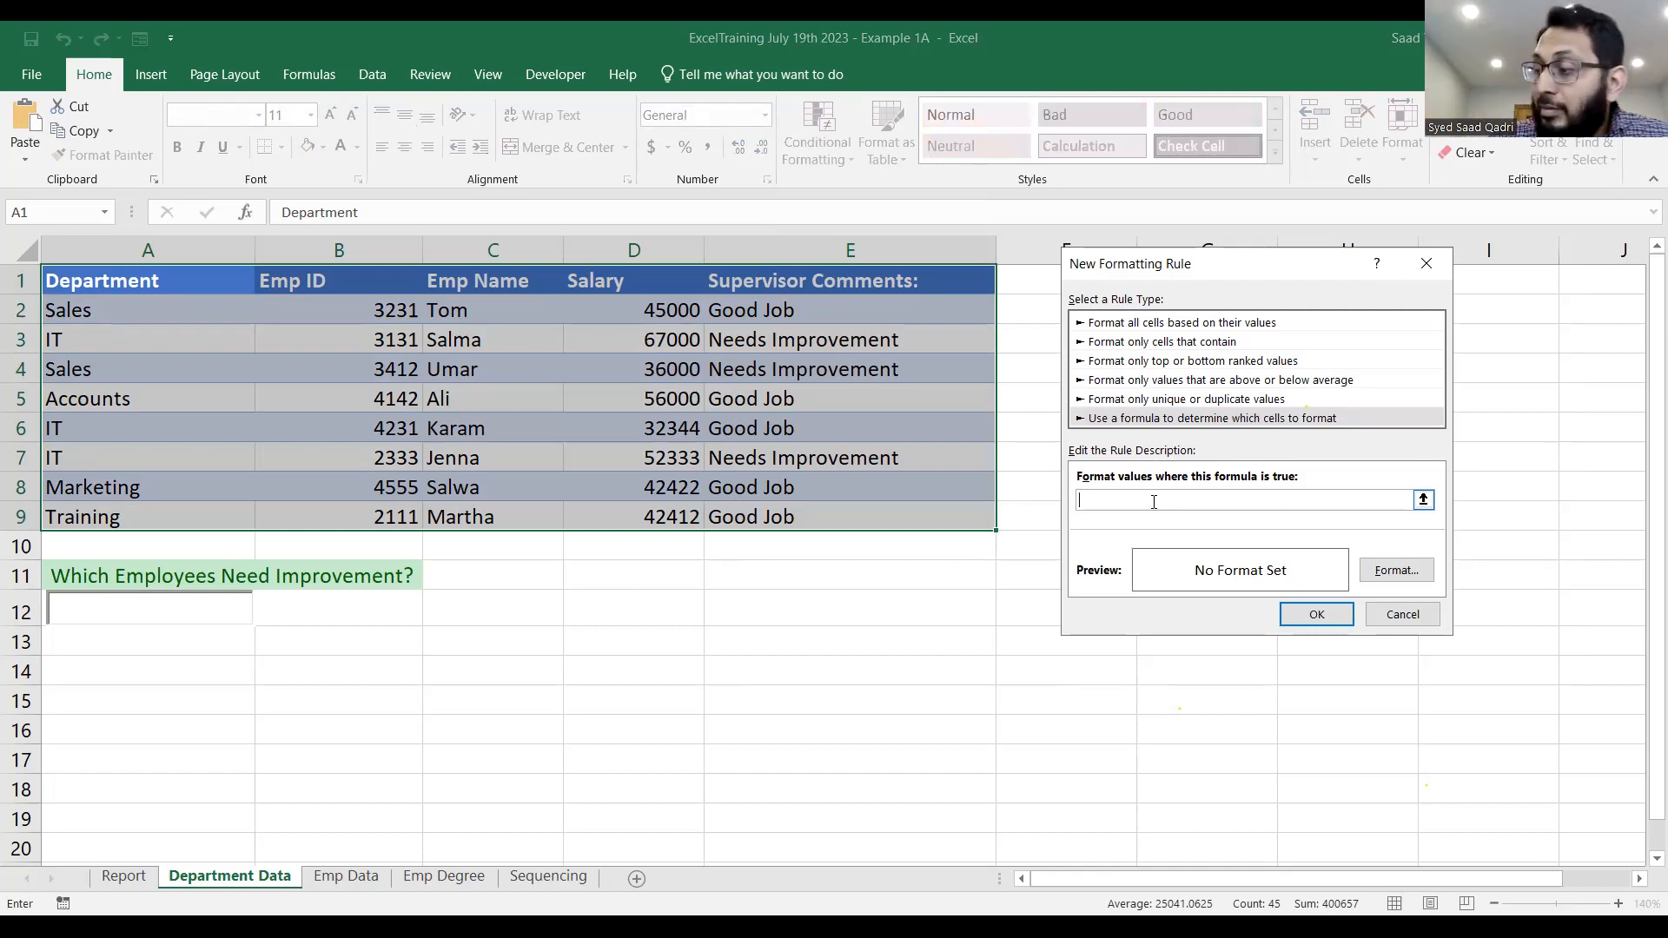
text(=)
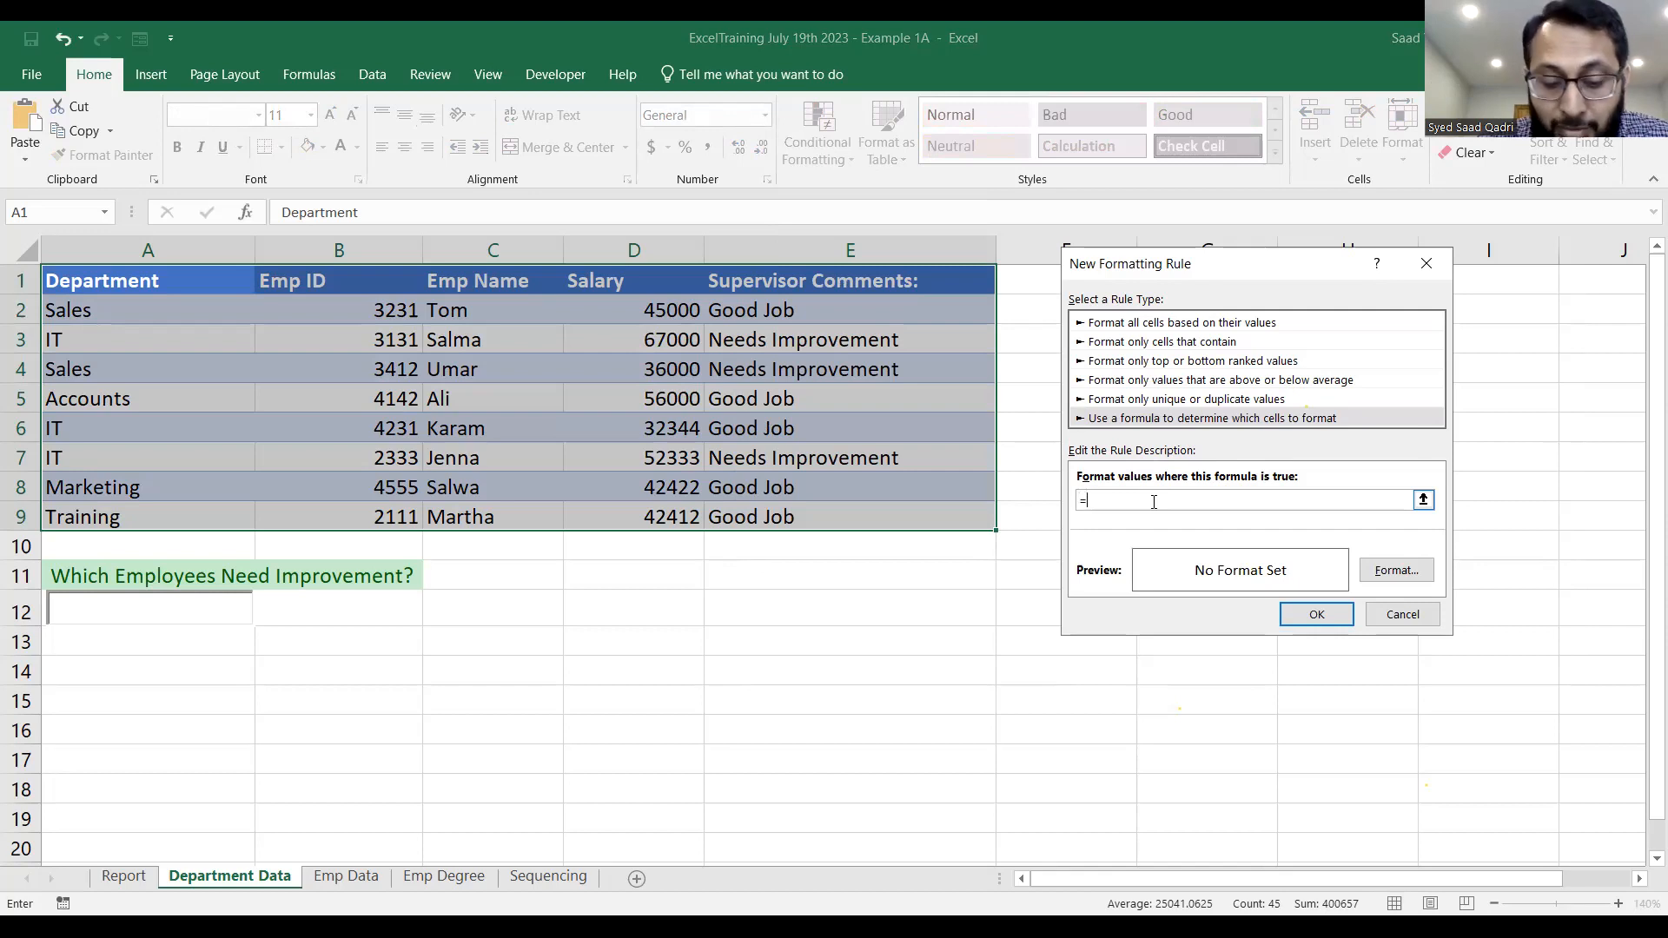
text(n)
key(BackSpace)
text(A)
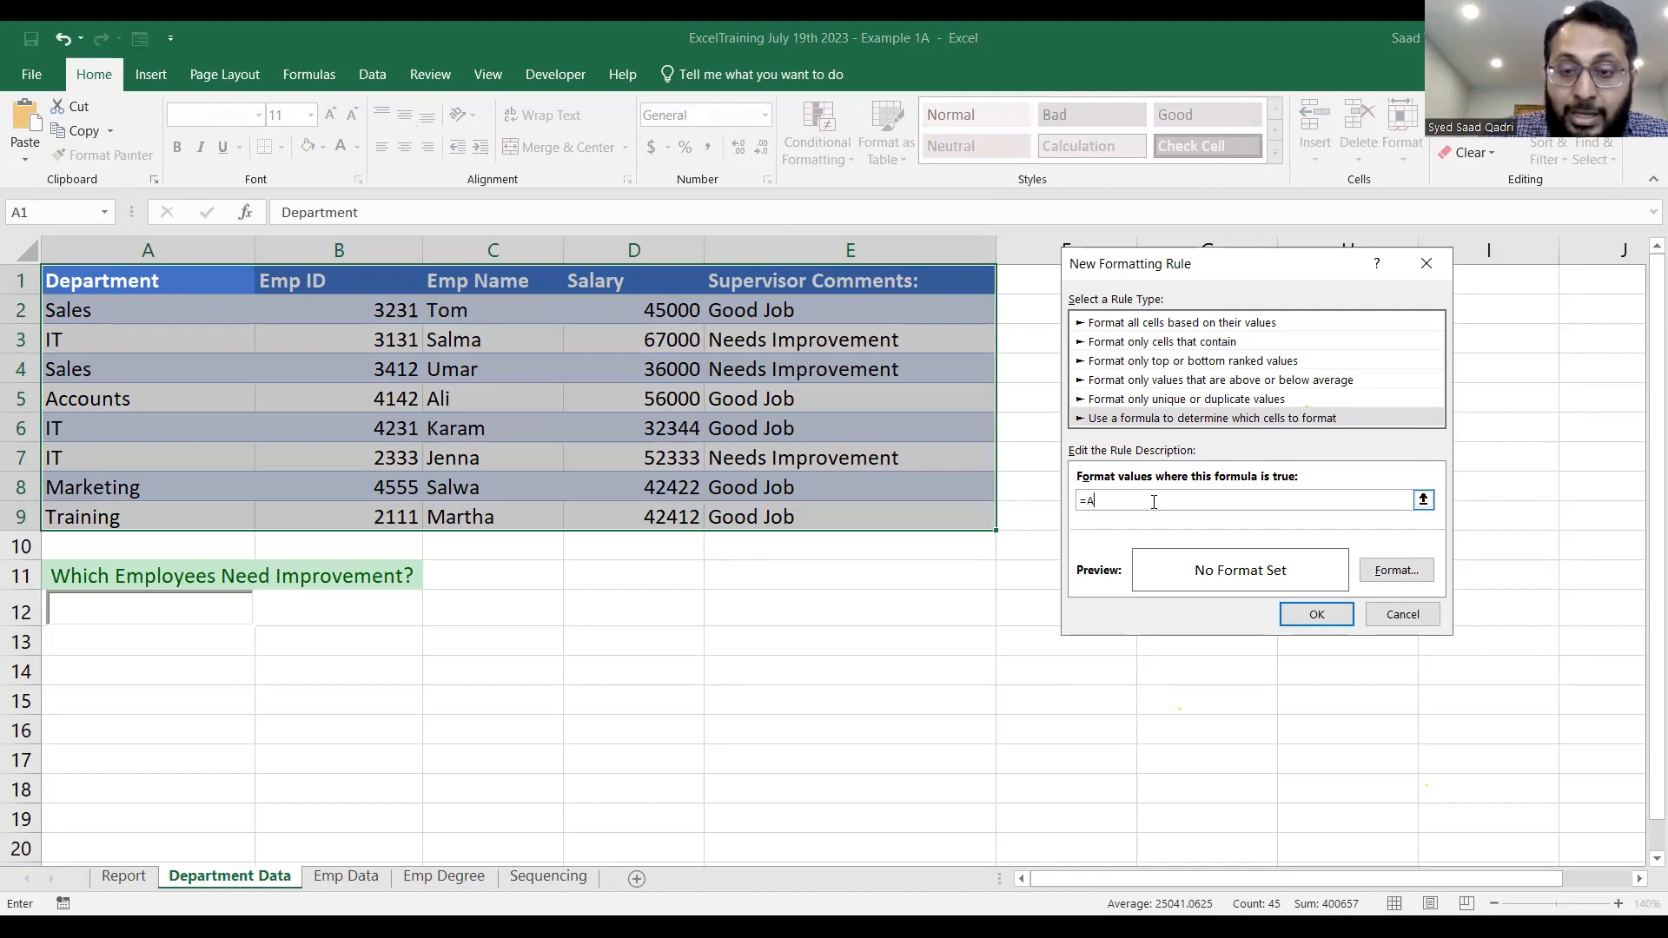
text(ND(SEARCH($a)
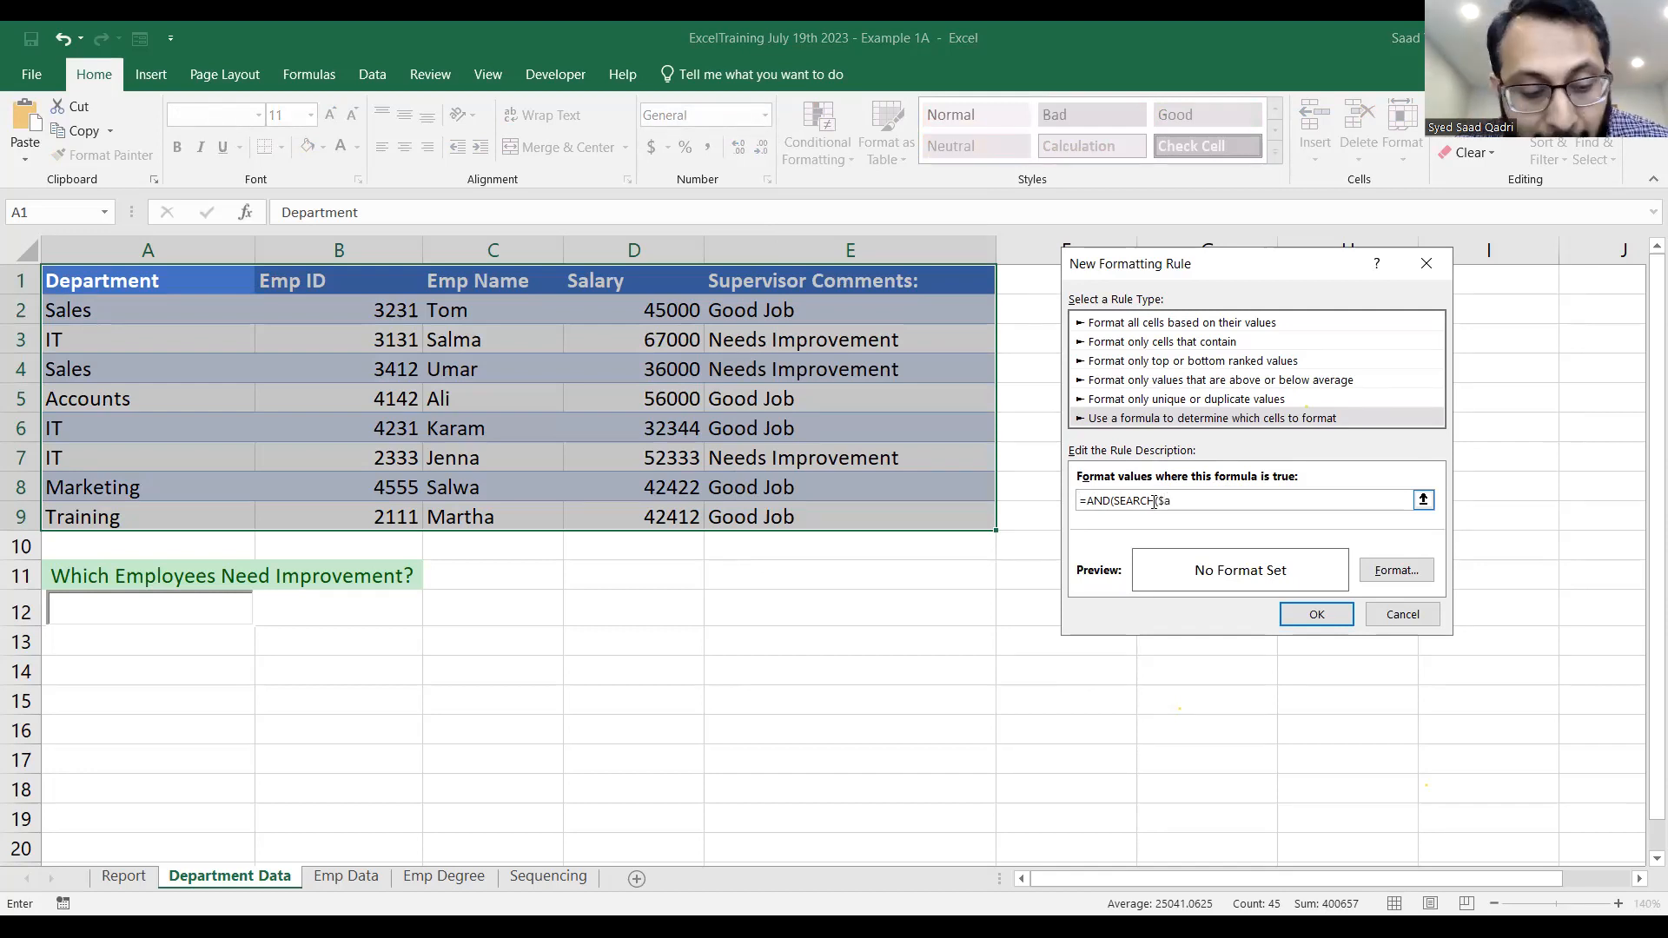
text($)
key(BackSpace)
key(BackSpace)
text(A$12,)
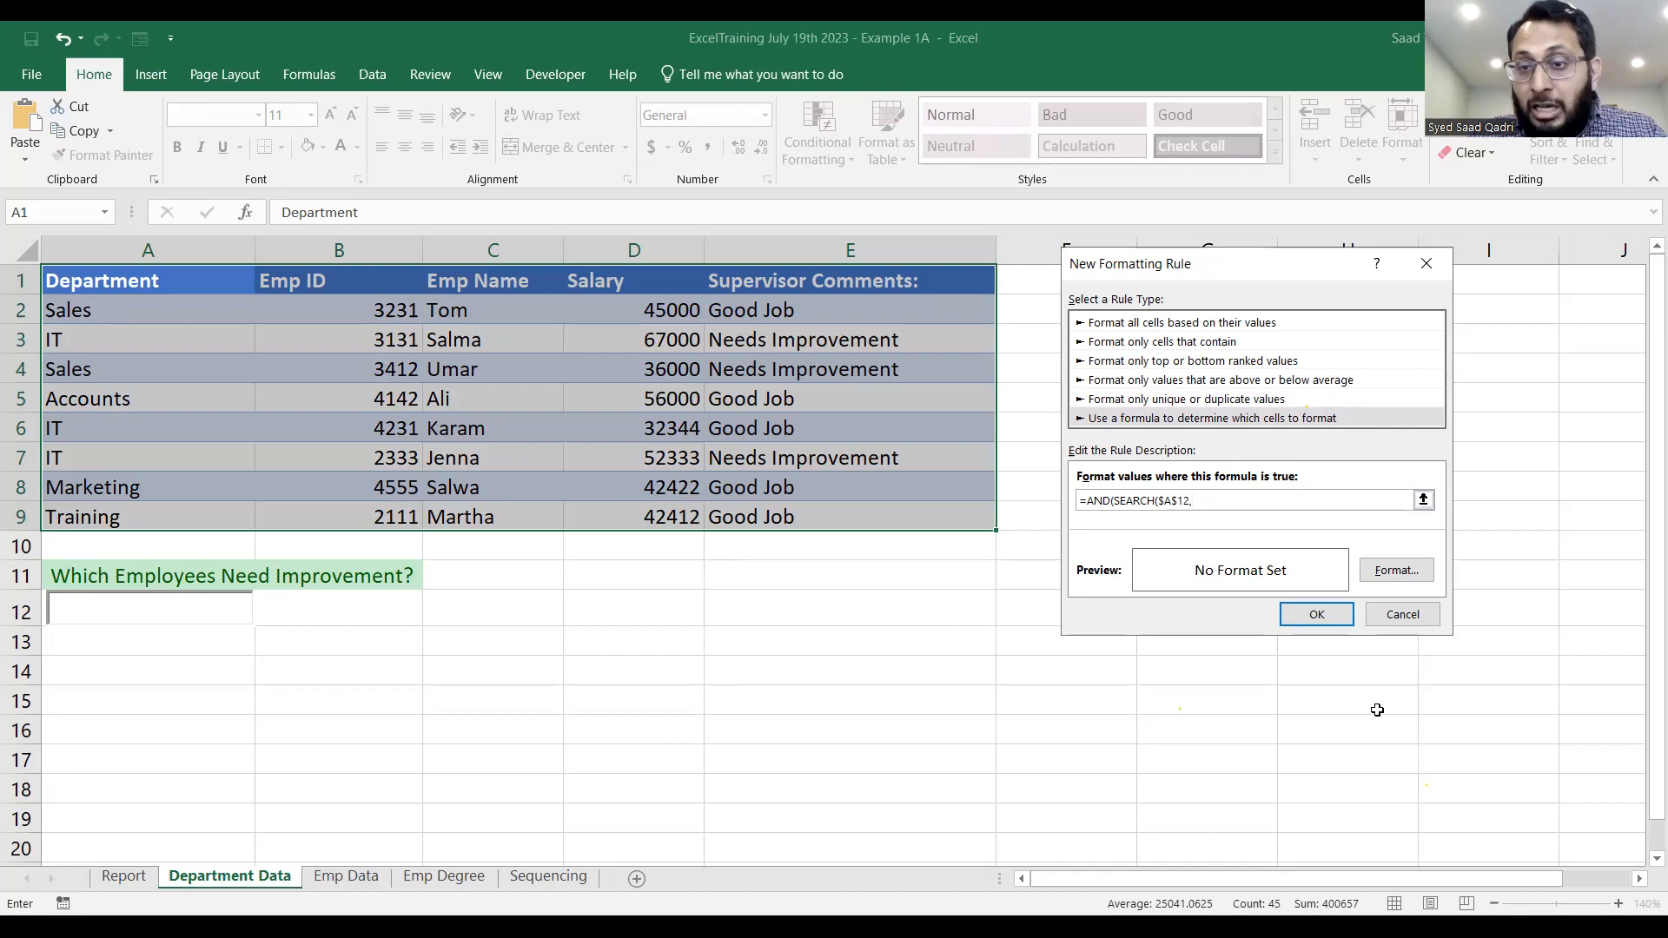
text($e2)
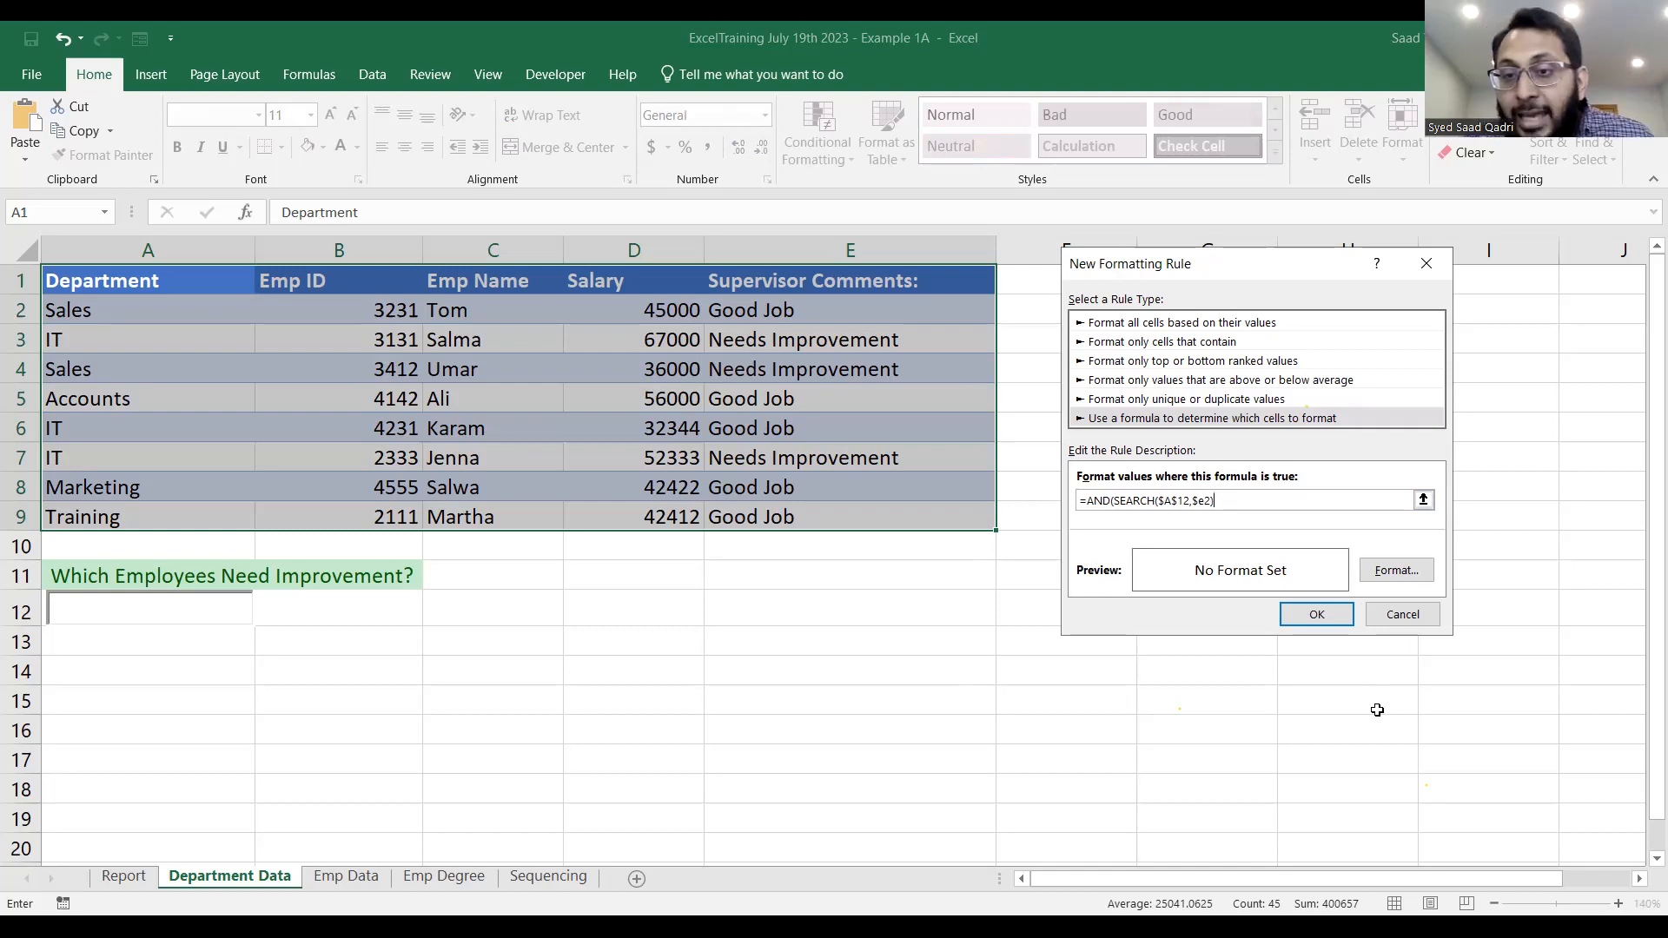
Complete the rule formula with the non-empty condition $a$12<>"" and close the AND function.
text($a$12<>"")
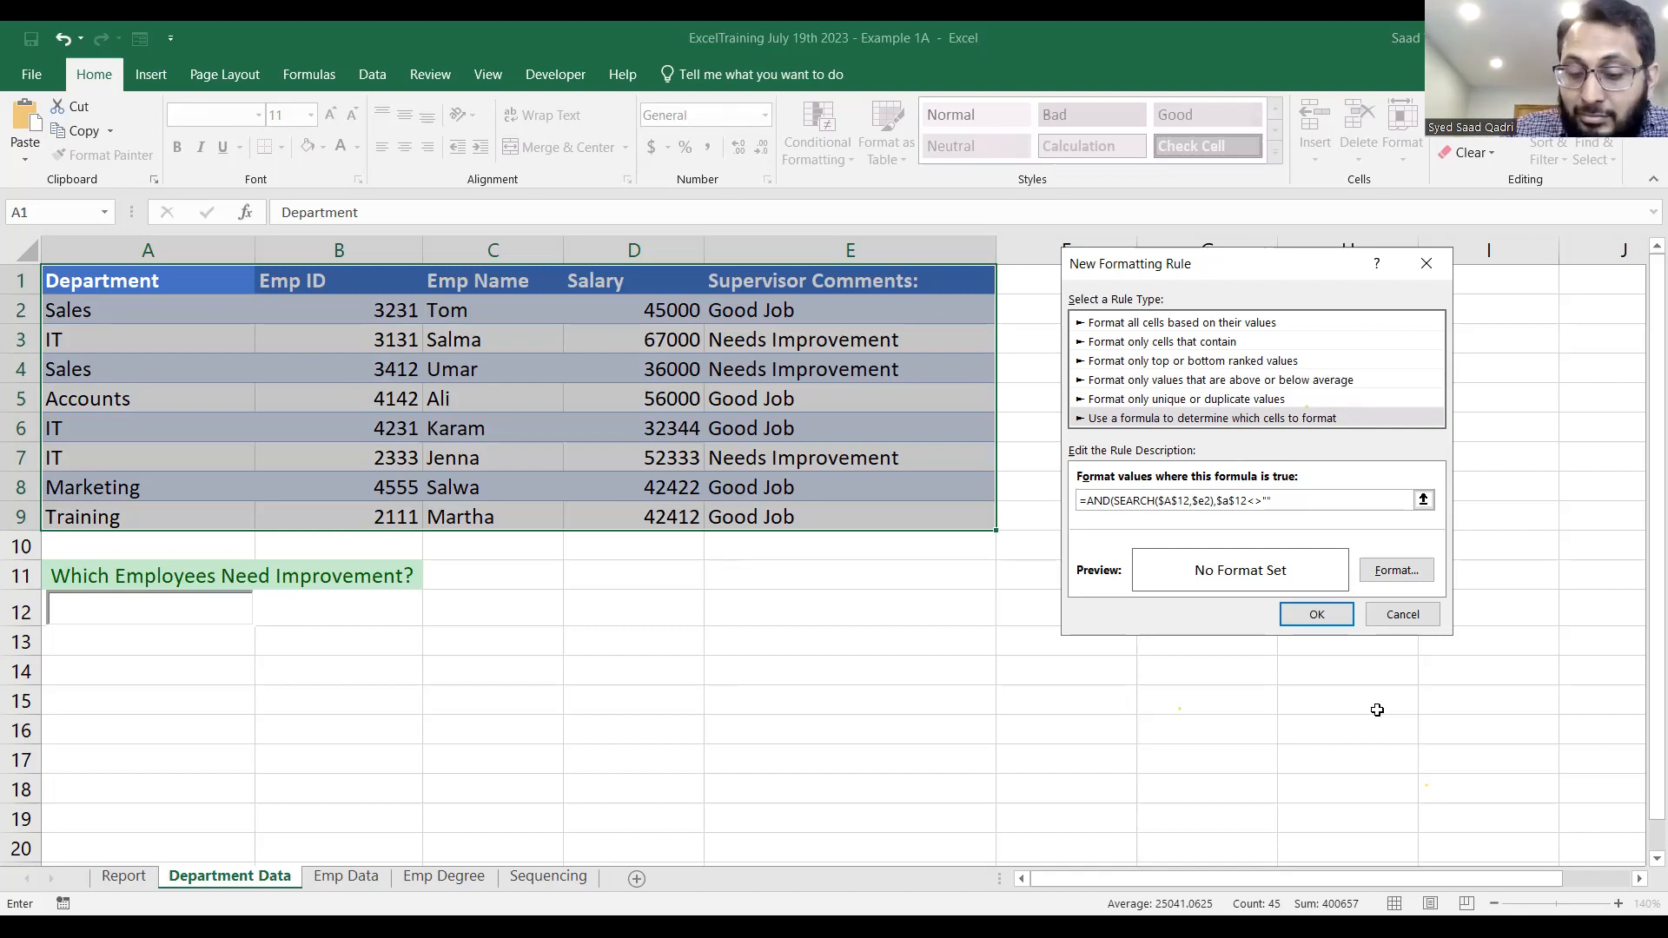
text())
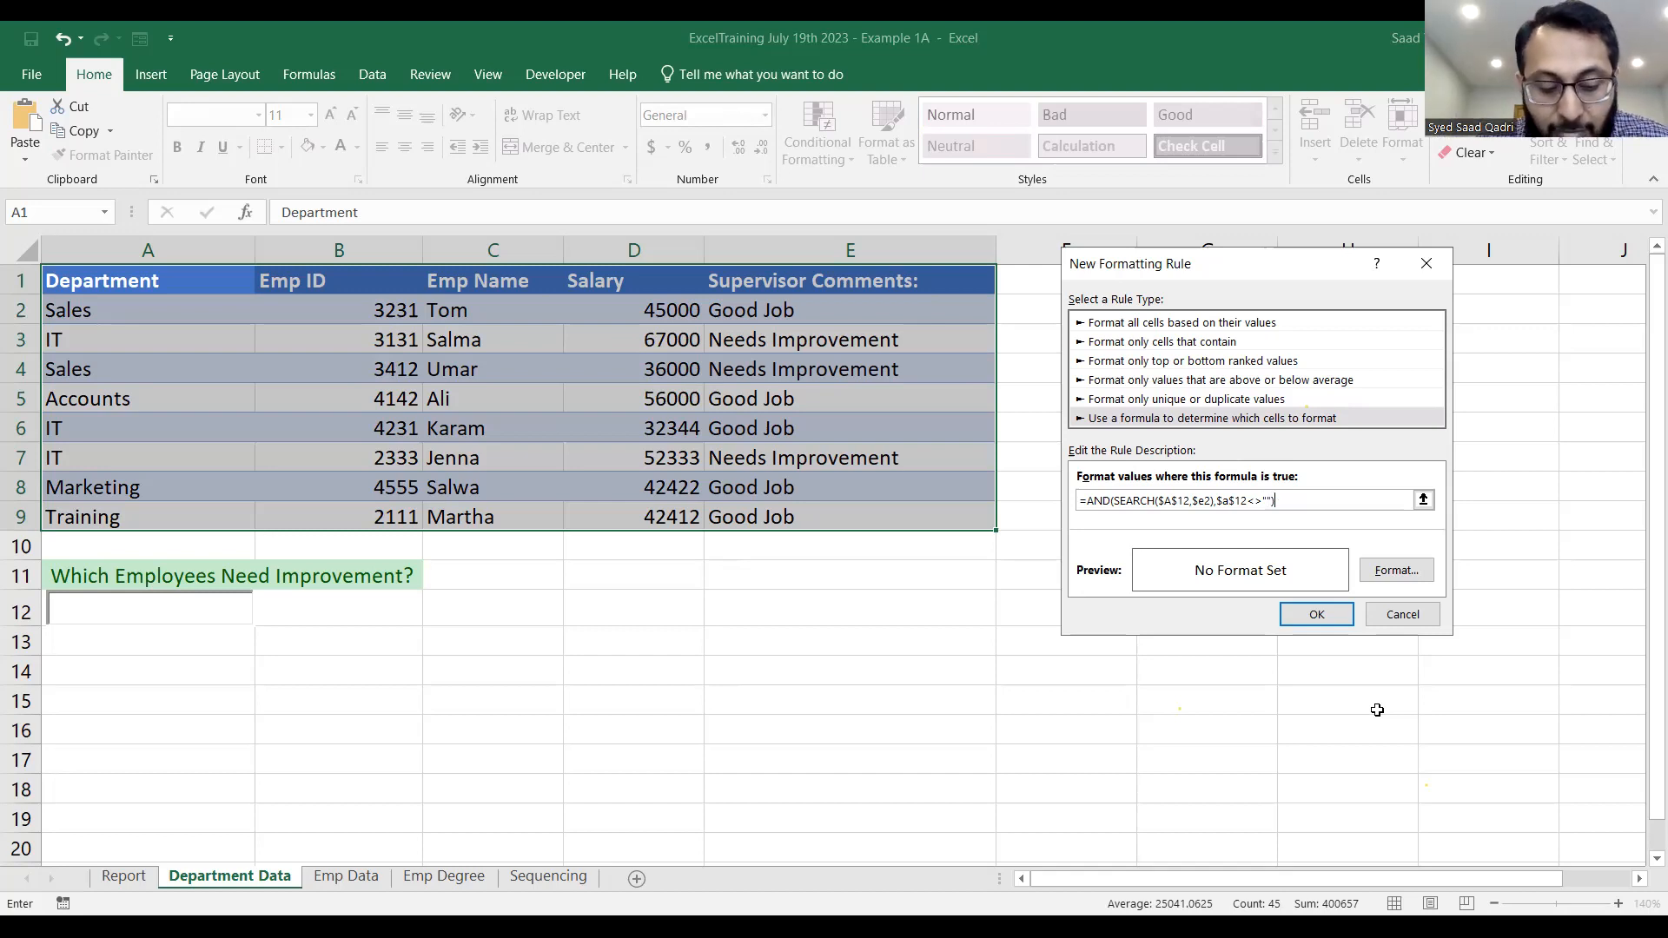
text(+$A$1)
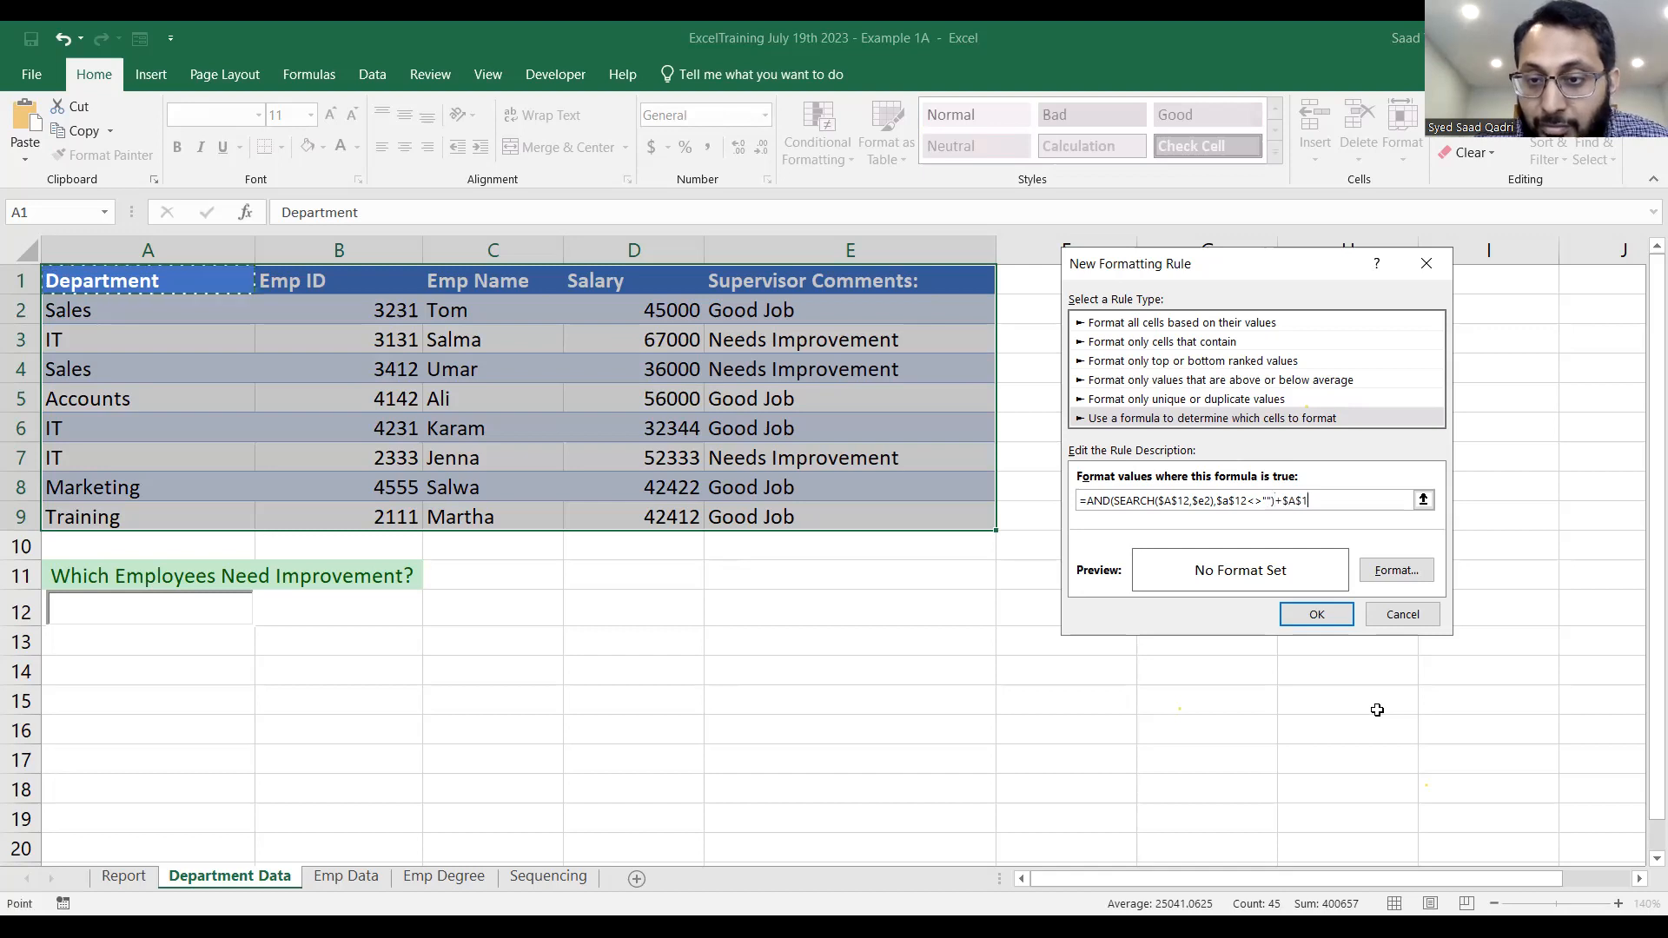
key(BackSpace)
key(BackSpace)
key(BackSpace)
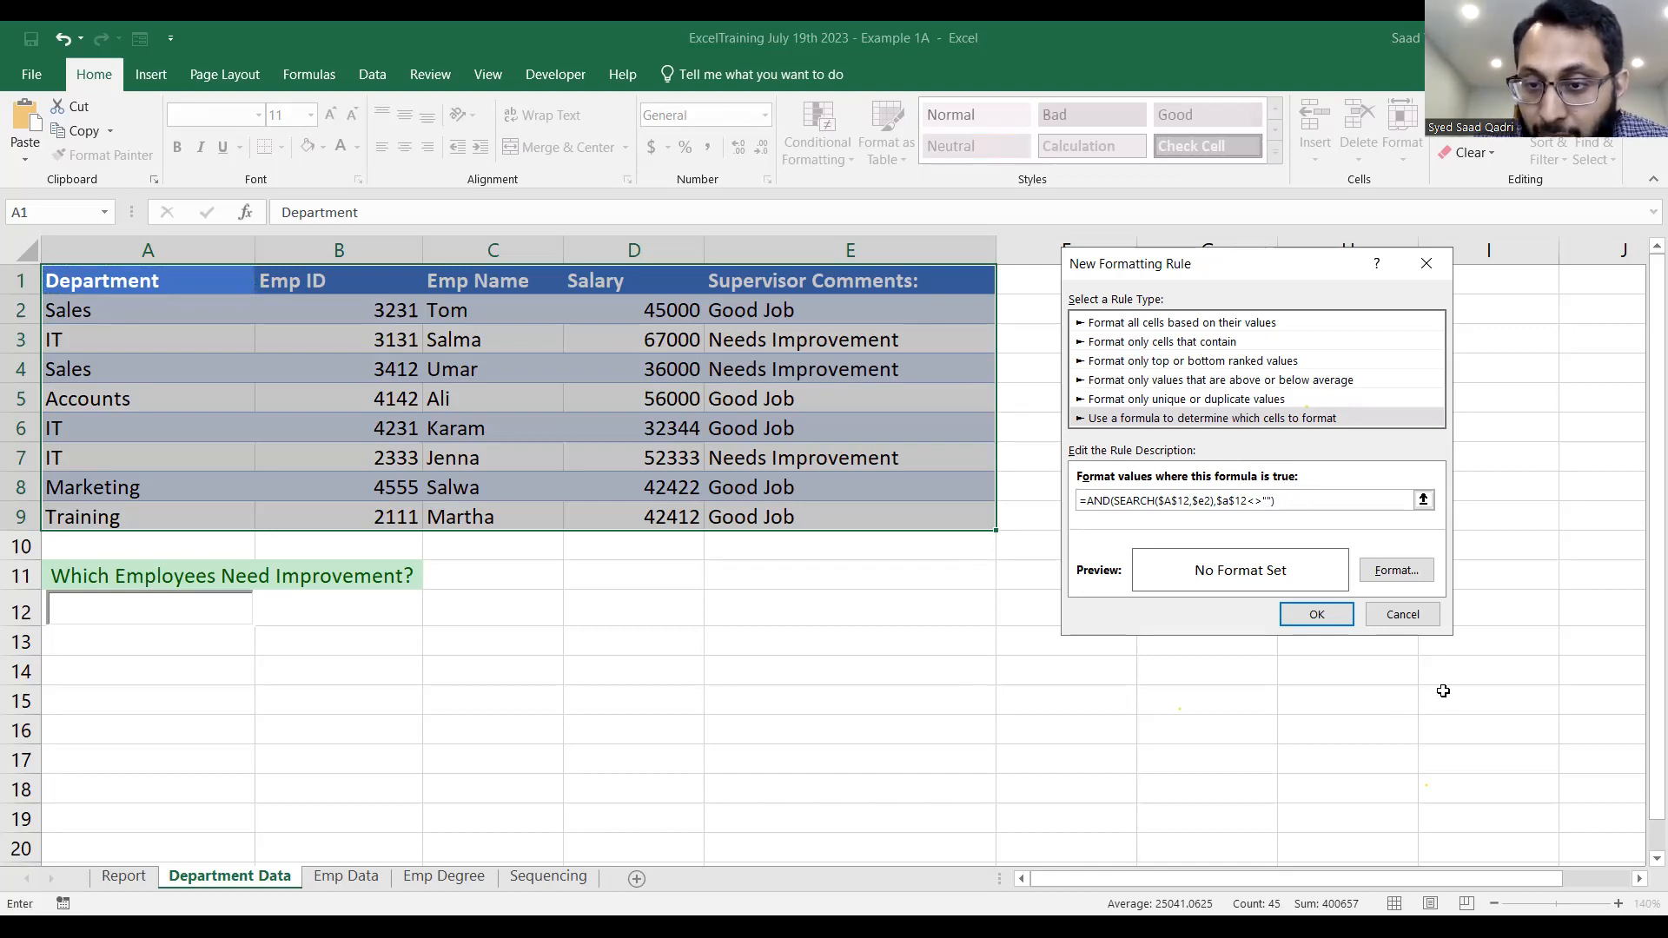
key(ctrl+a)
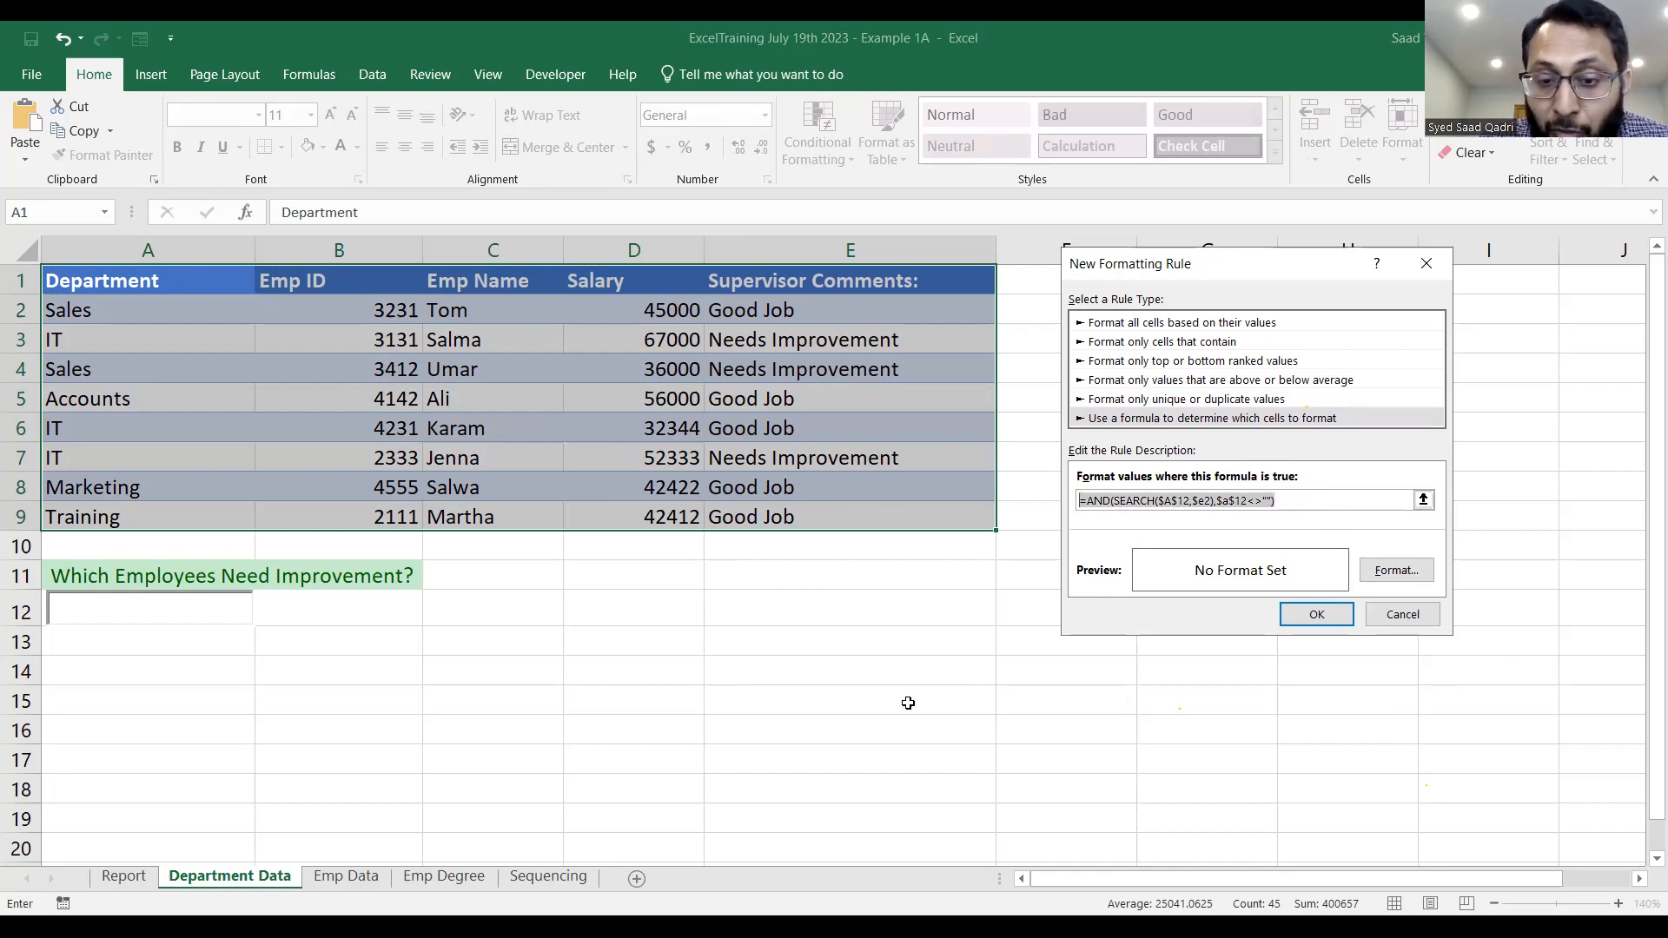
key(alt+Tab)
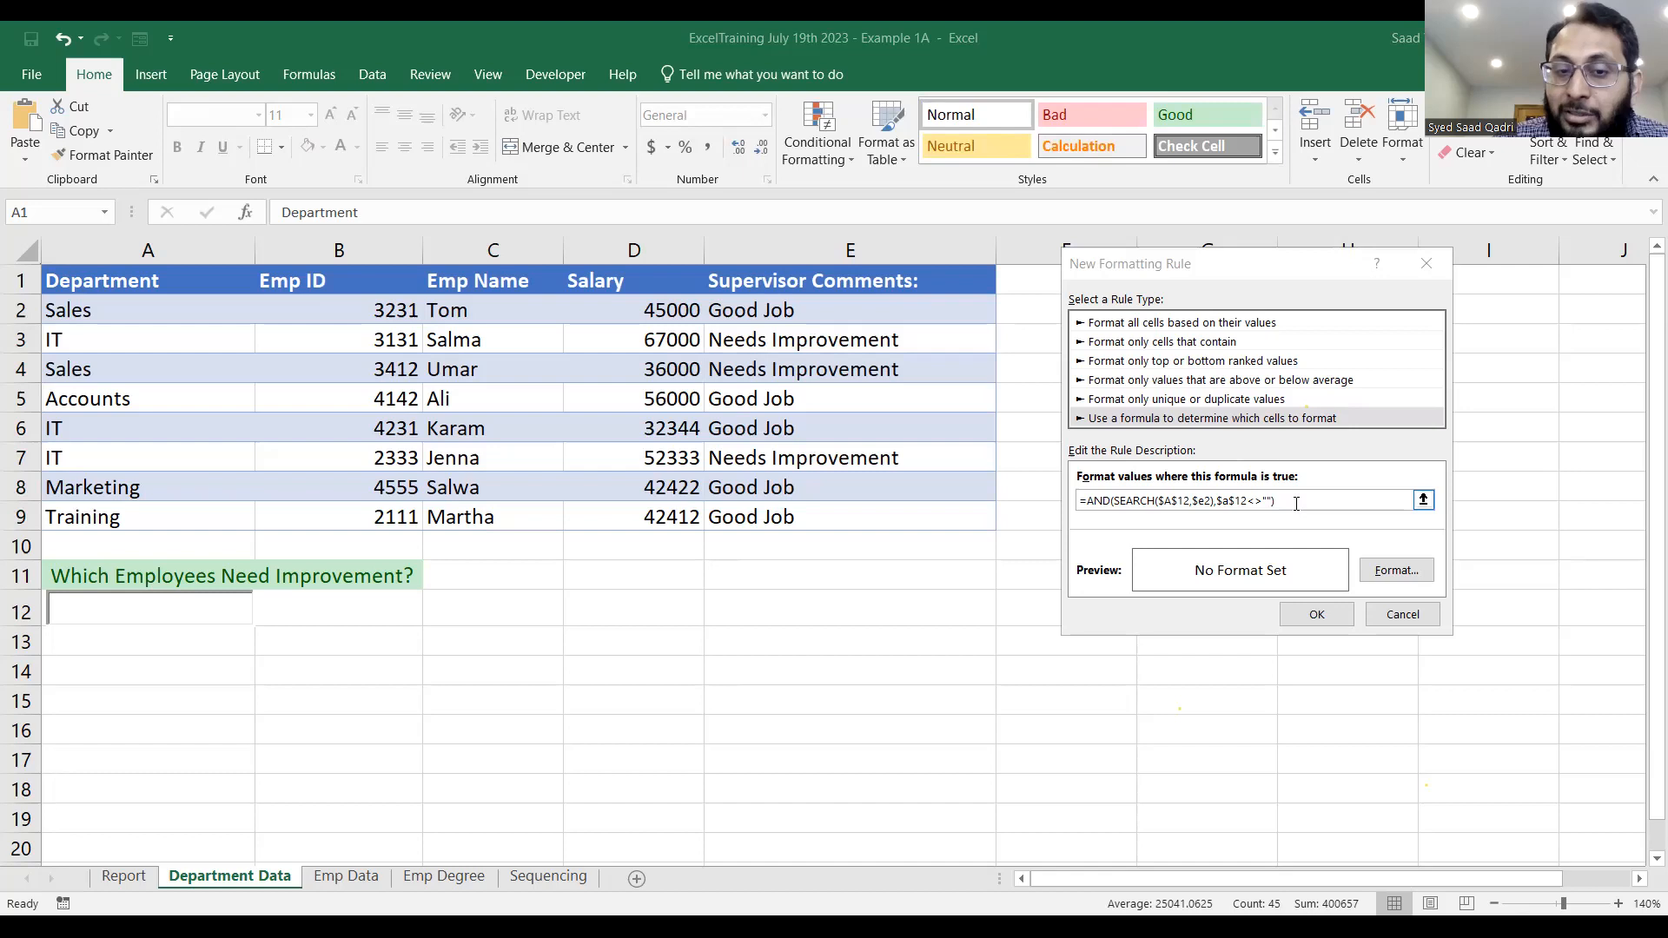
Give the formula rule a light gold background fill and create the rule.
click(1397, 571)
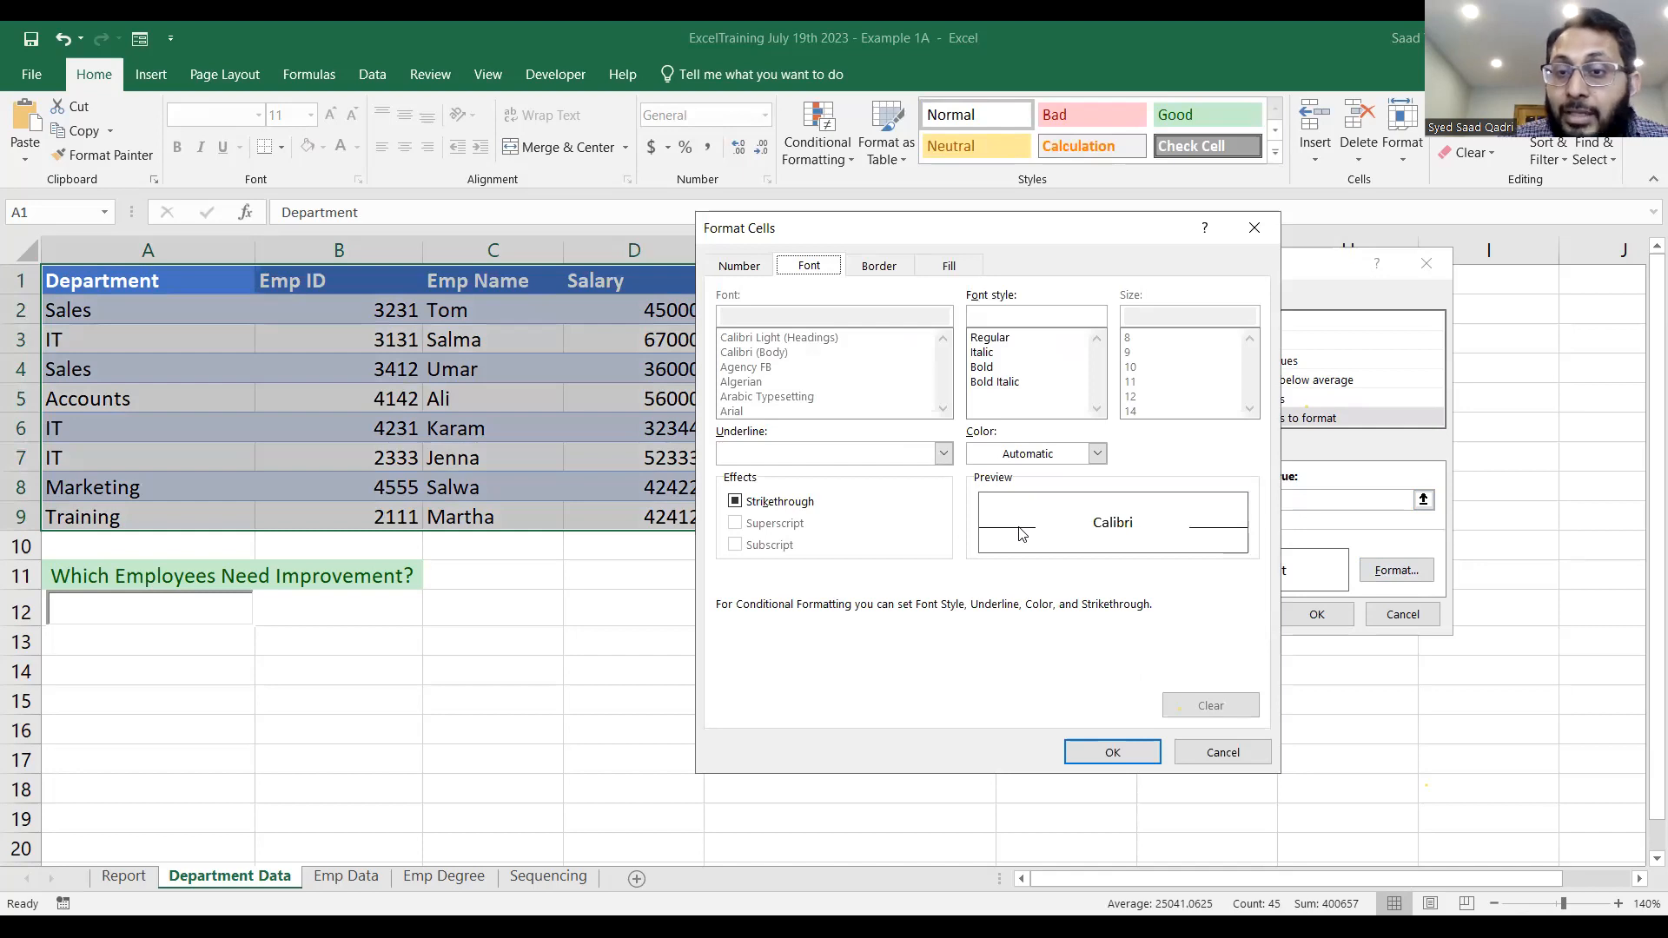
click(1268, 487)
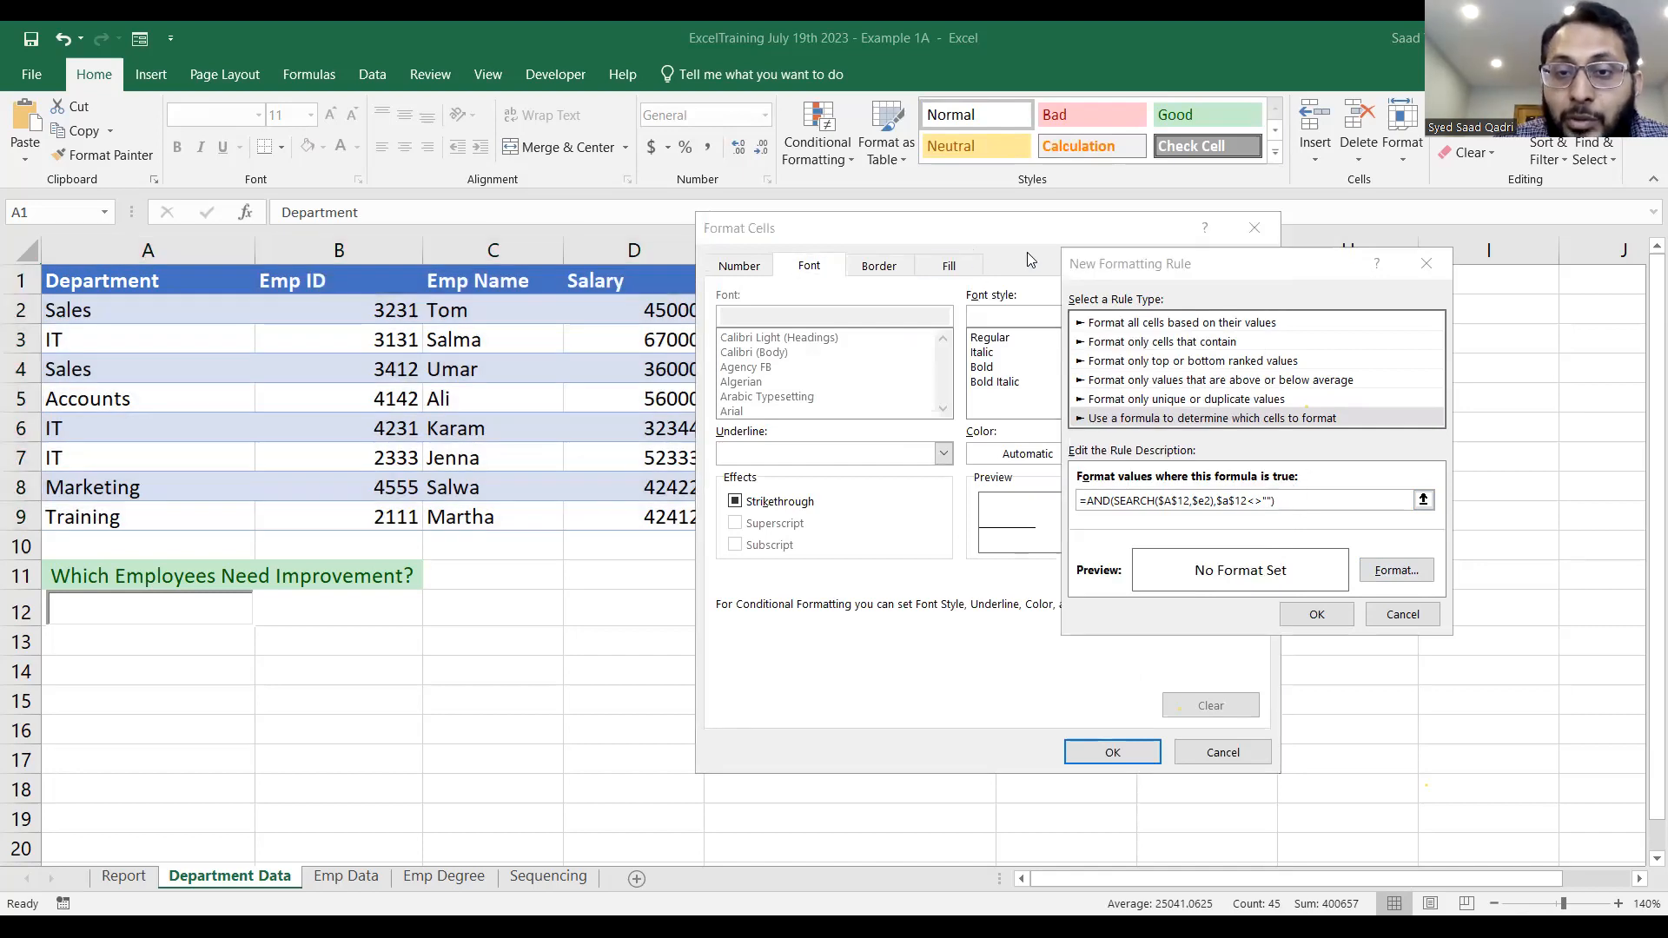
click(951, 266)
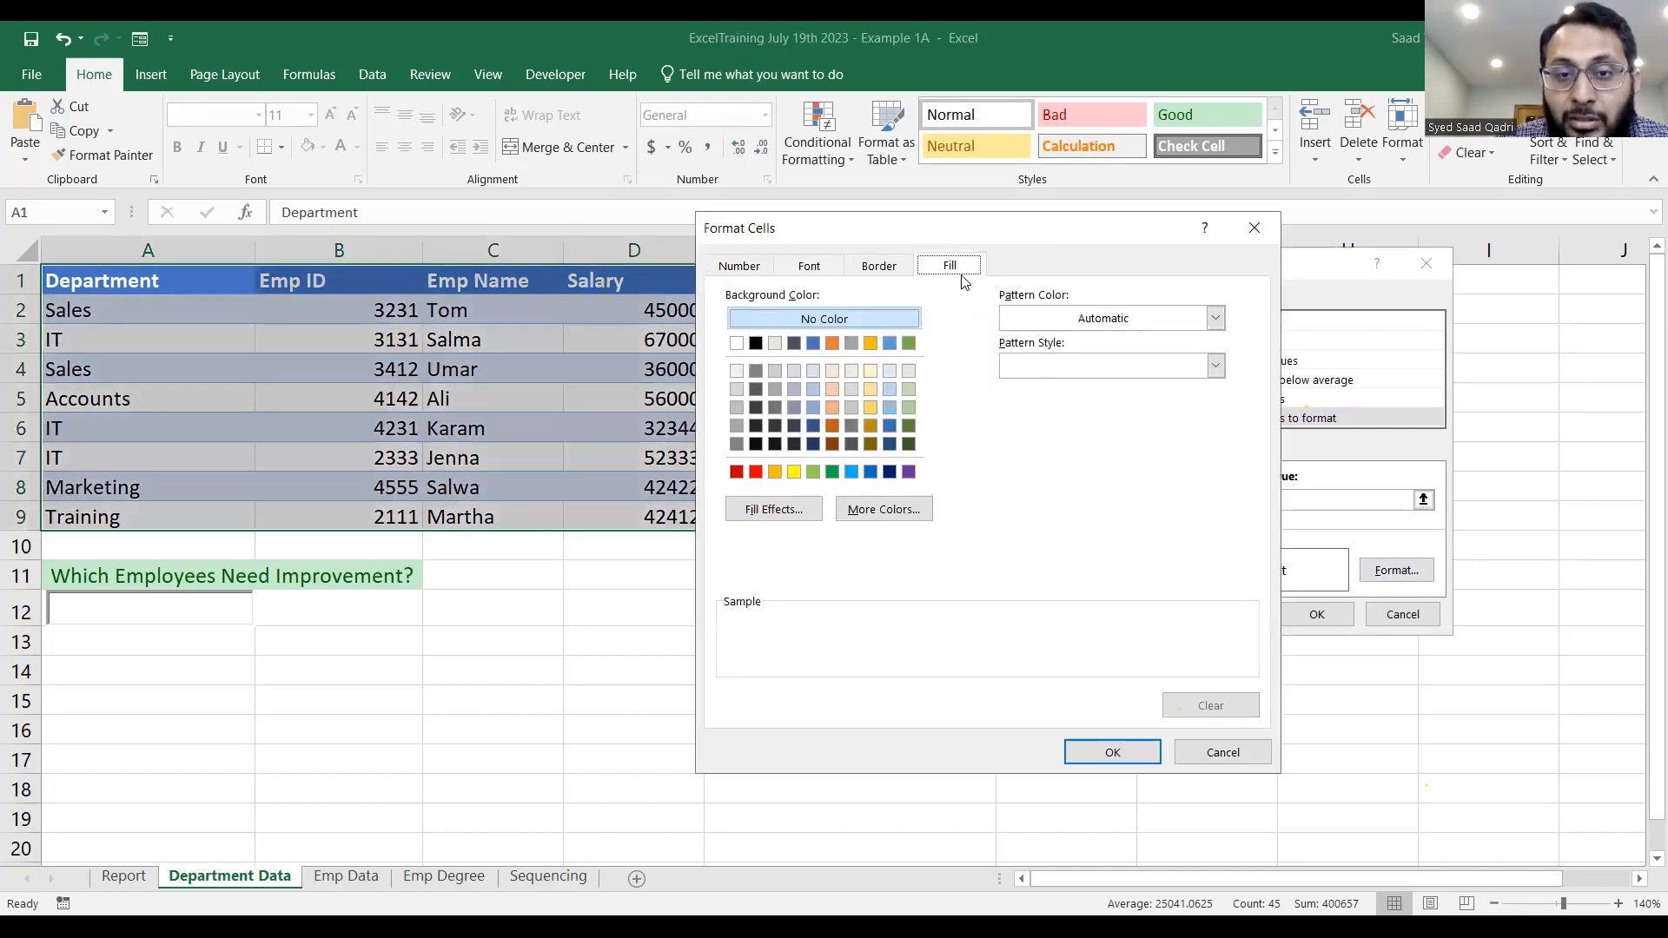
click(868, 388)
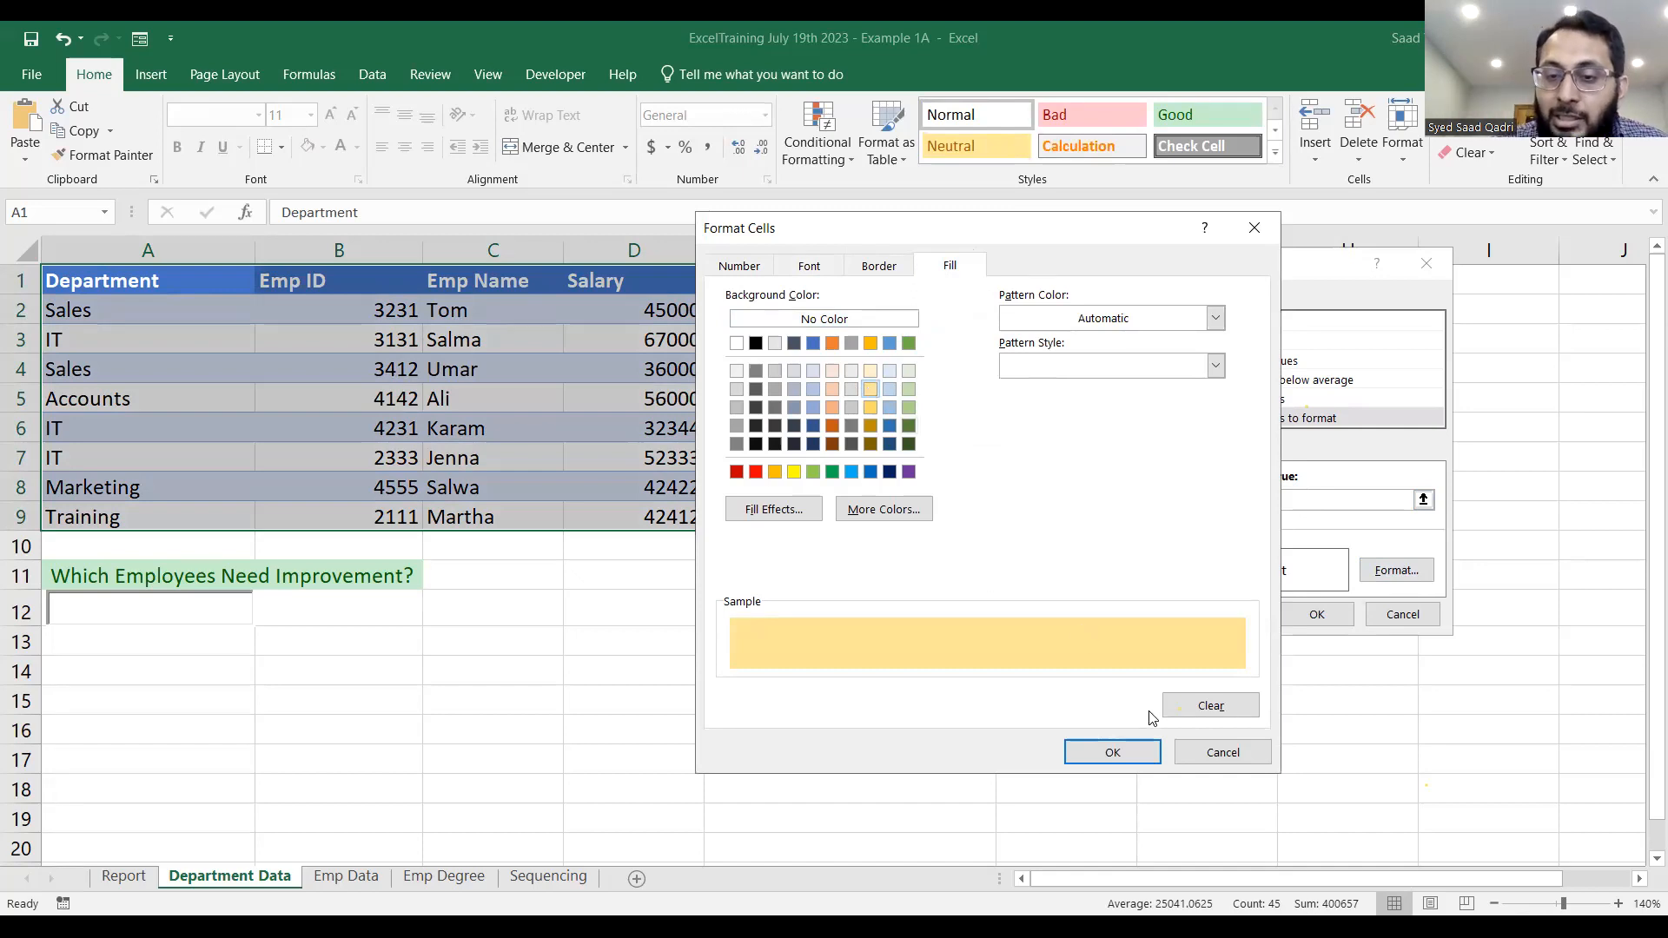
click(1124, 758)
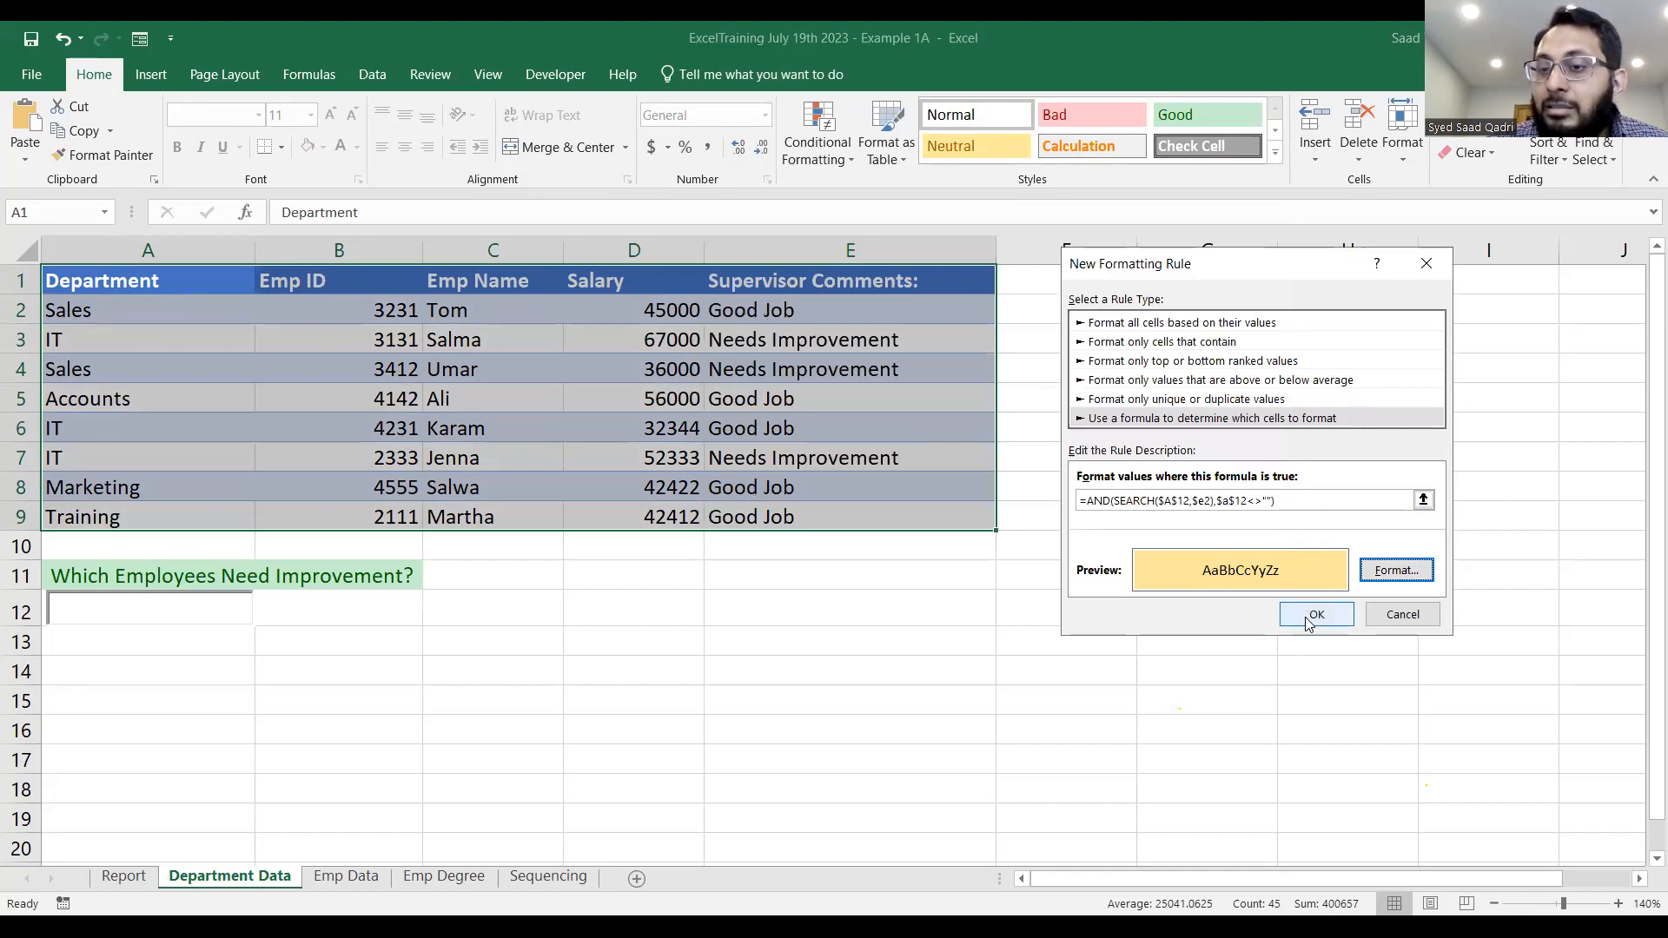
click(1309, 623)
Test the search box over A12 with the text Good, and clear it.
double_click(191, 606)
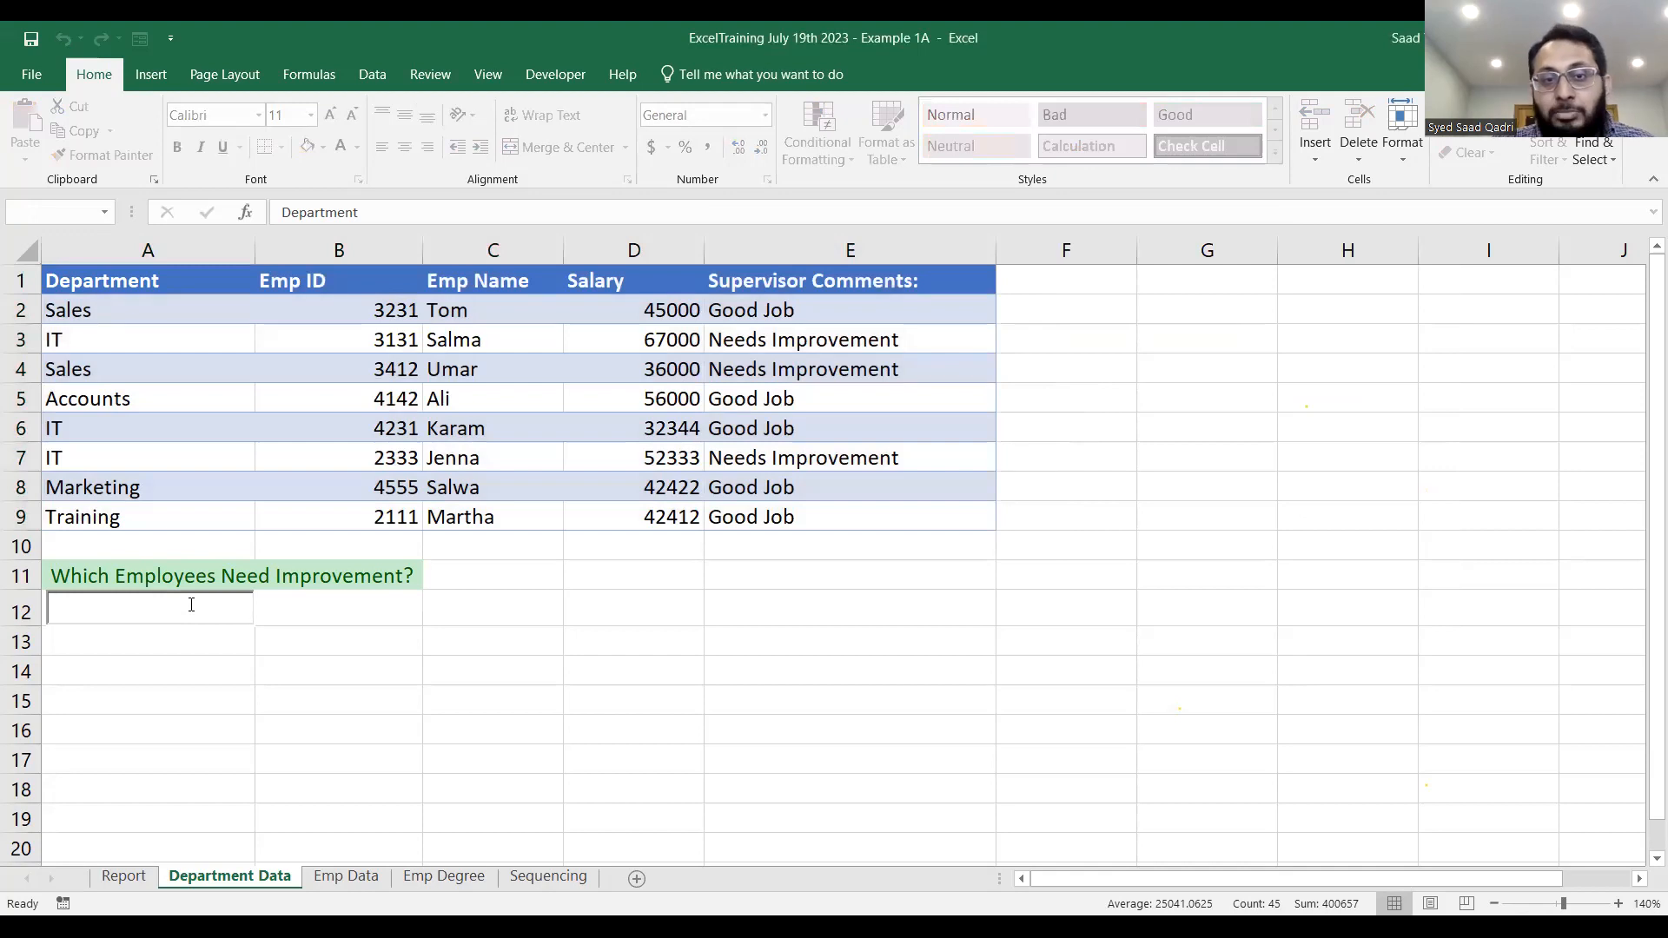
text(Good)
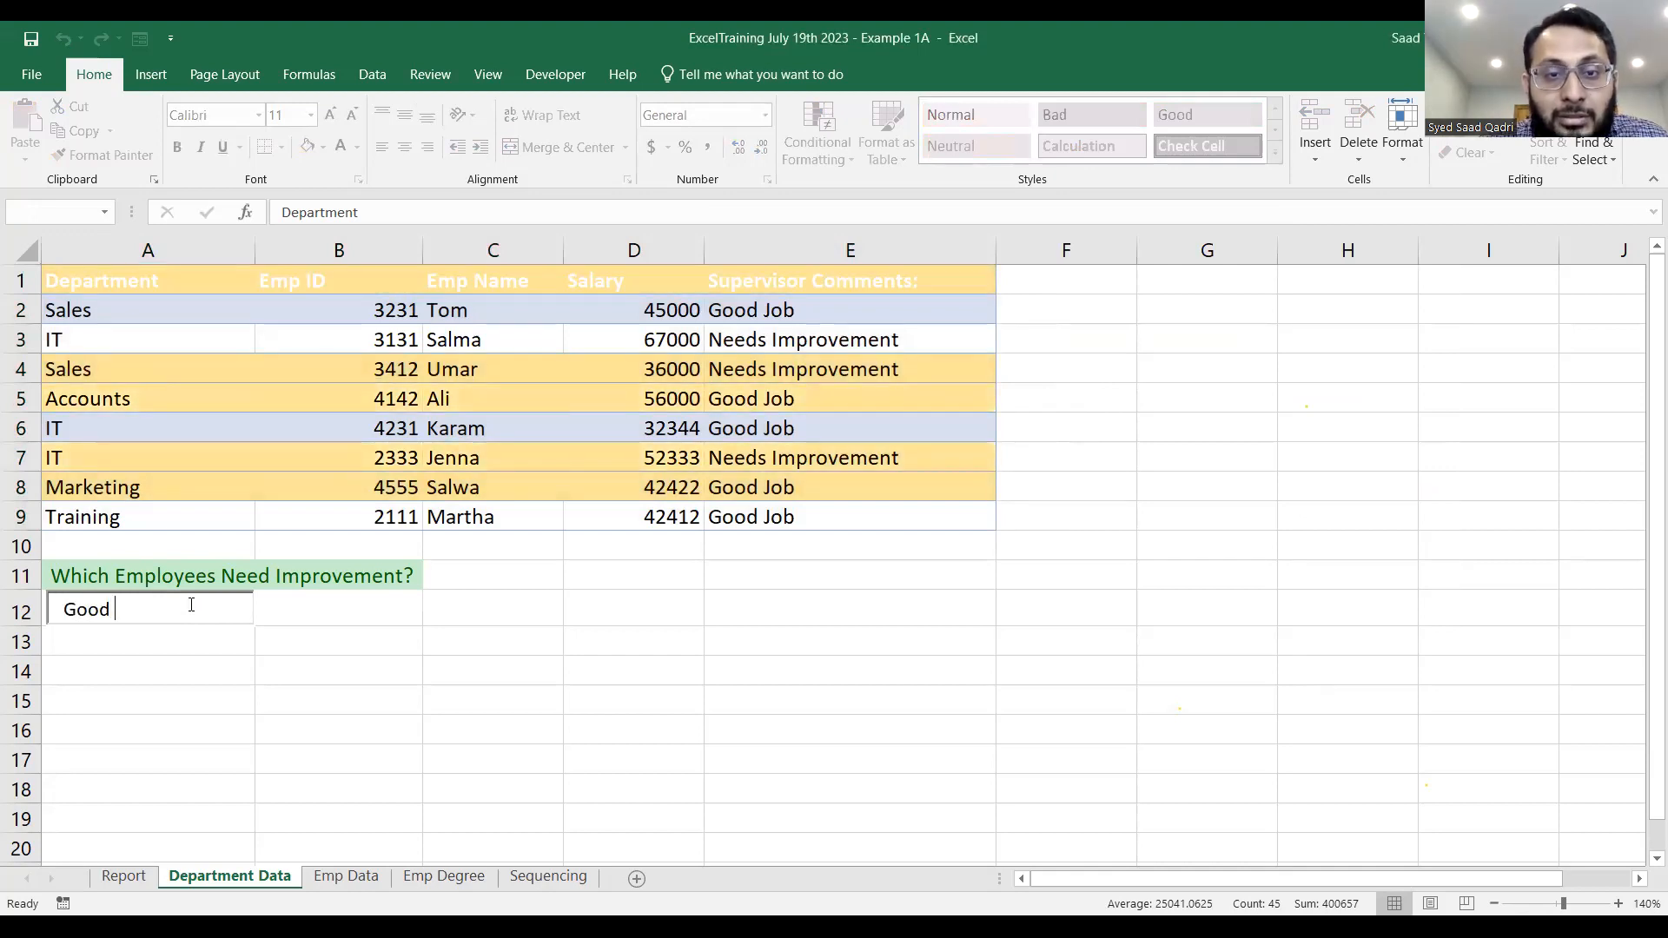
key(BackSpace)
key(BackSpace)
key(BackSpace)
key(BackSpace)
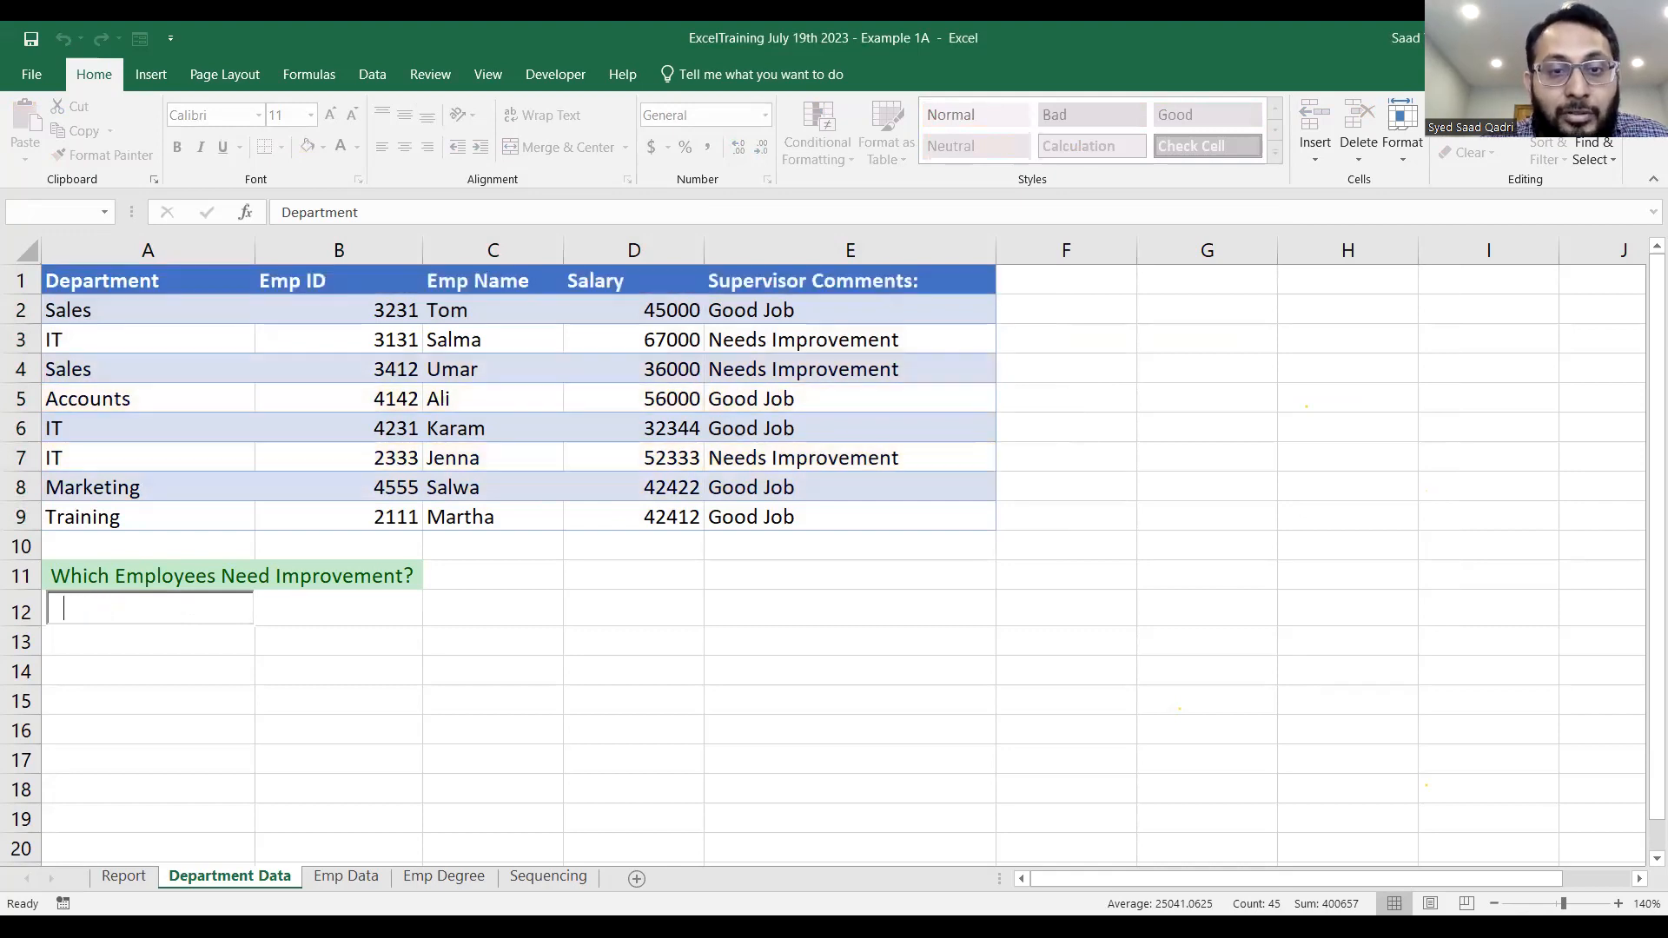
Test the highlighting with the search texts Needs and Need, clearing the search box after each.
text(Needs)
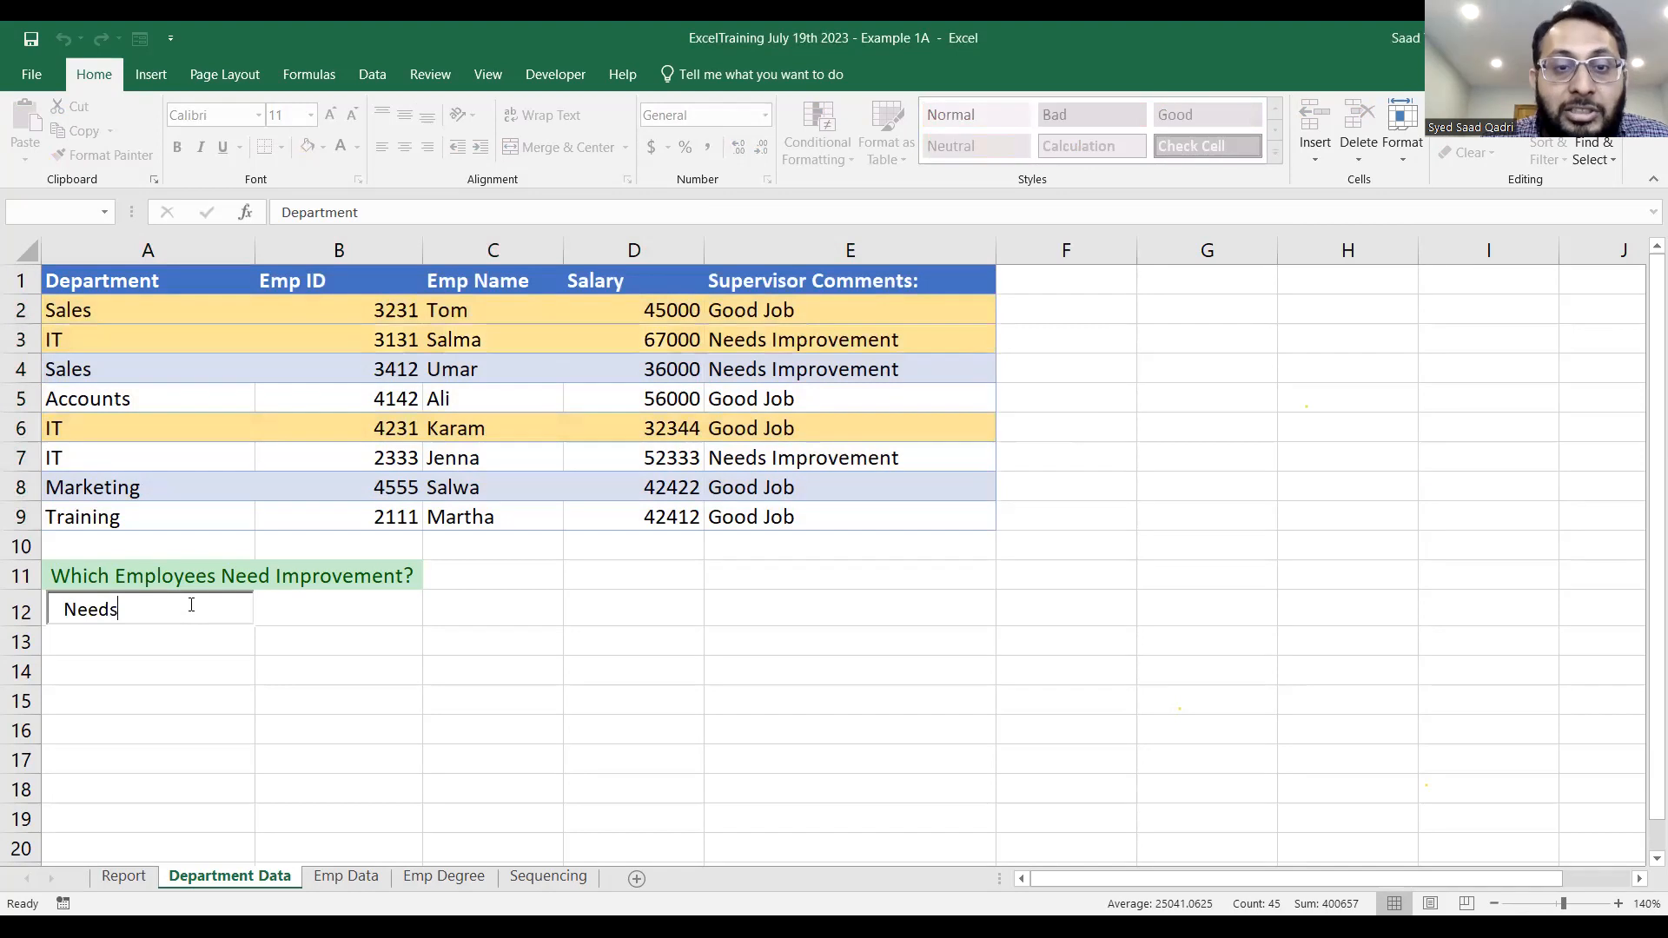
key(BackSpace)
key(BackSpace)
key(BackSpace)
key(BackSpace)
key(BackSpace)
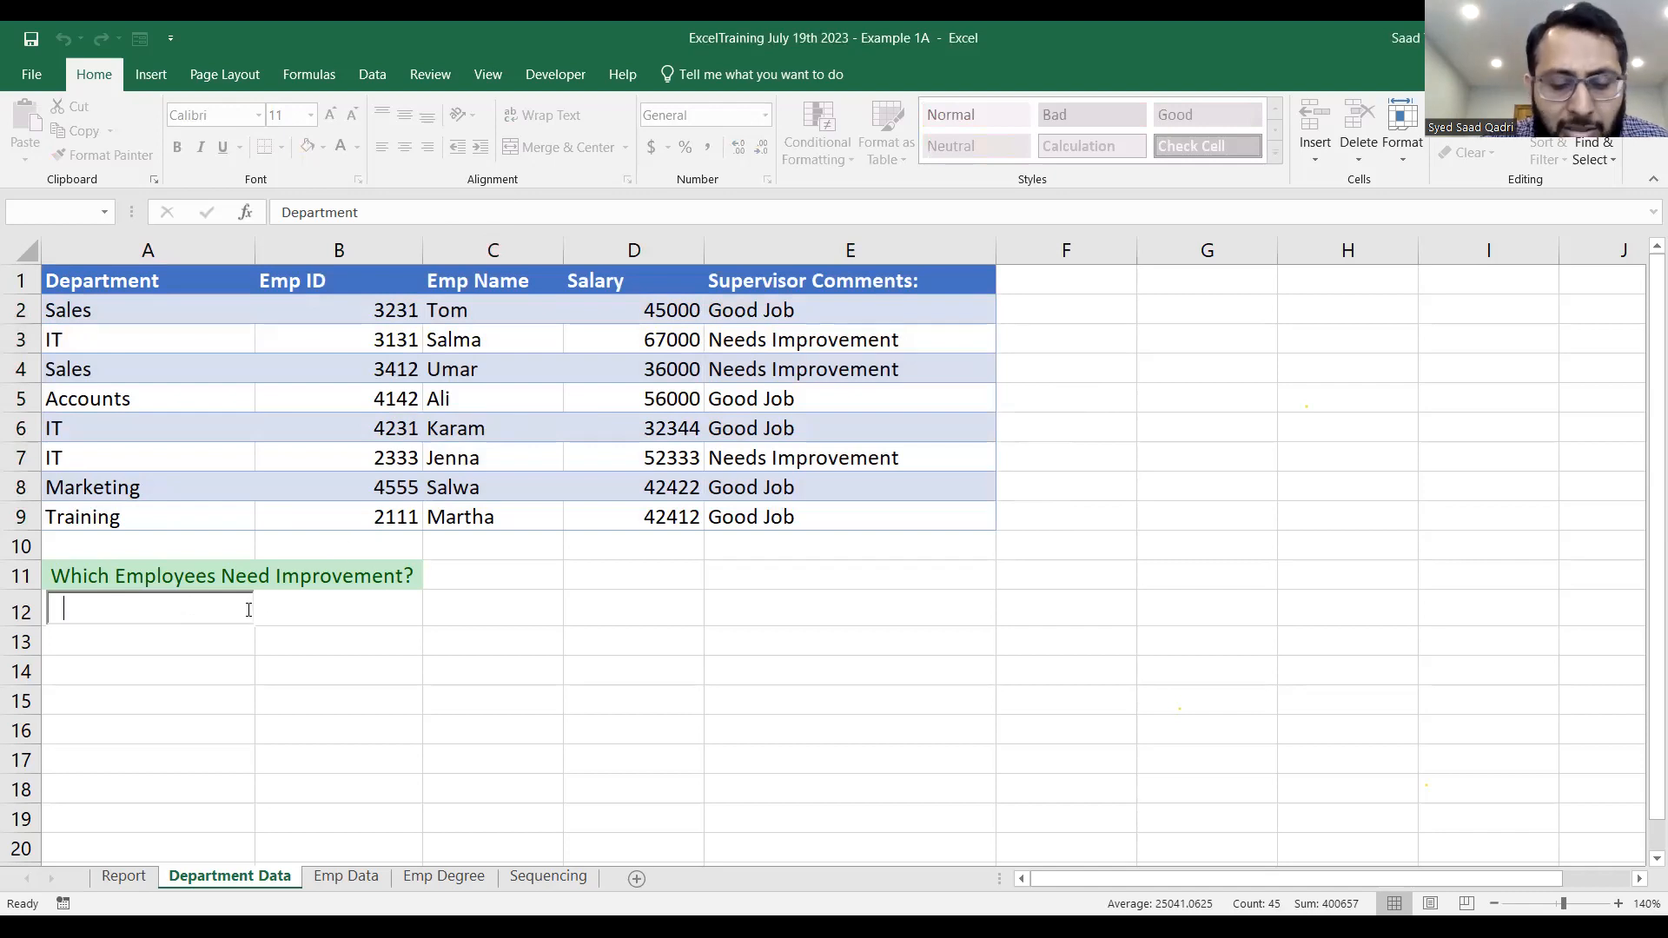
text(Need)
key(BackSpace)
key(BackSpace)
key(BackSpace)
key(BackSpace)
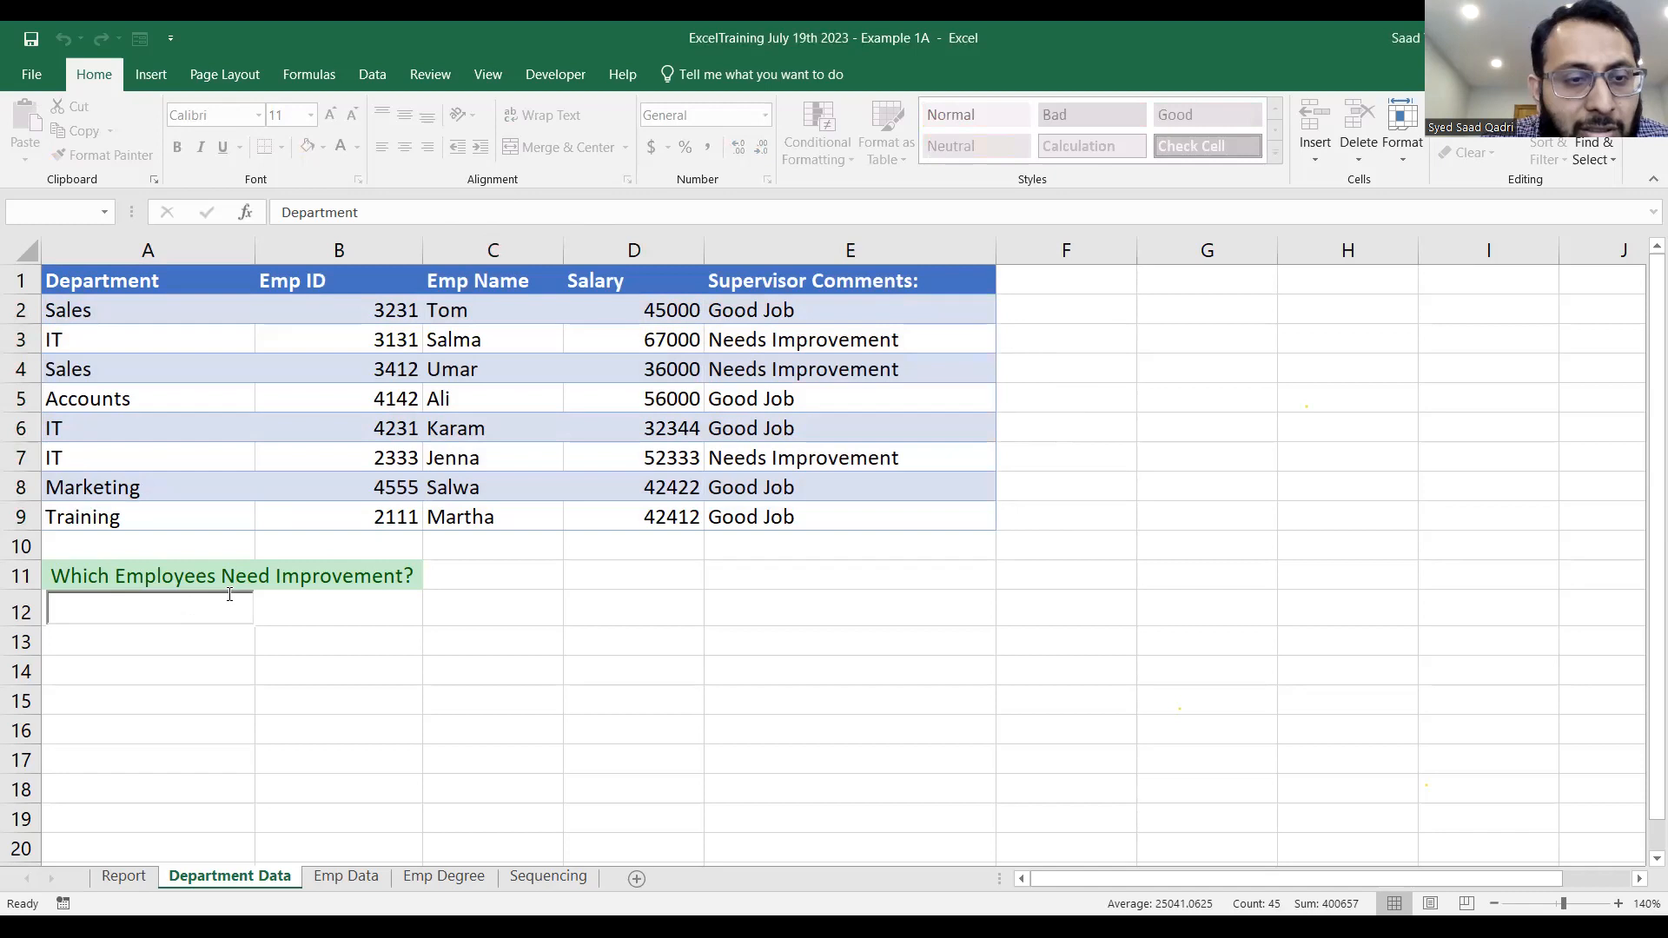
Select A2:E9 and review the formula of its conditional formatting rule in the Rules Manager, accepting it as is.
drag(142, 305, 942, 530)
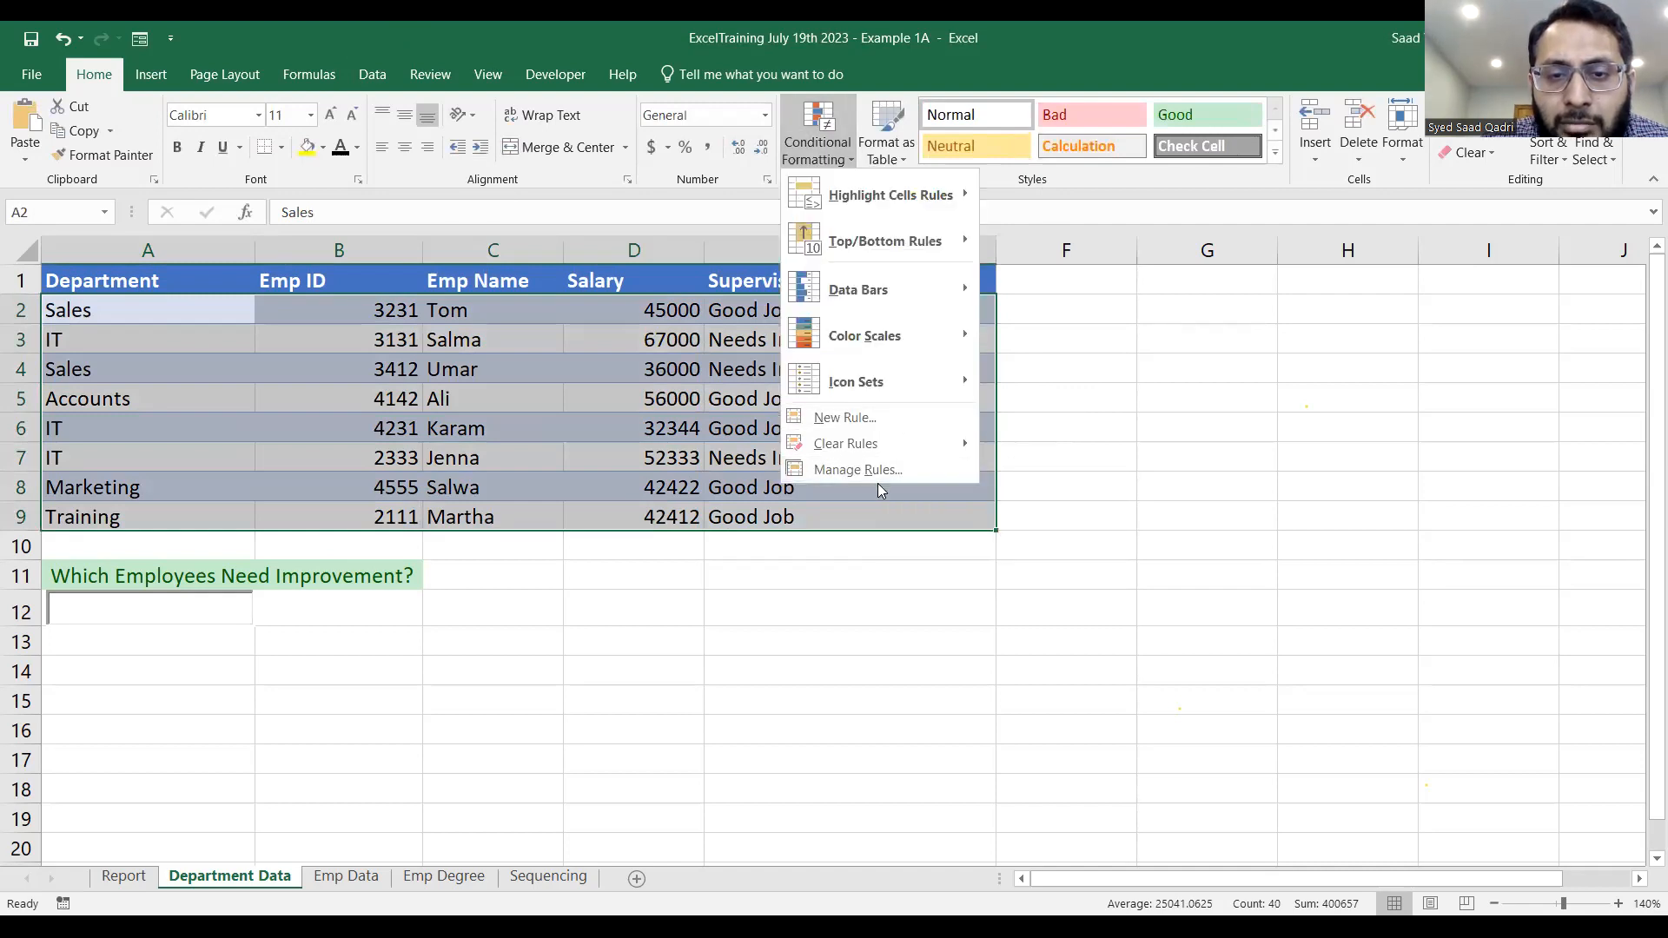
click(879, 480)
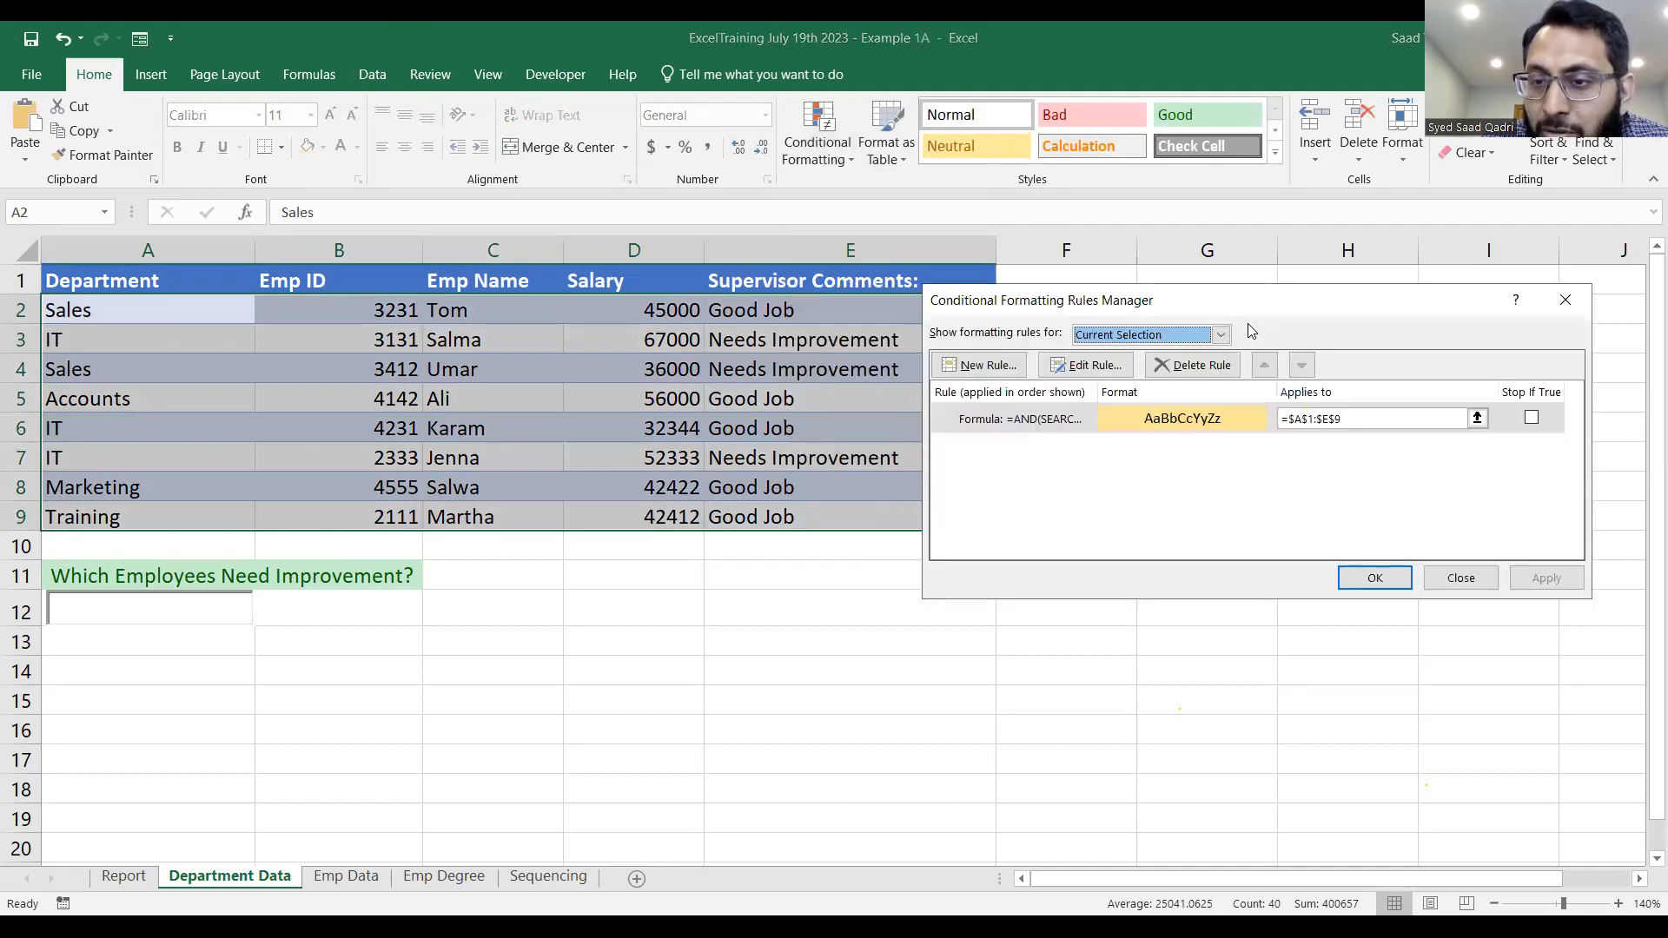
click(1112, 539)
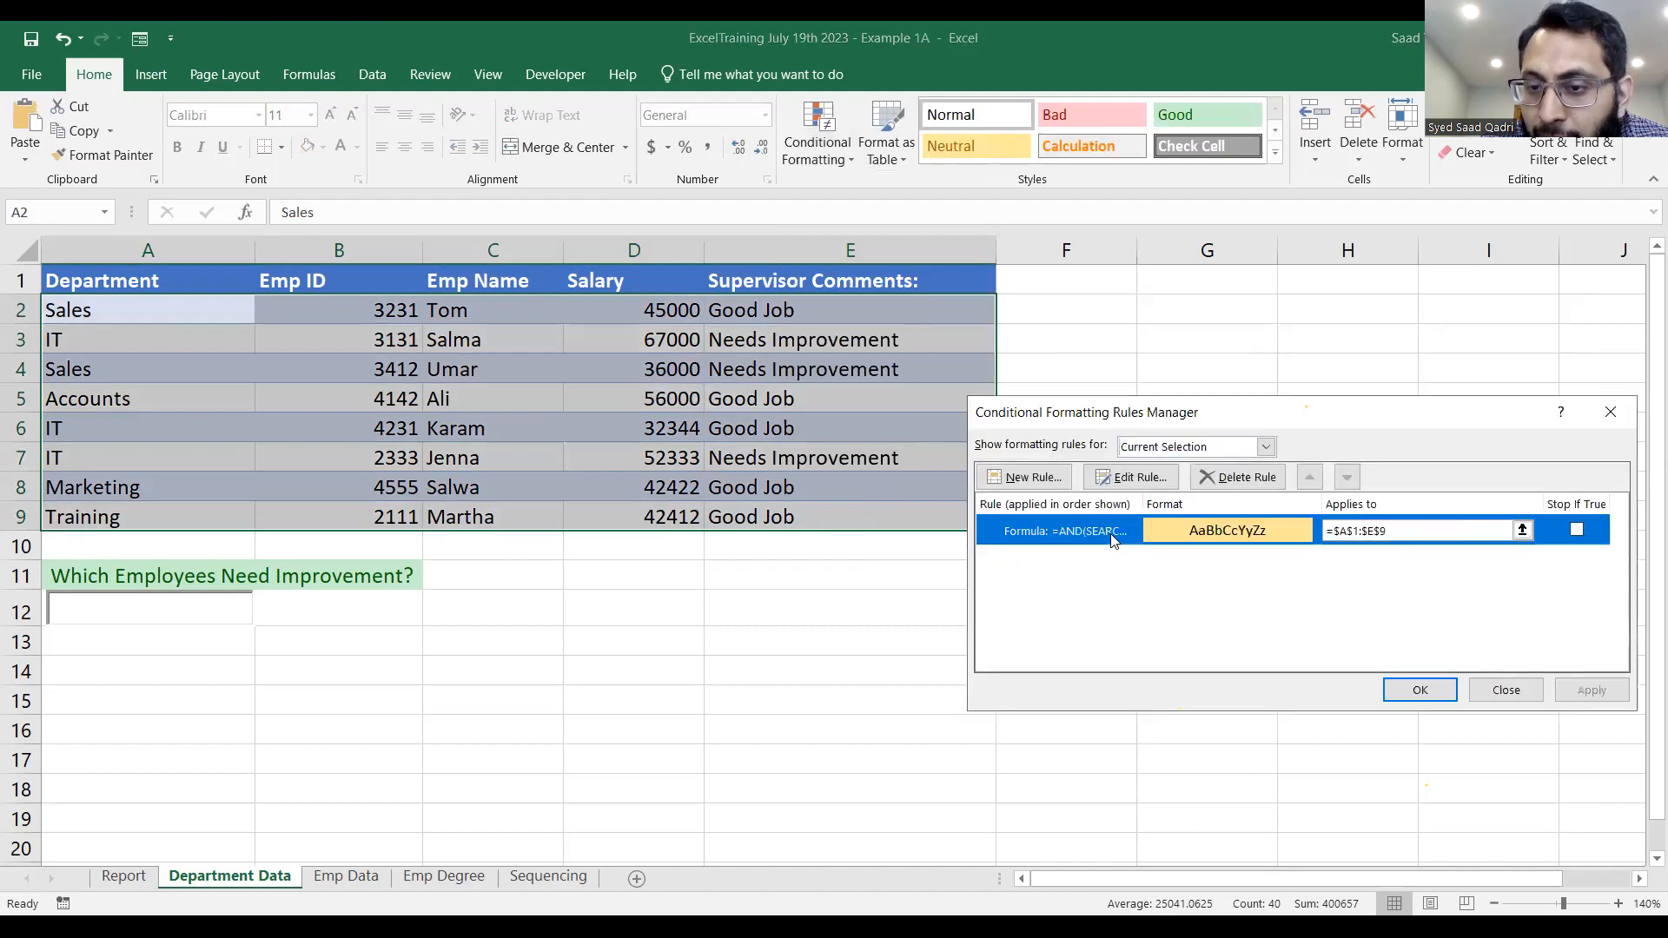
double_click(1112, 539)
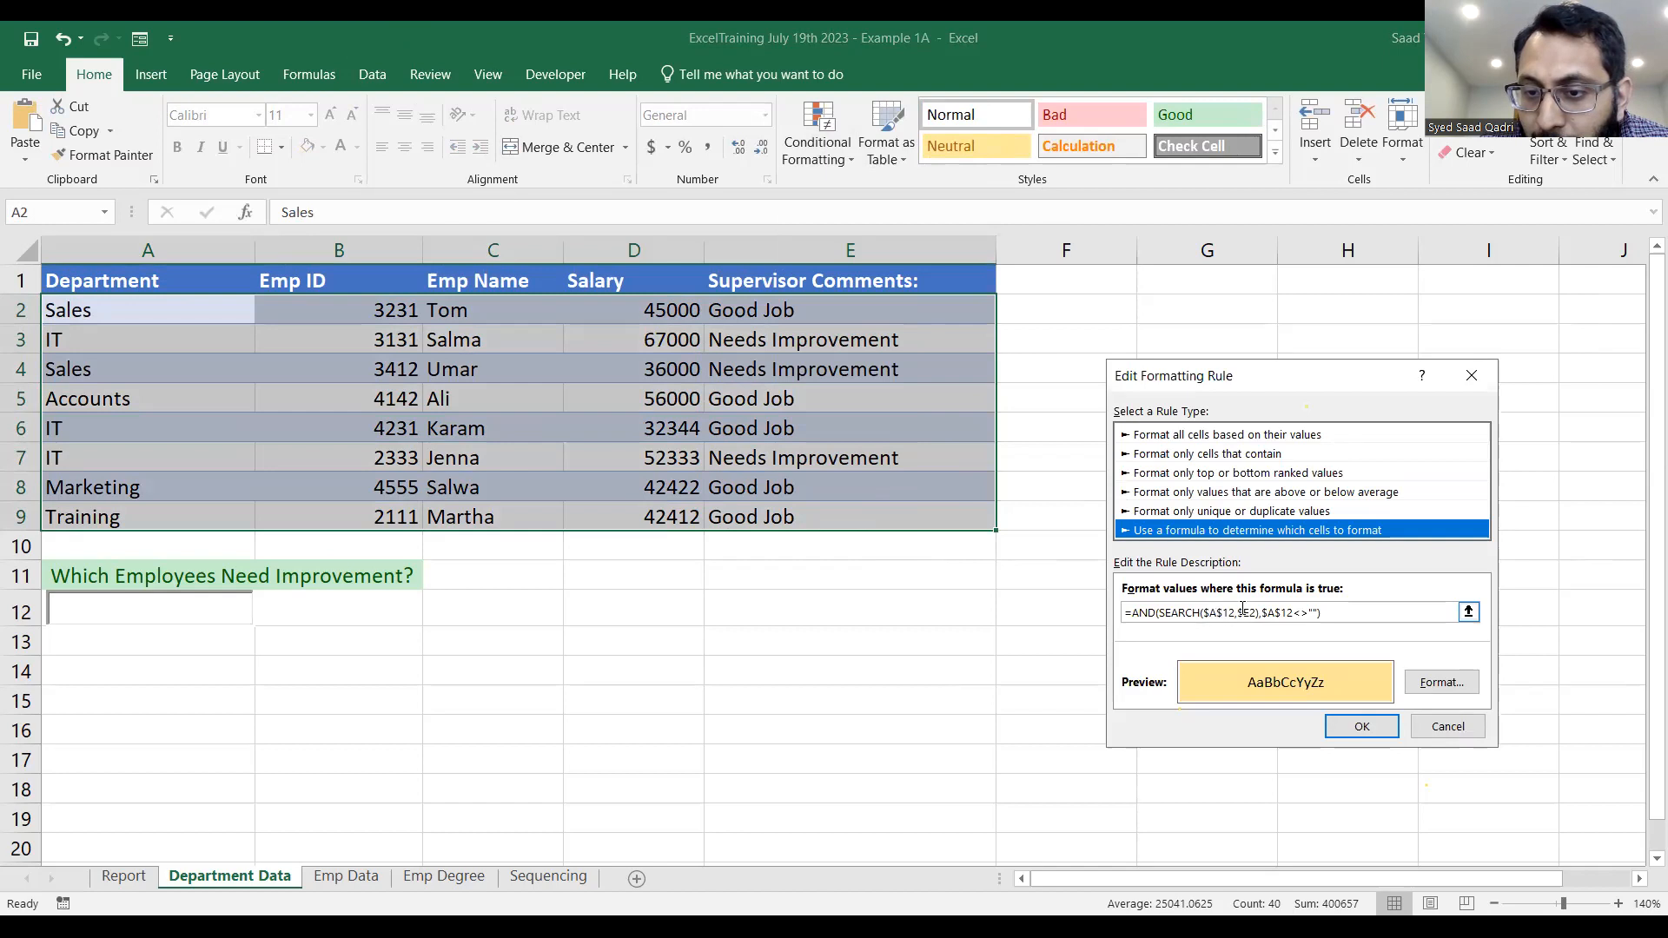
click(1226, 614)
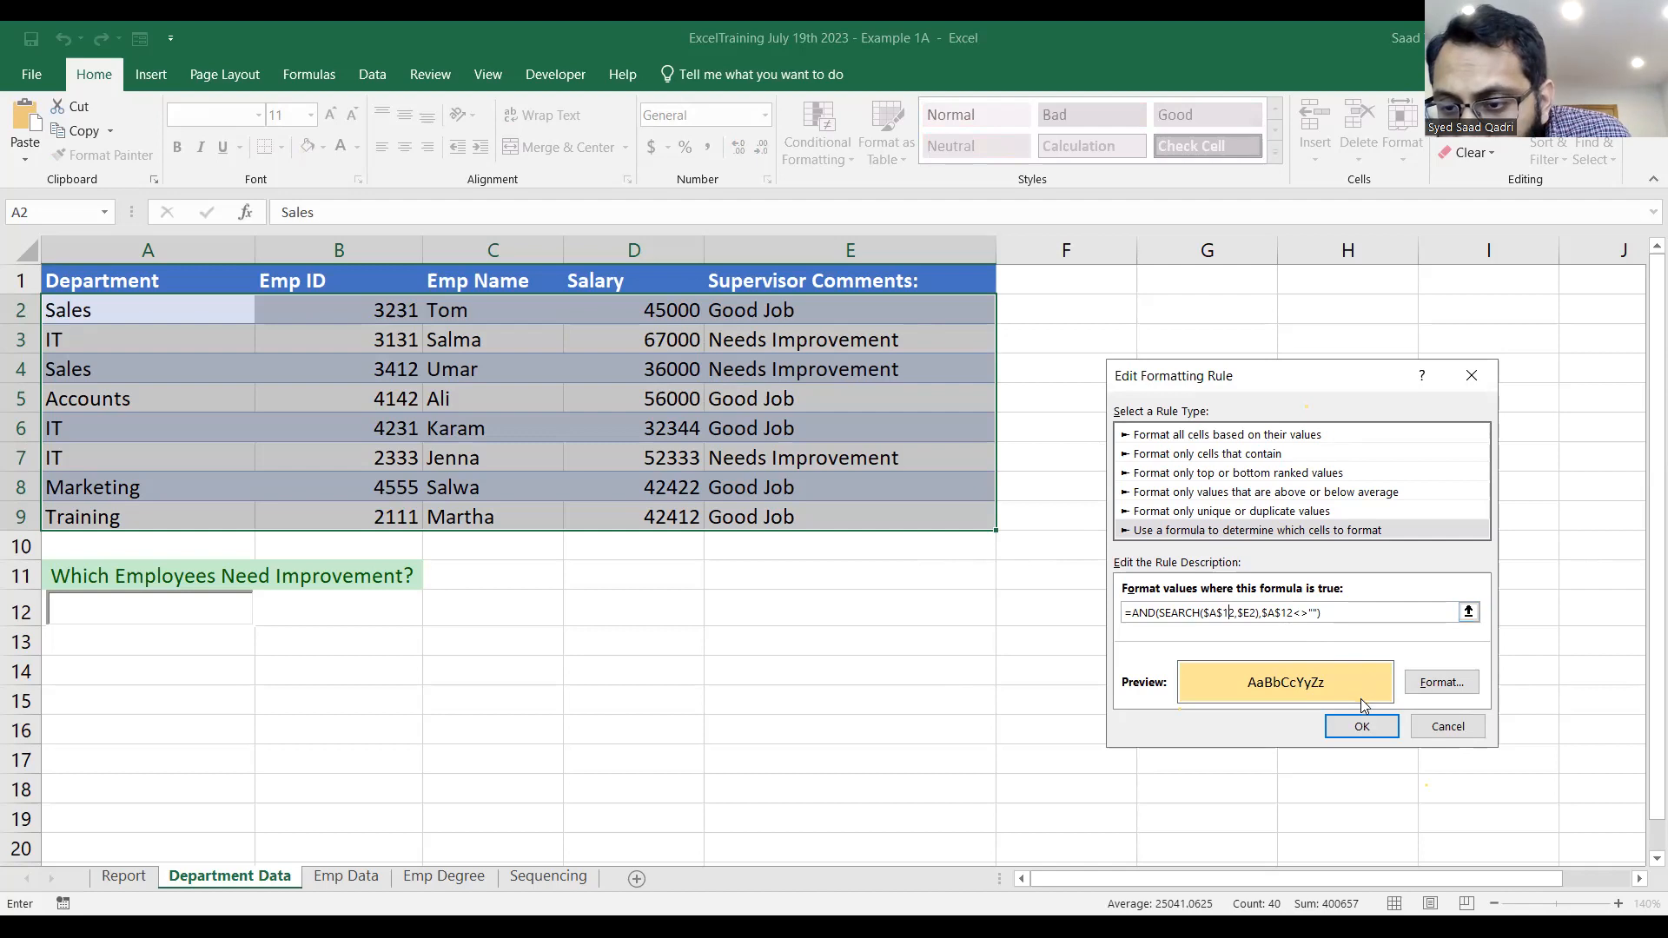
click(1362, 726)
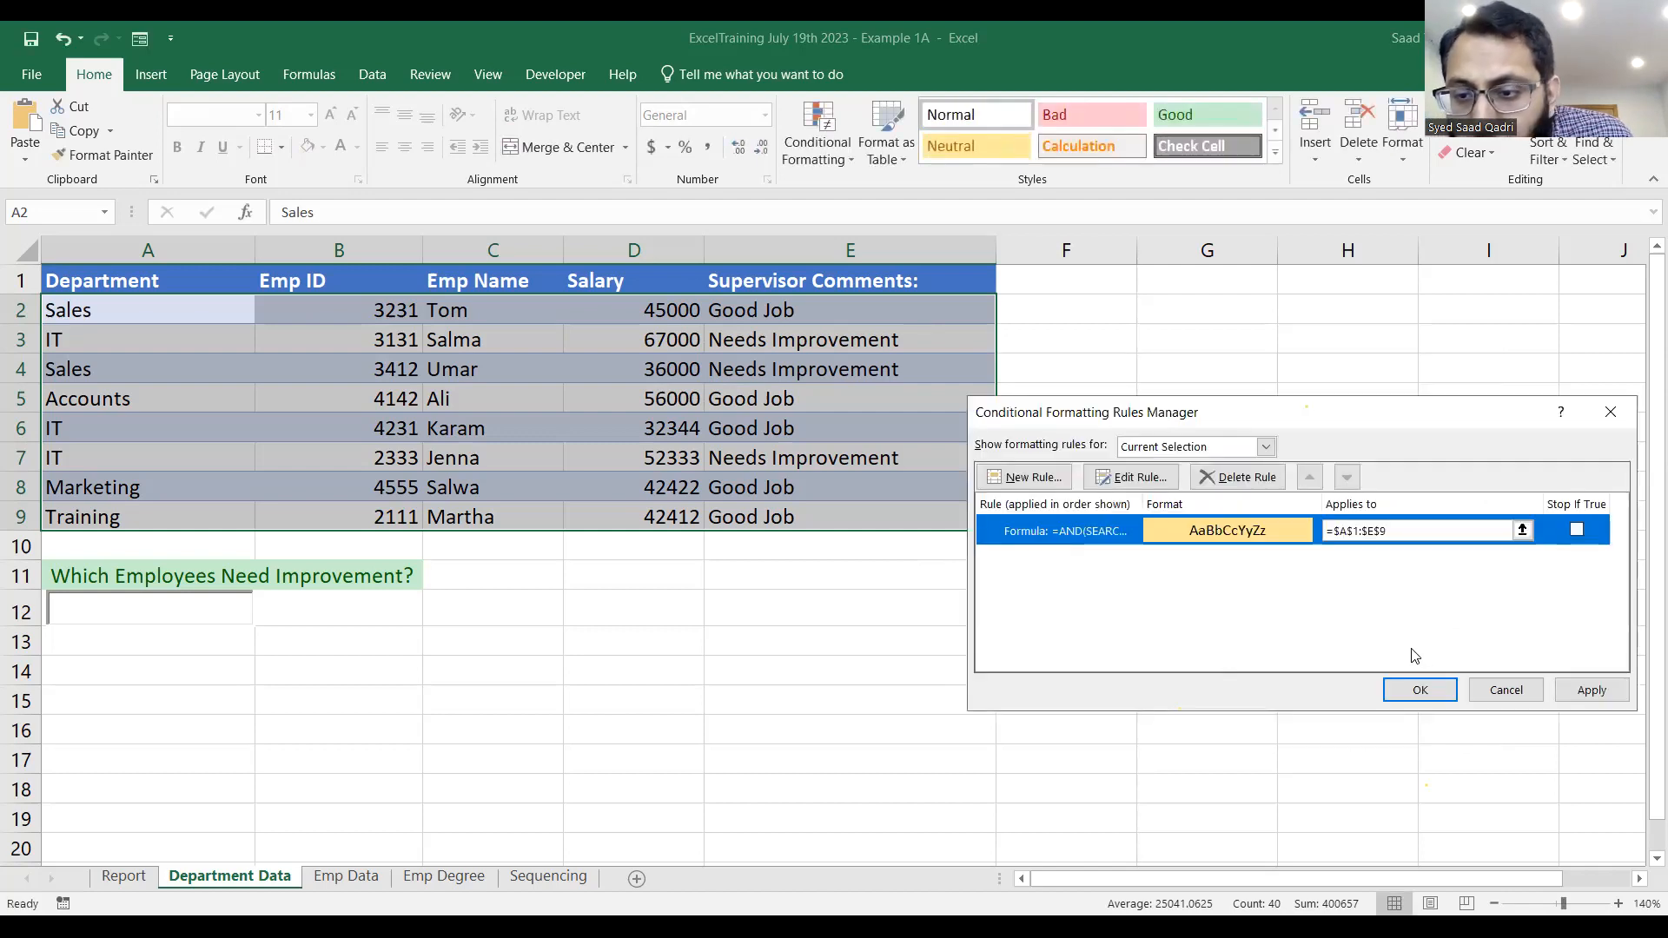
click(1402, 692)
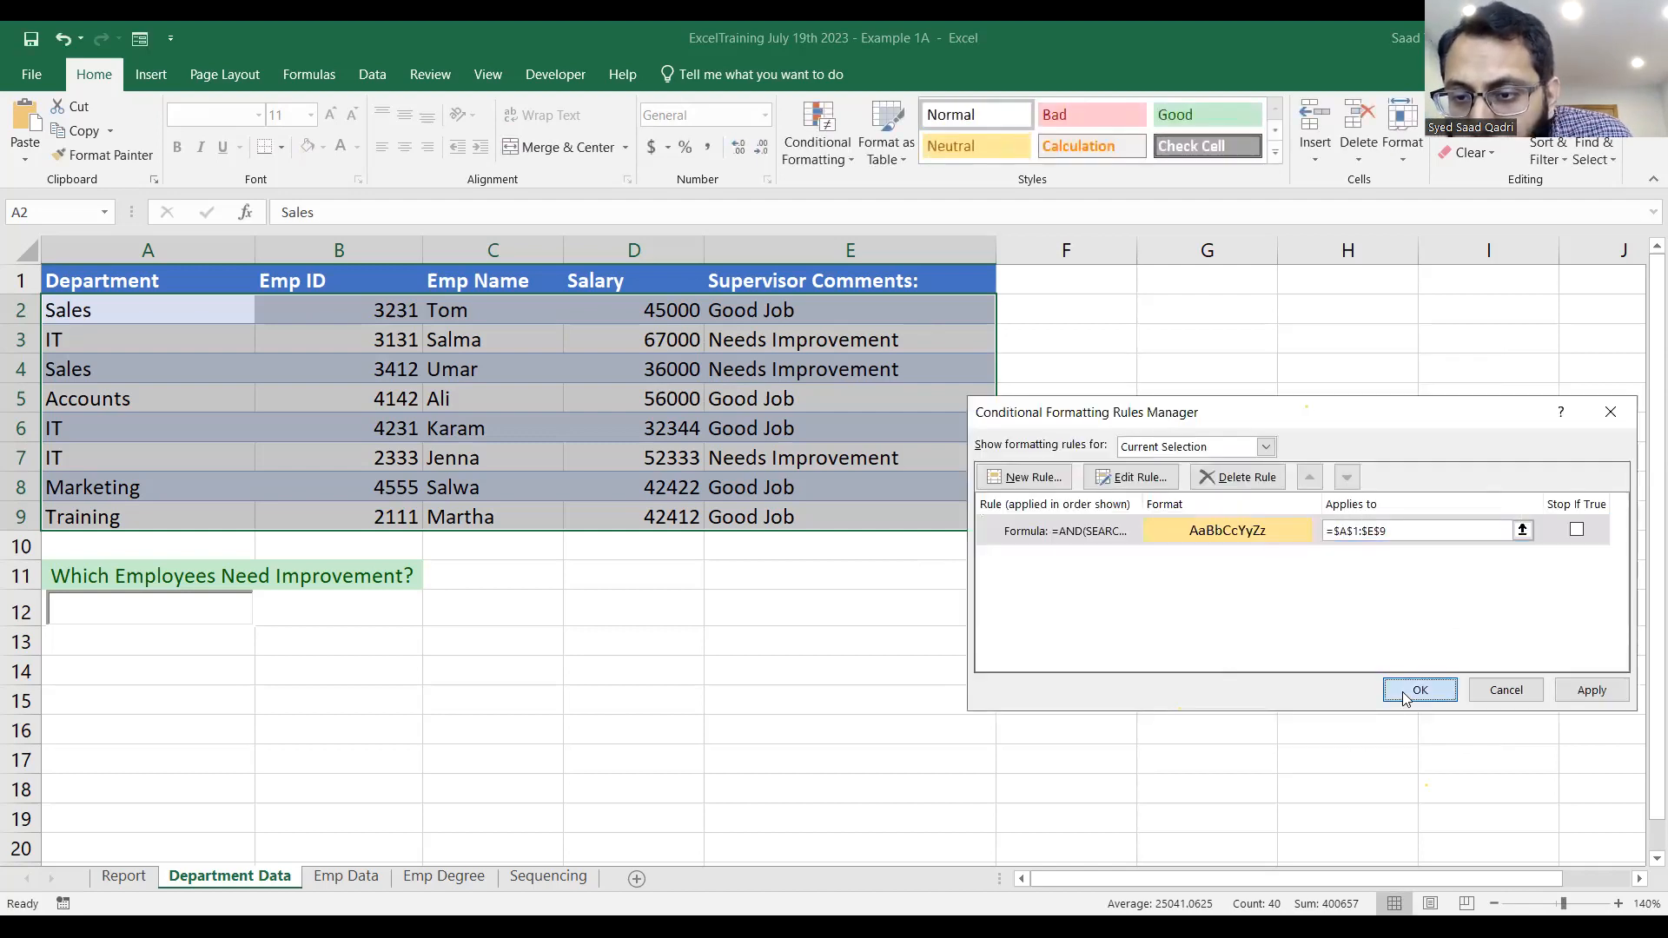
Change the rule's applied range to =$A$2:$E$9 so it excludes the header row, and apply it.
click(1408, 532)
click(1359, 531)
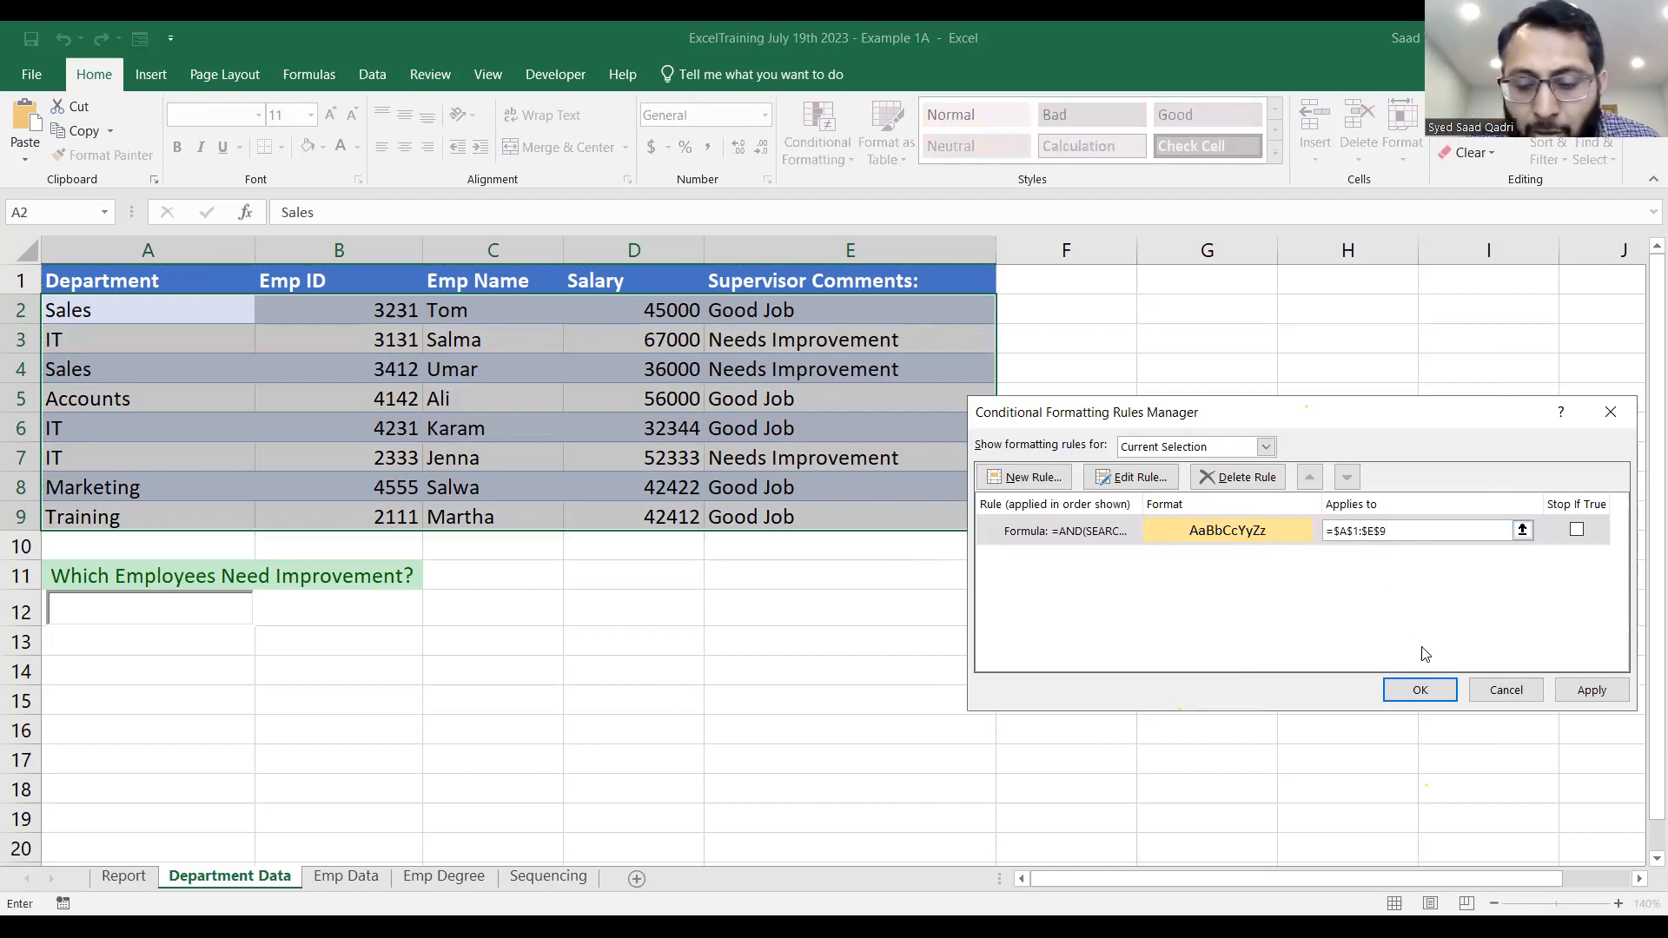
key(BackSpace)
text(2)
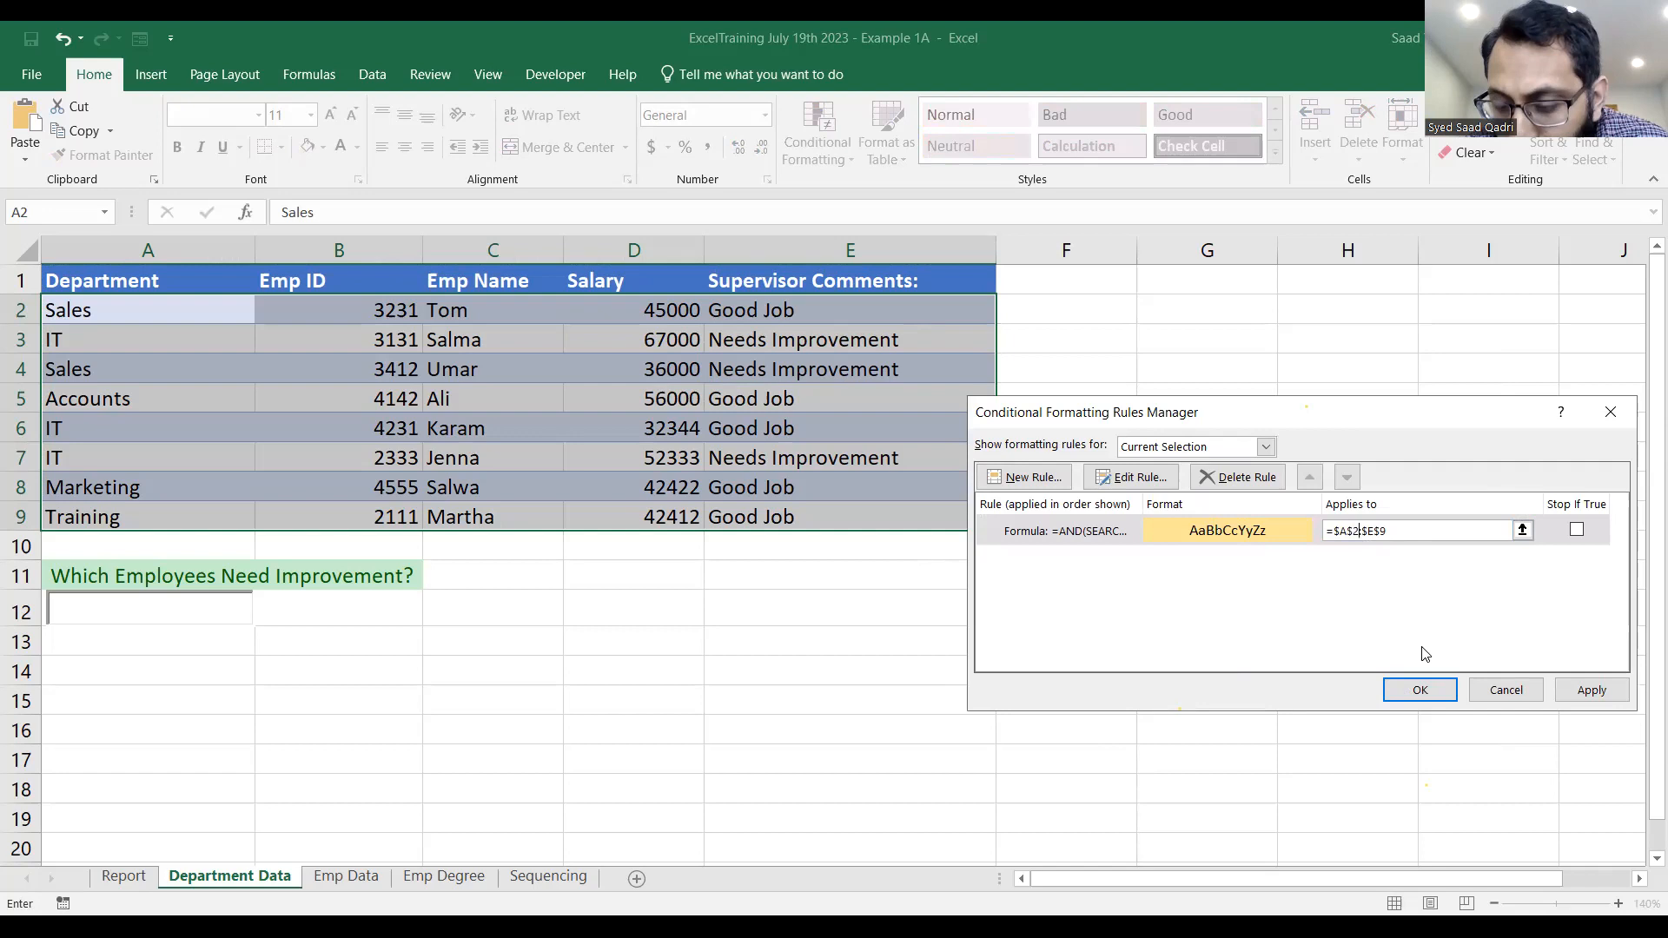
key(Right)
key(Right)
key(Right)
key(Right)
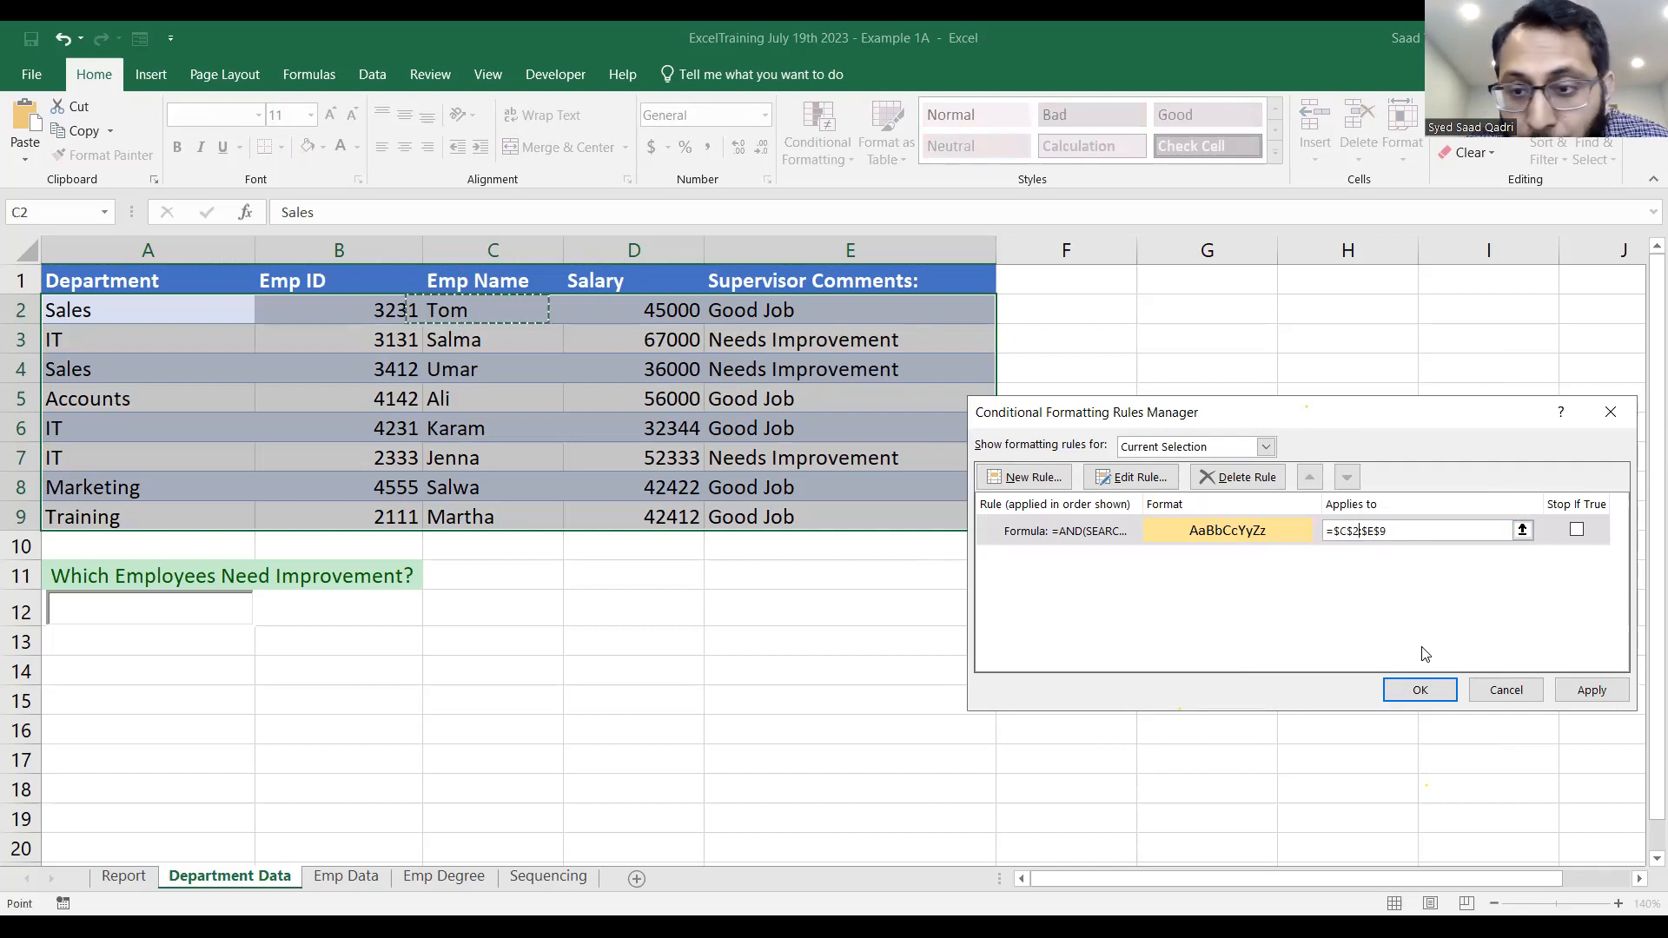
key(Left)
key(Left)
key(Left)
key(Left)
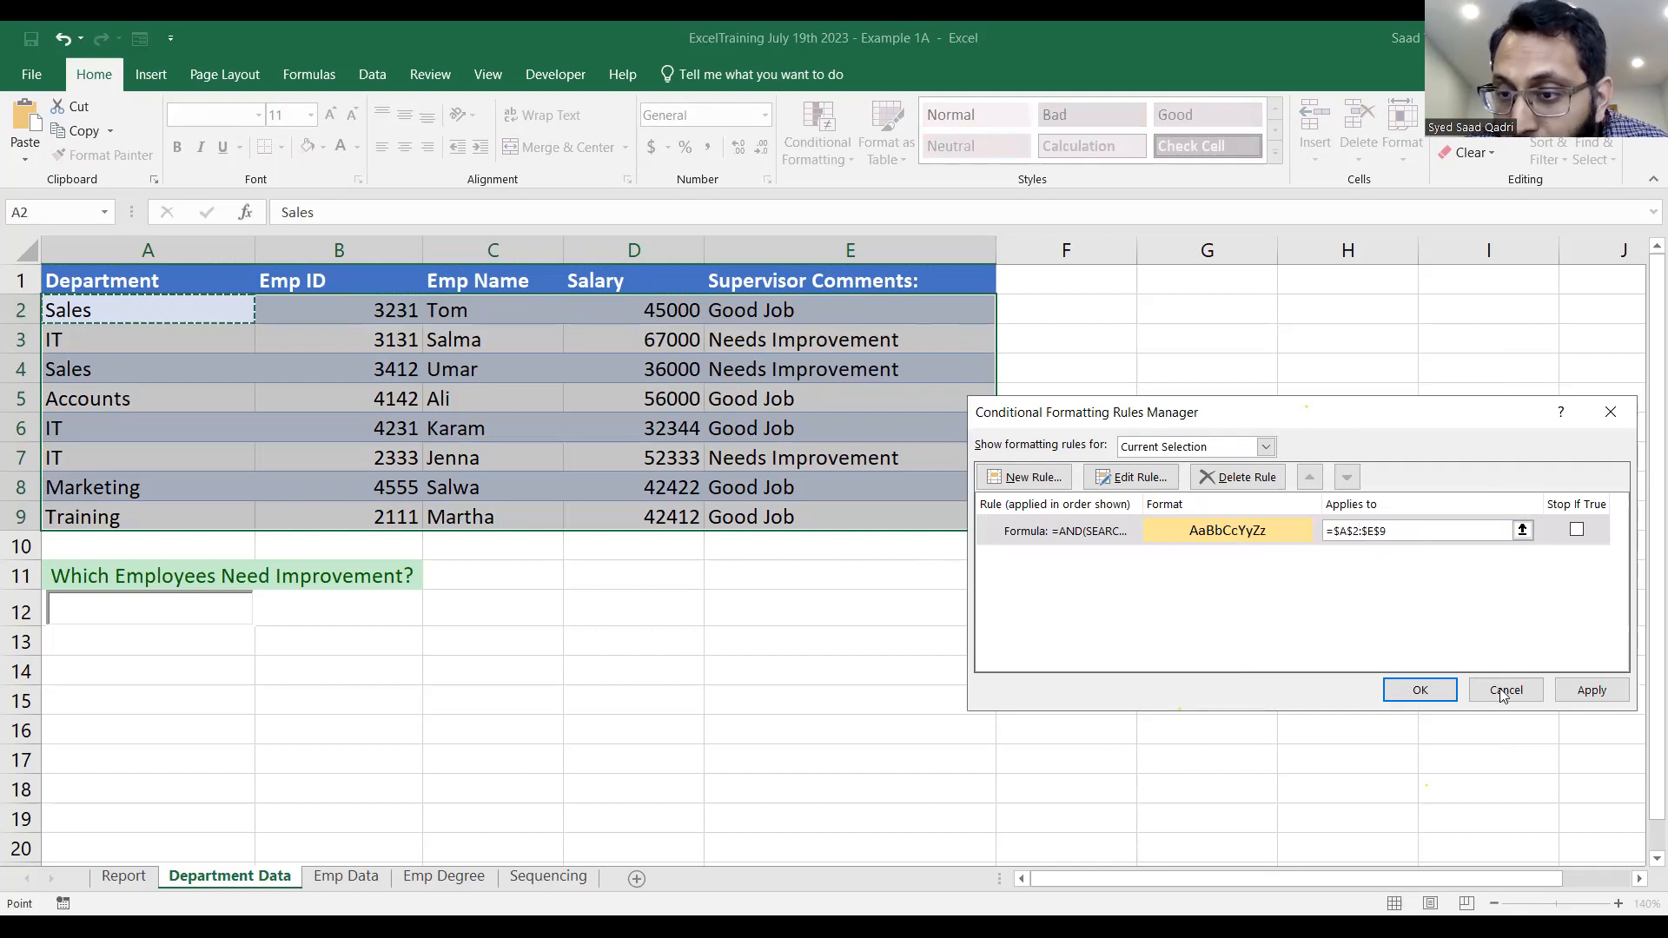
click(1590, 689)
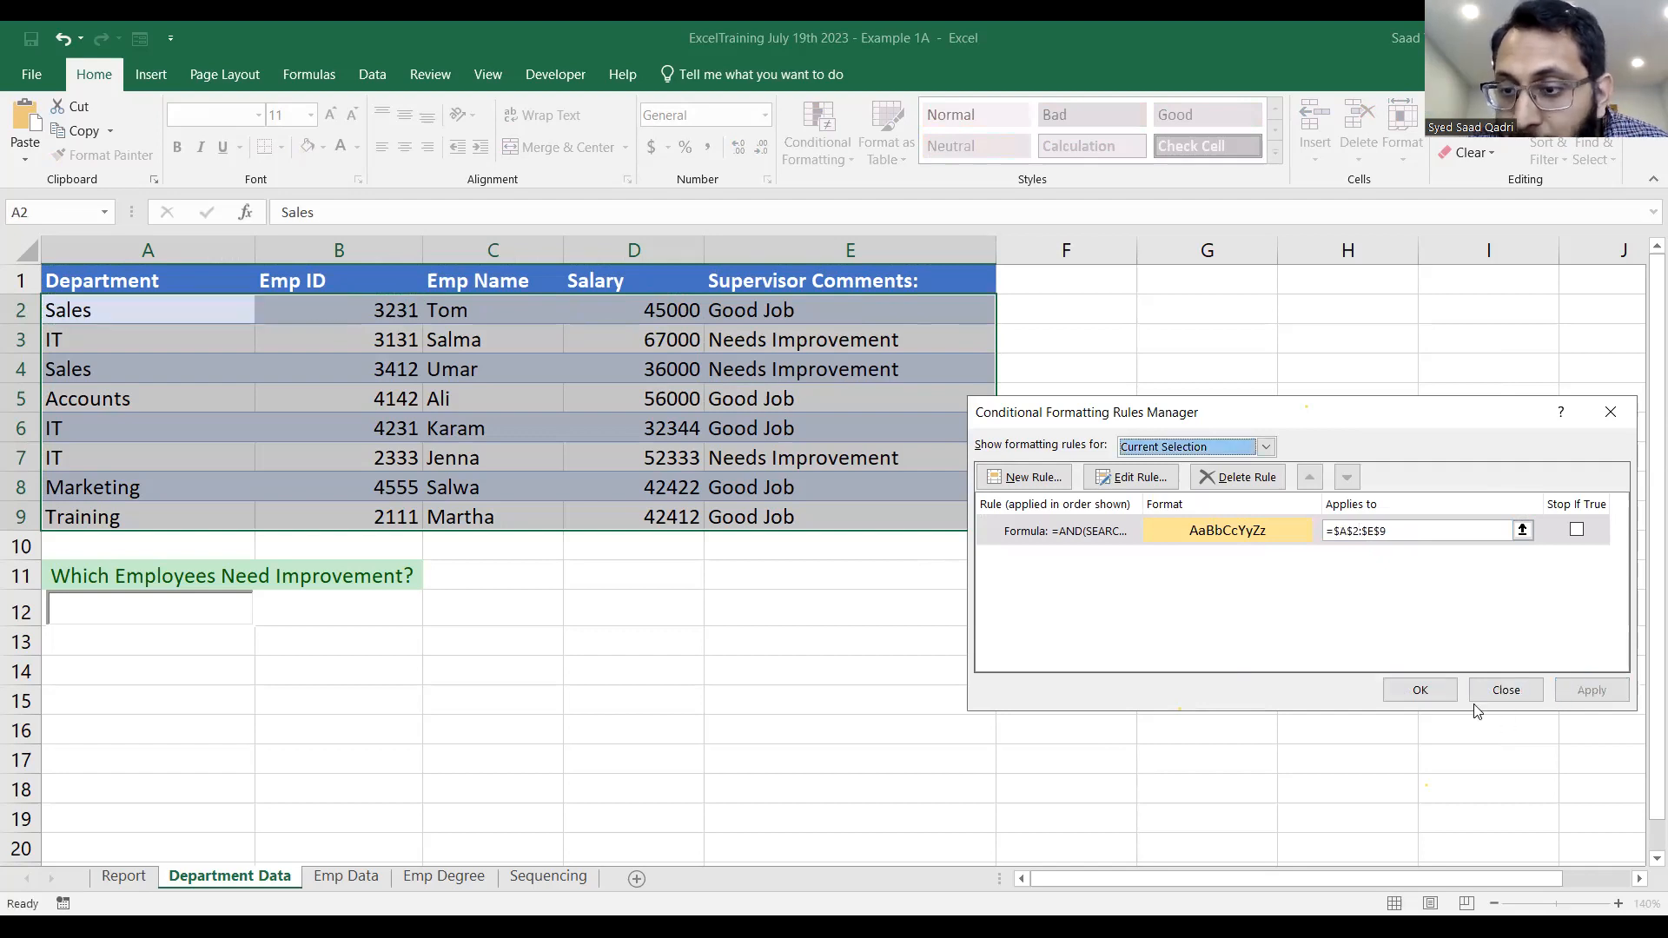
Close the Rules Manager, test the search box over A12 with the text Good, and clear it.
click(1411, 693)
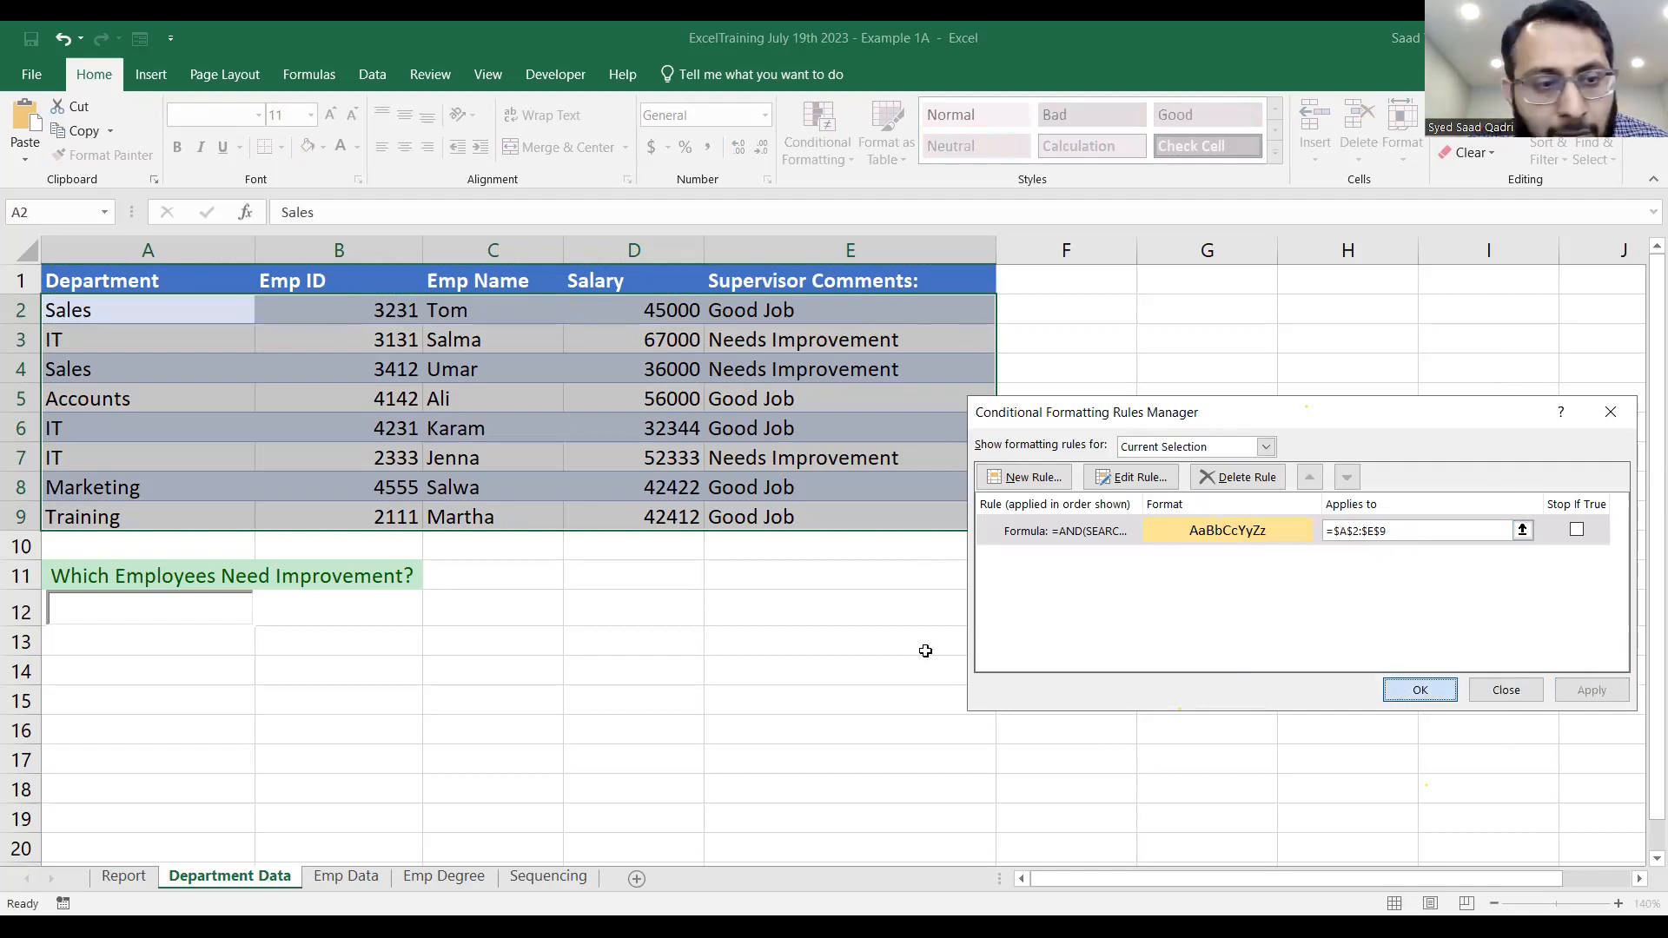
double_click(226, 613)
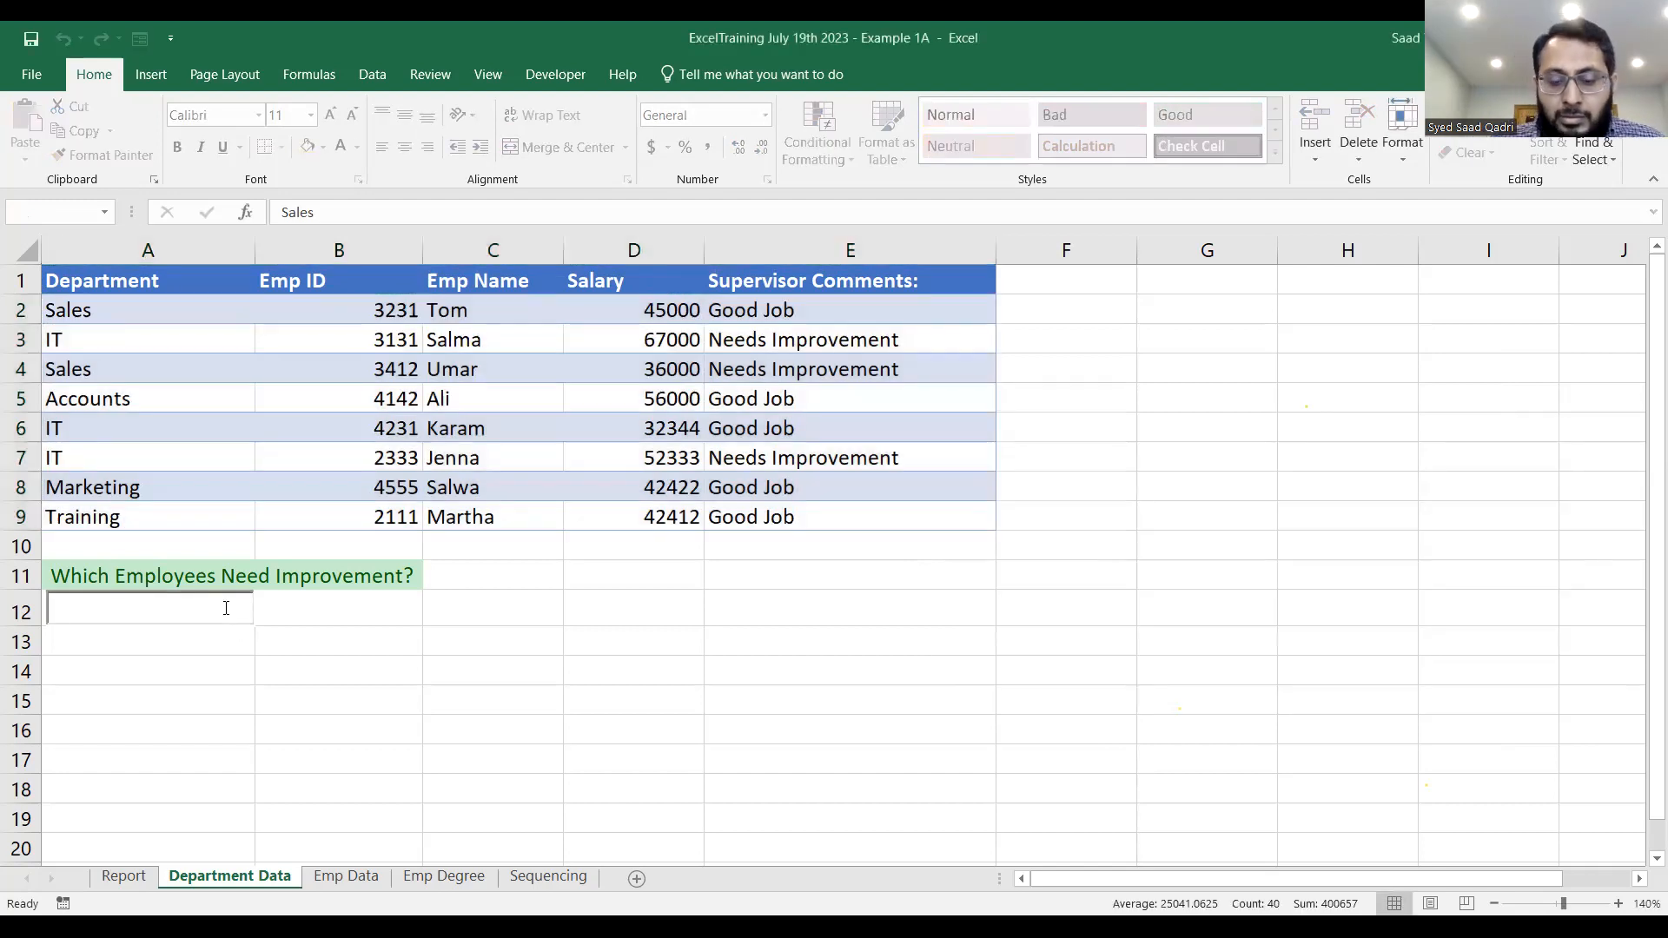
text(Good)
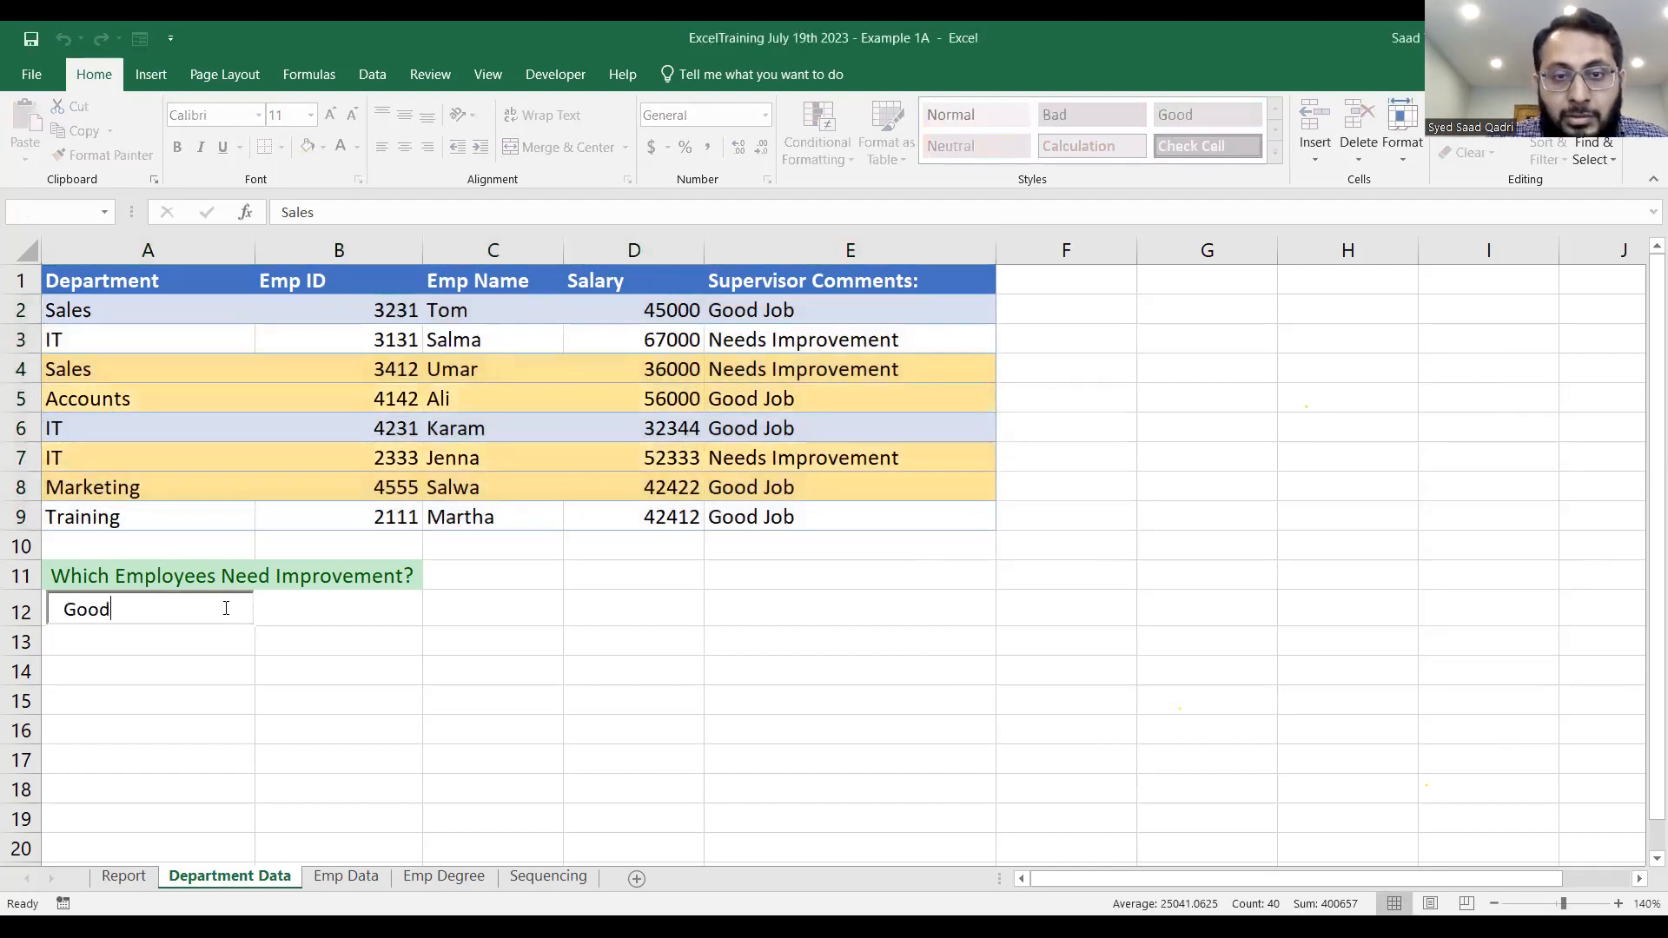
key(BackSpace)
key(BackSpace)
key(BackSpace)
key(BackSpace)
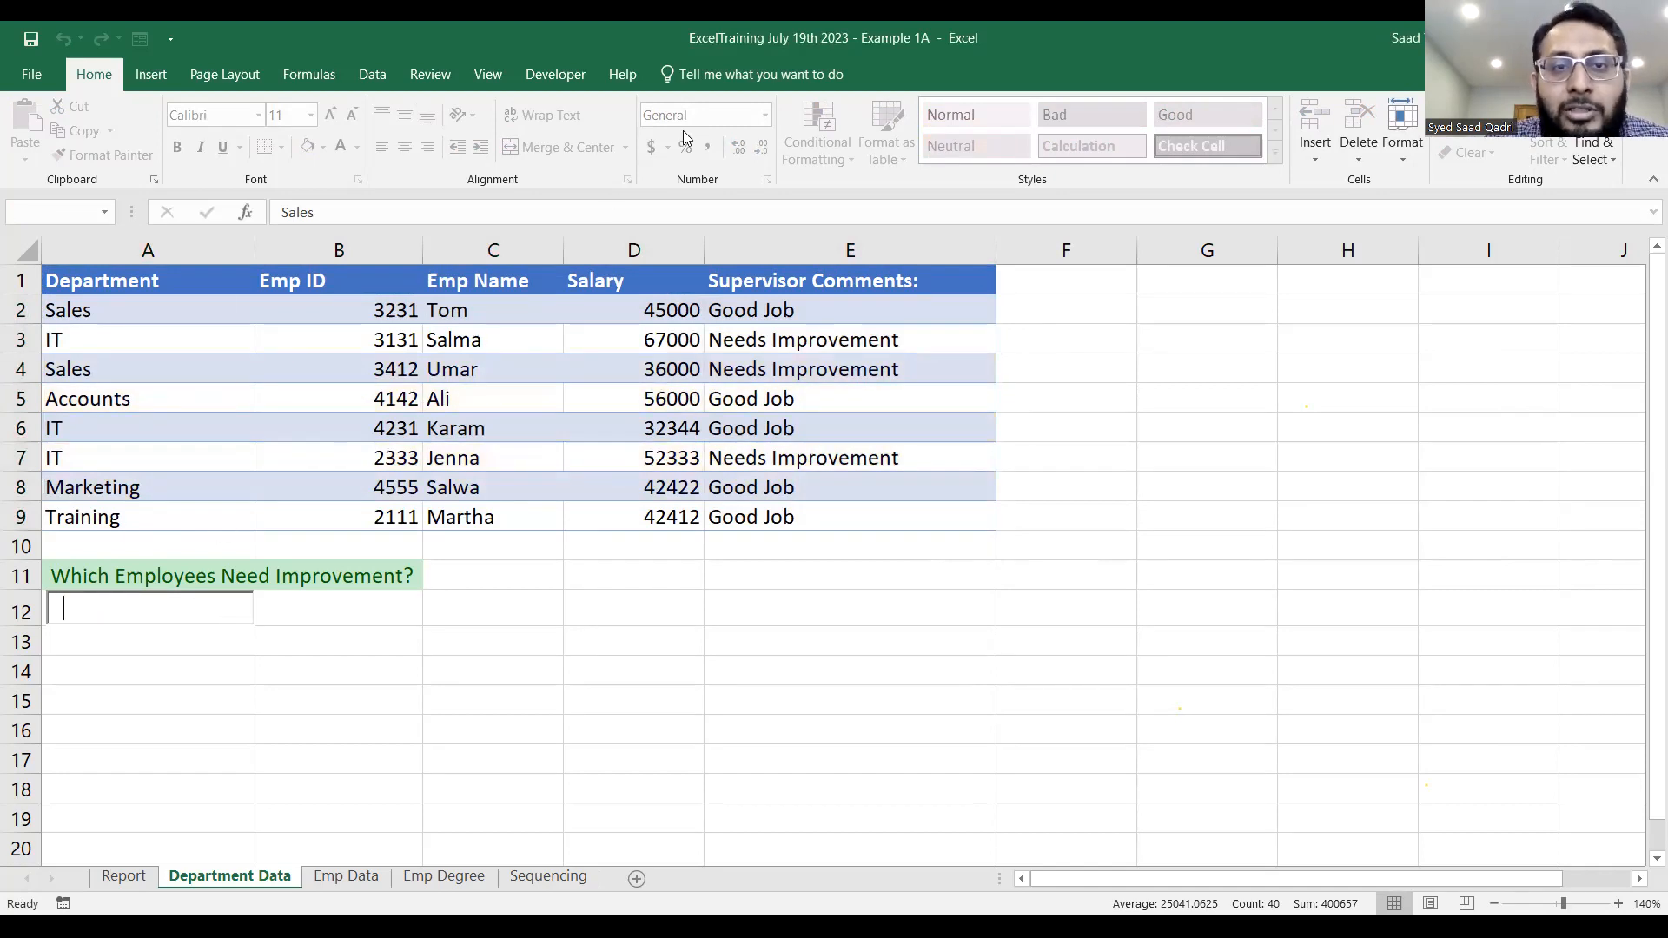
Select A2:E9 and check the applied range of its conditional formatting rule in the Rules Manager, accepting it as is.
click(547, 477)
drag(174, 314, 934, 519)
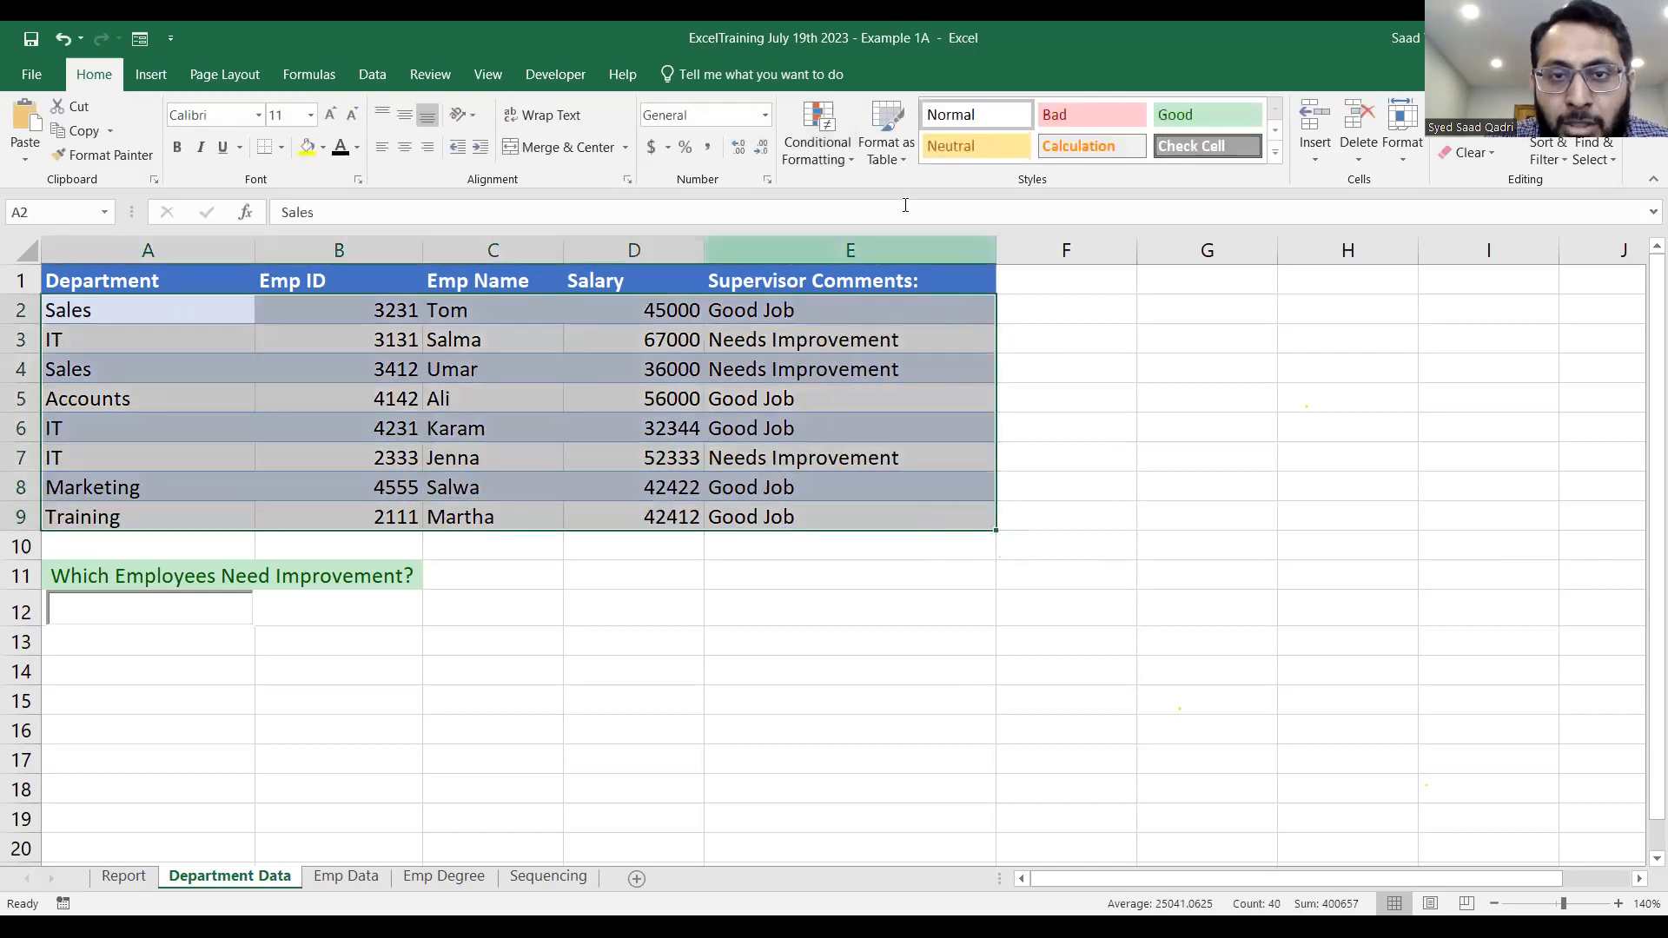
click(823, 161)
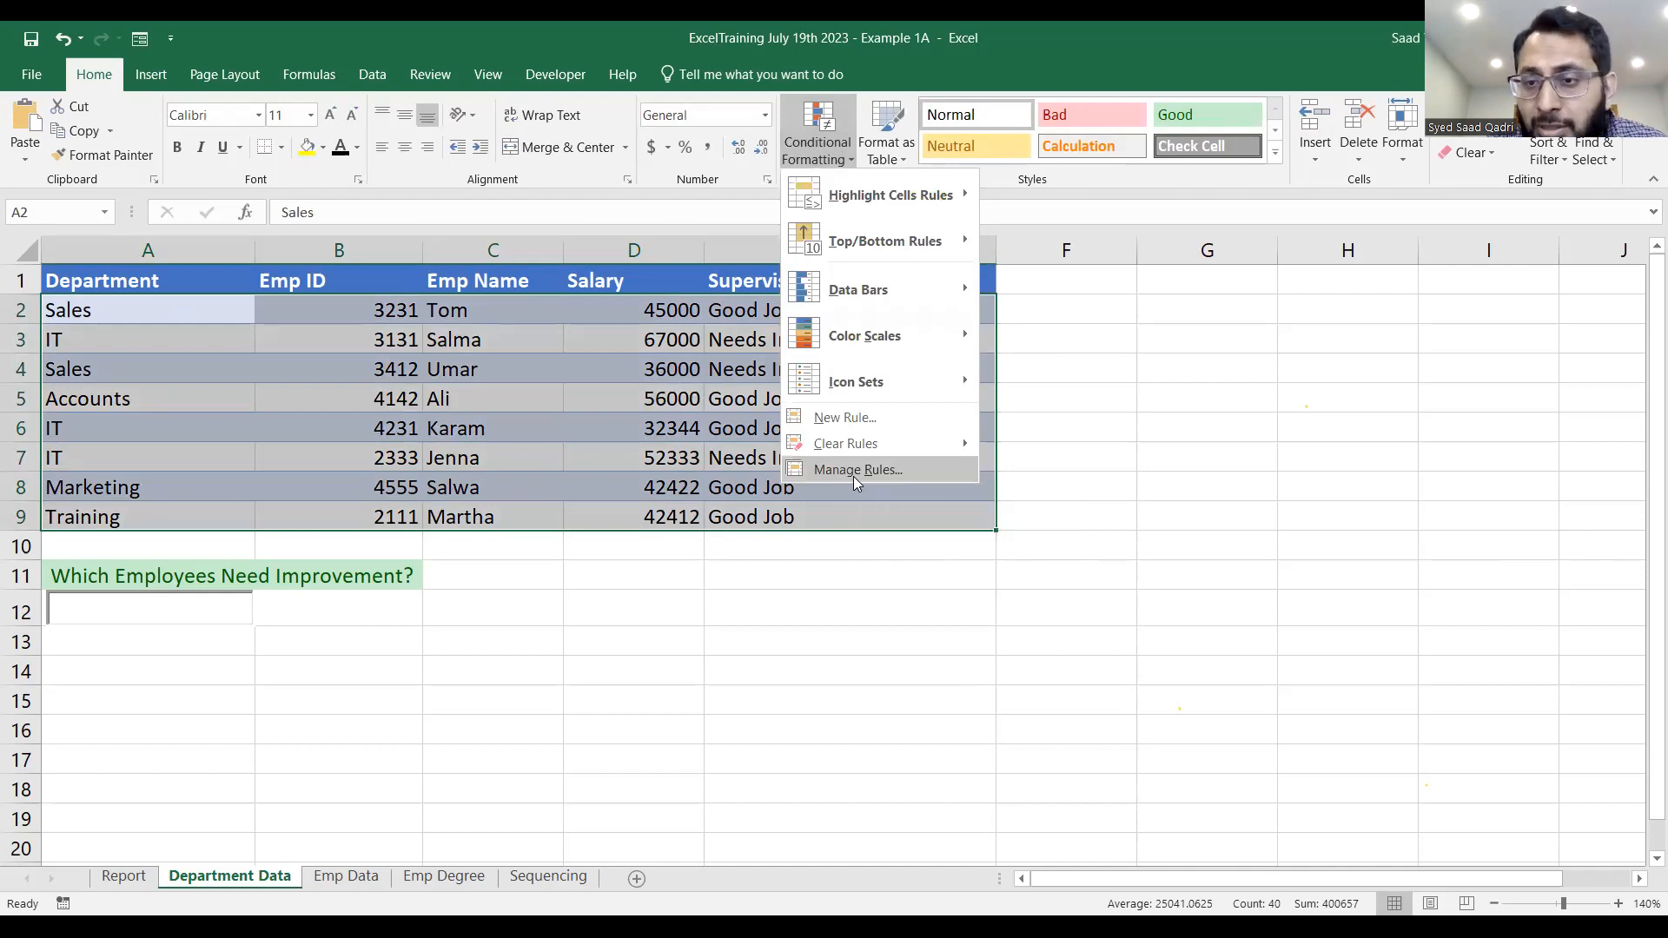
click(854, 470)
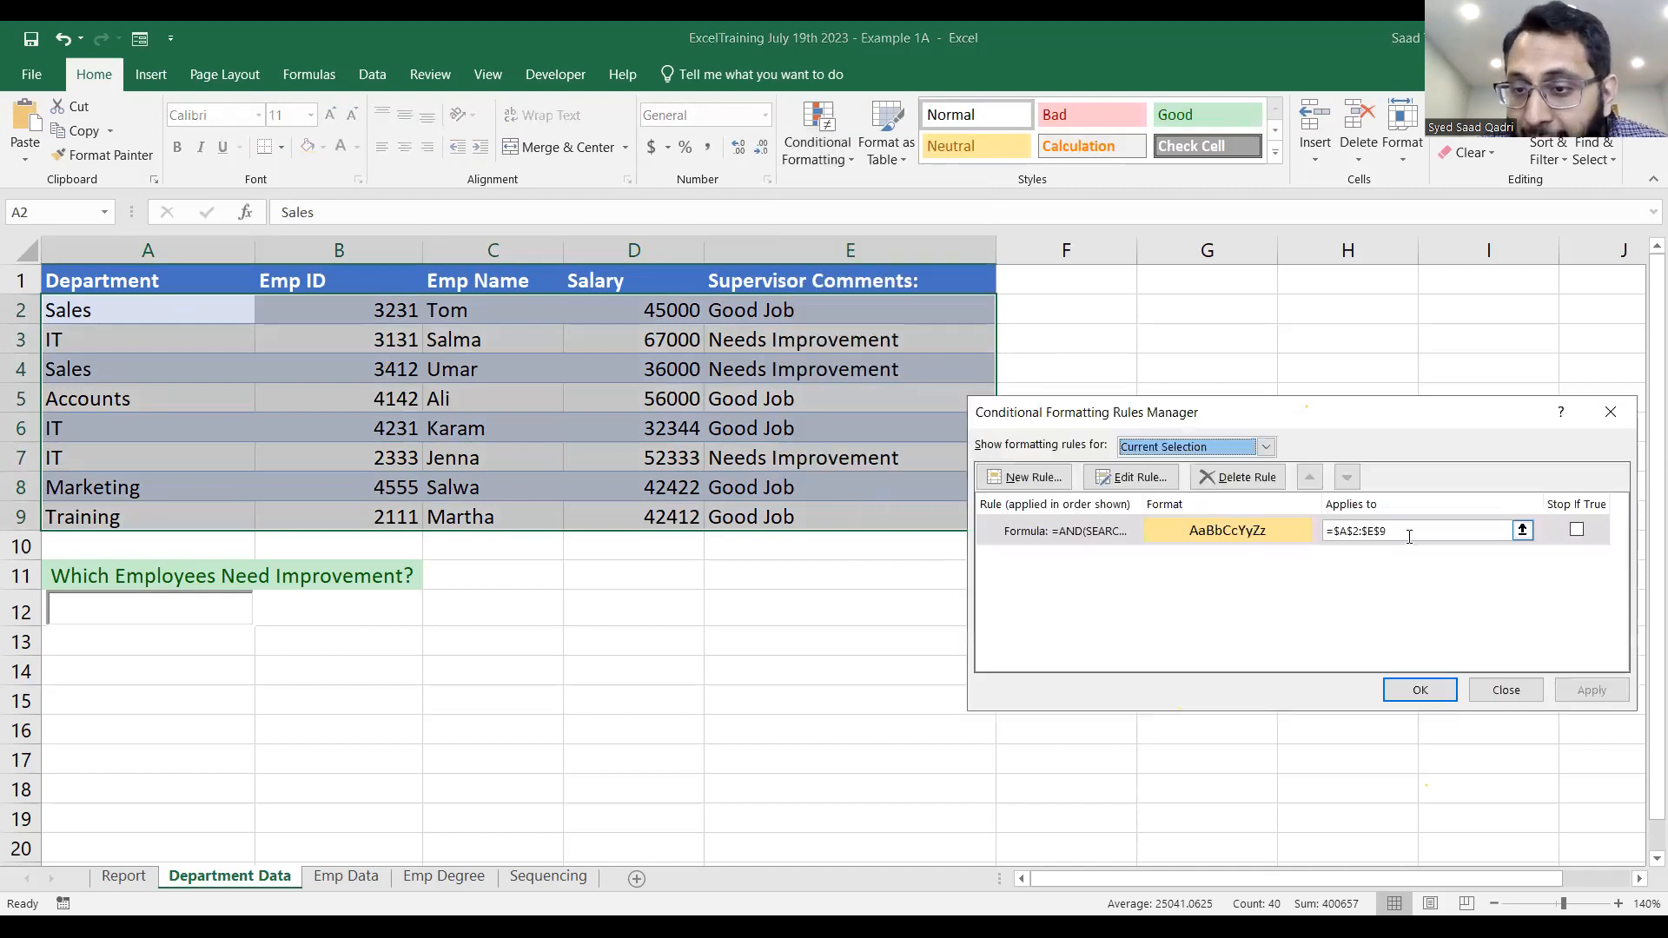
click(1355, 532)
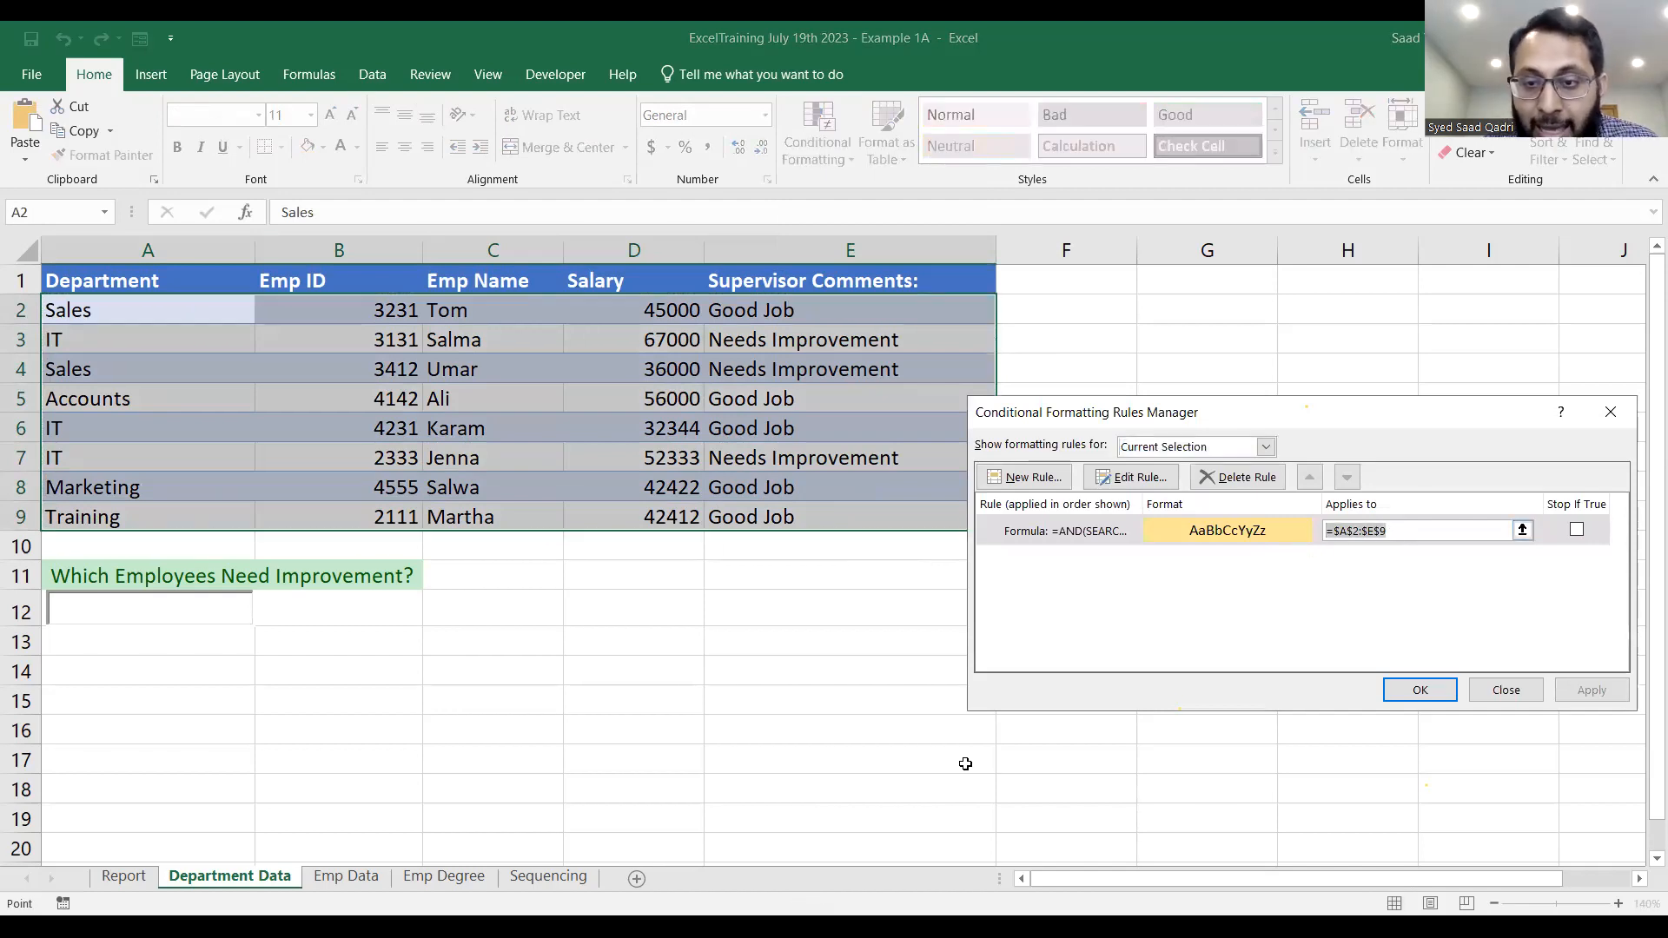
click(965, 701)
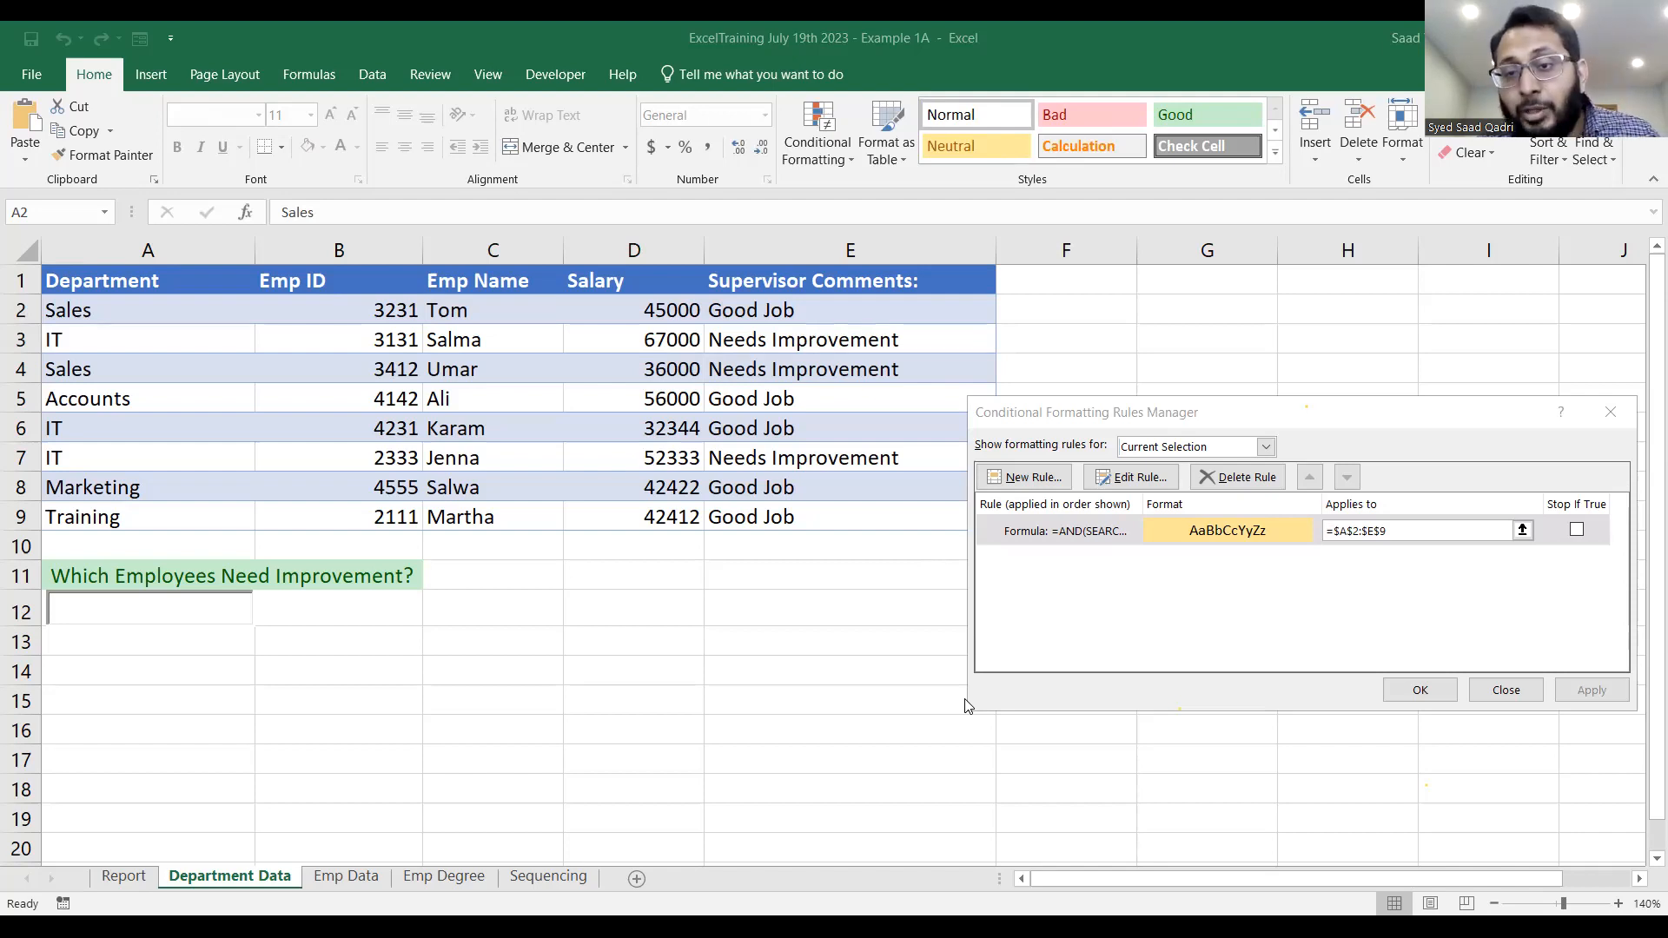
click(1417, 691)
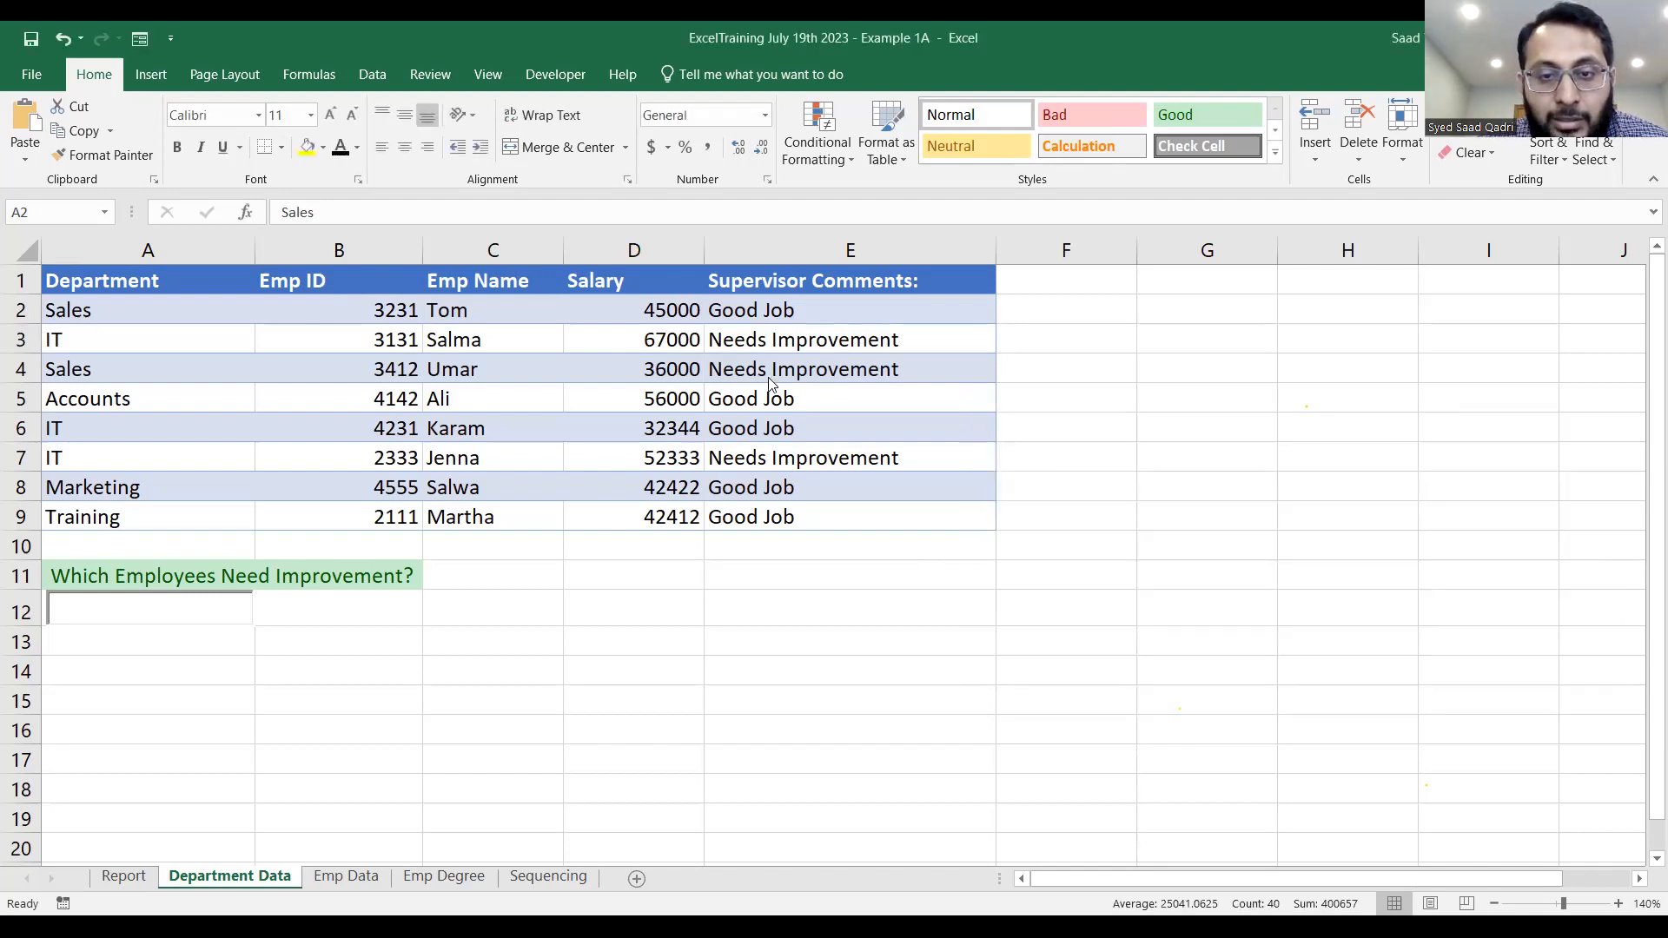
Test the row highlighting with the search texts Good and Need, clearing the search box after each.
double_click(153, 614)
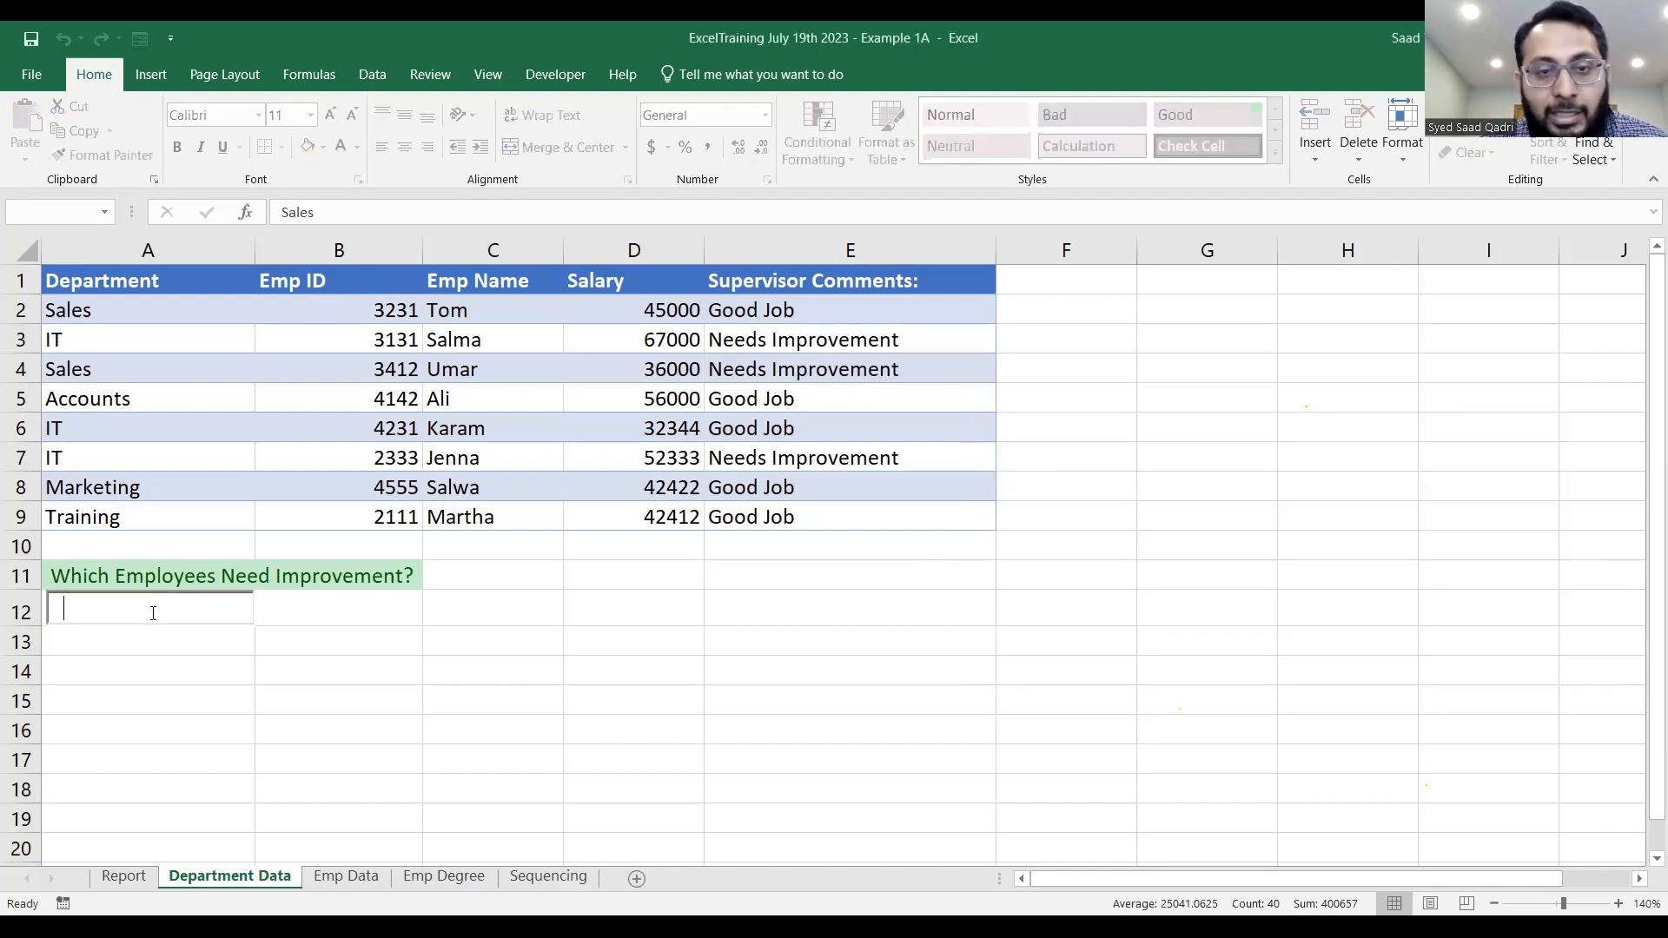
text(Good)
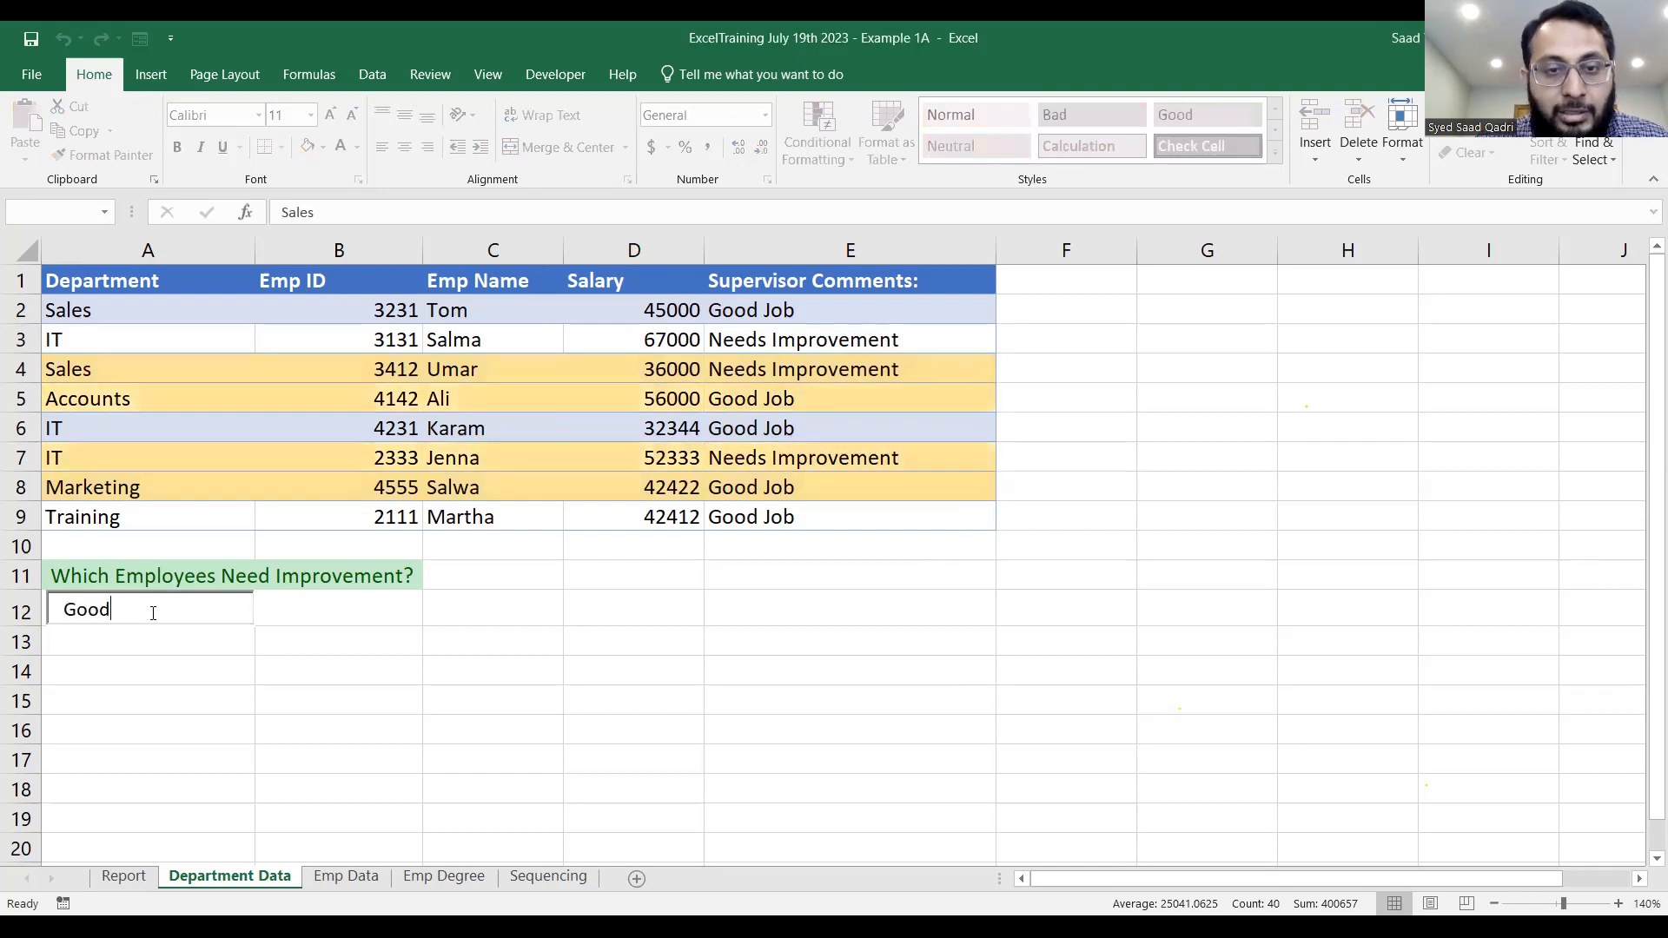
key(BackSpace)
key(BackSpace)
key(BackSpace)
key(BackSpace)
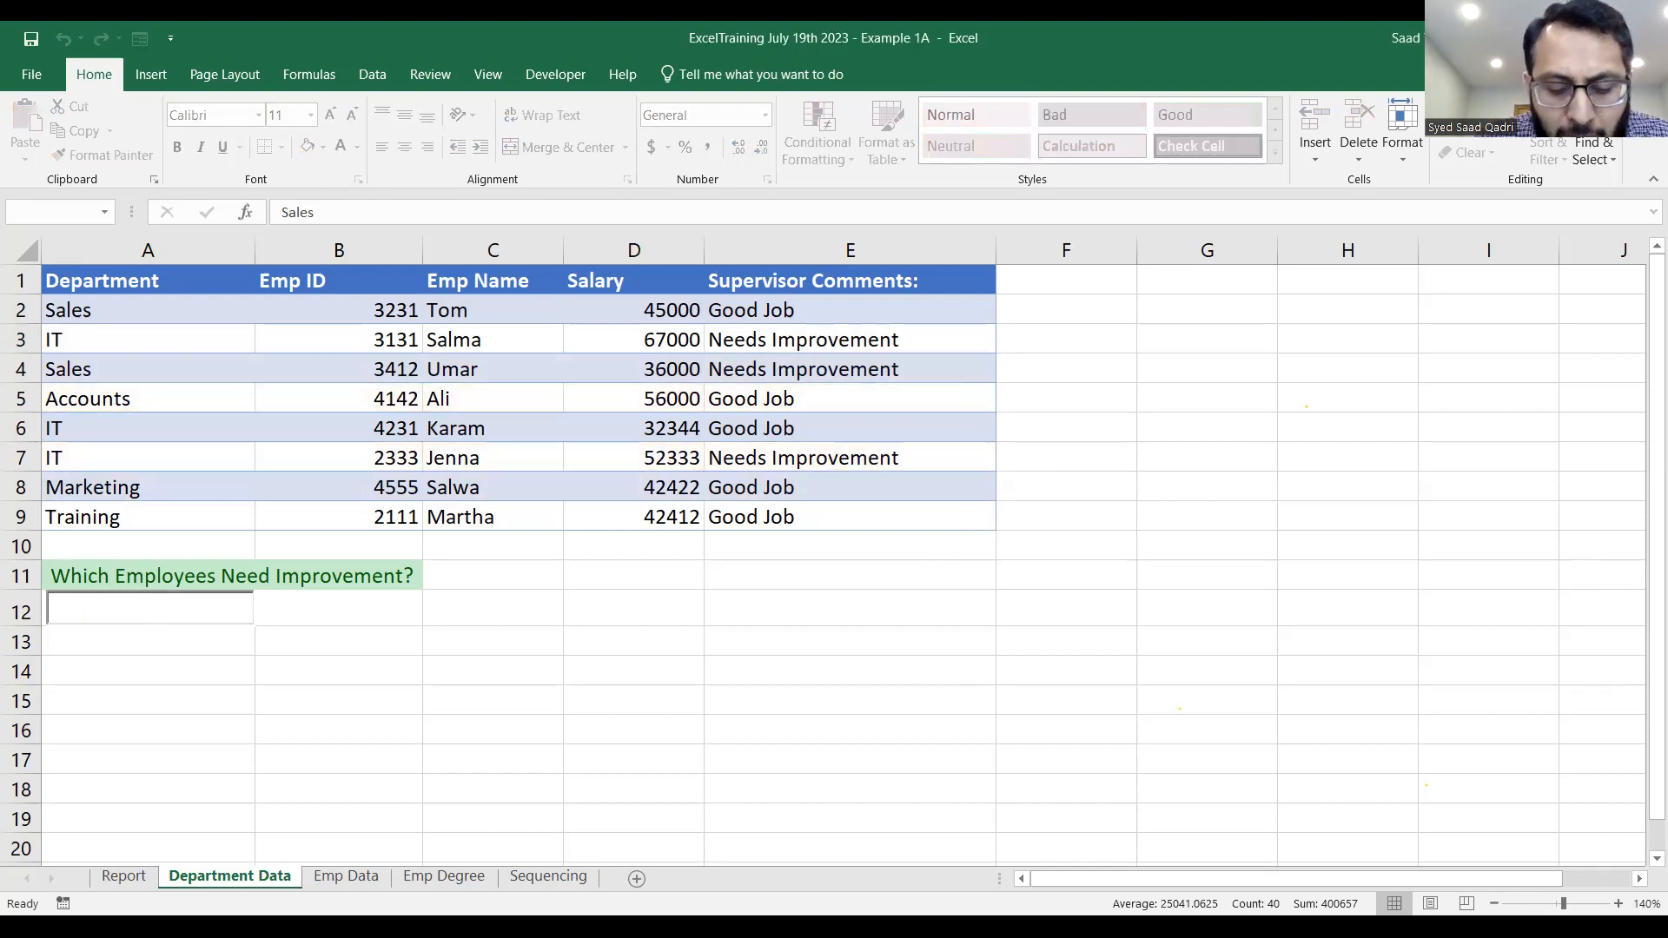
text(Need)
key(BackSpace)
key(BackSpace)
key(BackSpace)
key(BackSpace)
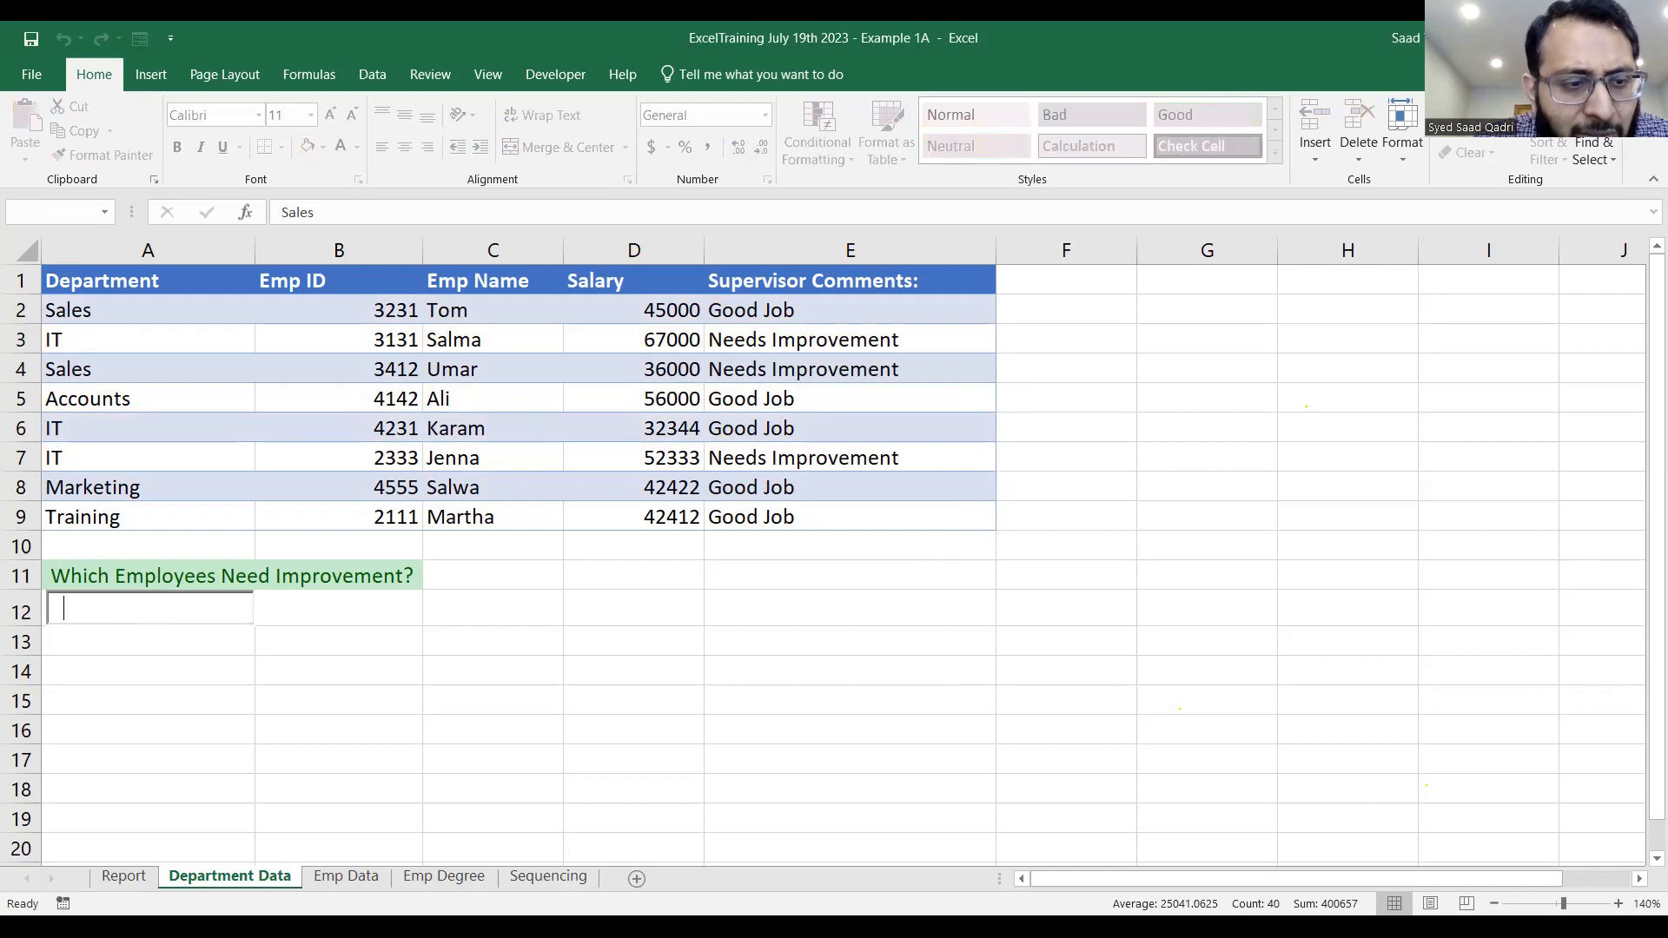
Re-enter the search box, test it with the partial text Nee, and clear it.
click(193, 629)
double_click(193, 610)
click(371, 629)
double_click(243, 603)
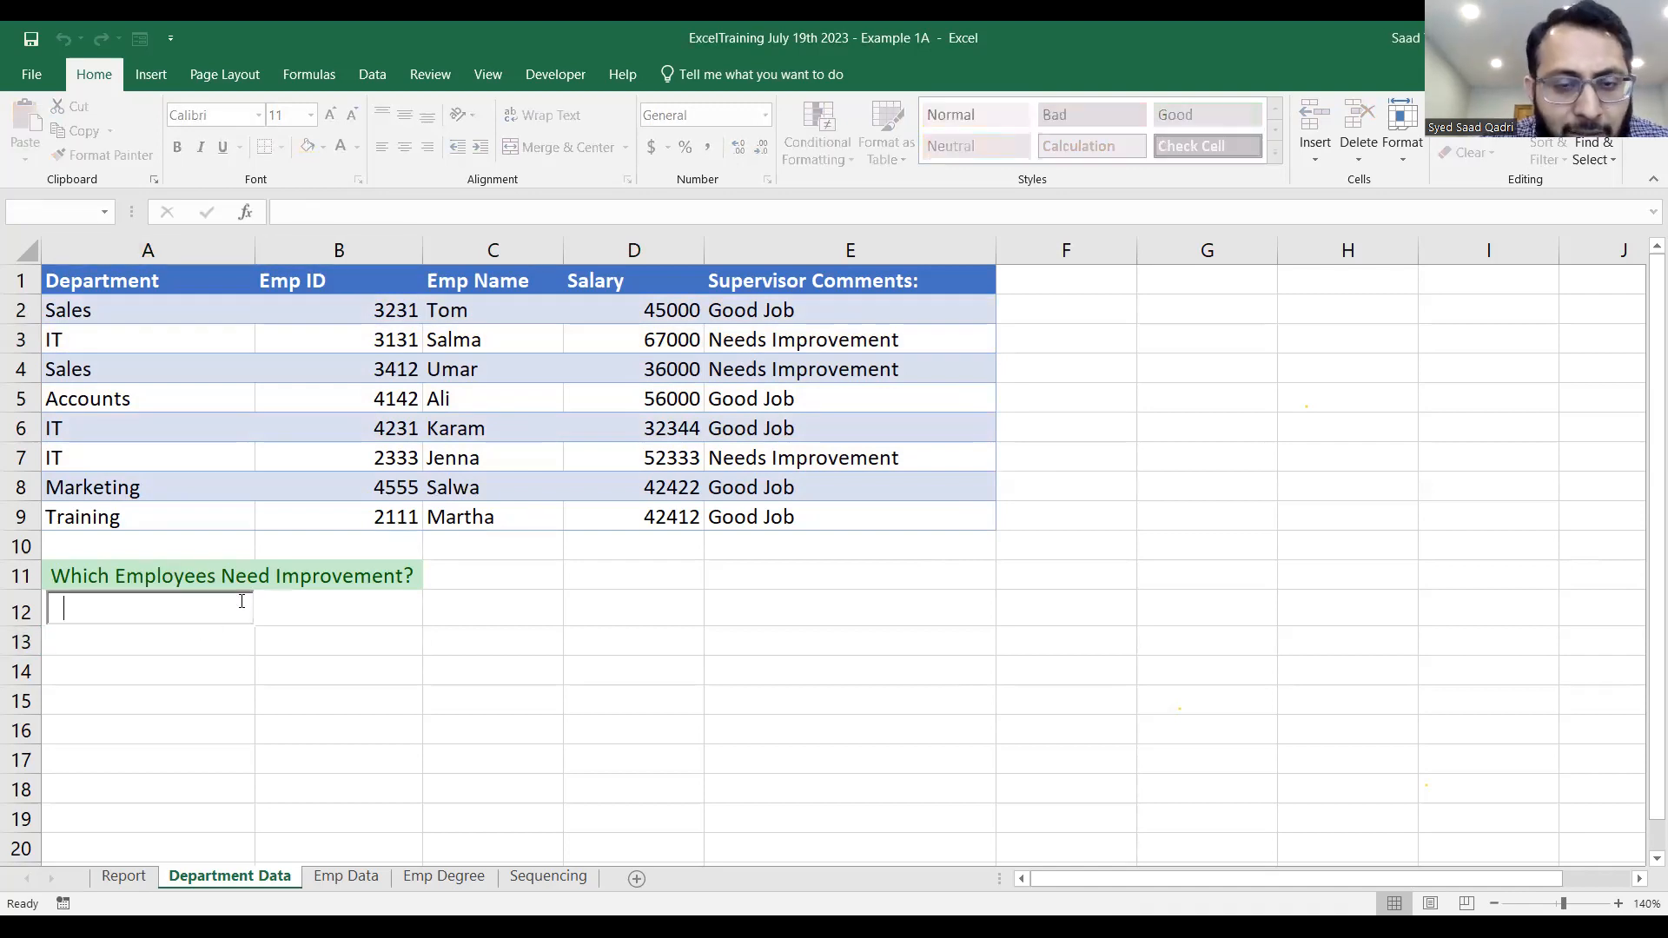
text(Nee)
key(BackSpace)
key(BackSpace)
key(BackSpace)
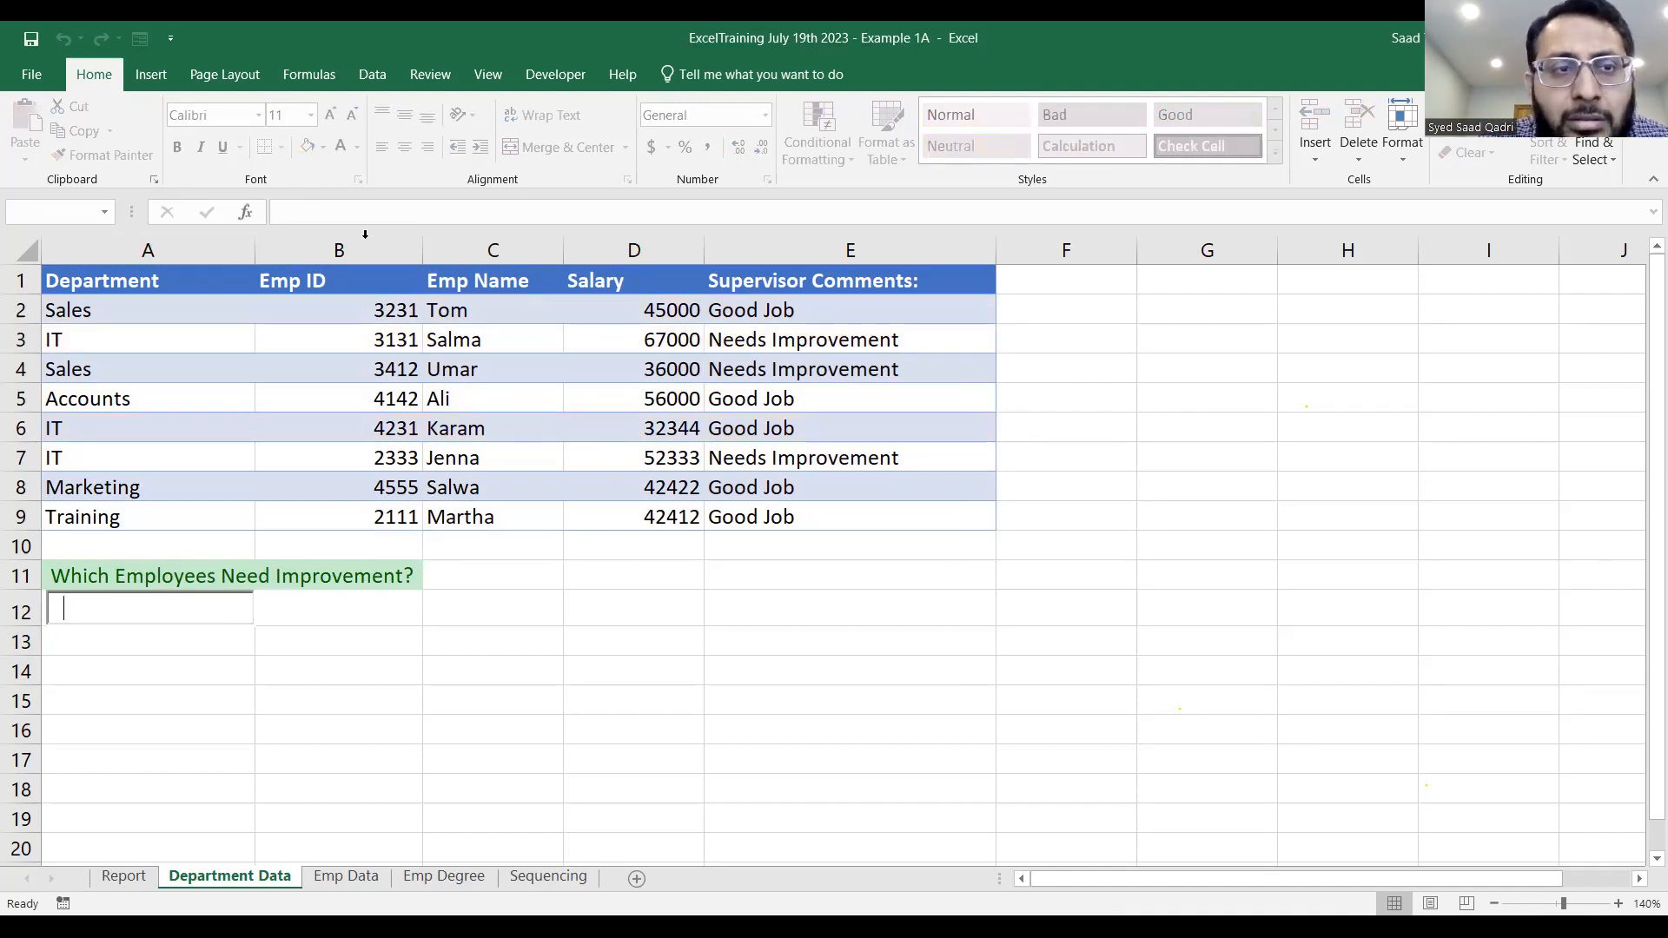
Change the conditional formatting rule's formula for A2:E9 to =AND(SEARCH($A$12,$E2),$A$12<>"") and accept the change.
drag(215, 313, 927, 513)
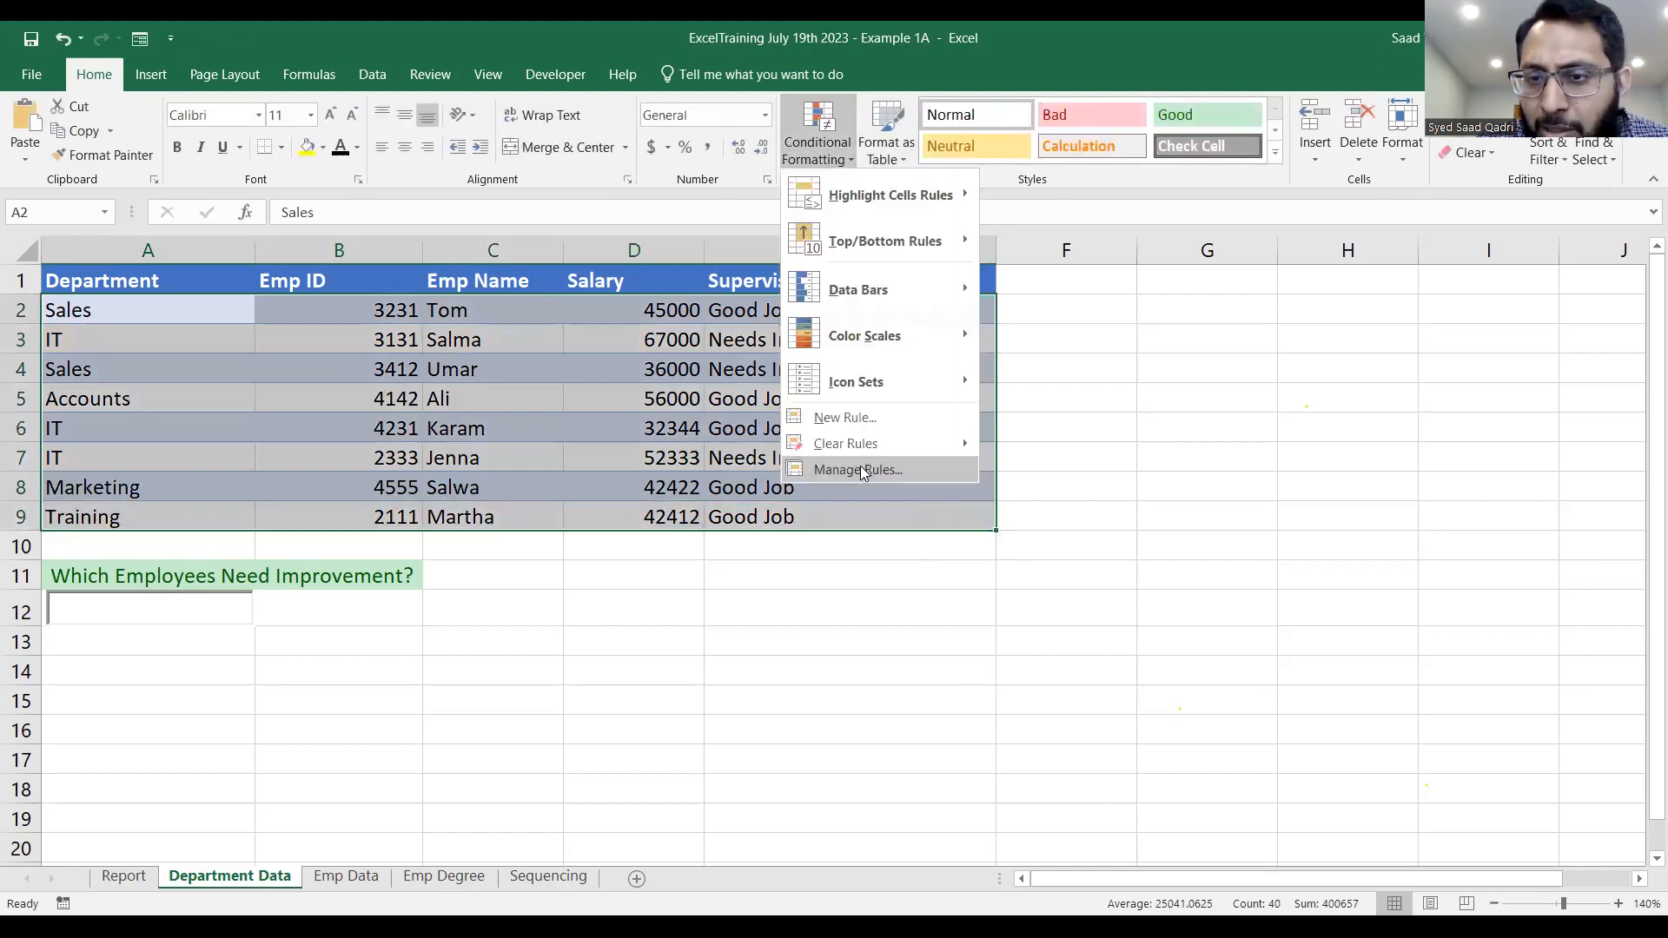
click(860, 469)
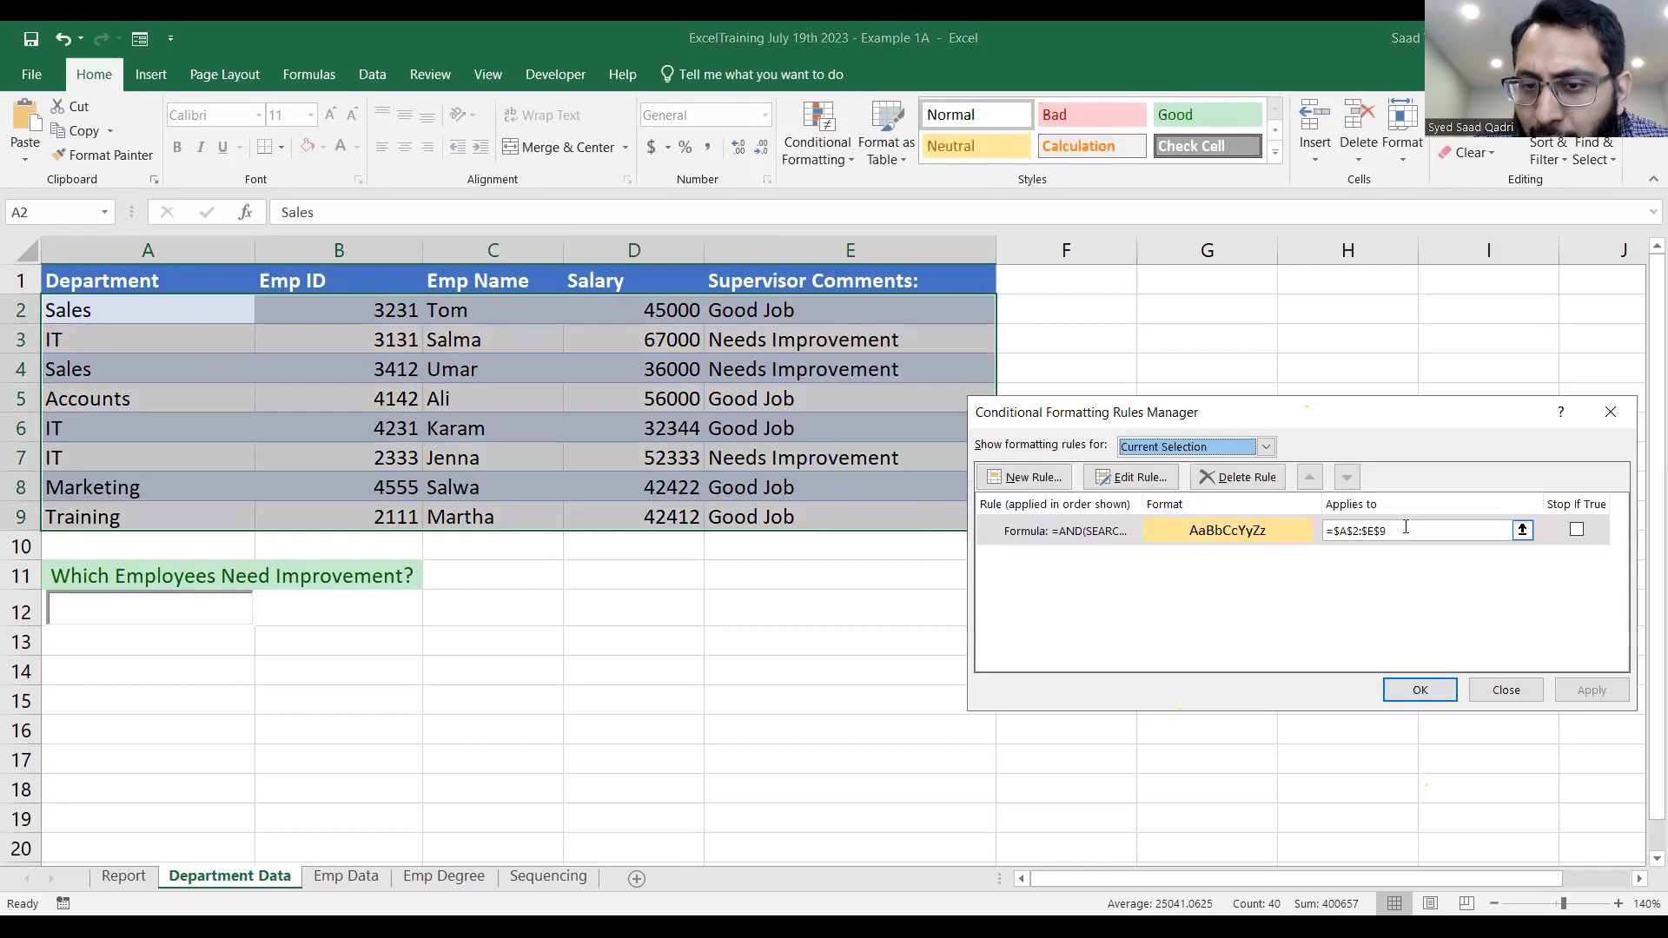
click(1087, 530)
double_click(1088, 530)
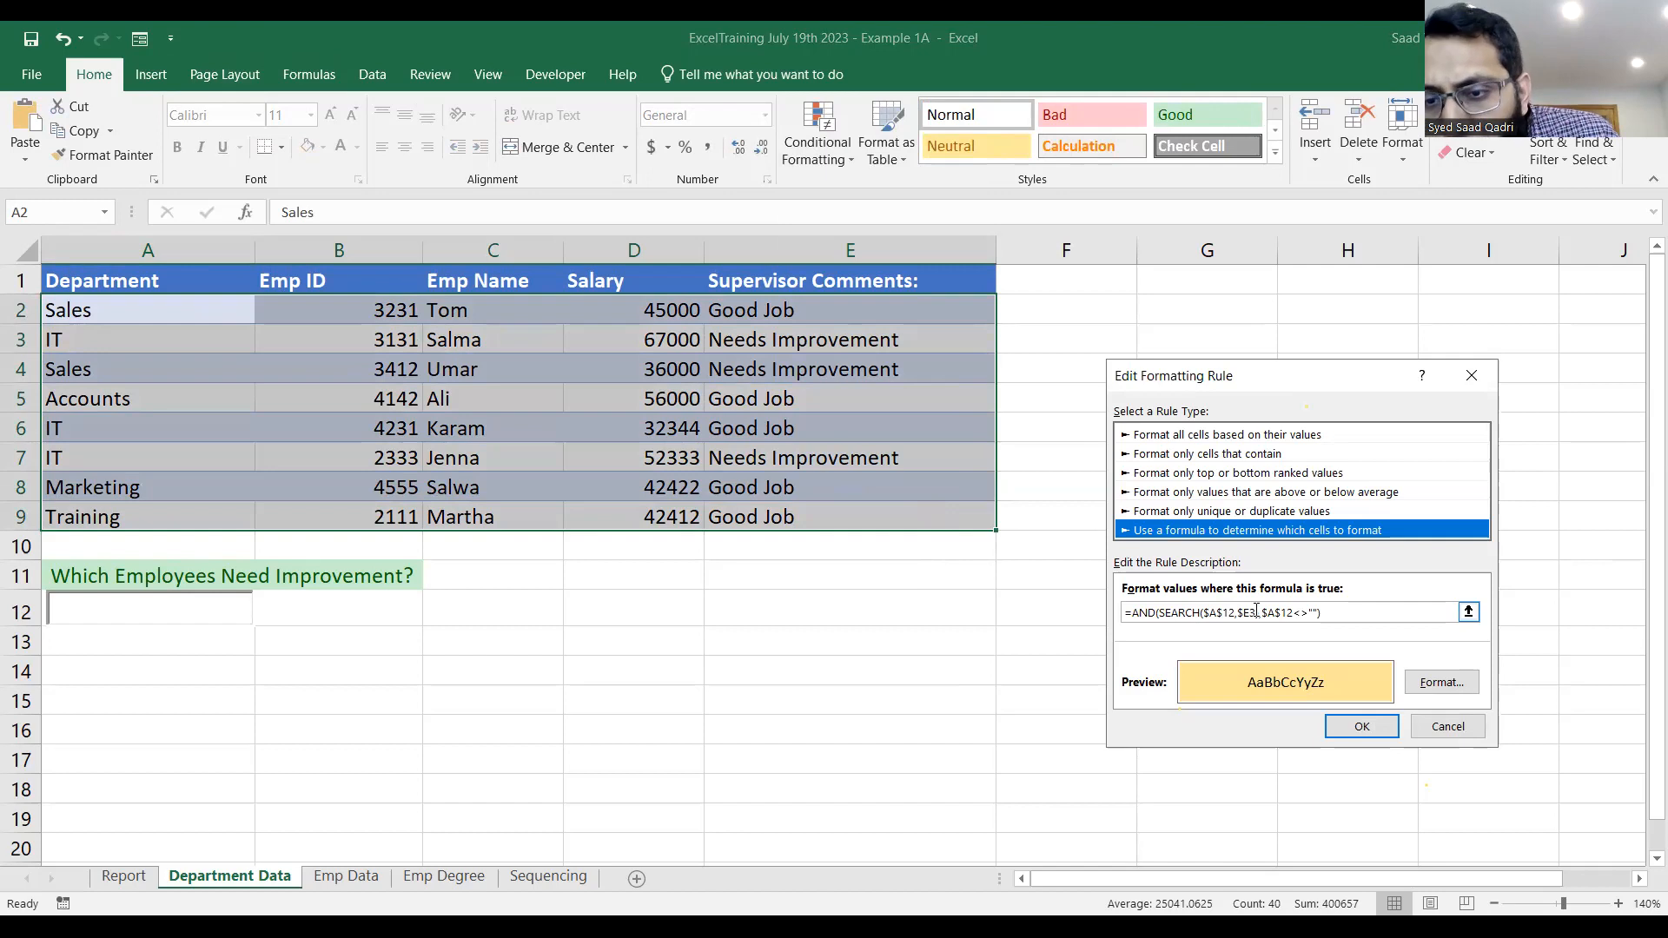
click(1256, 611)
text())
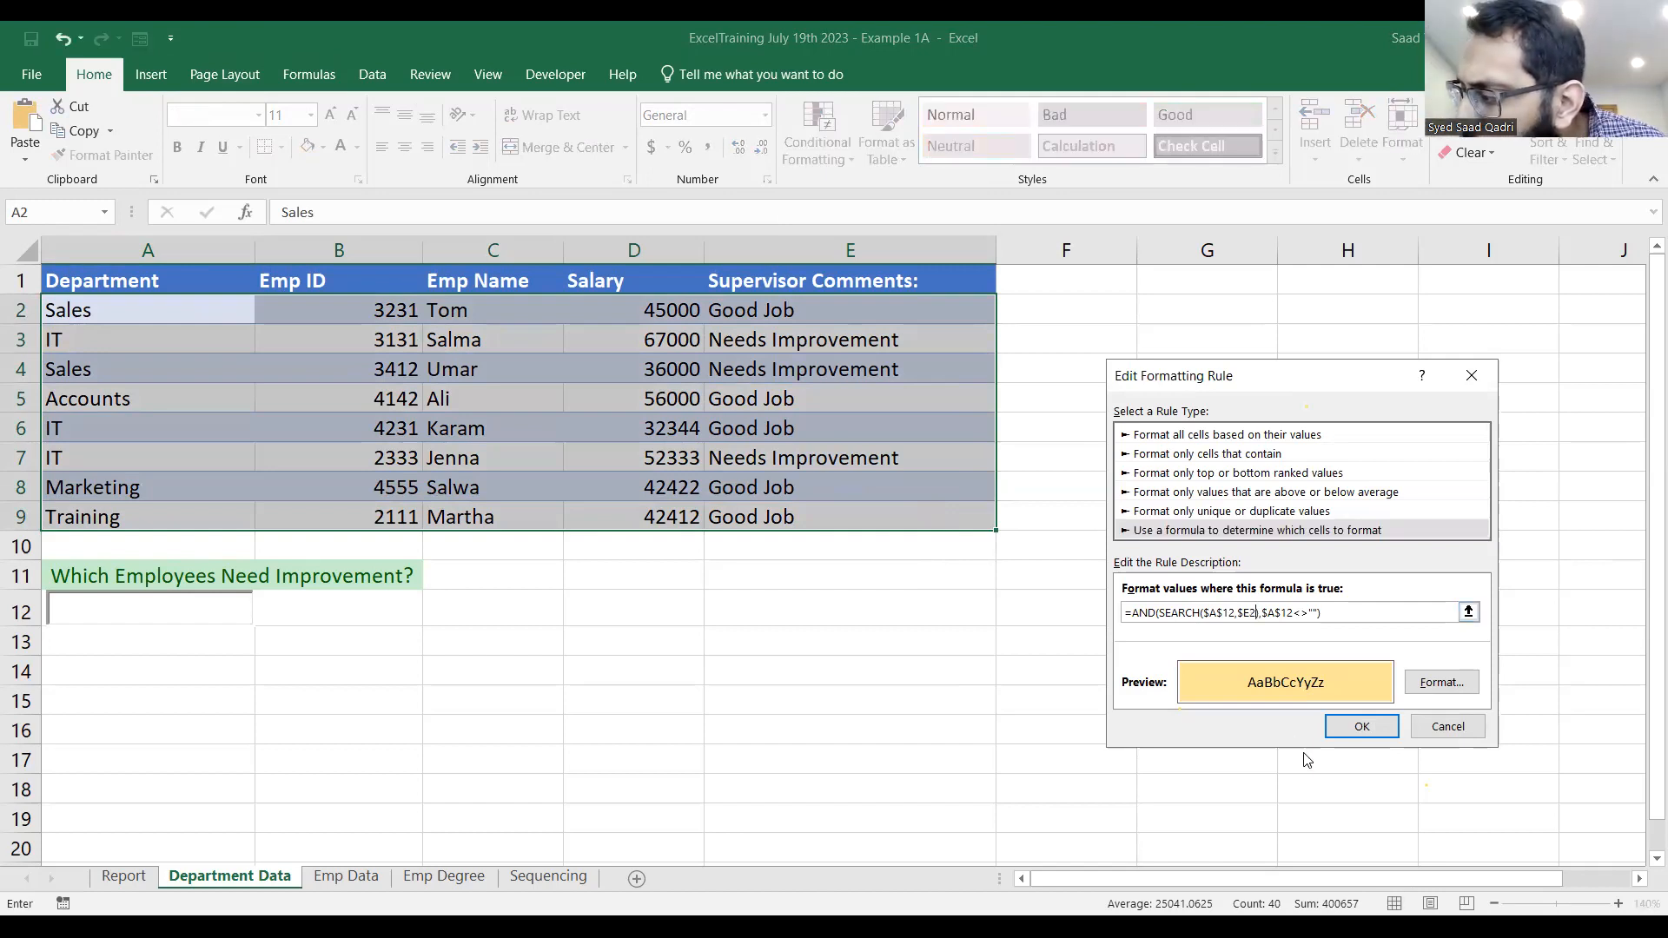
click(1361, 728)
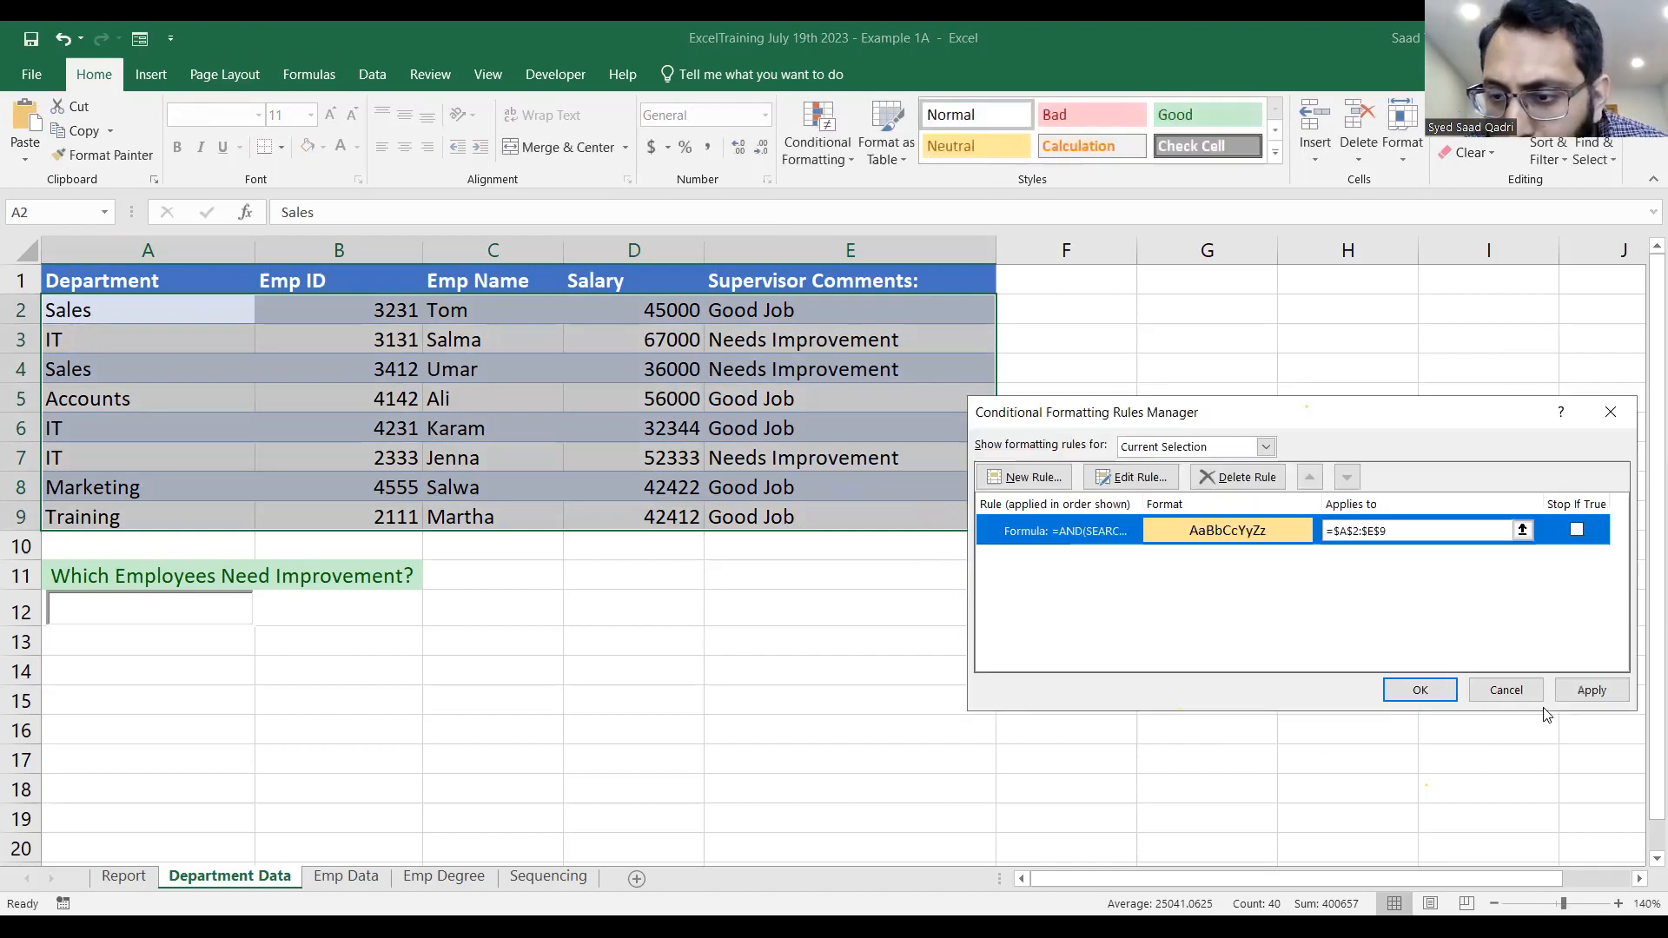
click(1415, 689)
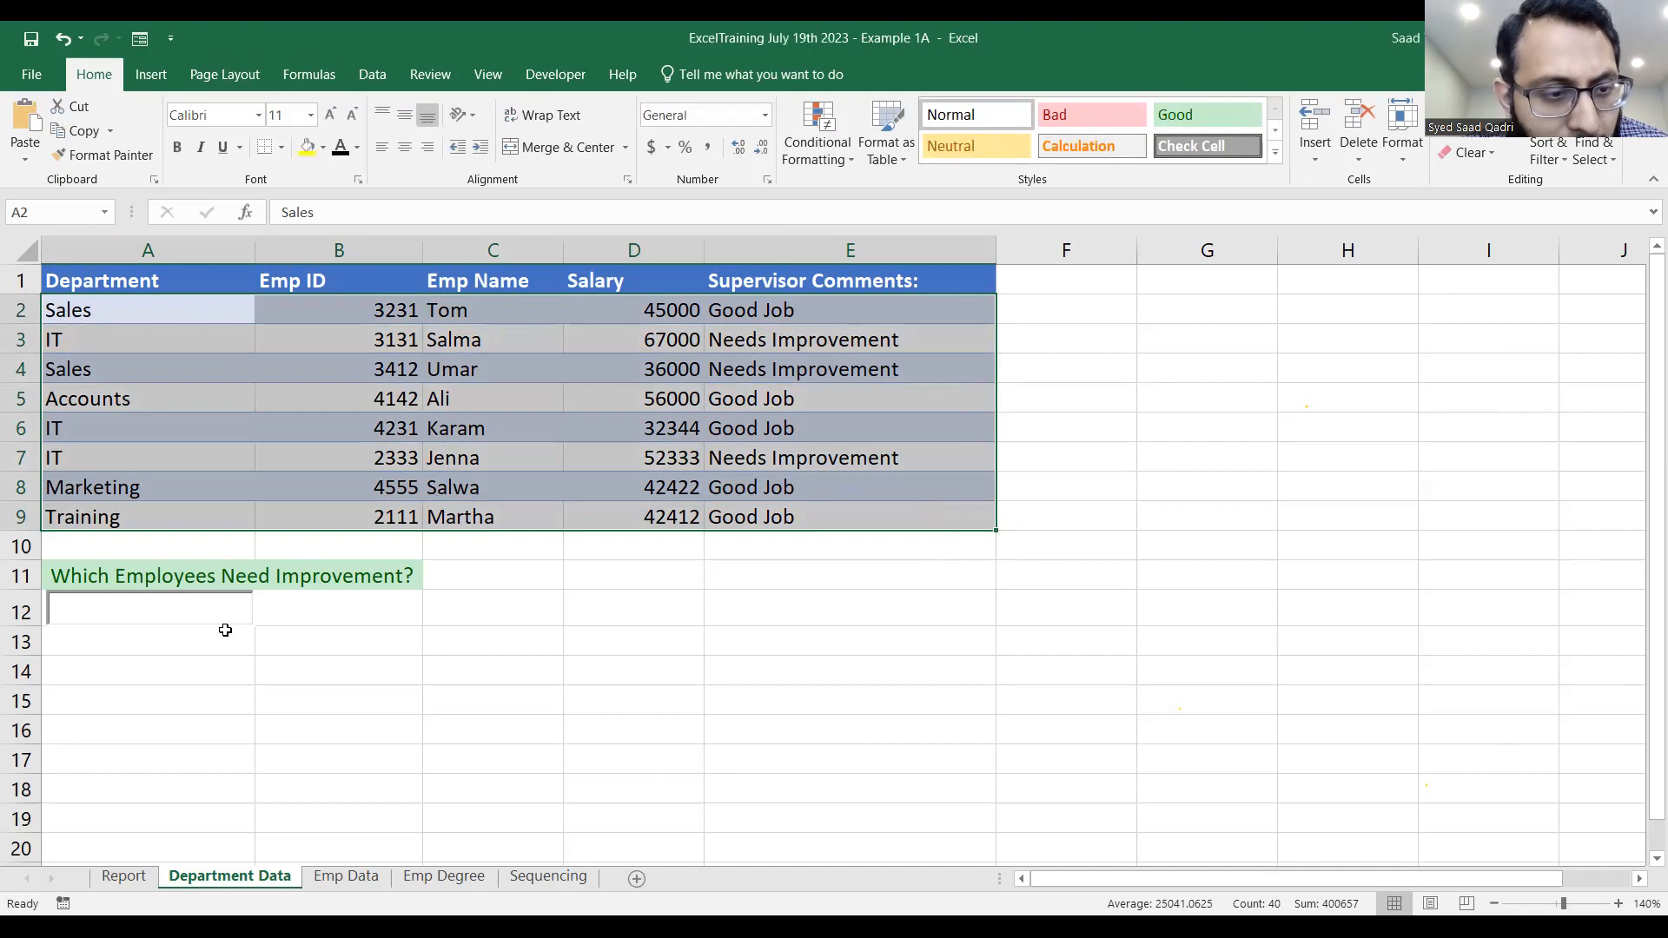
Test the corrected rule by searching for Needs, and clear the search box.
click(212, 600)
text(Needs)
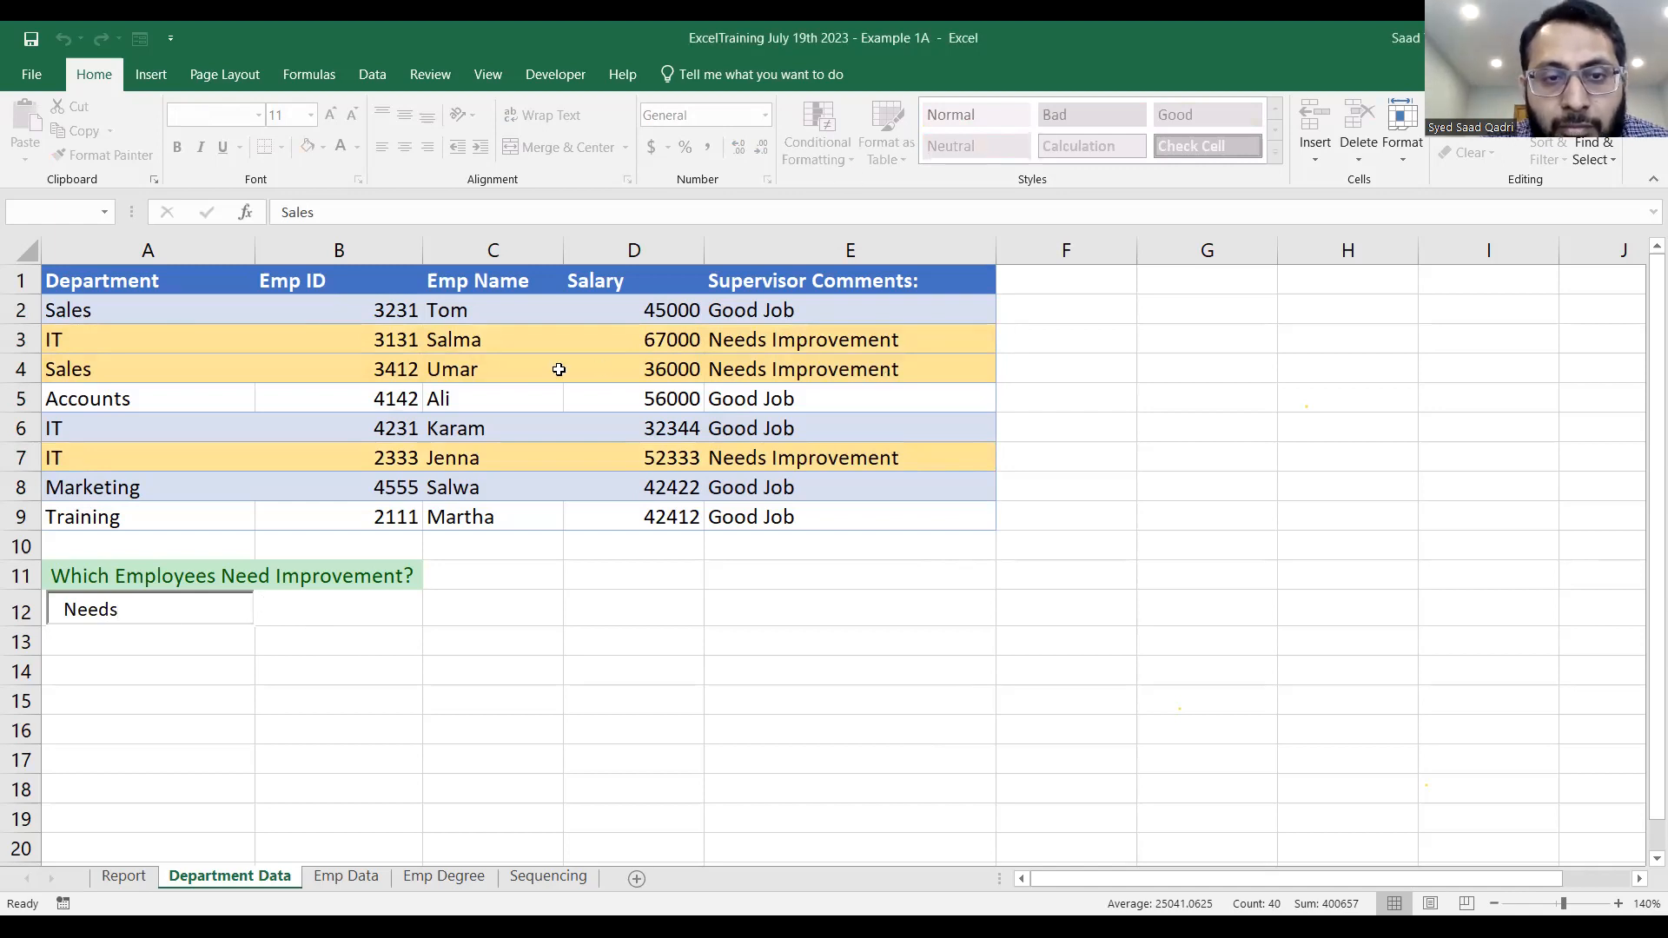
double_click(114, 612)
key(BackSpace)
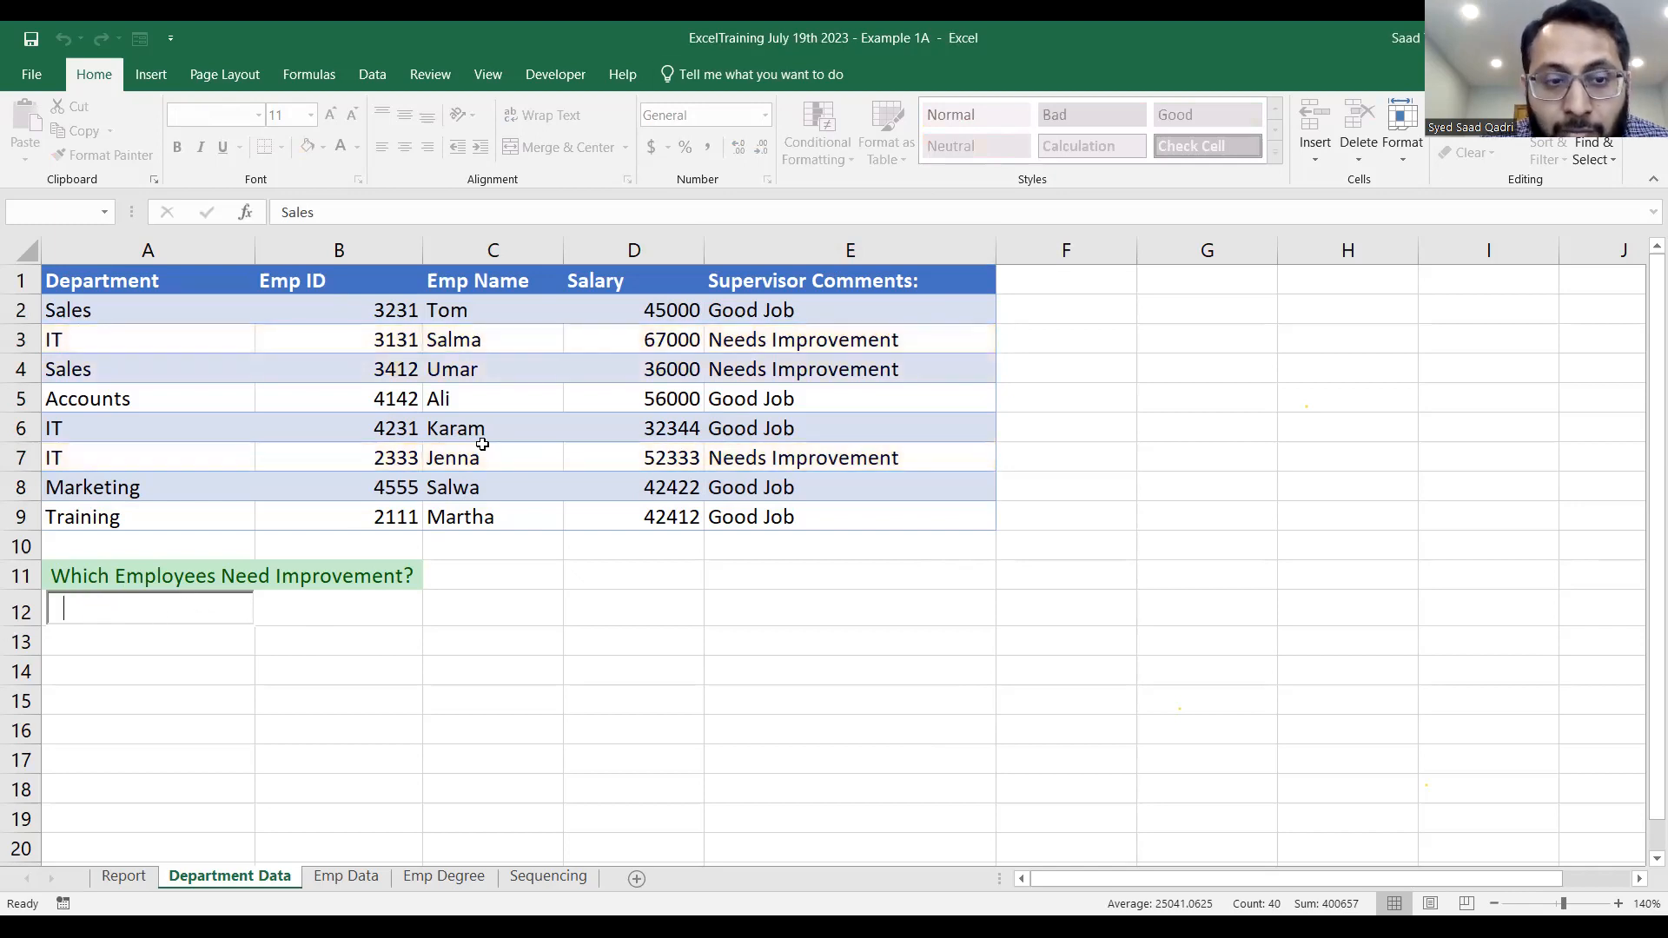
From cell B7, review the full formula of the conditional formatting rule, and close the rule dialogs without changing it.
click(402, 461)
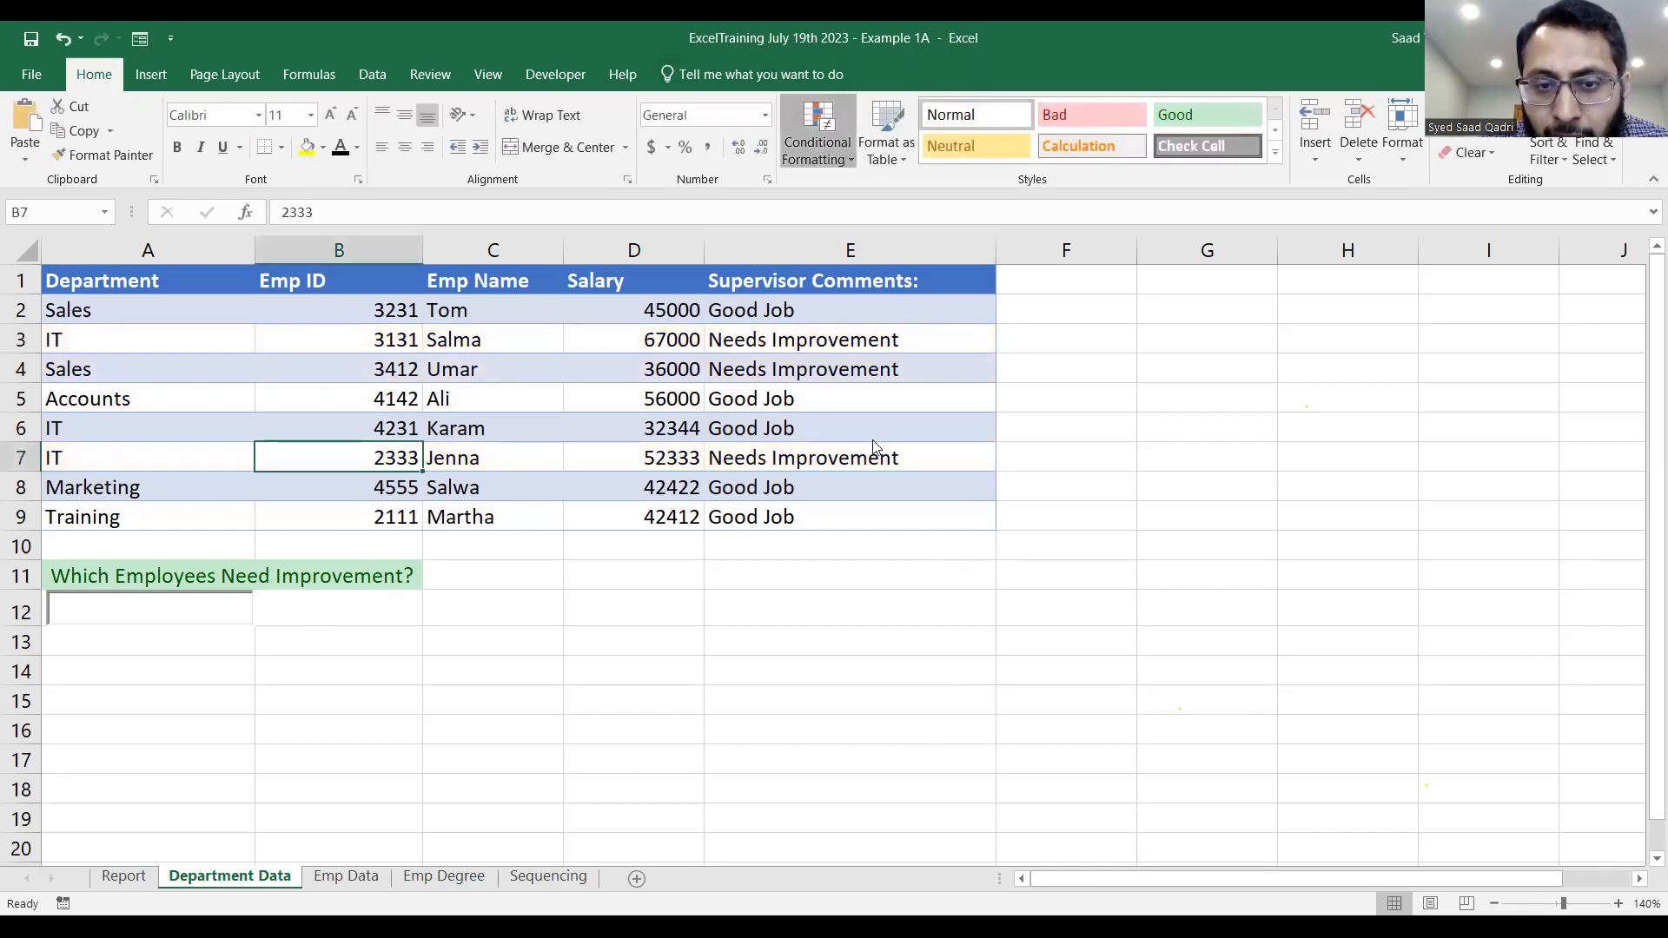
click(875, 464)
click(1162, 532)
double_click(1161, 537)
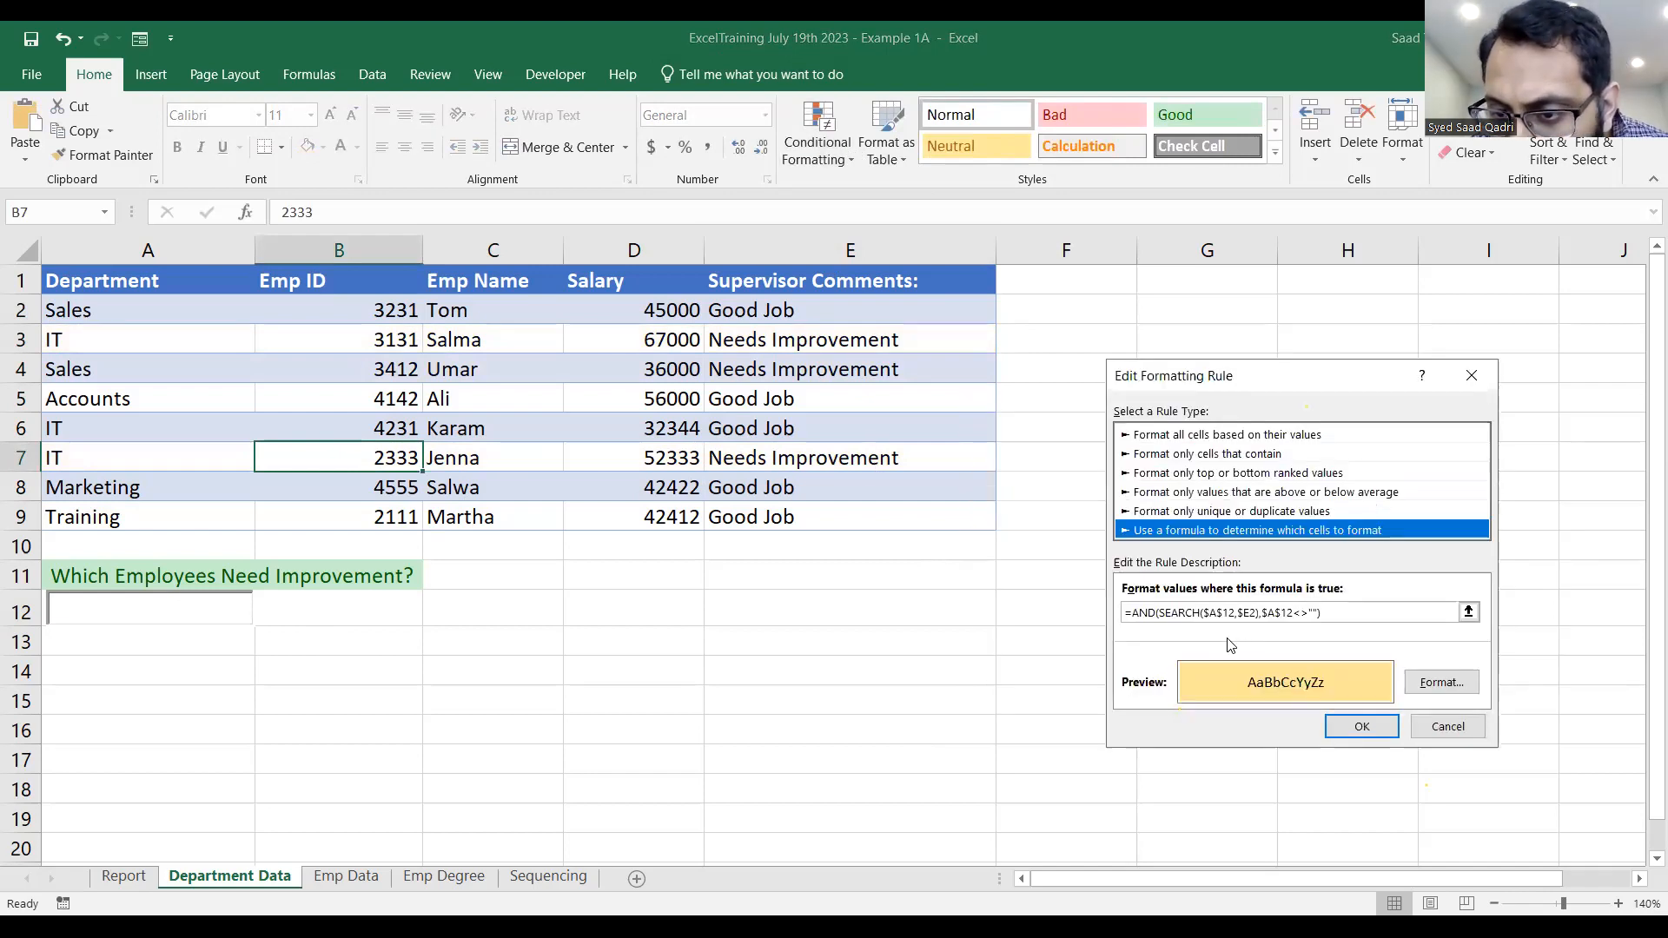
drag(1280, 391, 1326, 376)
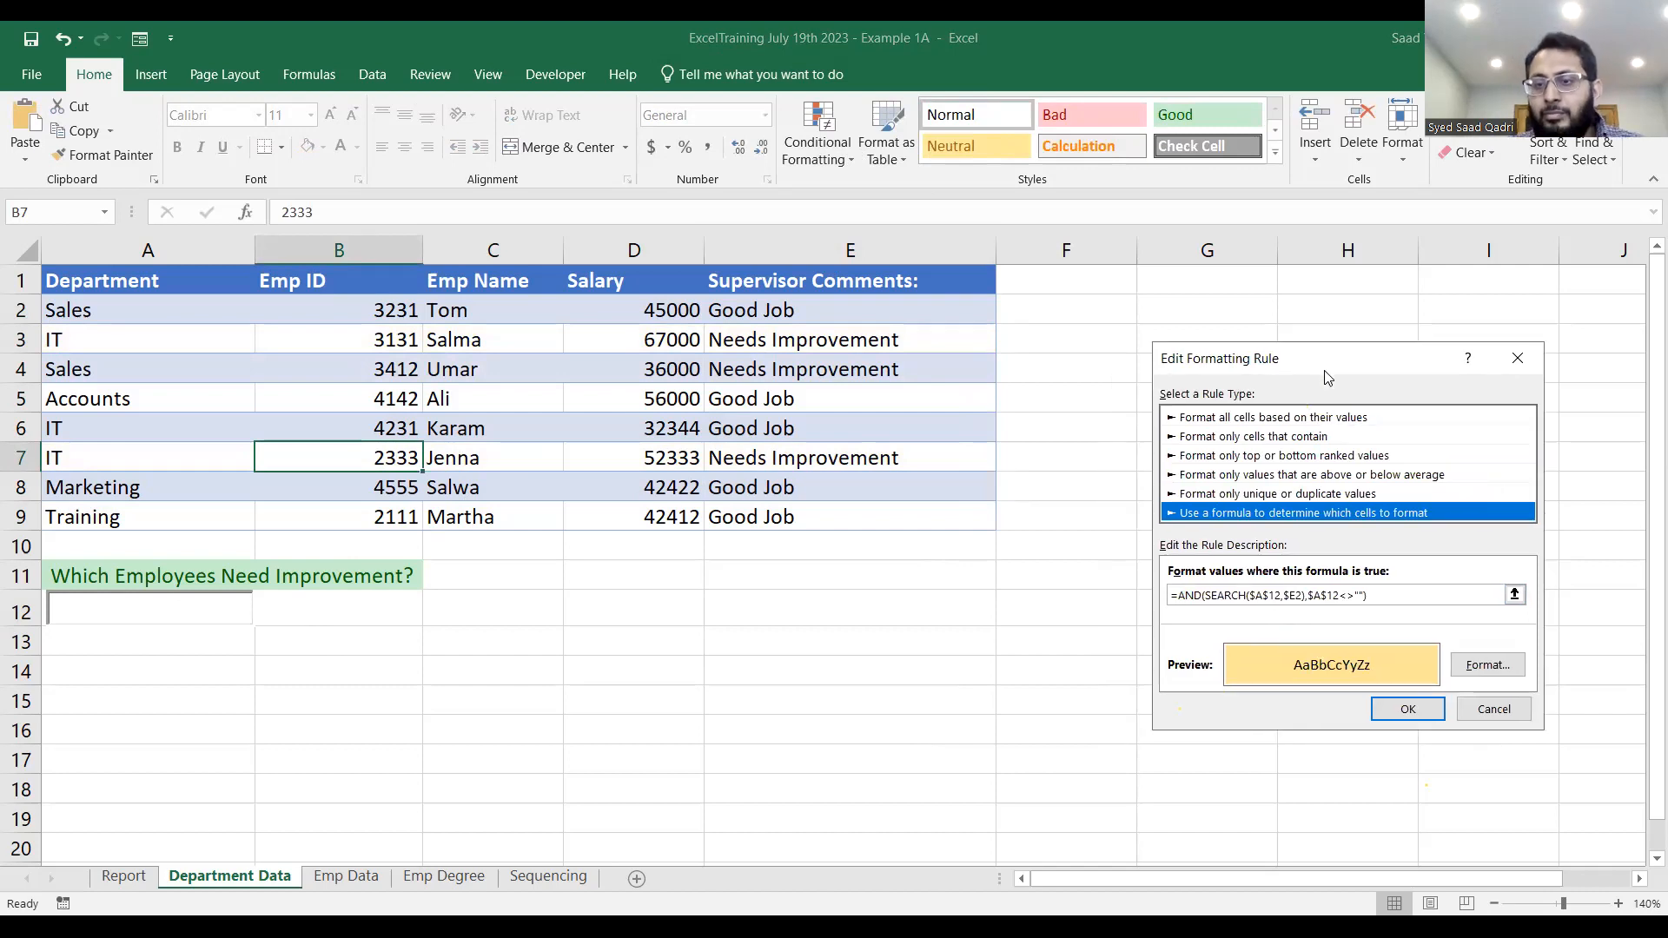
click(1391, 593)
drag(1371, 601, 1169, 605)
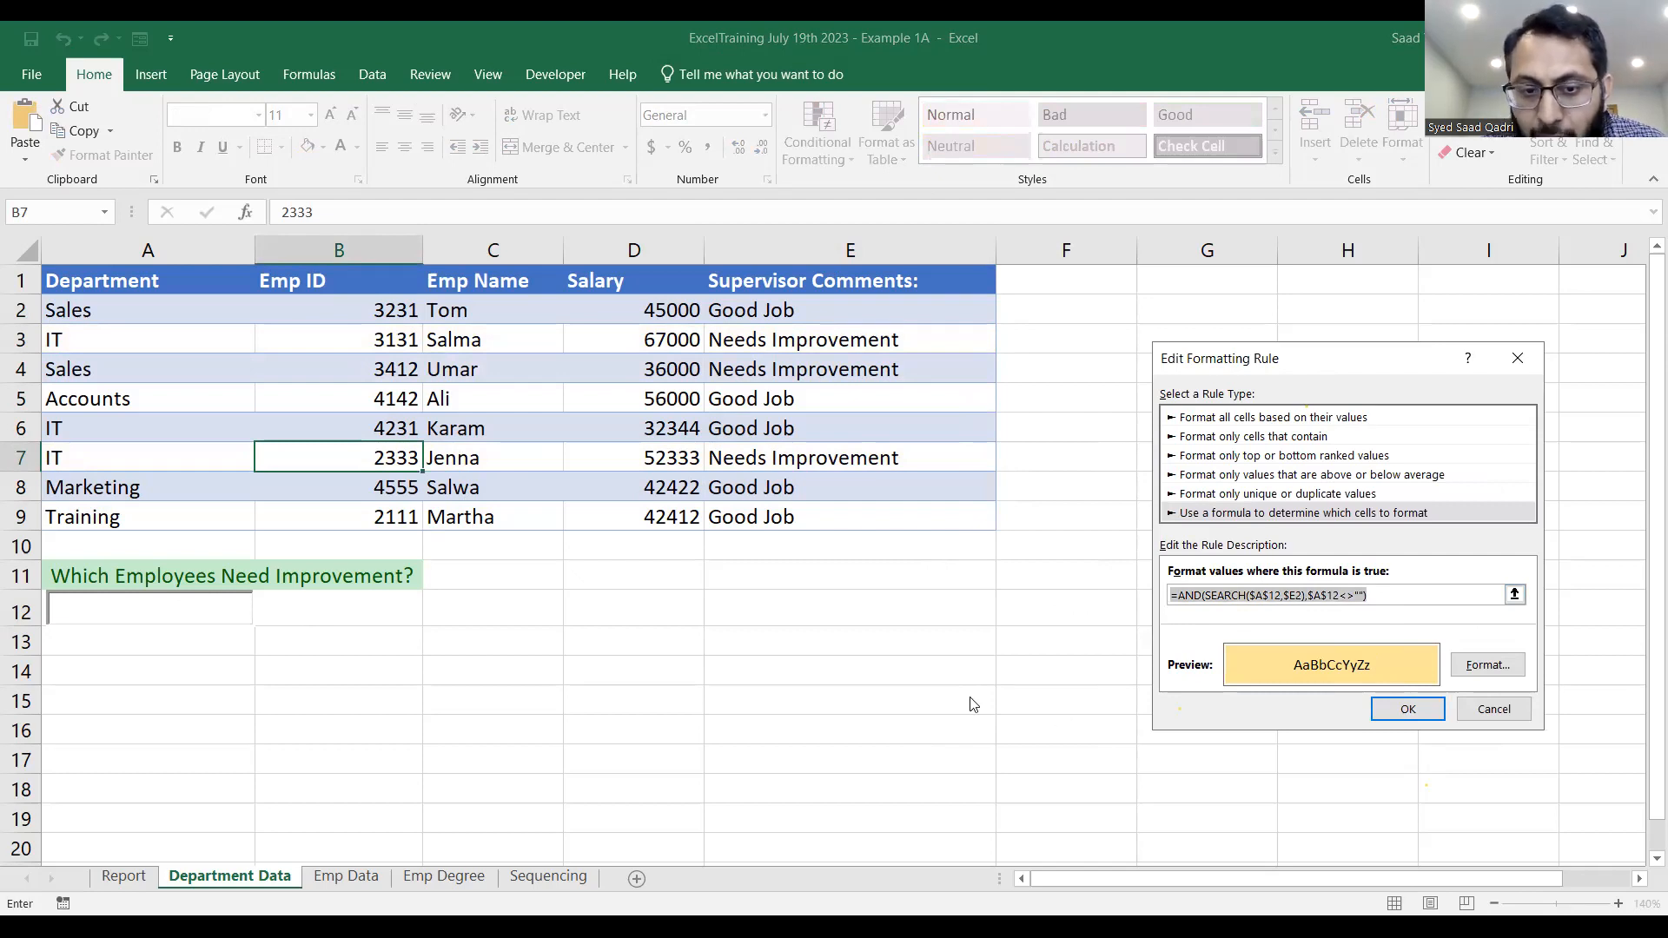
key(alt+Tab)
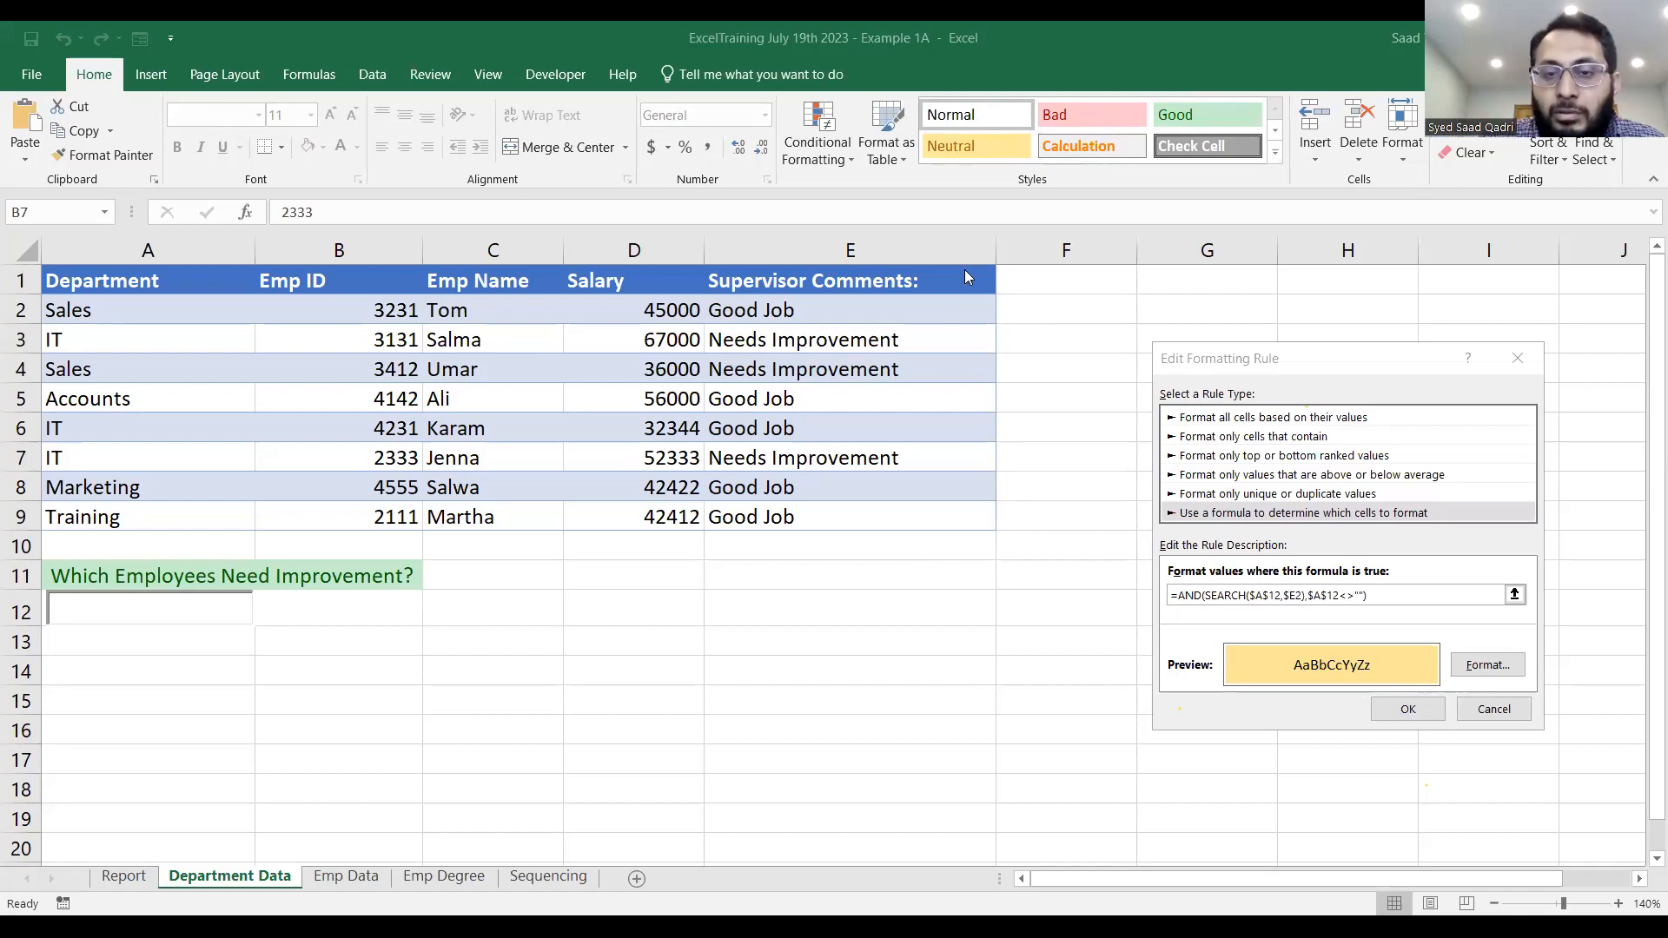
click(1407, 709)
click(1406, 687)
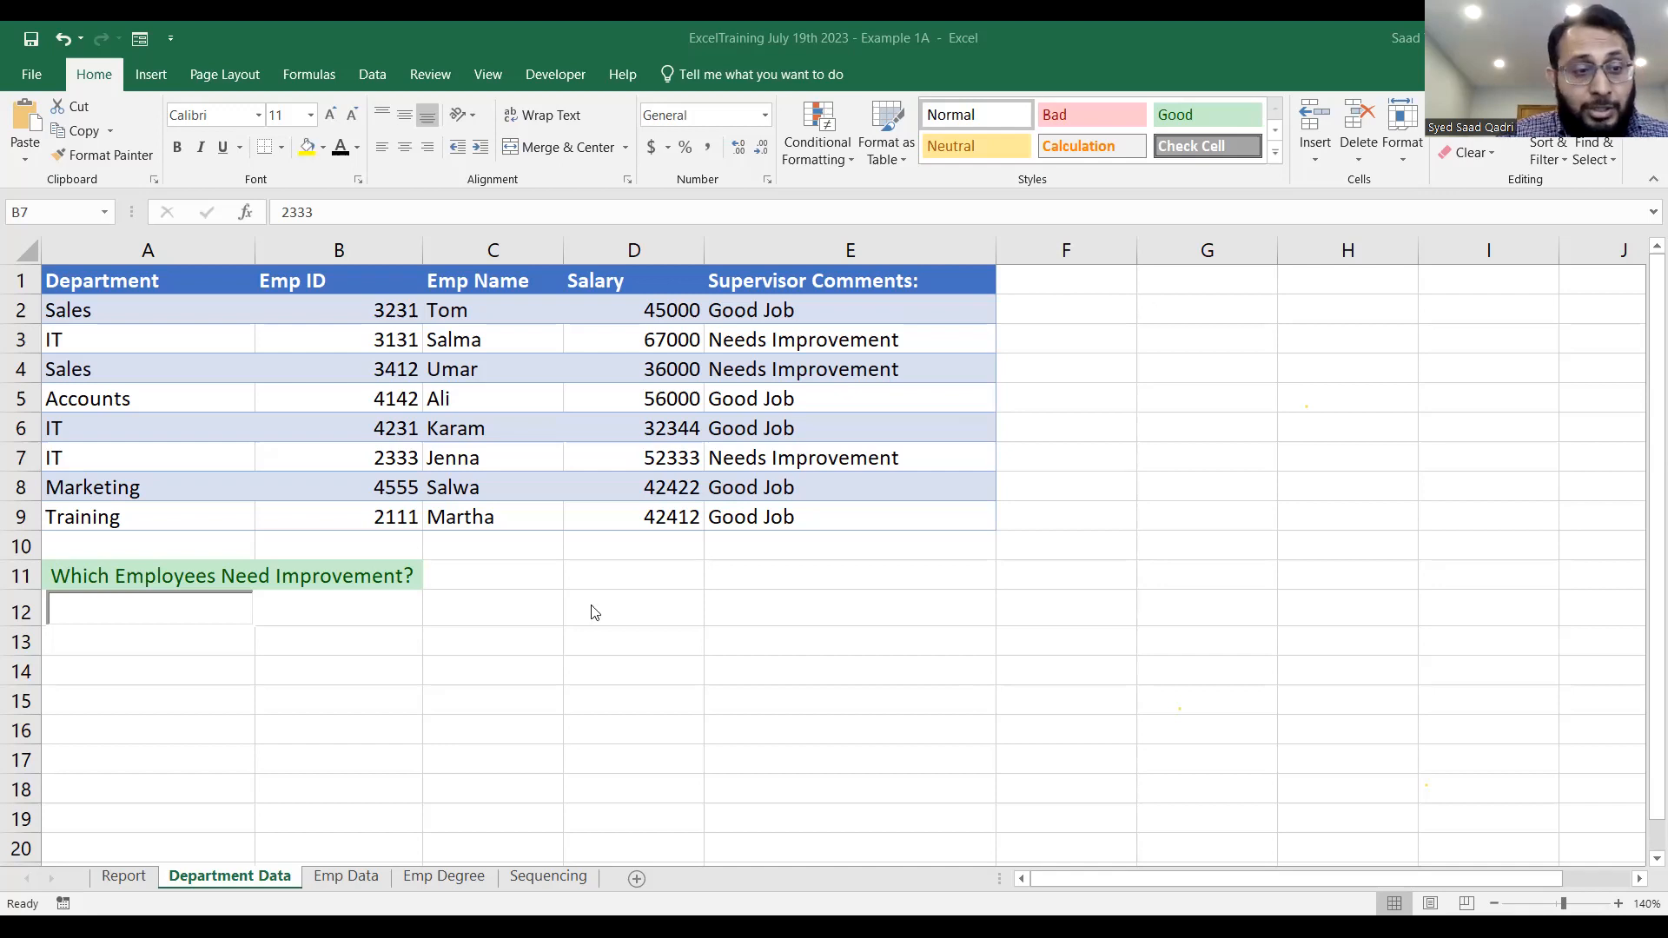
Review the Form and ActiveX controls available for insertion, and place the cursor in the search box over A12.
click(159, 610)
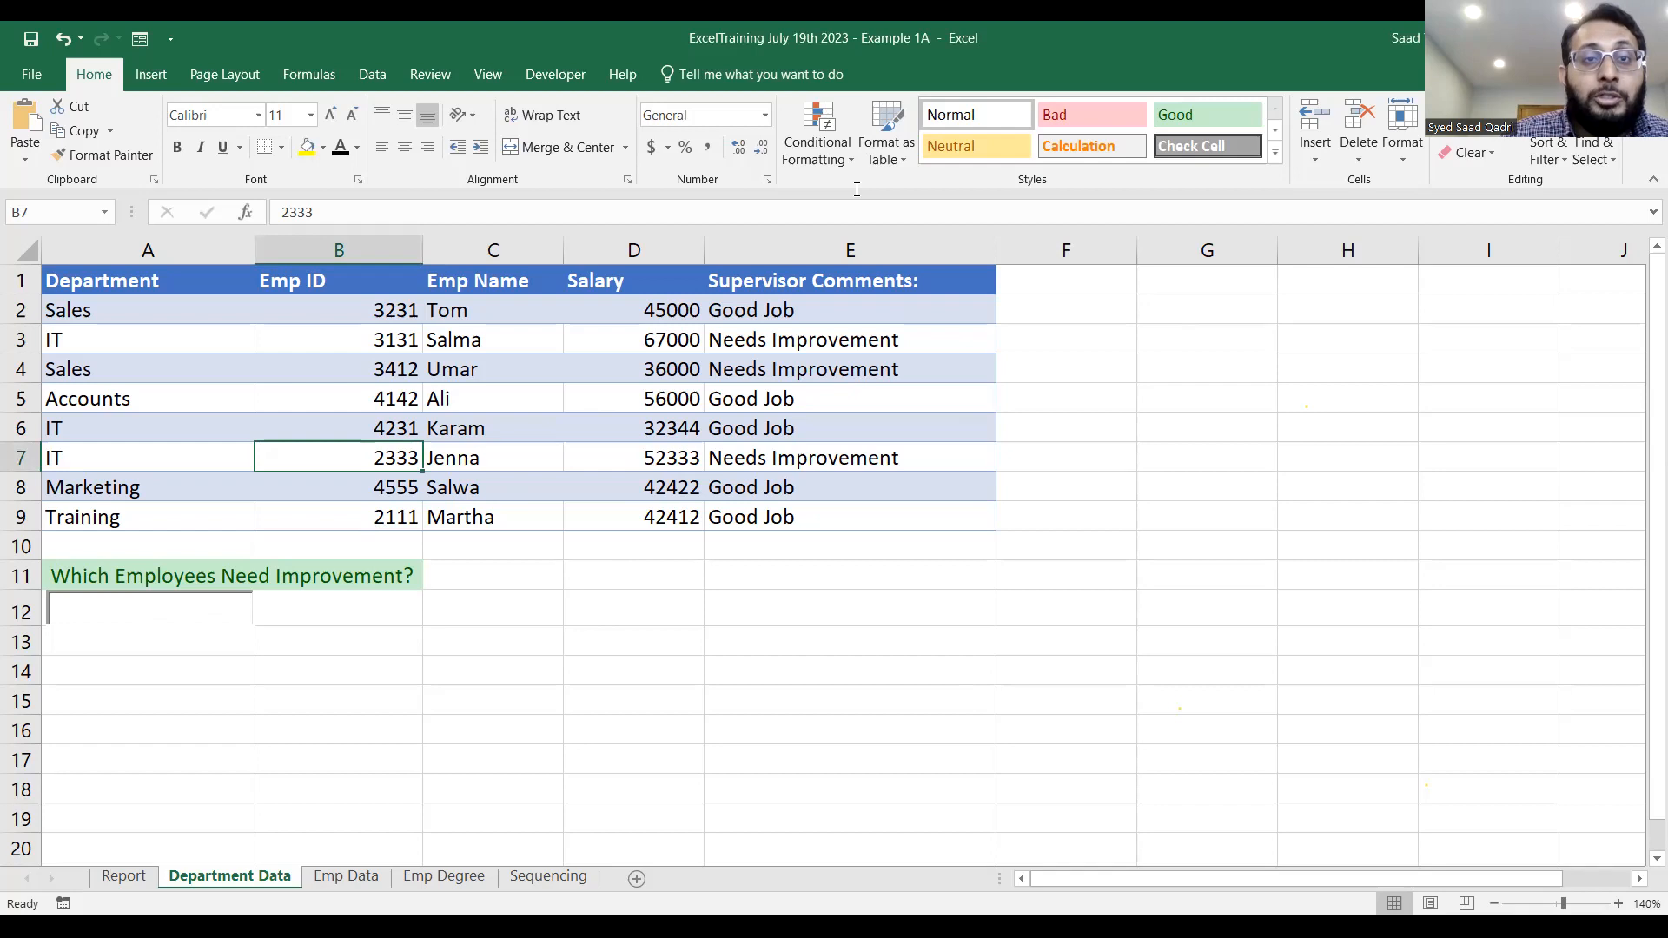
click(569, 76)
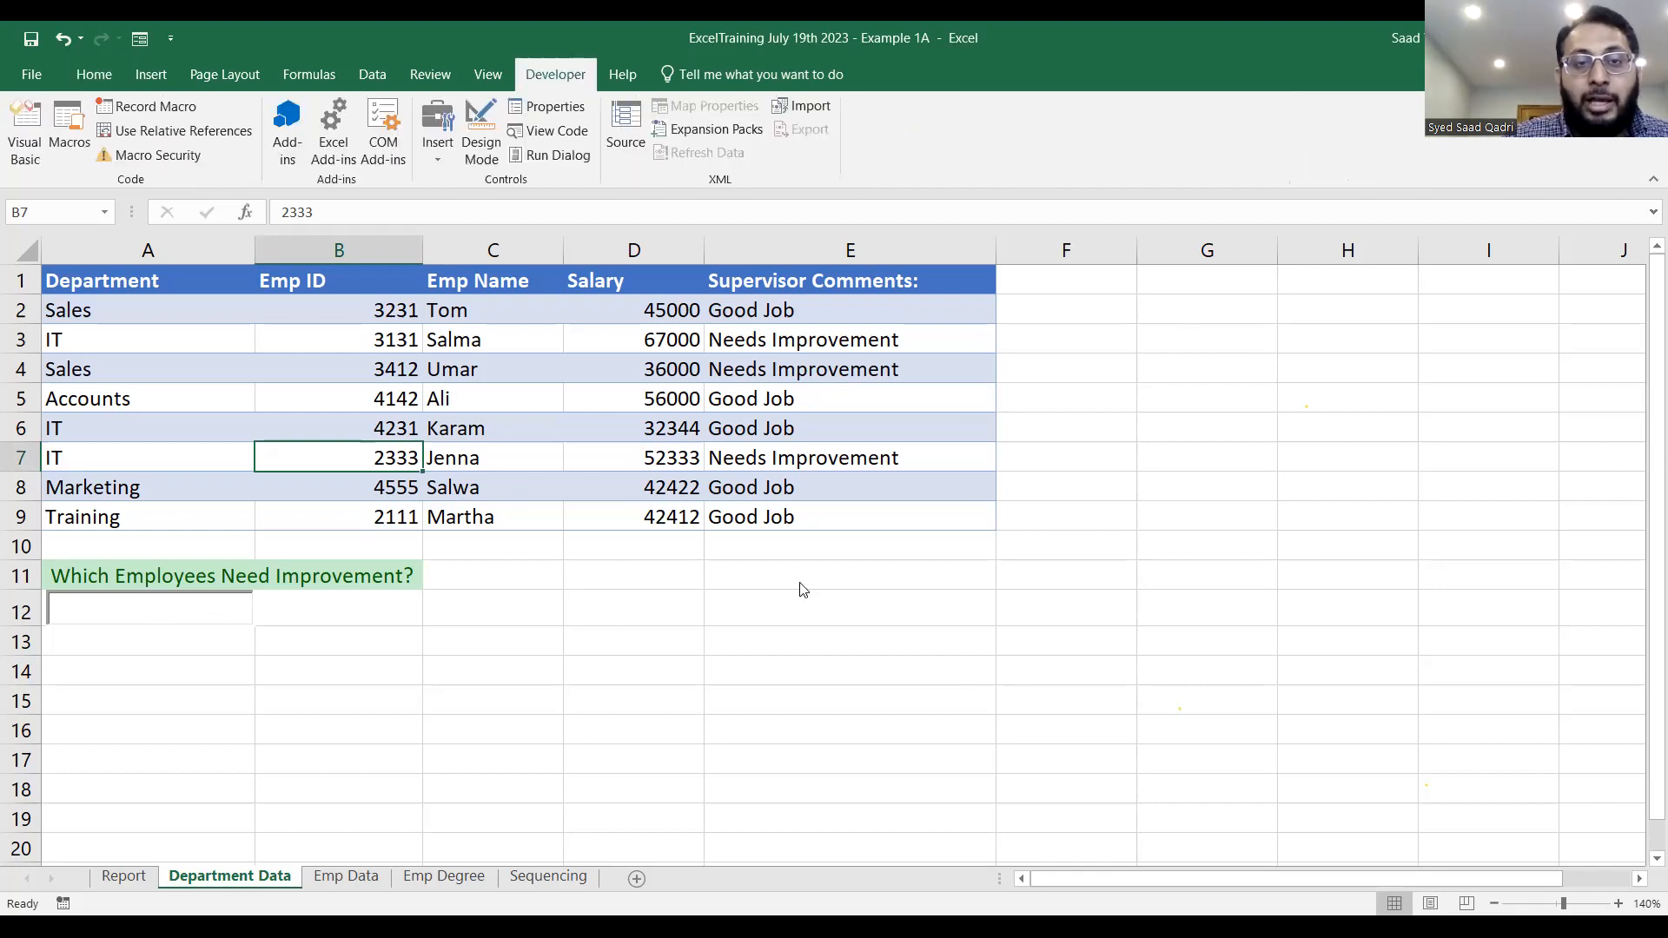
click(438, 158)
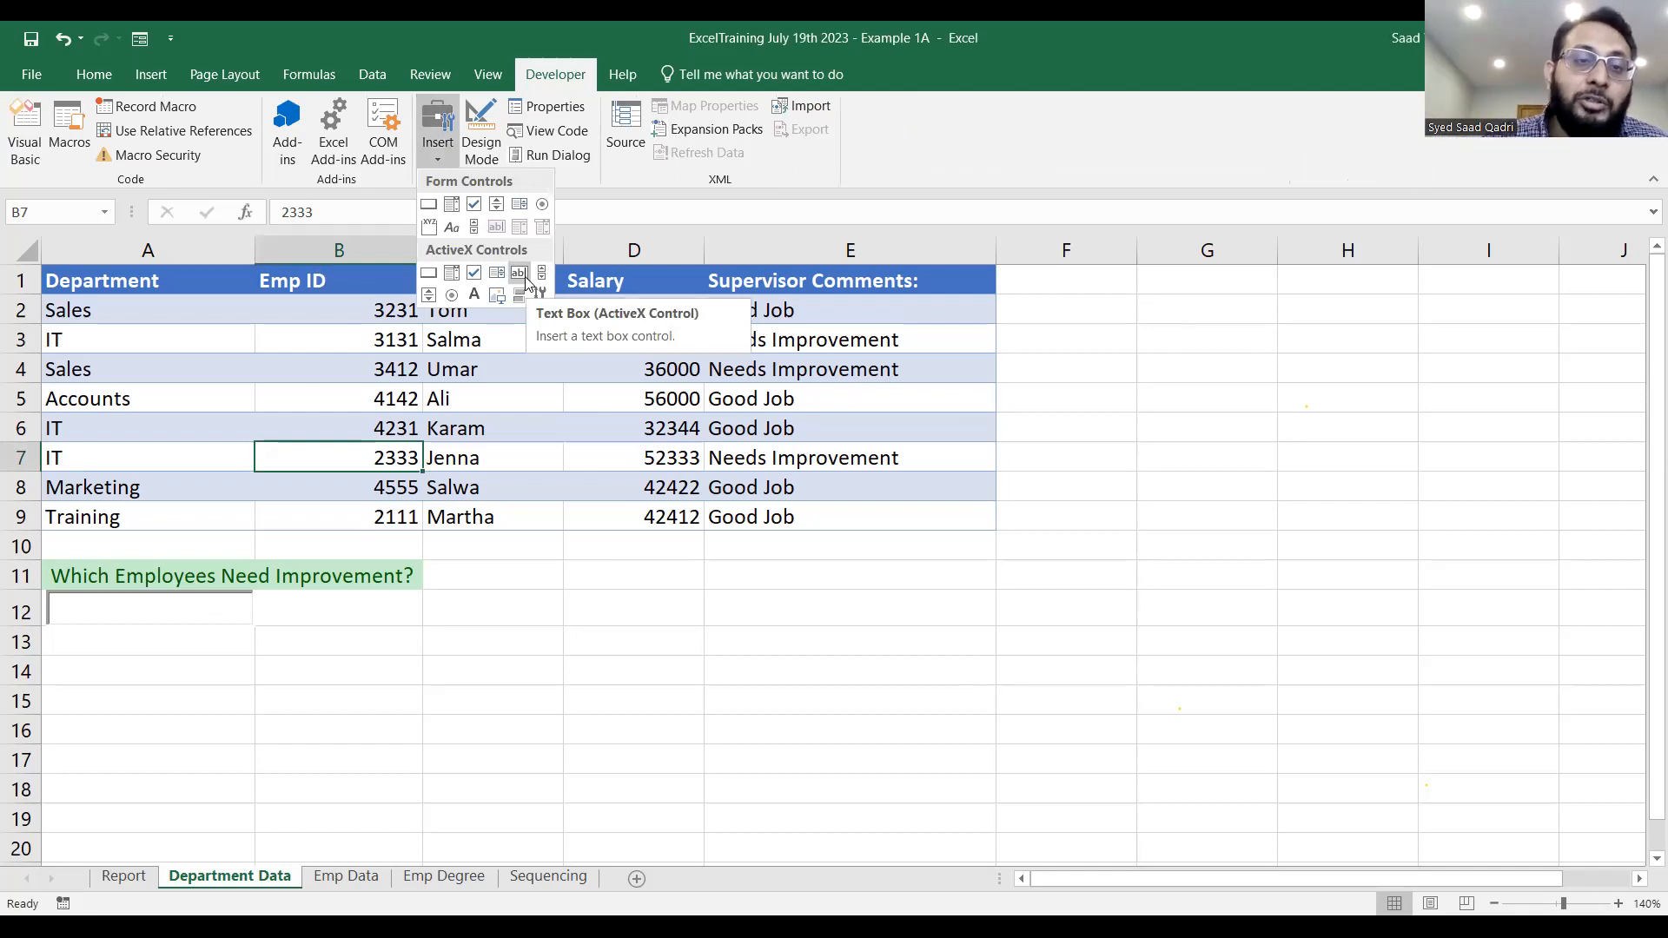
click(71, 604)
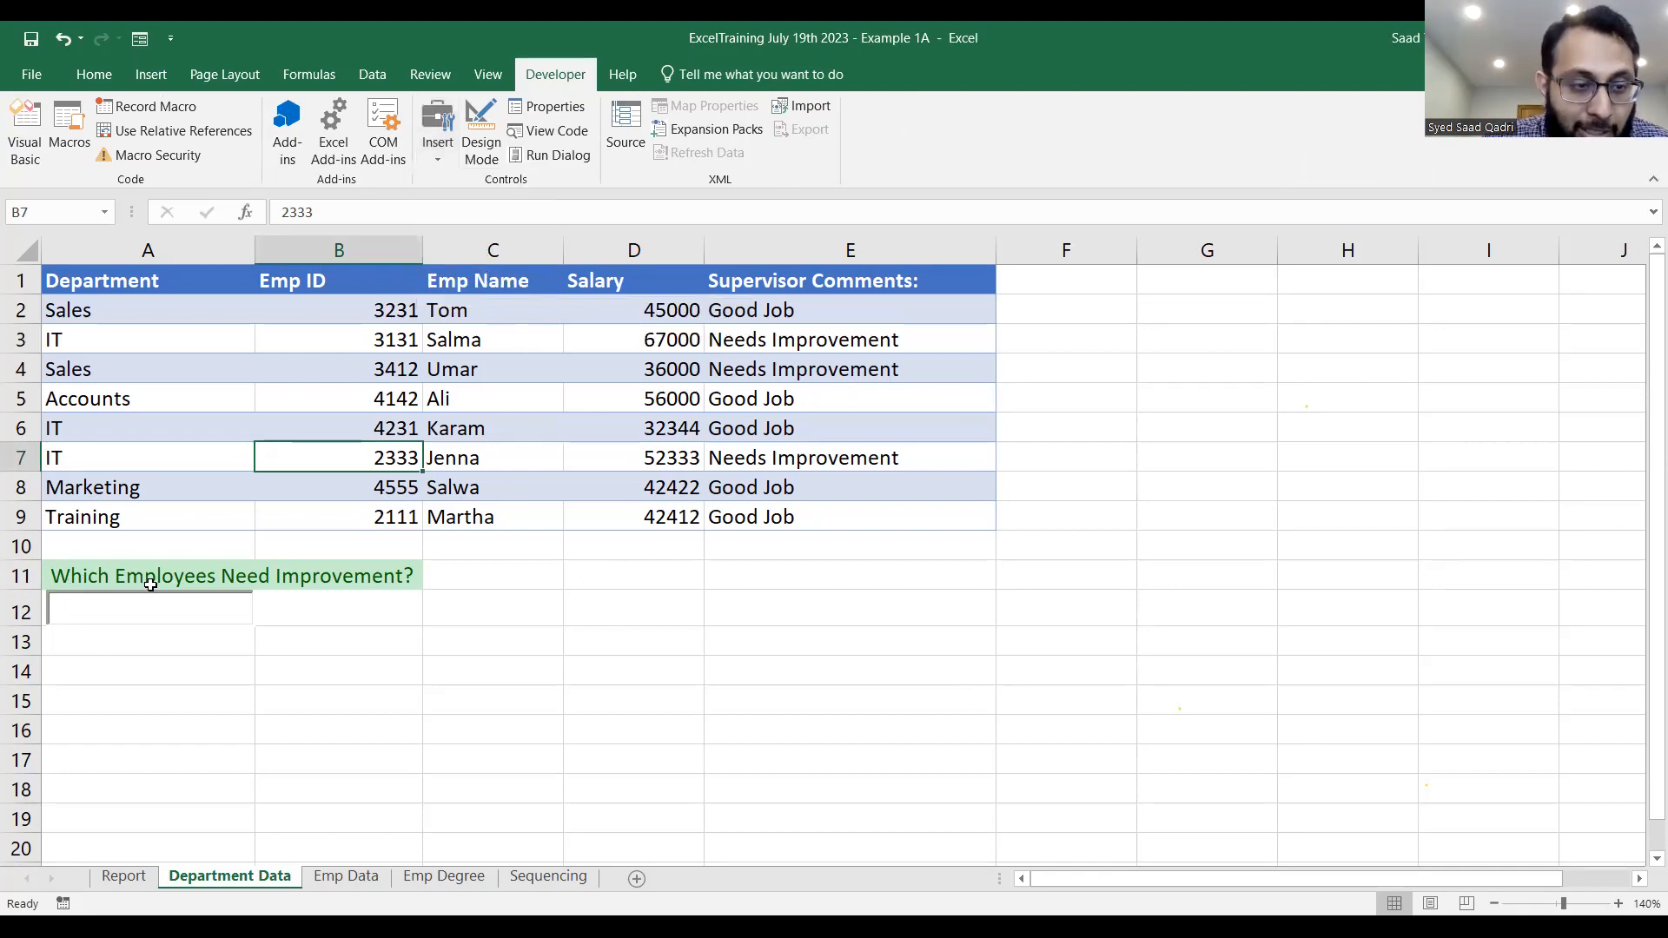
click(175, 609)
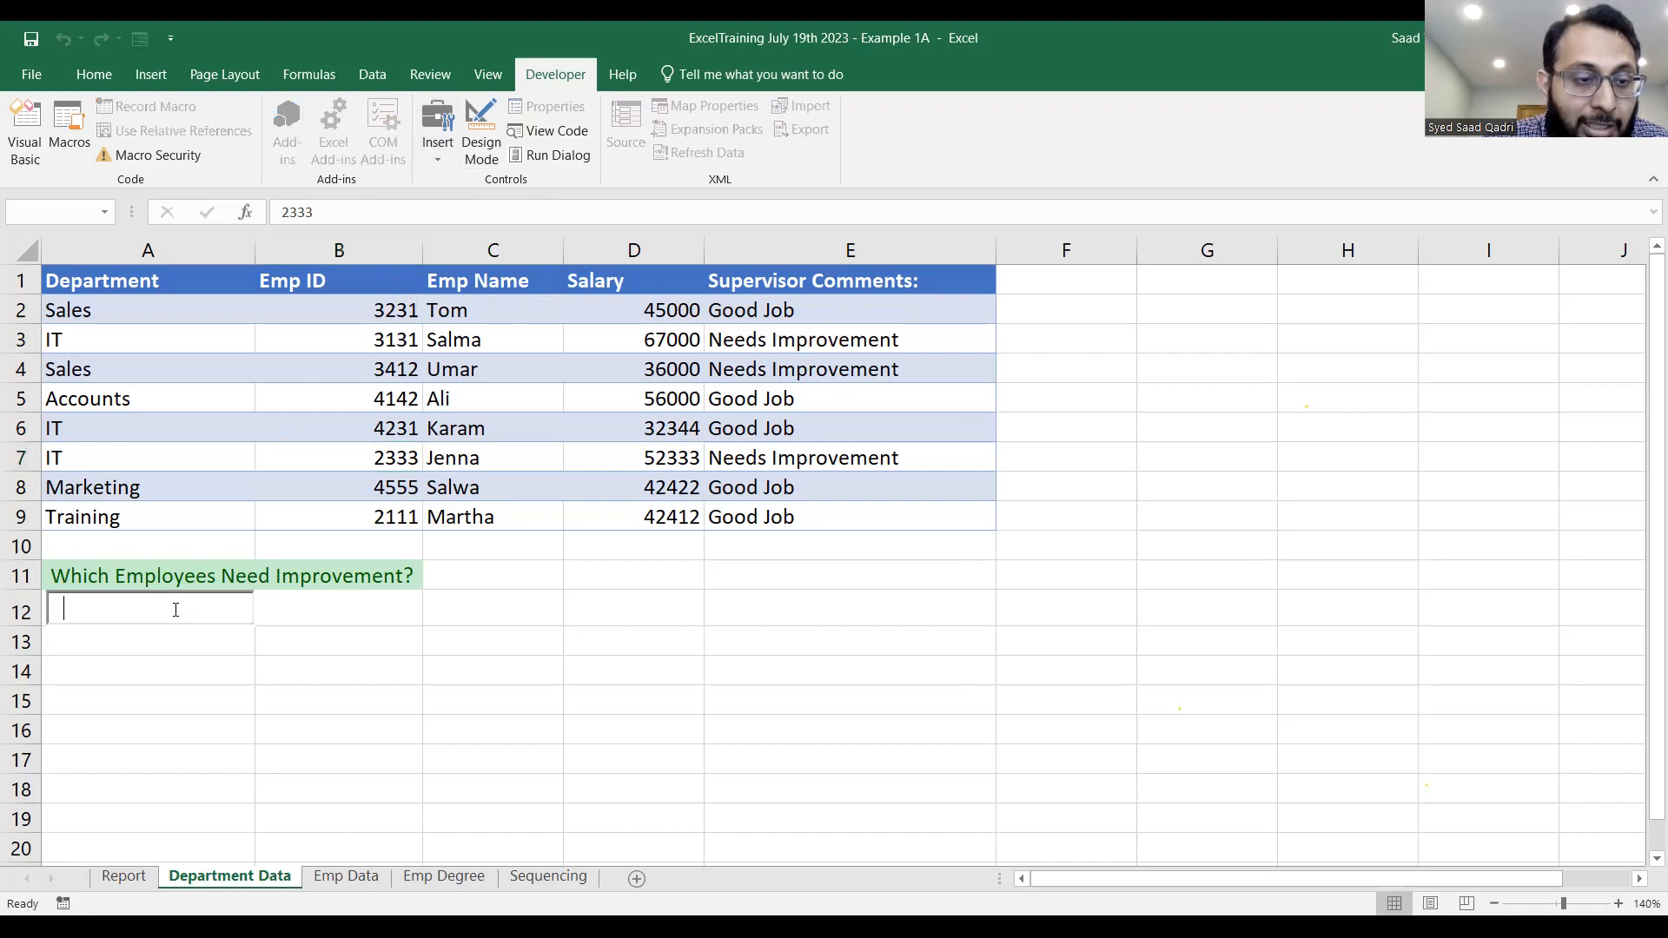
In design mode, review the LinkedCell property of the search text box over A12, close its properties, and leave design mode.
click(485, 123)
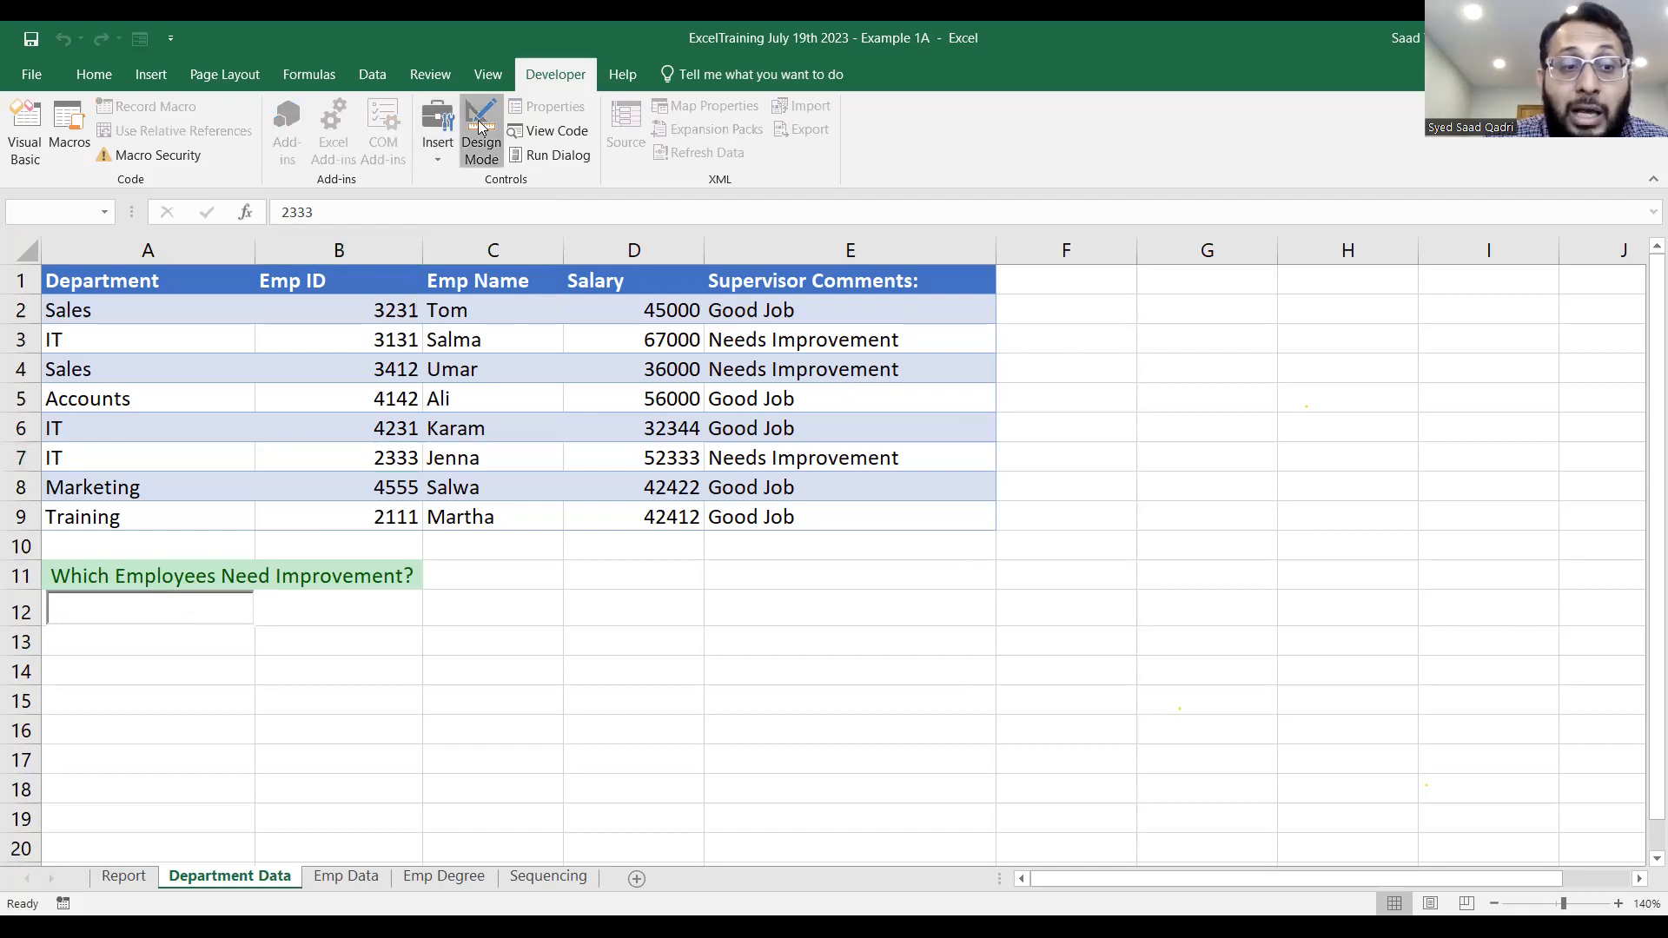
click(188, 608)
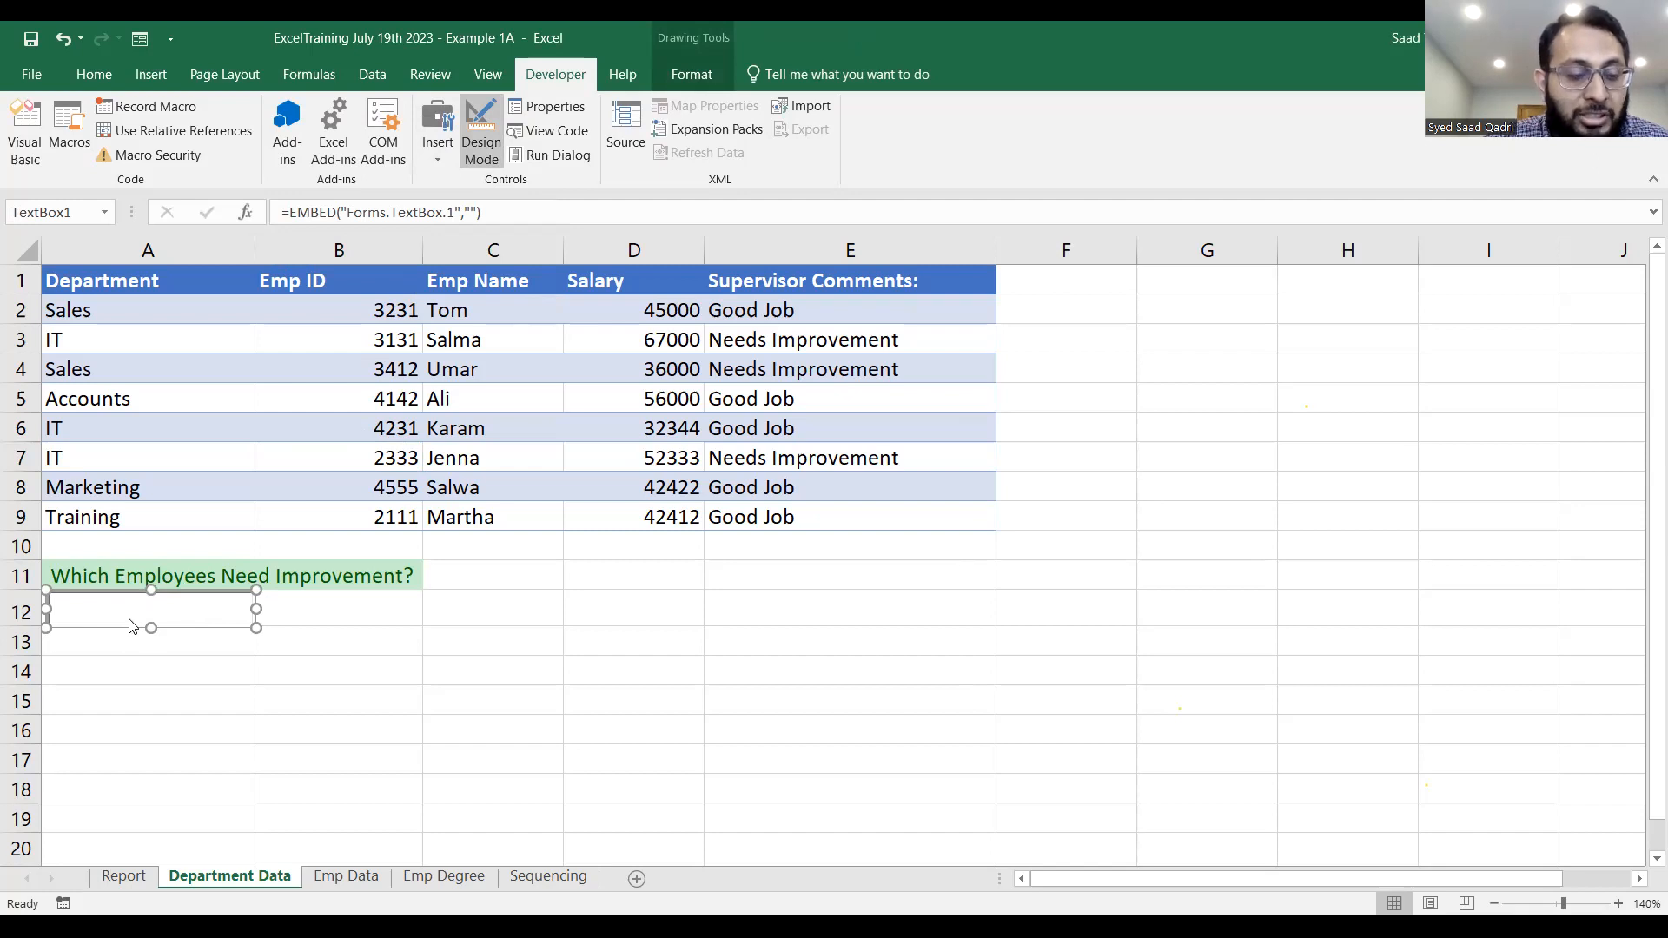
right_click(130, 621)
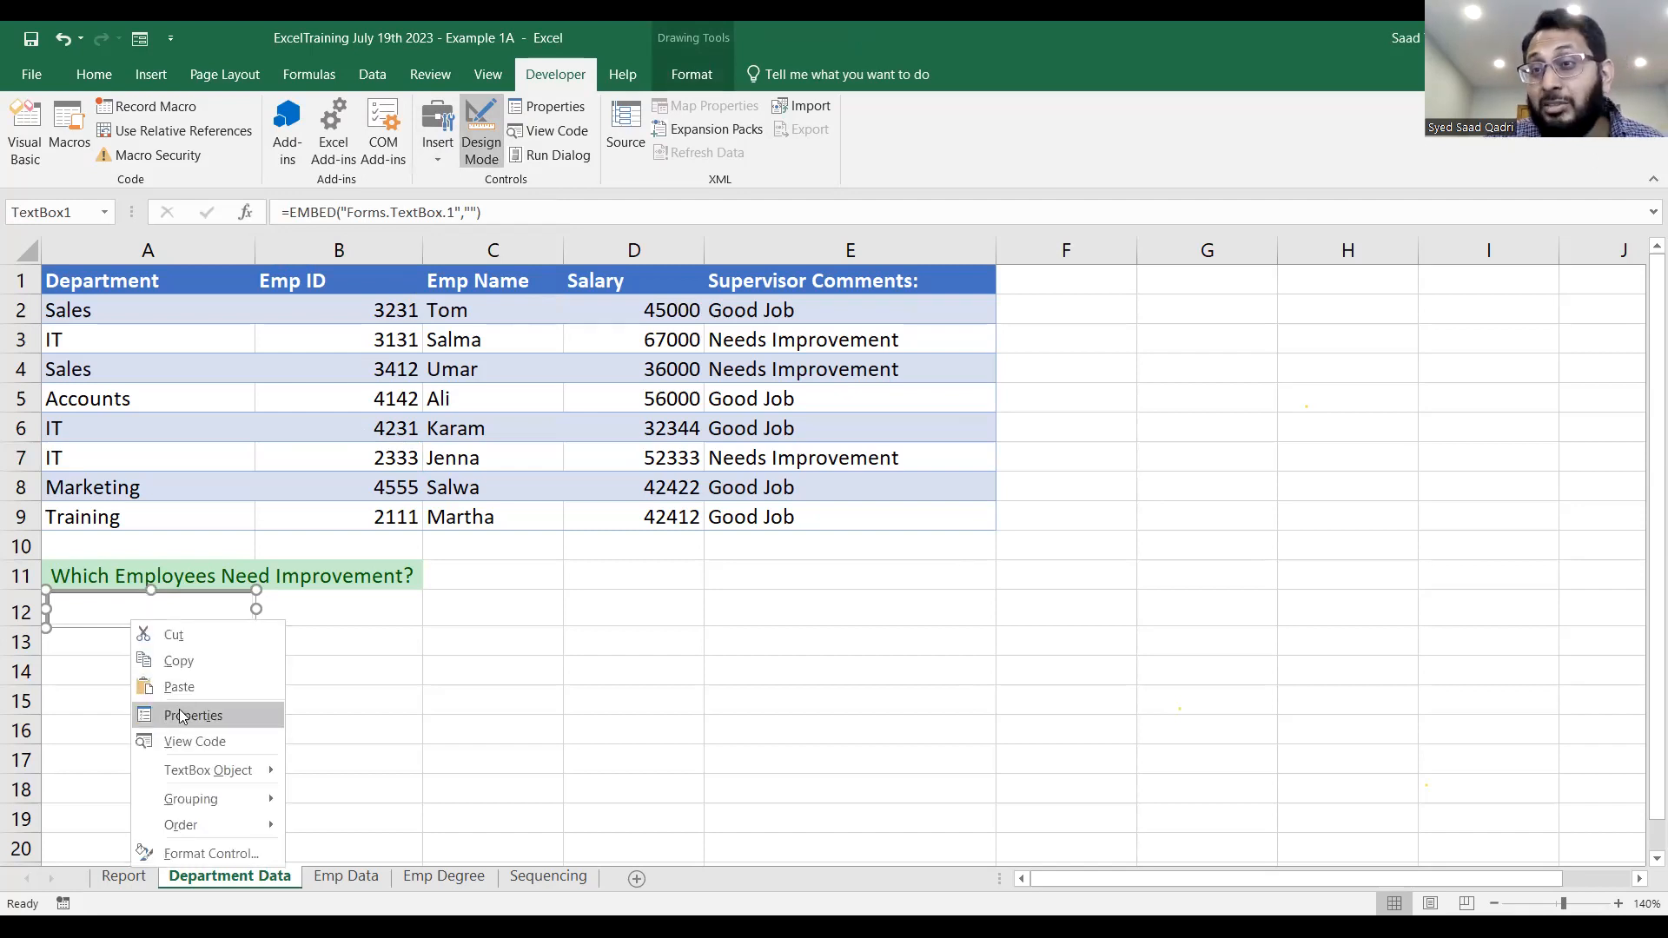
click(180, 711)
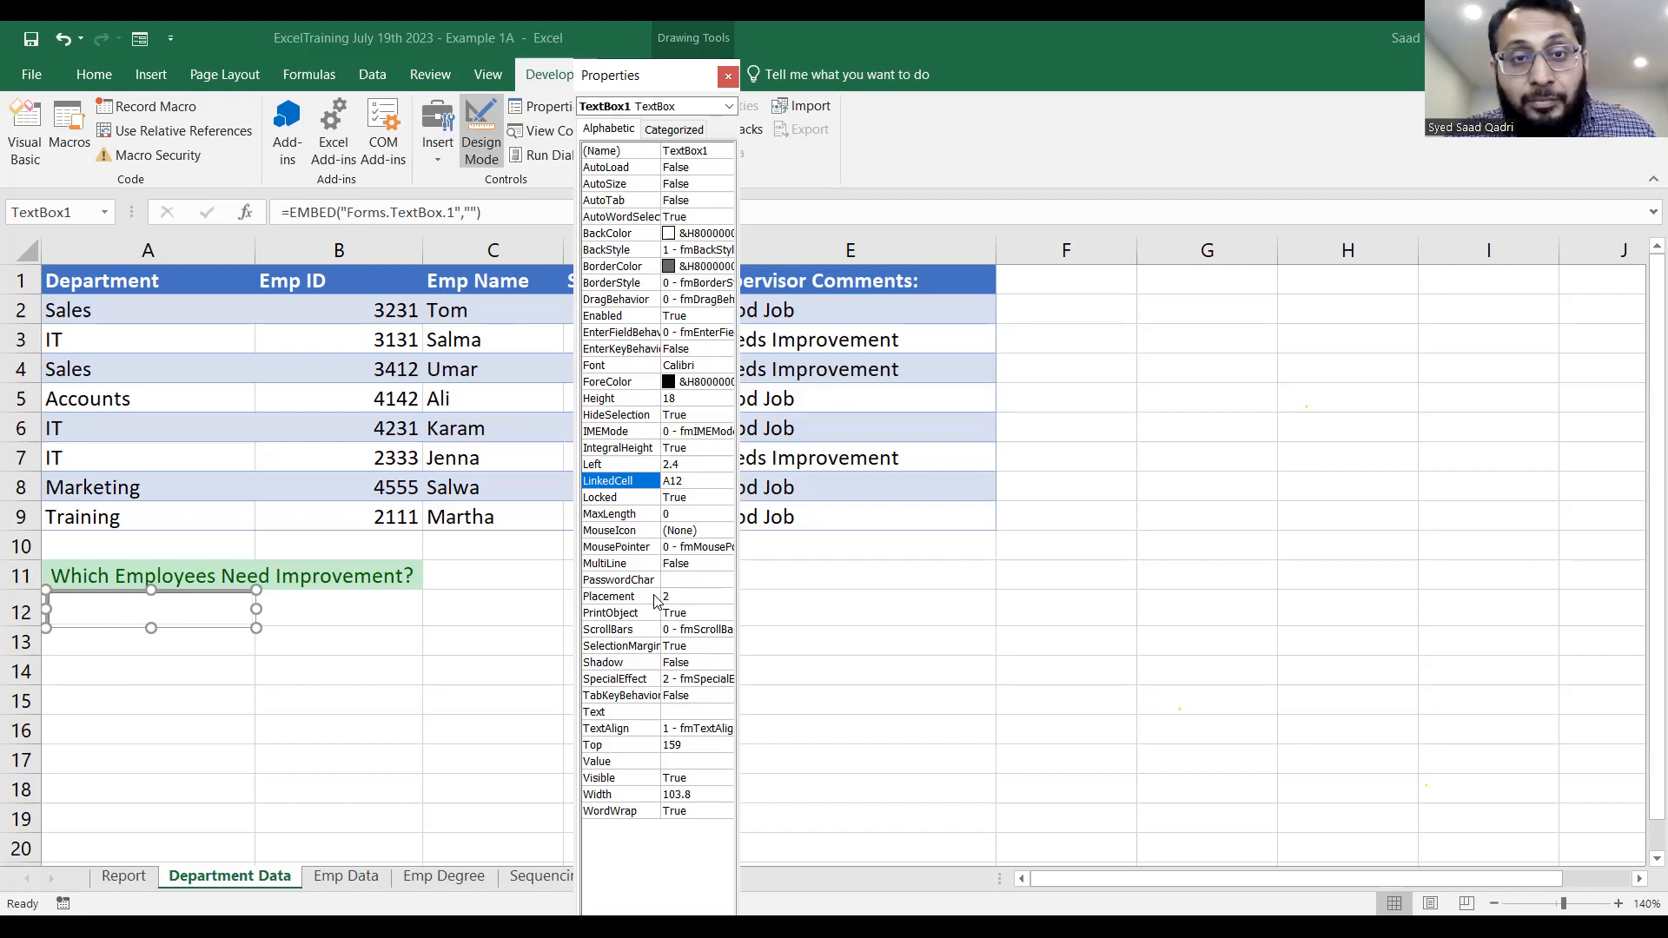
click(728, 78)
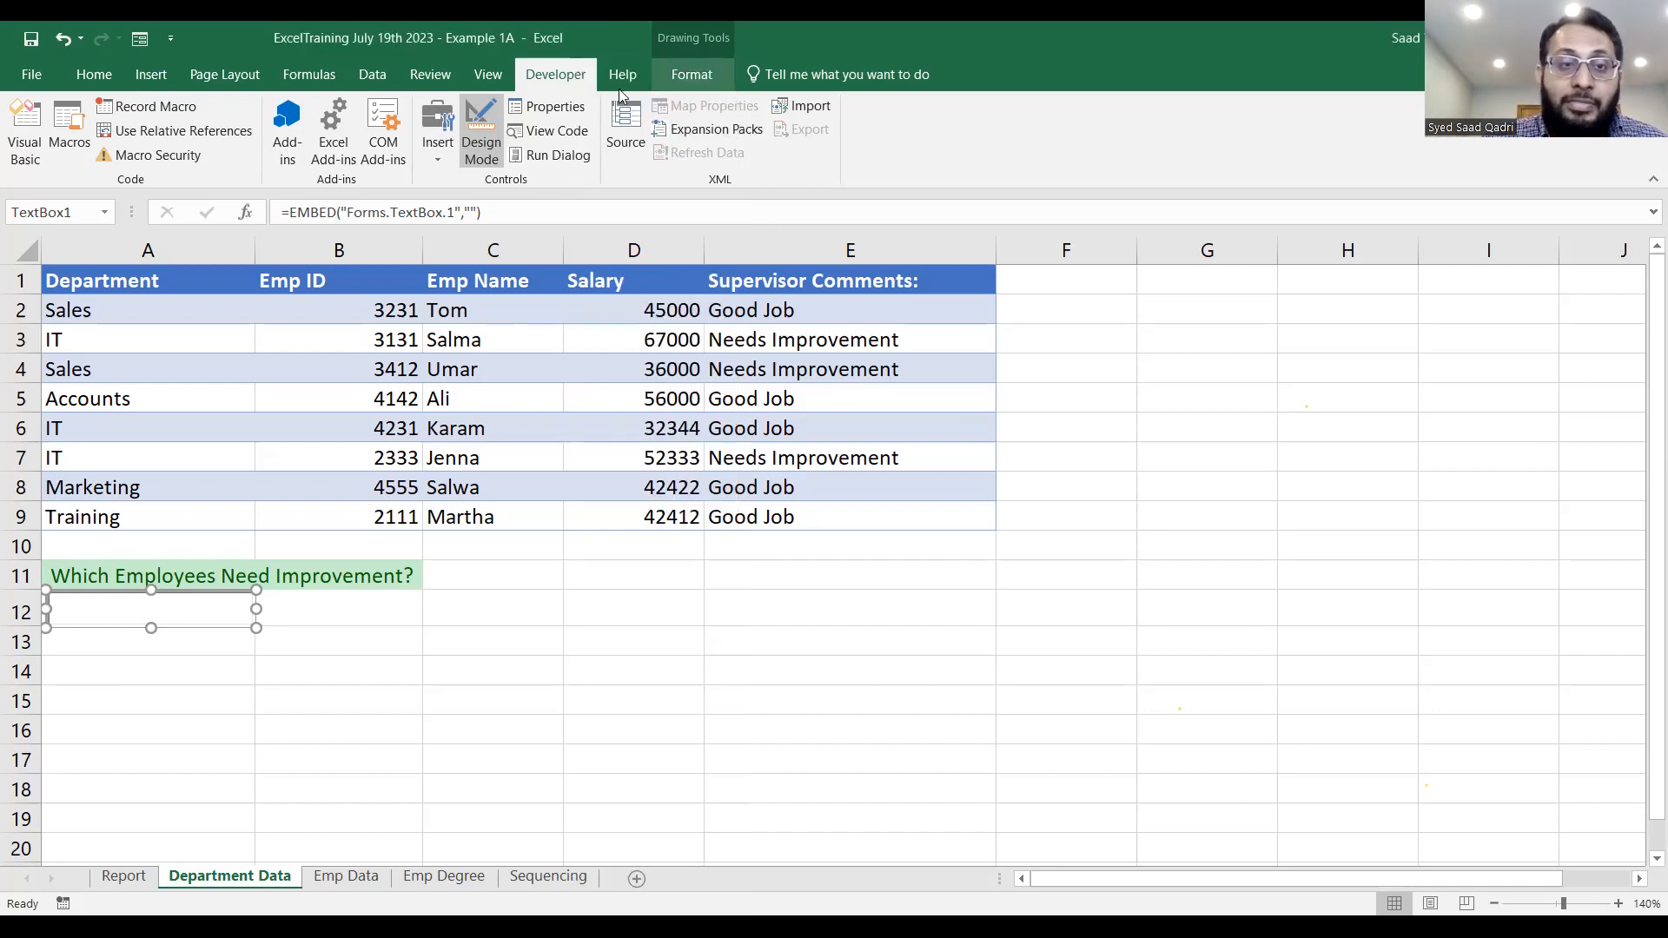
click(482, 129)
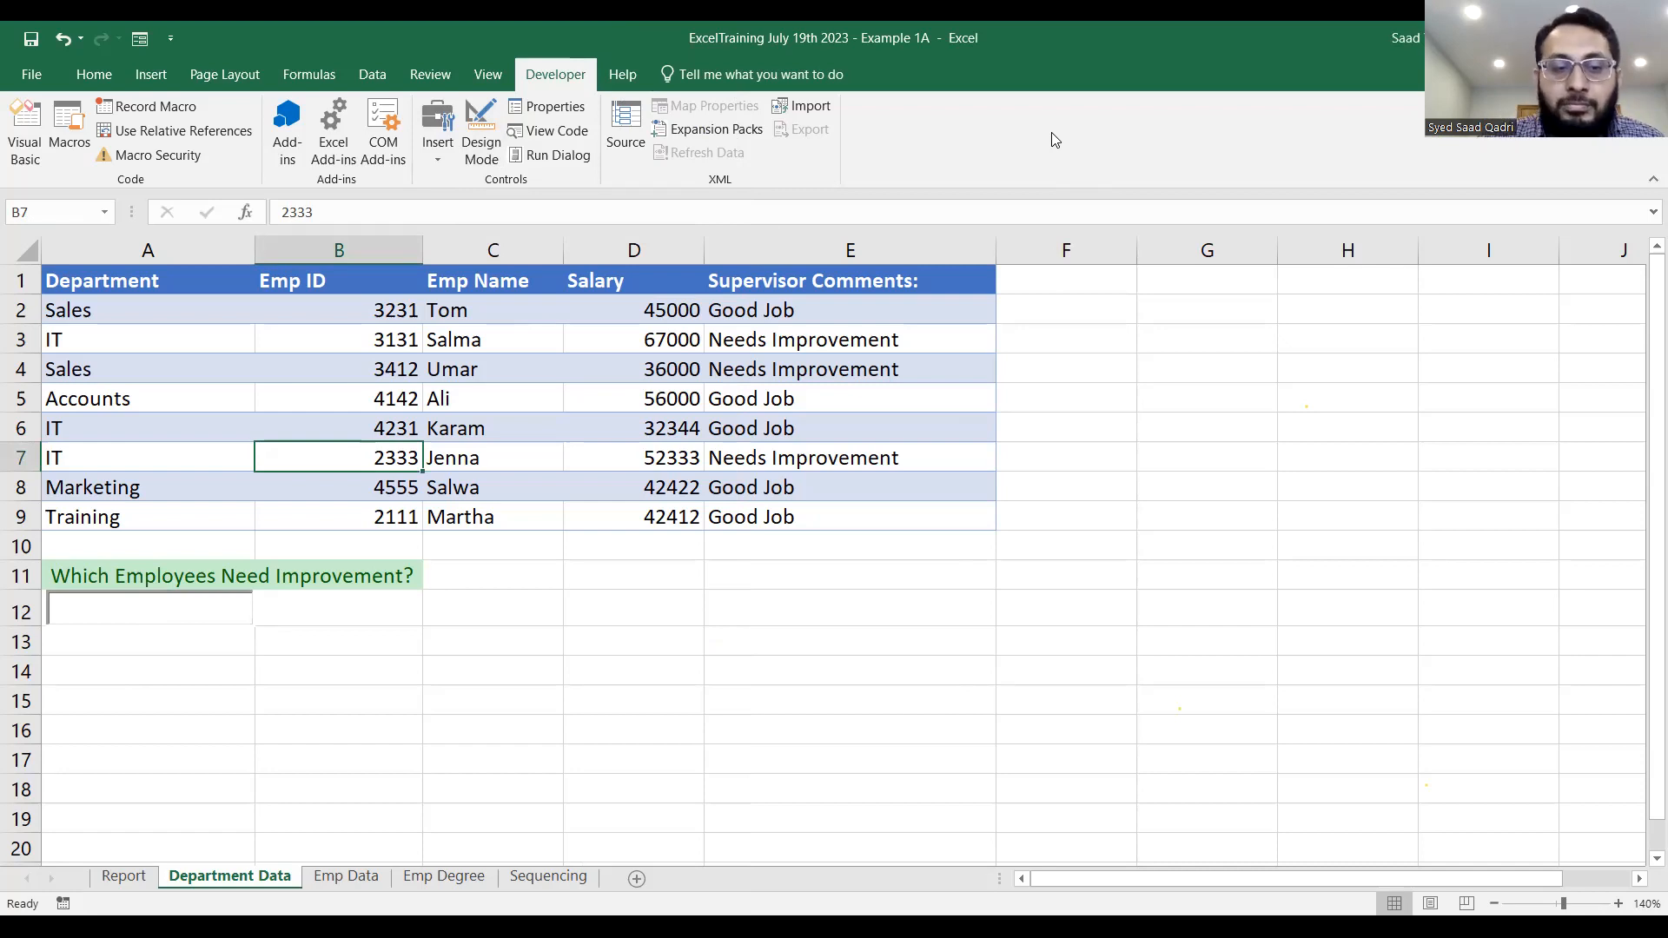
Test the search box over A12 by searching for goo, and clear it again.
click(446, 254)
click(147, 618)
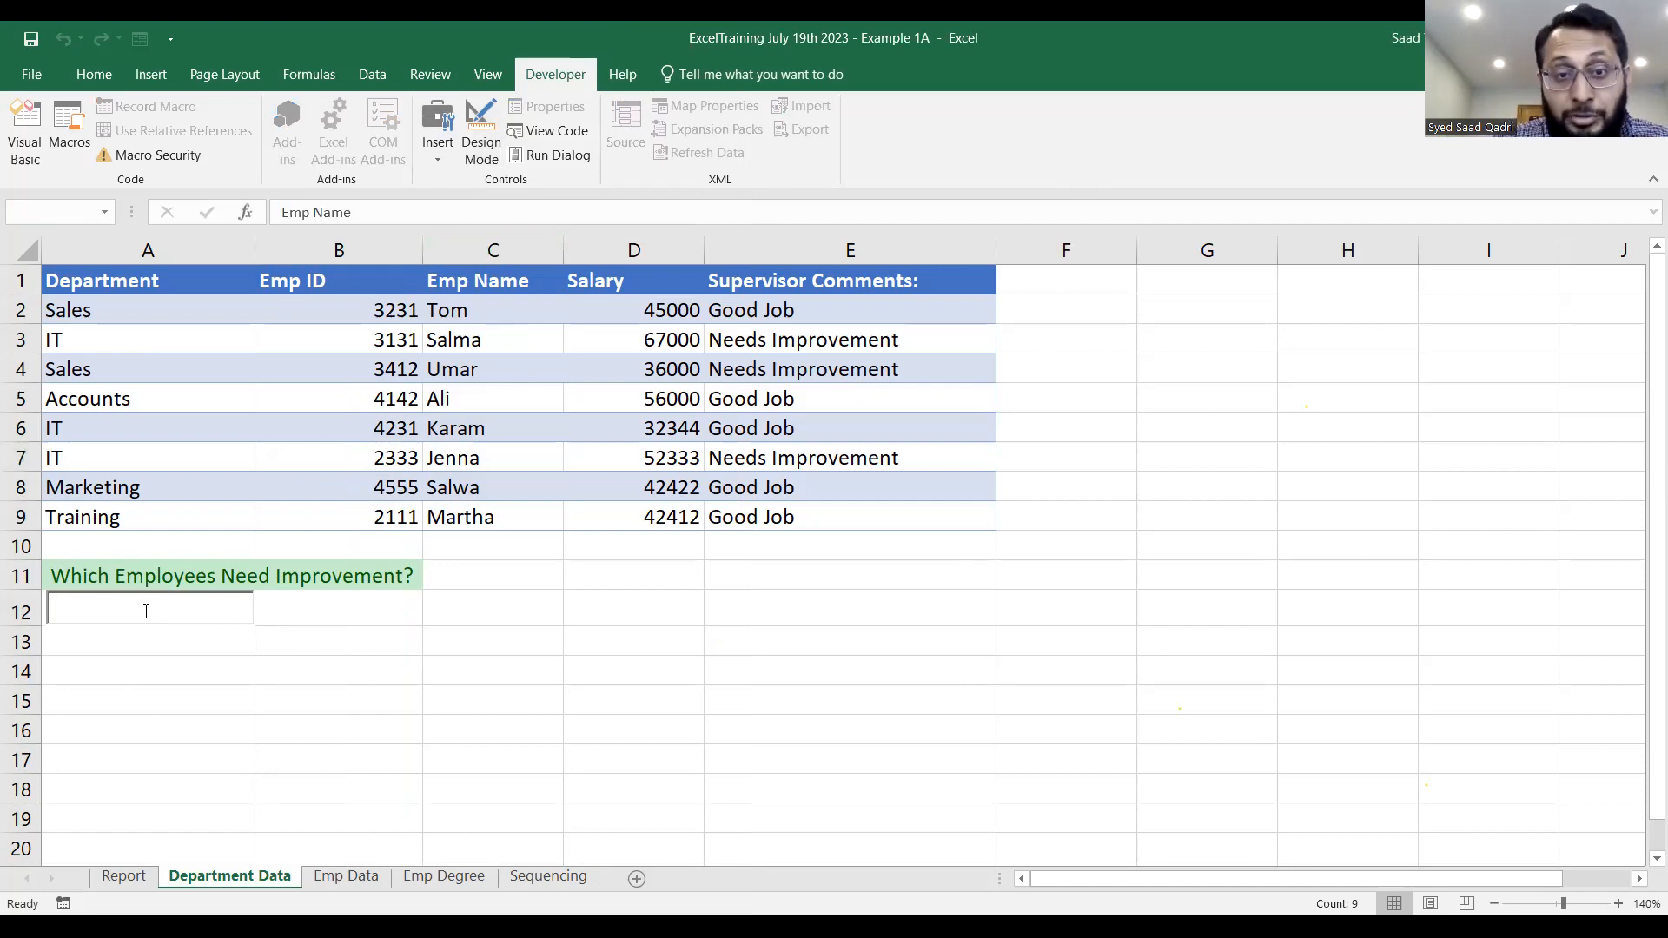
text(goo)
key(BackSpace)
key(BackSpace)
key(BackSpace)
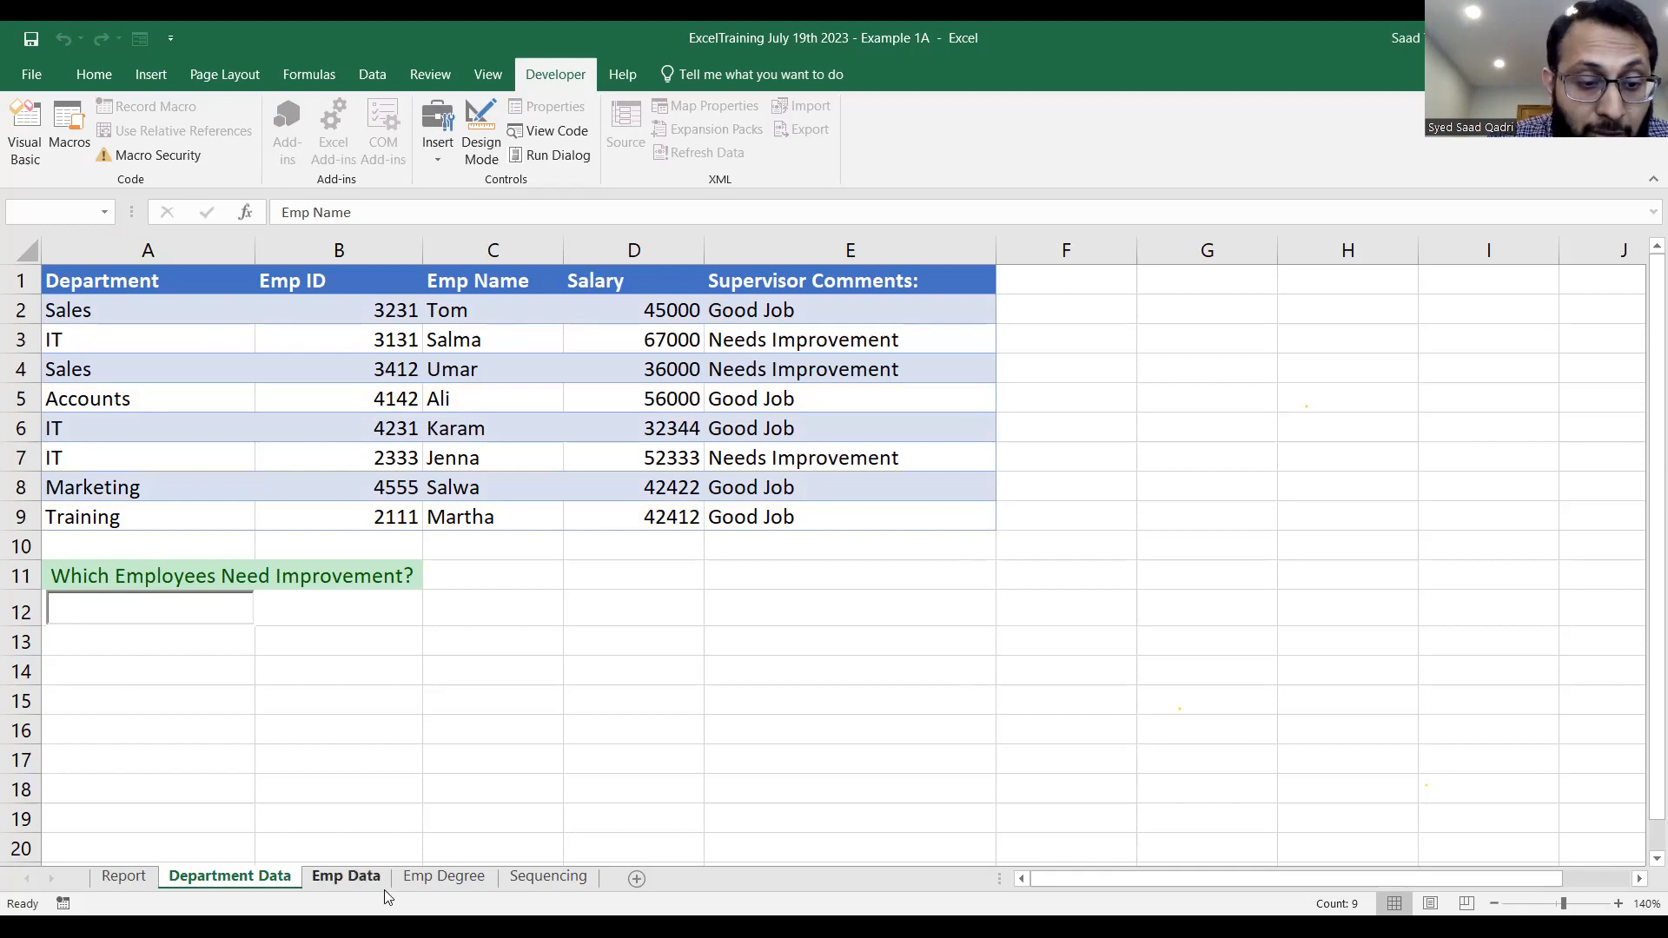
On the Emp Data sheet, enlarge the view to 160% and narrow column A.
click(347, 876)
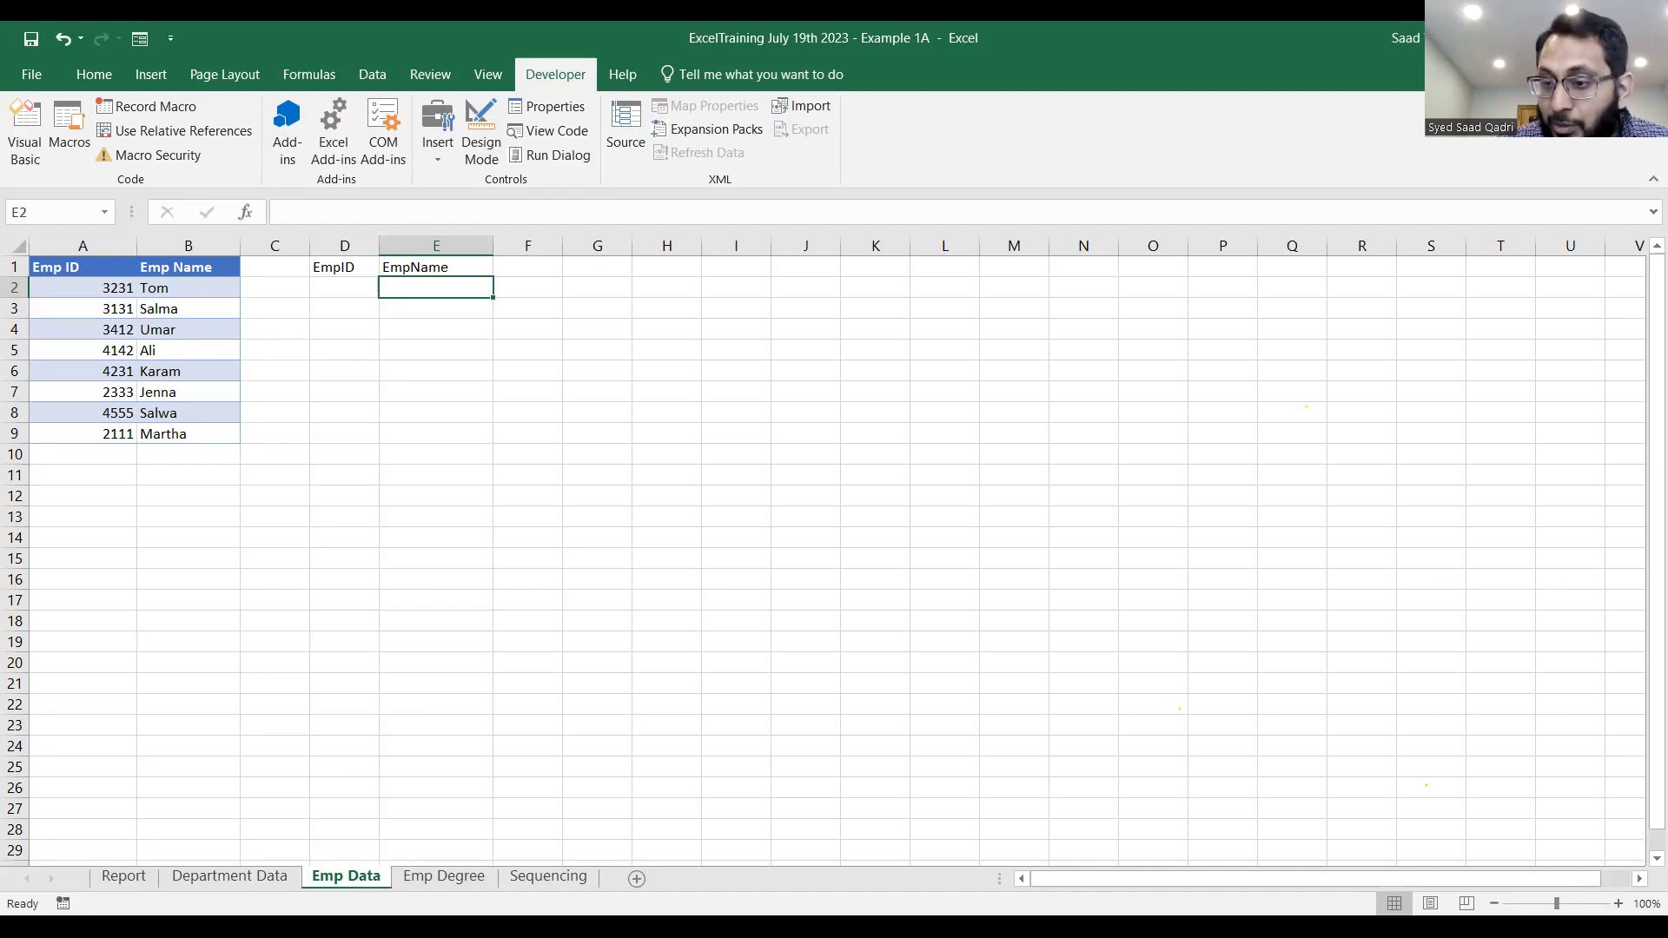
click(1618, 903)
click(1619, 904)
click(1618, 903)
click(1619, 904)
click(1618, 904)
click(1618, 903)
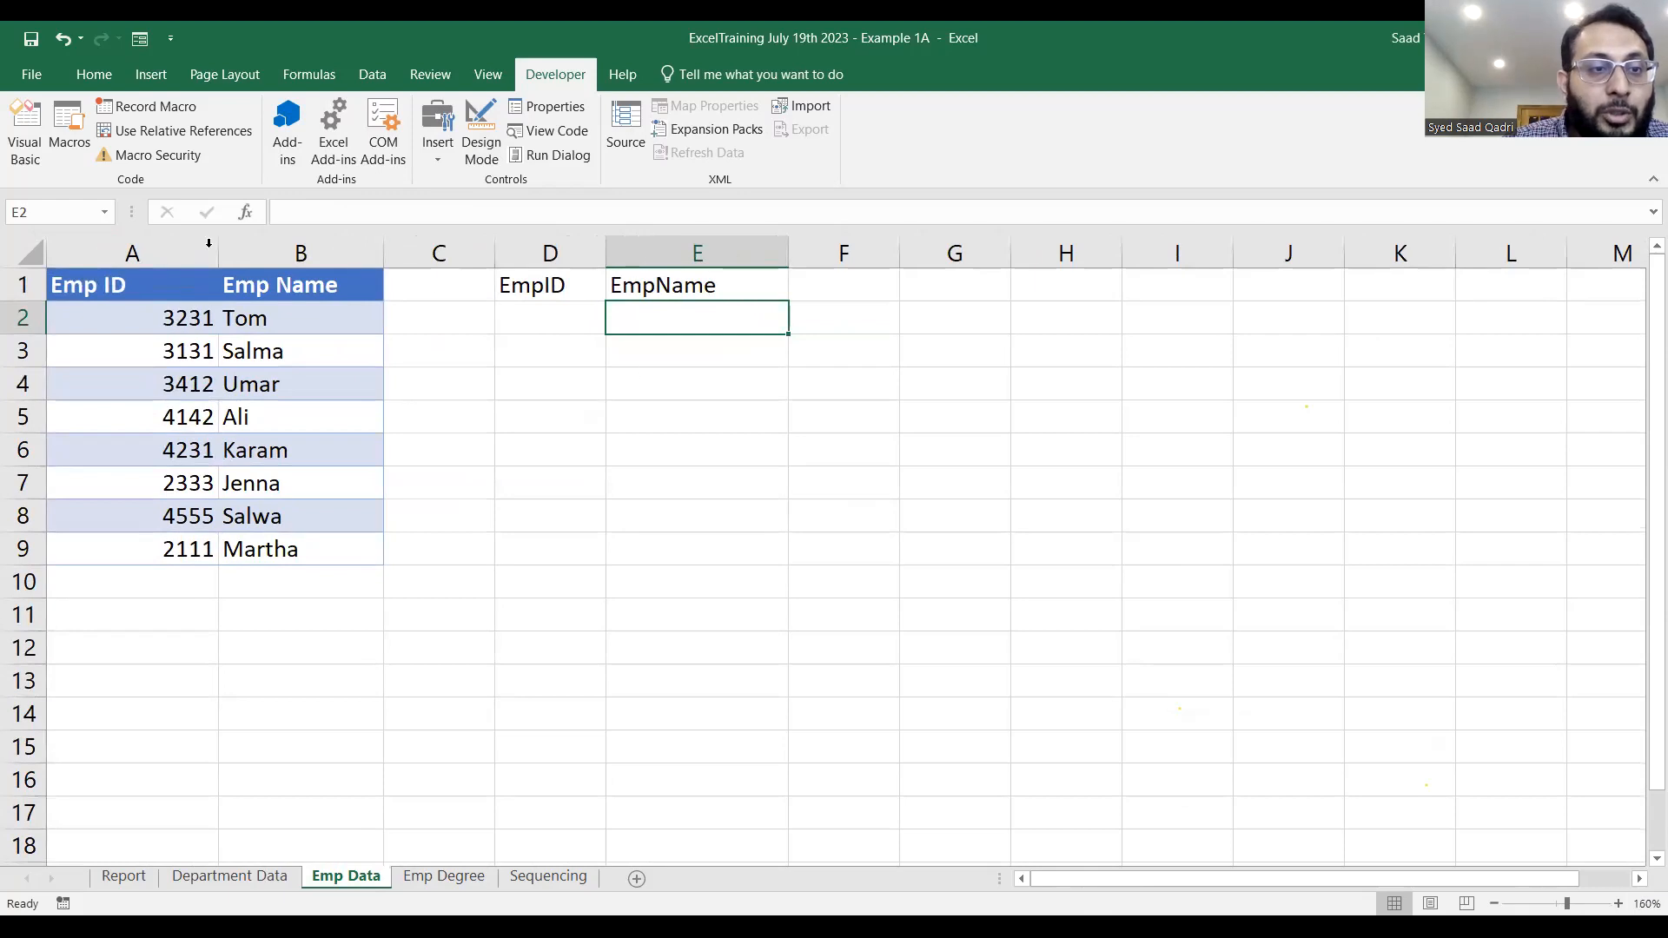
drag(222, 253, 171, 253)
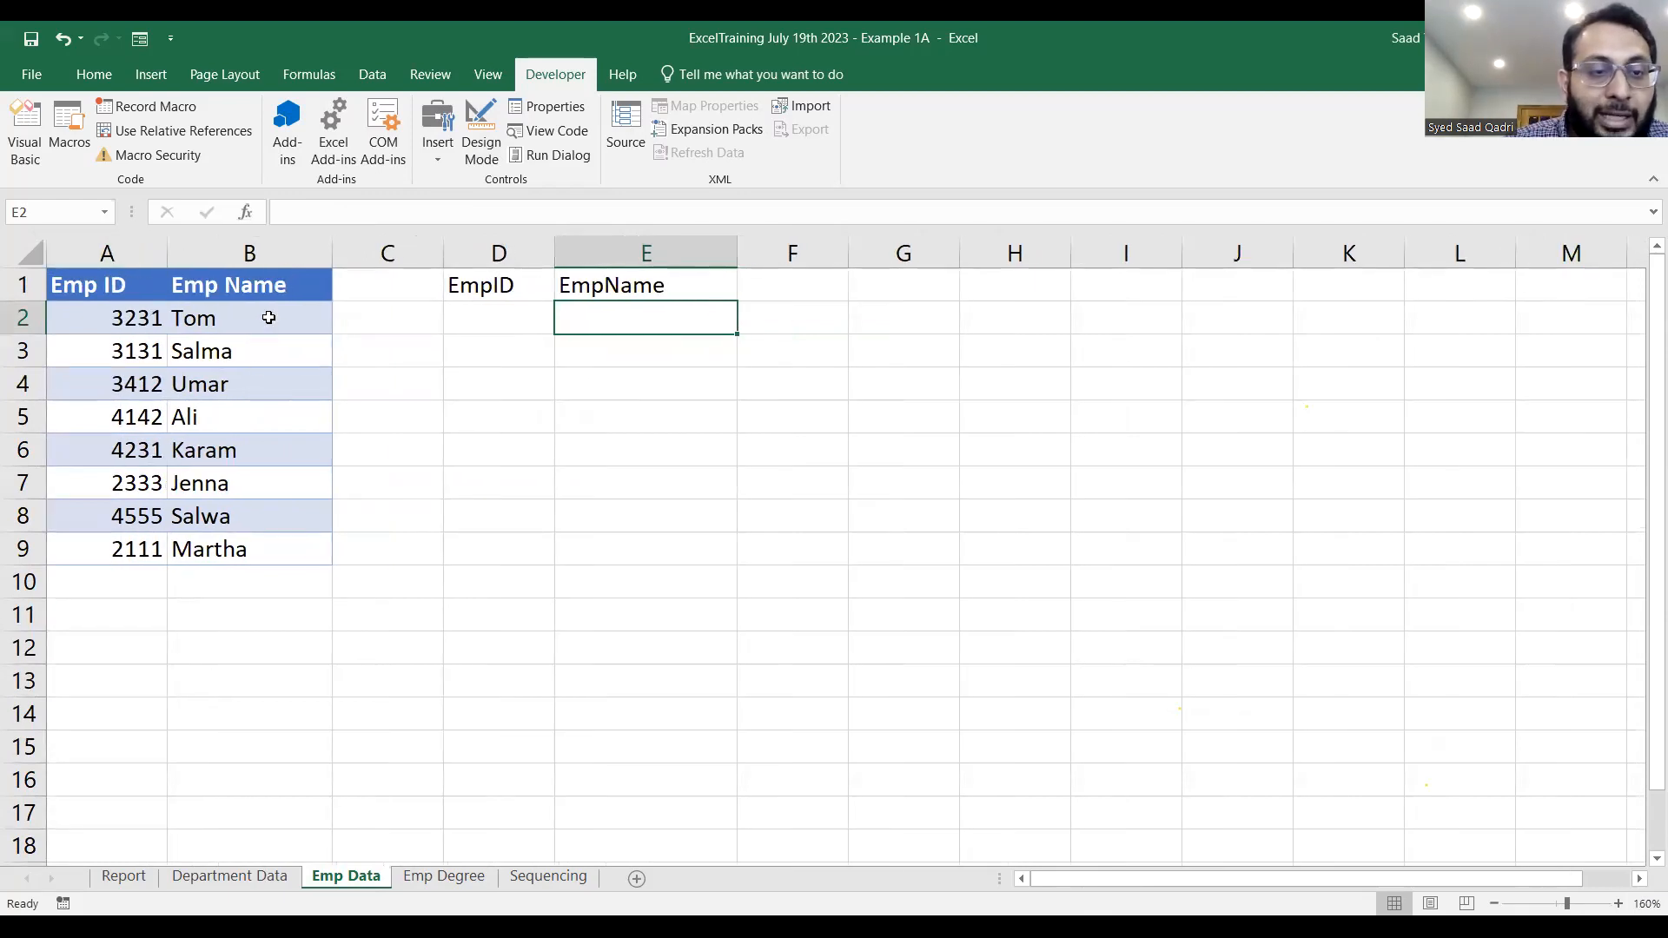
Compare the Emp ID and Emp Name columns in B1:C9 of Department Data with the table on Emp Data.
click(230, 876)
click(464, 409)
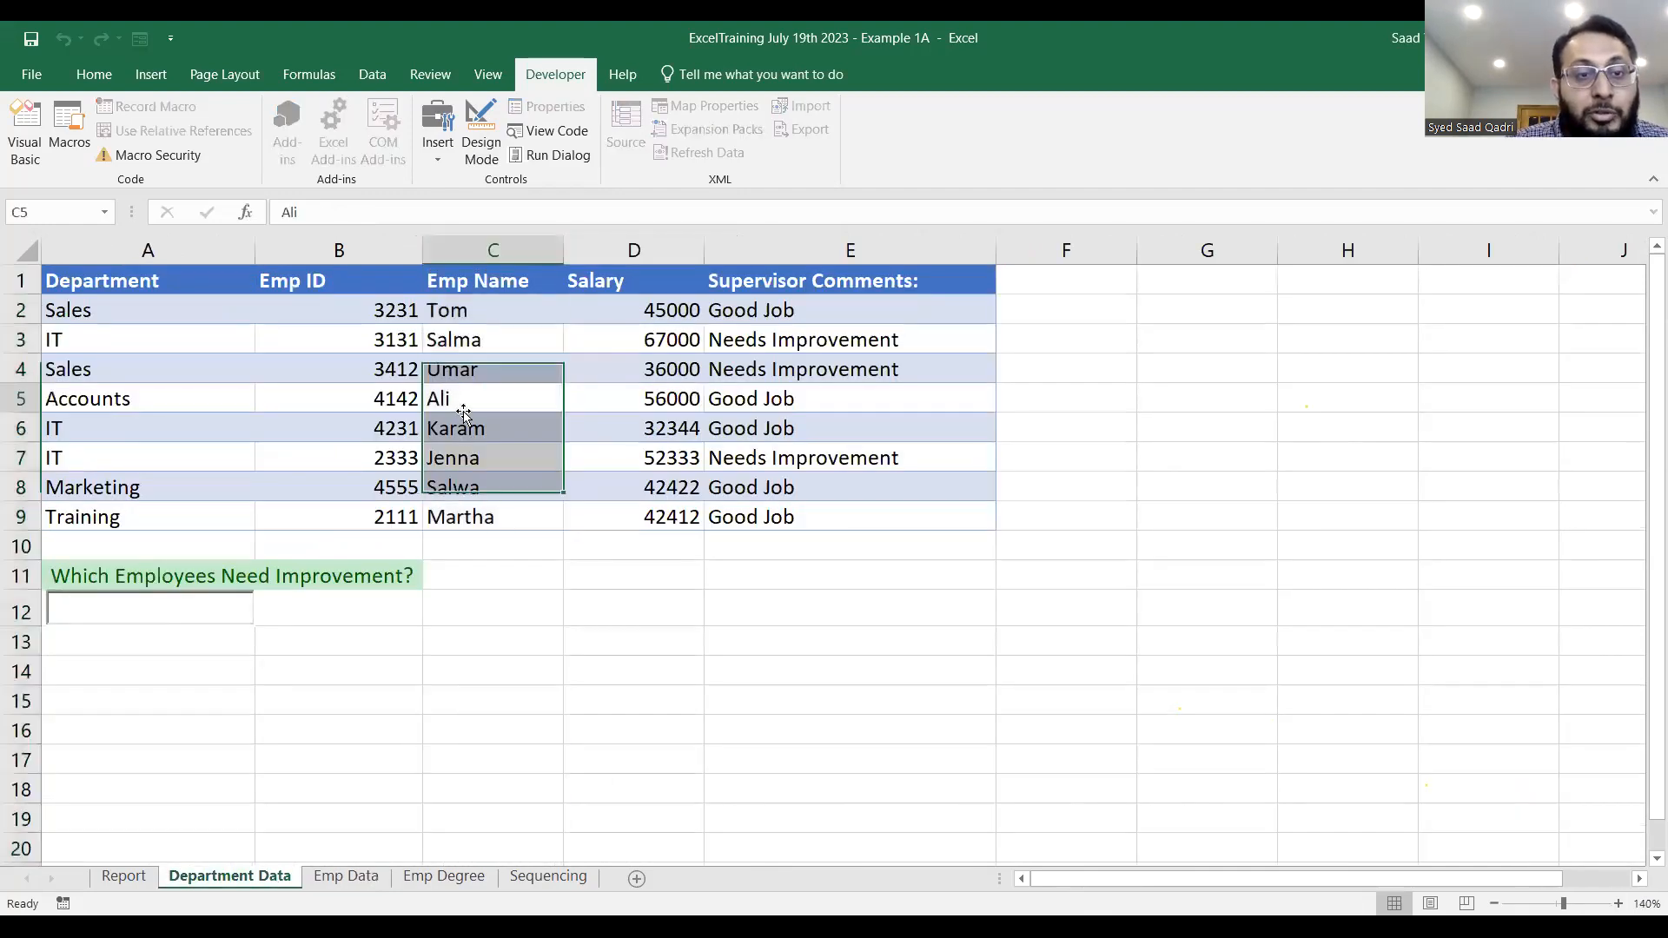
drag(346, 279, 482, 512)
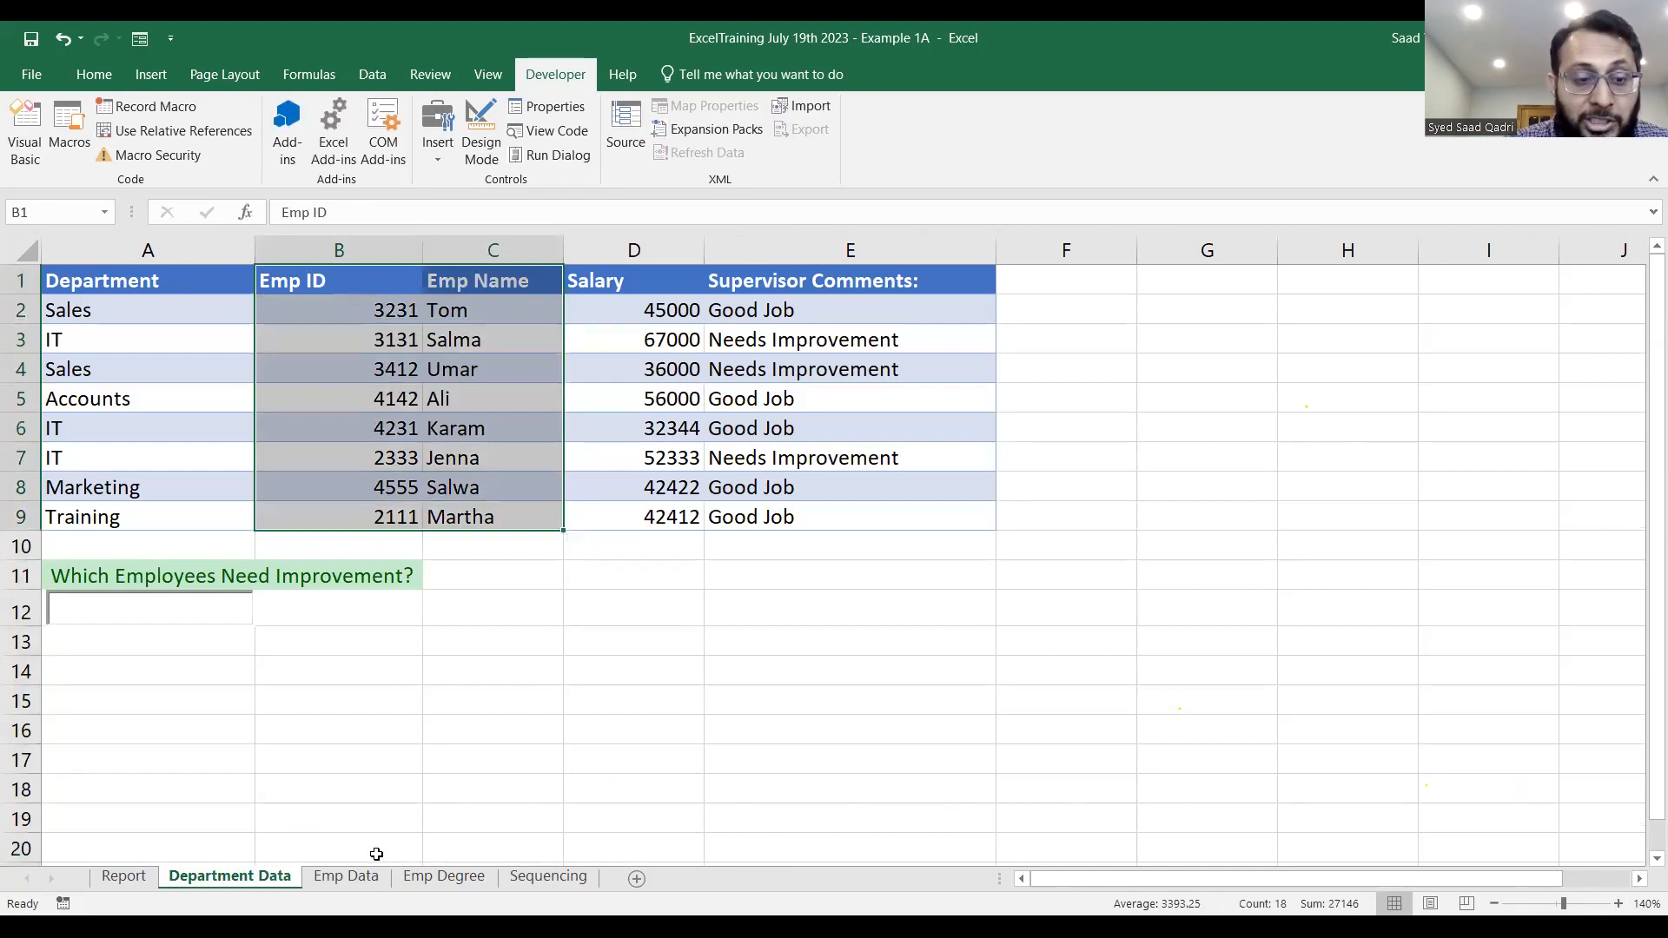
click(353, 875)
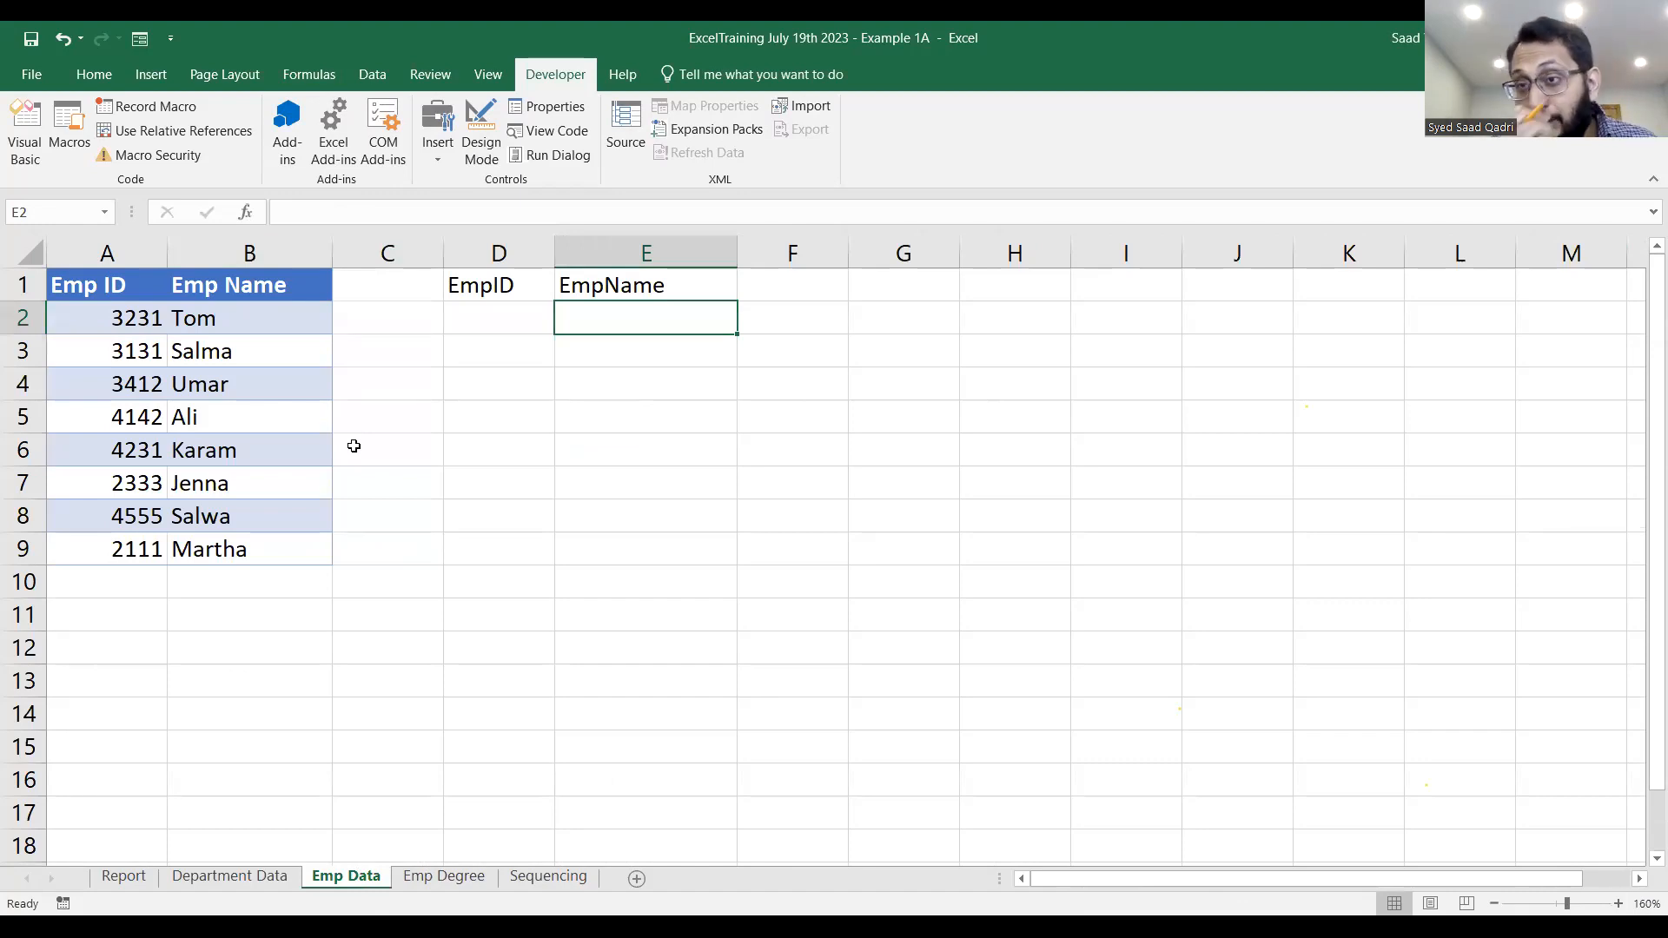
click(222, 877)
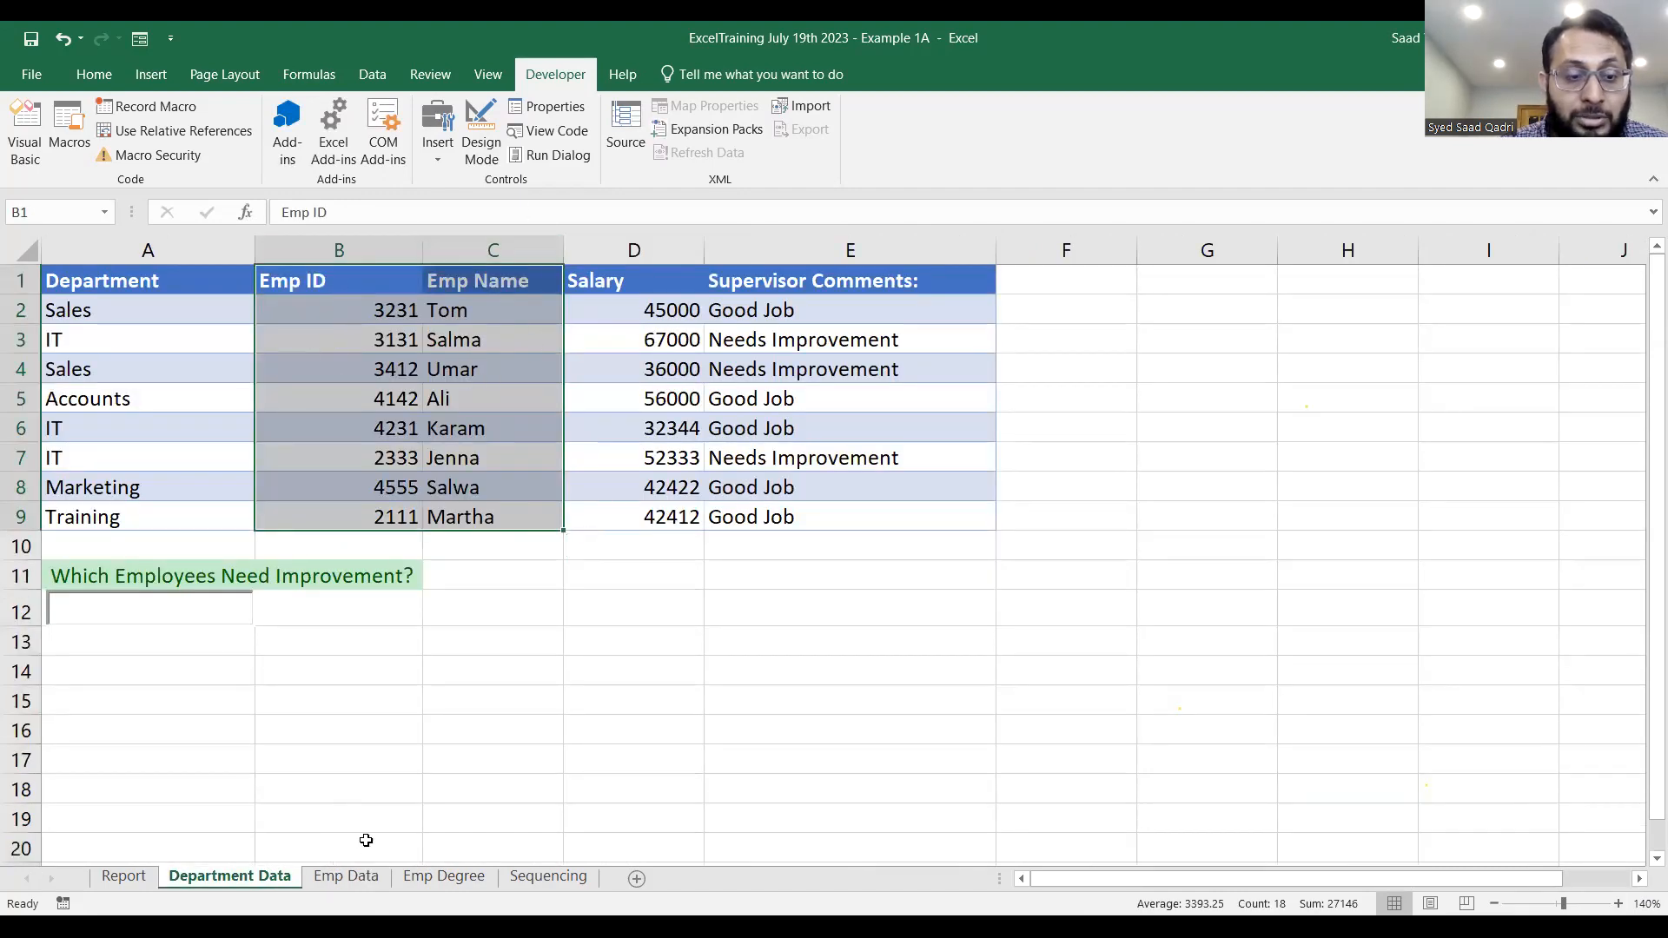
click(344, 878)
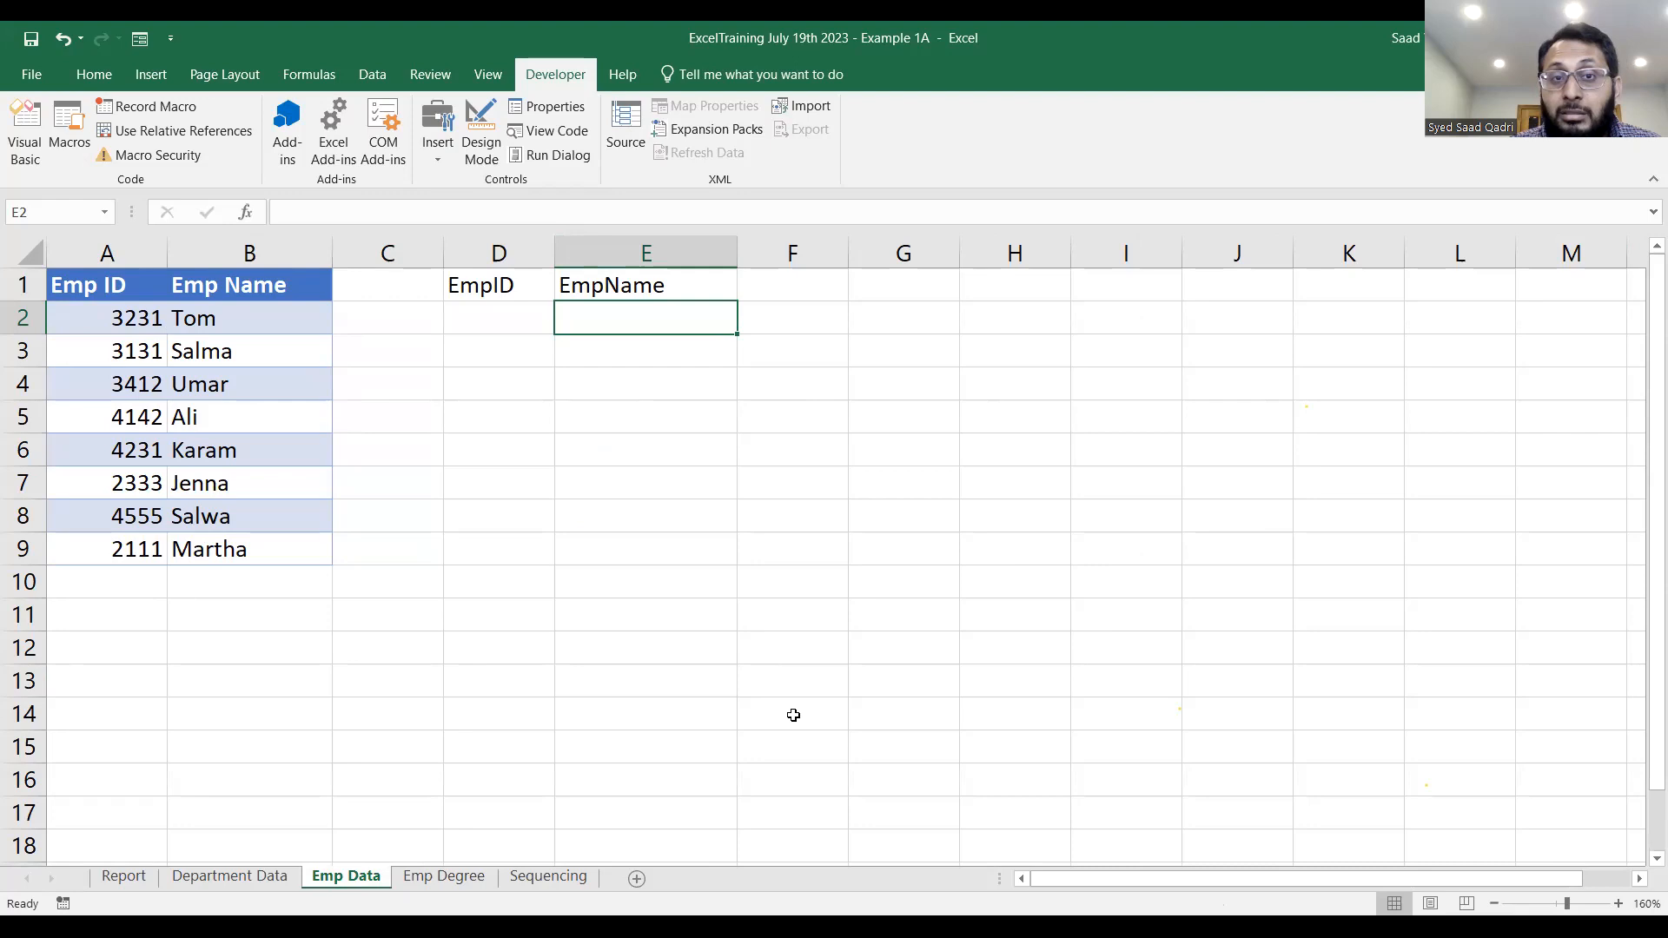
Review the EmpID and EmpName lookup headers in D1:E1 and the input cell D2 on the Emp Data sheet.
key(alt+Tab)
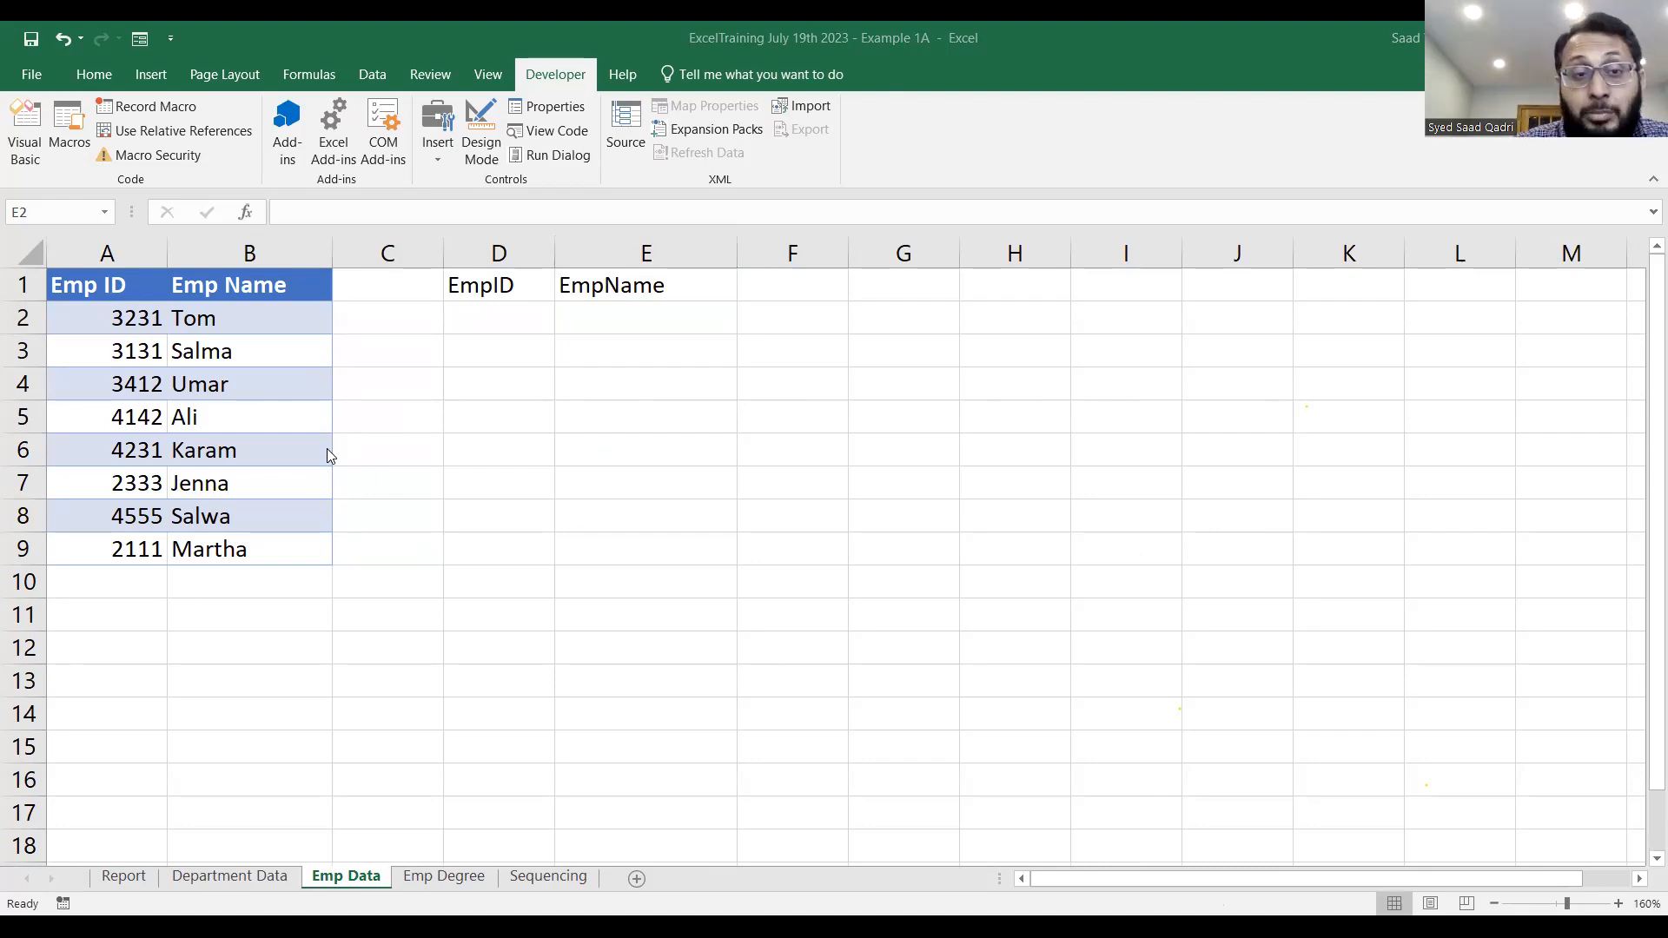
click(525, 287)
click(612, 285)
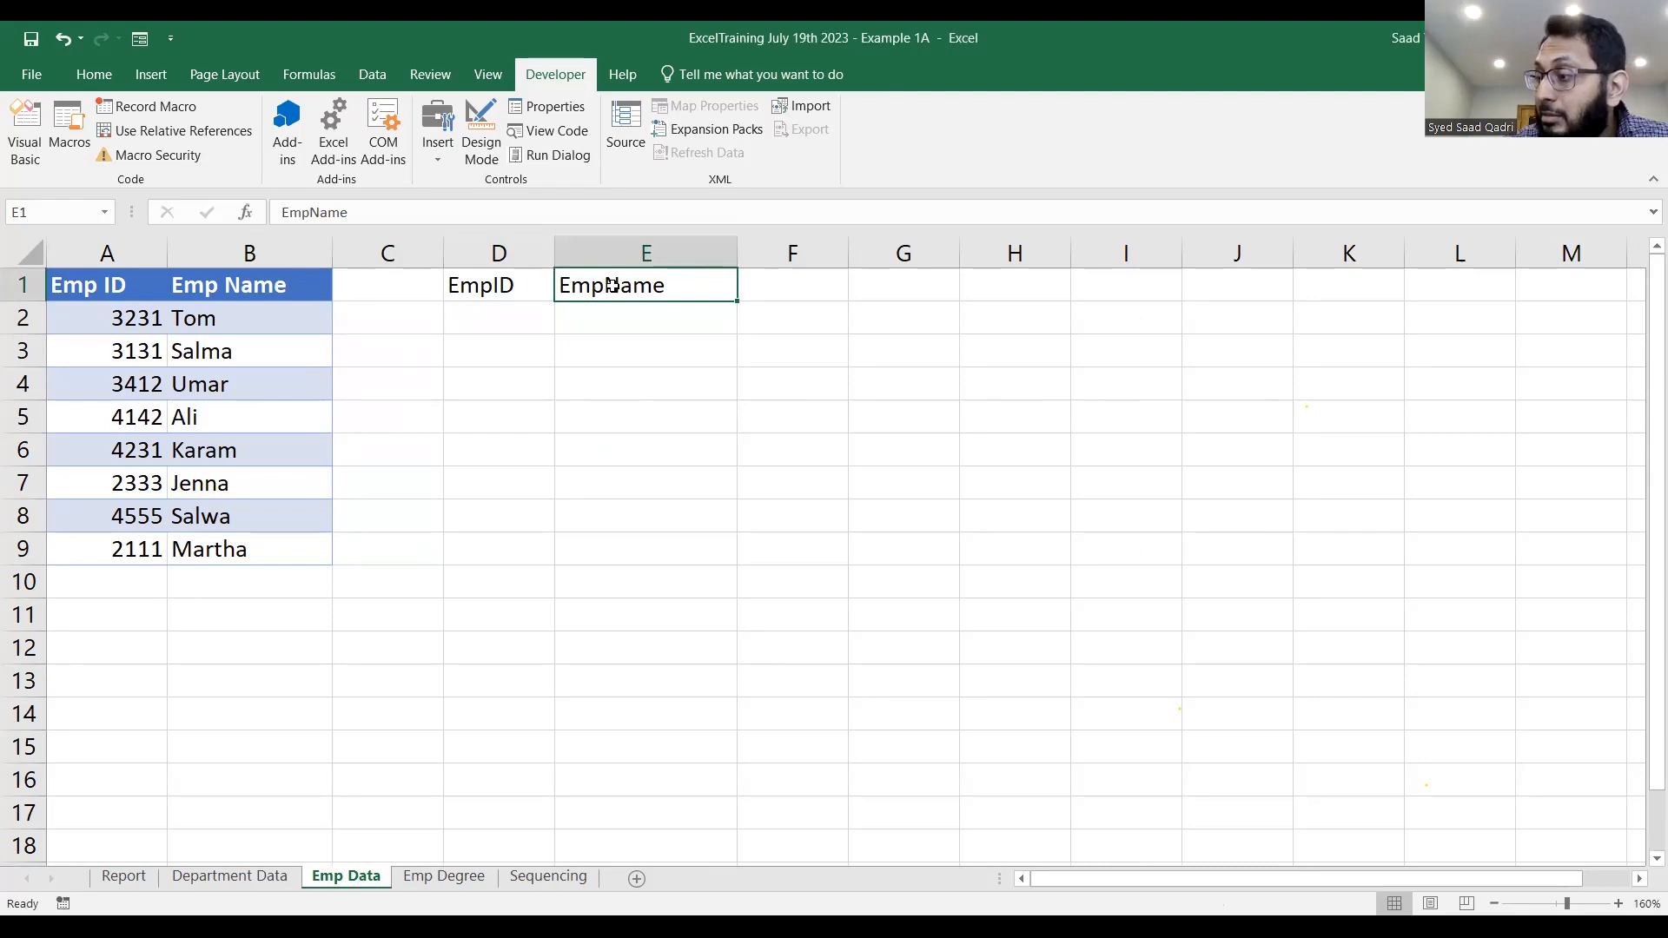
click(524, 317)
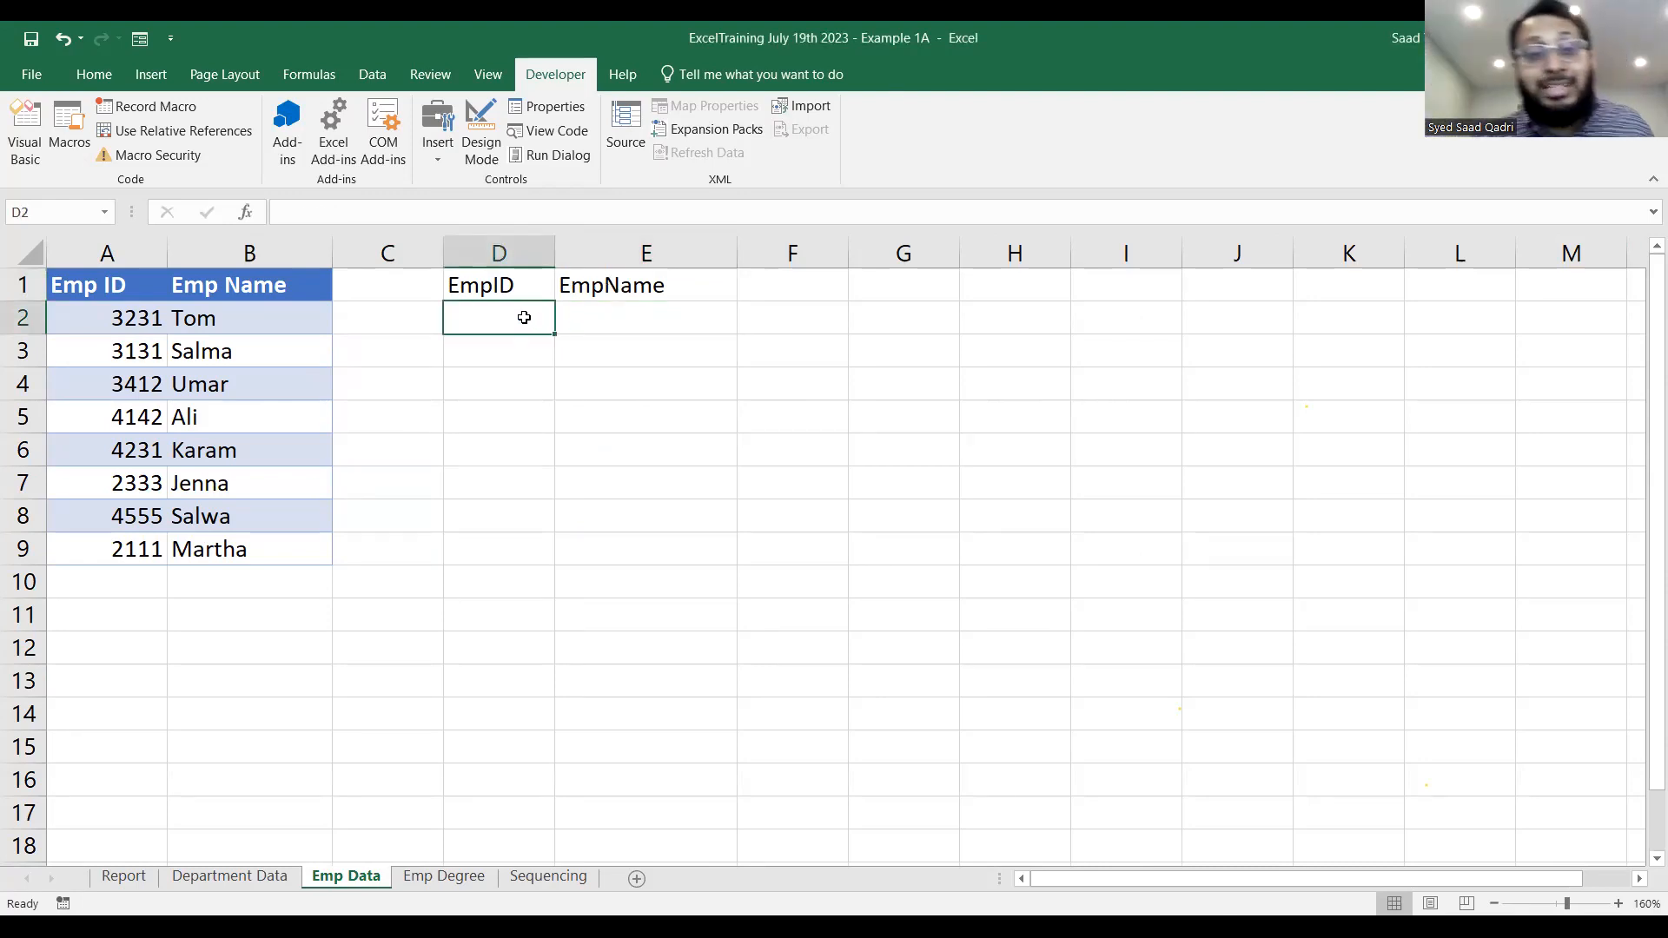
Start a VLOOKUP formula in E2 with D2 as the lookup value.
click(667, 311)
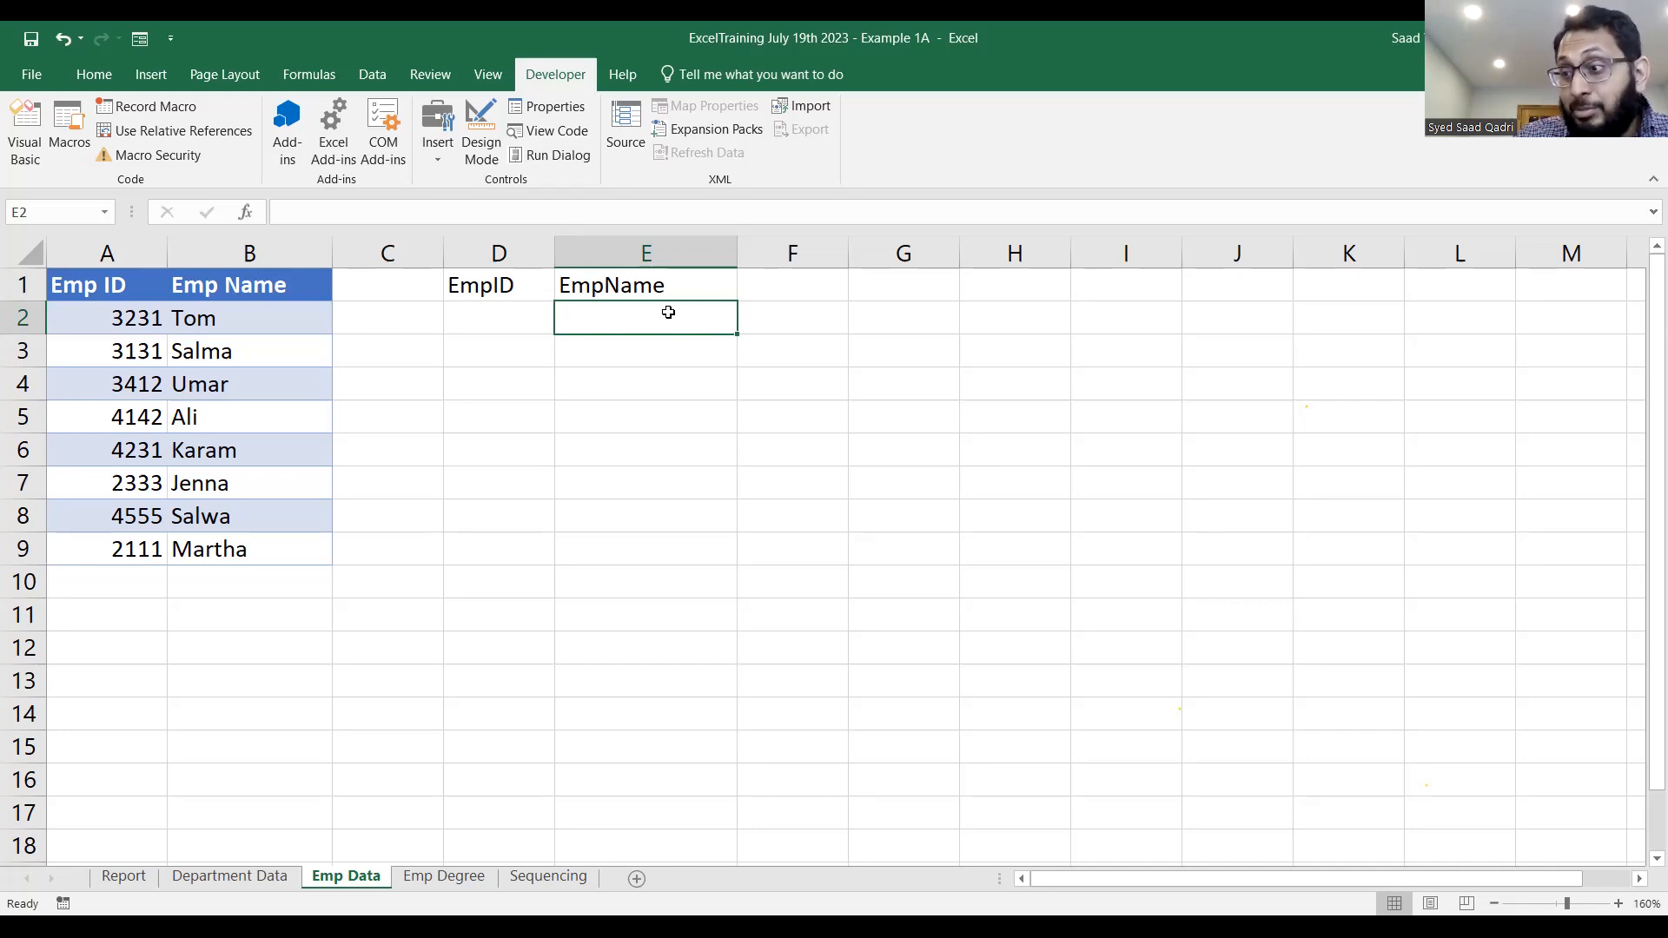
text(=)
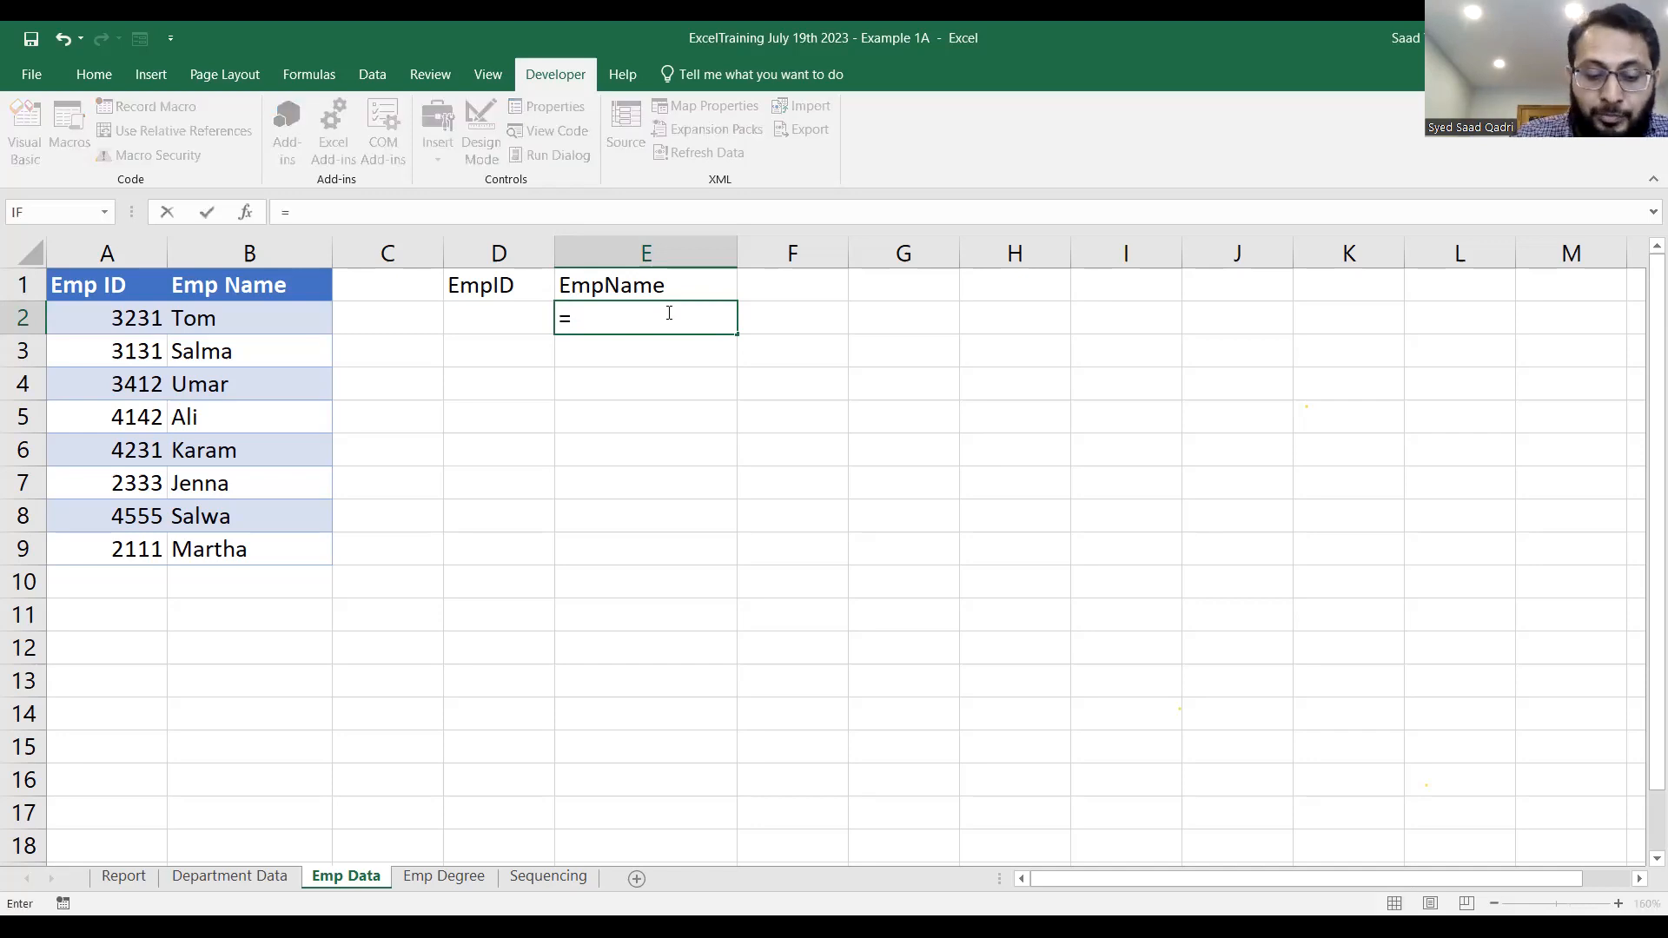
text(vloo)
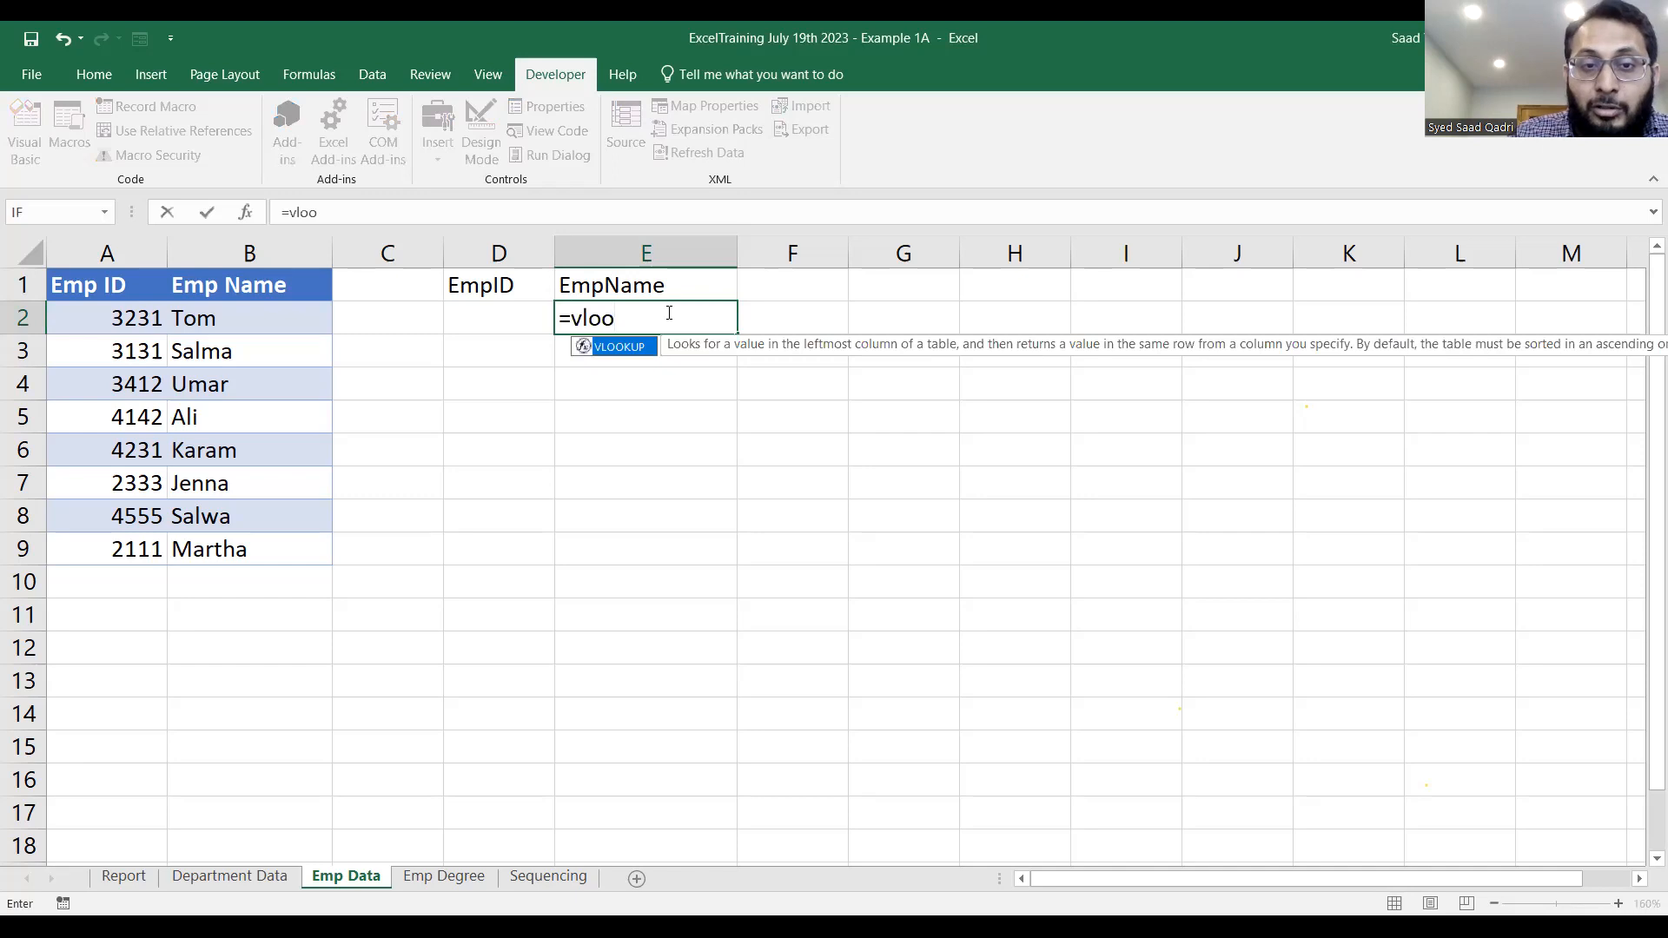
key(Escape)
text(k)
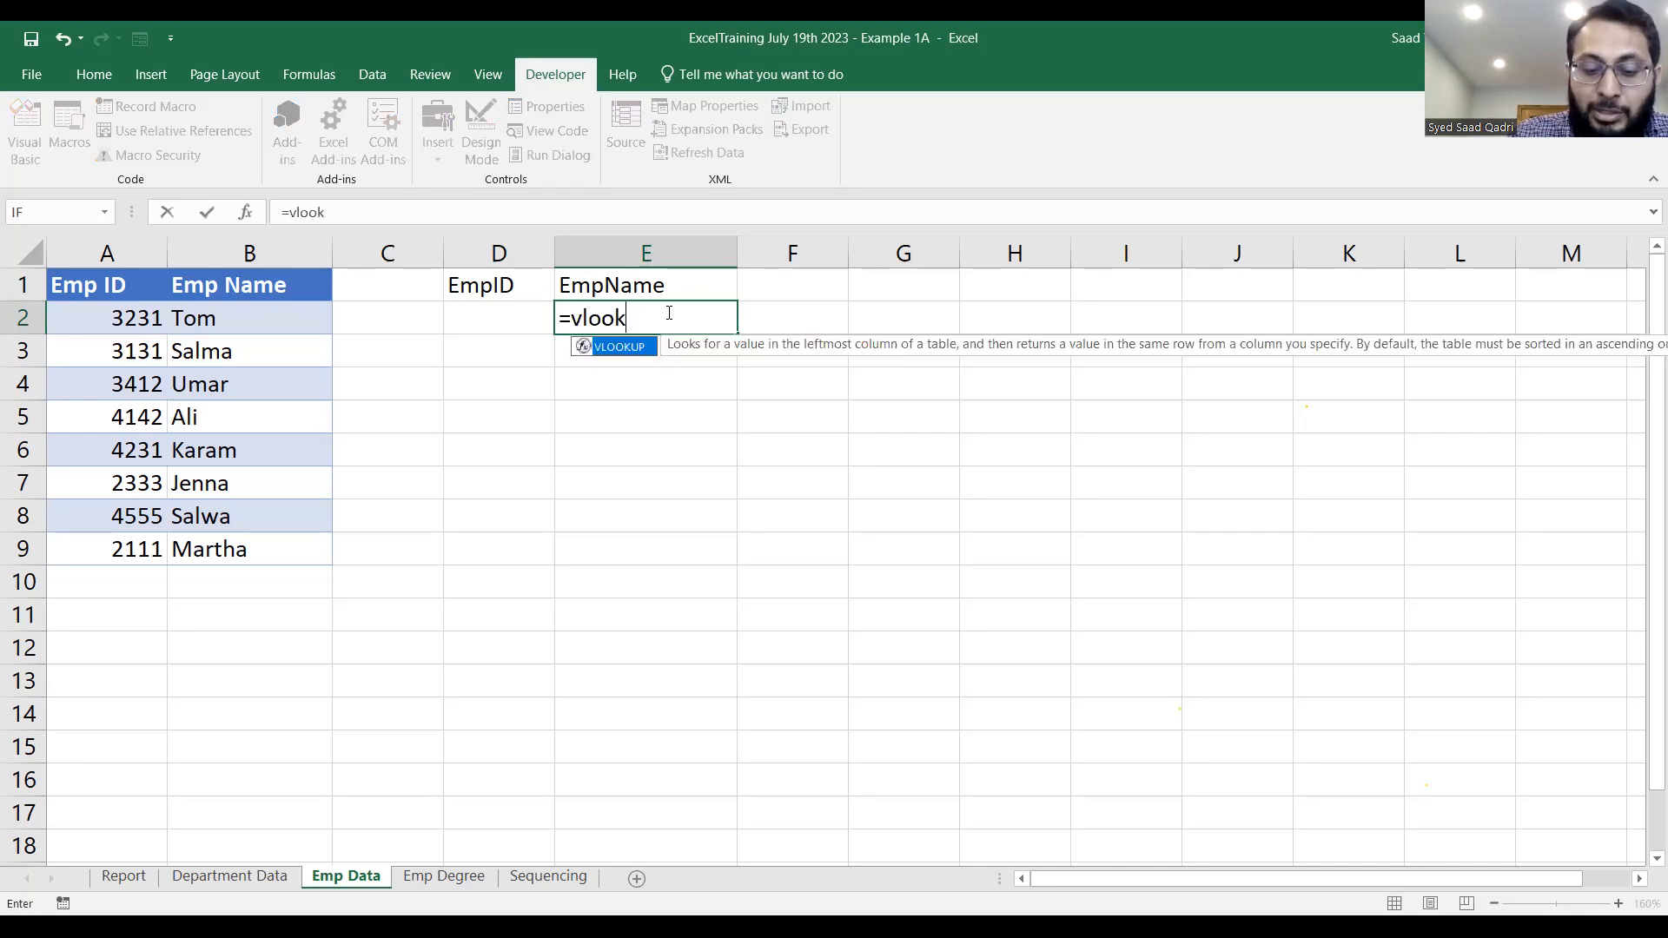
text(up()
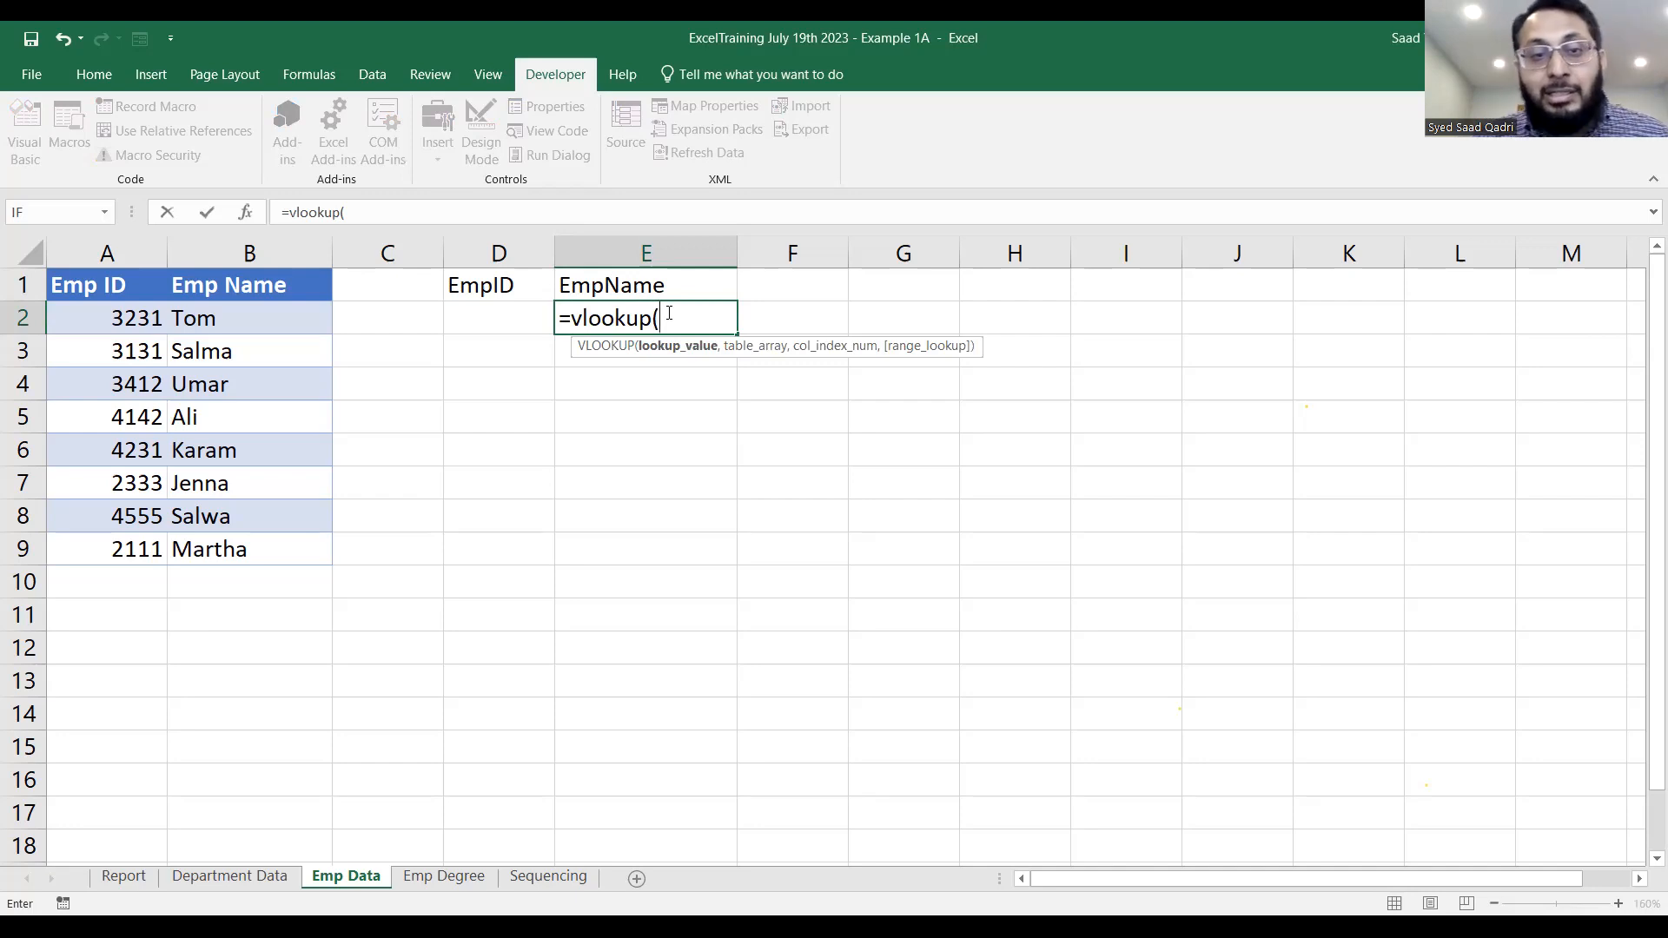
text(d2,)
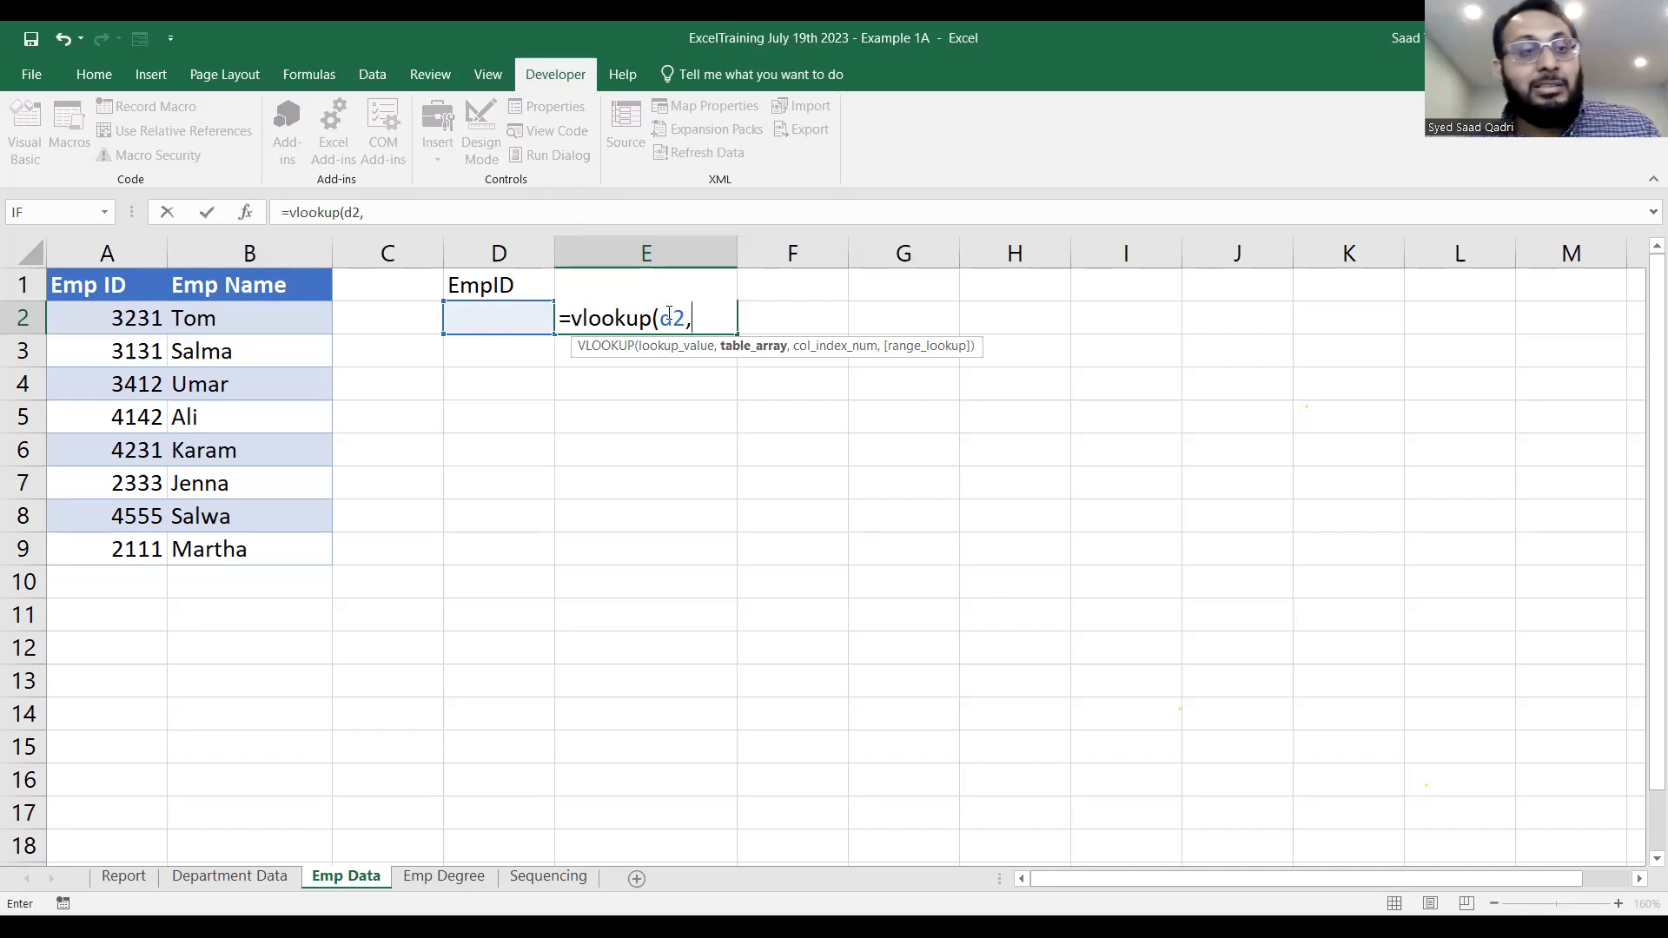
text(a1:)
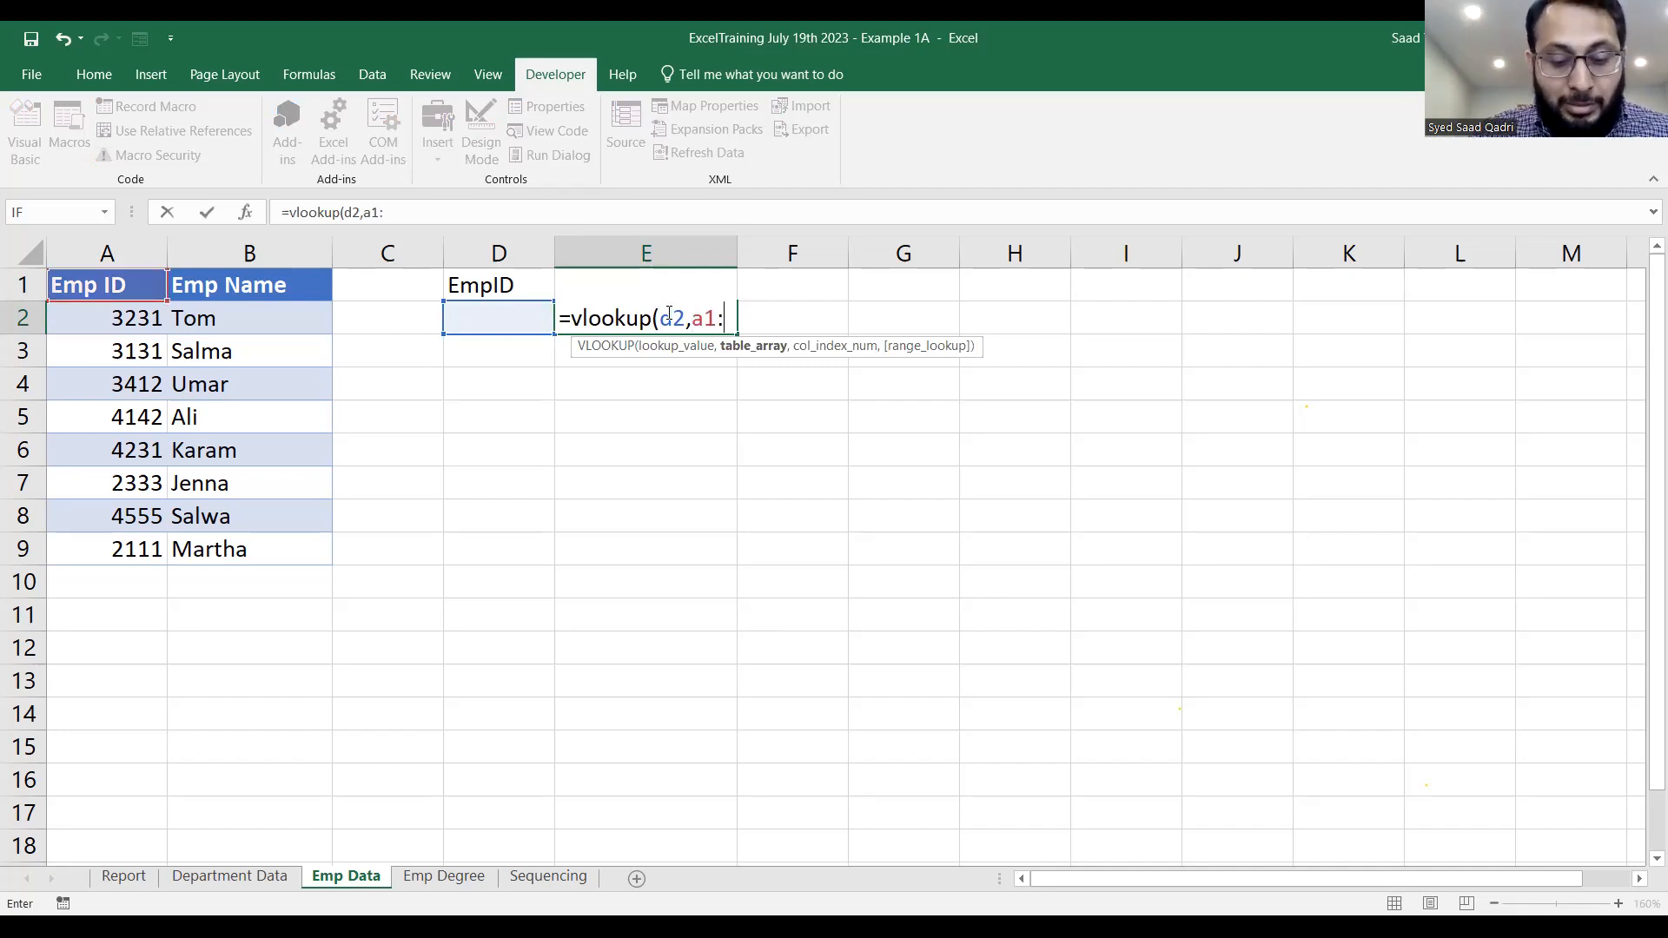
text(b9))
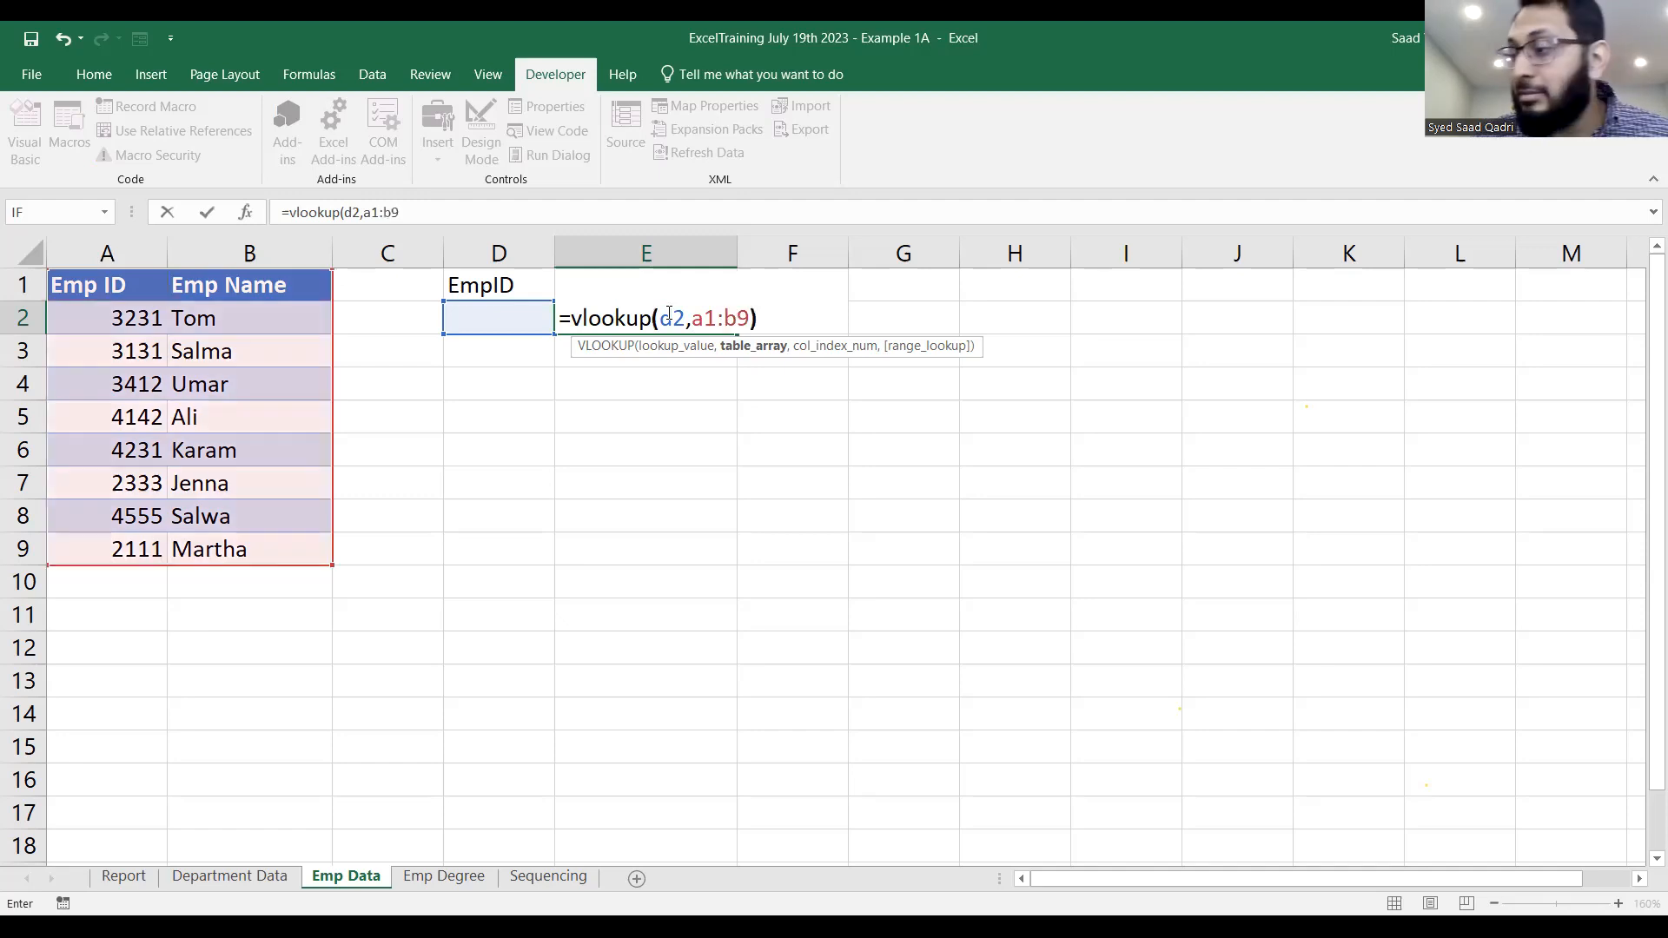
text())
Complete the VLOOKUP in E2 with table range A1:B9, column index 2 and FALSE for exact match, and select D2.
key(BackSpace)
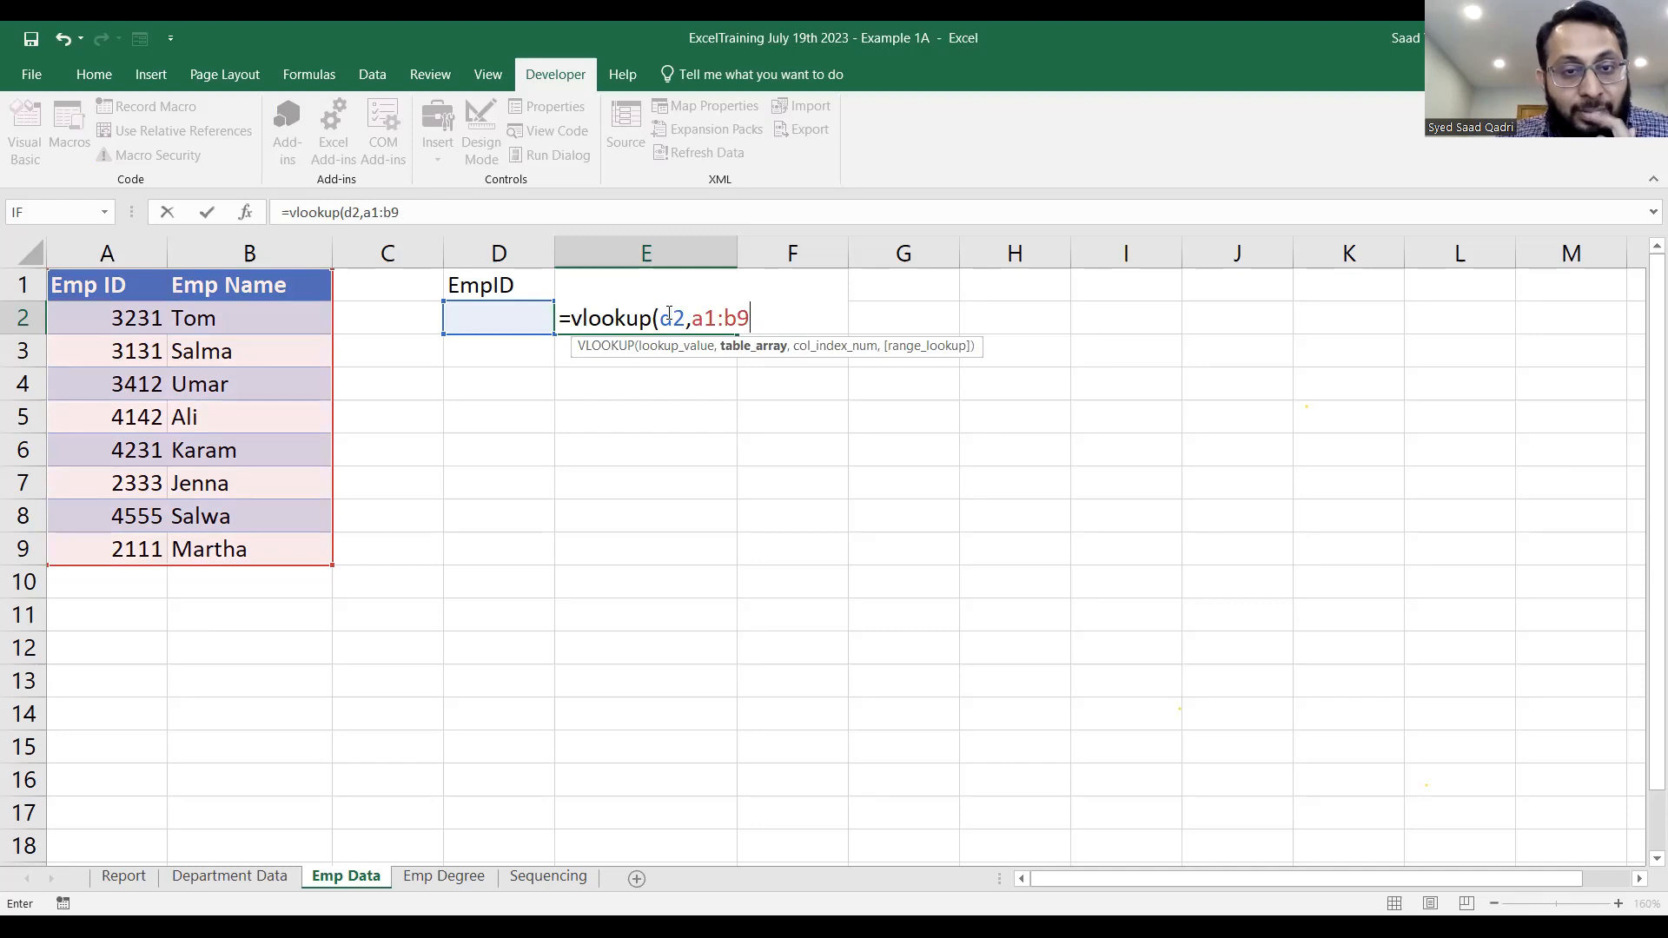
text(,2)
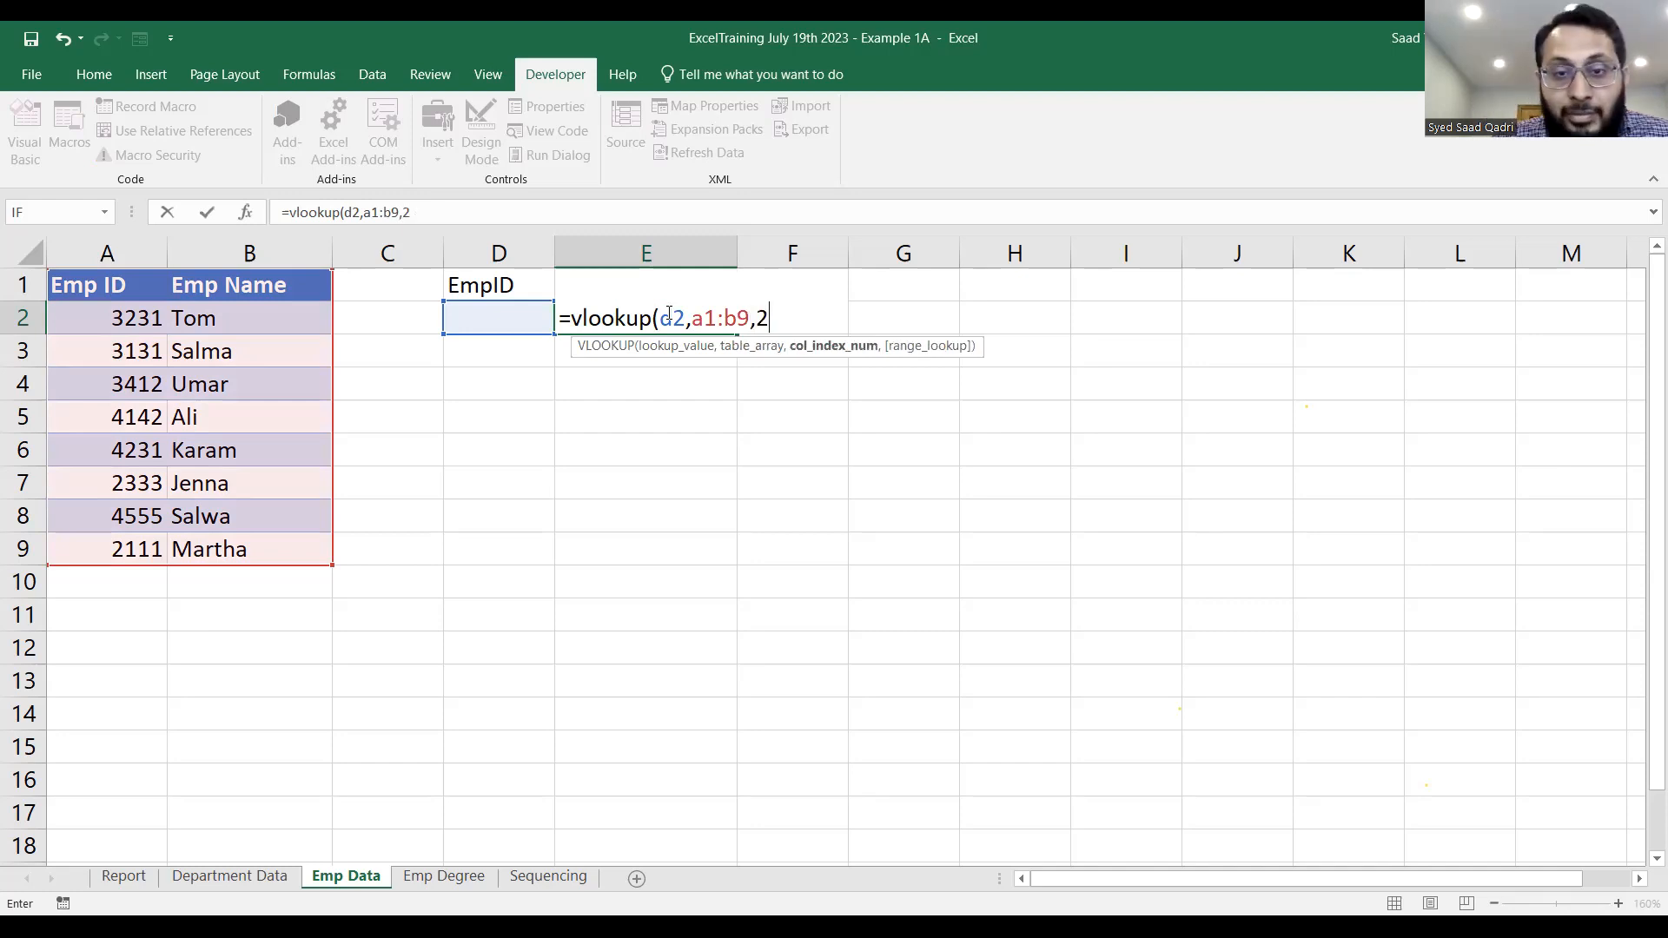
text(,)
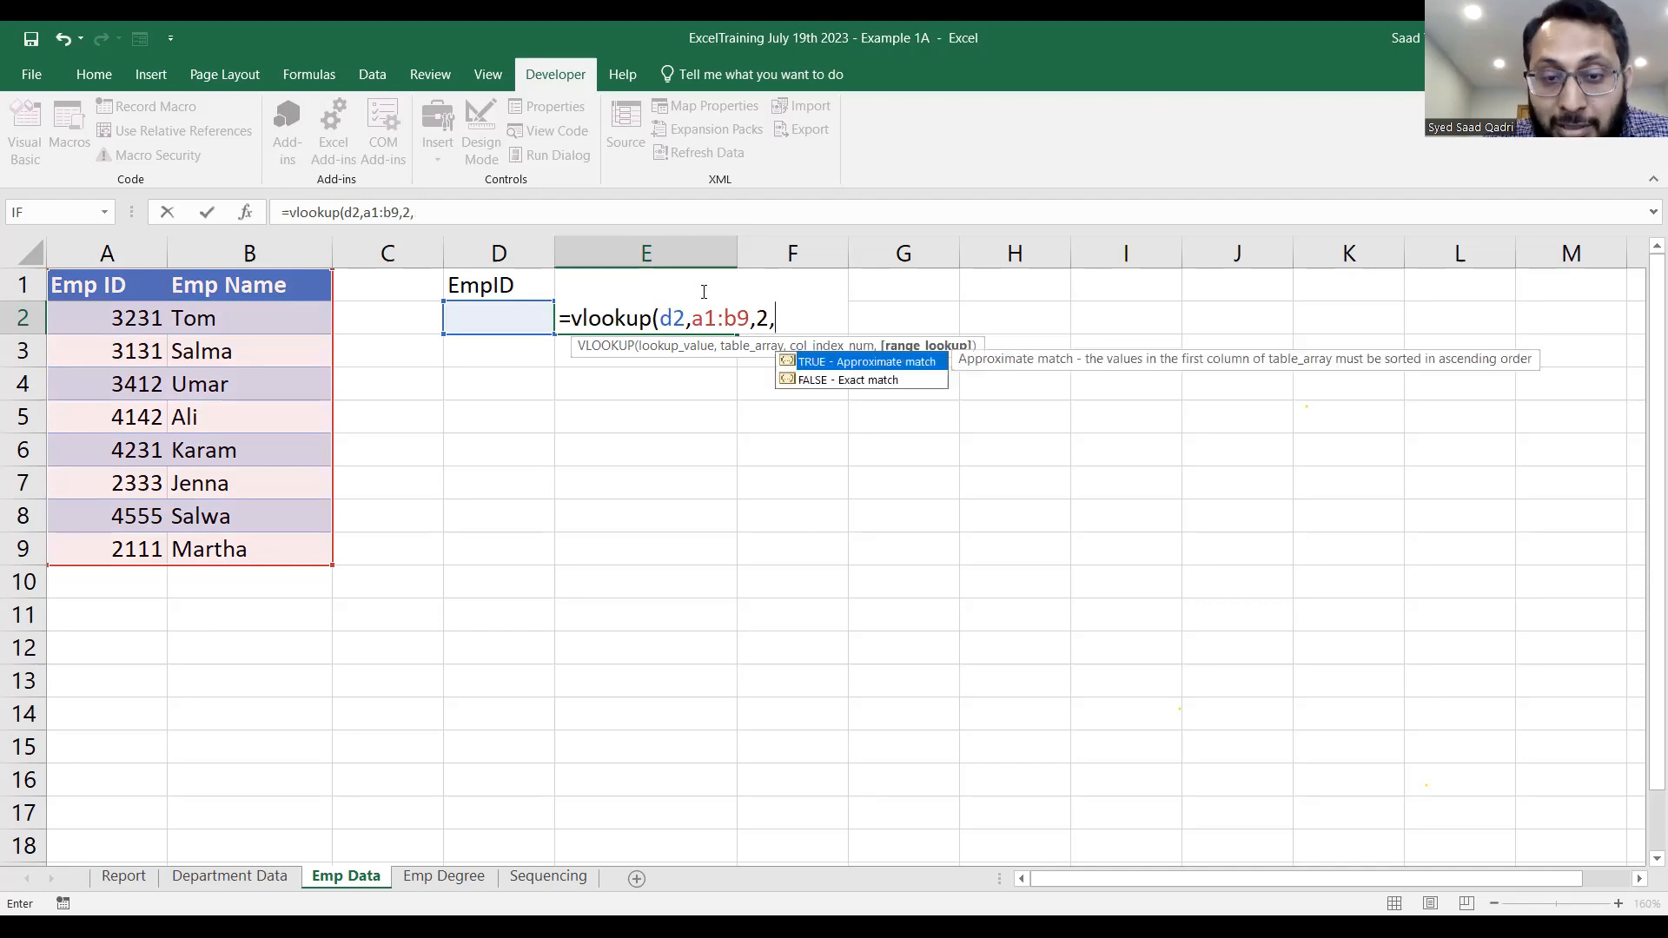
text(False)
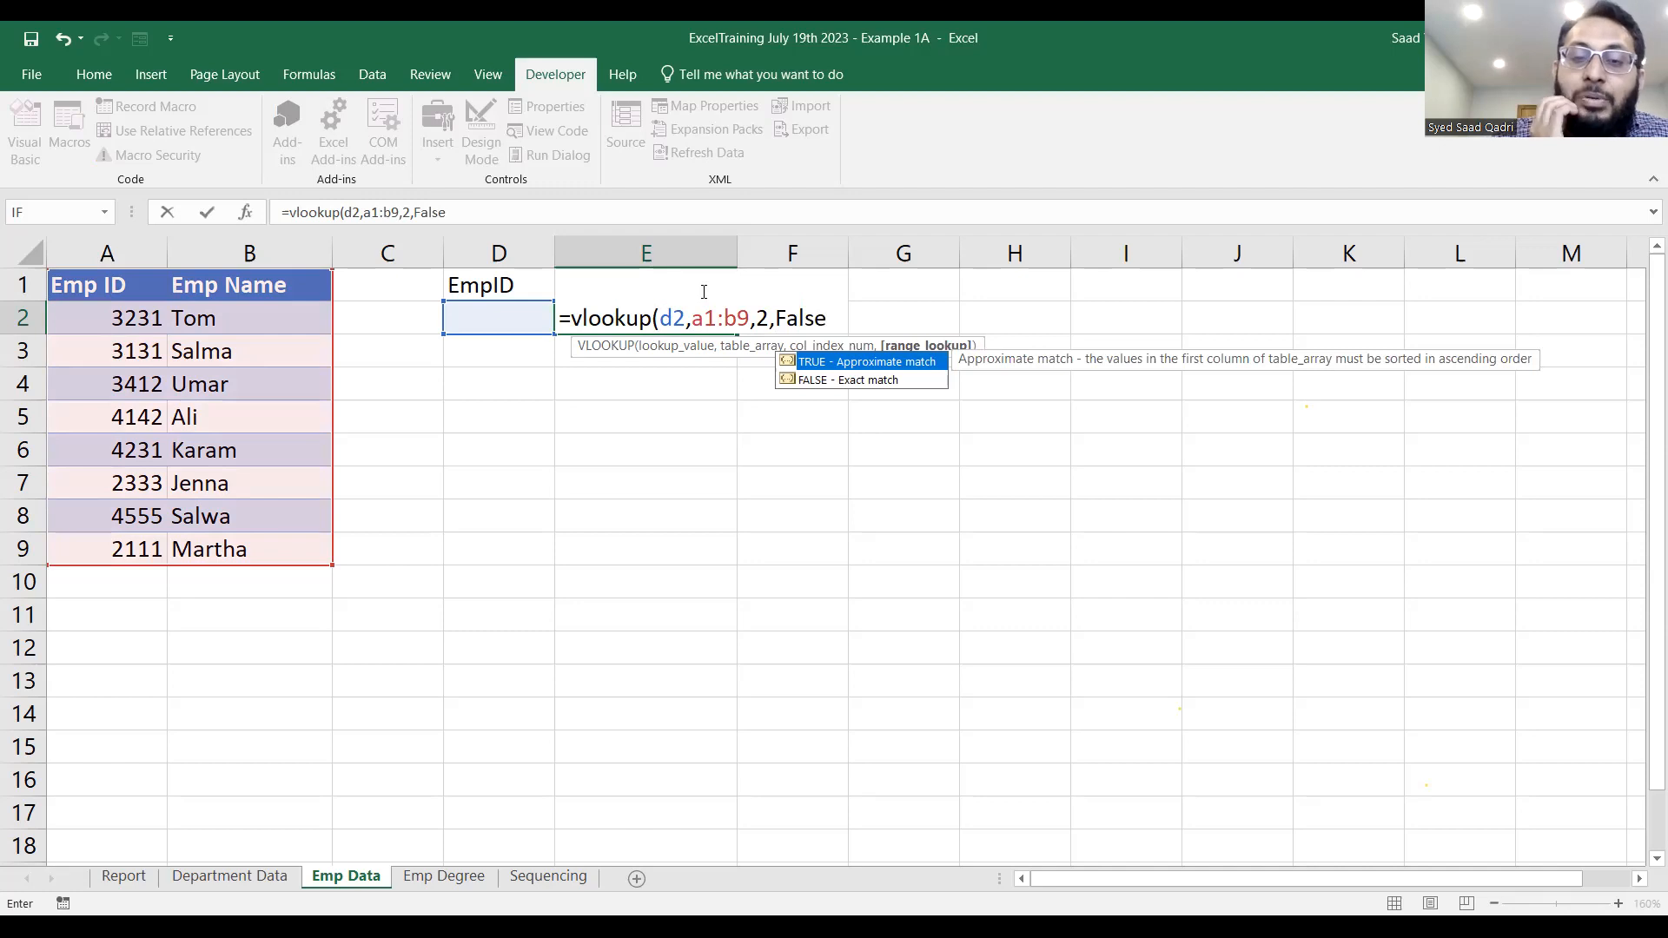
text())
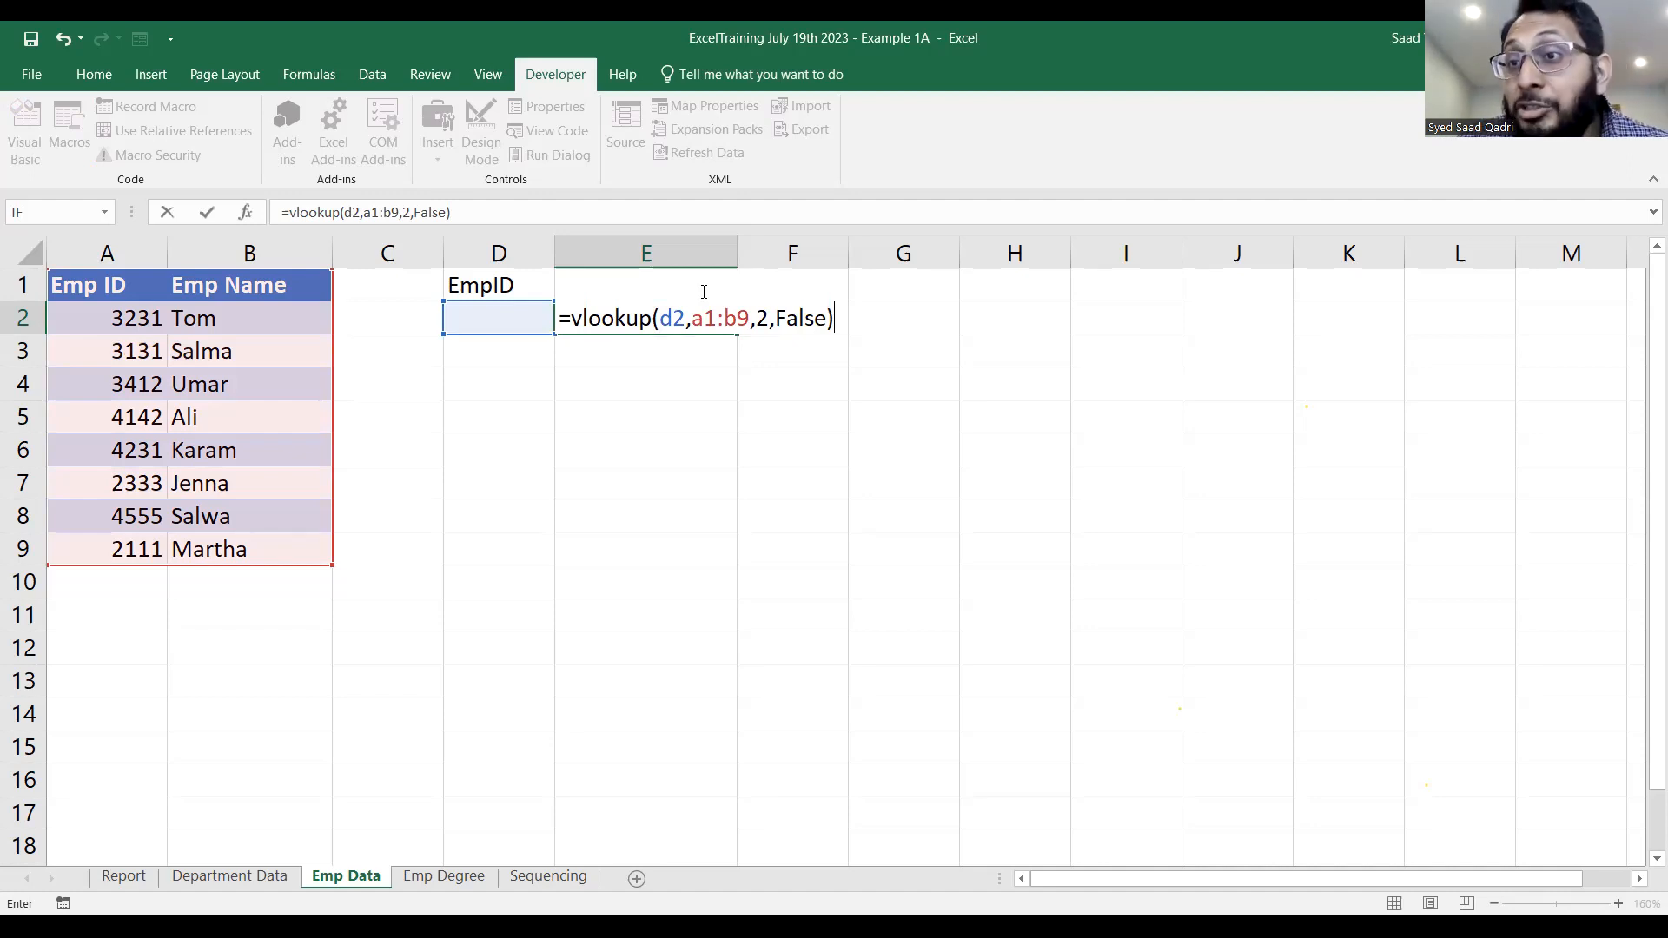
key(Return)
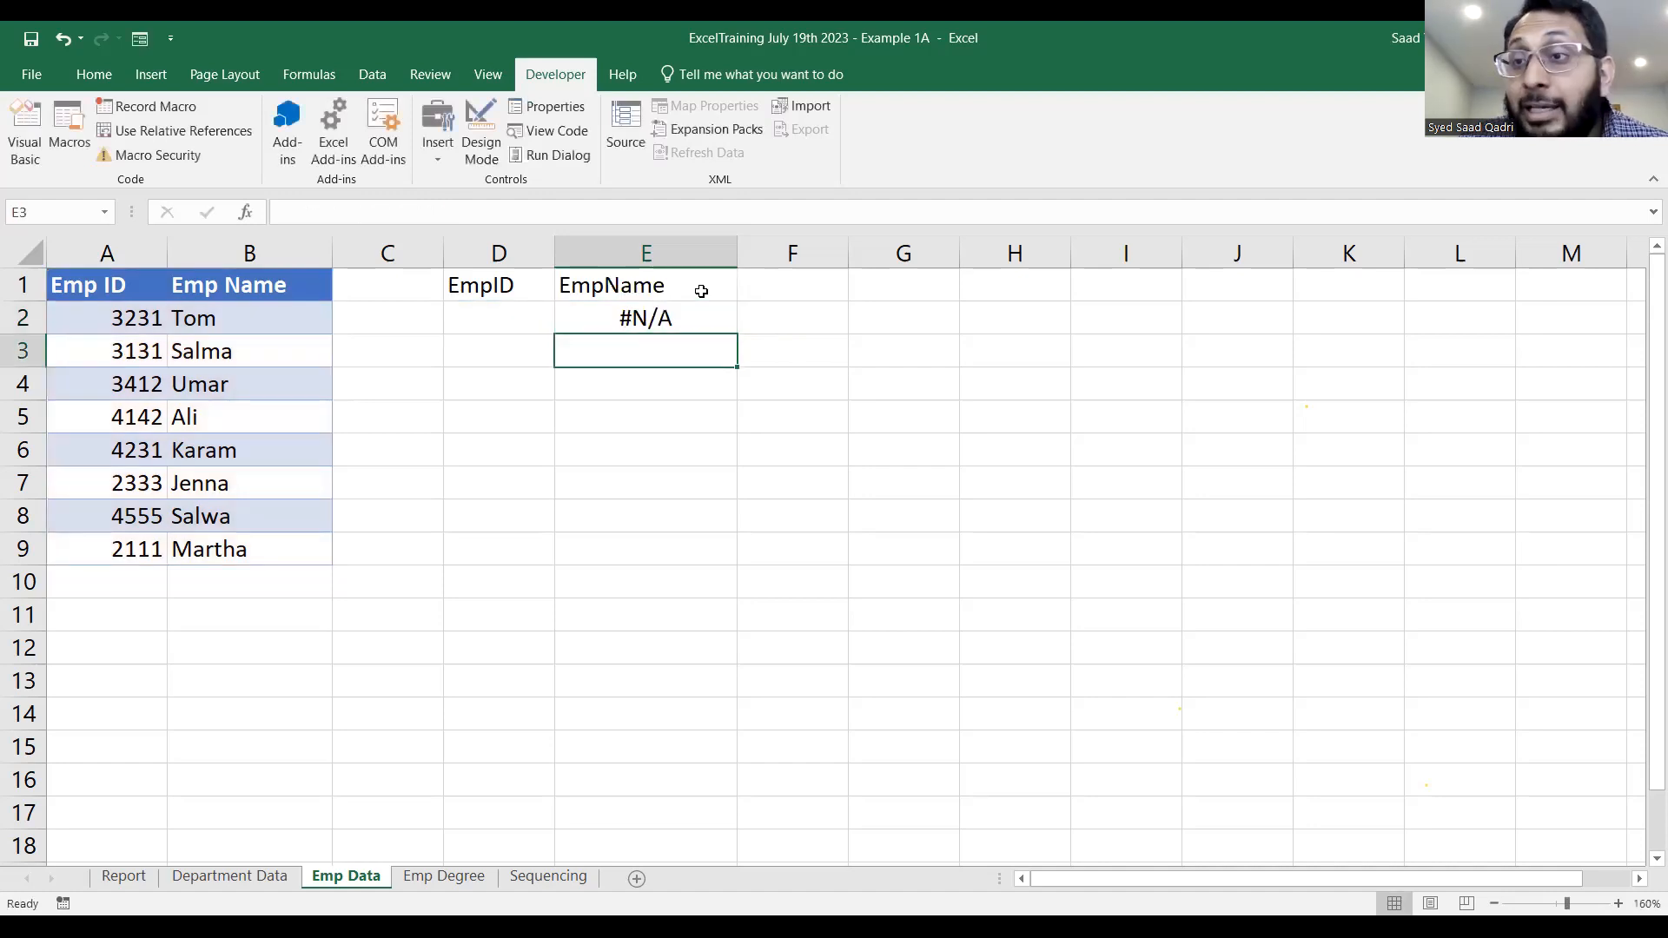
key(Up)
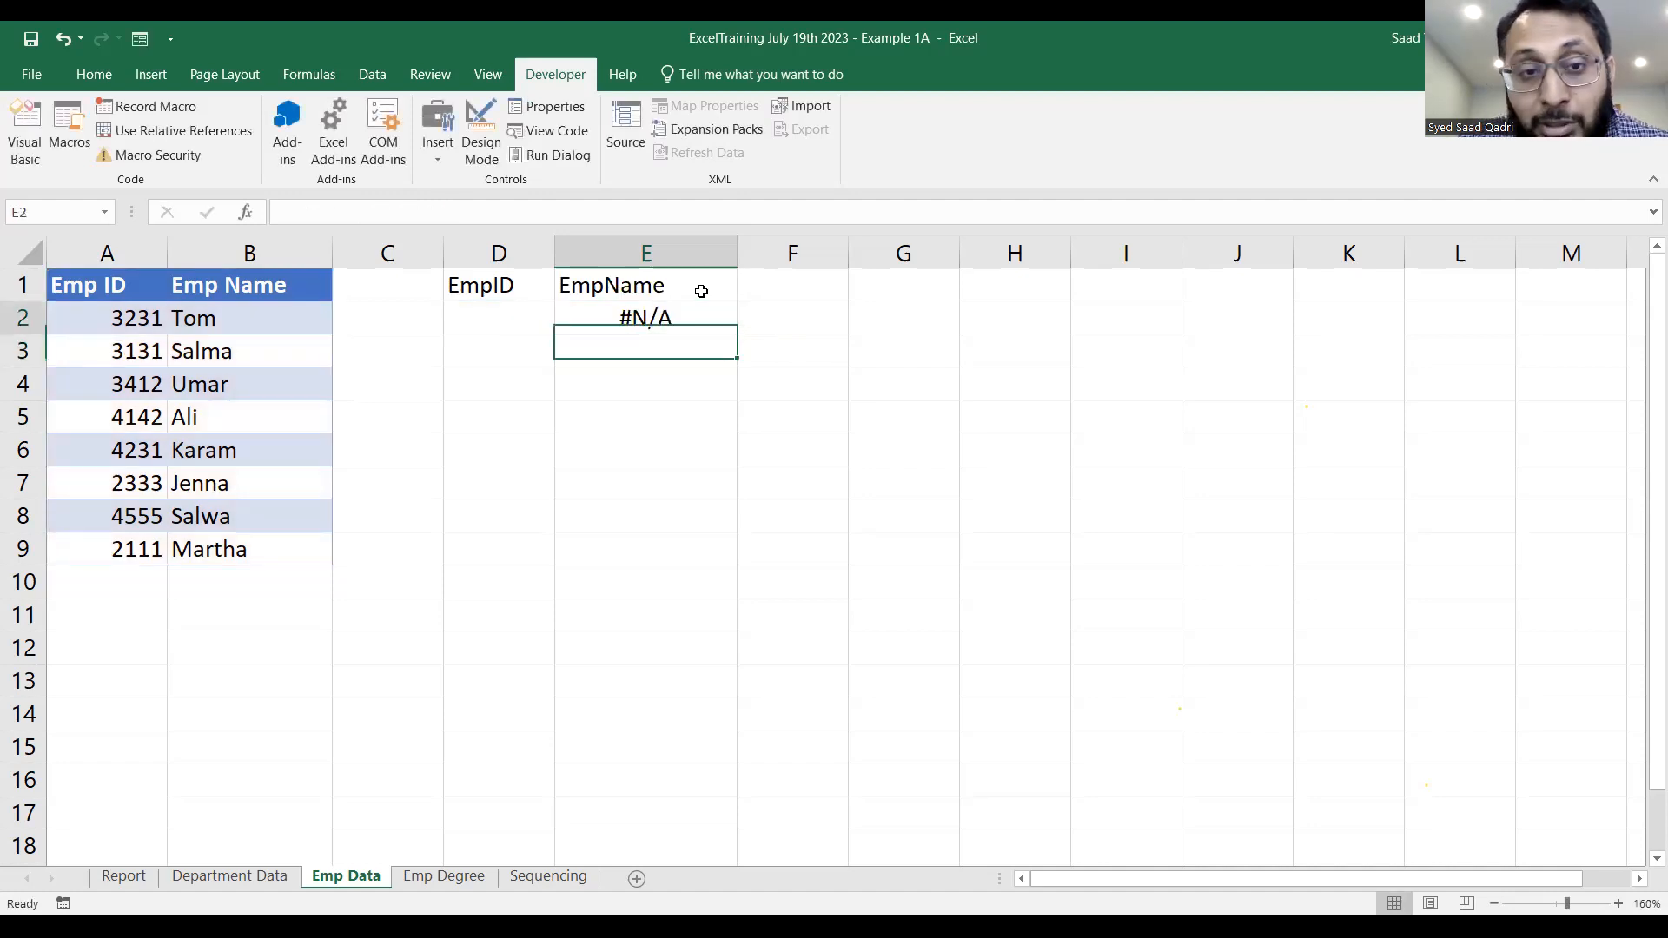
click(492, 317)
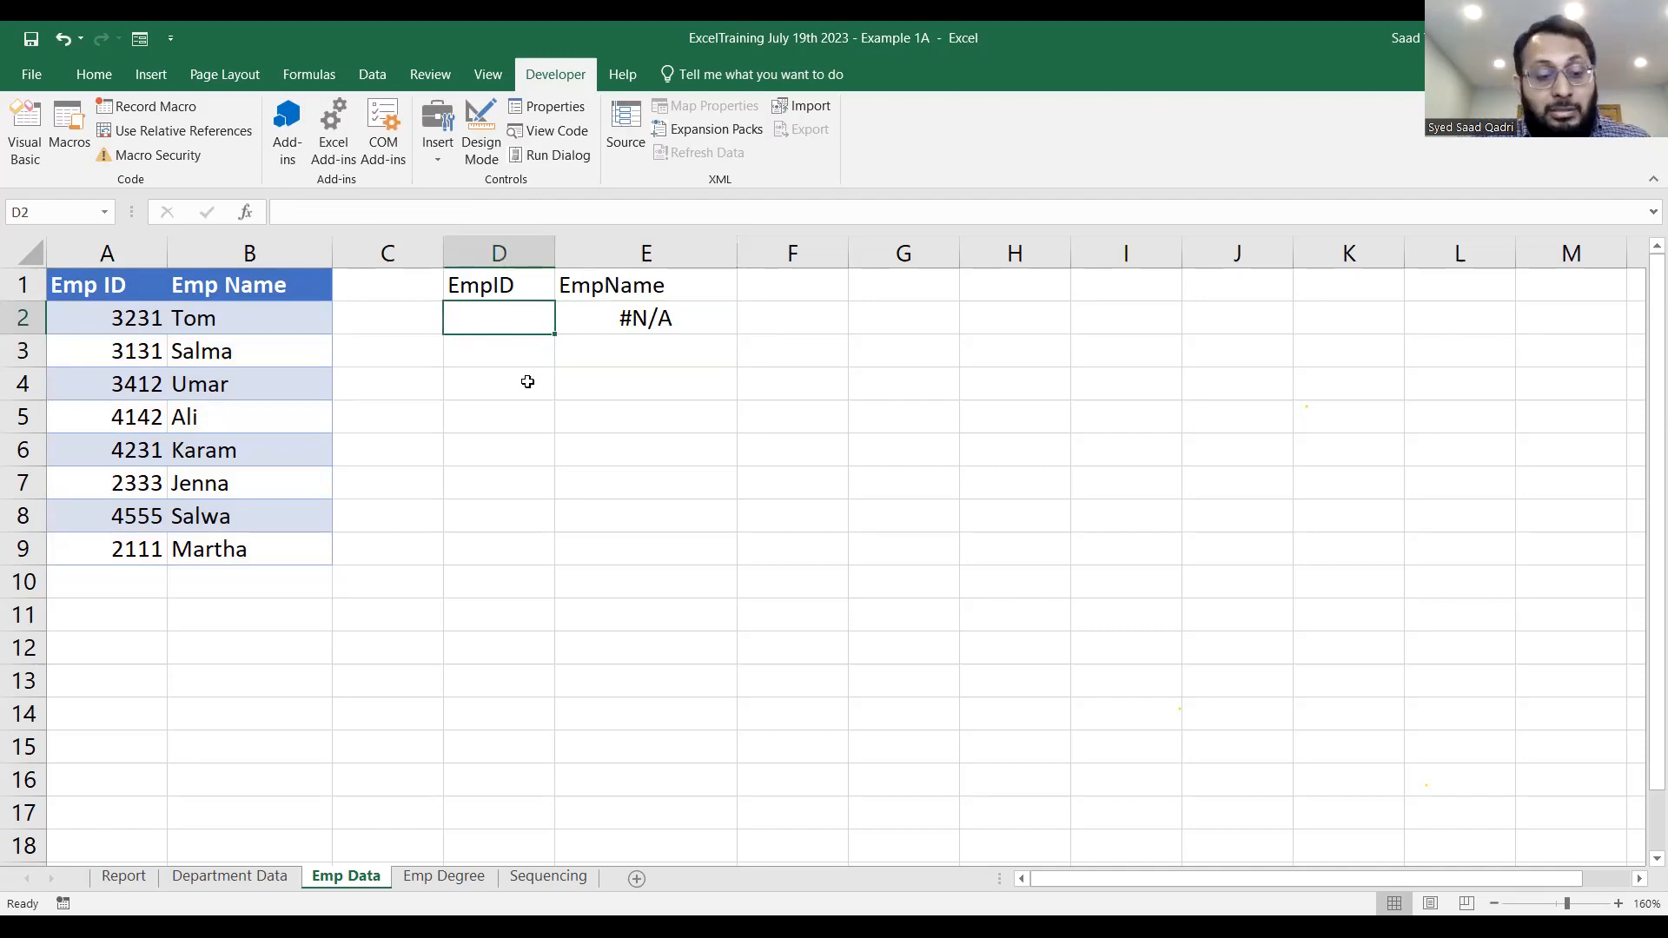
Enter the employee ID from A2 into D2 and inspect the VLOOKUP formula in E2.
text(3231)
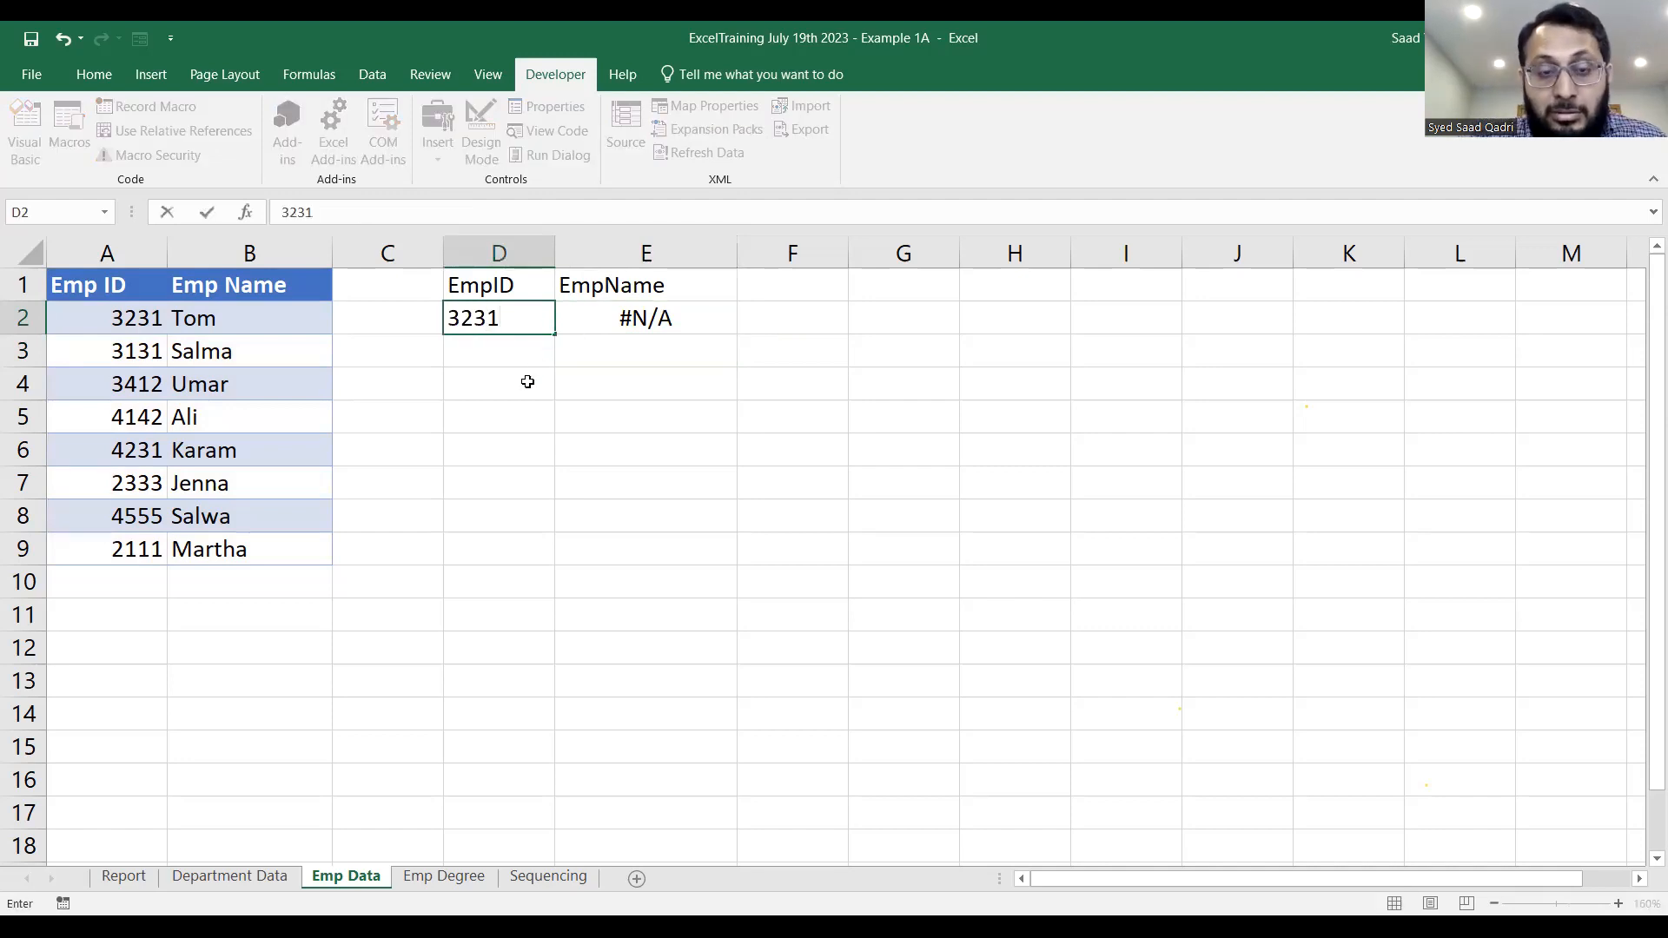
key(Return)
click(527, 322)
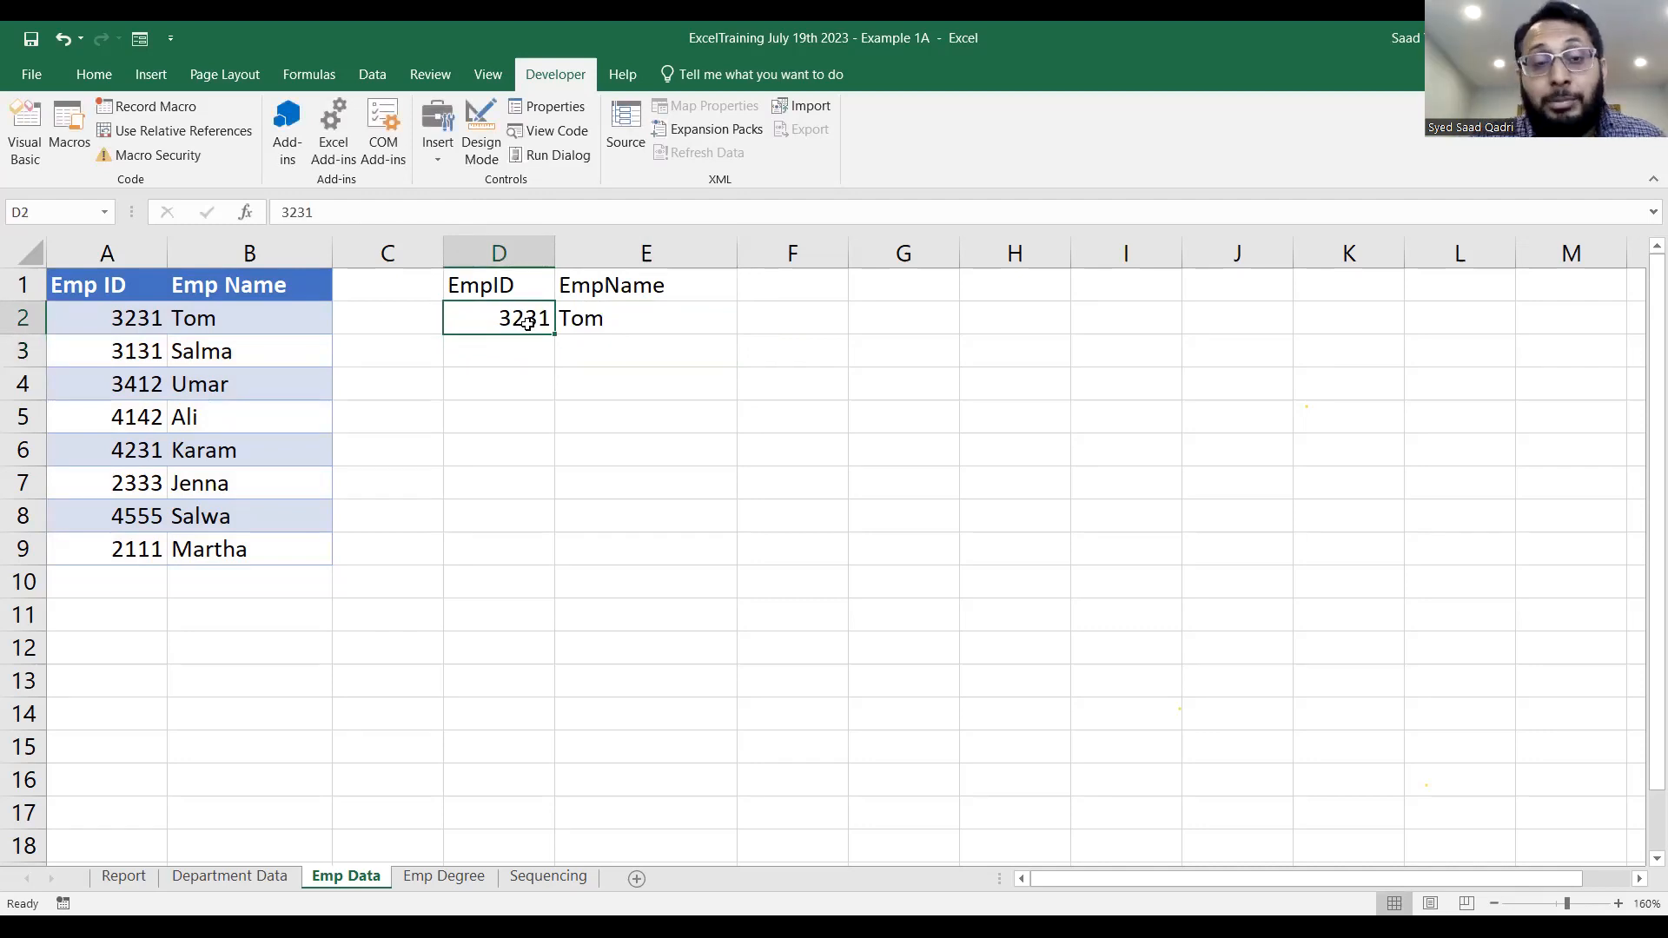
double_click(603, 320)
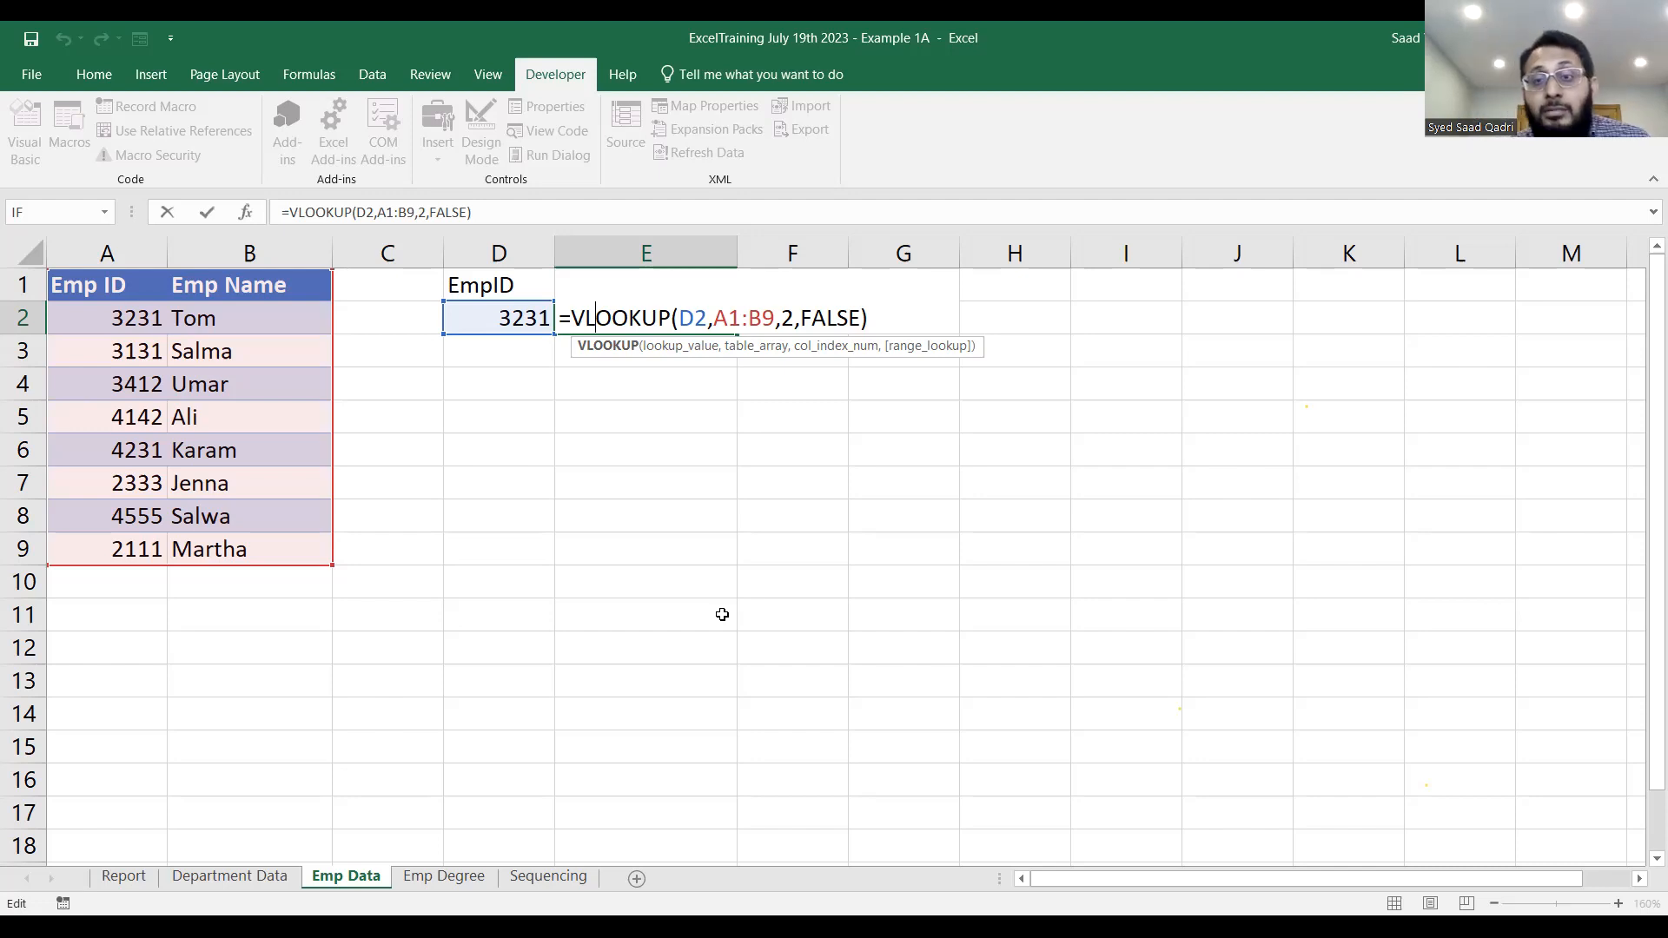
key(ctrl+Return)
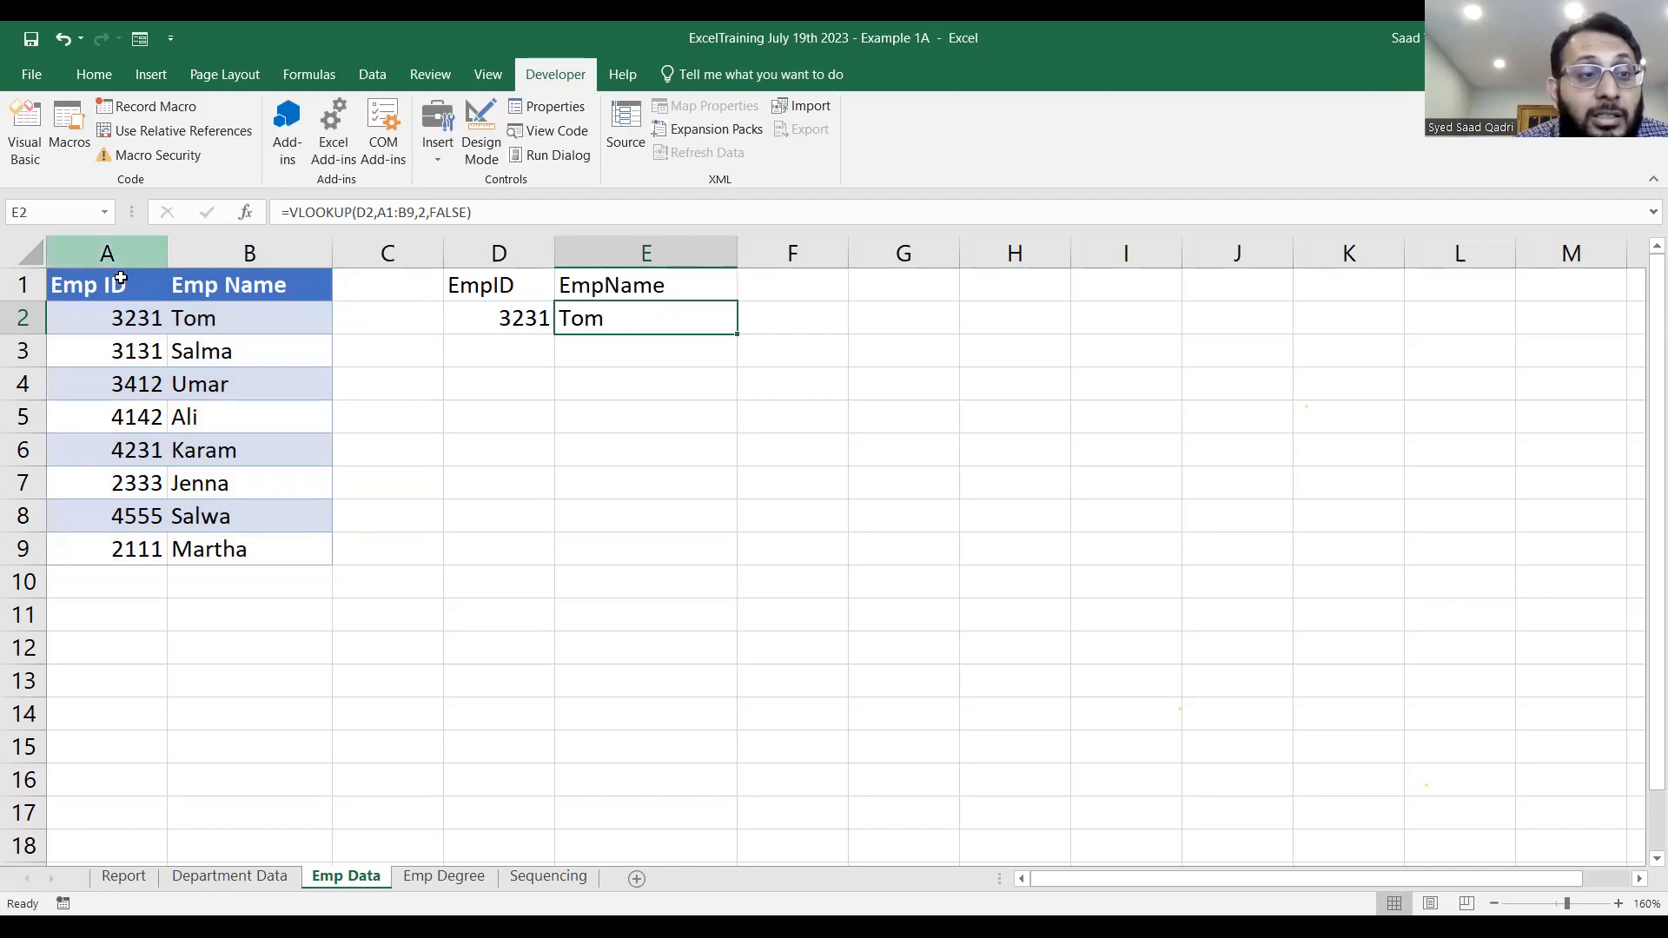
Convert the range A1:B9 on Emp Data into a table with headers.
drag(113, 285, 239, 552)
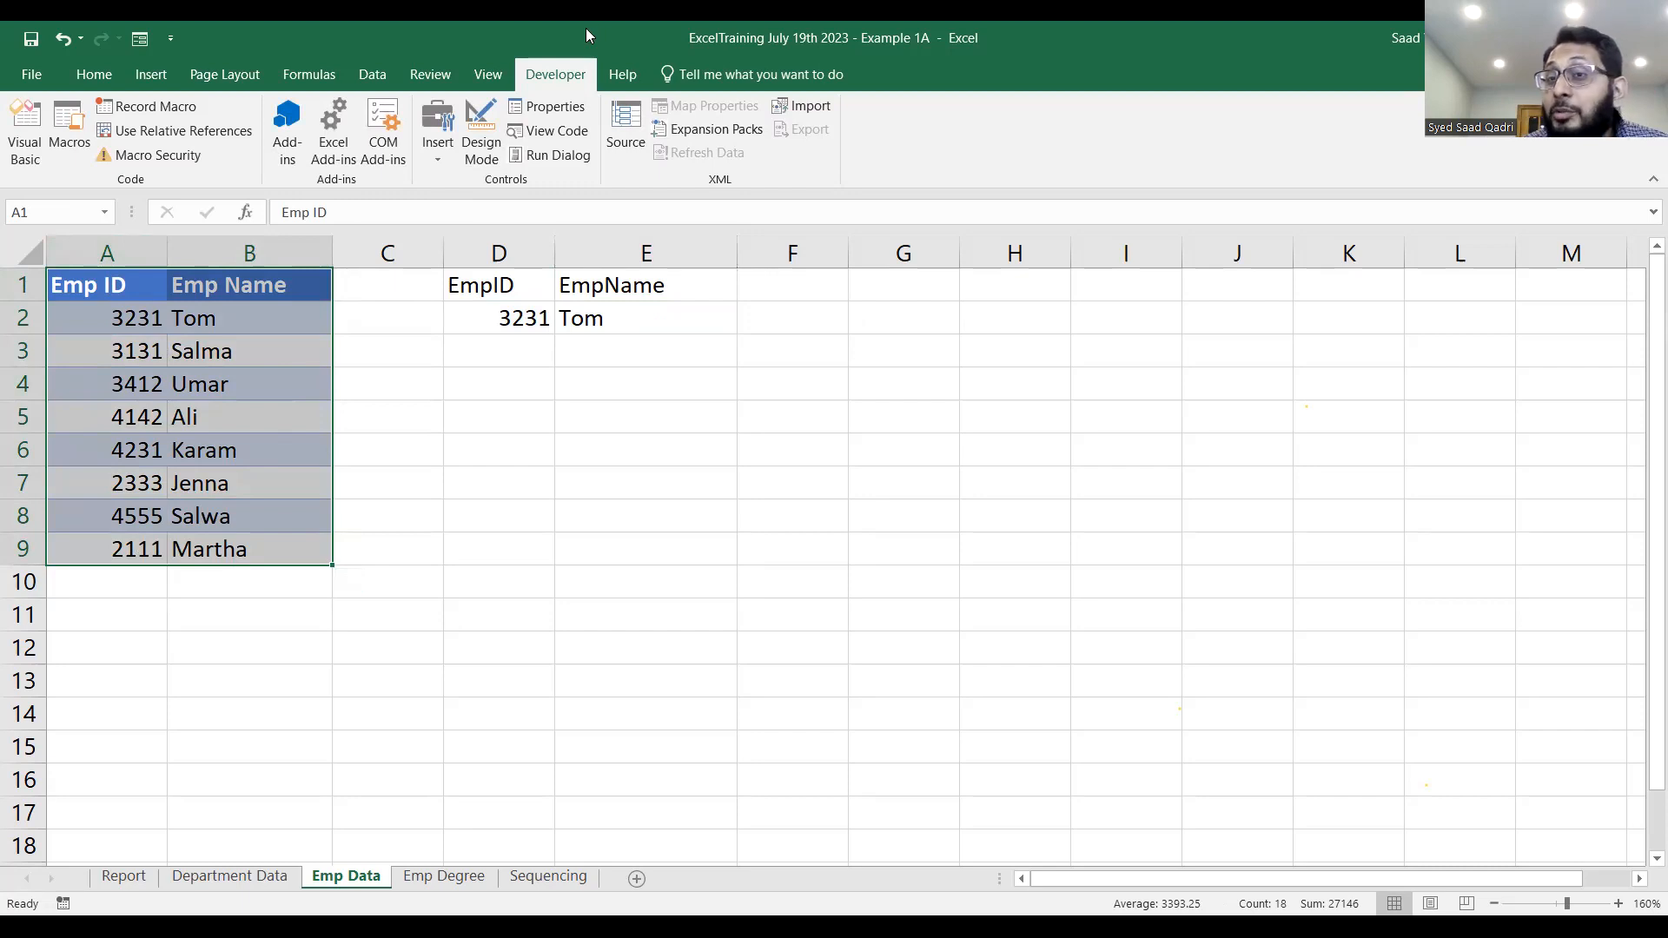
key(alt+Tab)
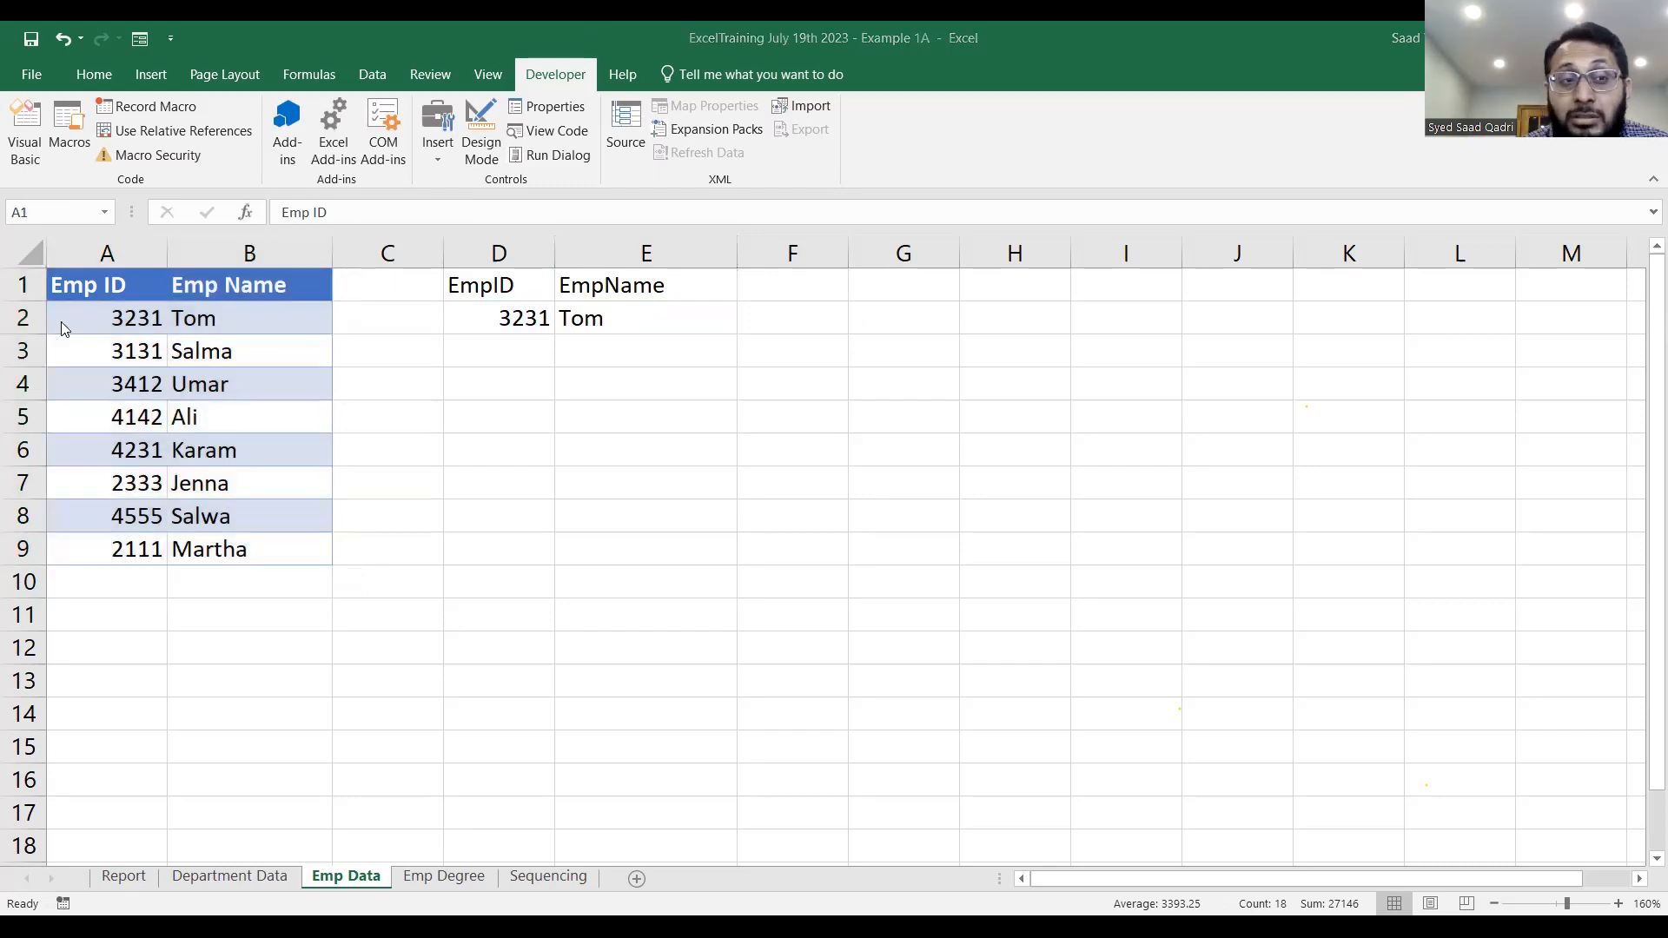
key(alt+Tab)
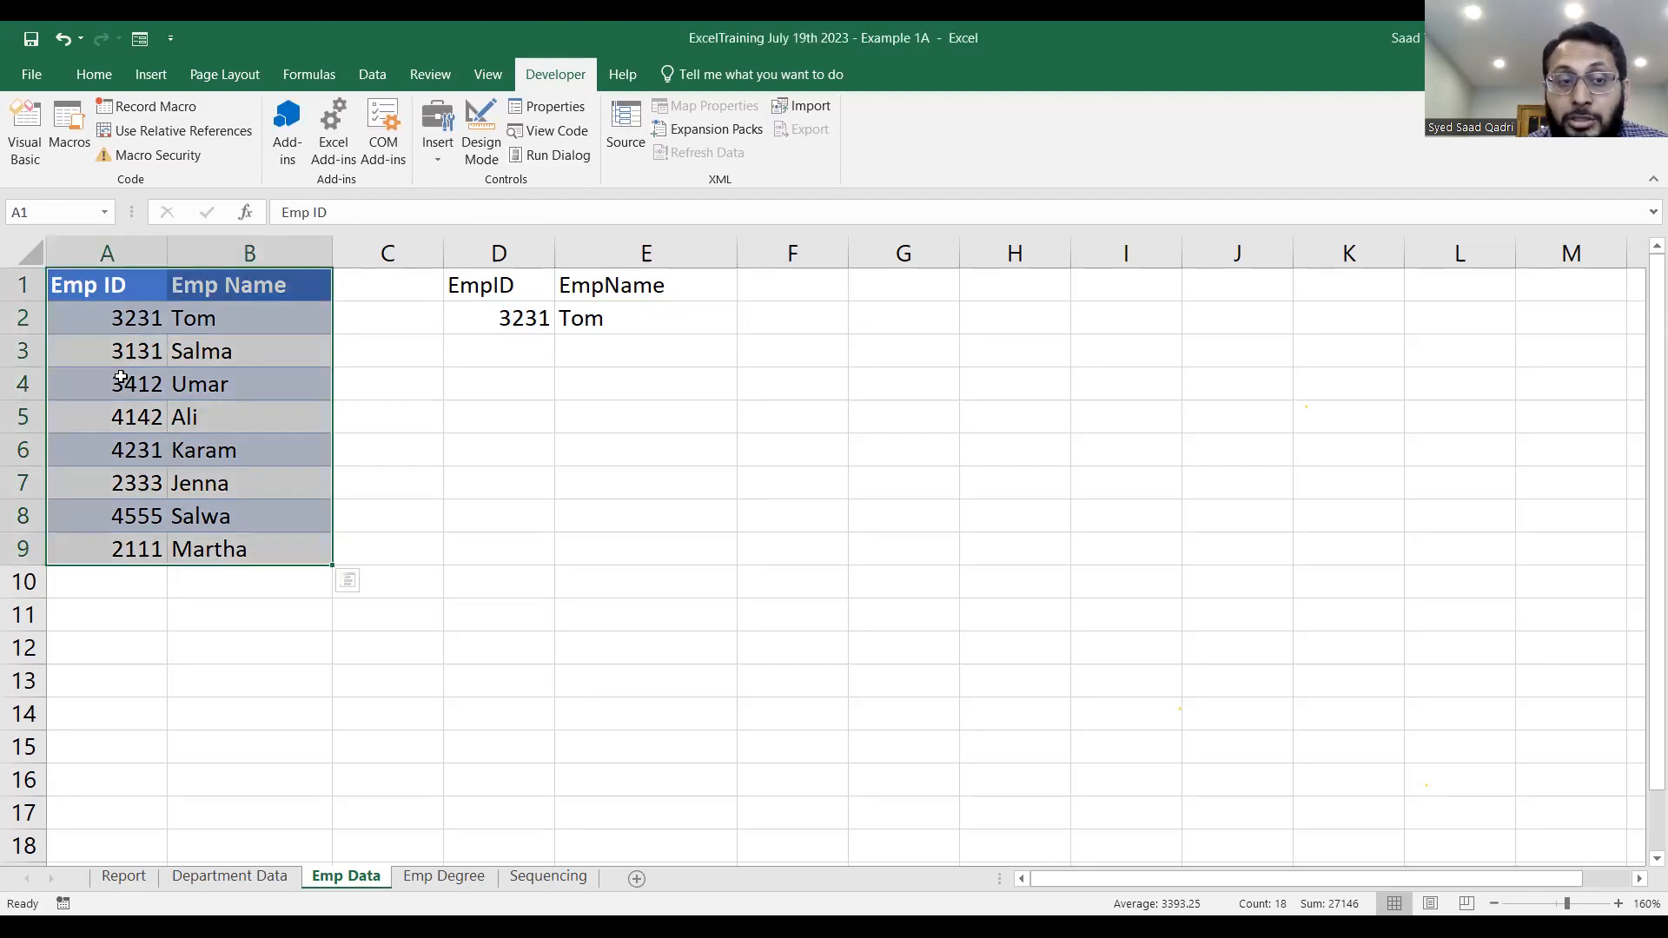
key(ctrl+t)
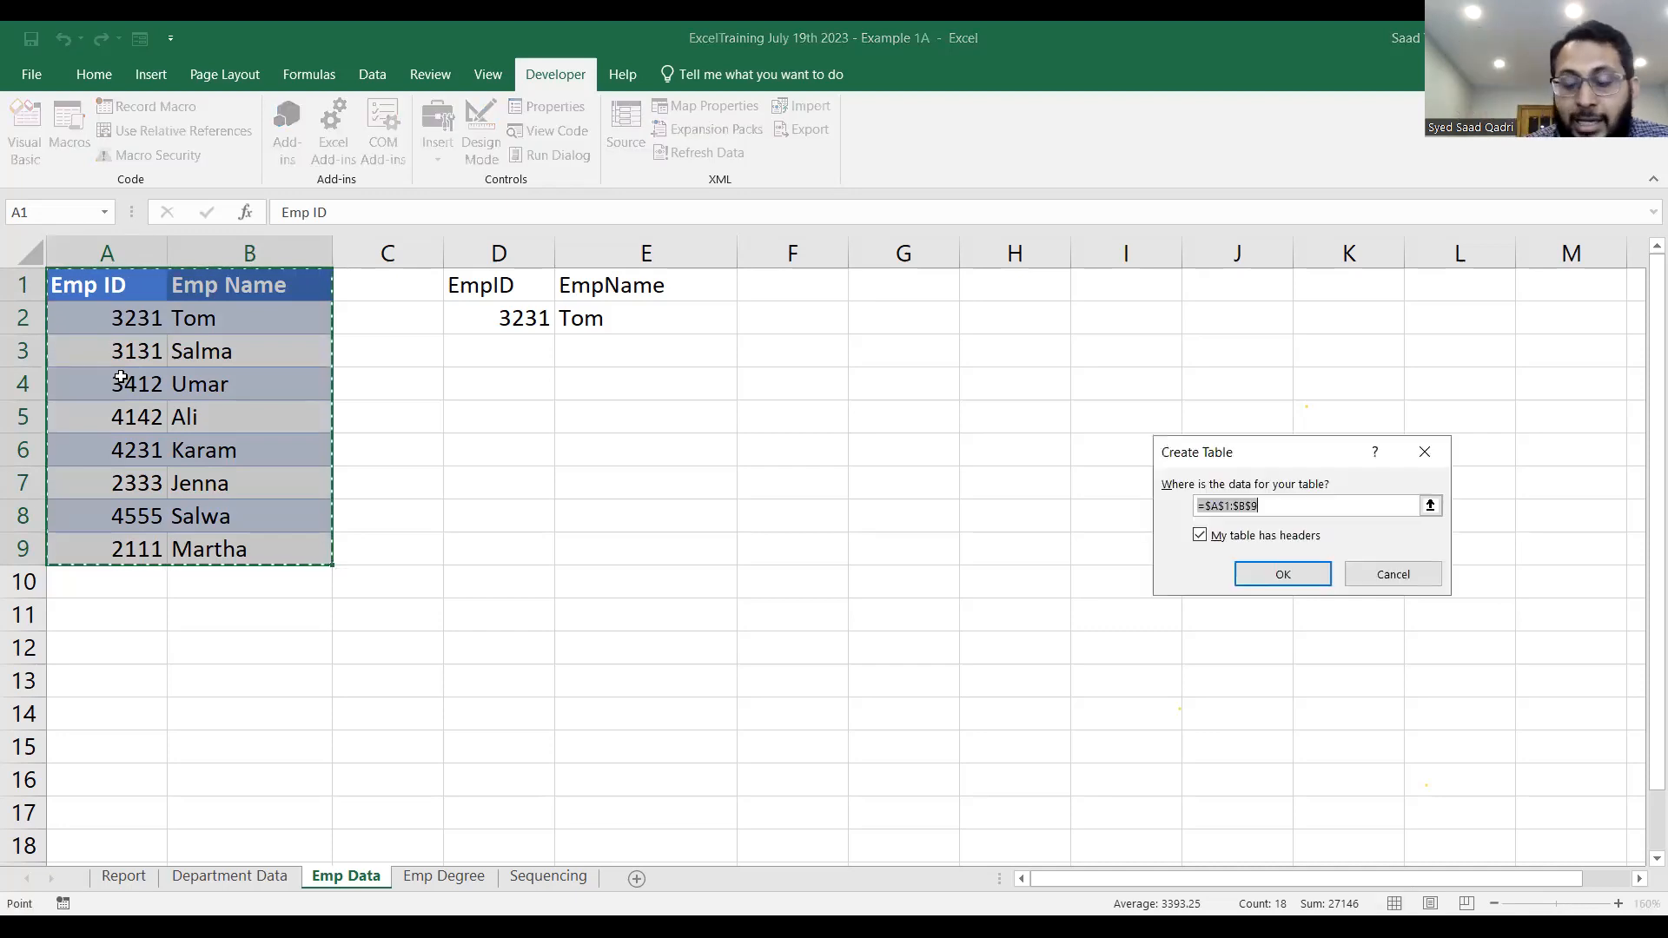
key(Return)
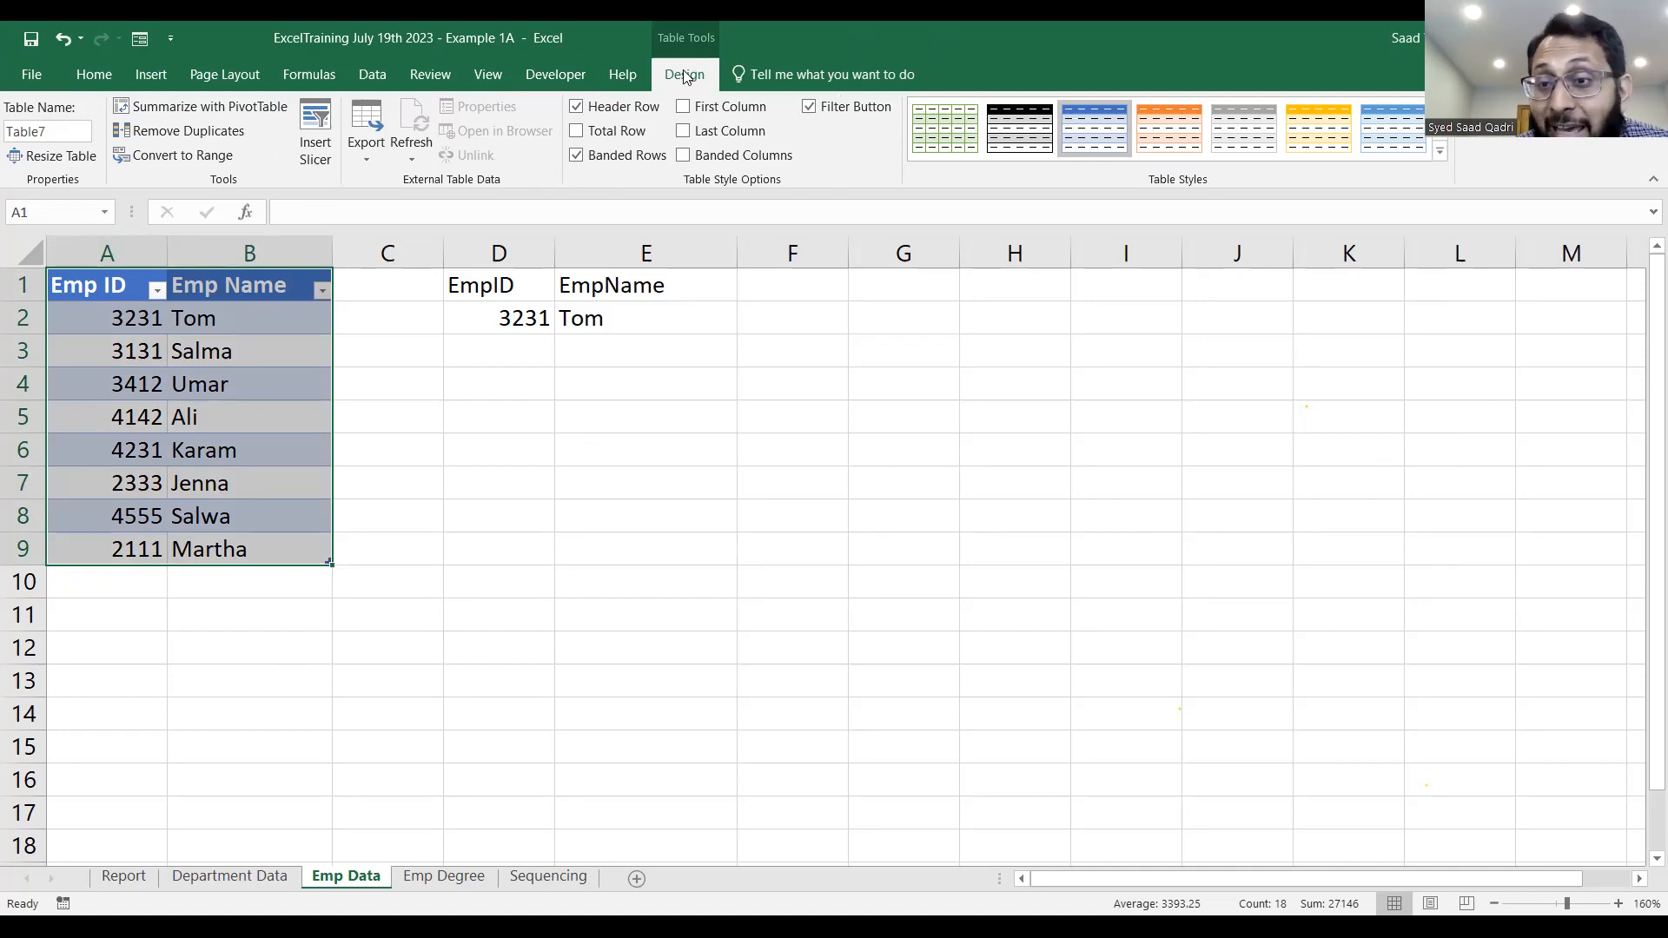
Rename the new employee table as EmpData.
click(57, 131)
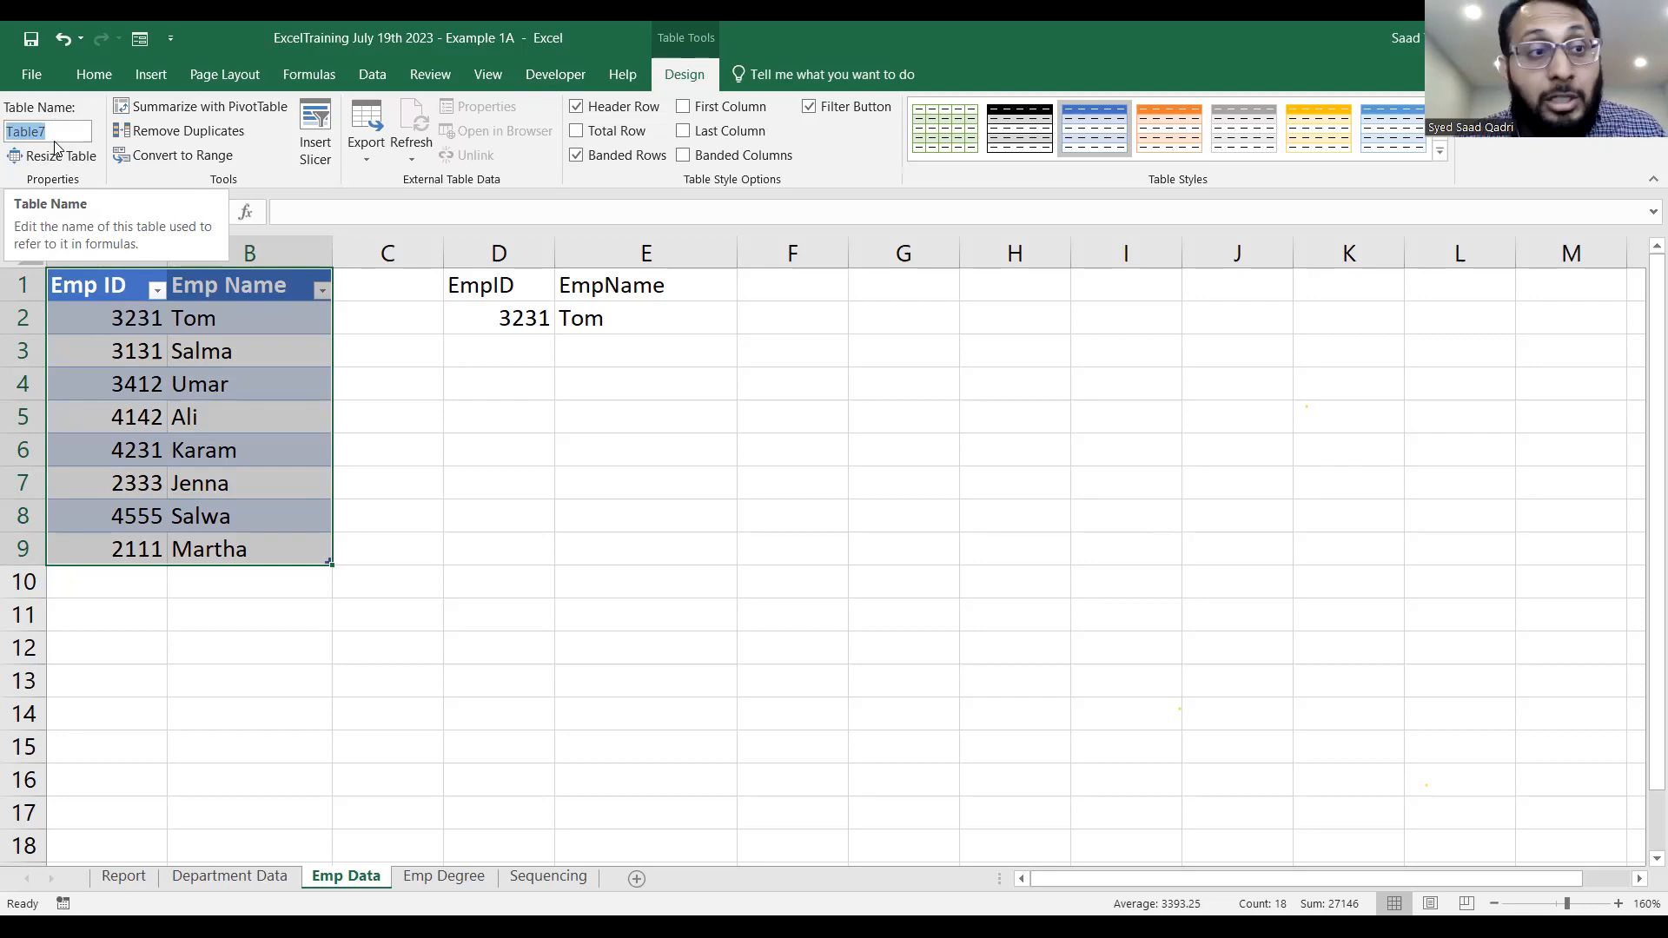
text(Emp)
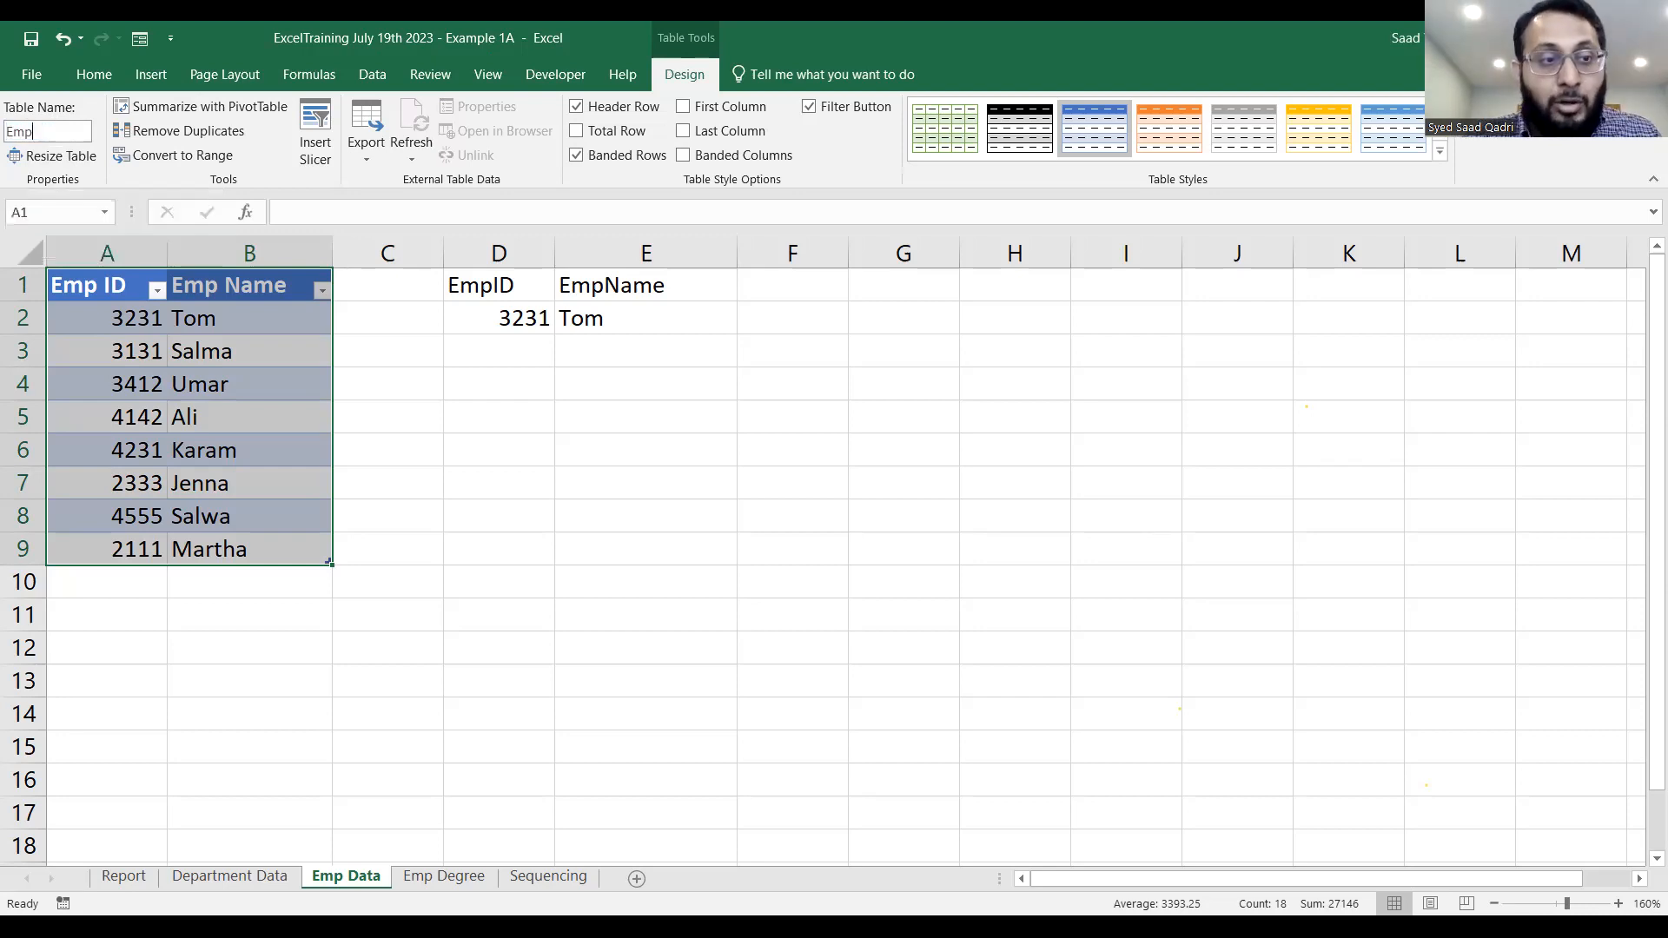
text(Data)
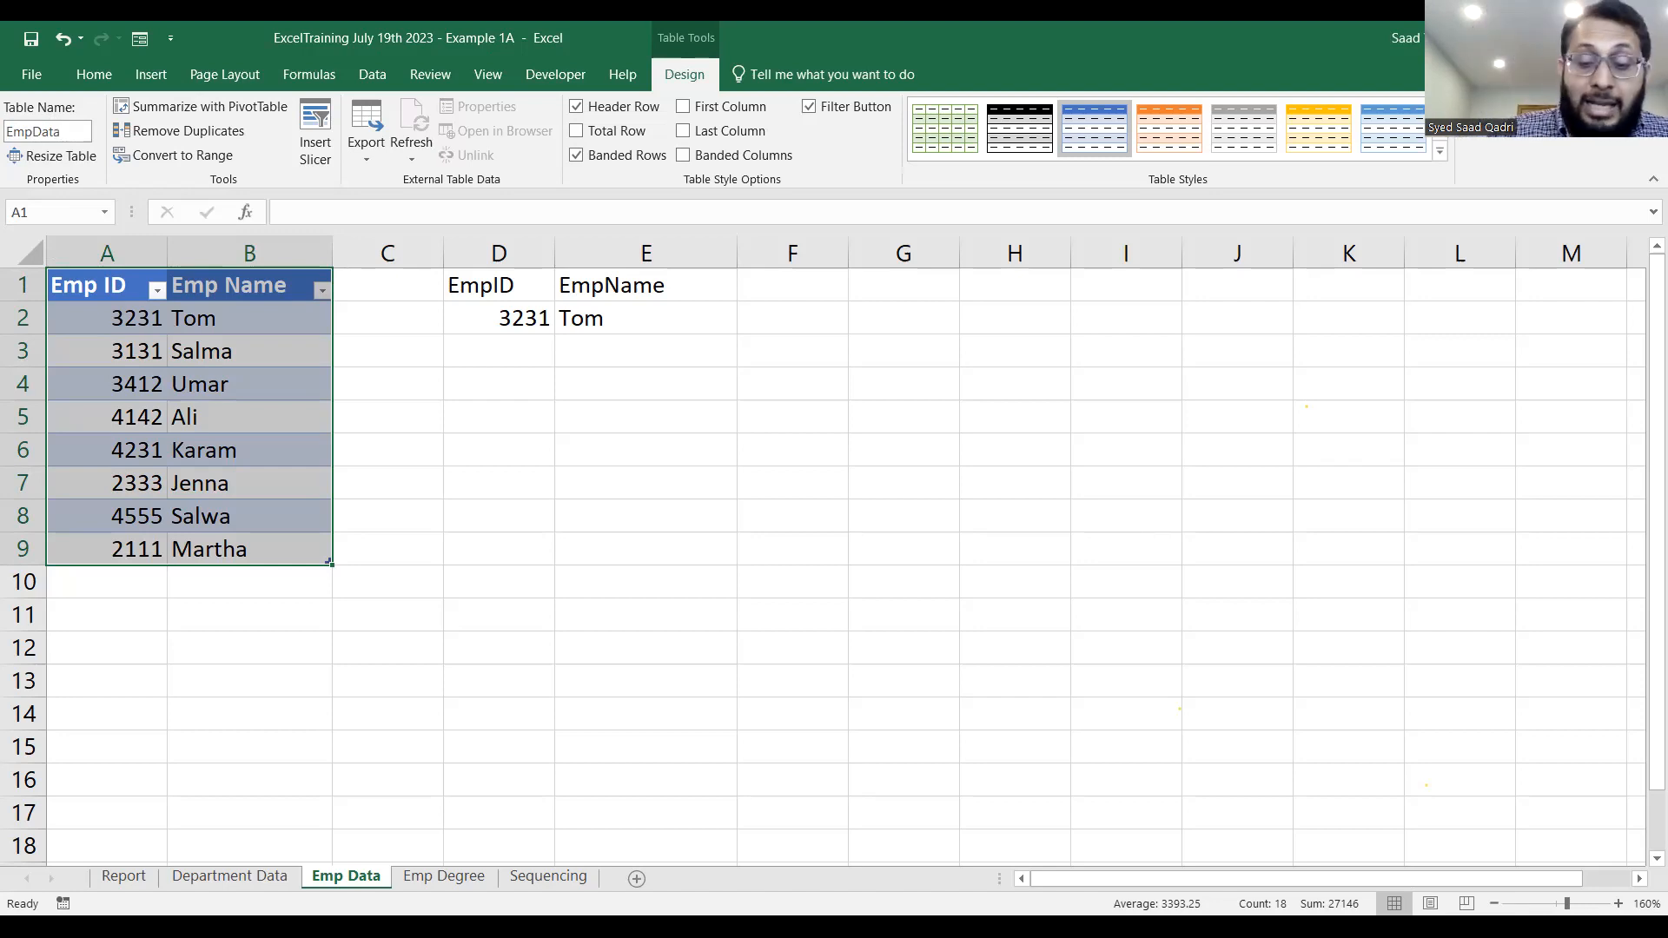
key(Return)
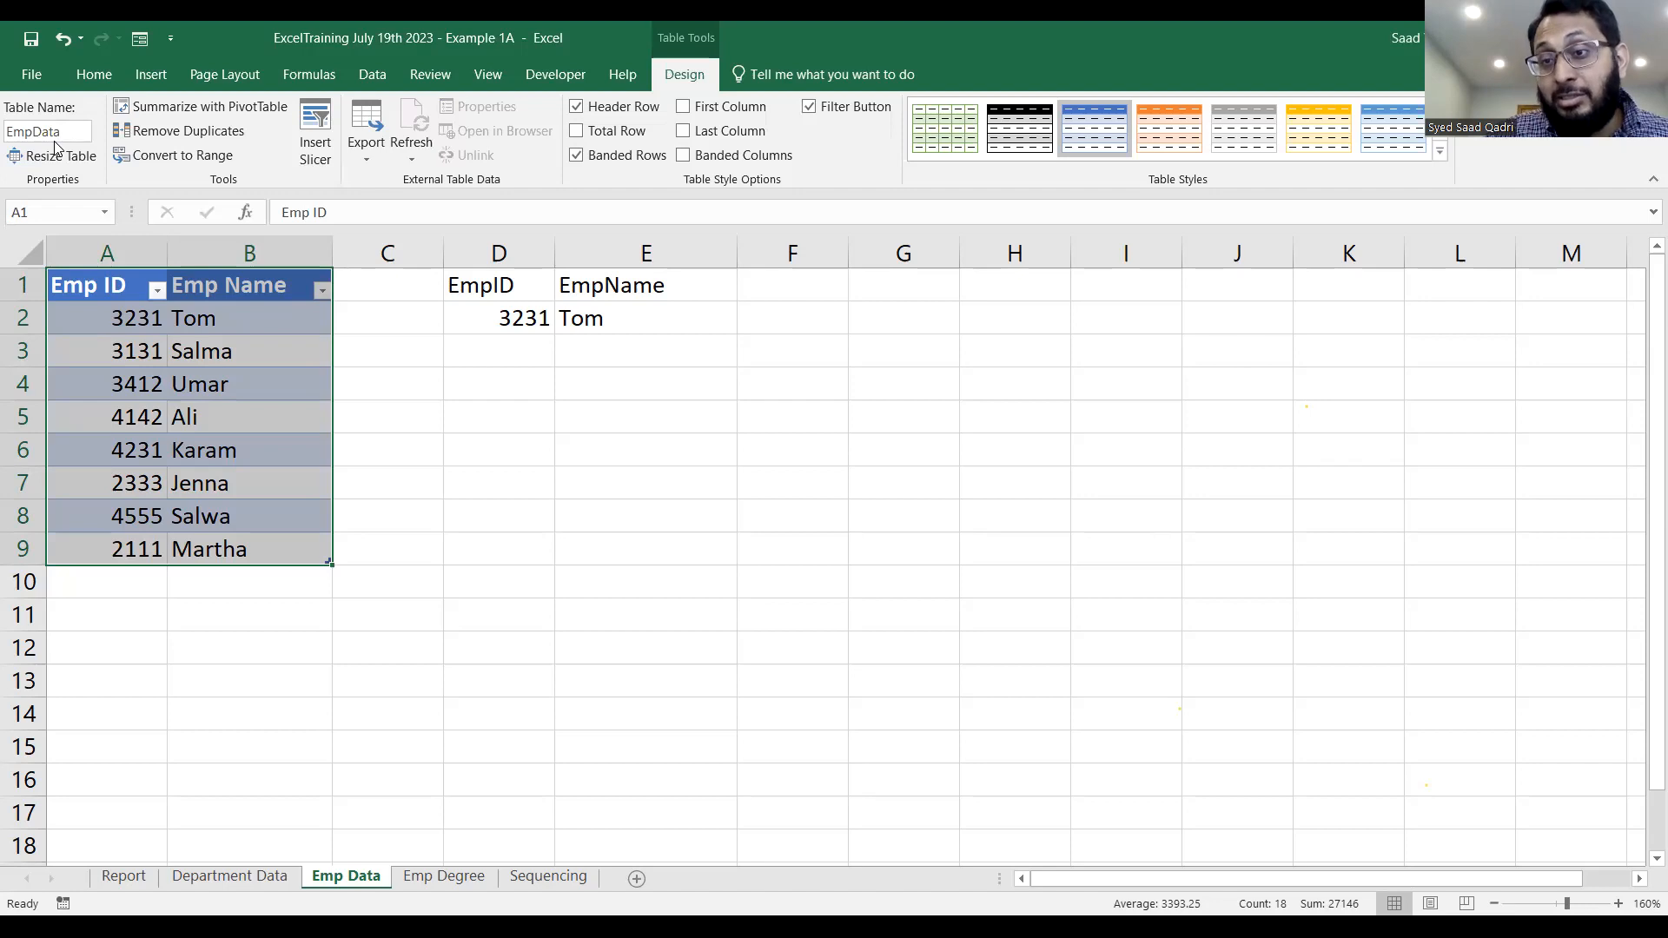
Replace the A1:B9 range in the E2 VLOOKUP formula with the name Emp.
click(602, 314)
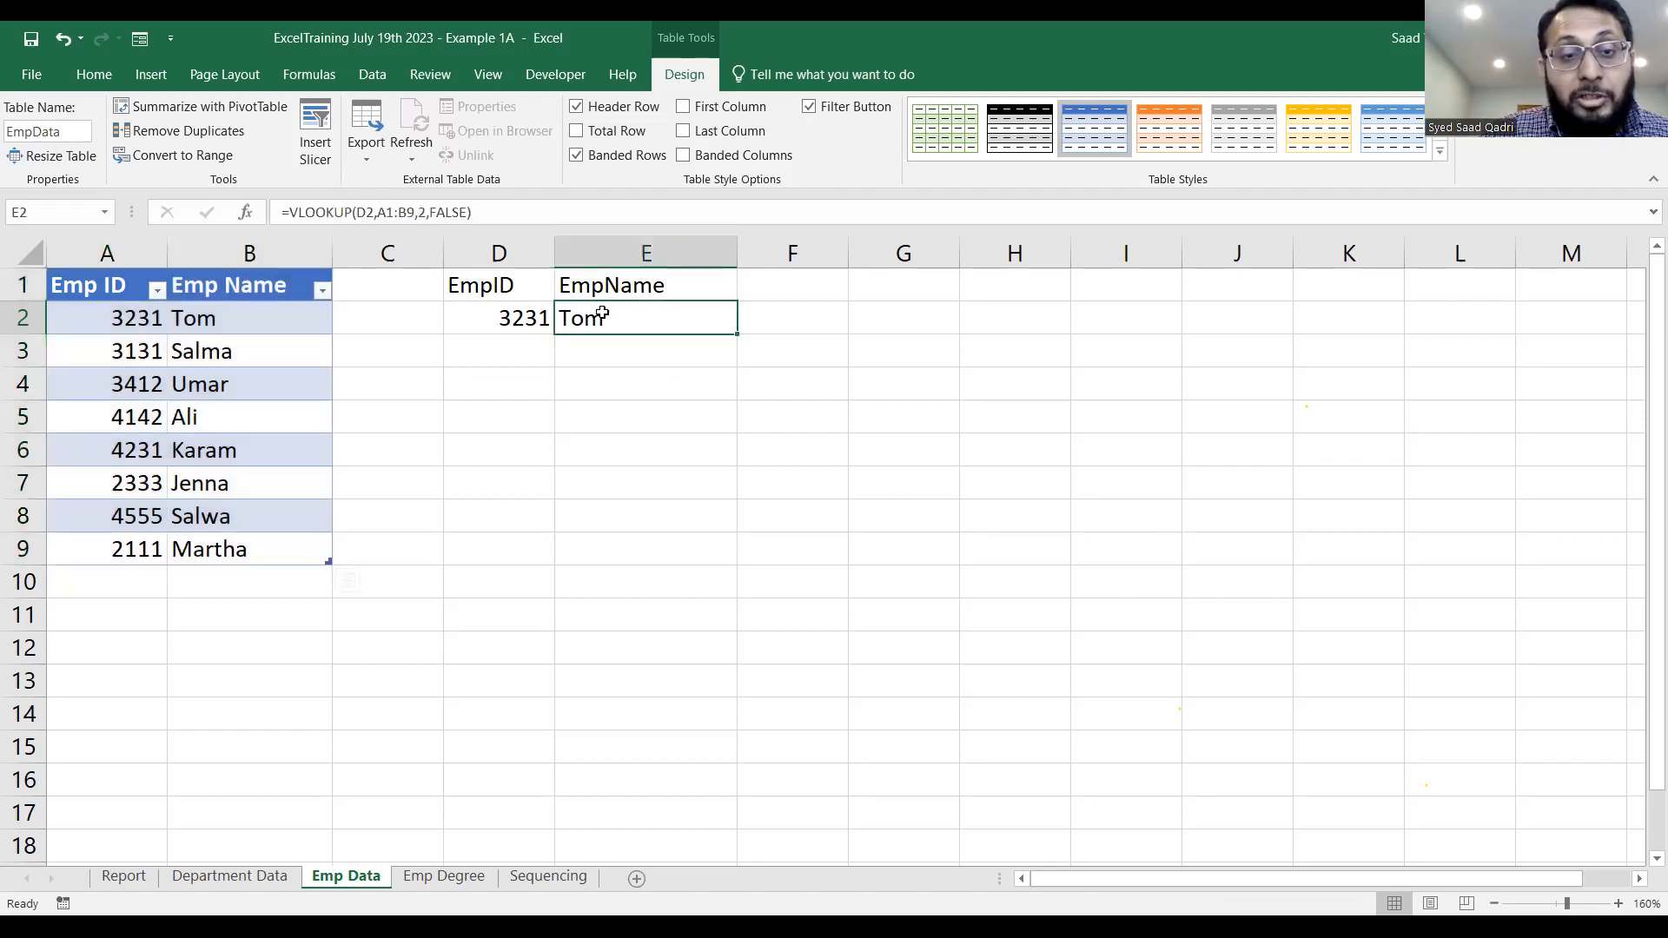
double_click(602, 314)
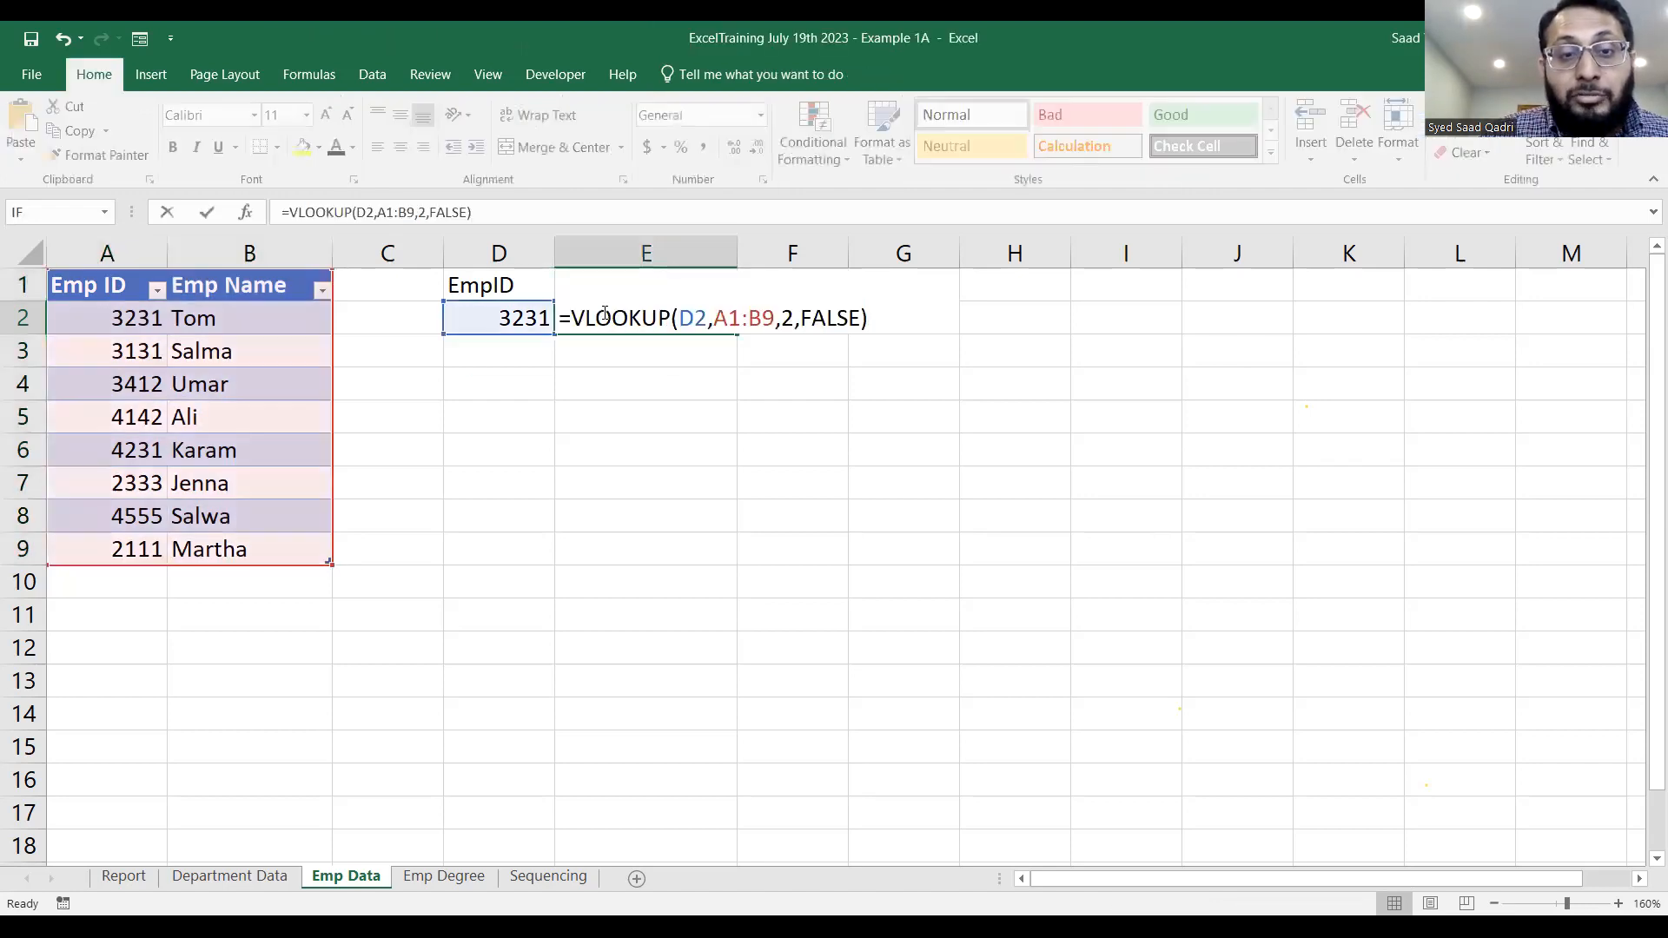
click(777, 319)
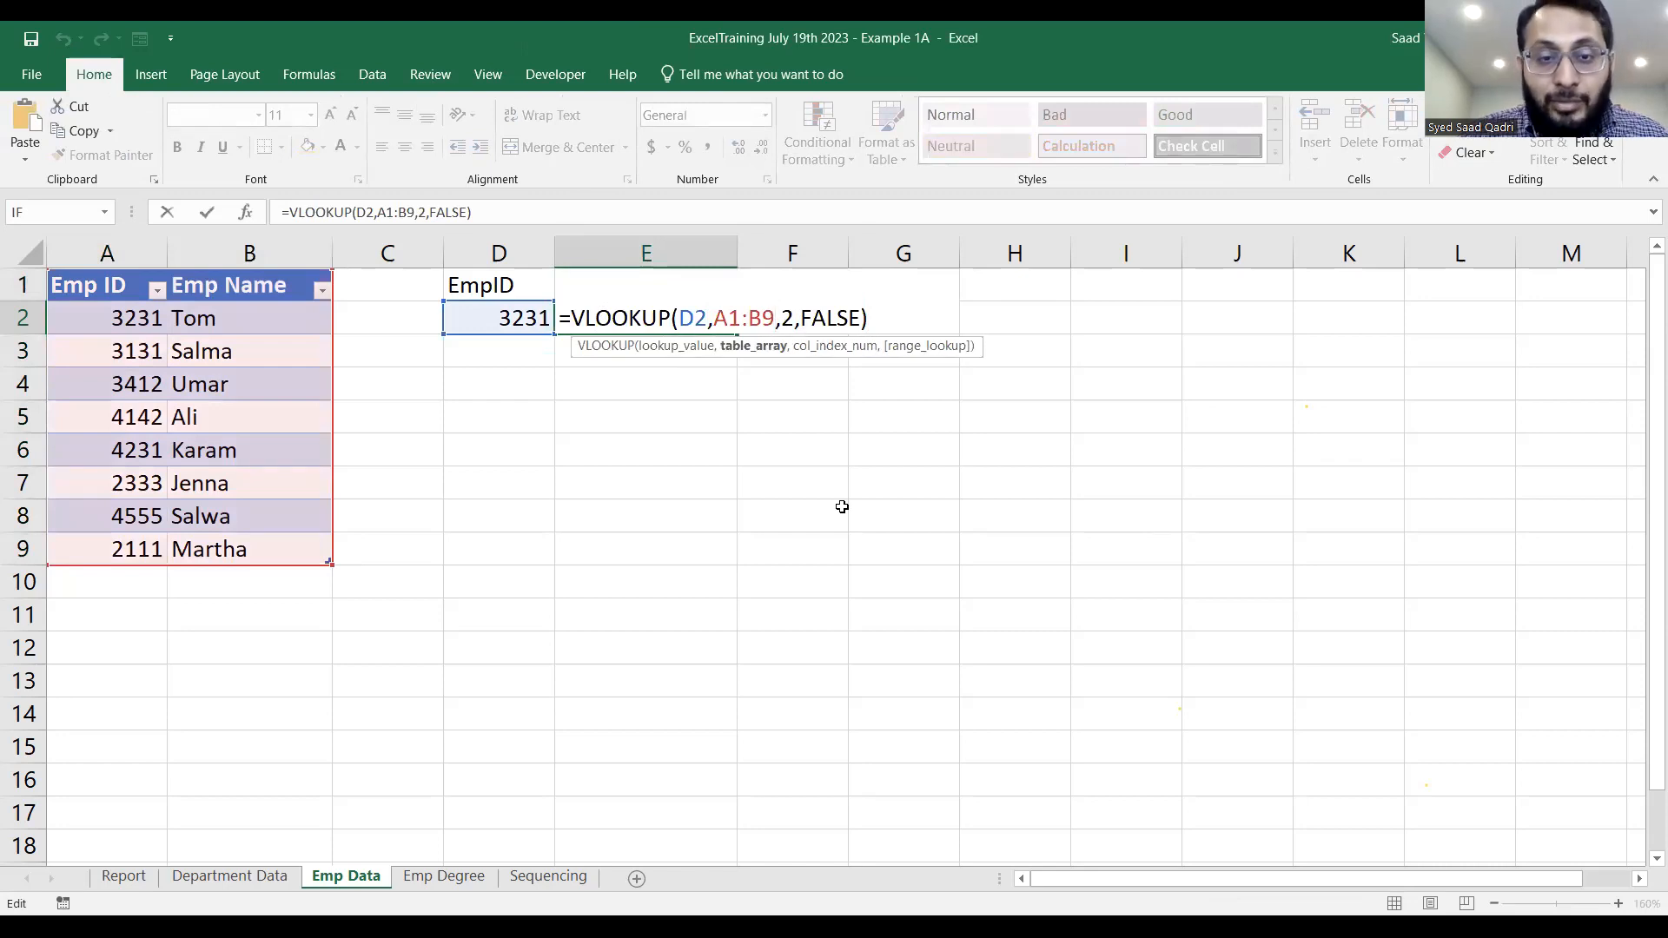
key(BackSpace)
key(BackSpace)
key(BackSpace)
key(BackSpace)
key(BackSpace)
text(Emp)
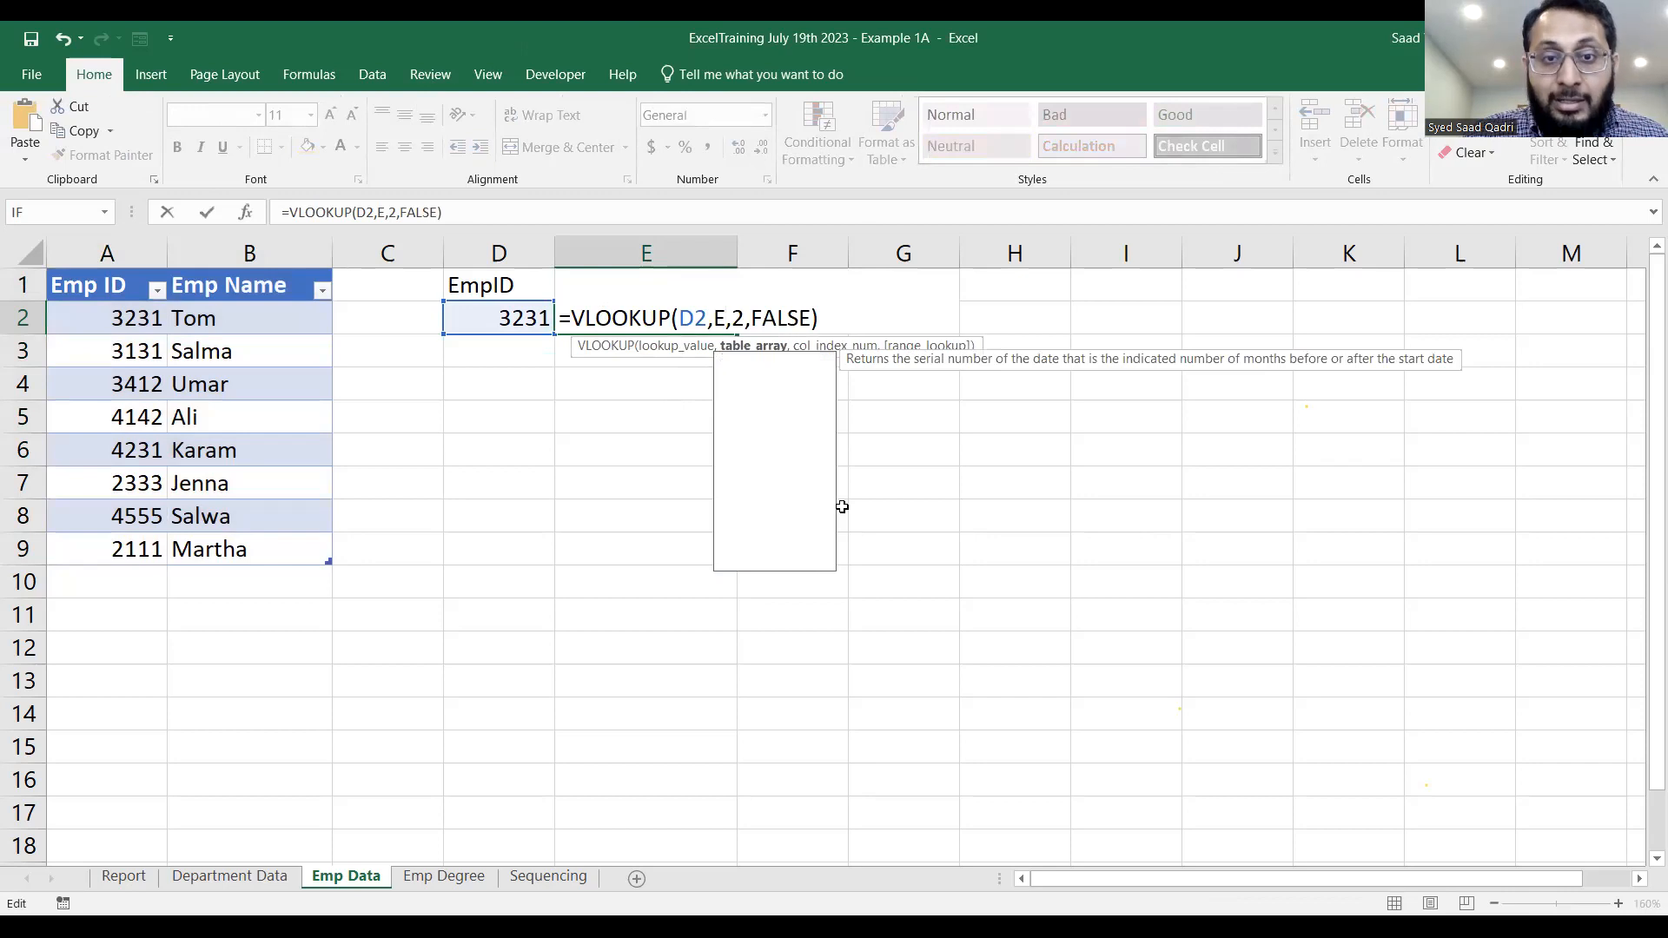
key(Return)
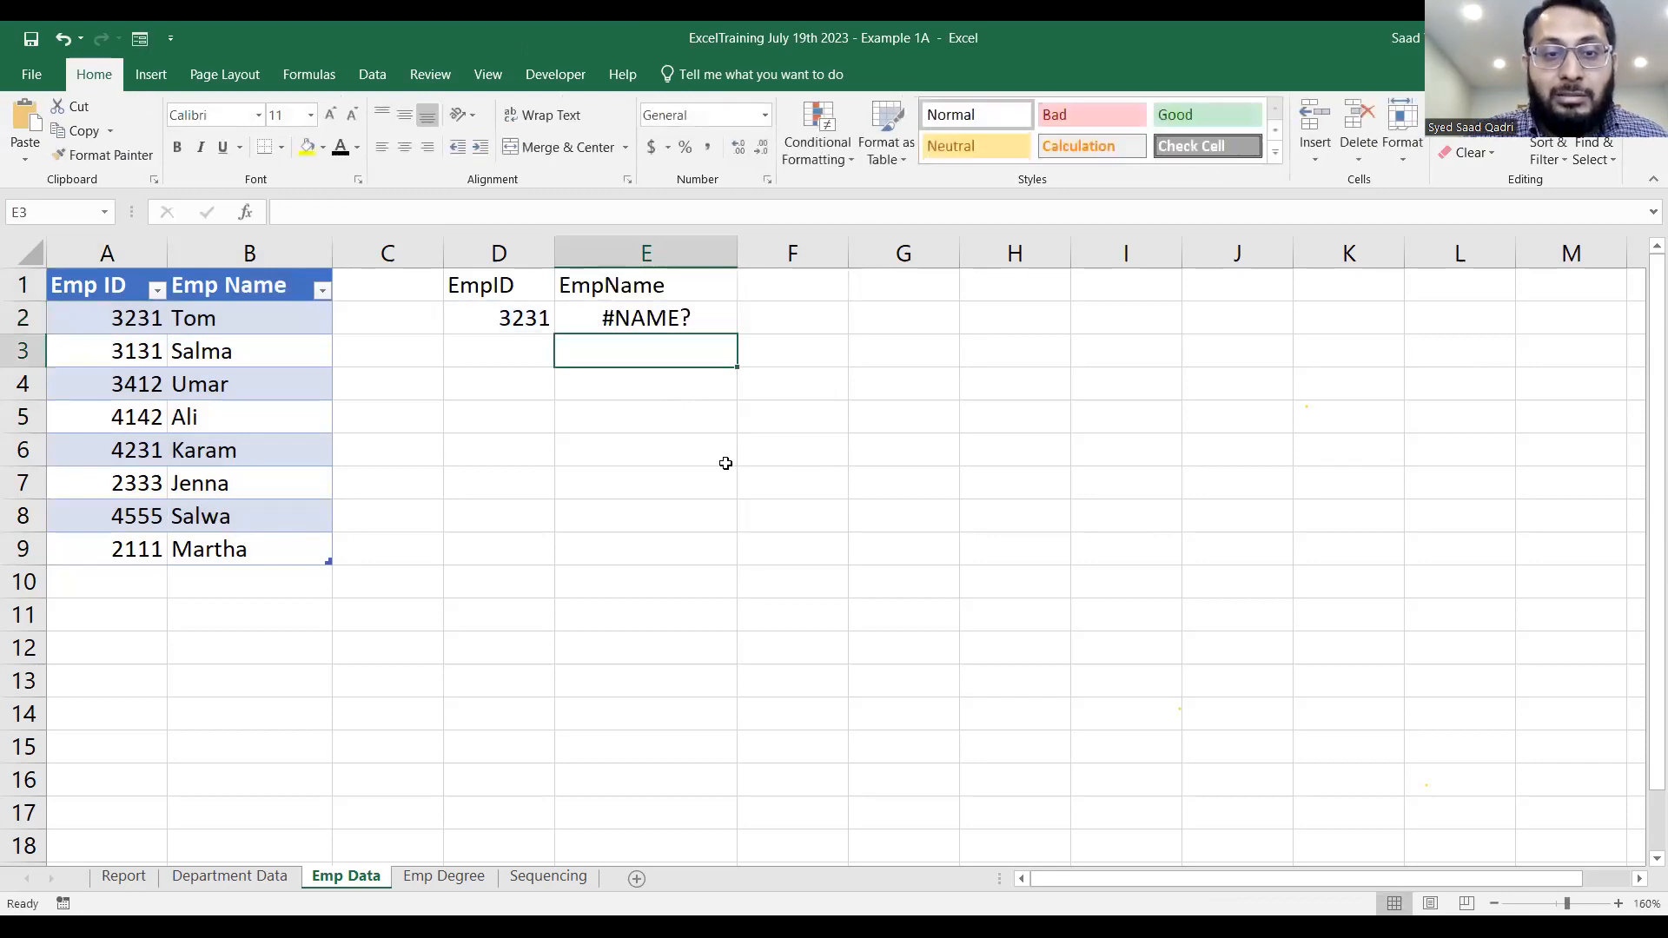
Correct the table reference in the E2 VLOOKUP formula to EmpData.
click(679, 336)
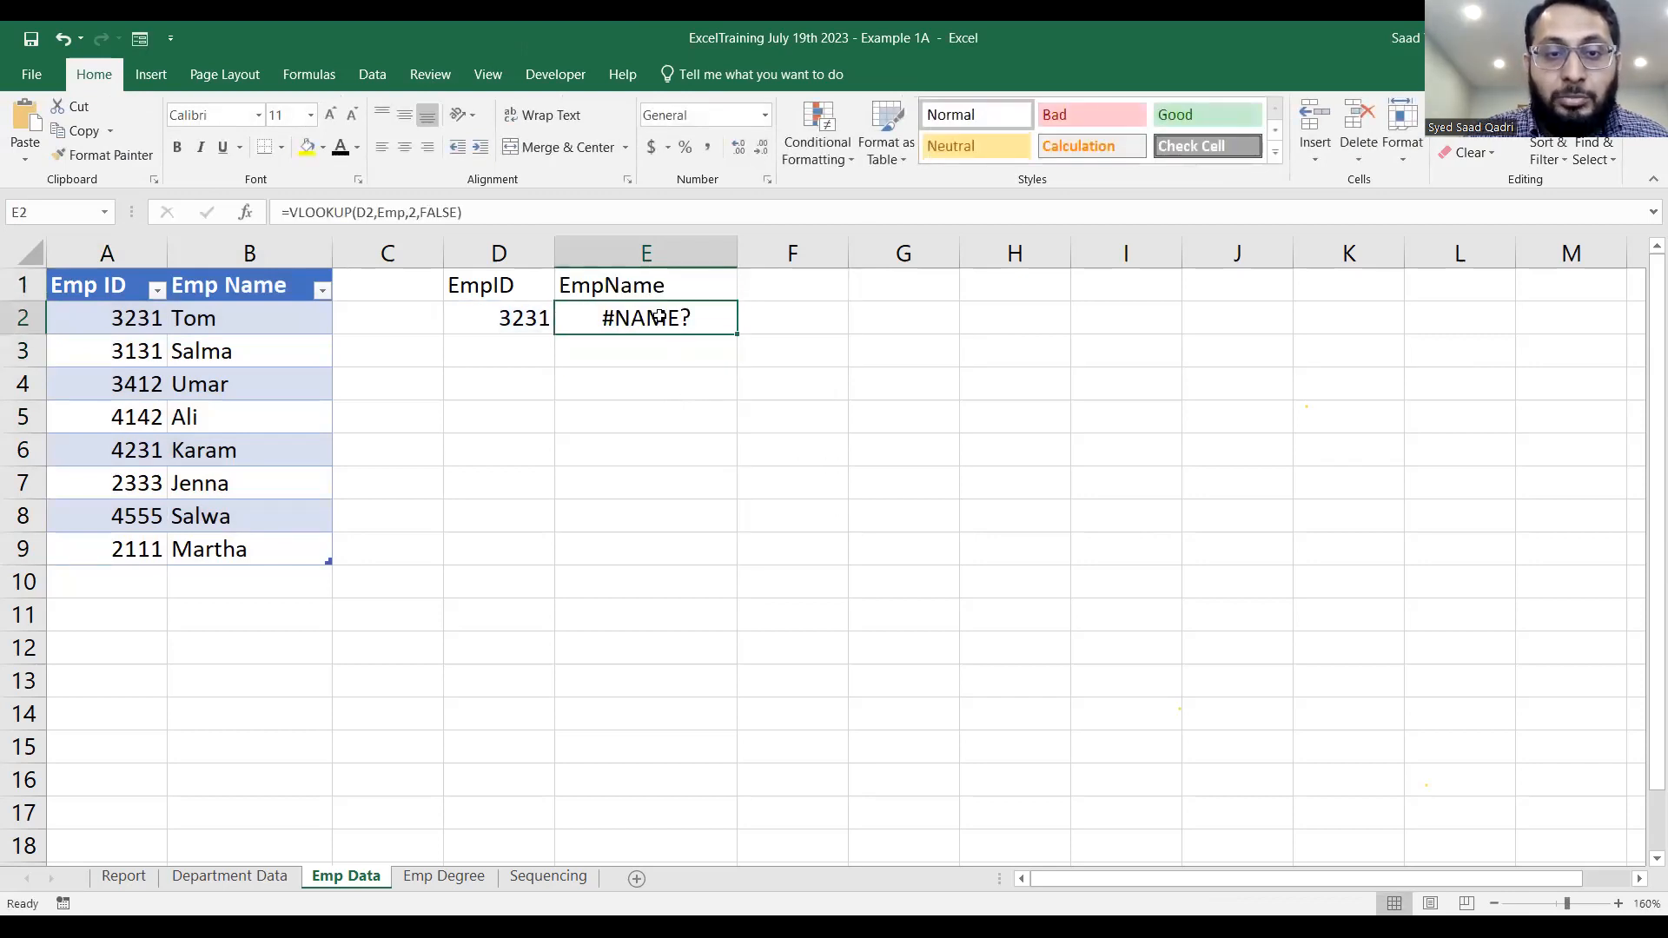
double_click(659, 318)
click(759, 318)
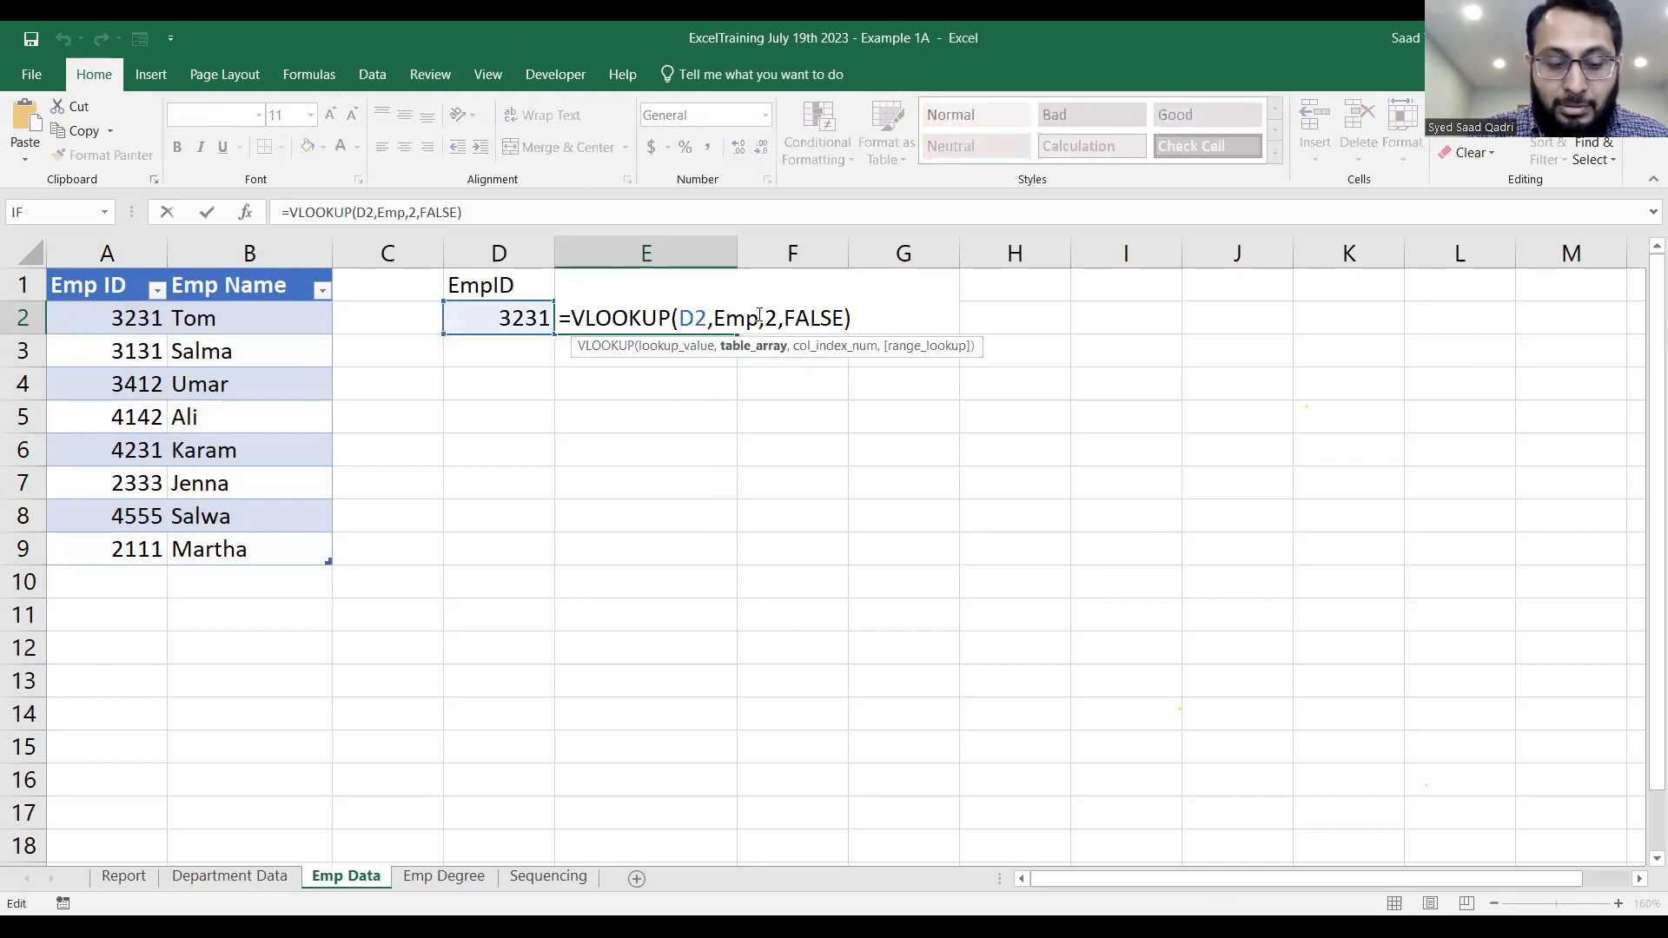
text(Data)
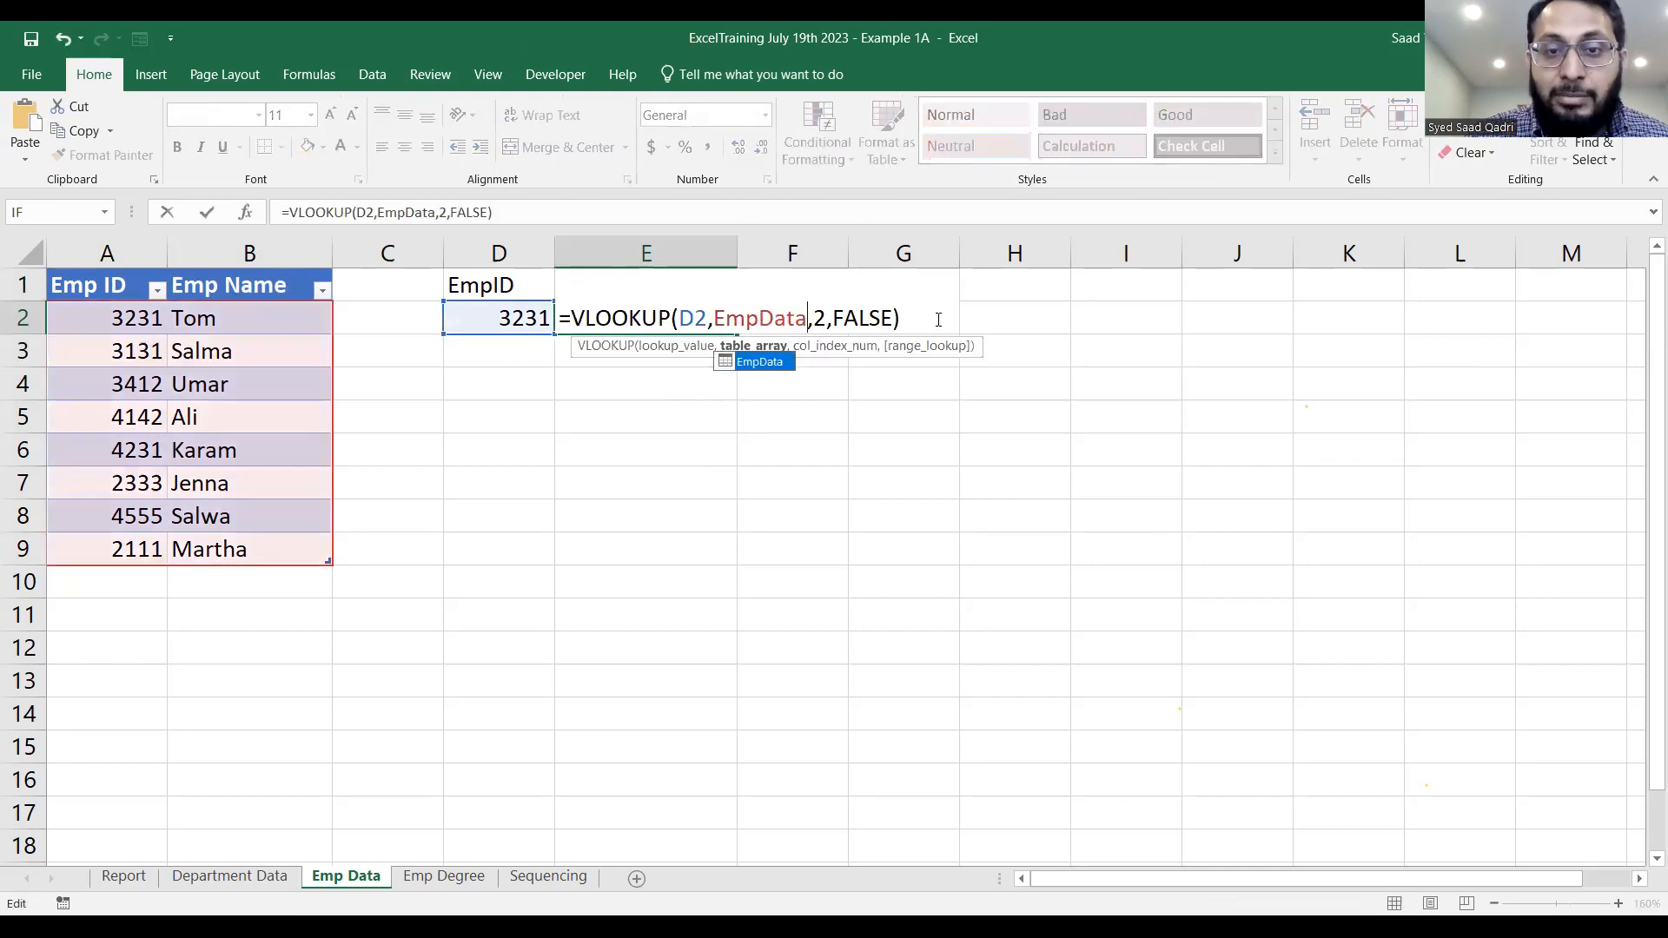
click(935, 318)
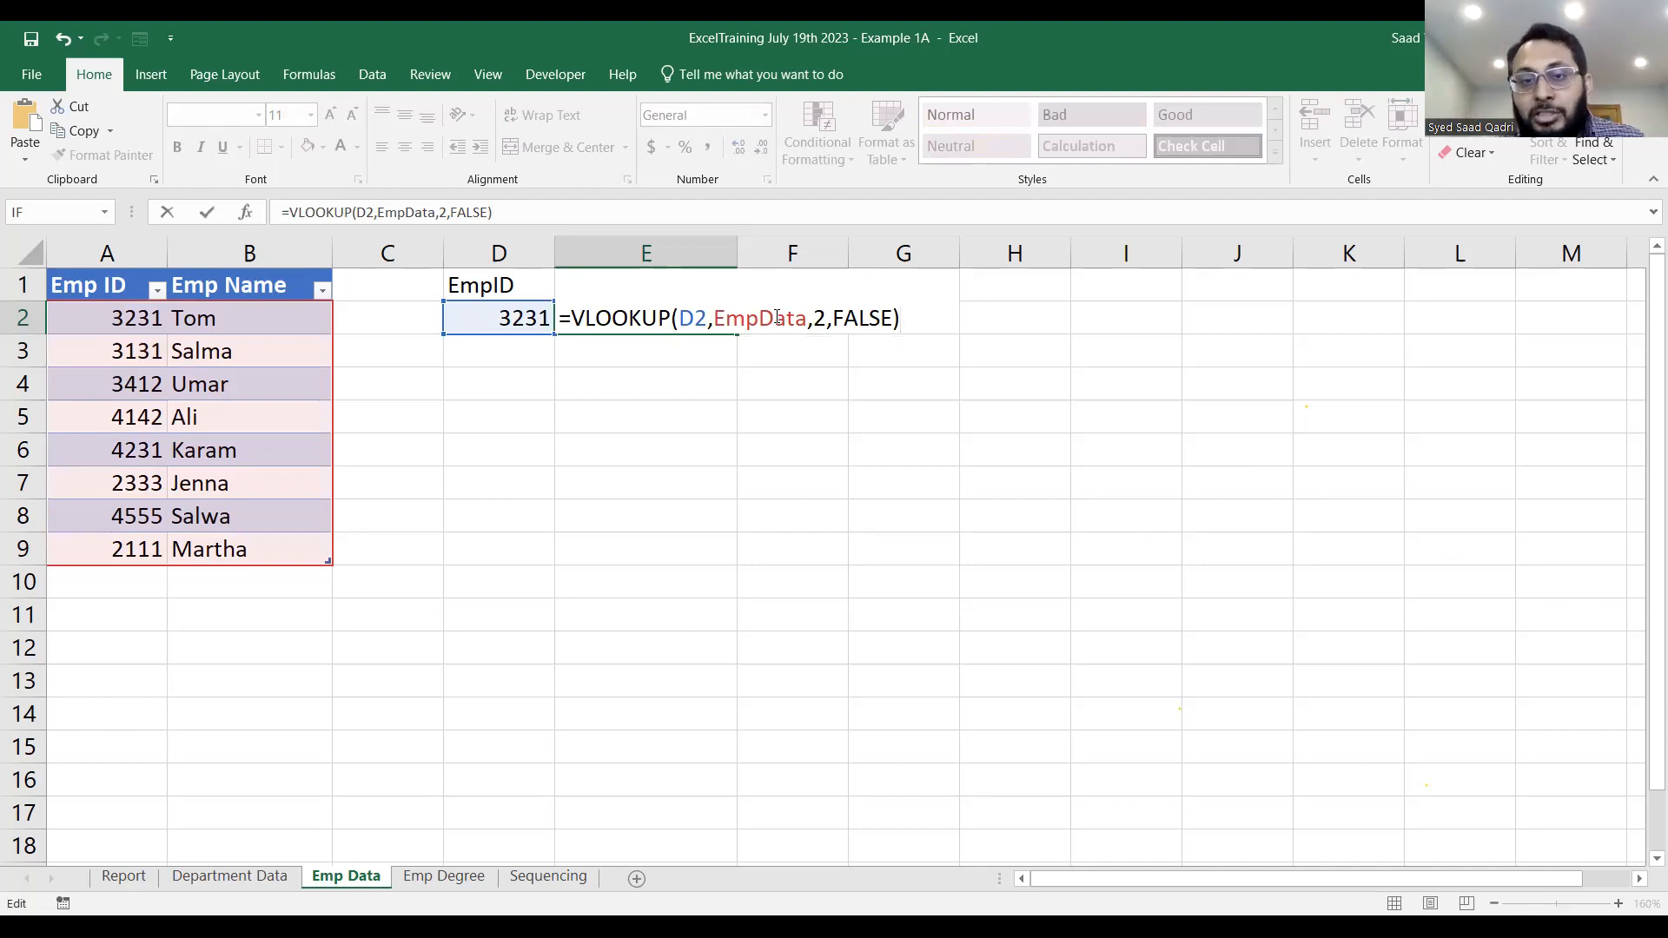
key(Return)
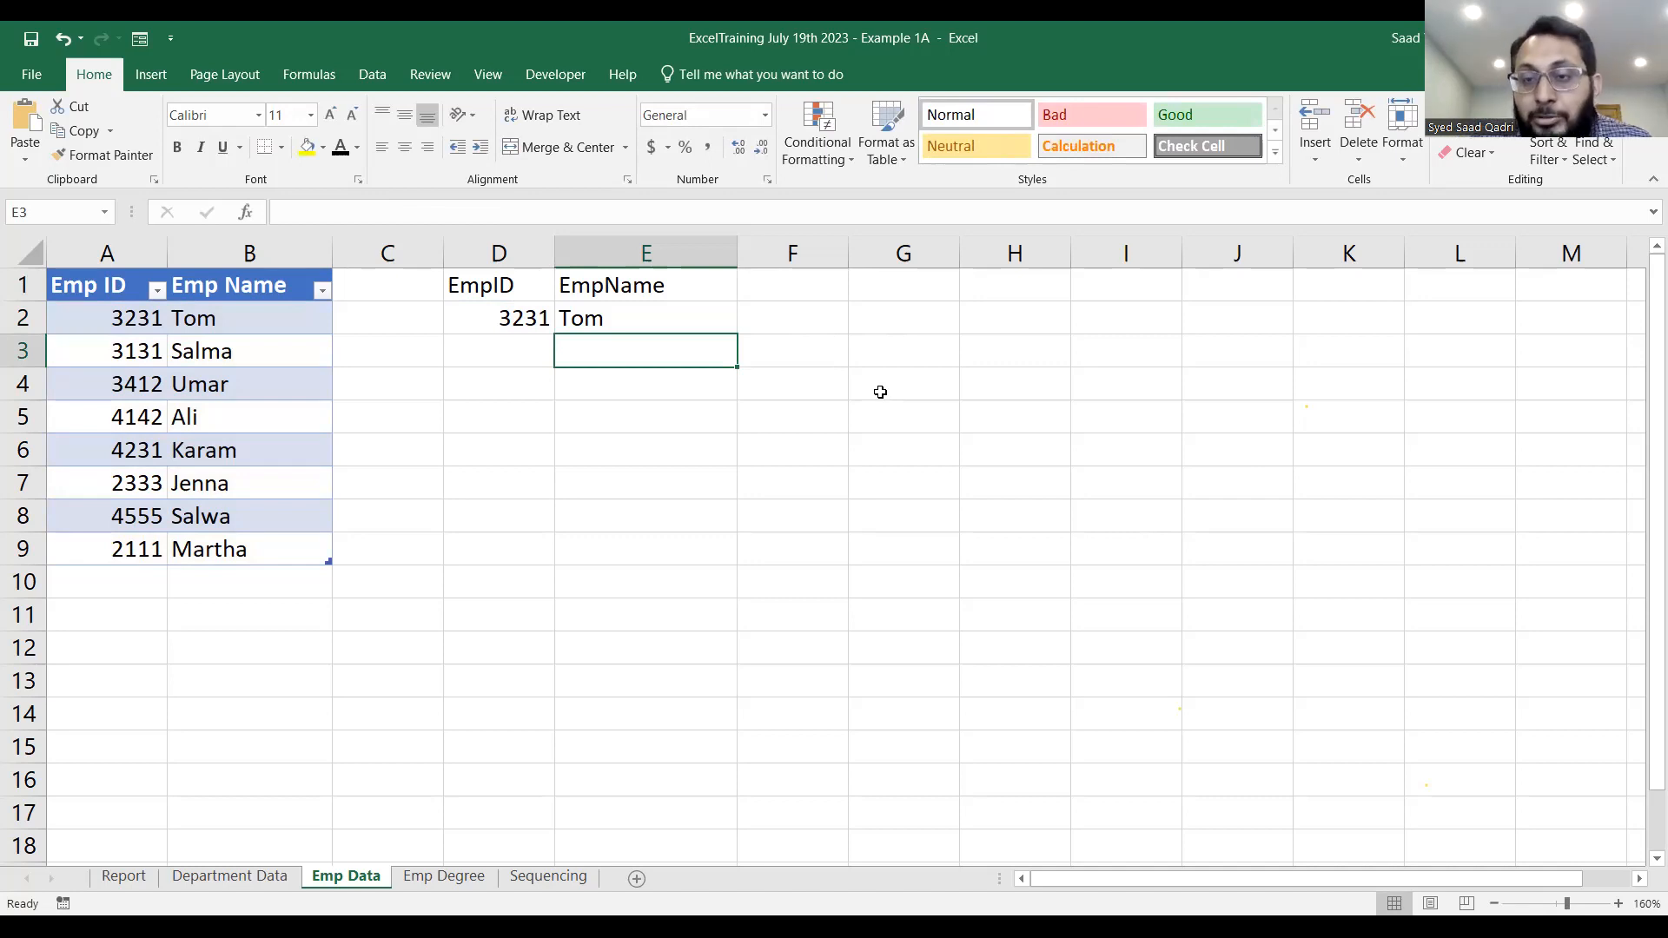
Clear the lookup ID in D2 to test the formula, and undo the deletion.
key(Up)
click(522, 311)
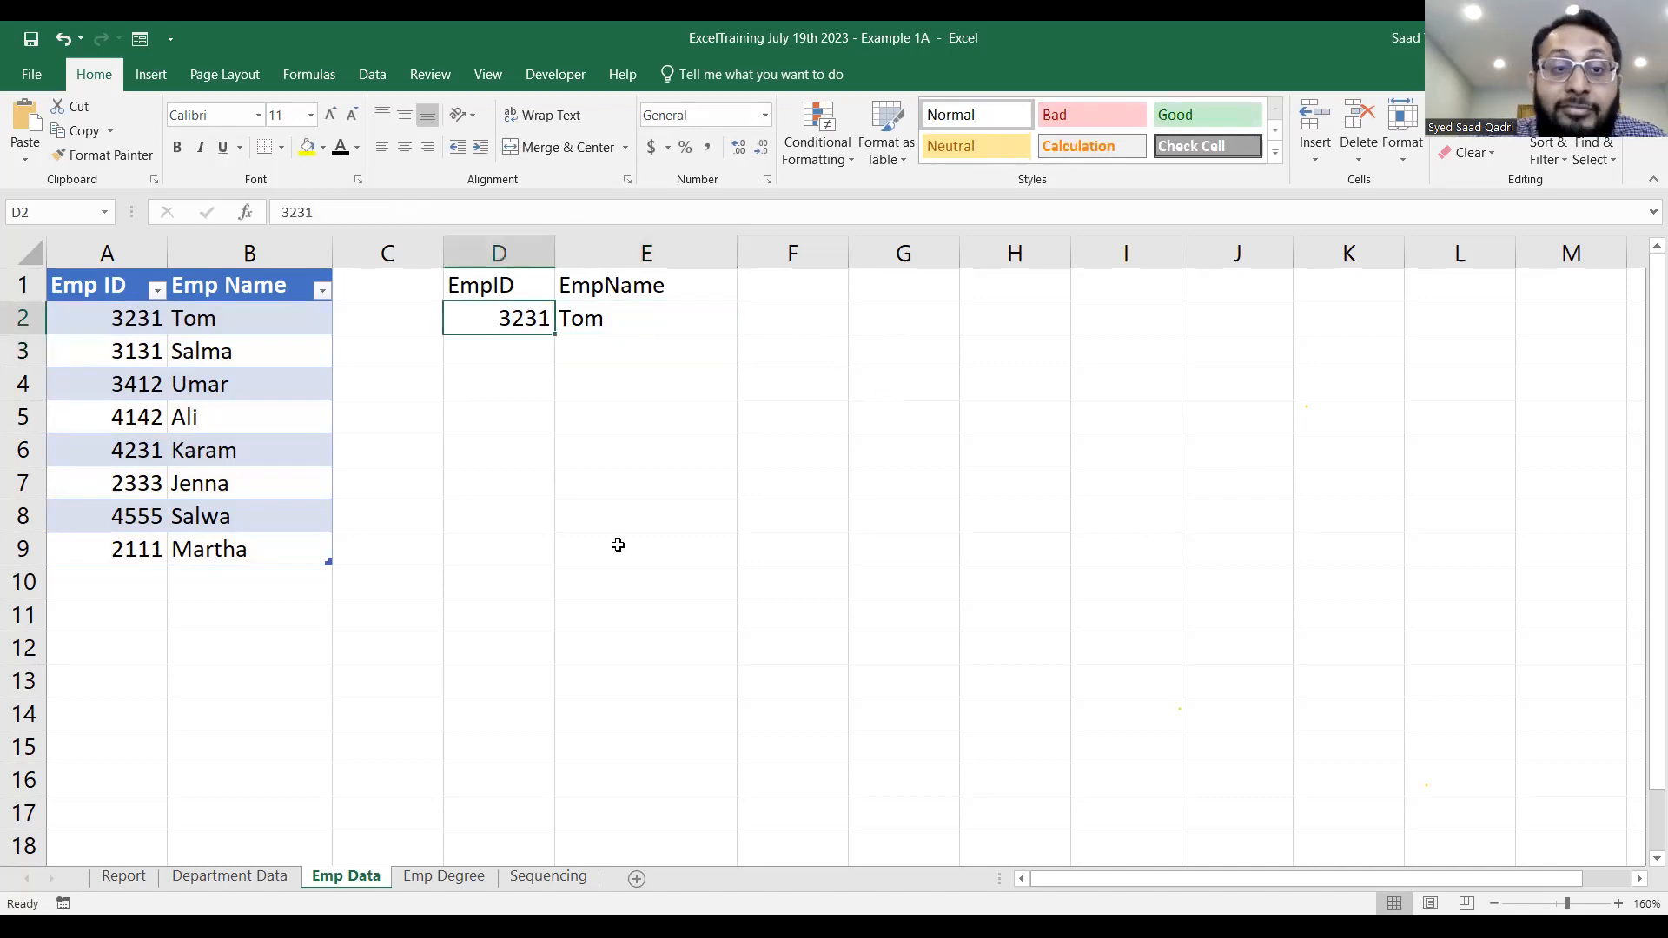
key(BackSpace)
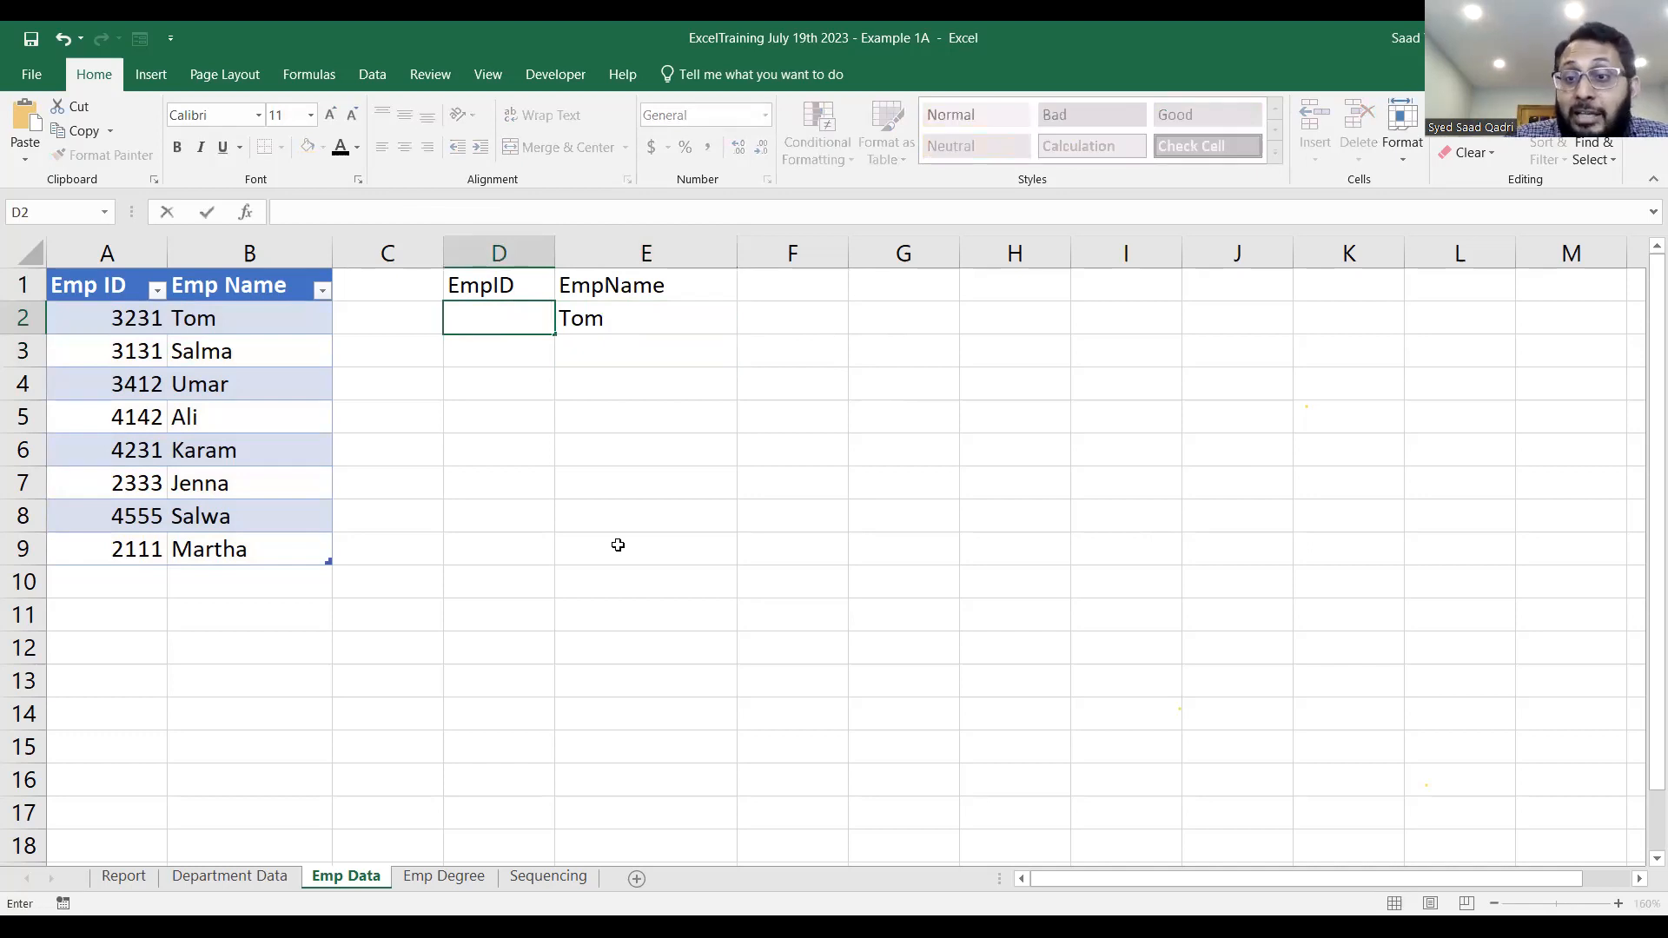
key(Return)
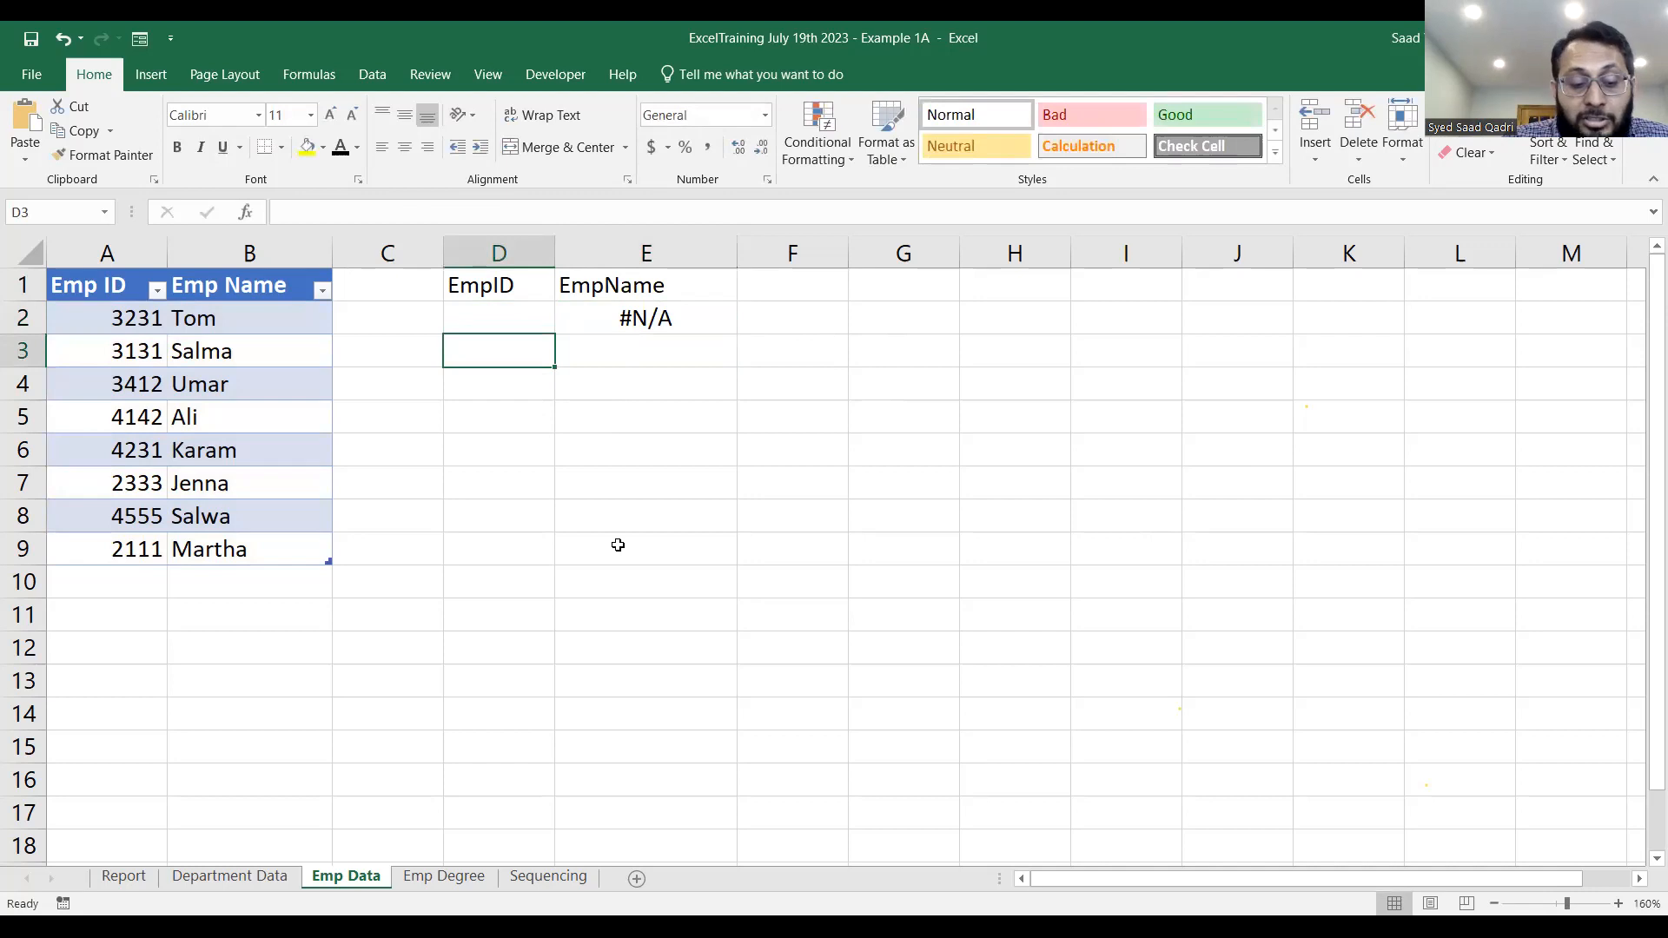
key(ctrl+z)
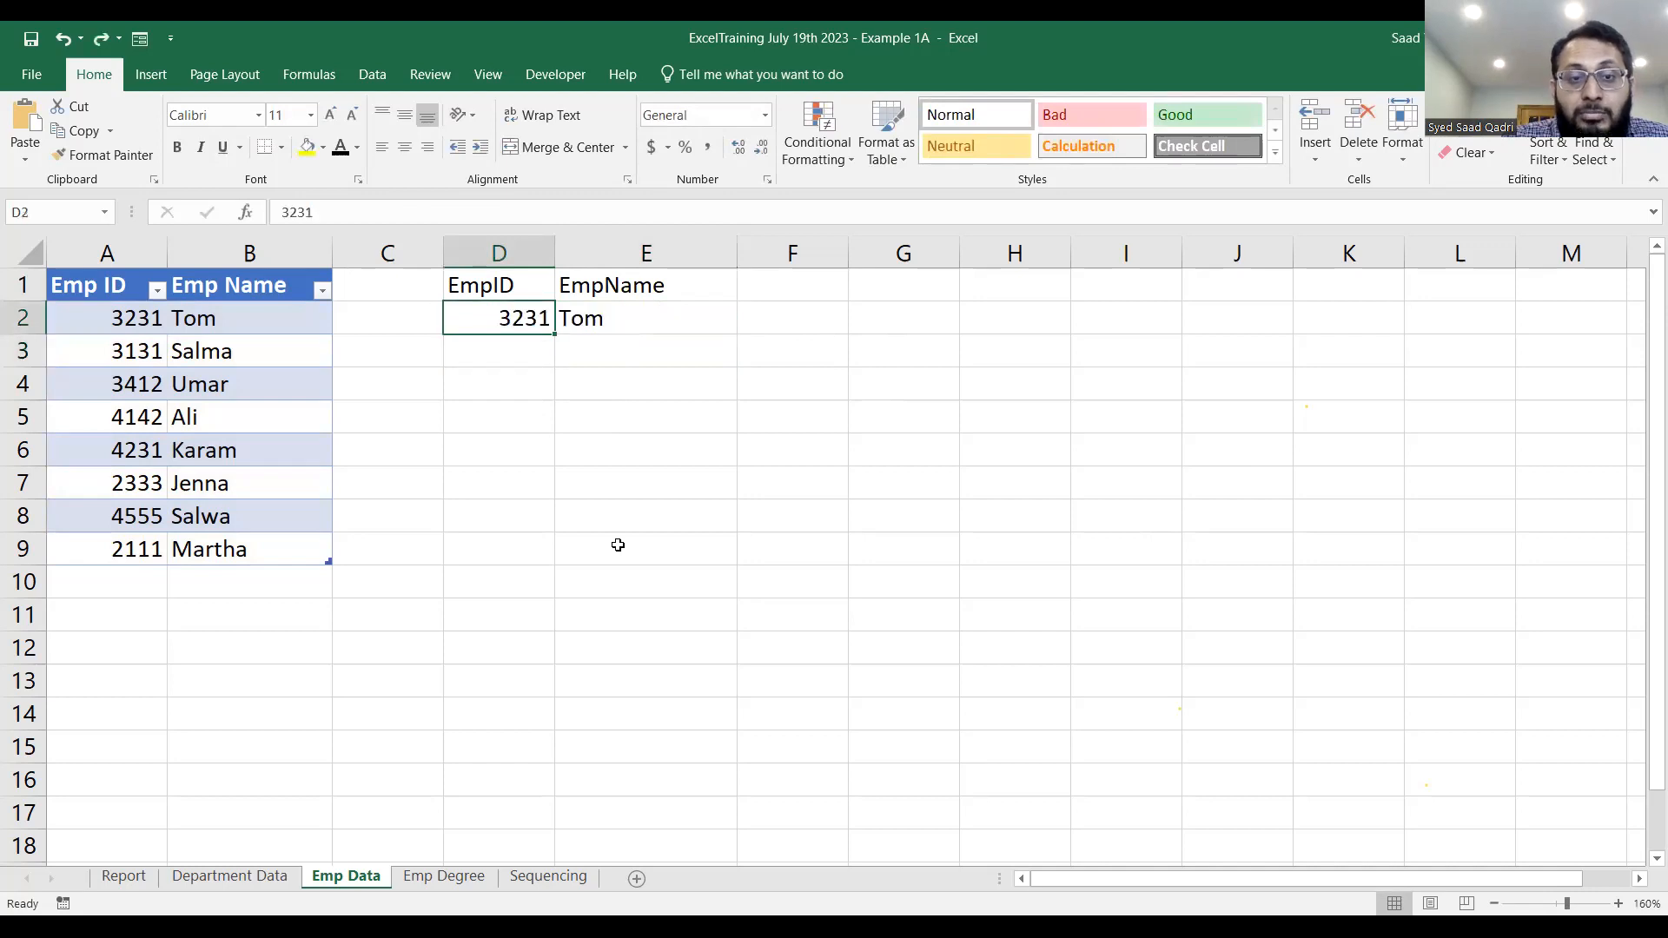
Check the table name assigned to A1:B9 and the table reference used in the E2 VLOOKUP formula.
double_click(646, 314)
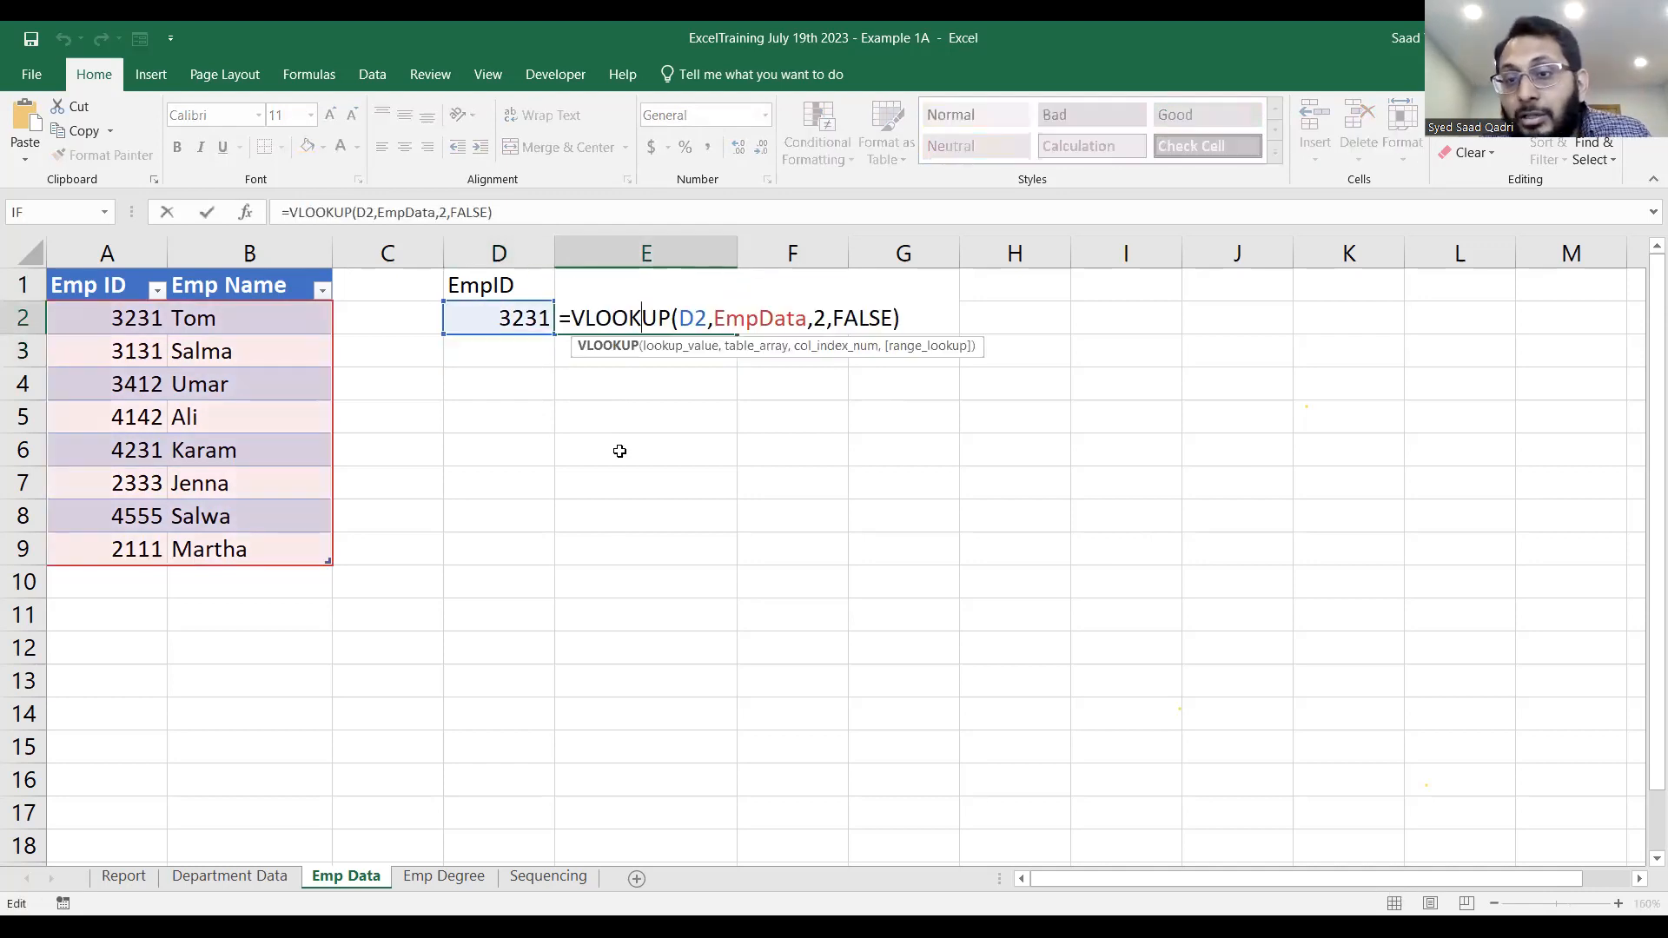
key(Escape)
drag(112, 285, 267, 554)
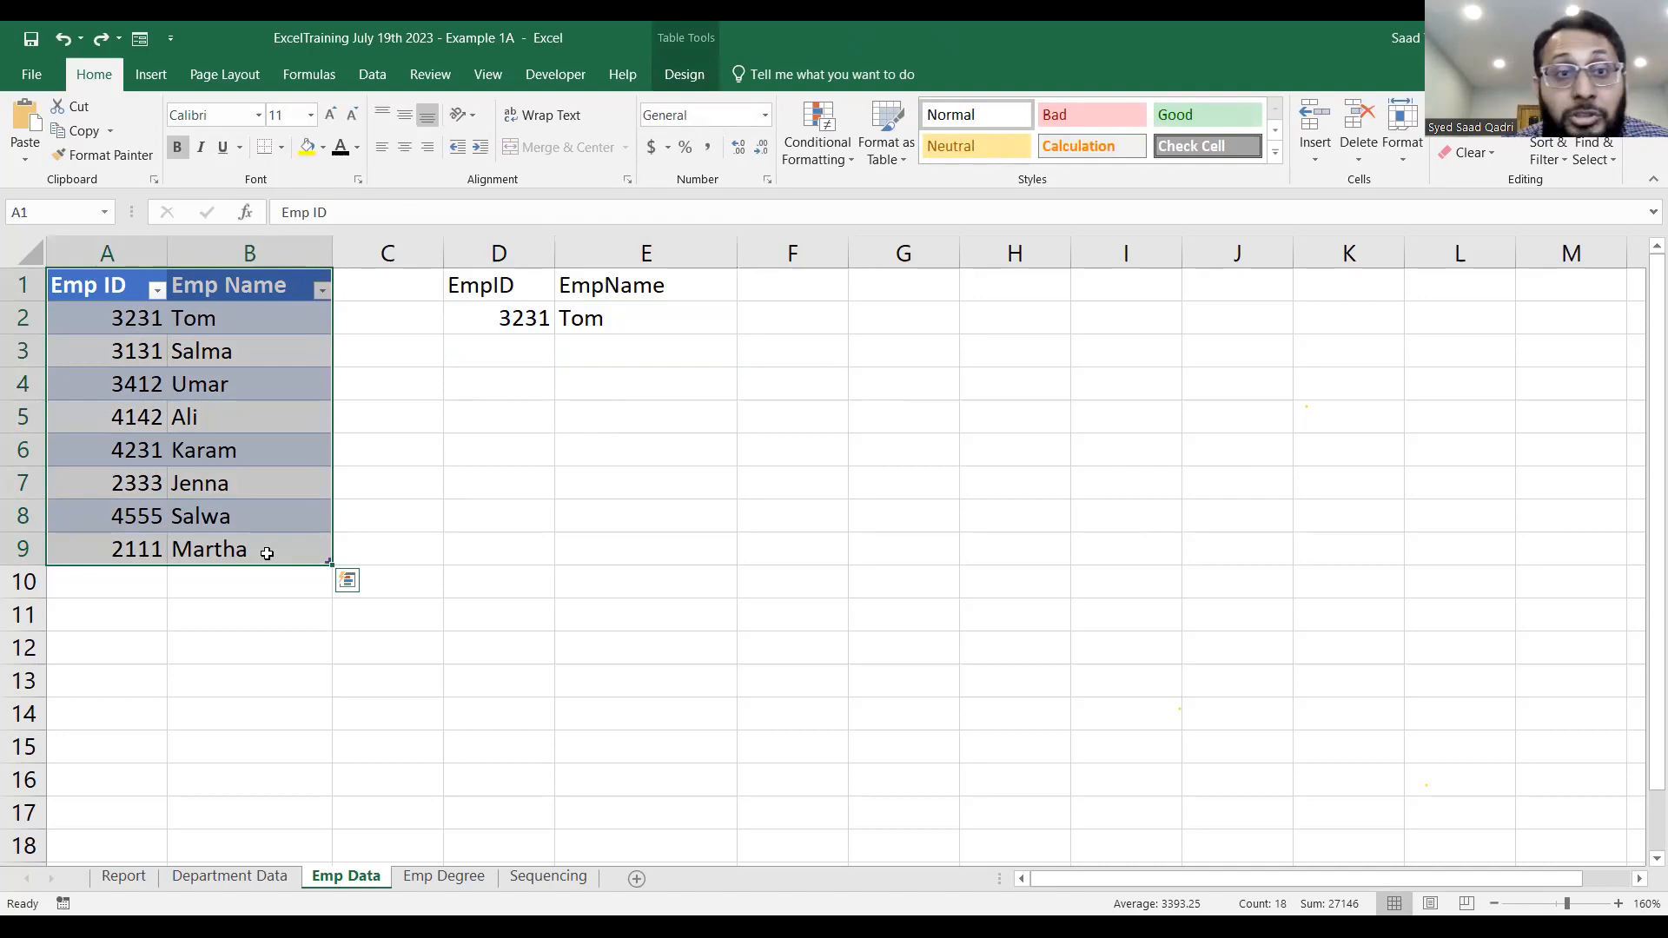
click(682, 74)
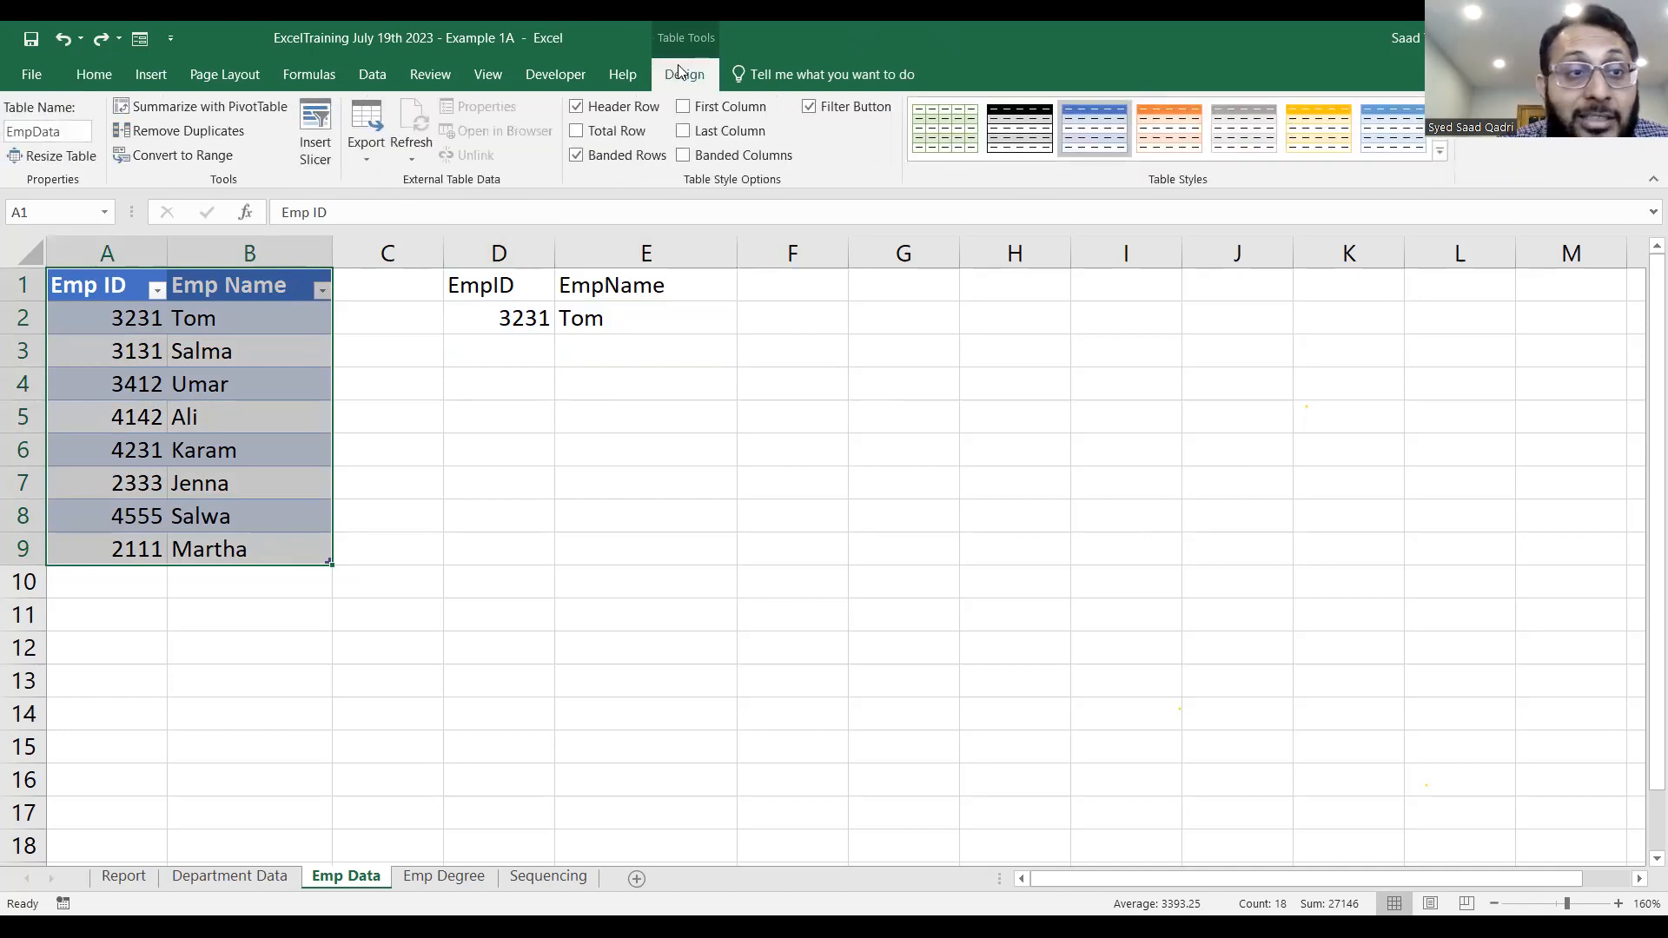
click(78, 133)
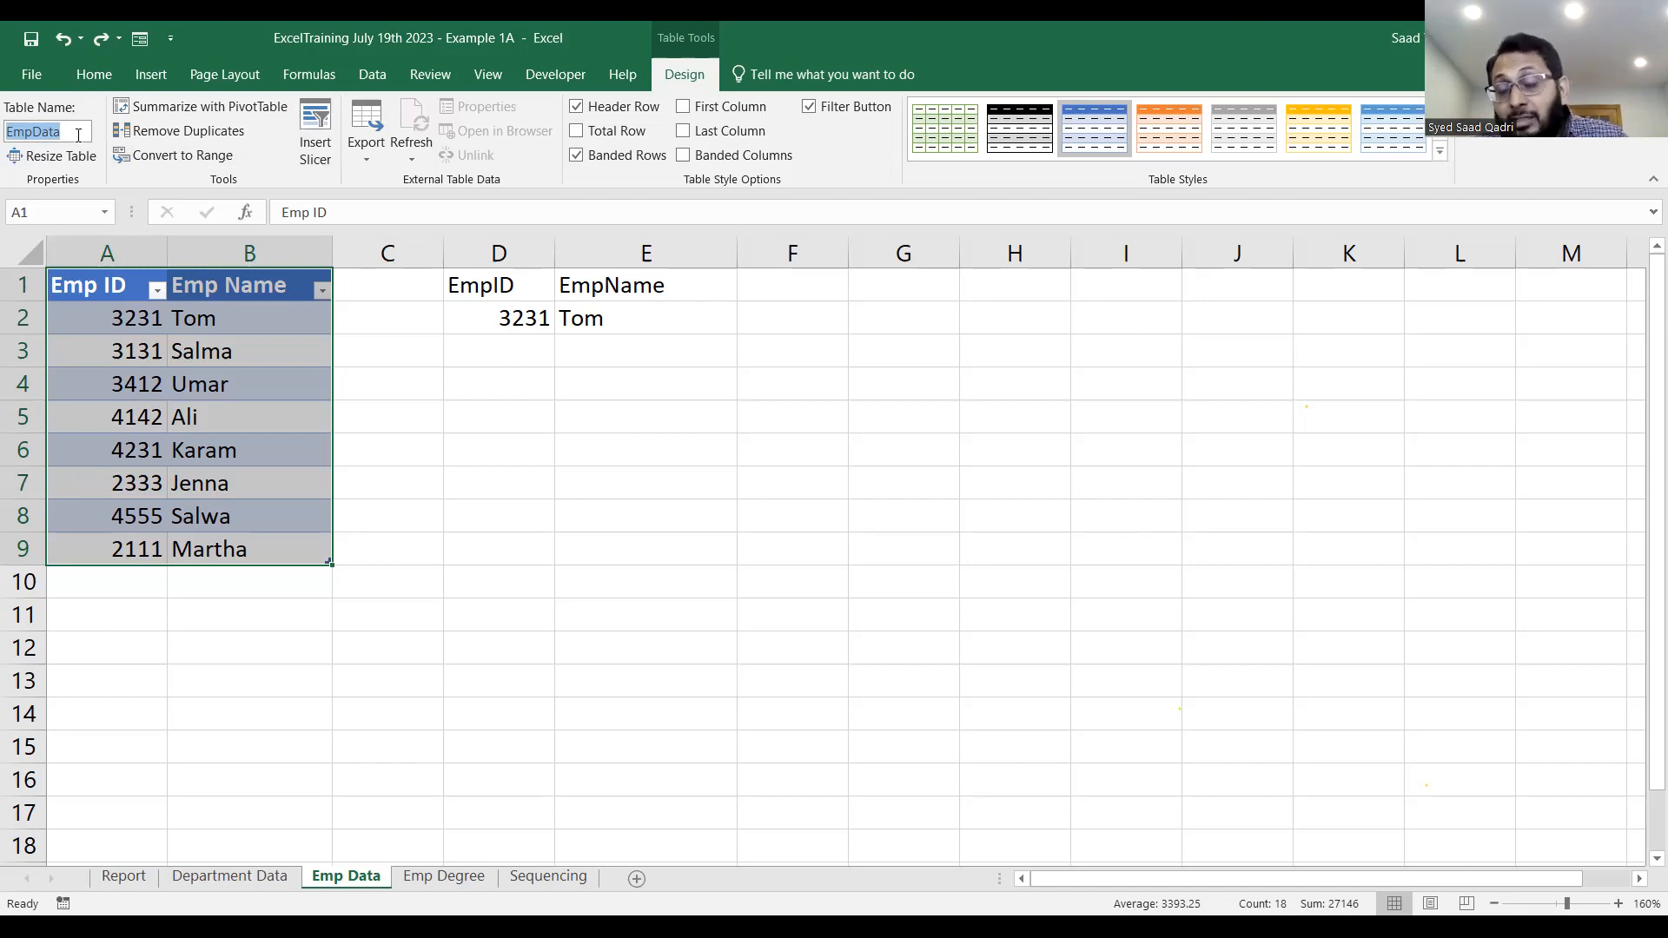
click(682, 315)
double_click(710, 318)
click(715, 320)
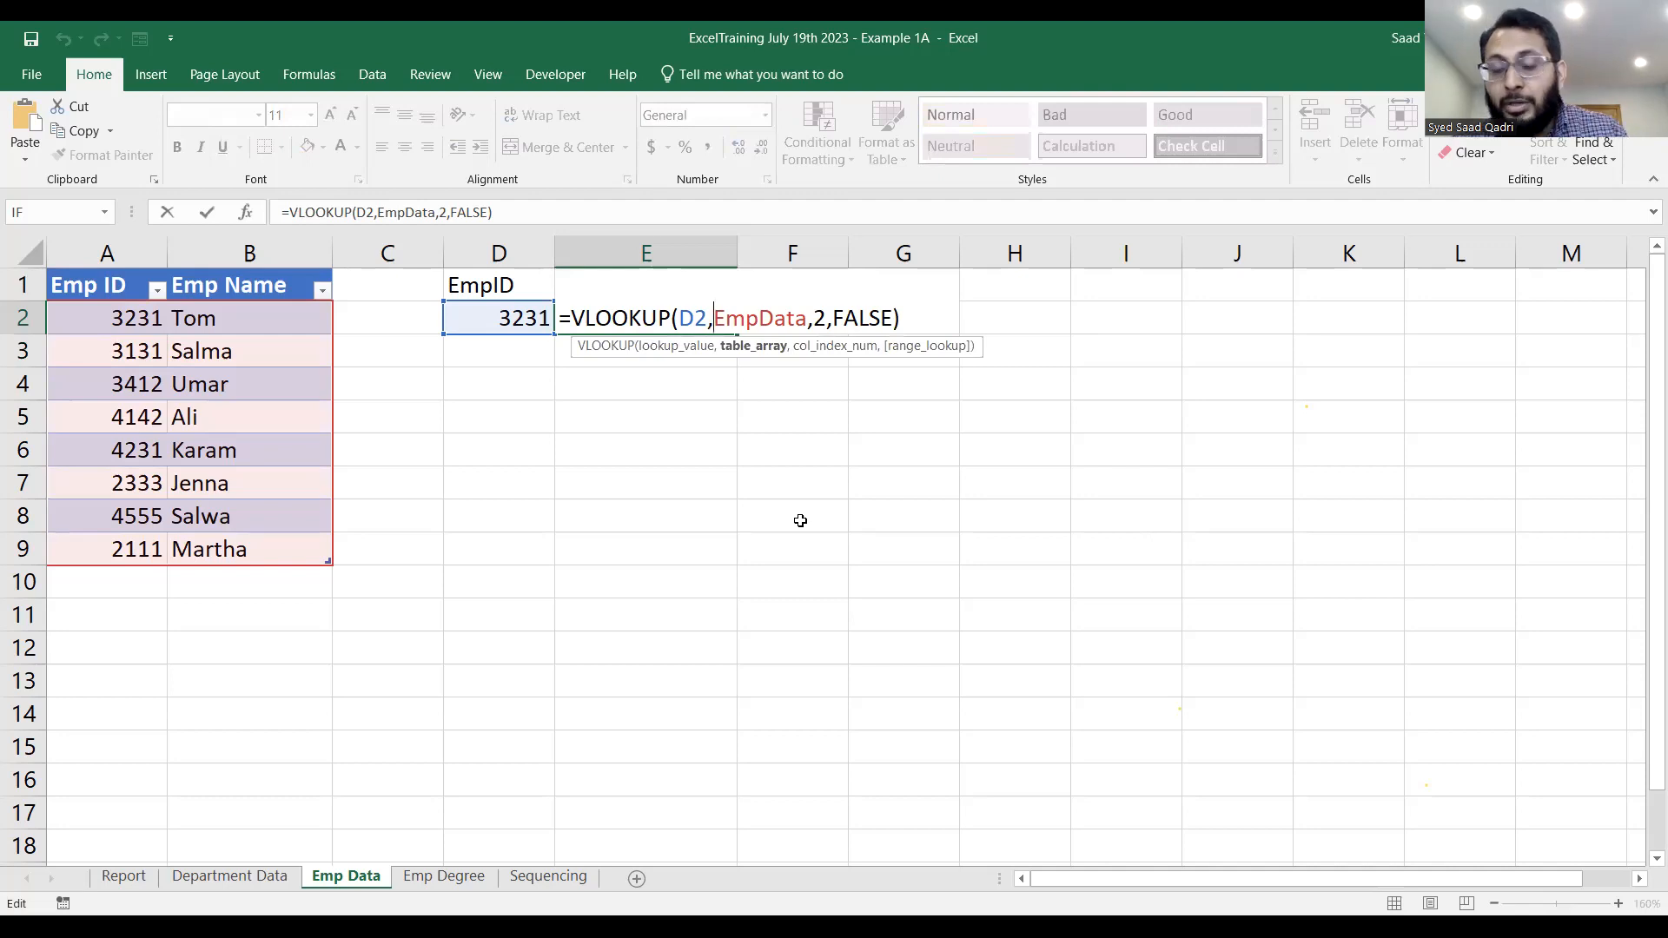
click(549, 362)
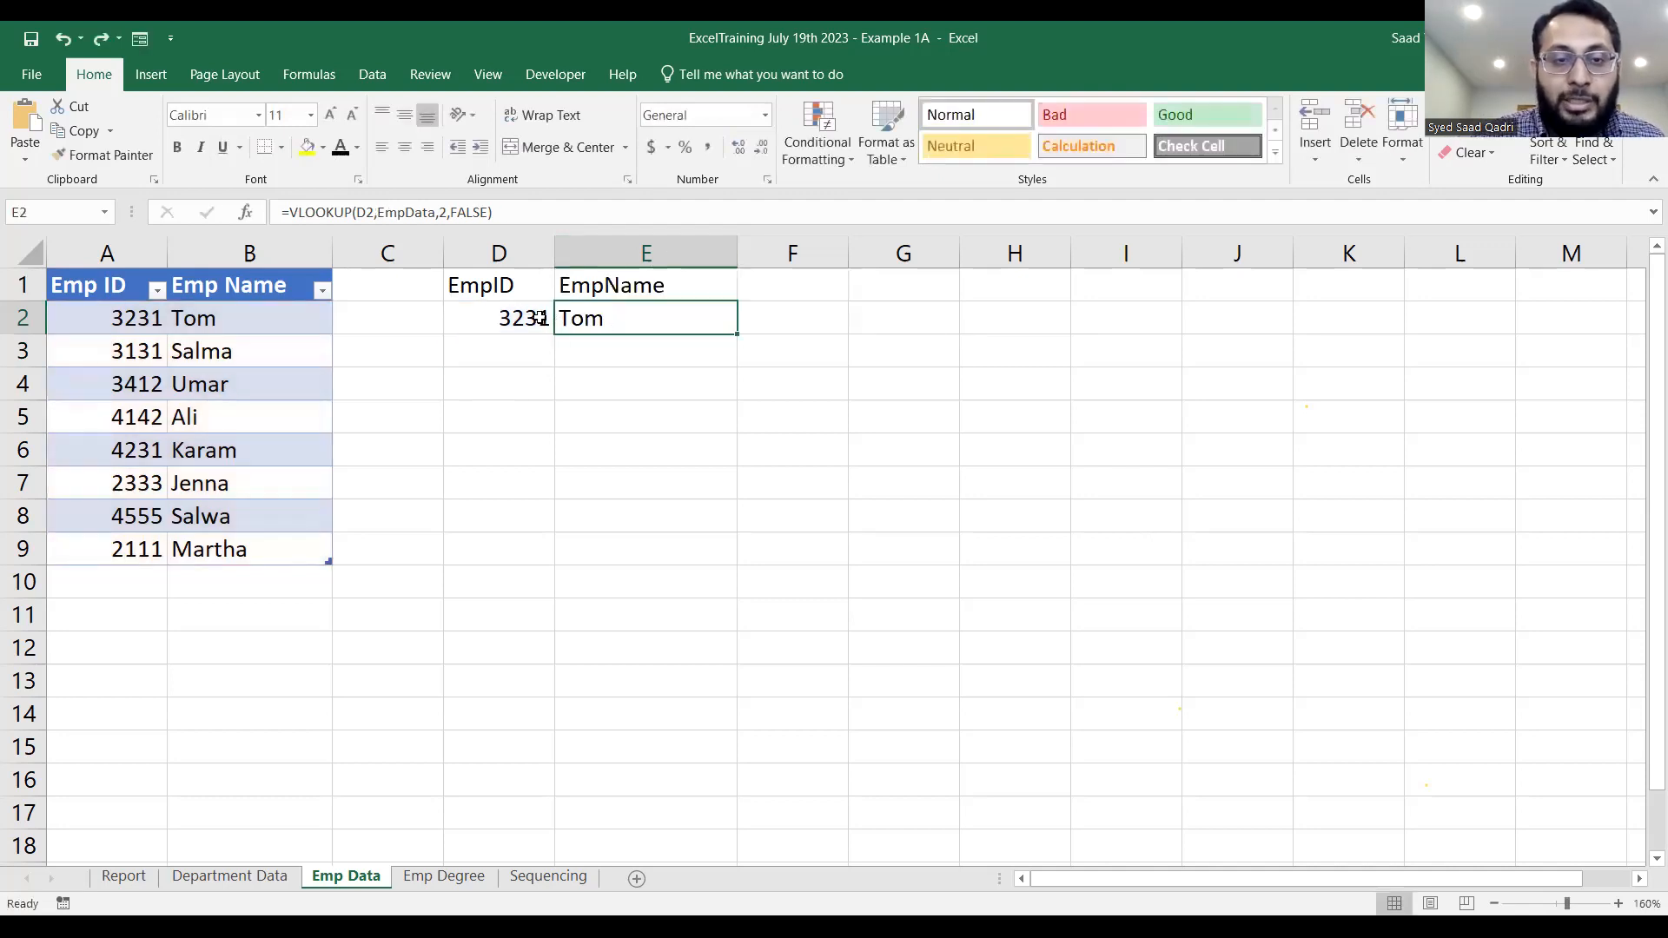
Delete the employee ID from the lookup input cell D2.
double_click(526, 318)
key(Left)
key(shift+Right)
key(shift+Right)
key(shift+Right)
key(shift+Right)
key(BackSpace)
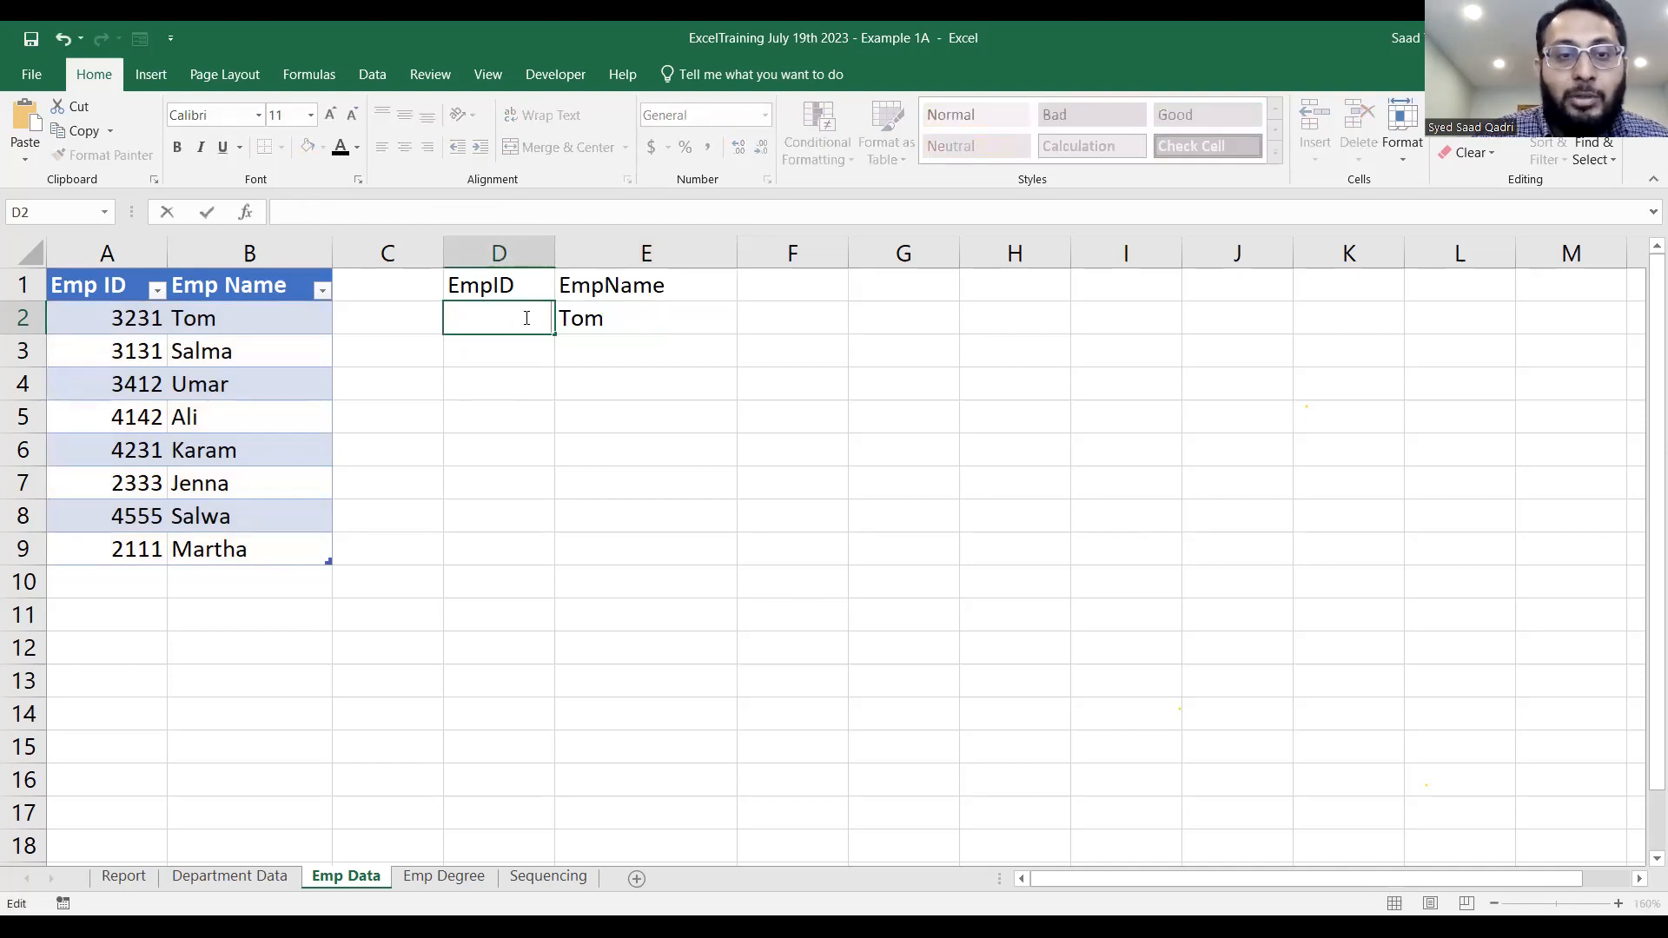
key(Return)
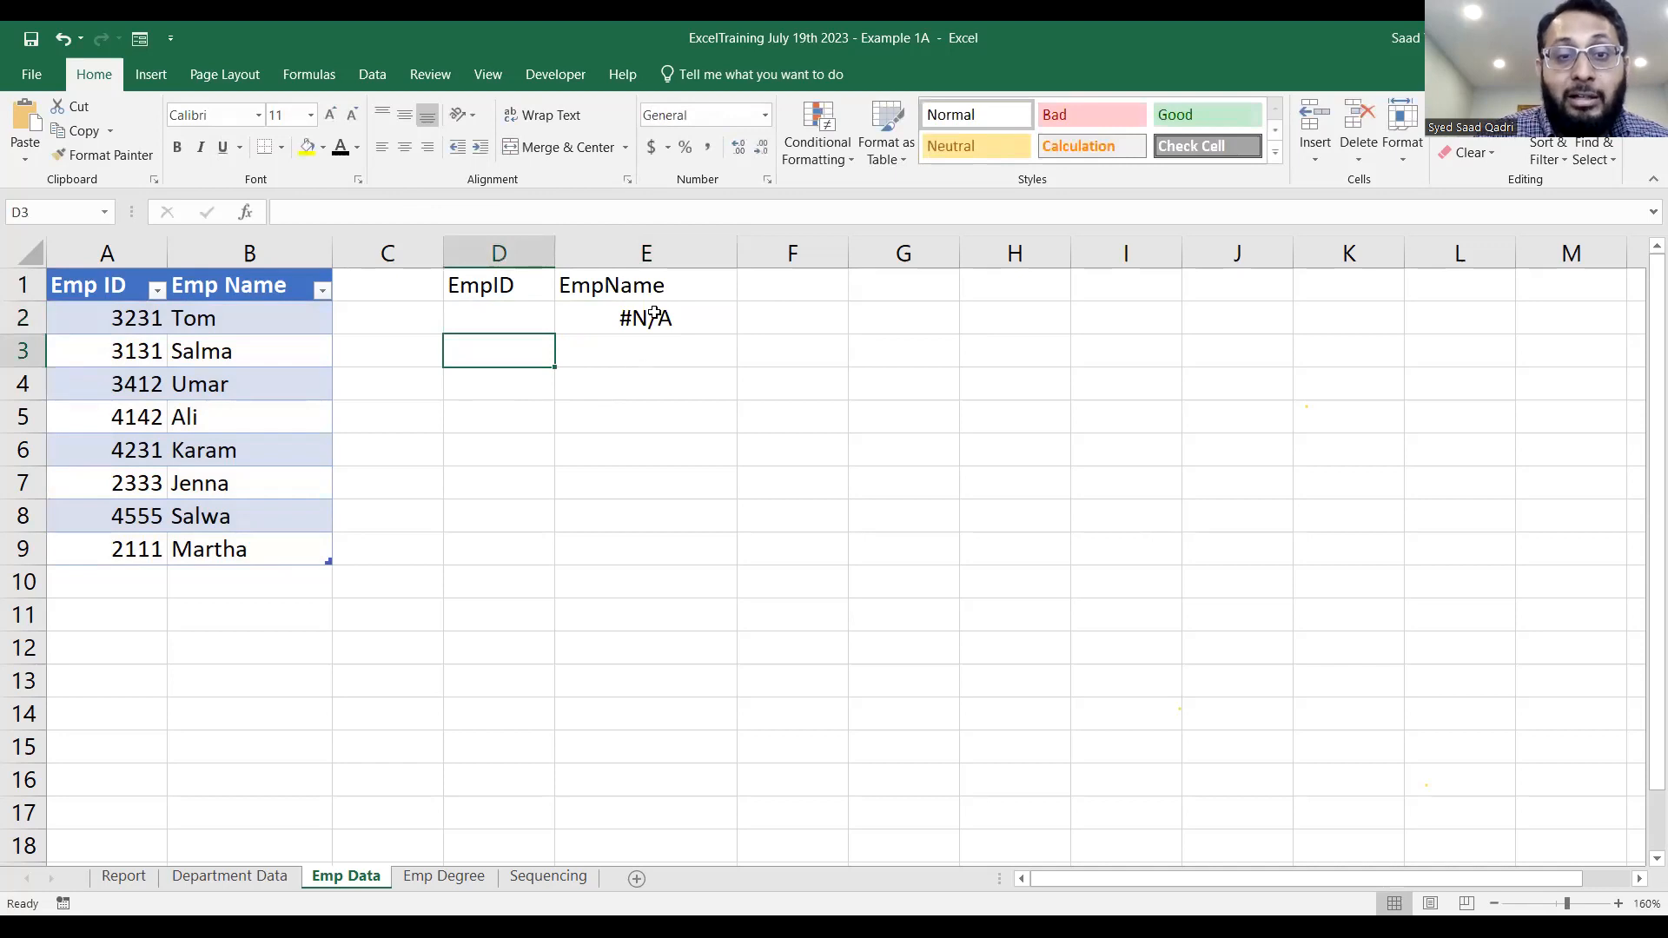
Wrap the VLOOKUP formula in E2 inside an IFERROR function, keeping the VLOOKUP as its value argument.
click(653, 317)
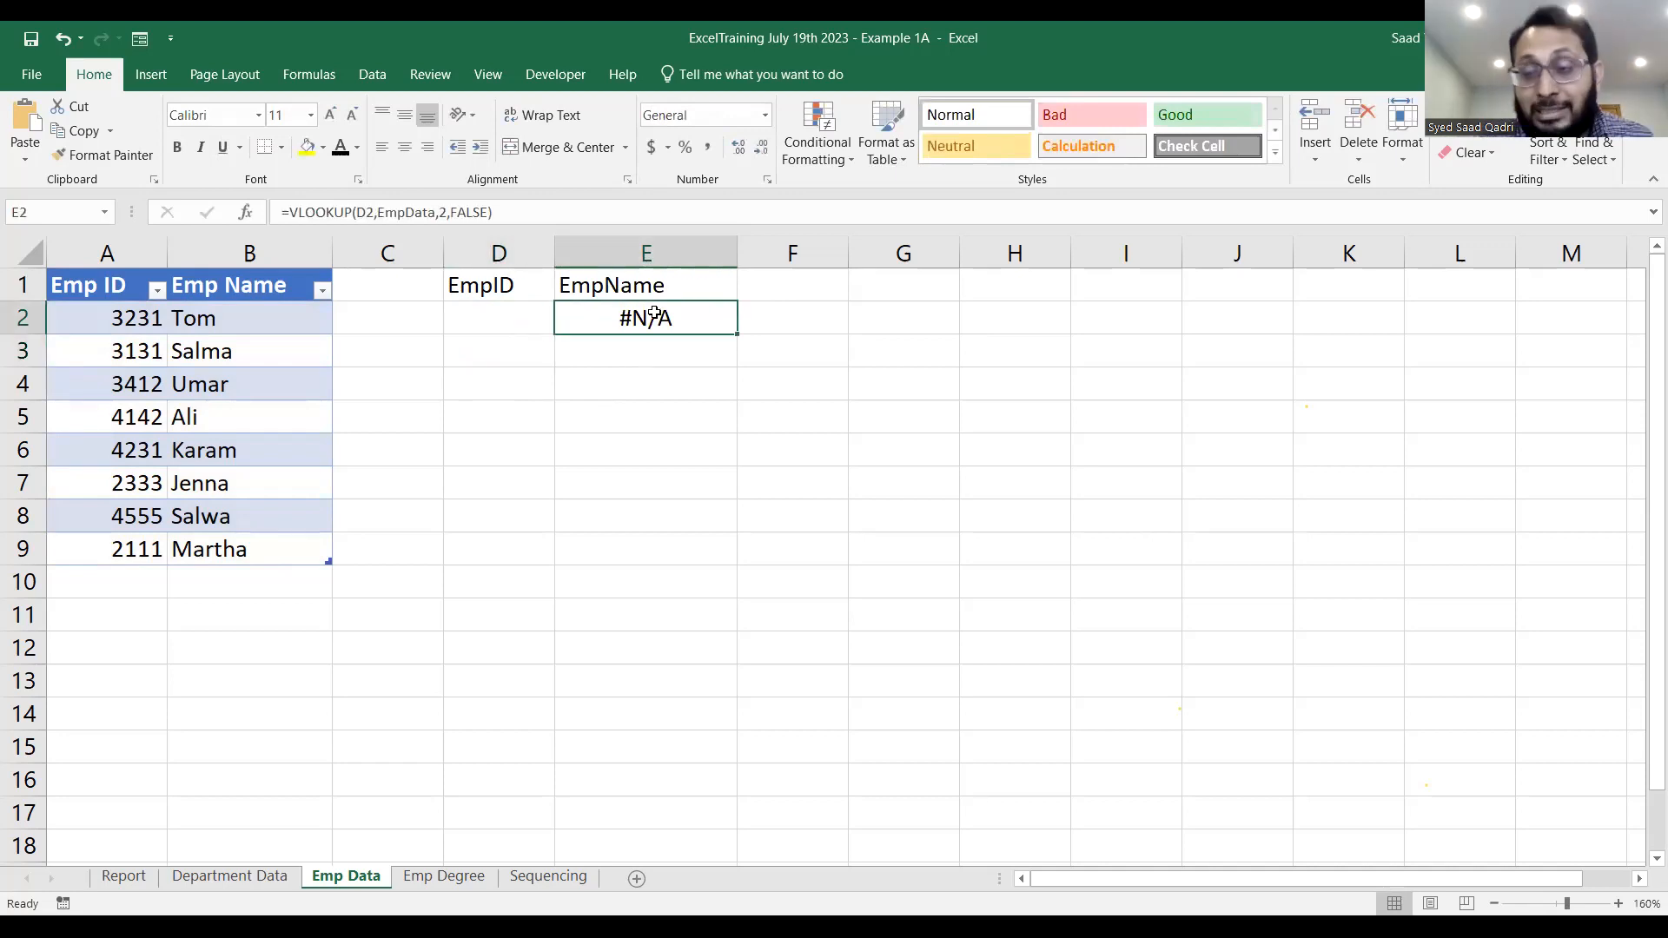
key(F2)
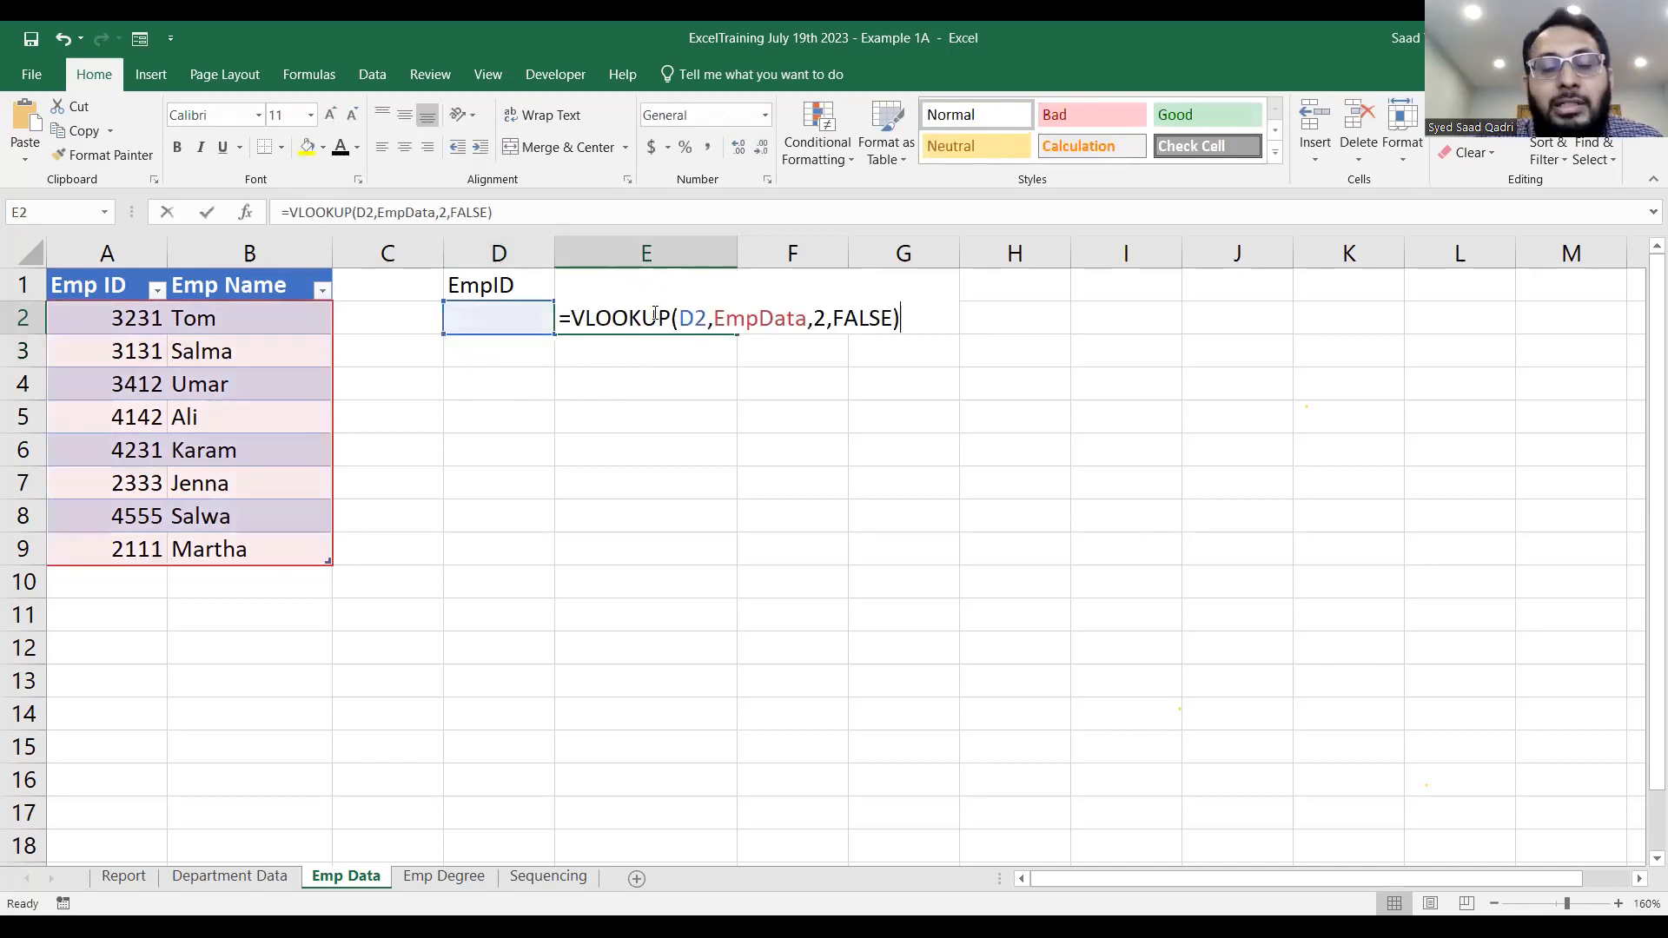
click(655, 314)
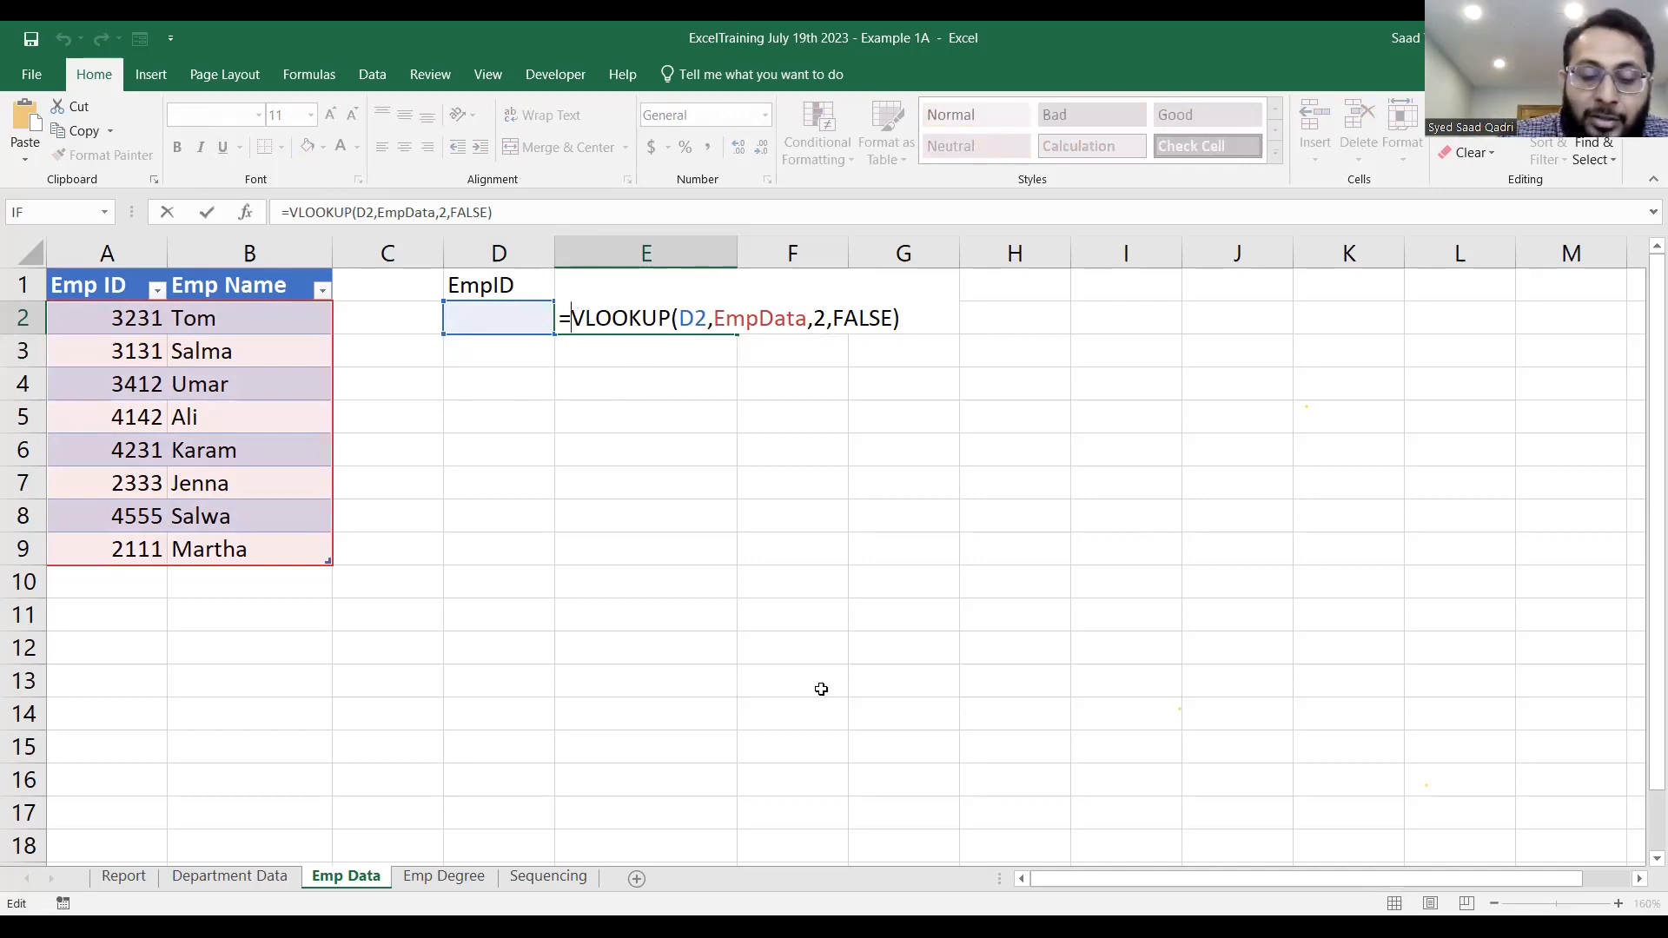
text(iferr)
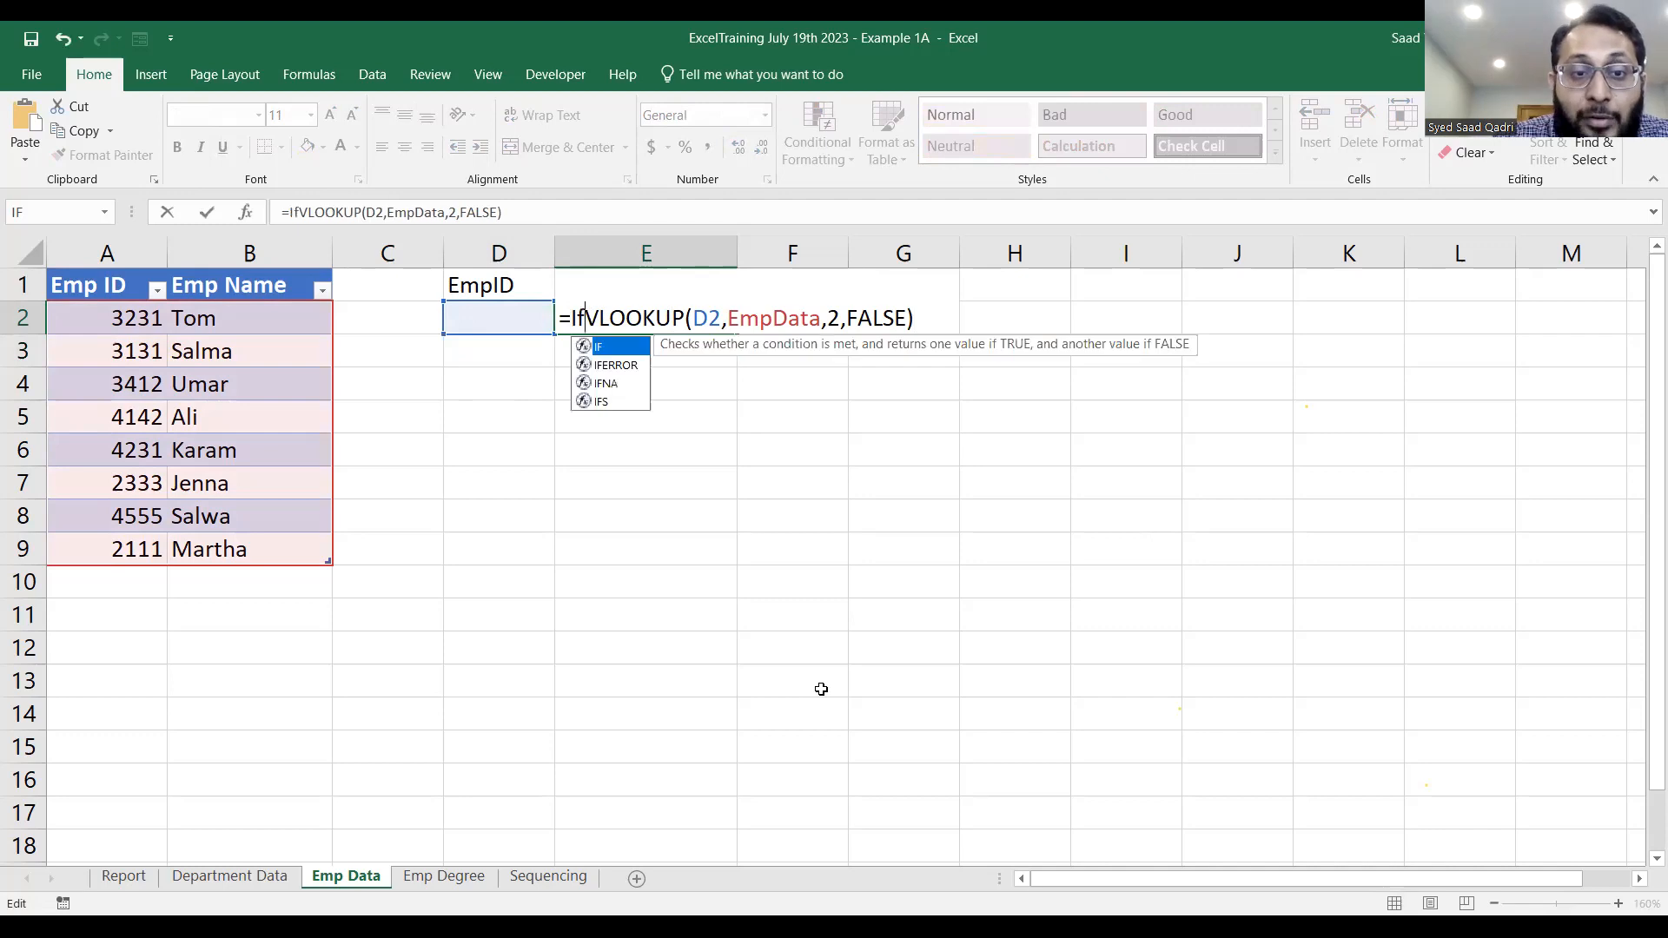
key(Return)
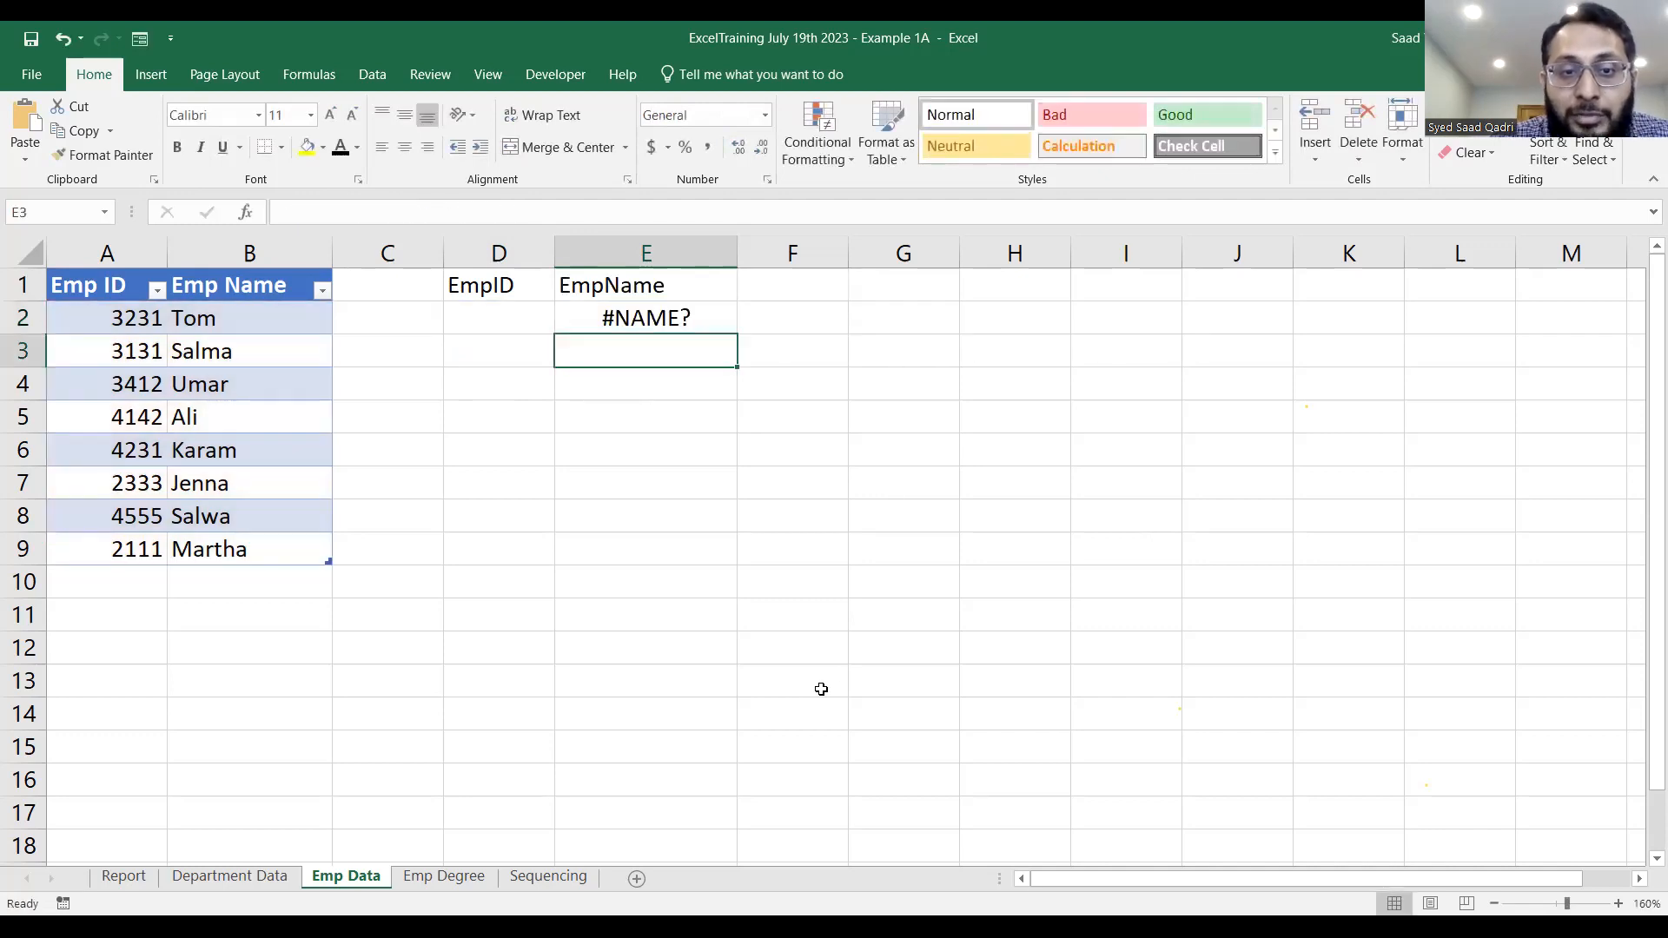
double_click(638, 318)
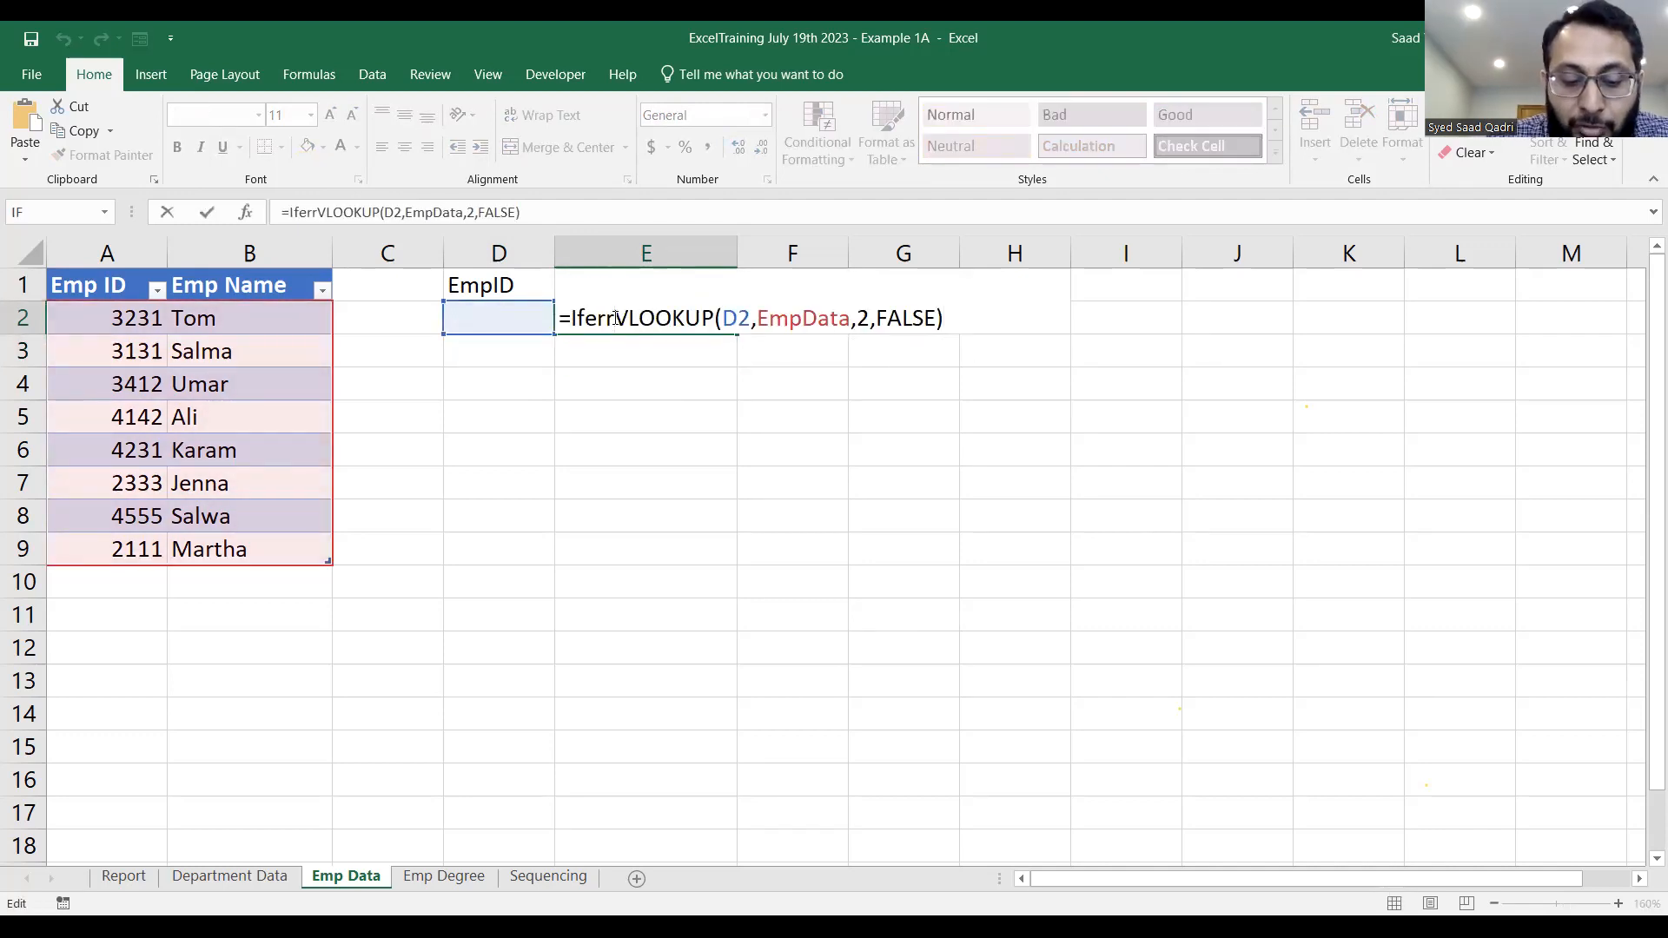
text(or()
click(980, 320)
text())
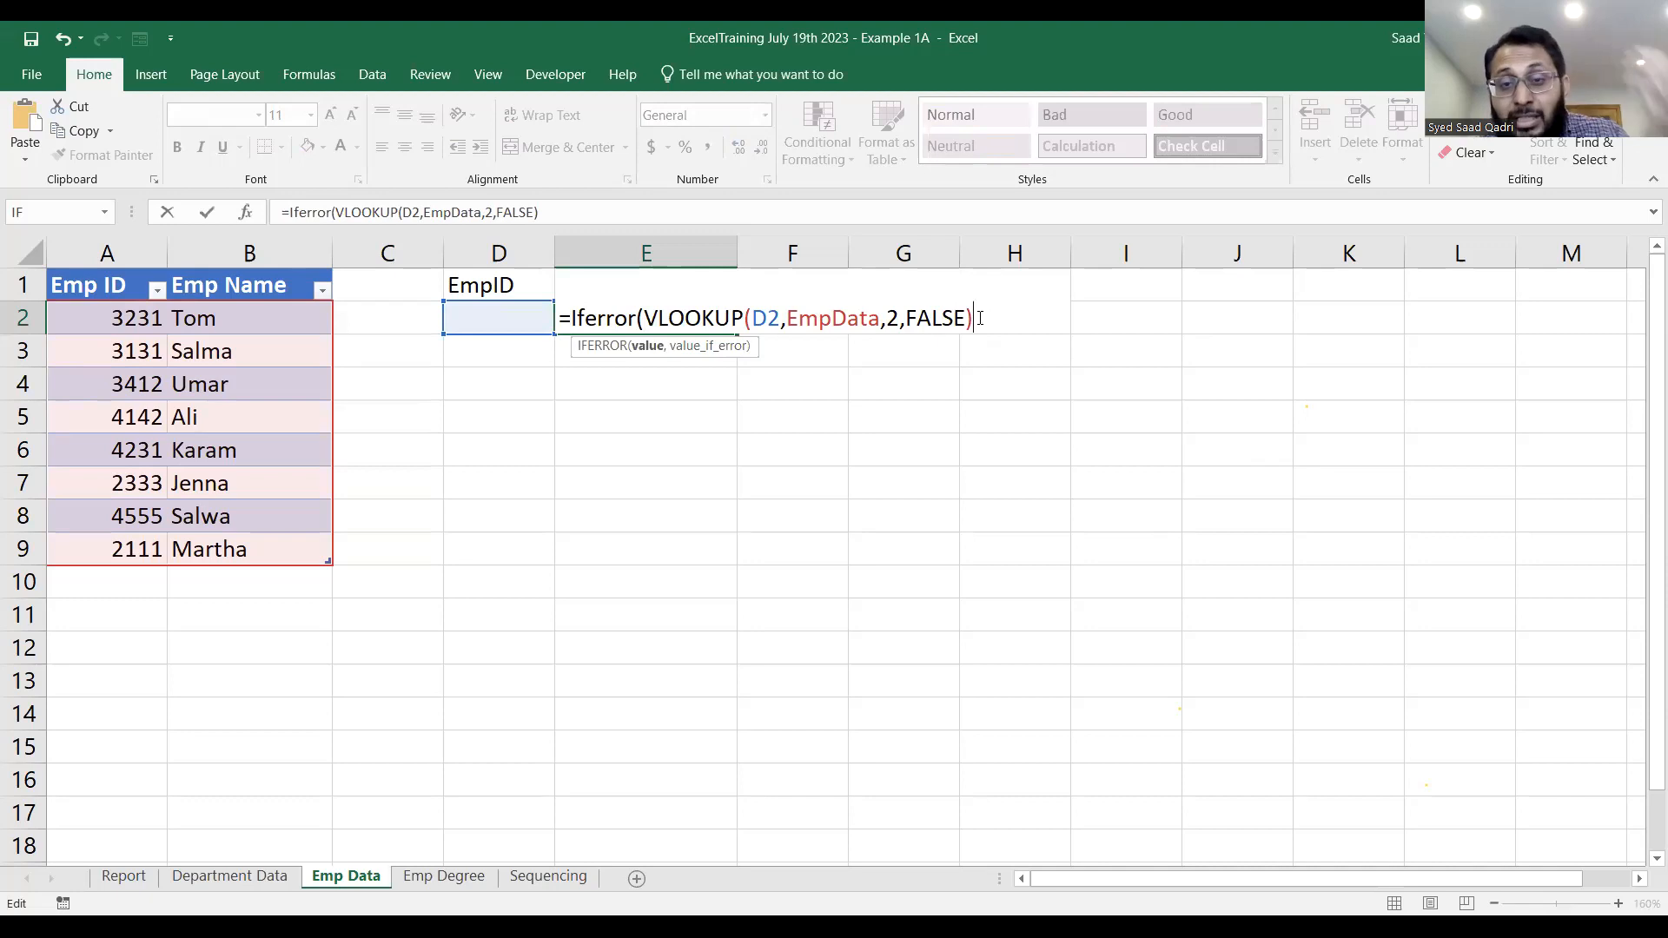
text(,)
text("Enter Em)
Add "Enter EmpID:" as the IFERROR value_if_error text in E2 and complete the formula.
text(ID:")
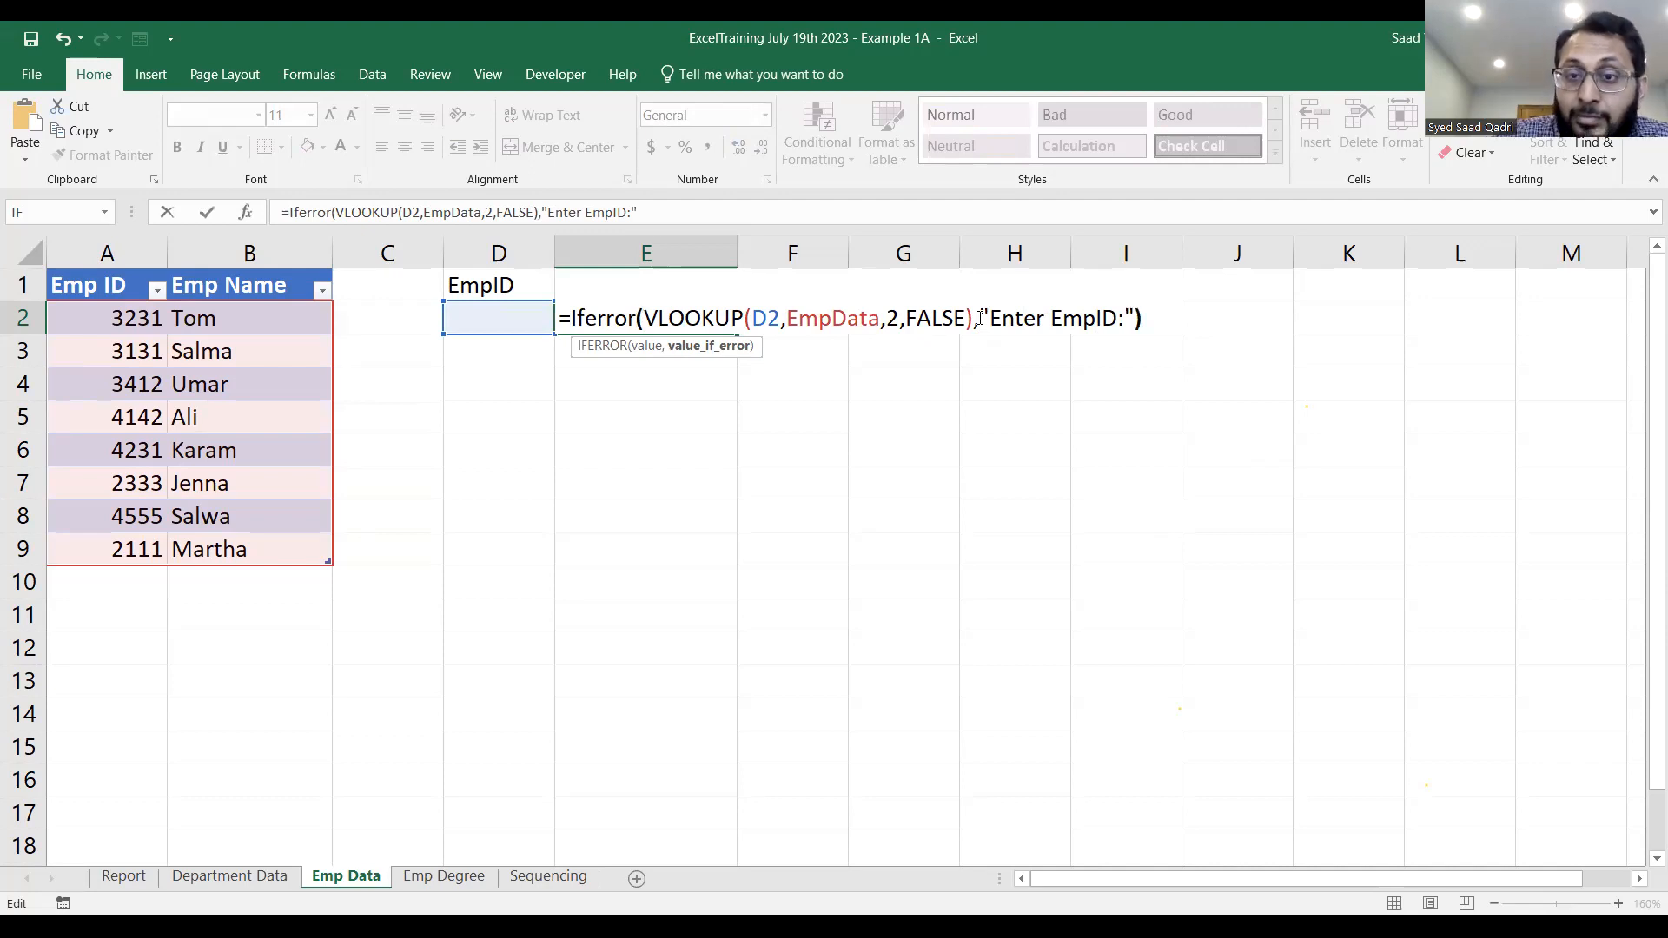
text())
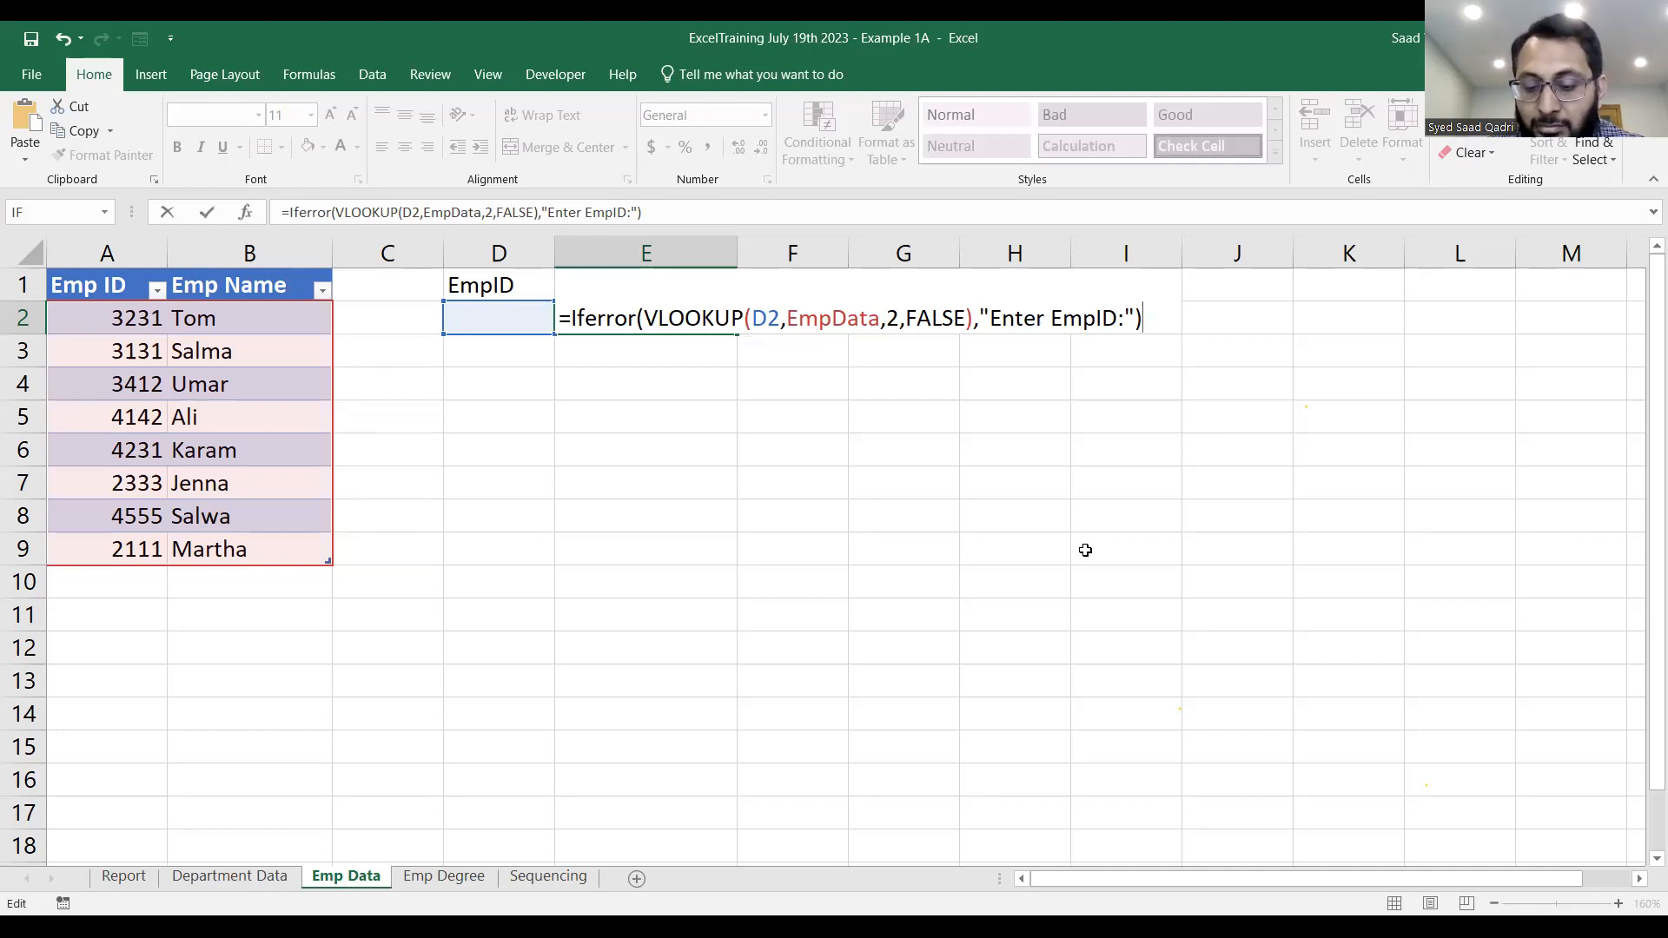
key(Return)
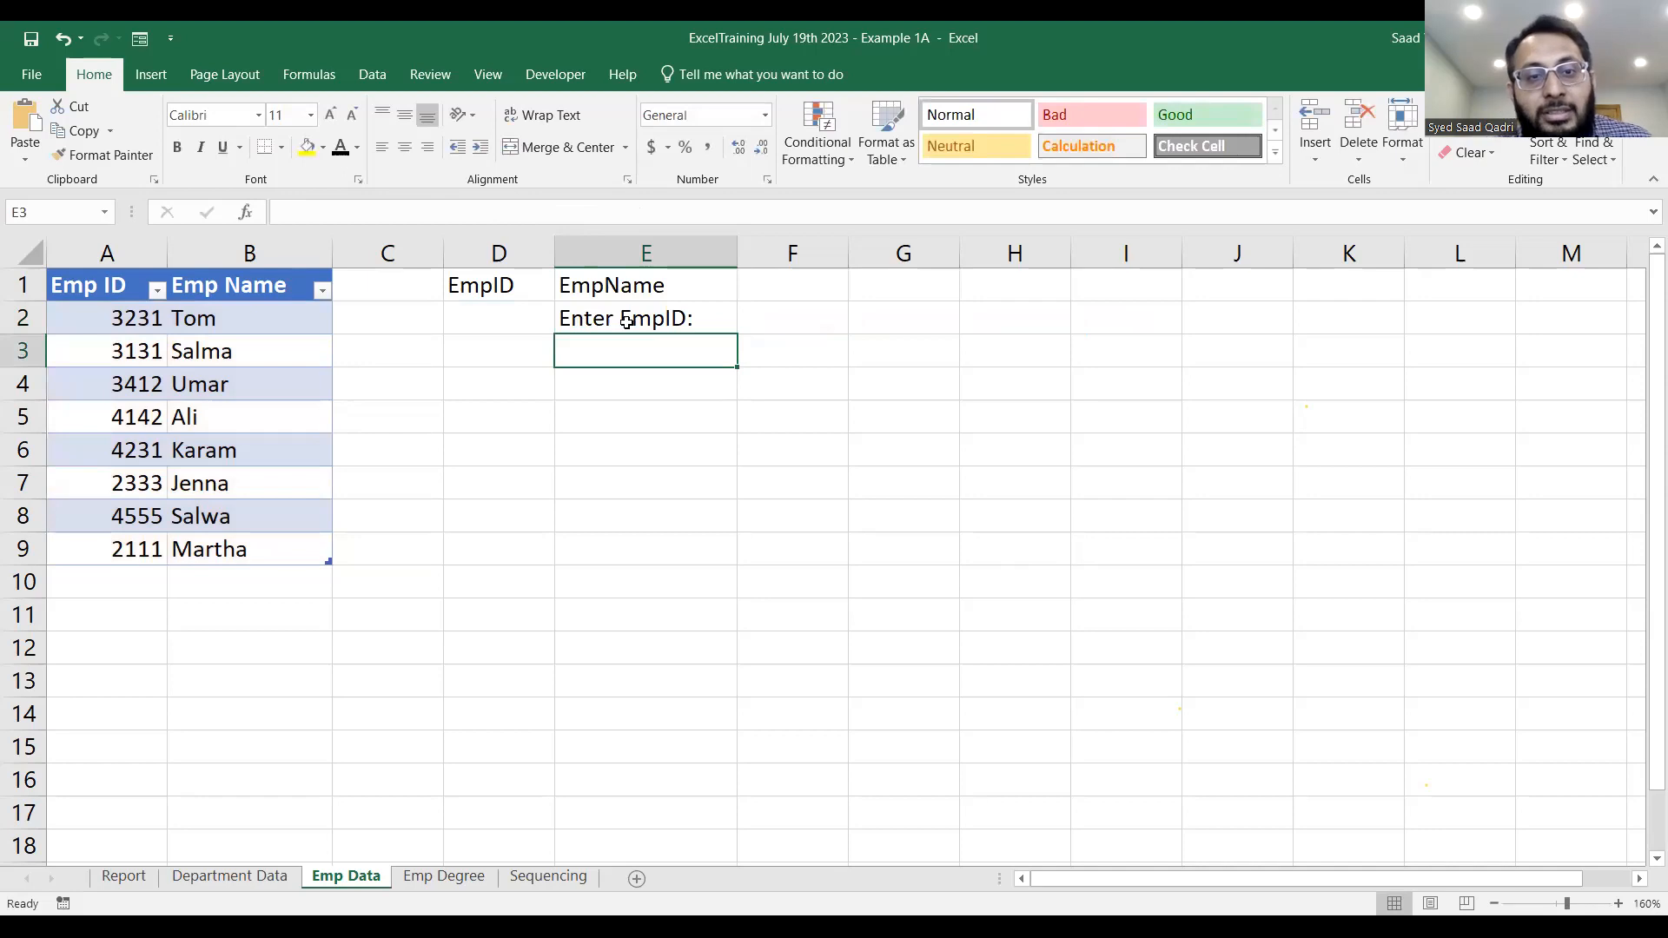
Test the IFERROR formula by entering the employee ID listed in A3 into the lookup cell D2.
click(513, 314)
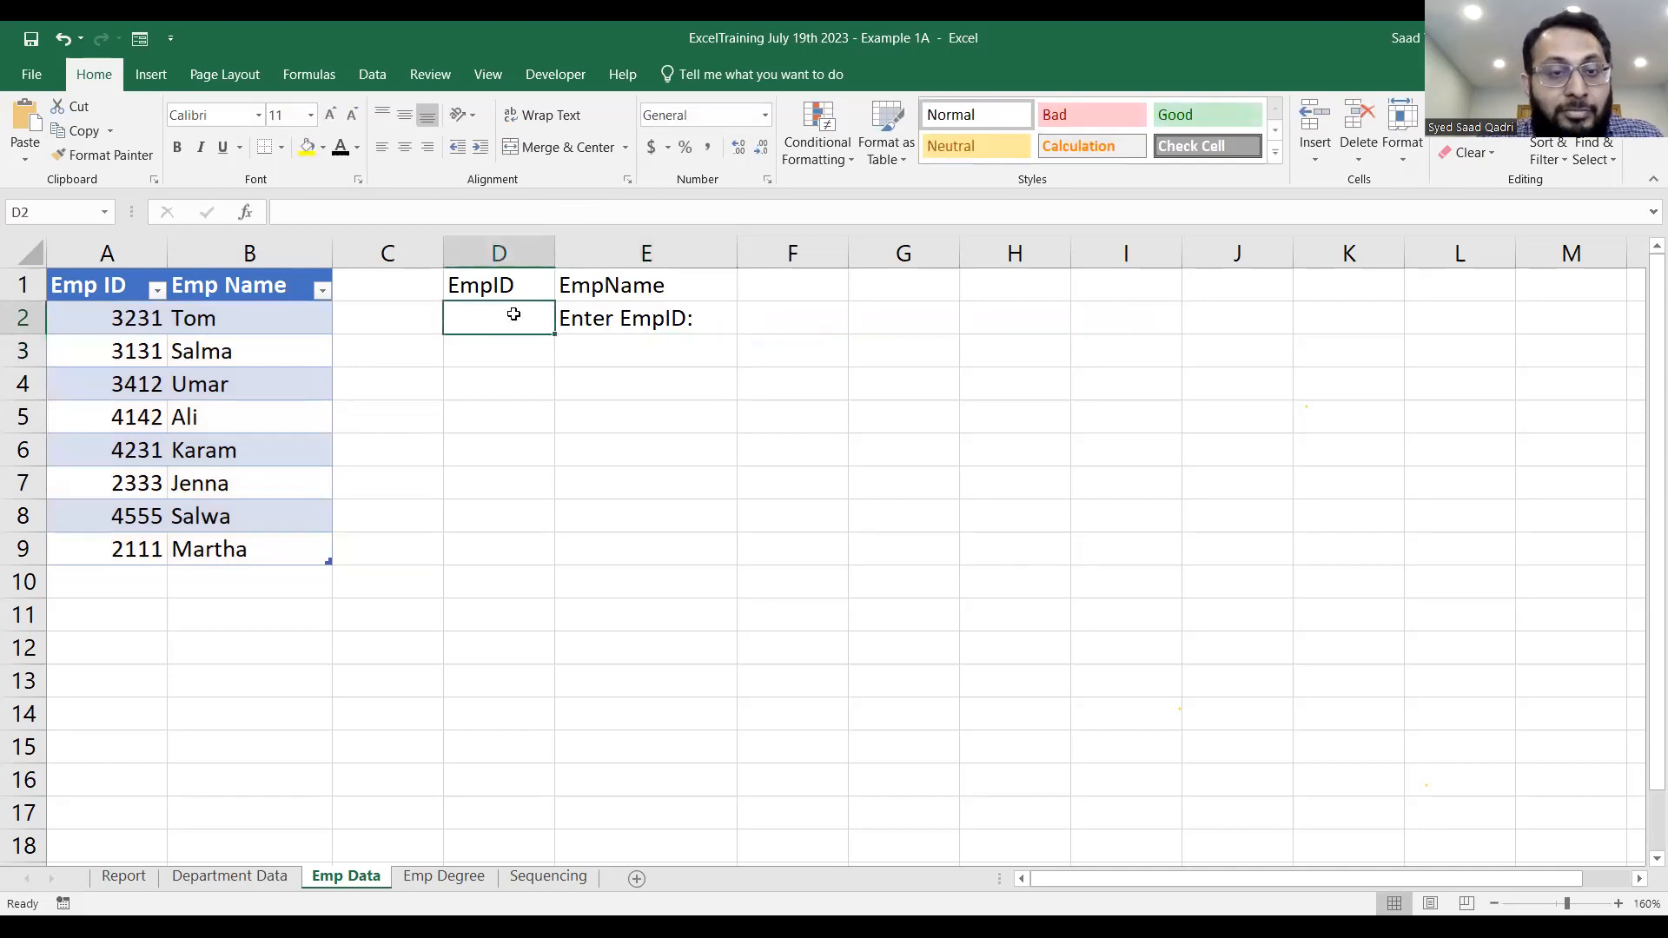
text(3131)
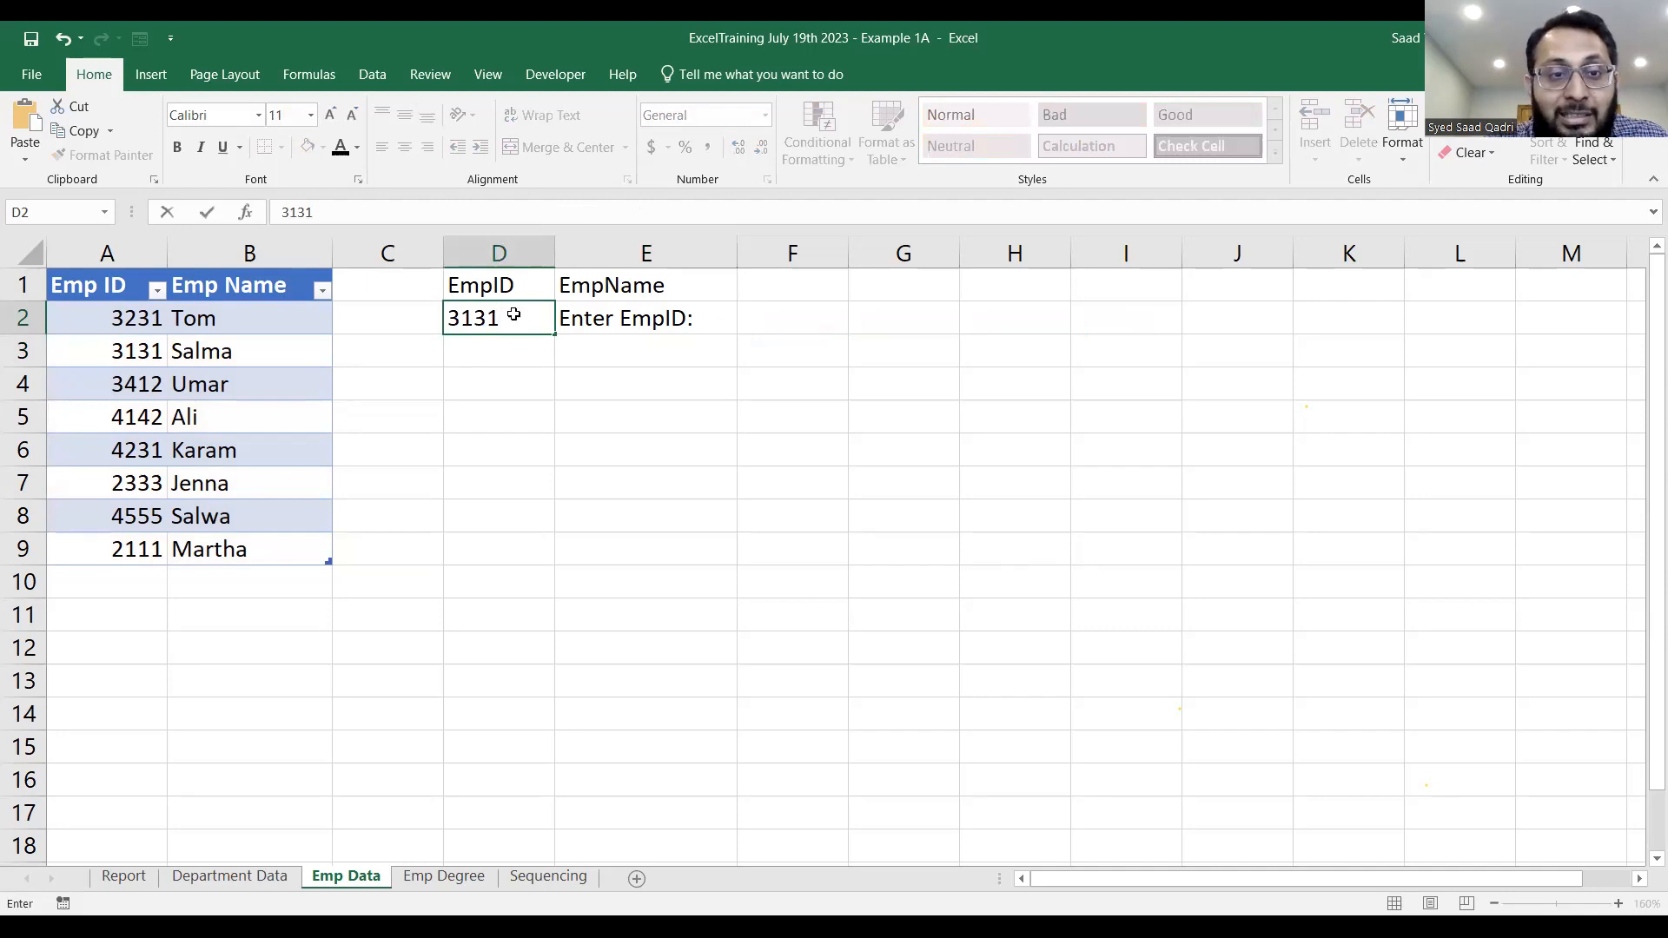
key(Return)
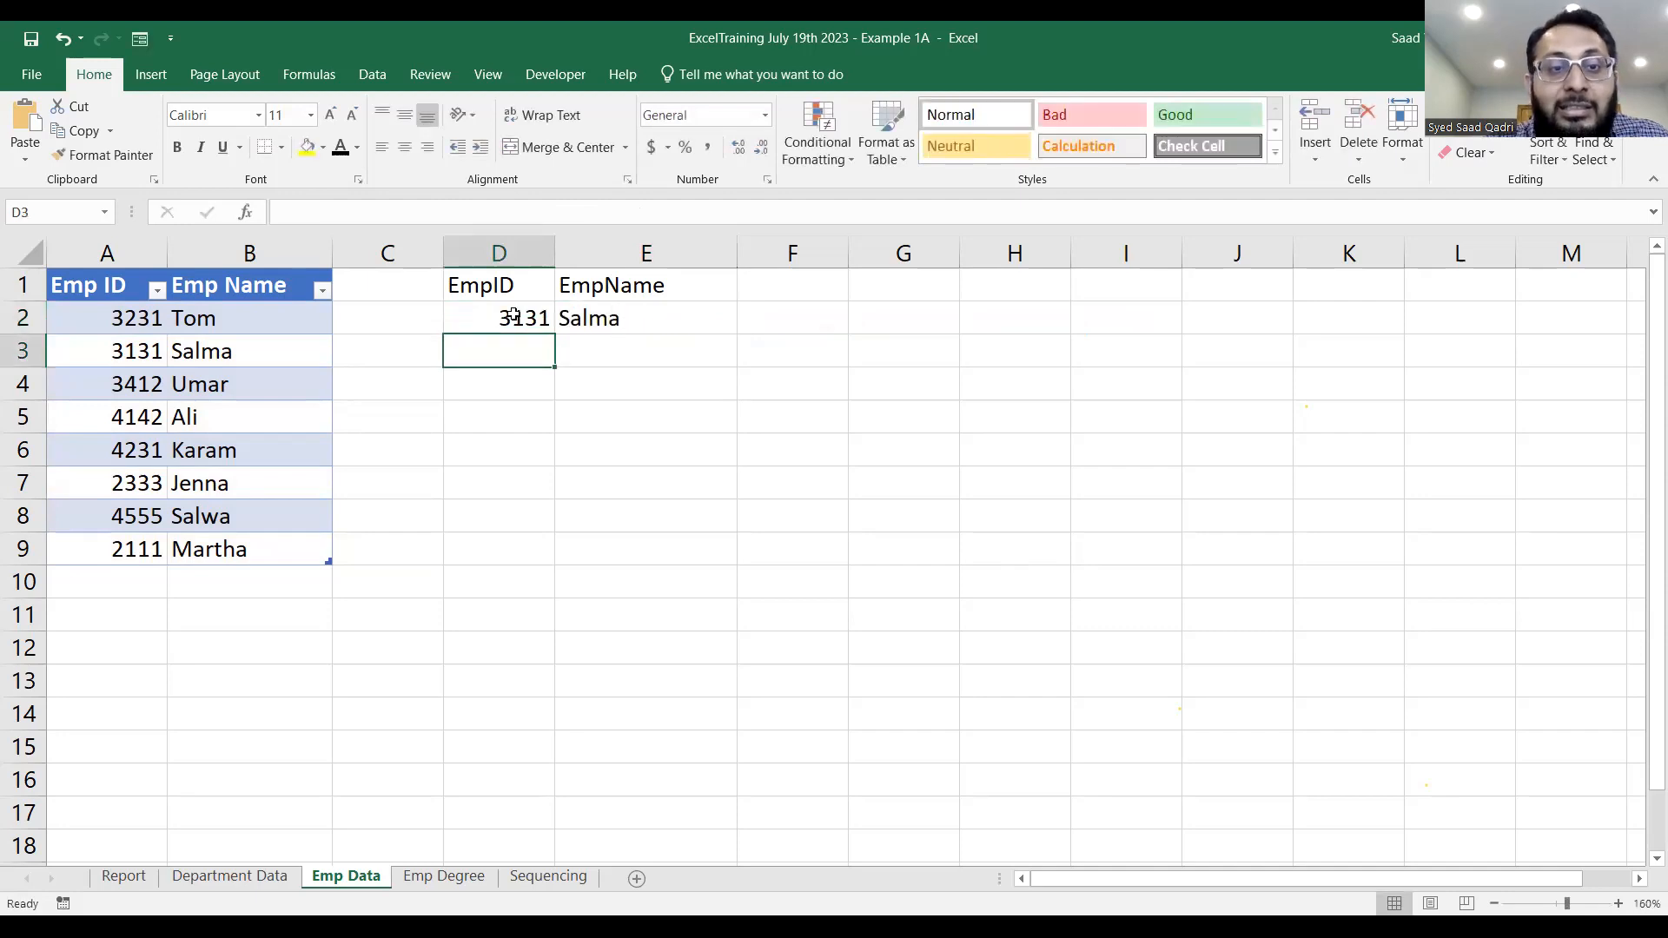
Review the IFERROR and VLOOKUP arguments of the formula in E2.
double_click(621, 318)
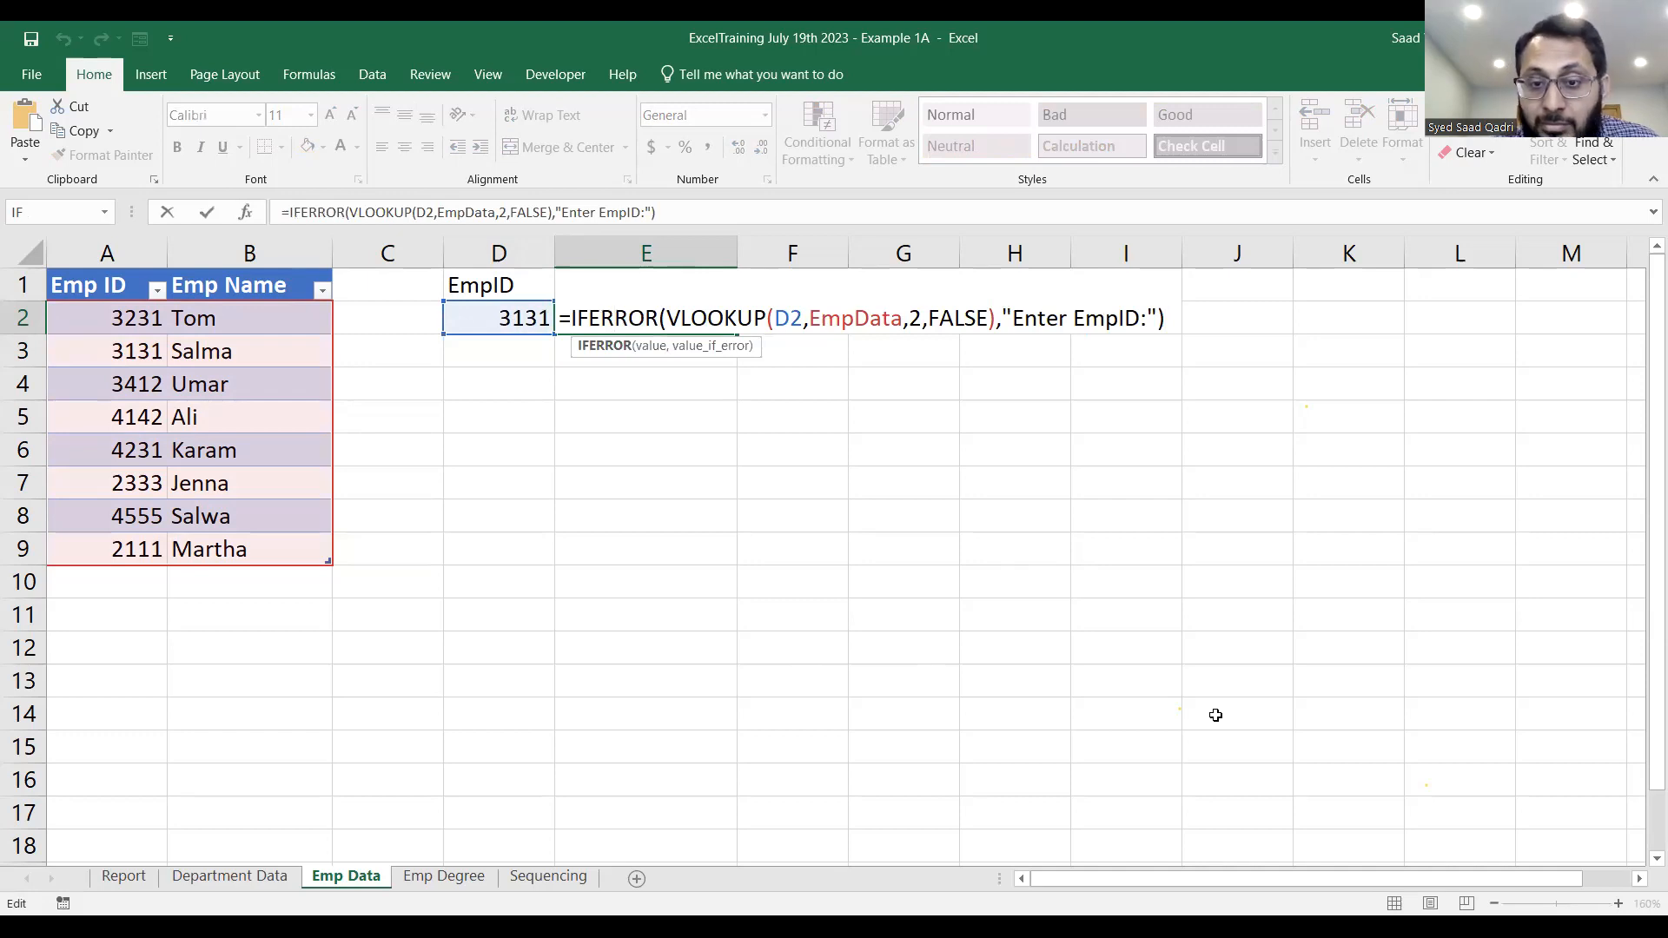
key(alt+Tab)
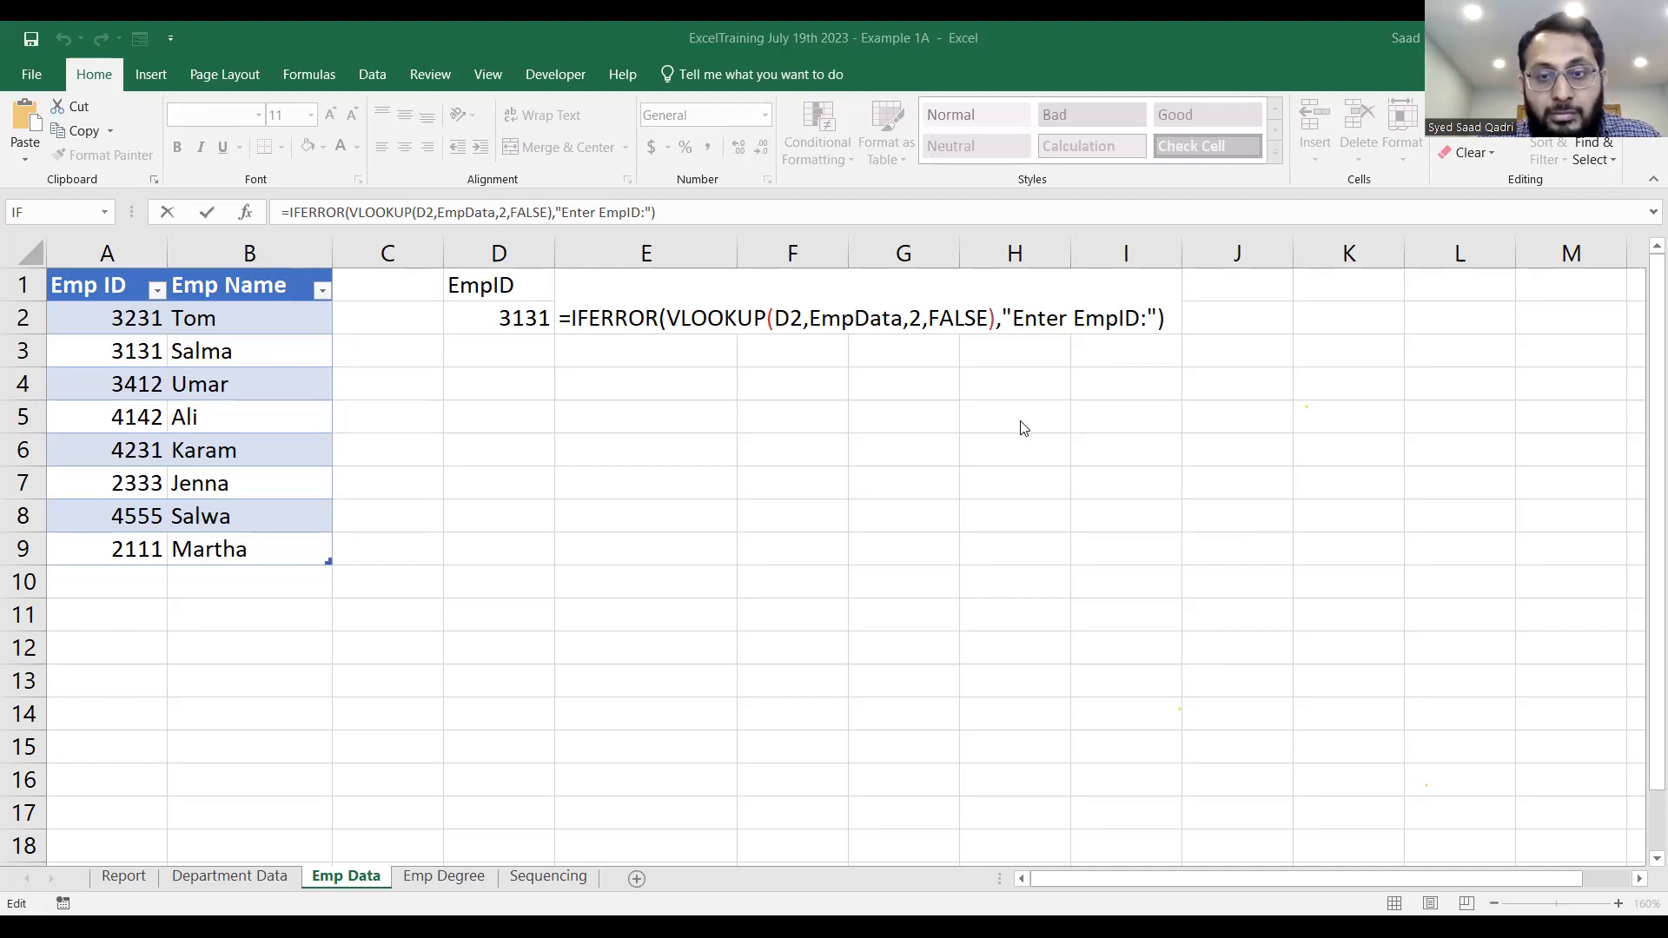
click(1141, 413)
key(Return)
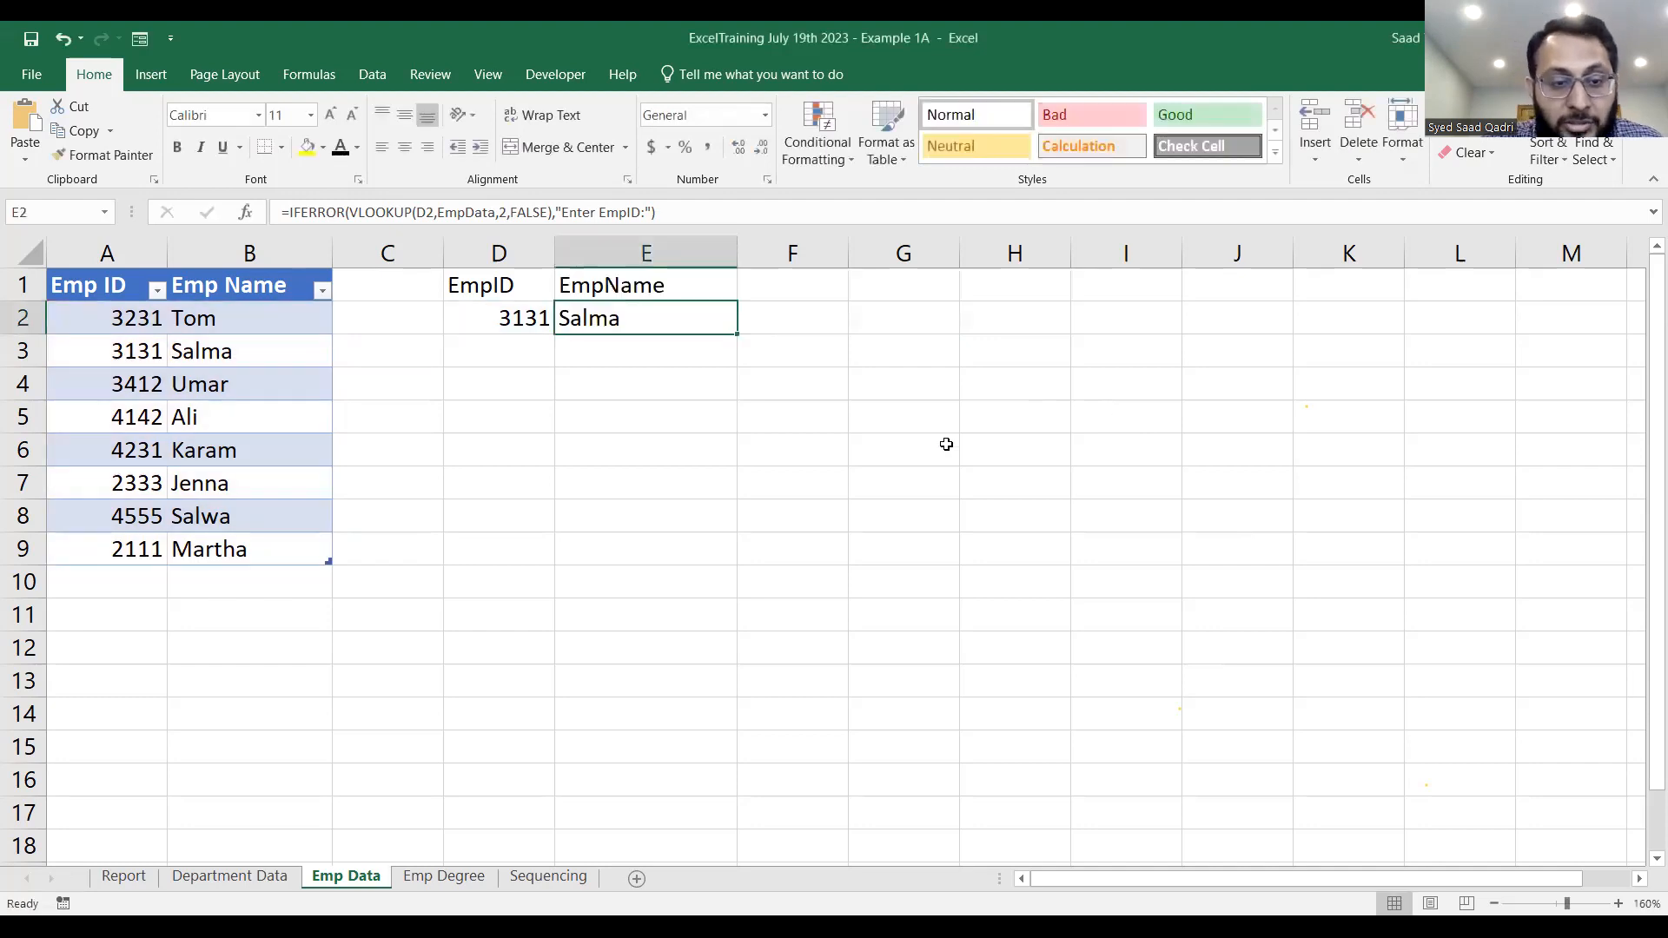
Open the Emp Degree sheet and enlarge its data for reading, starting from the header row.
click(462, 877)
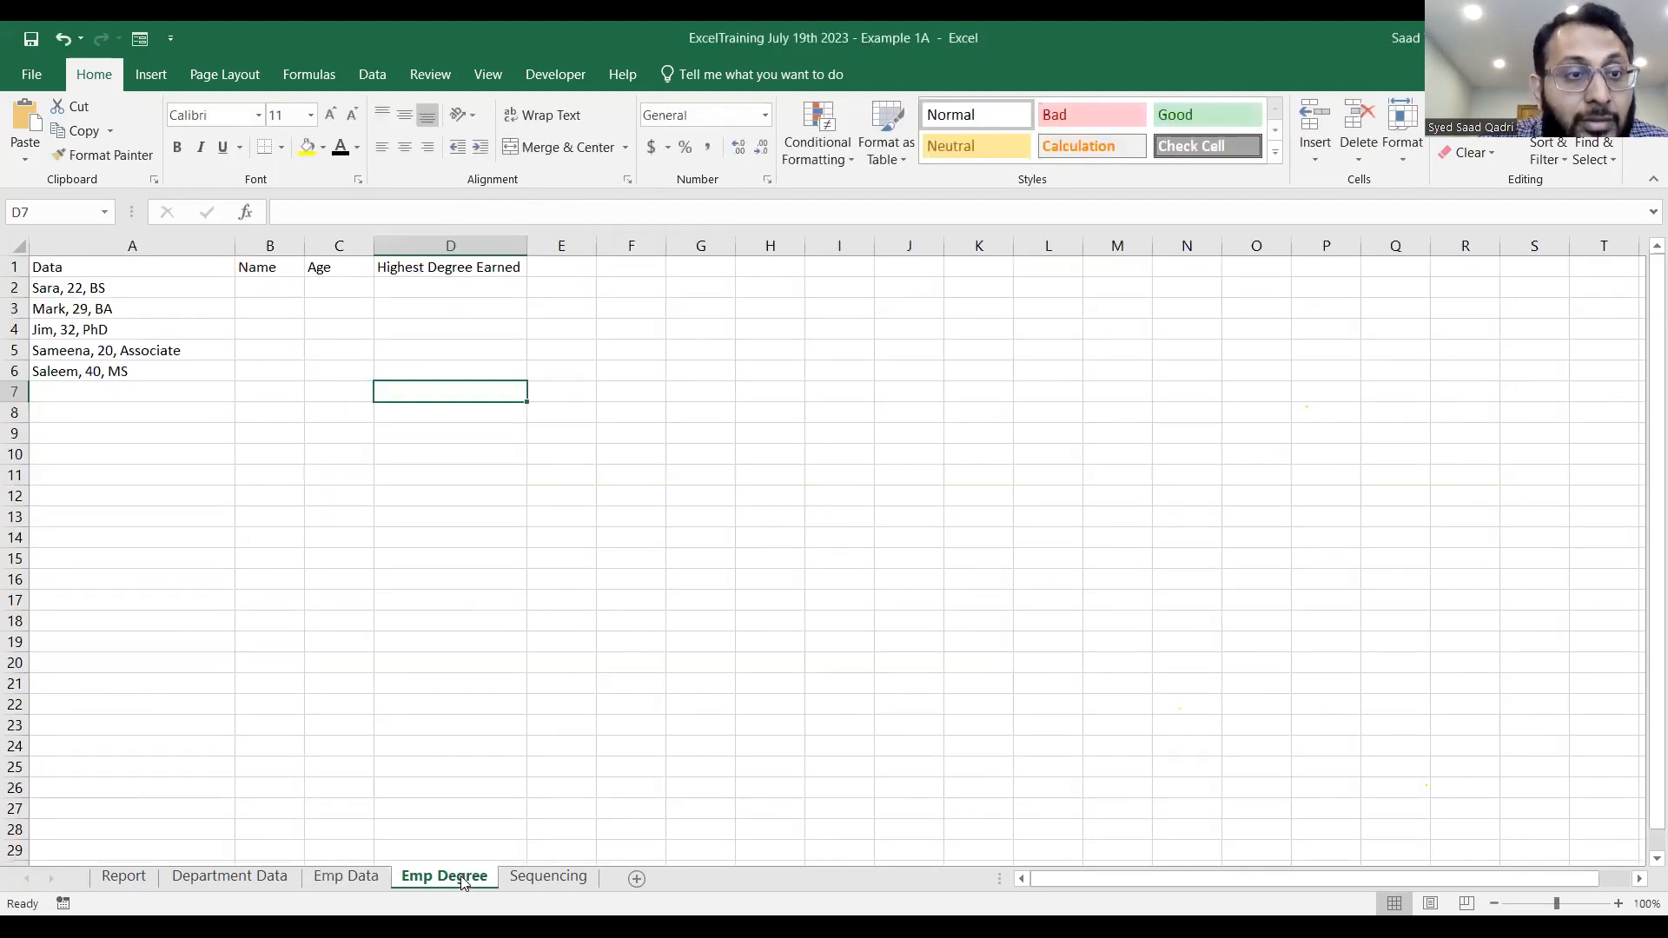
scroll(431, 442, up, 5)
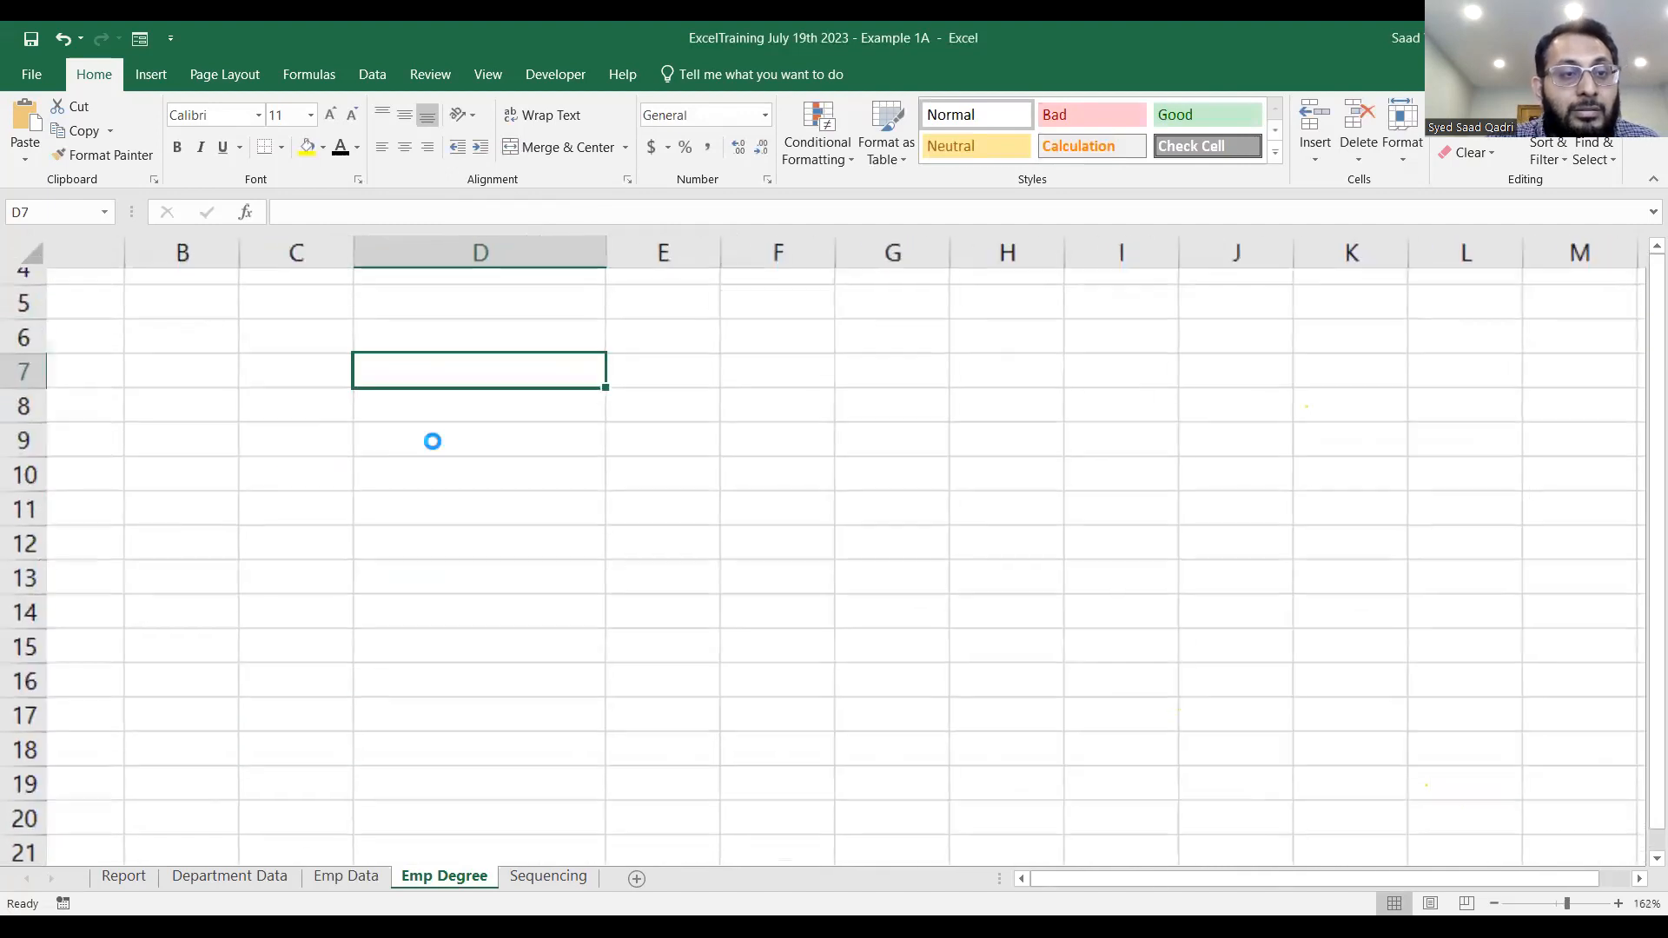
click(1047, 880)
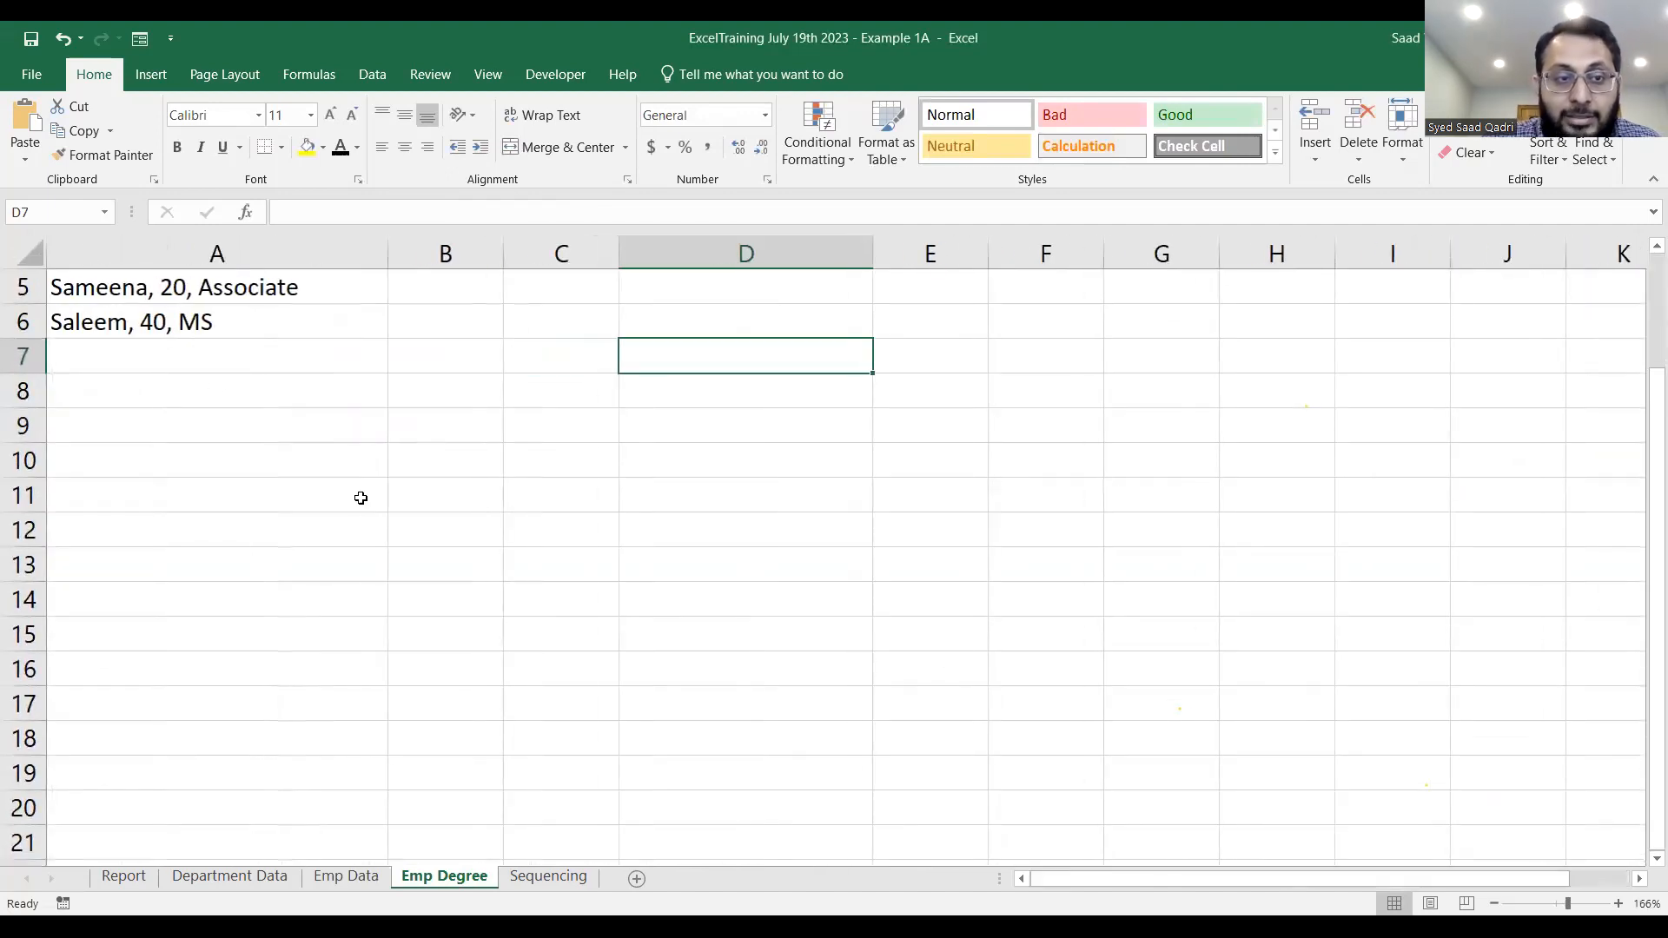
key(Up)
key(Up)
key(Up)
key(Up)
key(Up)
key(Up)
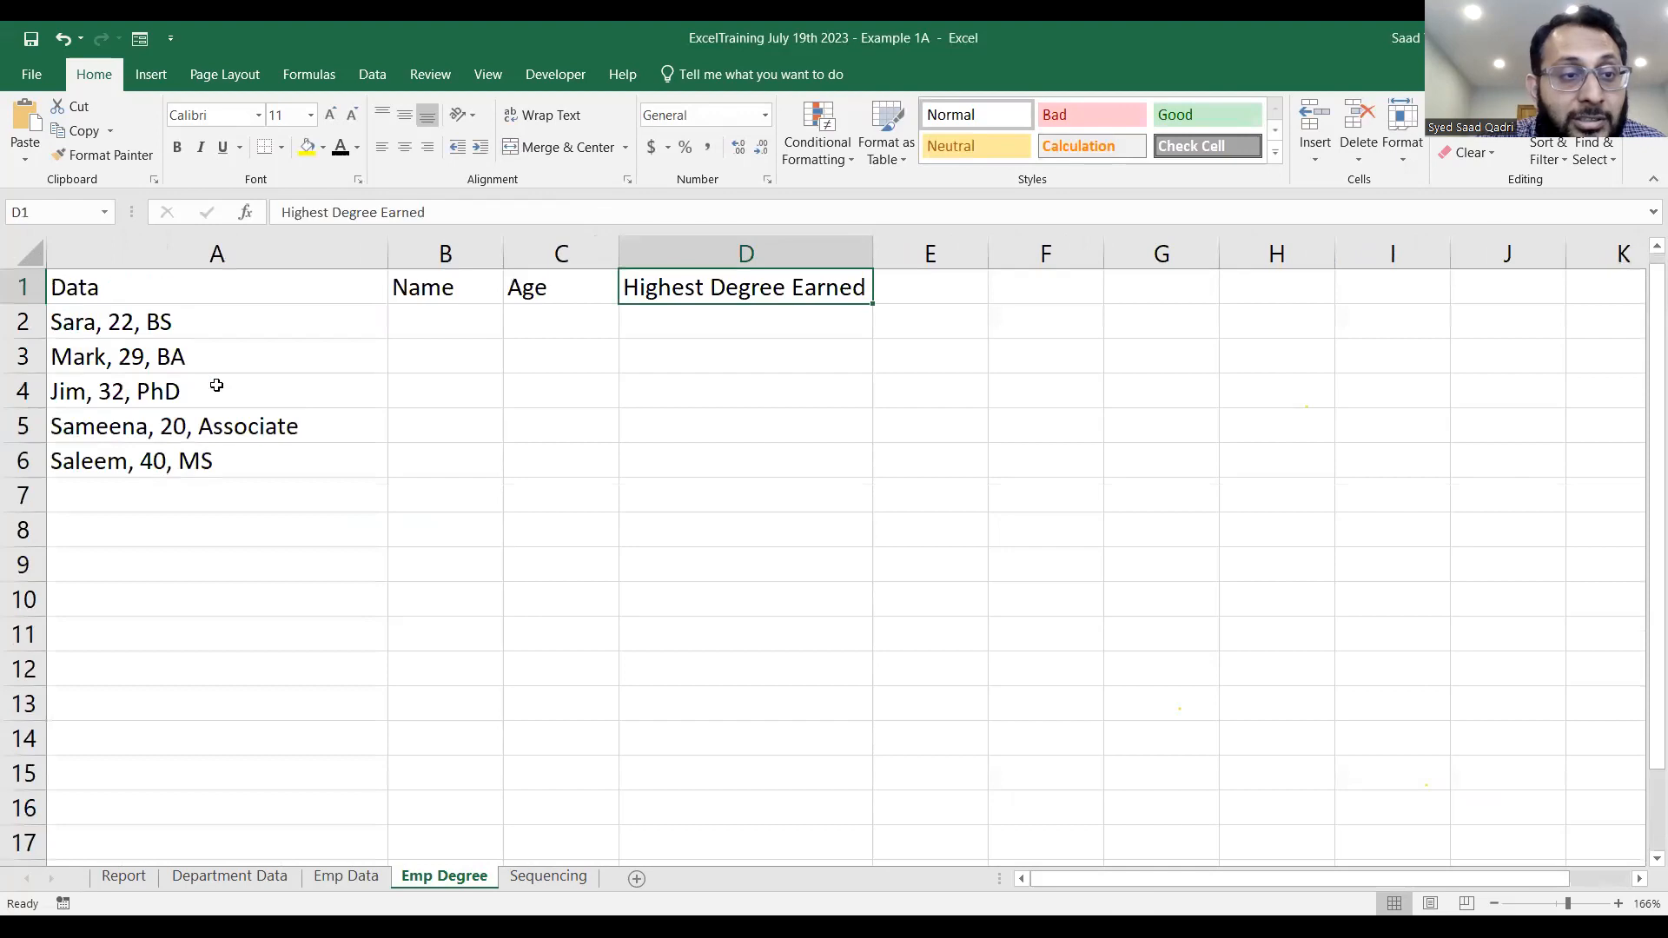
Examine the headers in A1:D1, the comma-separated entries in A2:A6 and the empty Name cell B2.
click(448, 338)
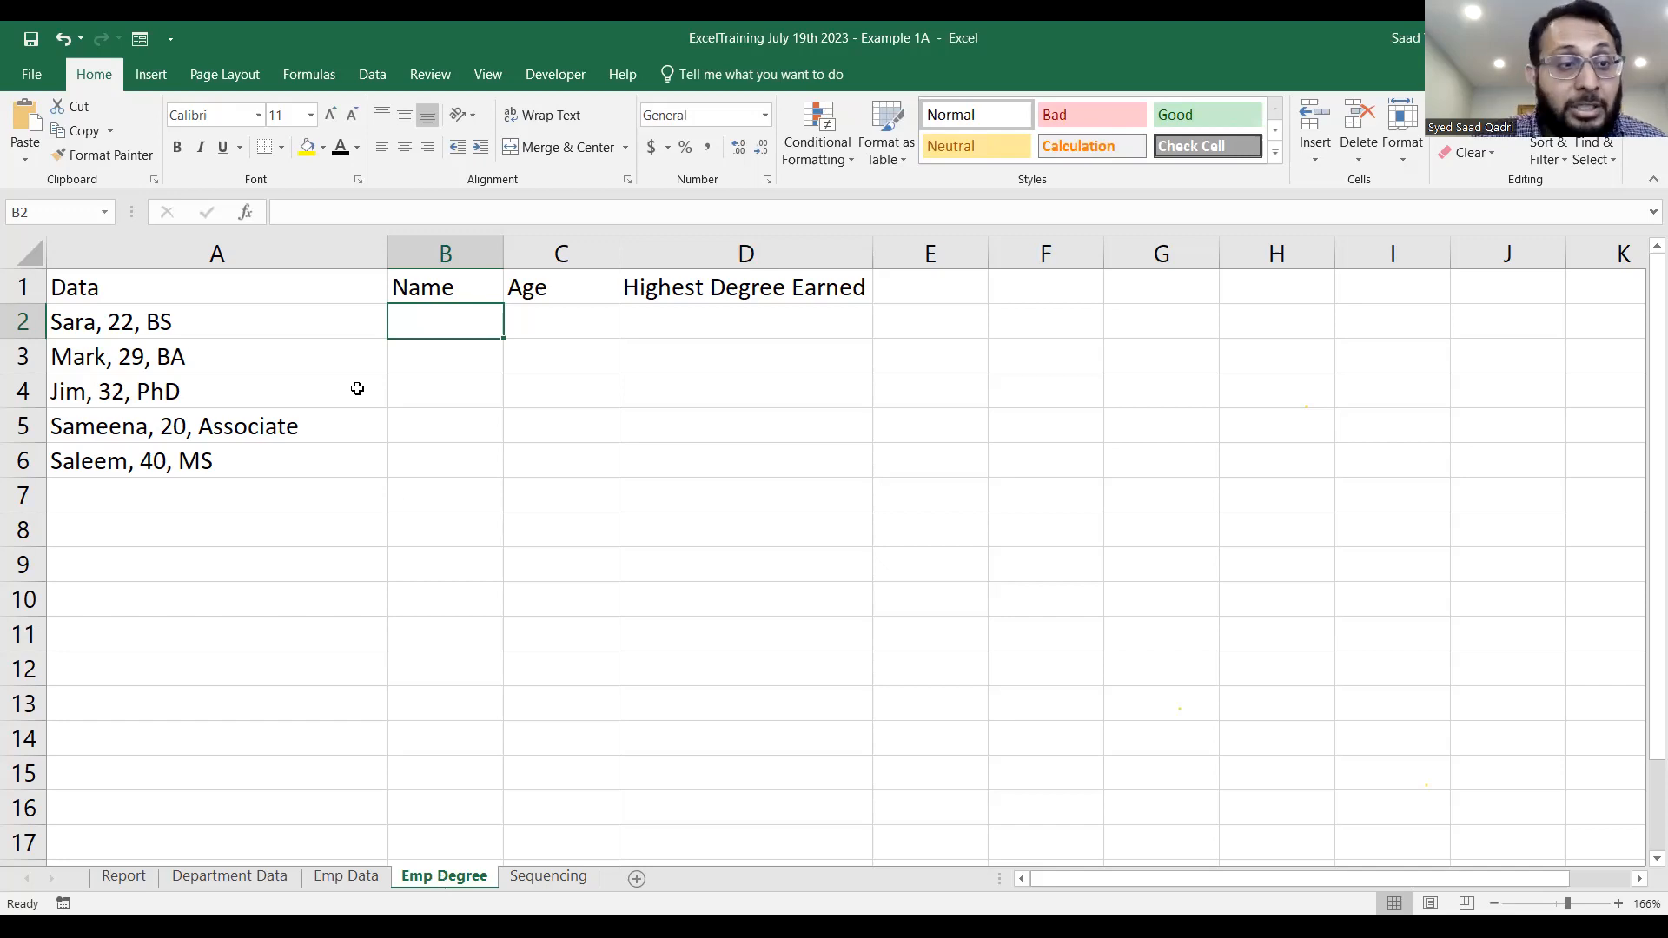
click(274, 287)
drag(481, 288, 685, 291)
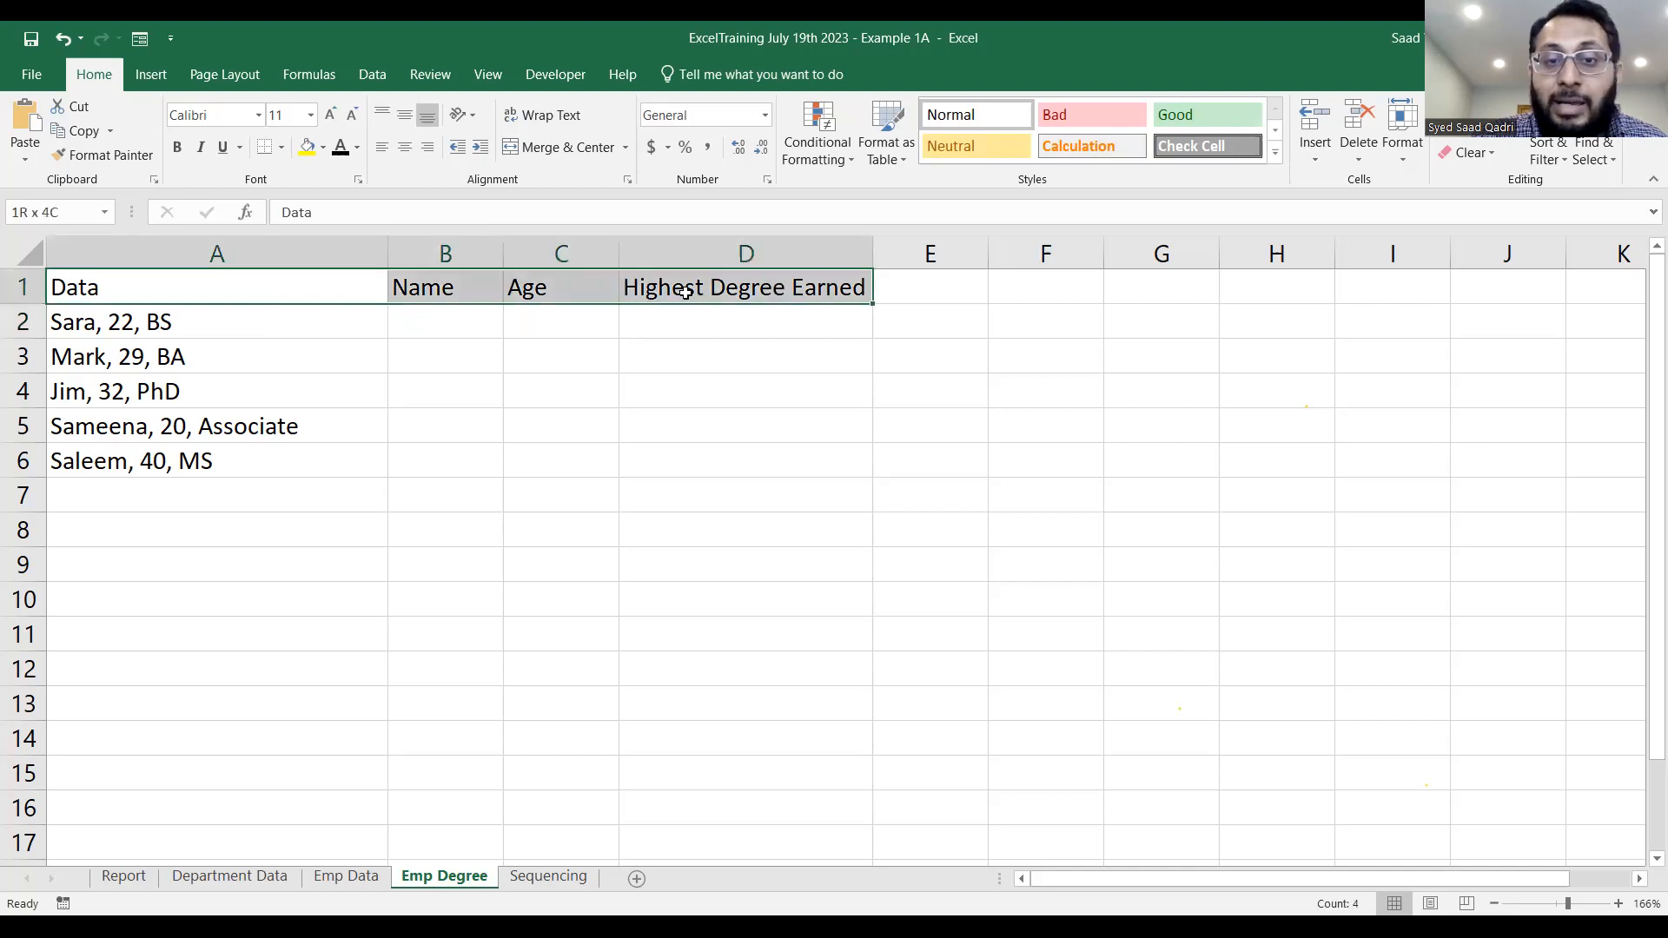
click(265, 317)
drag(265, 348, 268, 461)
click(88, 334)
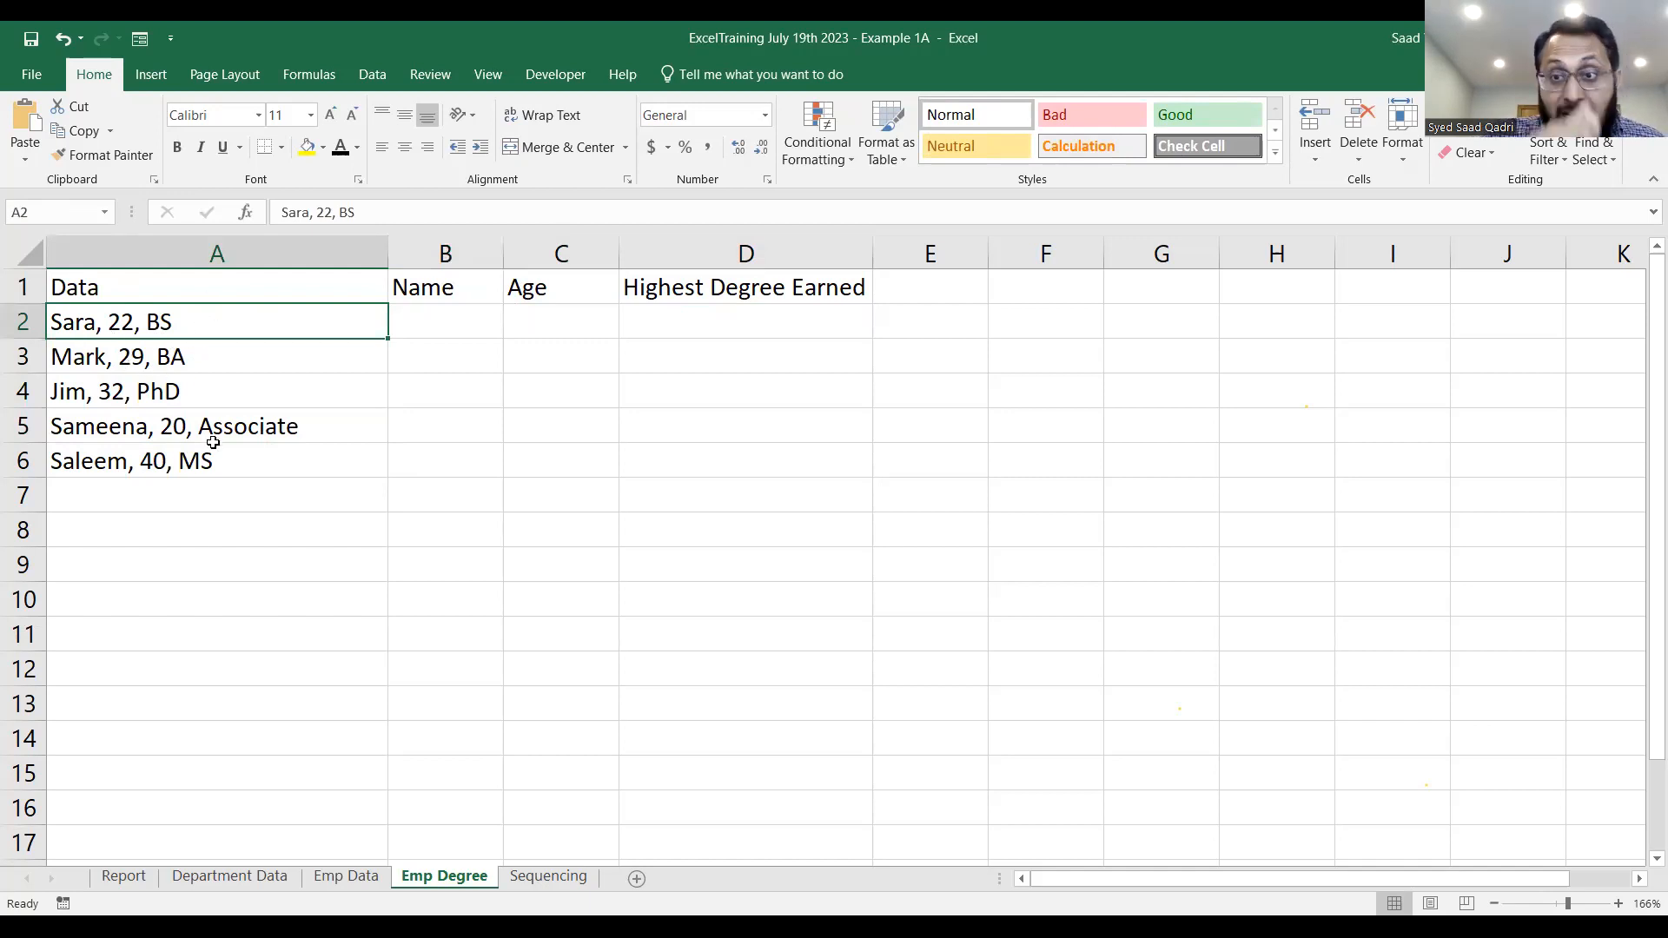
click(459, 331)
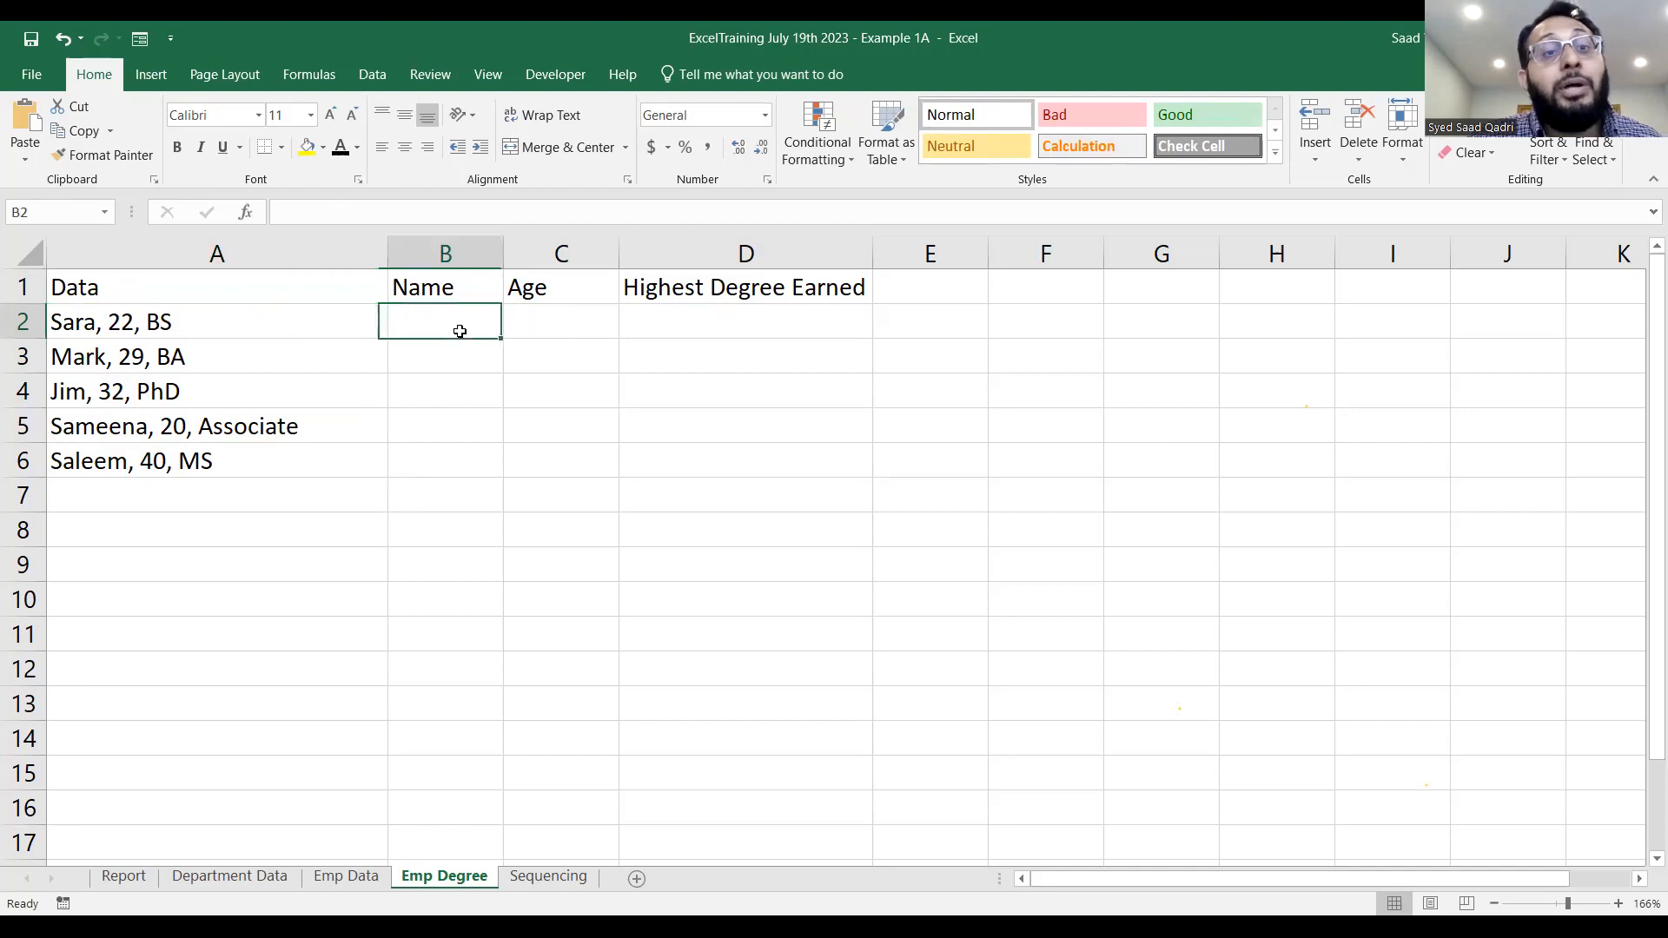
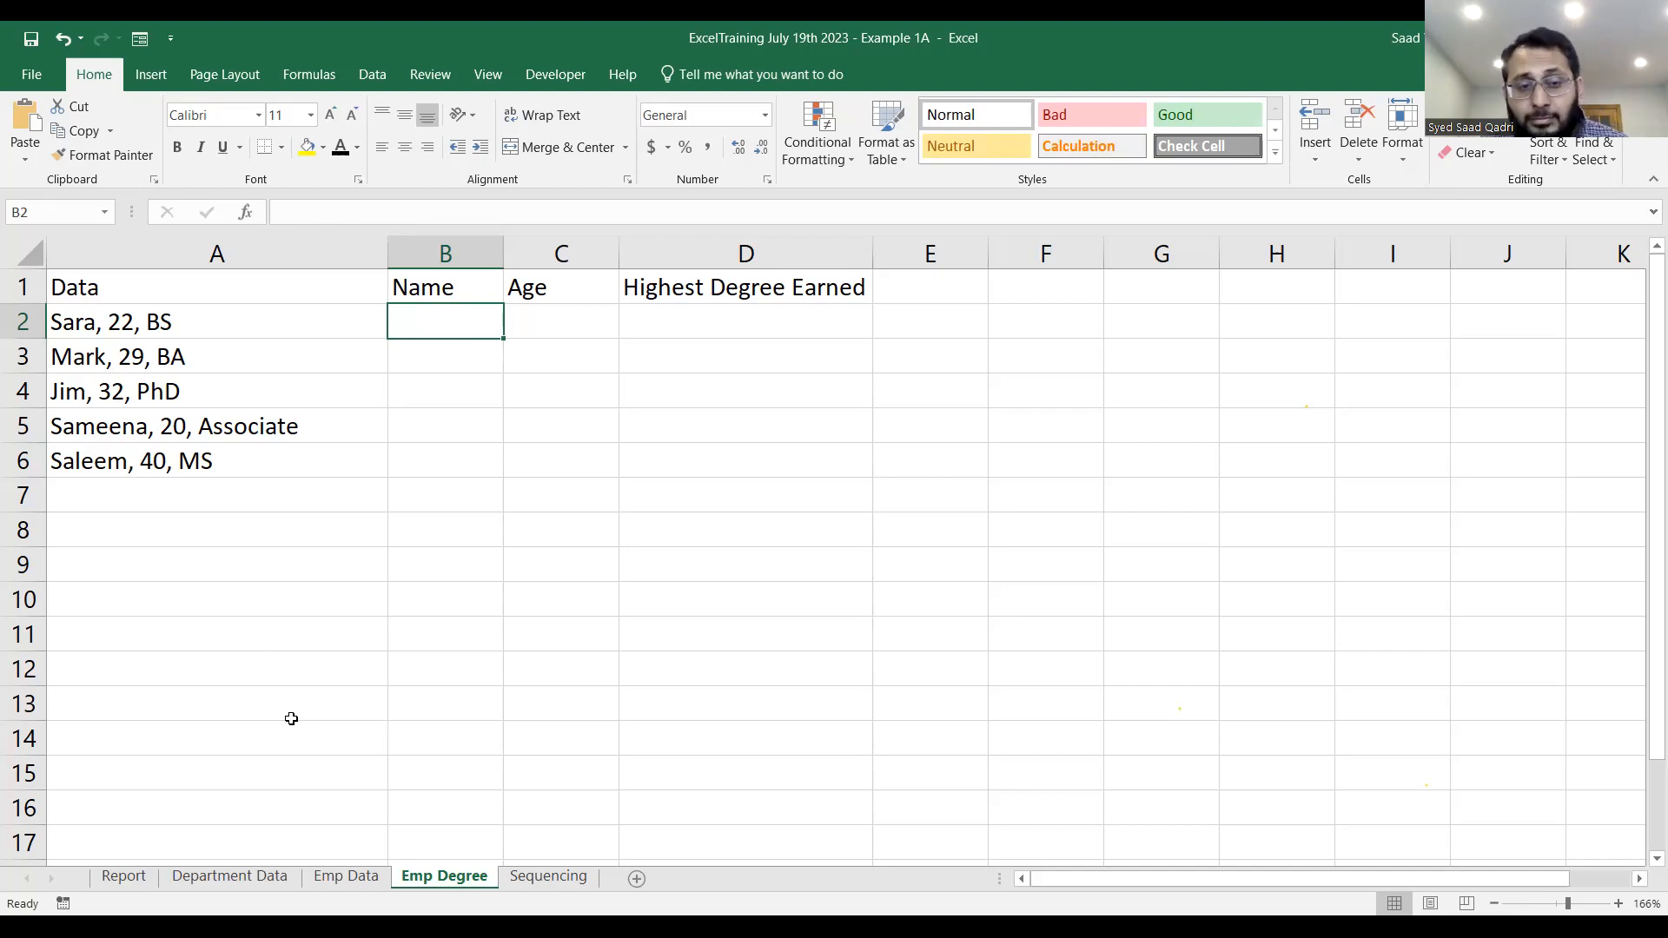
Enter the first record's name, age 22 and degree BS from A2 into cells B2:D2.
key(alt+Tab)
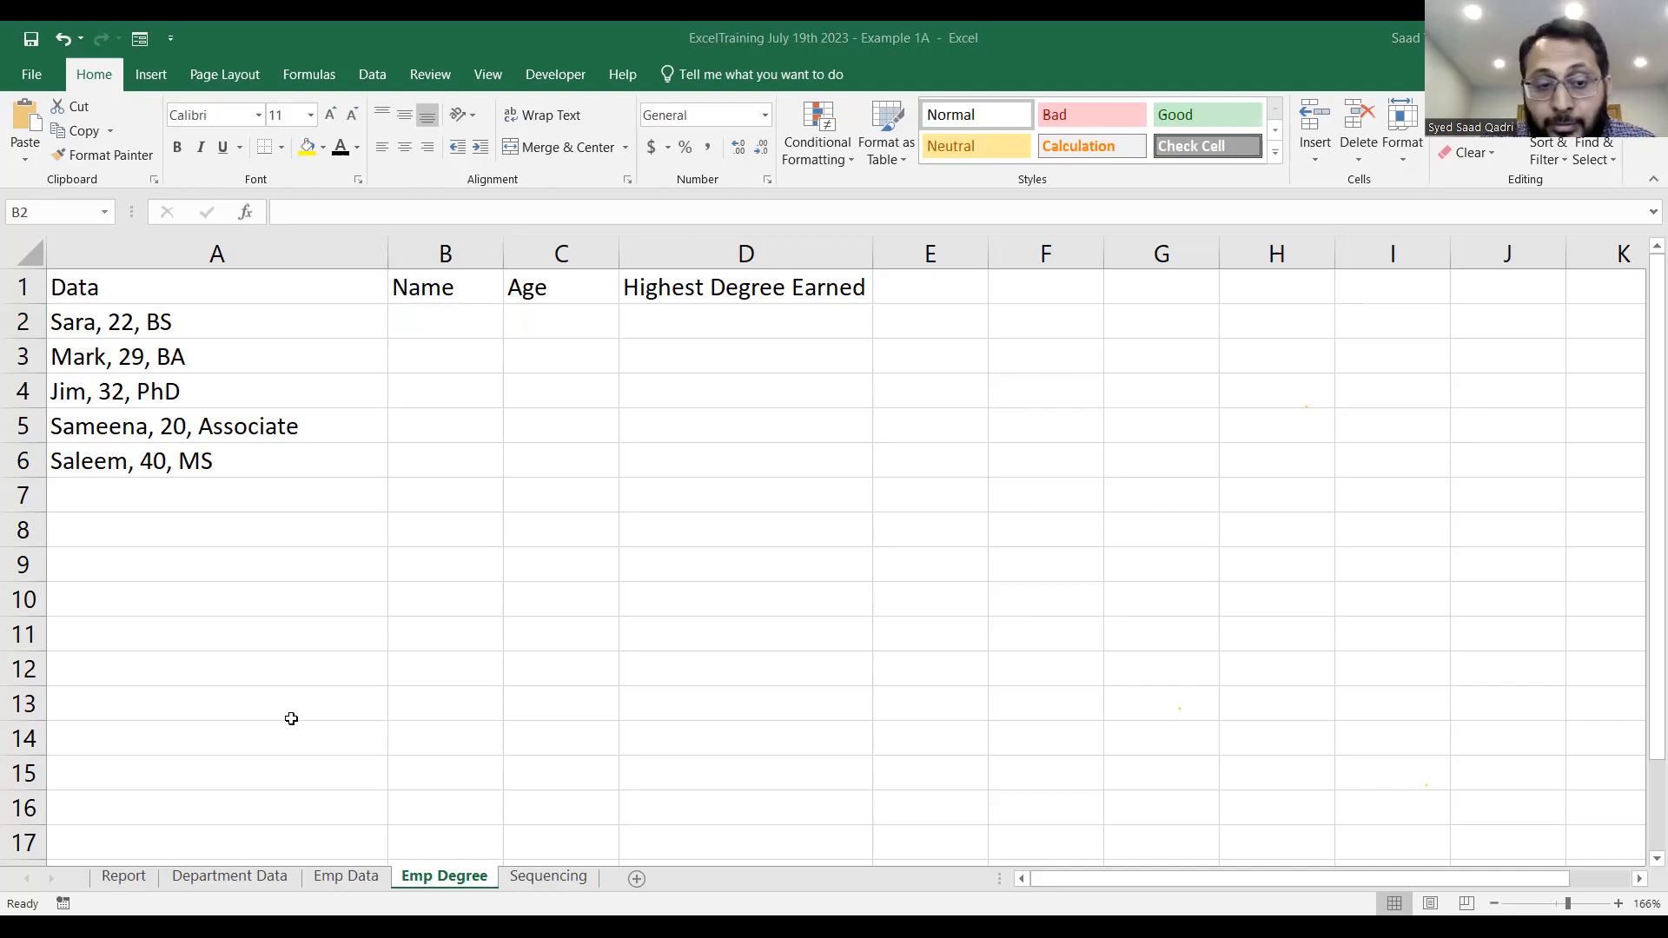
click(449, 318)
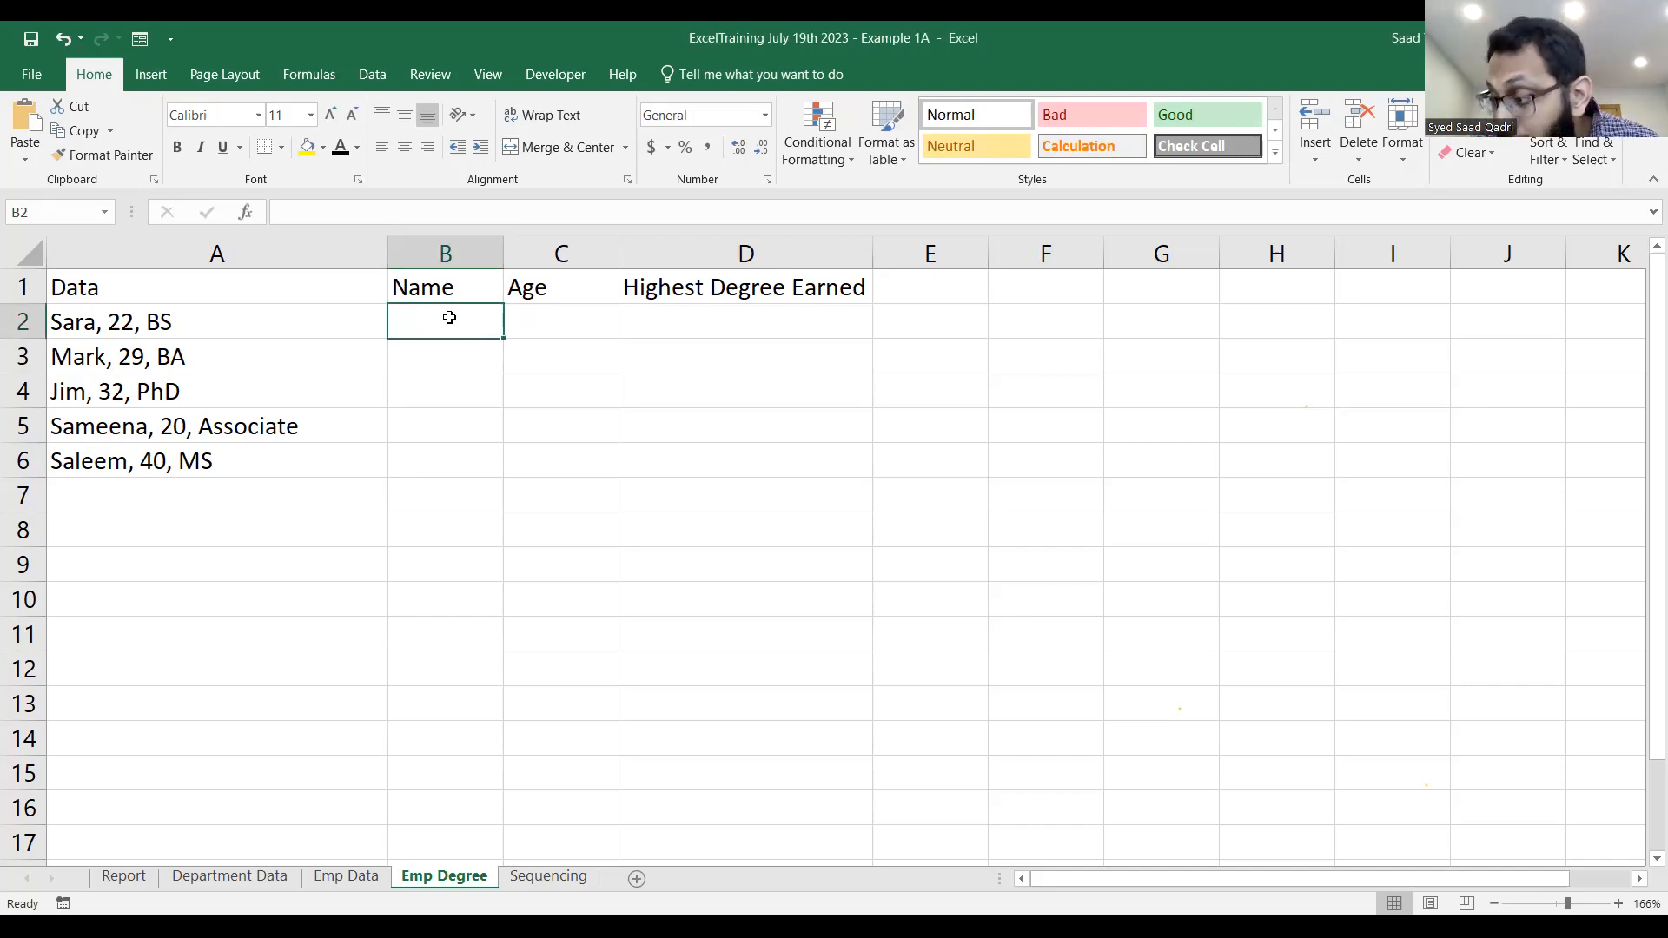
text(Sara)
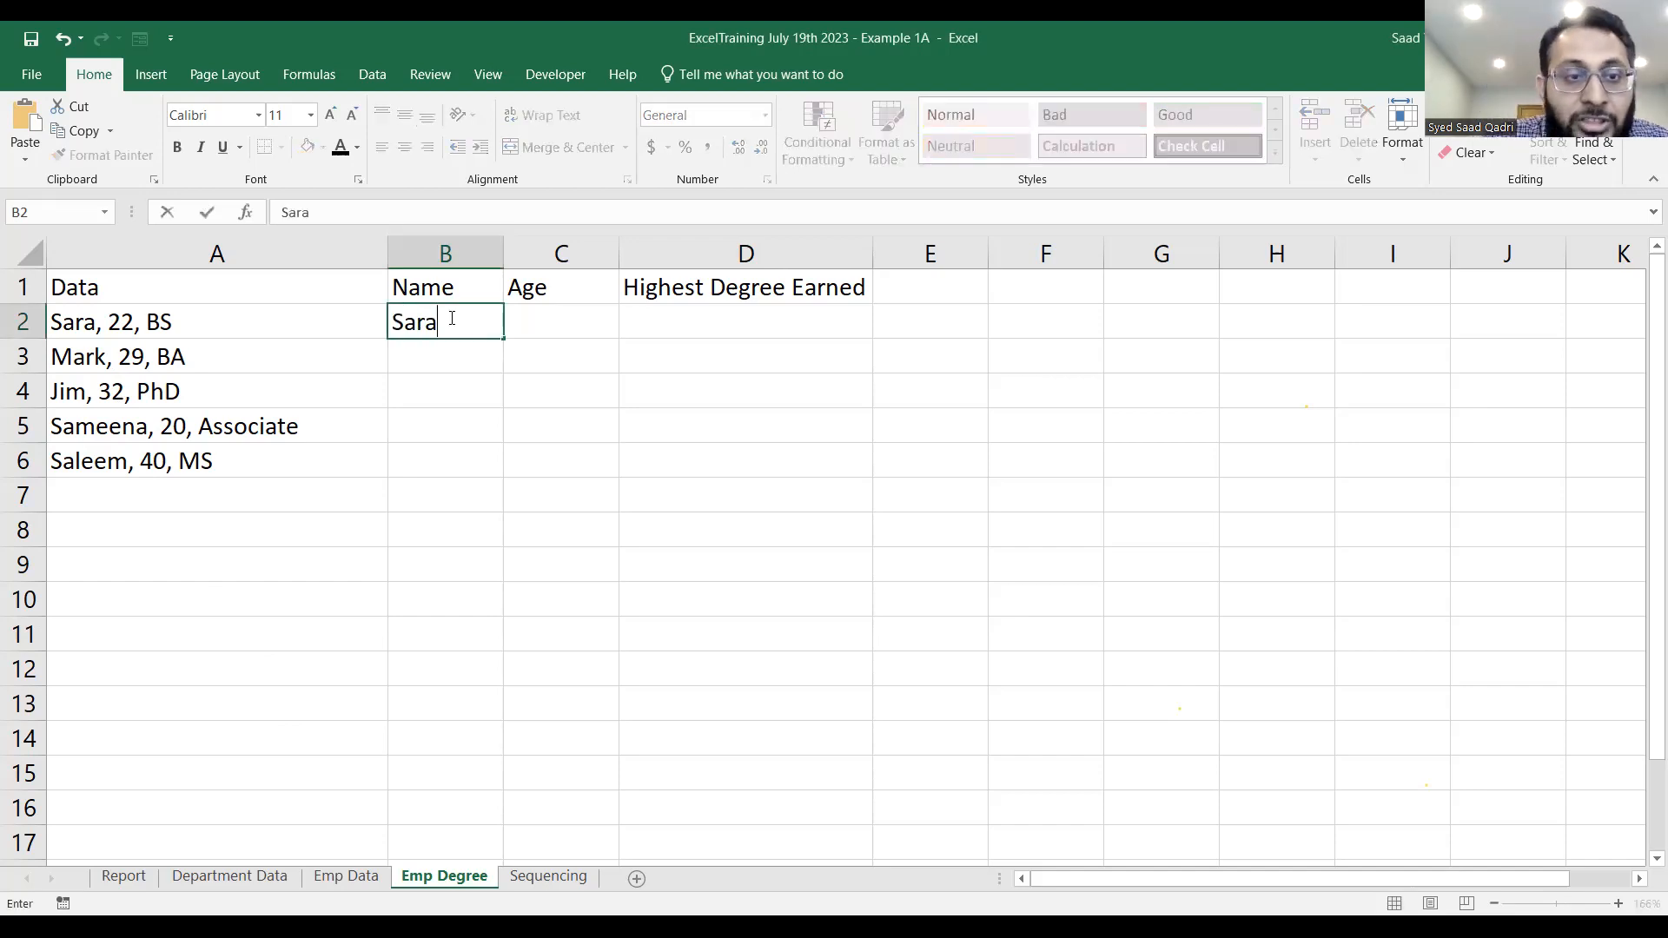
key(Tab)
text(22)
key(Tab)
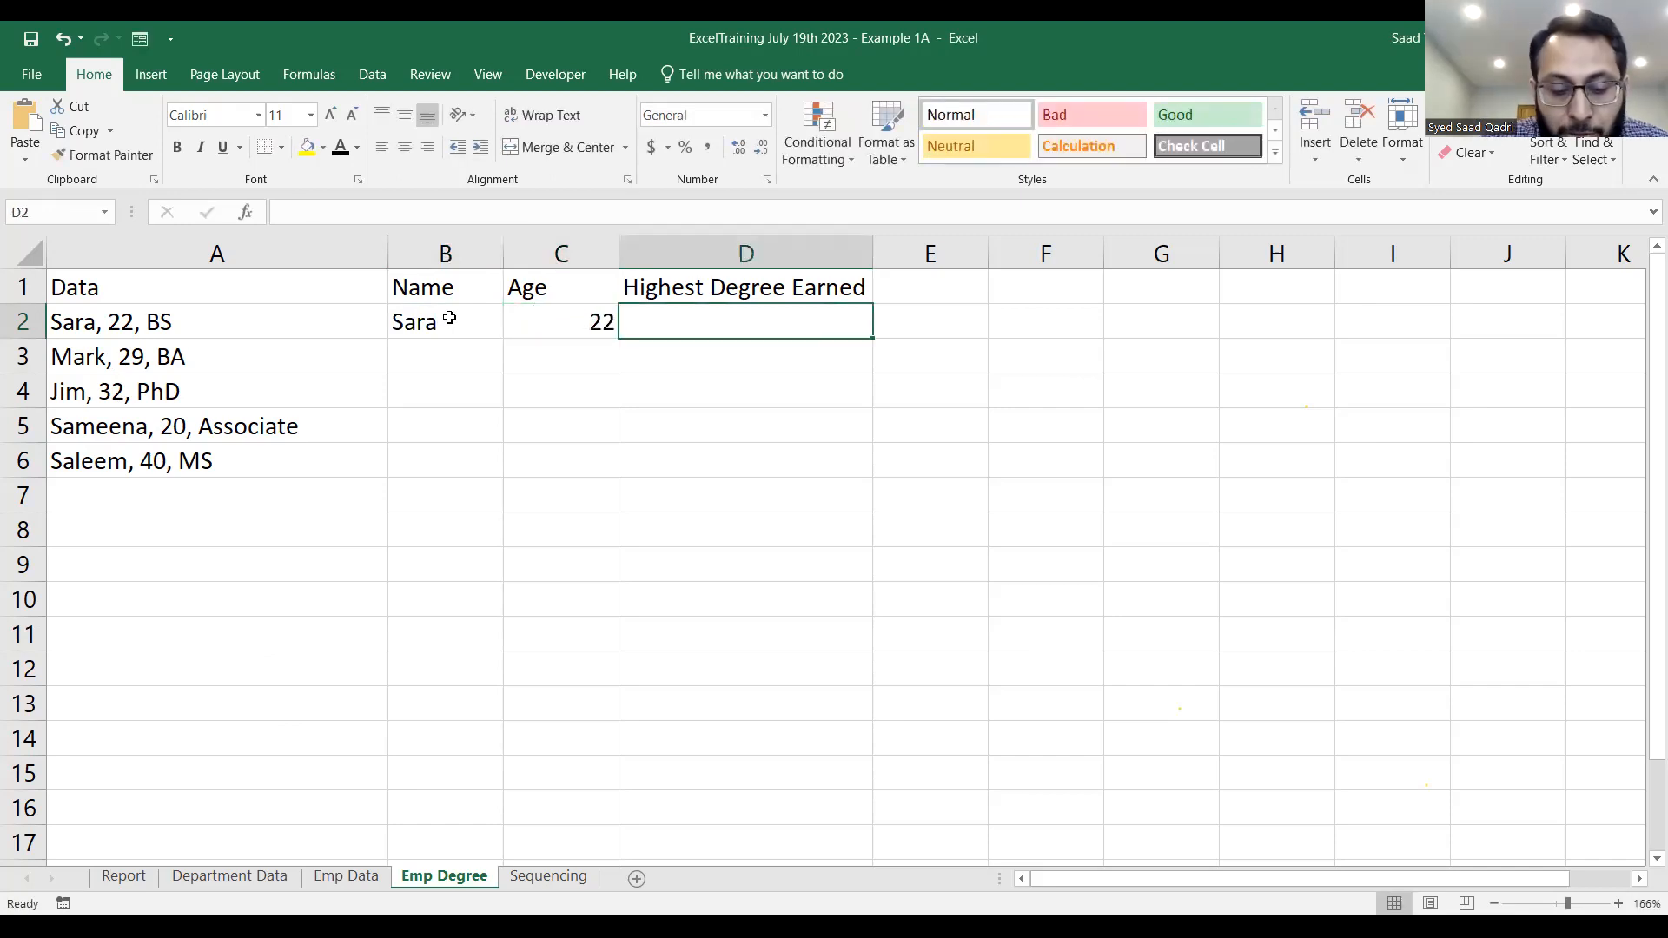
text(BS)
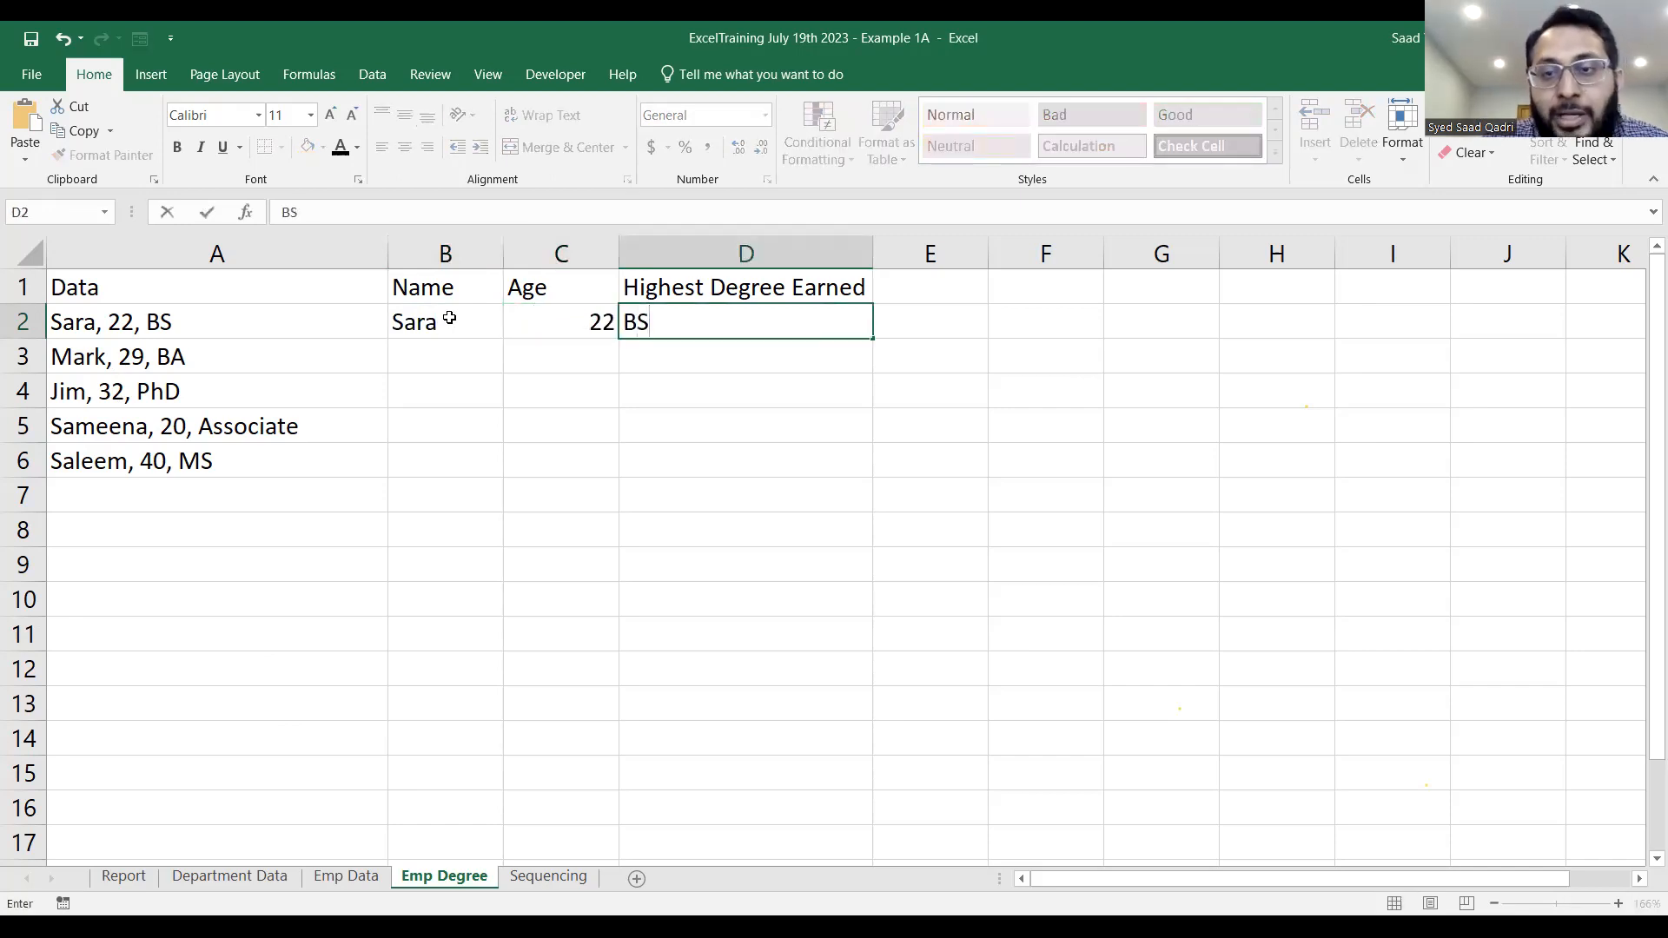
Flash Fill the remaining names in the Name column from B3, following the pattern in B2.
click(451, 351)
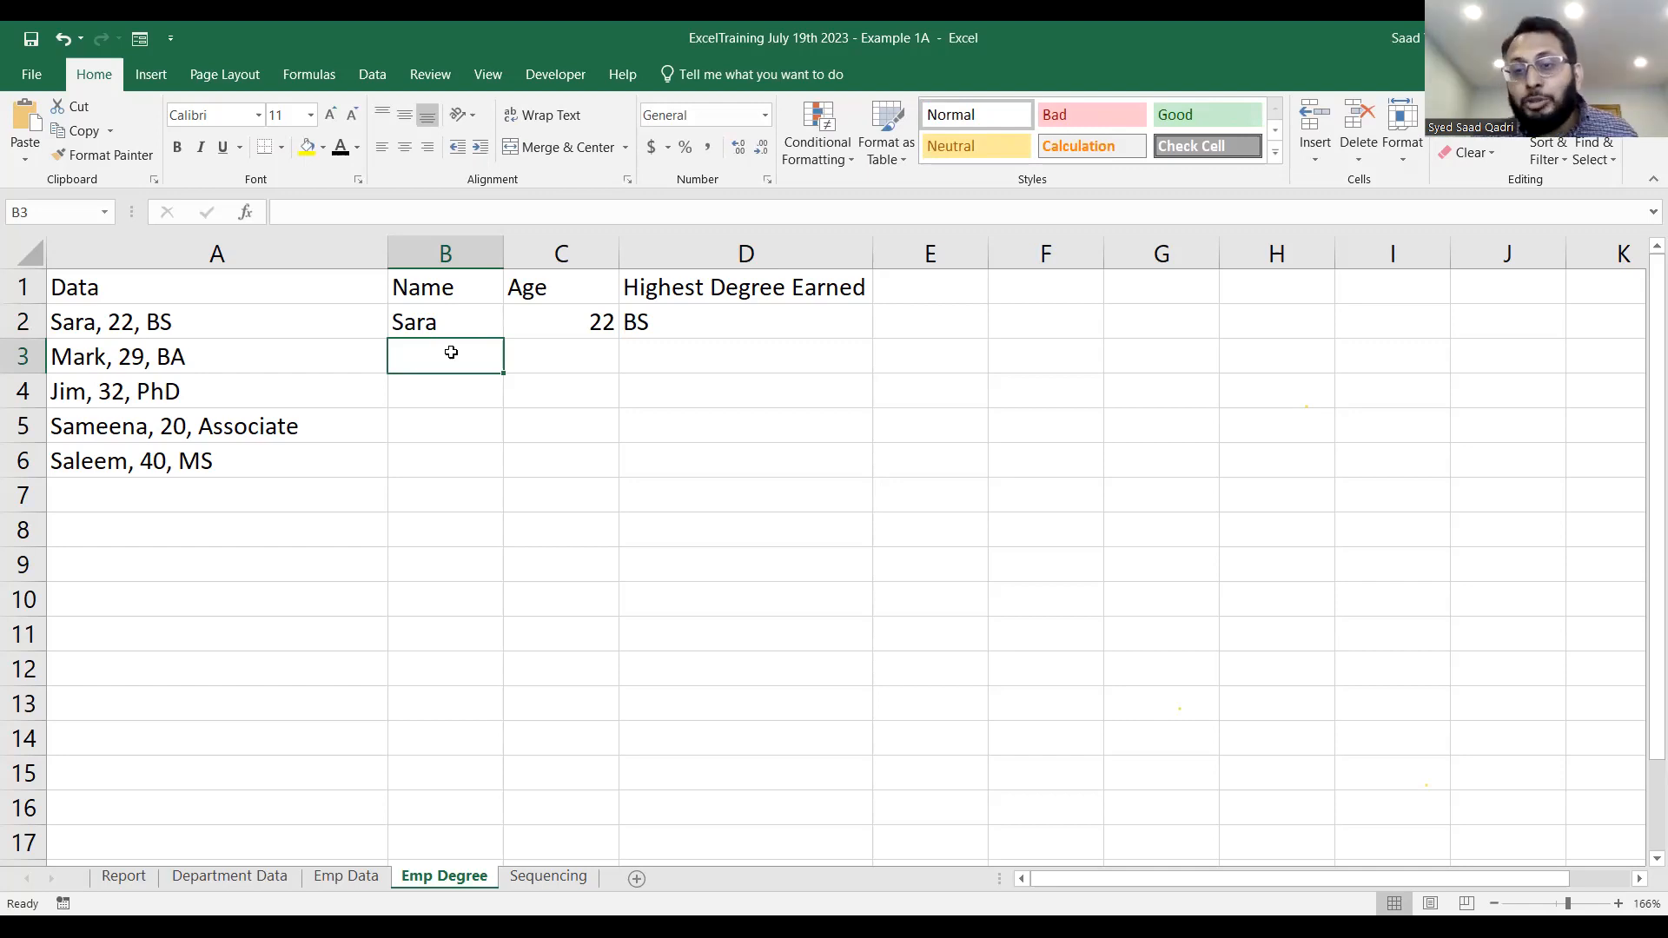
key(ctrl+e)
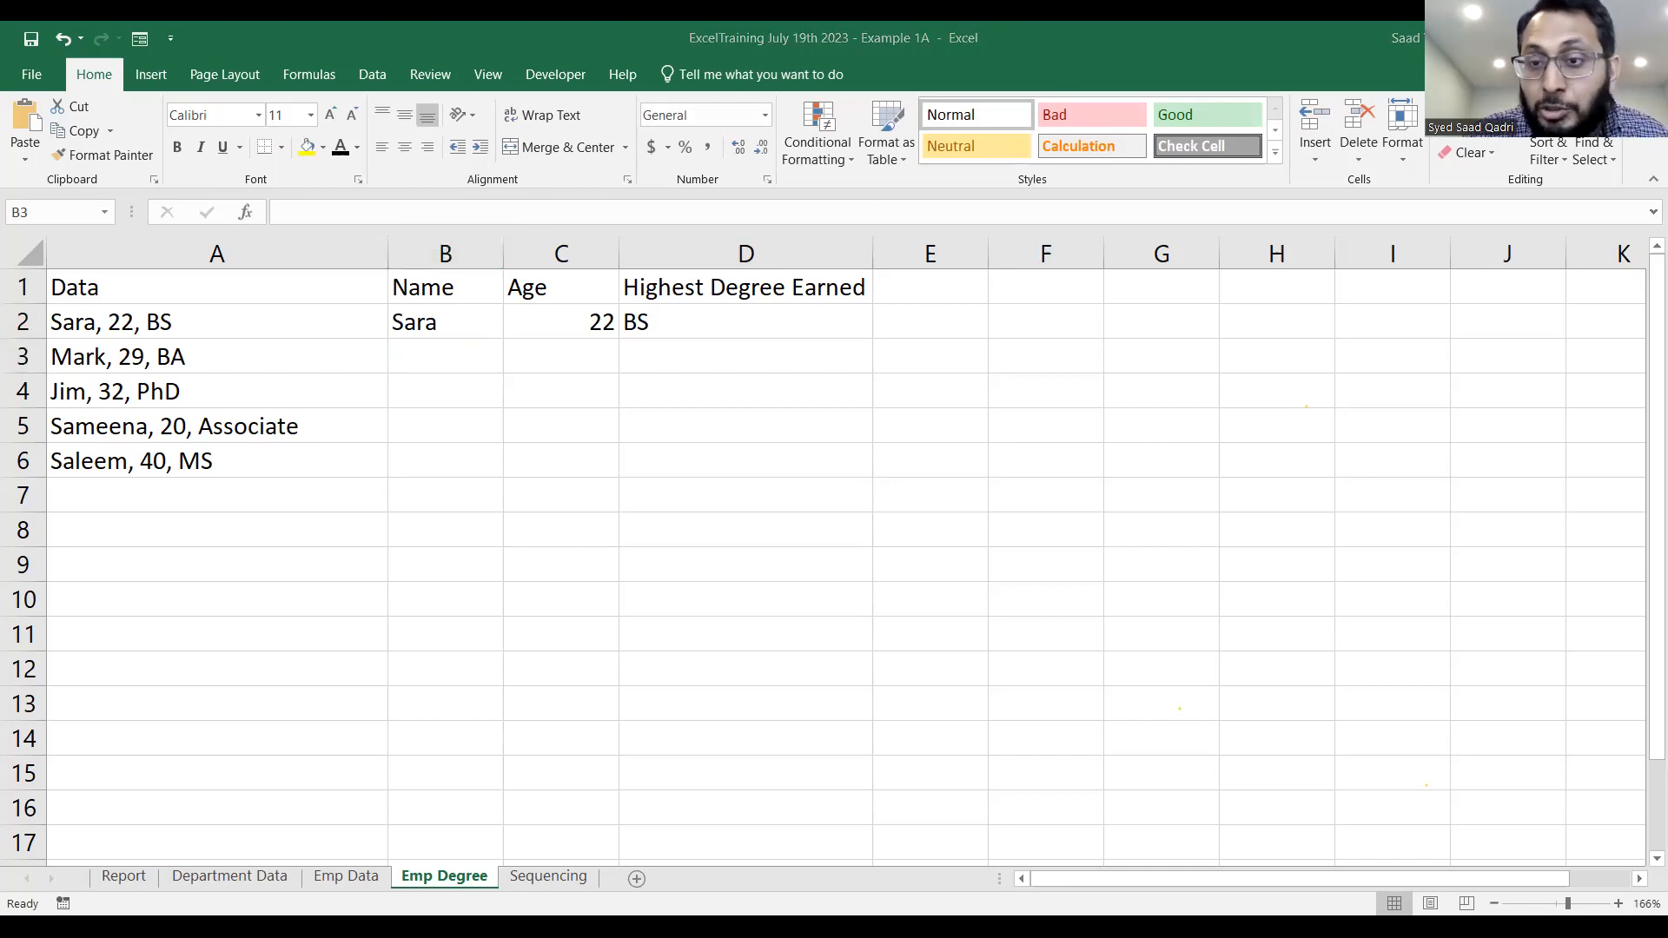
click(464, 351)
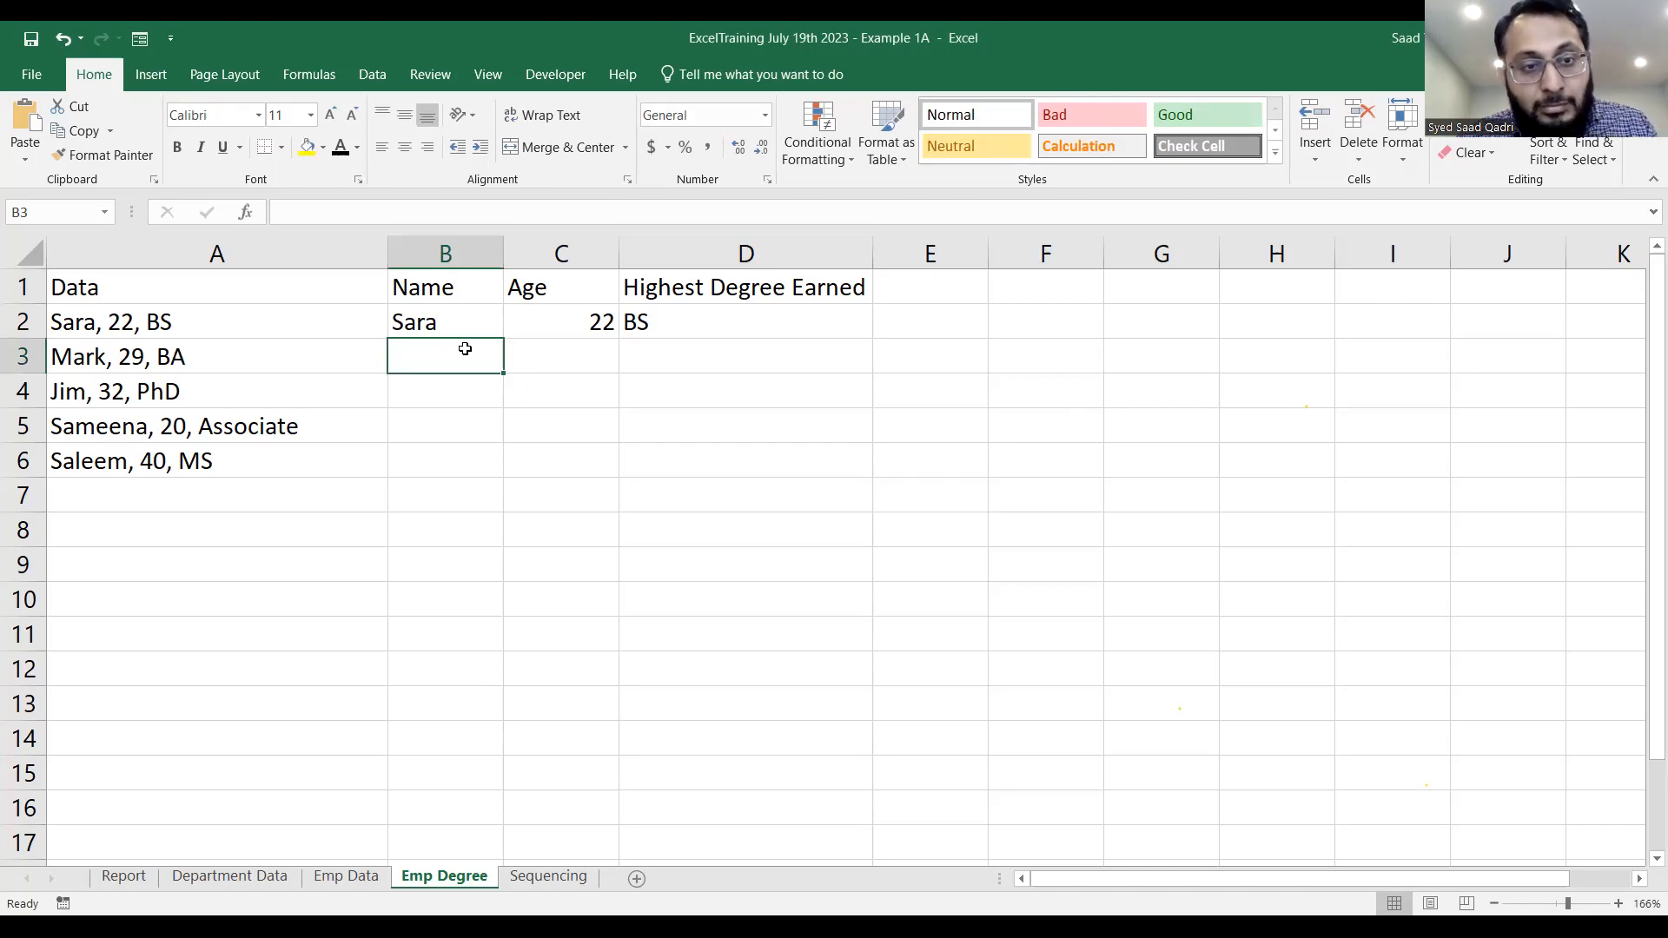
key(ctrl+e)
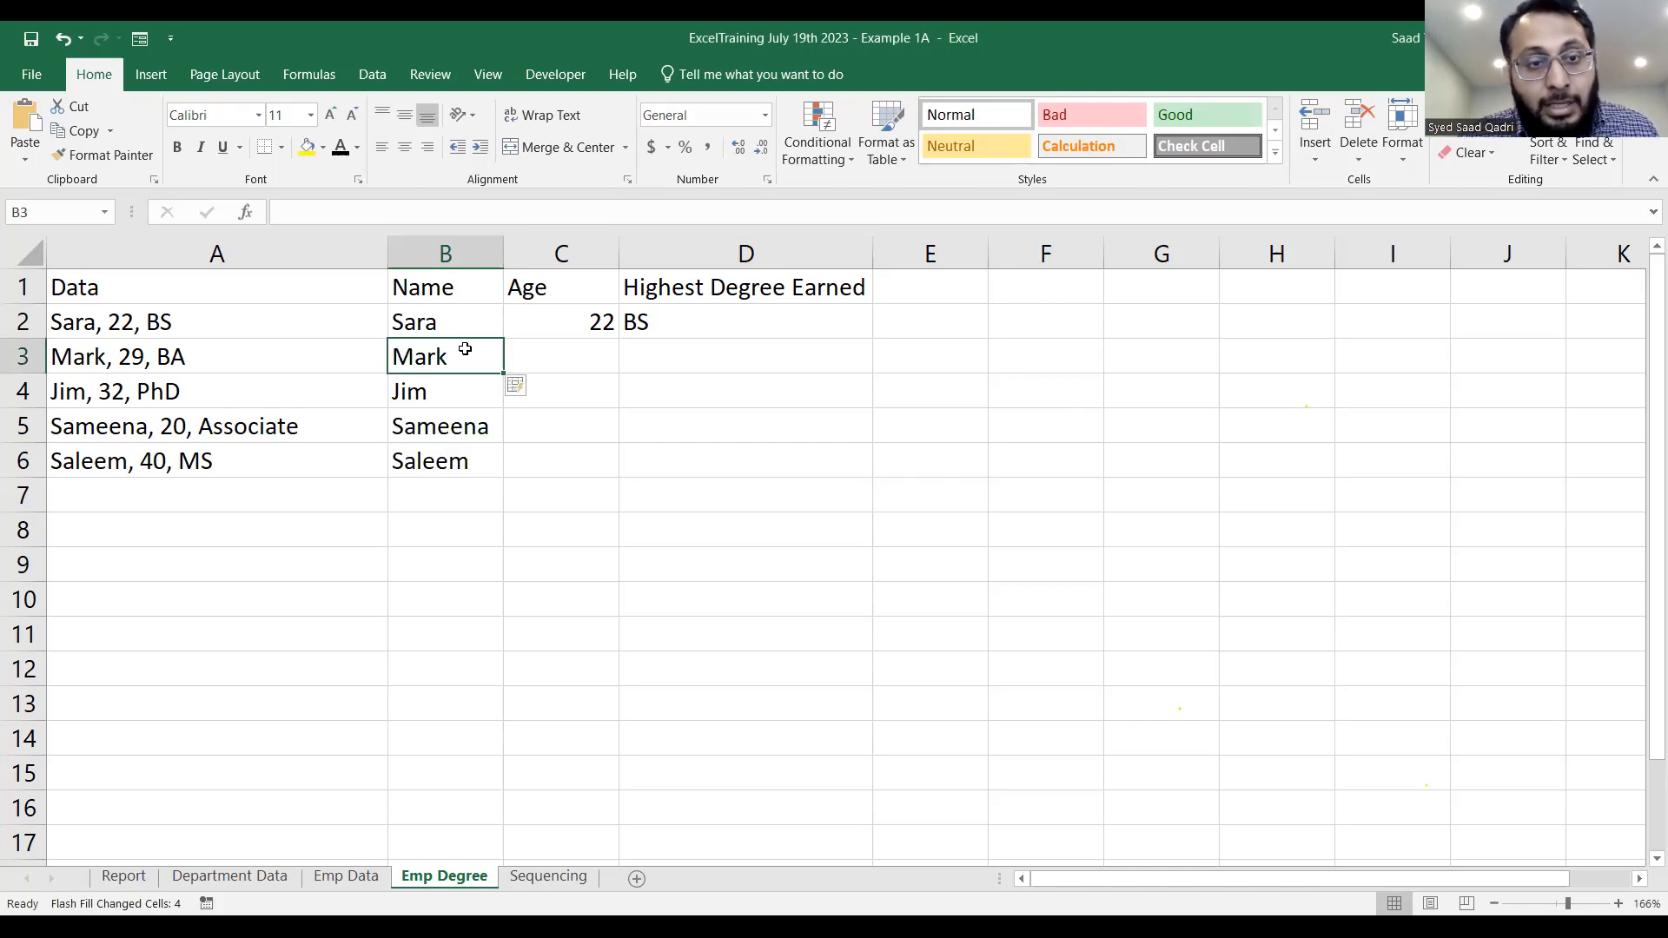
Flash Fill the remaining Age and Highest Degree Earned entries from C3 and D3.
click(542, 357)
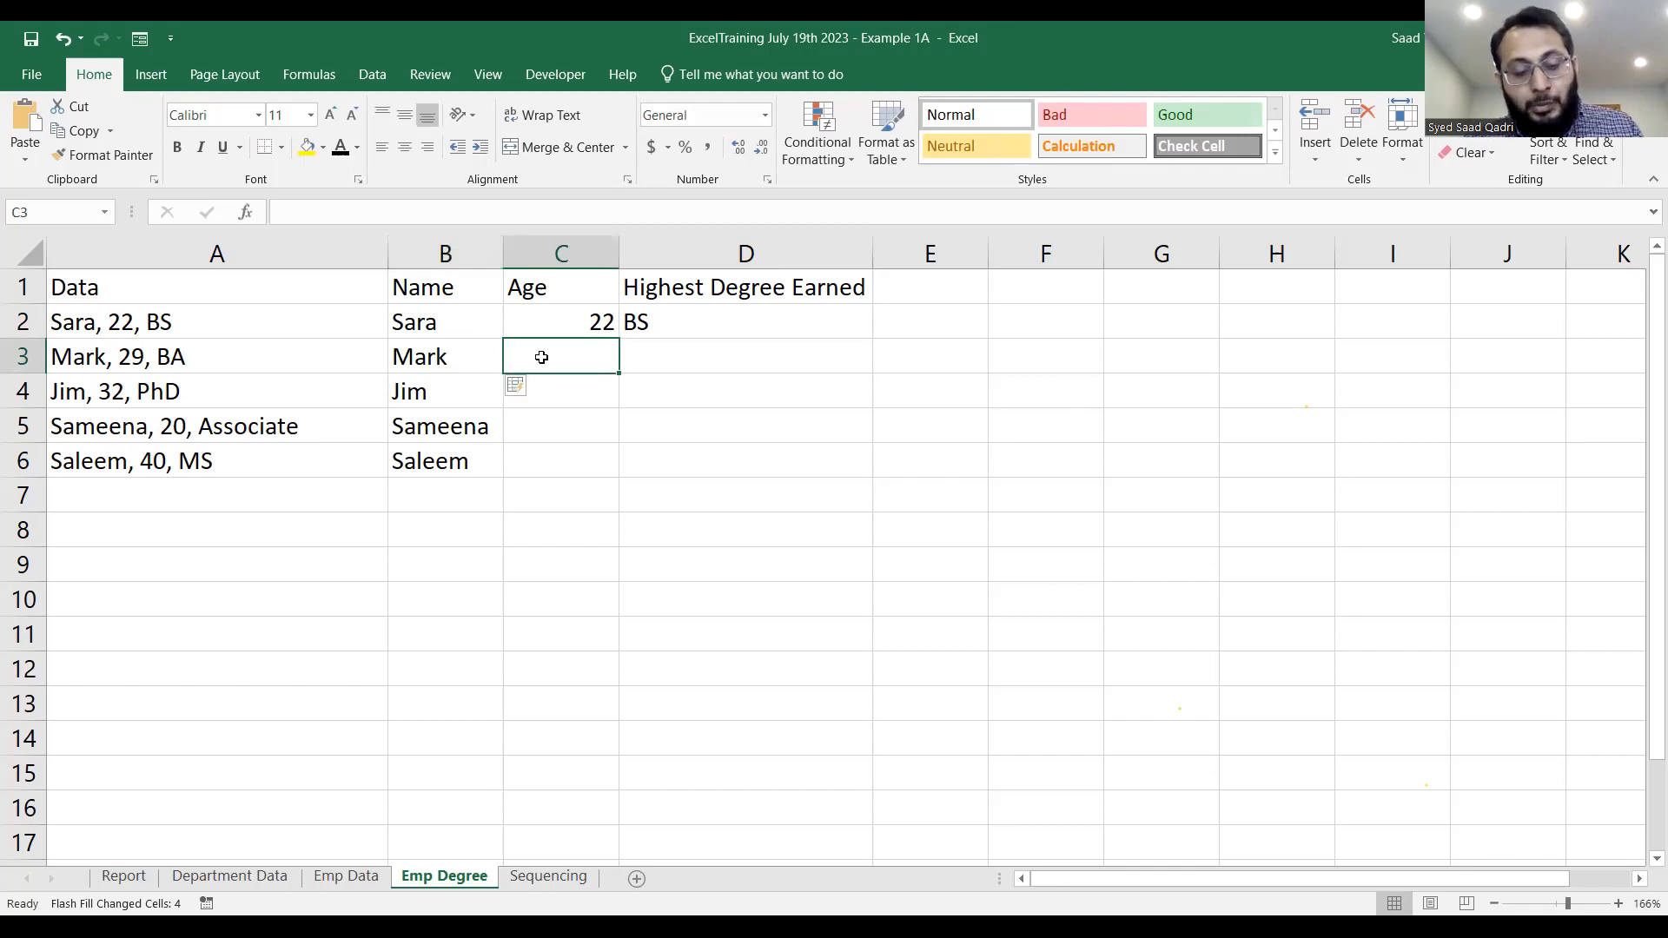
key(ctrl+e)
click(664, 357)
key(ctrl+e)
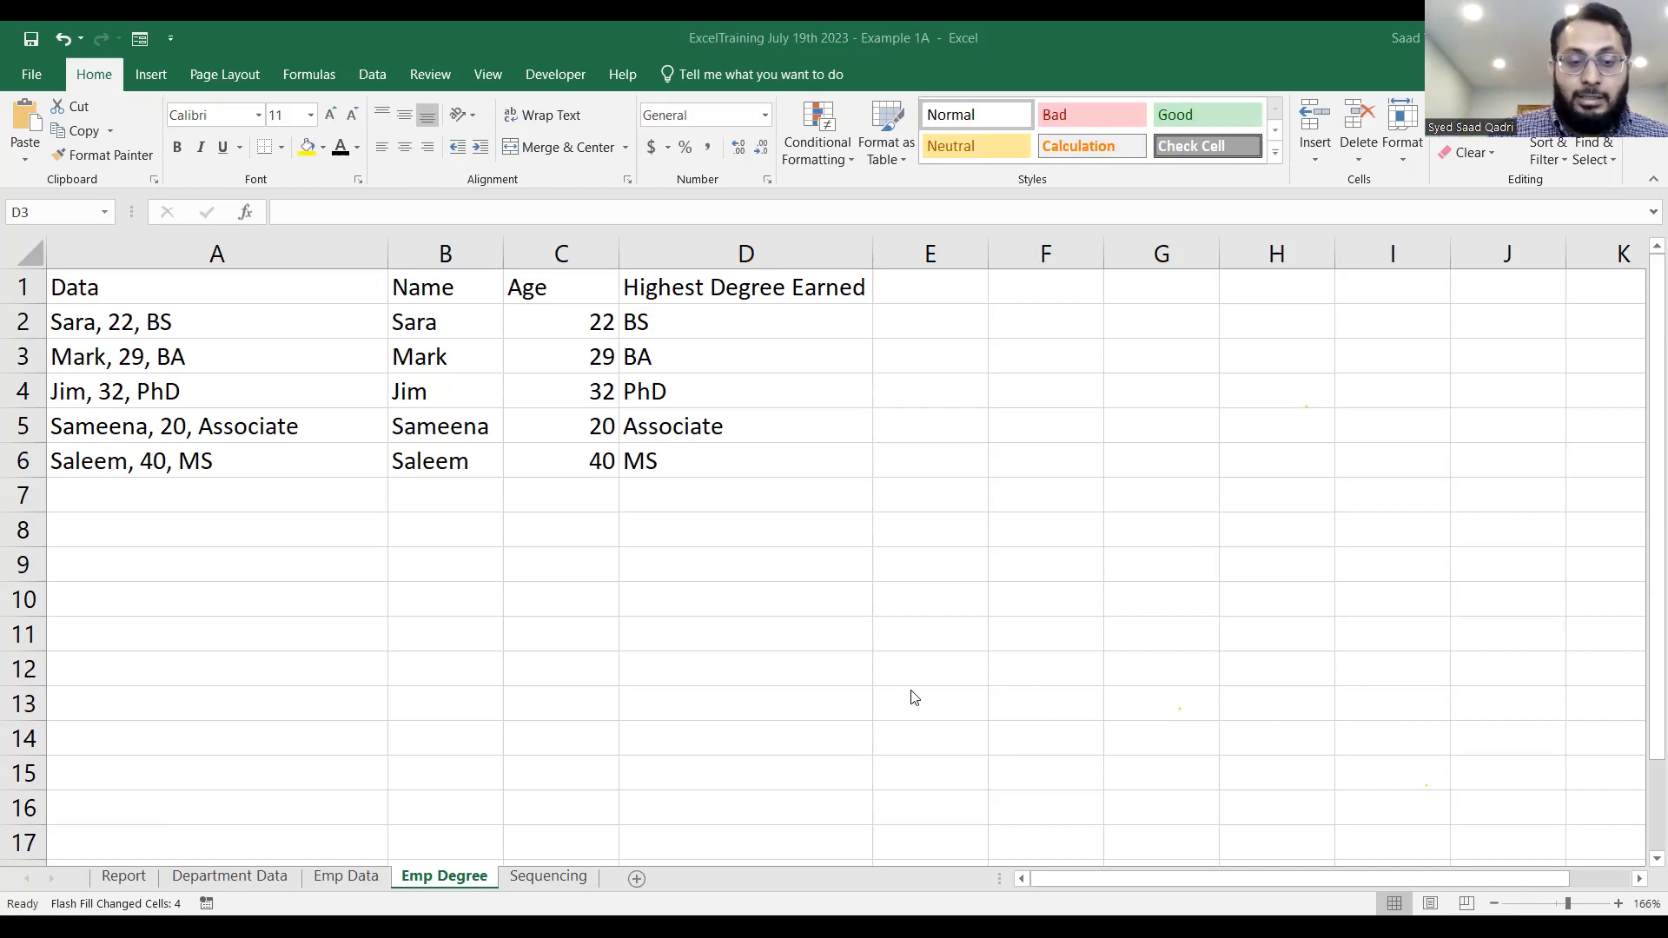
Open the Sequencing sheet and enter 1 in cell A1.
click(582, 881)
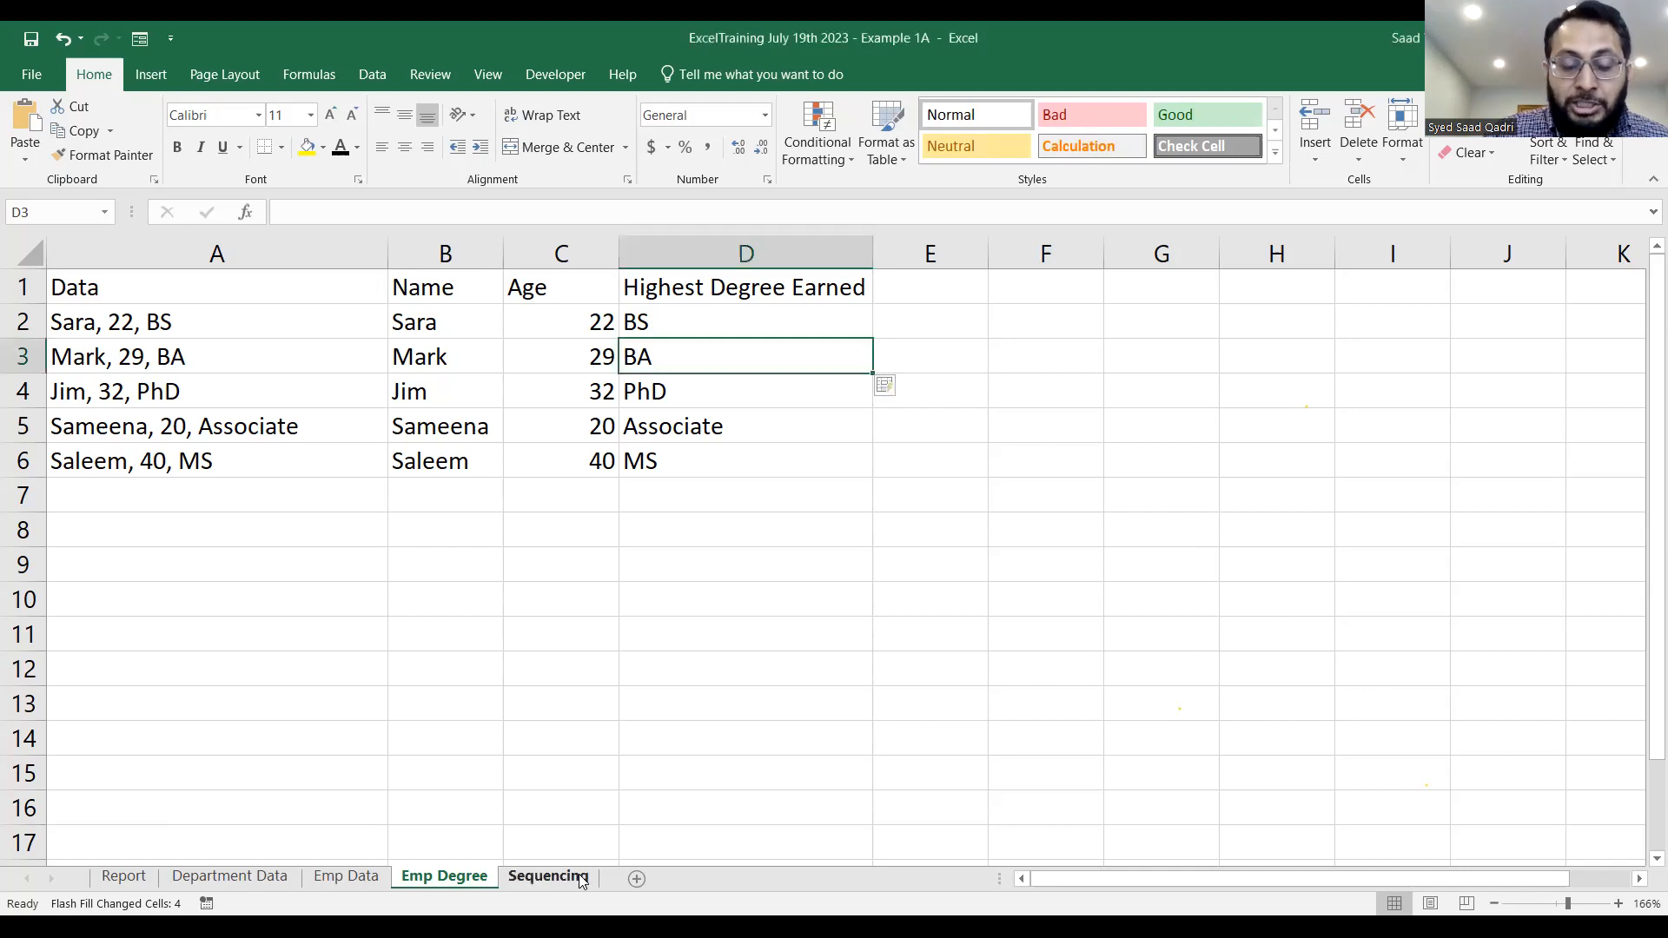
click(570, 879)
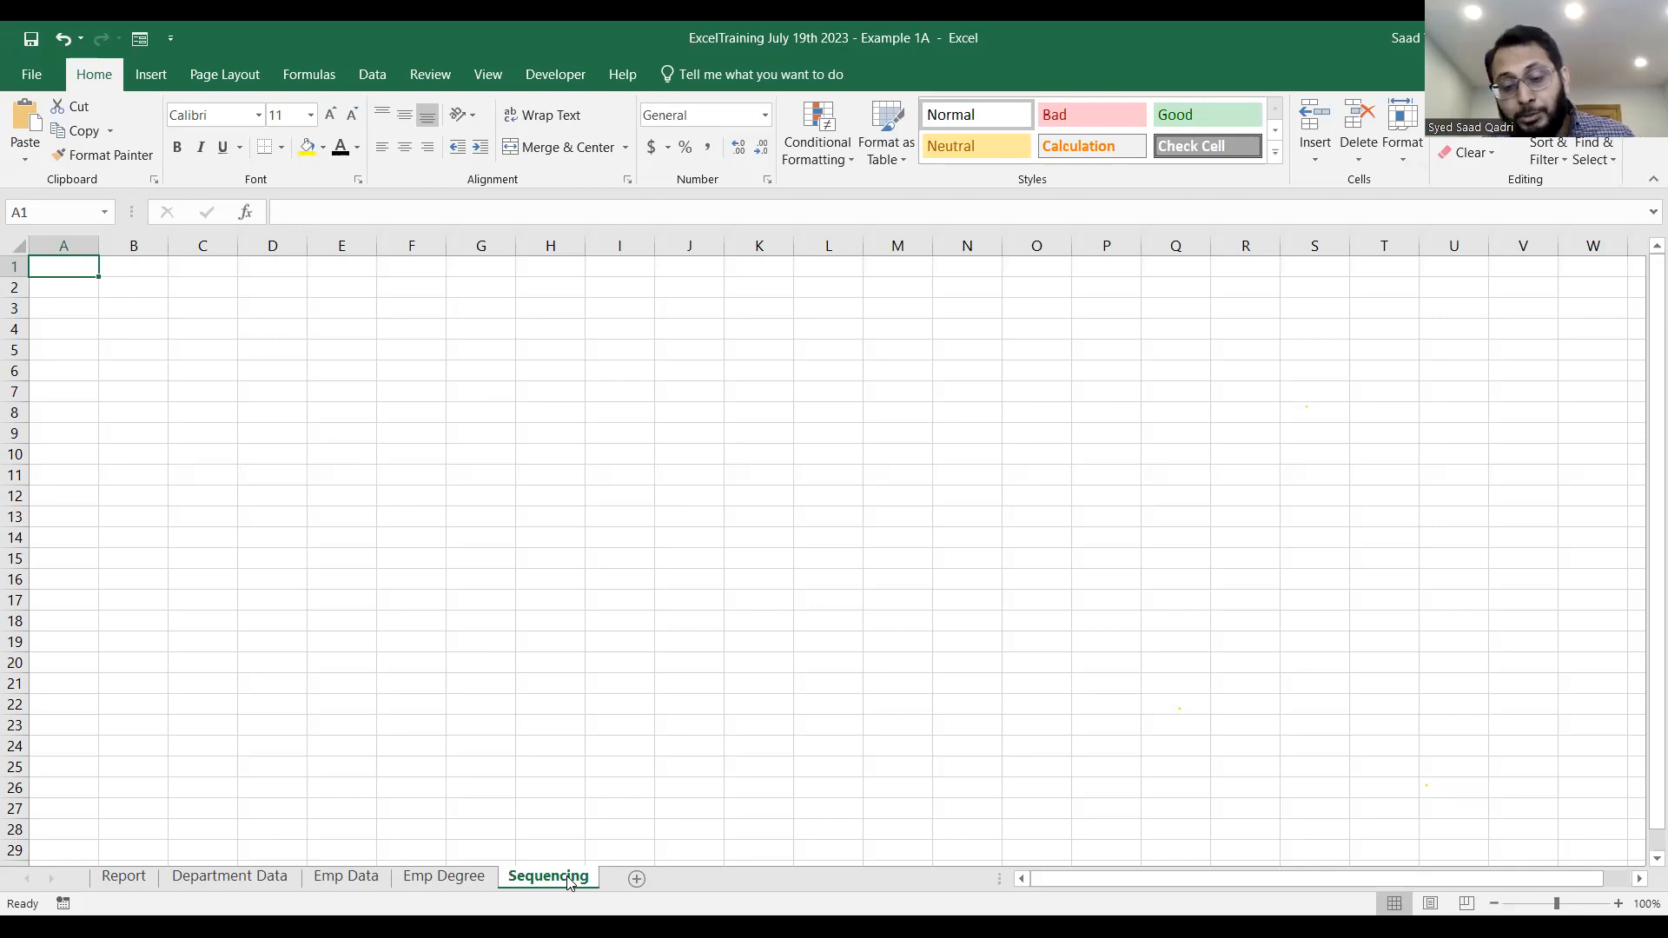
text(1)
key(Return)
Enter 2 and 3 in A2 and A3 and extend the A1:A3 sequence down to A20.
text(2)
key(Return)
text(3)
key(Return)
drag(63, 266, 89, 674)
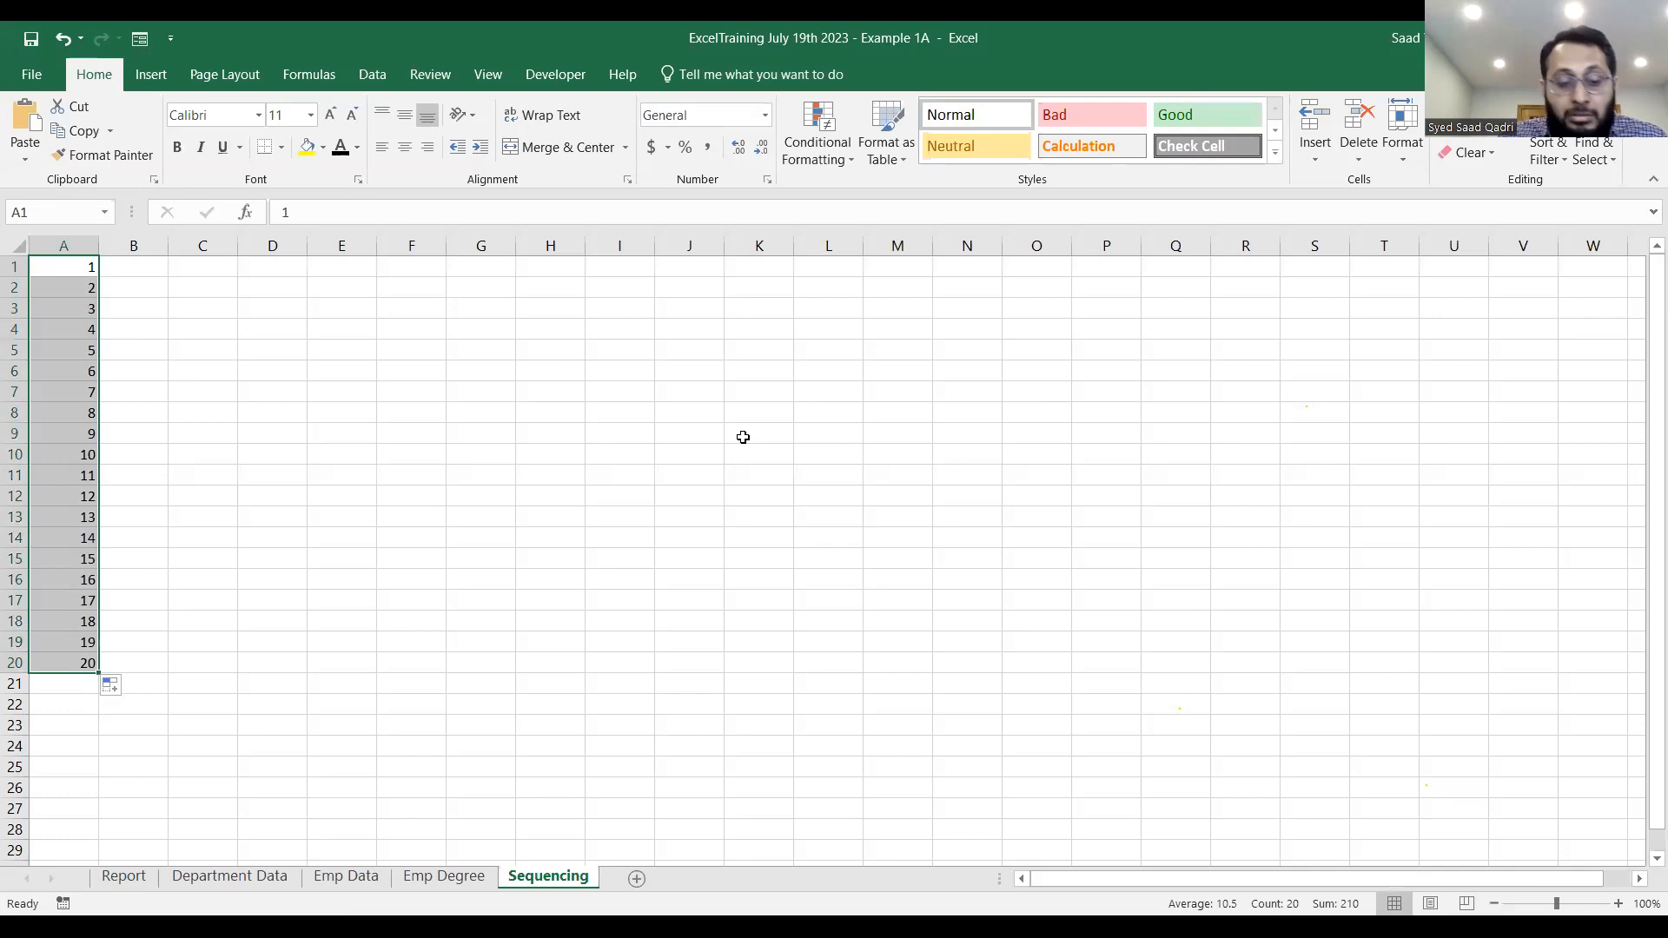
Undo the sequence fill and clear cells A2:A3.
key(ctrl+z)
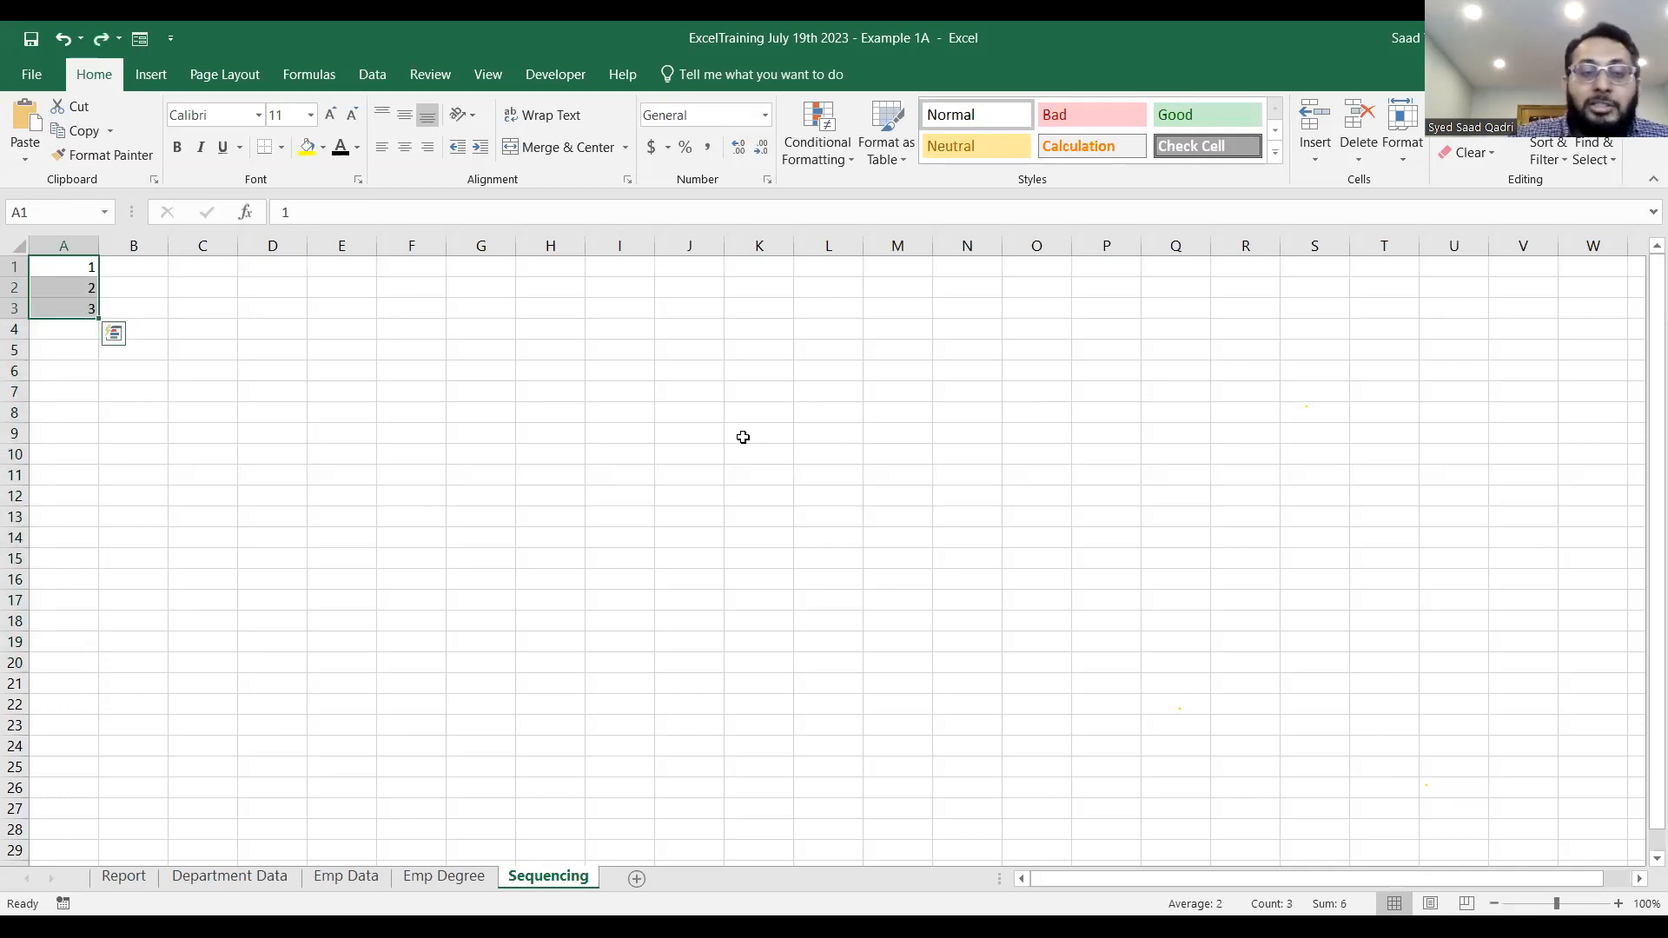
click(743, 437)
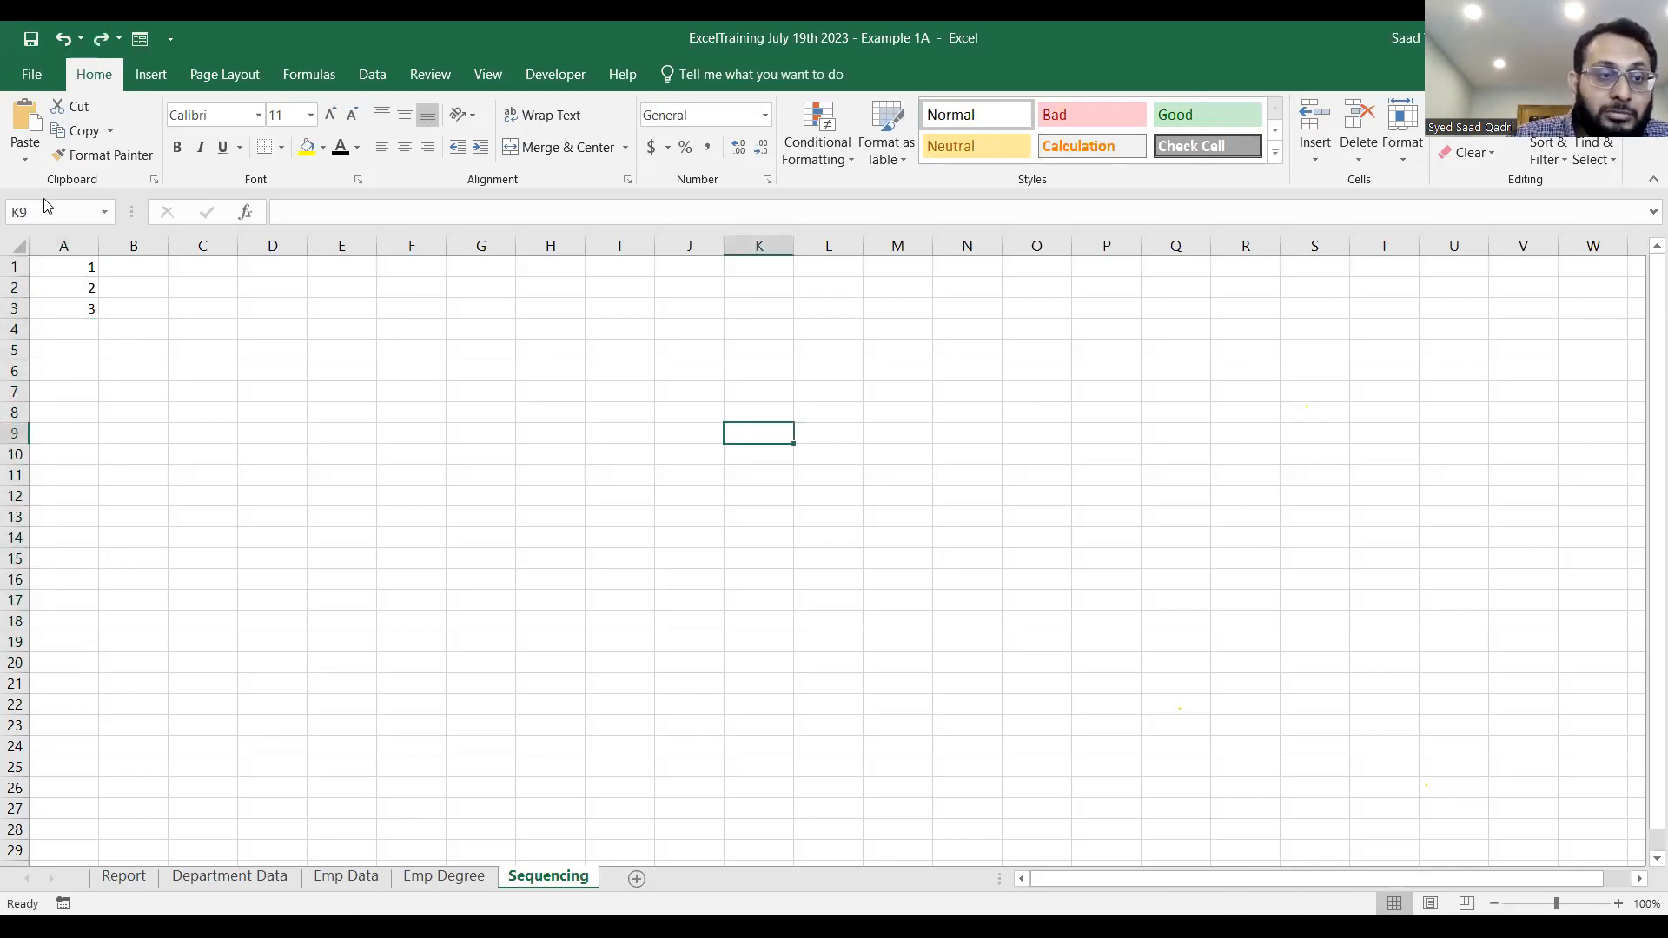
drag(75, 288, 75, 320)
key(Delete)
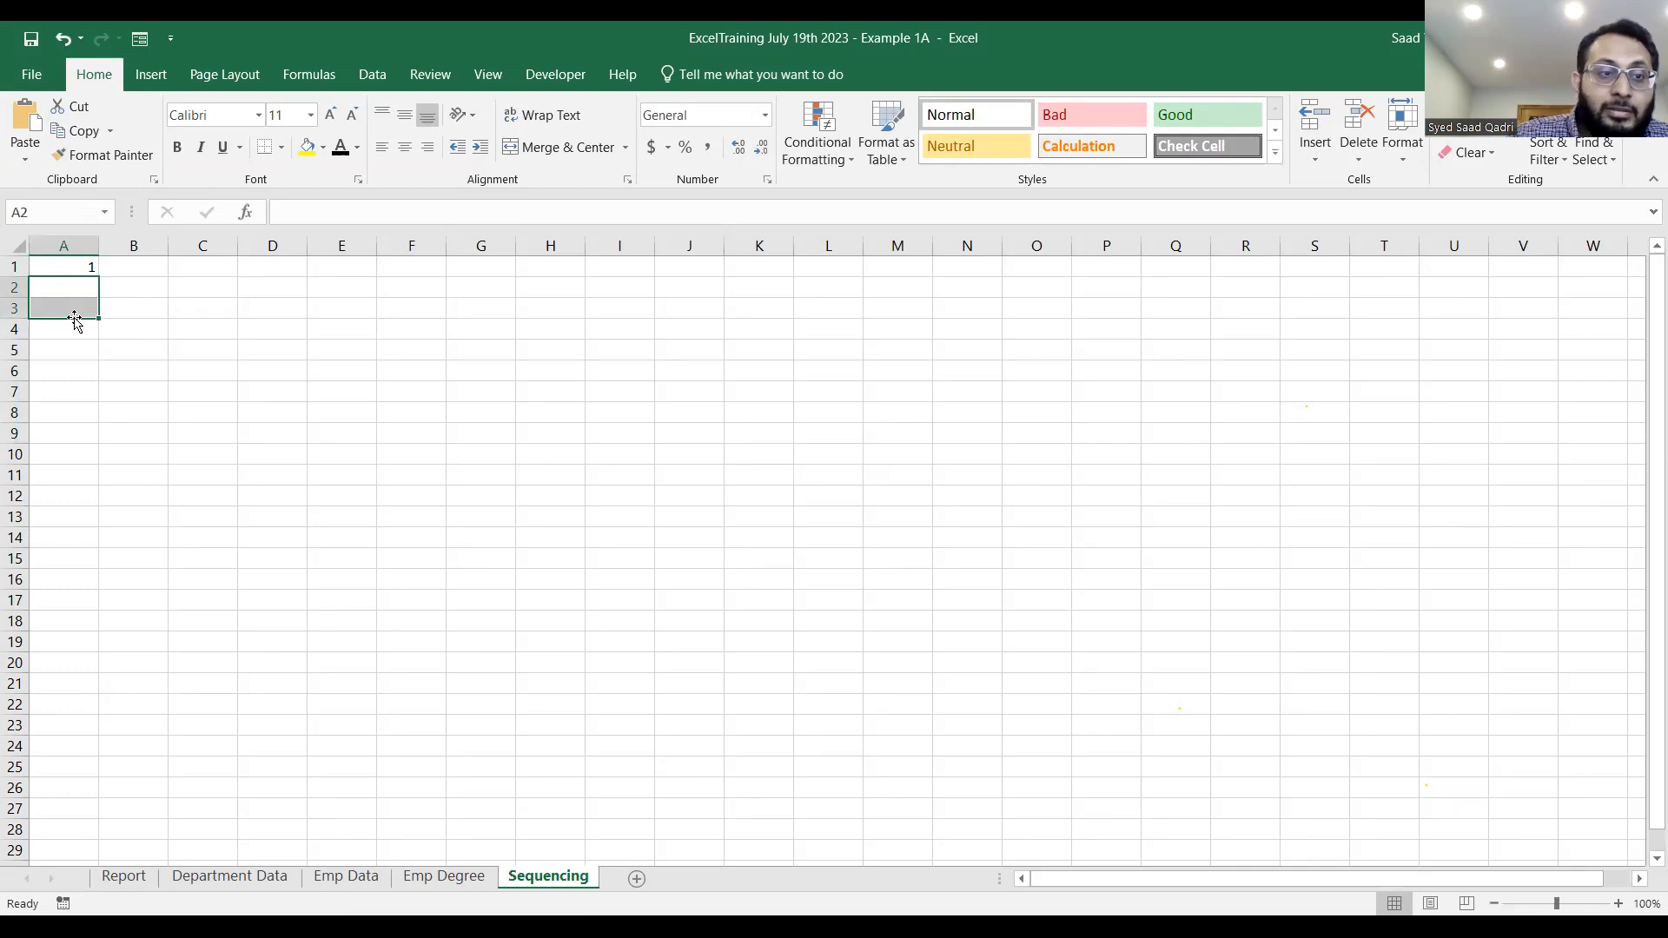
Try filling the single value in A1 down to row 8, and undo the fill.
click(74, 269)
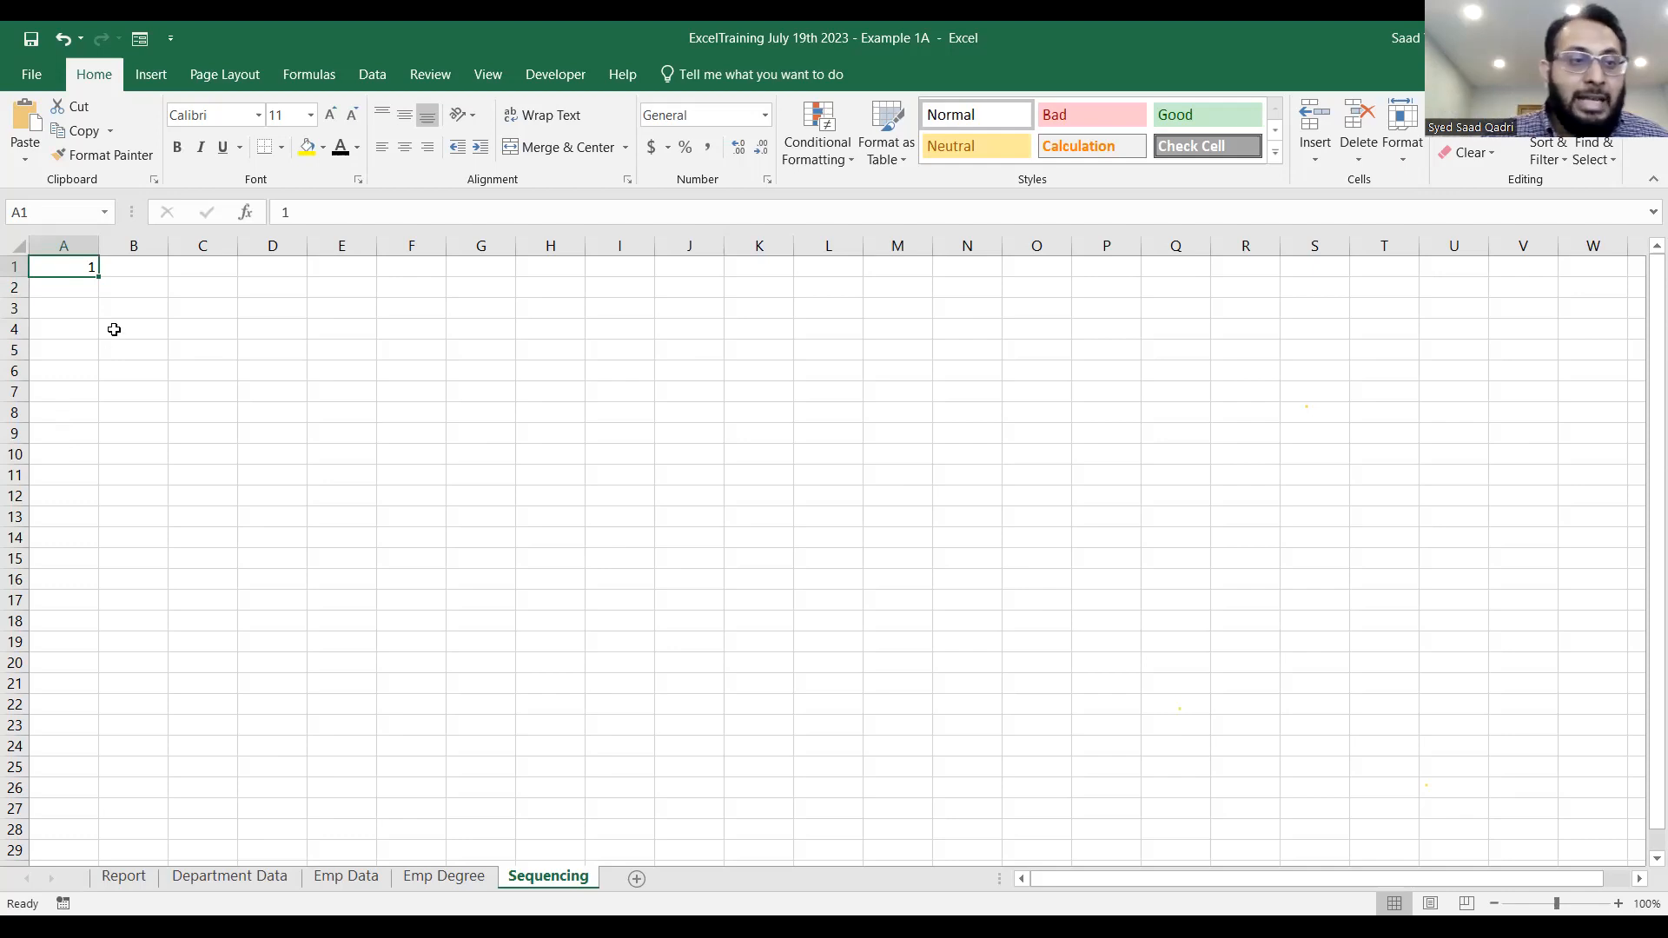
drag(99, 276, 83, 415)
key(ctrl+z)
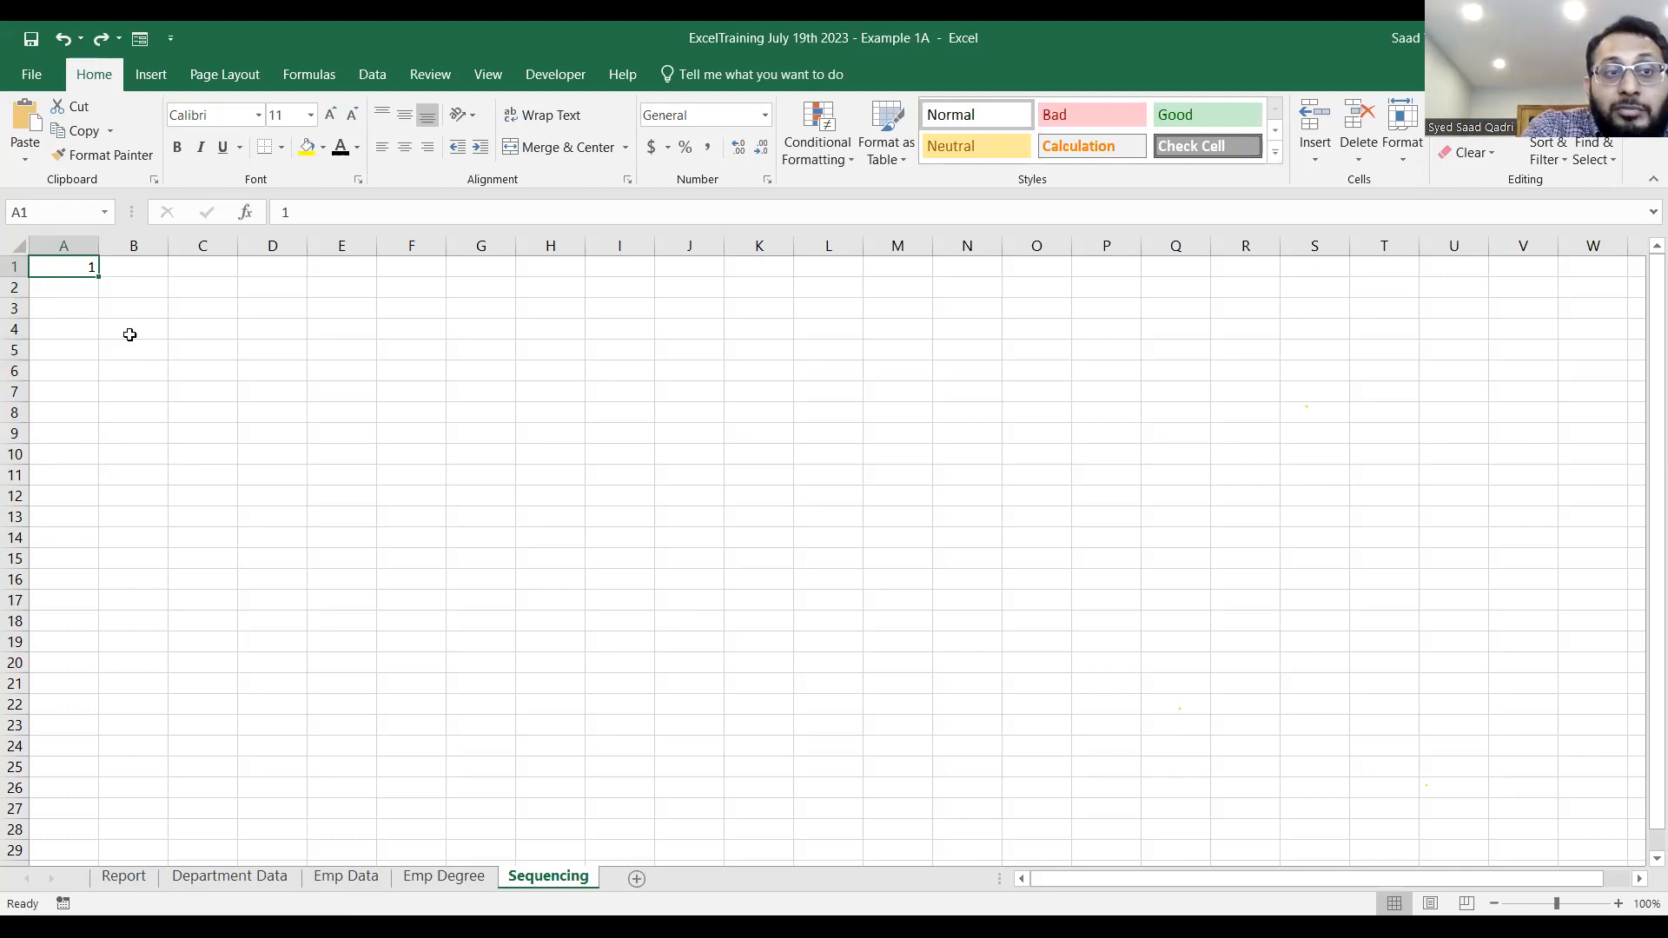
key(alt)
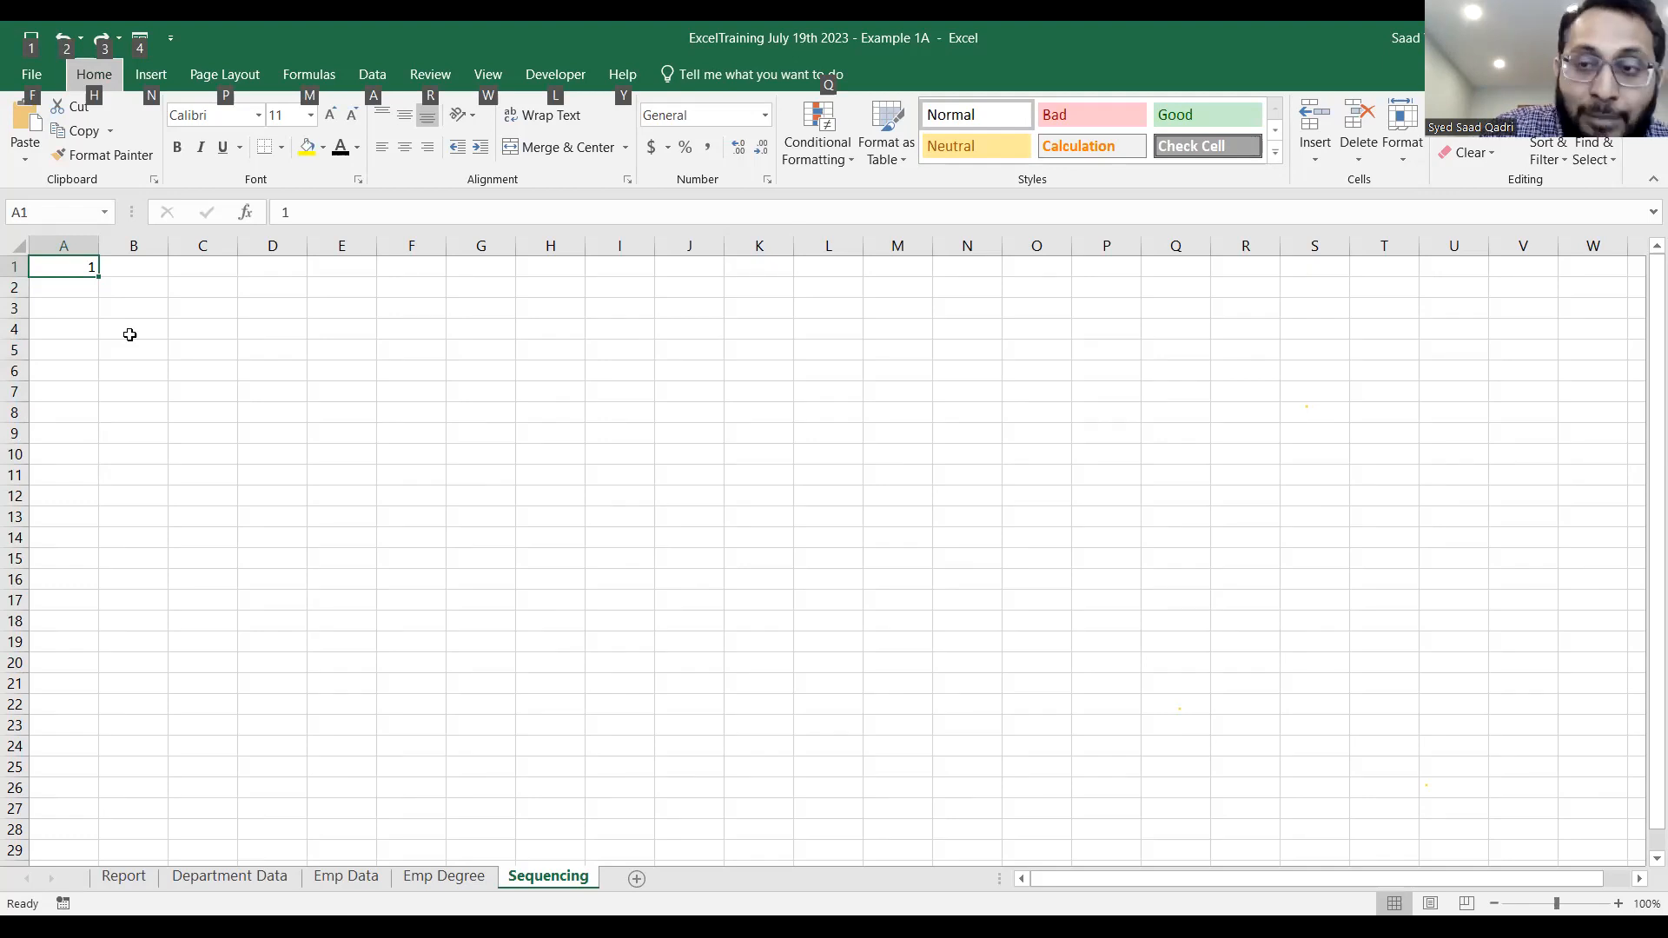
key(alt)
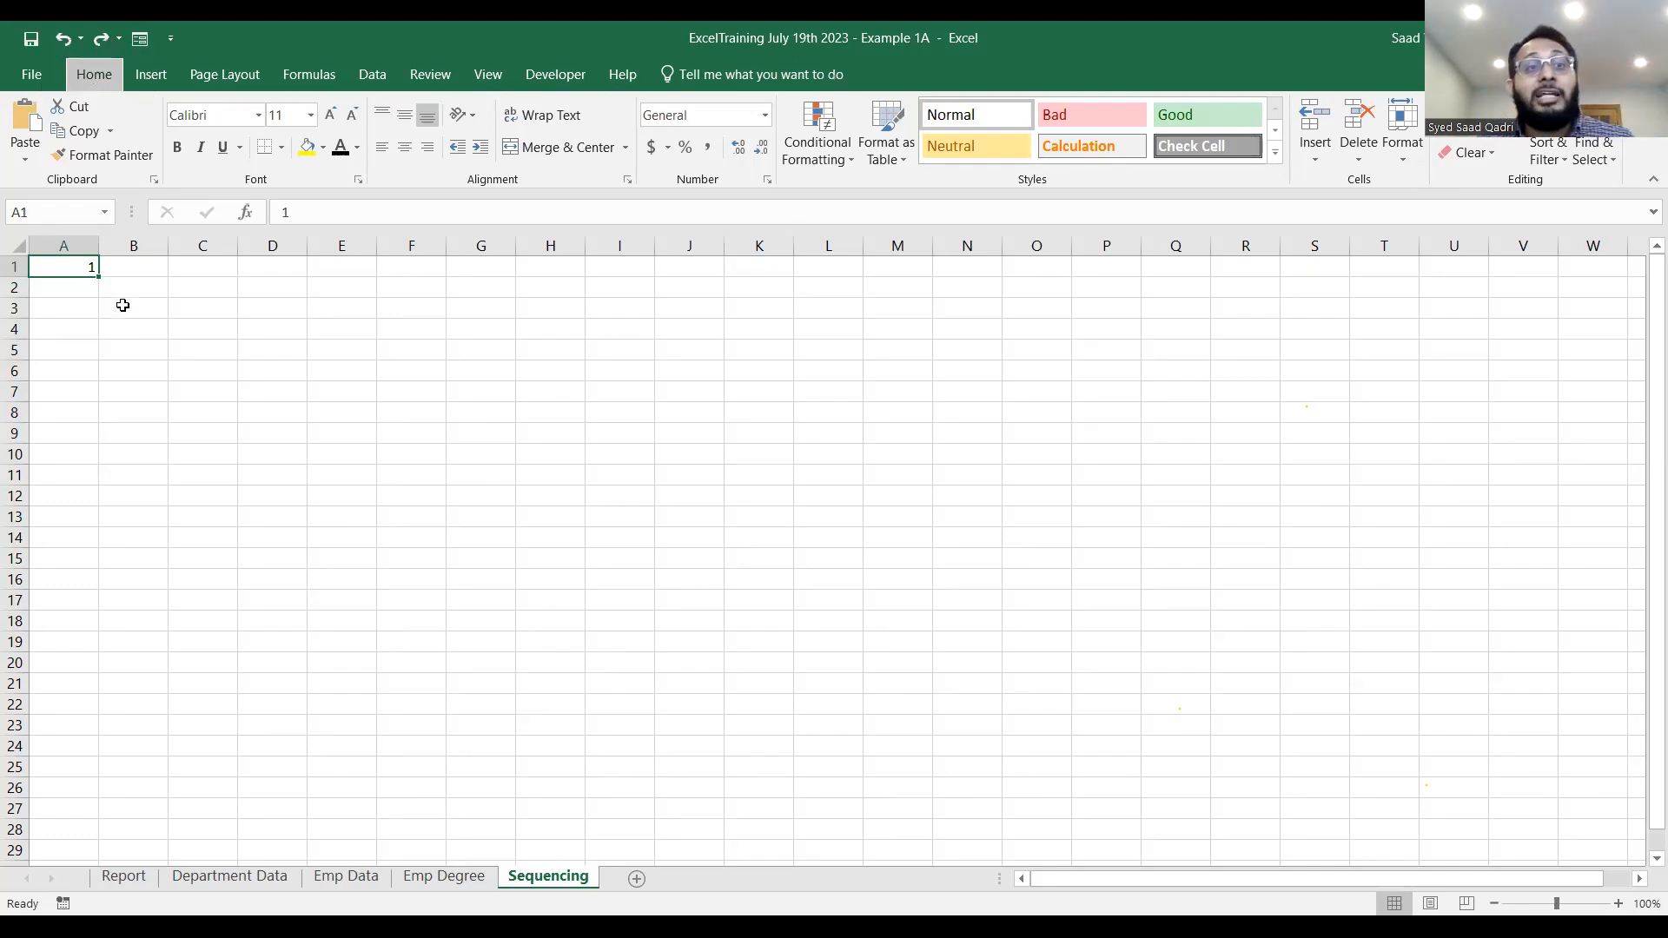
key(alt)
key(h)
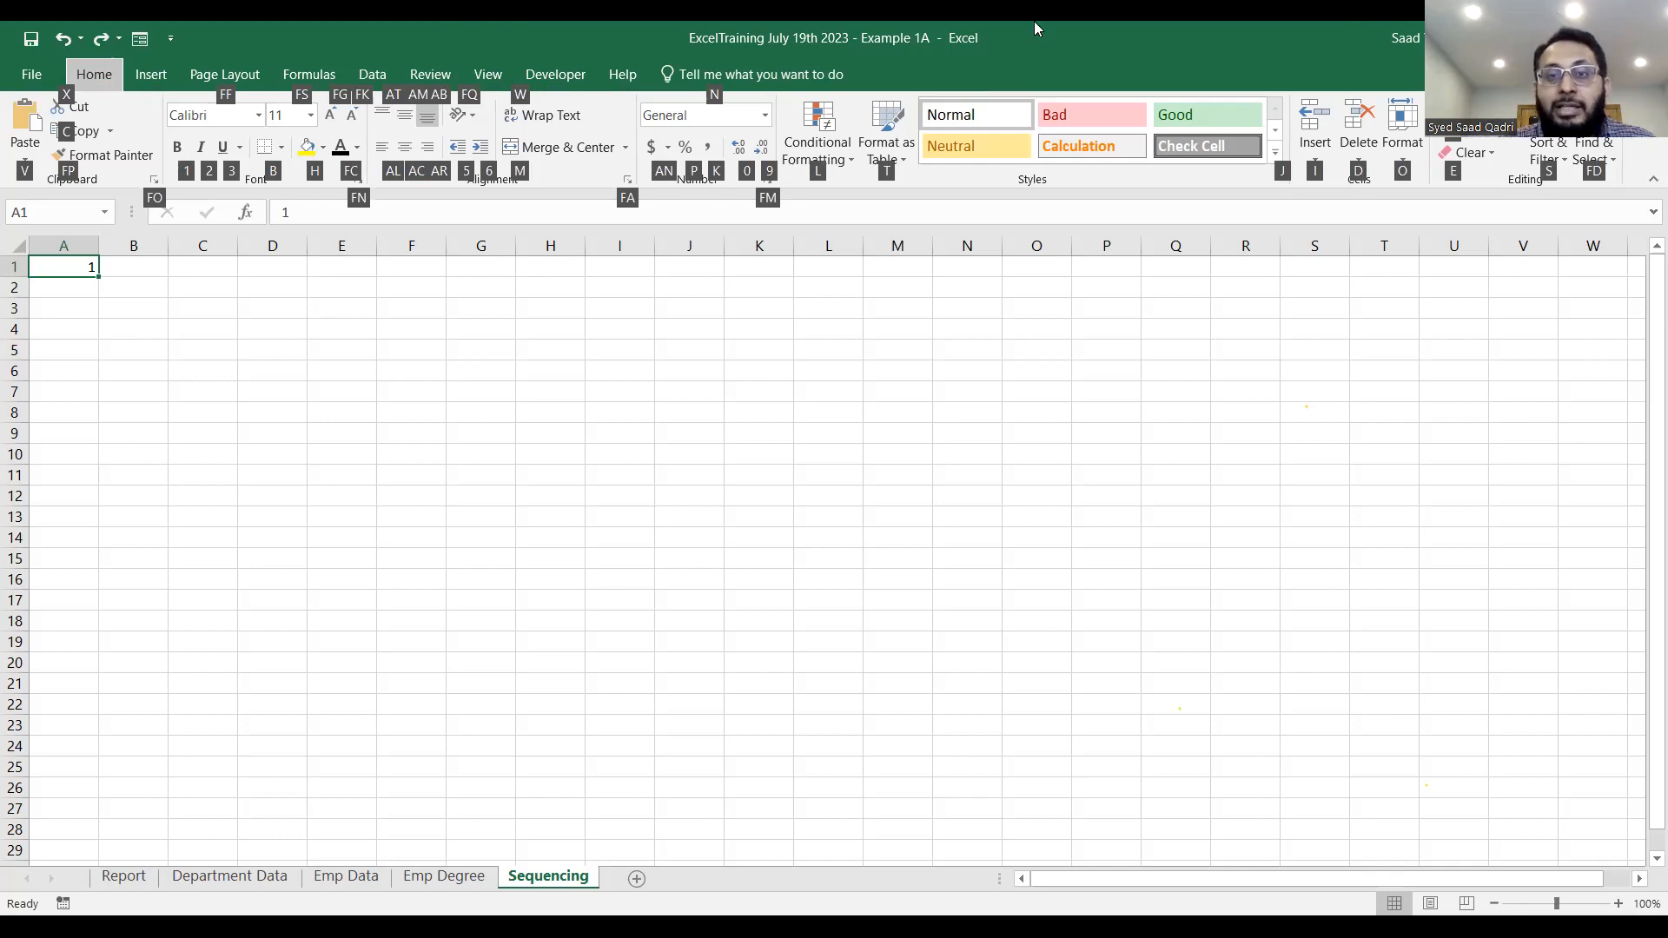
key(Escape)
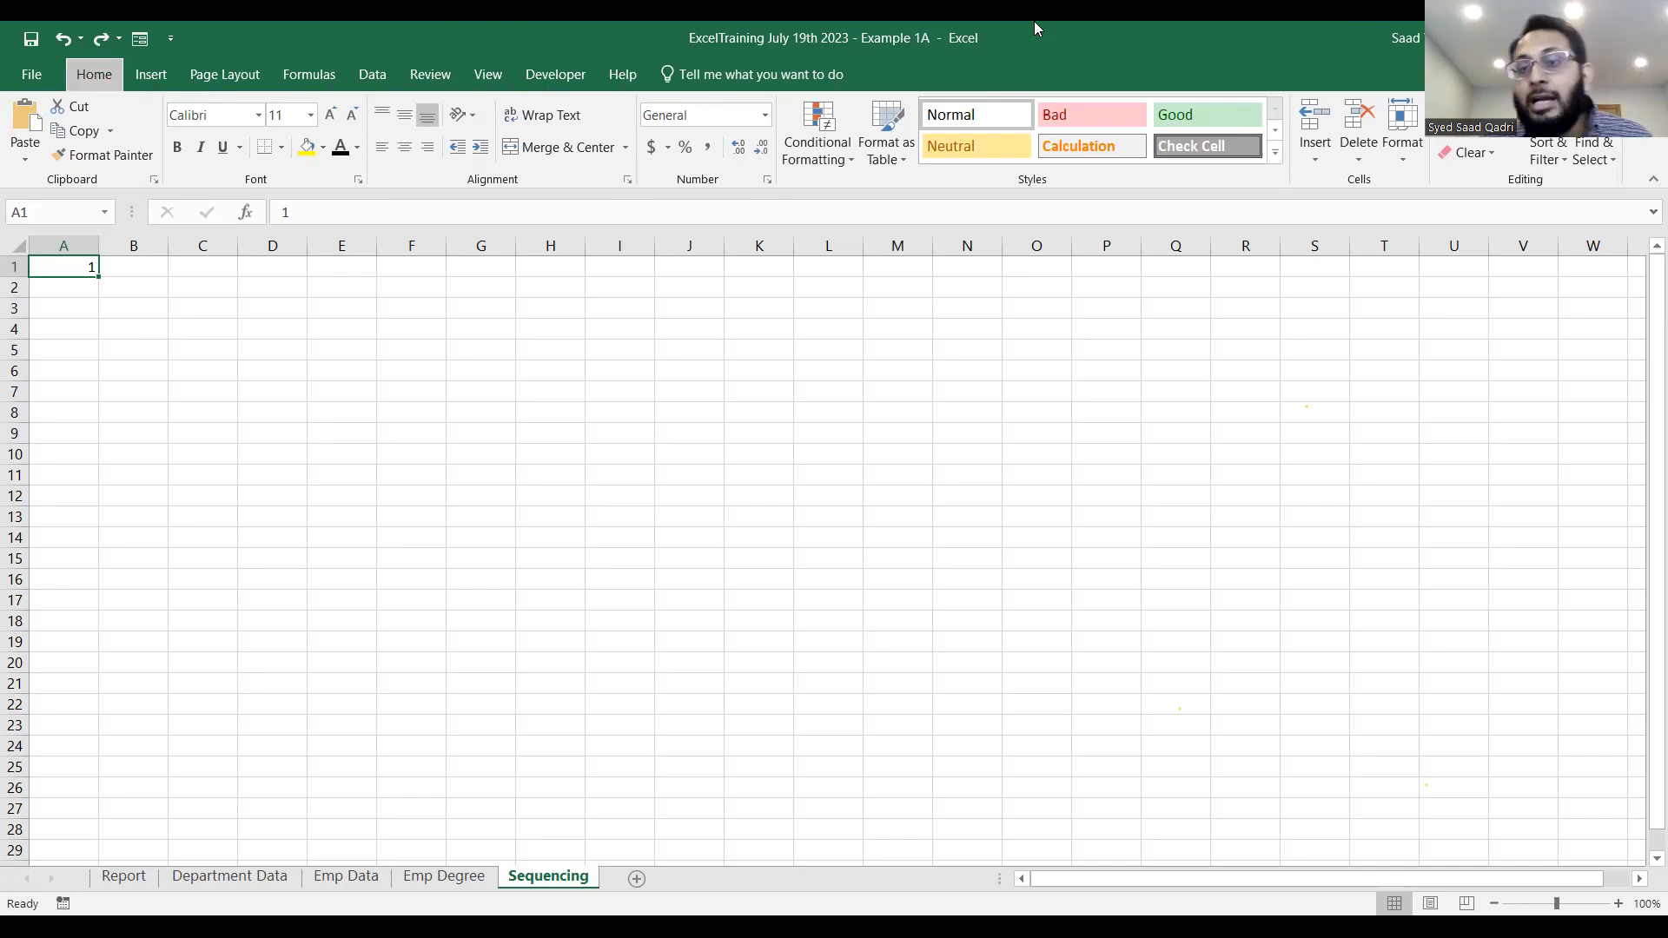
Fill a linear series down the column from A1 with step value 1 and stop value 200.
key(alt)
key(f)
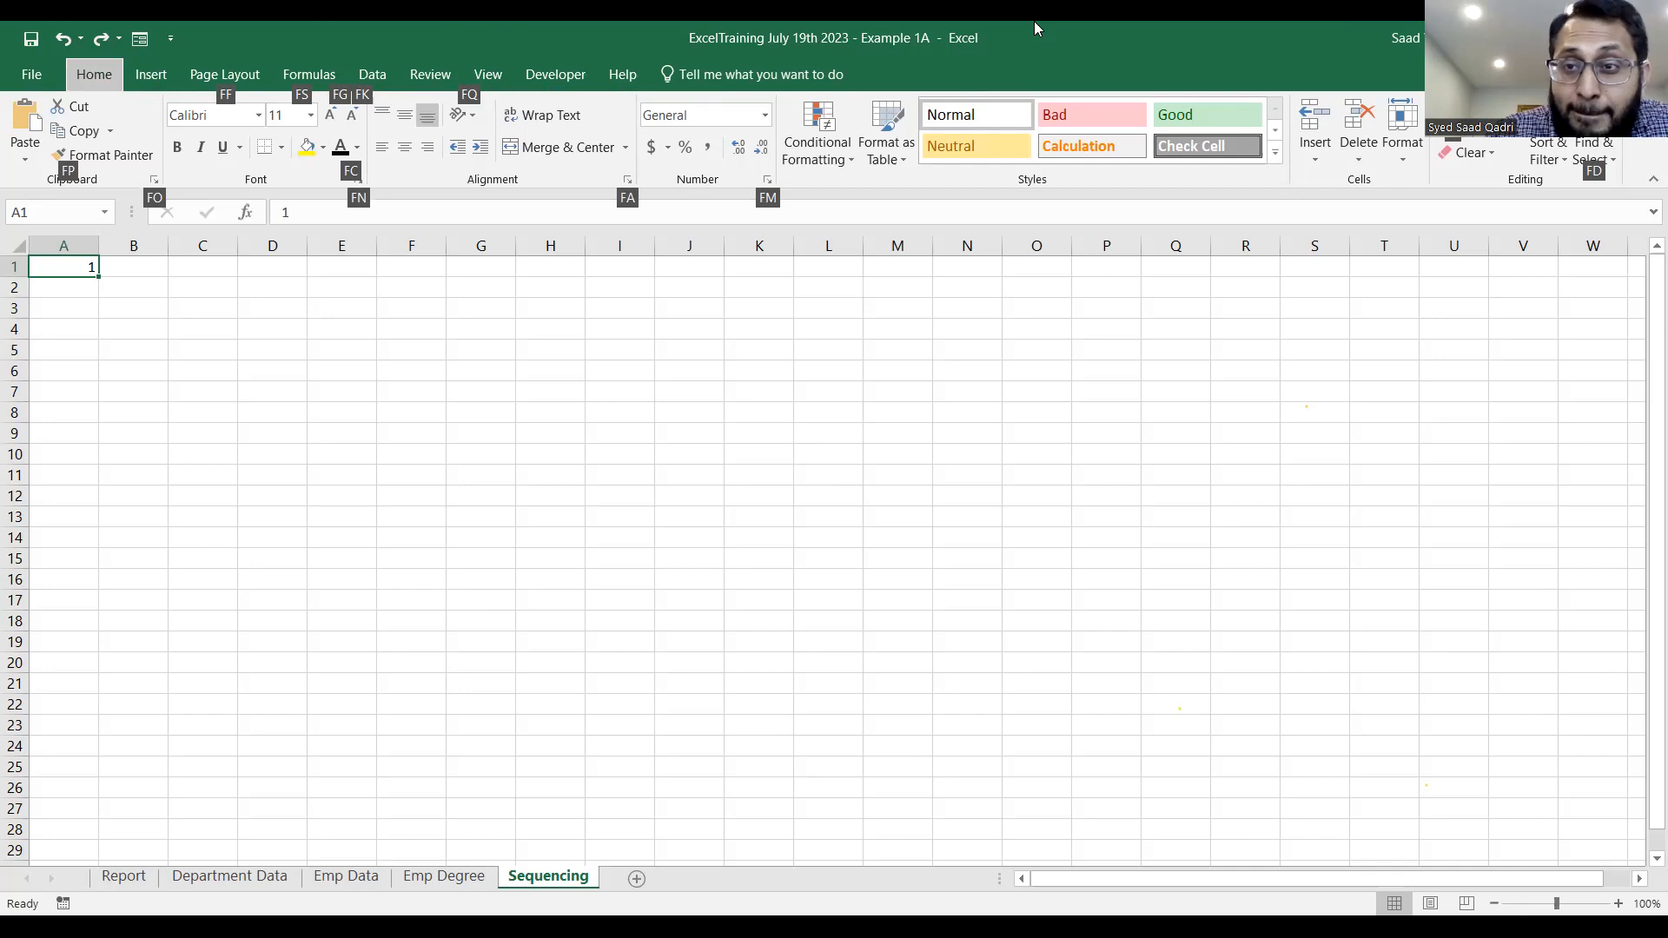
key(i)
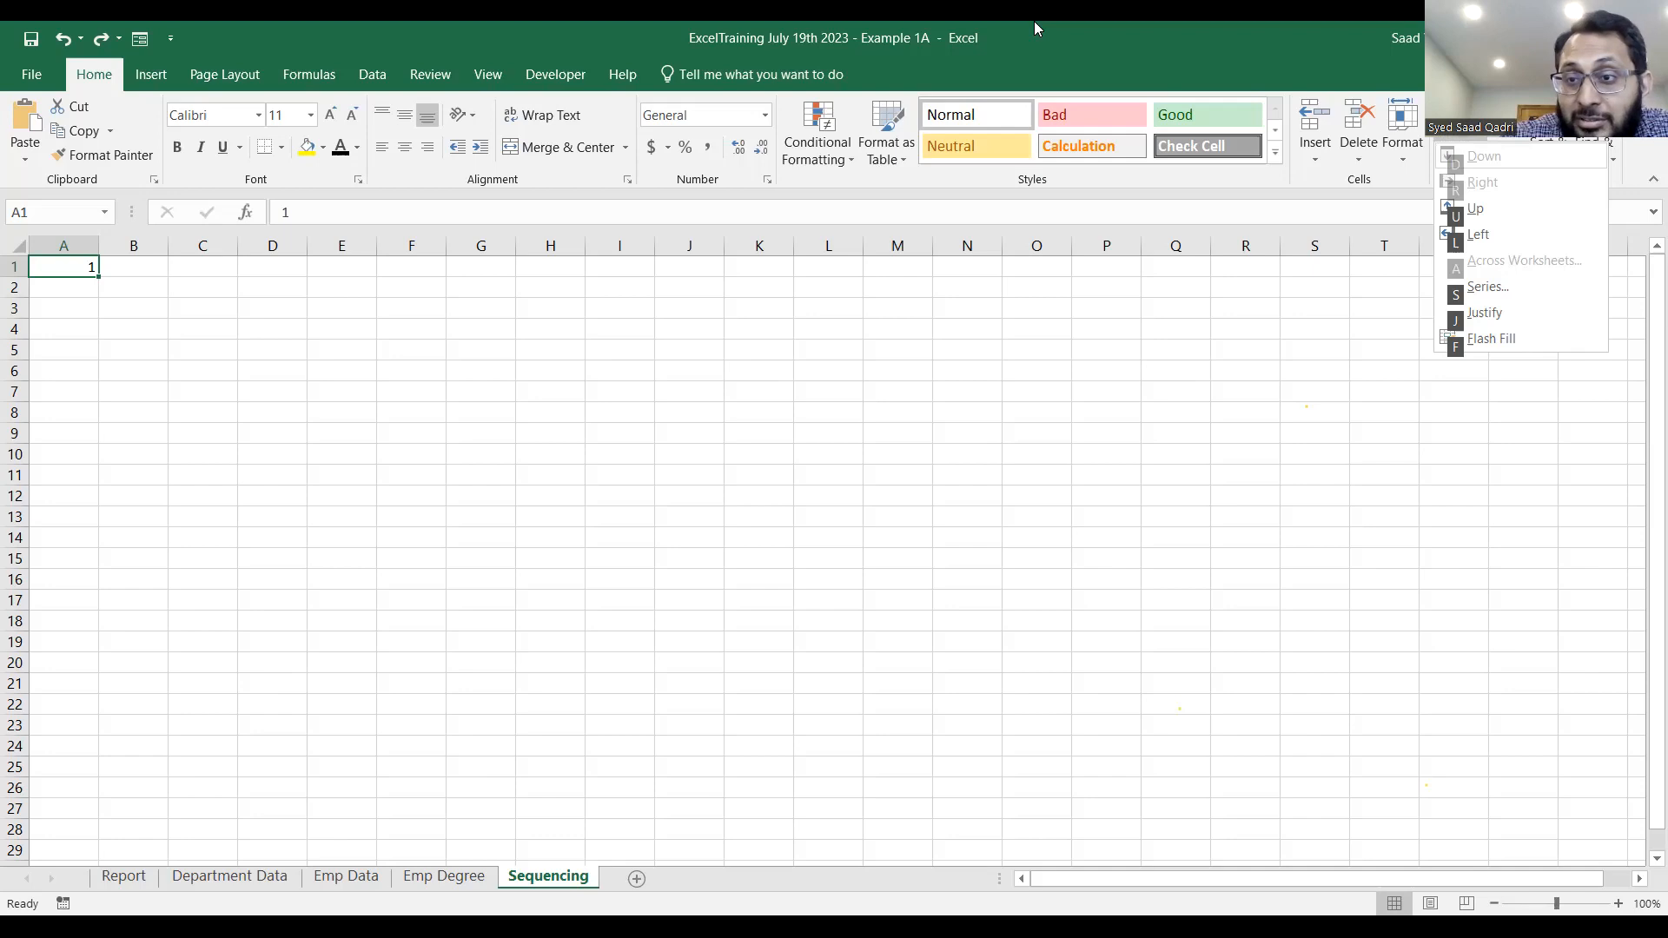
key(s)
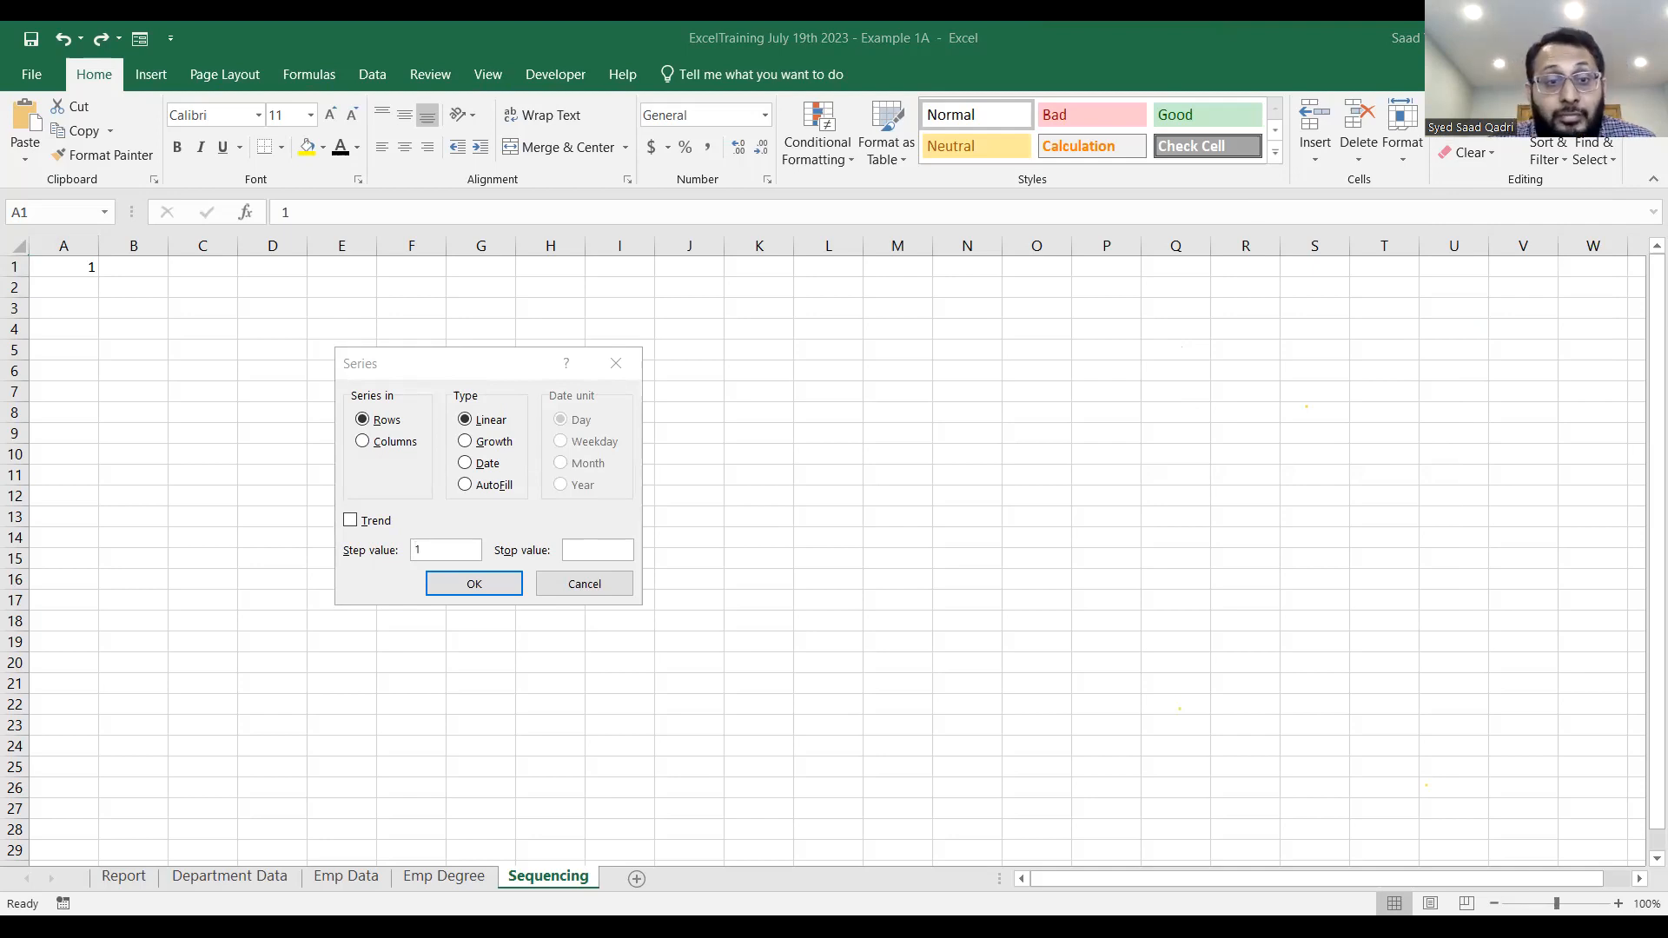
click(386, 455)
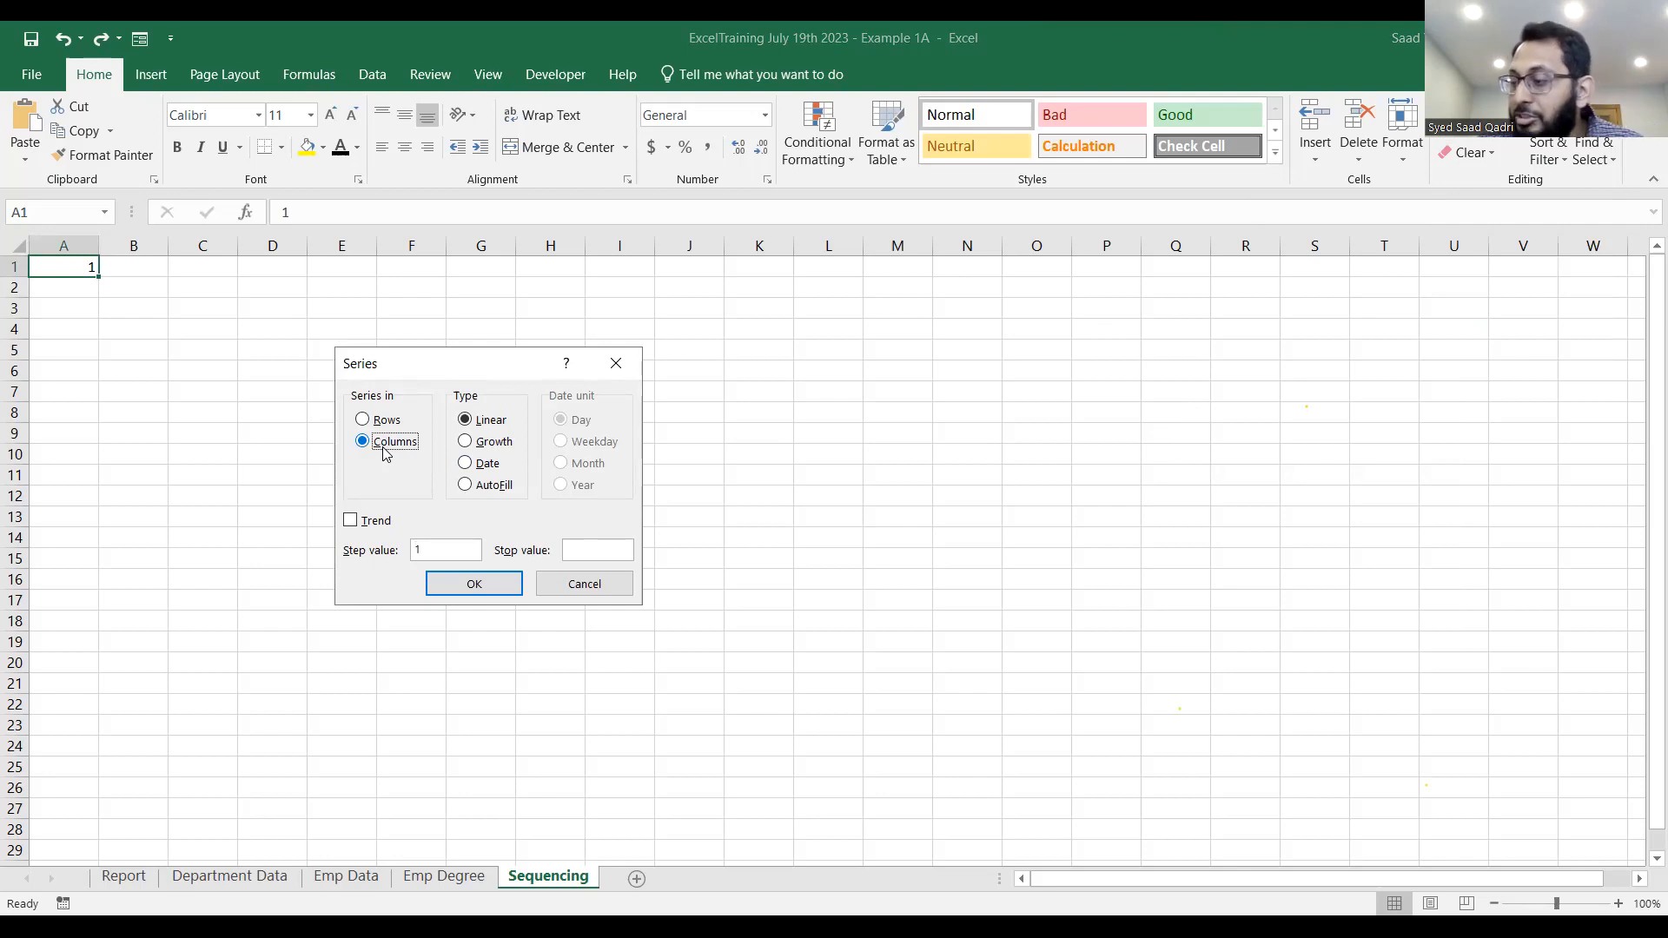
click(582, 546)
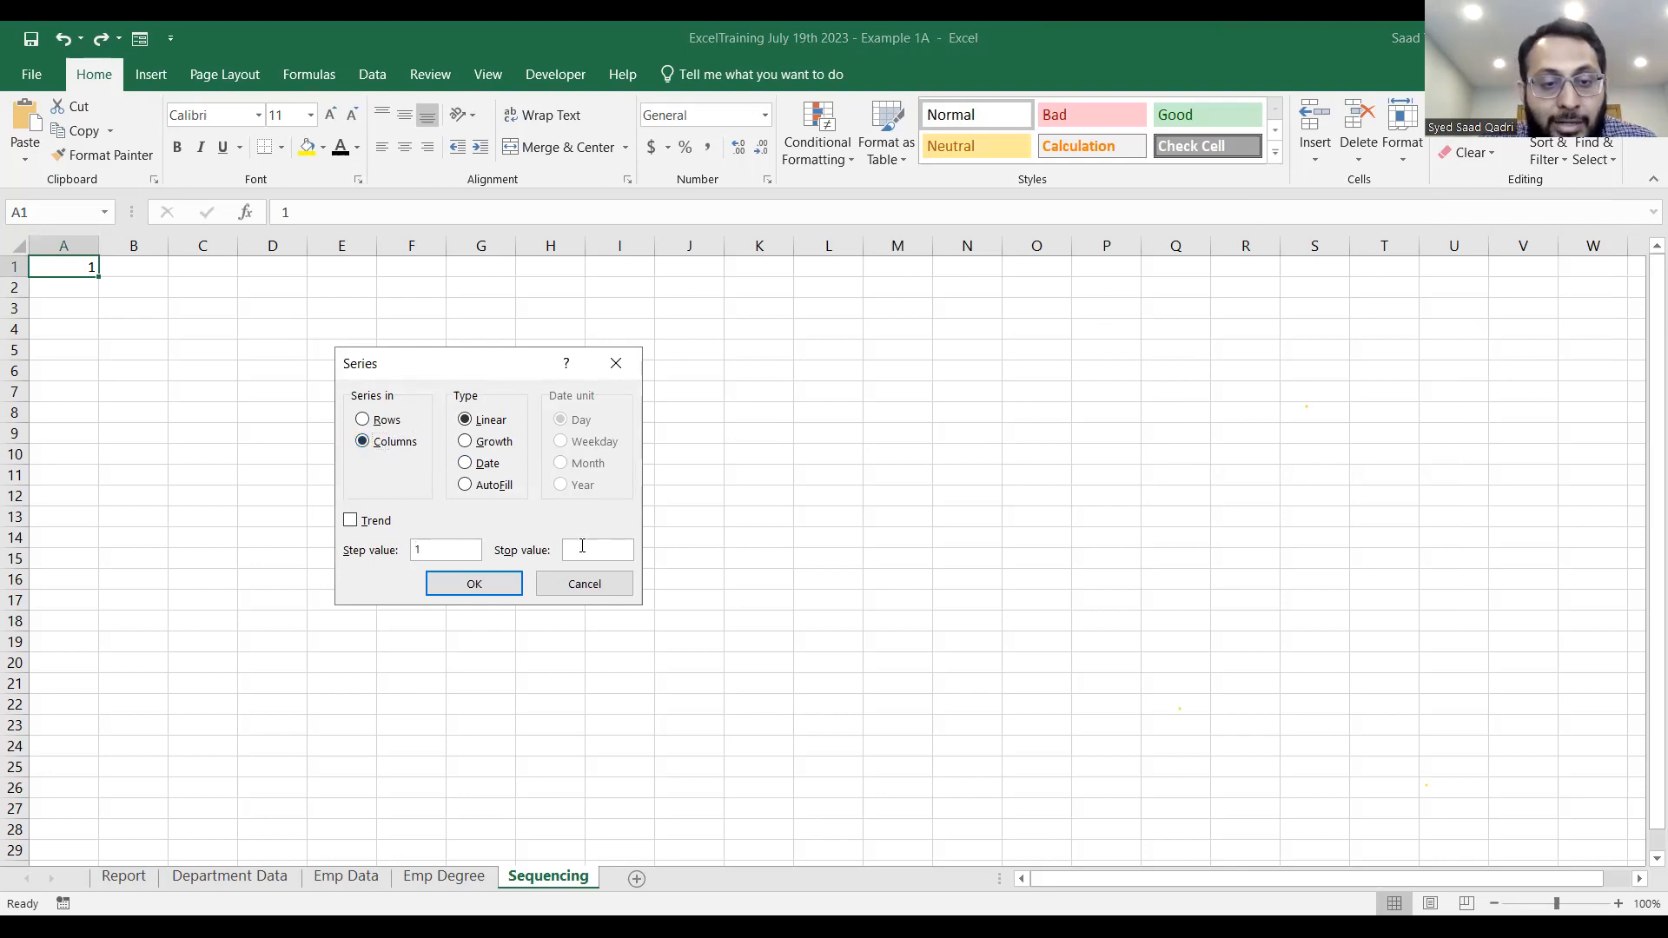
text(200)
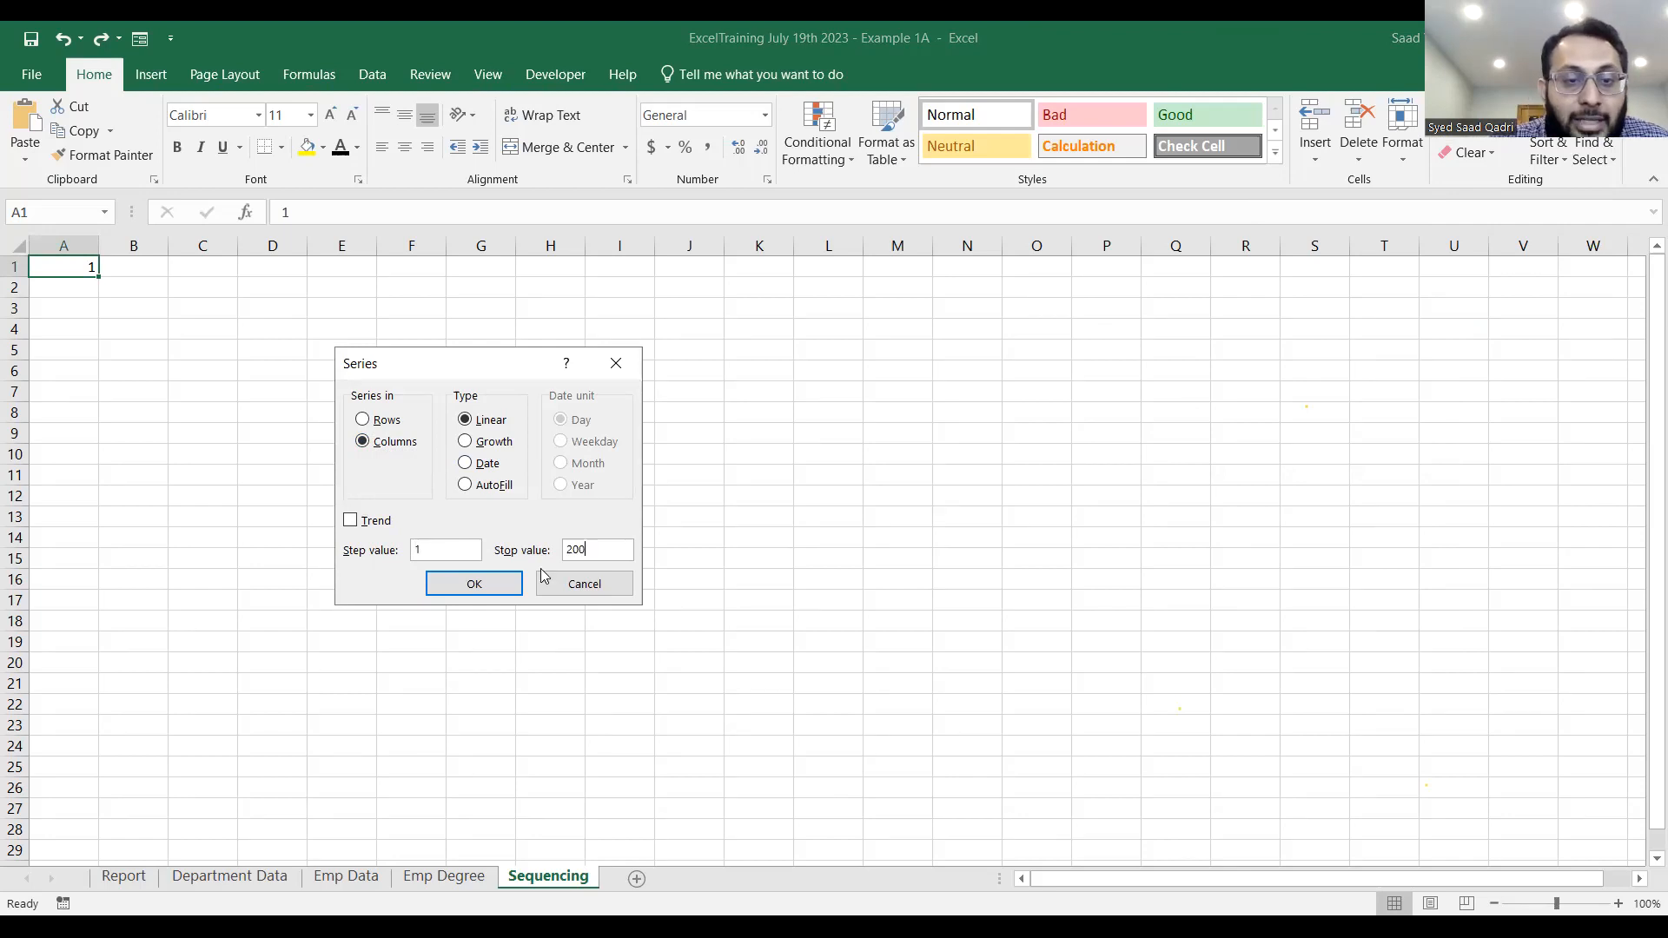
click(476, 588)
scroll(477, 588, down, 20)
scroll(477, 589, down, 11)
scroll(477, 588, up, 20)
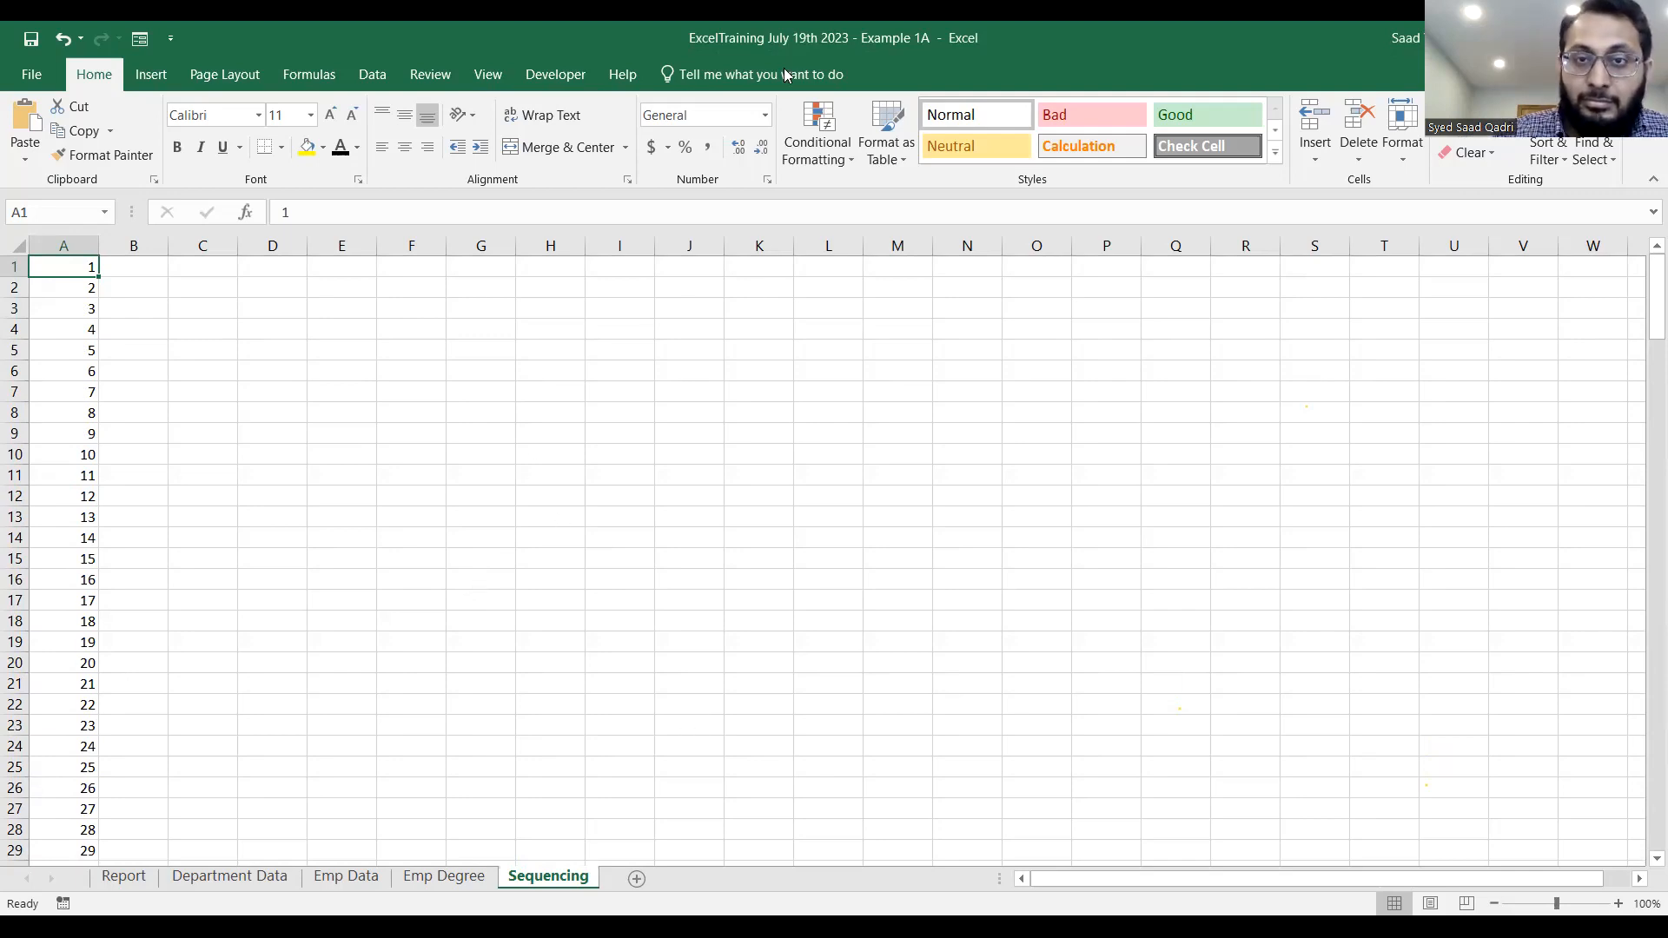
click(985, 306)
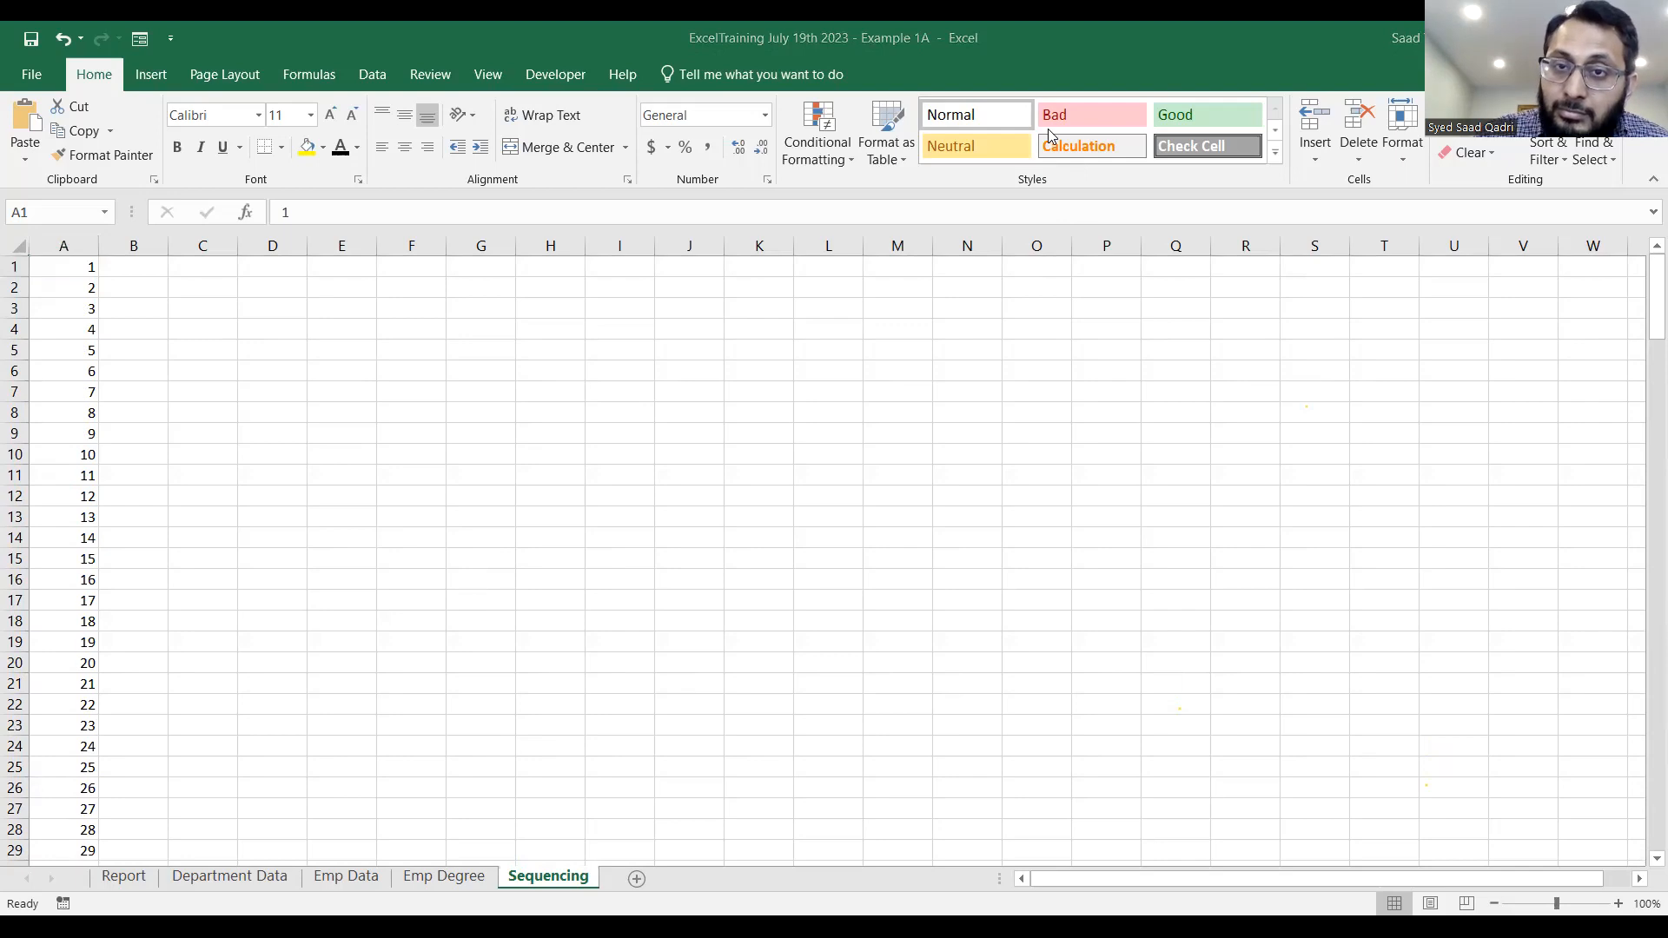
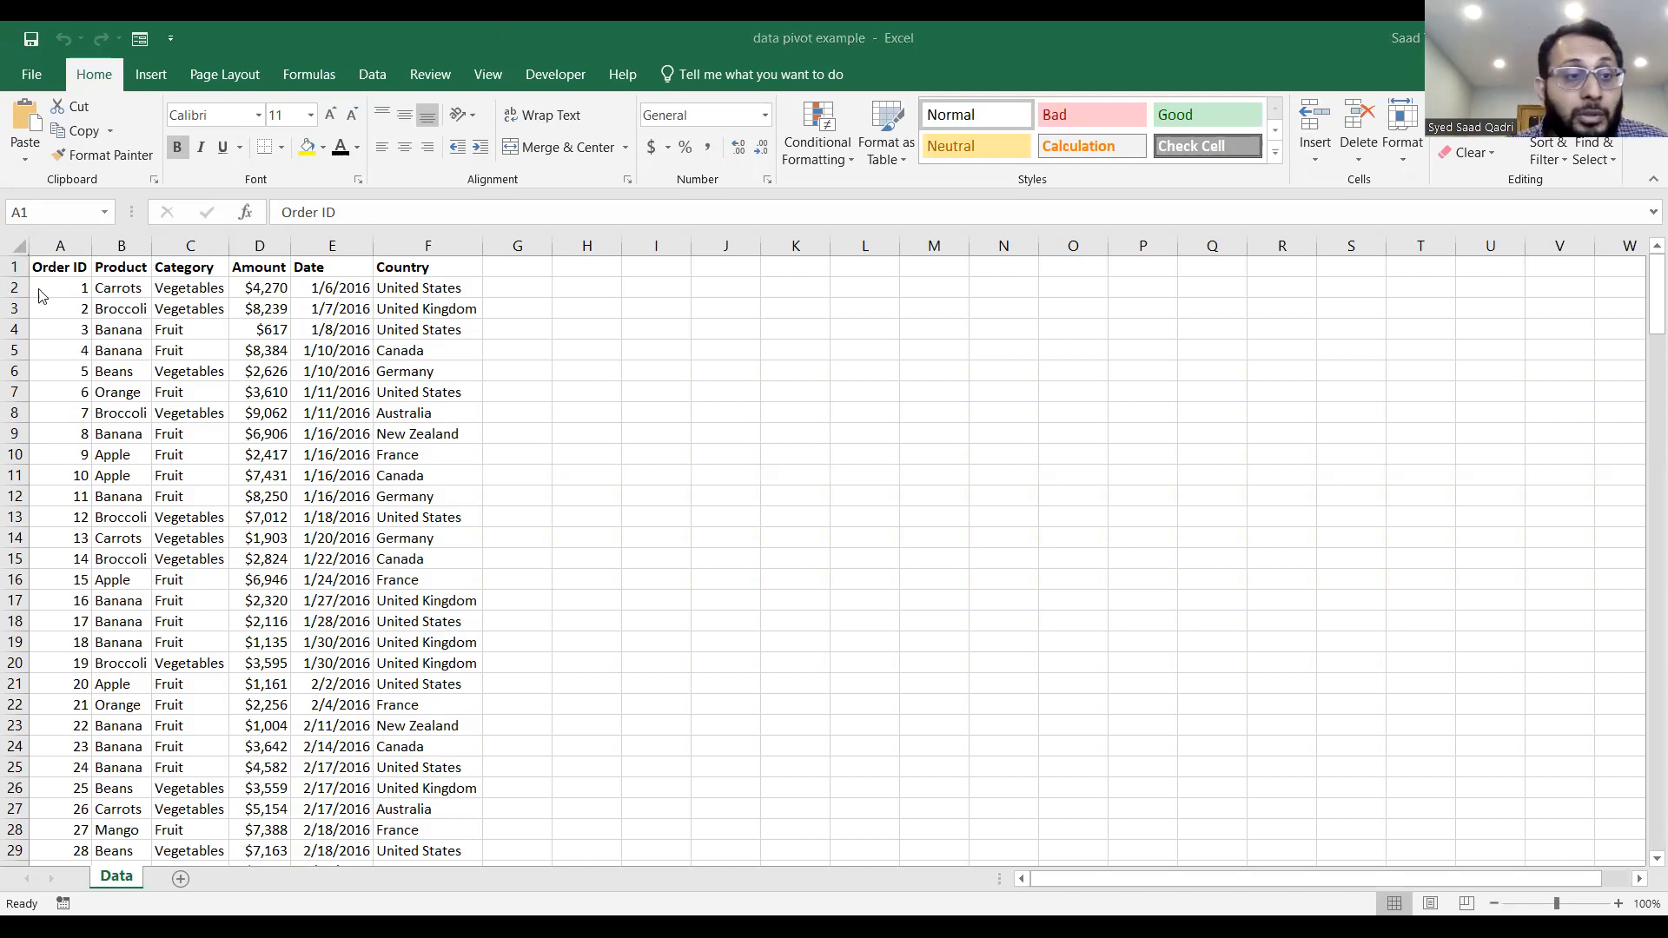
Examine the full extent of the order records on the Data sheet, including the Order ID column.
key(ctrl+shift+End)
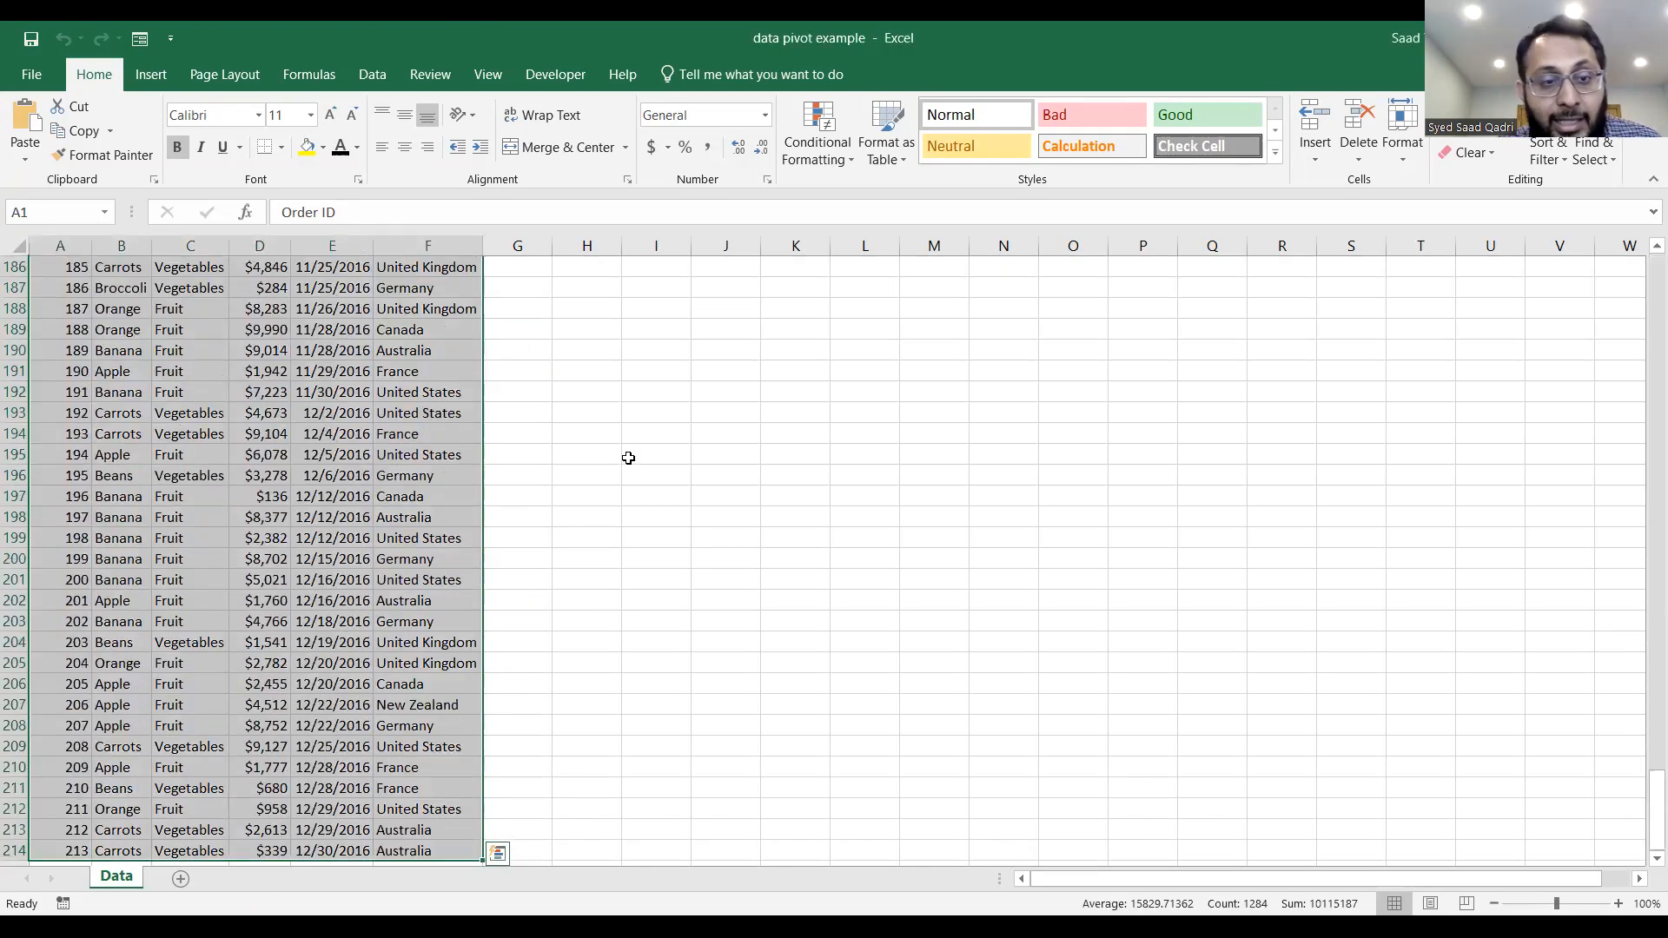
scroll(628, 456, down, 10)
scroll(628, 457, up, 5)
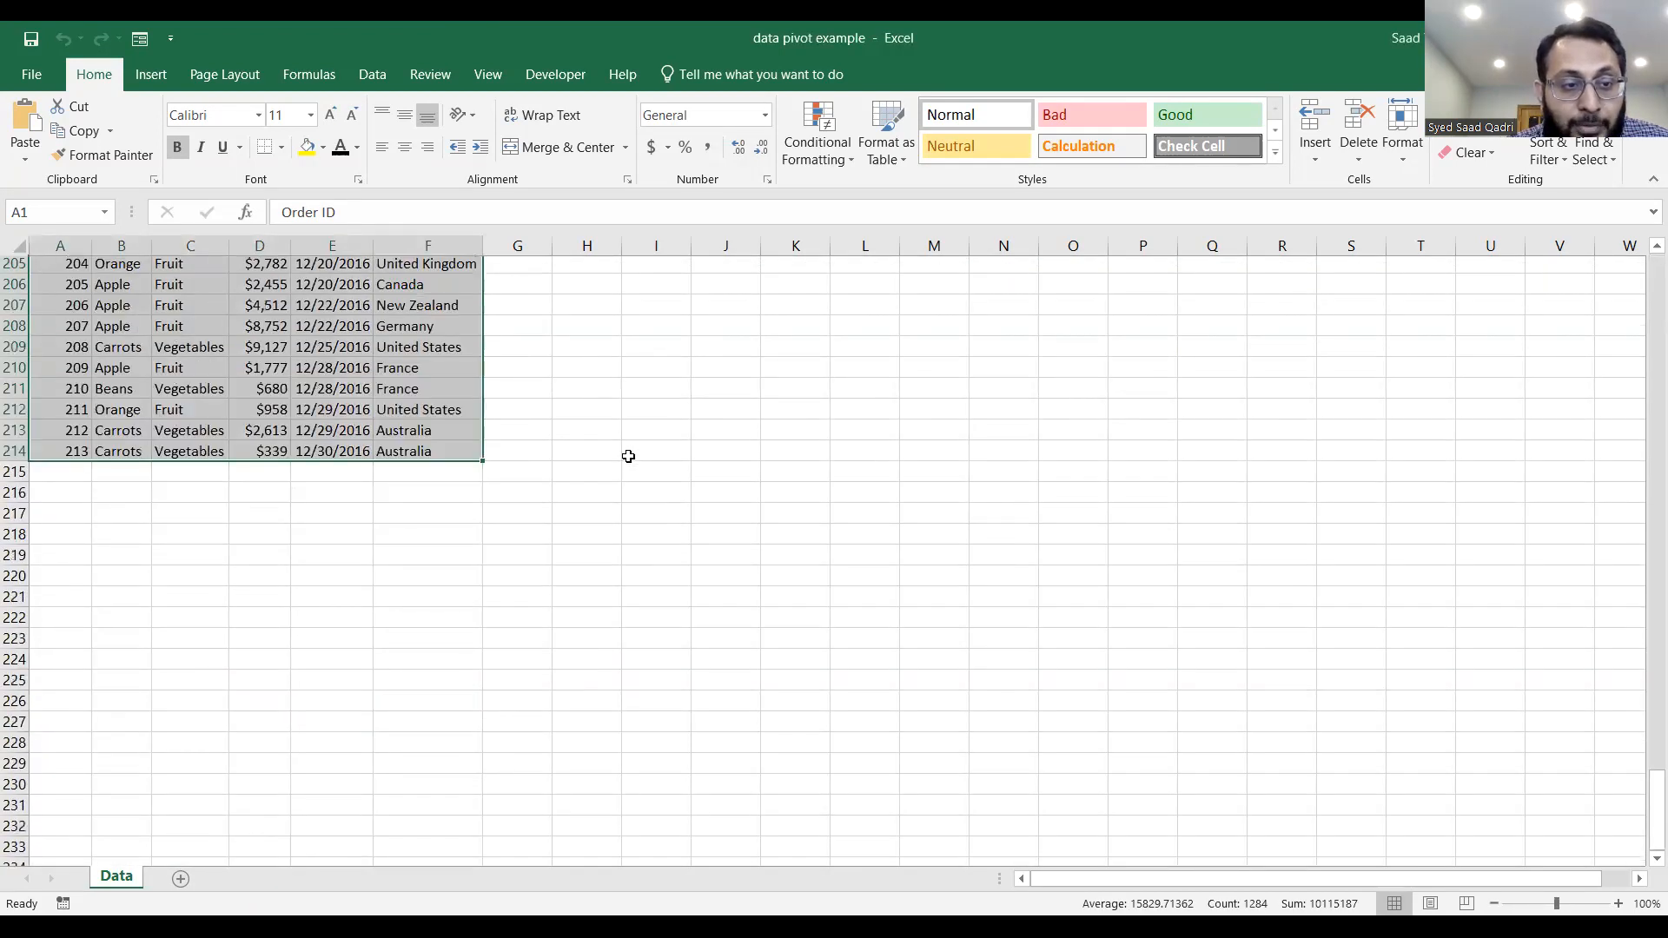
scroll(628, 456, up, 20)
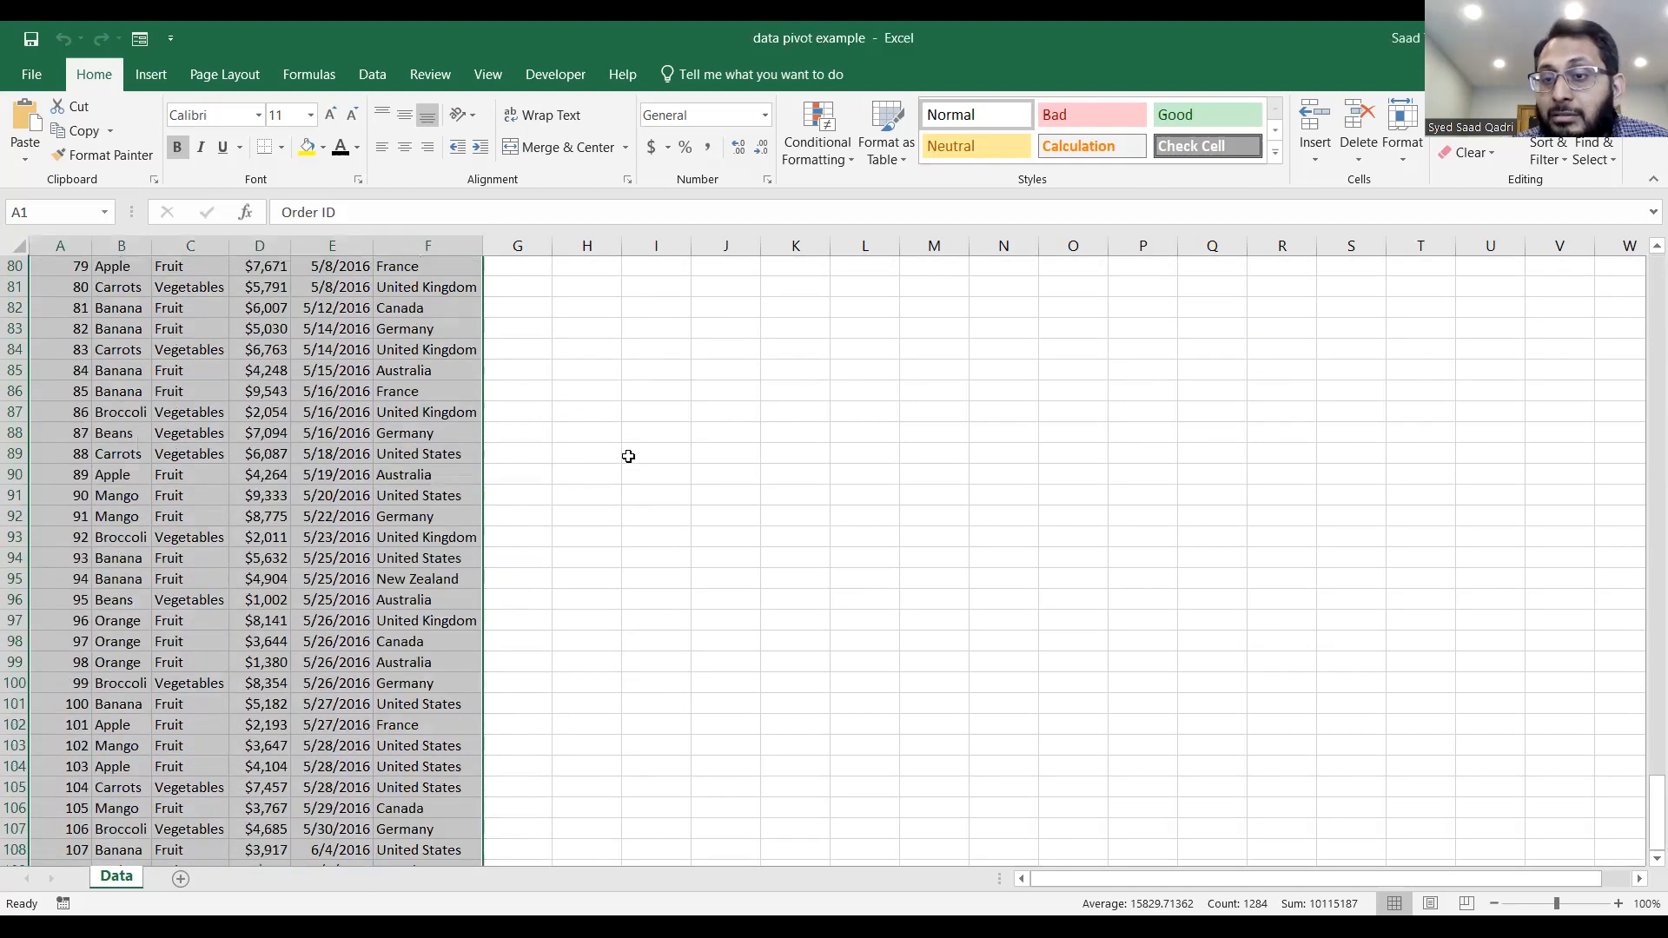
scroll(628, 456, up, 20)
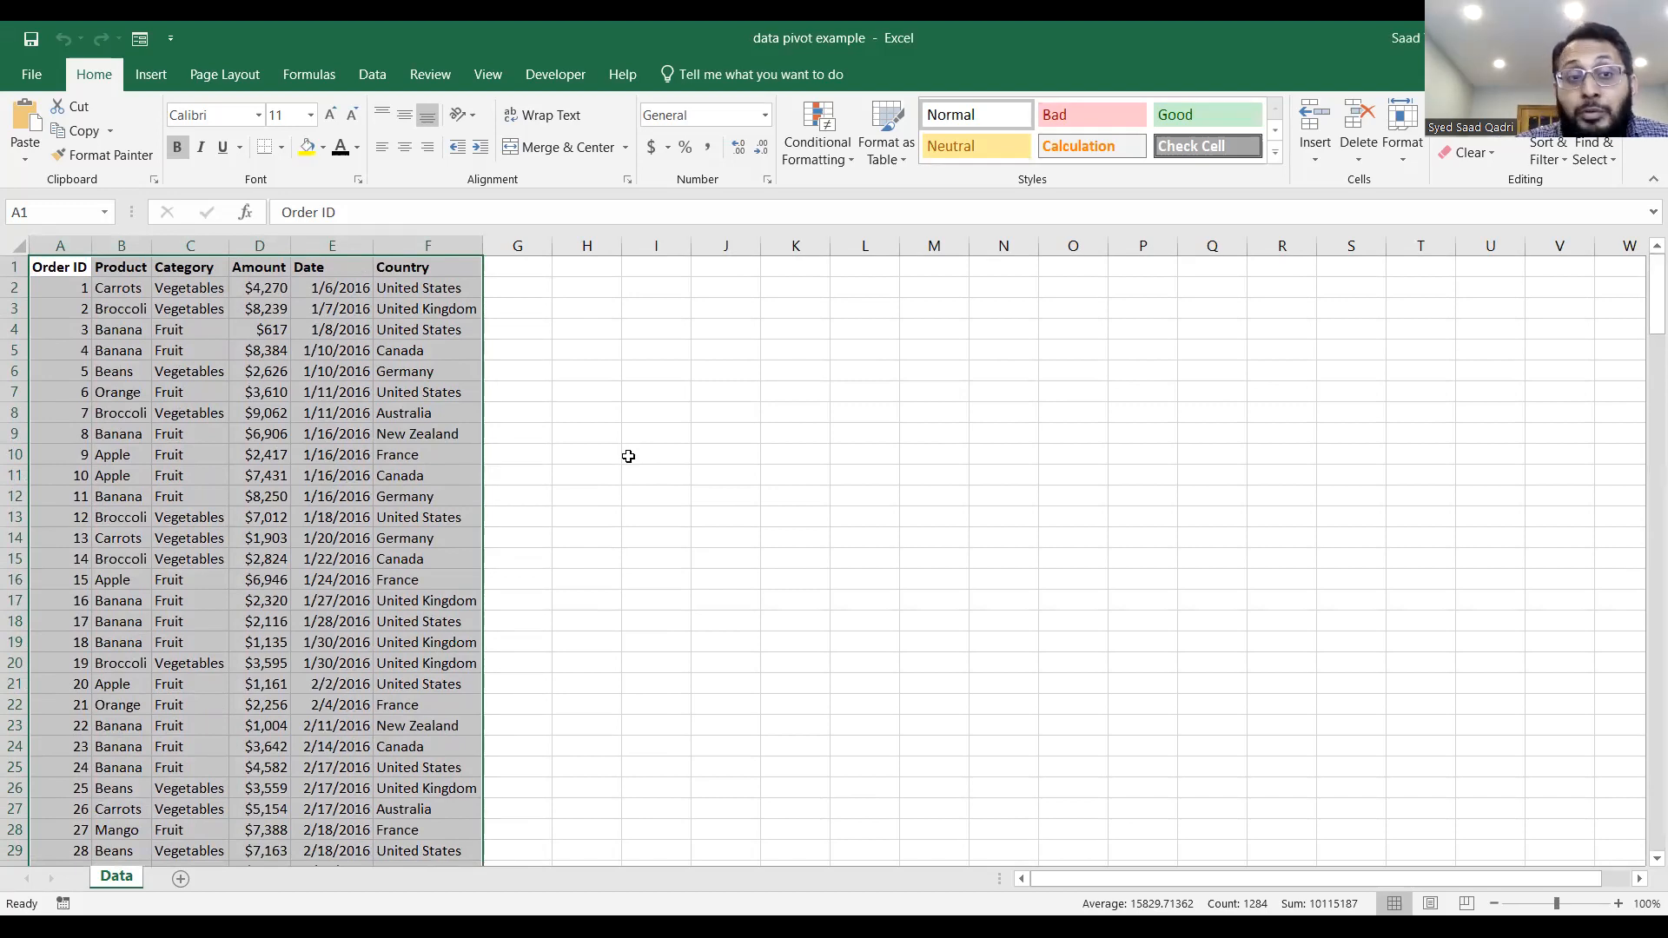
click(80, 269)
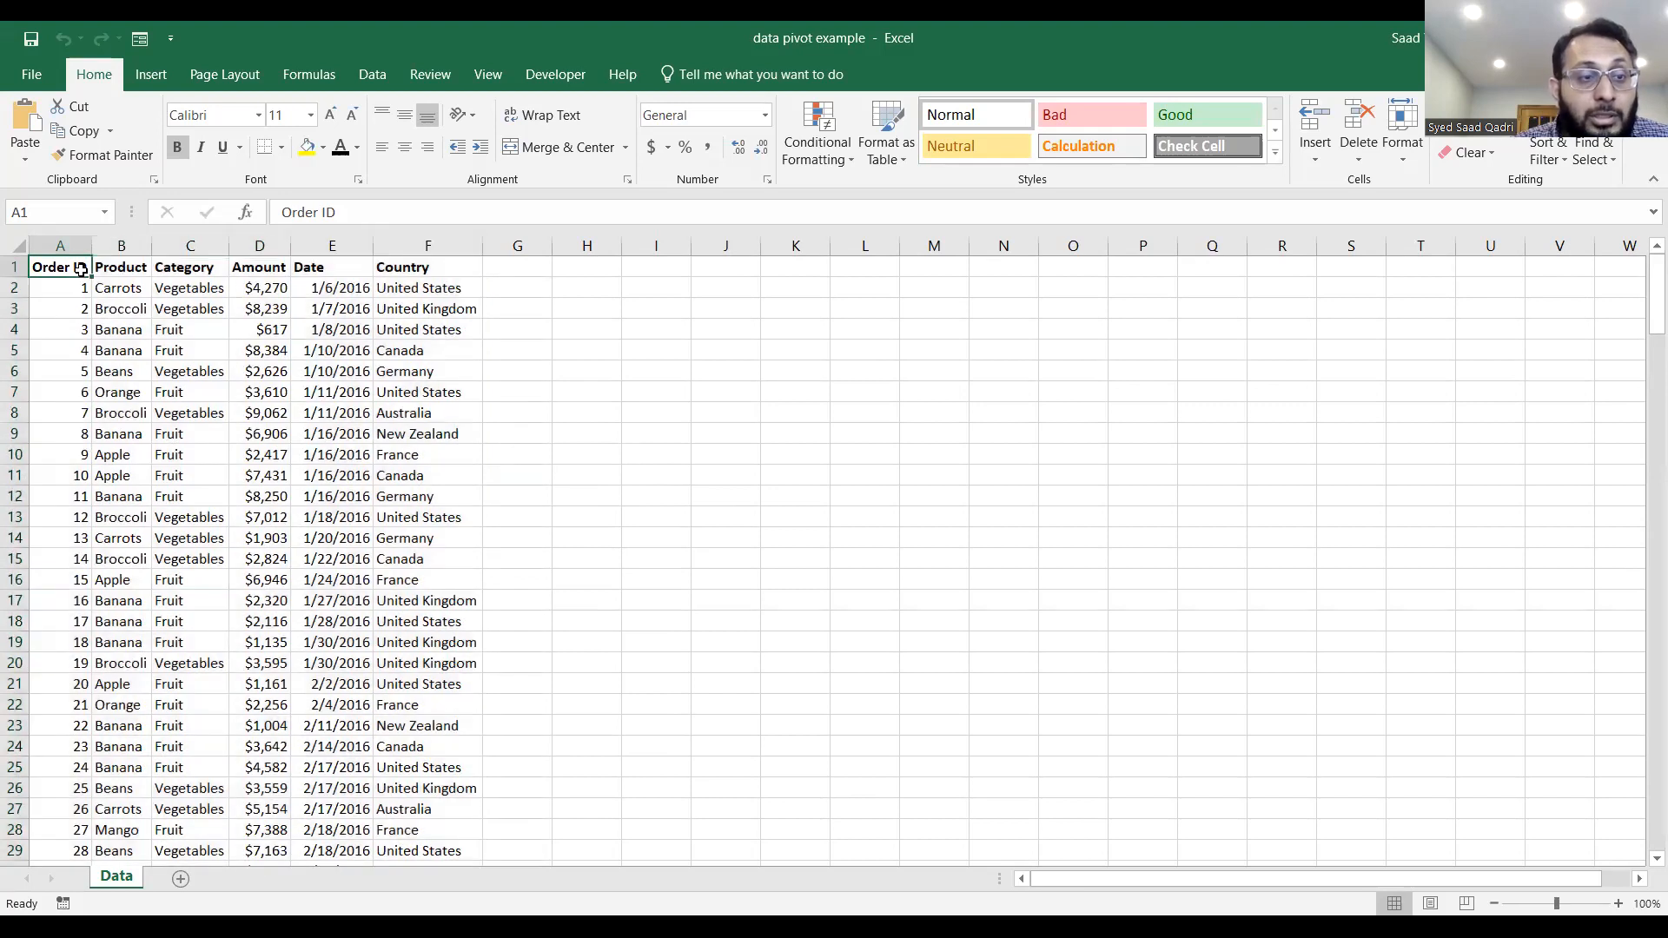
key(ctrl+shift+Down)
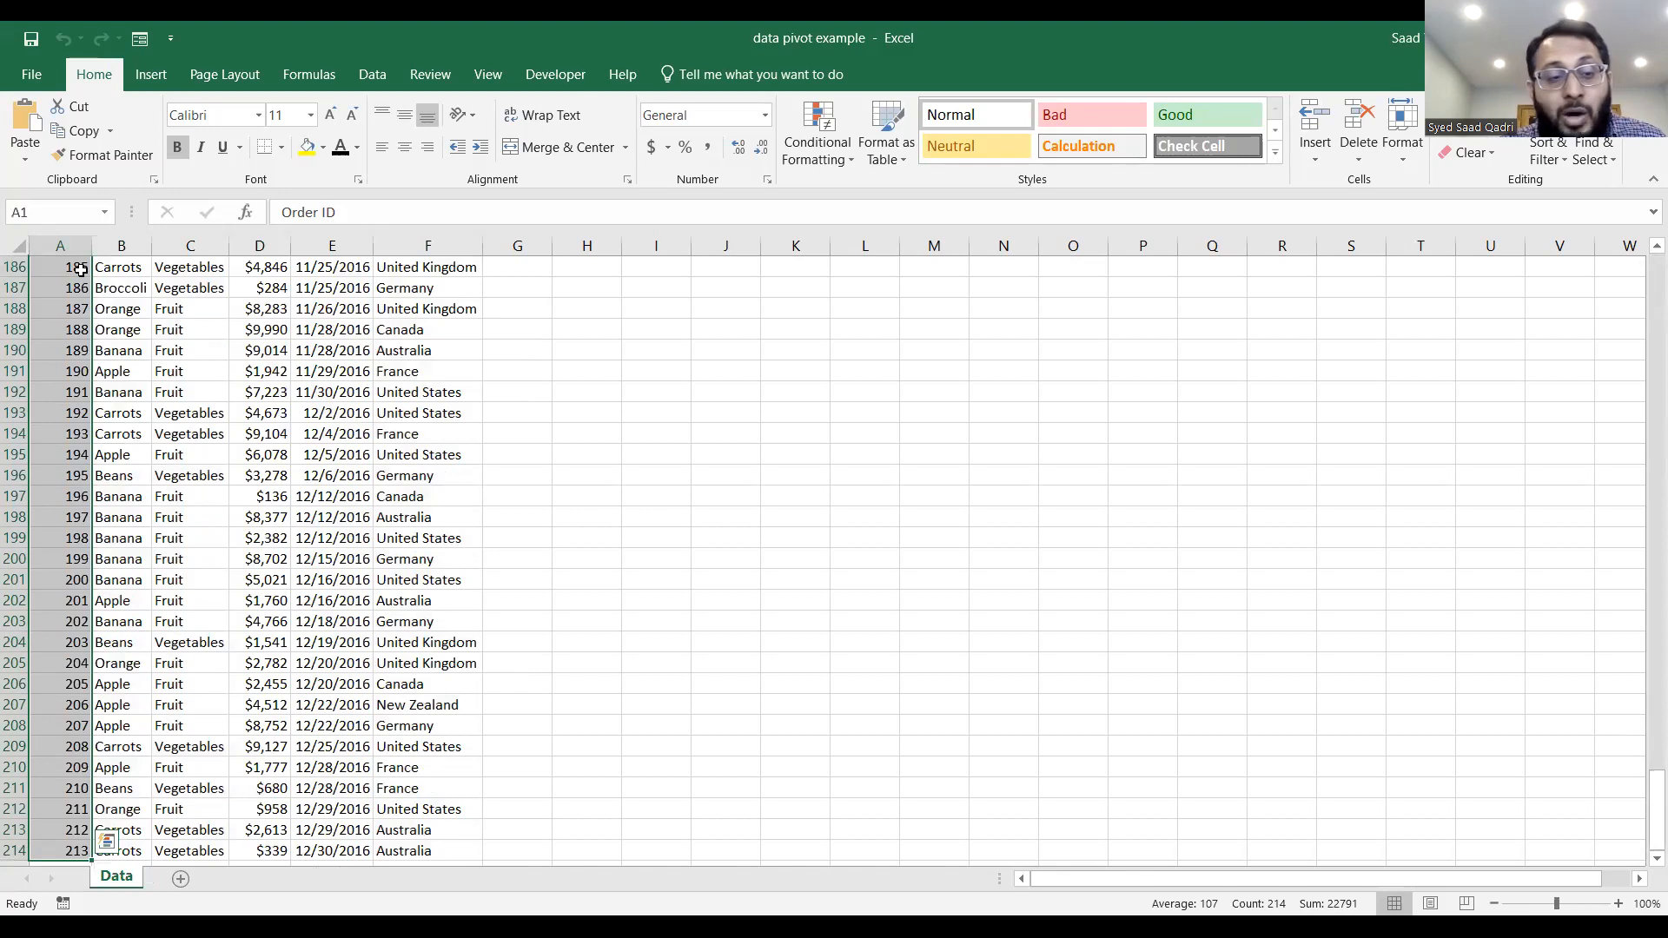
key(ctrl+Home)
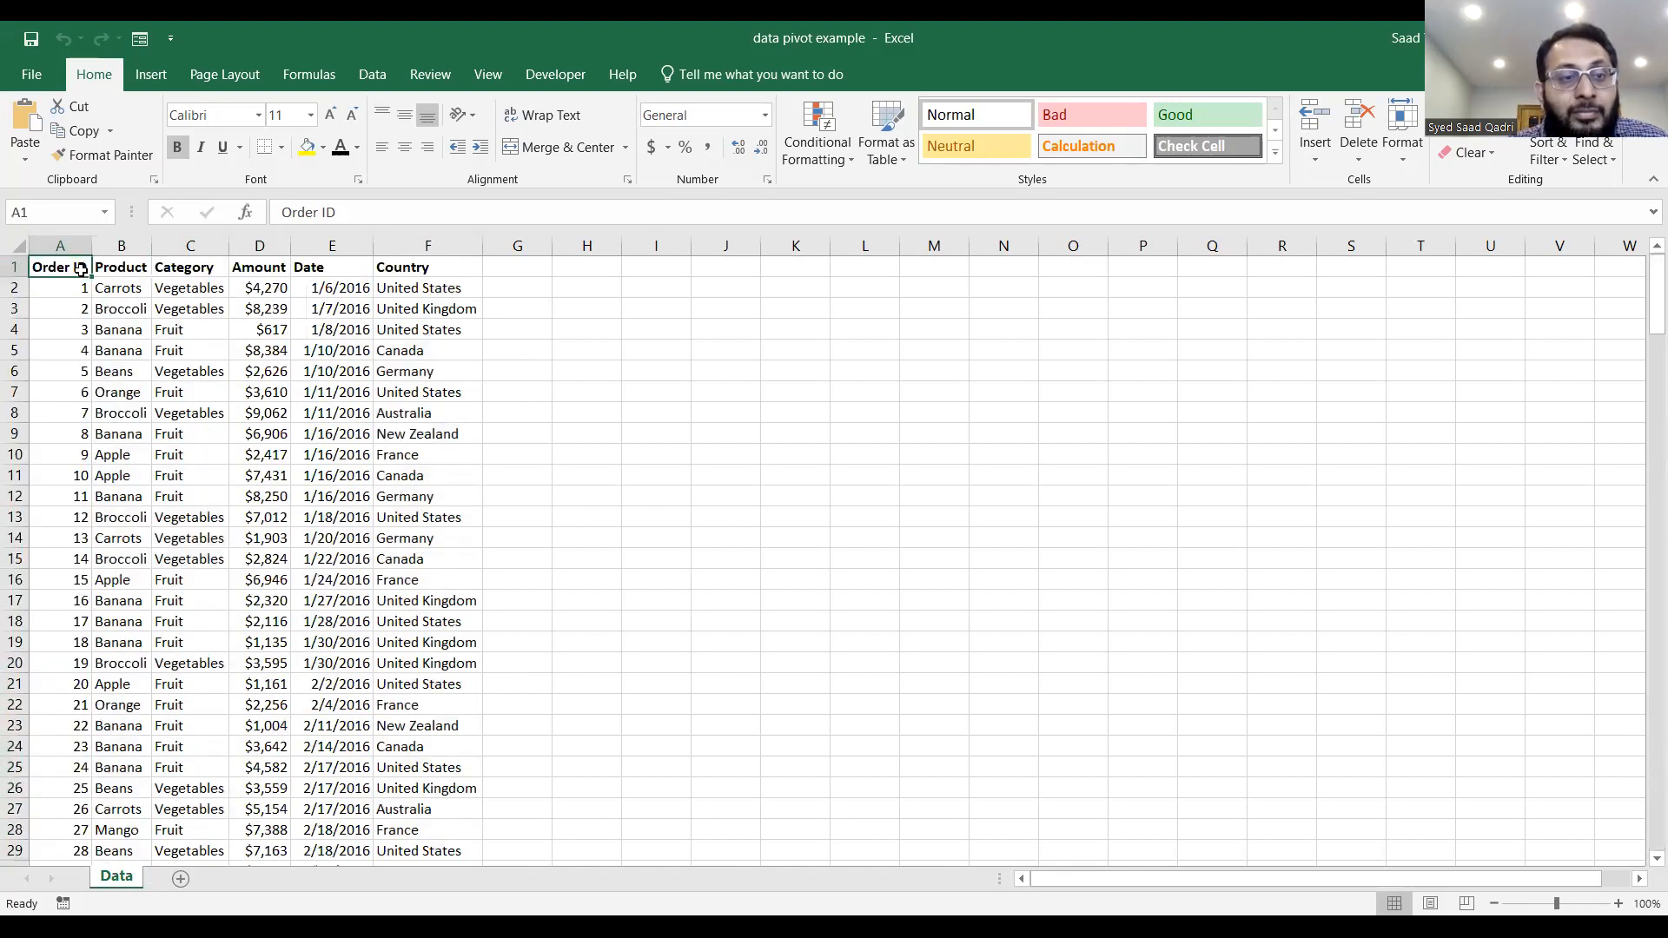
Create a PivotTable on a new worksheet from the Data sheet range A1:F214.
key(shift+Right)
key(shift+Right)
key(ctrl+shift+Right)
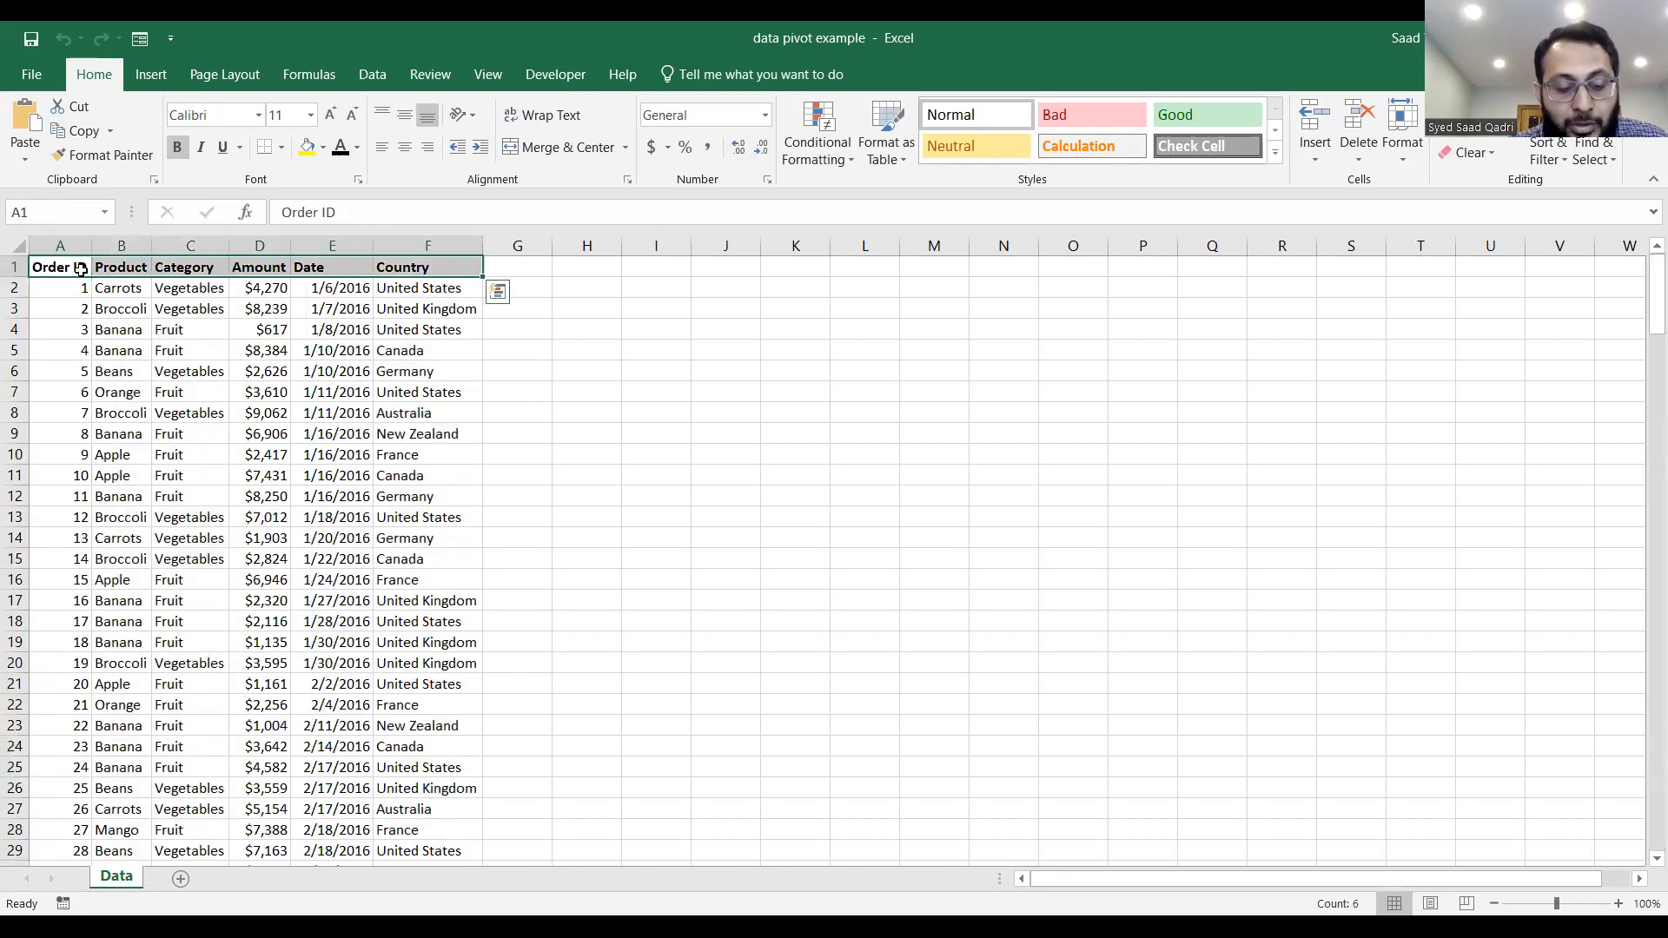
key(ctrl+shift+Down)
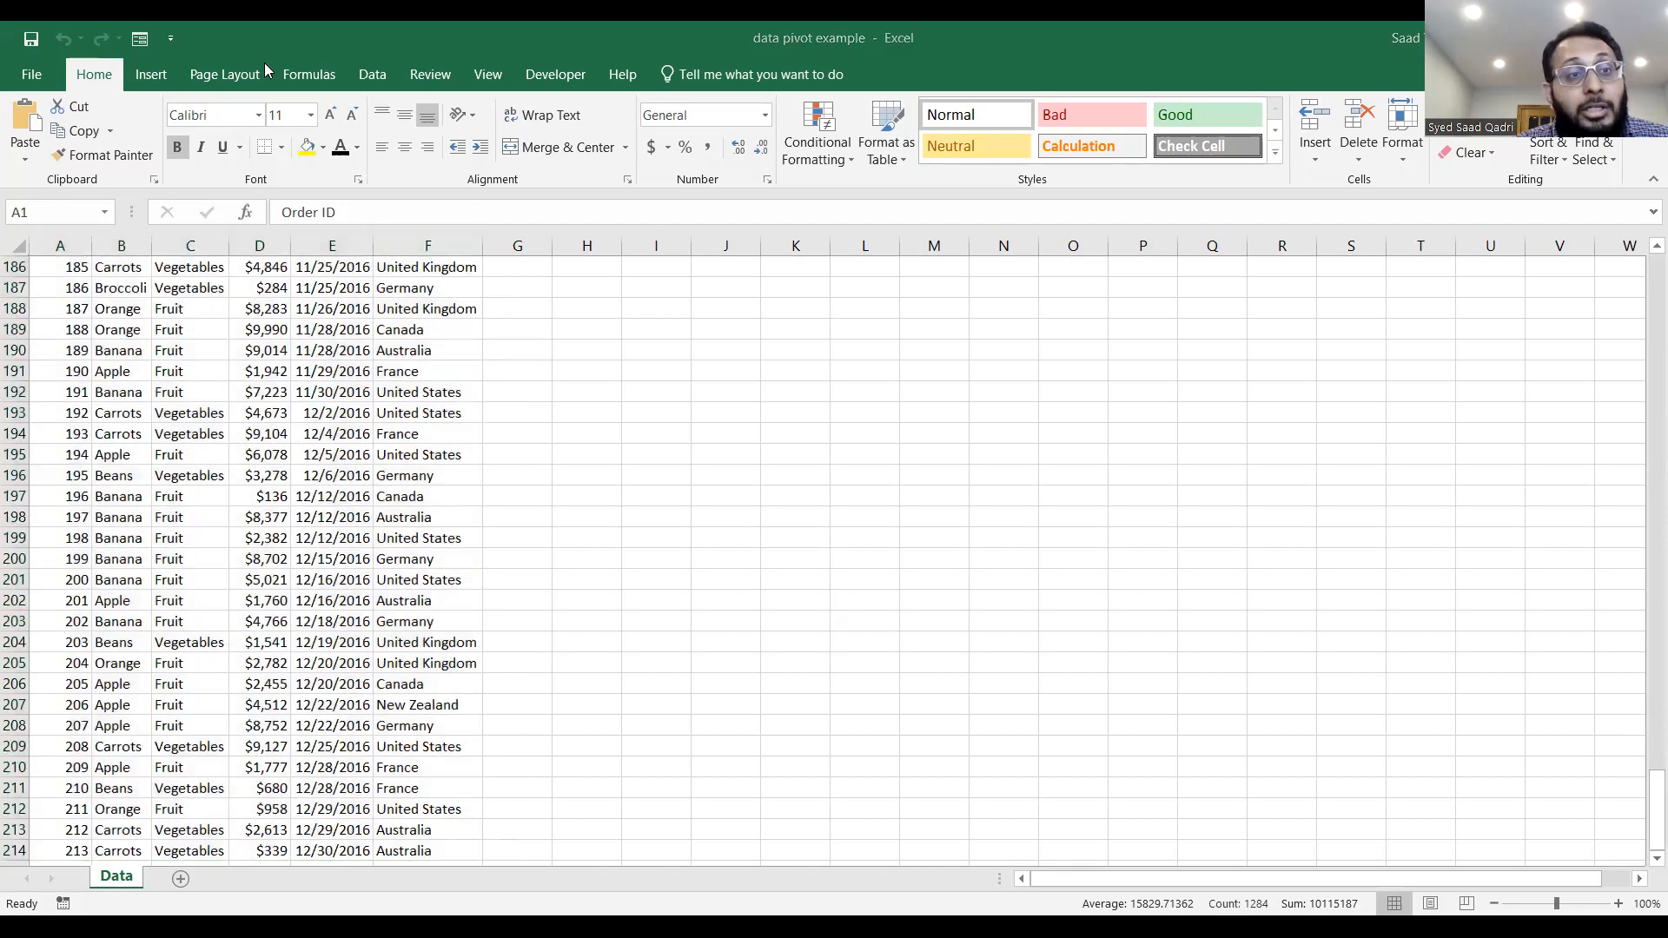
click(152, 77)
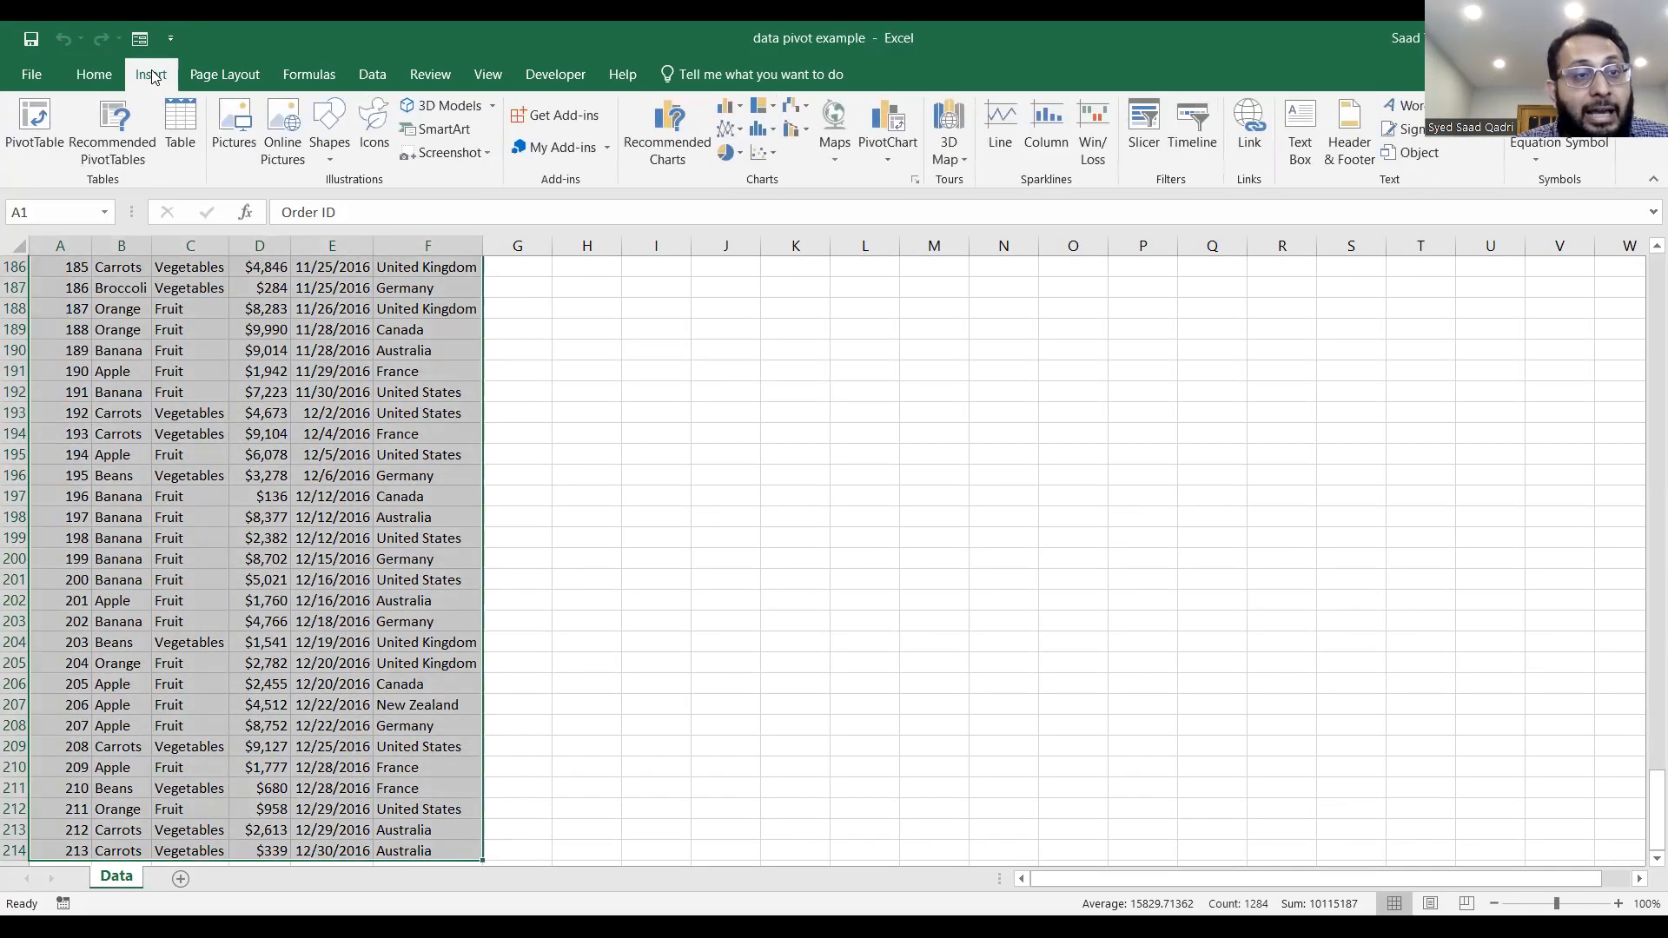
click(33, 121)
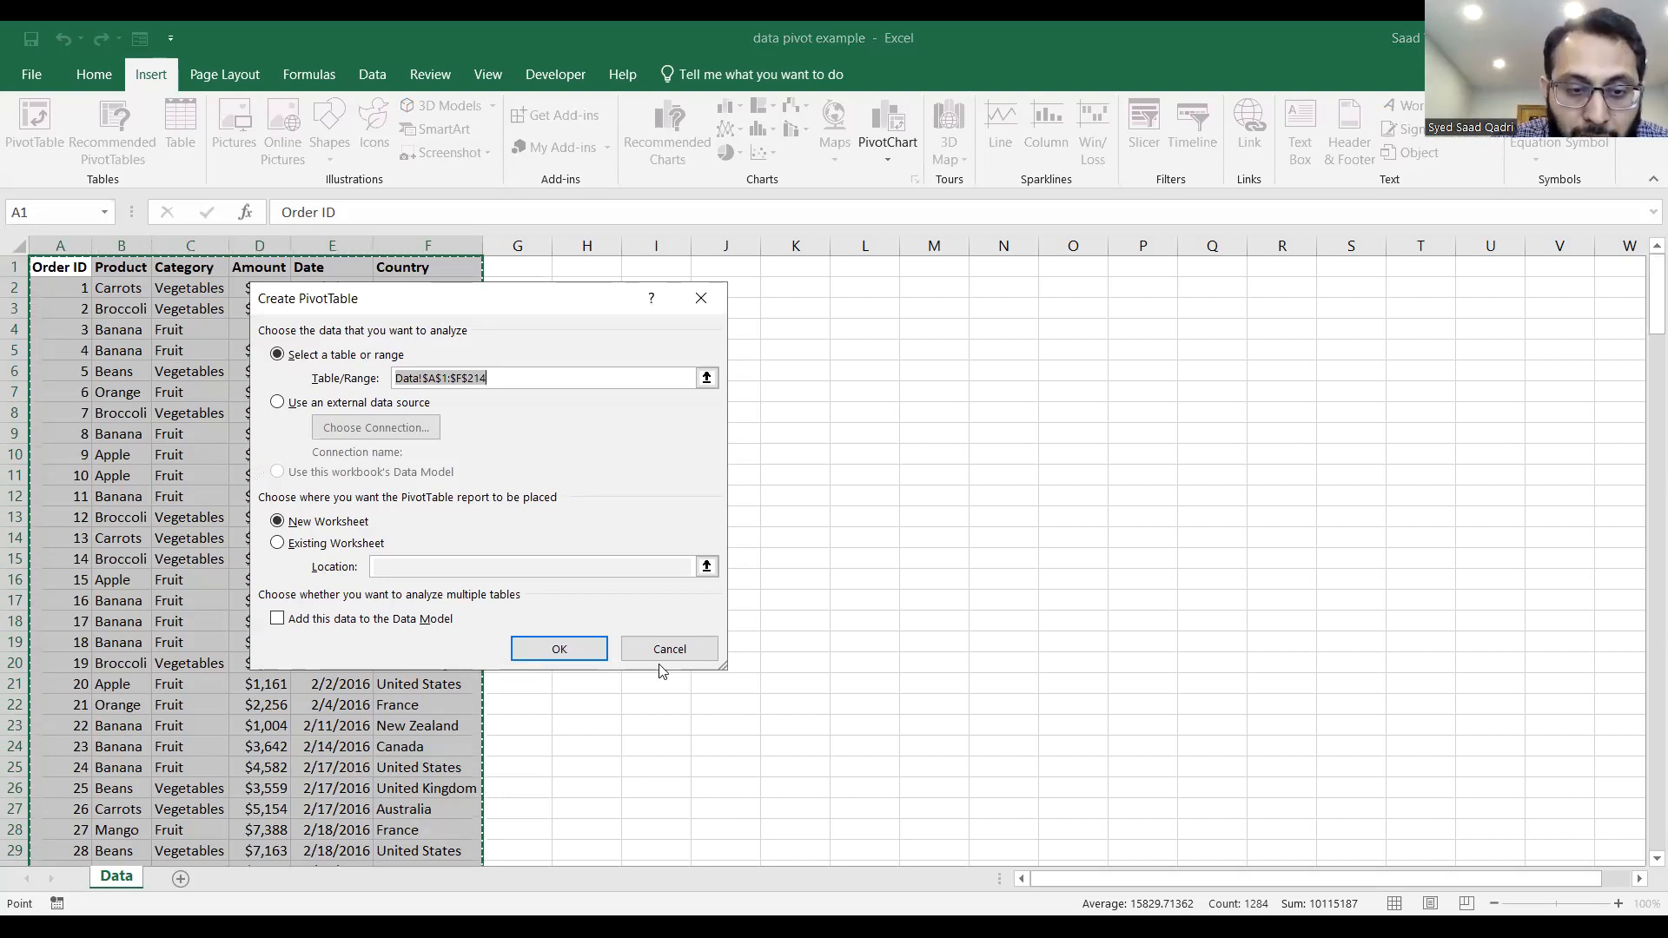
click(563, 649)
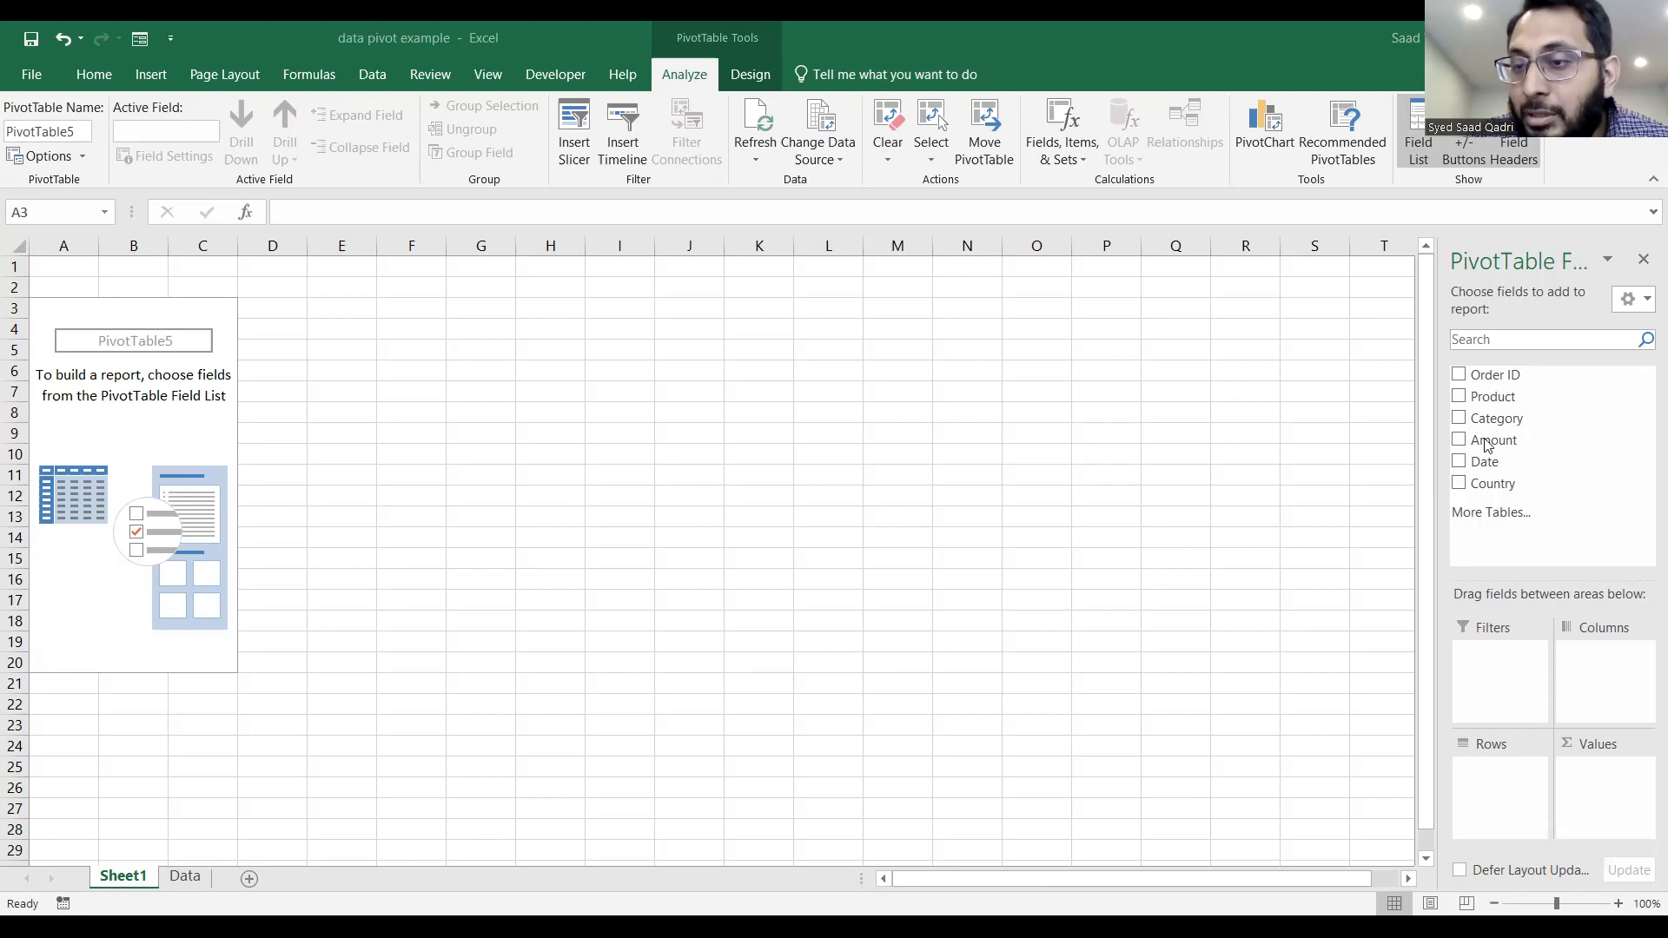
Lay out the PivotTable with Country as filter, Product as rows and the sum of Amount as values.
click(1505, 484)
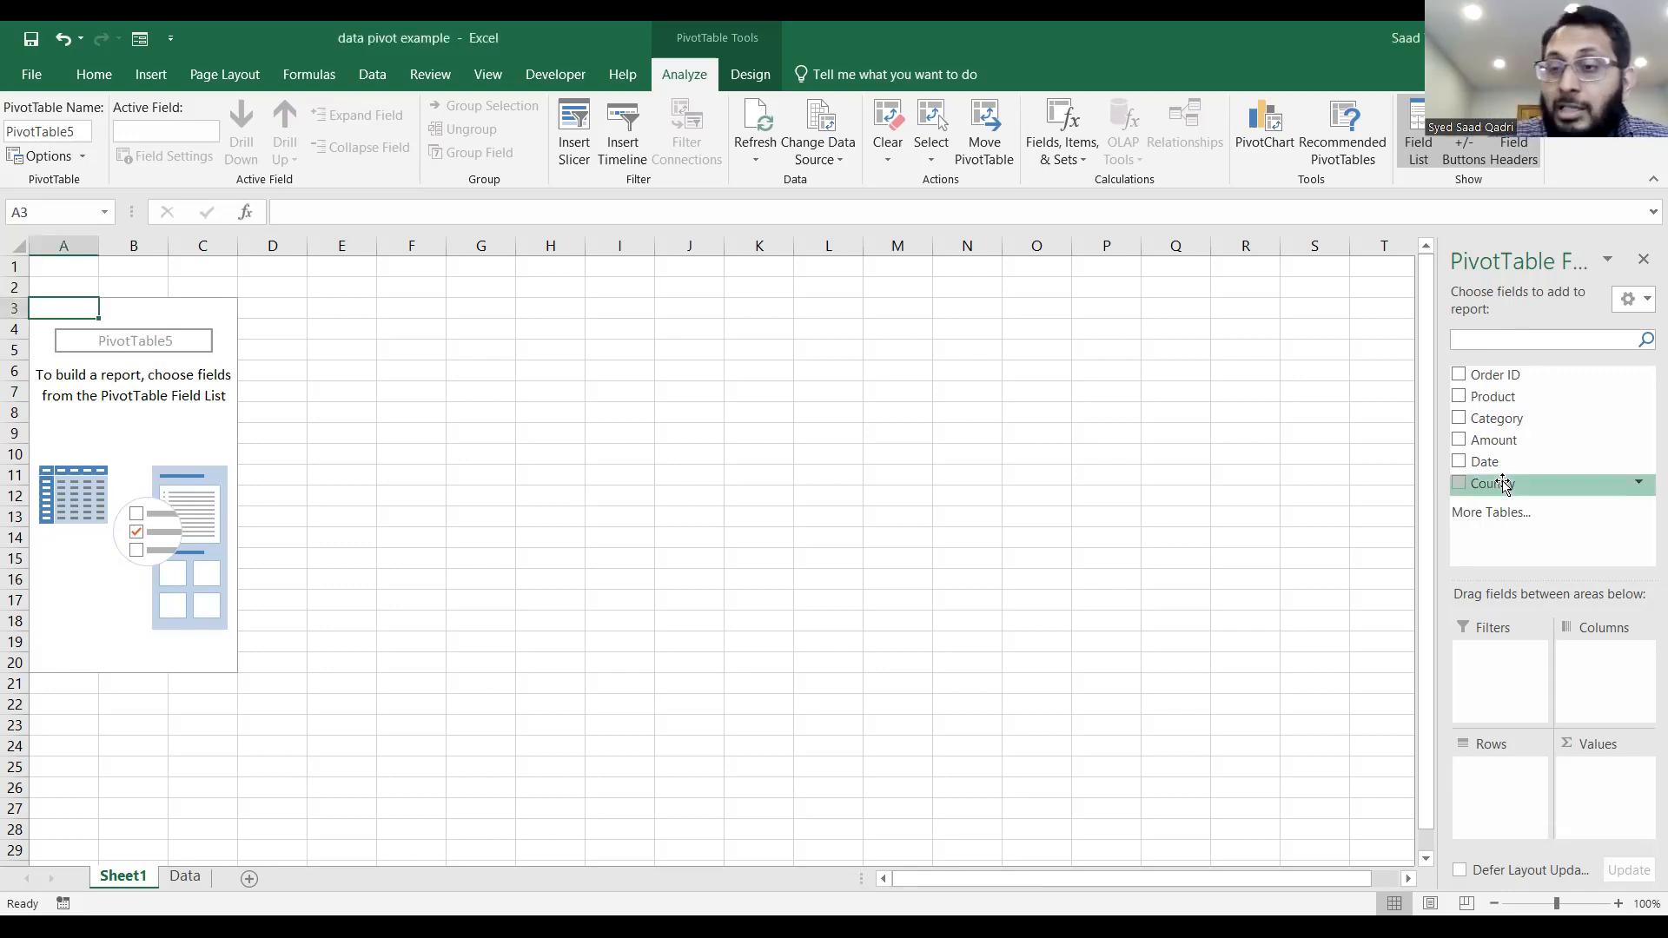
drag(1505, 485, 1491, 658)
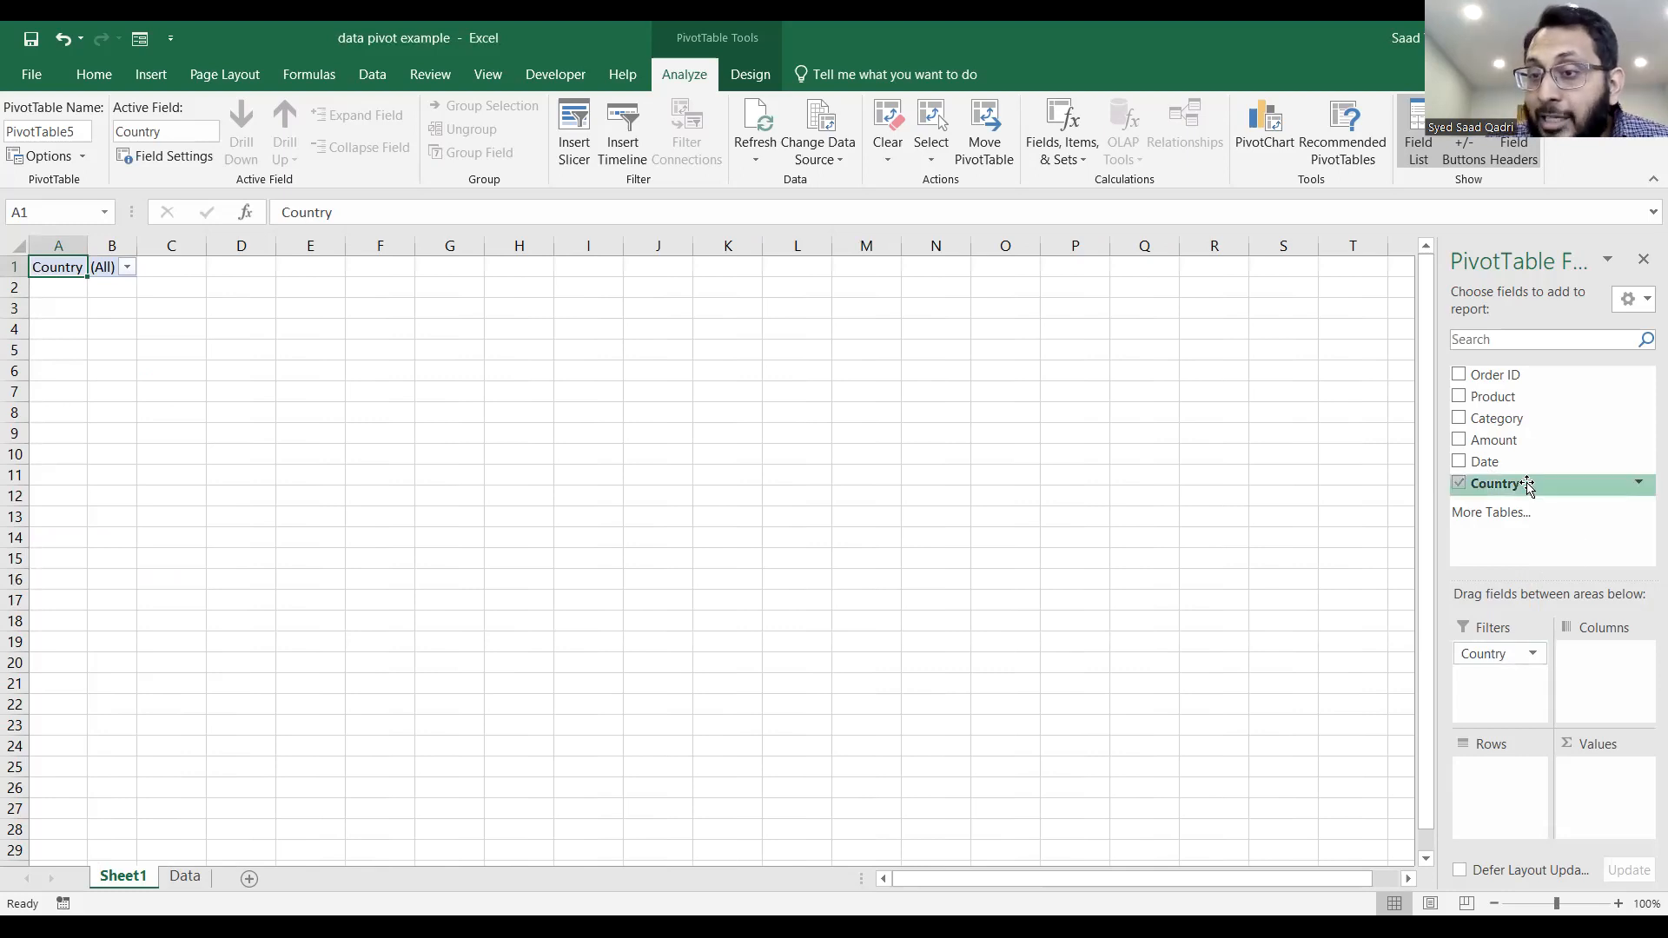
drag(1515, 405, 1512, 780)
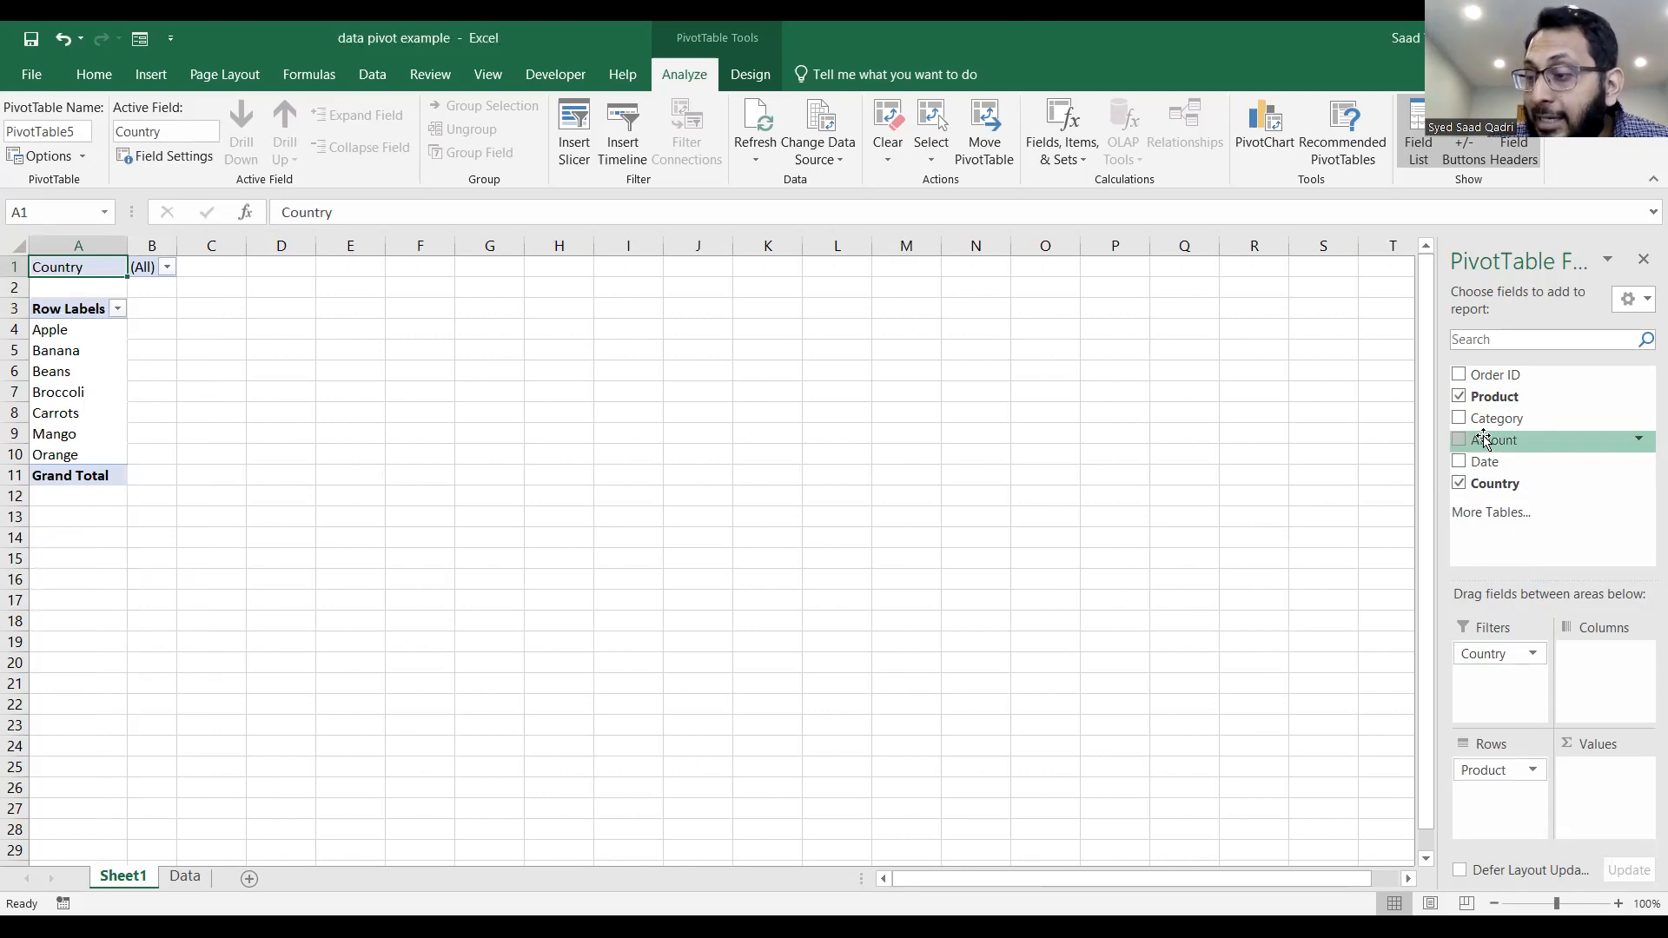
drag(1484, 439, 1597, 785)
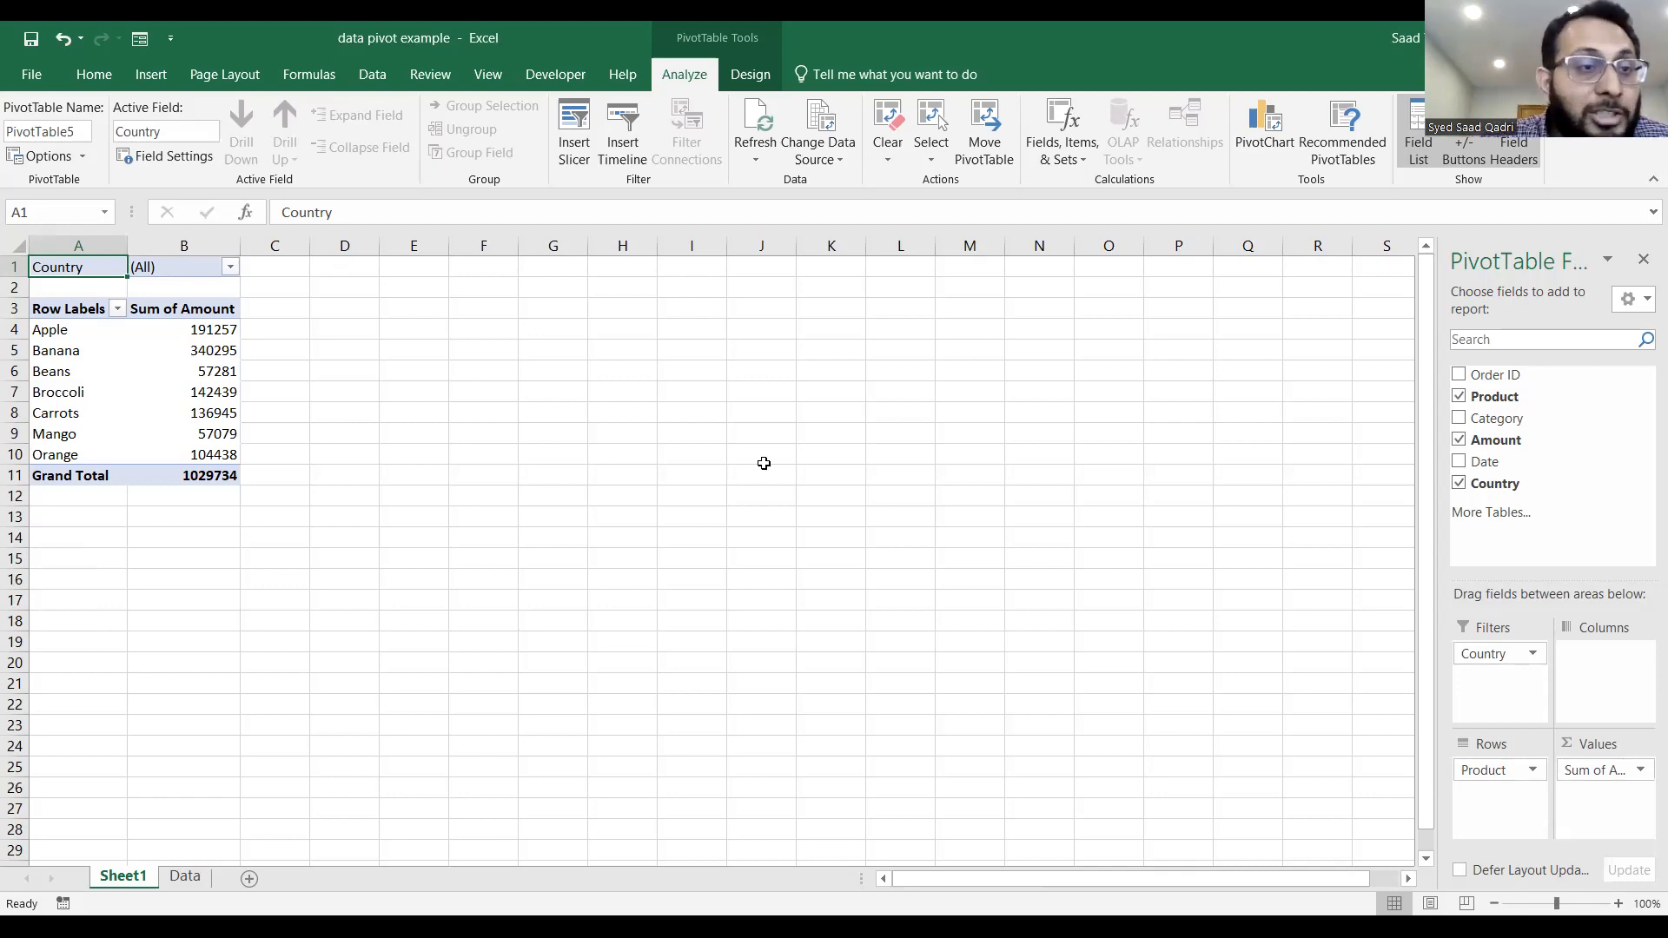
Sort the PivotTable products by Sum of Amount from largest to smallest.
click(198, 330)
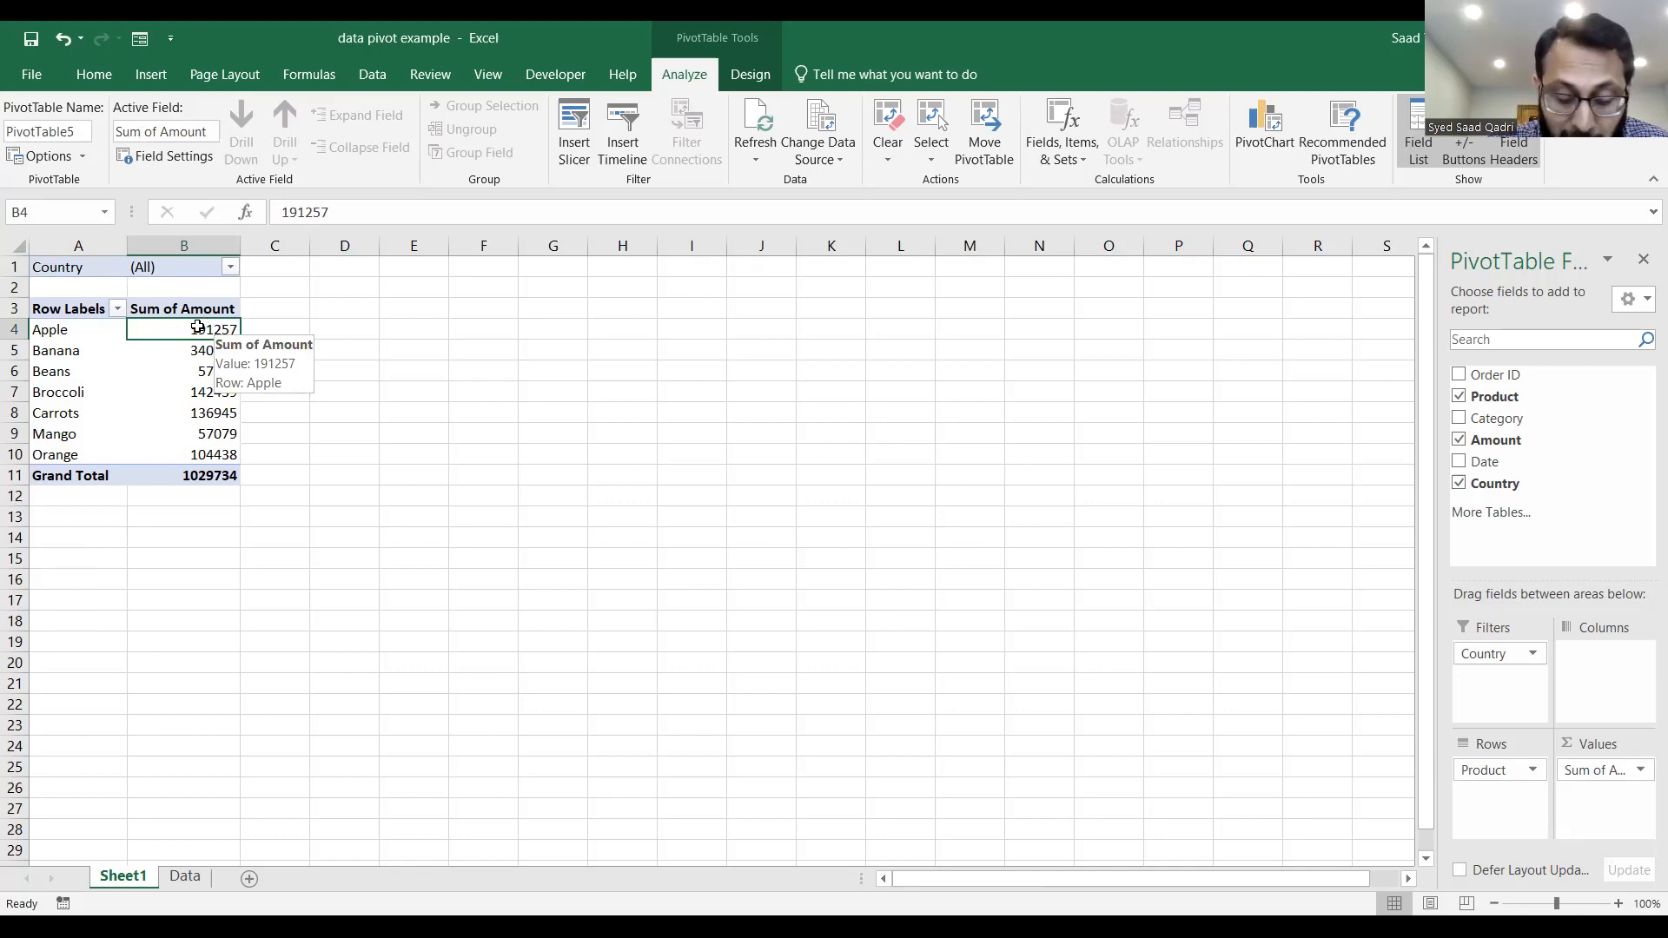
right_click(198, 328)
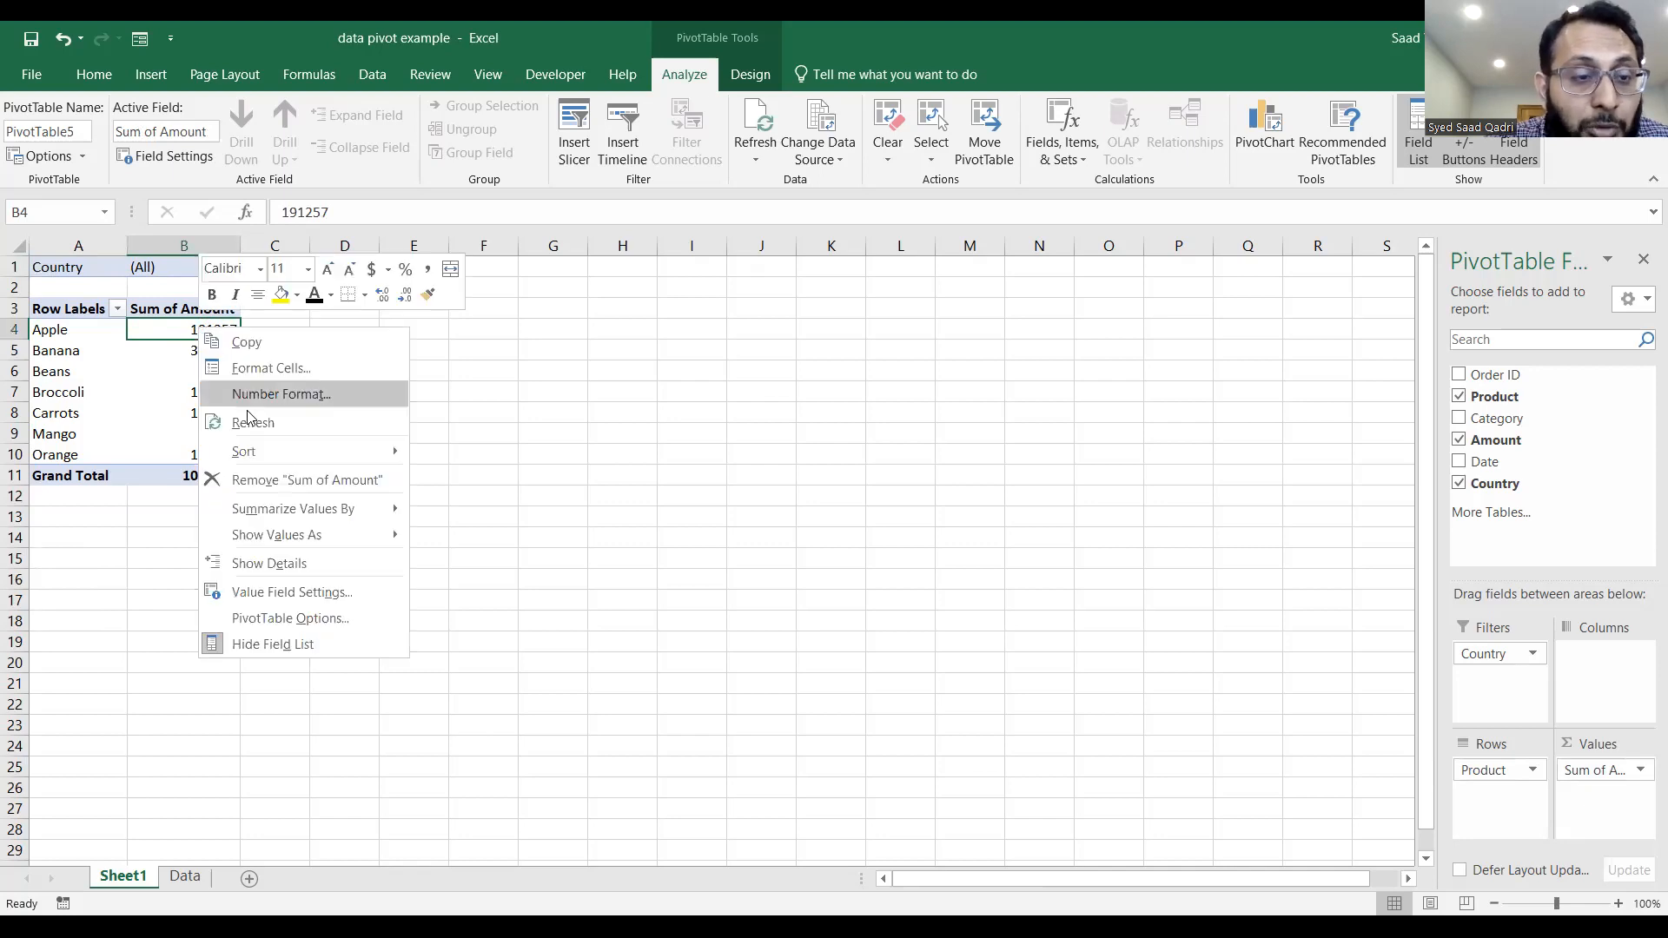
mouse_move(258, 454)
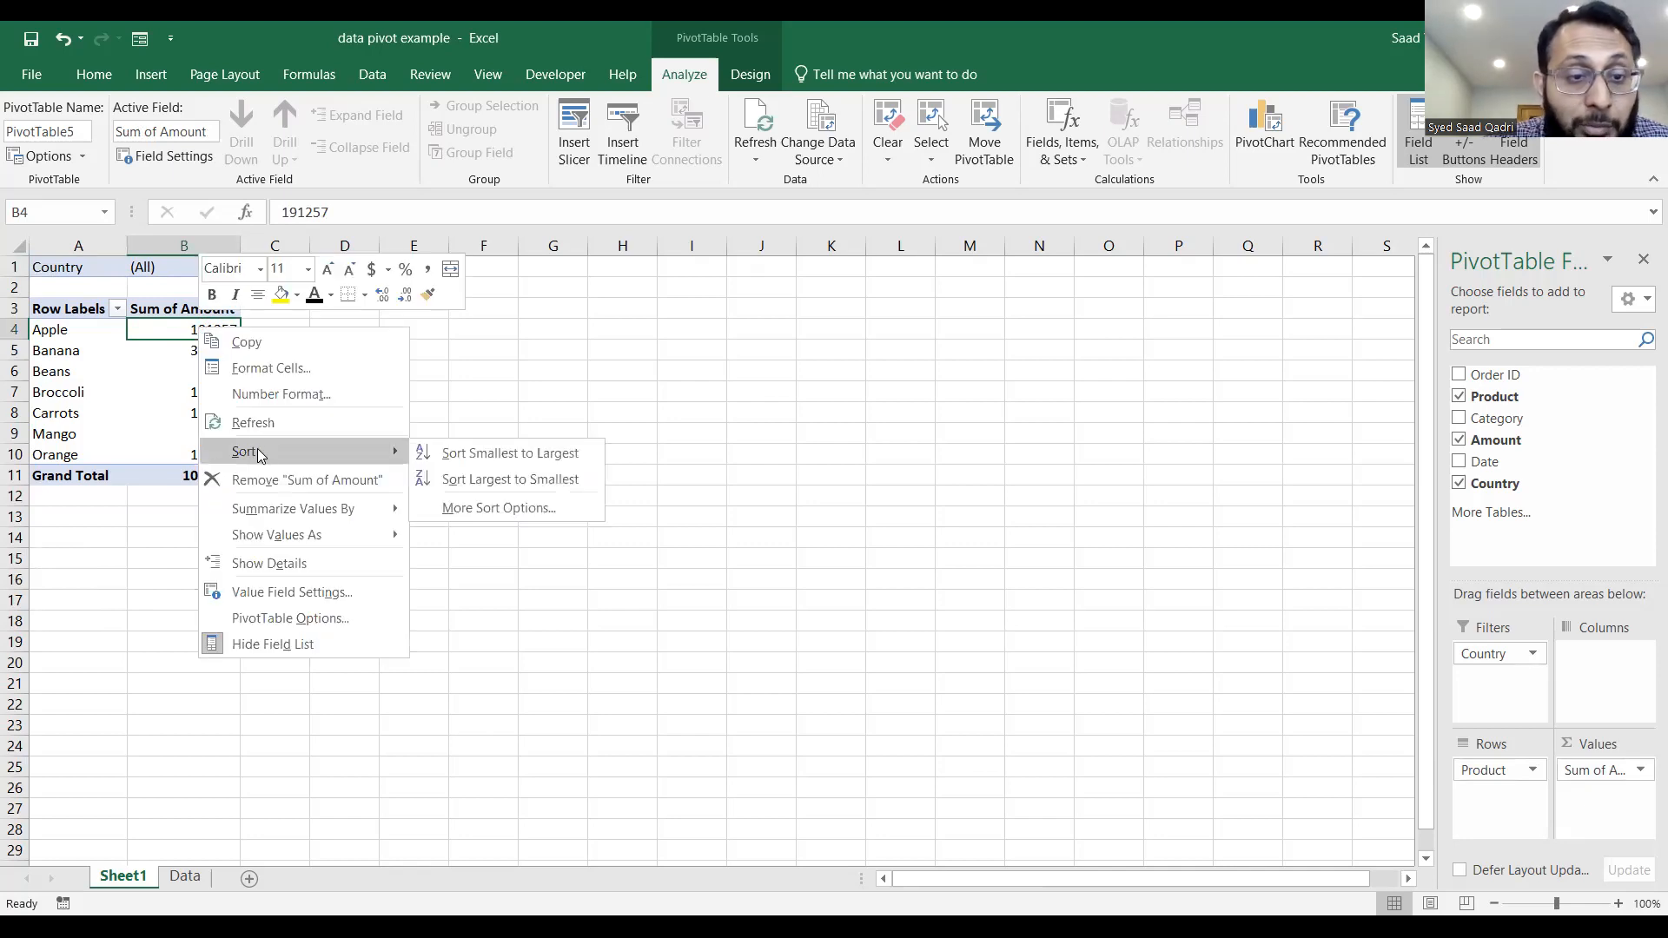
click(472, 483)
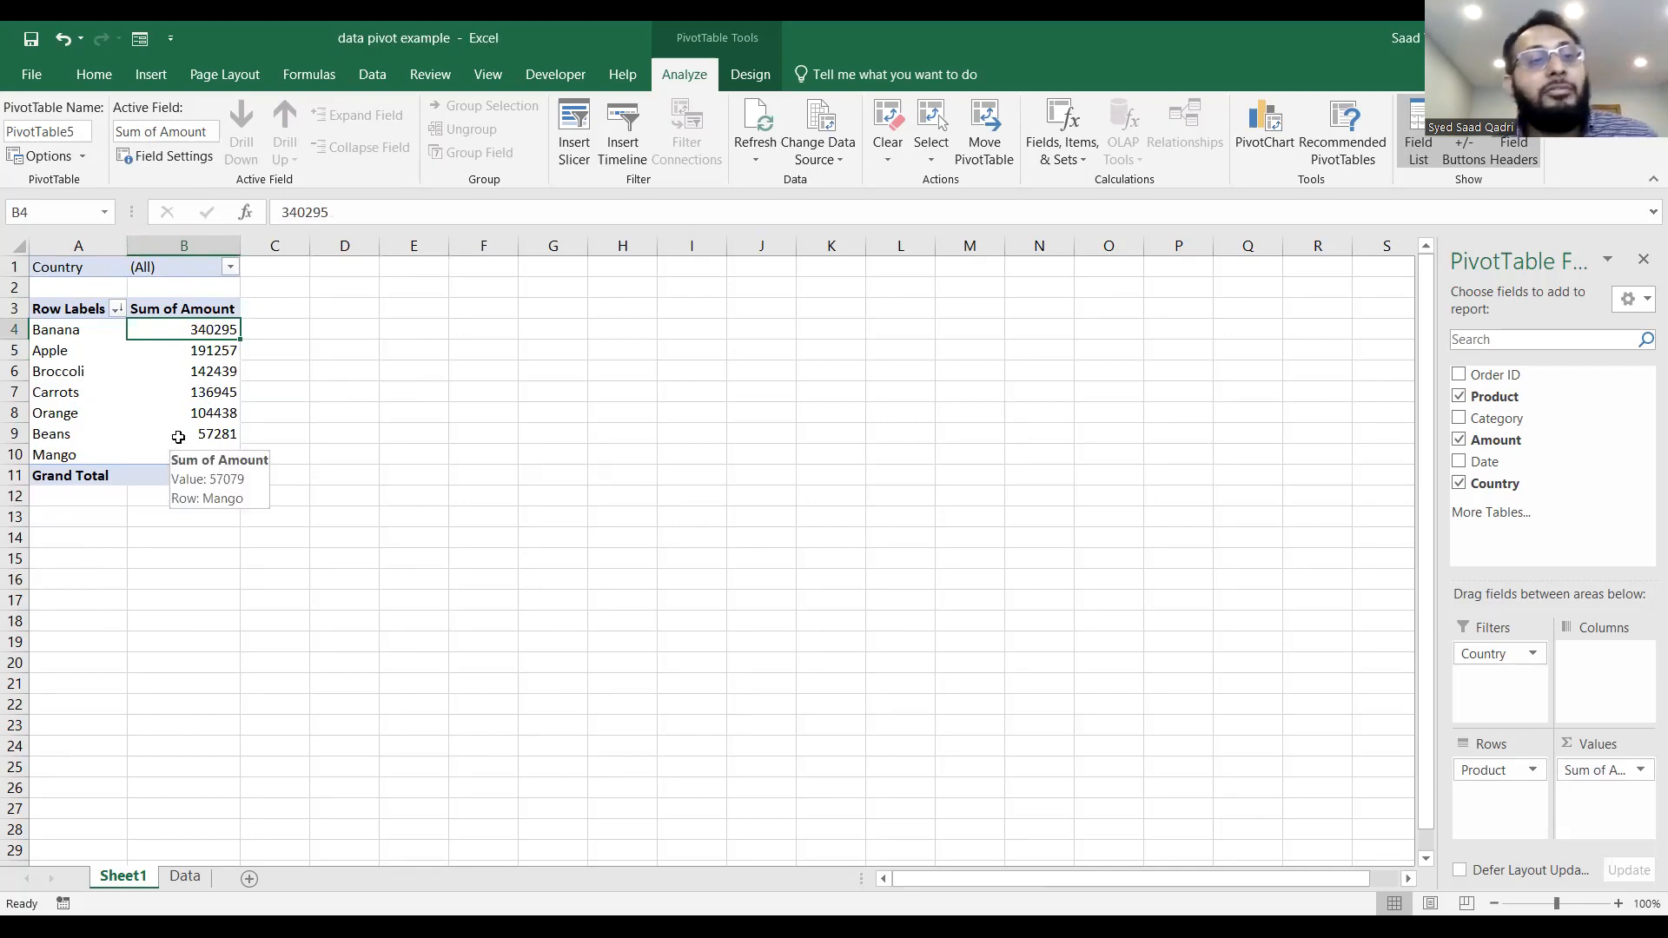
Filter the PivotTable to show only the United States.
click(230, 269)
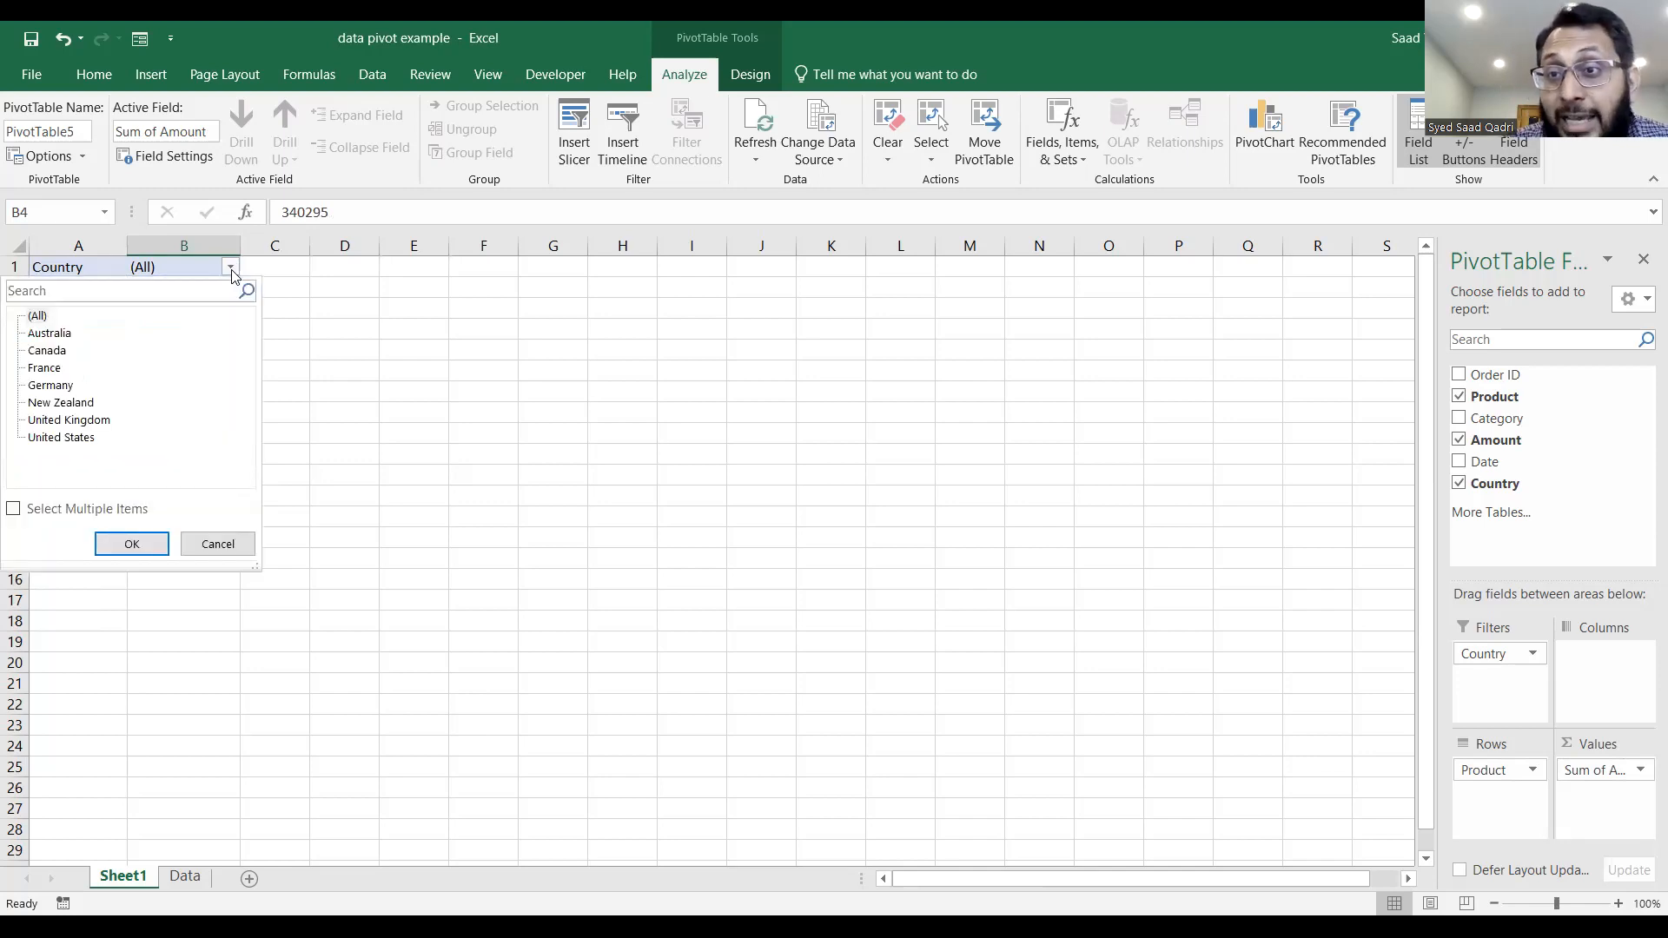
click(53, 439)
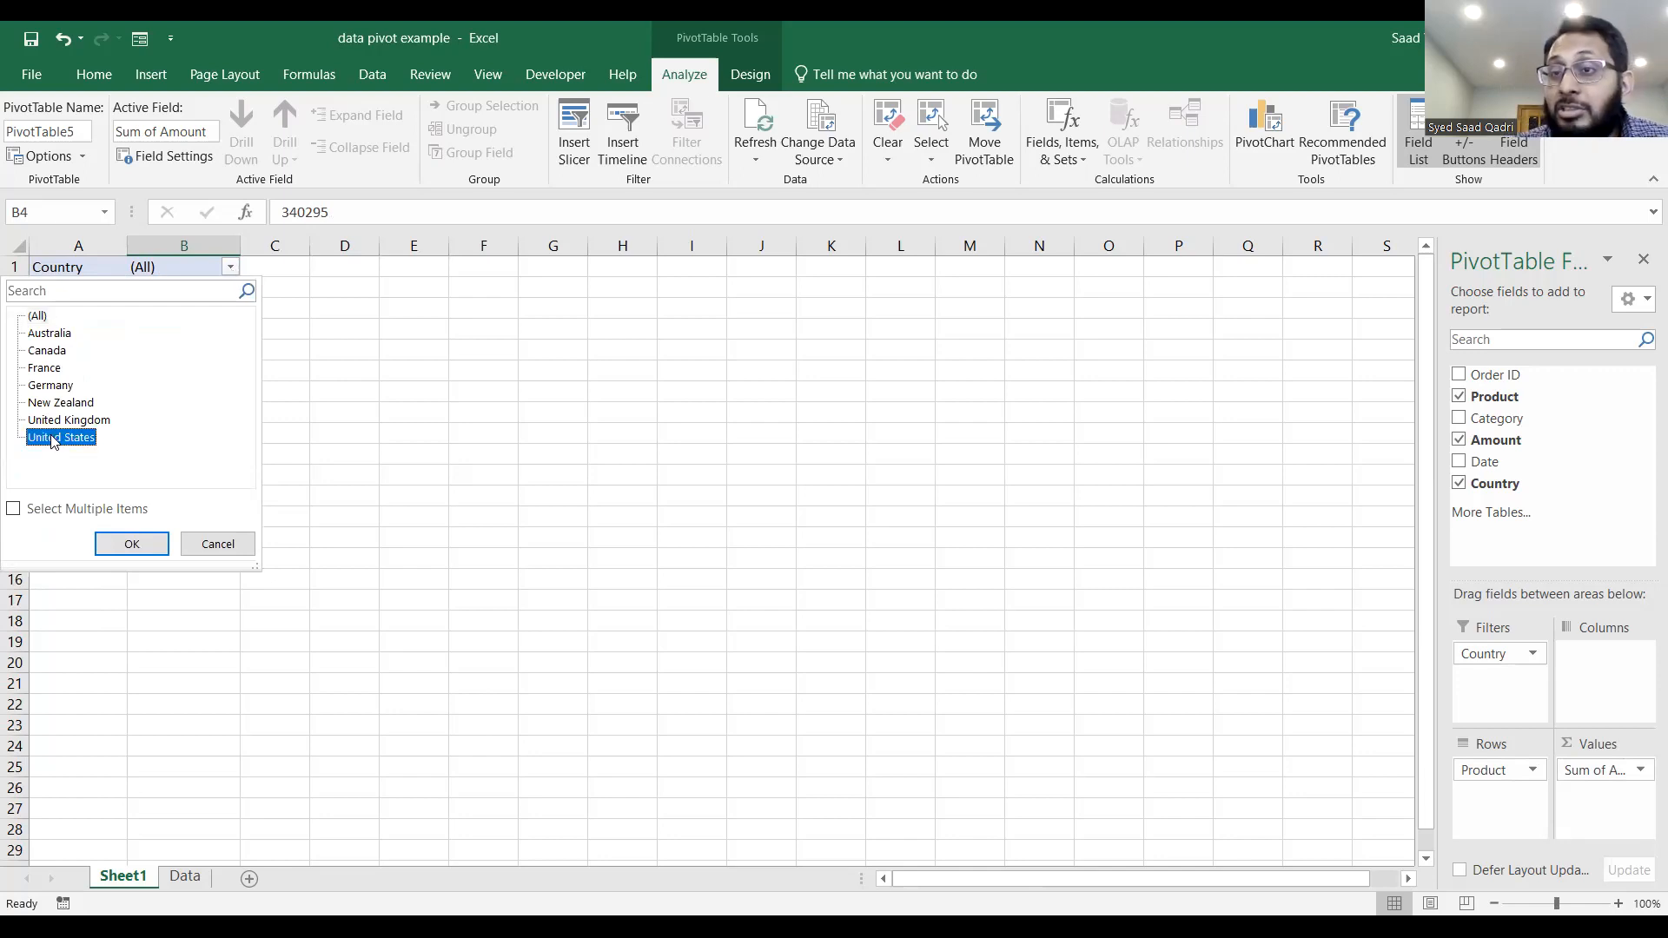
click(131, 544)
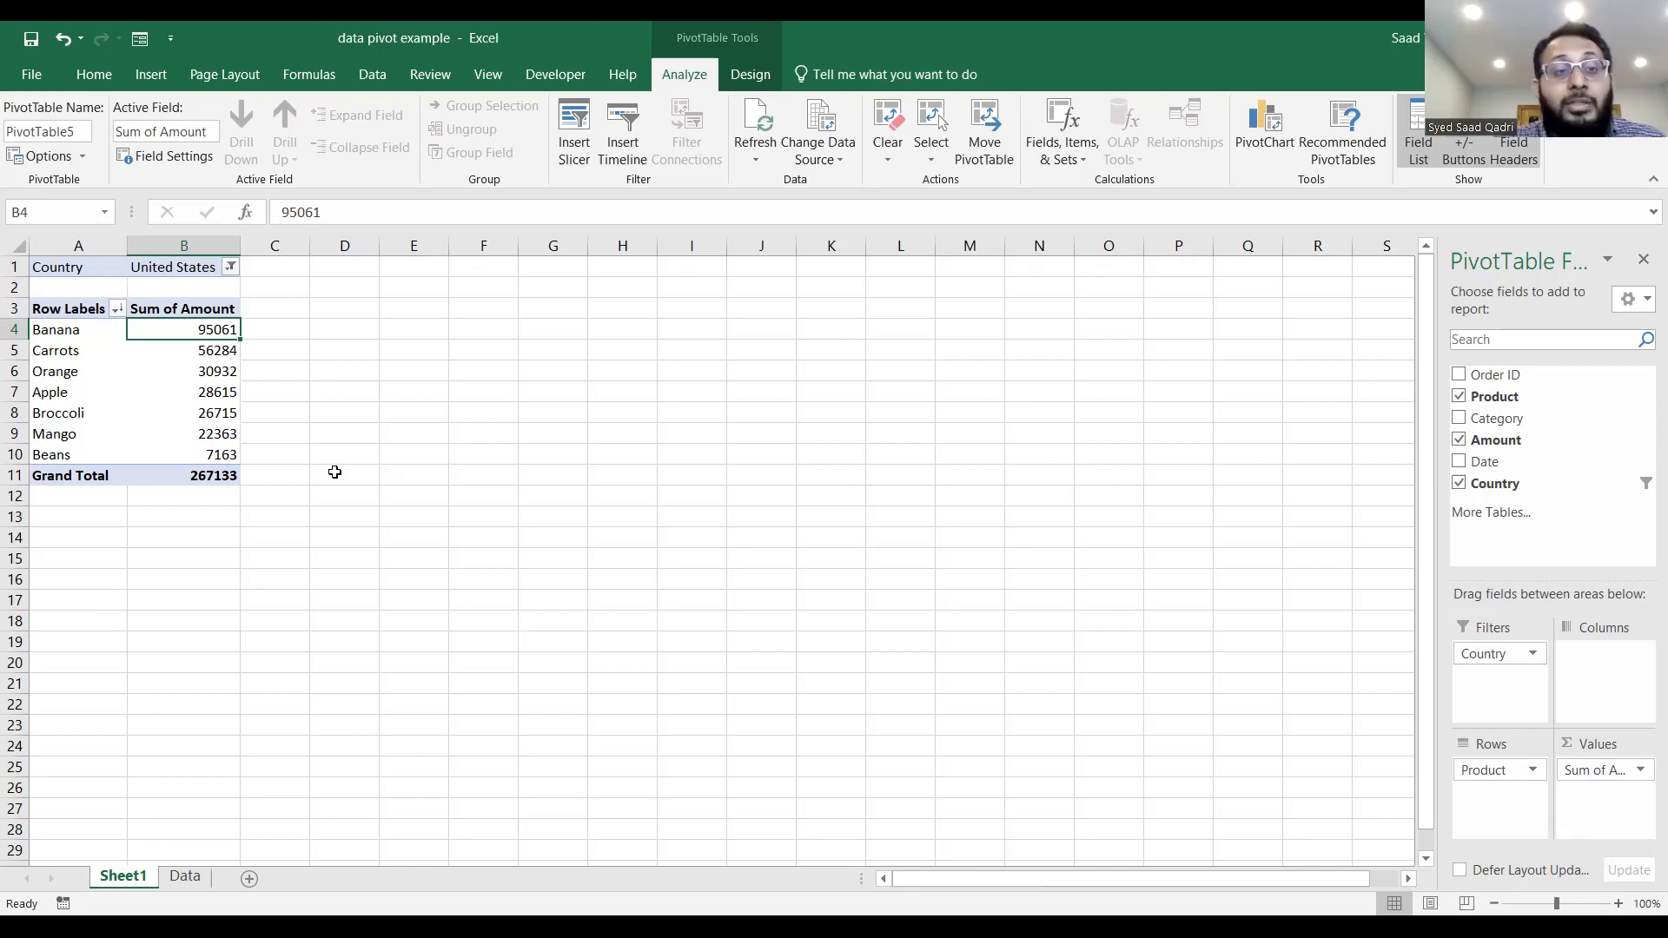
Allow multiple items in the Country filter and include Canada along with the United States.
click(230, 269)
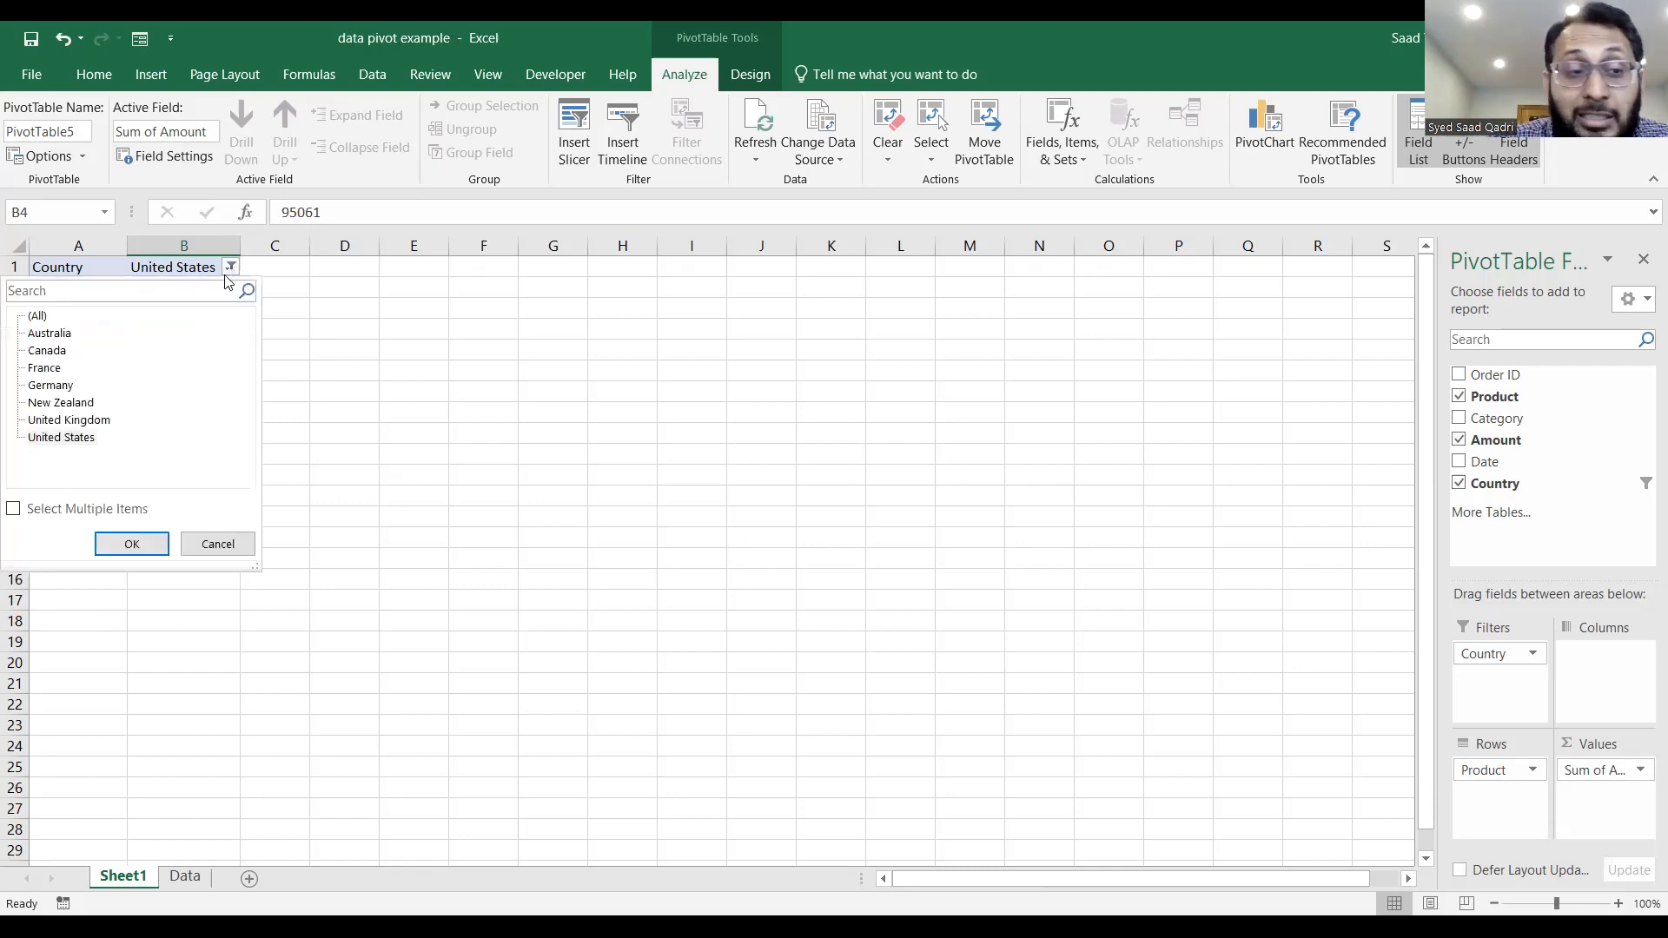
click(14, 510)
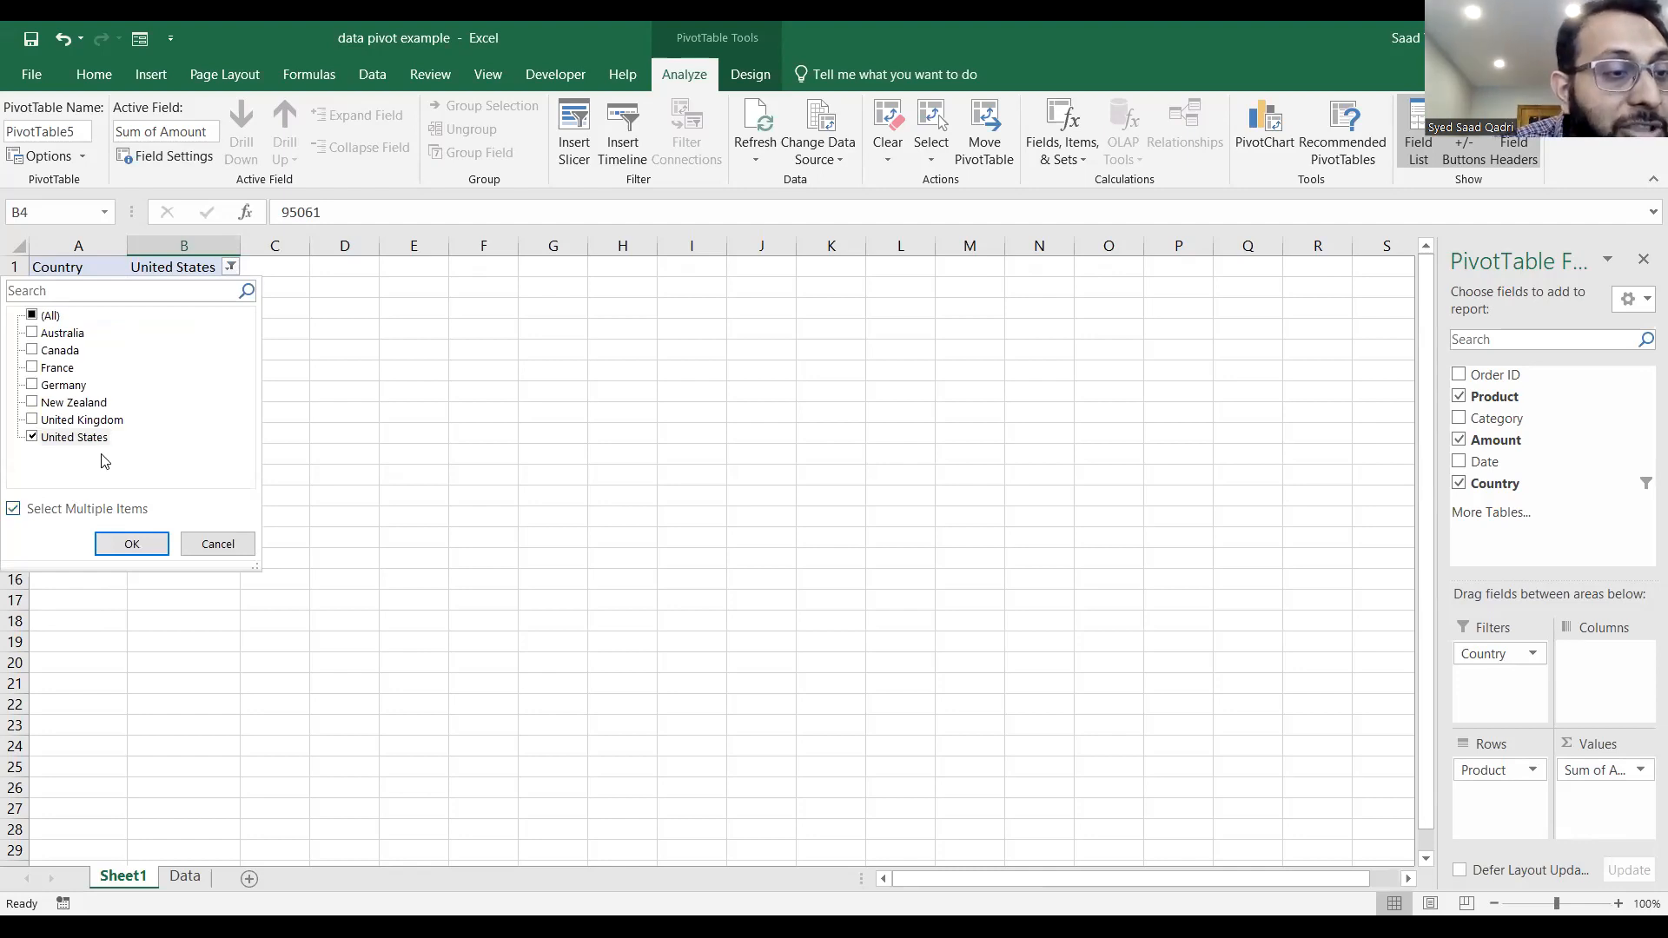
click(30, 351)
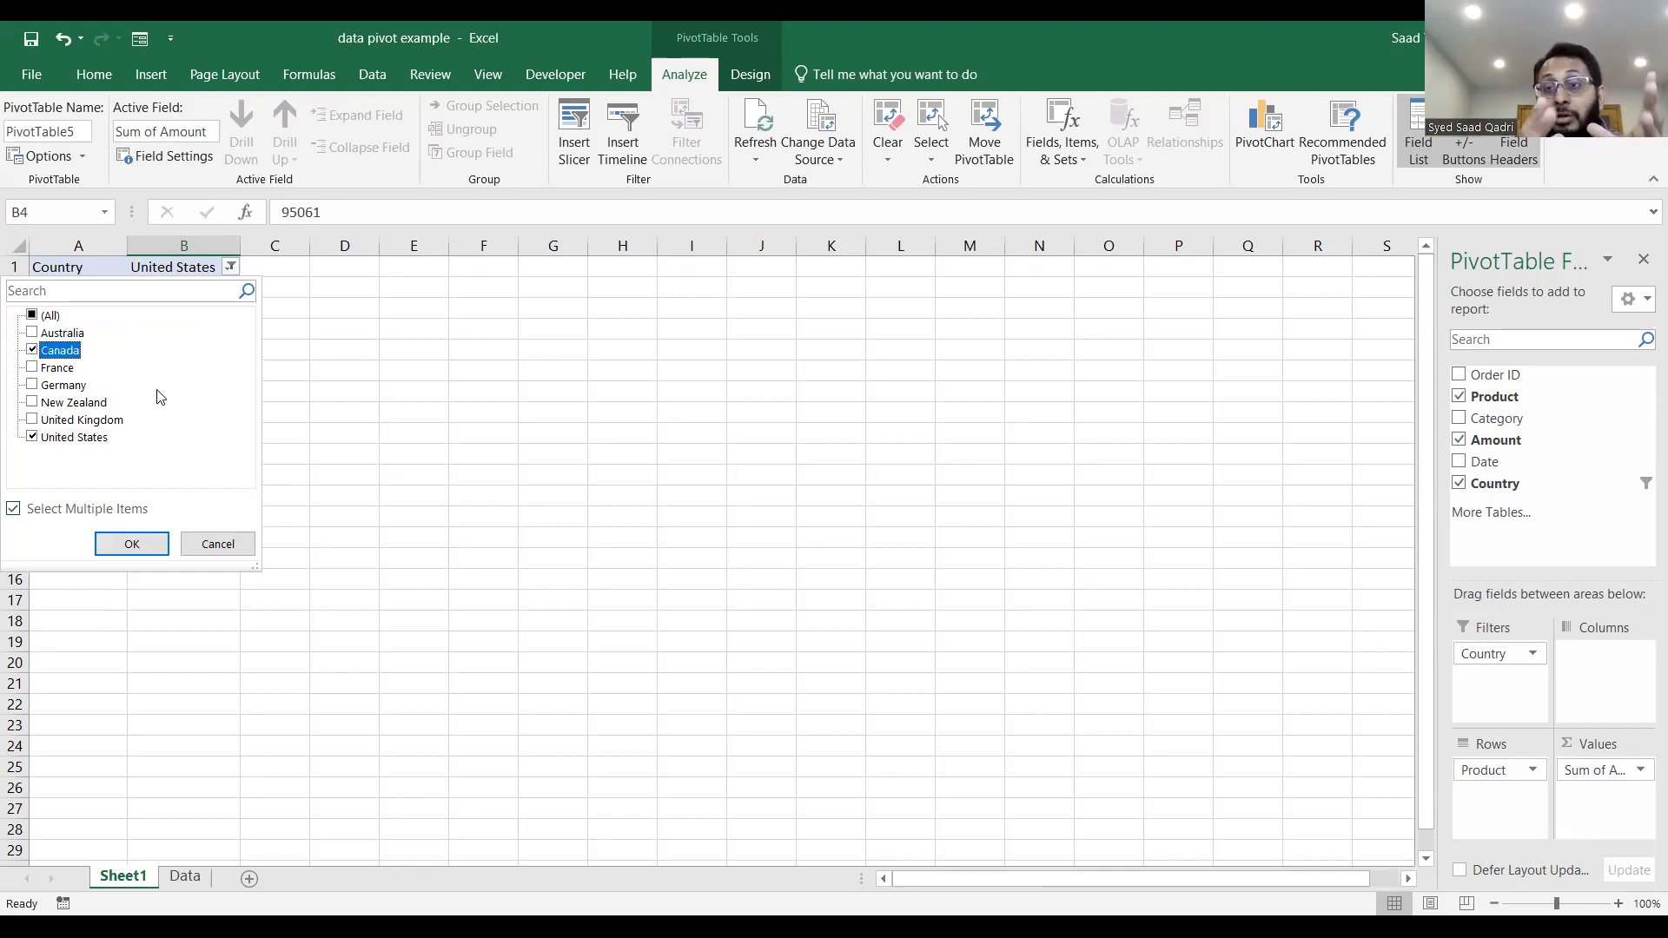
click(149, 552)
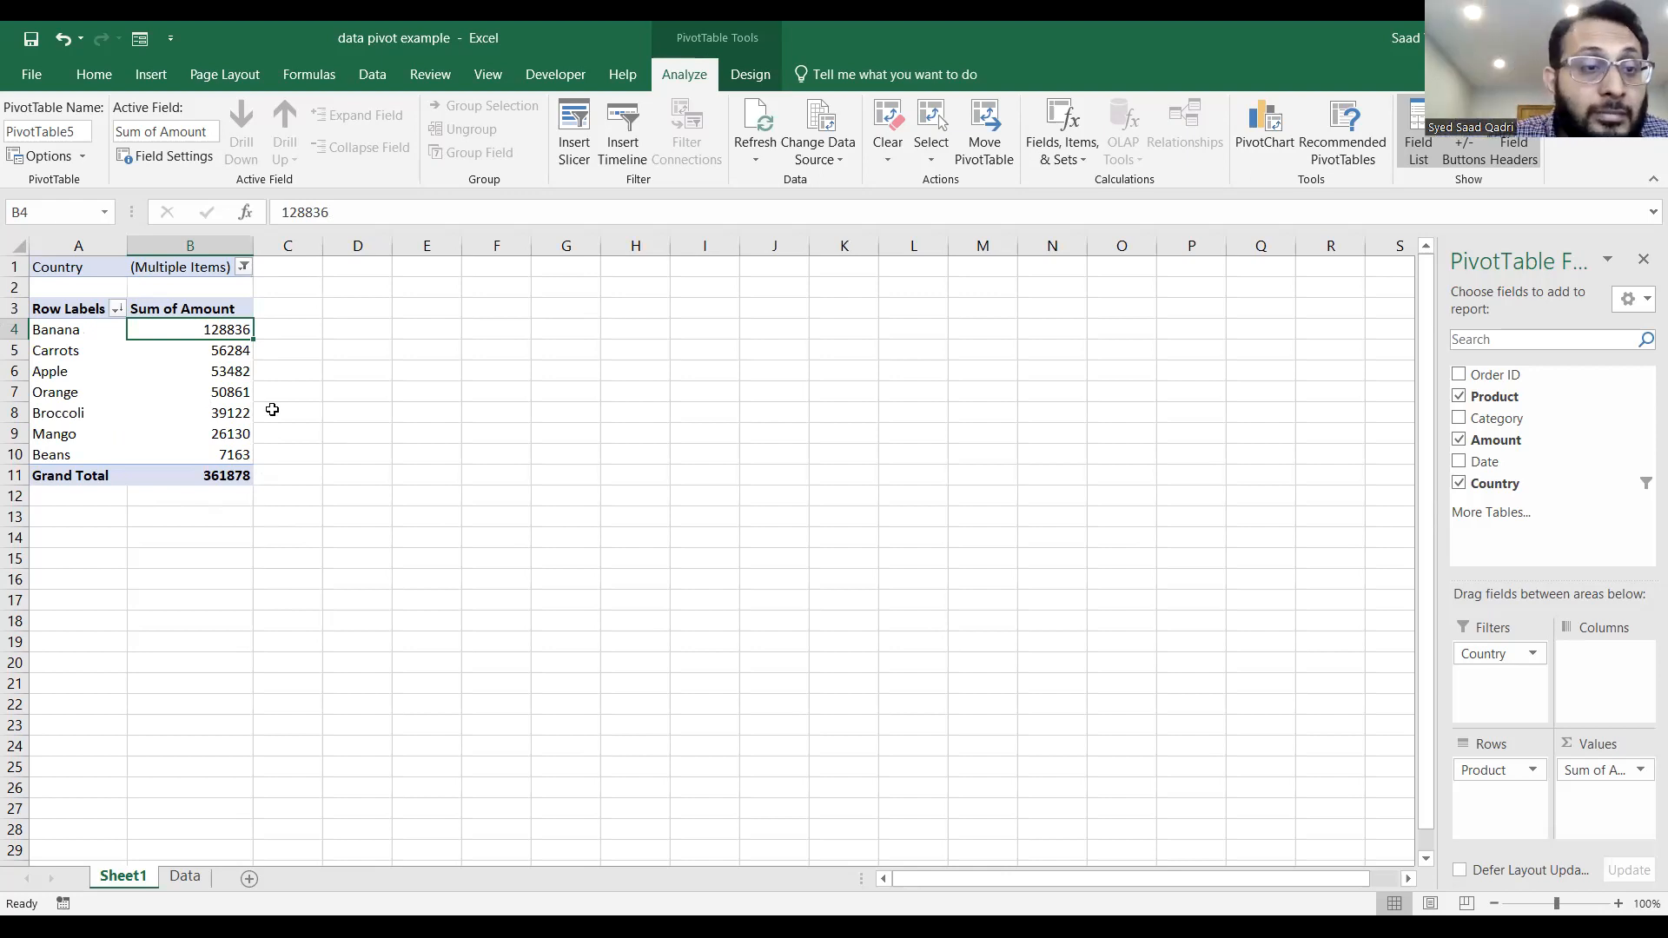
Change the PivotTable's Amount value field to summarize by Count.
right_click(178, 337)
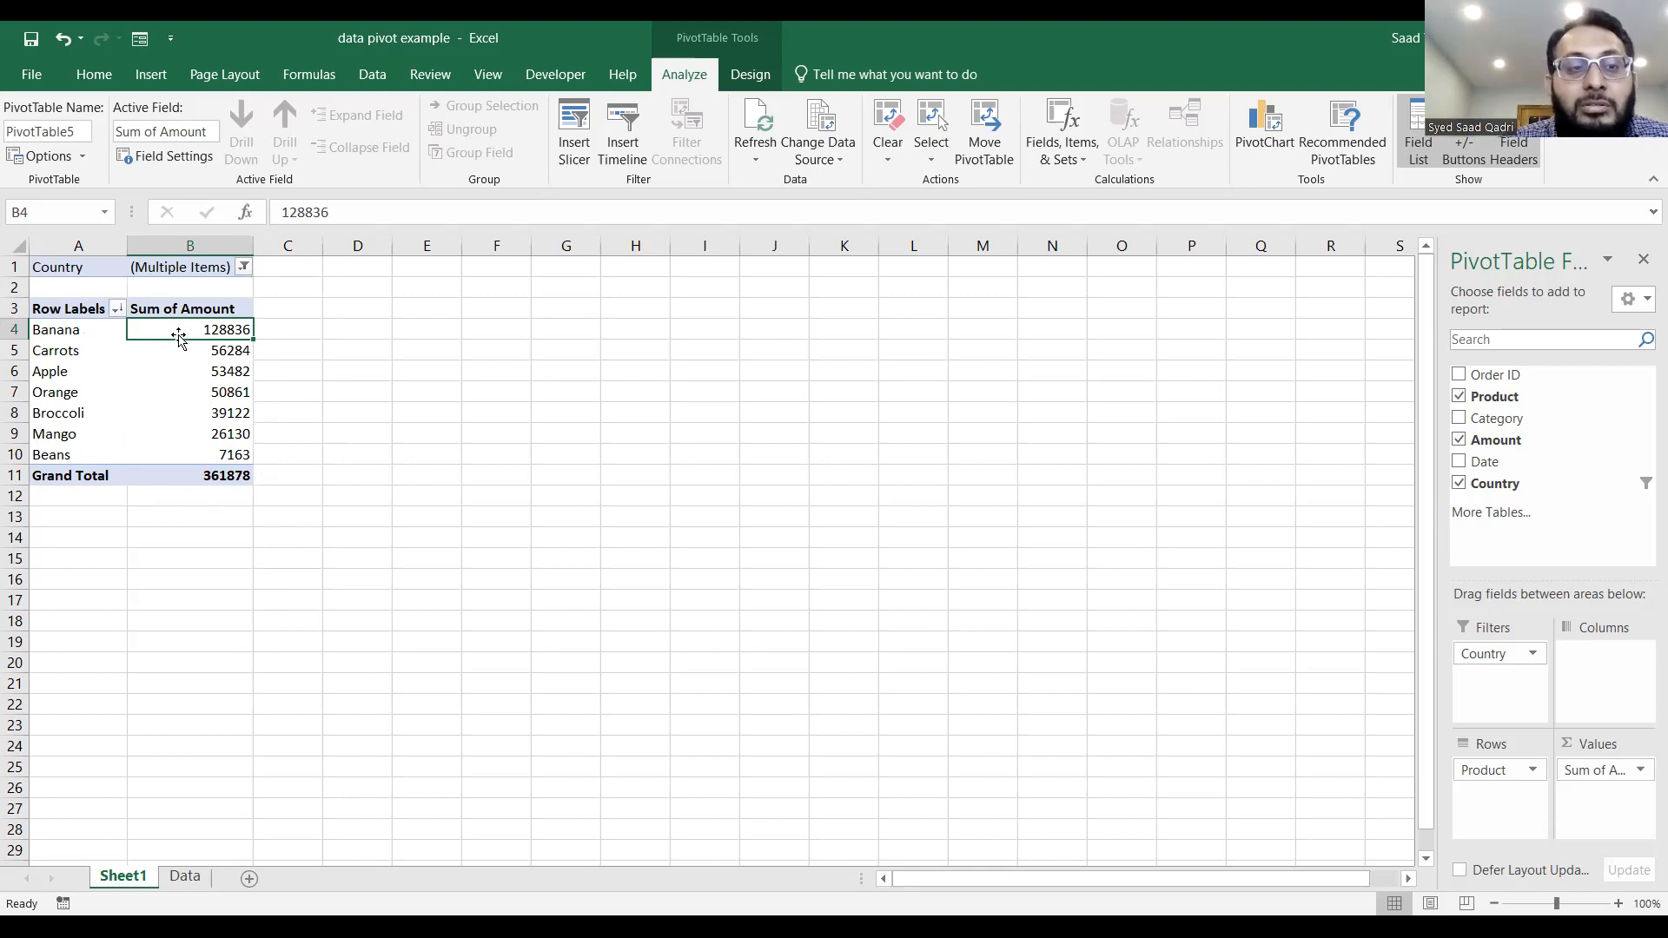
right_click(174, 332)
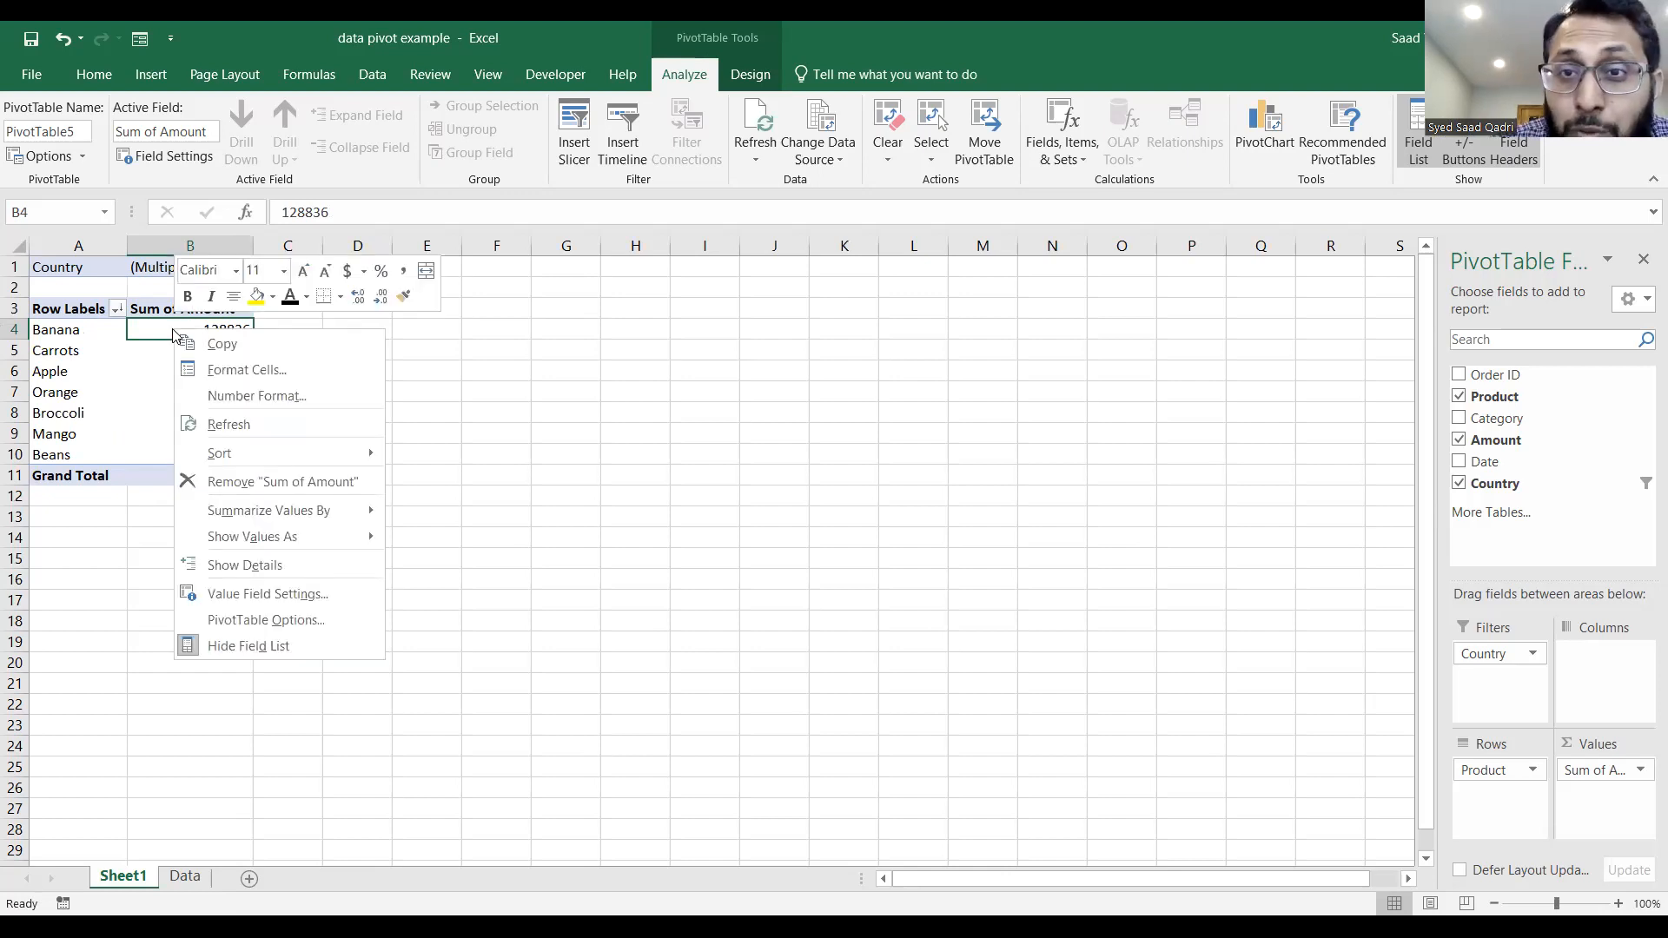
click(309, 595)
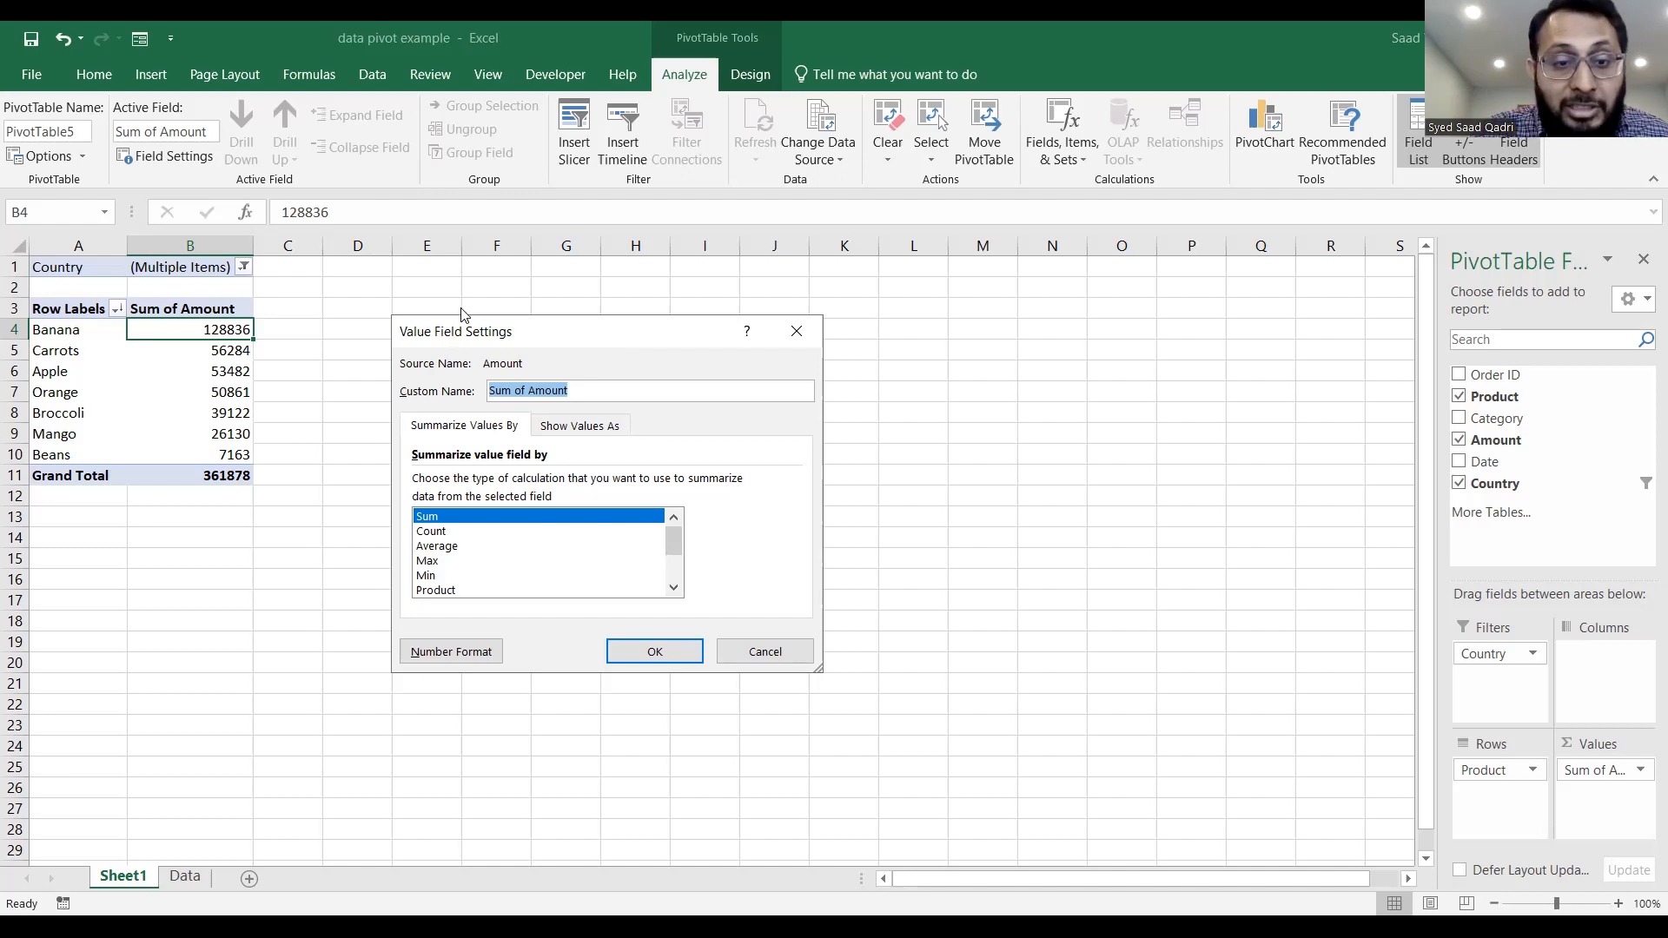
click(426, 533)
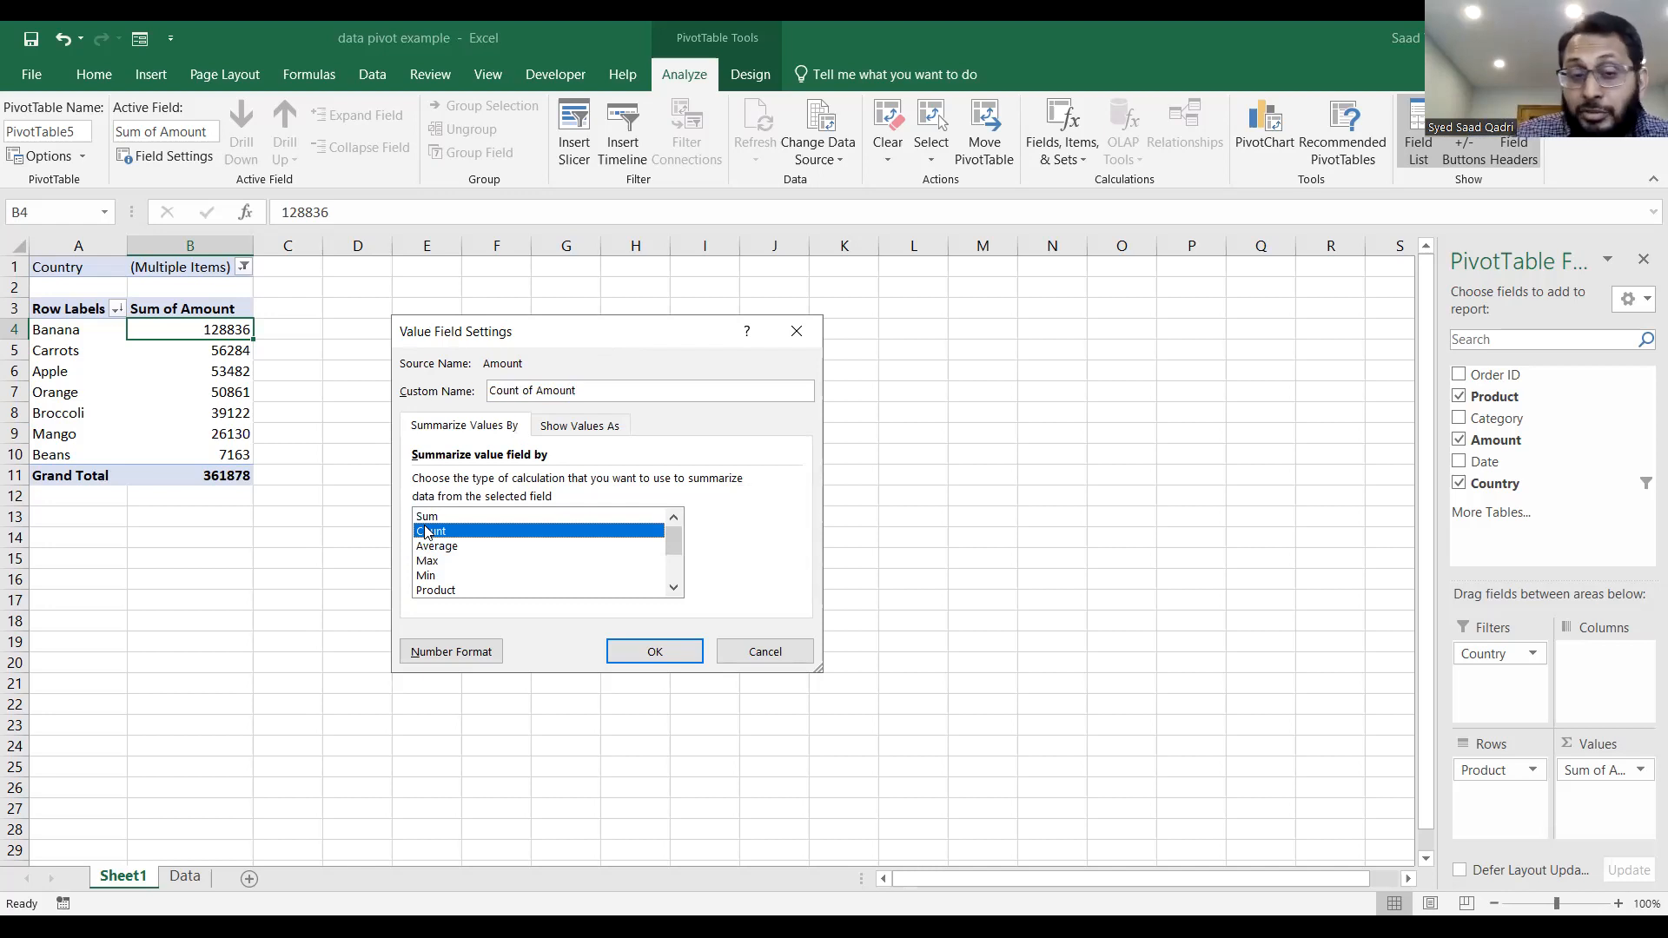
click(669, 660)
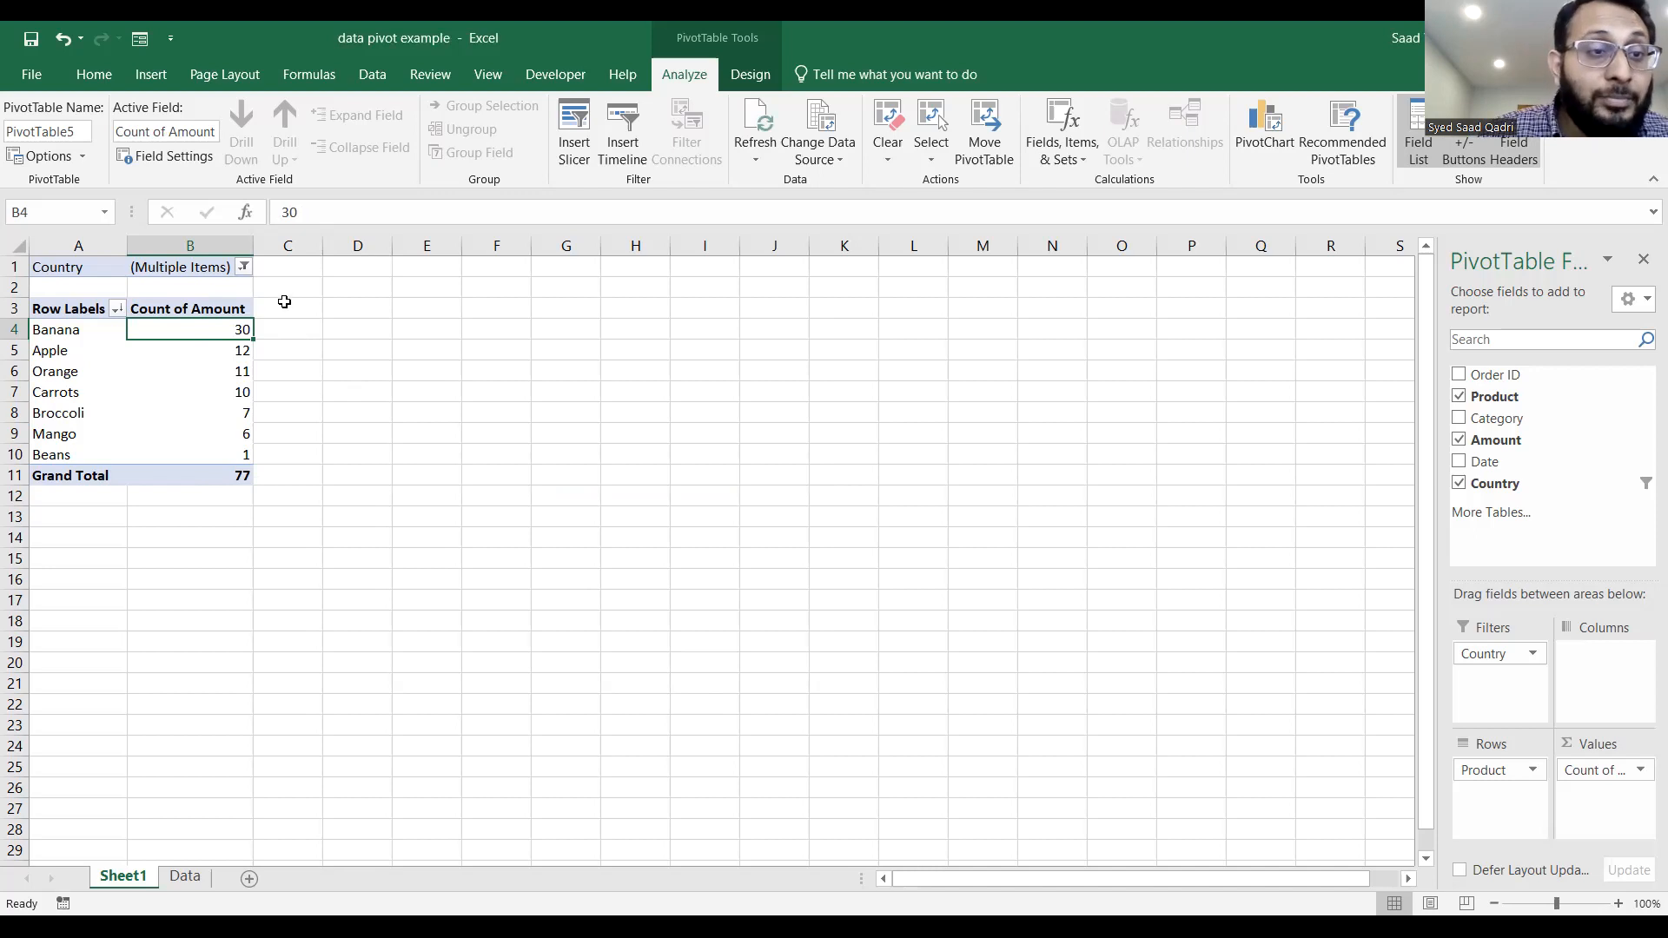
Reset the Country filter so the PivotTable includes all countries.
click(244, 267)
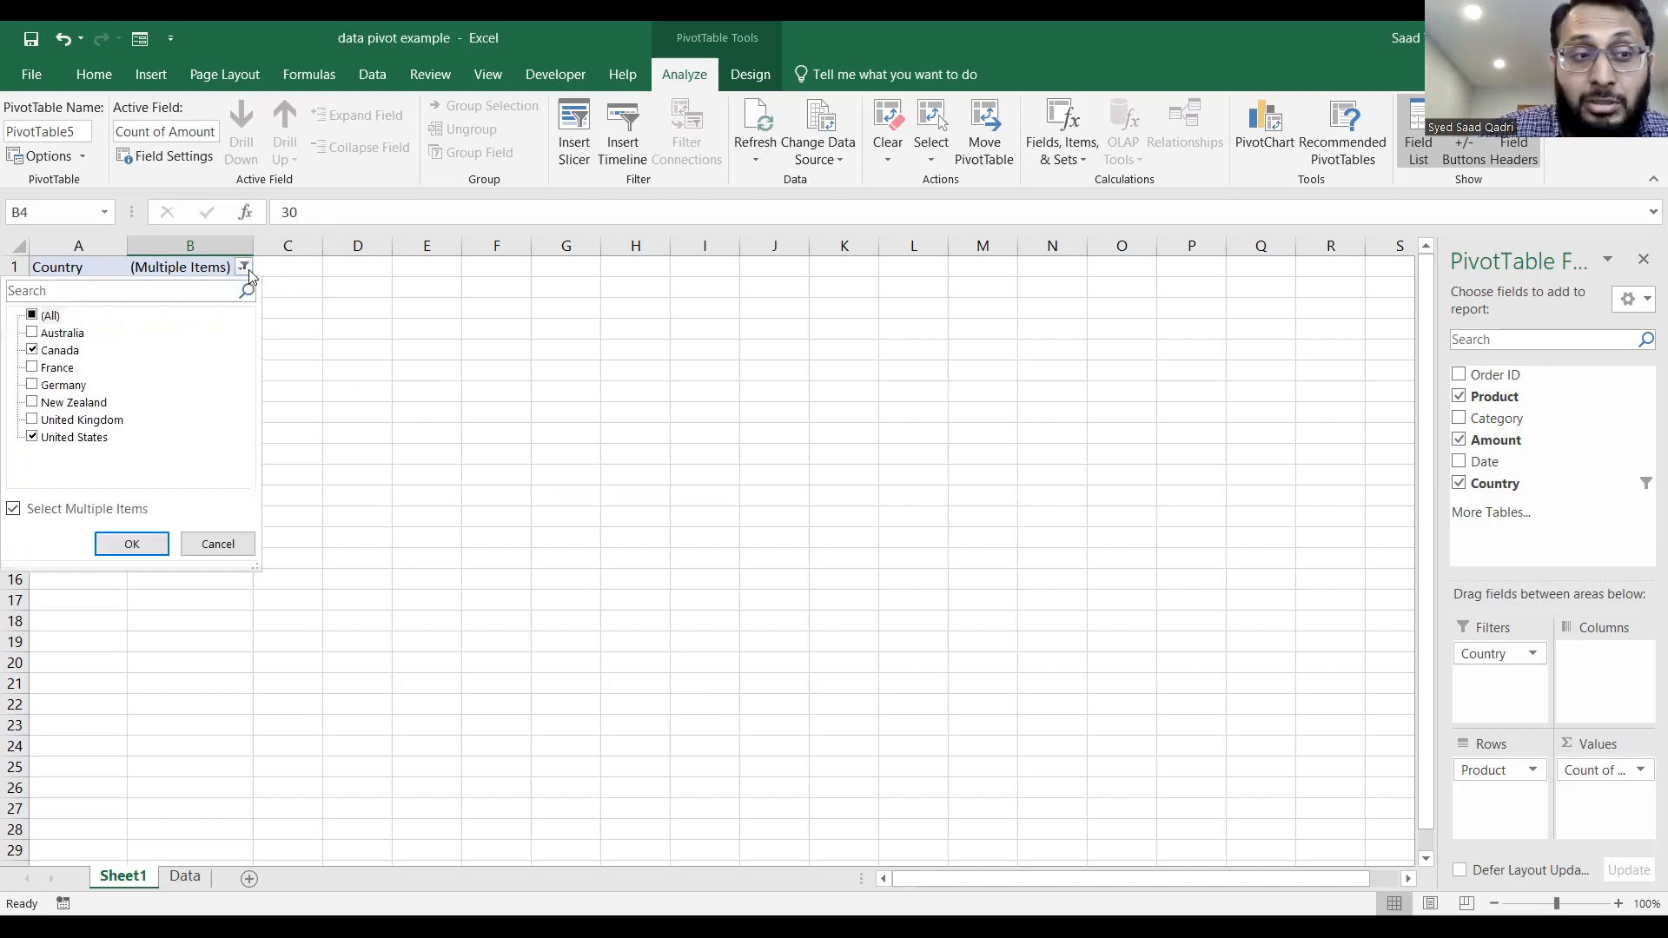
click(33, 316)
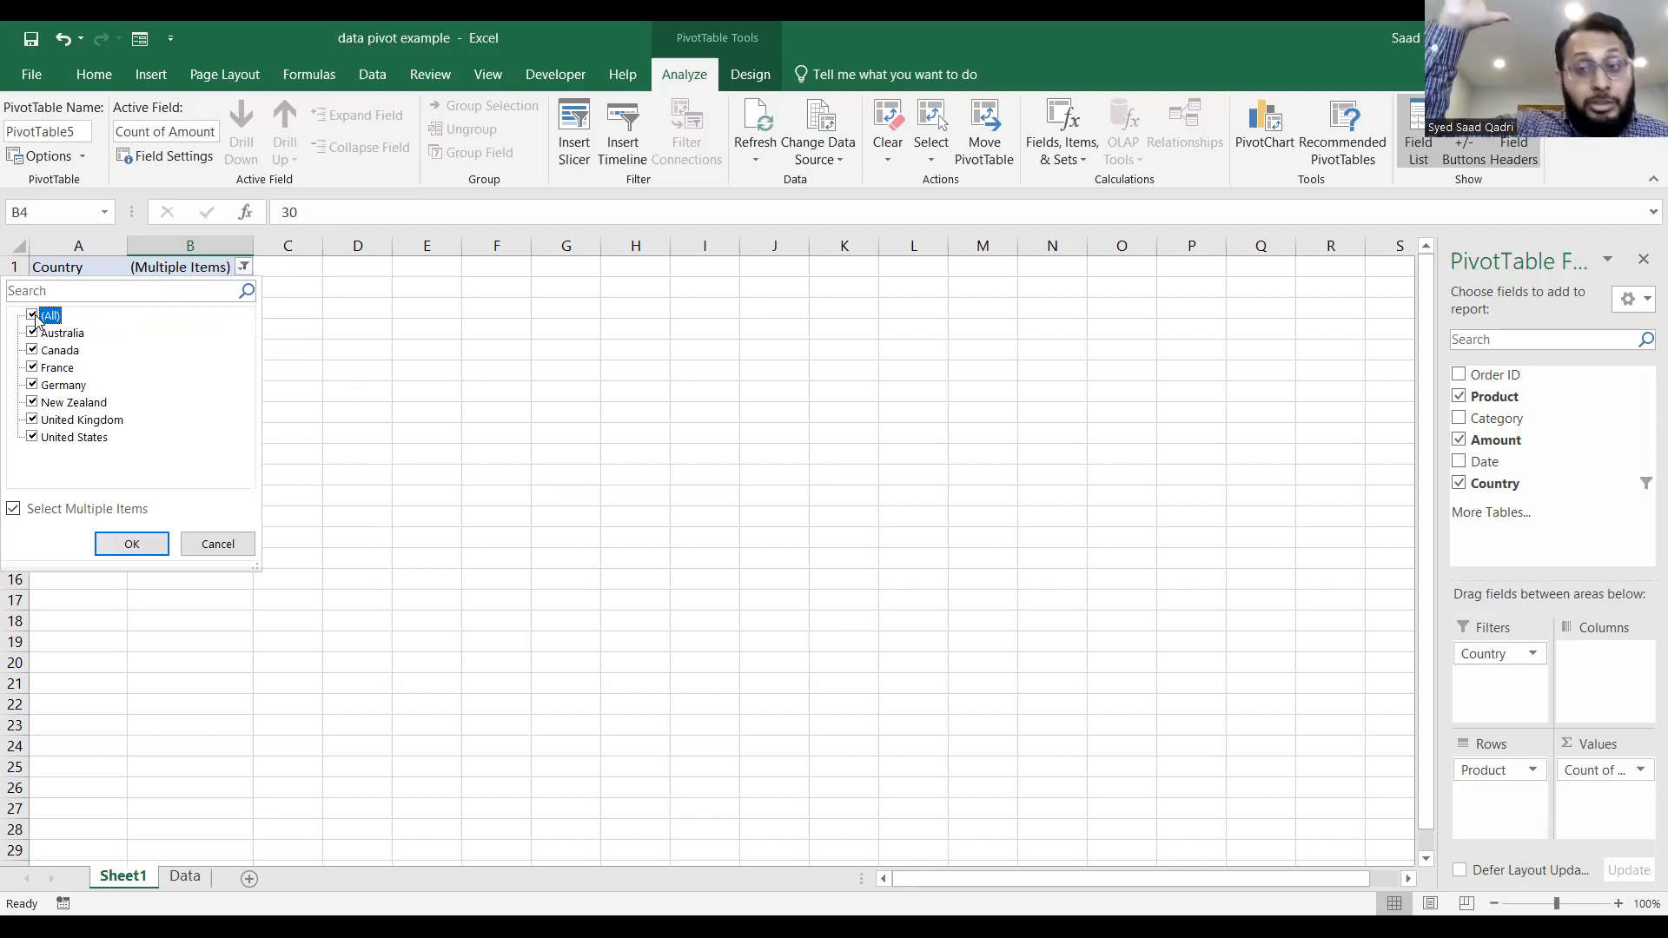
click(128, 549)
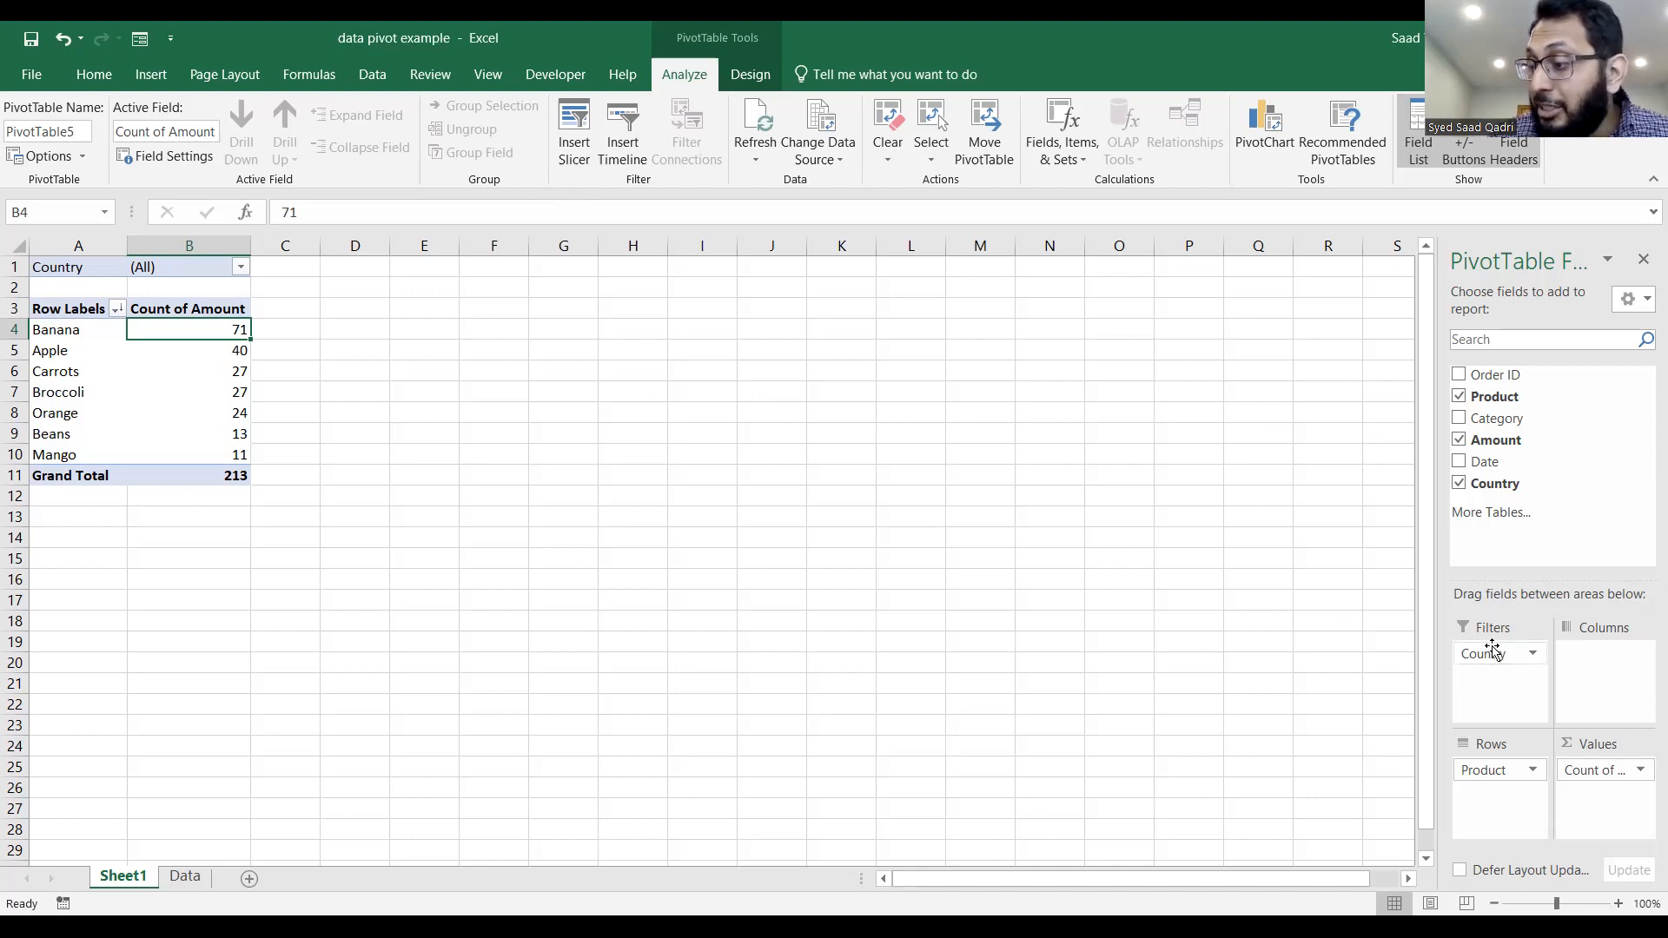
Rearrange the PivotTable with Country in the rows, Product in the columns and Category as the report filter.
drag(1492, 650, 1494, 793)
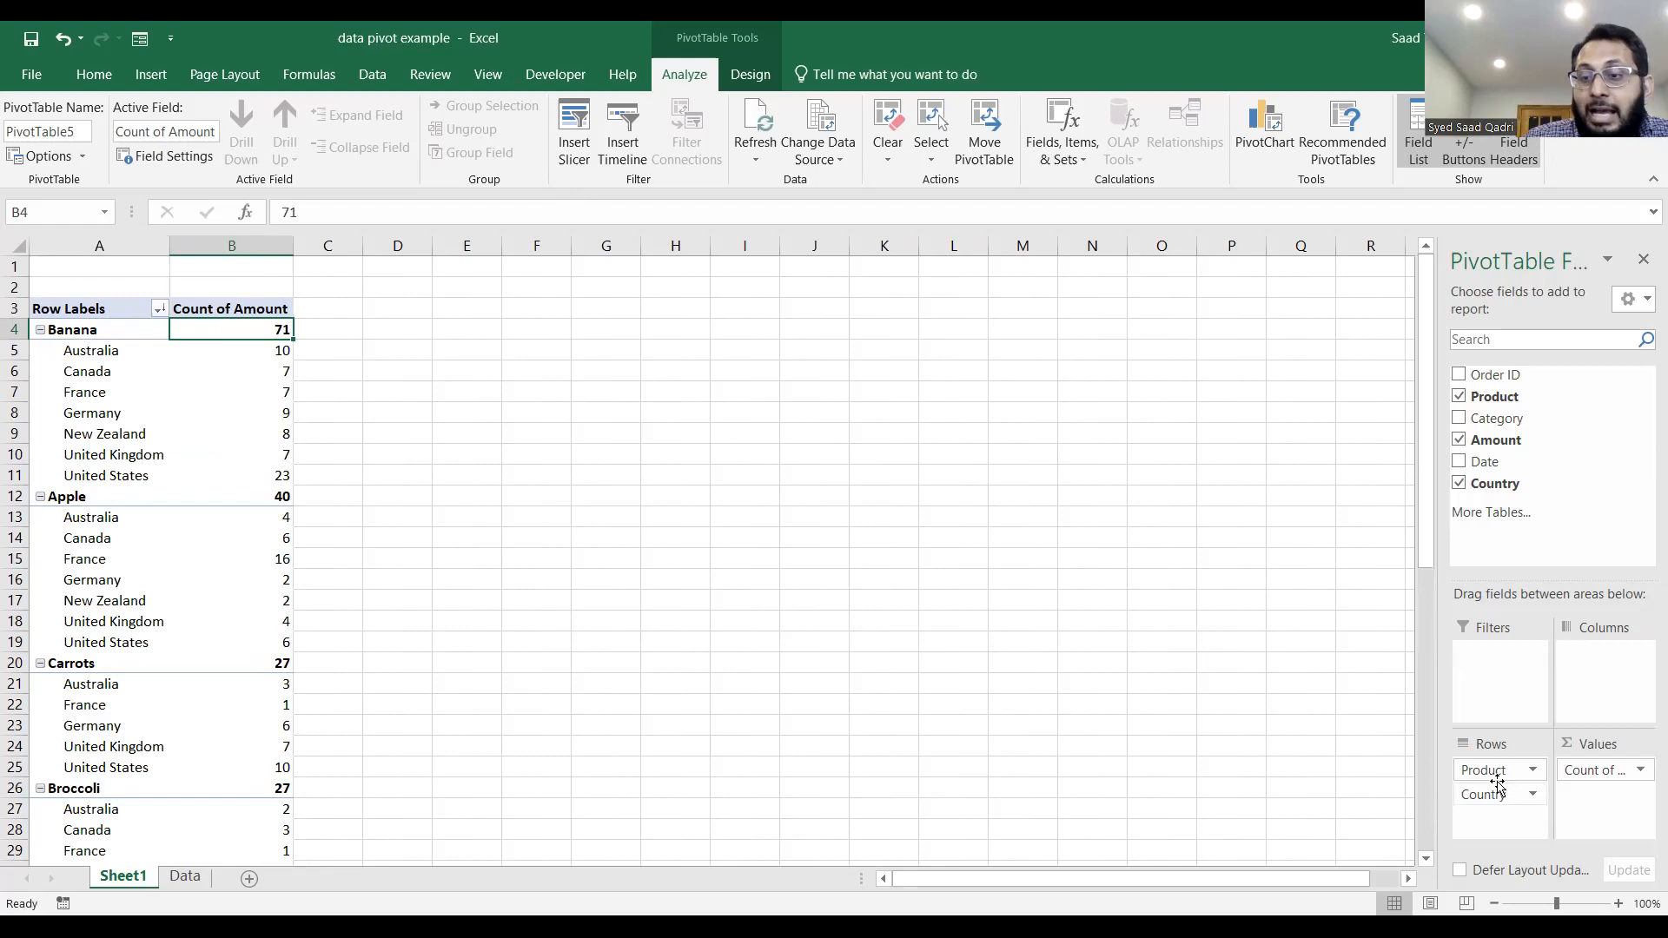
drag(1491, 771, 1612, 658)
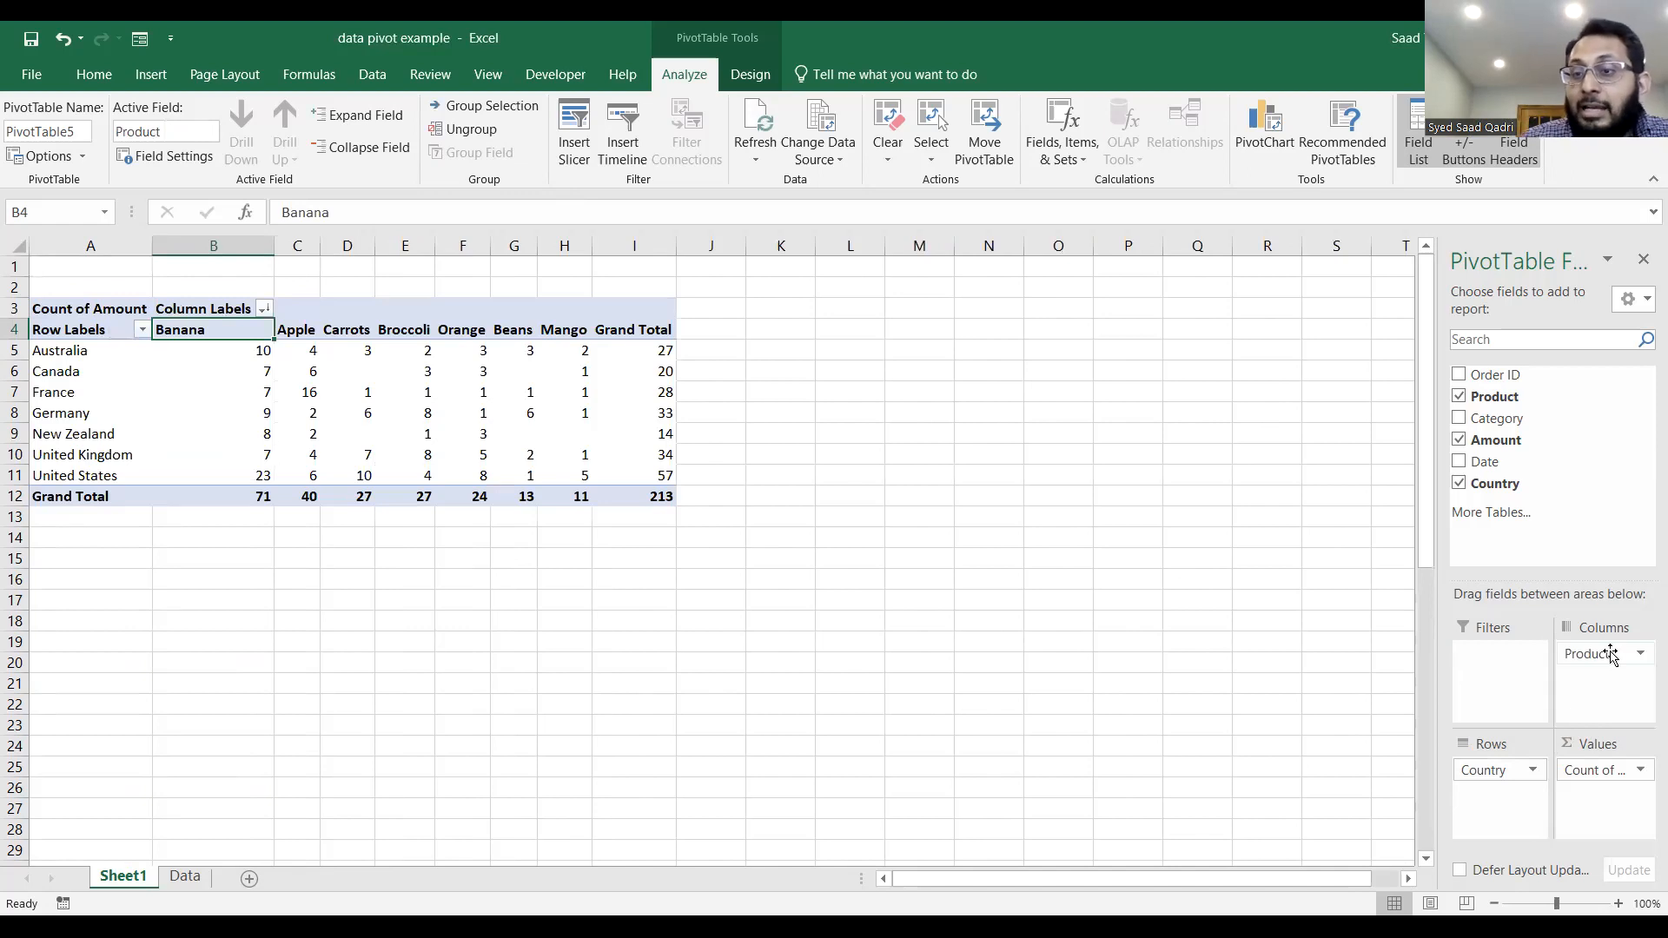
drag(1519, 420, 1491, 665)
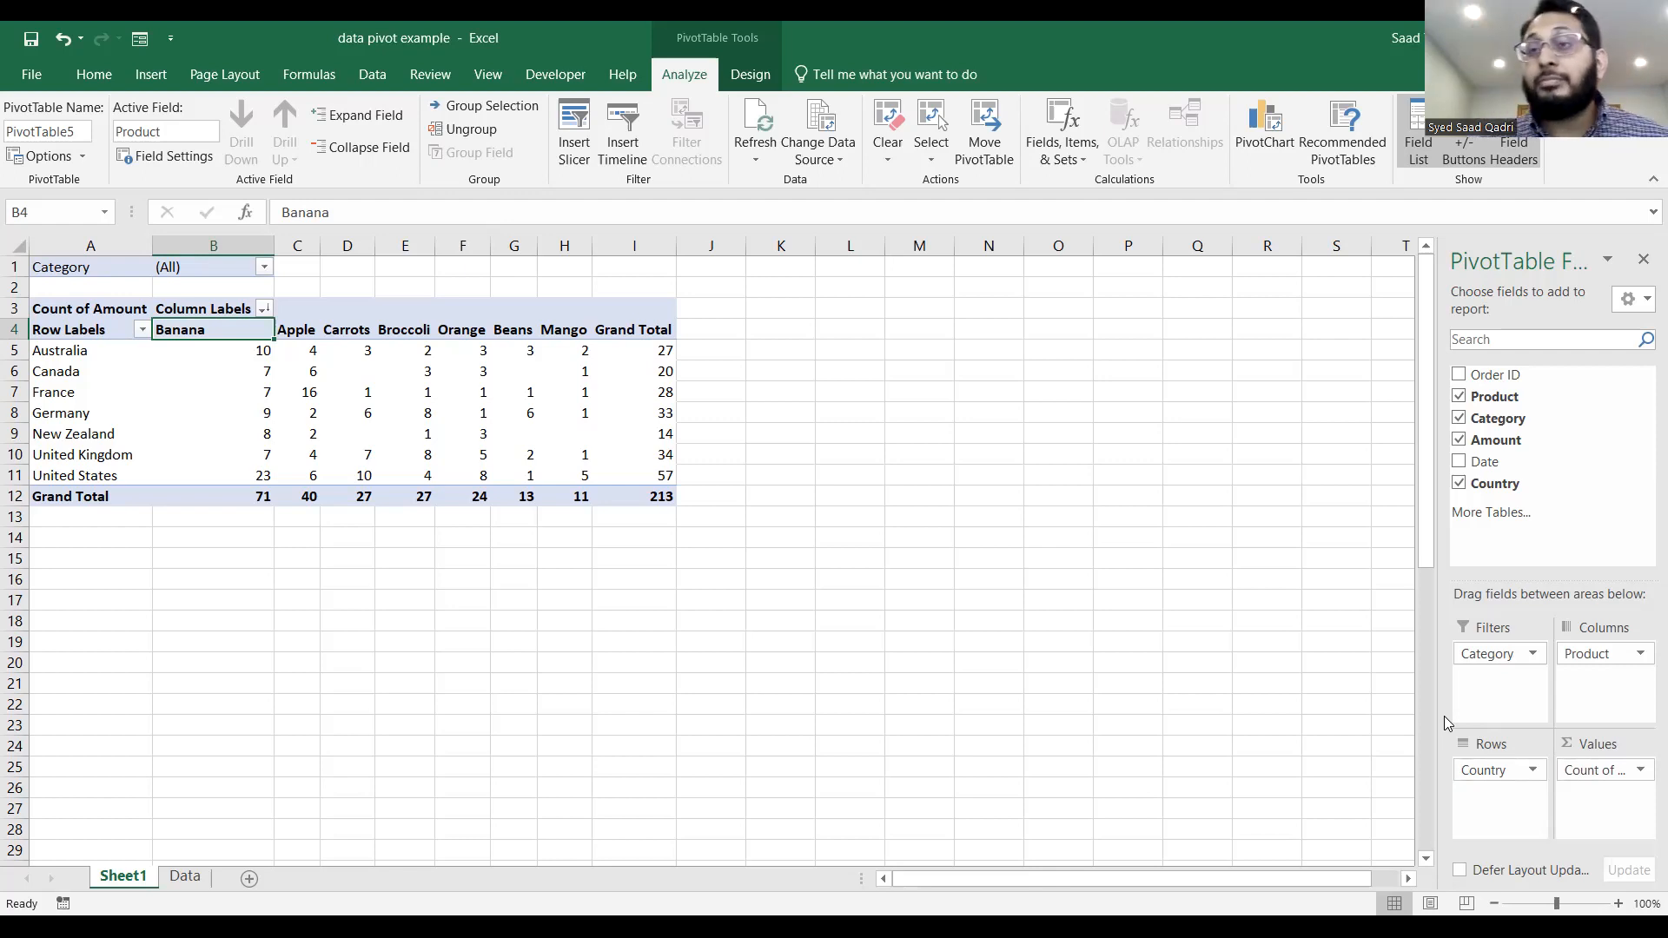
Change the PivotTable's Amount value field to summarize by Sum.
click(1640, 772)
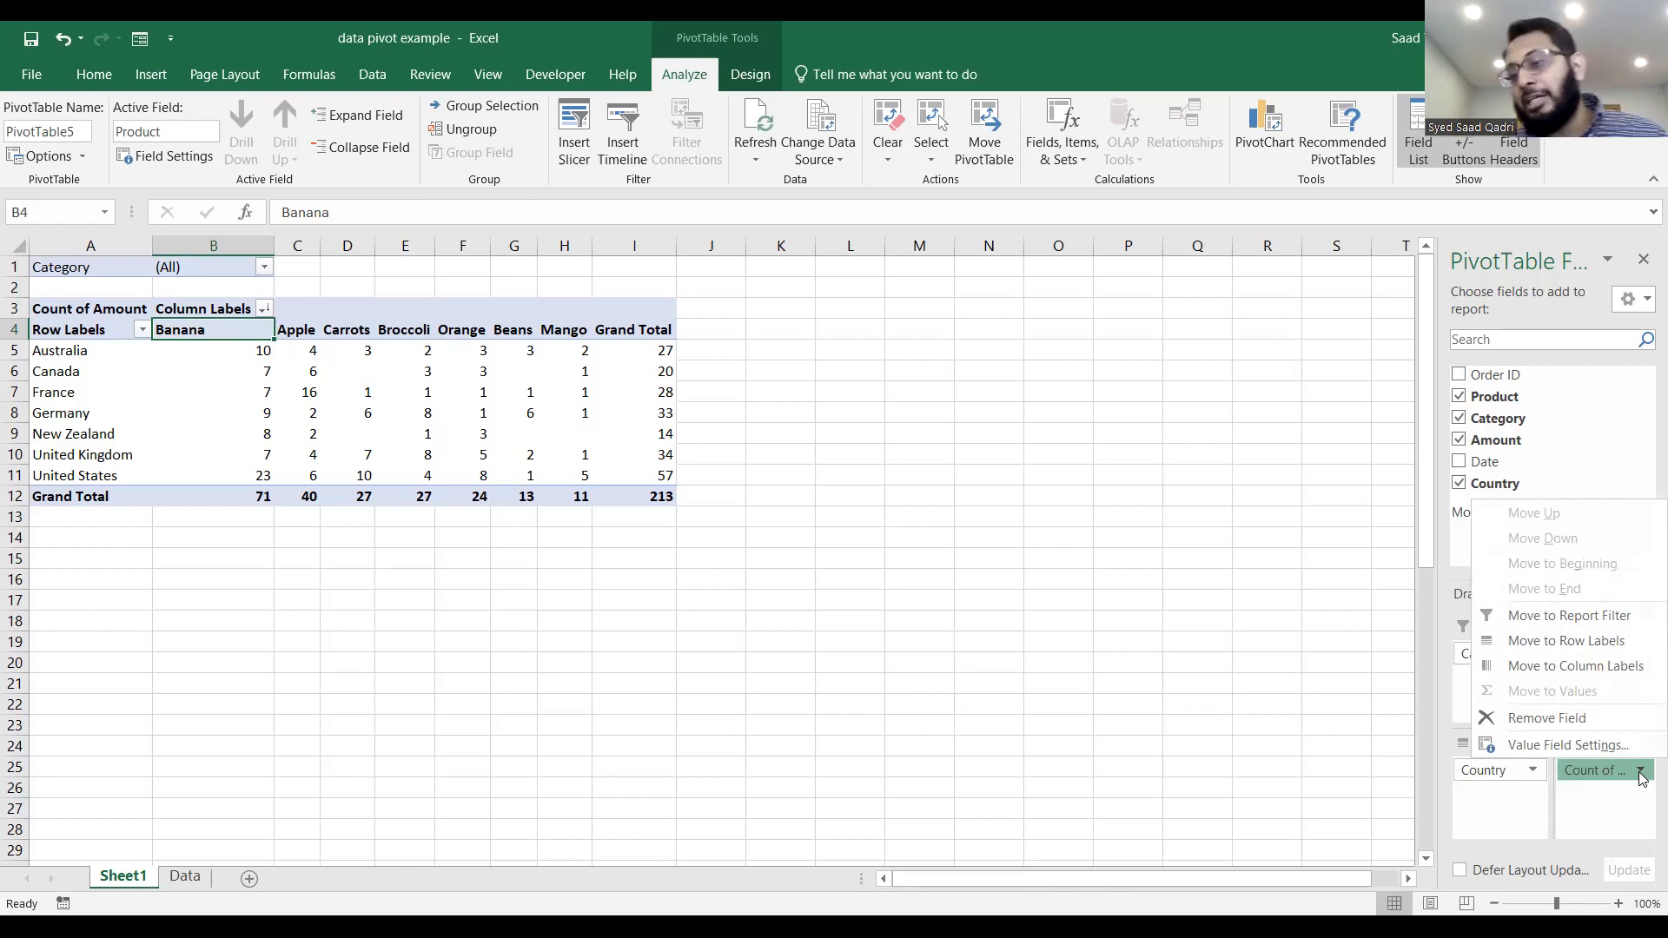
click(1639, 776)
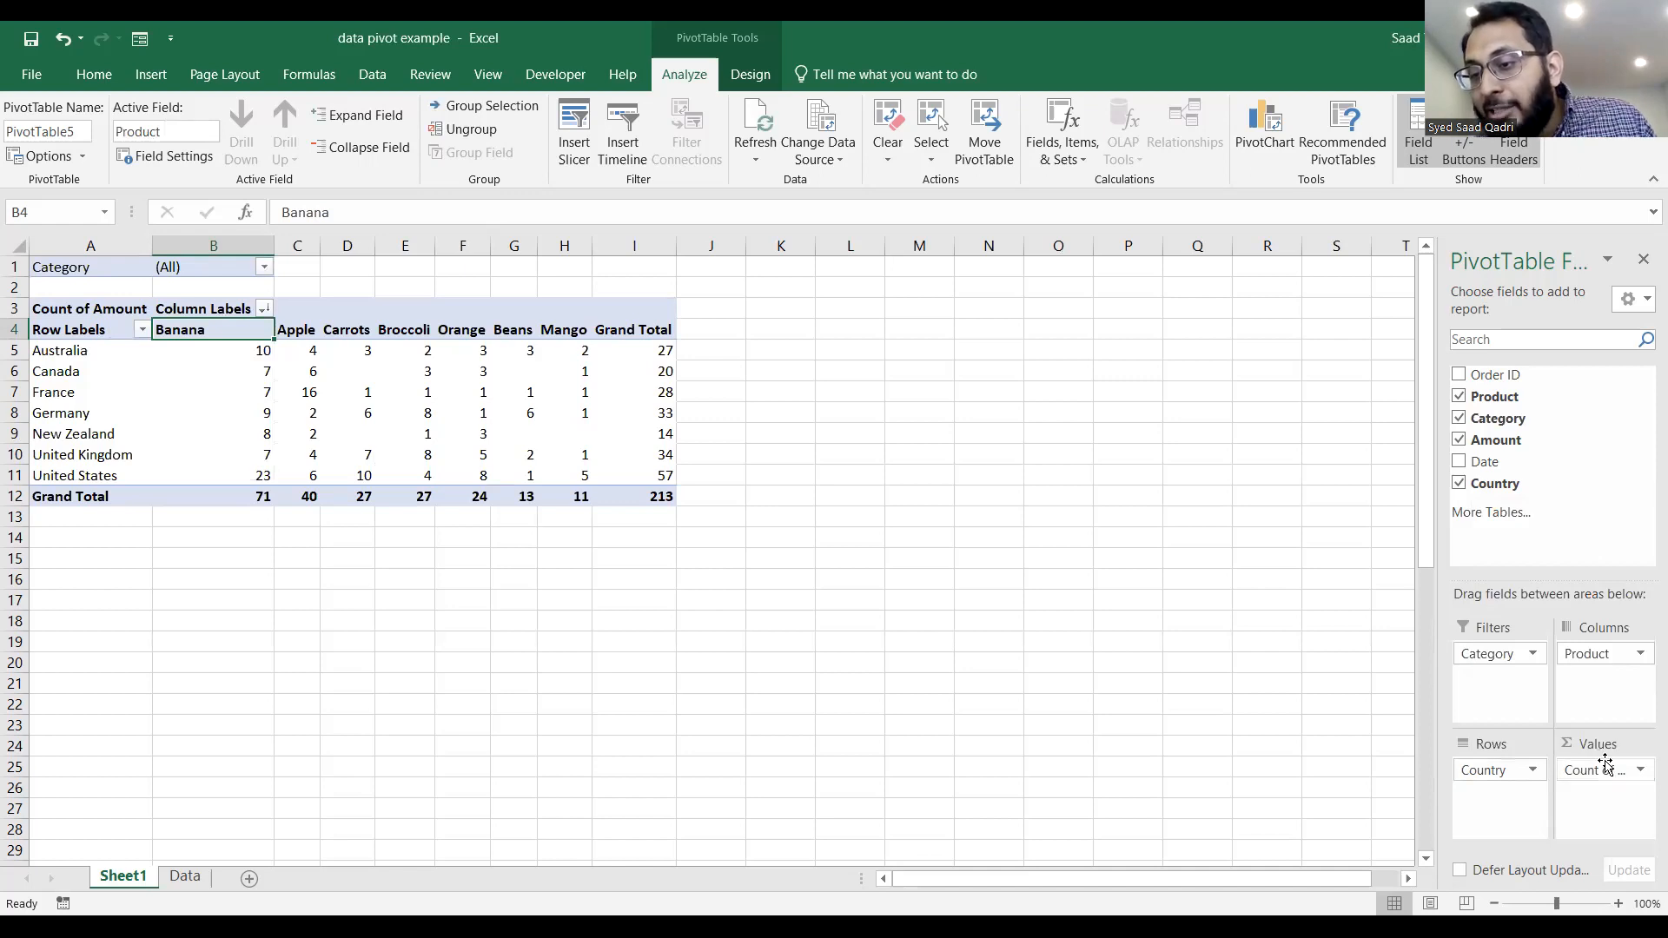
click(1640, 772)
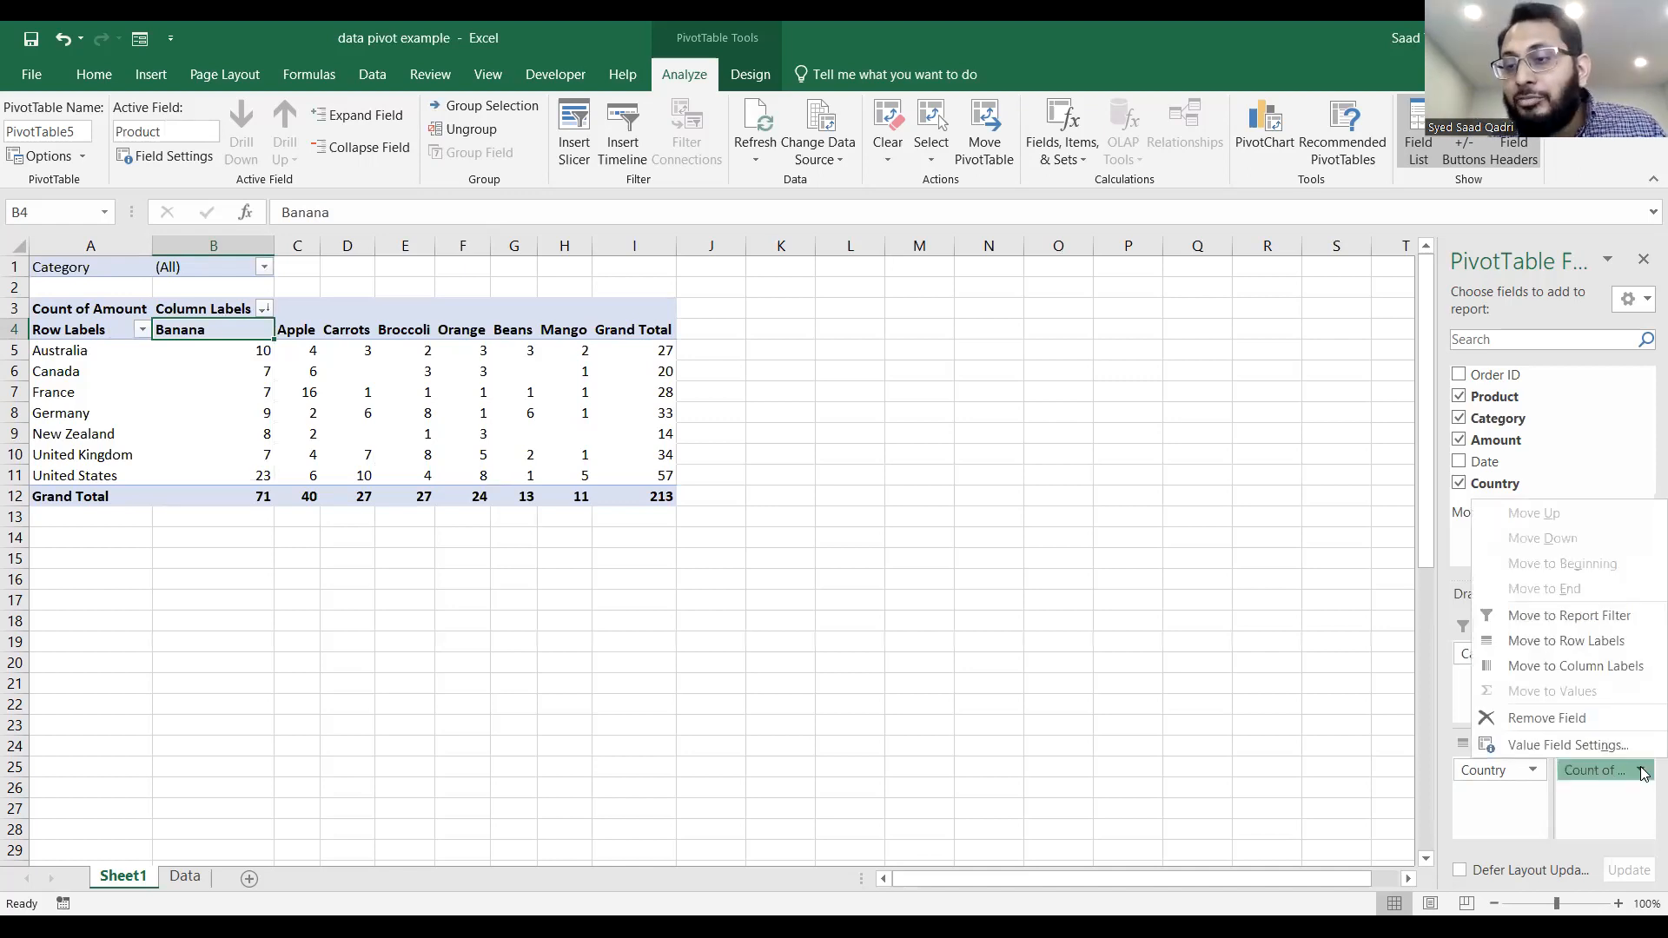
click(1640, 773)
click(1640, 773)
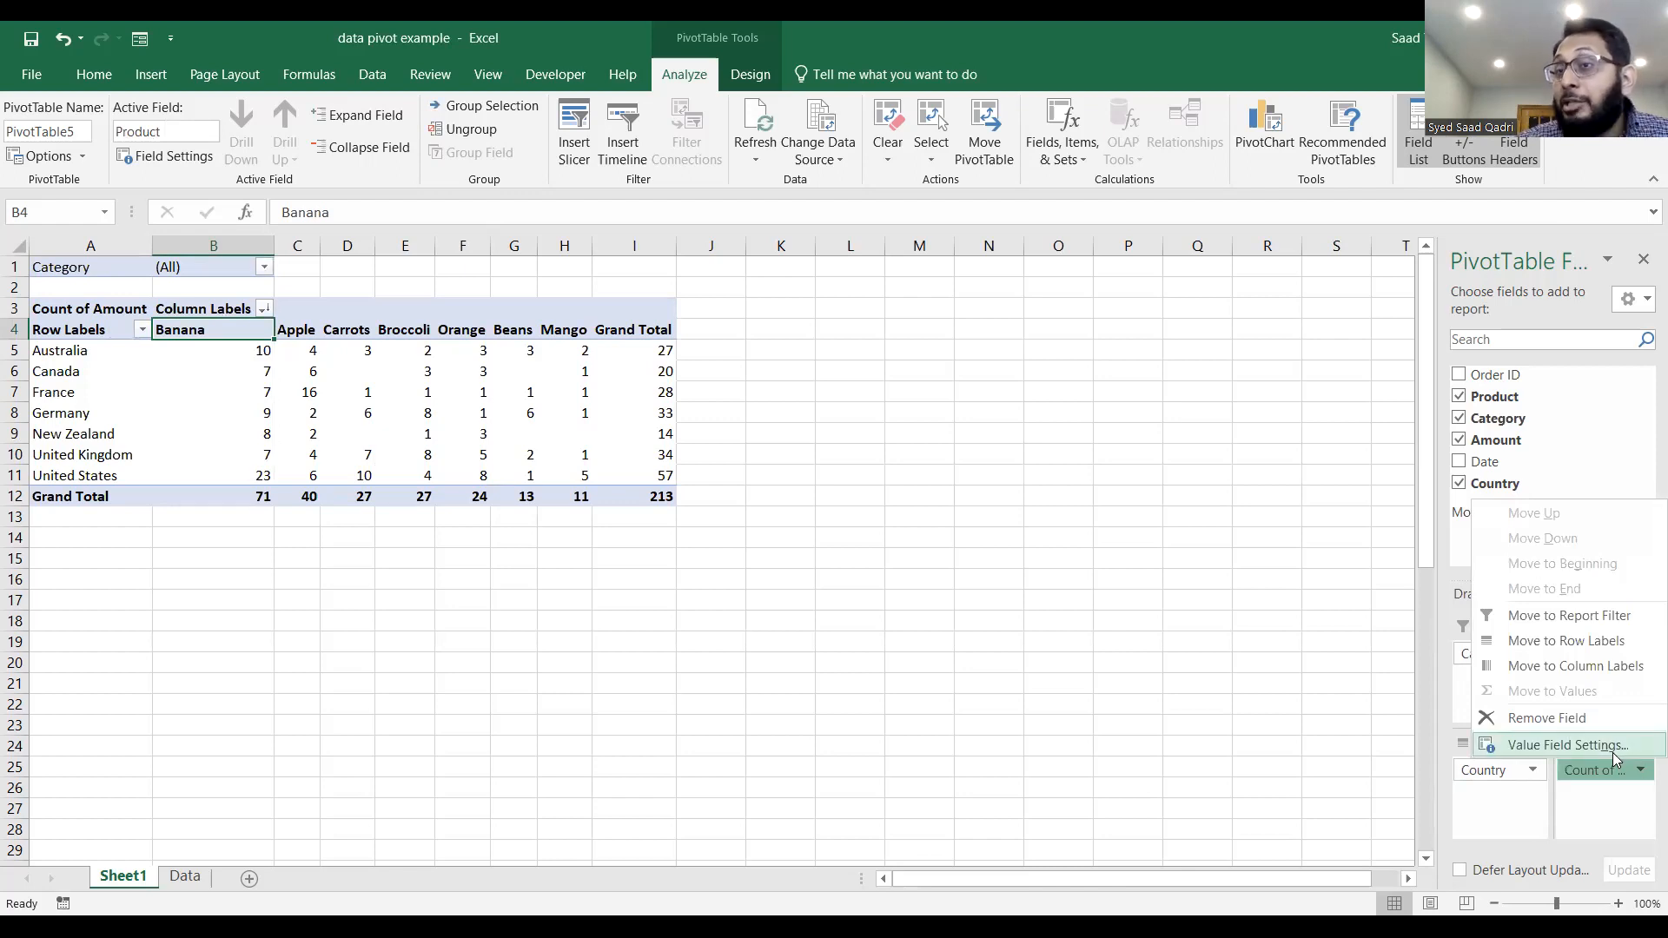
click(1568, 745)
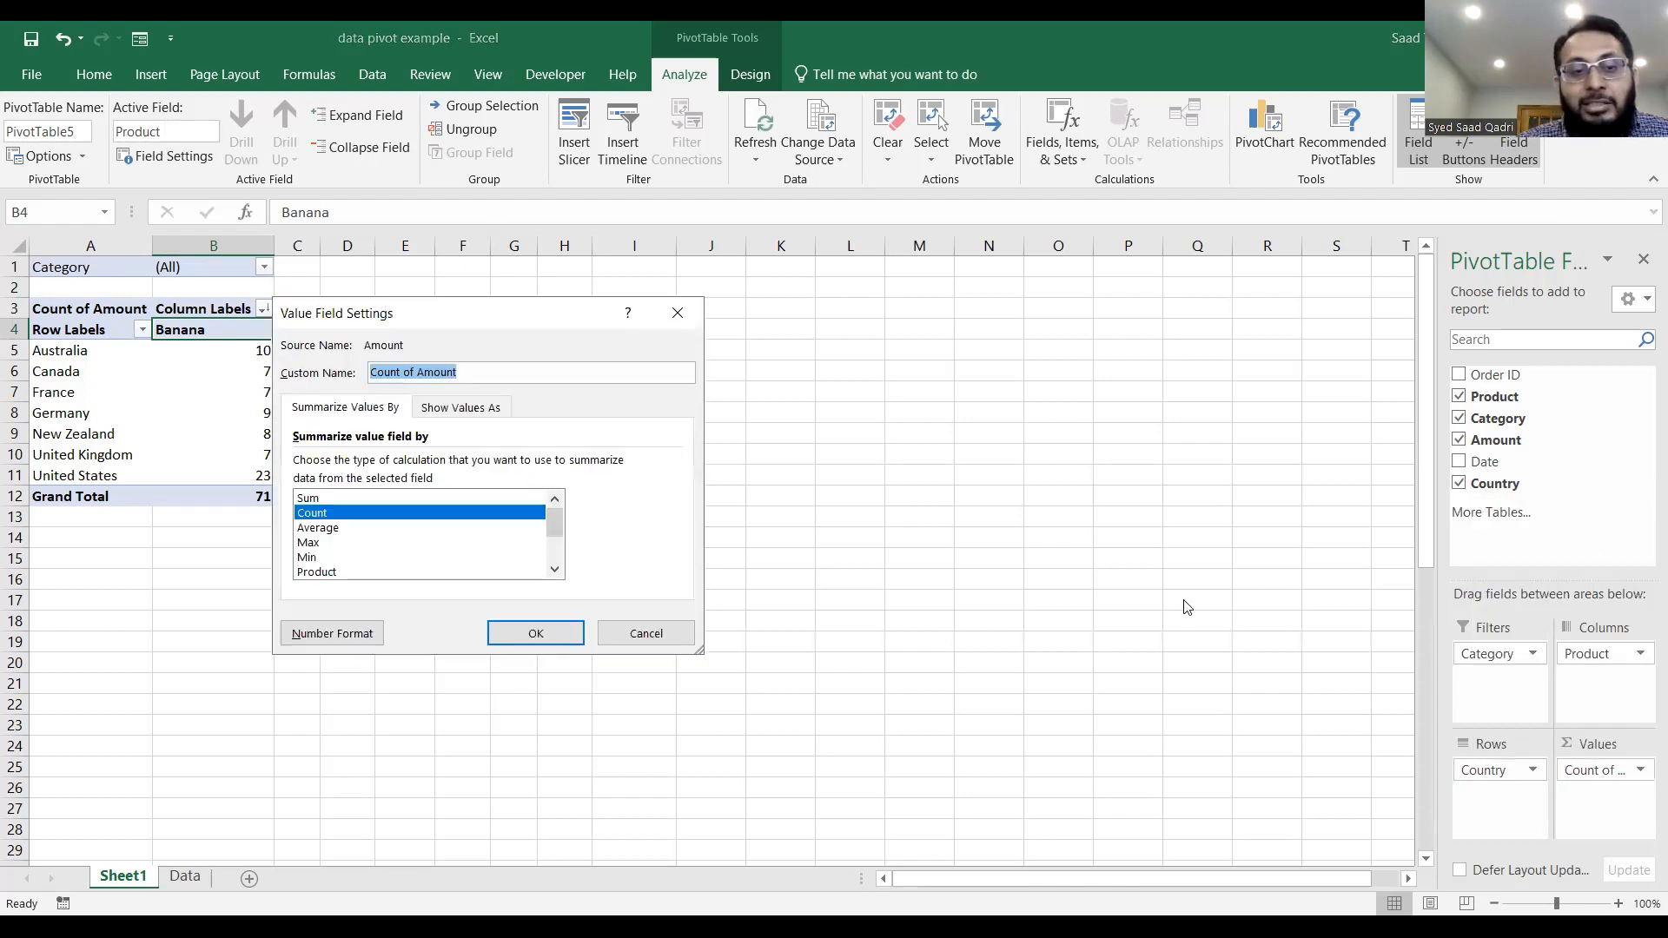
click(455, 499)
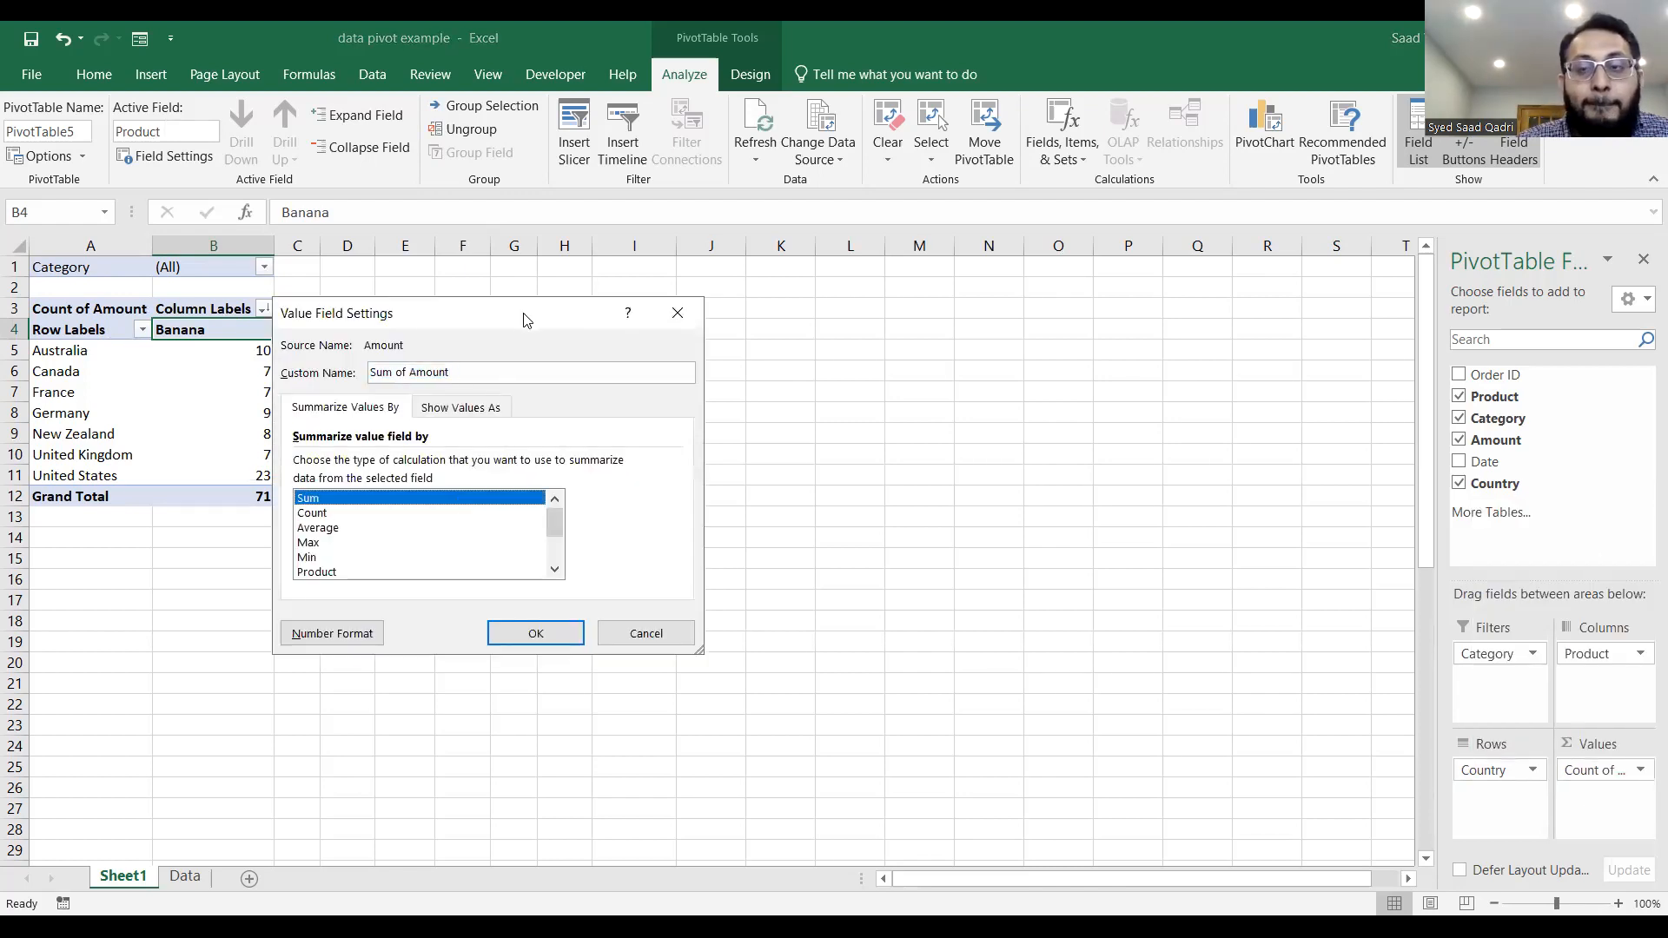
drag(533, 321, 992, 347)
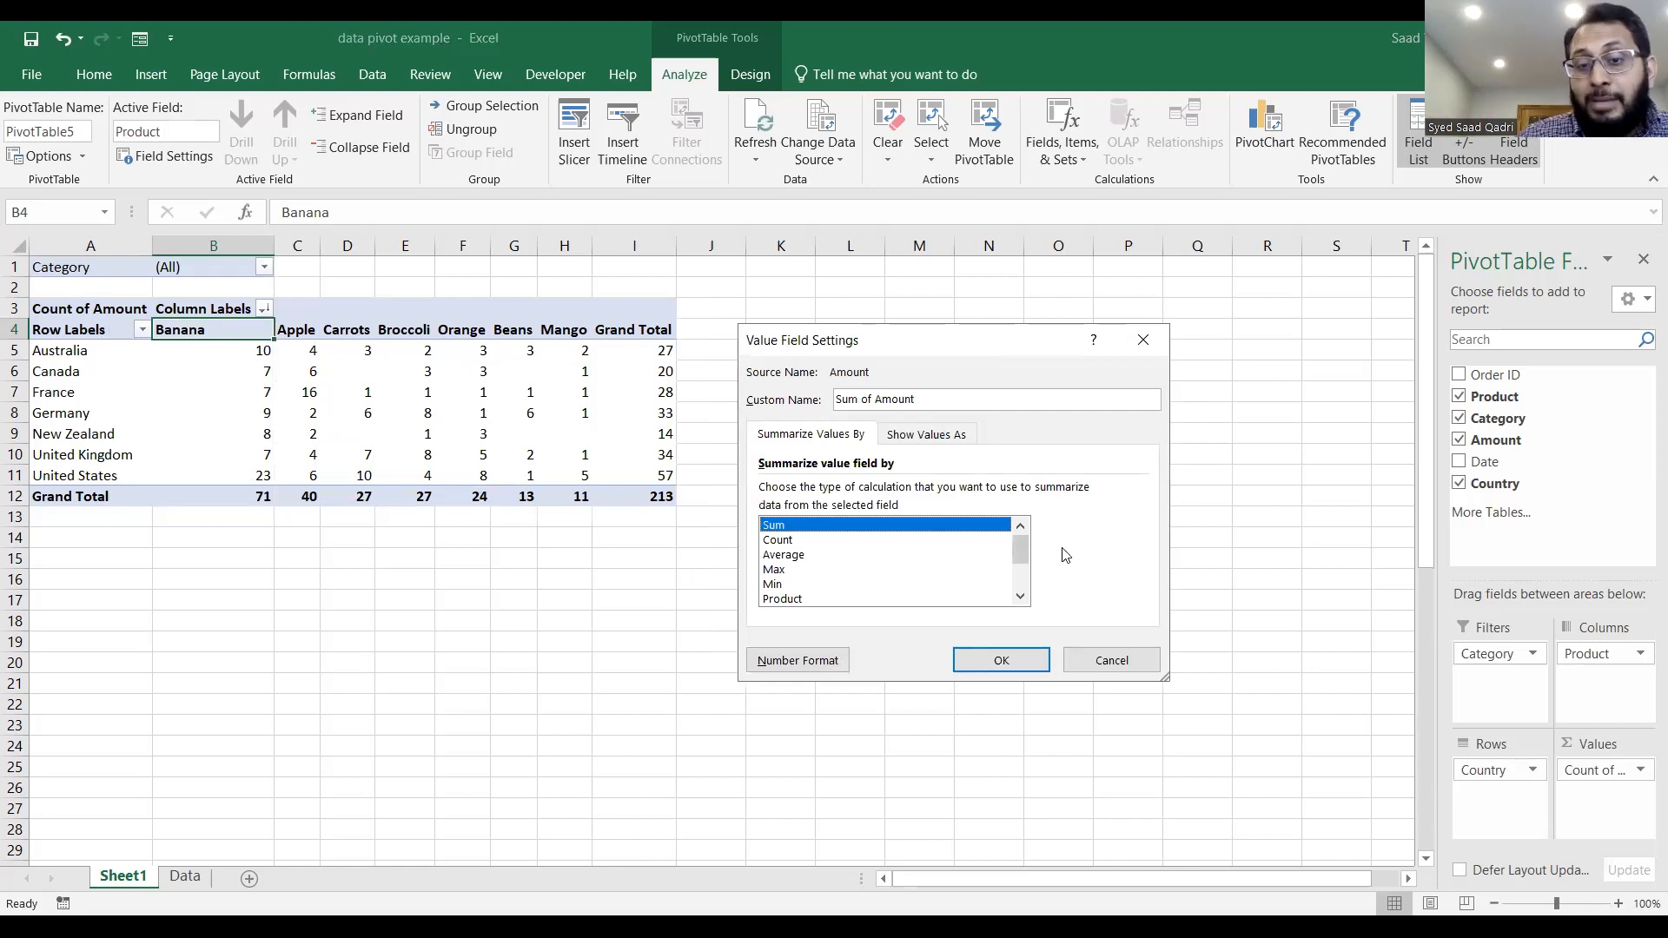
click(980, 662)
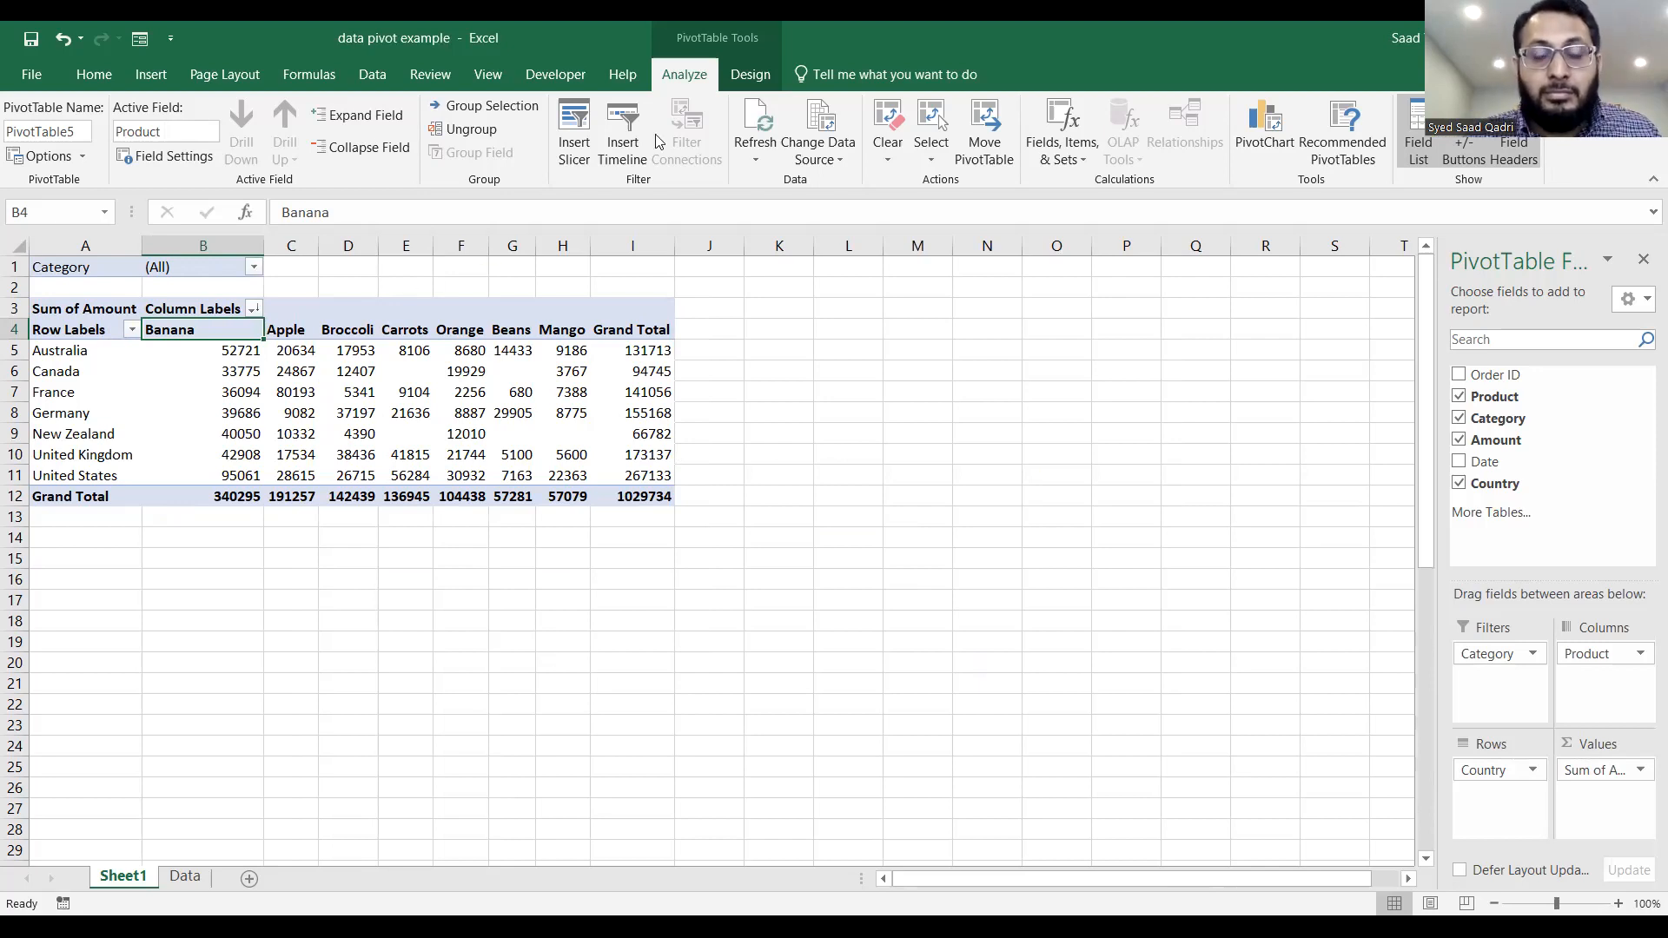
key(alt+Tab)
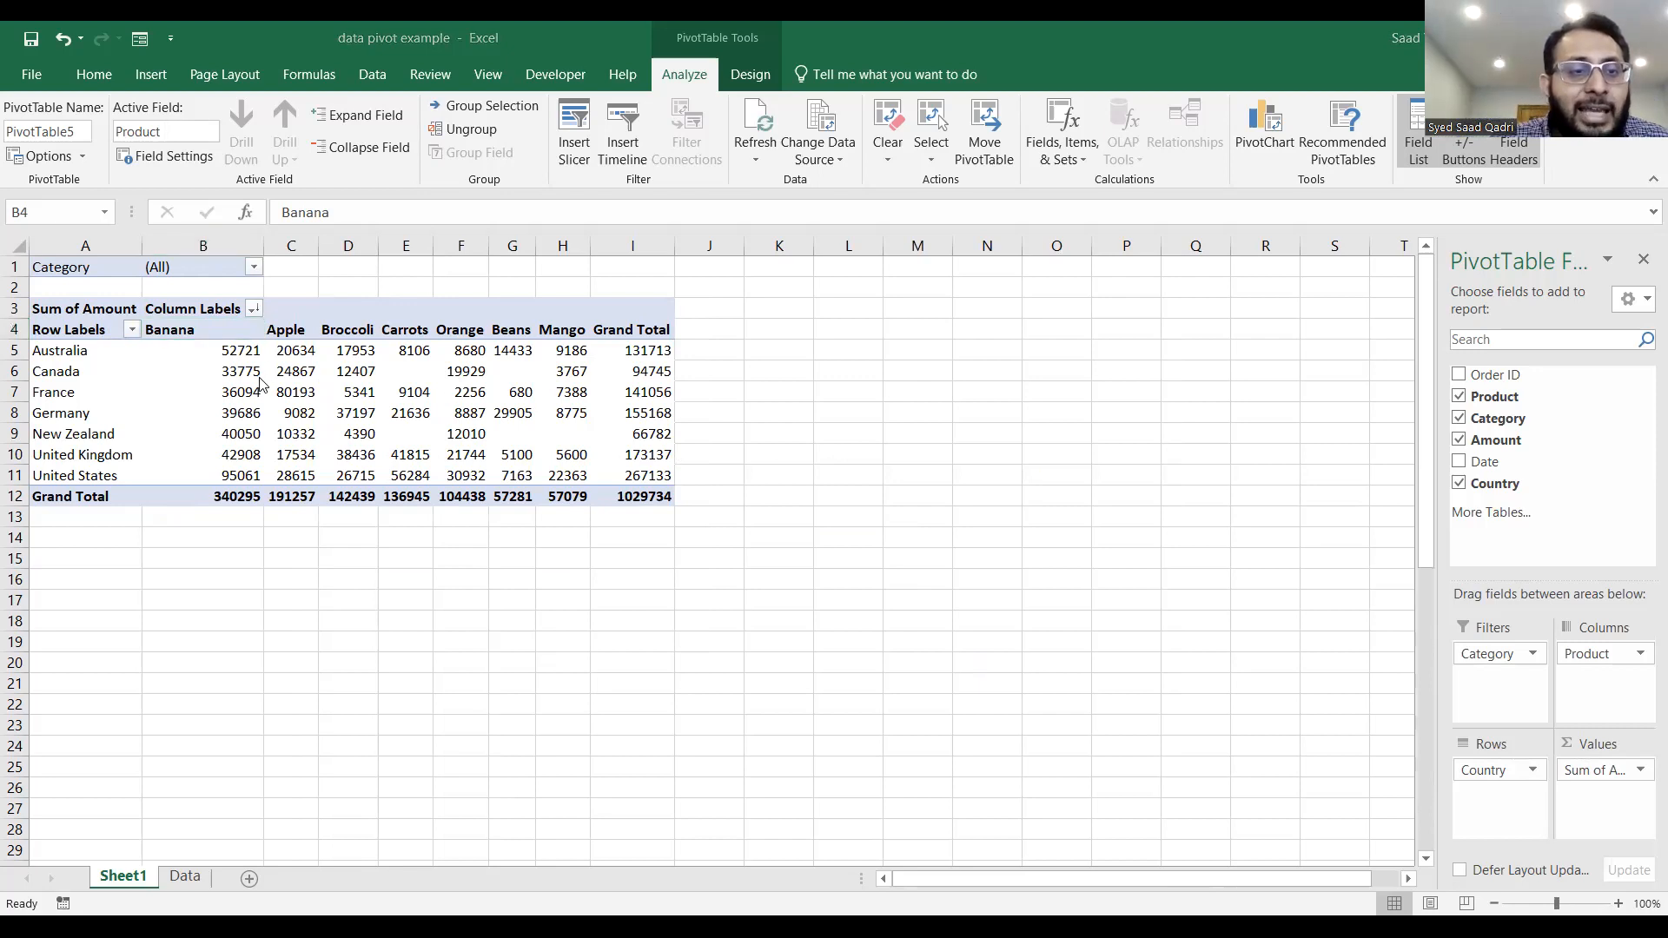
click(1100, 600)
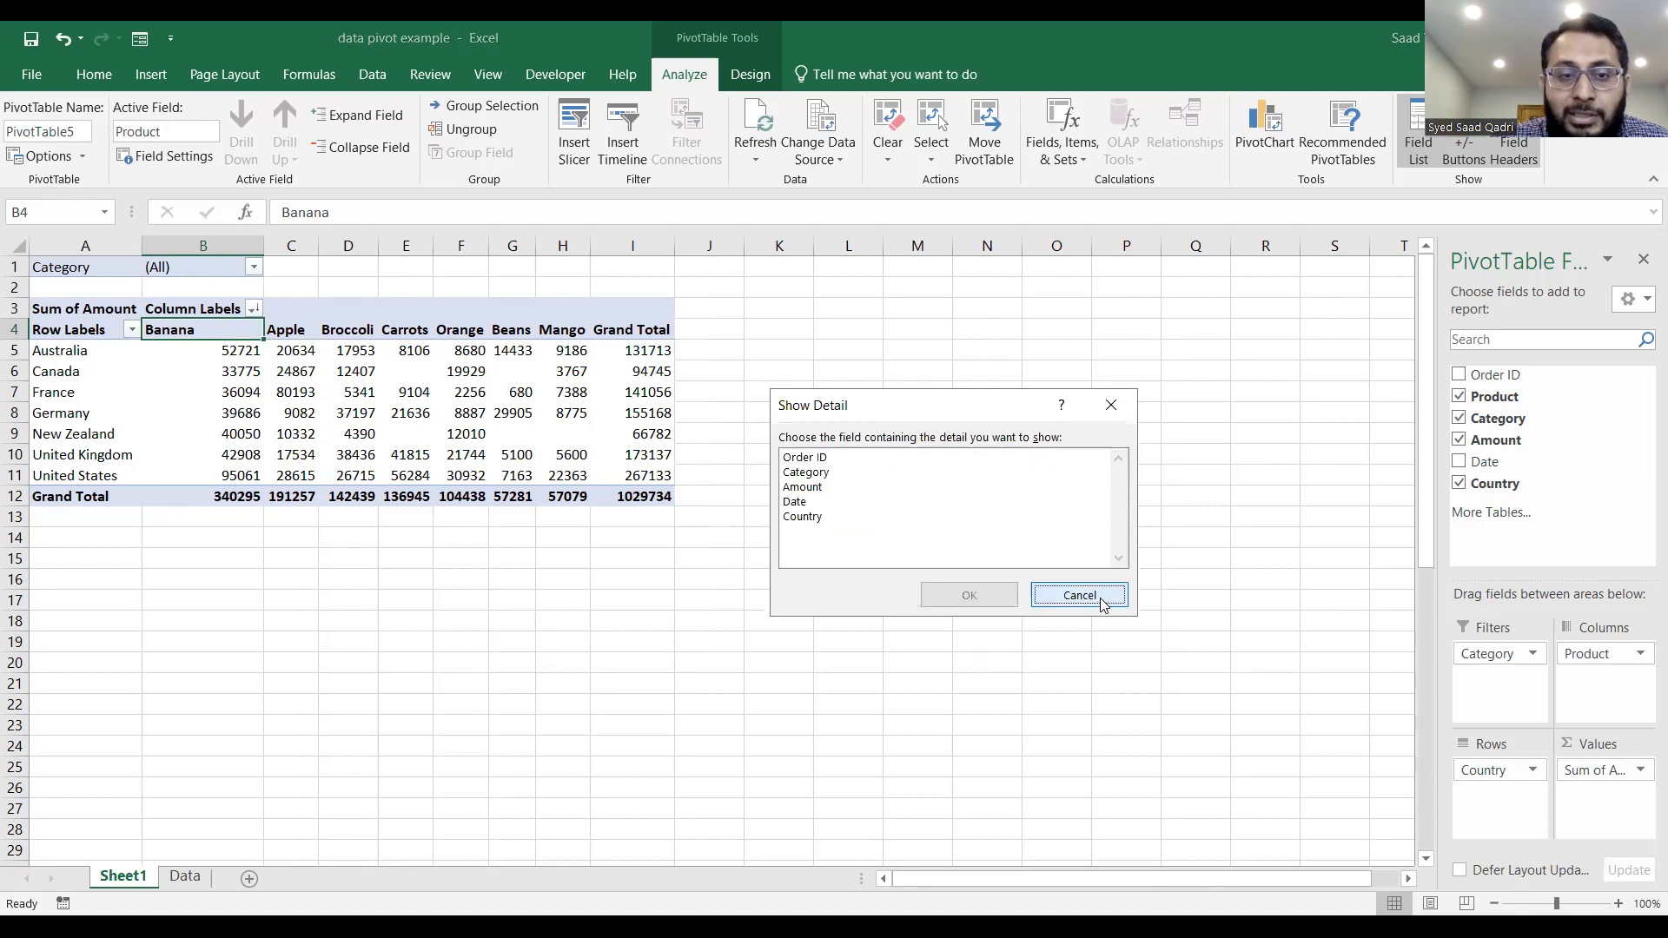
click(443, 443)
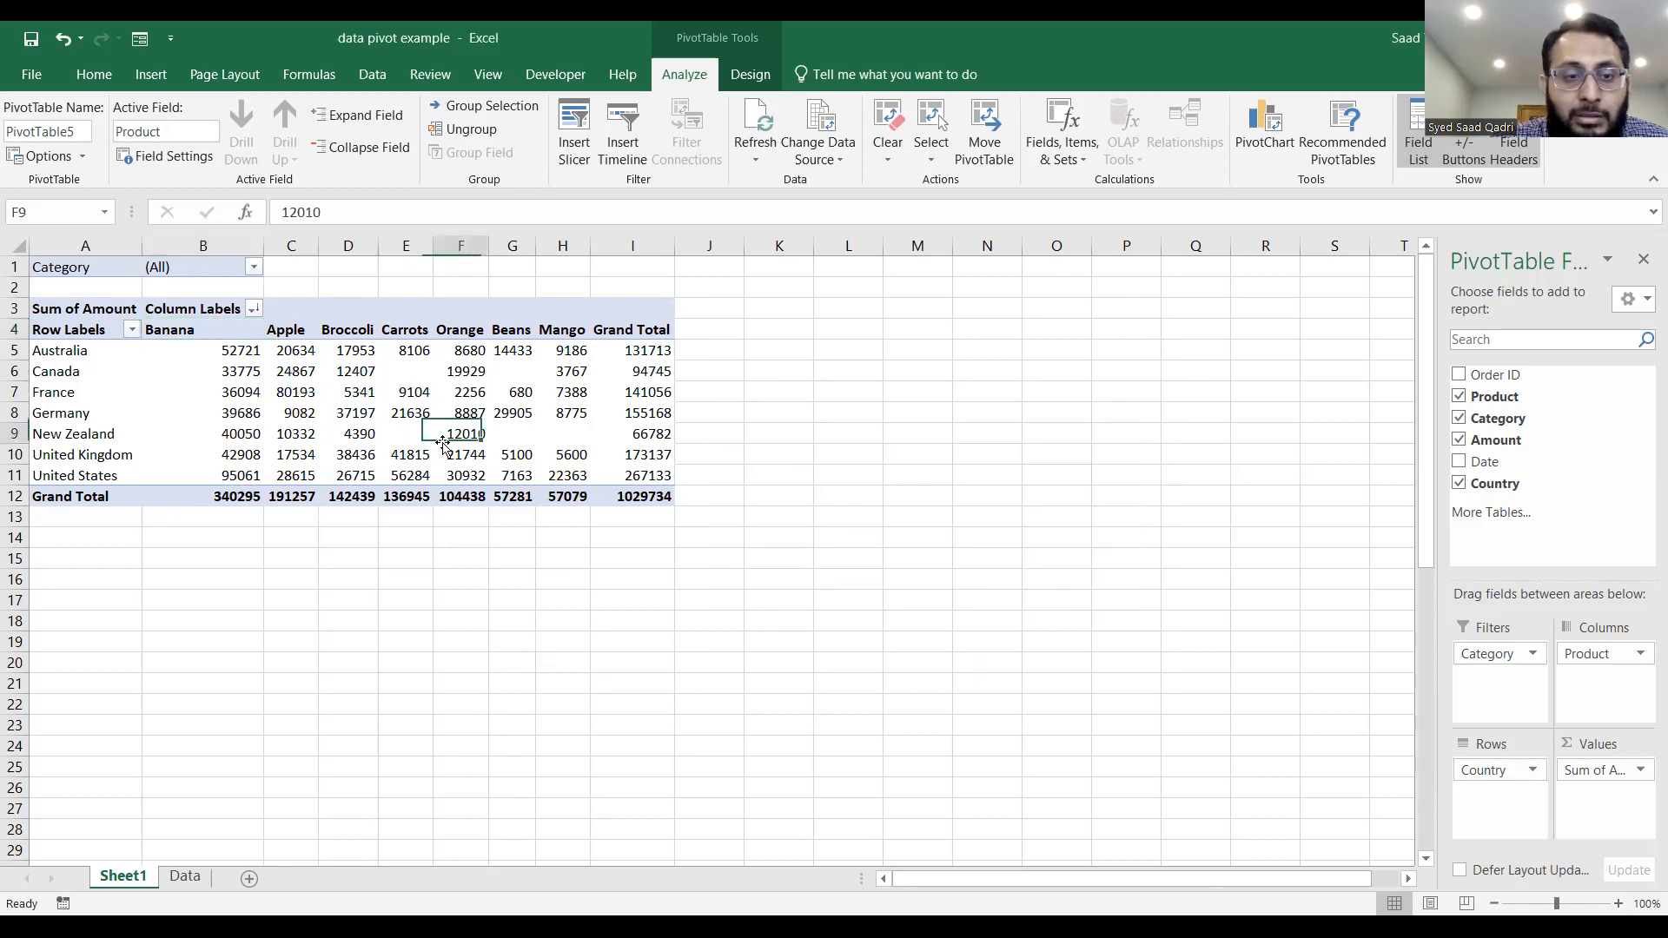
click(1354, 339)
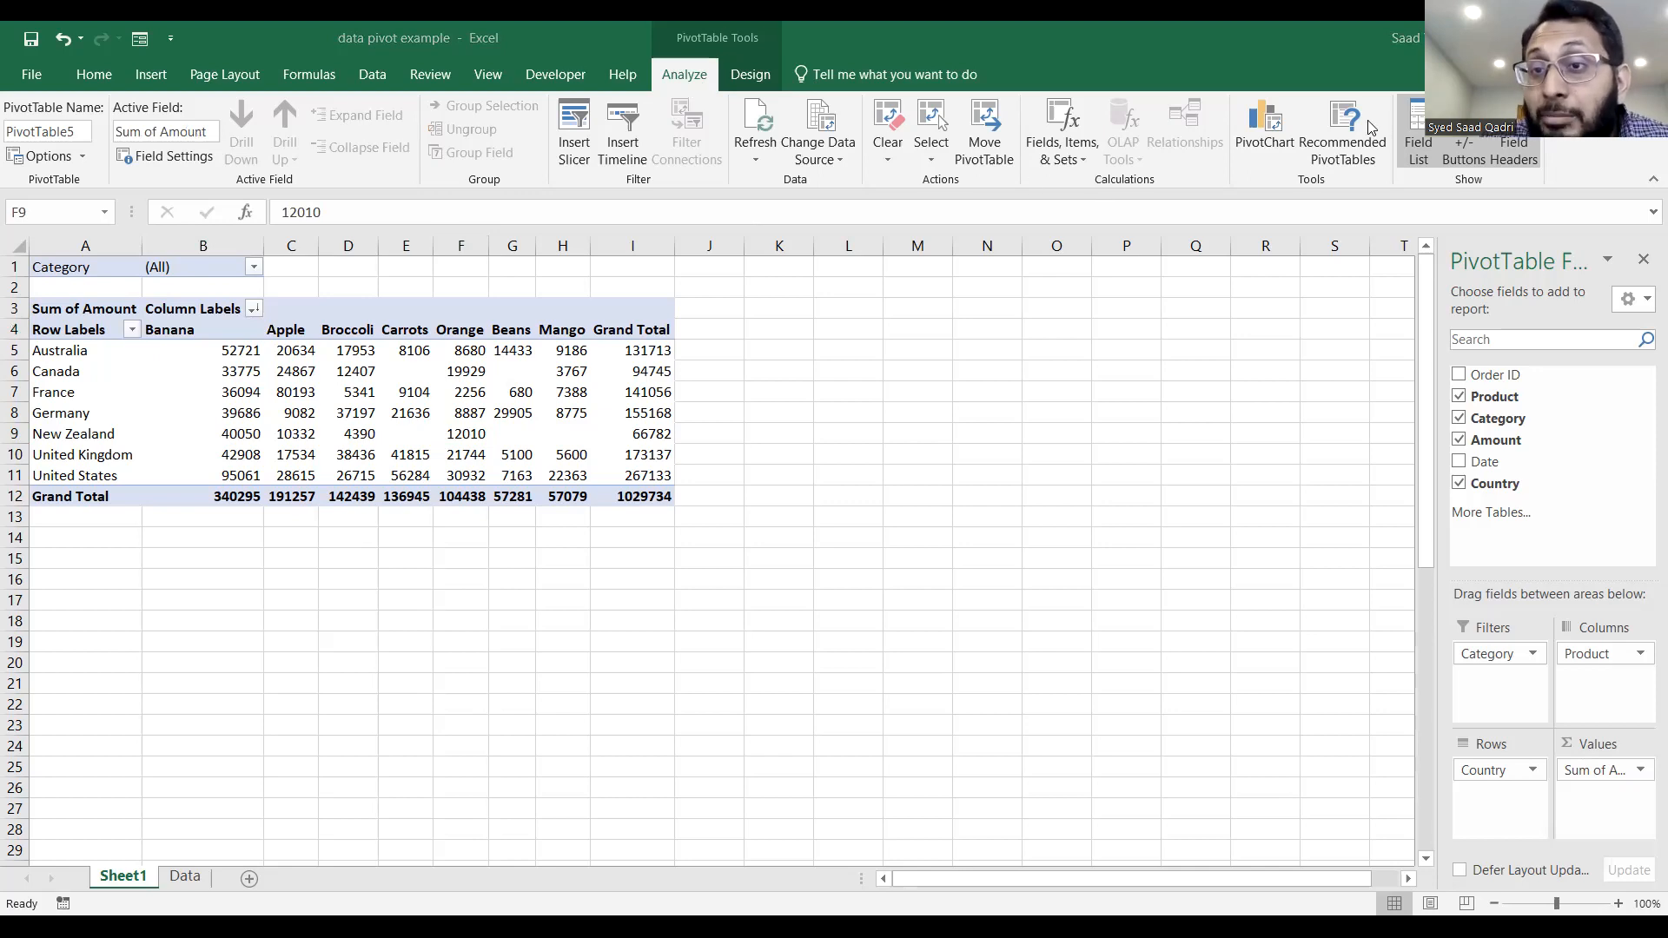
Insert a 3-D Clustered Column PivotChart based on the PivotTable.
click(1274, 122)
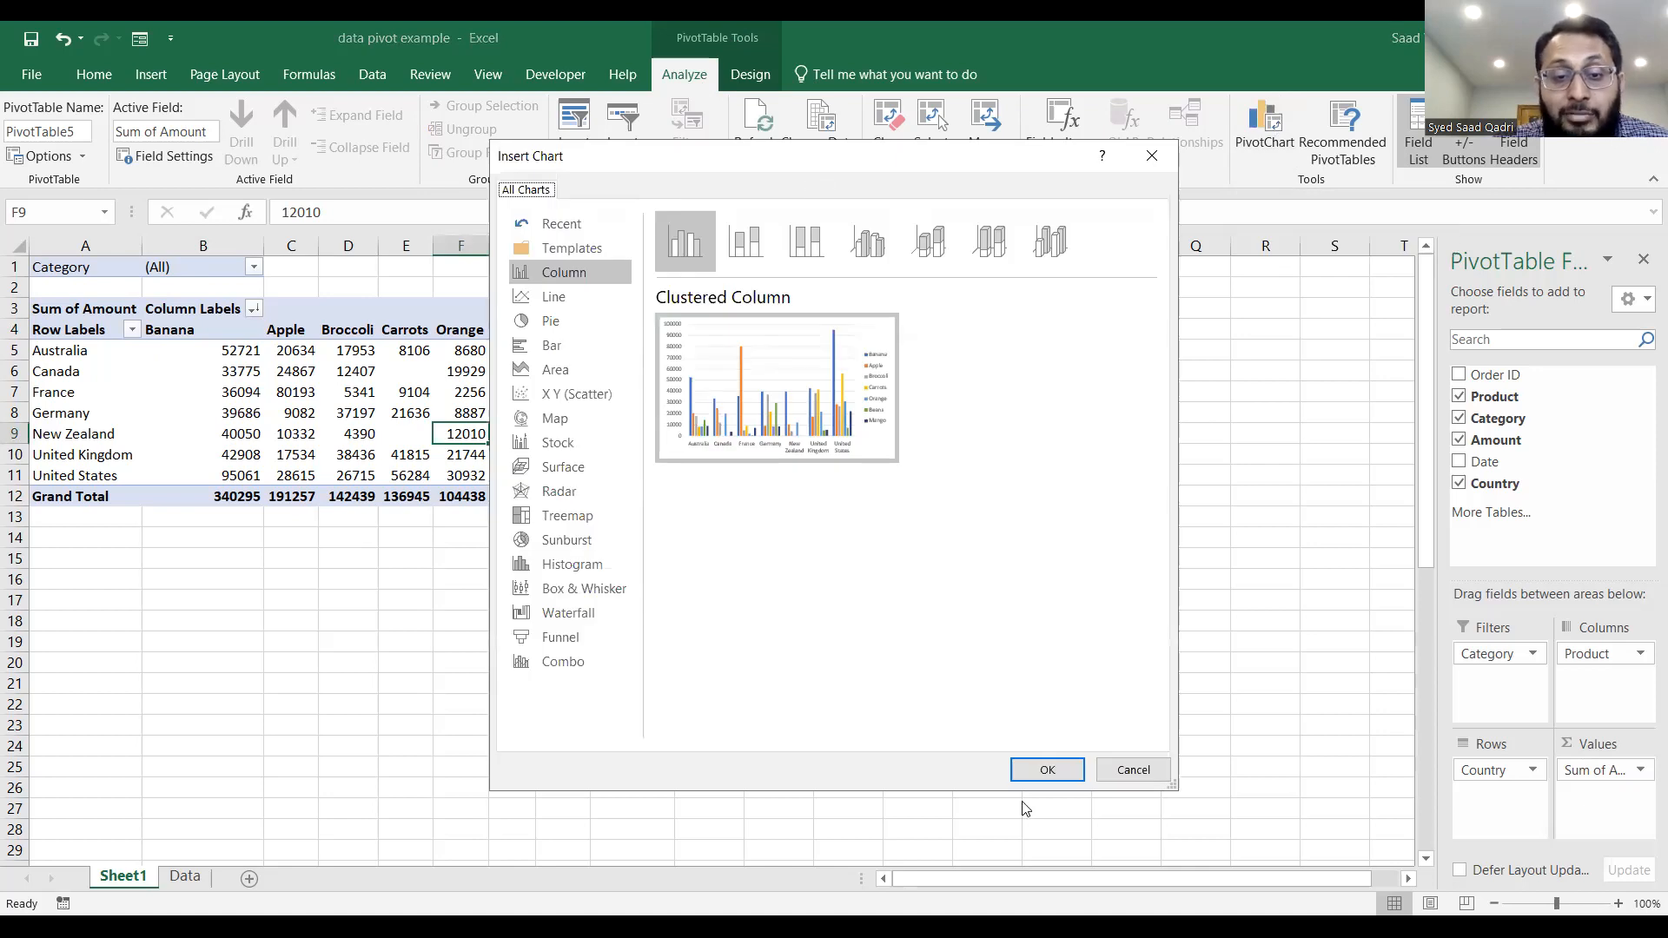
click(1043, 771)
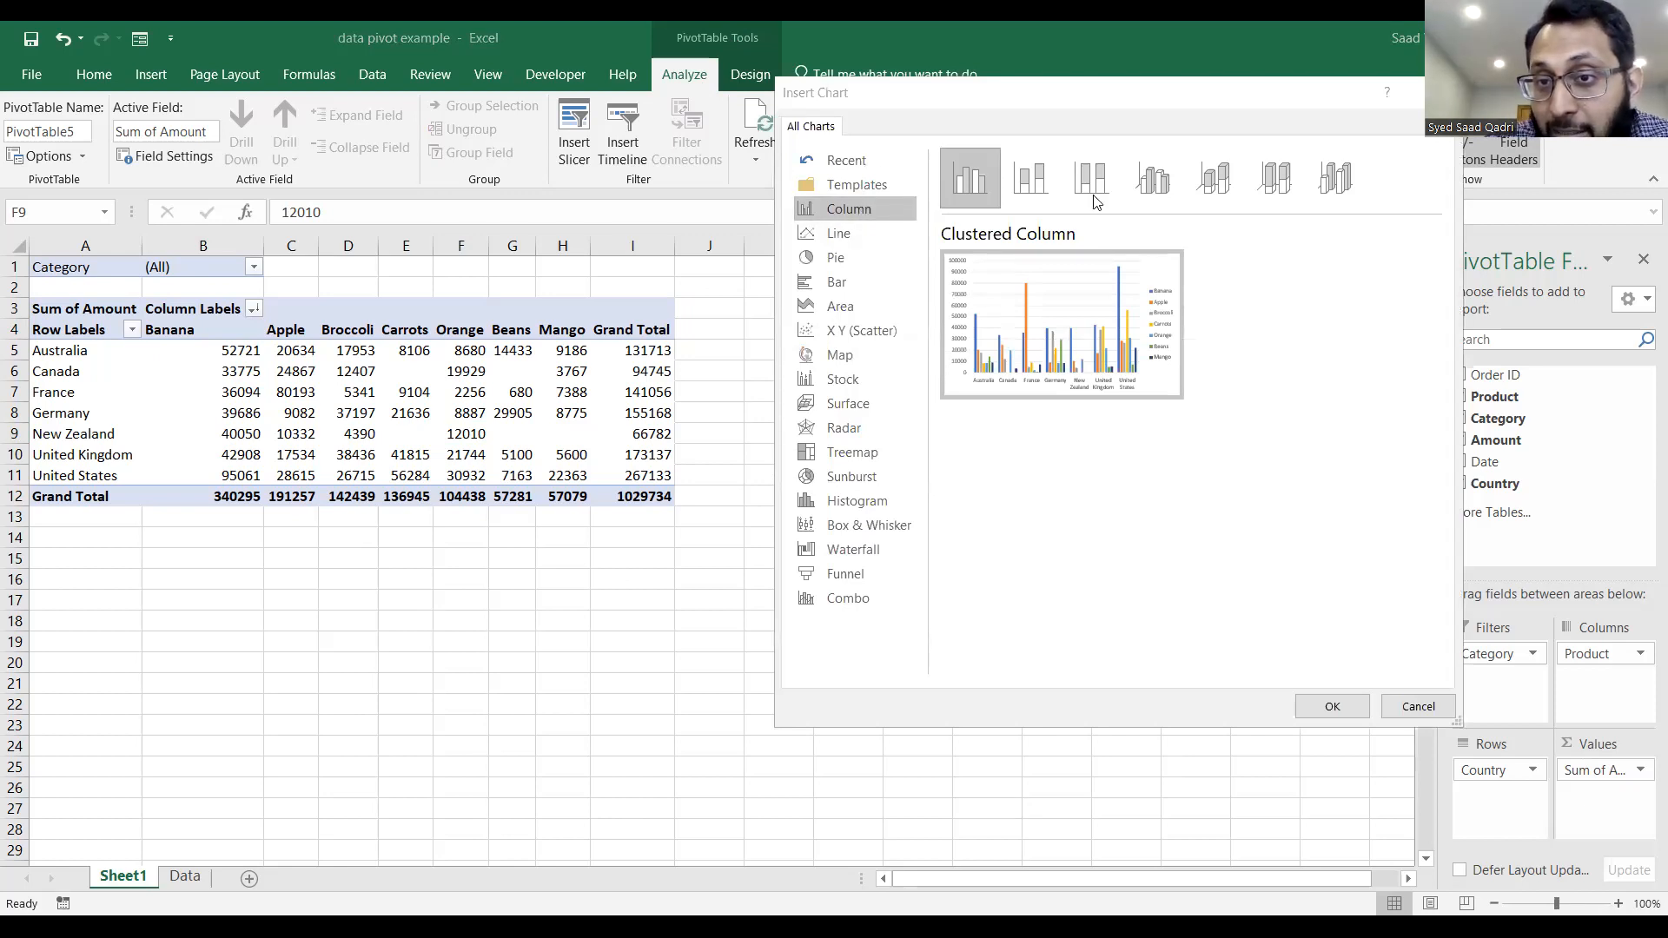
click(1158, 190)
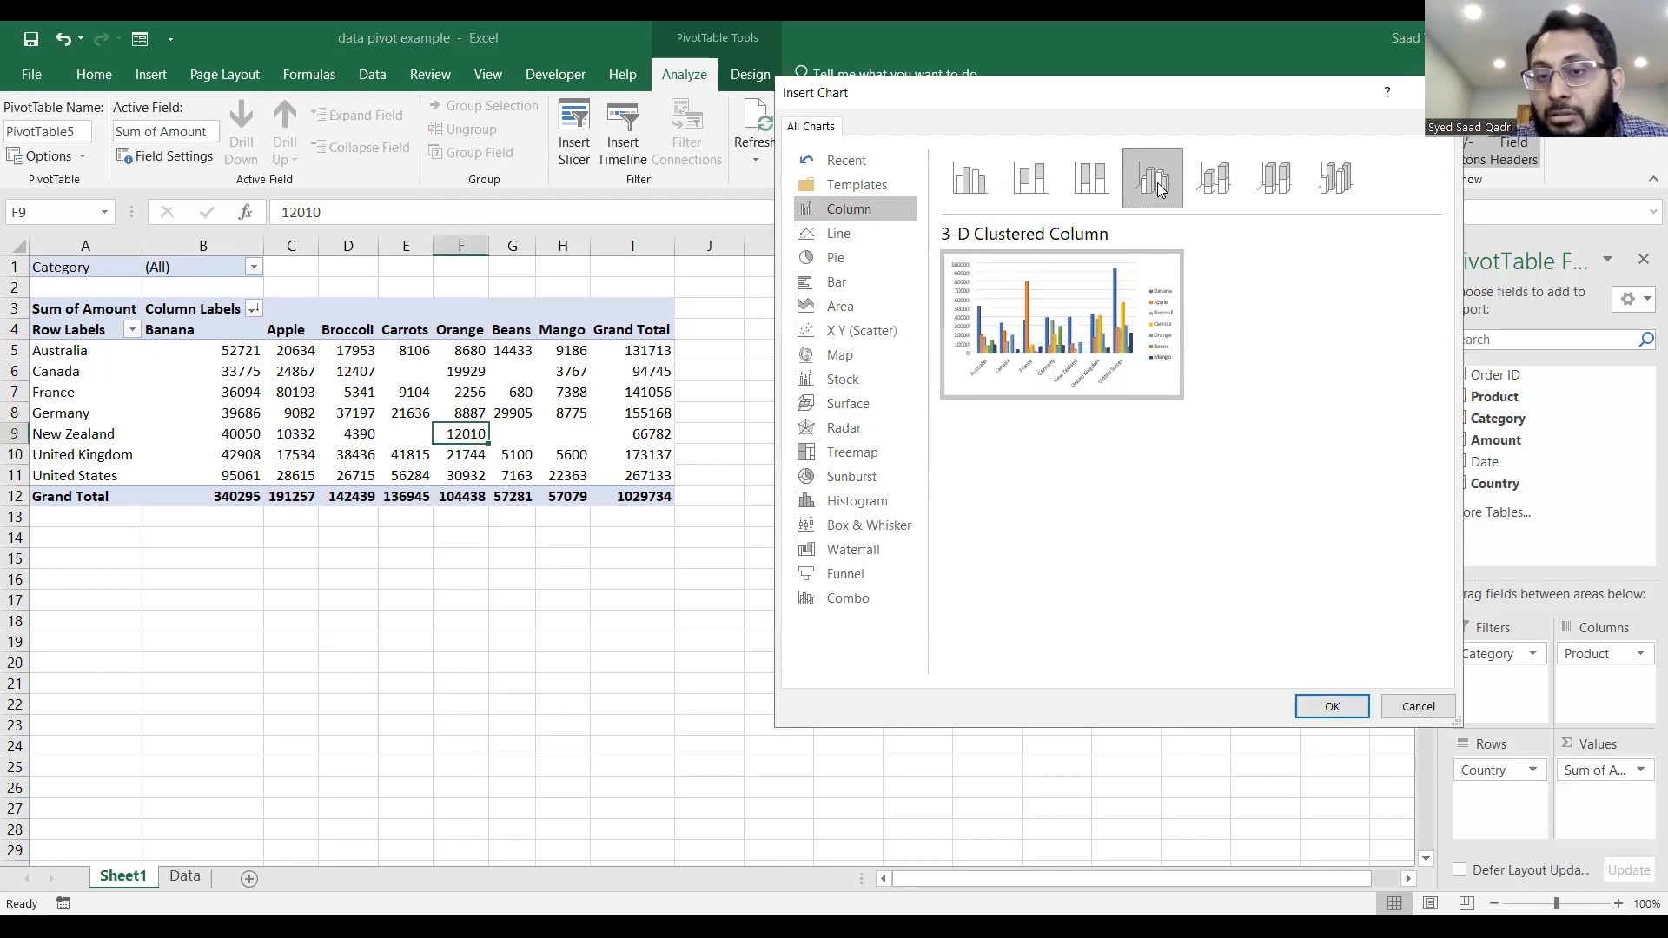
click(1351, 704)
Place the PivotChart beside the PivotTable and enlarge it to about 6.28" wide.
drag(905, 447, 1062, 318)
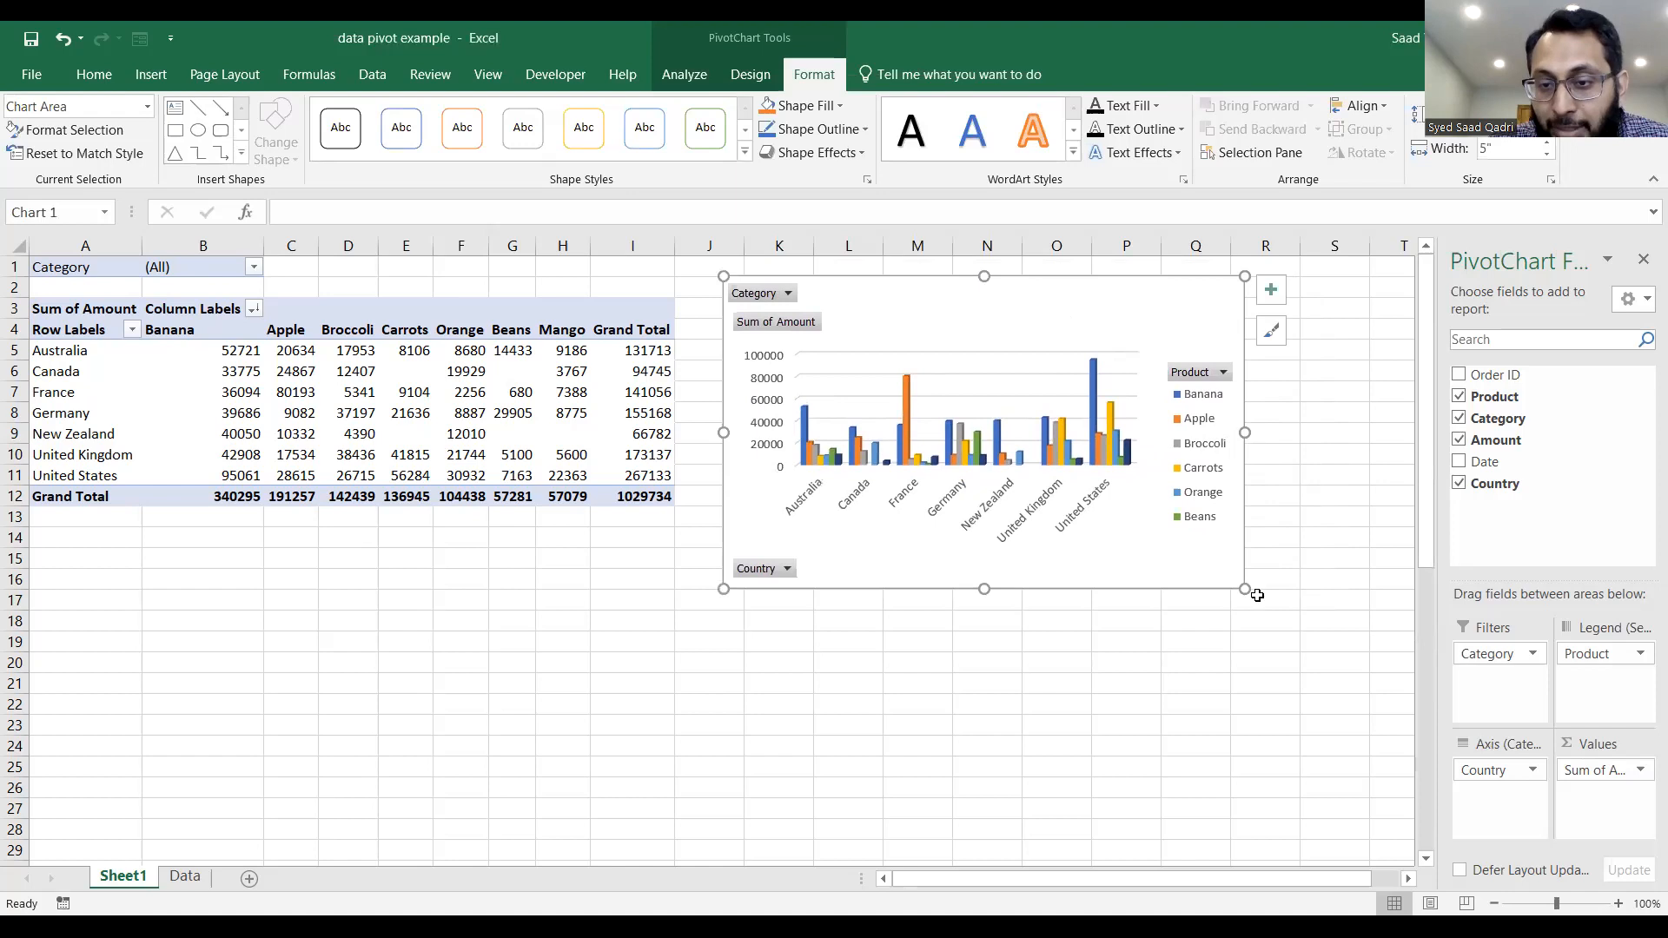
drag(1245, 589, 1378, 683)
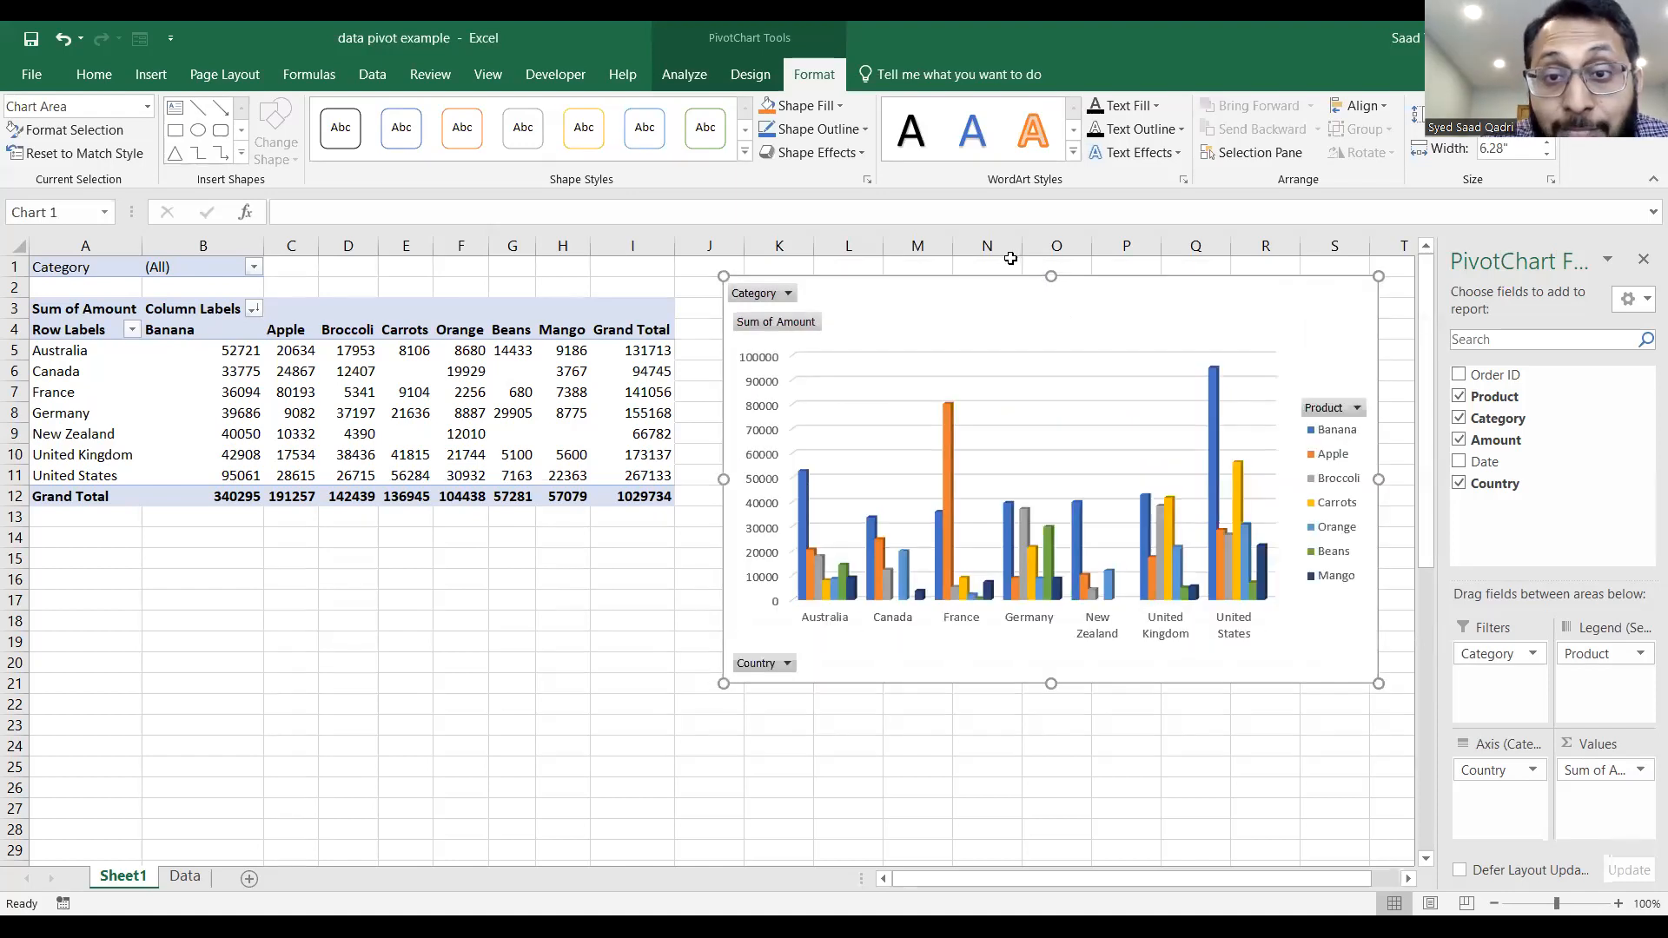
drag(987, 272, 978, 278)
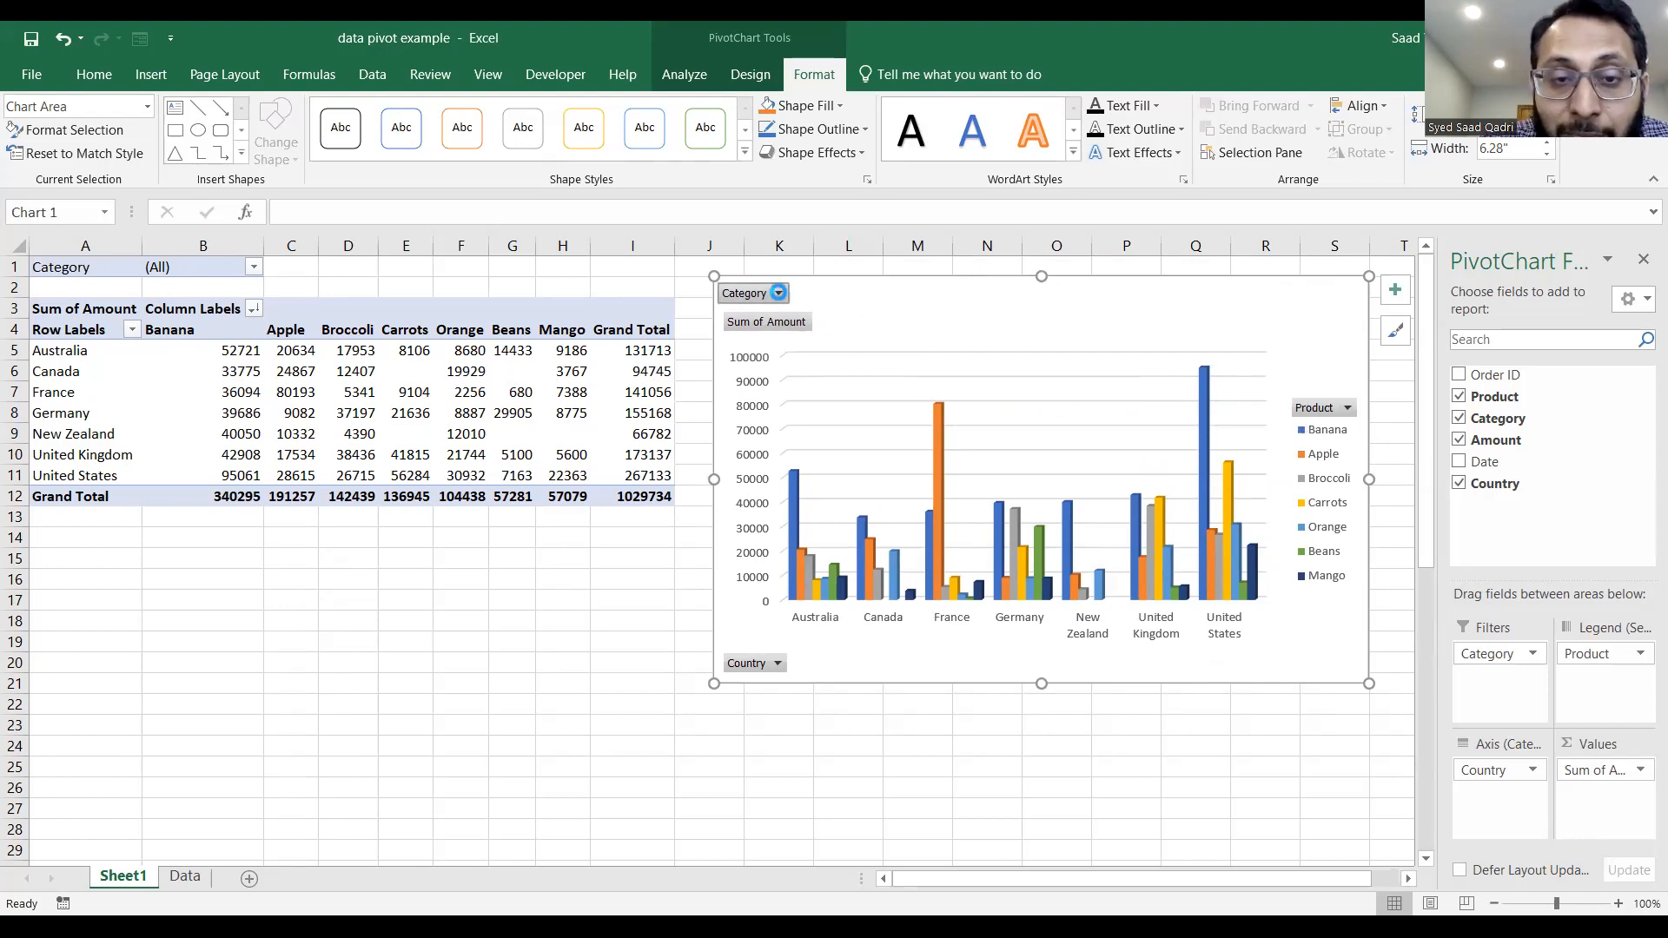
Filter the PivotChart's Category field to Fruit, and reset it to include all categories.
click(558, 353)
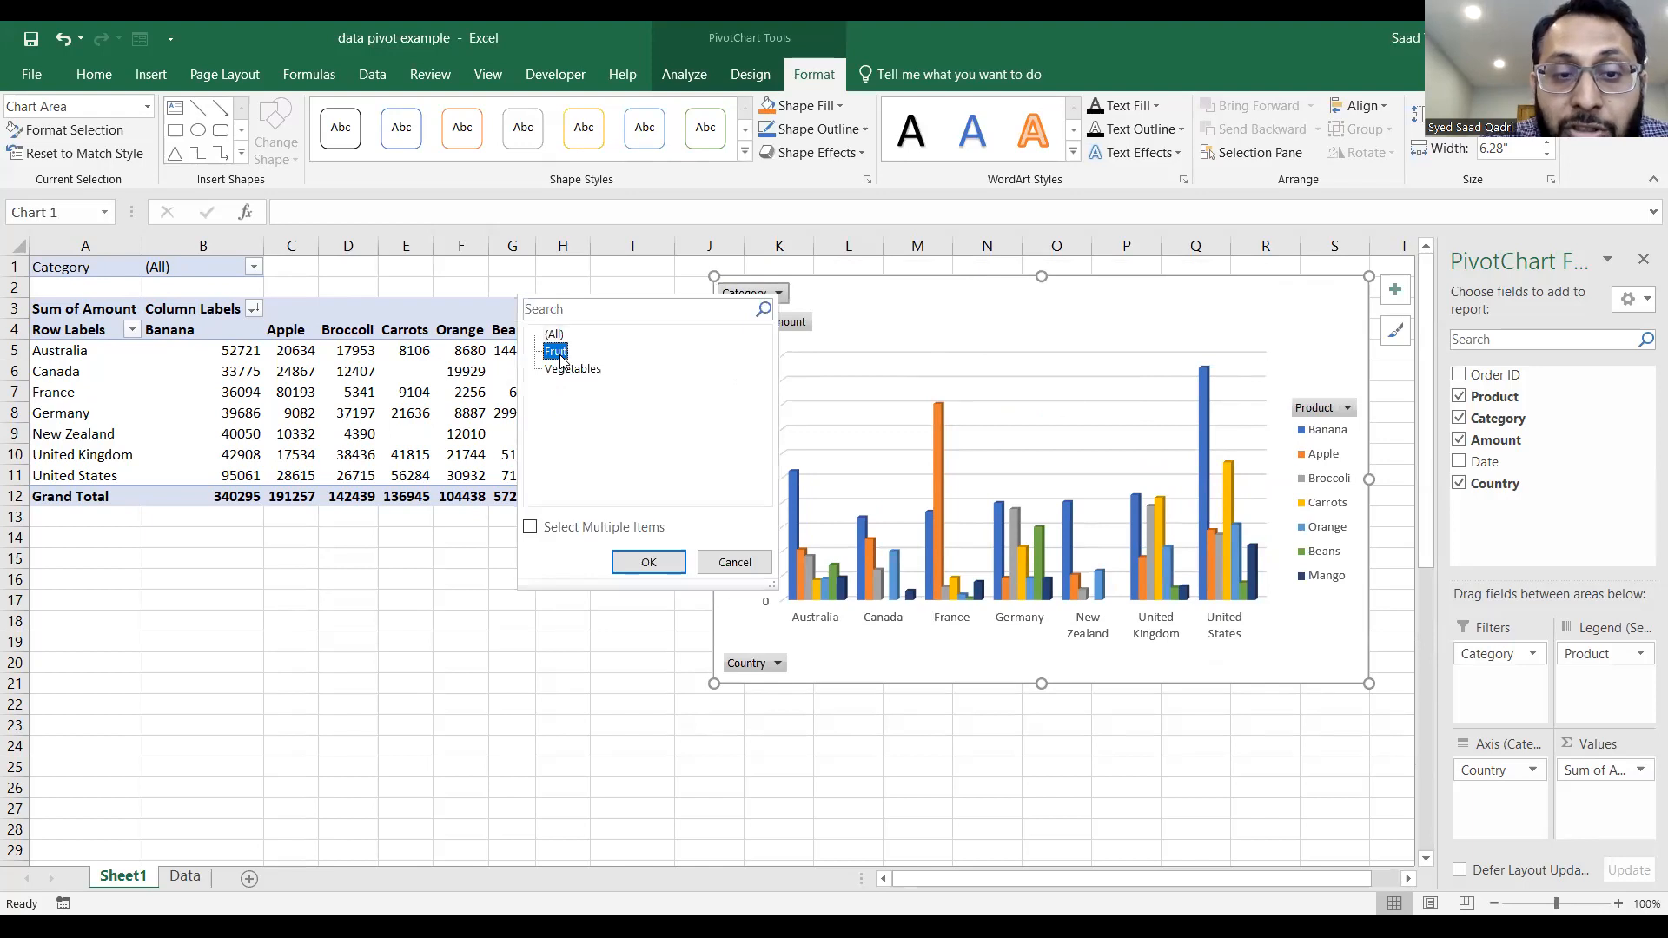
click(654, 563)
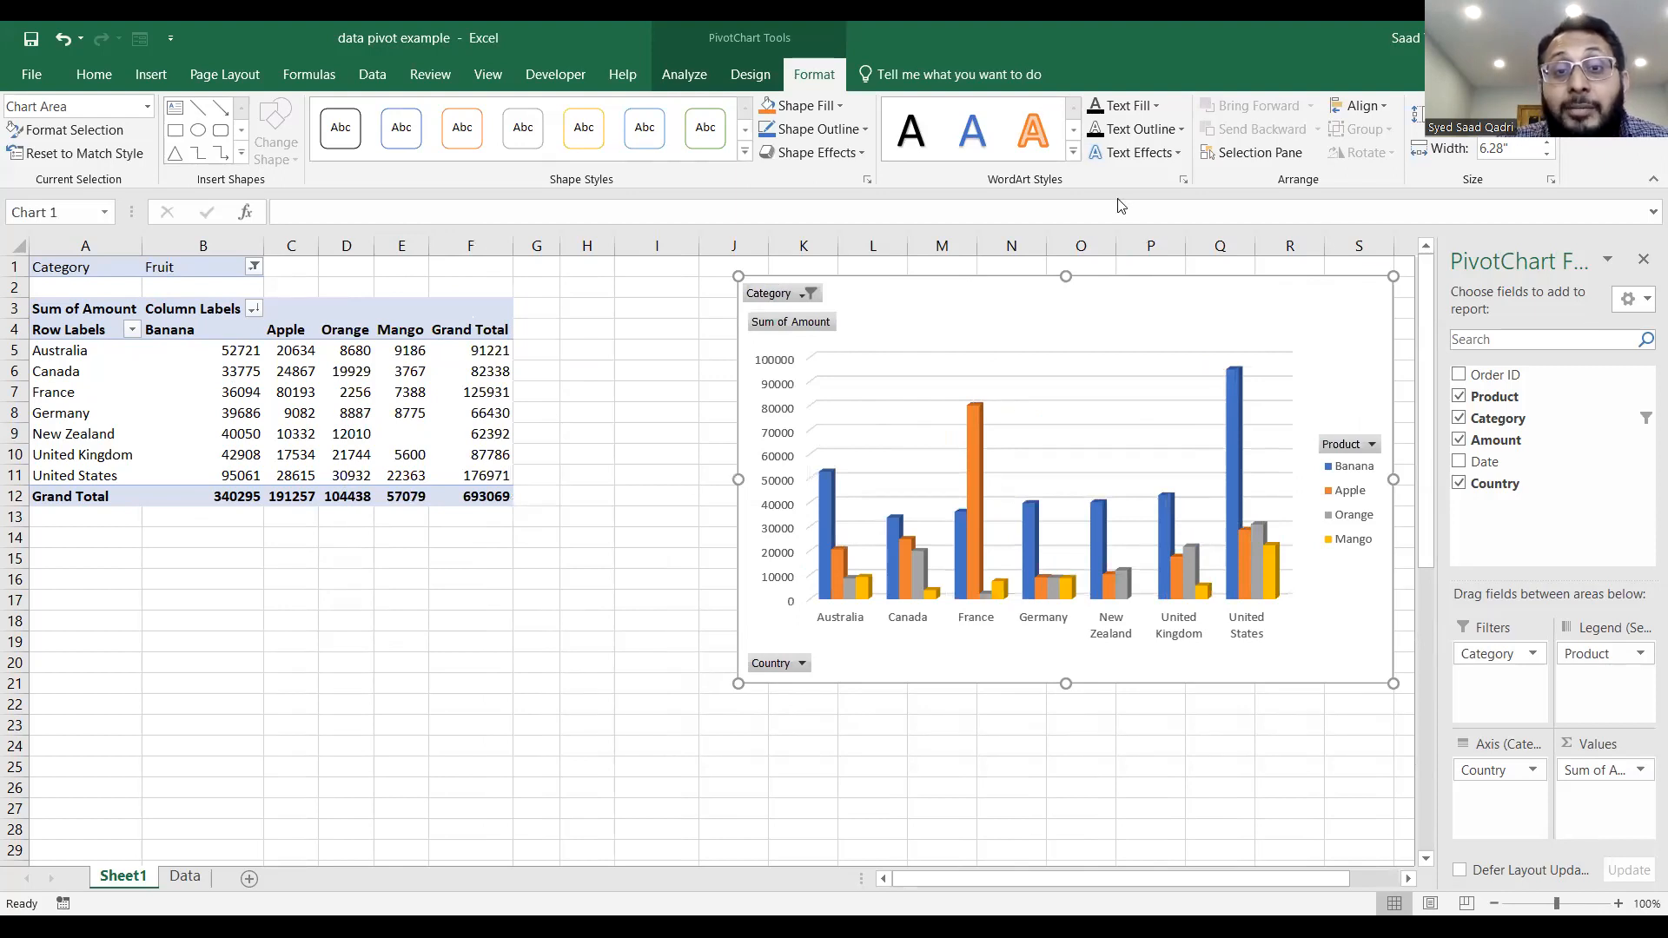
click(801, 301)
click(575, 337)
click(660, 566)
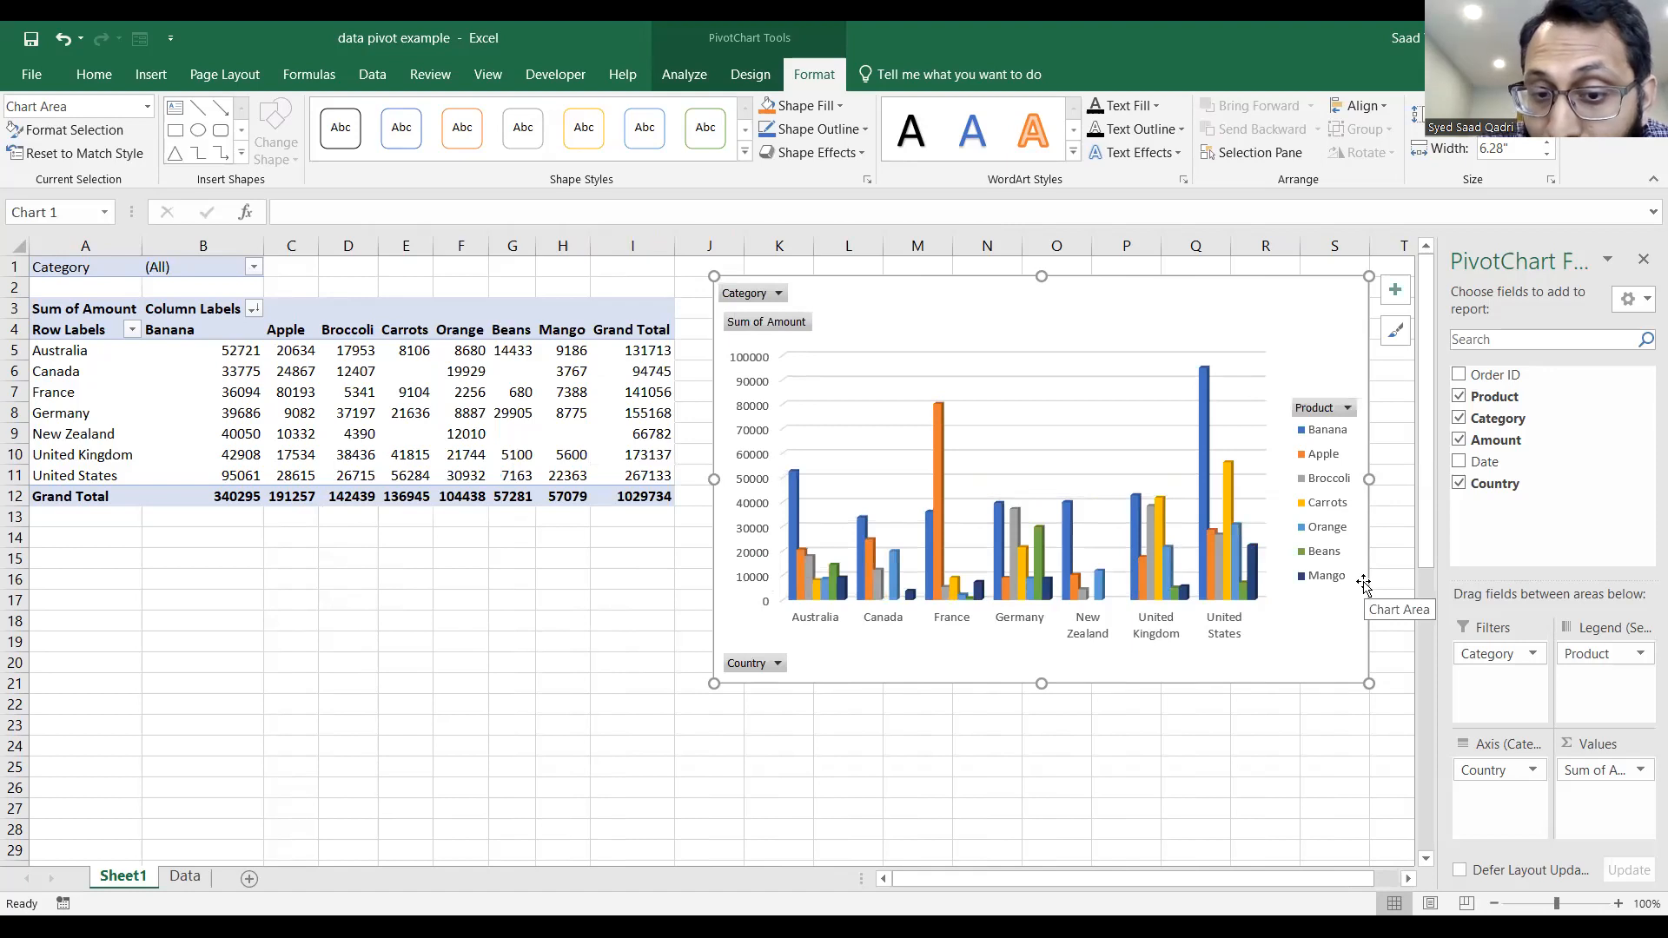
Filter the PivotChart's Product field to show only Banana.
click(1336, 436)
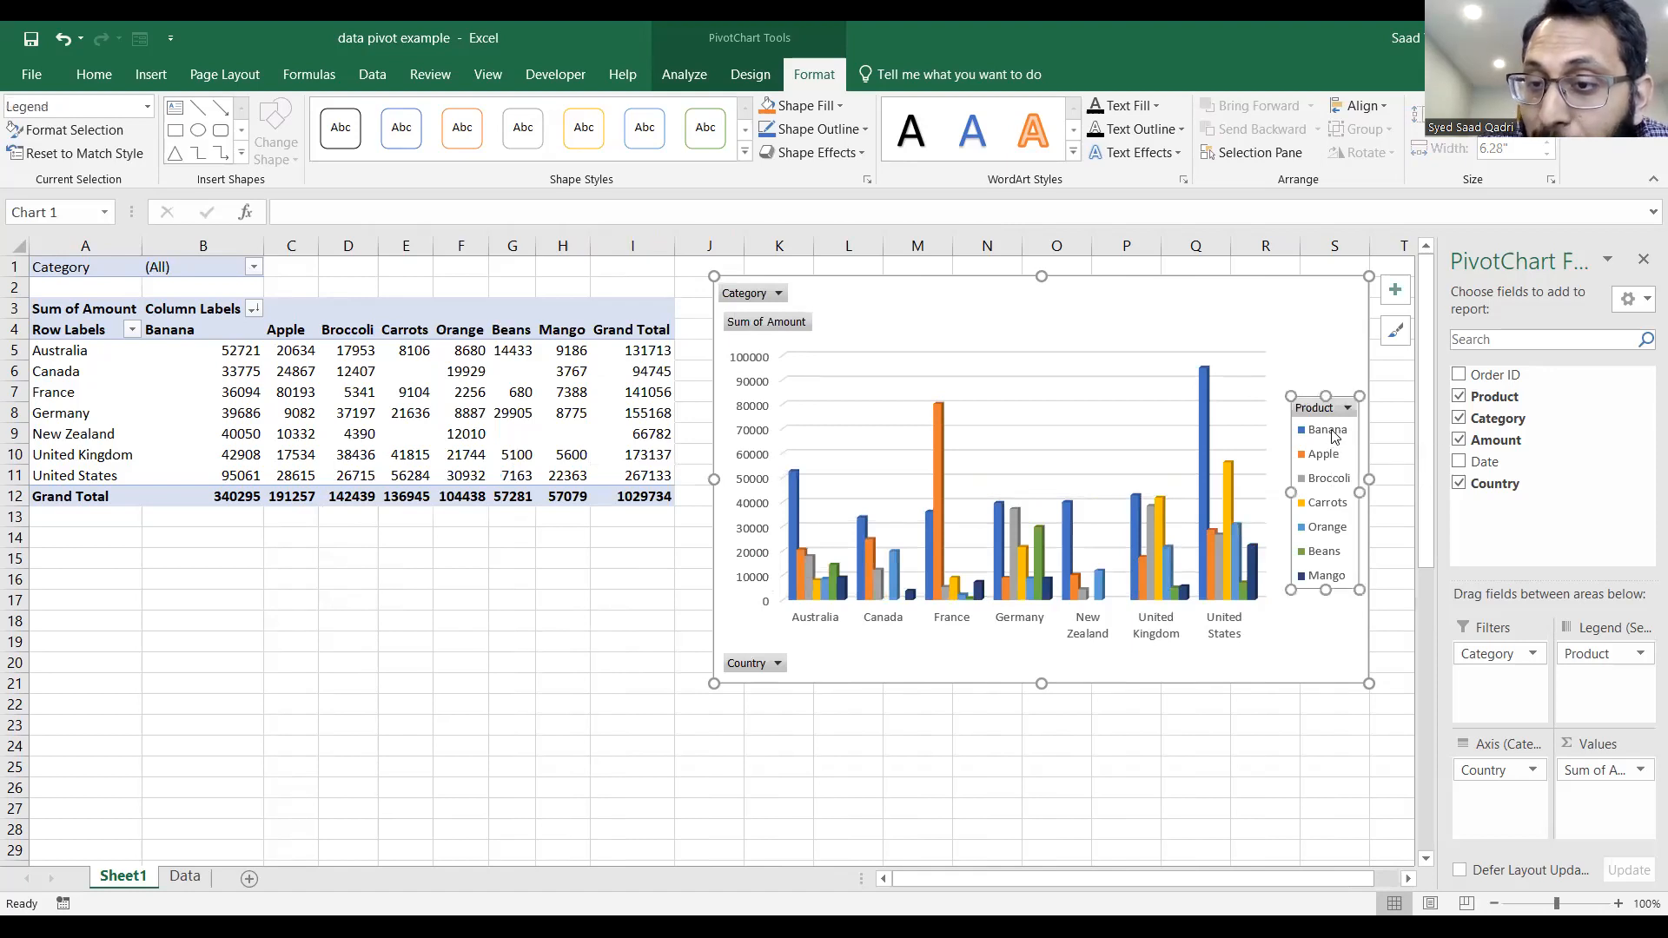
click(1348, 407)
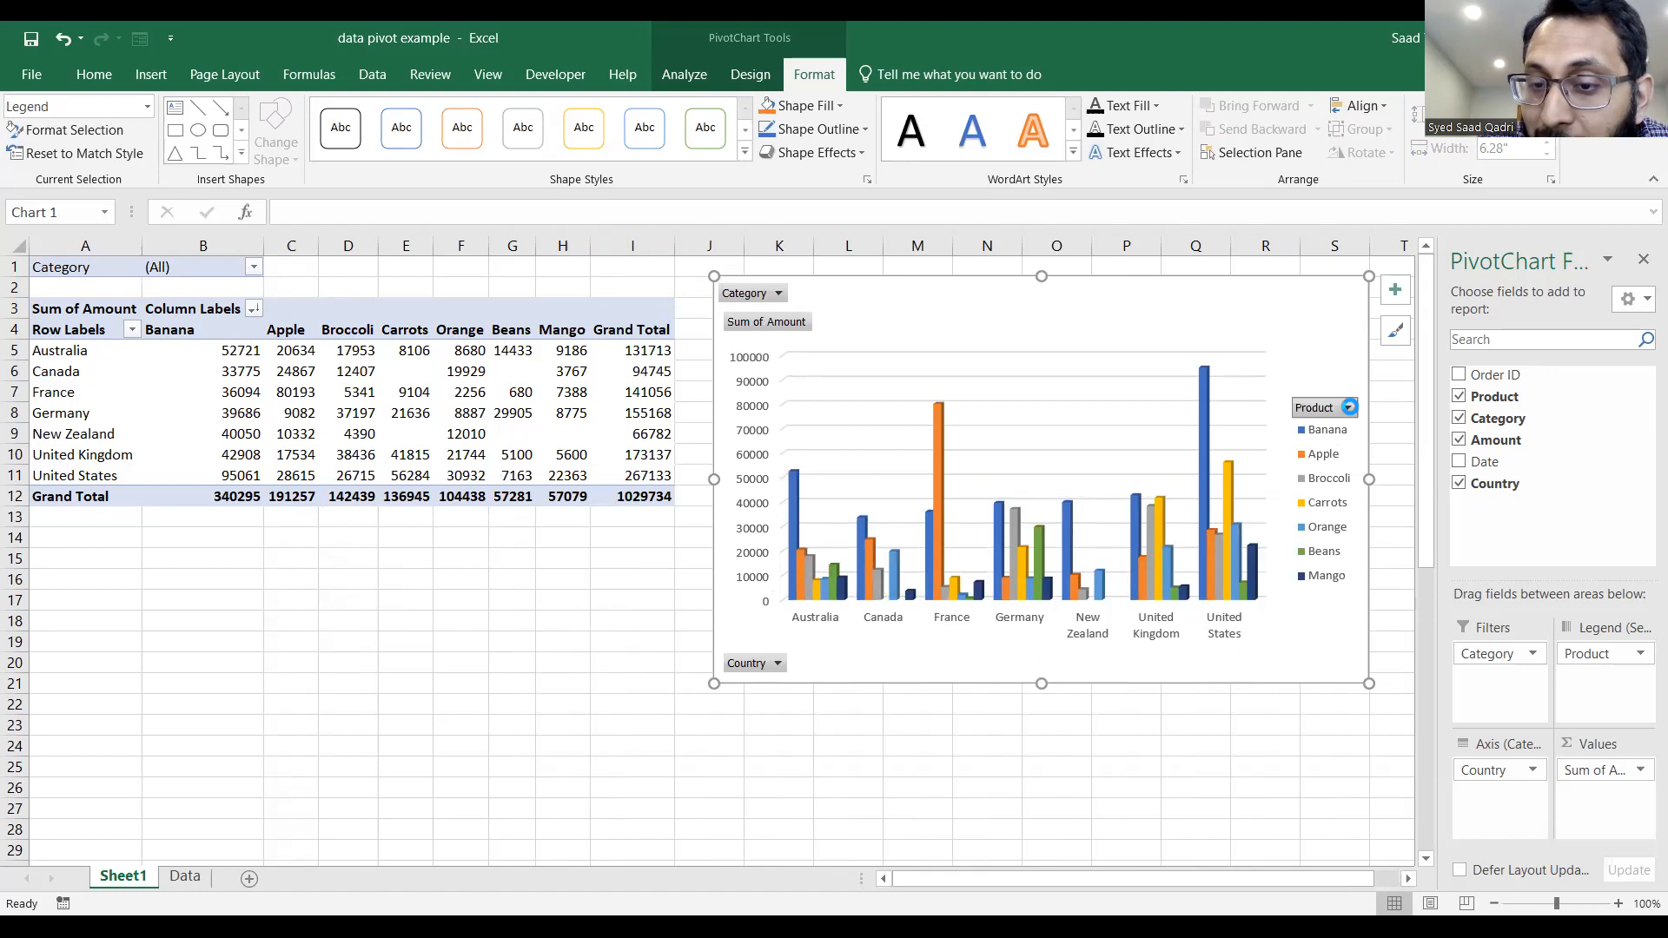
click(1349, 408)
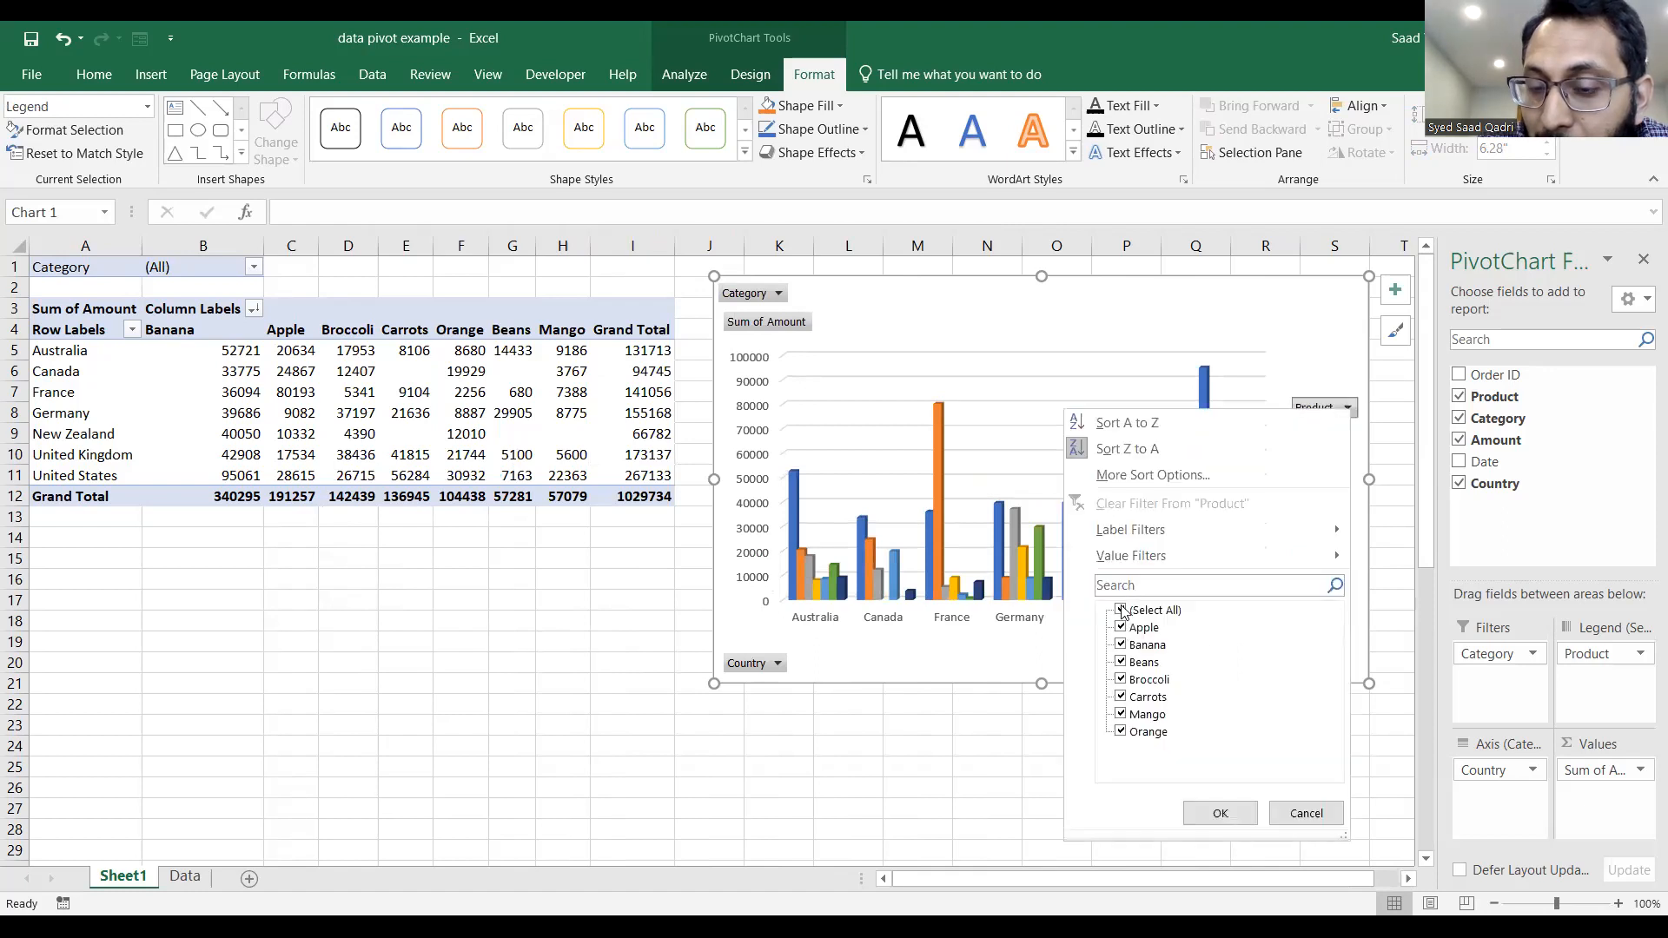
click(1121, 612)
click(1121, 644)
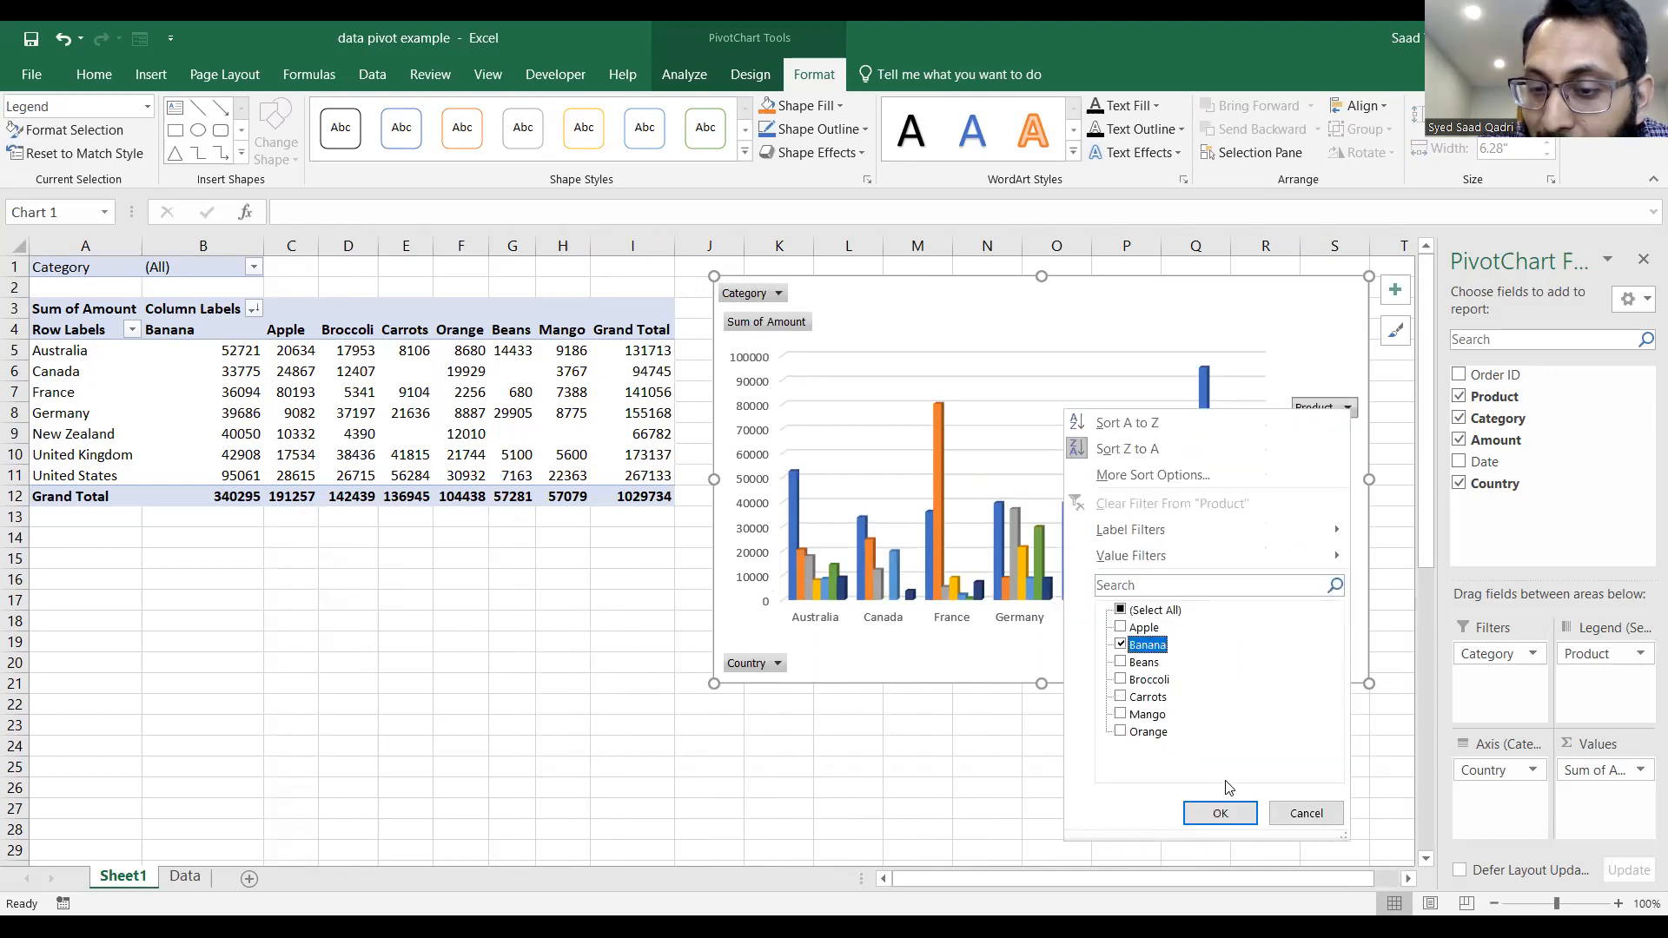
click(1222, 813)
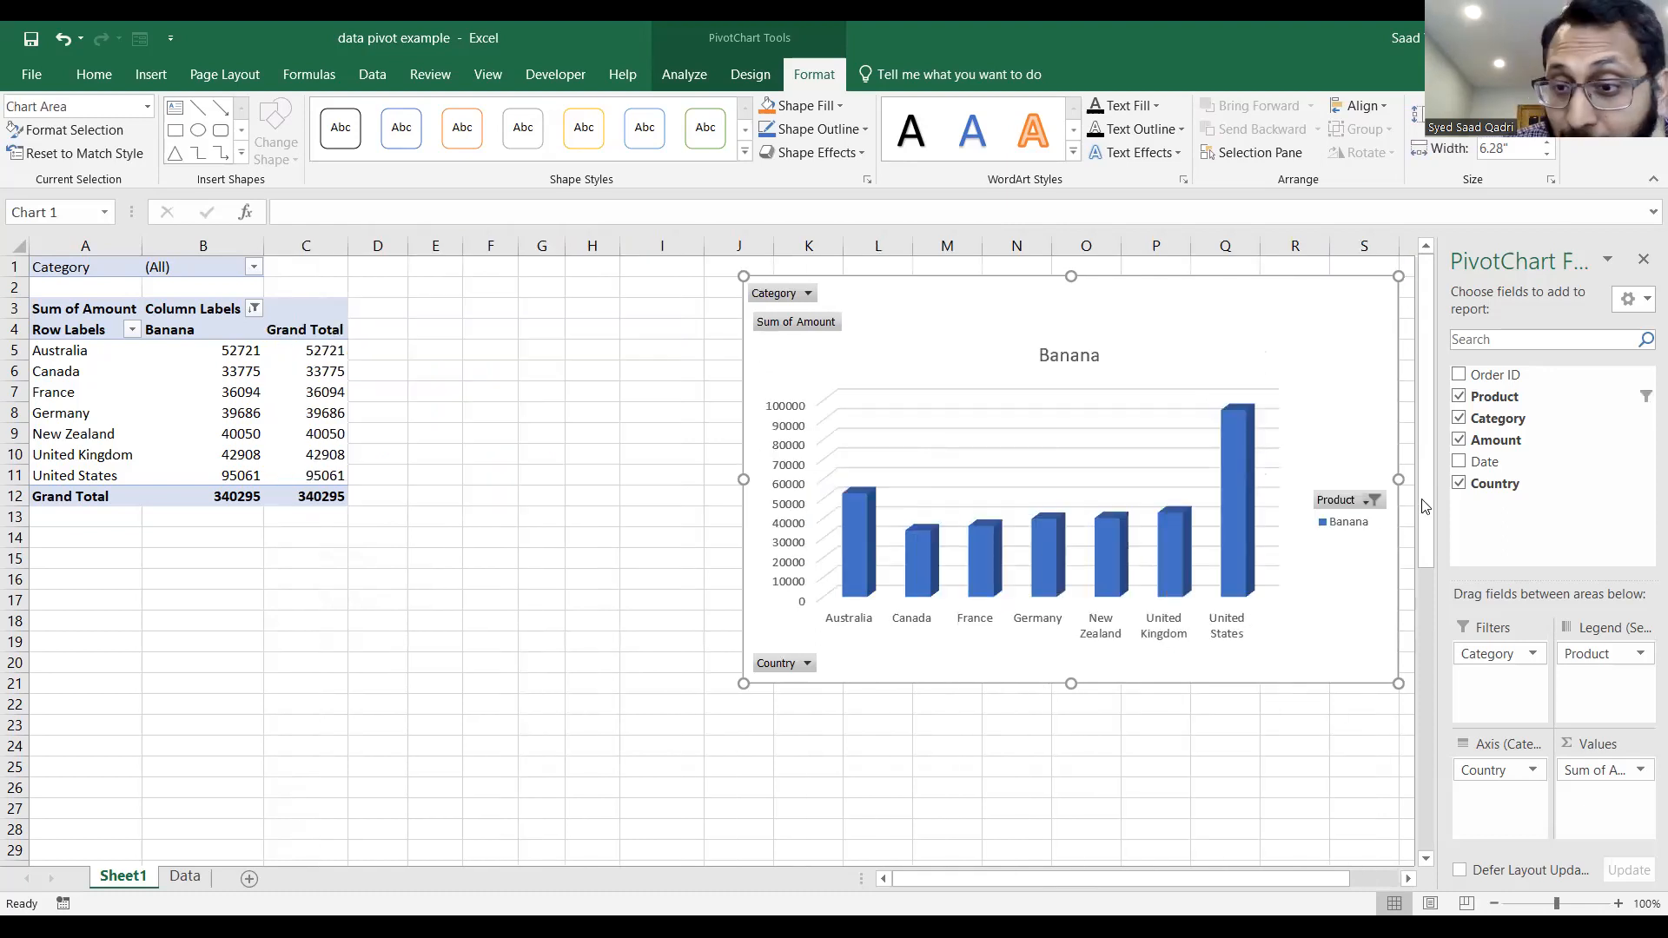
Reselect all products in the PivotChart's Product filter.
click(1364, 503)
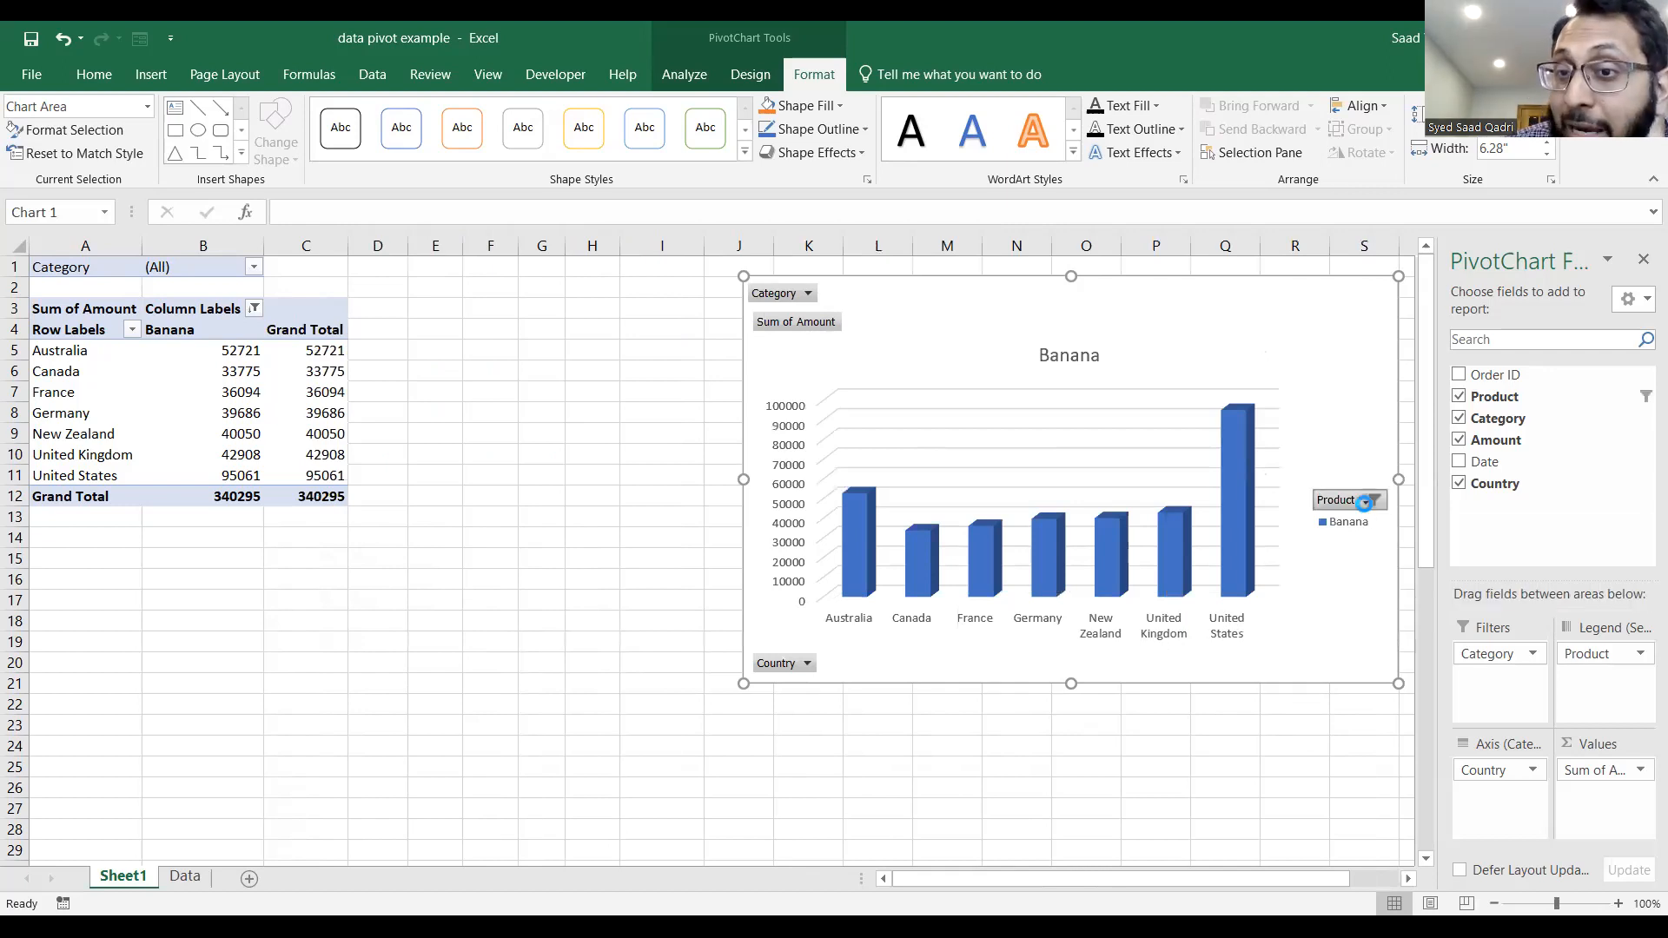
click(1135, 272)
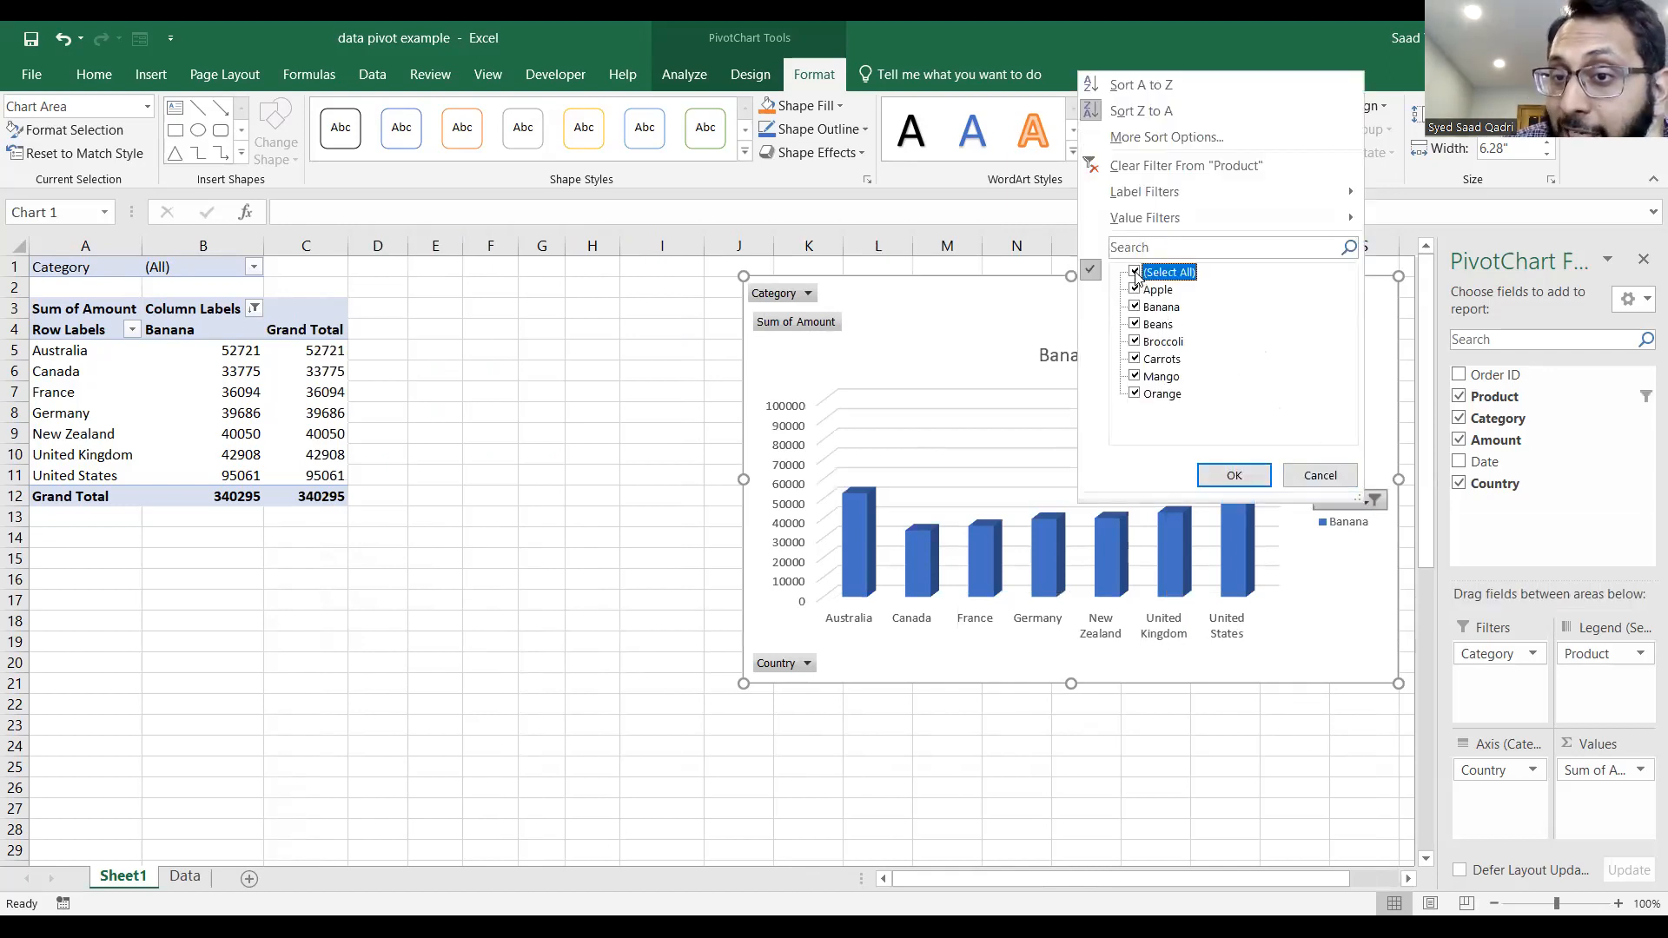
click(1249, 480)
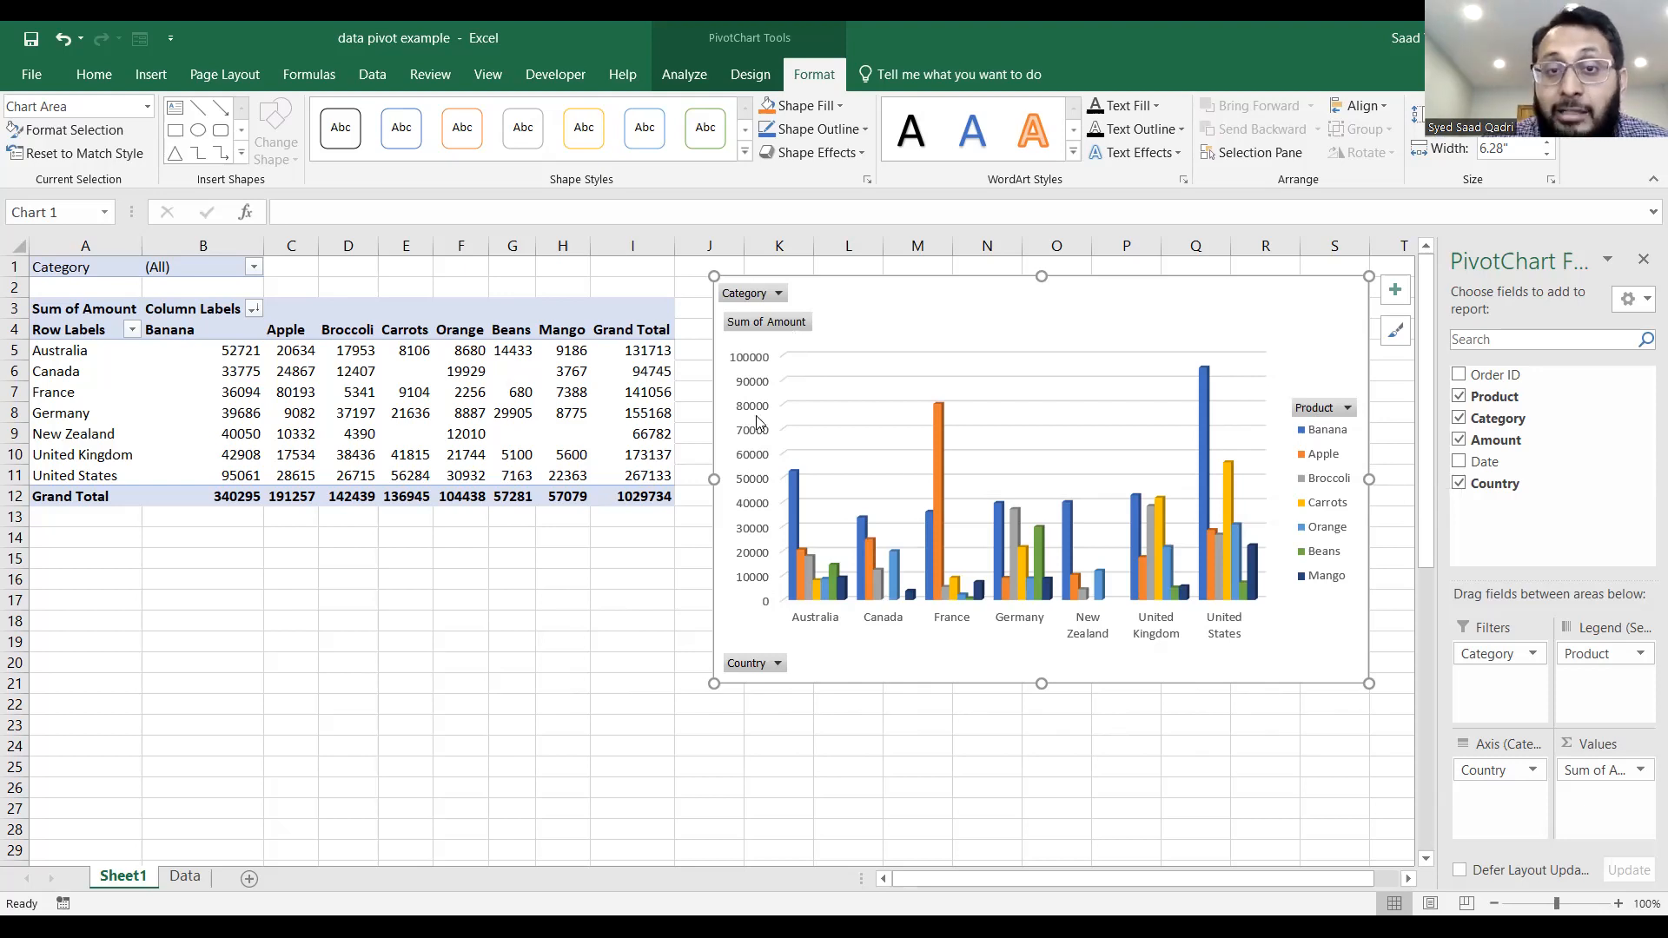
Change the PivotChart's chart type to Line.
click(685, 73)
click(756, 76)
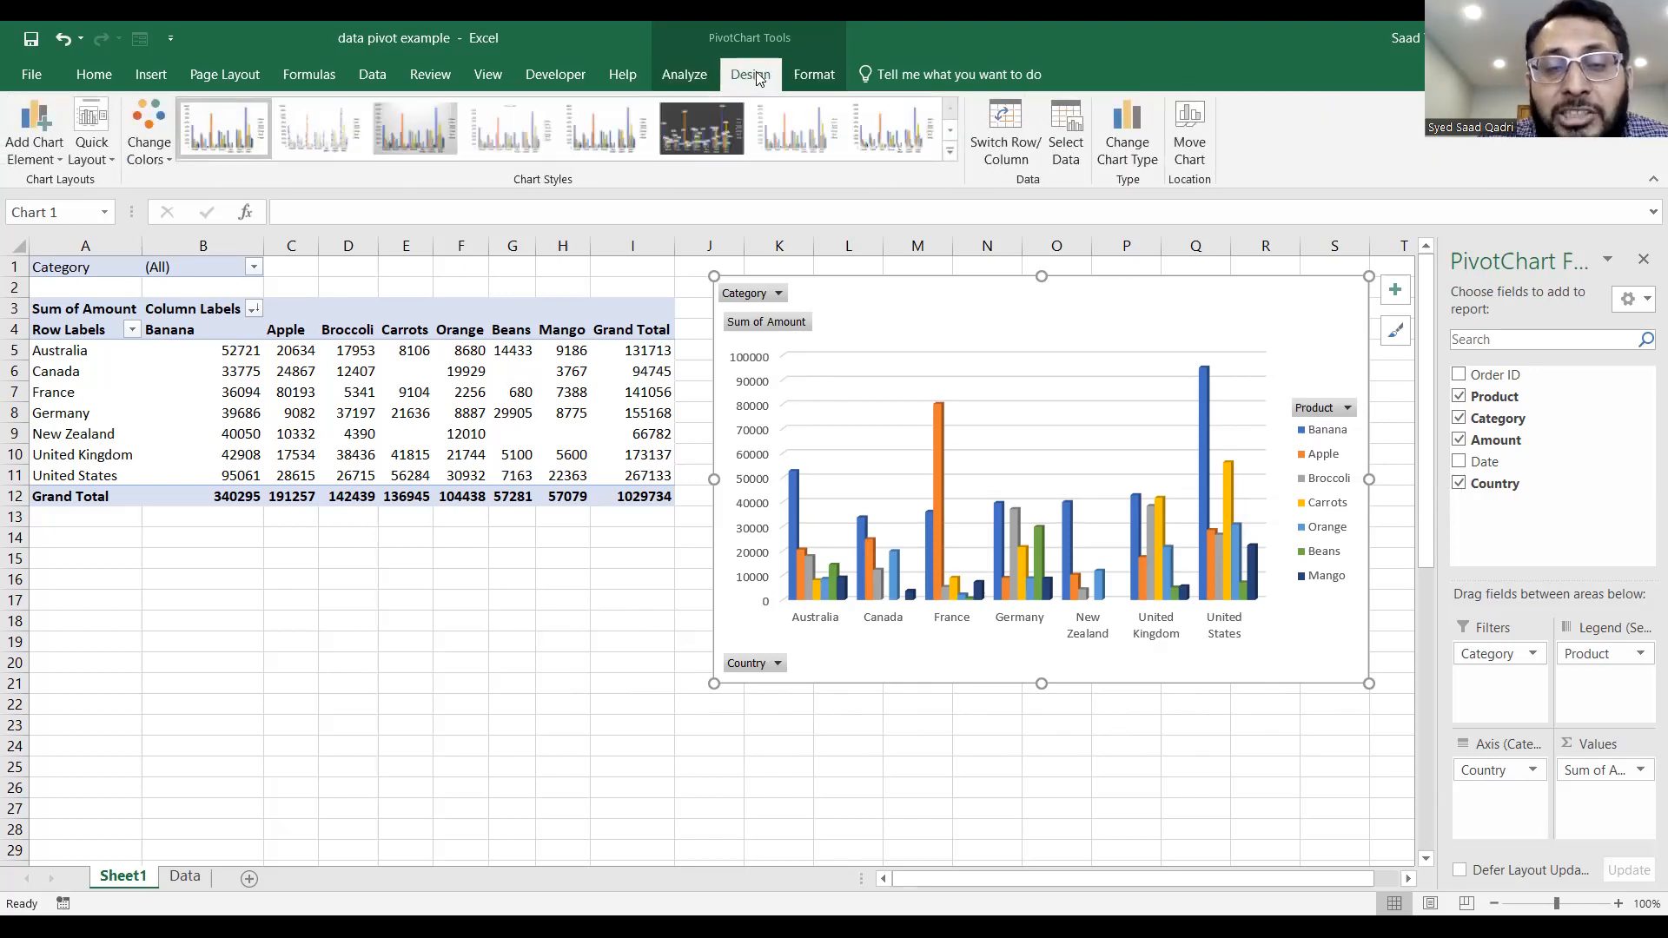
click(1130, 126)
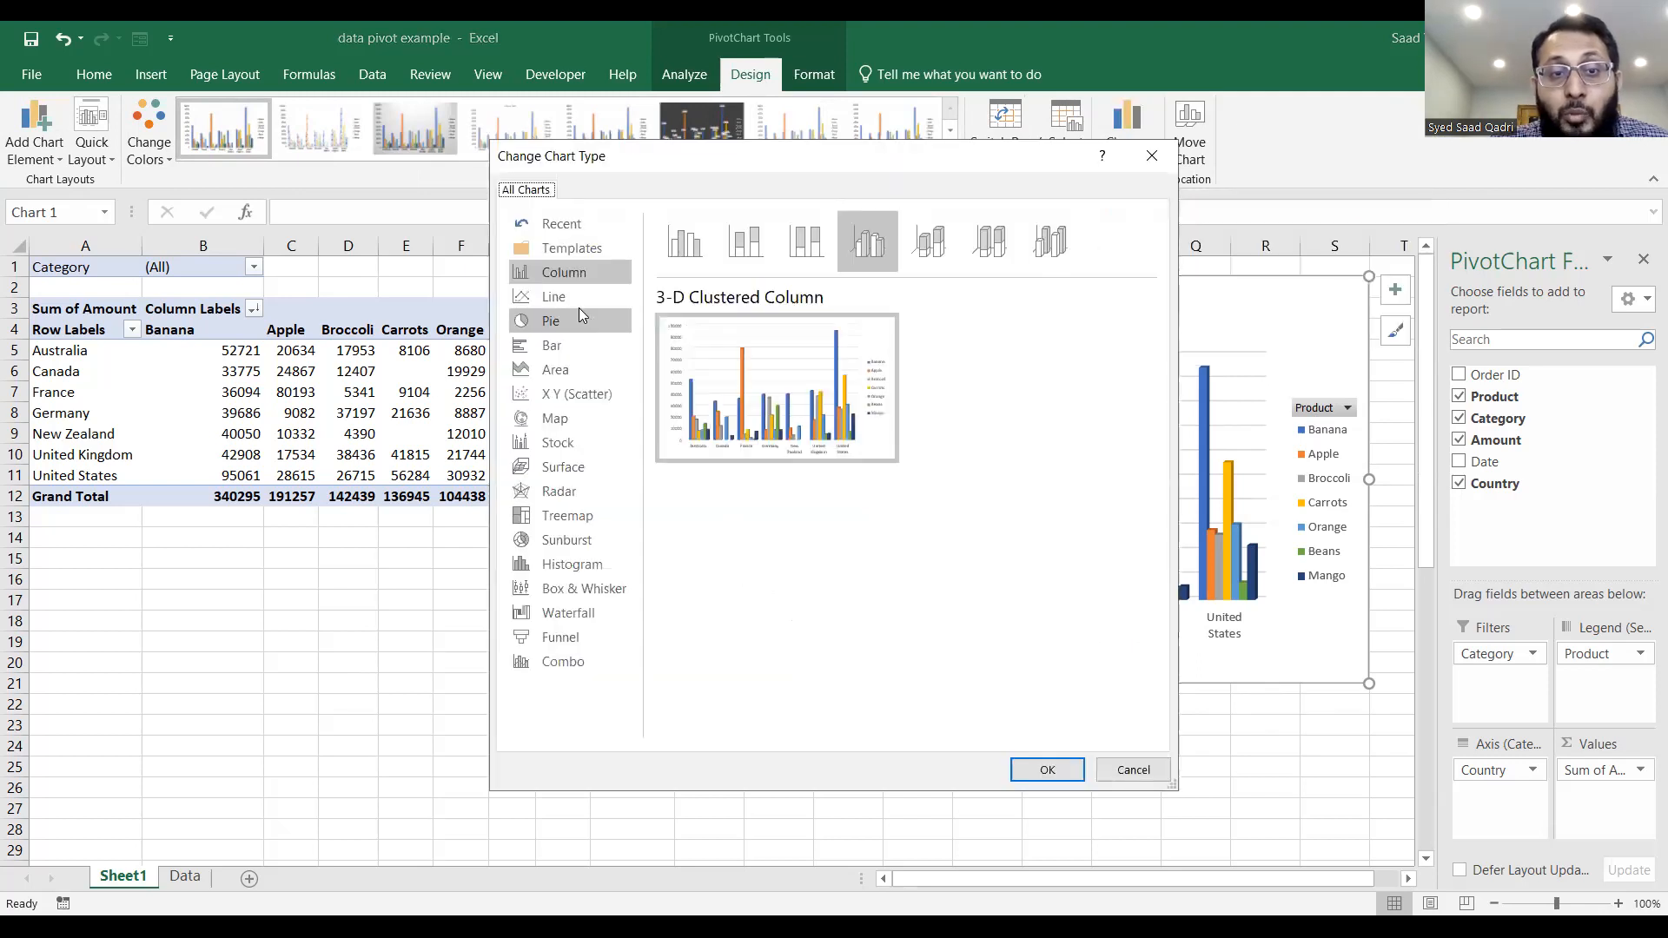
click(579, 304)
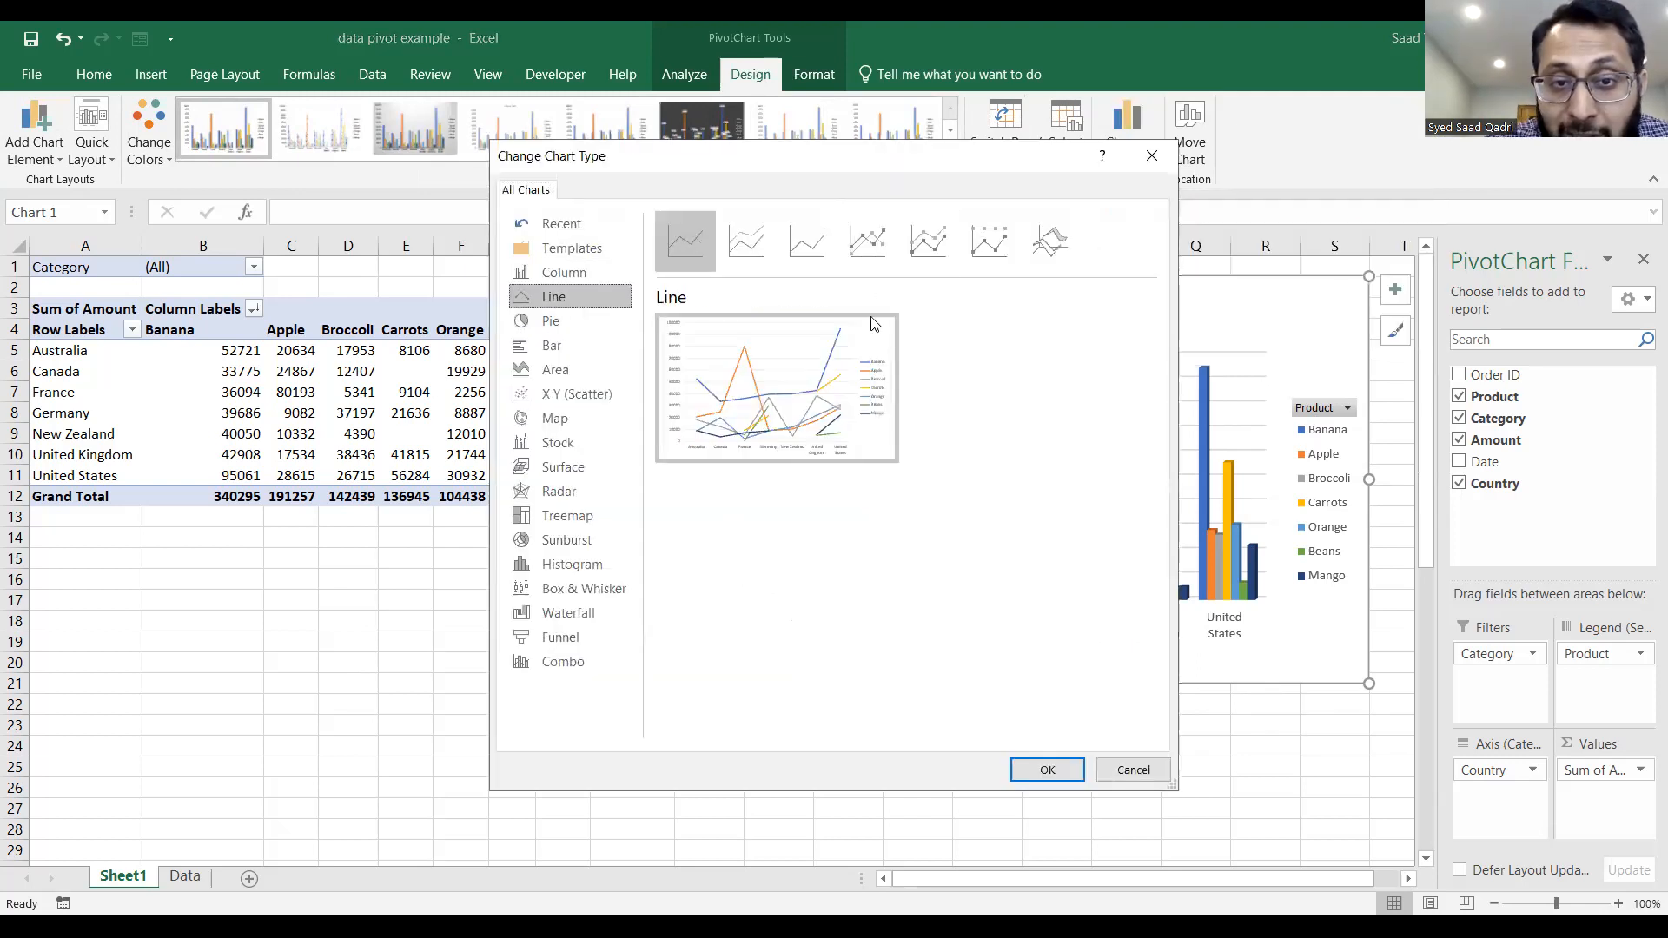
click(1048, 770)
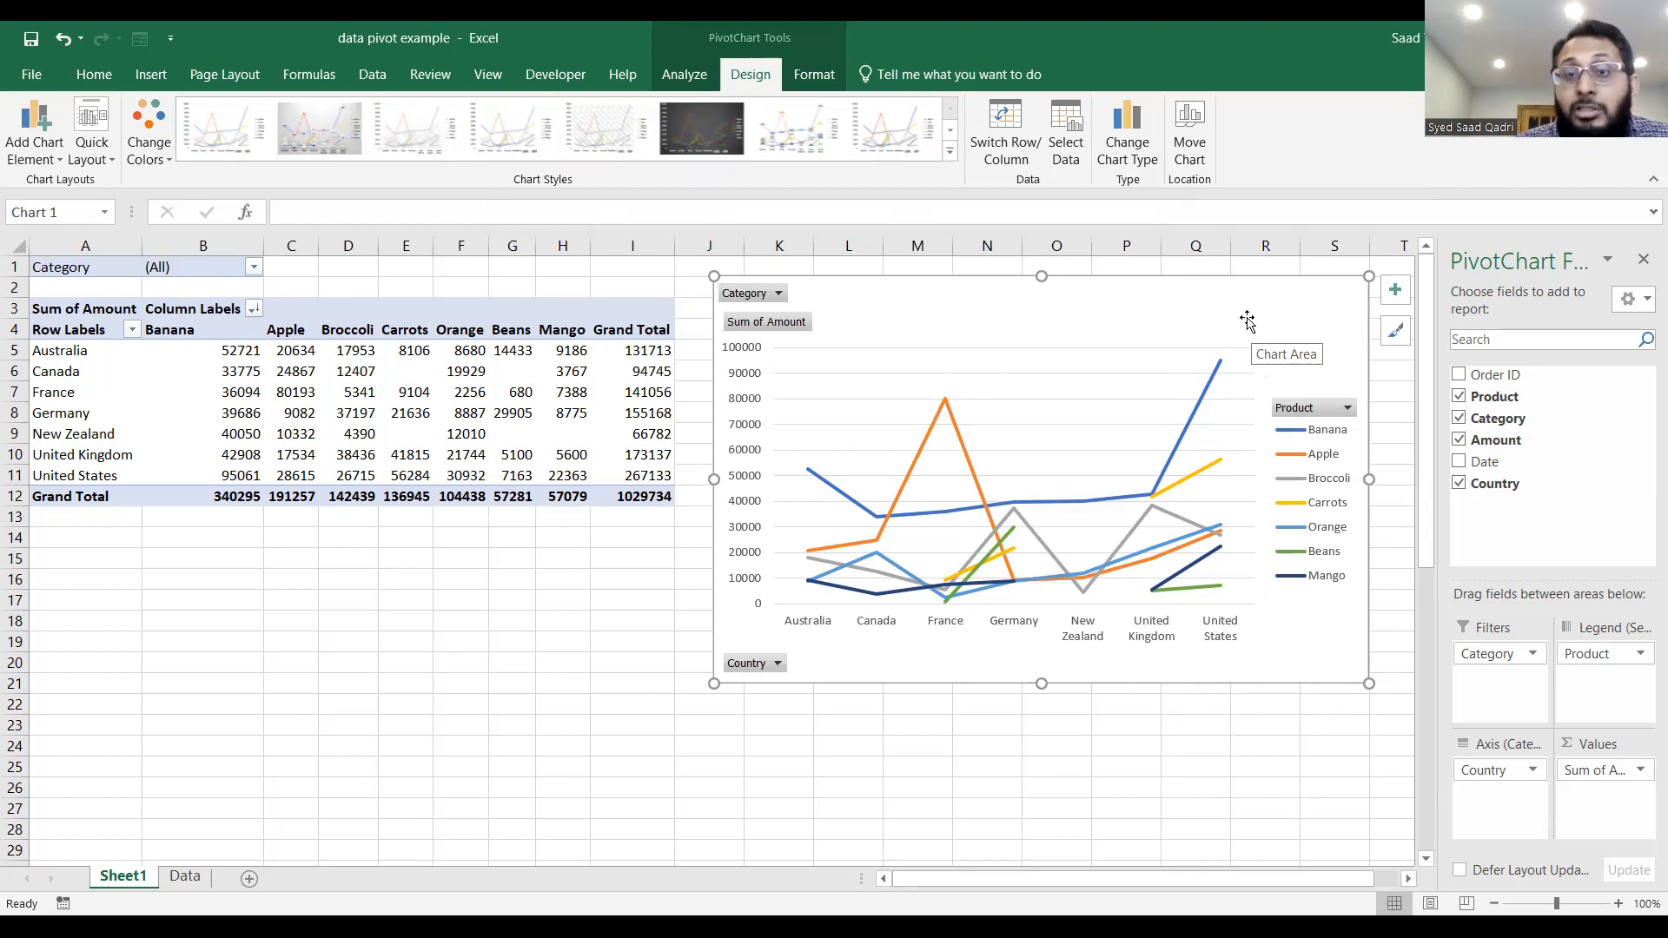
Delete the PivotChart, and lay out the PivotTable with Product in Rows and Country in Filters, without Category.
key(Delete)
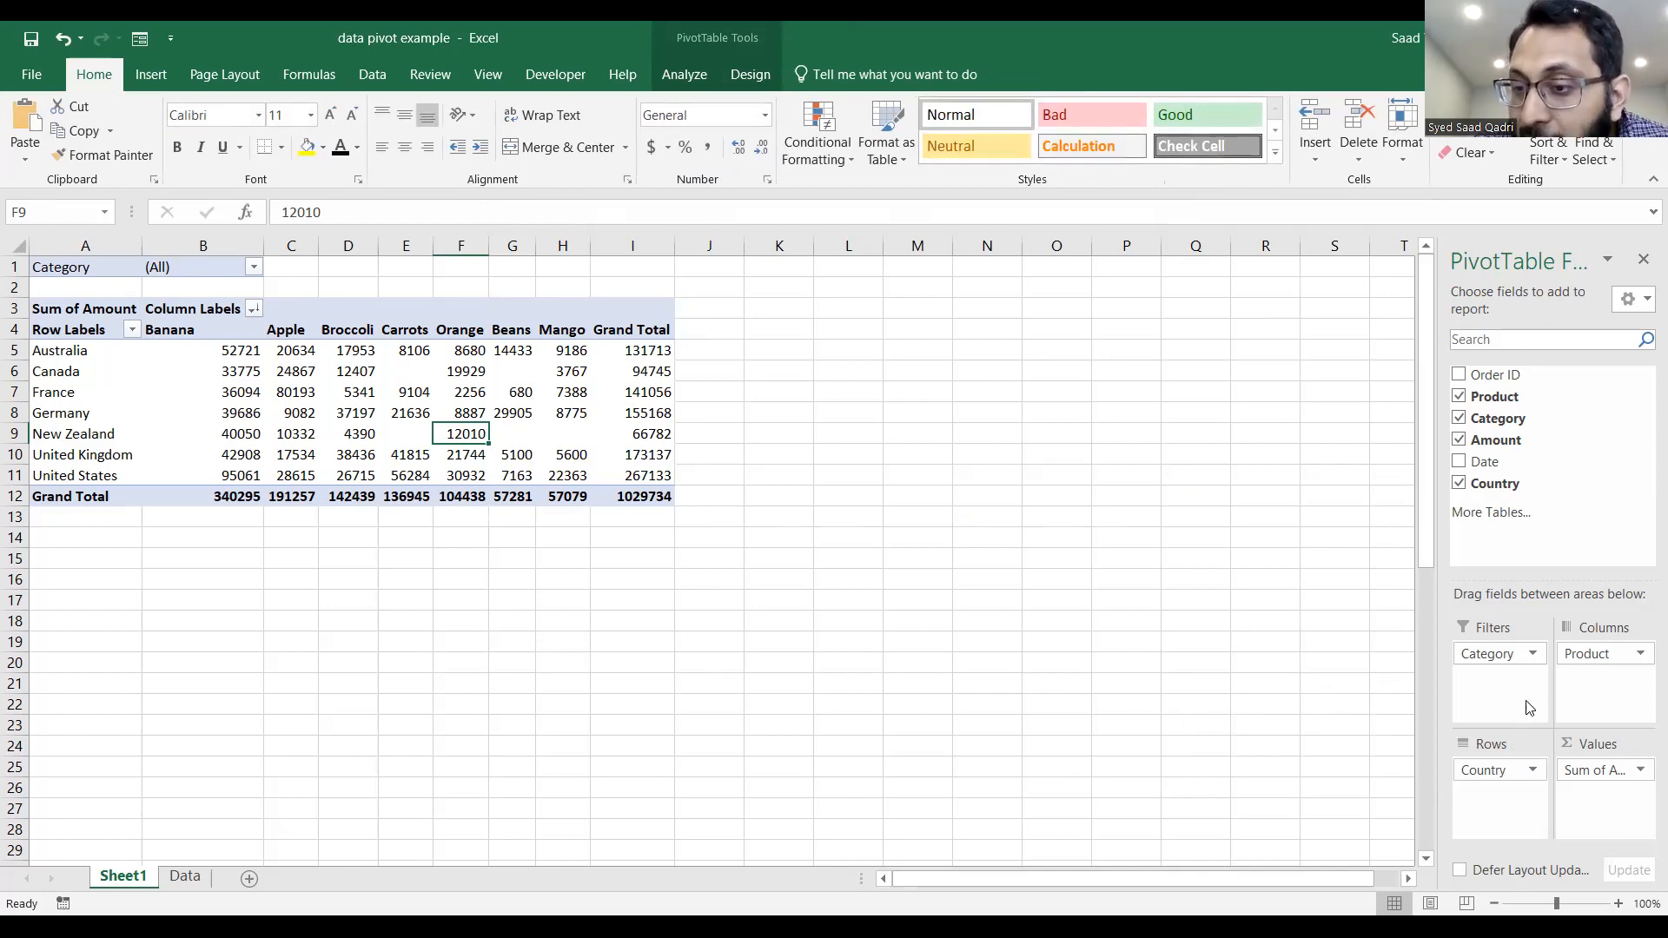
click(1460, 419)
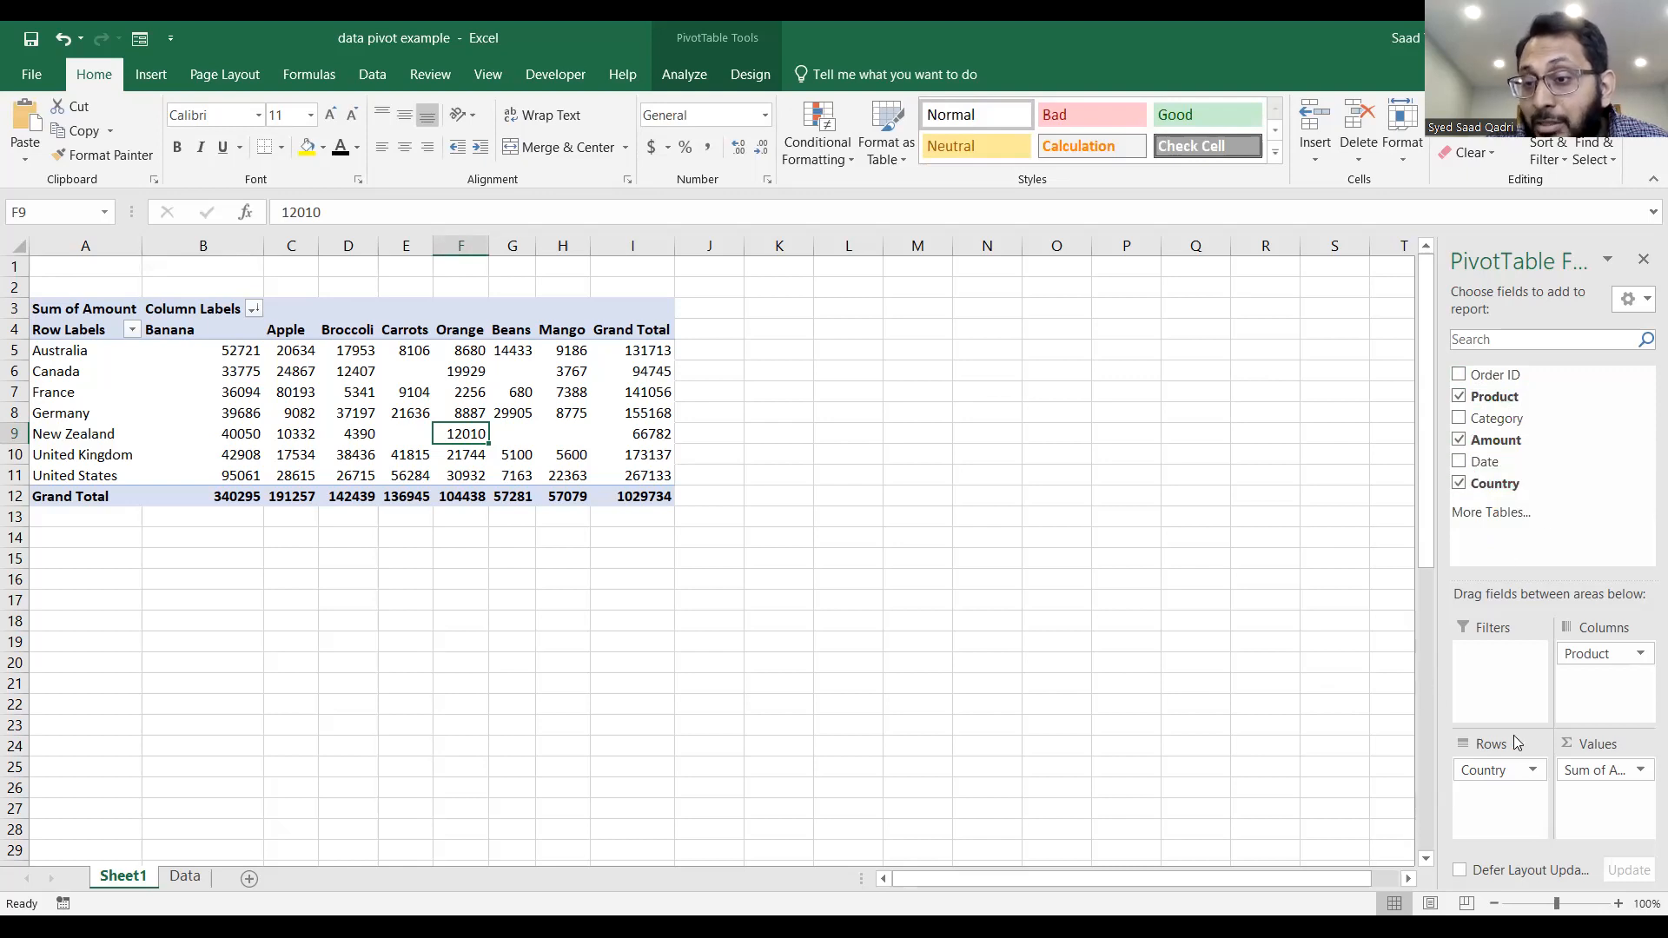
drag(1499, 769, 1509, 671)
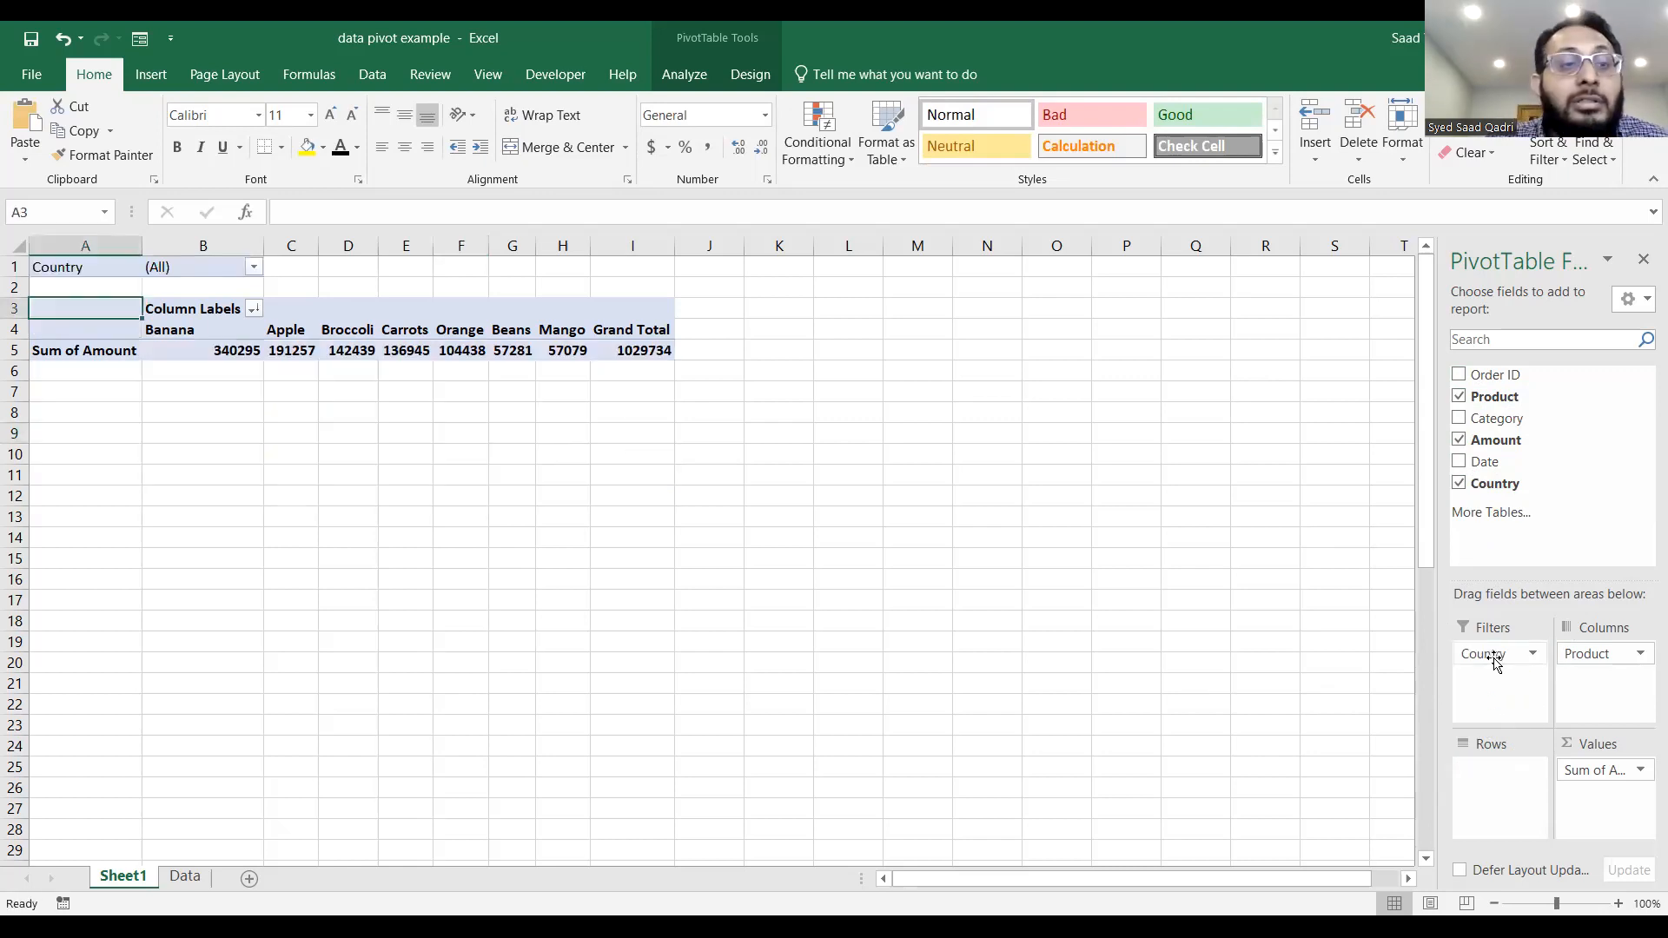
click(1597, 653)
drag(1596, 653, 1504, 783)
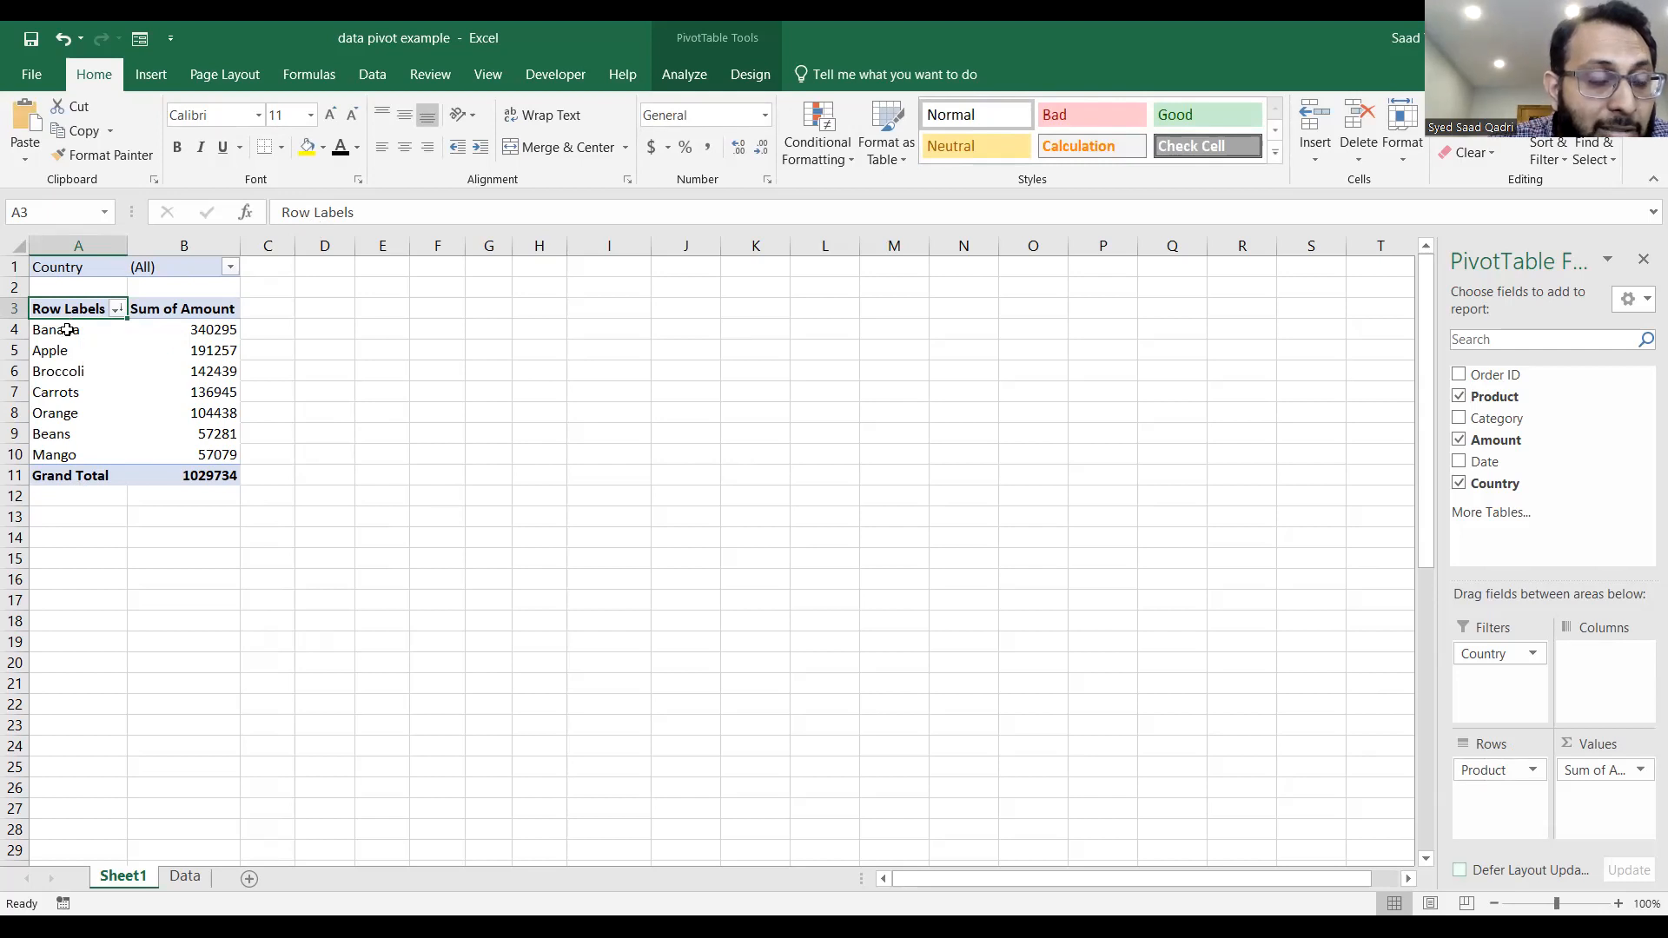
Group the Banana and Apple row labels in the PivotTable.
drag(67, 329, 70, 348)
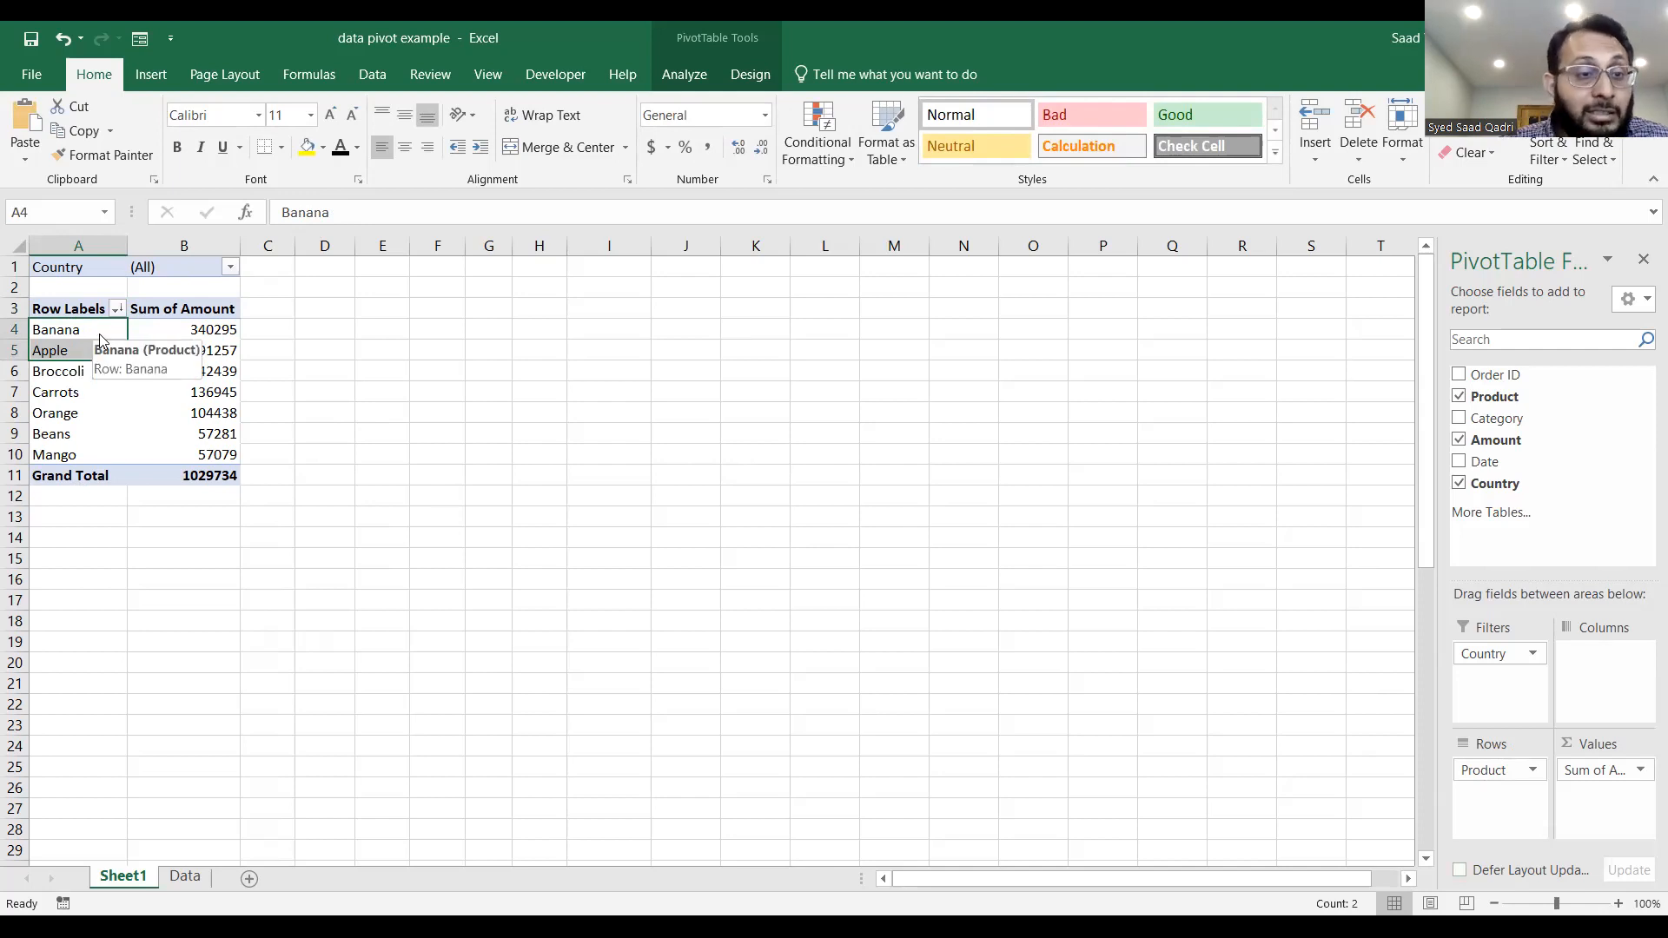
right_click(100, 336)
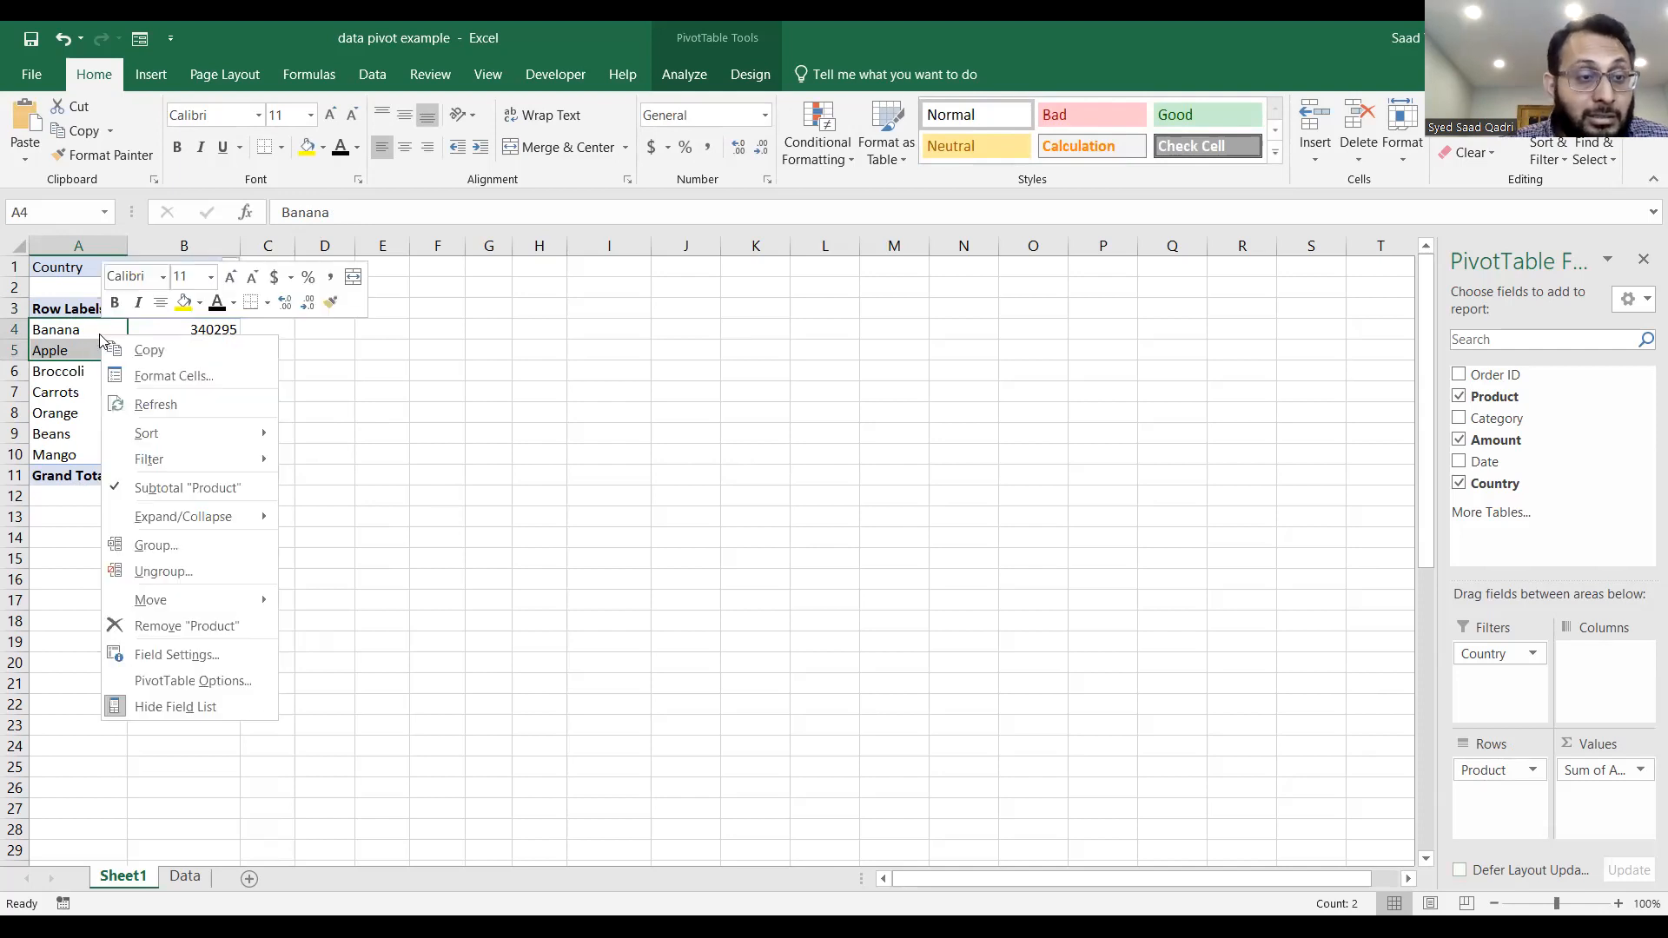
click(151, 549)
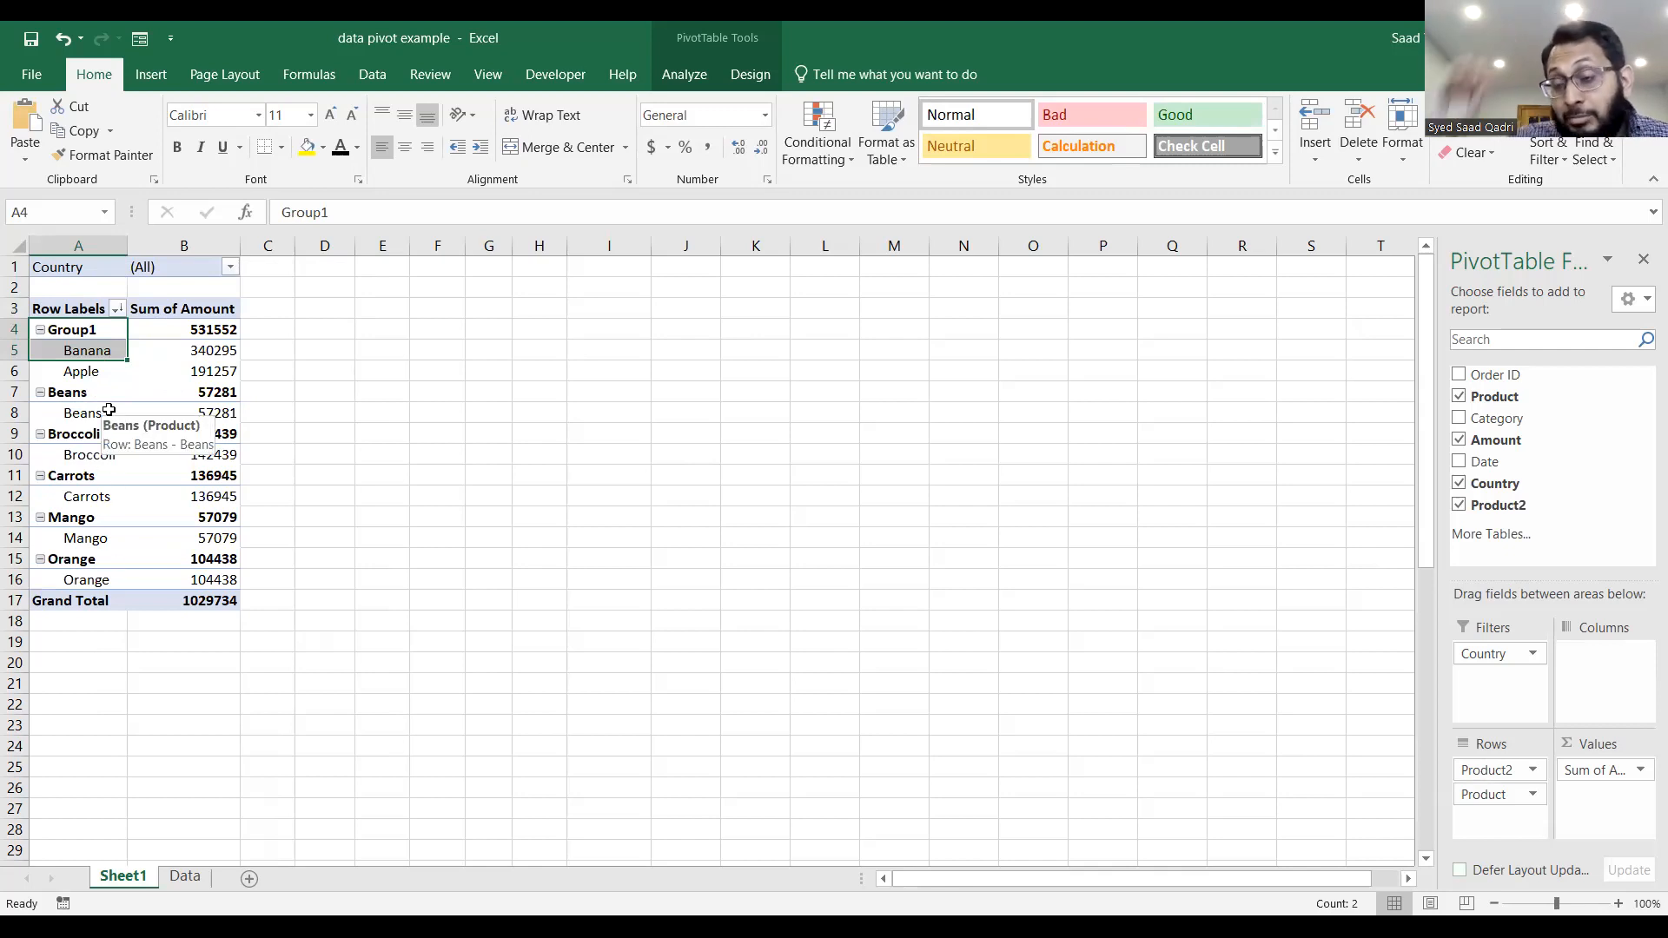
Group the Beans, Broccoli, Carrots, Mango and Orange row labels into a second group and check both groups' subtotals.
drag(97, 395, 110, 579)
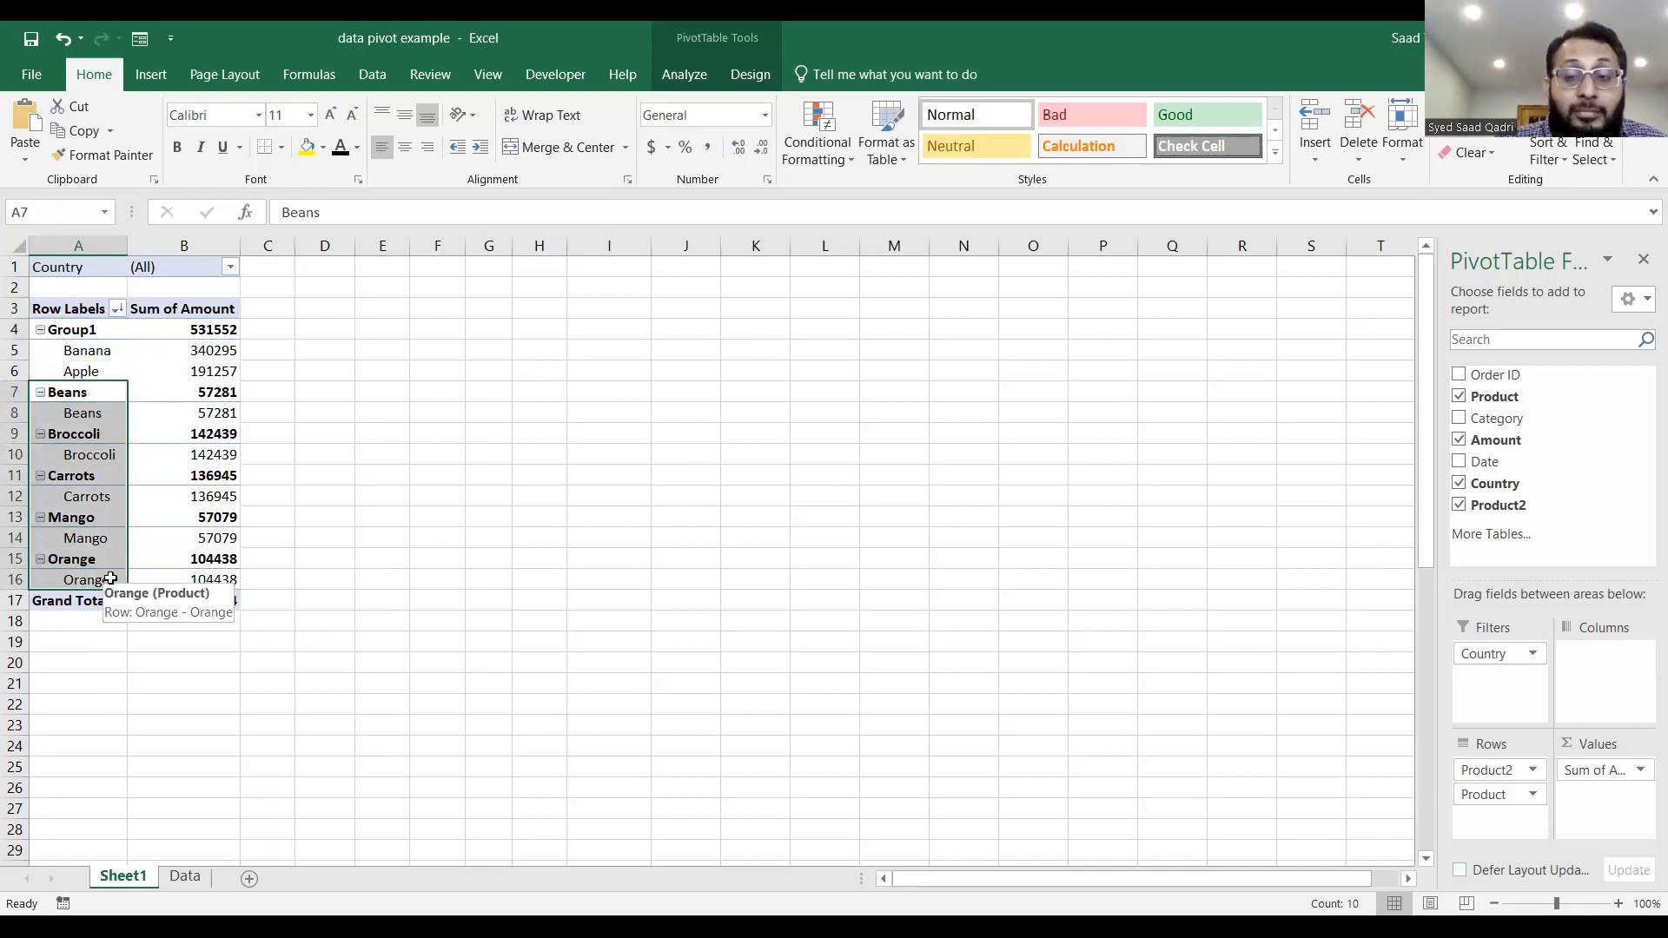
right_click(97, 432)
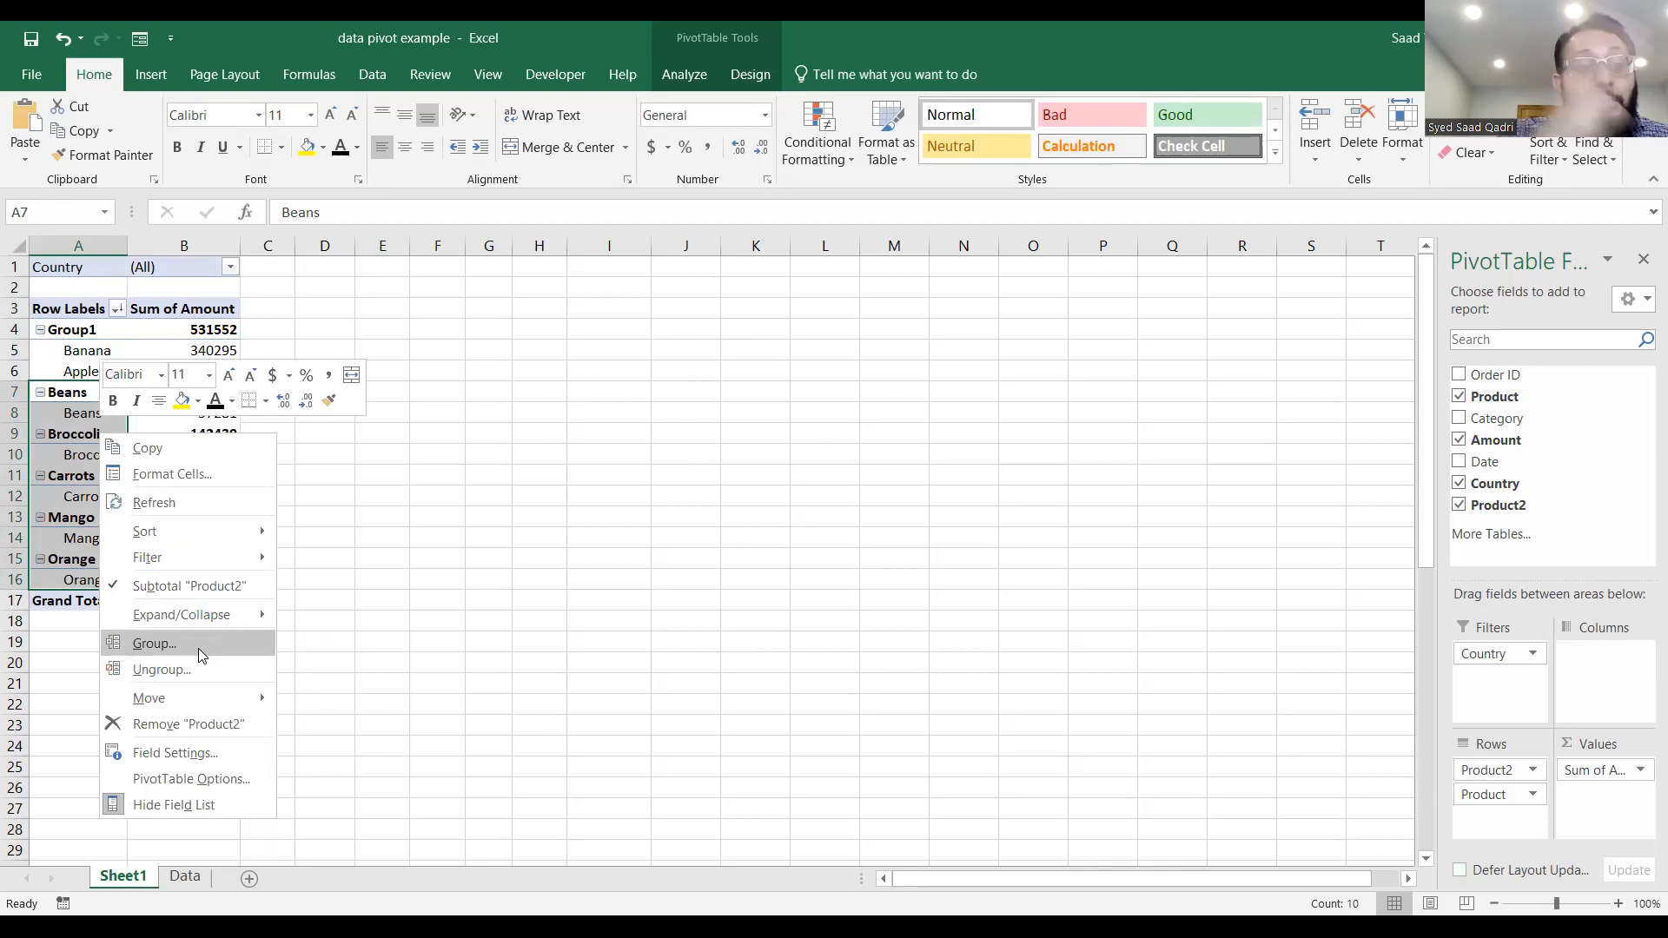
click(198, 646)
click(321, 434)
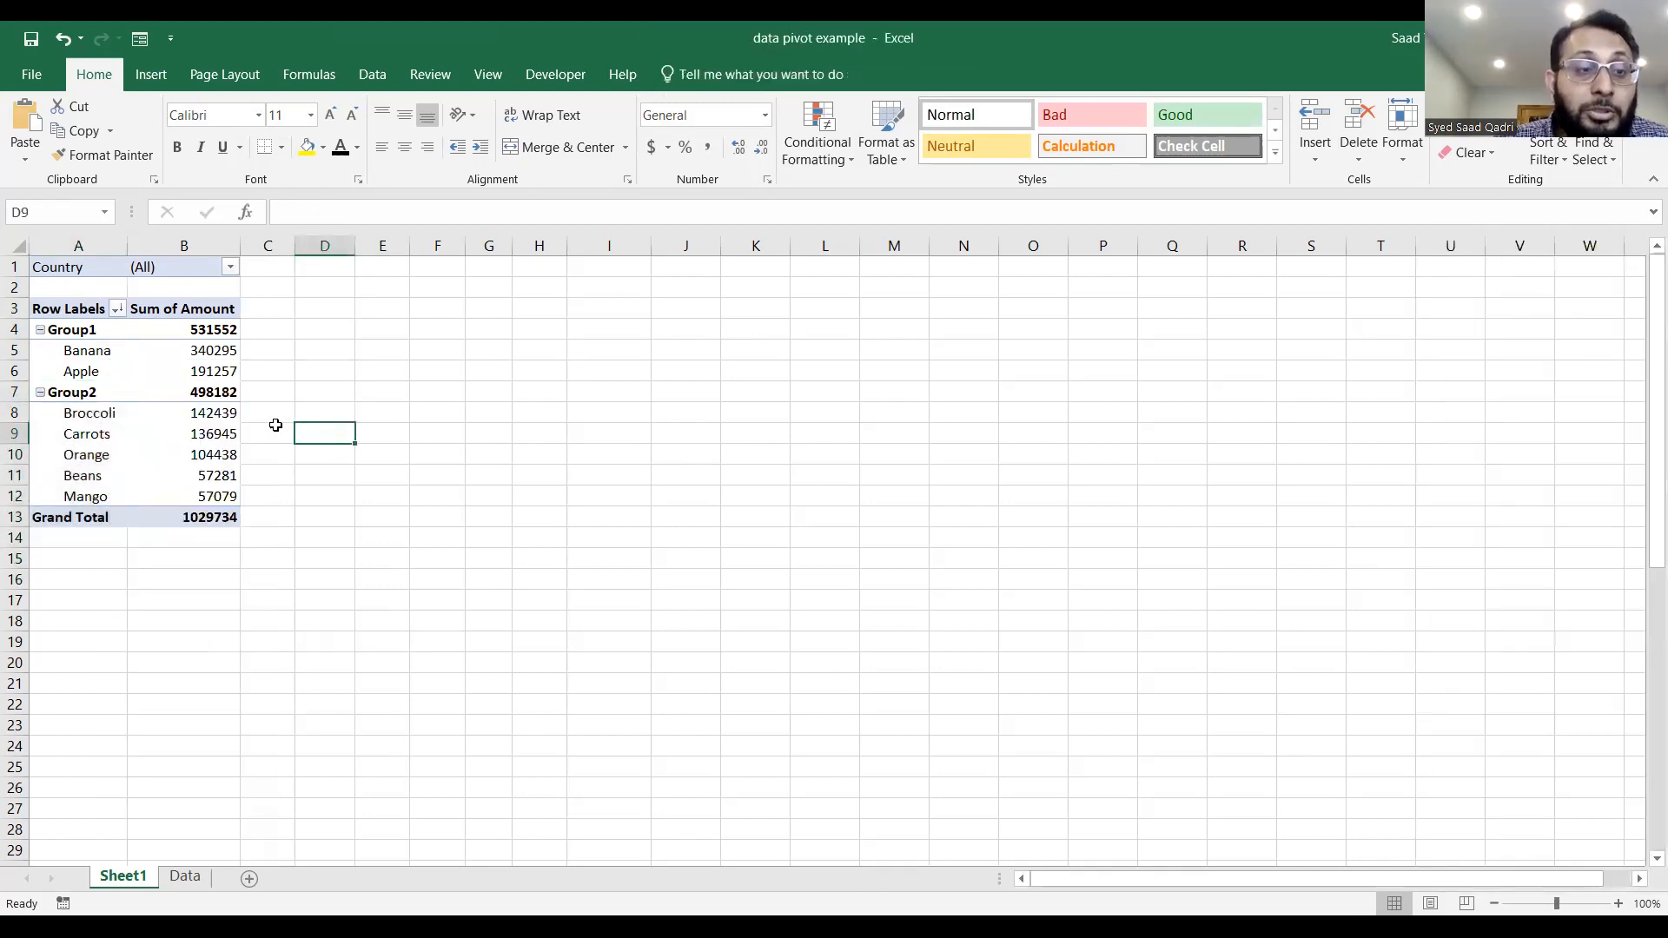
click(118, 414)
click(213, 336)
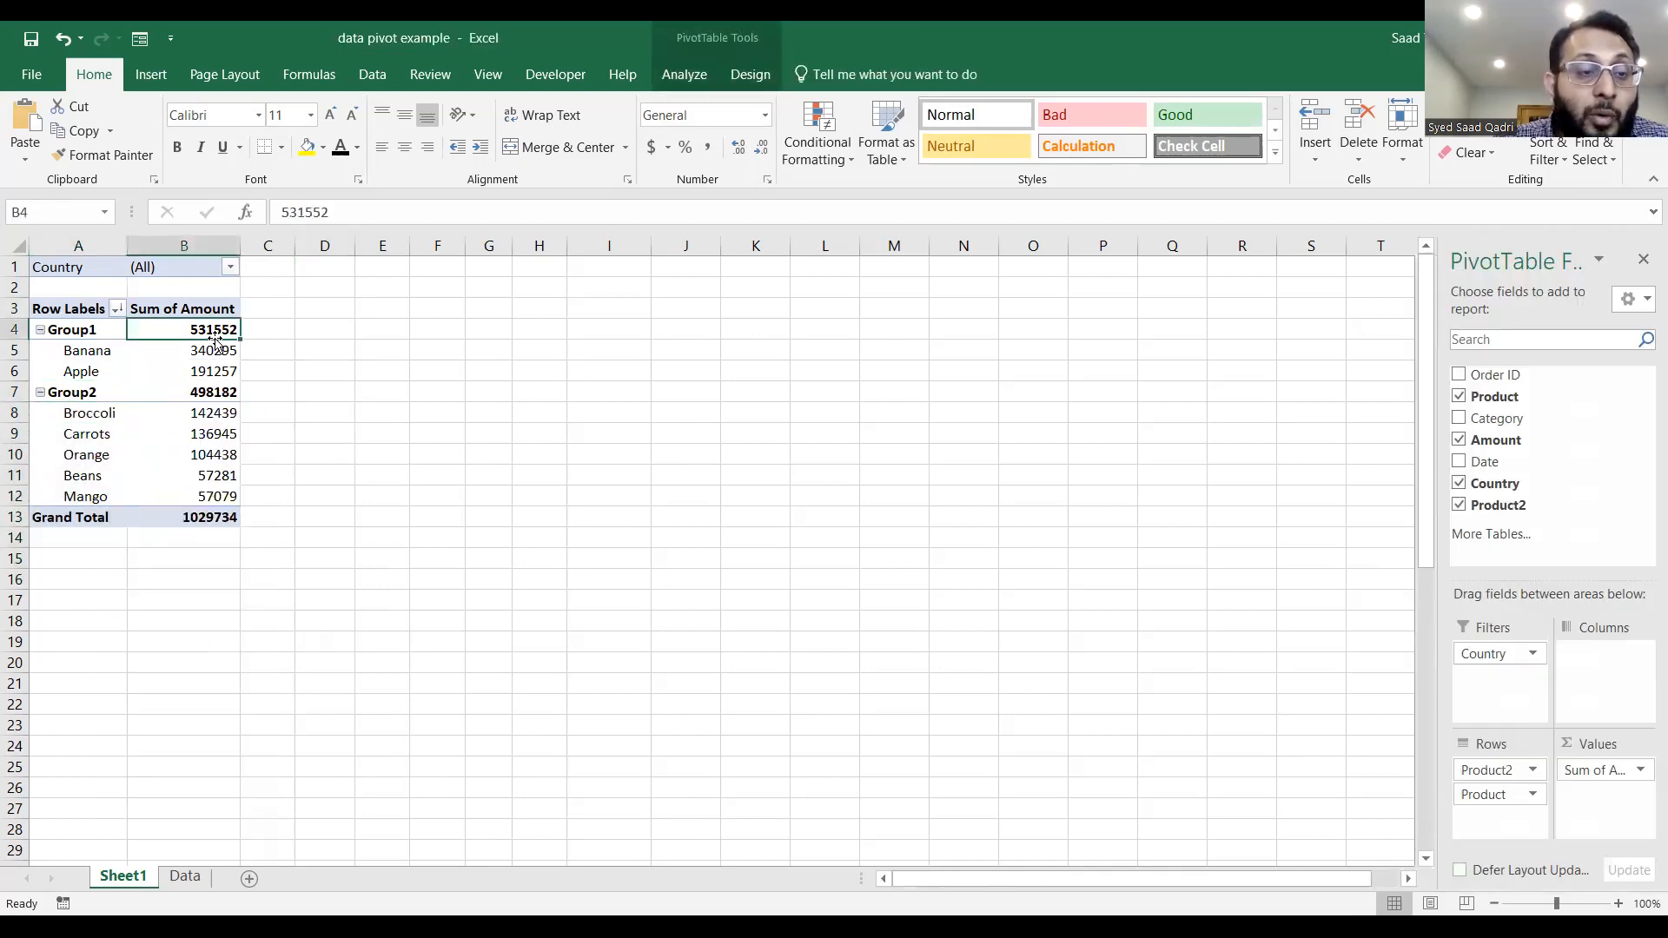
click(219, 393)
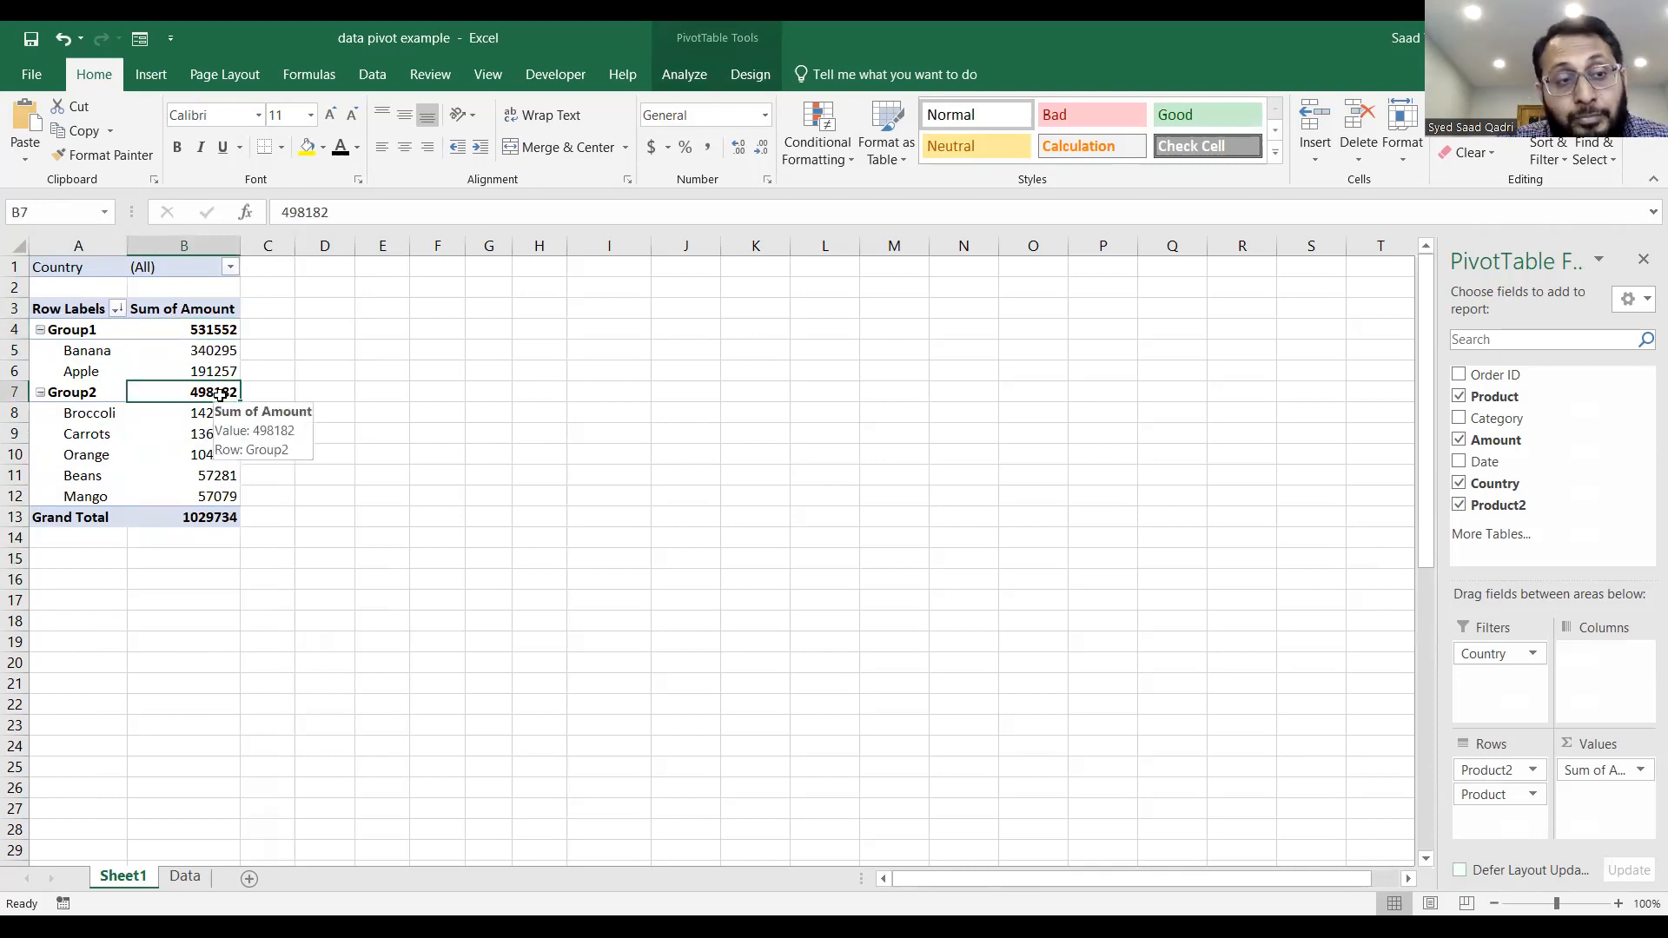
Ungroup all product row labels in the PivotTable.
click(63, 330)
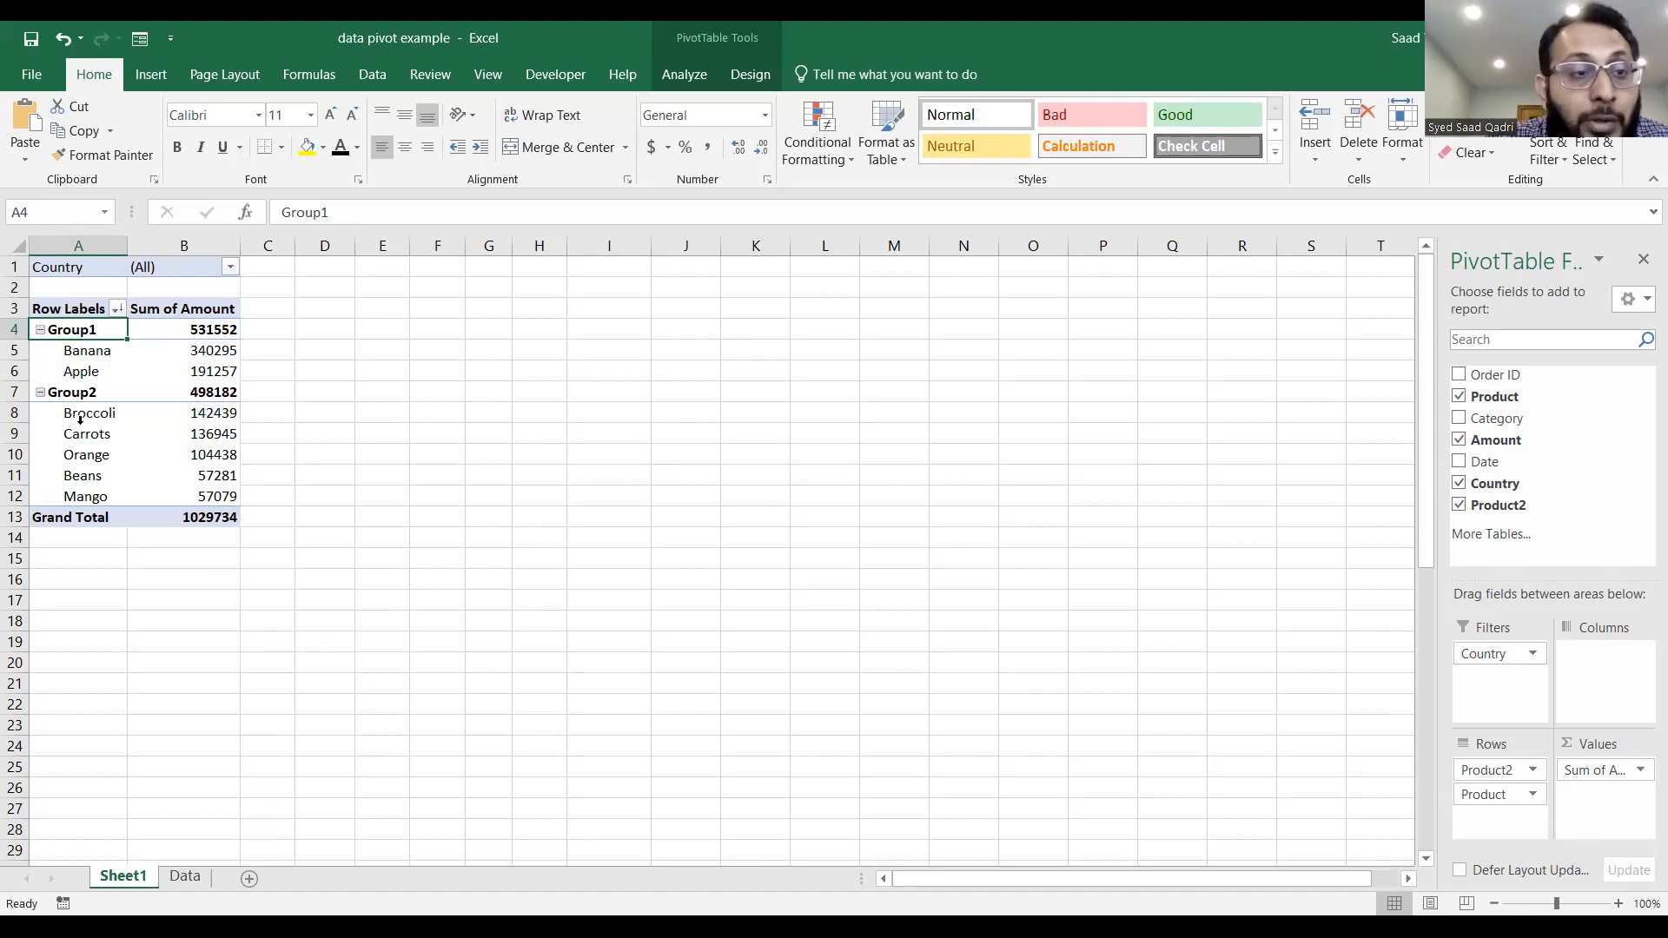
drag(97, 331, 101, 489)
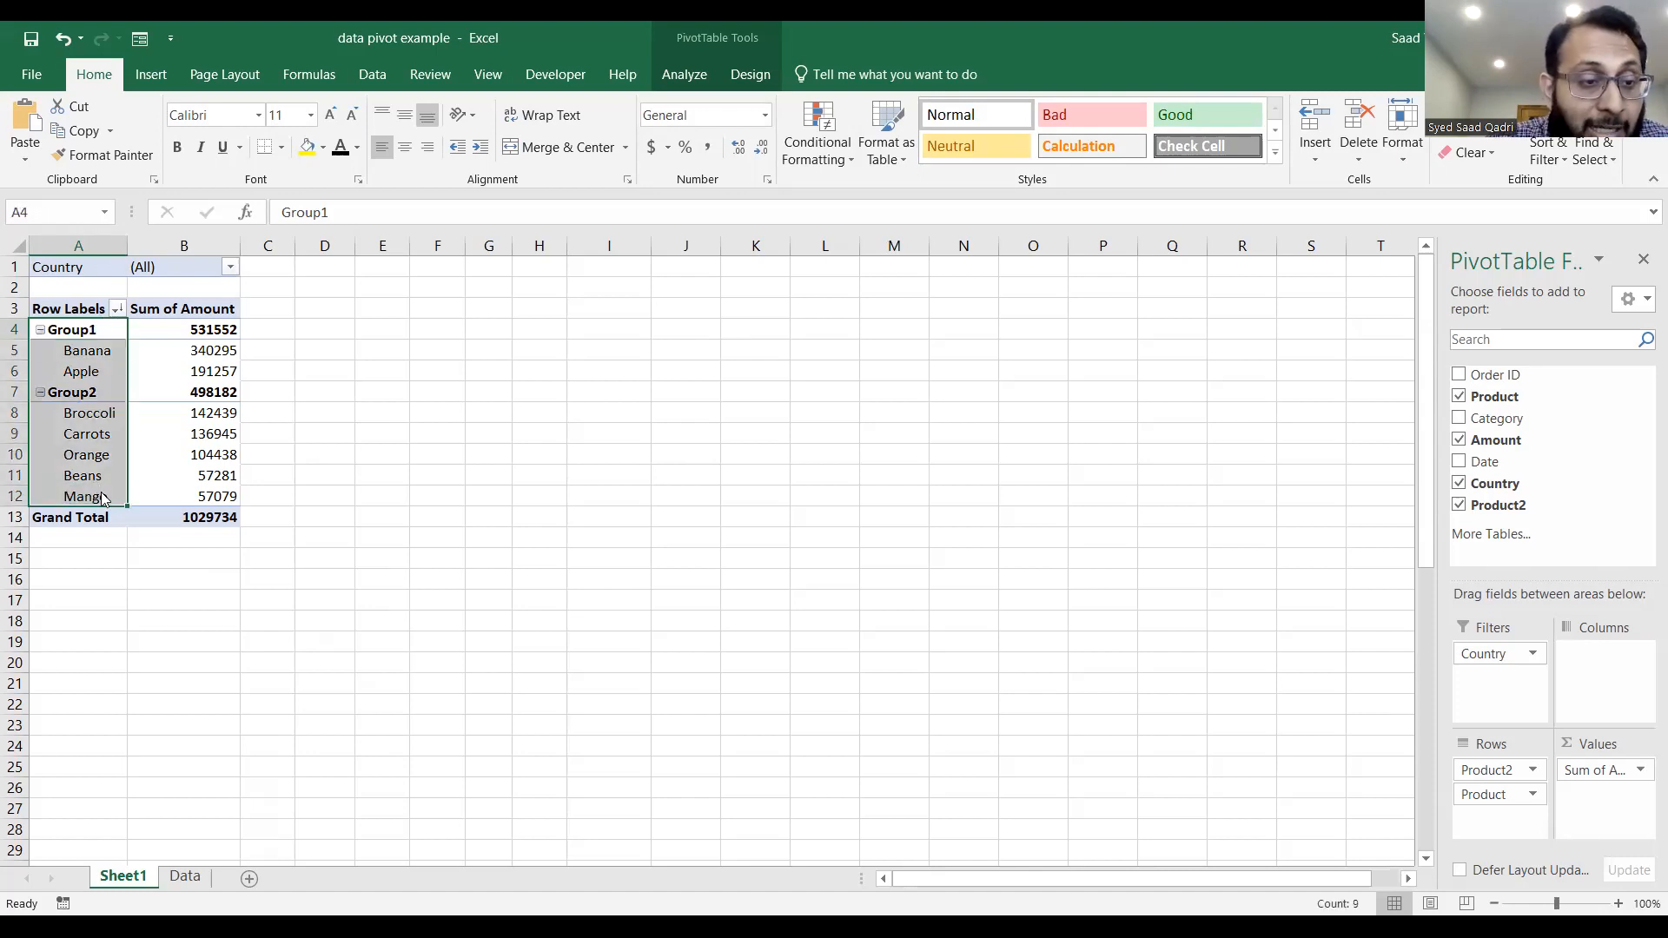
right_click(101, 489)
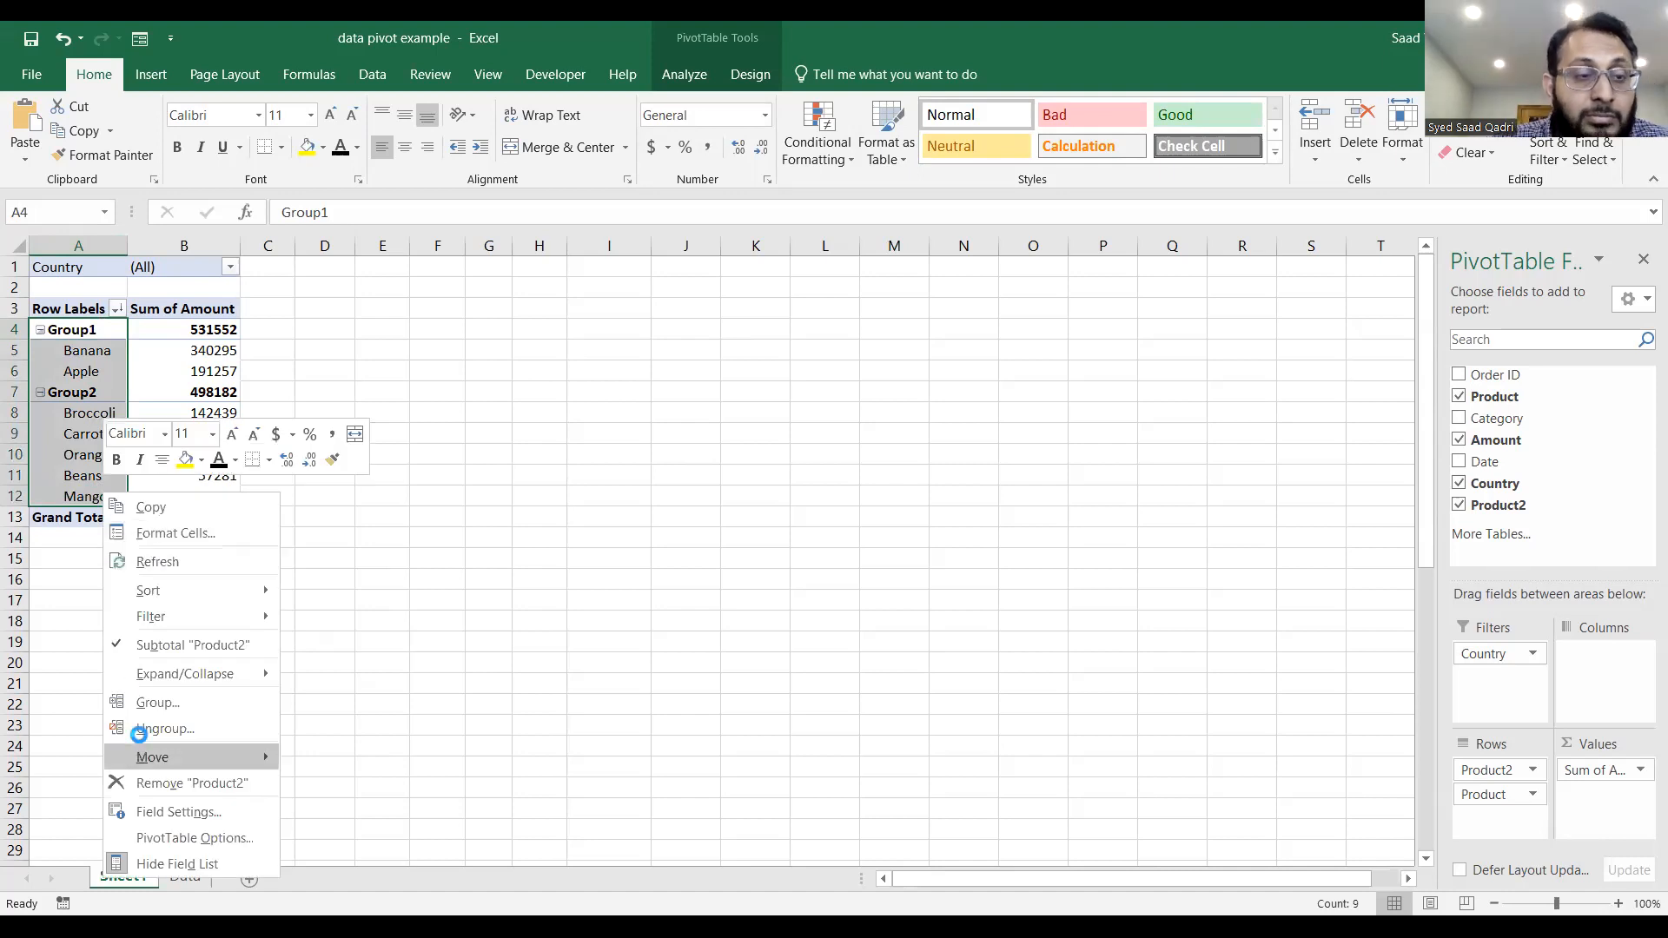
click(193, 513)
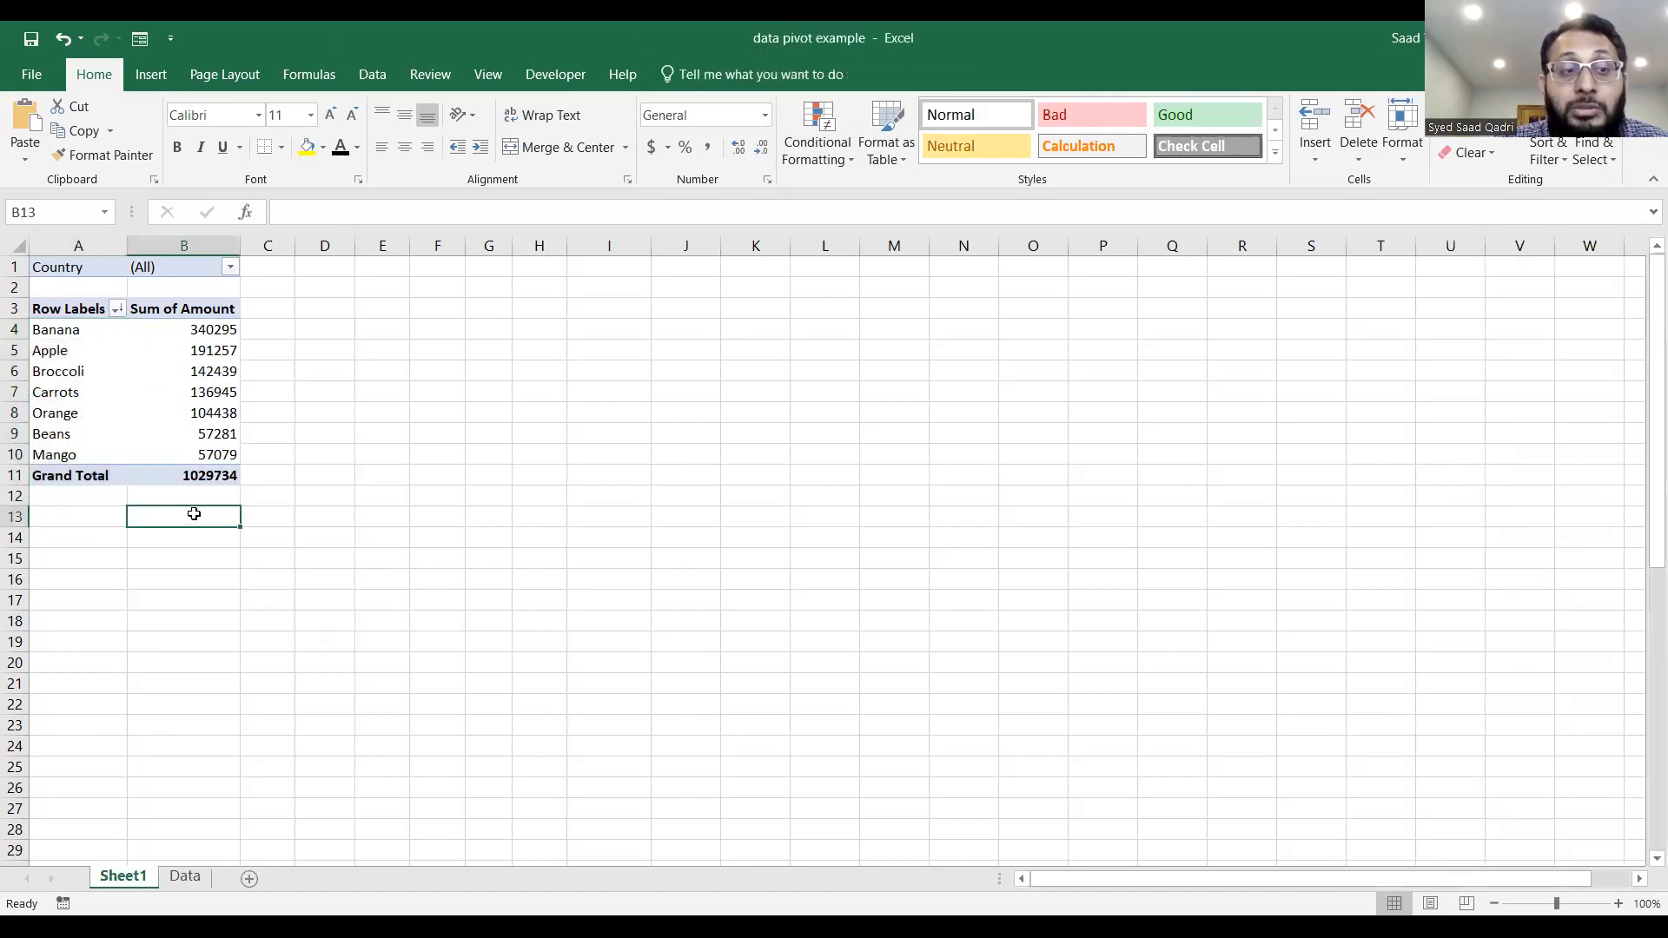
click(105, 316)
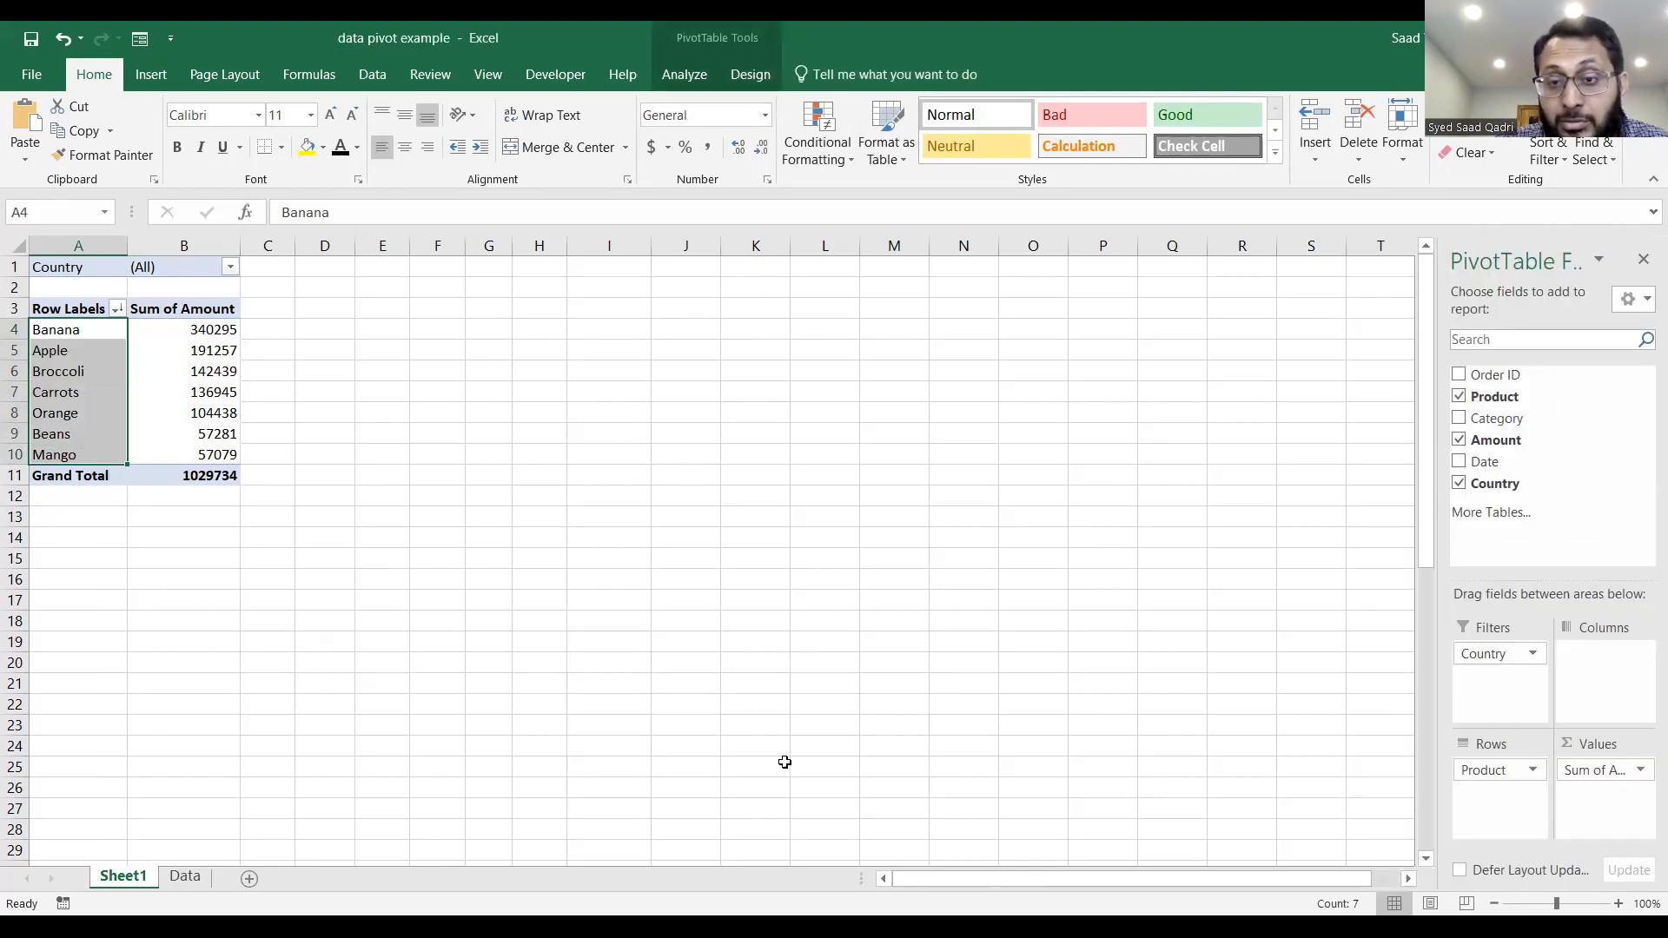
click(862, 717)
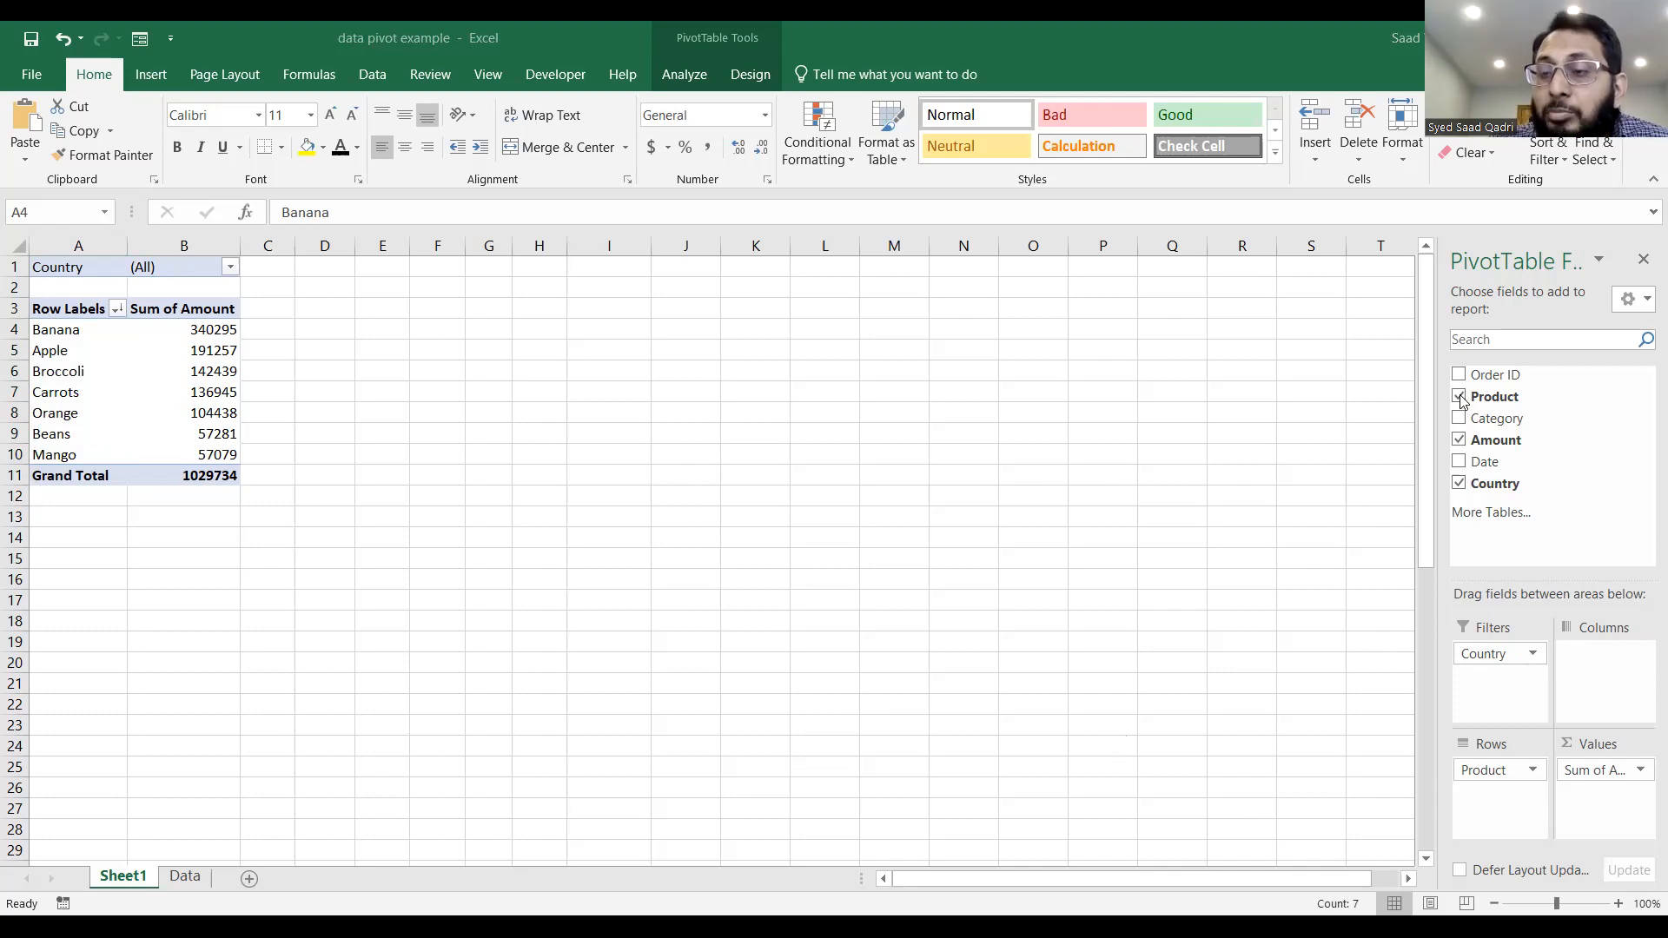
Set up the PivotTable with only Date in Rows and Country in Filters, removing Months and Product.
click(1458, 461)
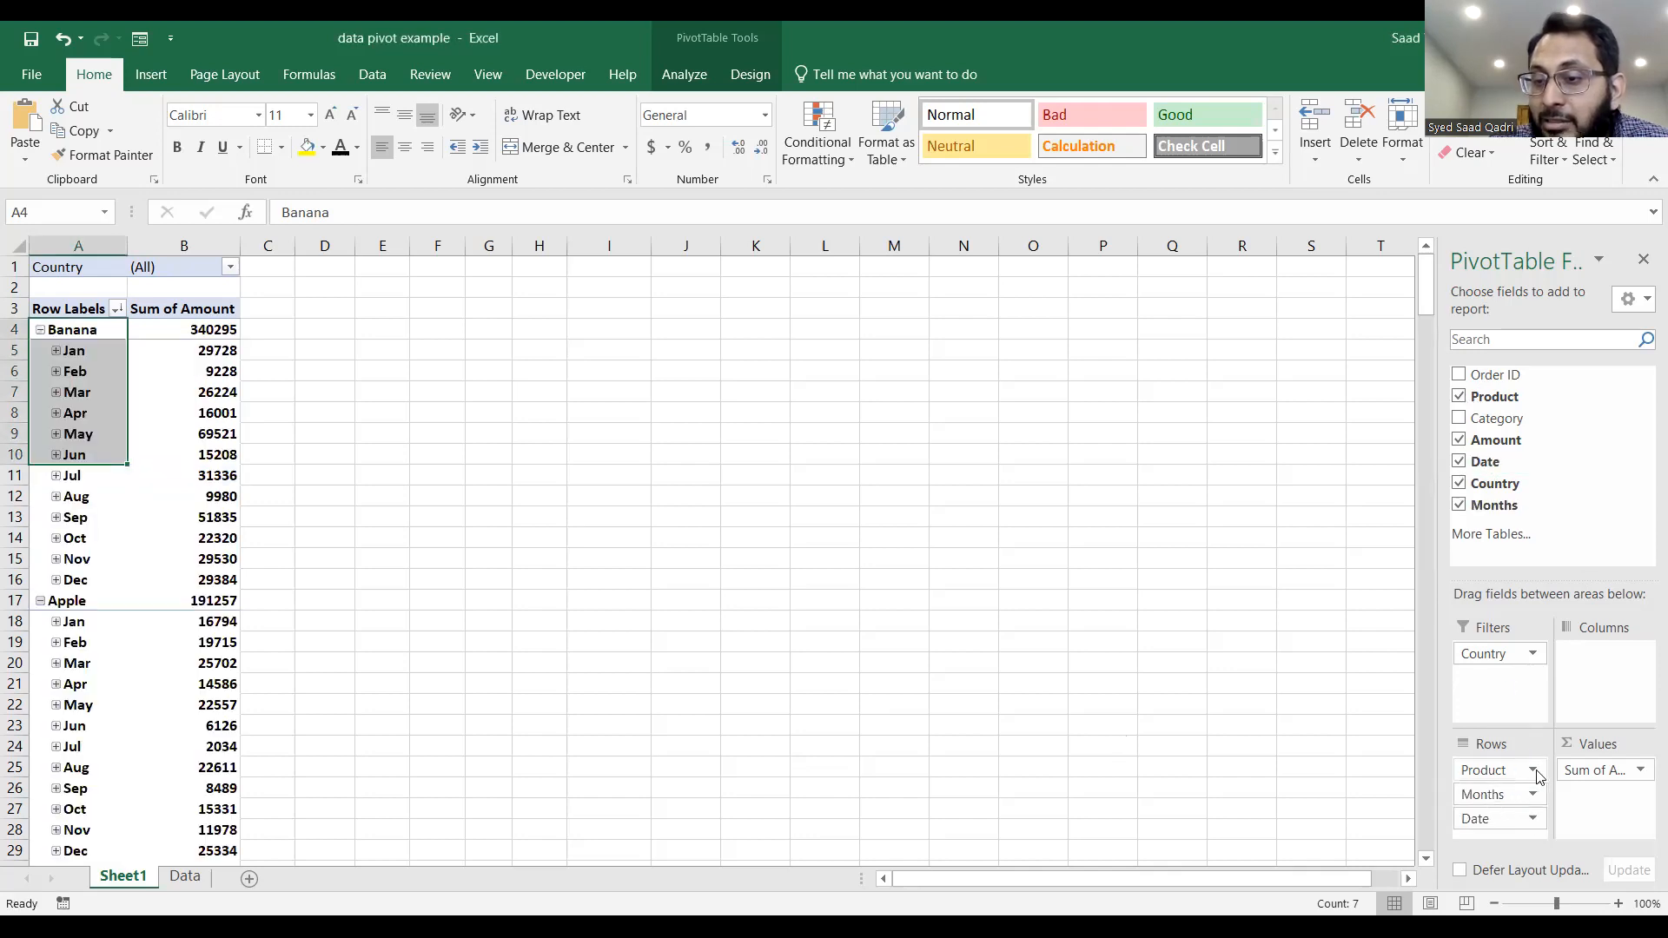
click(1459, 483)
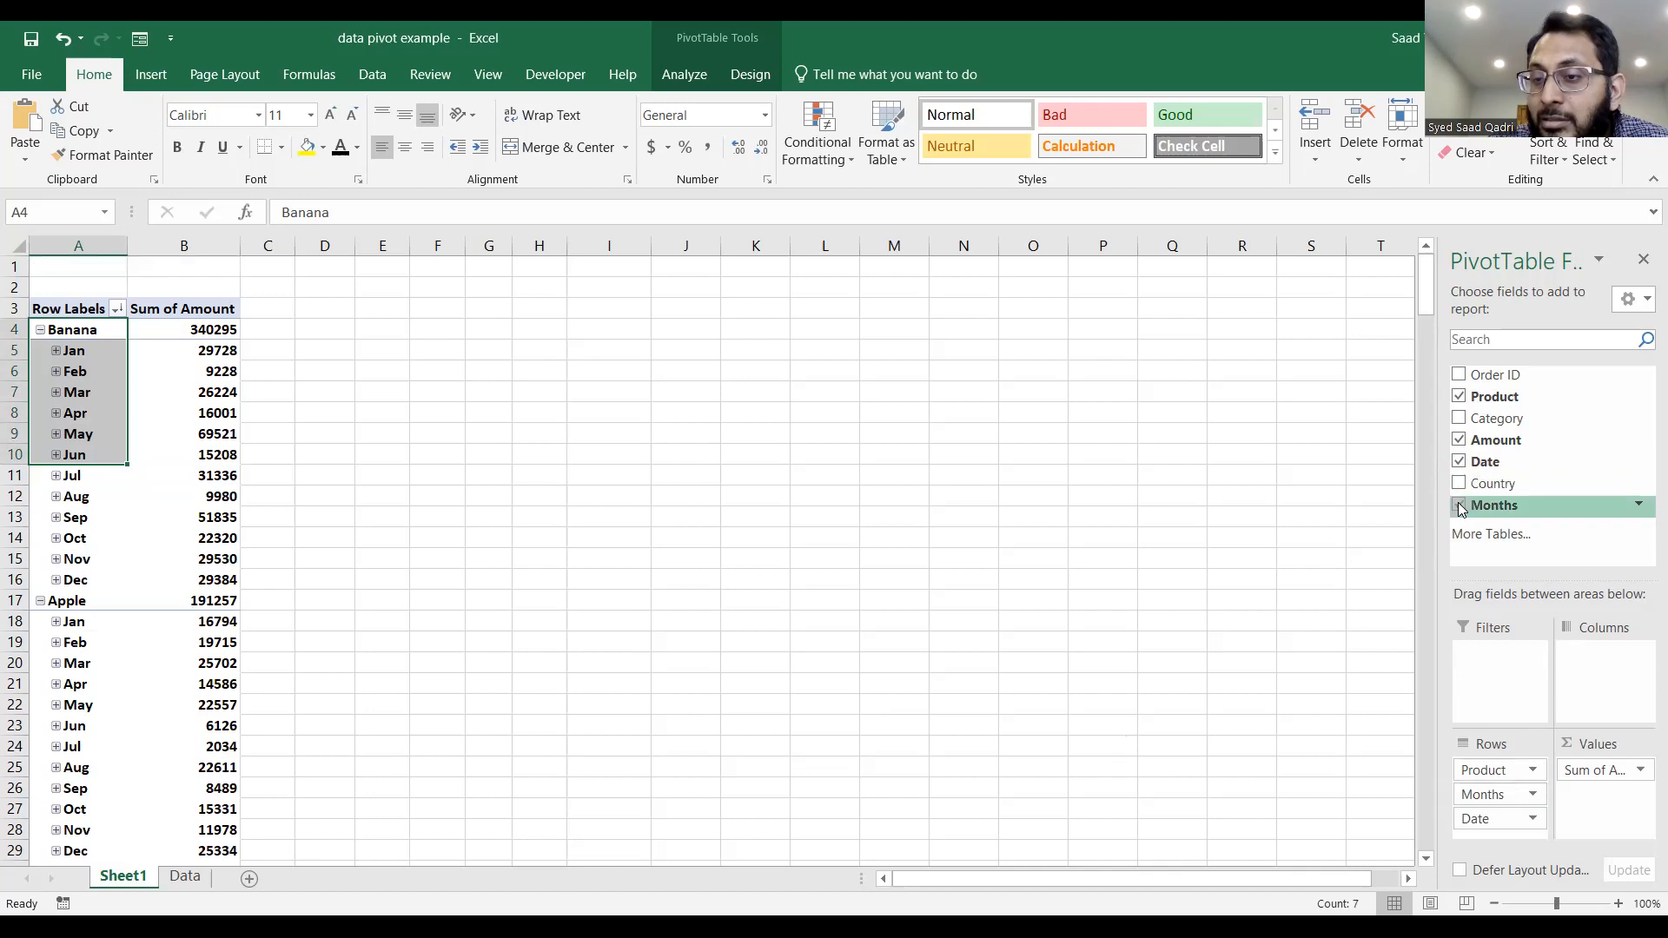
click(1460, 505)
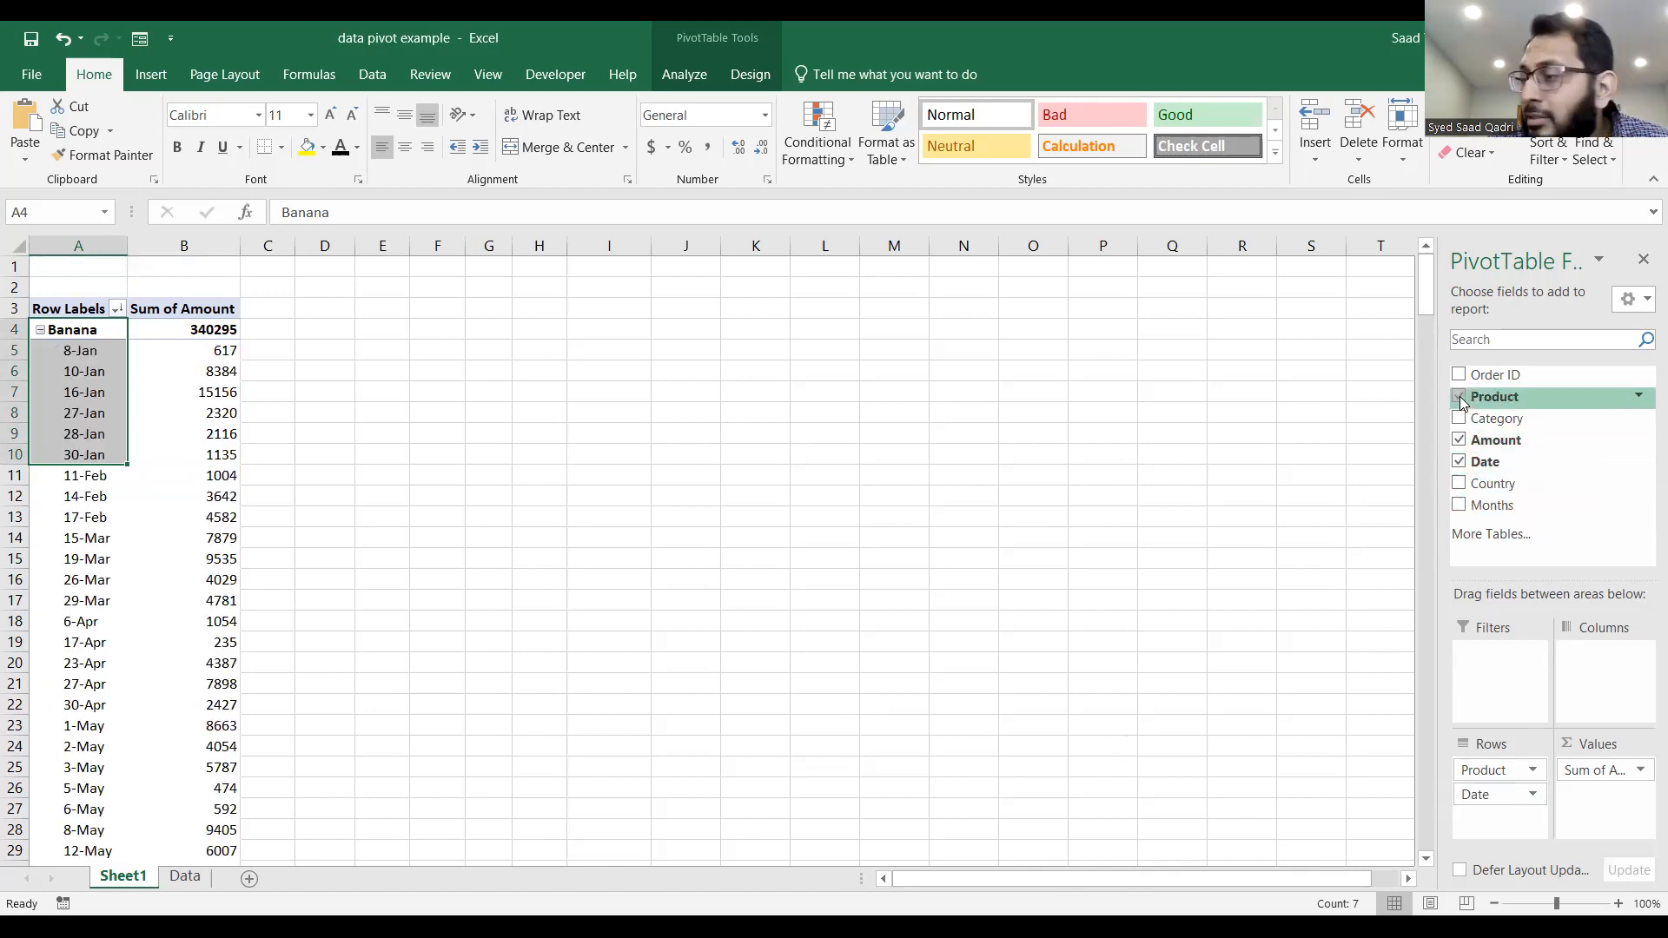
drag(1493, 484, 1505, 663)
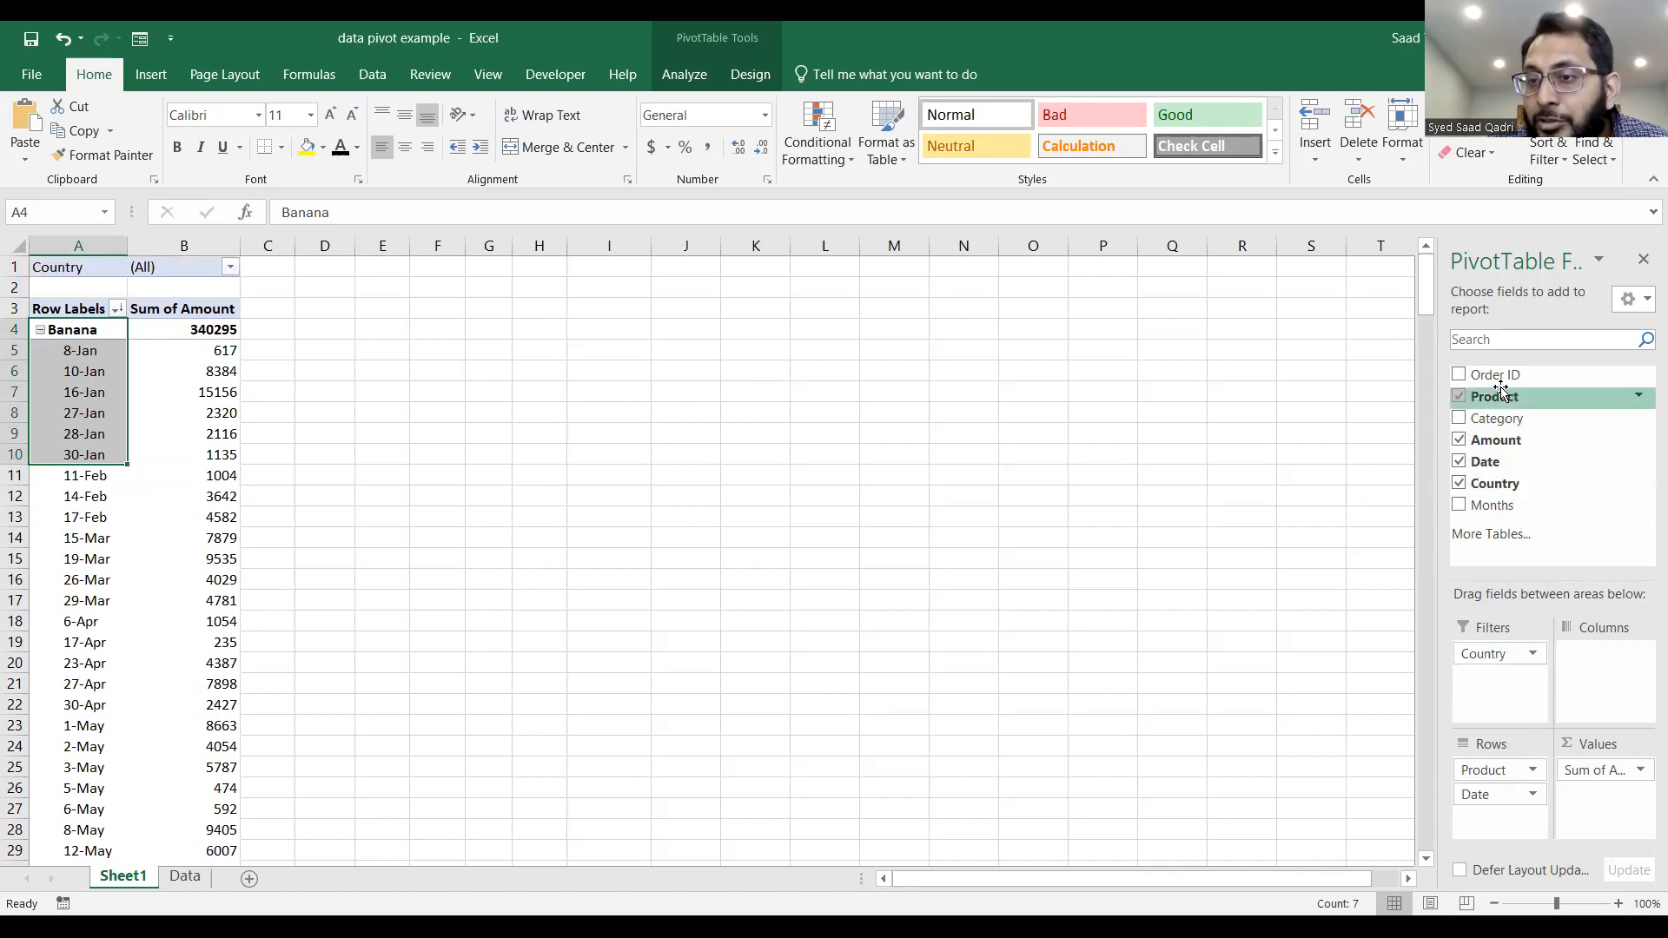
click(1460, 396)
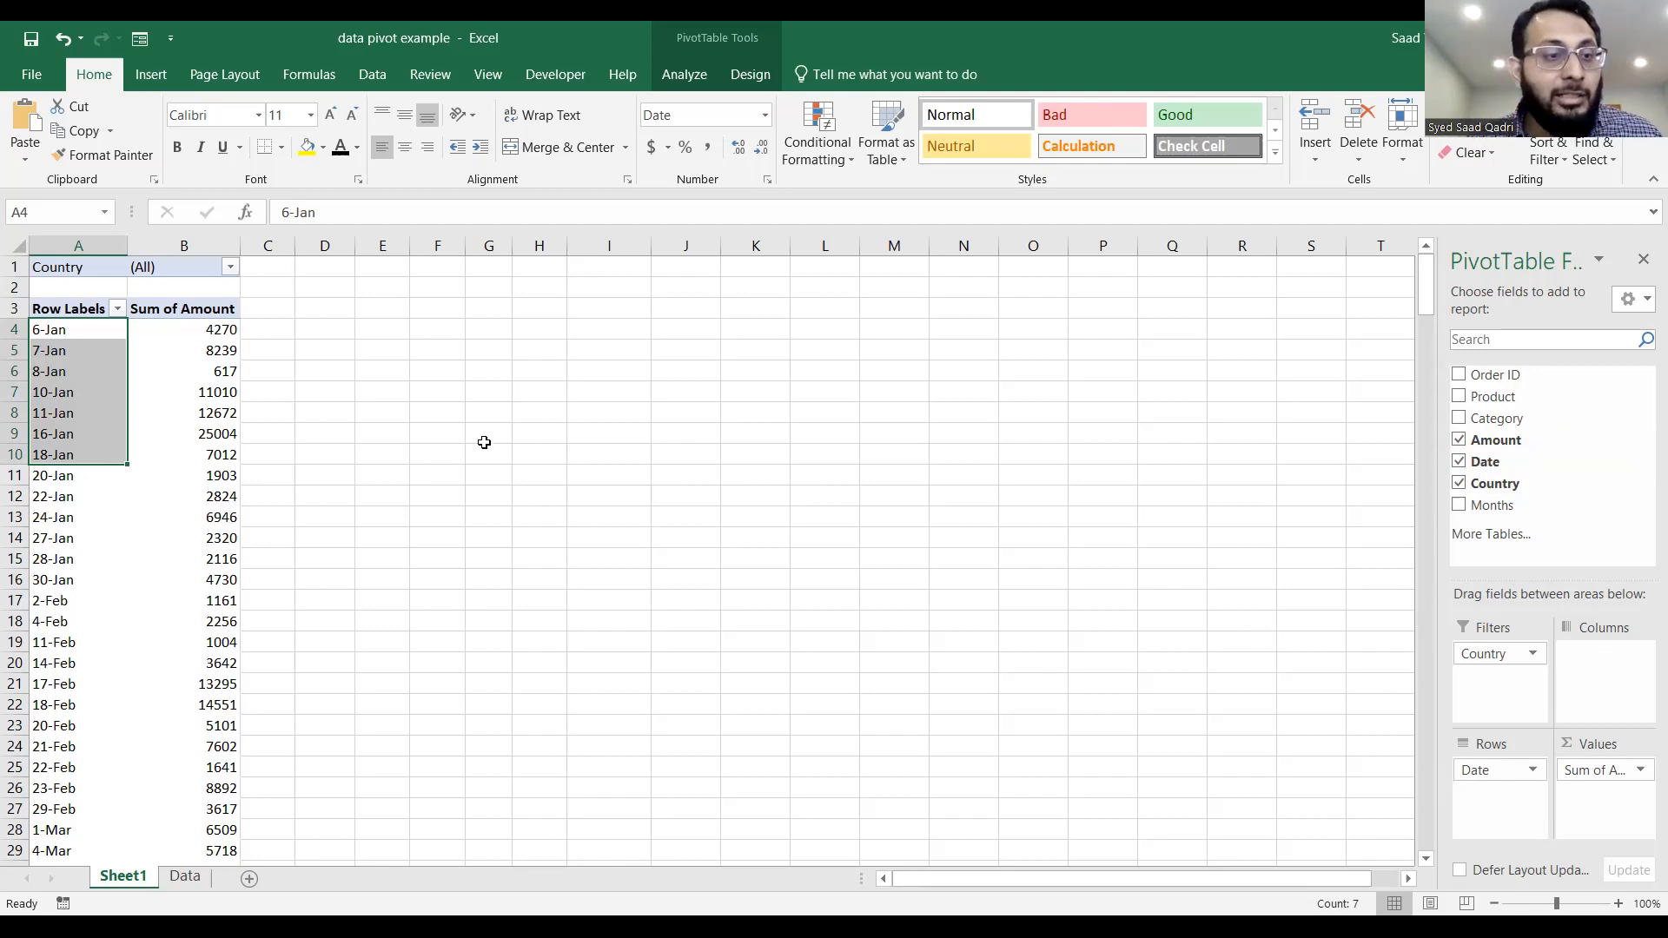
Group the PivotTable's date row labels by Quarters only, deselecting Days and Months.
click(55, 413)
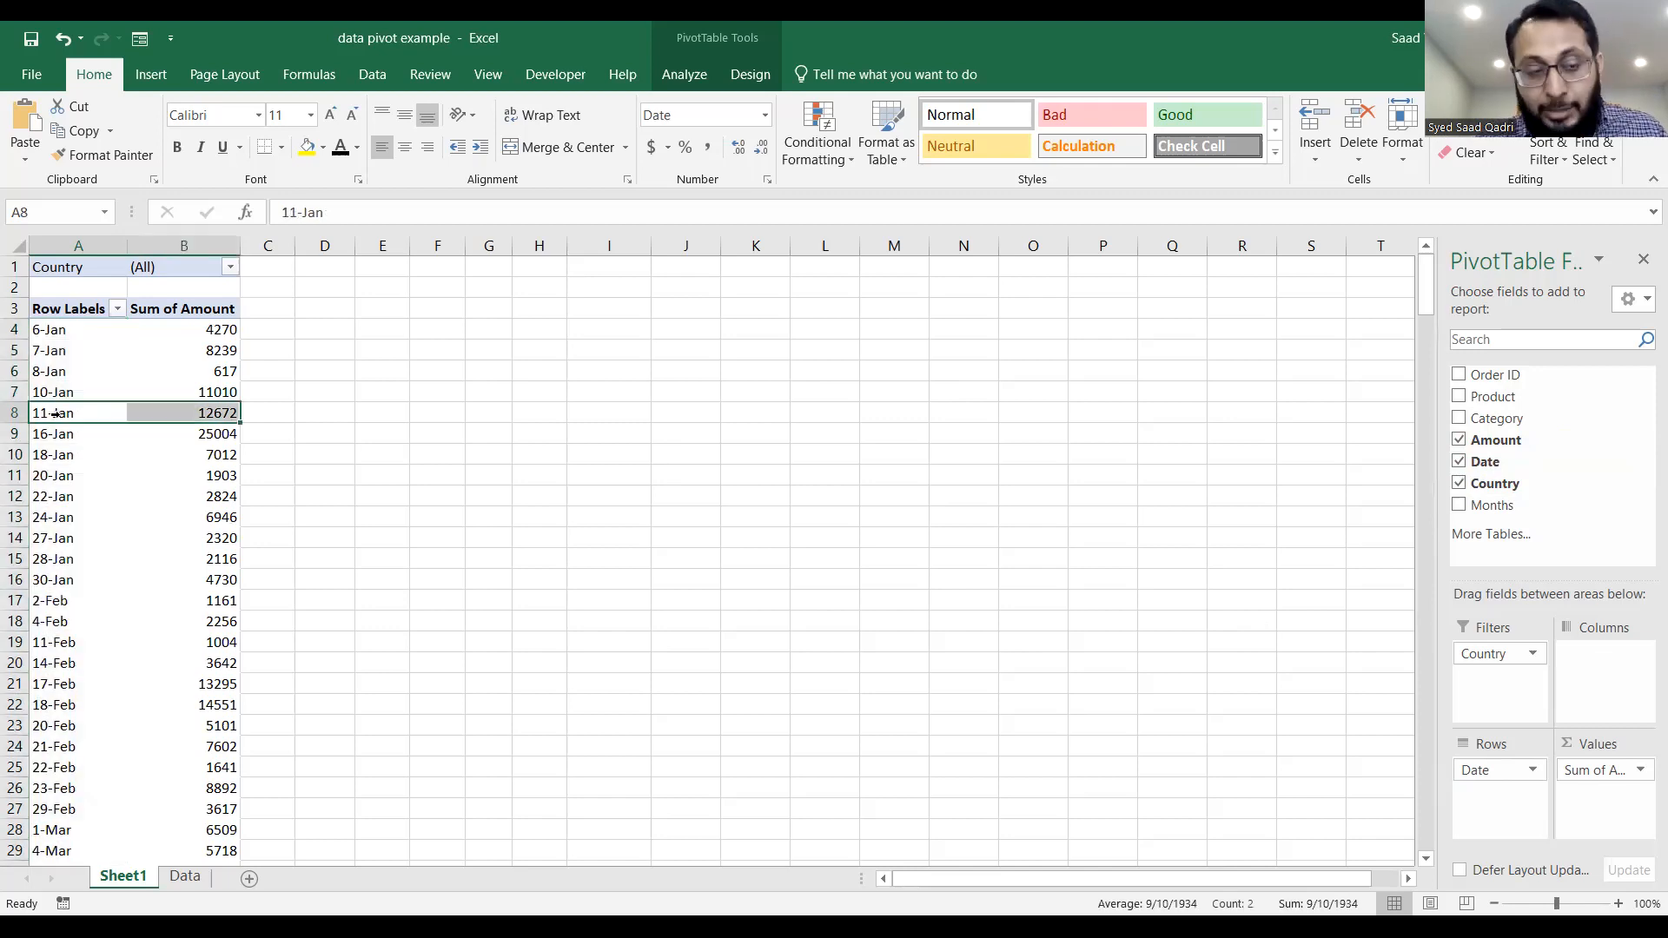
right_click(60, 422)
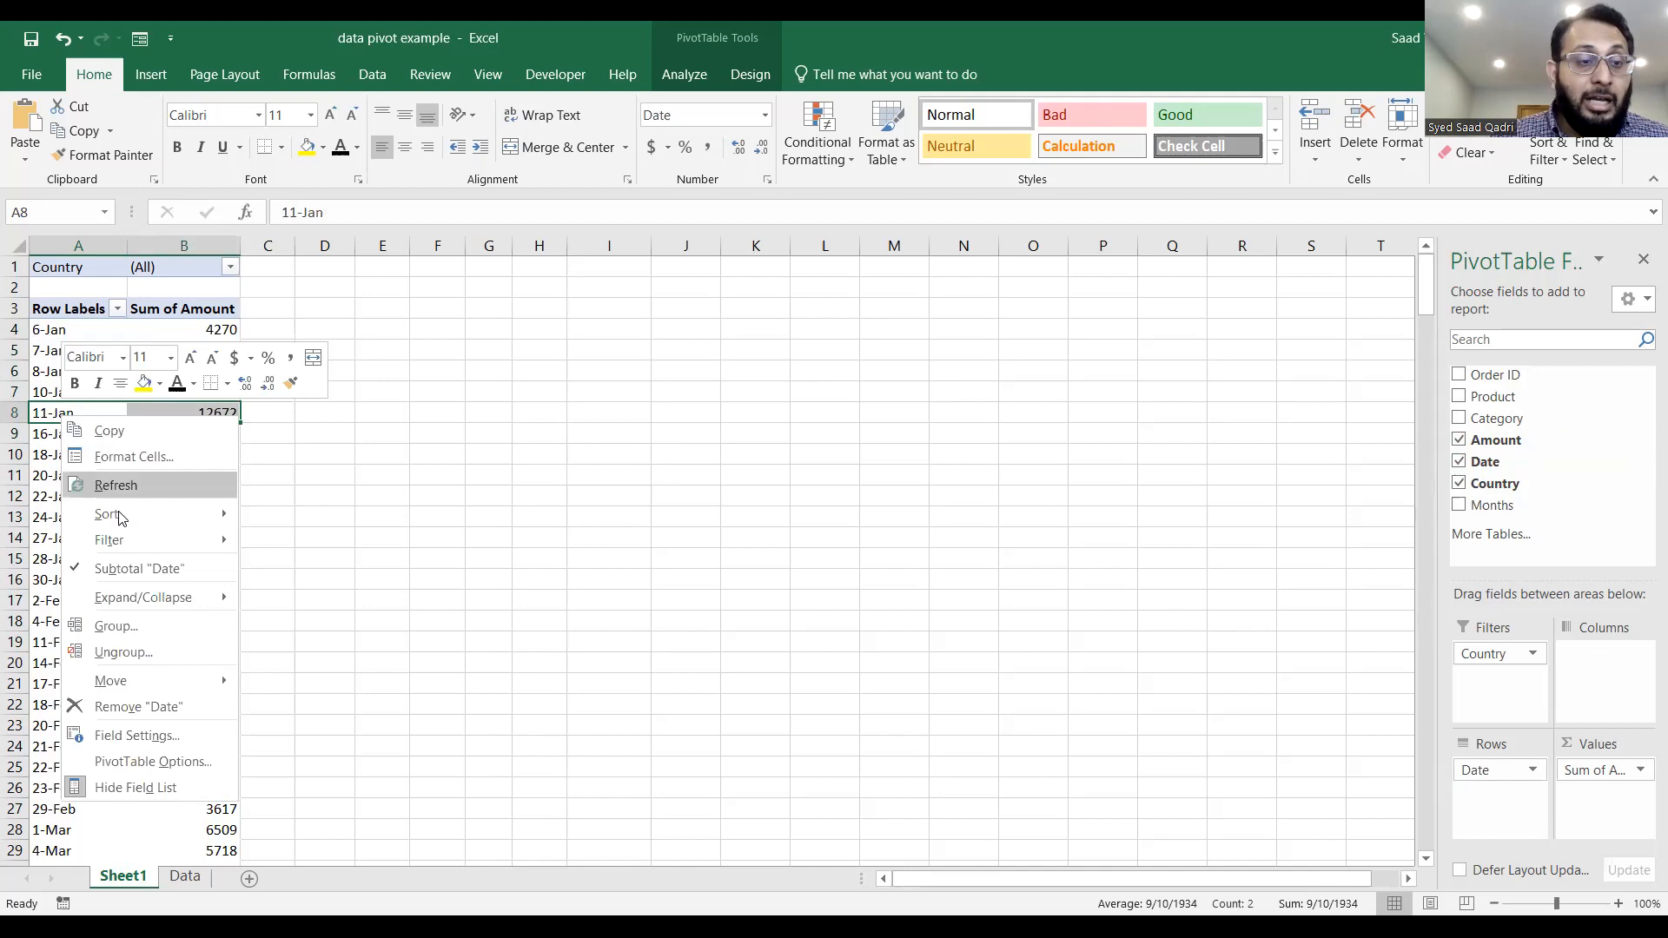
click(142, 622)
drag(172, 449, 622, 314)
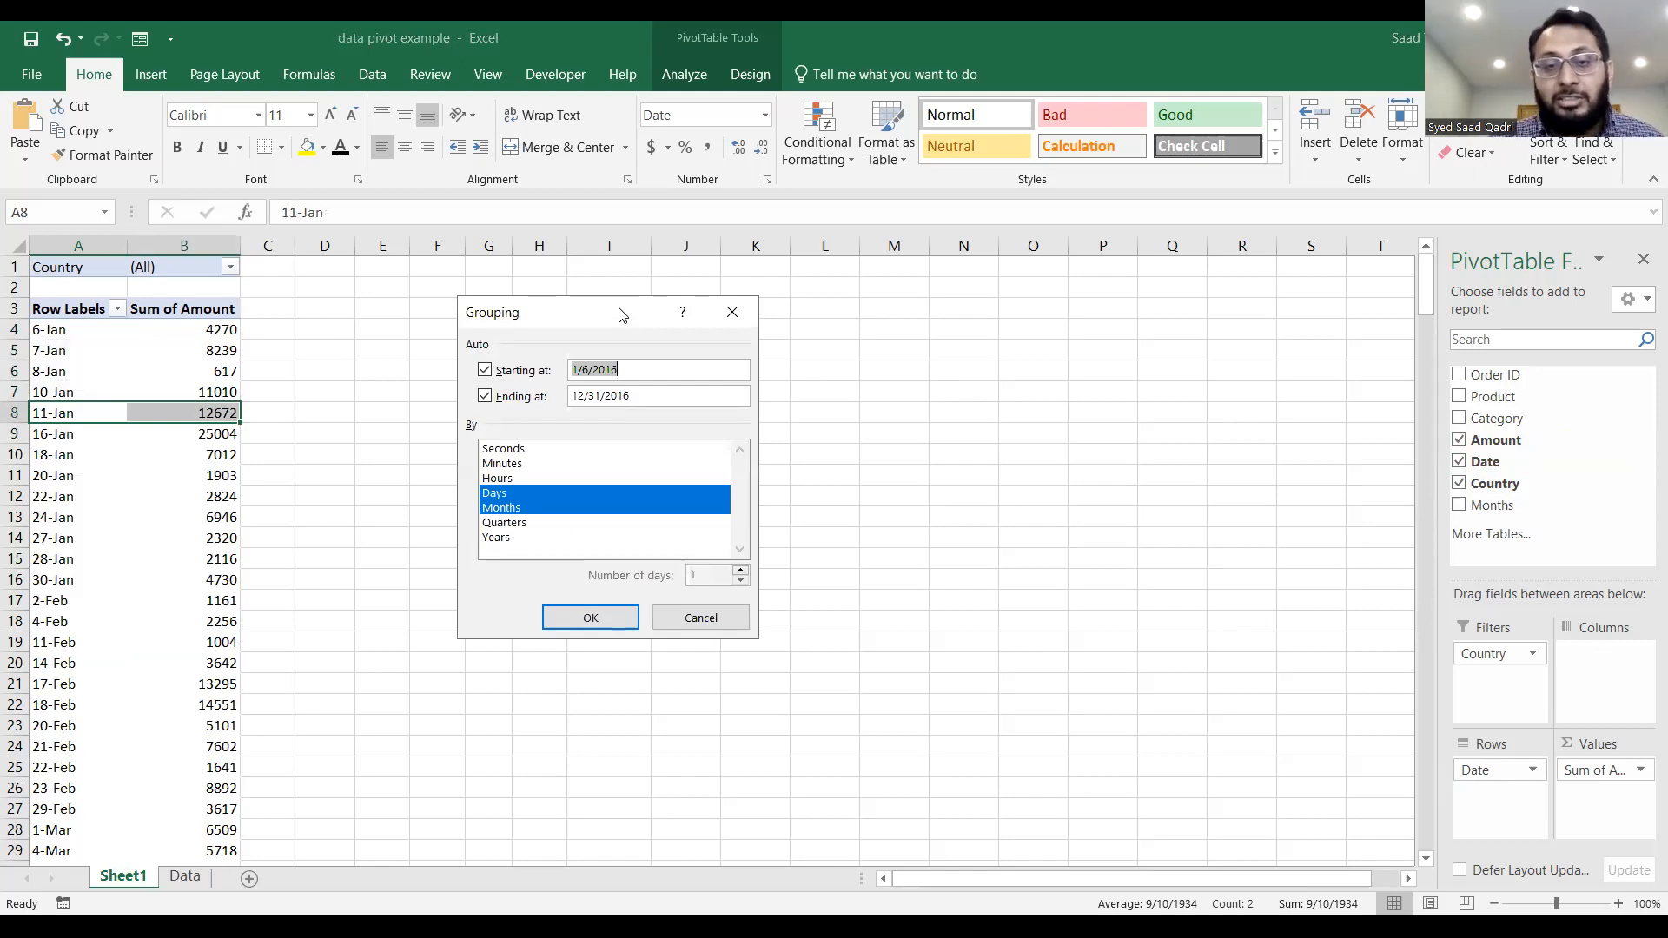
click(511, 524)
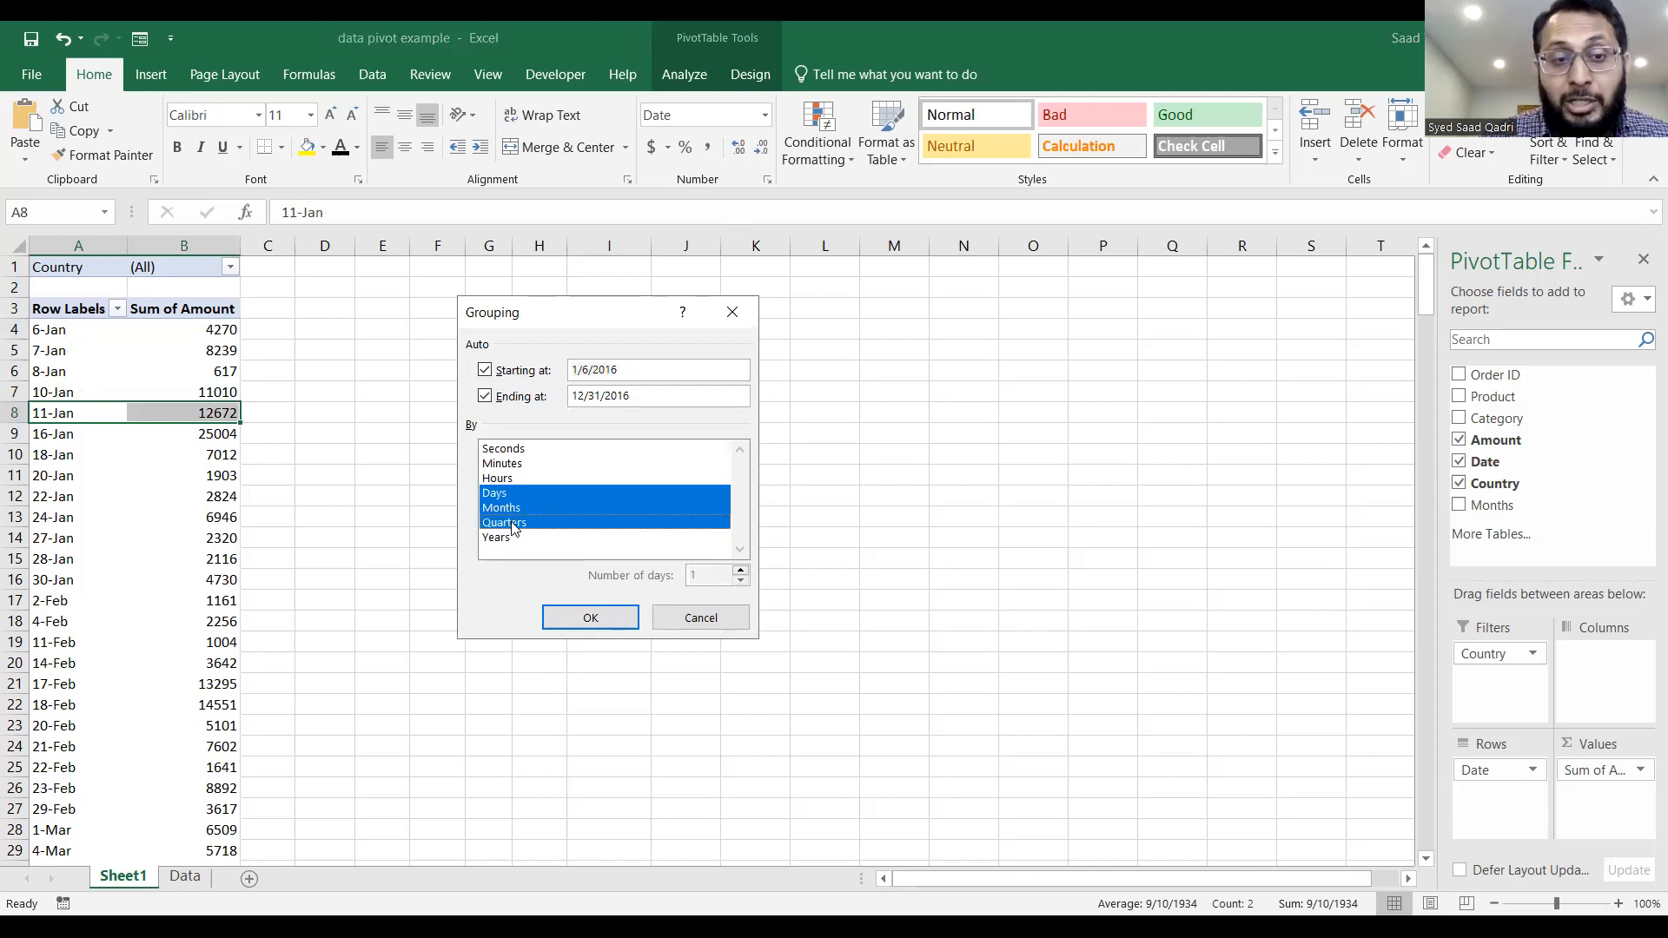
click(506, 494)
click(505, 511)
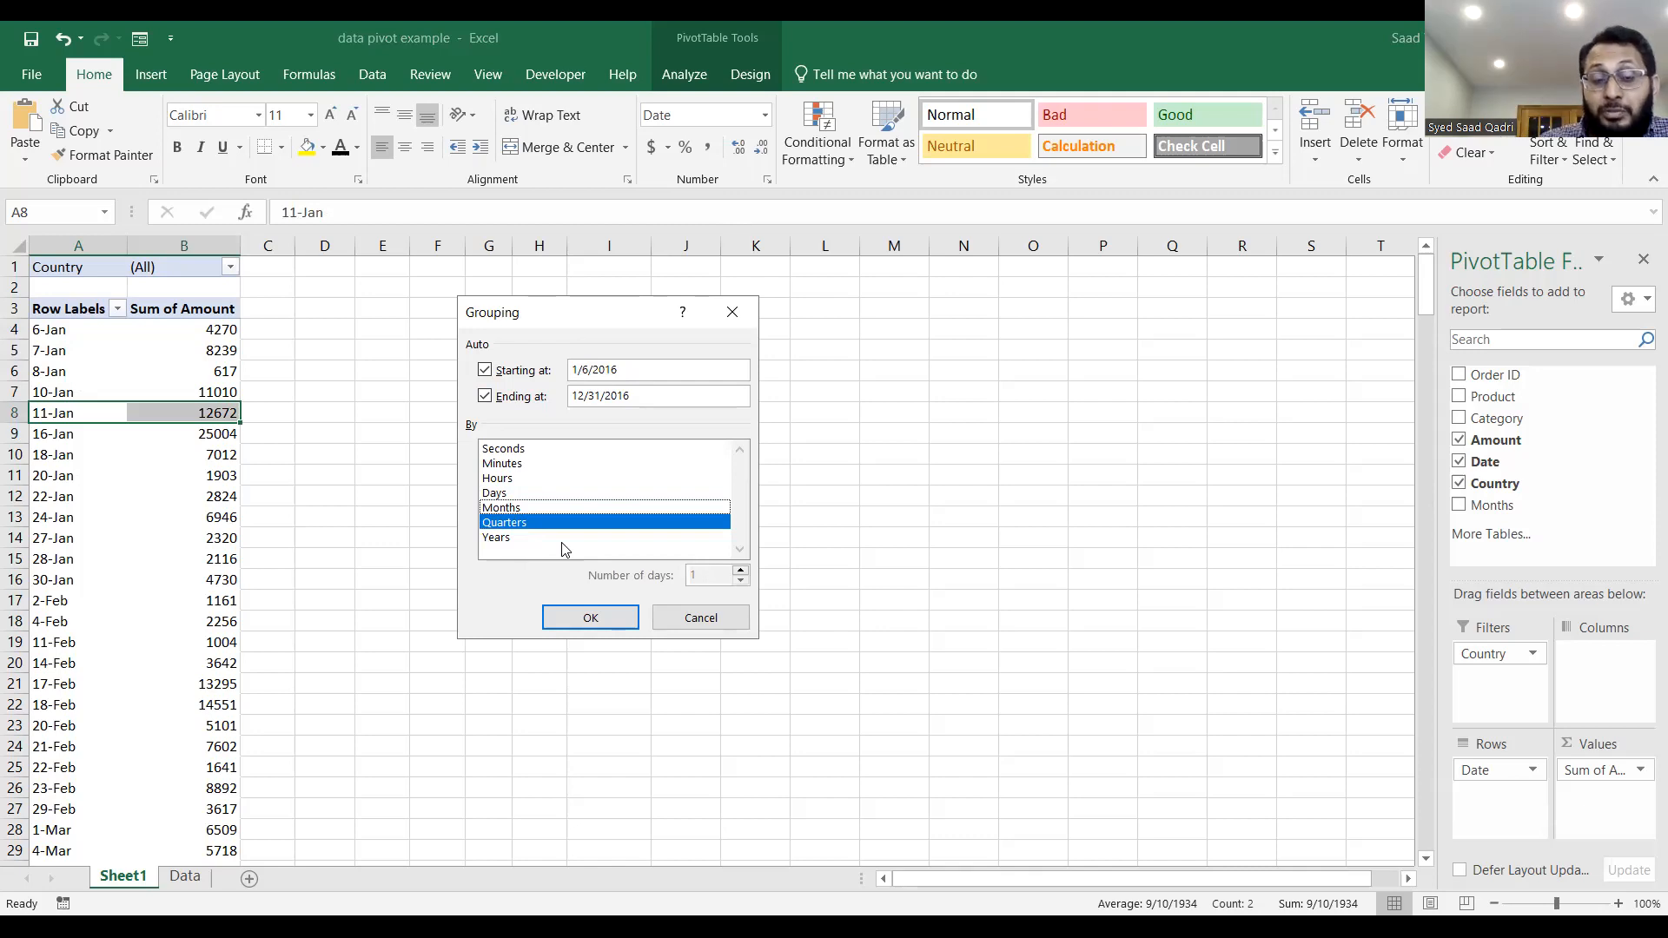
click(594, 618)
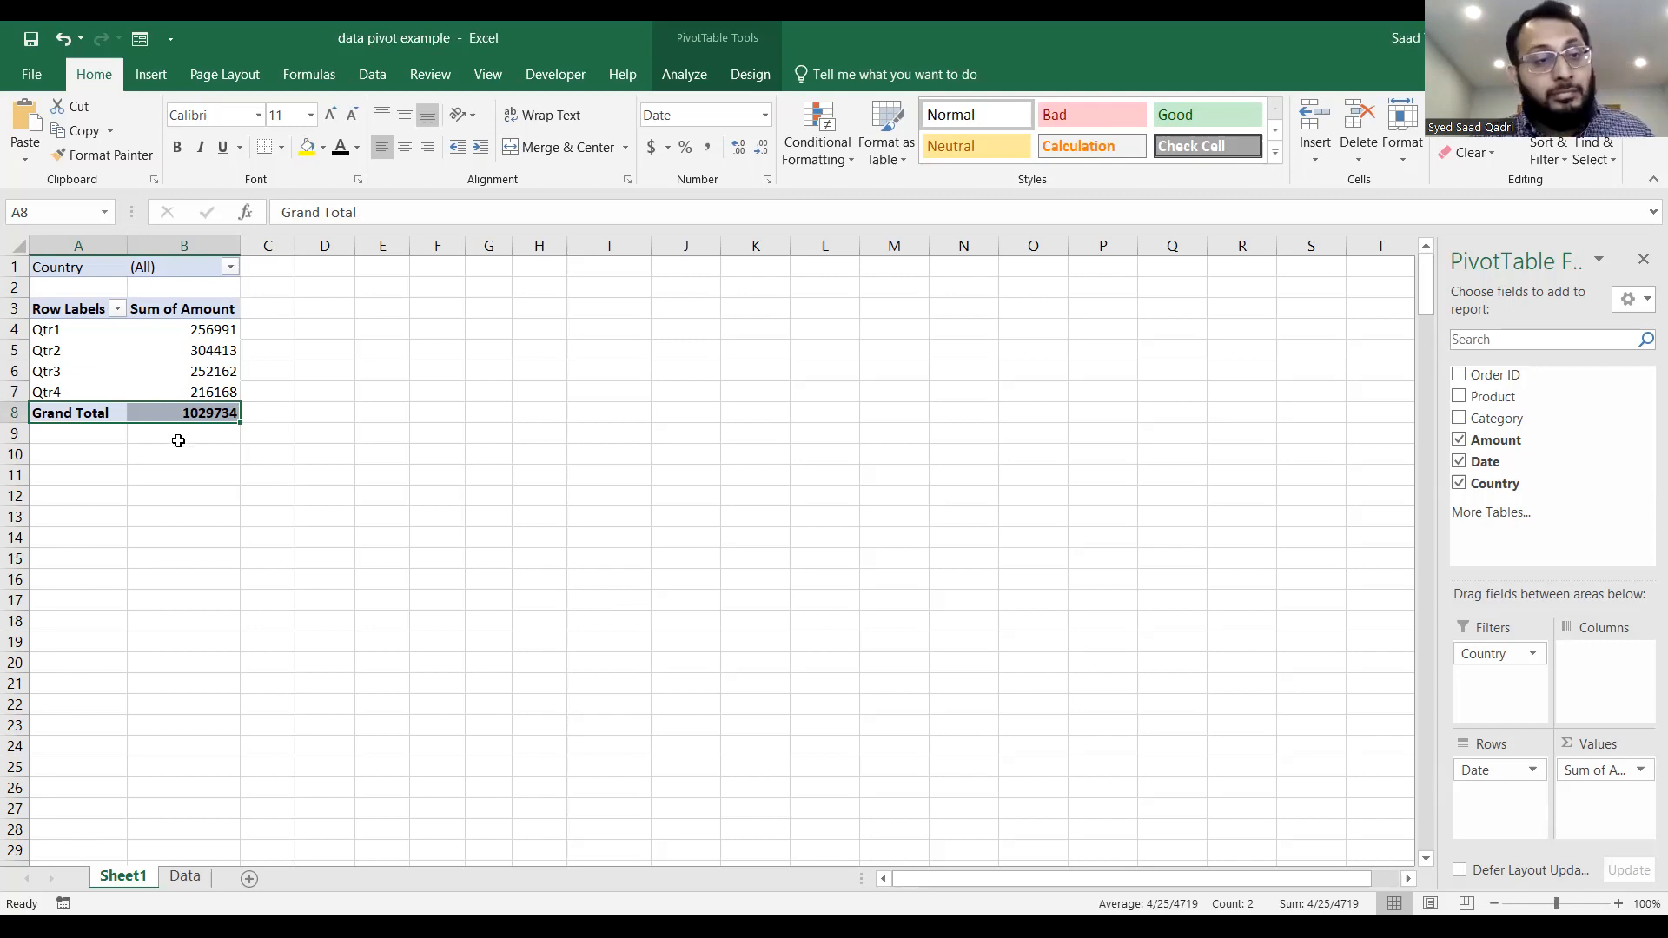
Ungroup the quarterly date row labels and remove the Date and Country fields from the PivotTable.
drag(91, 330, 93, 391)
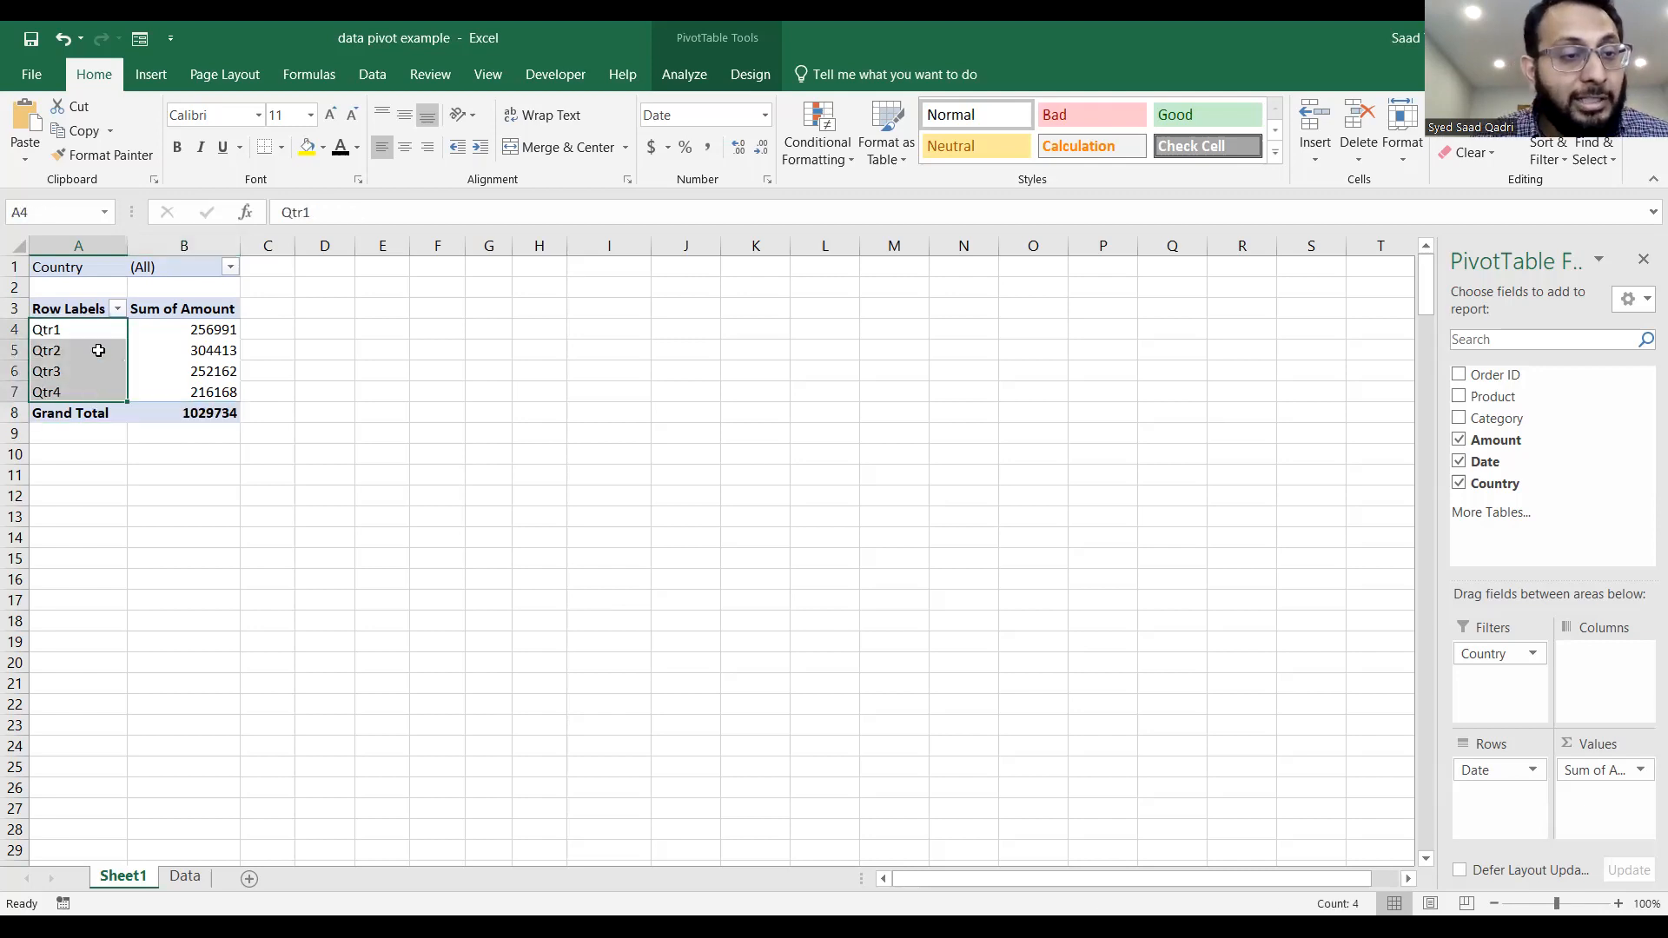
right_click(99, 349)
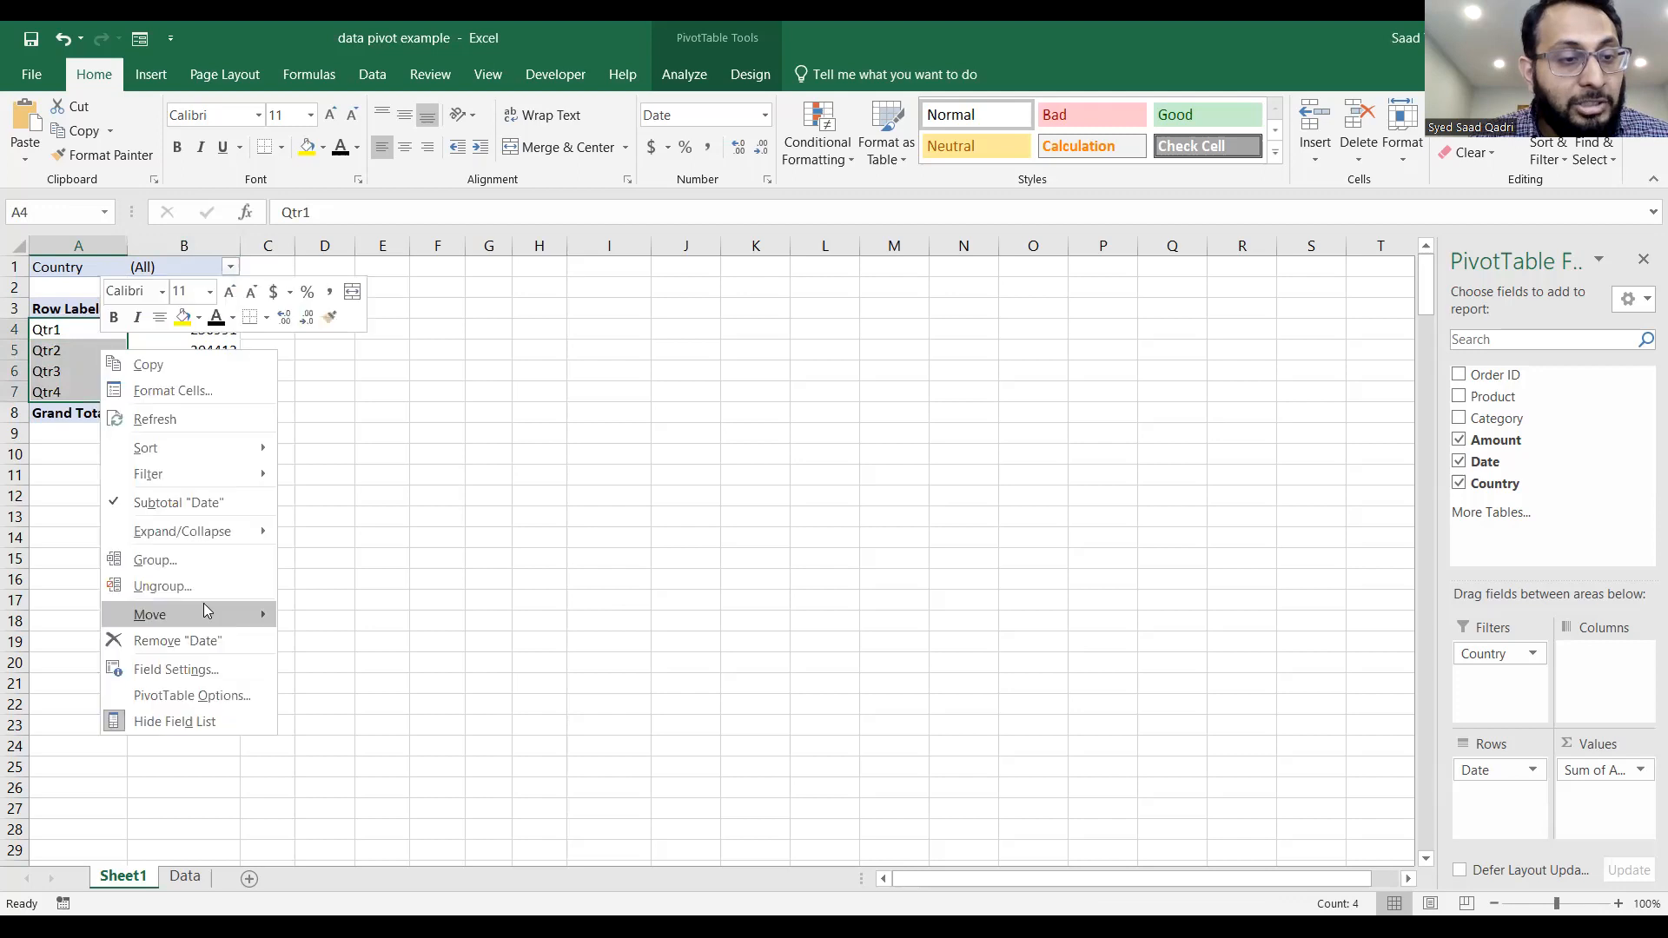
click(203, 588)
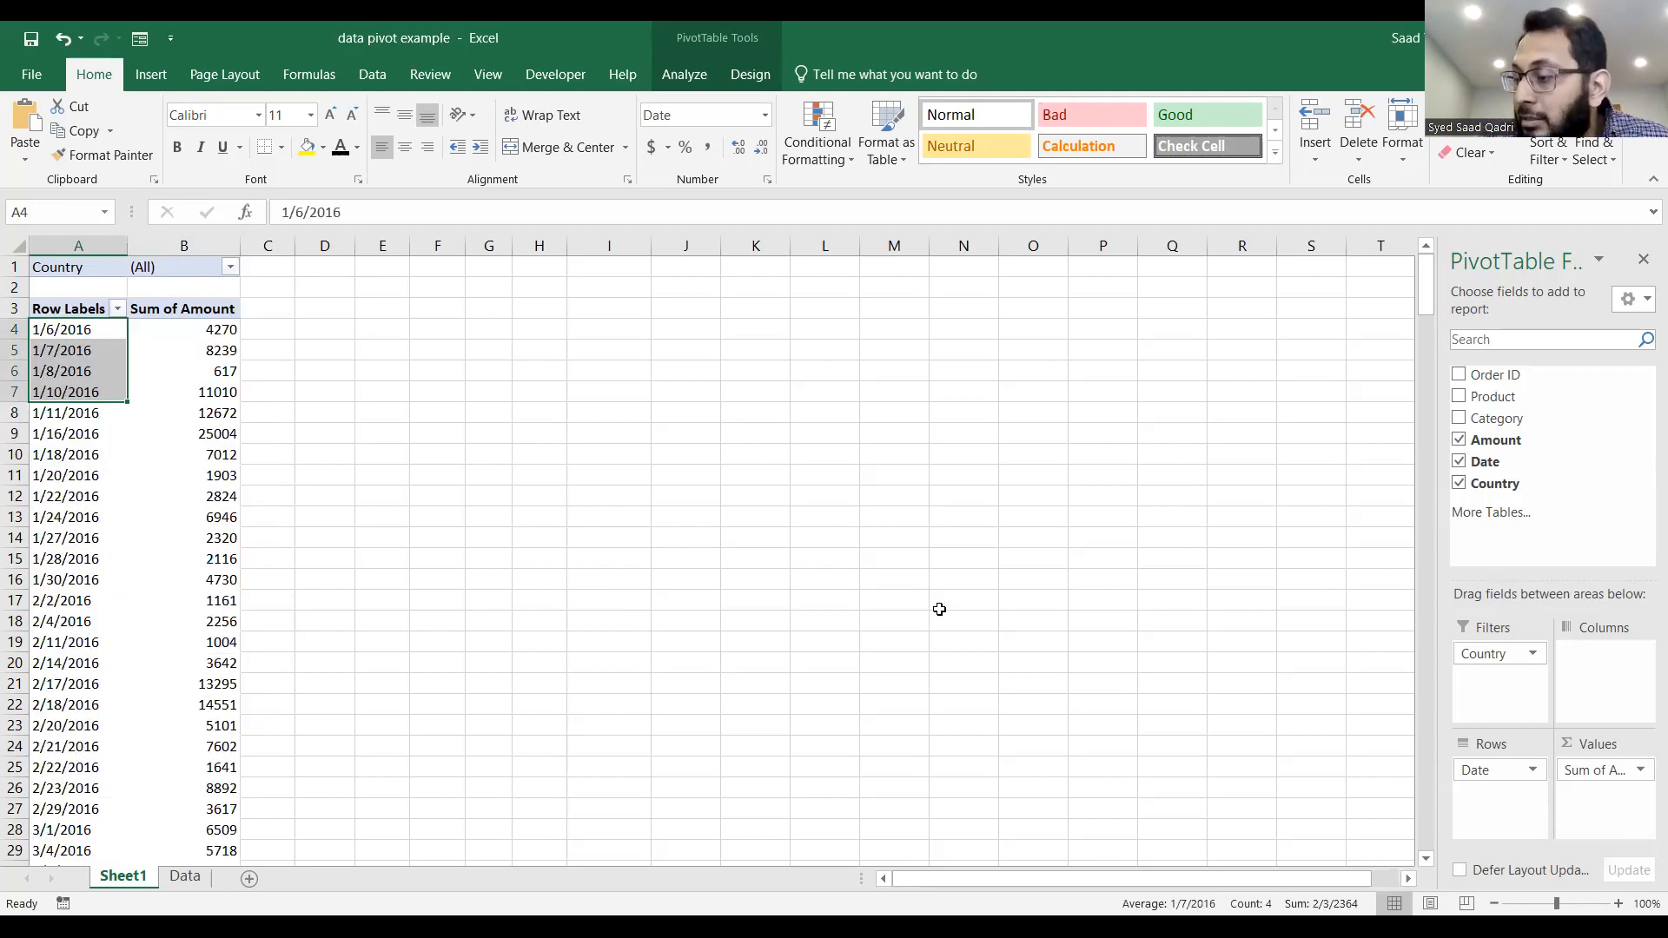
click(1459, 463)
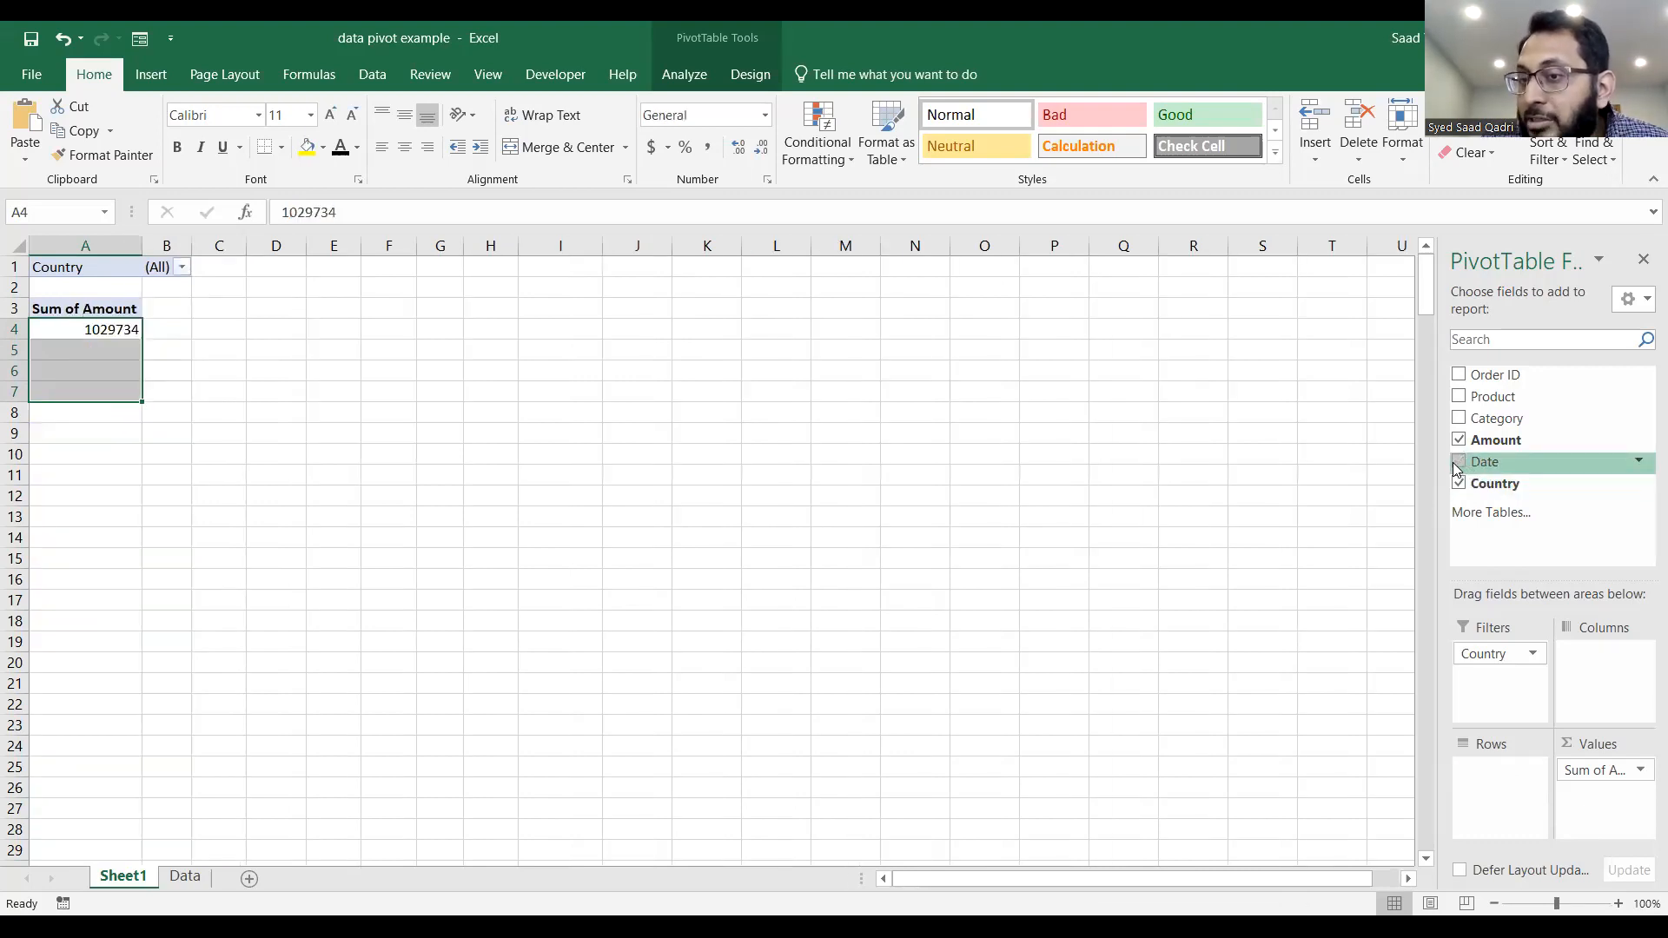
click(1460, 485)
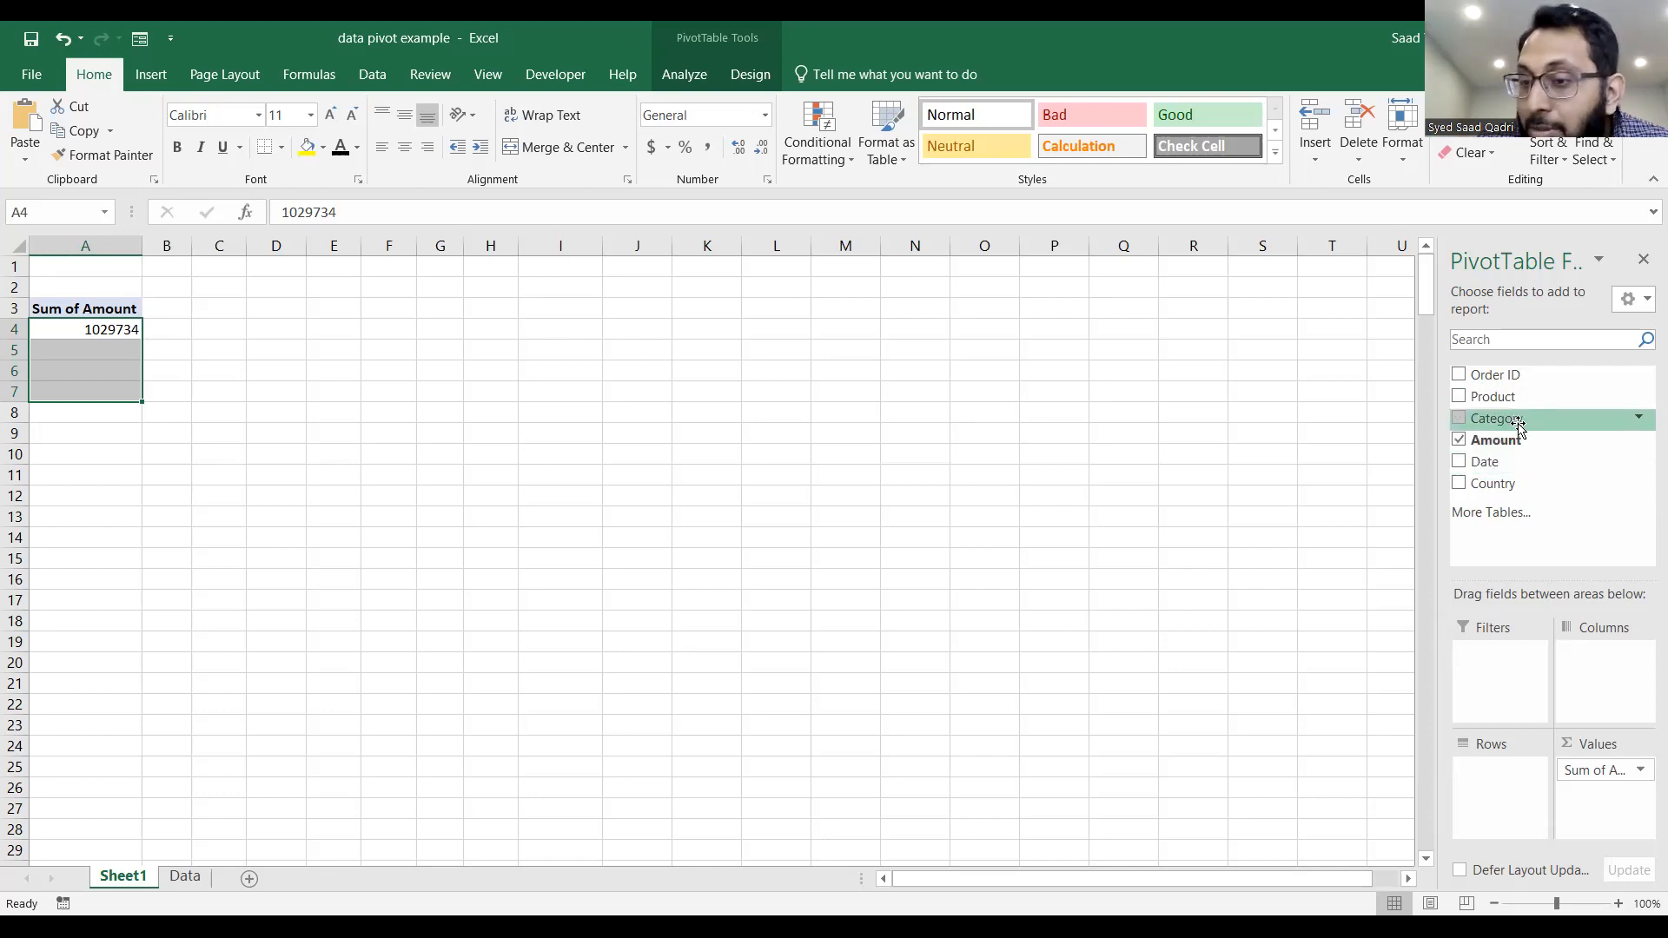
Place Country and Category in the PivotTable's Rows, with Category ordered above Country.
drag(1493, 485, 1506, 774)
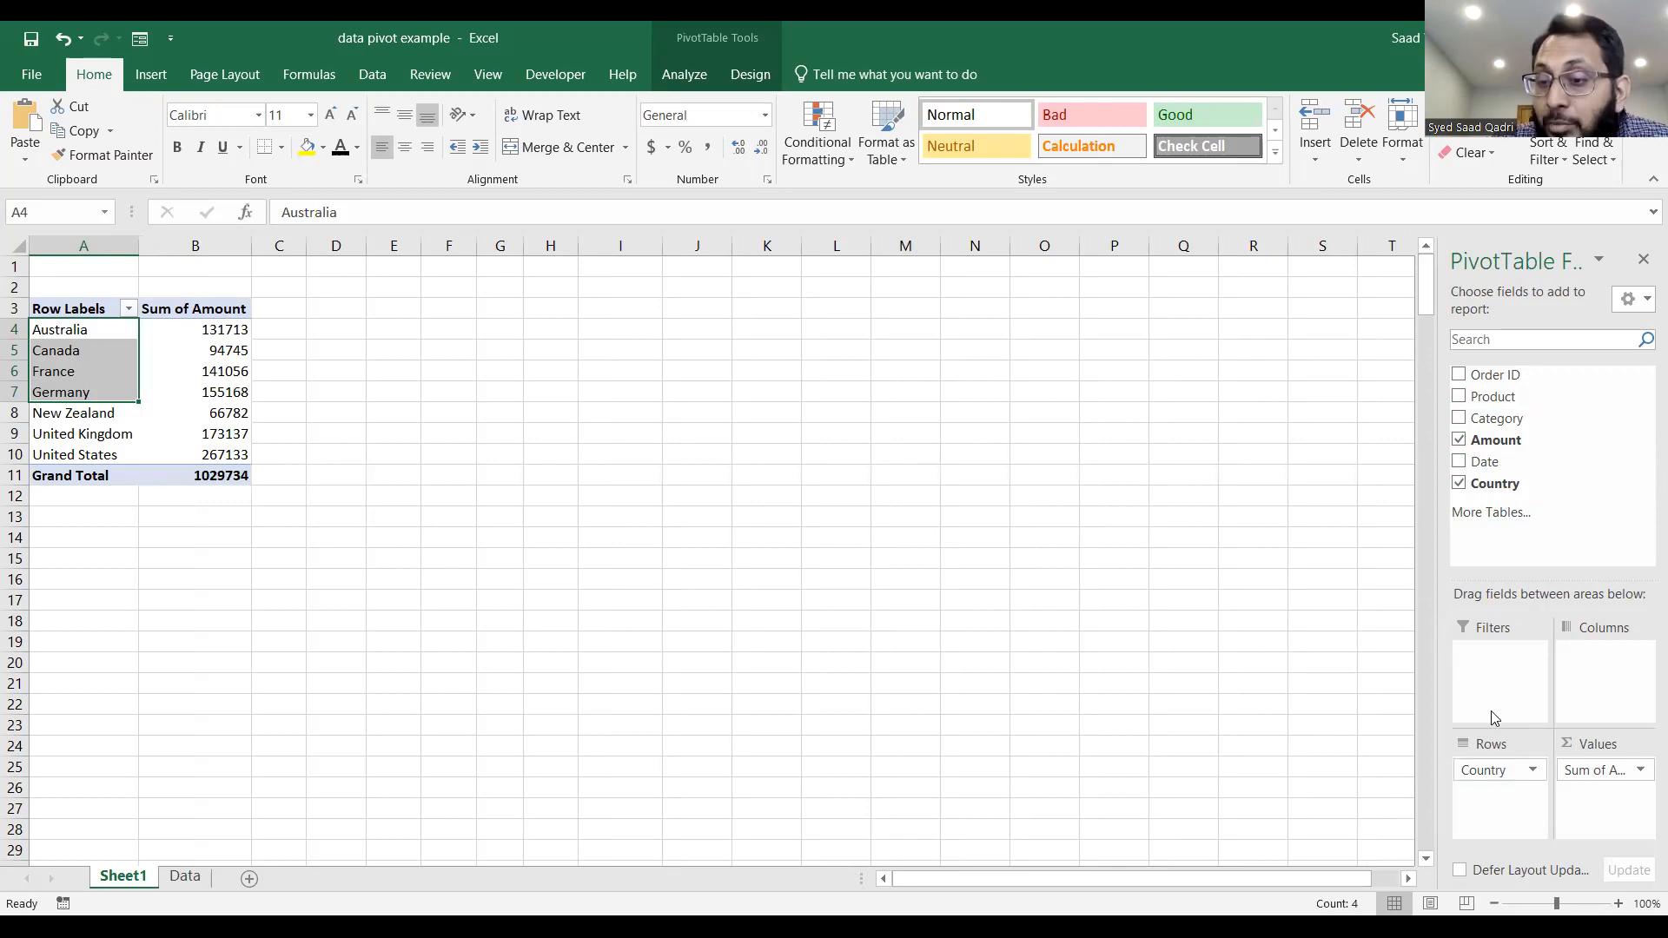
drag(1500, 423, 1503, 799)
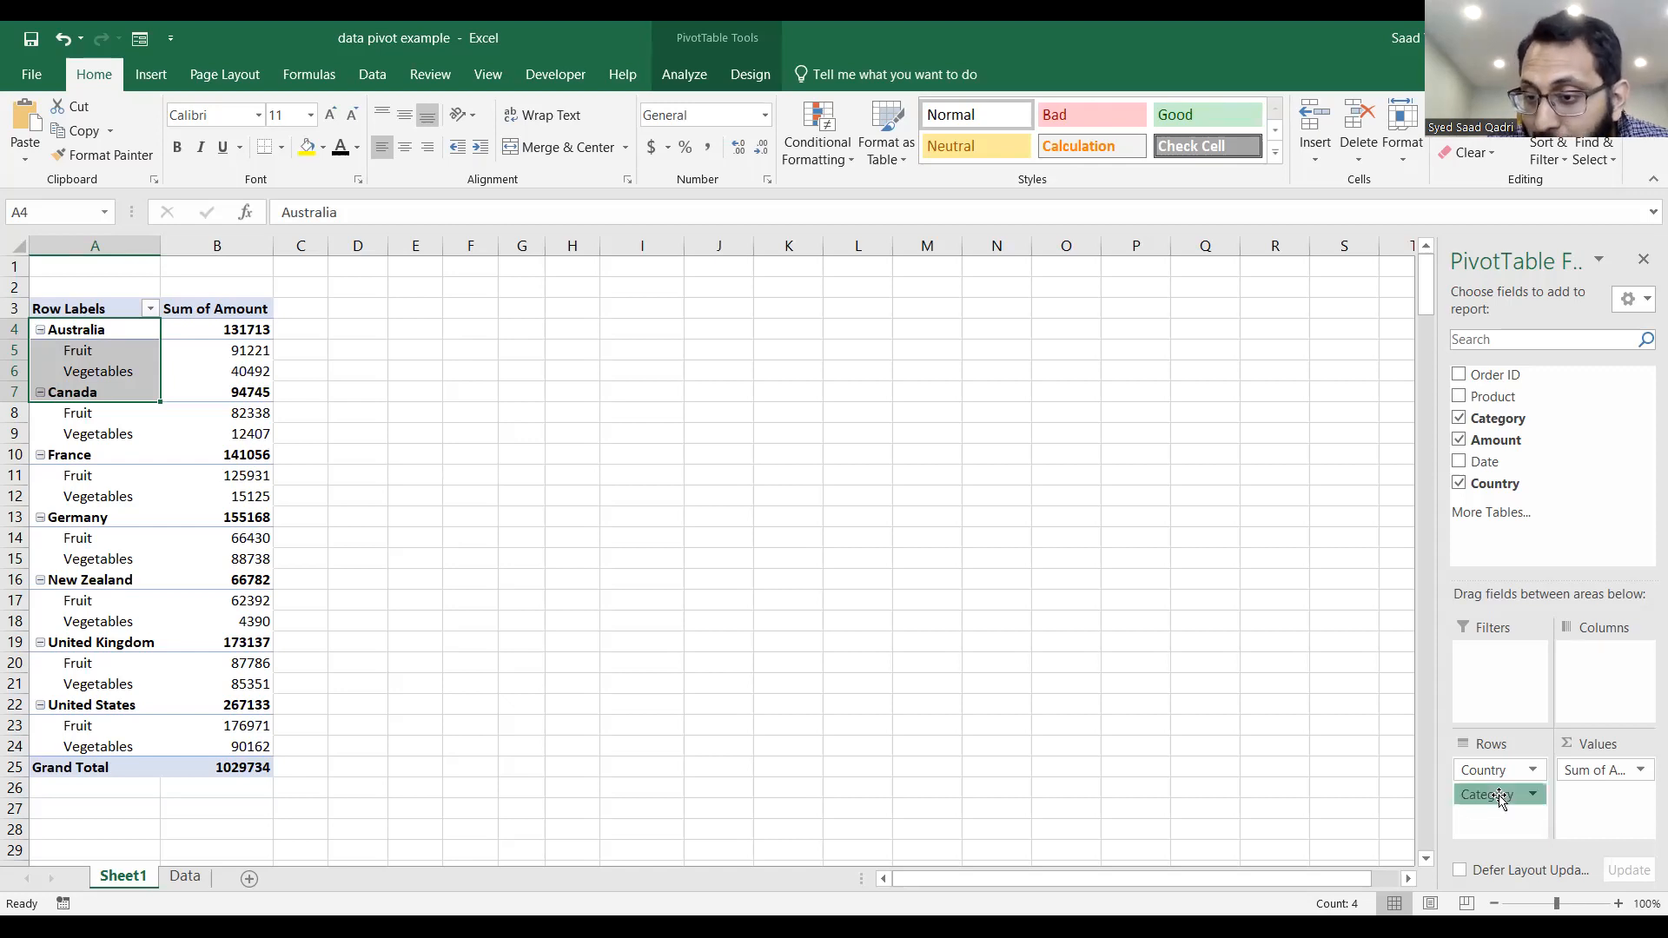
drag(1500, 799, 1496, 763)
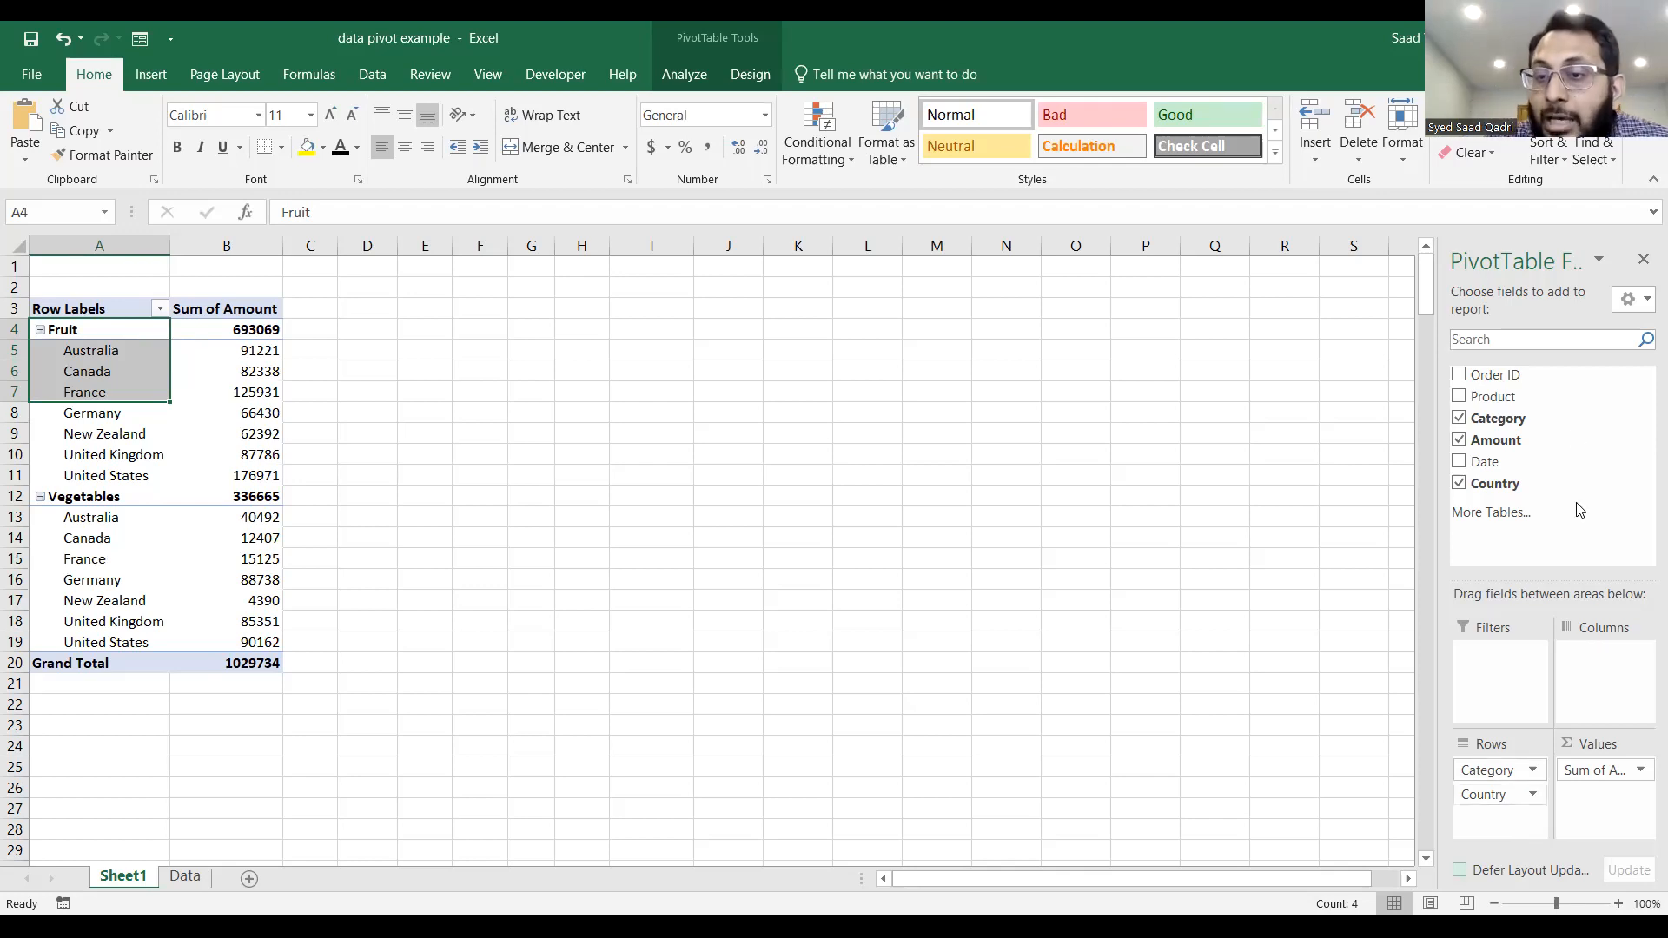
Remove Category from the PivotTable and add Amount to Values a second time.
click(1460, 420)
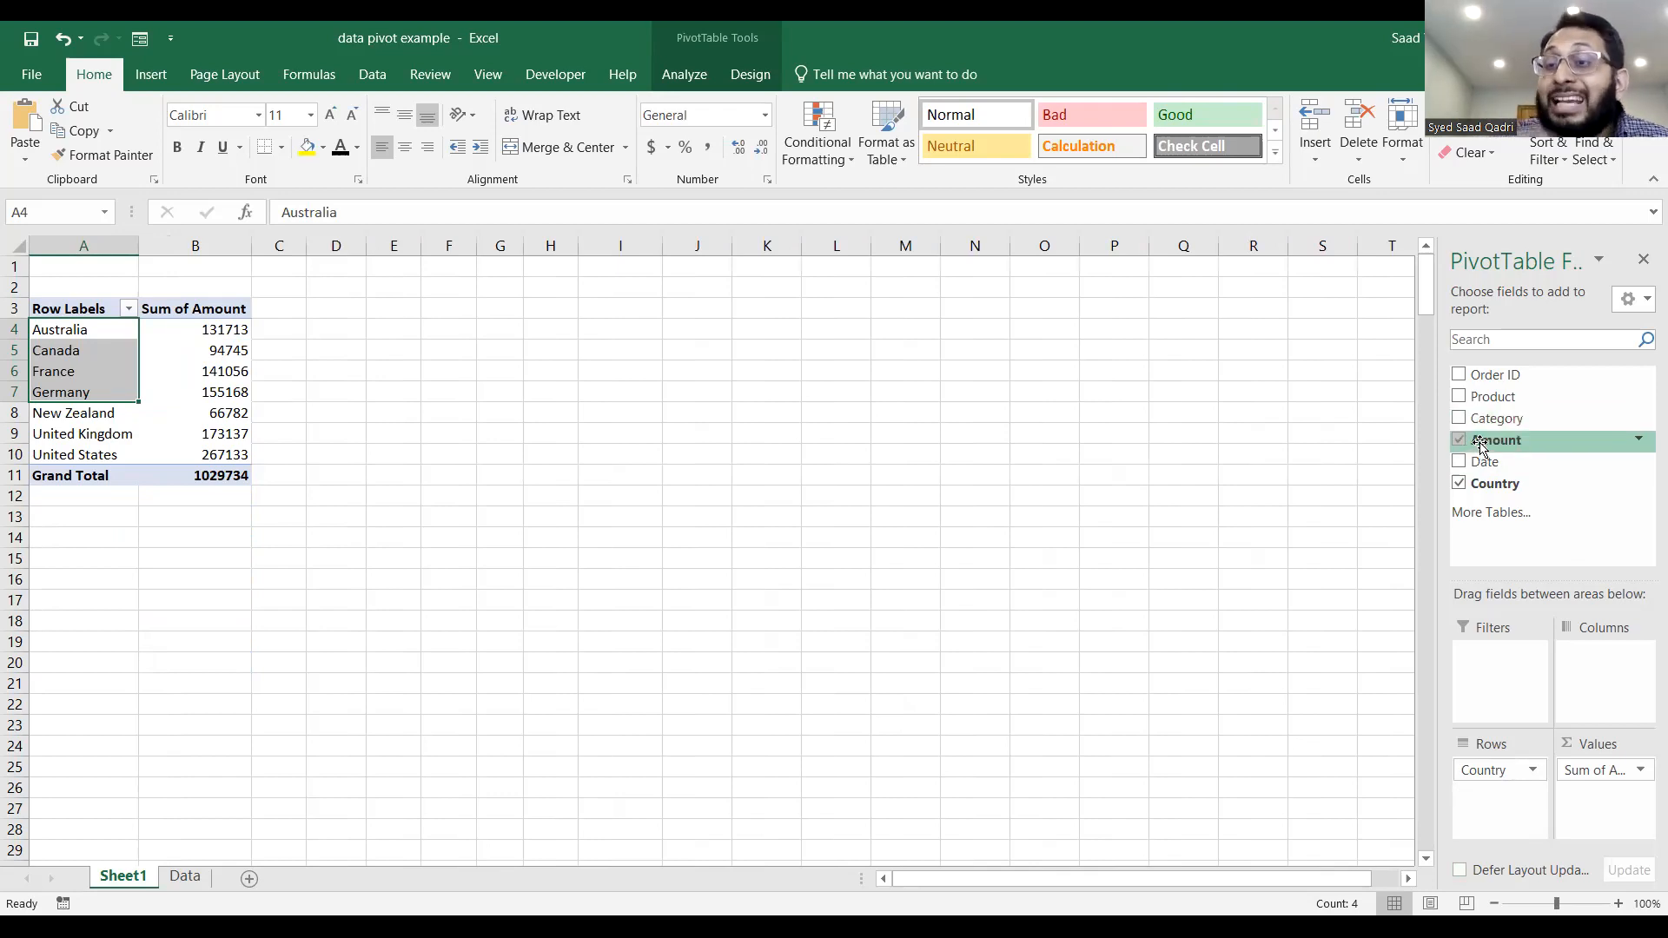
drag(1481, 446, 1601, 809)
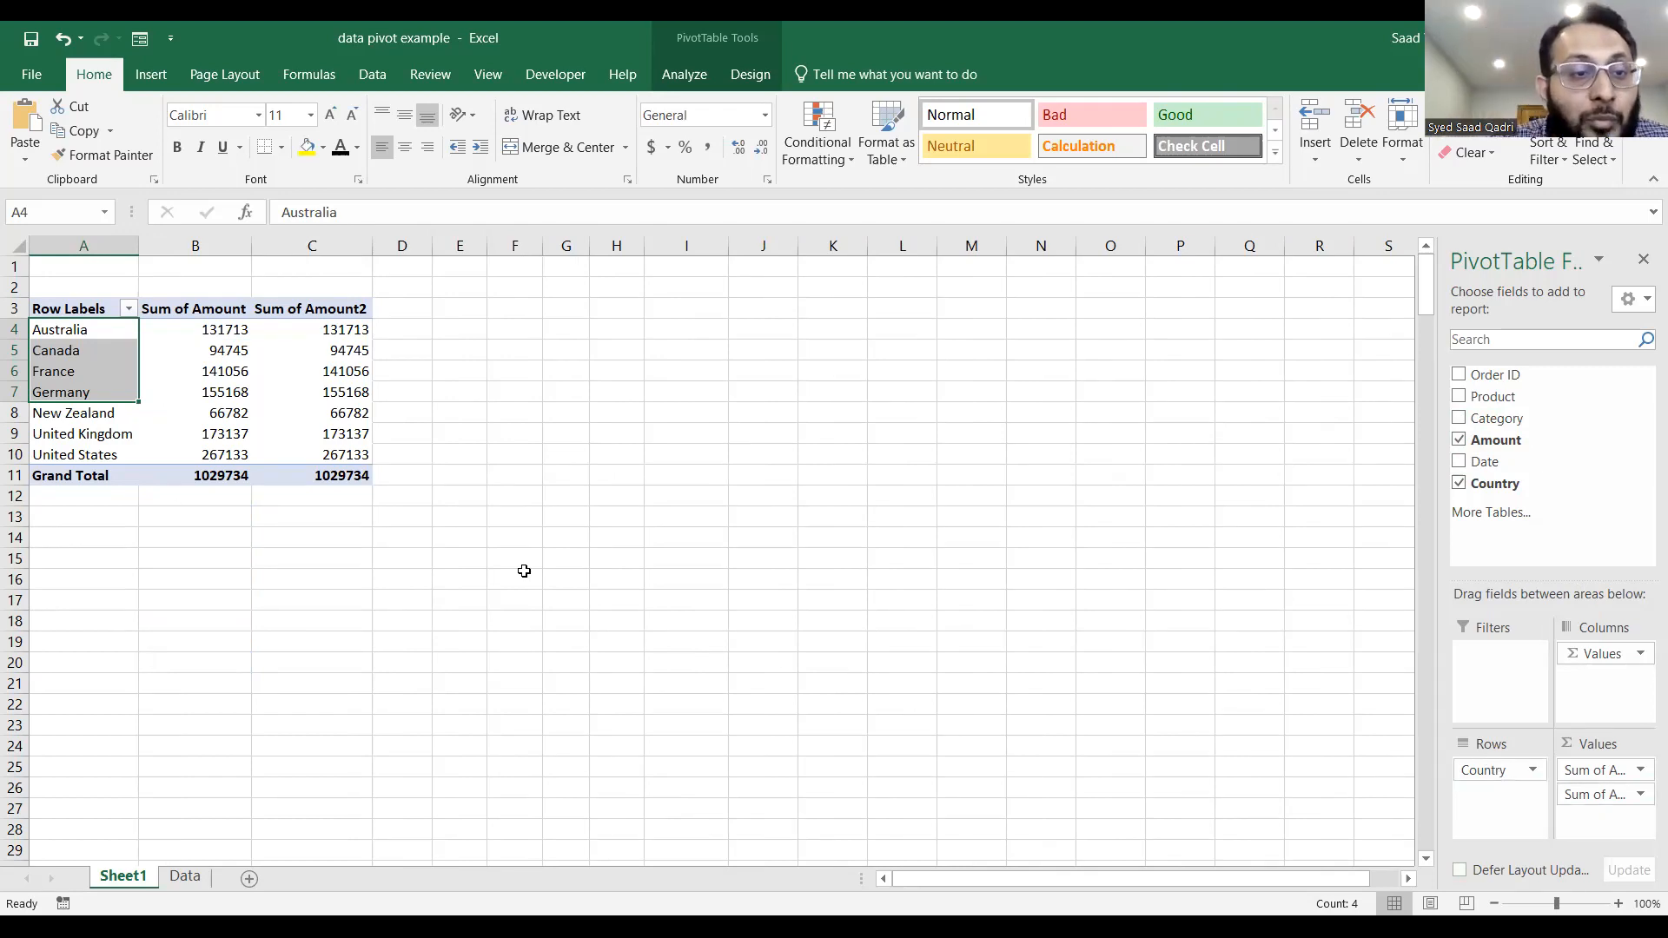
Show the values of the second Amount column as % of Grand Total in its value field settings.
click(324, 367)
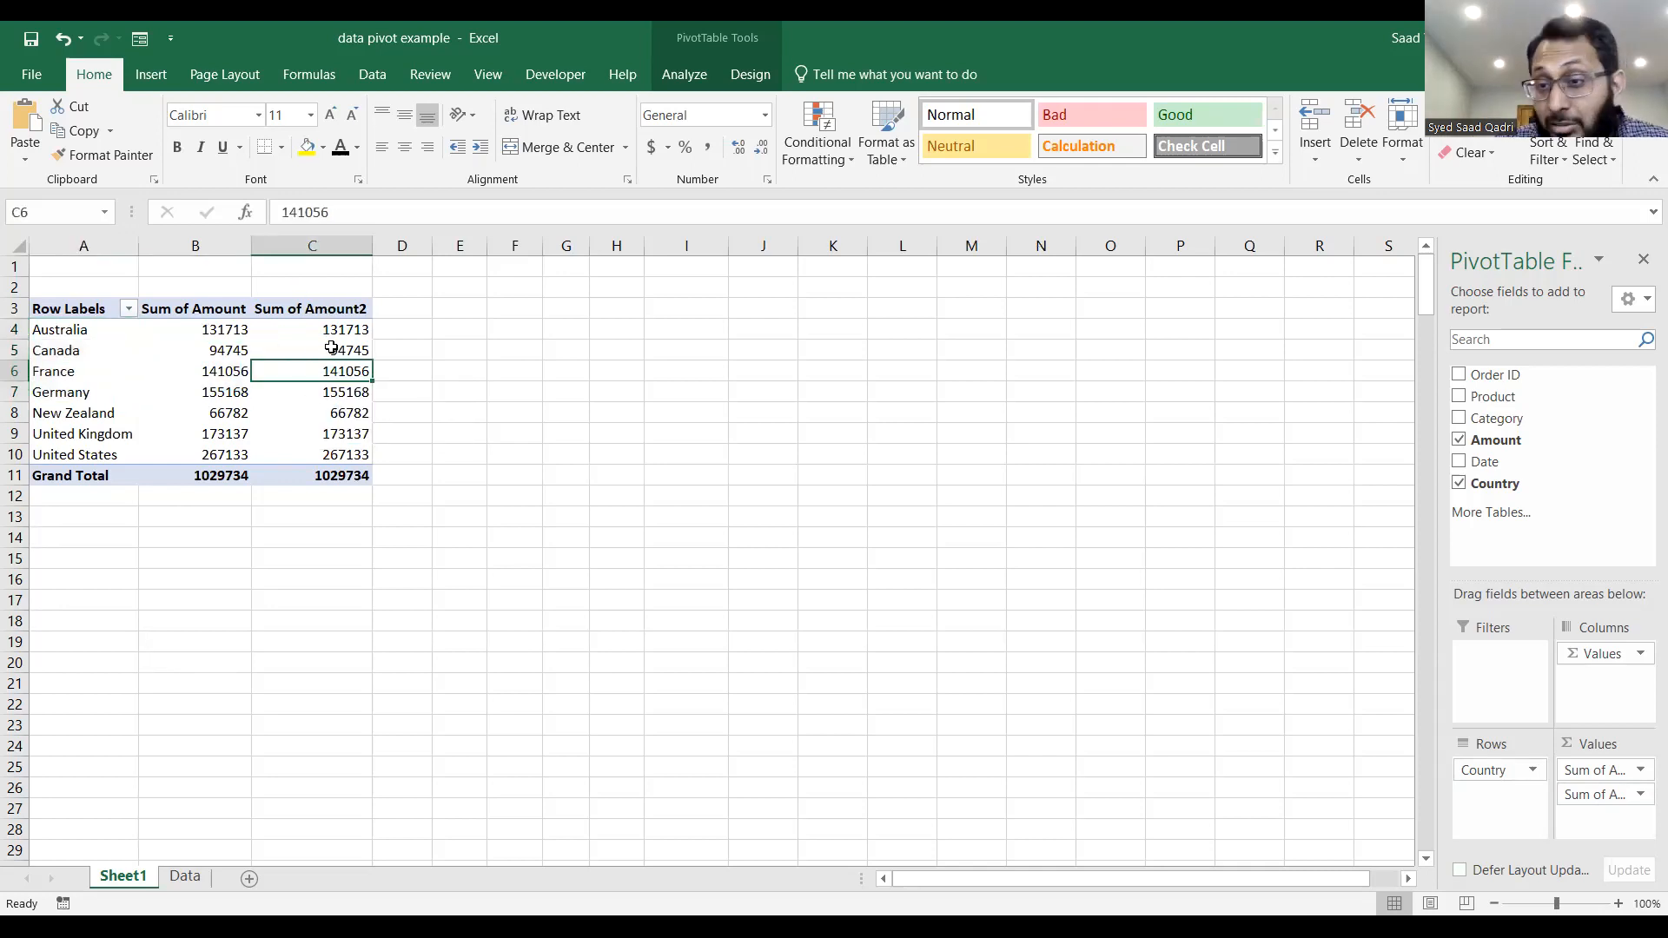
mouse_move(331, 348)
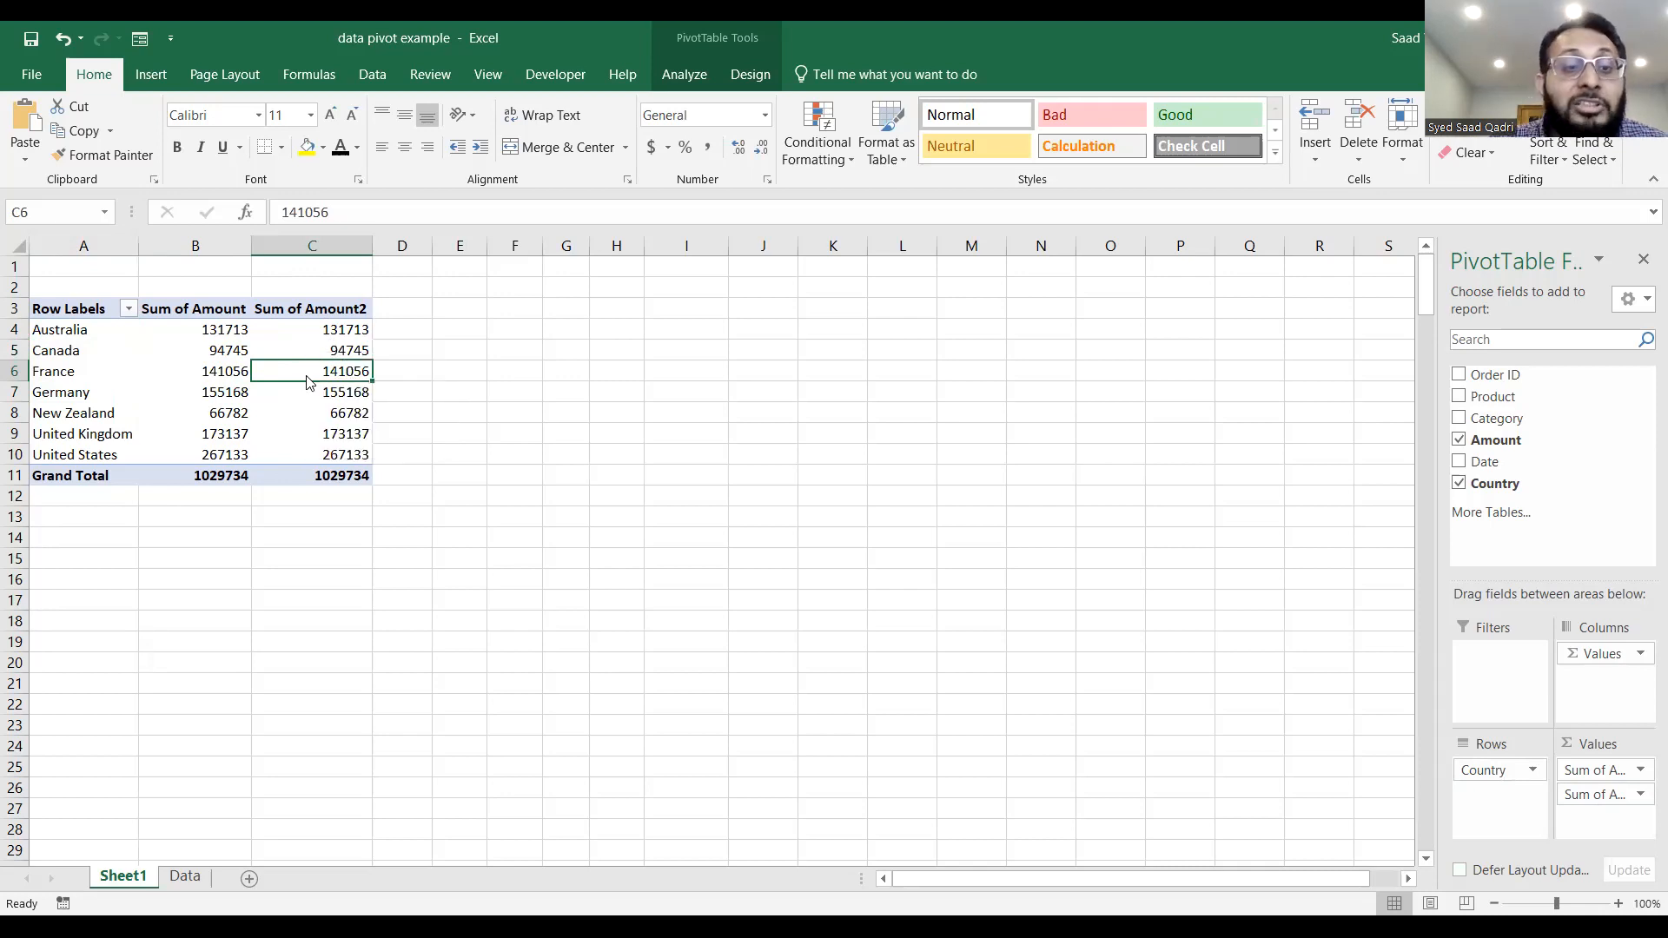
right_click(307, 382)
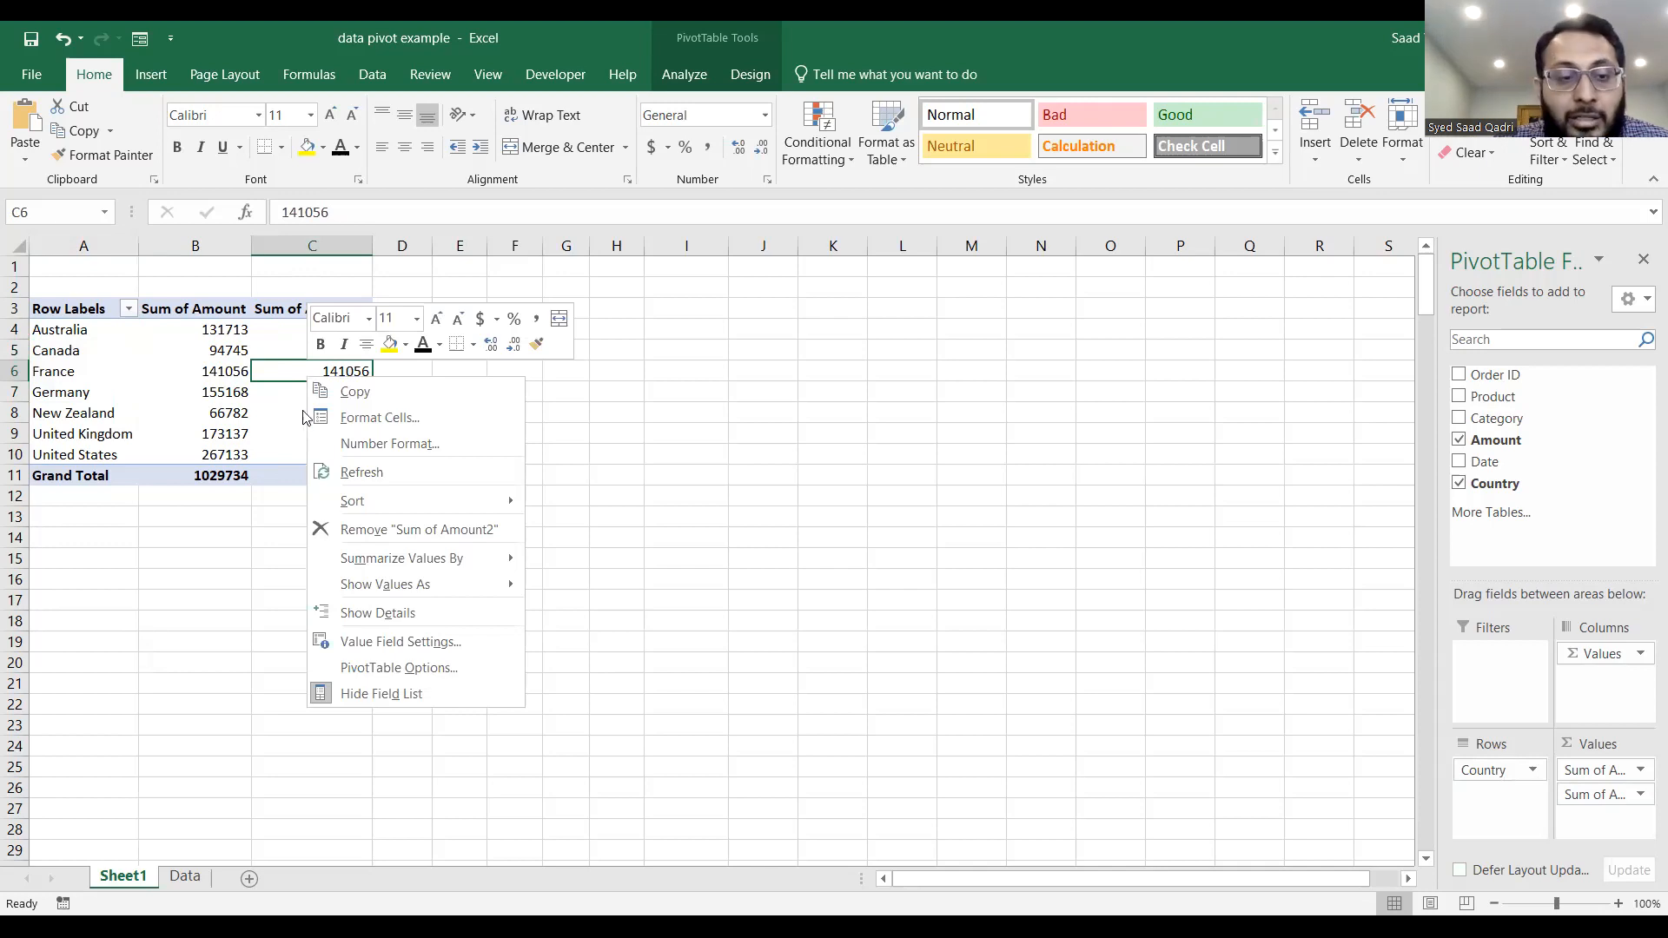
click(419, 642)
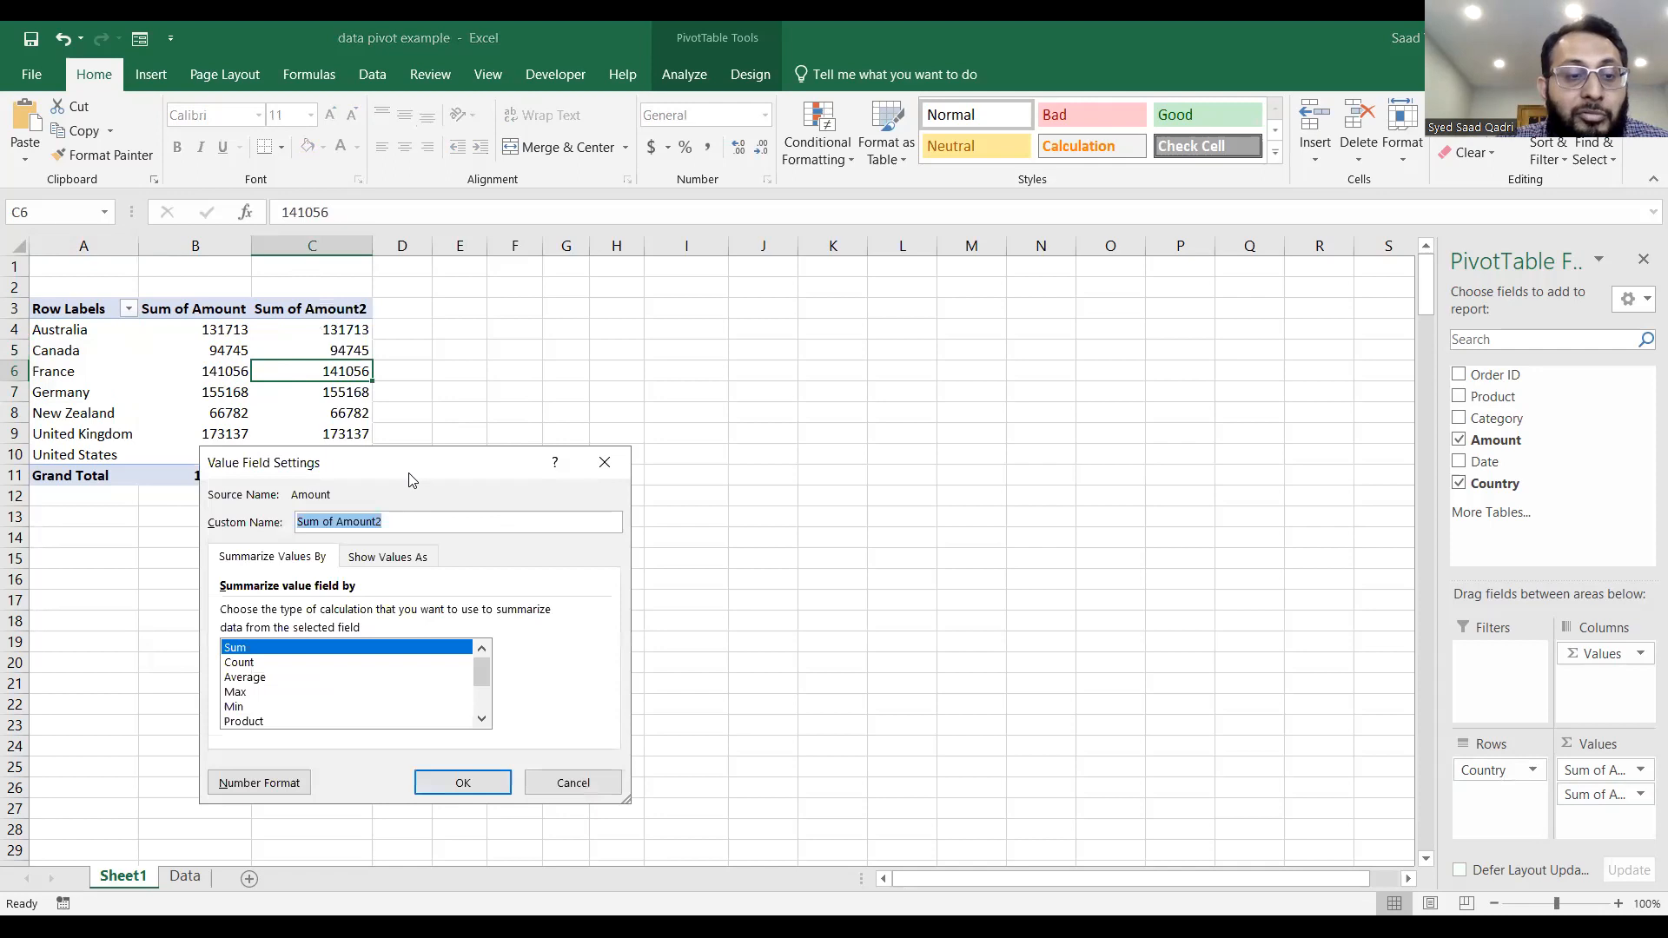
drag(427, 469, 620, 304)
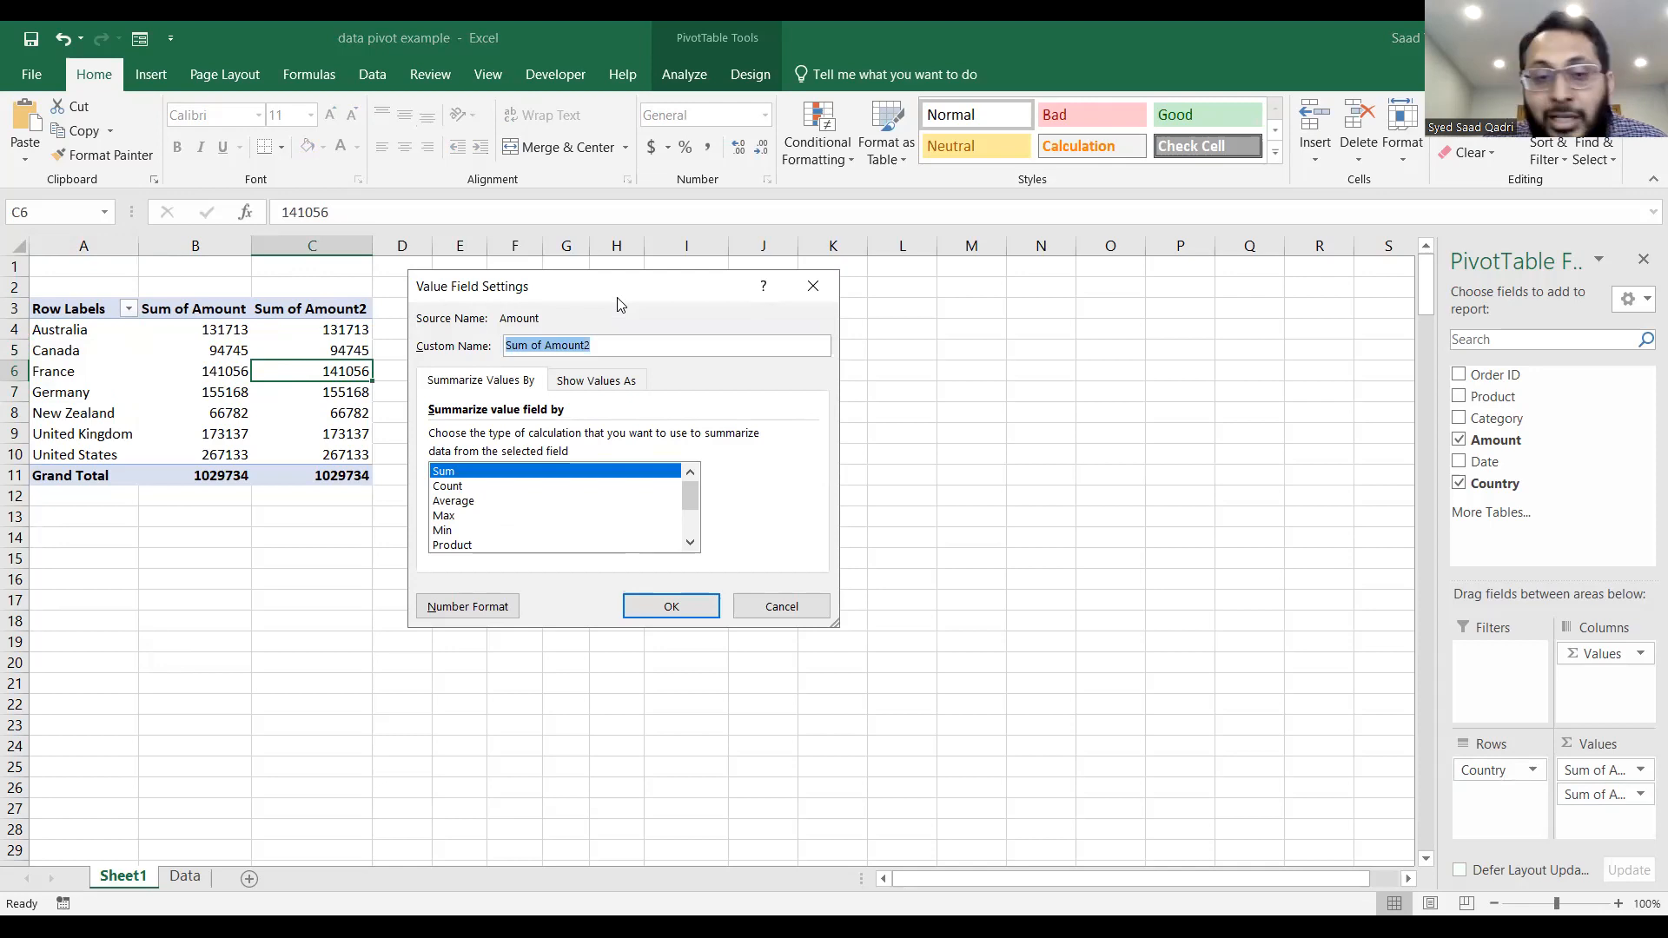
click(586, 383)
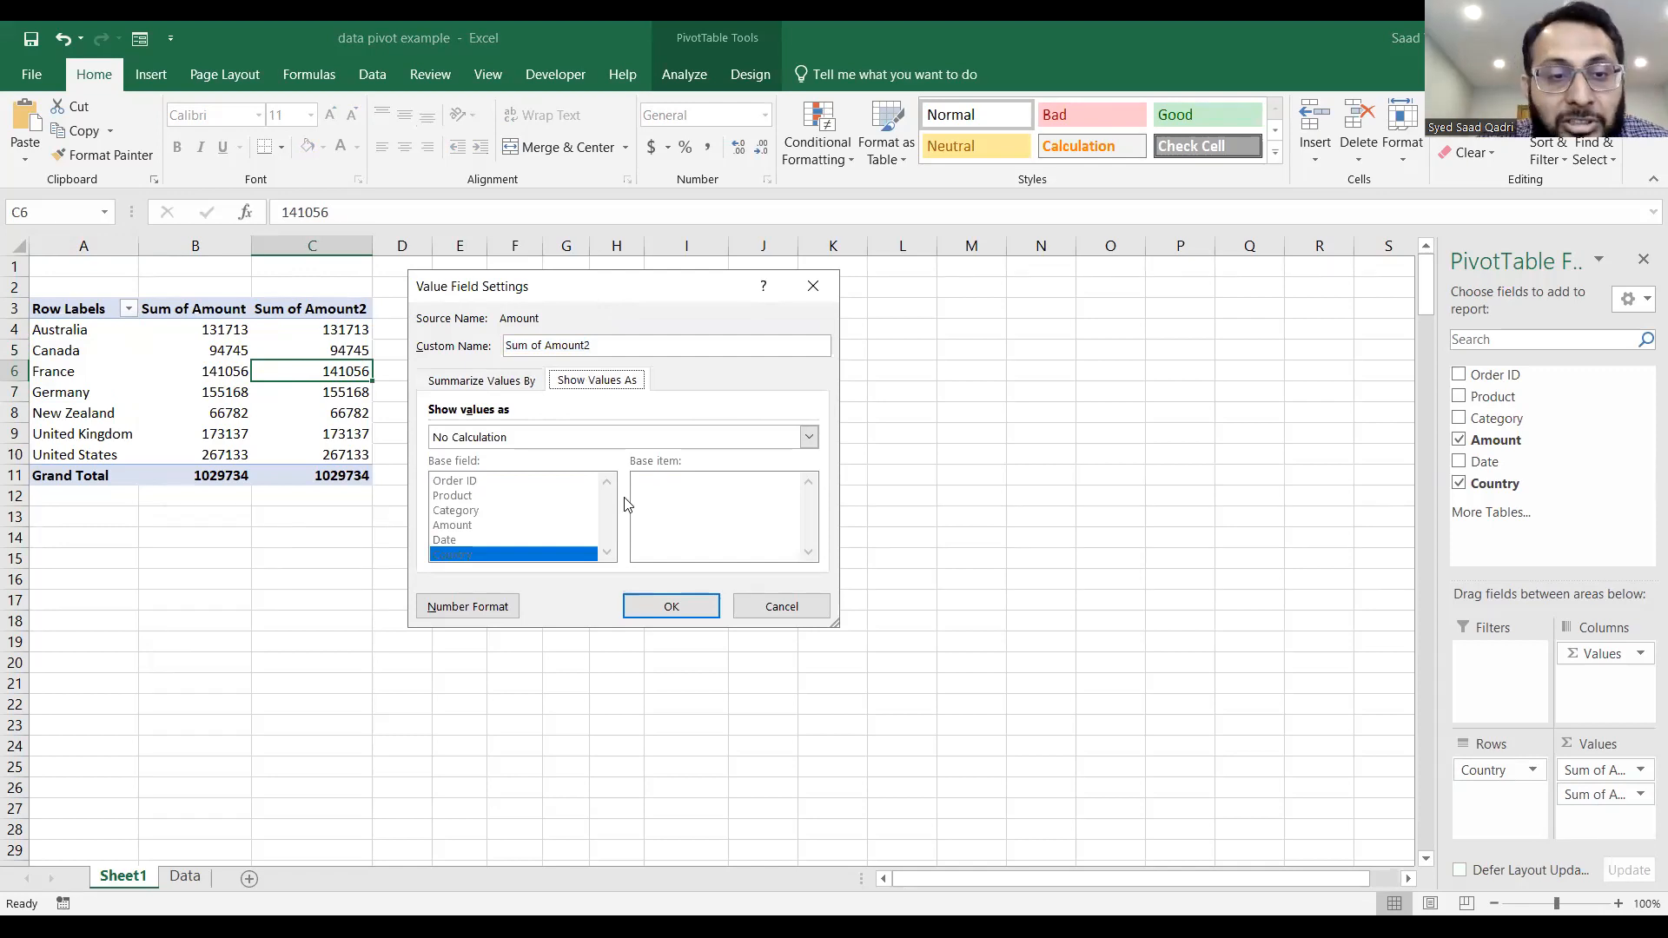
click(809, 438)
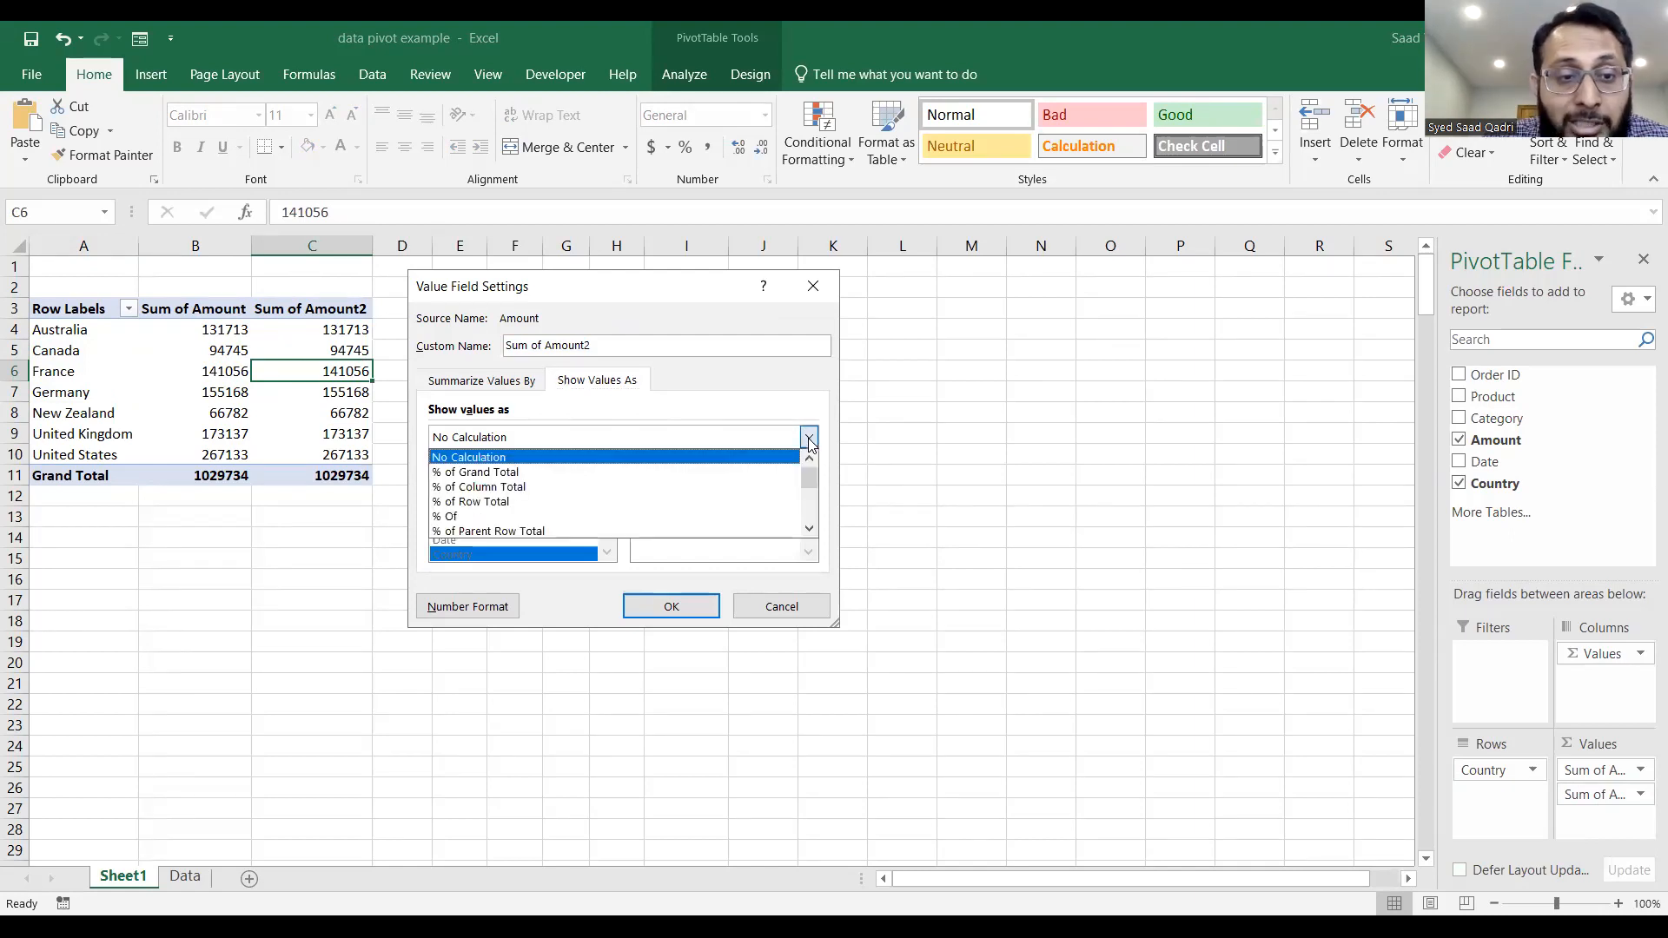
click(726, 473)
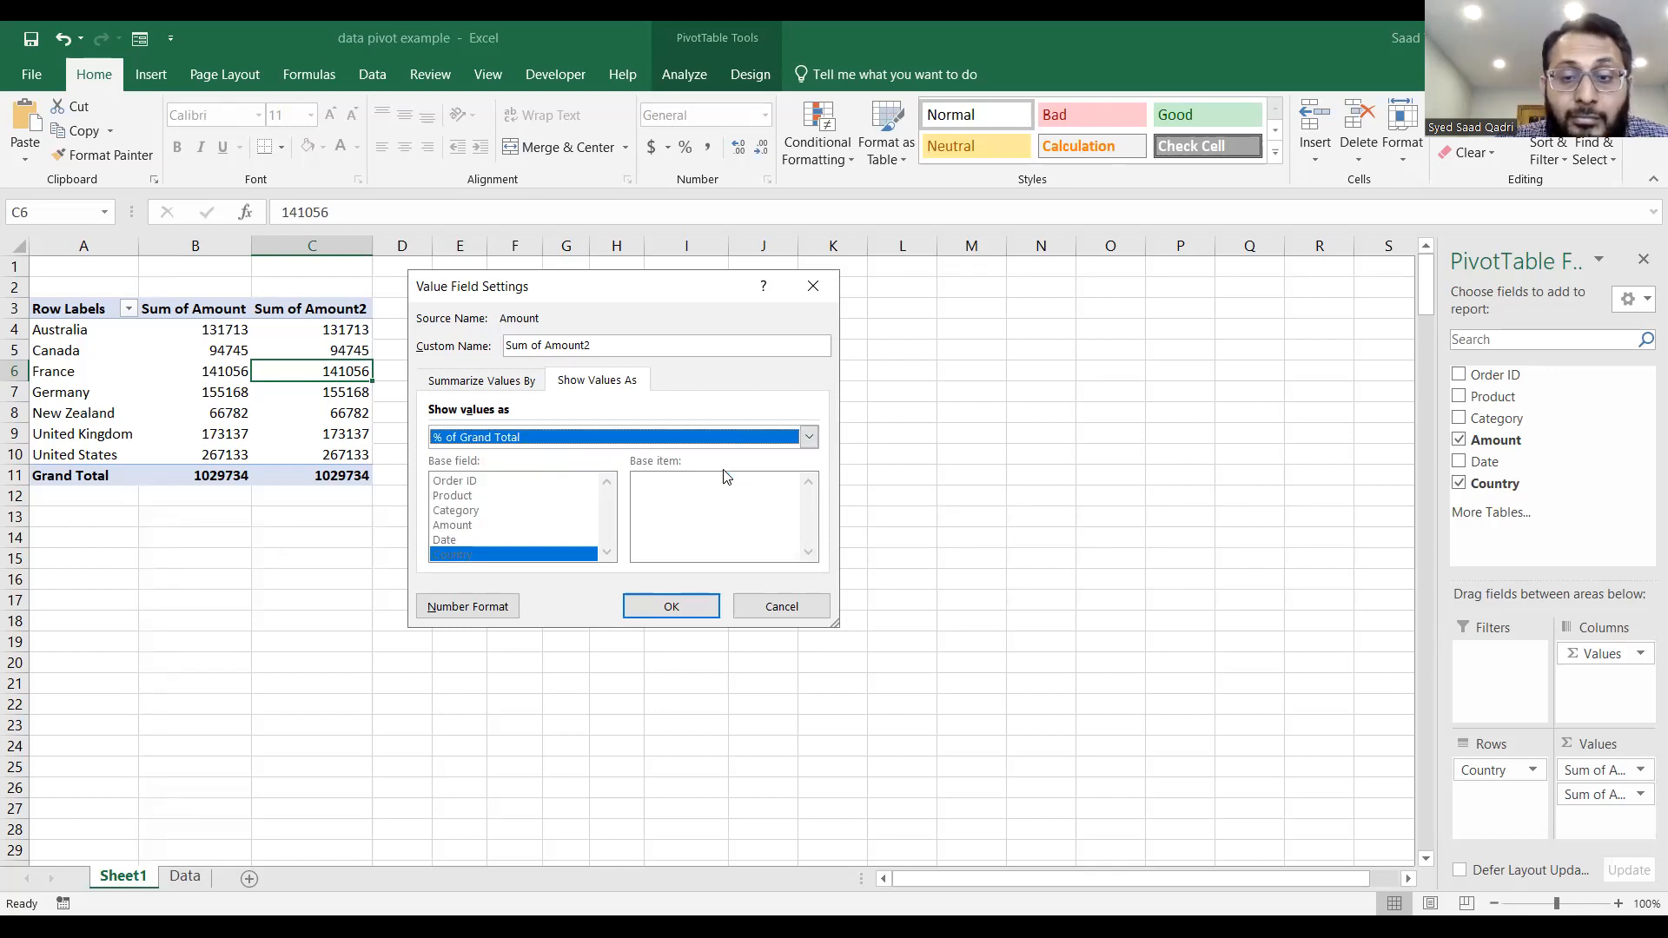
click(669, 607)
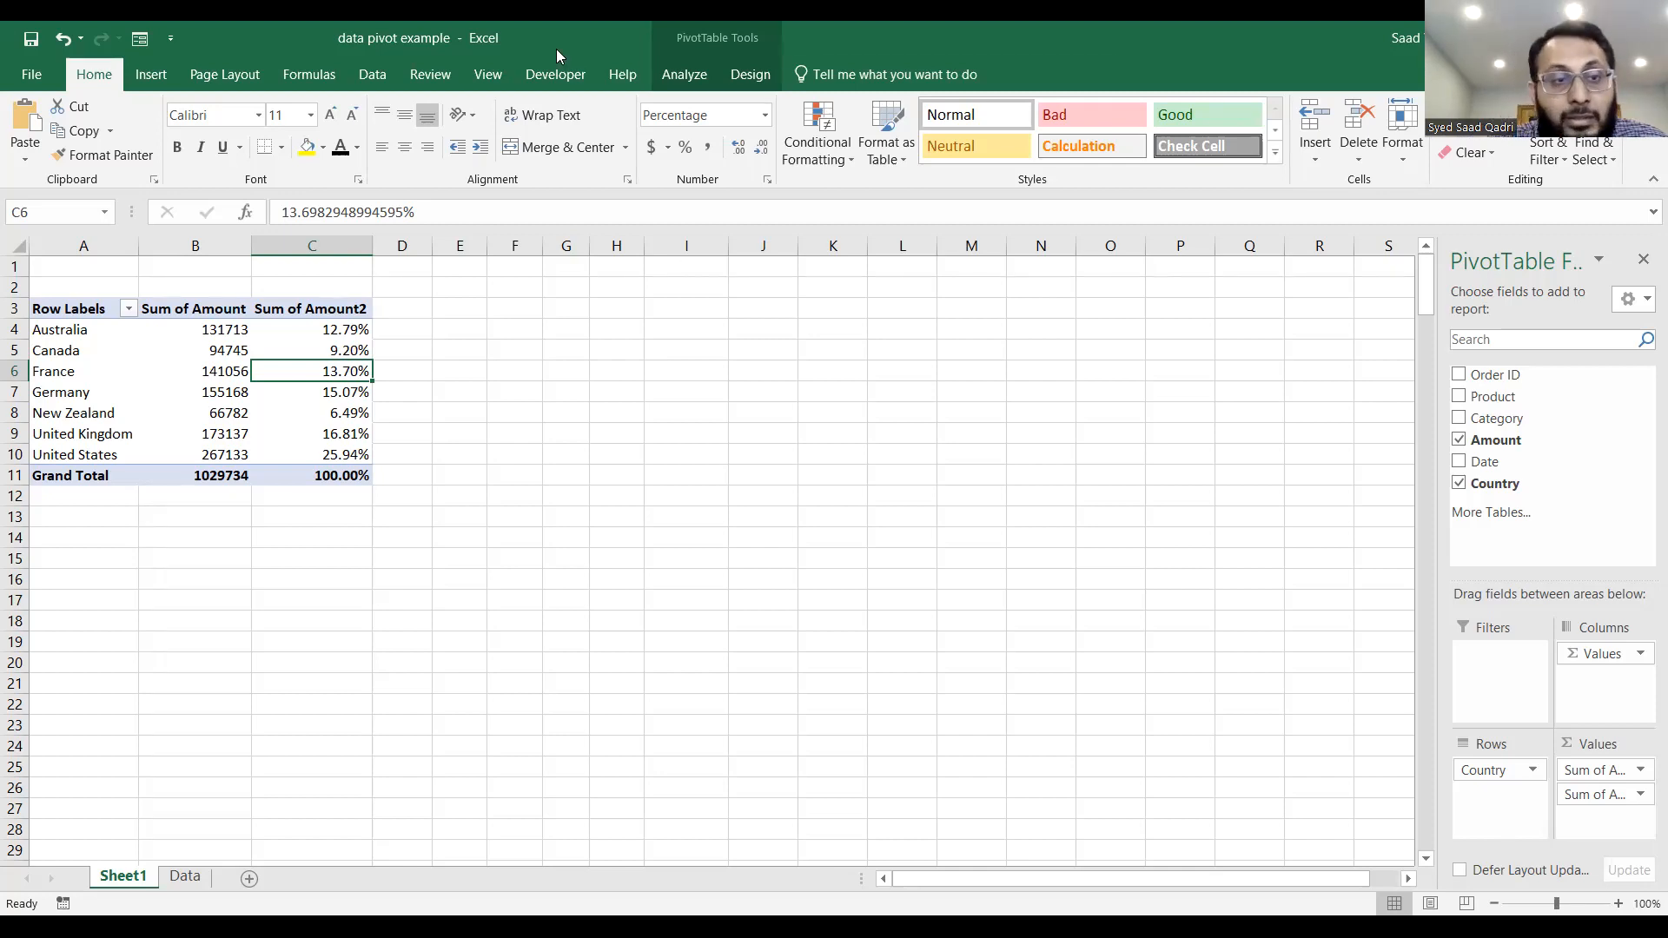
Remove the second Amount value field and lay out the PivotTable with Country and Product in Filters and Order ID in Rows.
click(1641, 795)
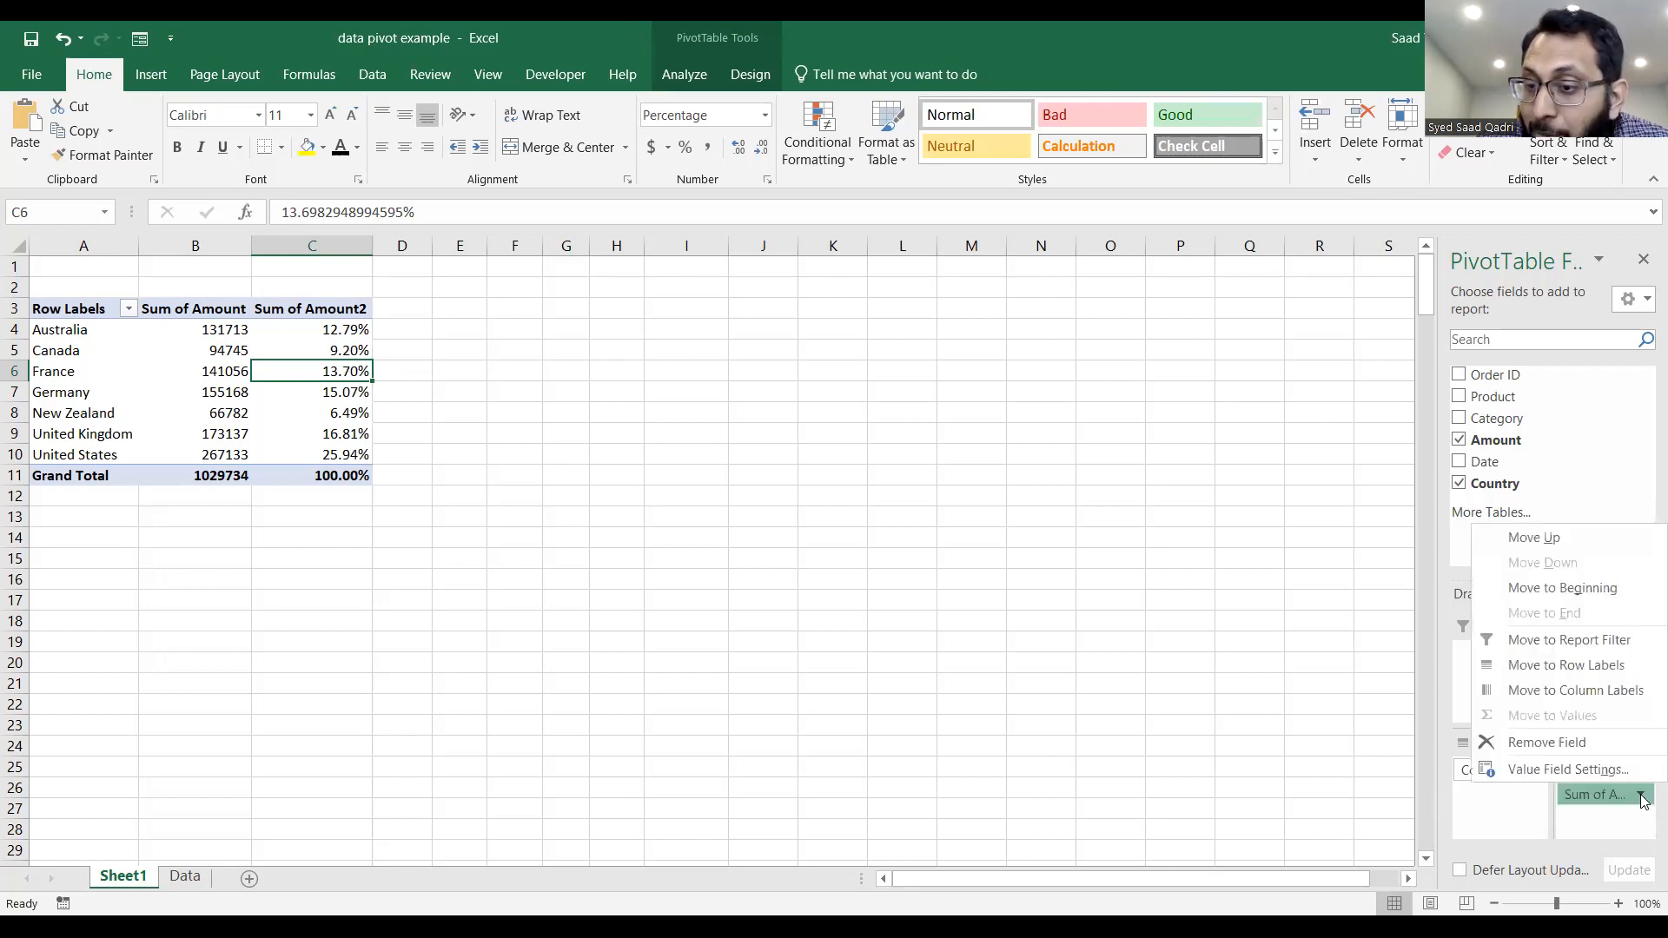
click(1543, 745)
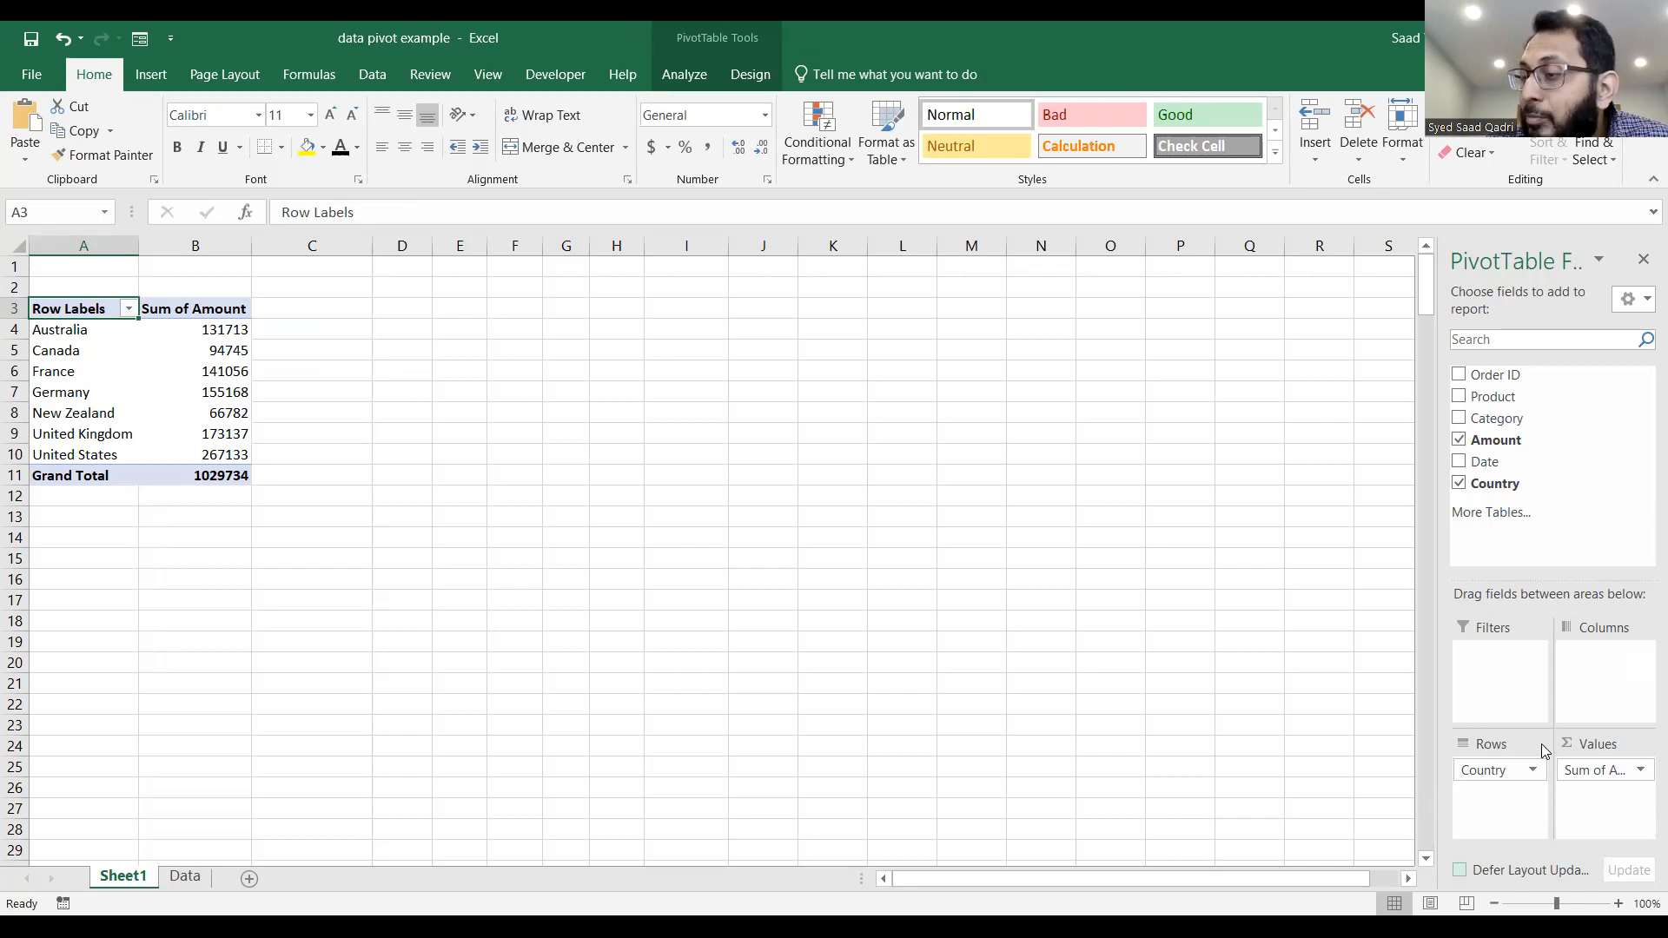
drag(1508, 771, 1510, 657)
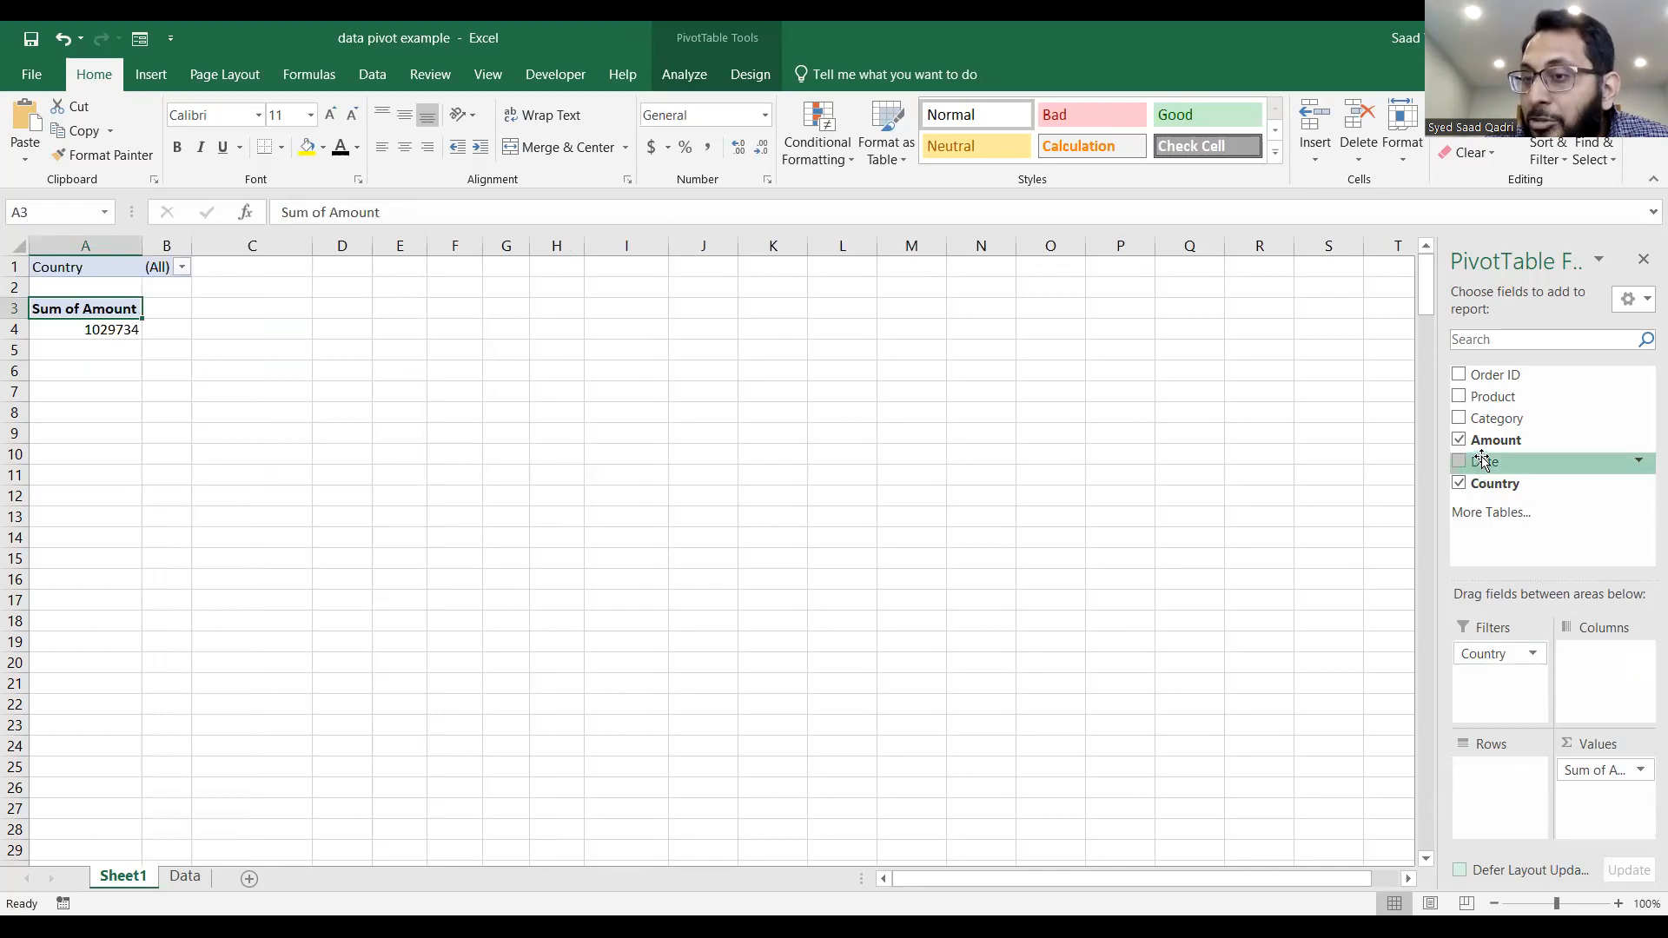
drag(1481, 396, 1508, 685)
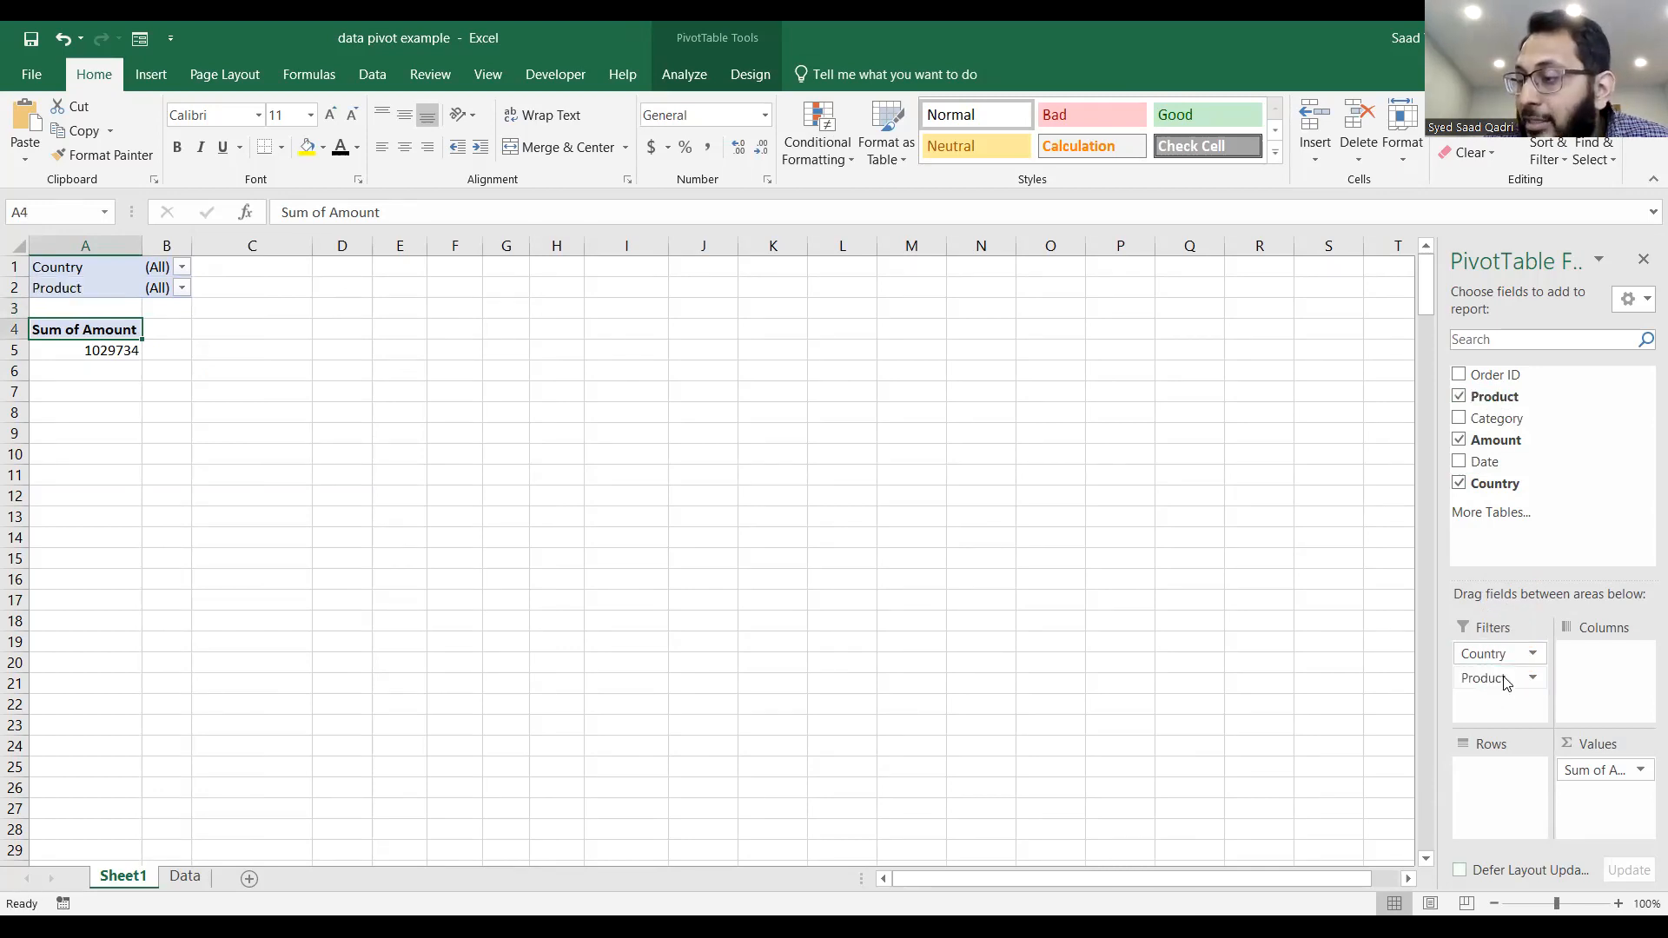
drag(1525, 374, 1510, 774)
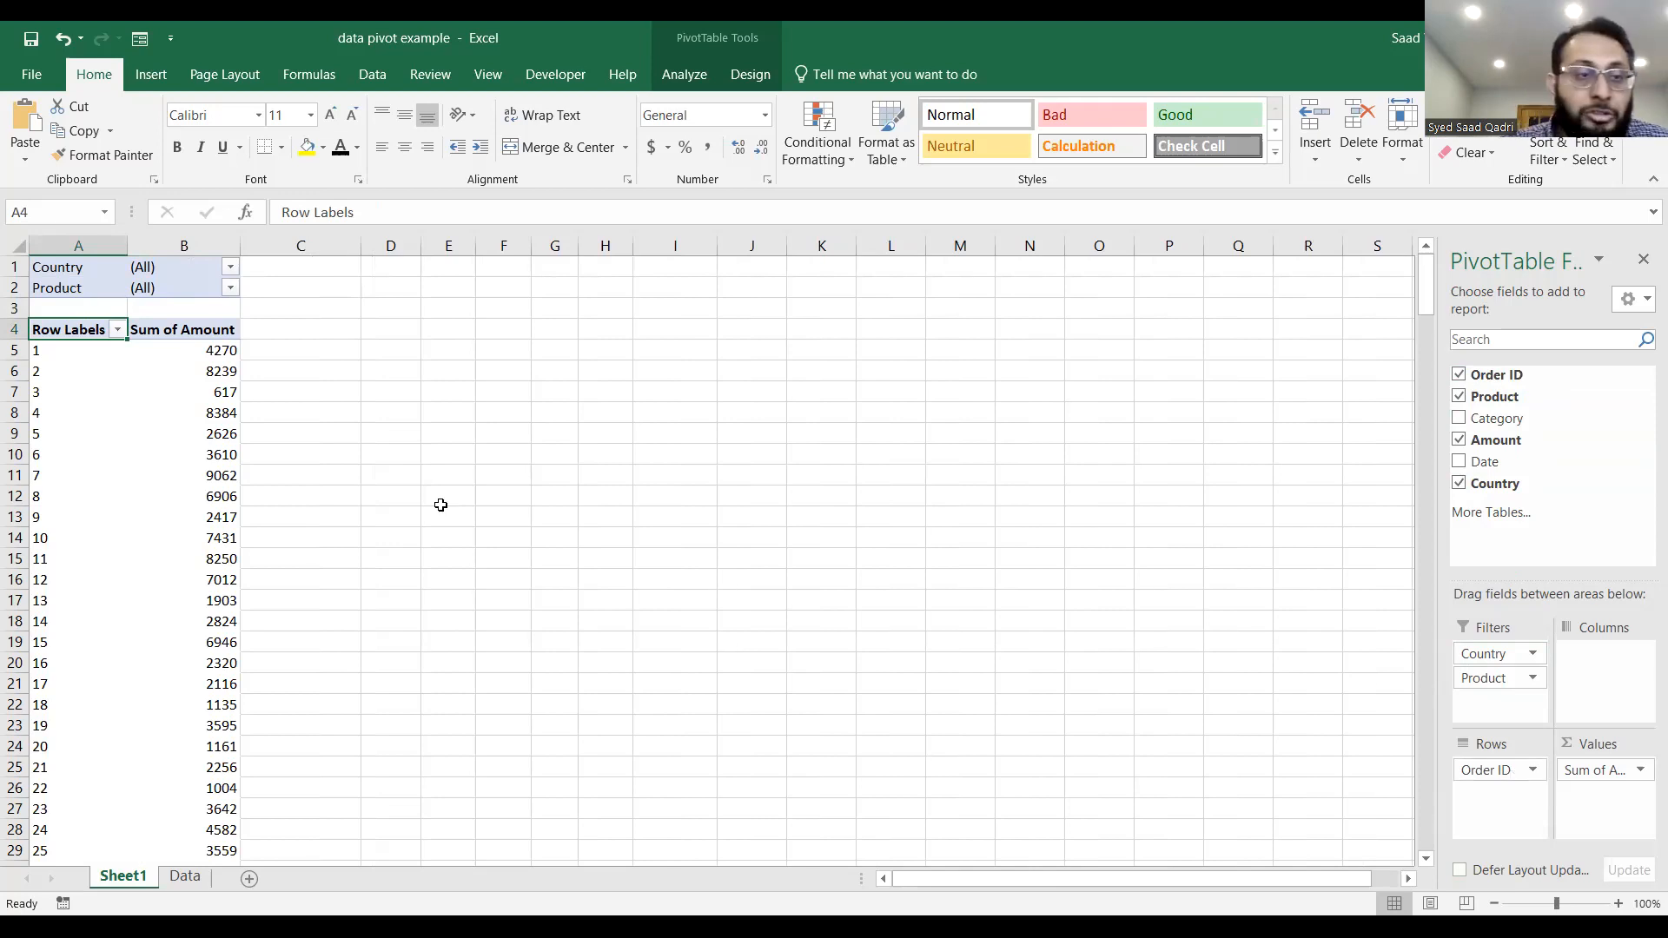
Filter the PivotTable to the country Germany and the product Beans.
click(231, 266)
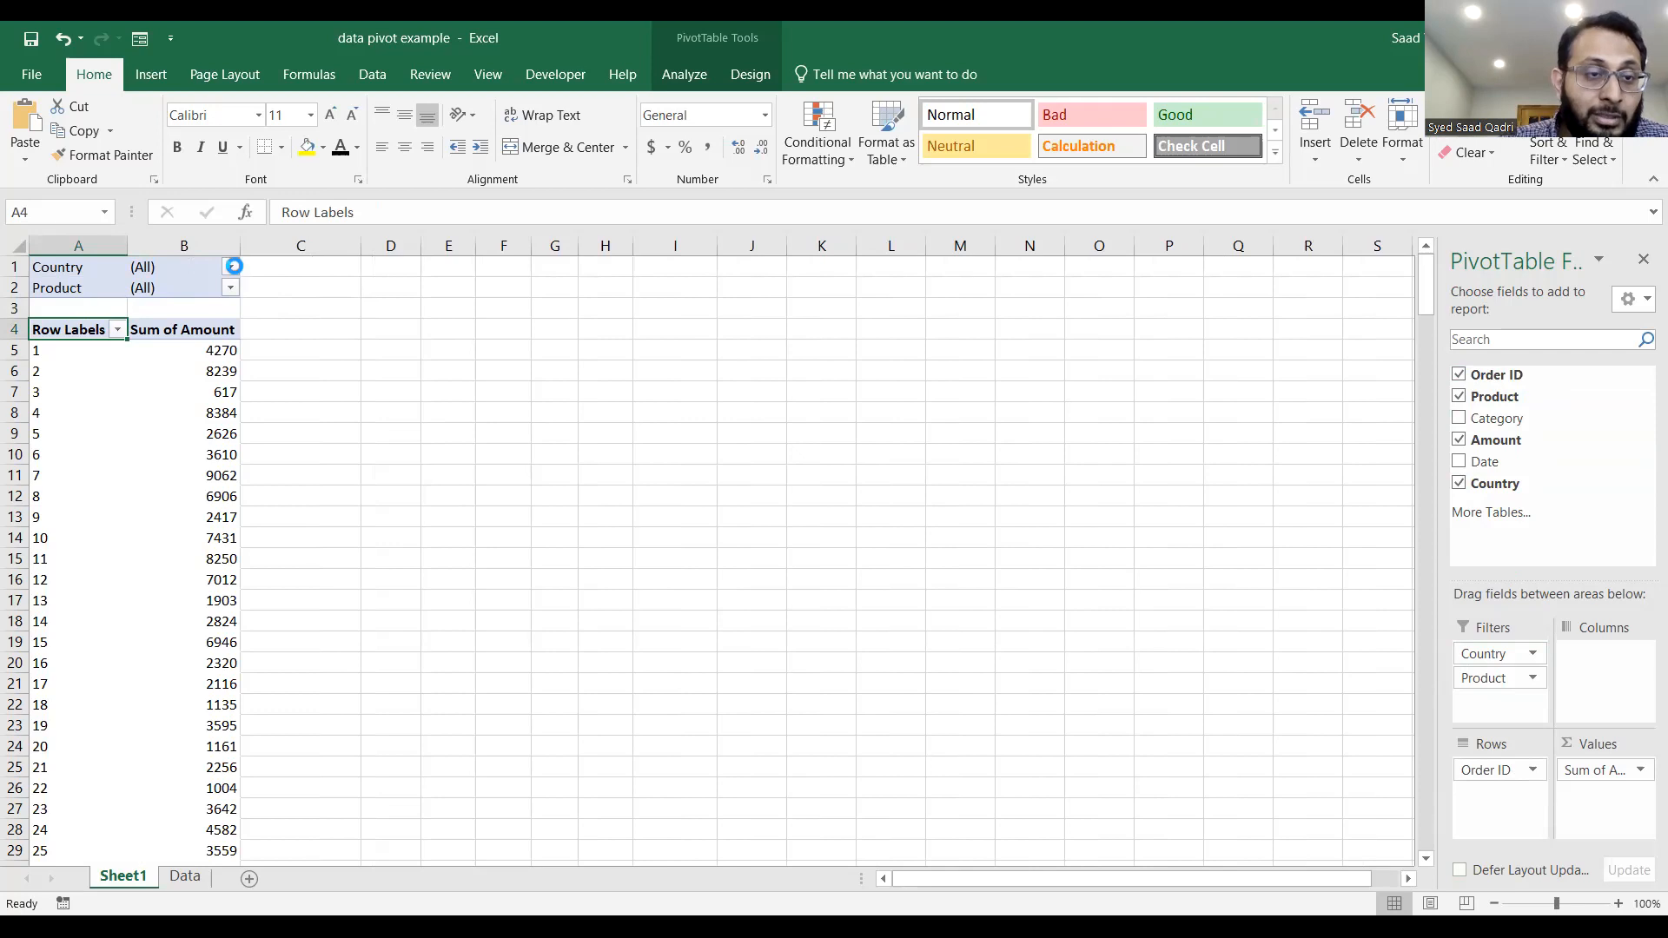
click(32, 317)
click(33, 386)
click(132, 545)
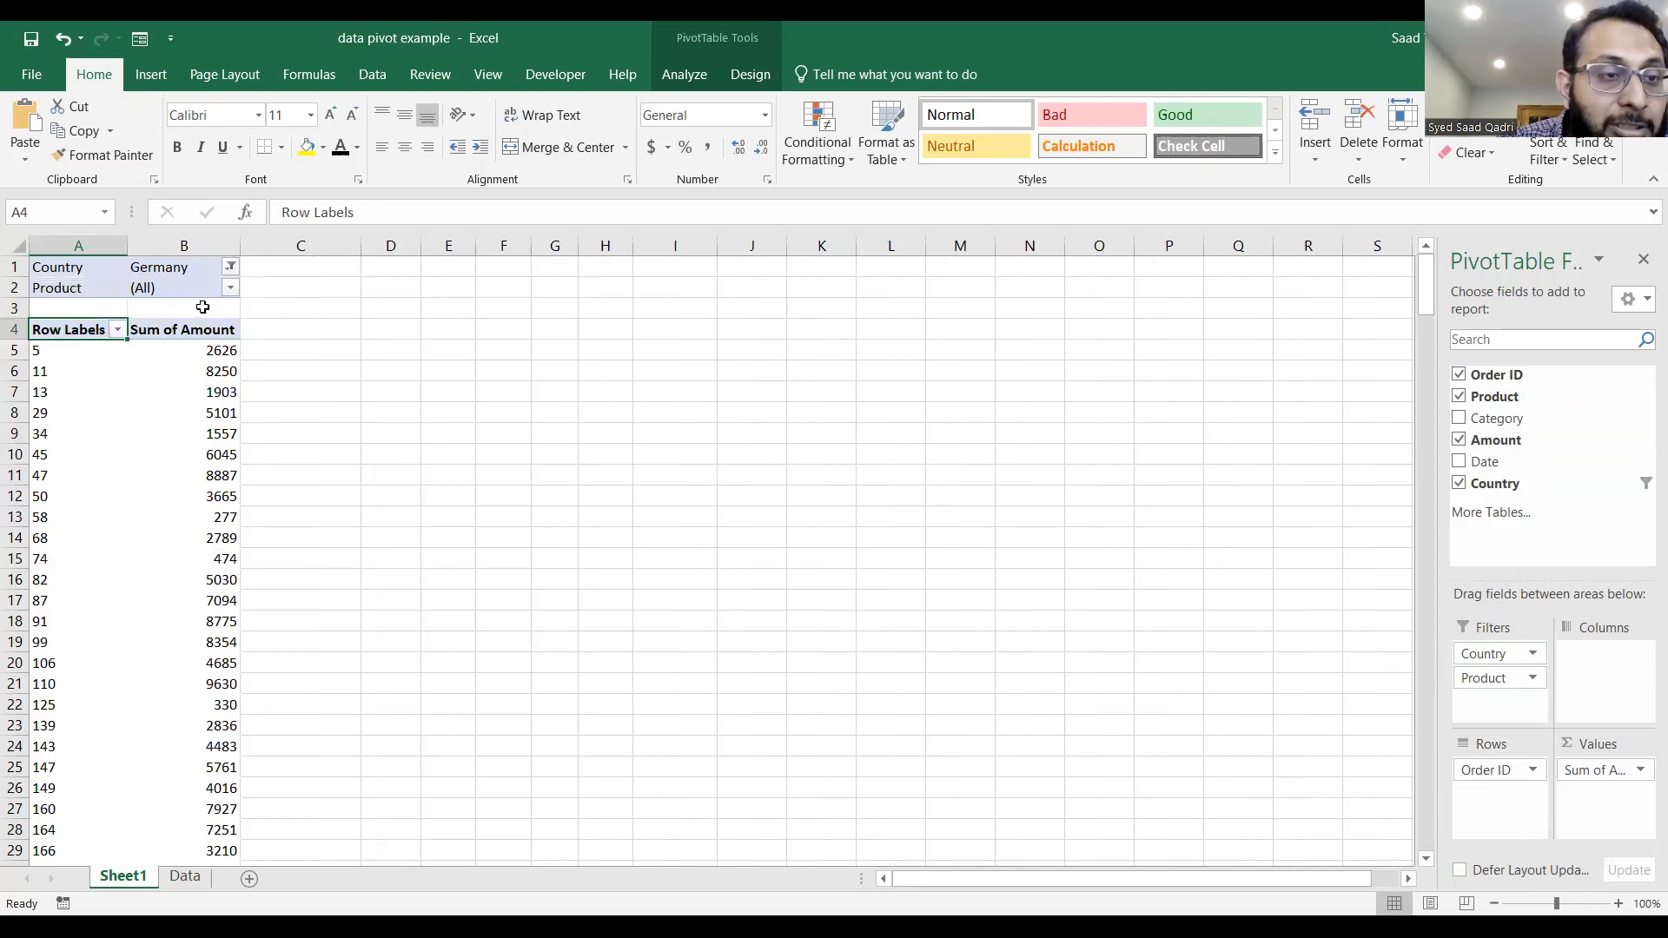
click(231, 288)
click(43, 389)
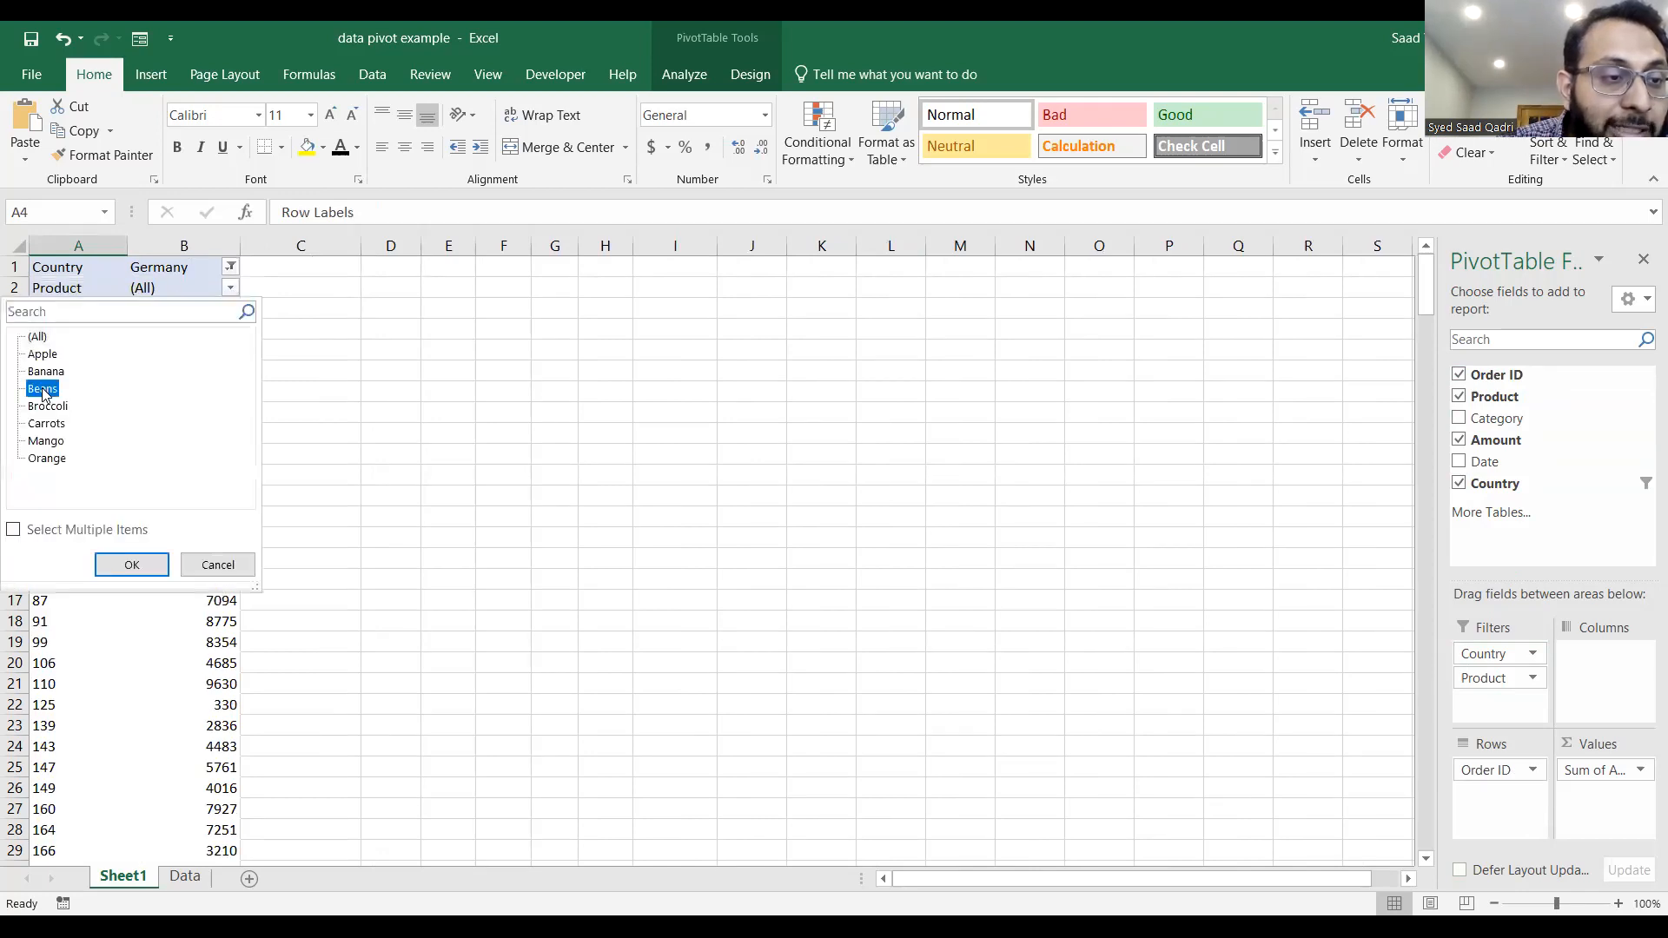
click(113, 566)
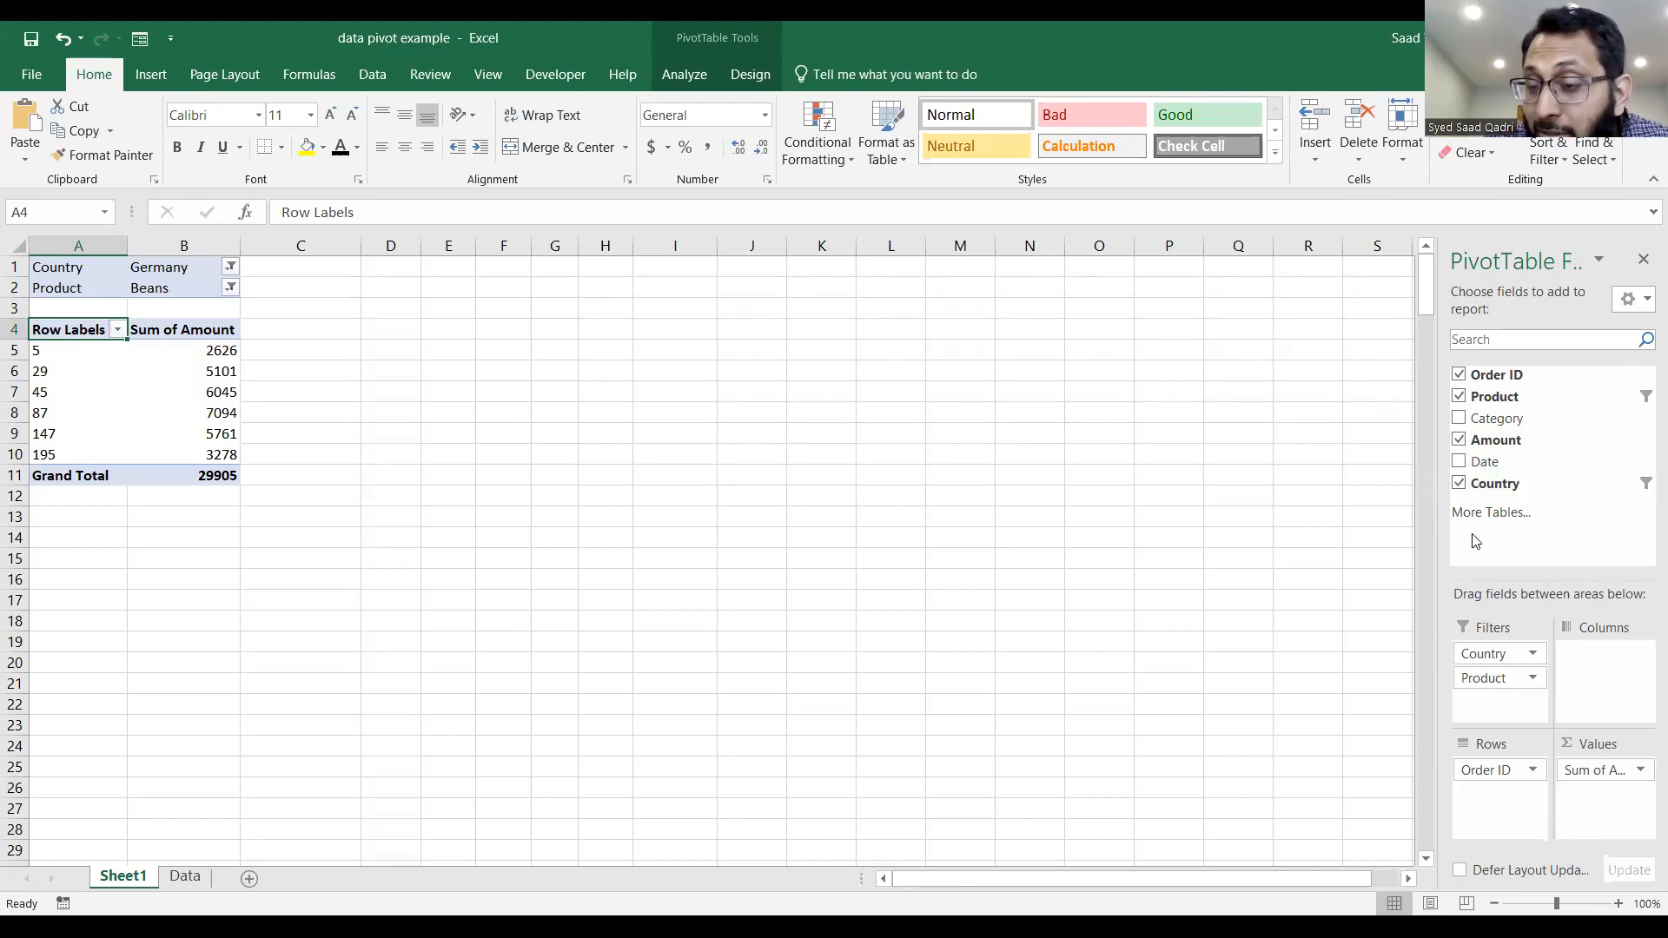
Remove Country, Order ID and Product from the PivotTable and place Amount in Rows.
click(1458, 484)
click(1460, 377)
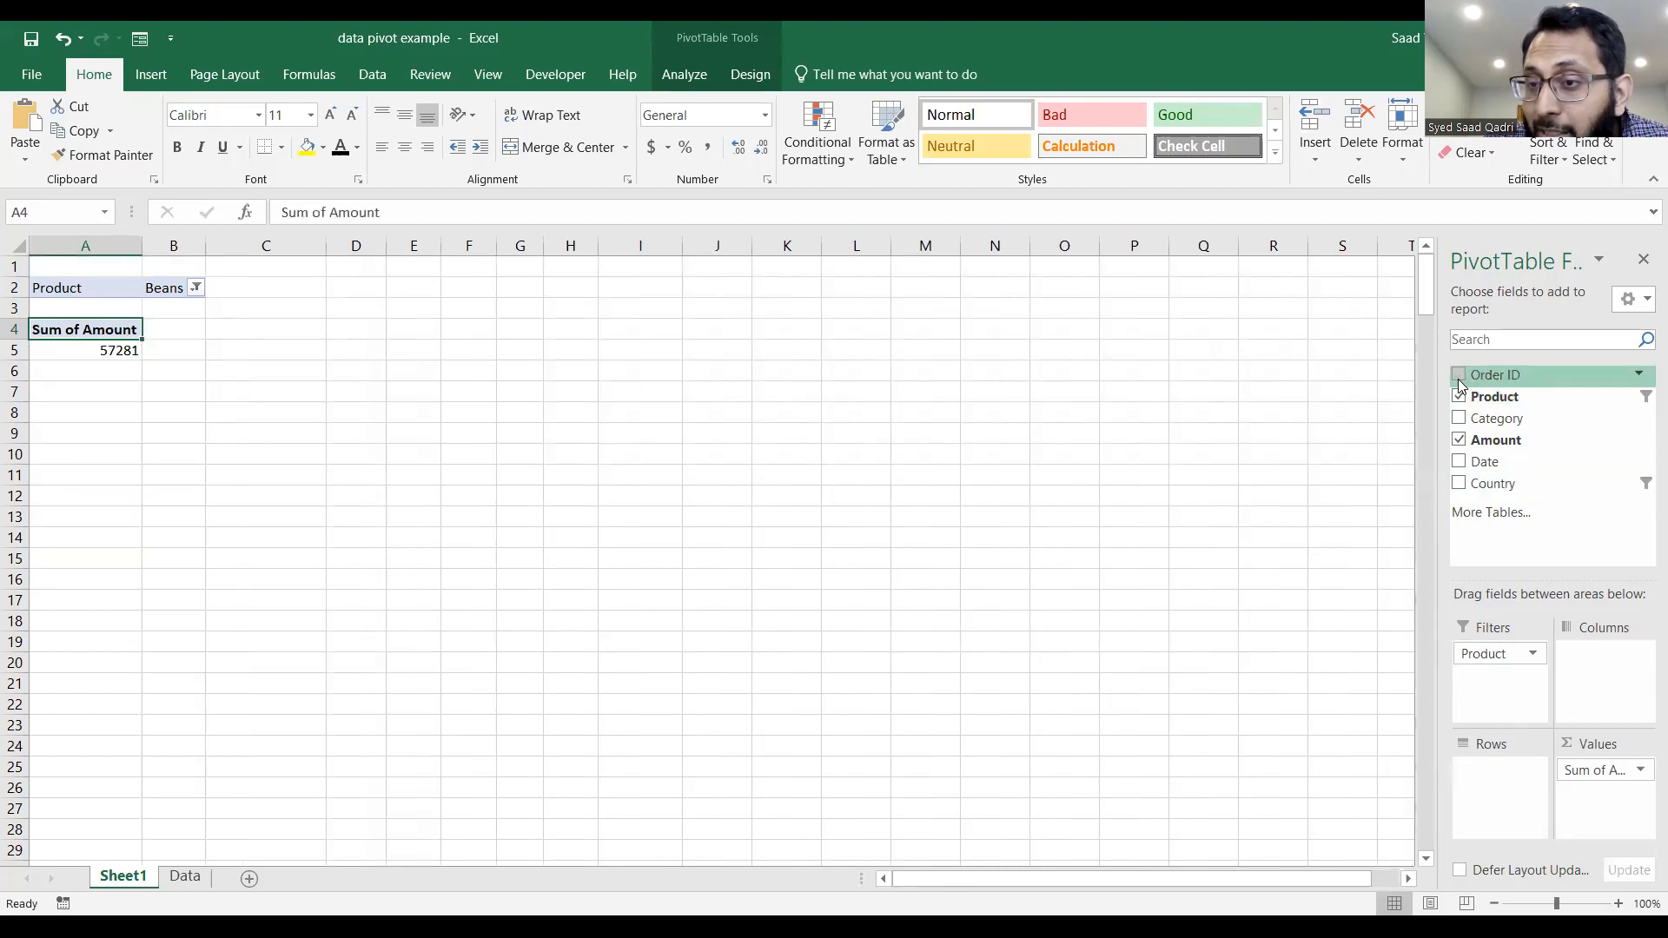
click(1460, 397)
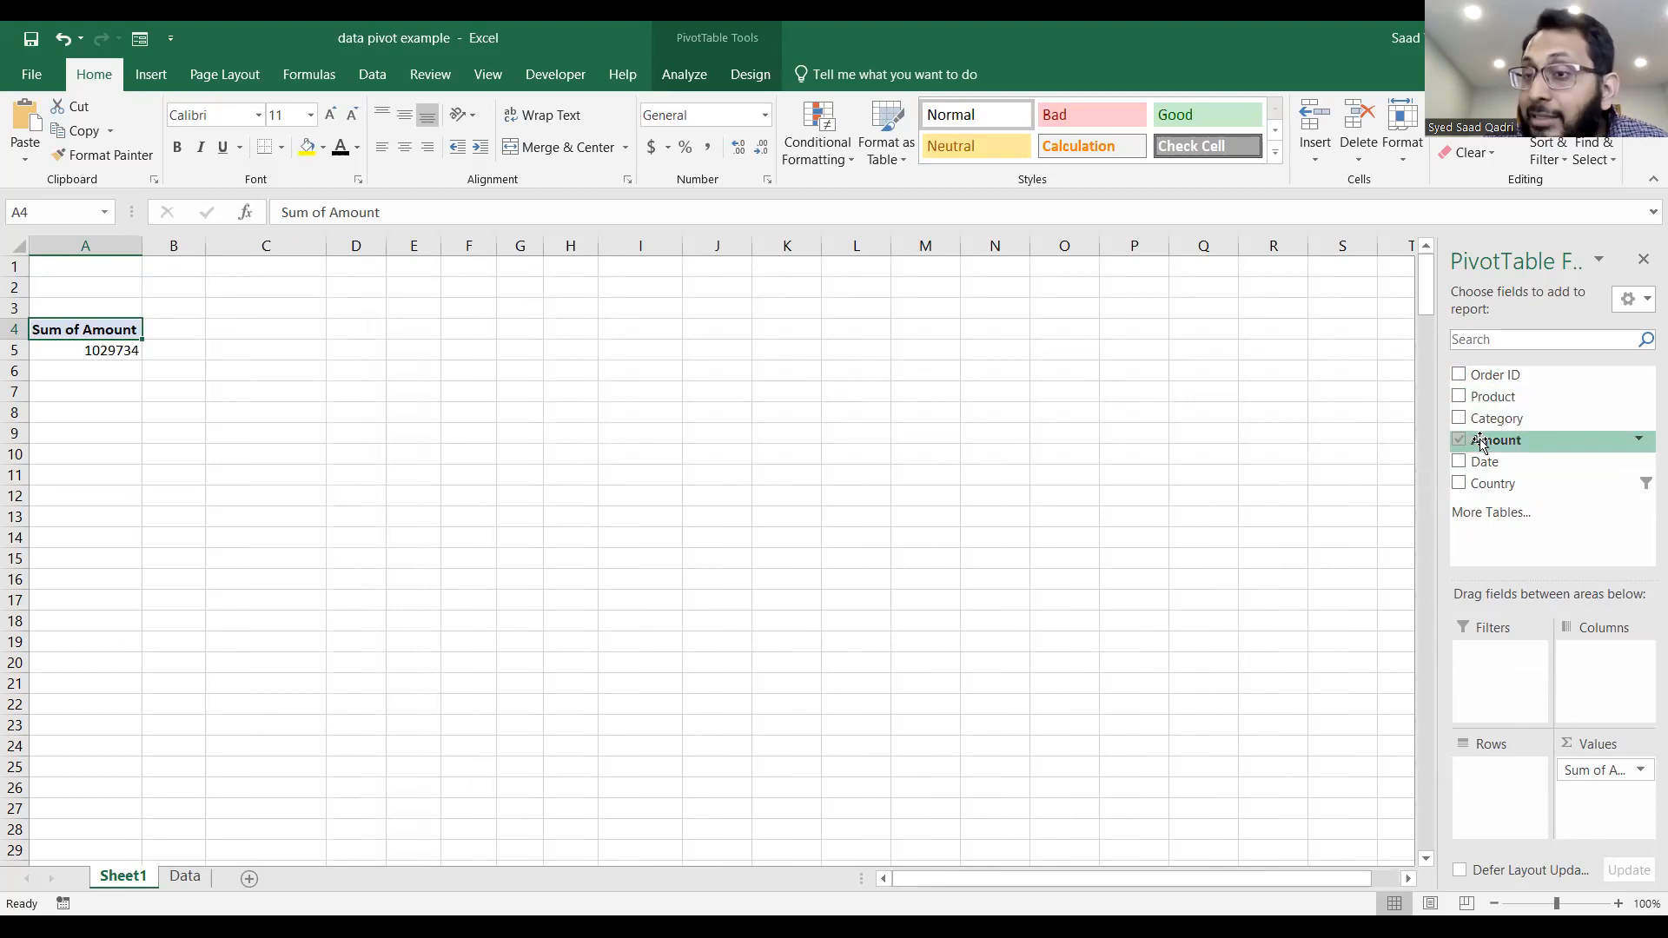
drag(1481, 441, 1503, 791)
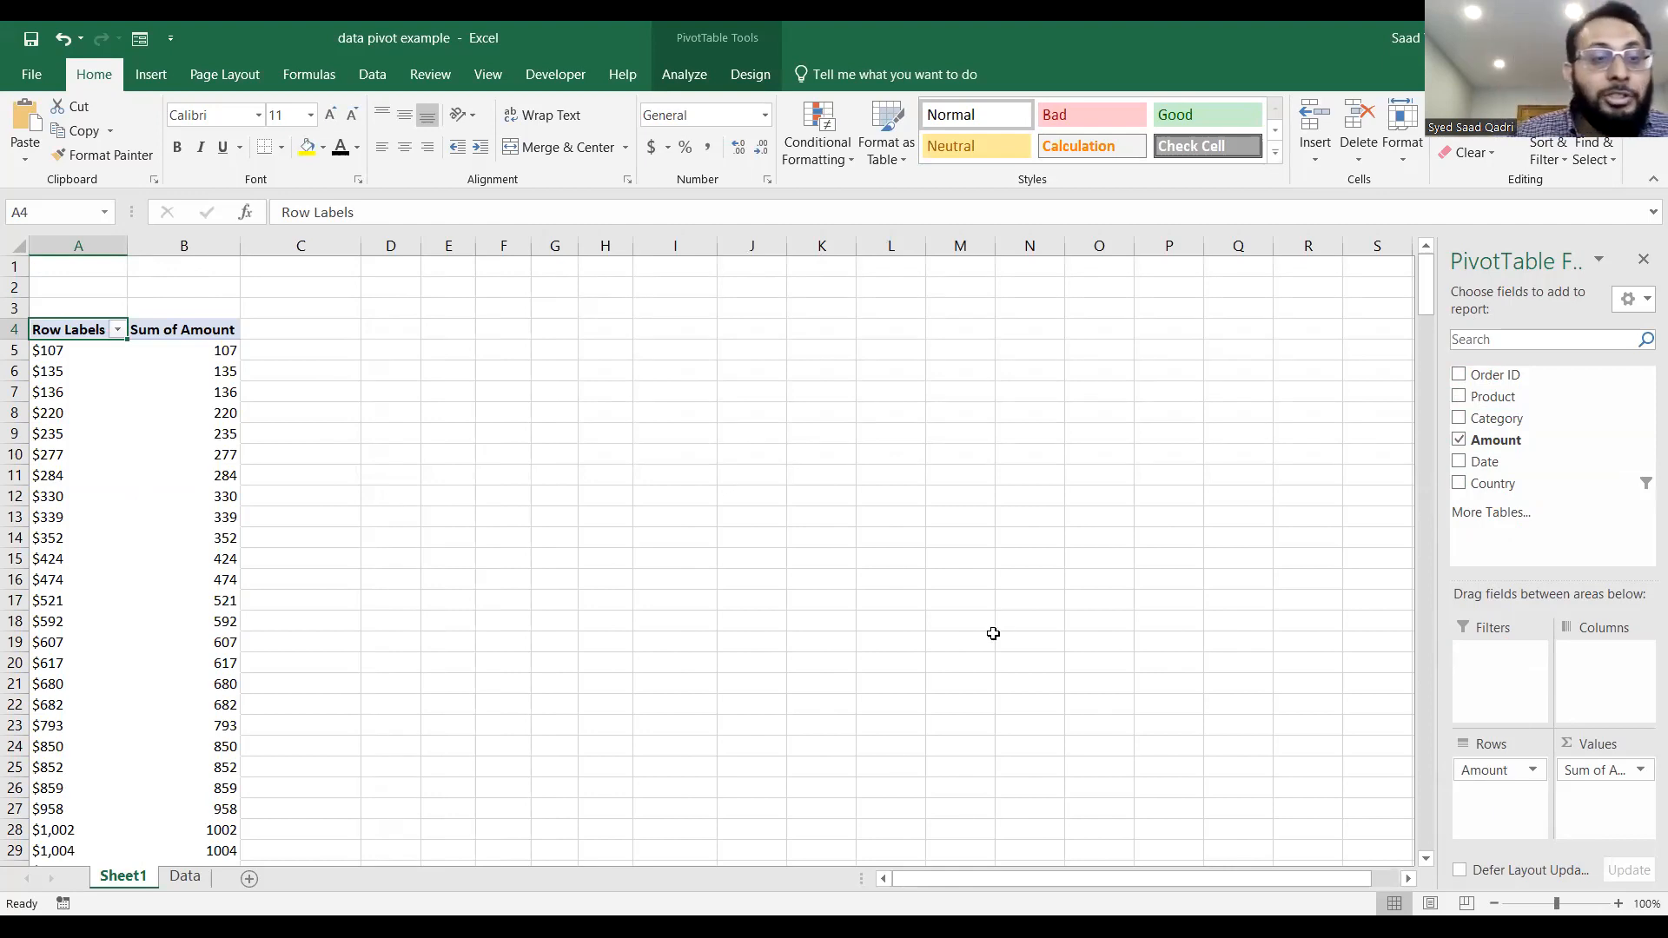
Summarize the Amount value field by Count in its value field settings.
click(212, 414)
click(222, 372)
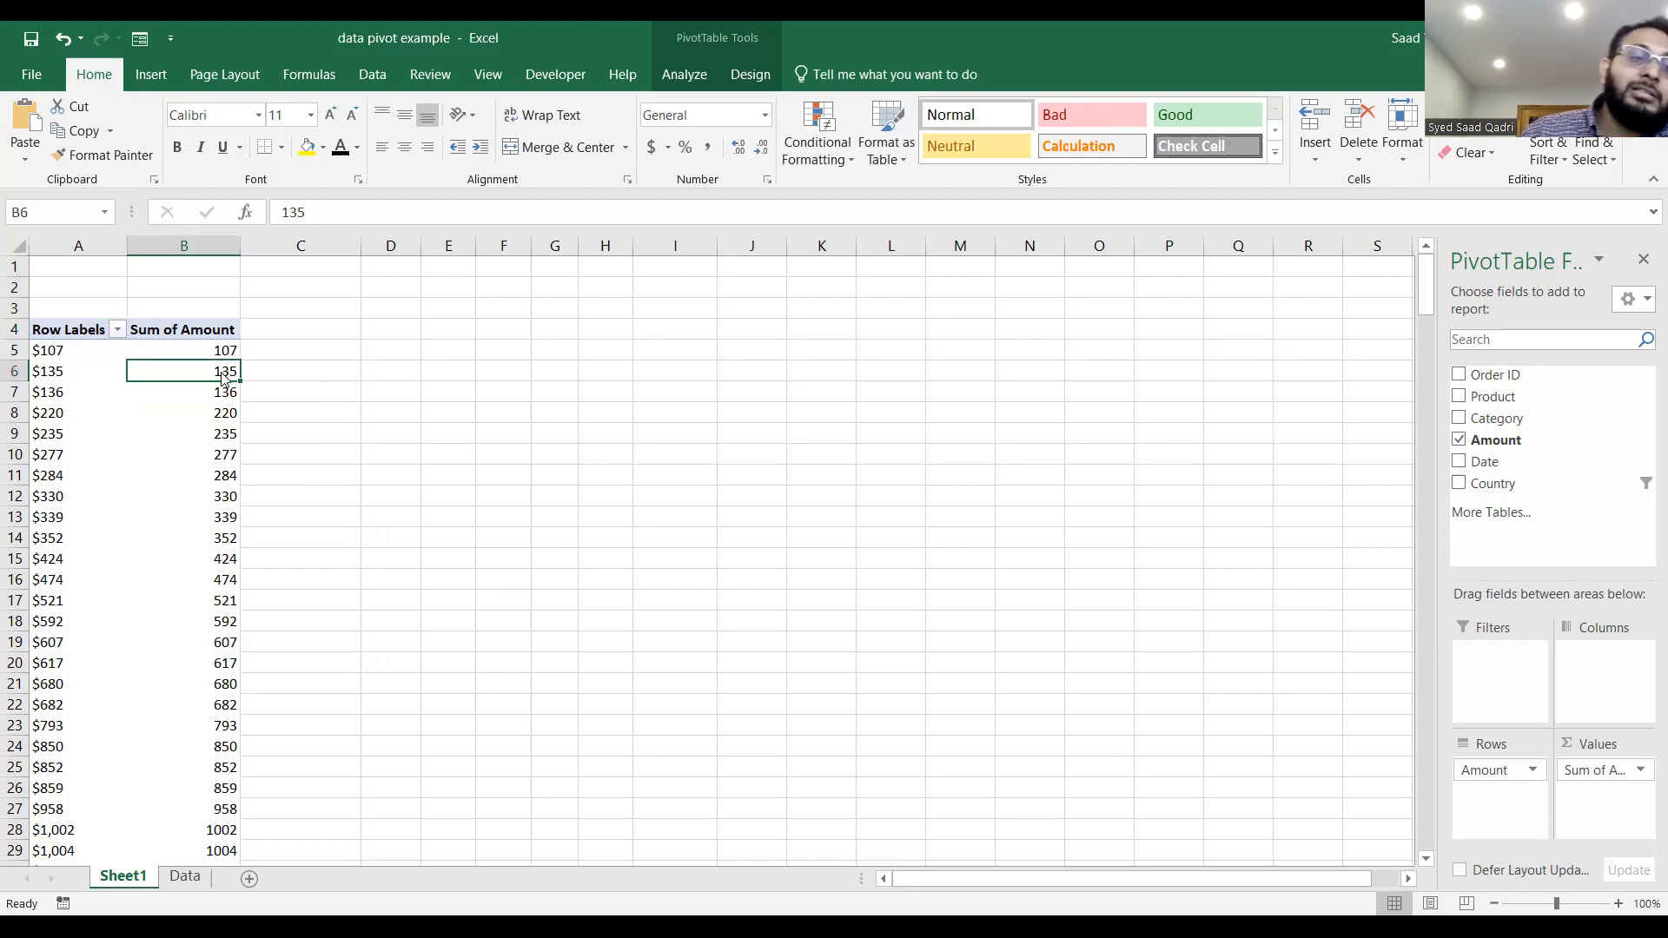
right_click(223, 372)
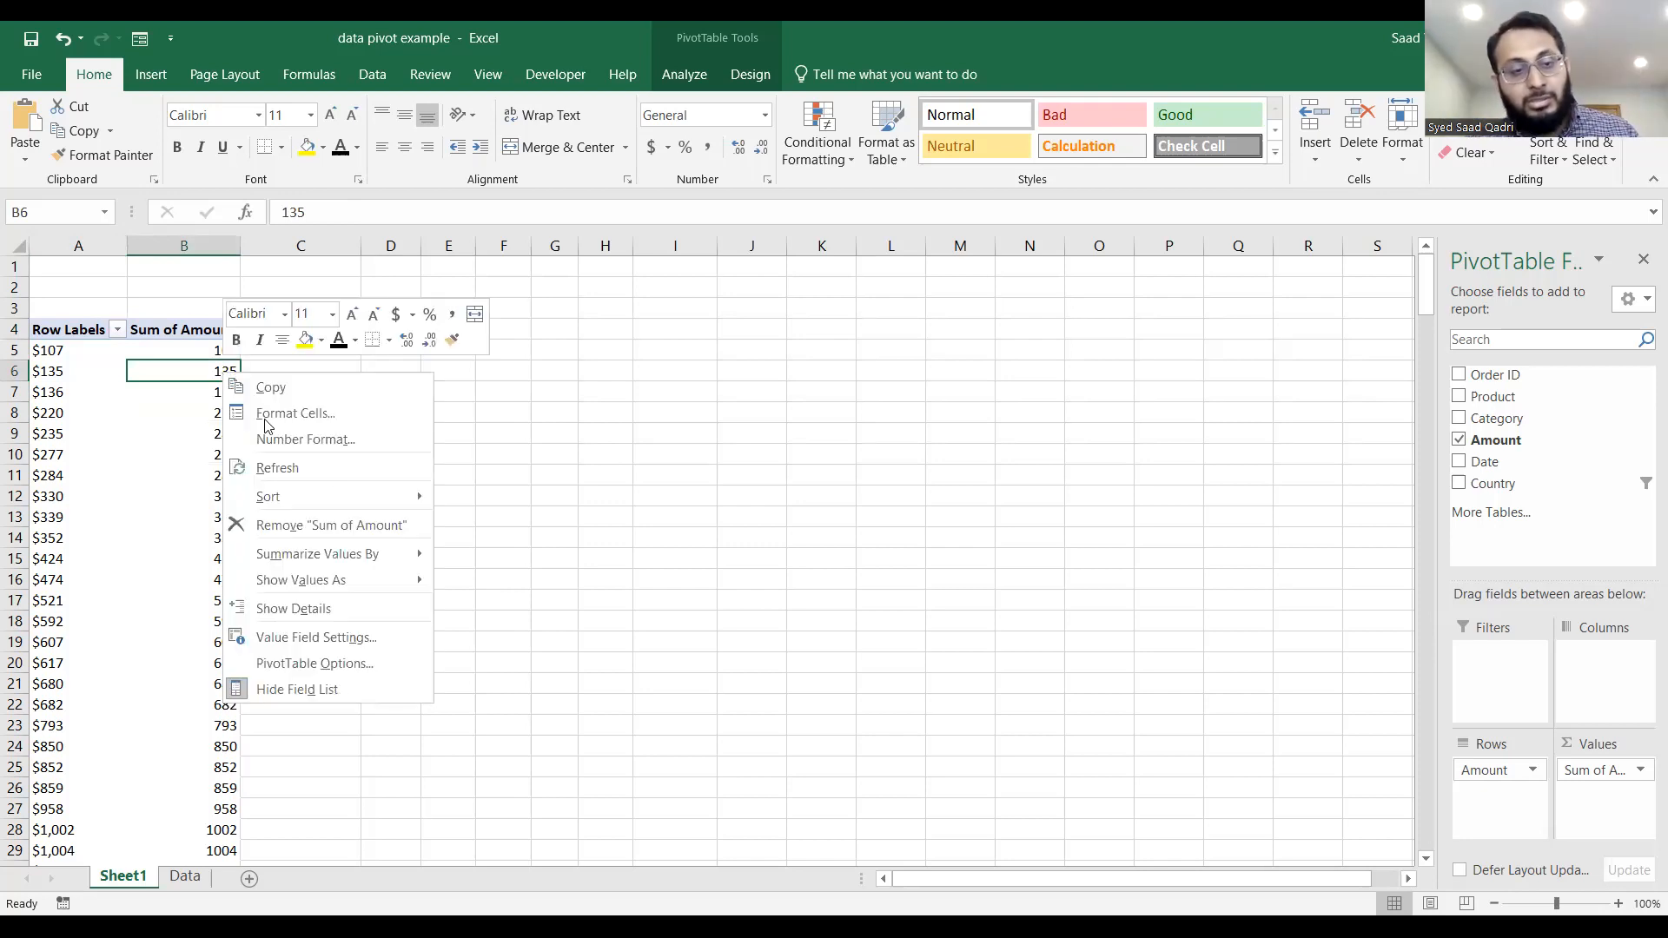
click(357, 641)
drag(372, 467, 696, 205)
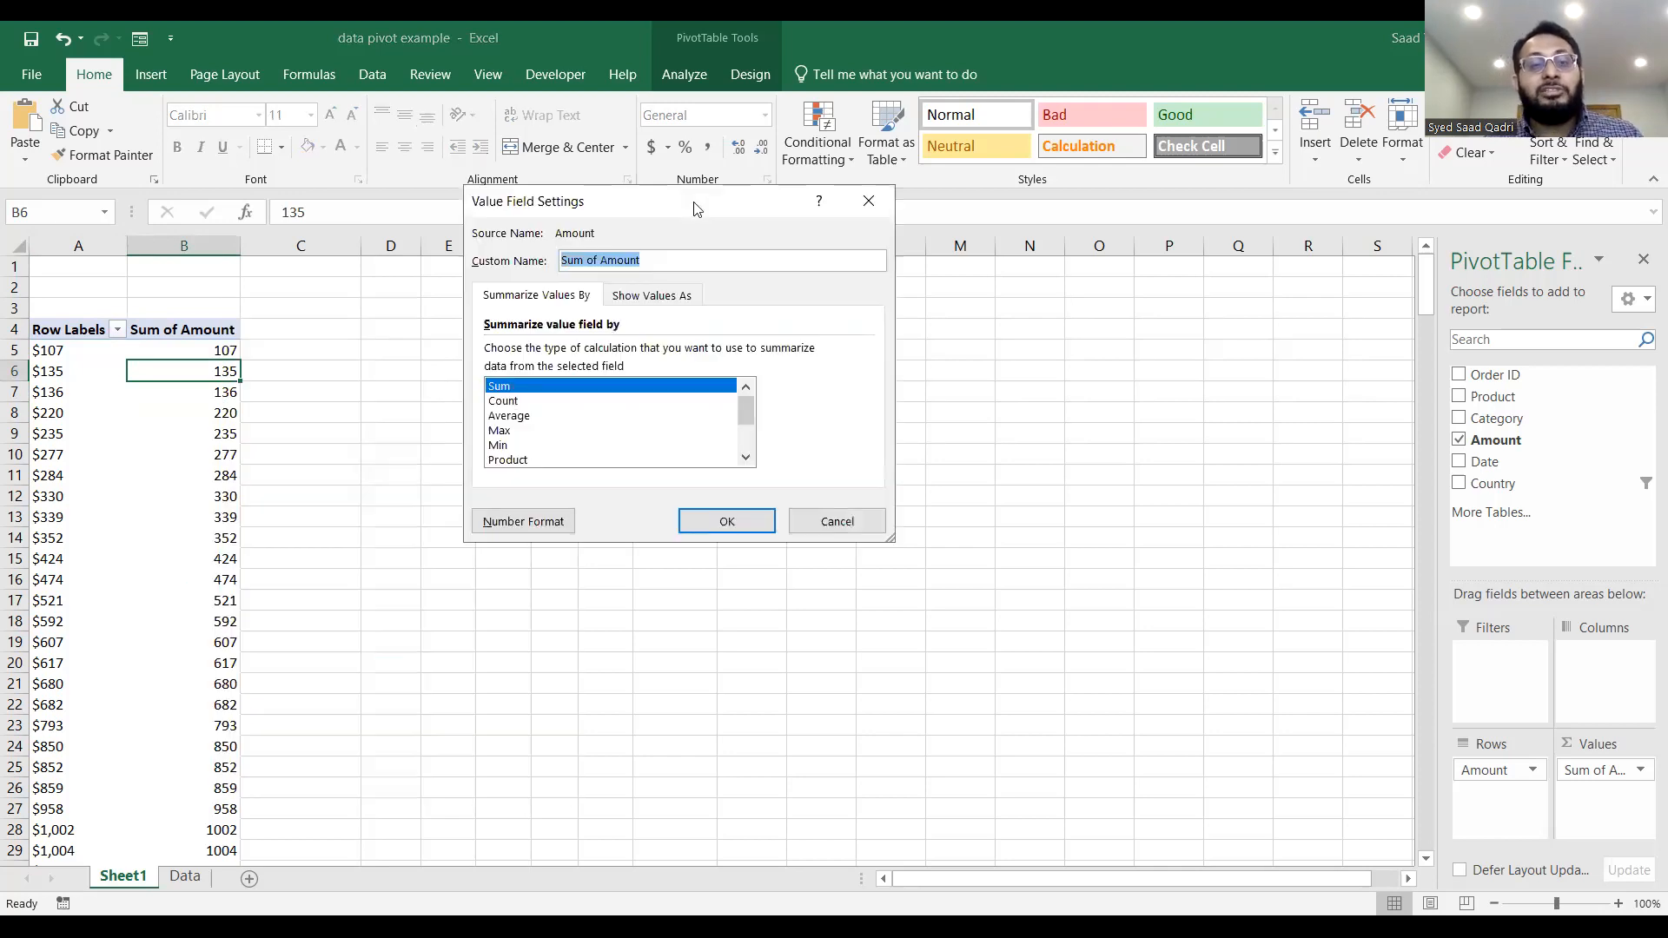
click(504, 402)
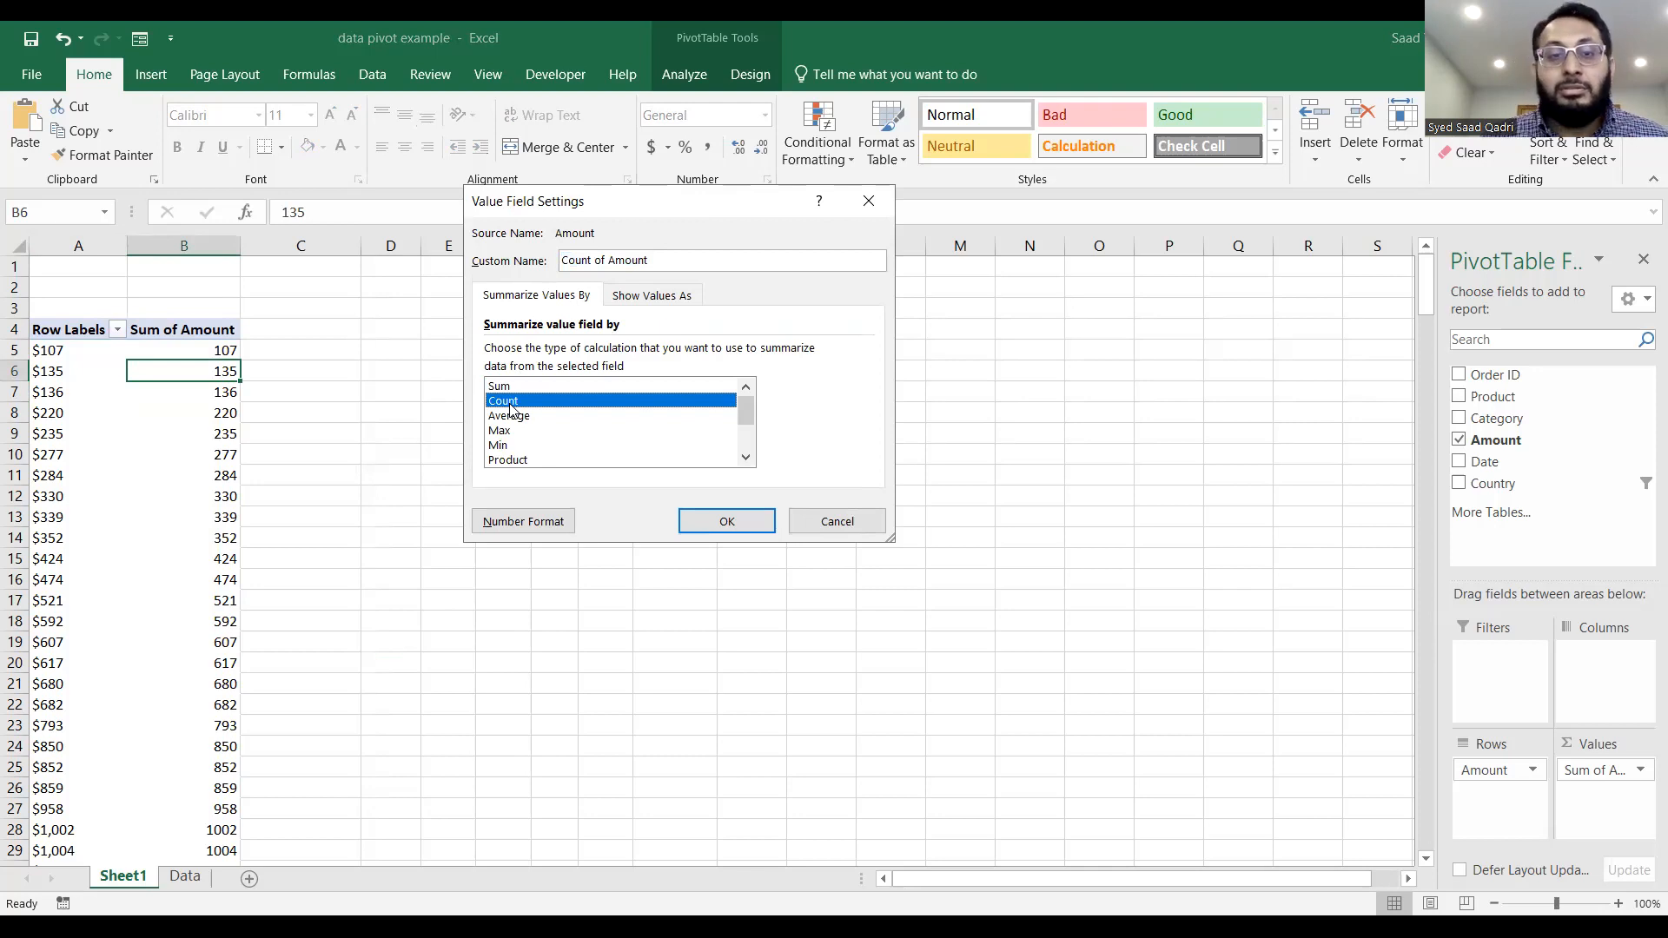
click(718, 521)
Group the Amount row labels starting at 1 and ending at 10000, by 1000.
scroll(560, 533, down, 15)
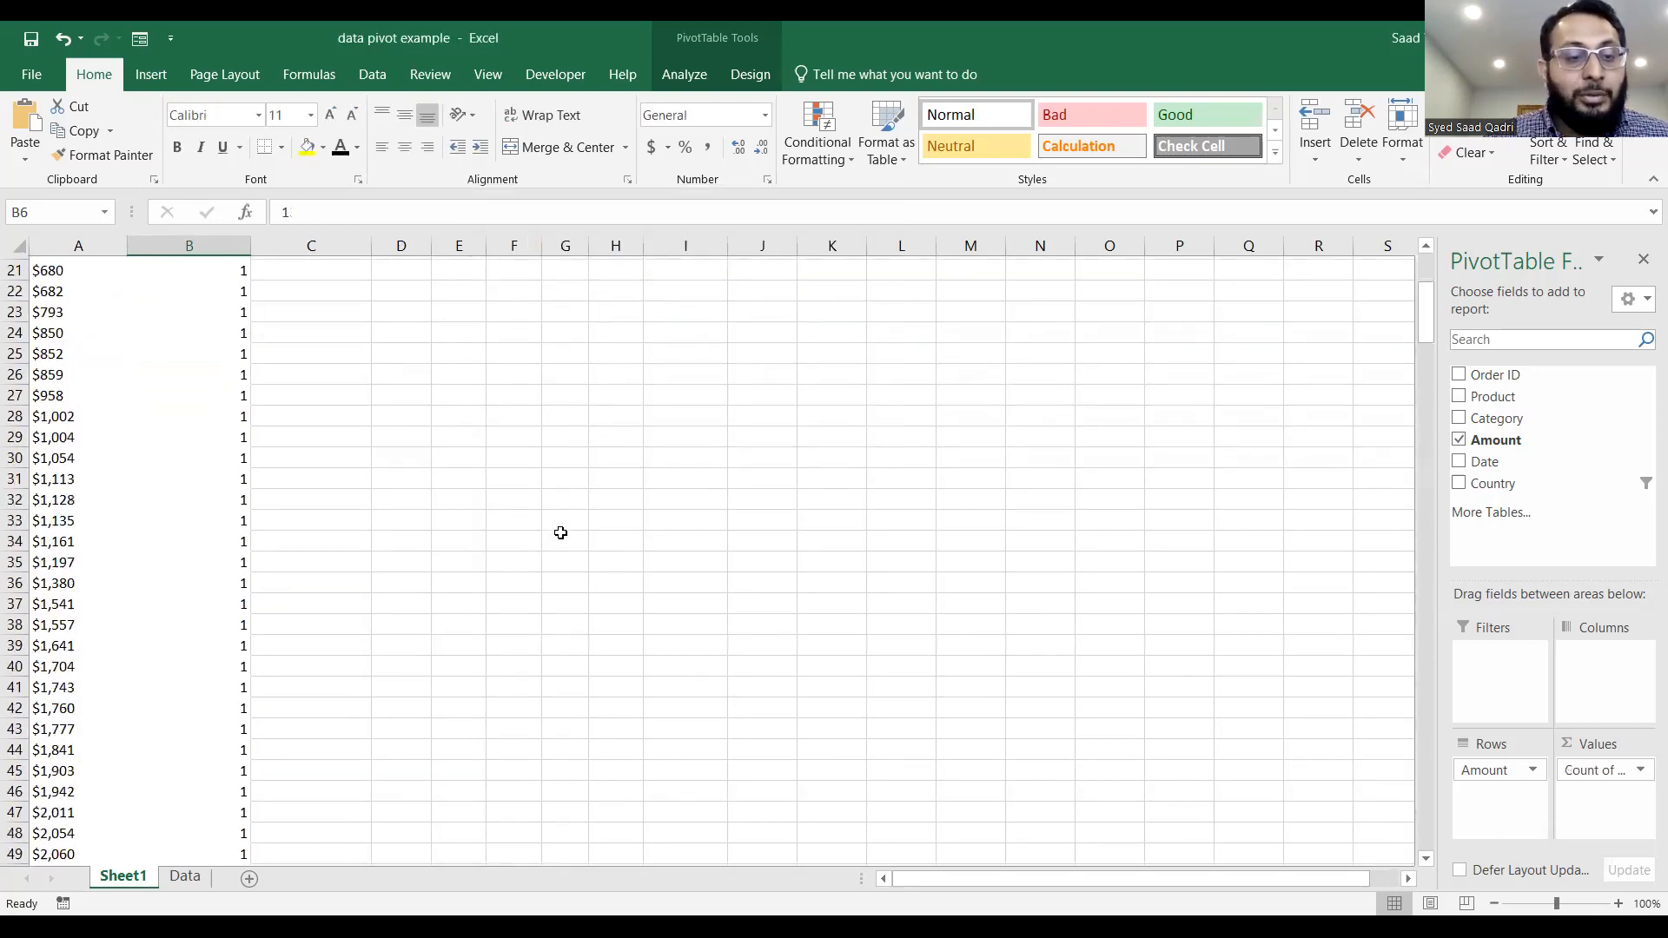
scroll(561, 533, down, 20)
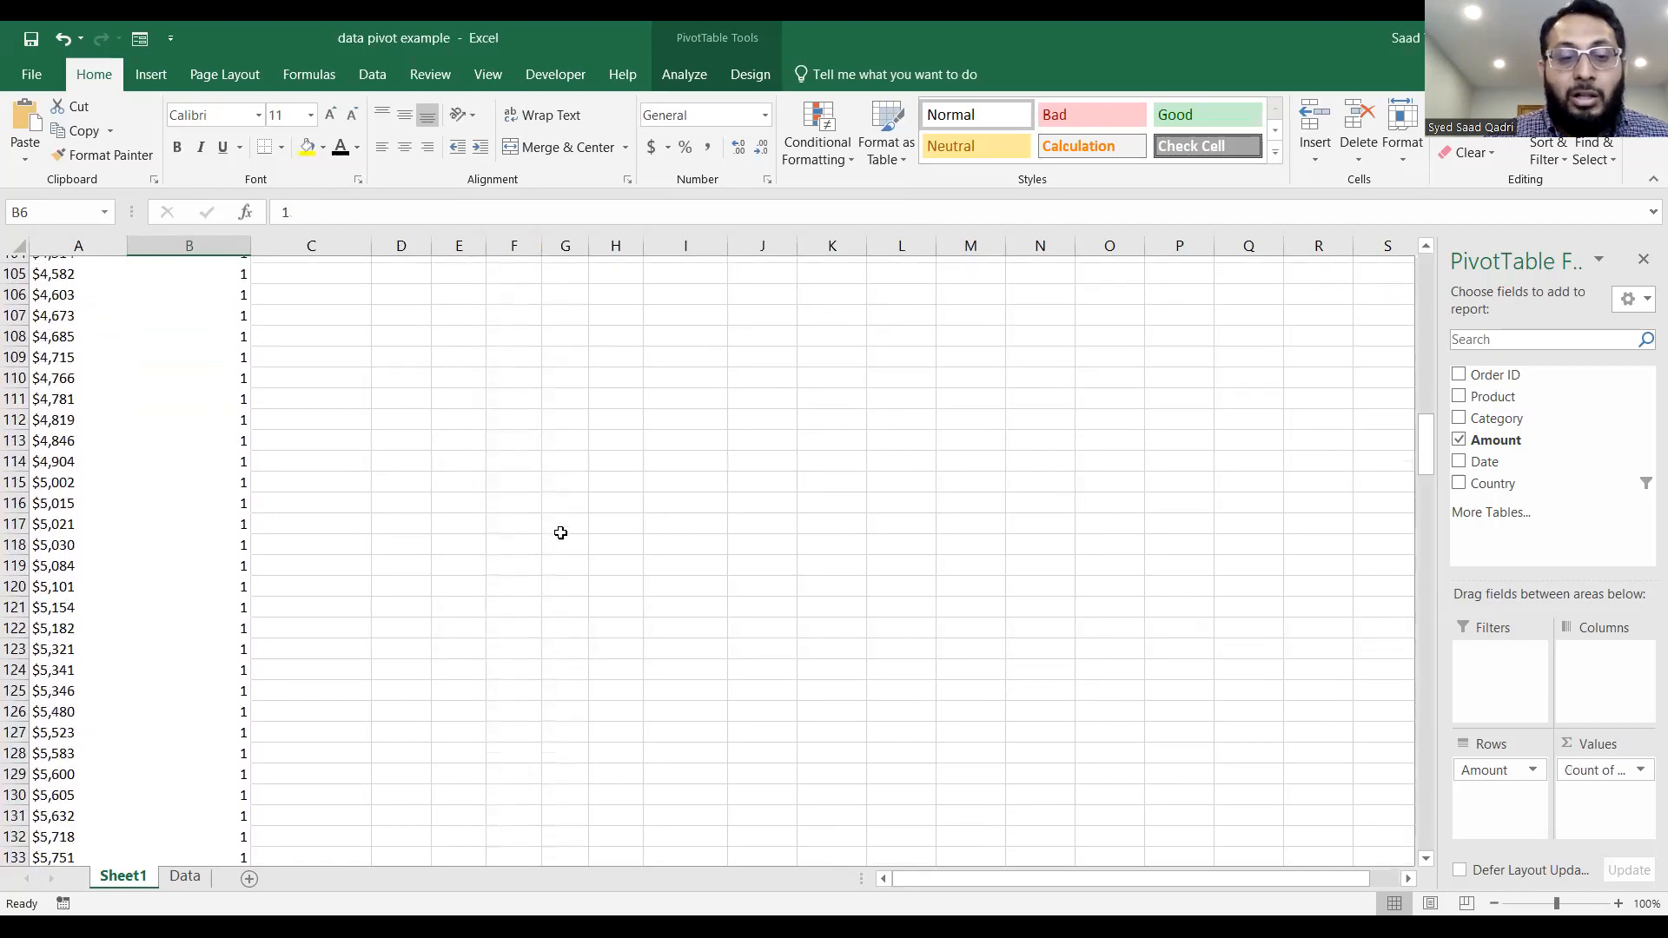
scroll(561, 533, down, 20)
scroll(510, 612, up, 11)
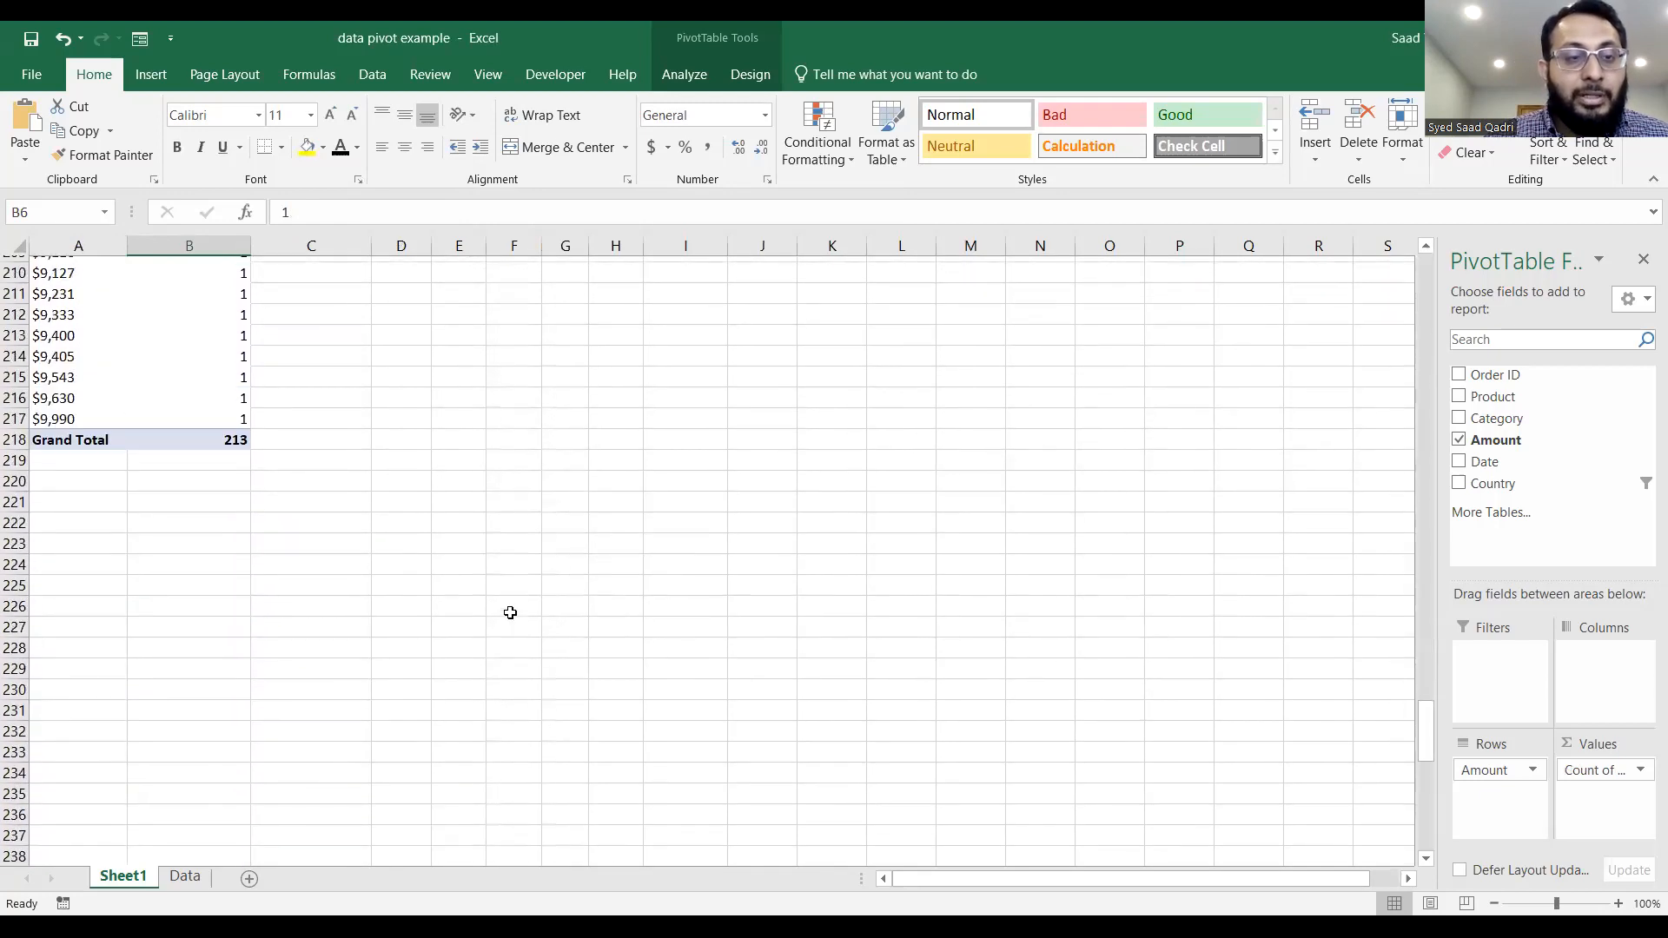
scroll(510, 612, up, 20)
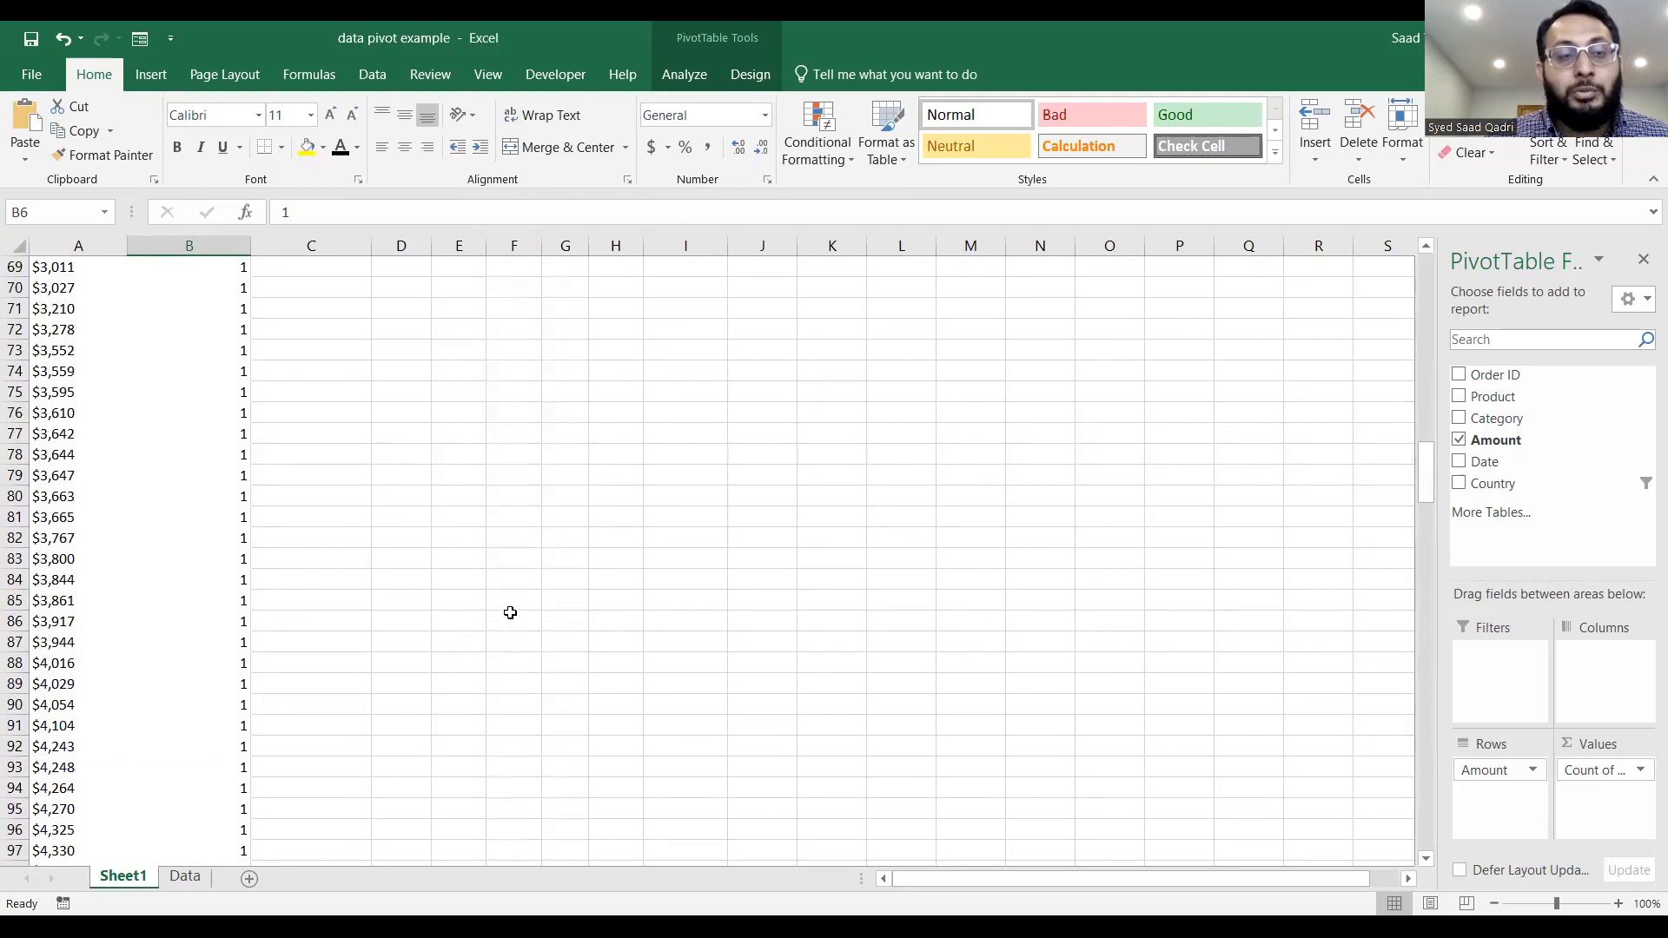
scroll(510, 612, up, 16)
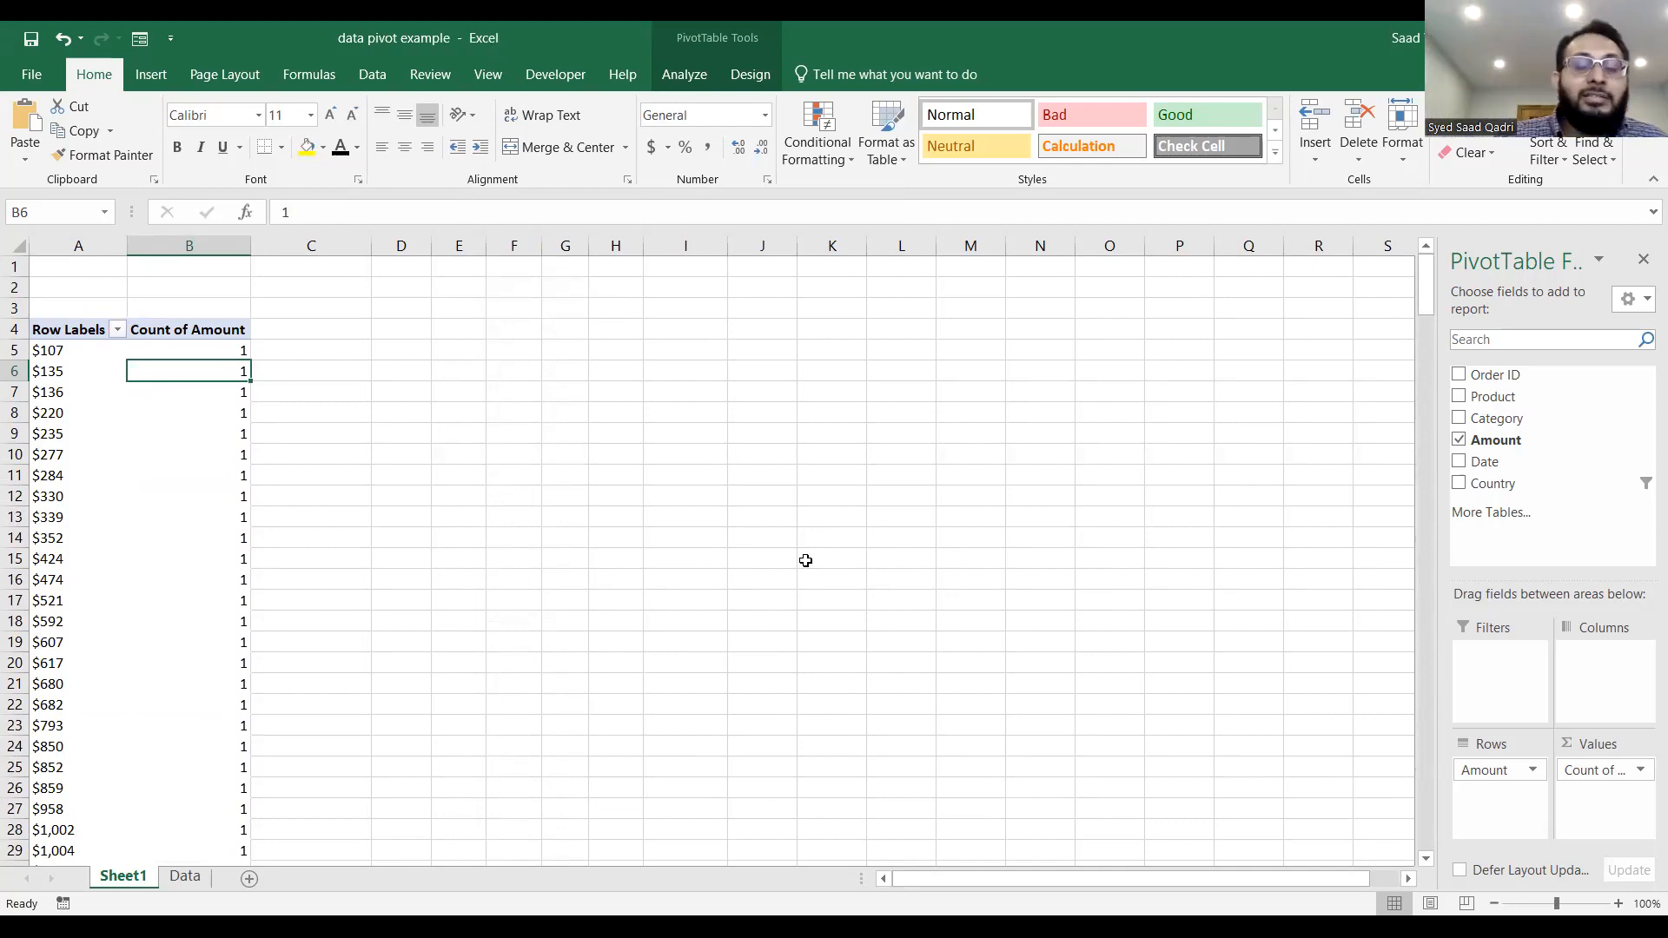
click(67, 455)
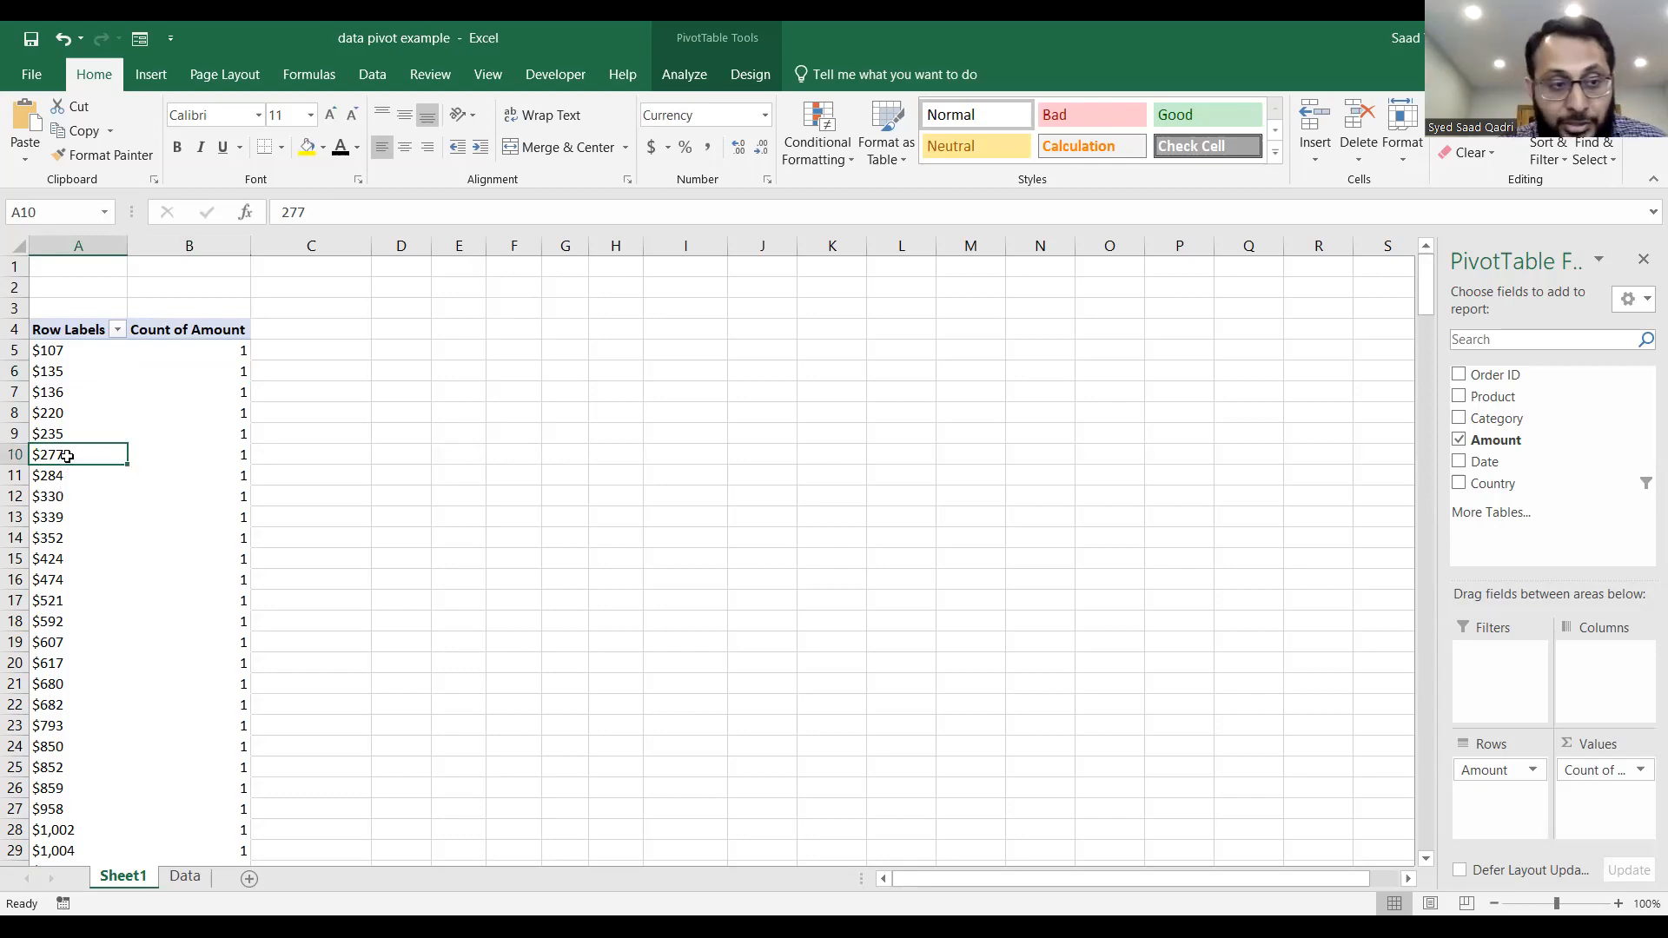
right_click(68, 459)
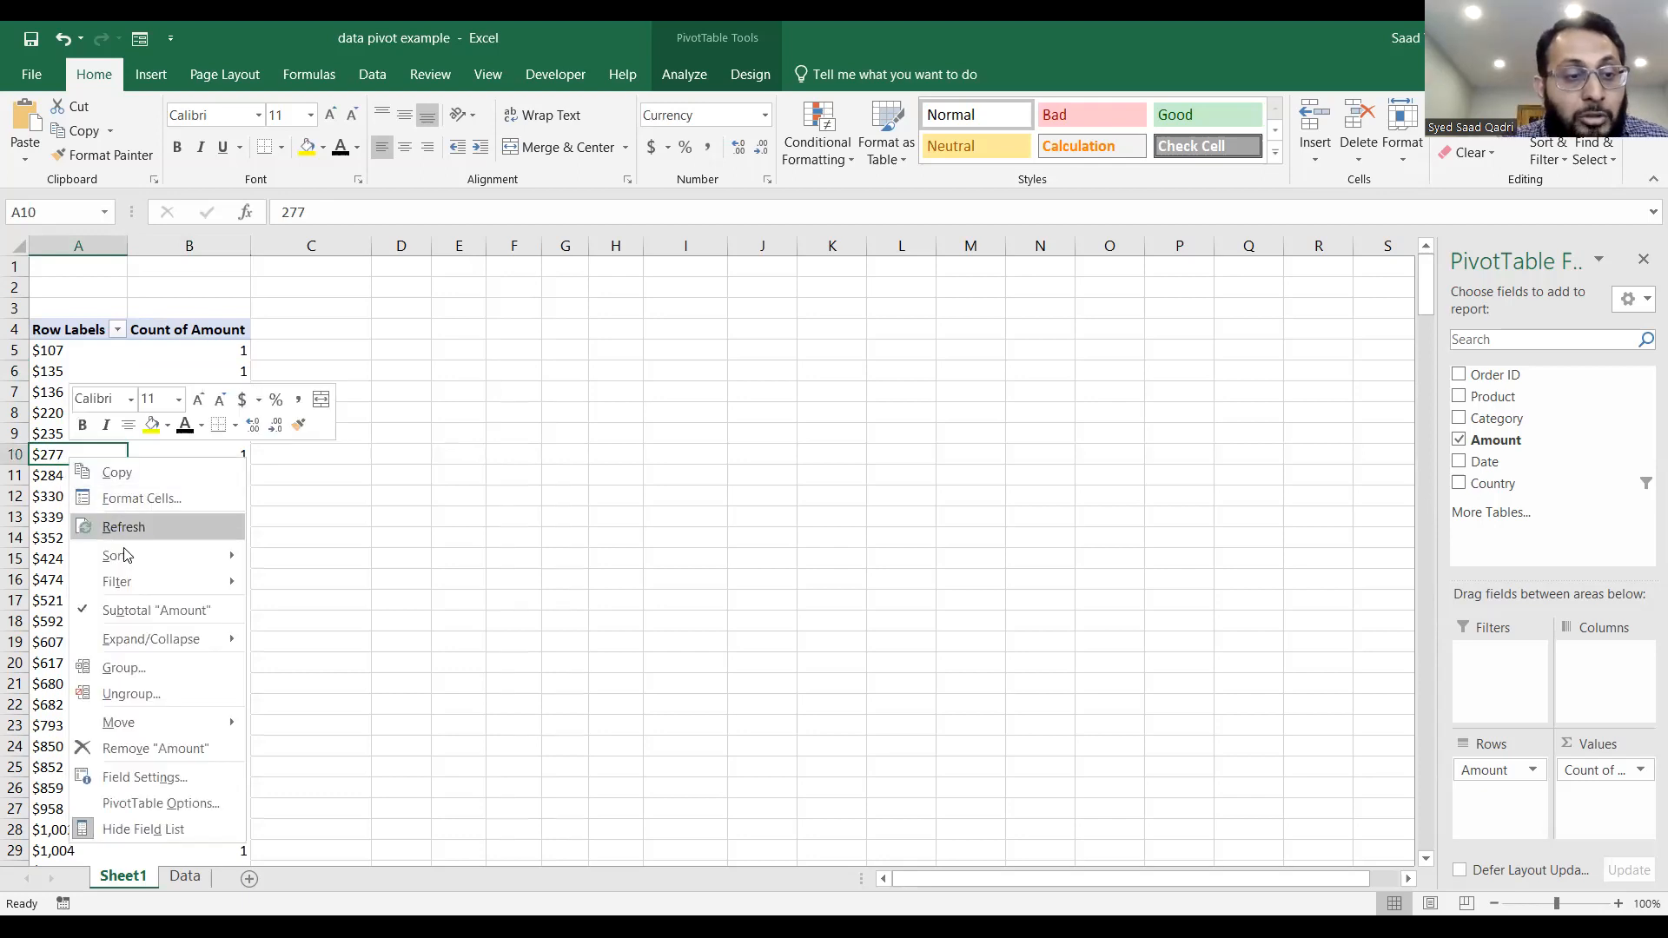
click(158, 672)
drag(112, 580, 650, 301)
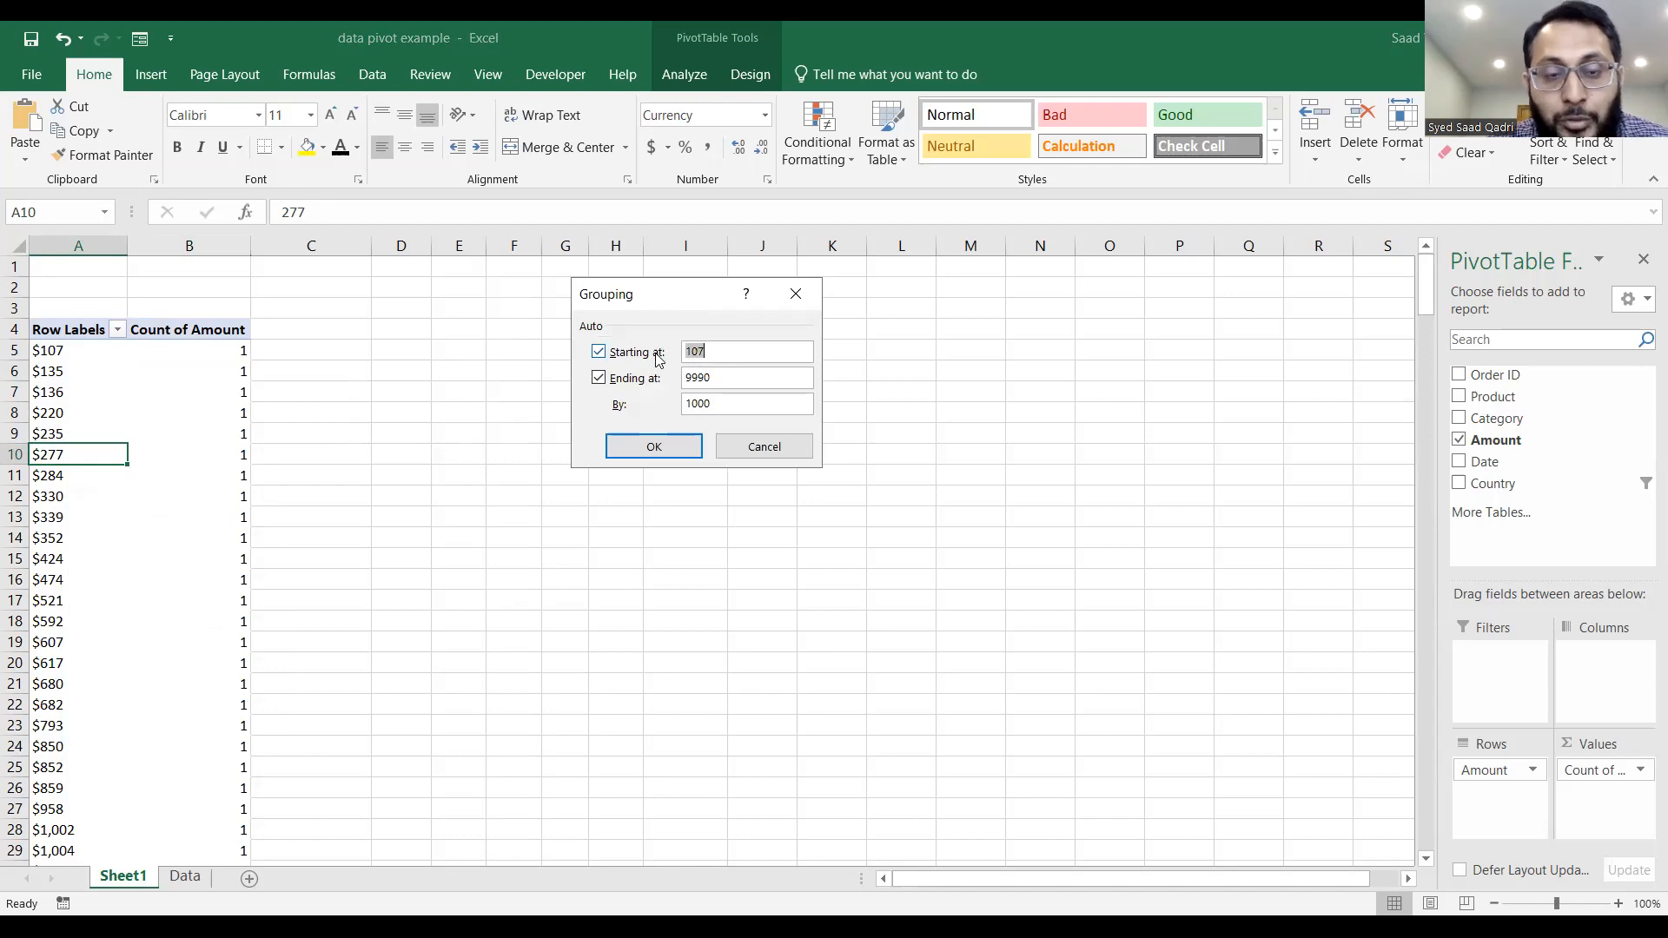
text(1)
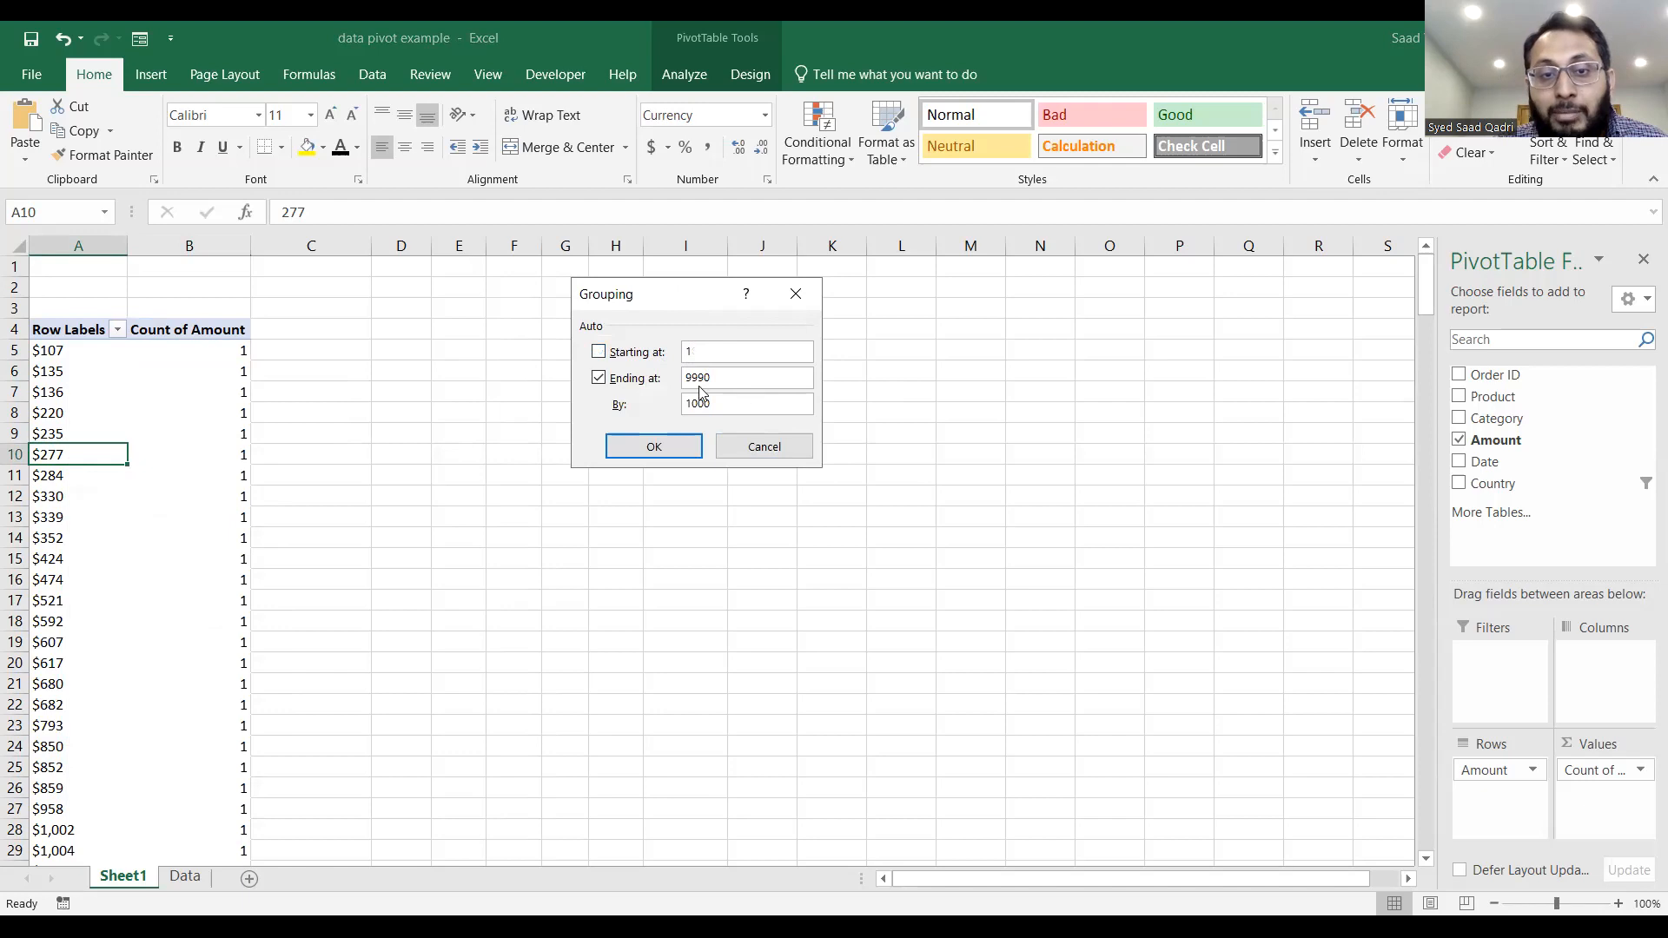
click(597, 378)
text(10000)
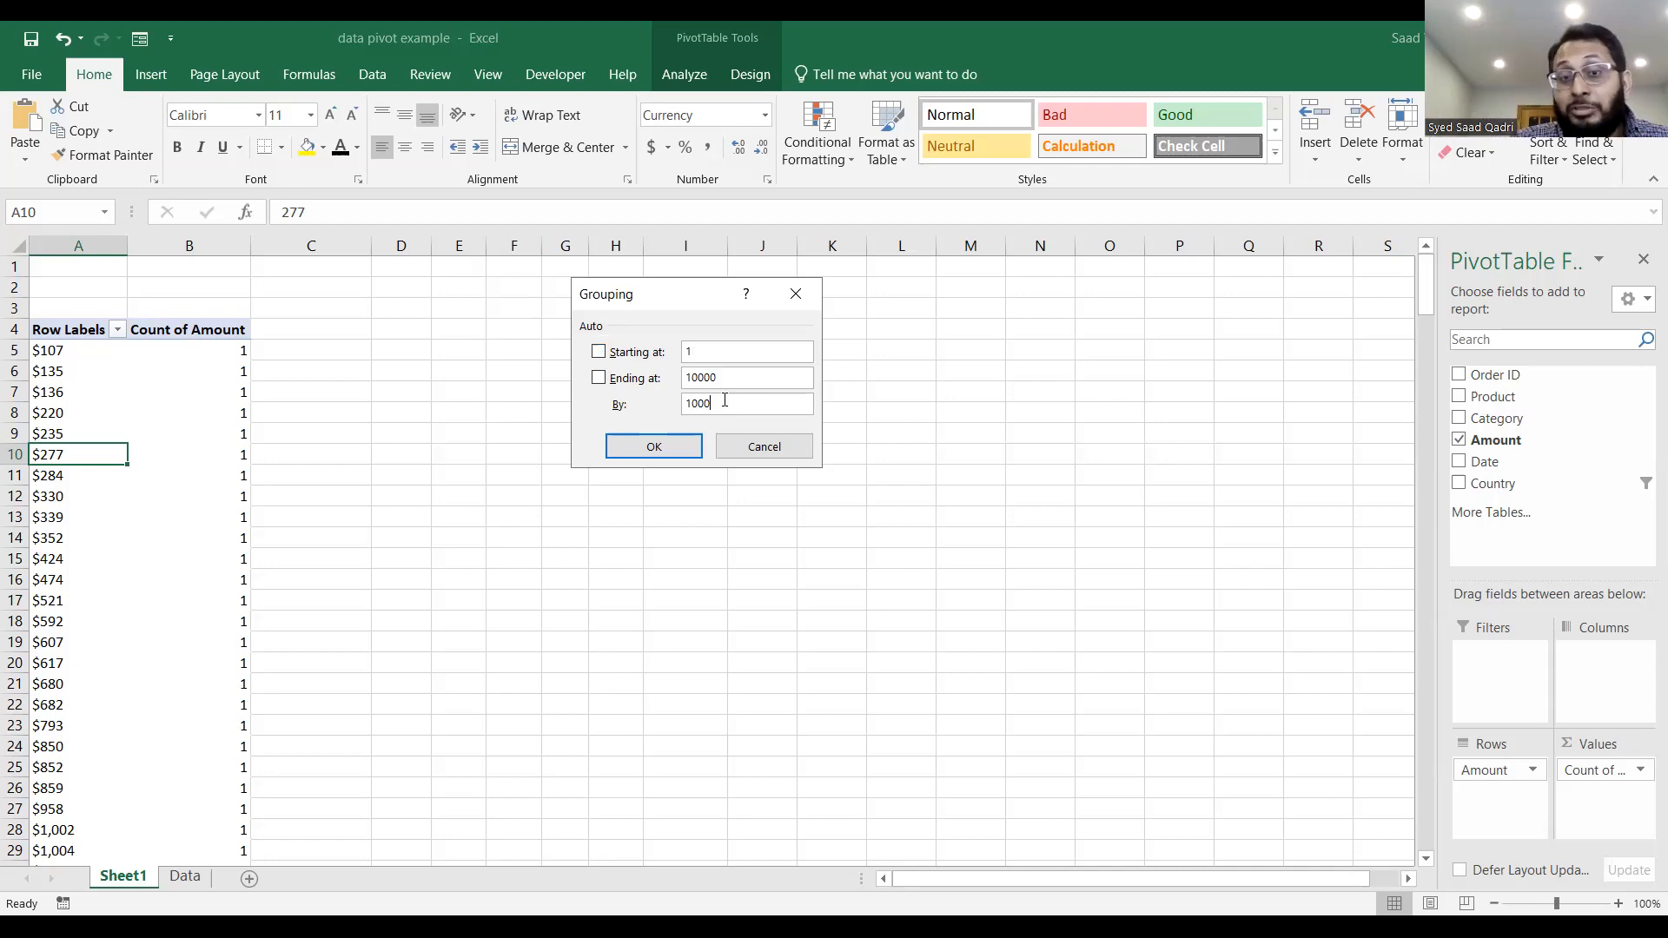
click(689, 449)
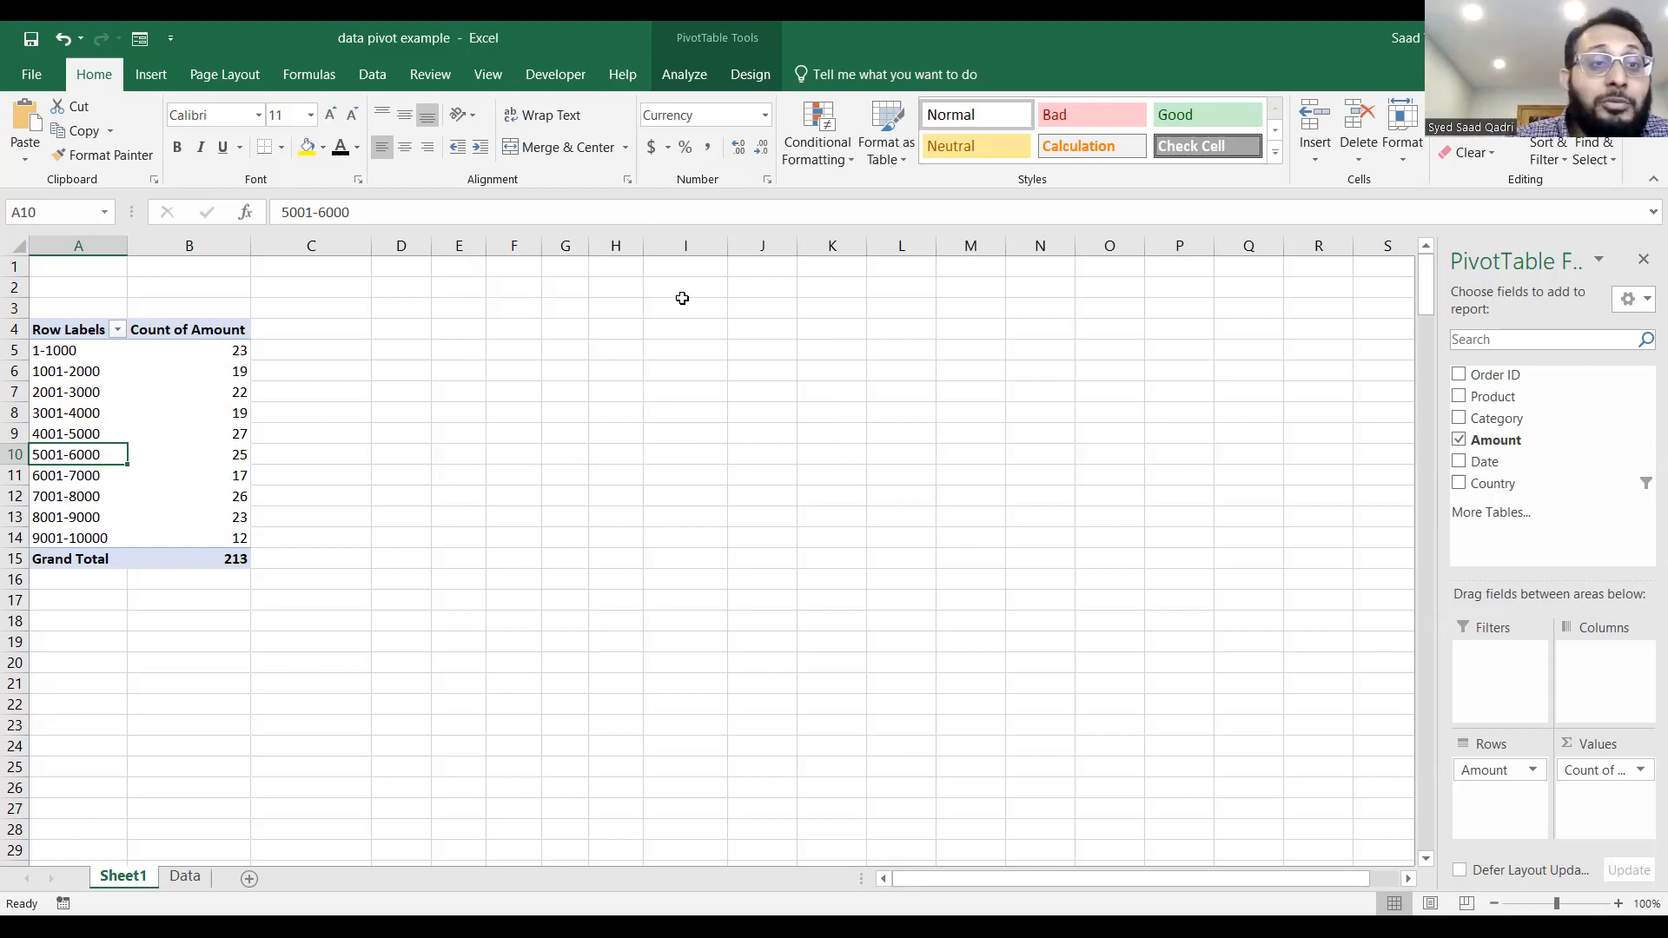
Insert a Clustered Column PivotChart of the grouped amount counts.
click(686, 76)
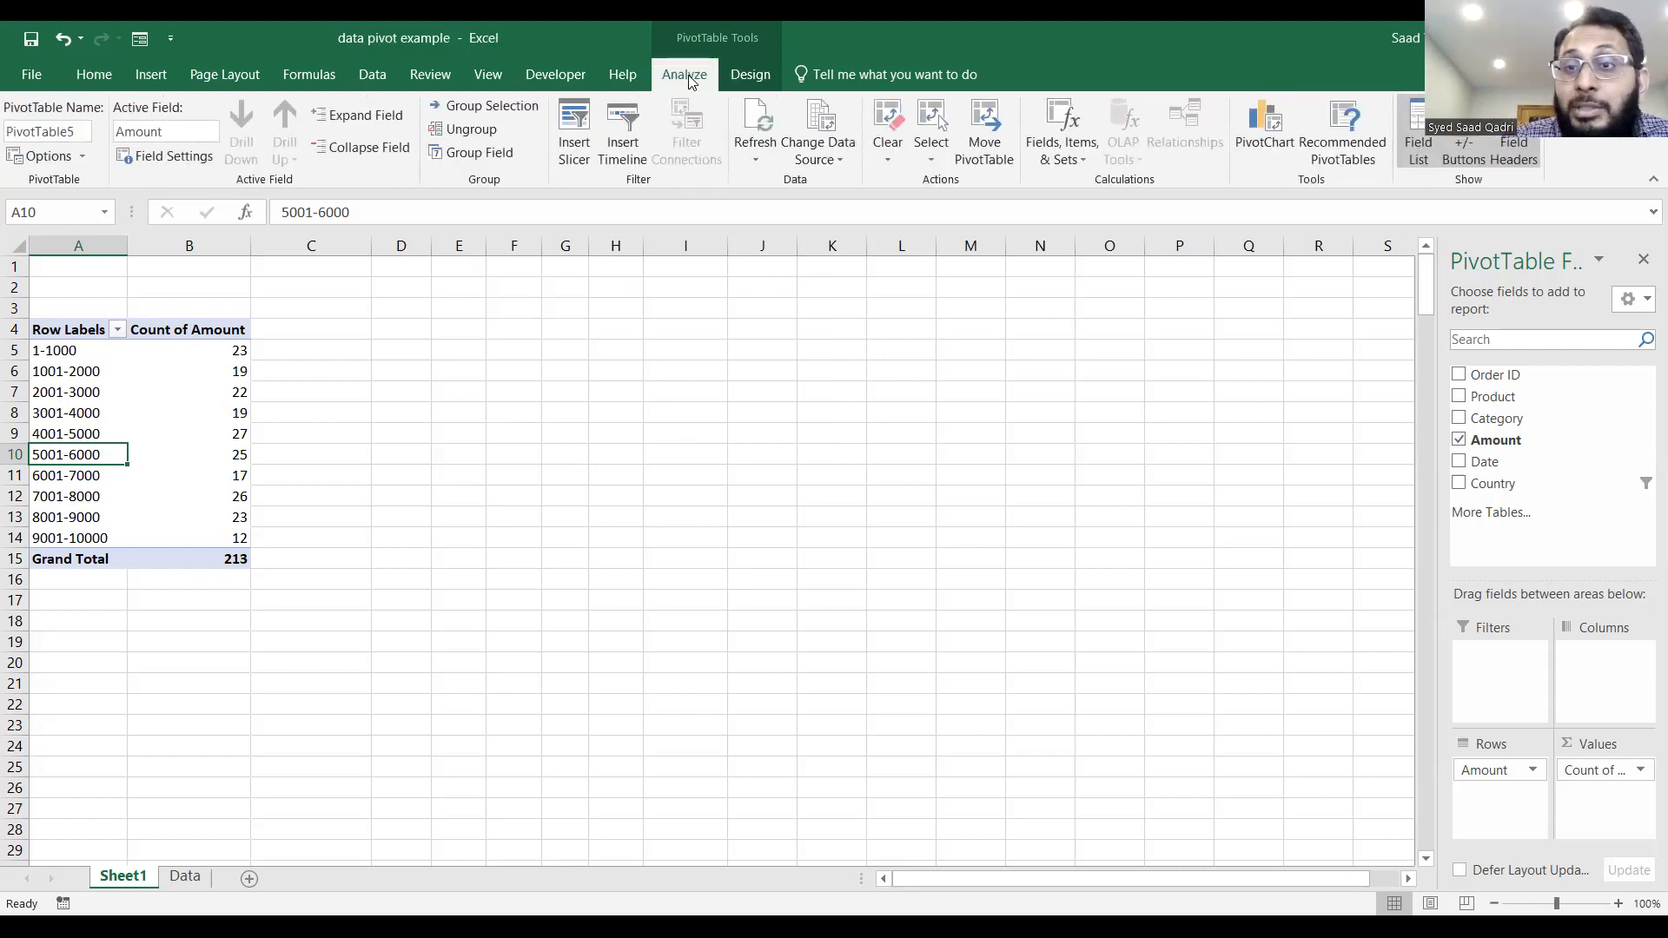
click(1277, 122)
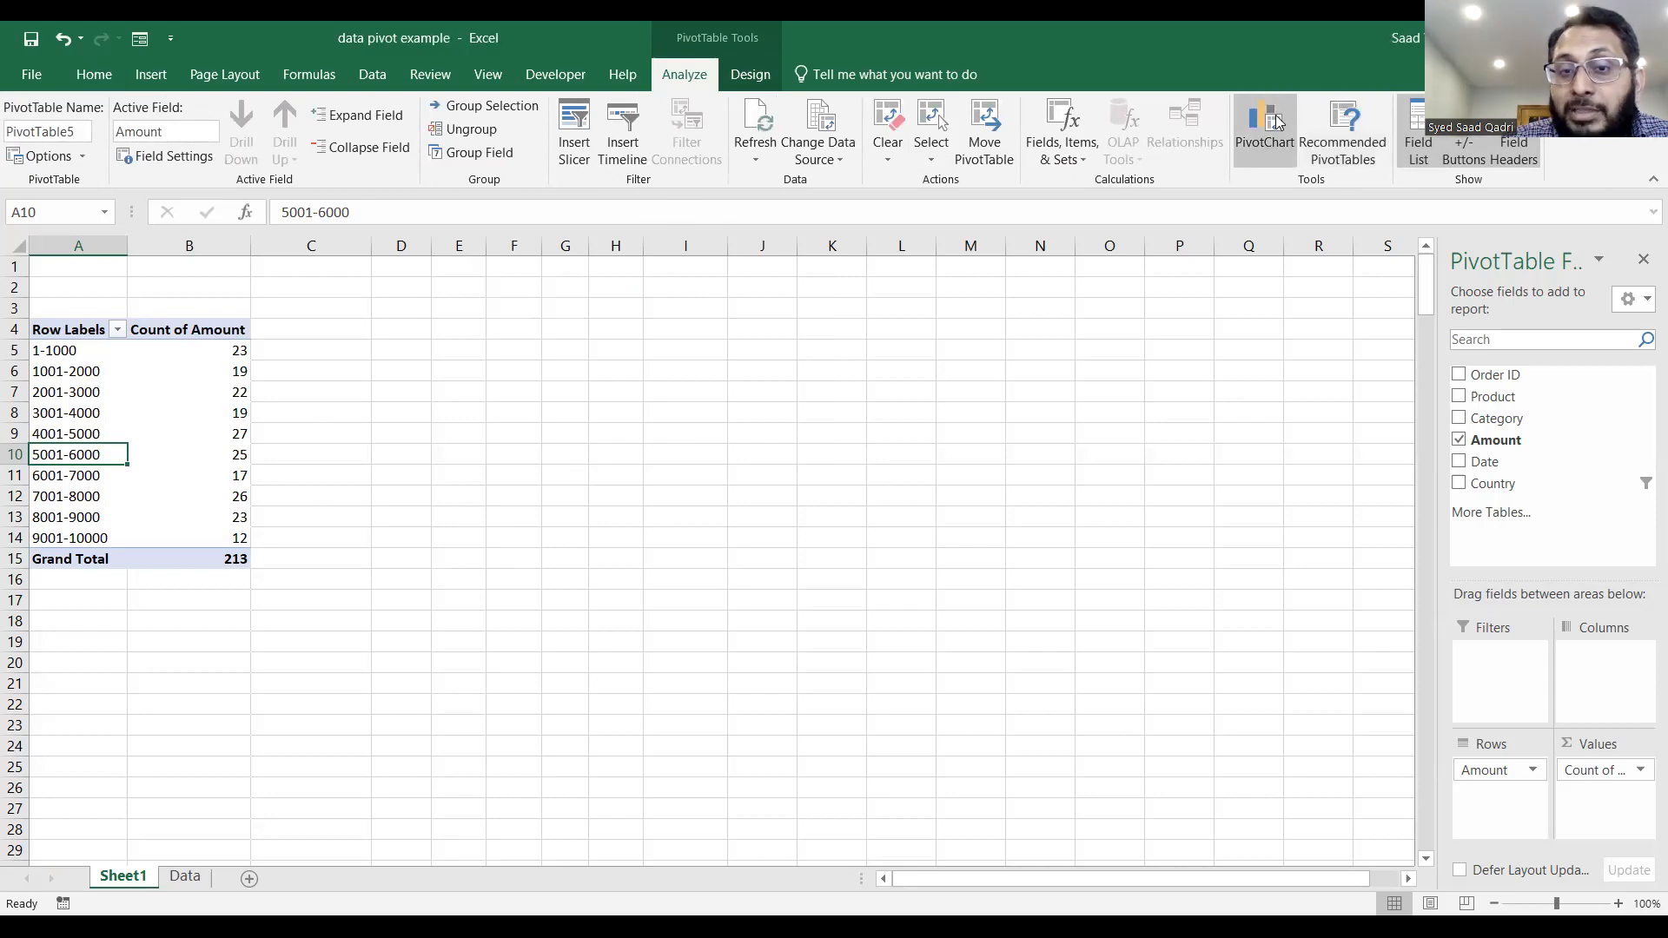
click(1046, 772)
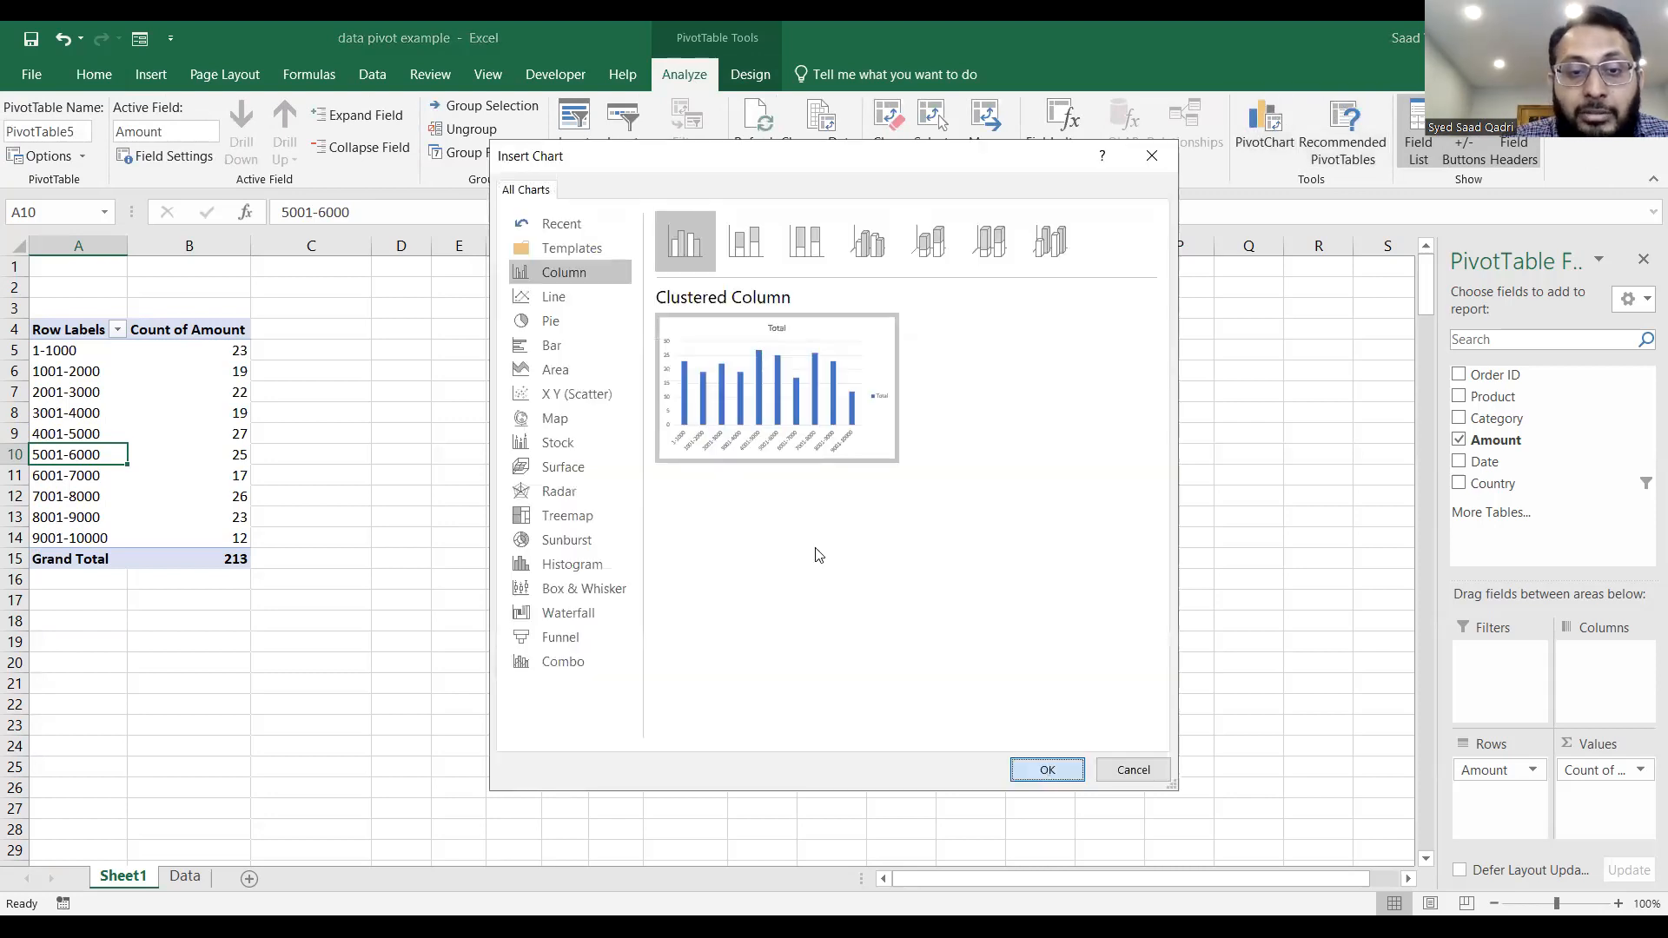
Move the PivotChart beside the PivotTable and enlarge it to about 7.81" wide.
drag(640, 398, 573, 330)
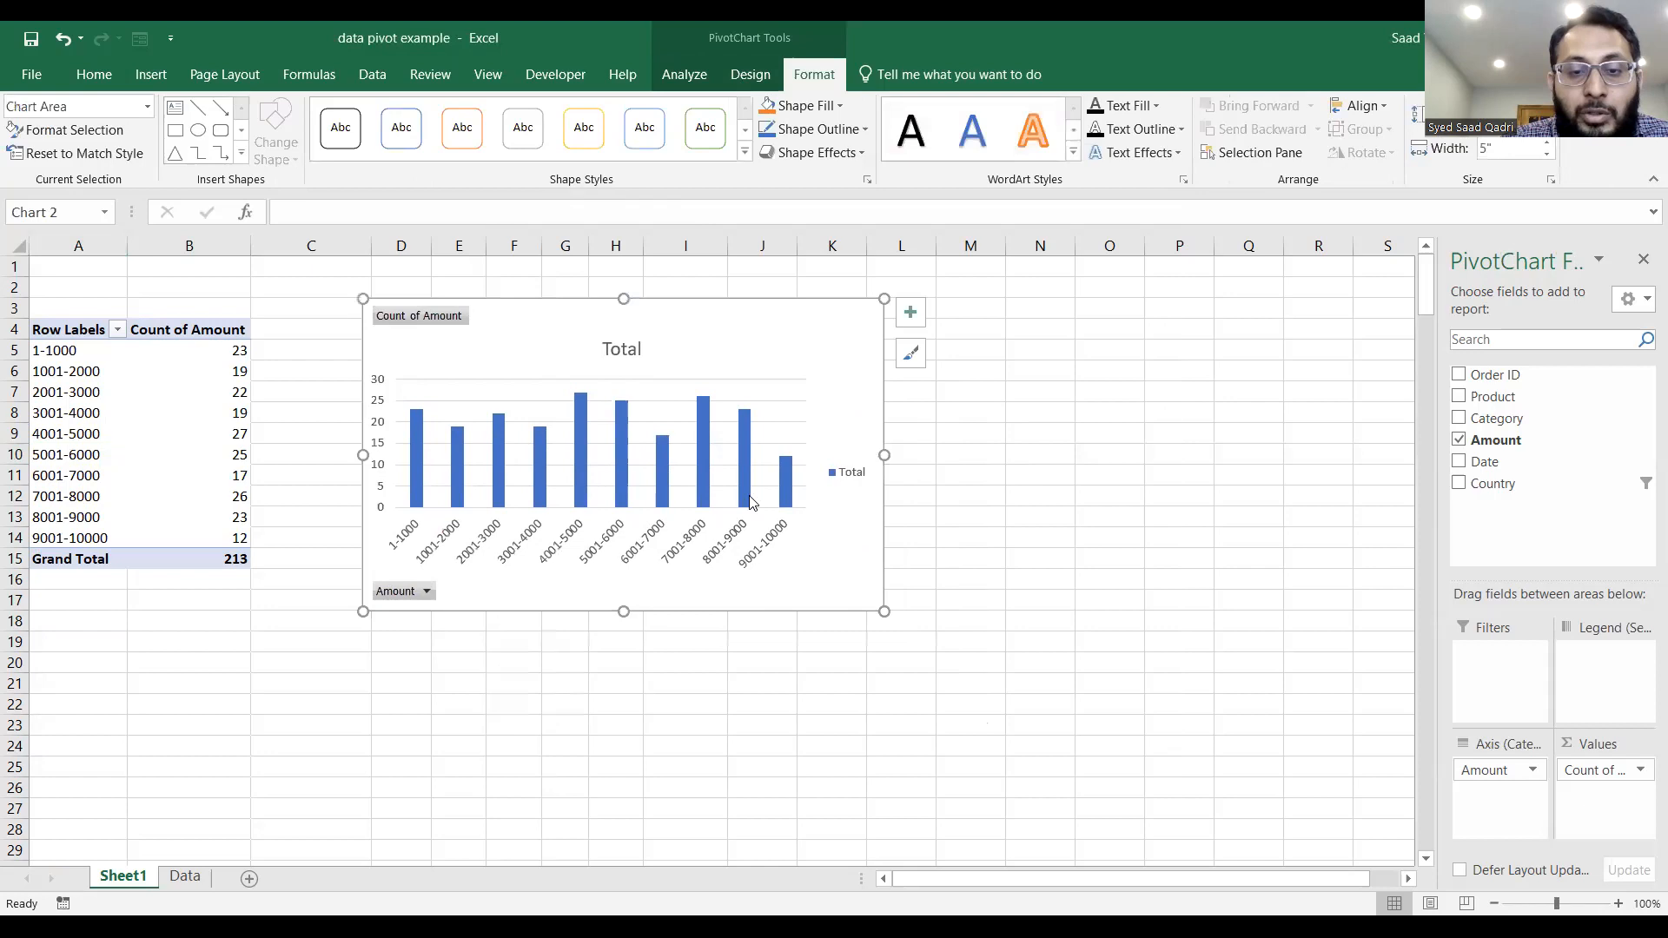
drag(884, 611, 1062, 638)
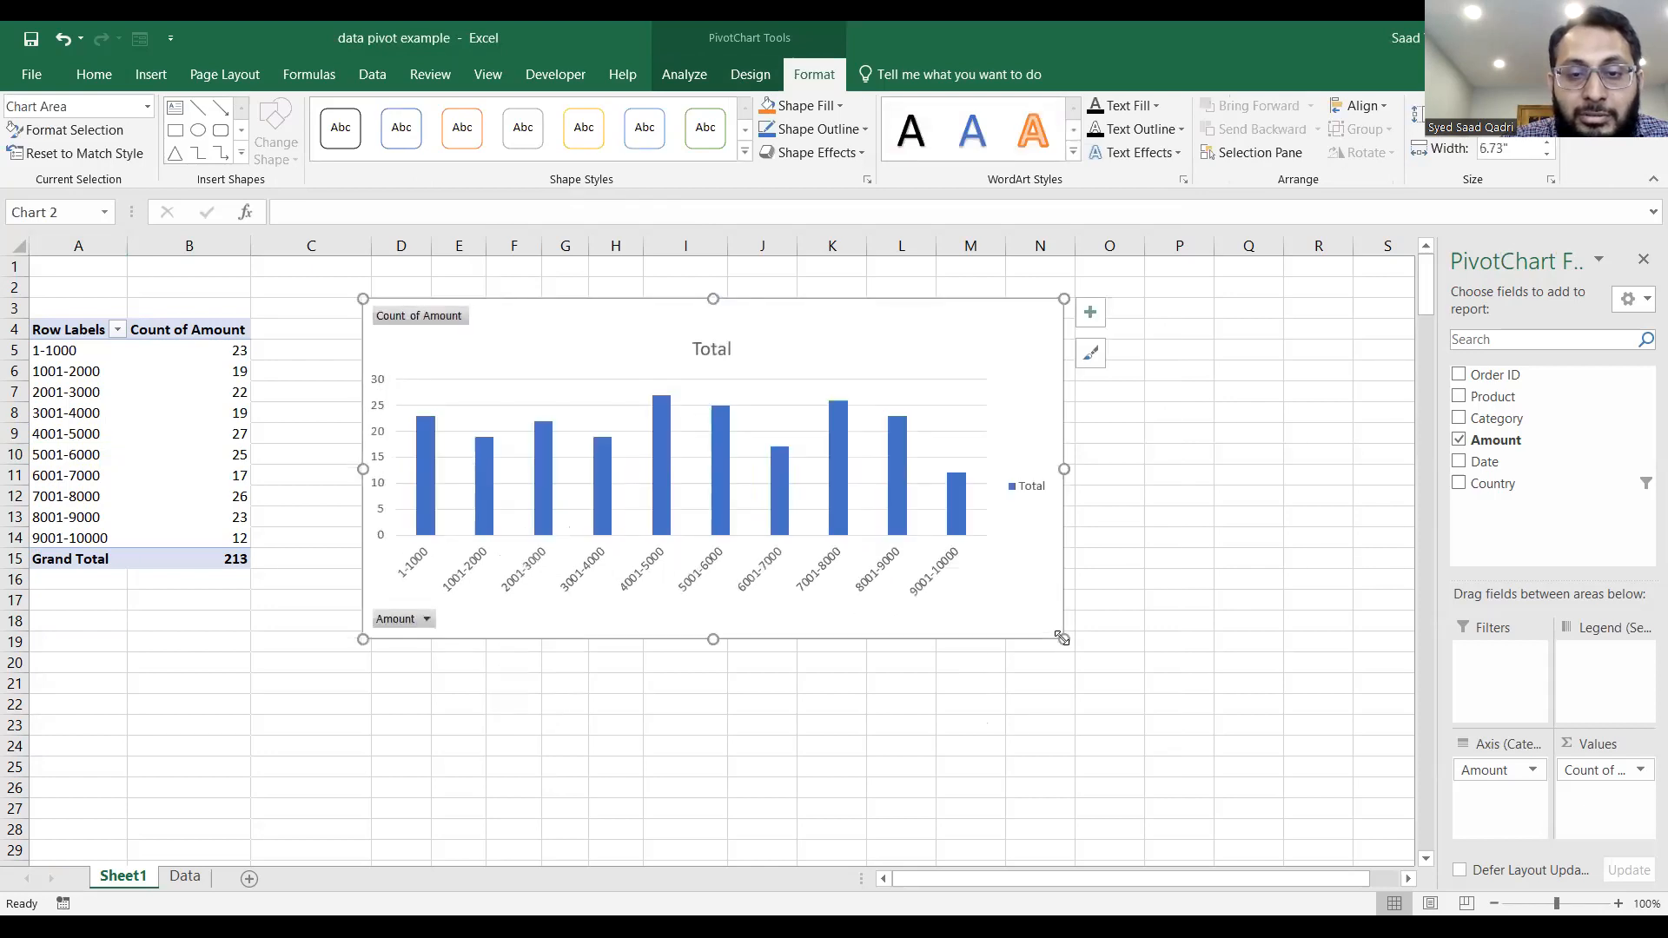
drag(713, 641, 715, 714)
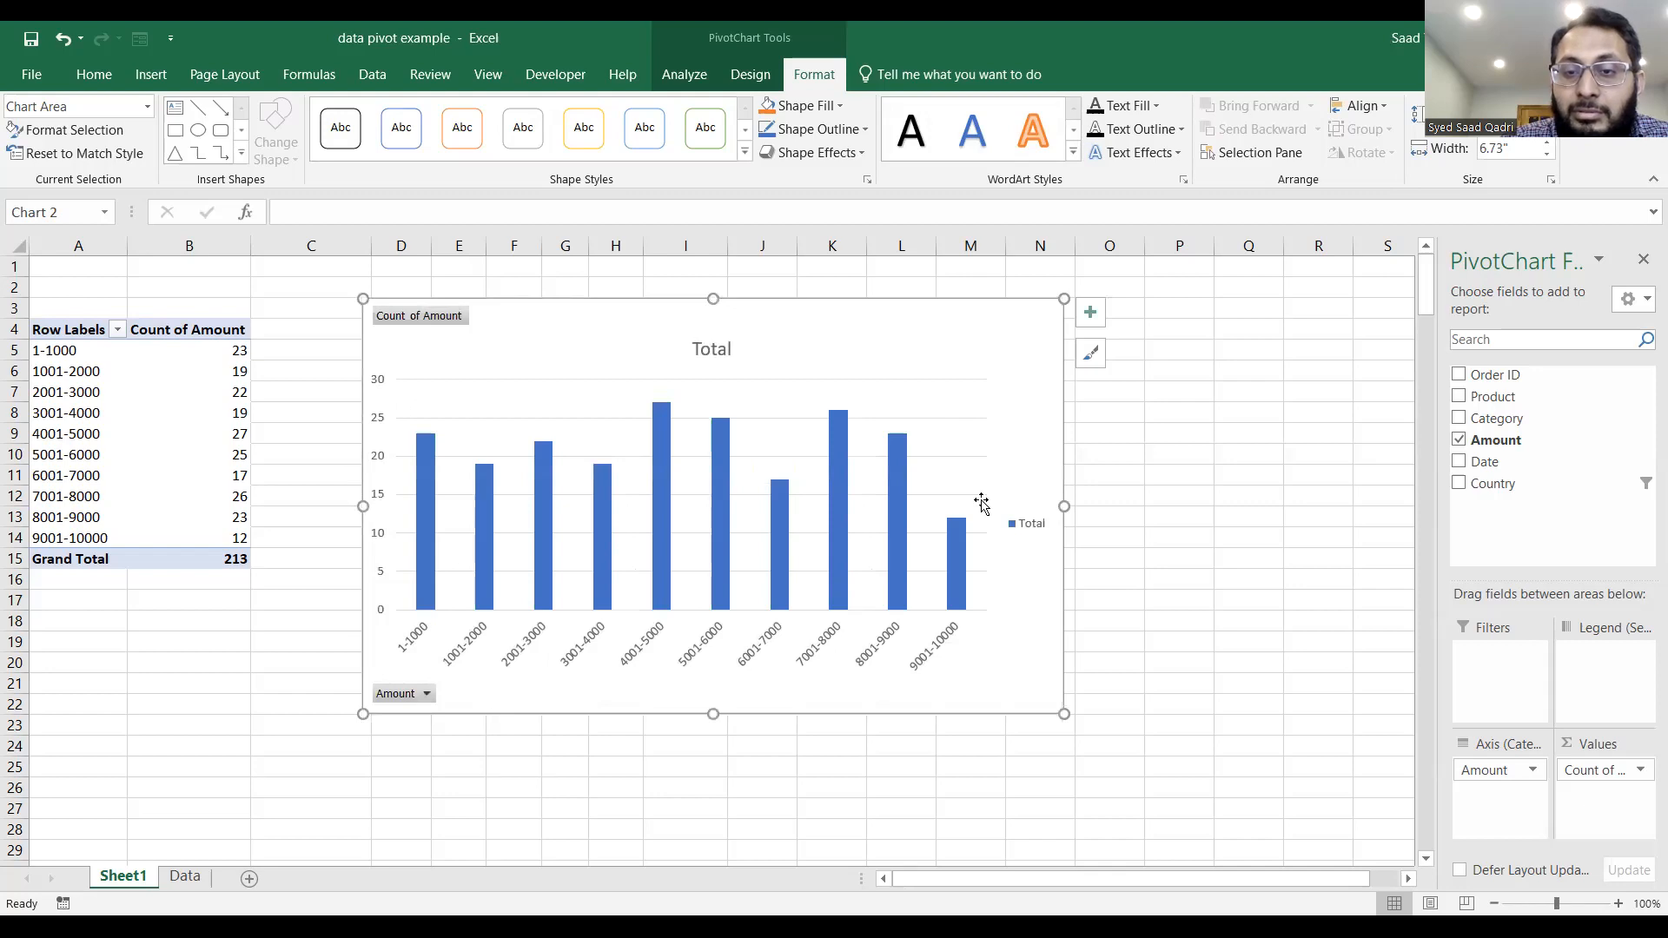
drag(1065, 505, 1124, 430)
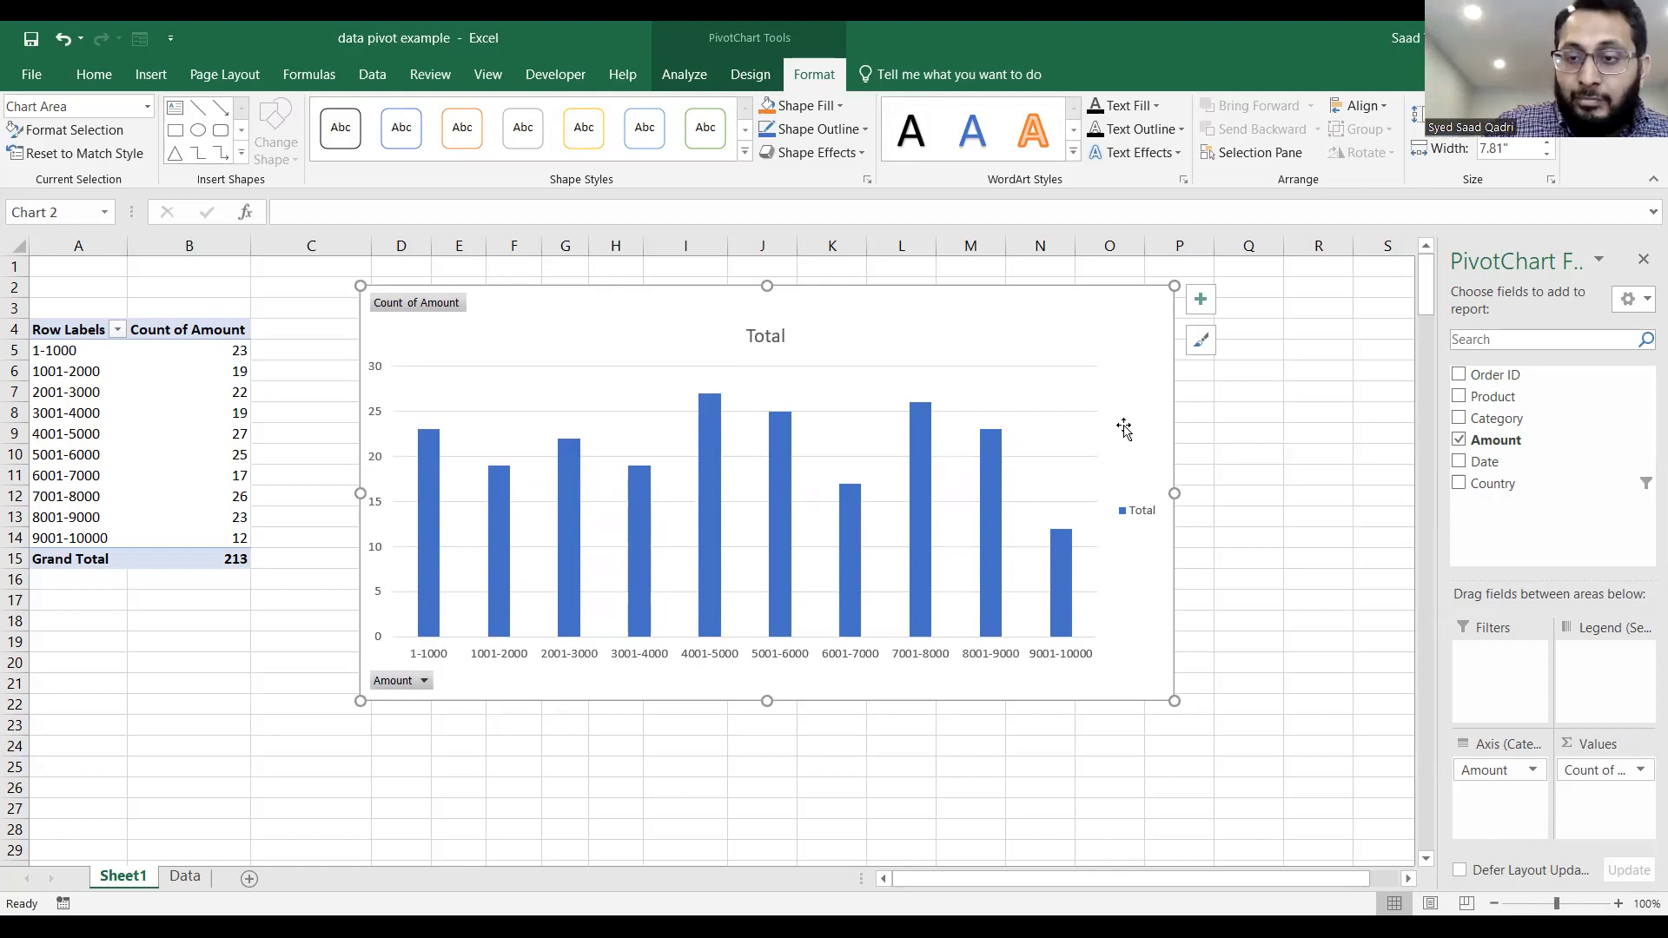
Delete the PivotChart and ungroup the Amount row labels.
key(Delete)
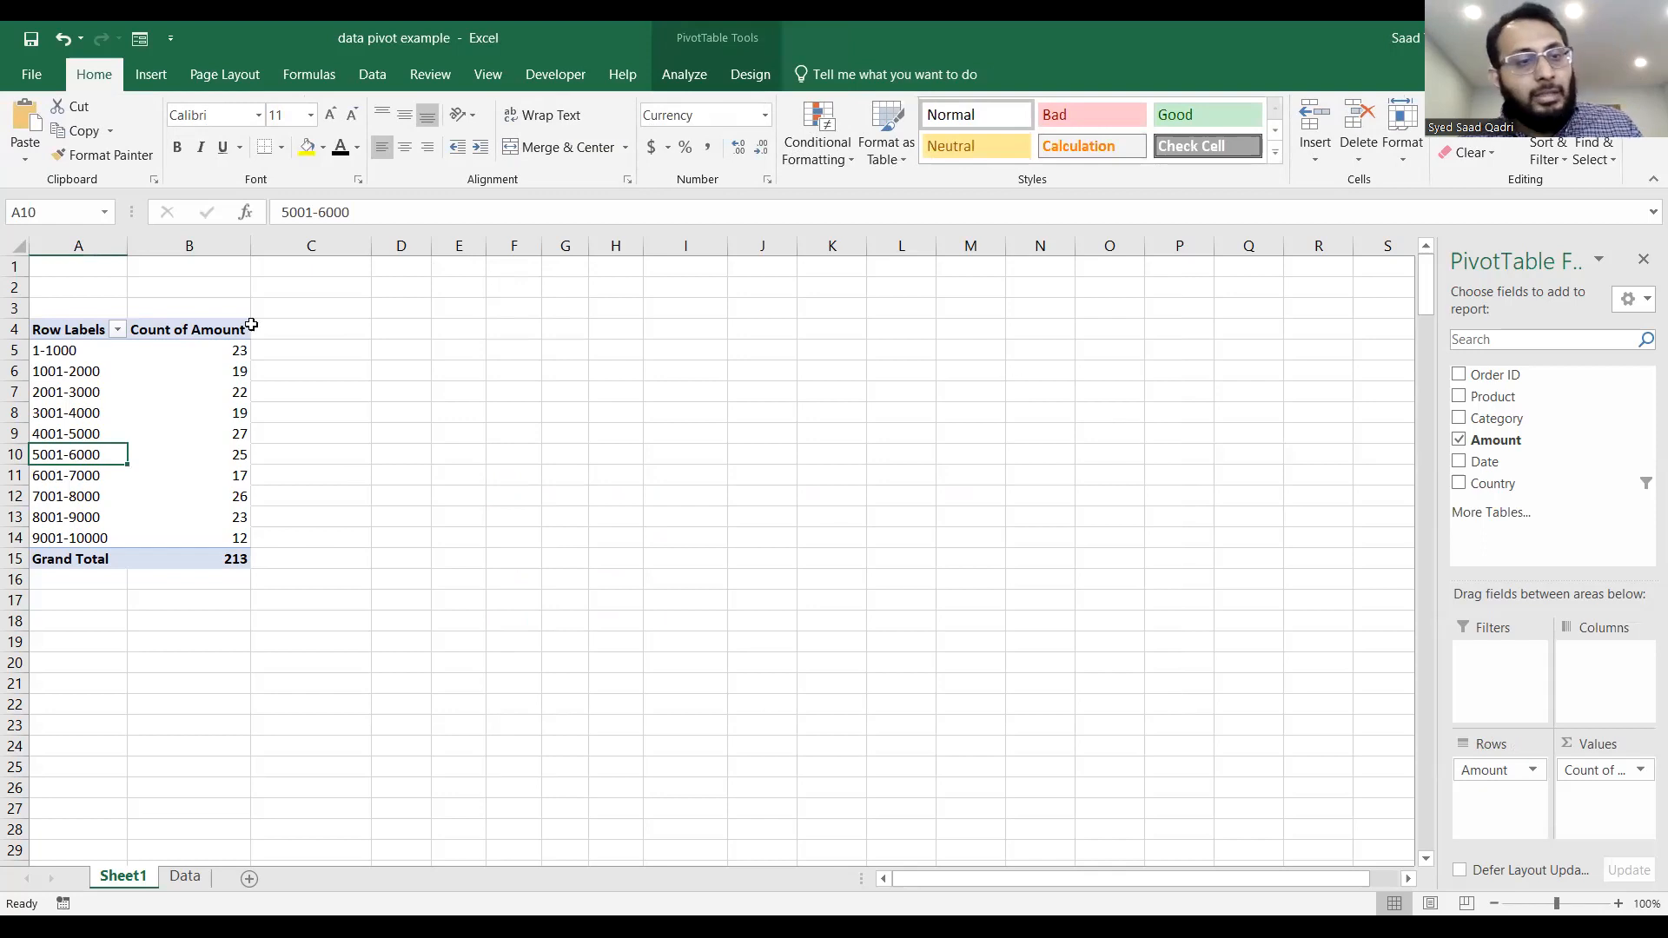
drag(98, 355, 126, 543)
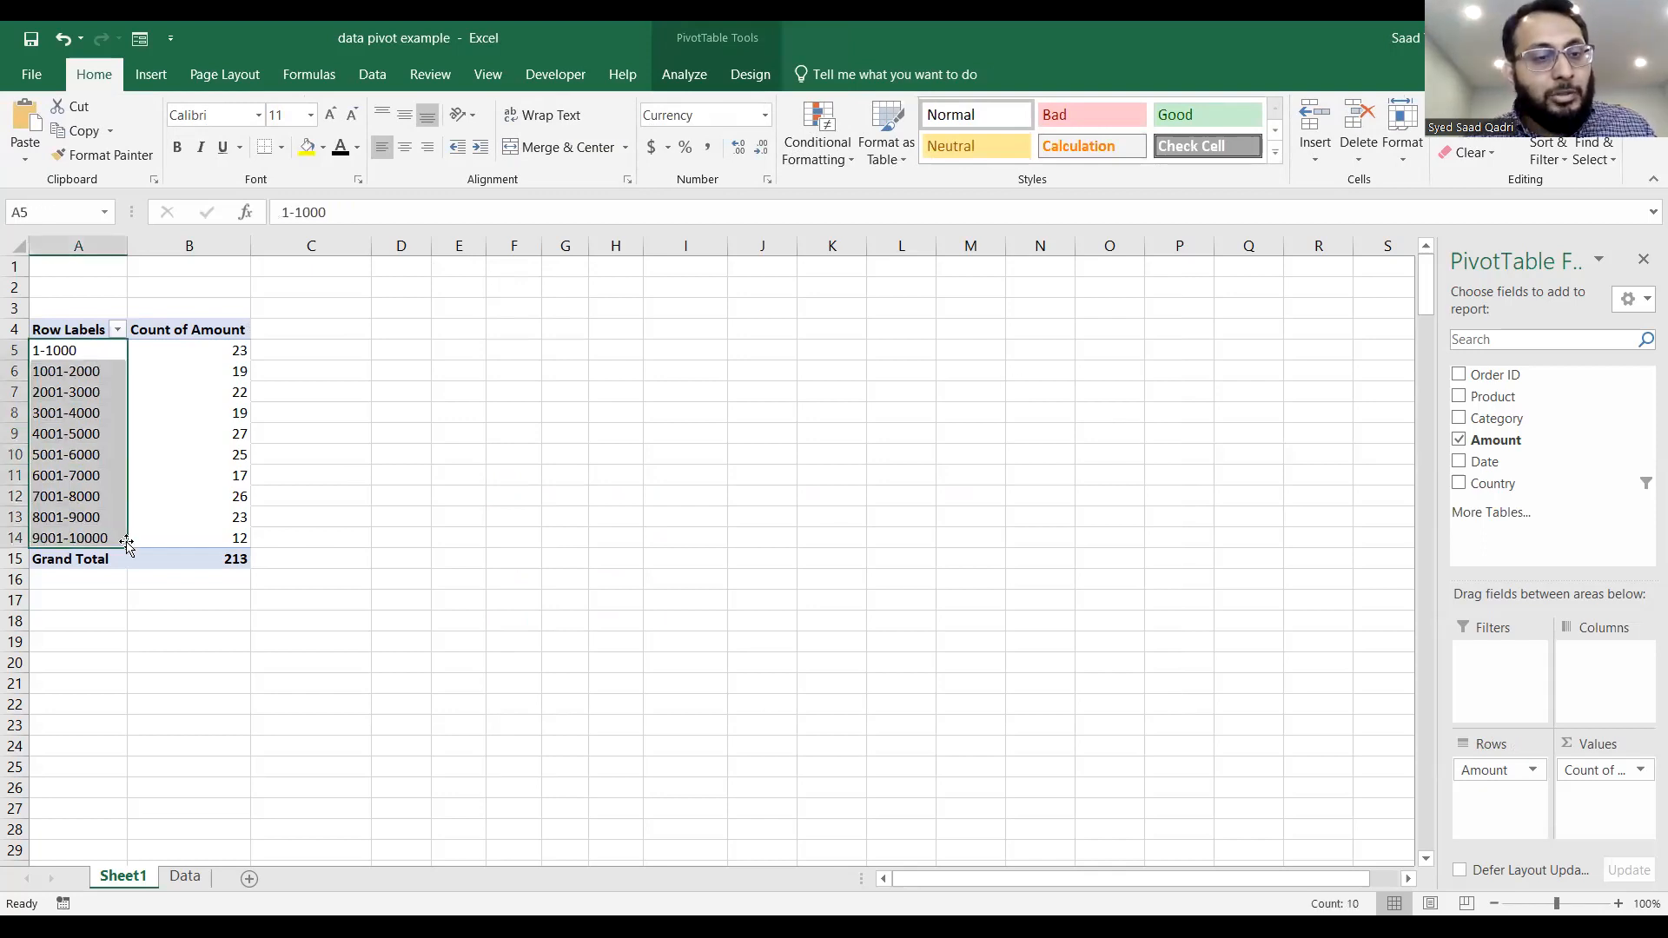
right_click(76, 480)
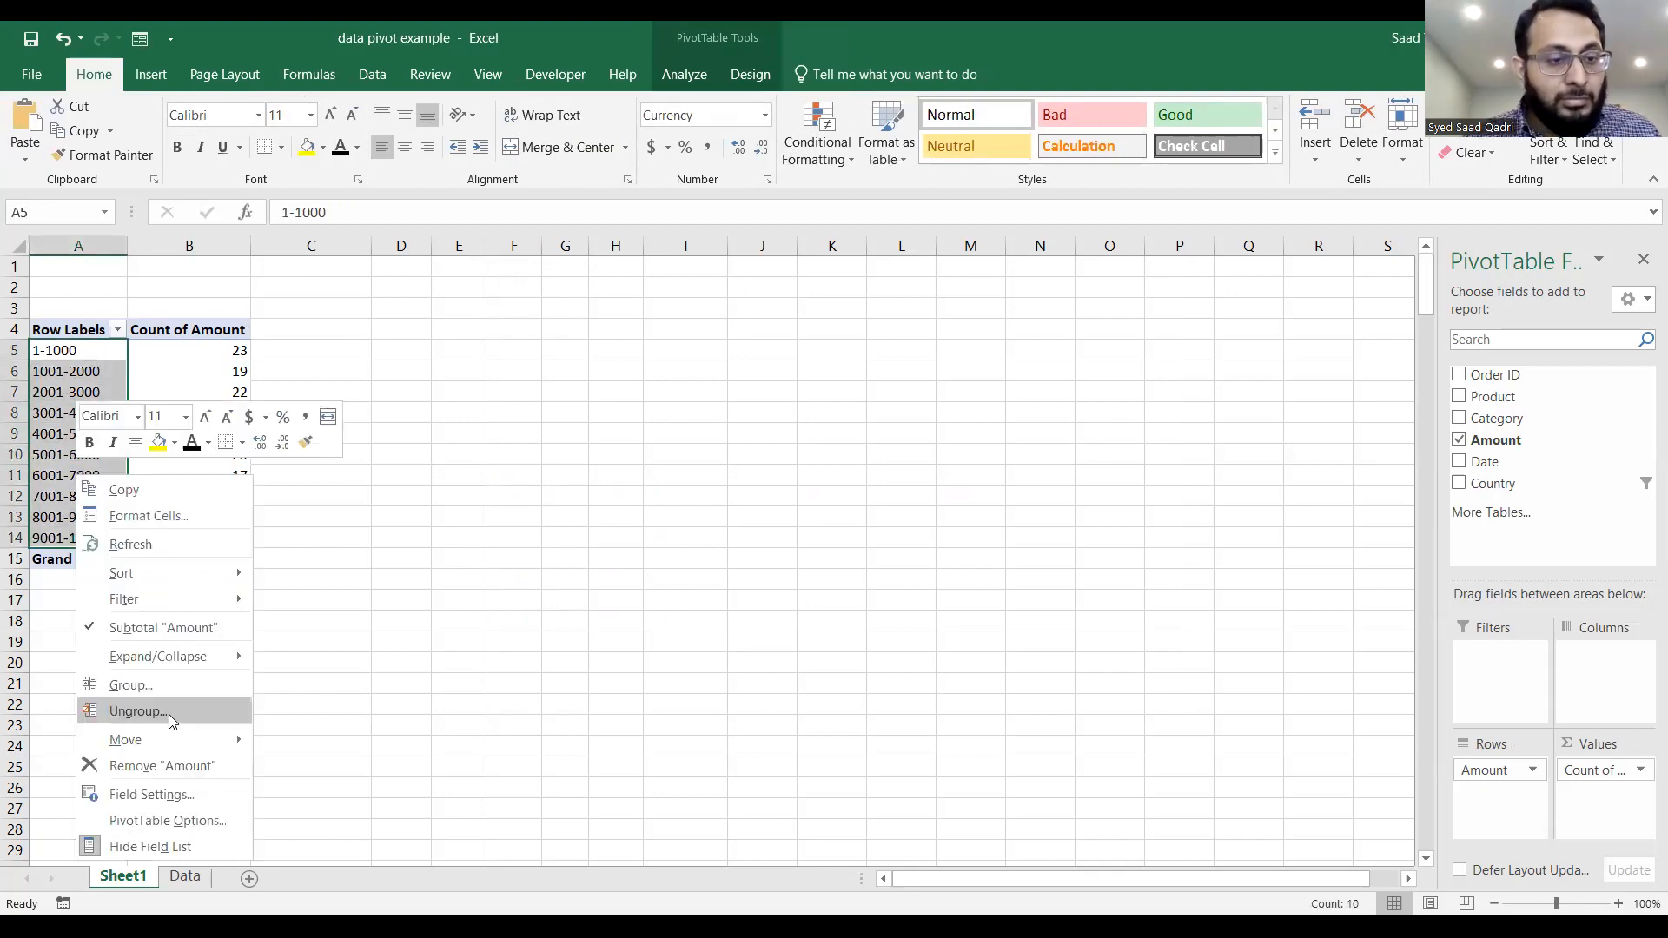
click(167, 714)
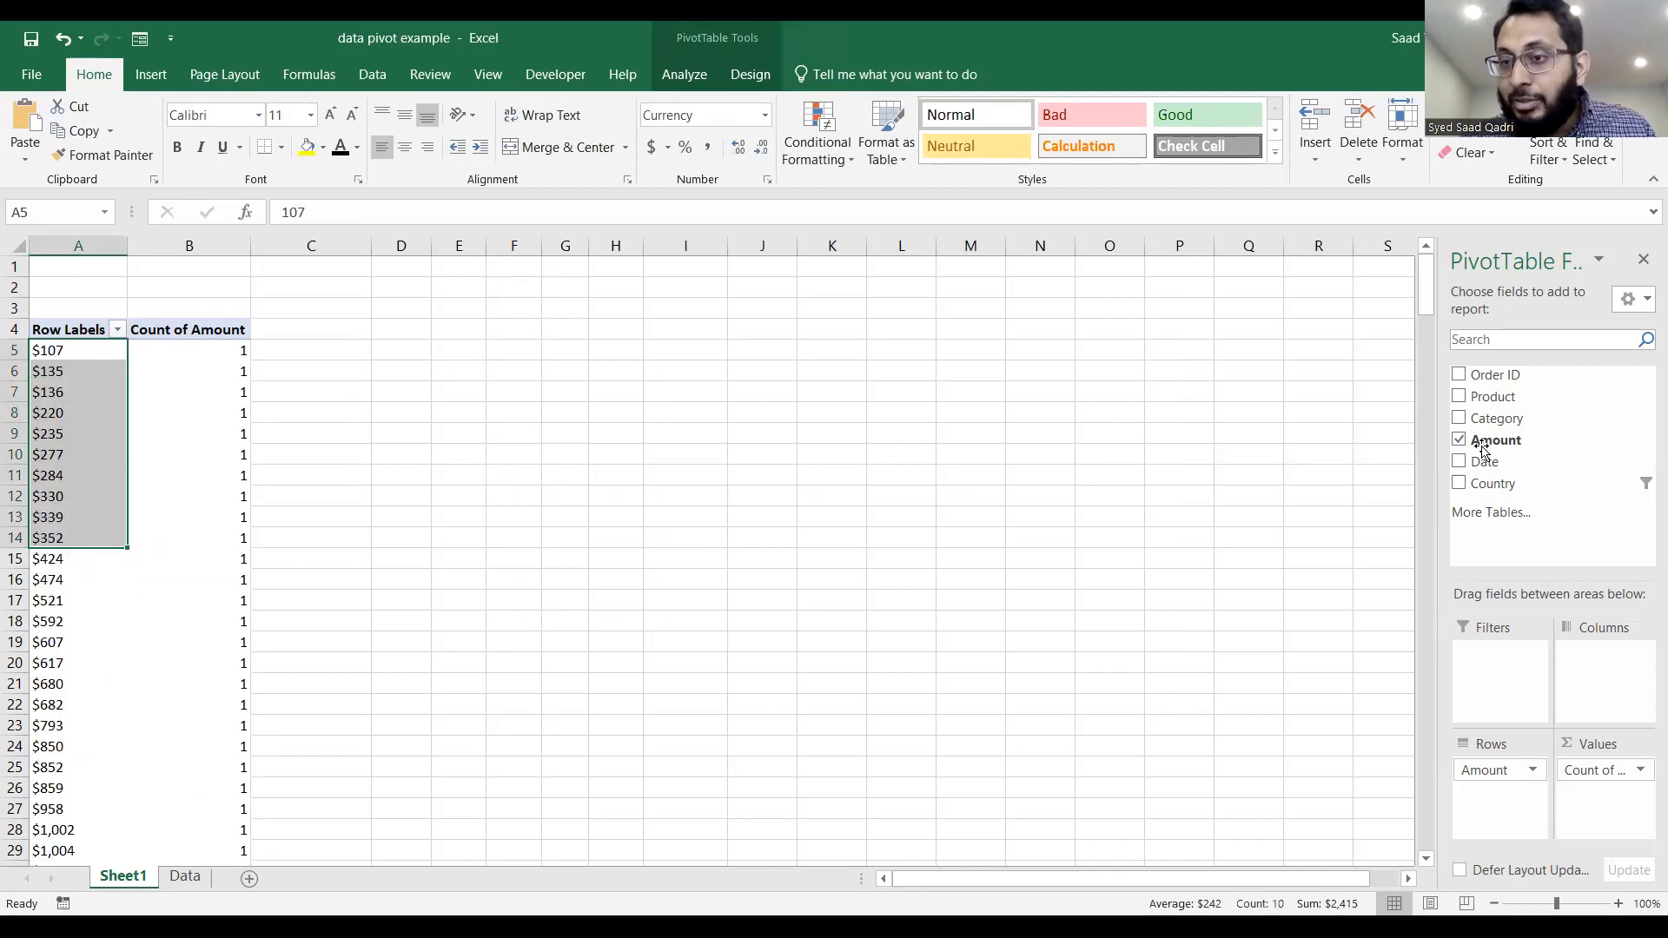
Remove Amount from Rows and lay out the PivotTable with Country in Filters and Product in Rows.
click(1533, 773)
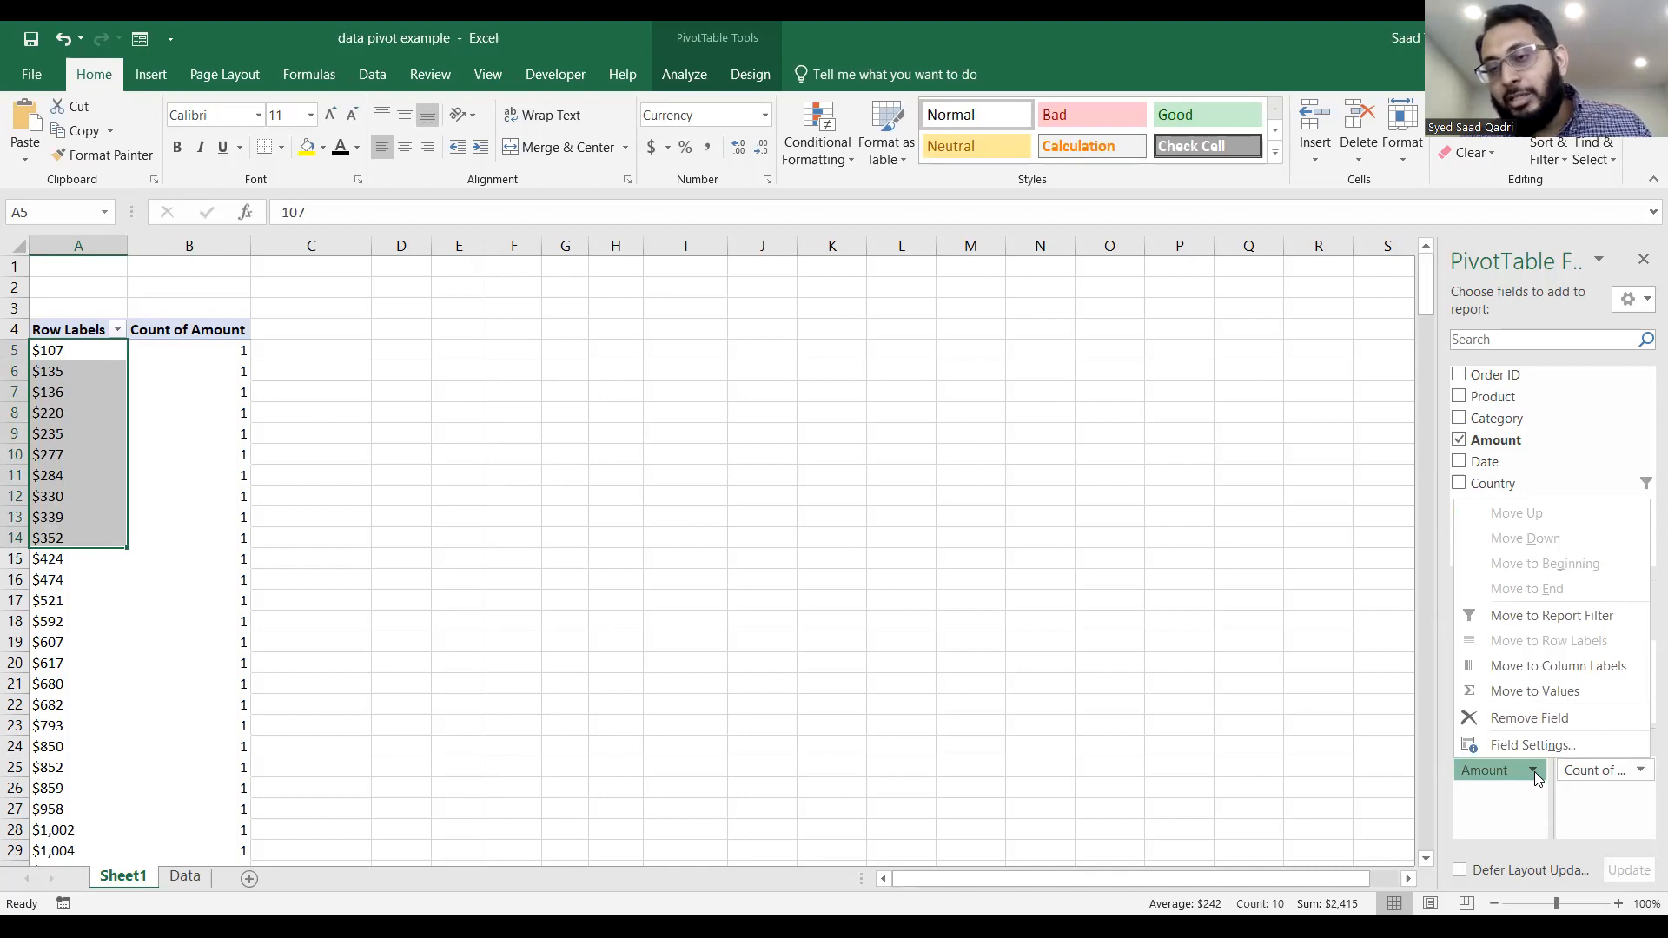
click(1540, 719)
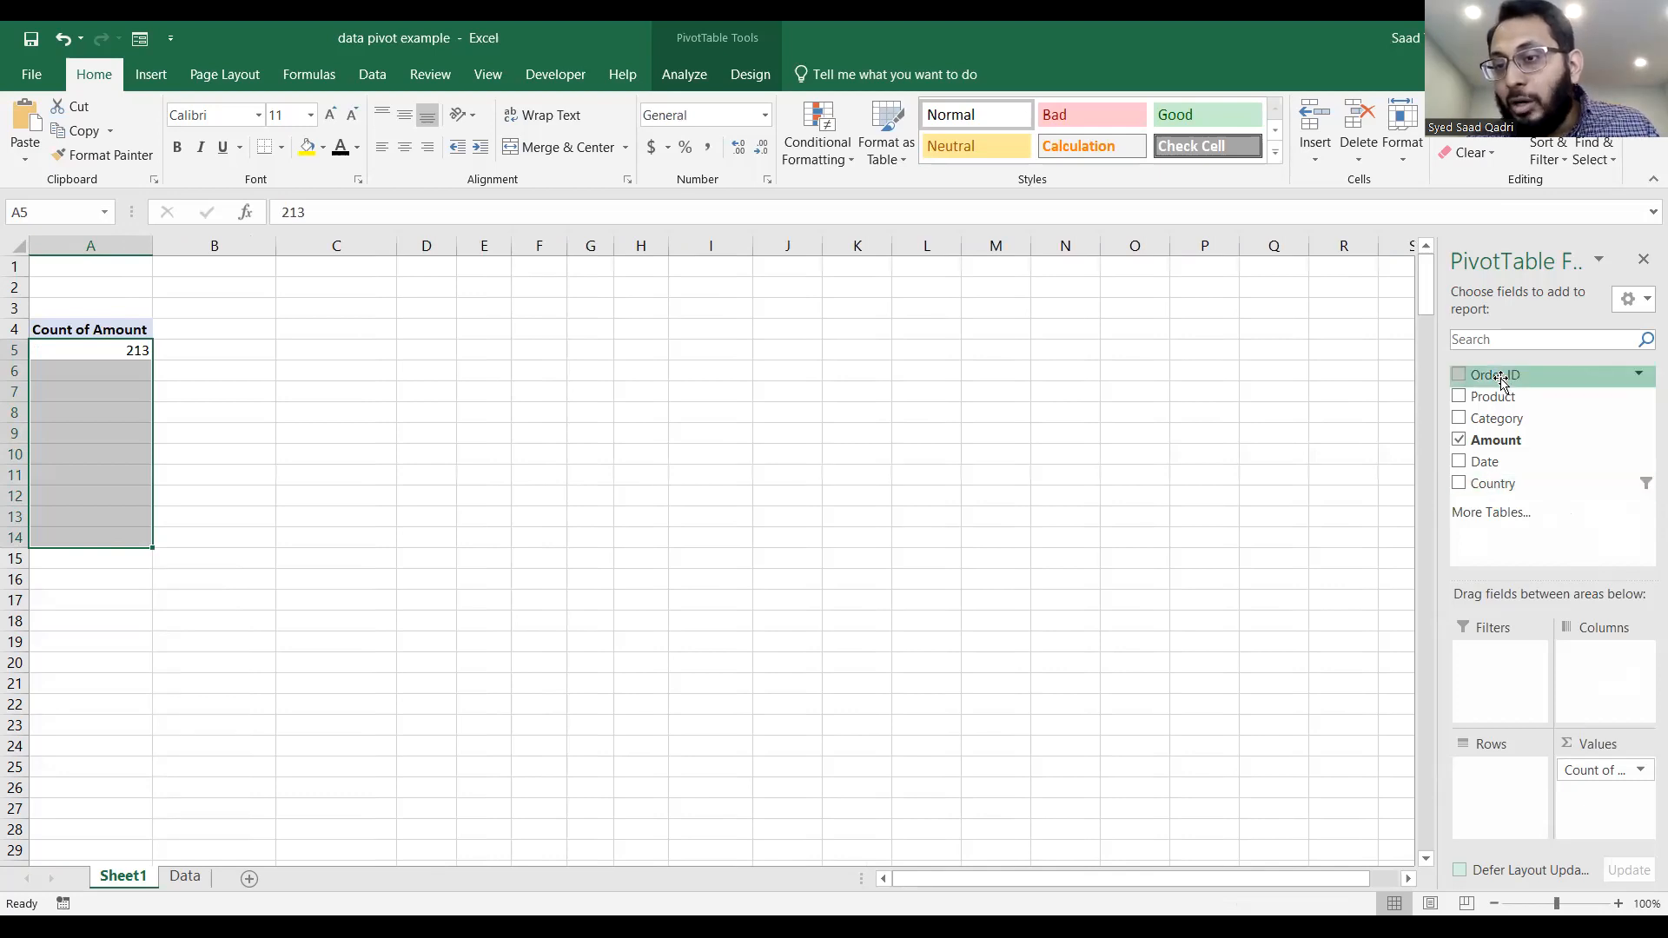
drag(1509, 493, 1499, 660)
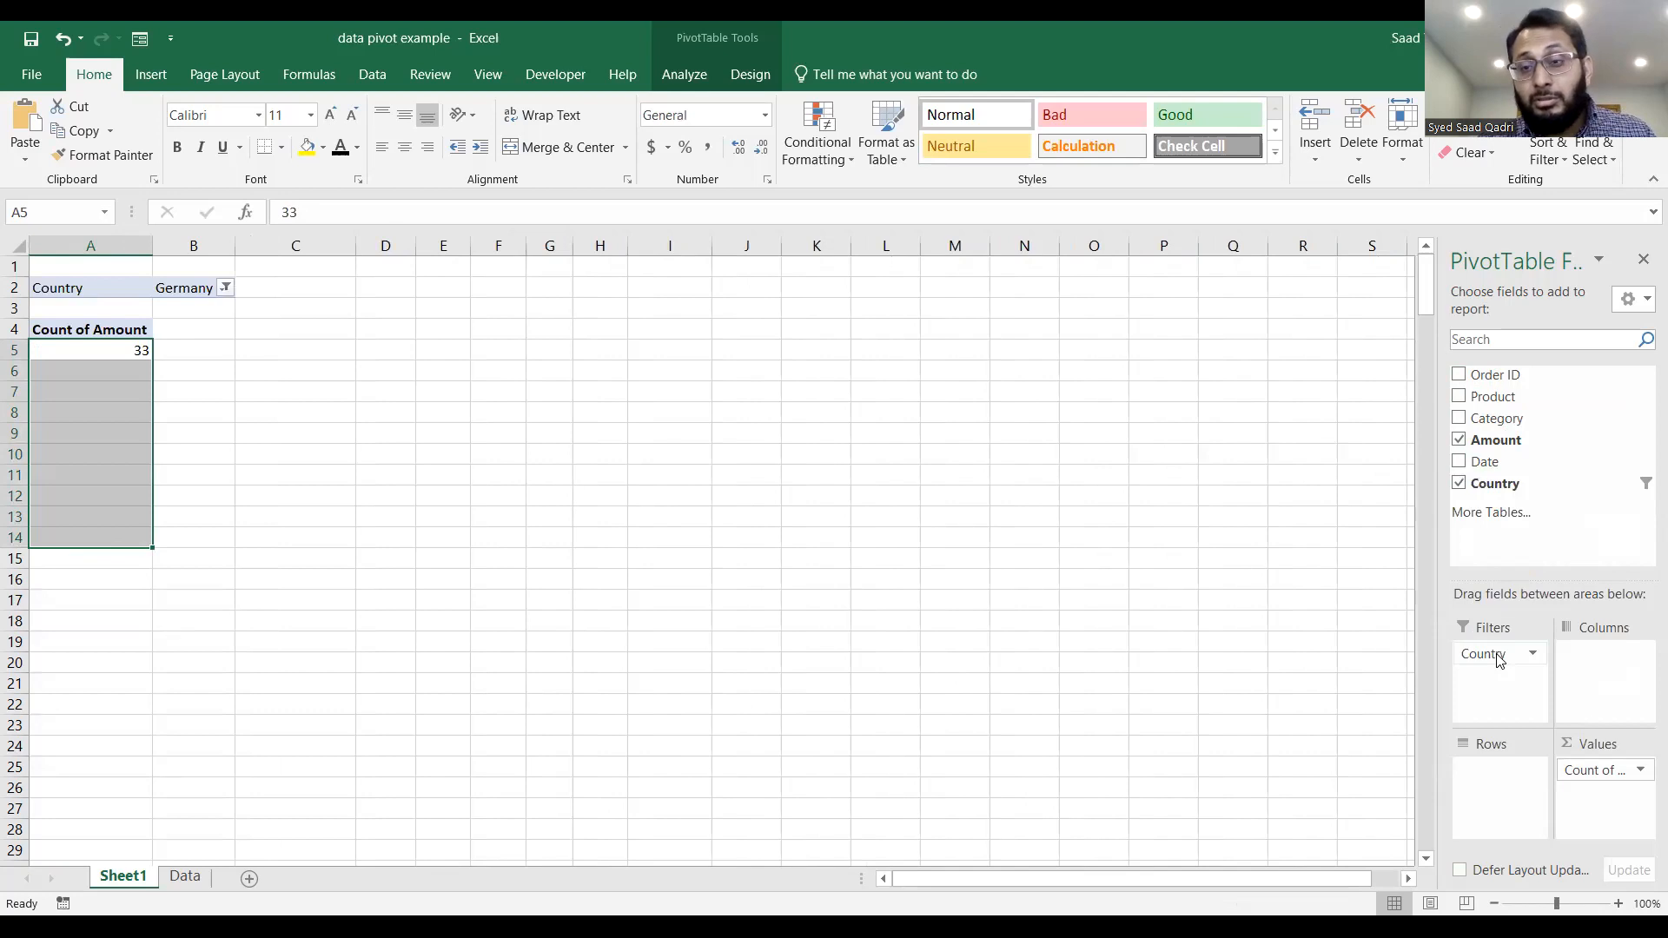
drag(1493, 396, 1496, 772)
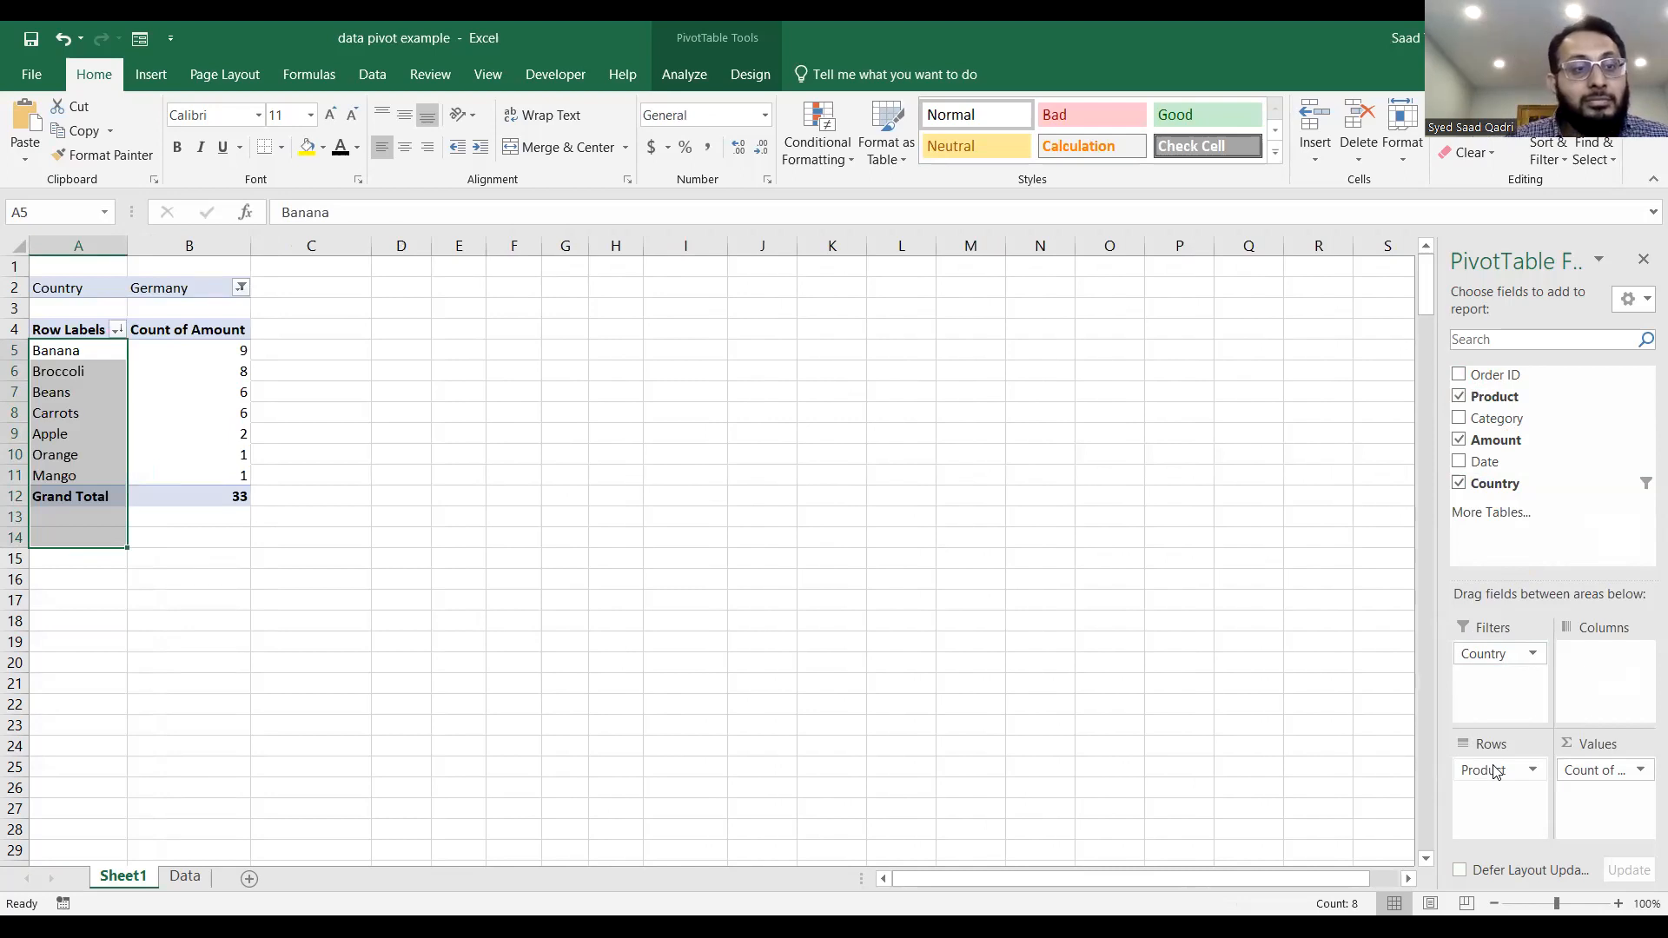
Set the Country filter of the PivotTable to (All).
click(242, 288)
click(102, 560)
click(346, 417)
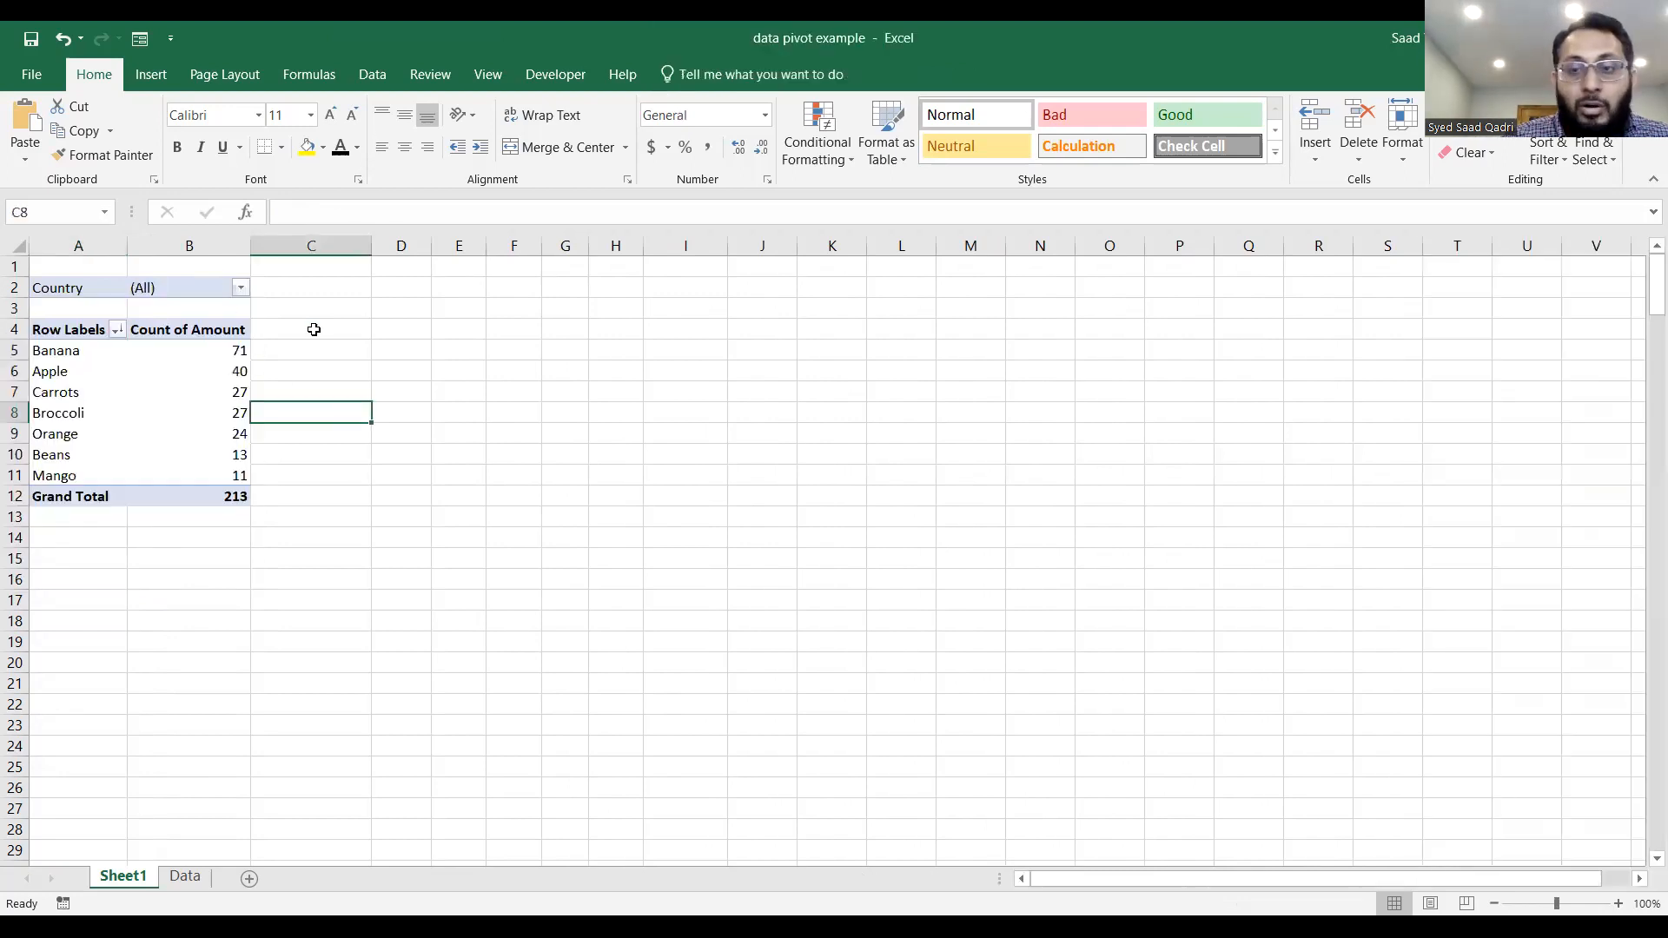
Summarize the Amount value field of the PivotTable by Sum.
click(140, 351)
drag(159, 350, 175, 474)
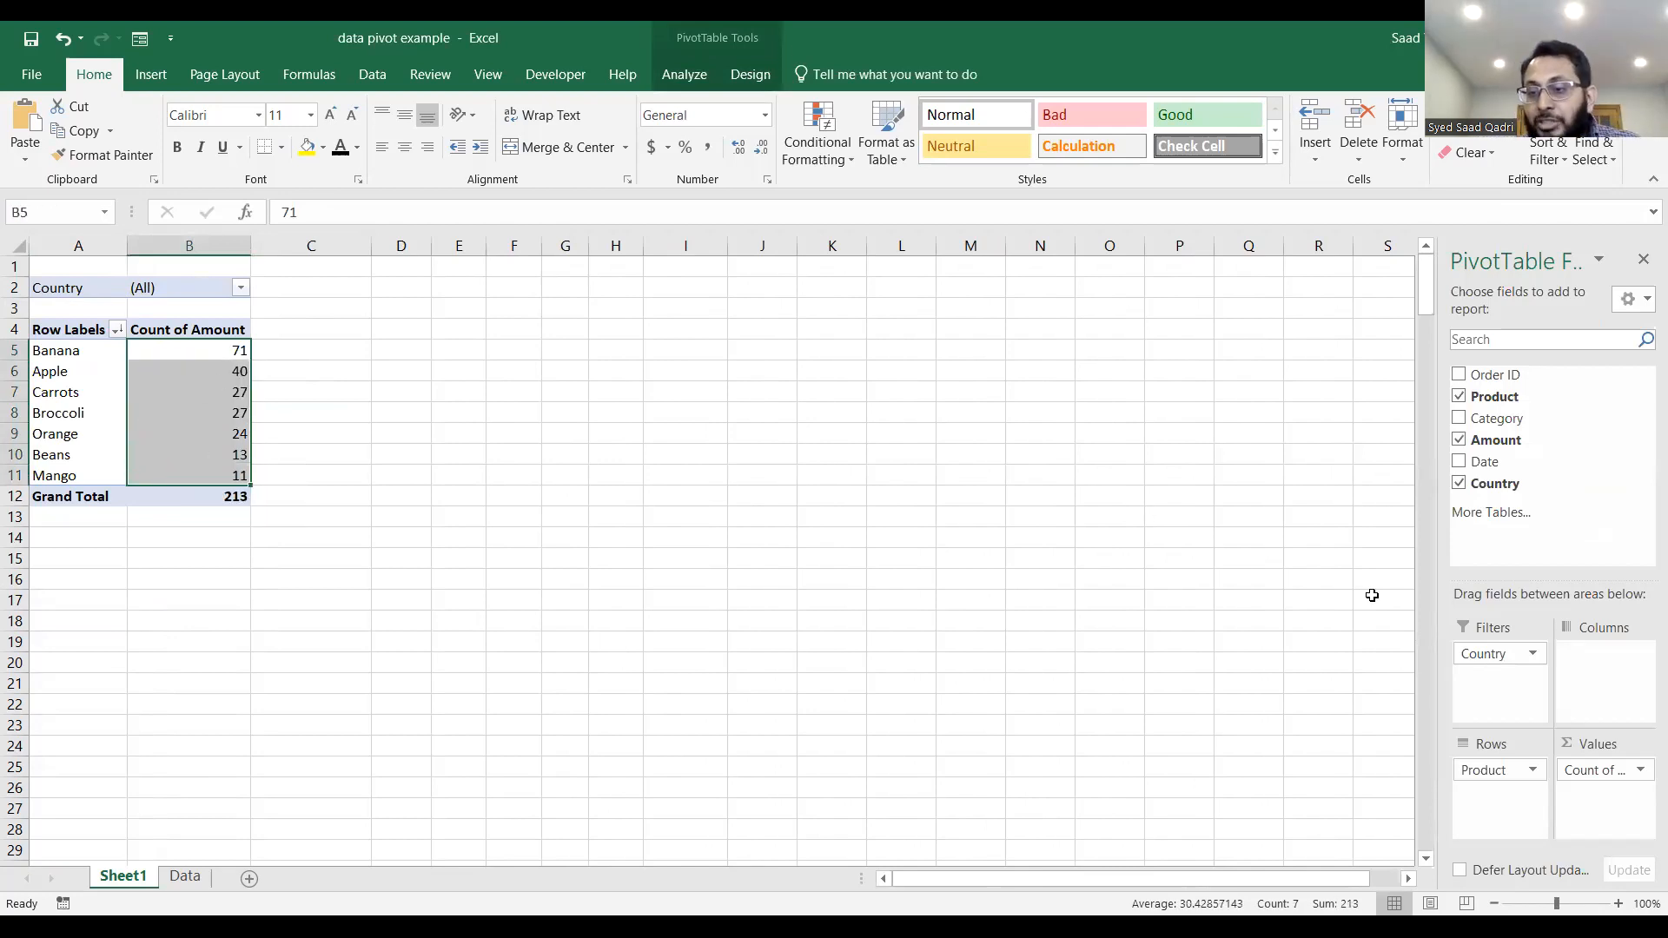
click(1640, 771)
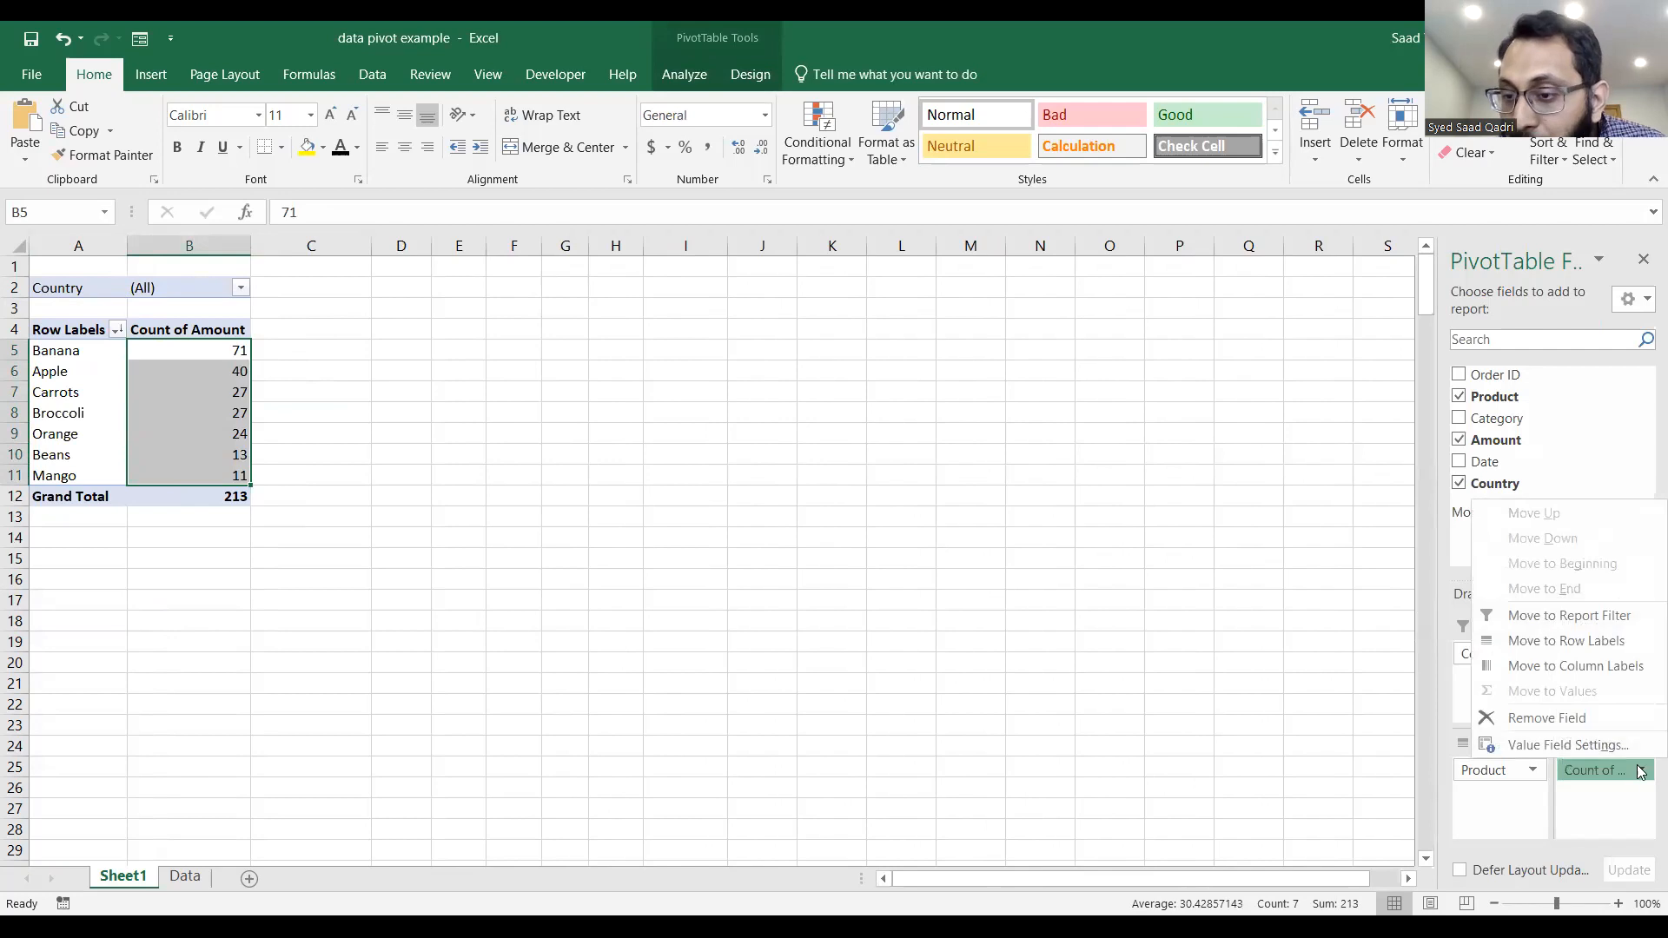
click(1578, 745)
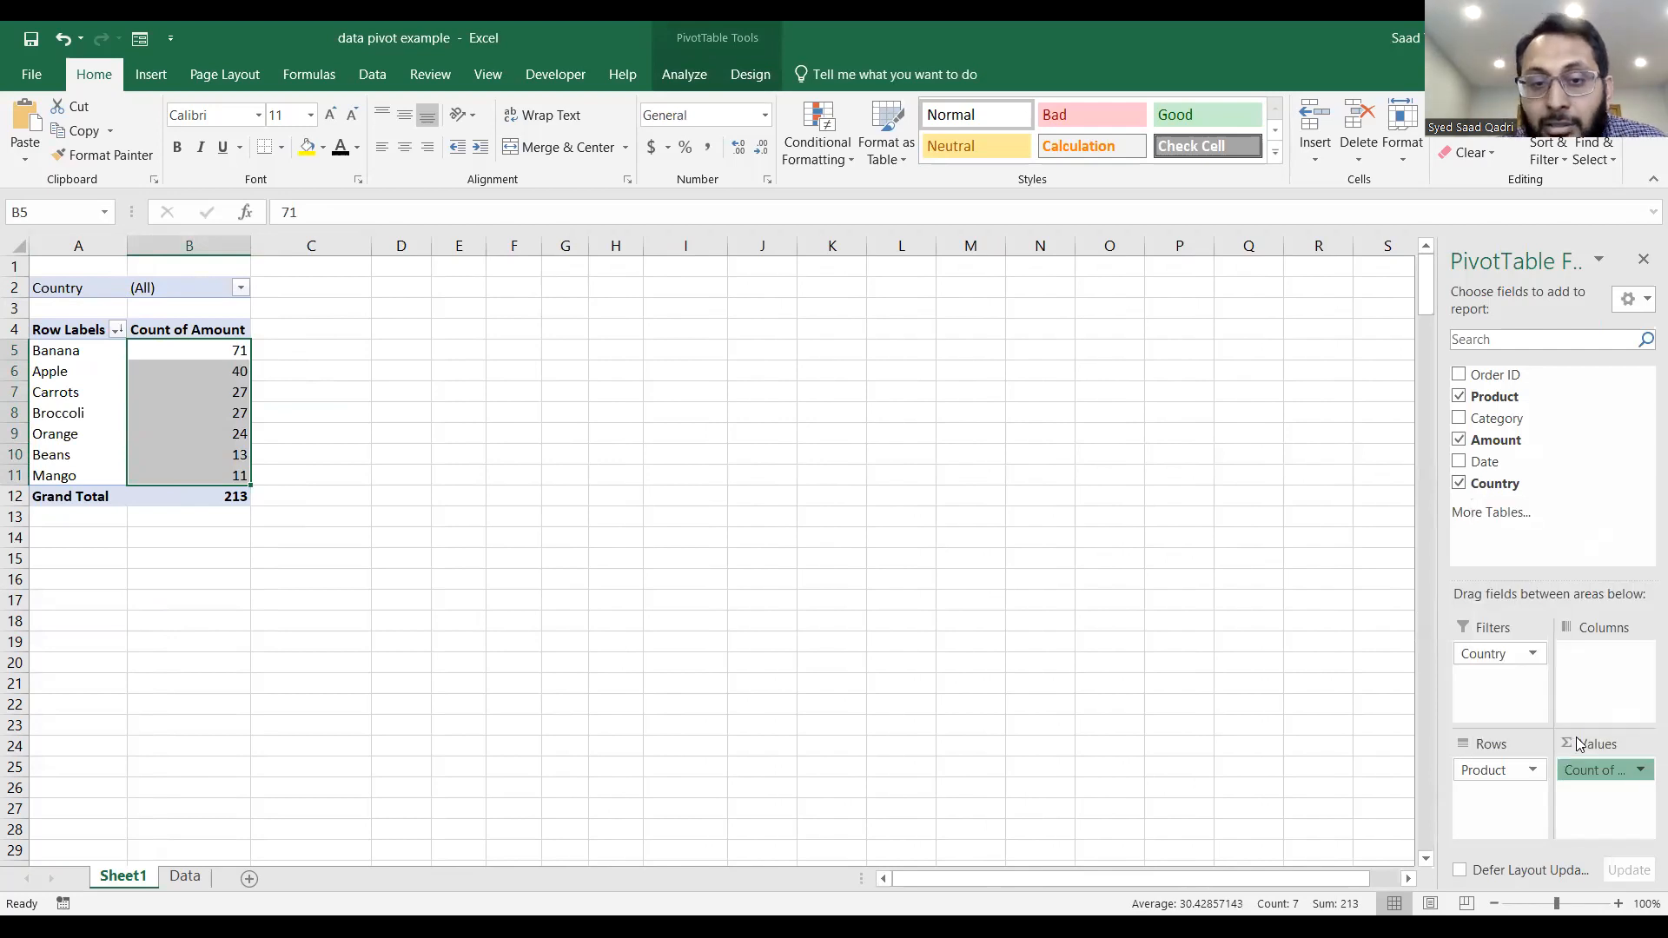
click(776, 524)
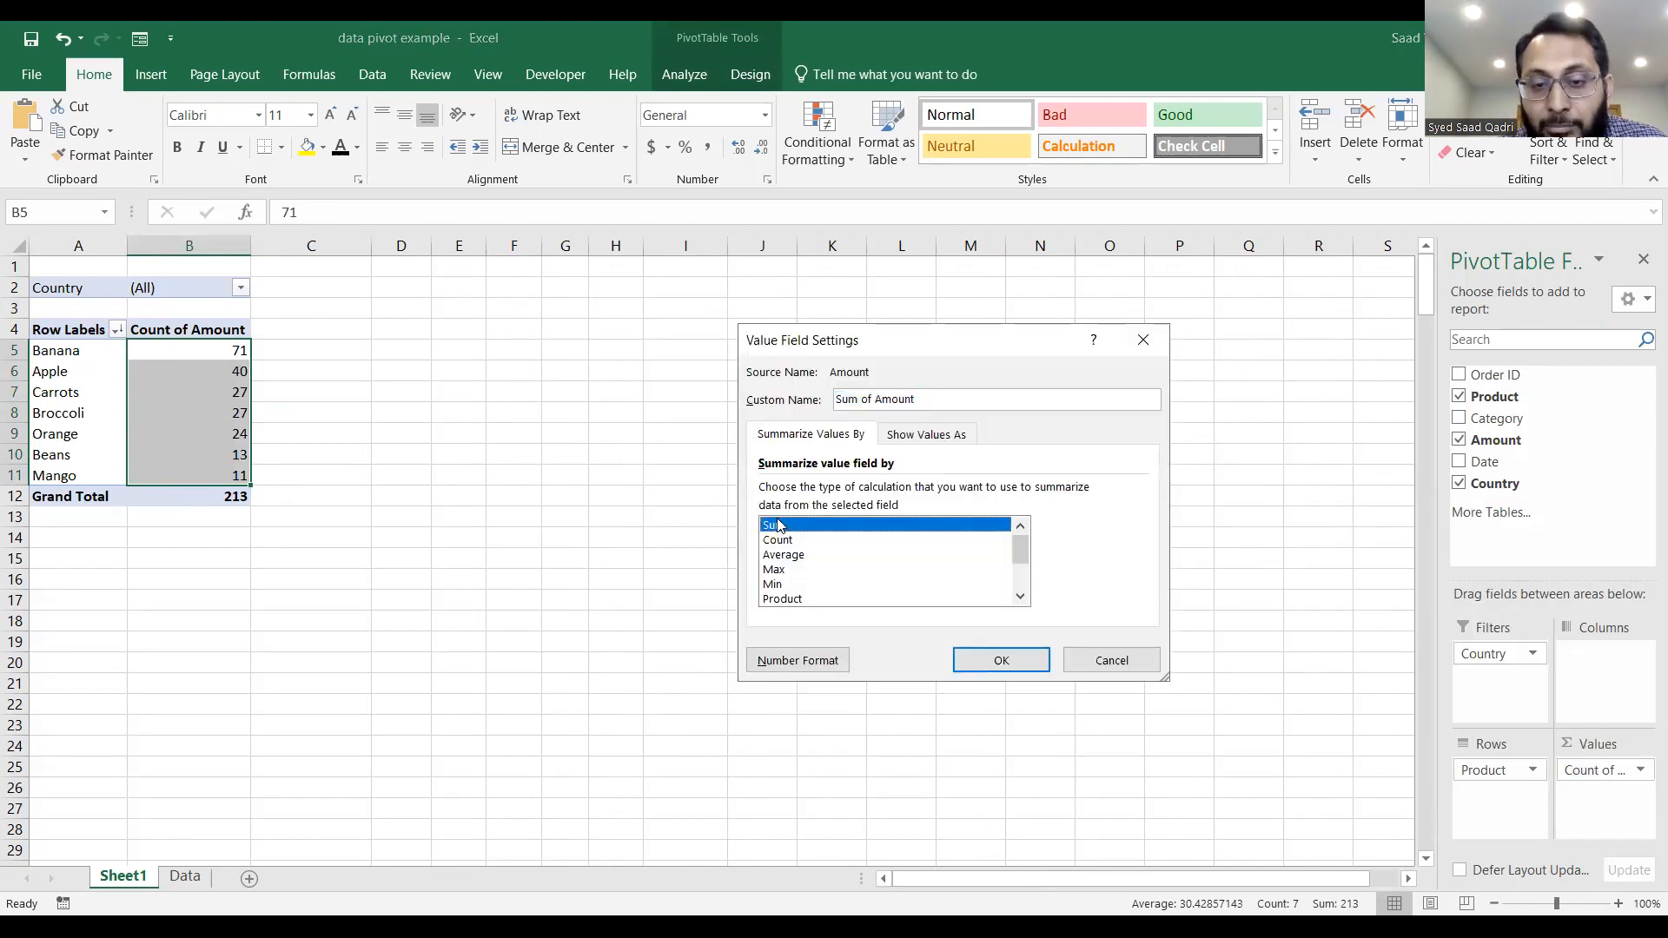
click(975, 659)
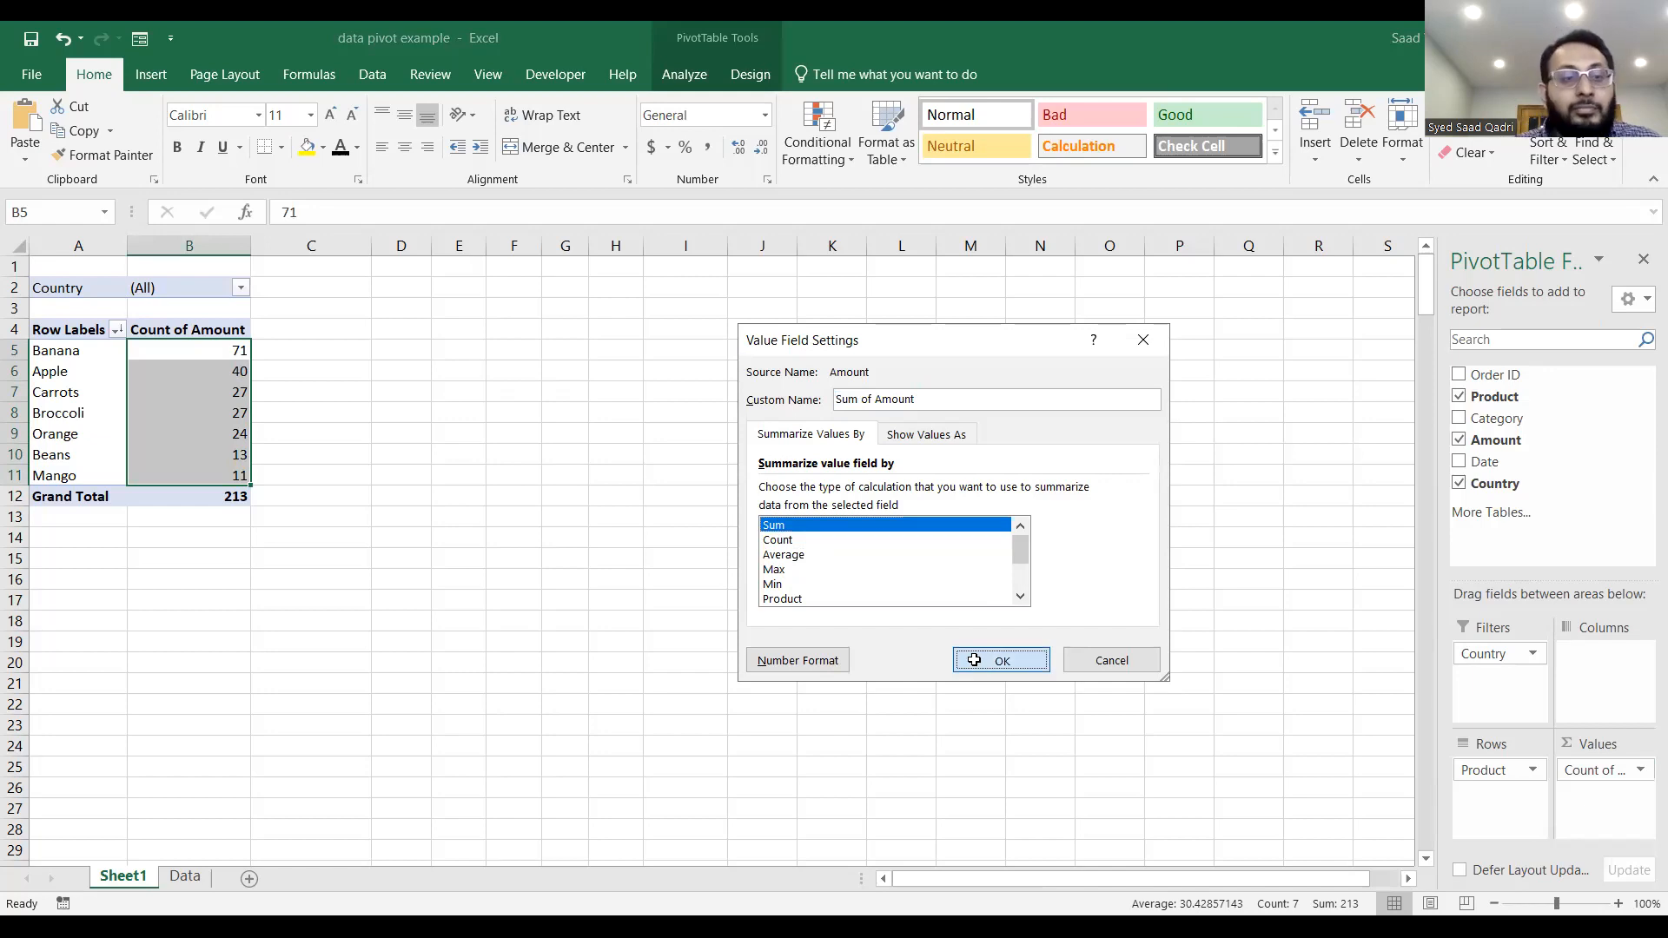
click(1642, 771)
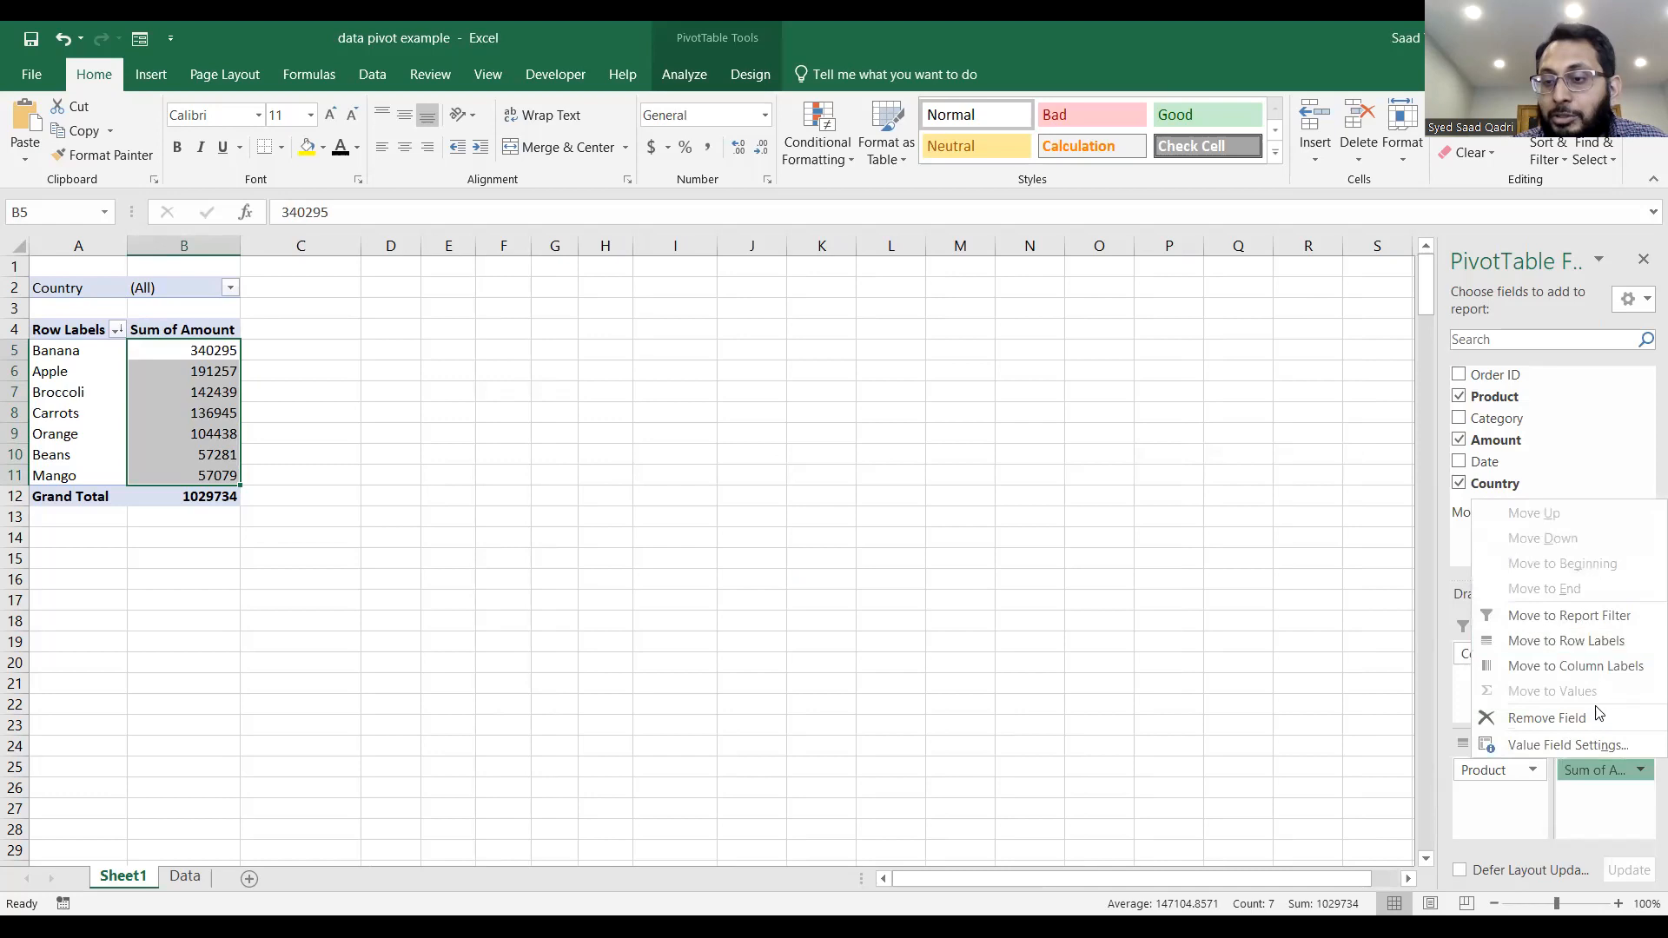
click(1604, 745)
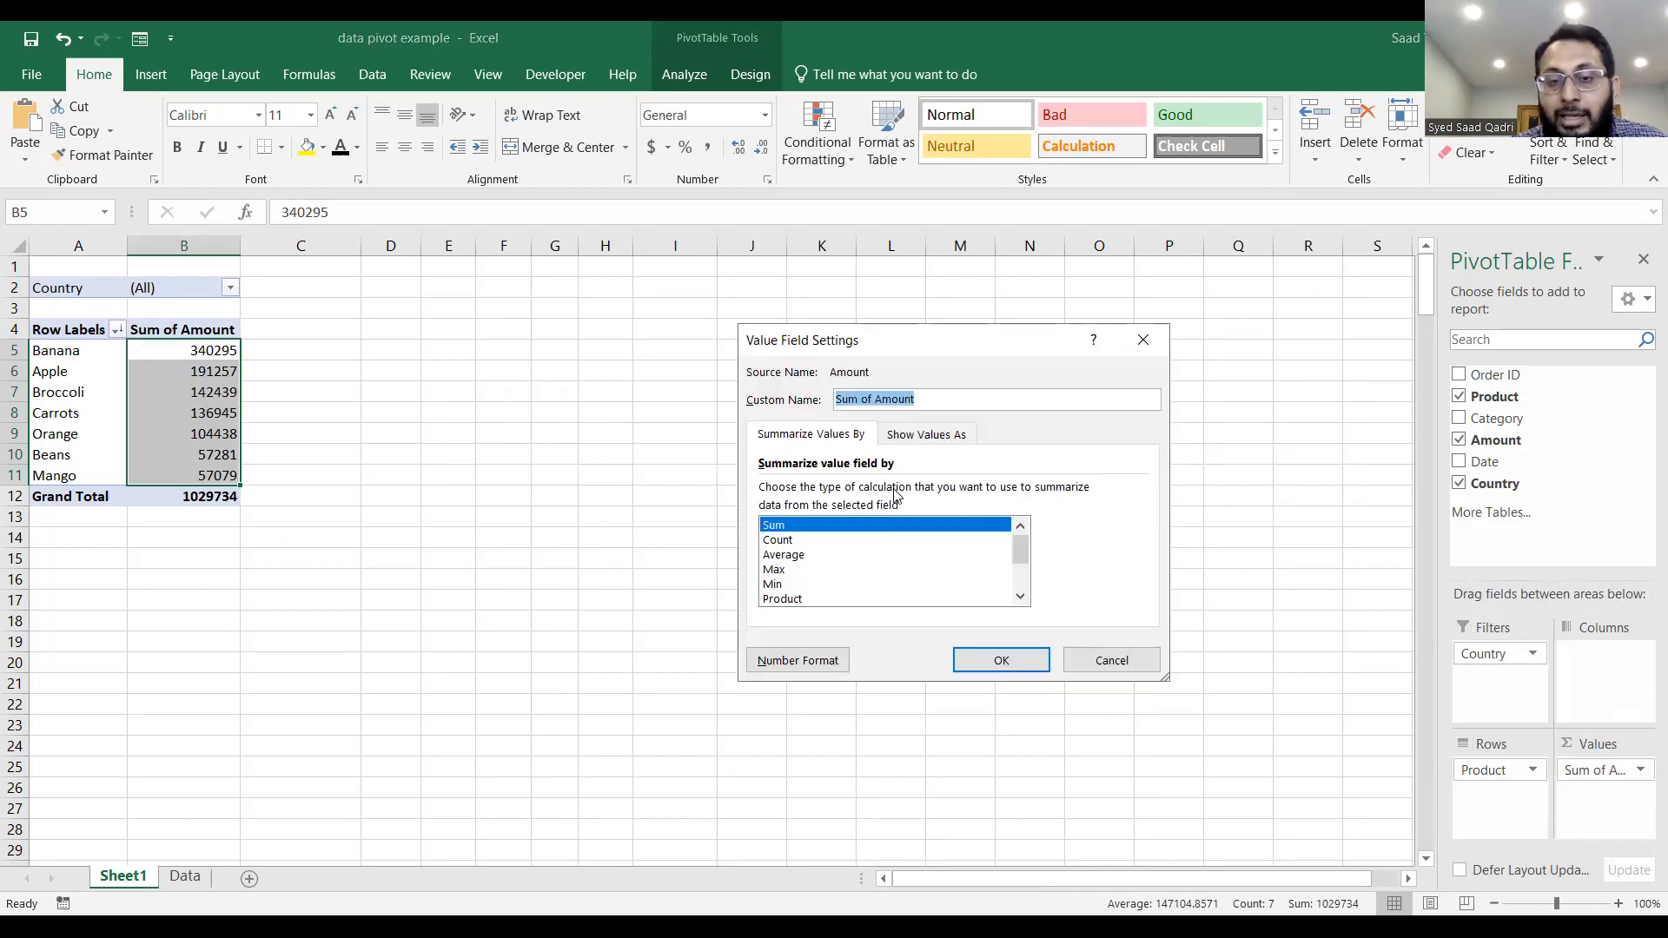
click(982, 661)
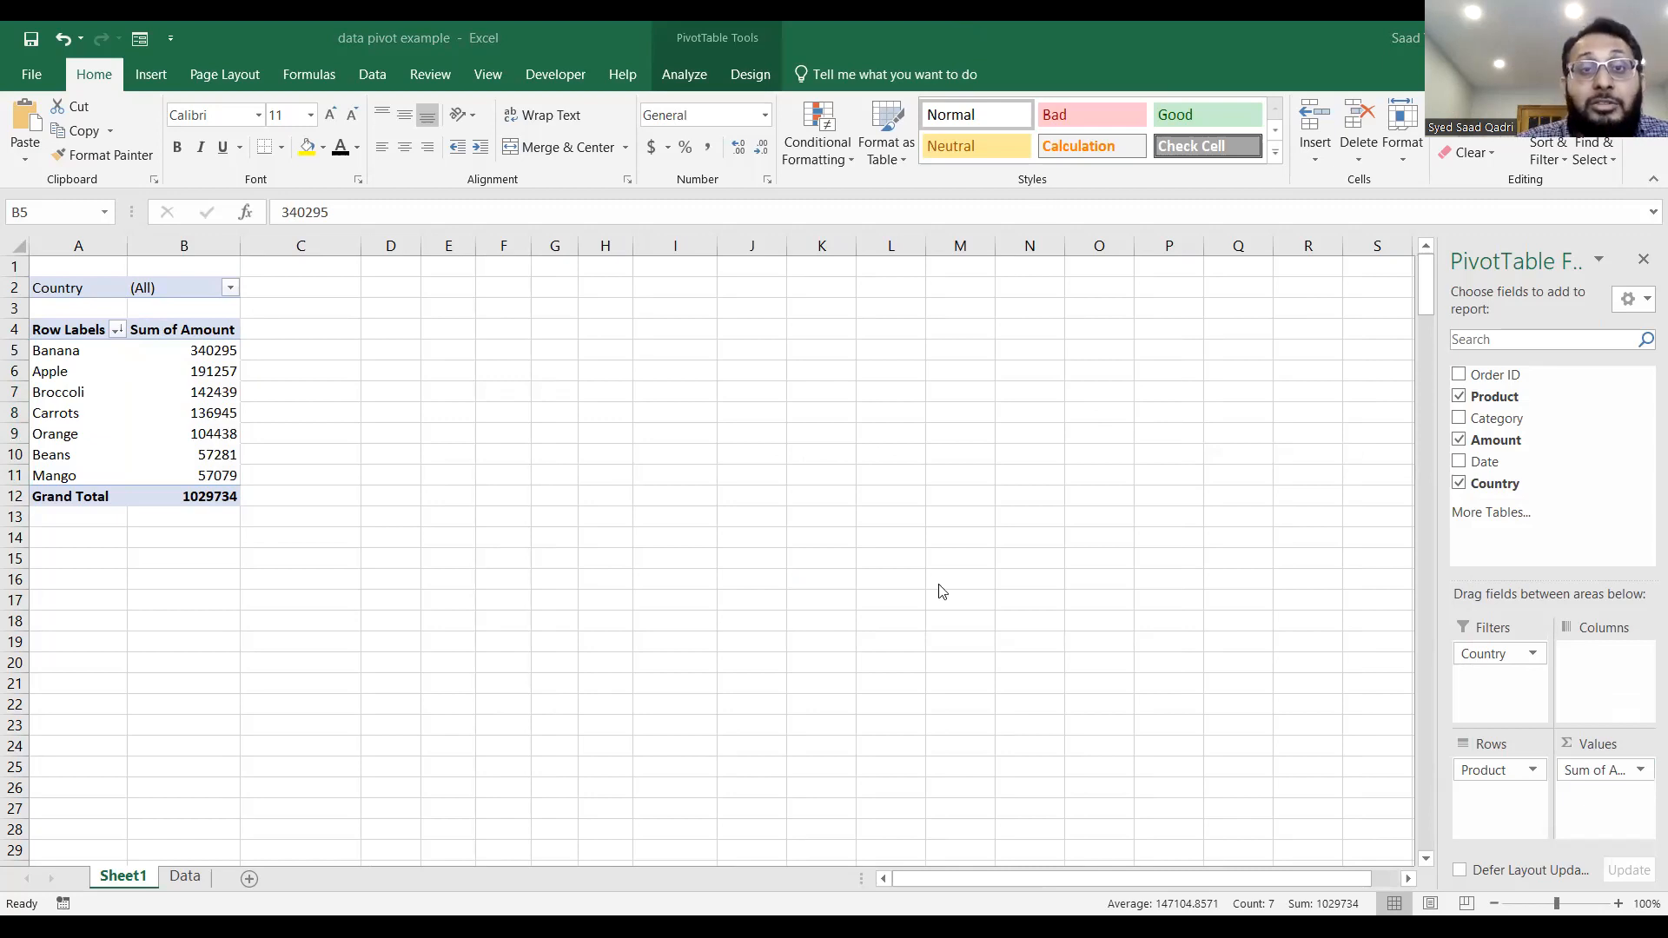
Insert a Country slicer for the PivotTable and place it just beside the table, starting in column C.
click(676, 72)
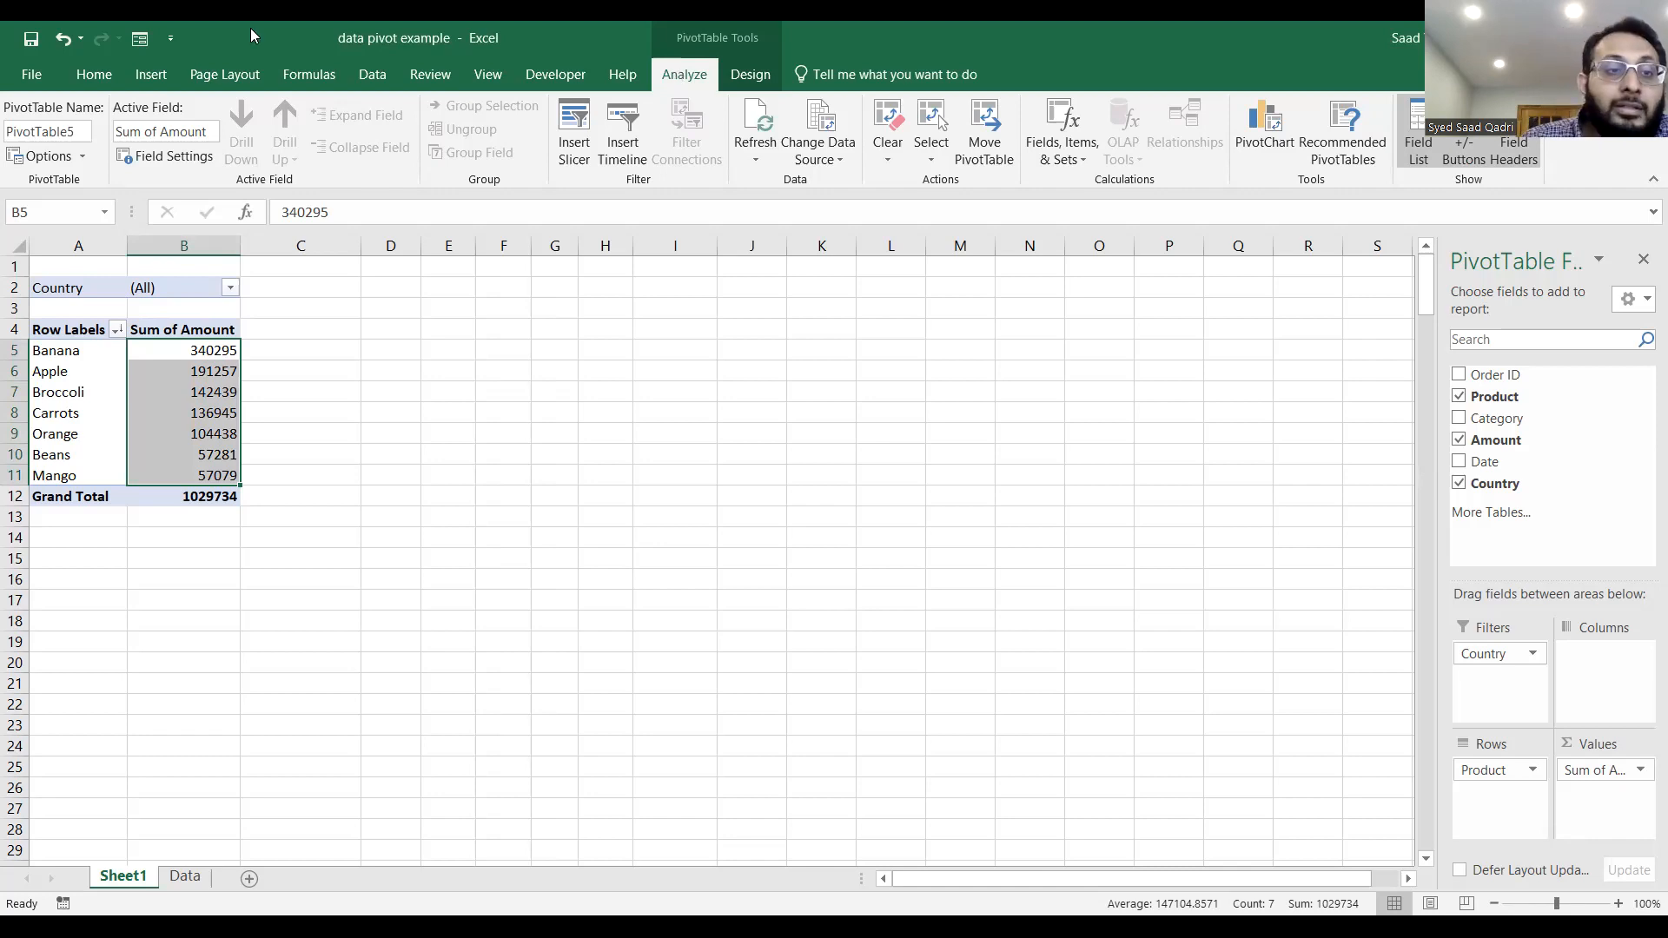
click(89, 293)
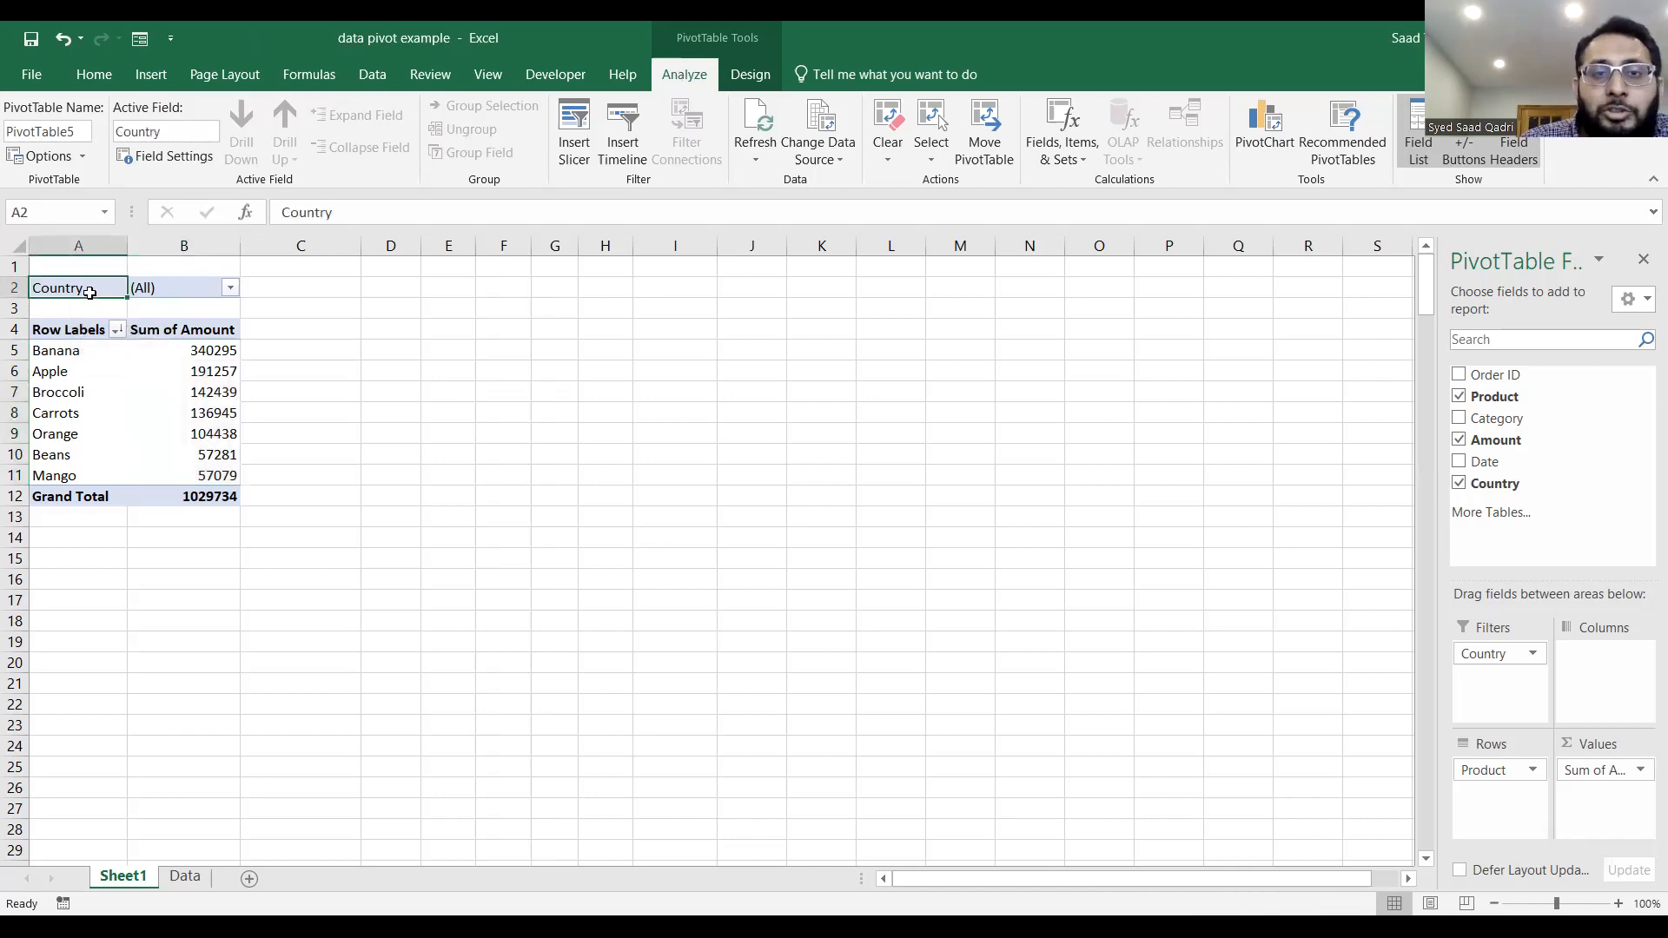
click(572, 131)
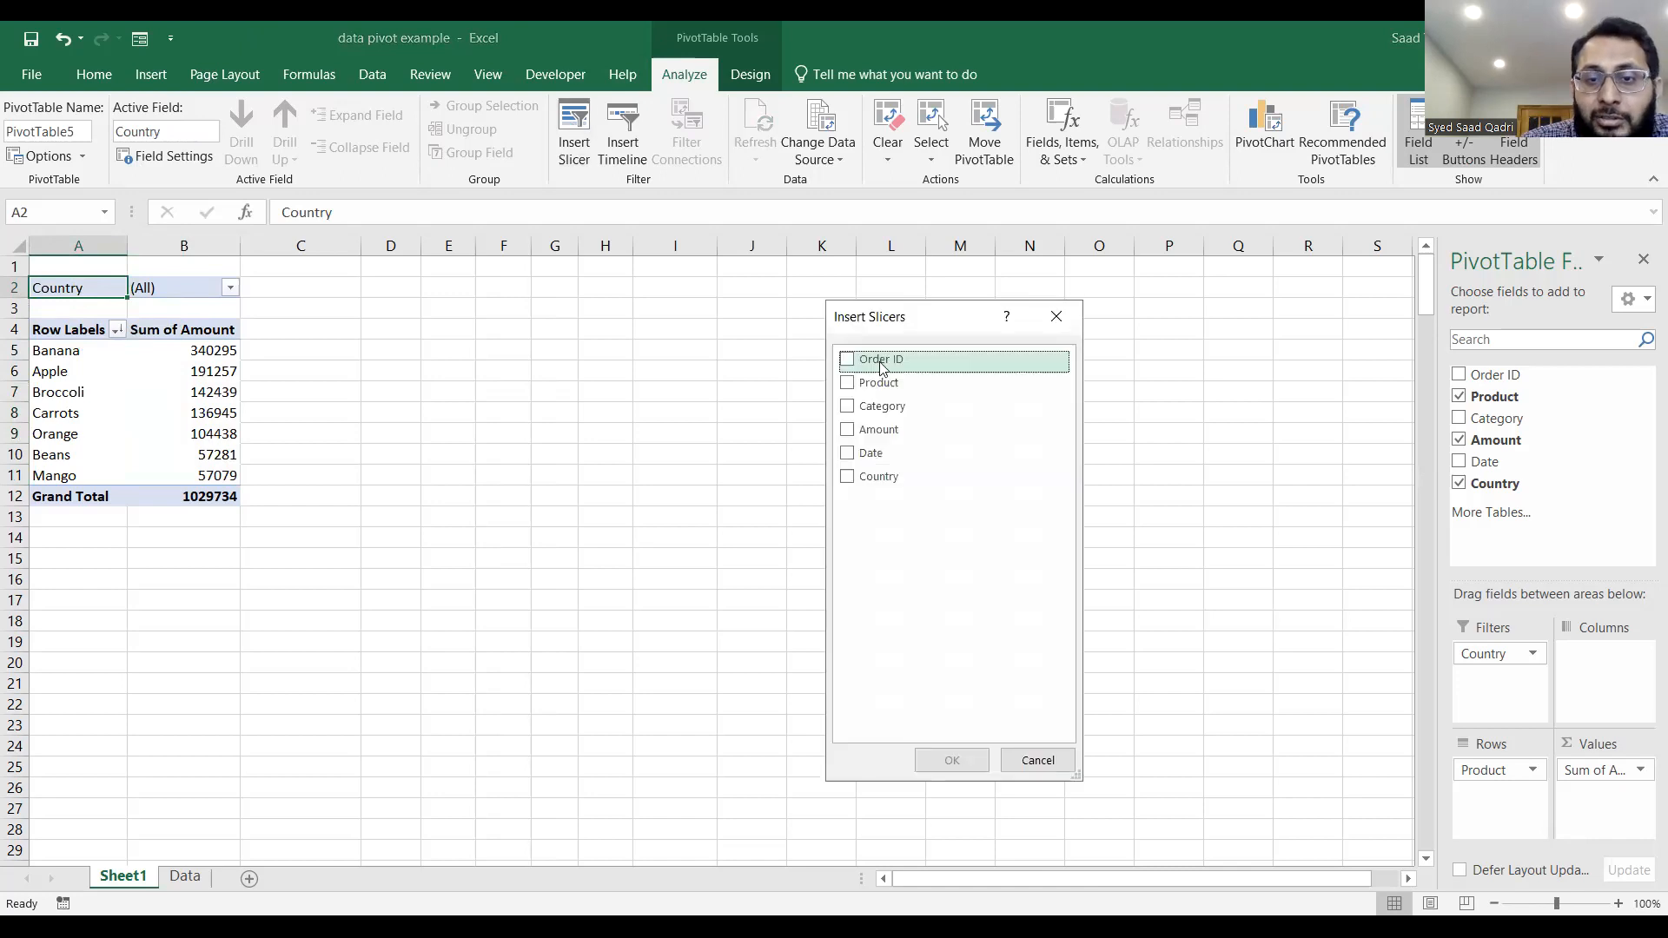
click(850, 483)
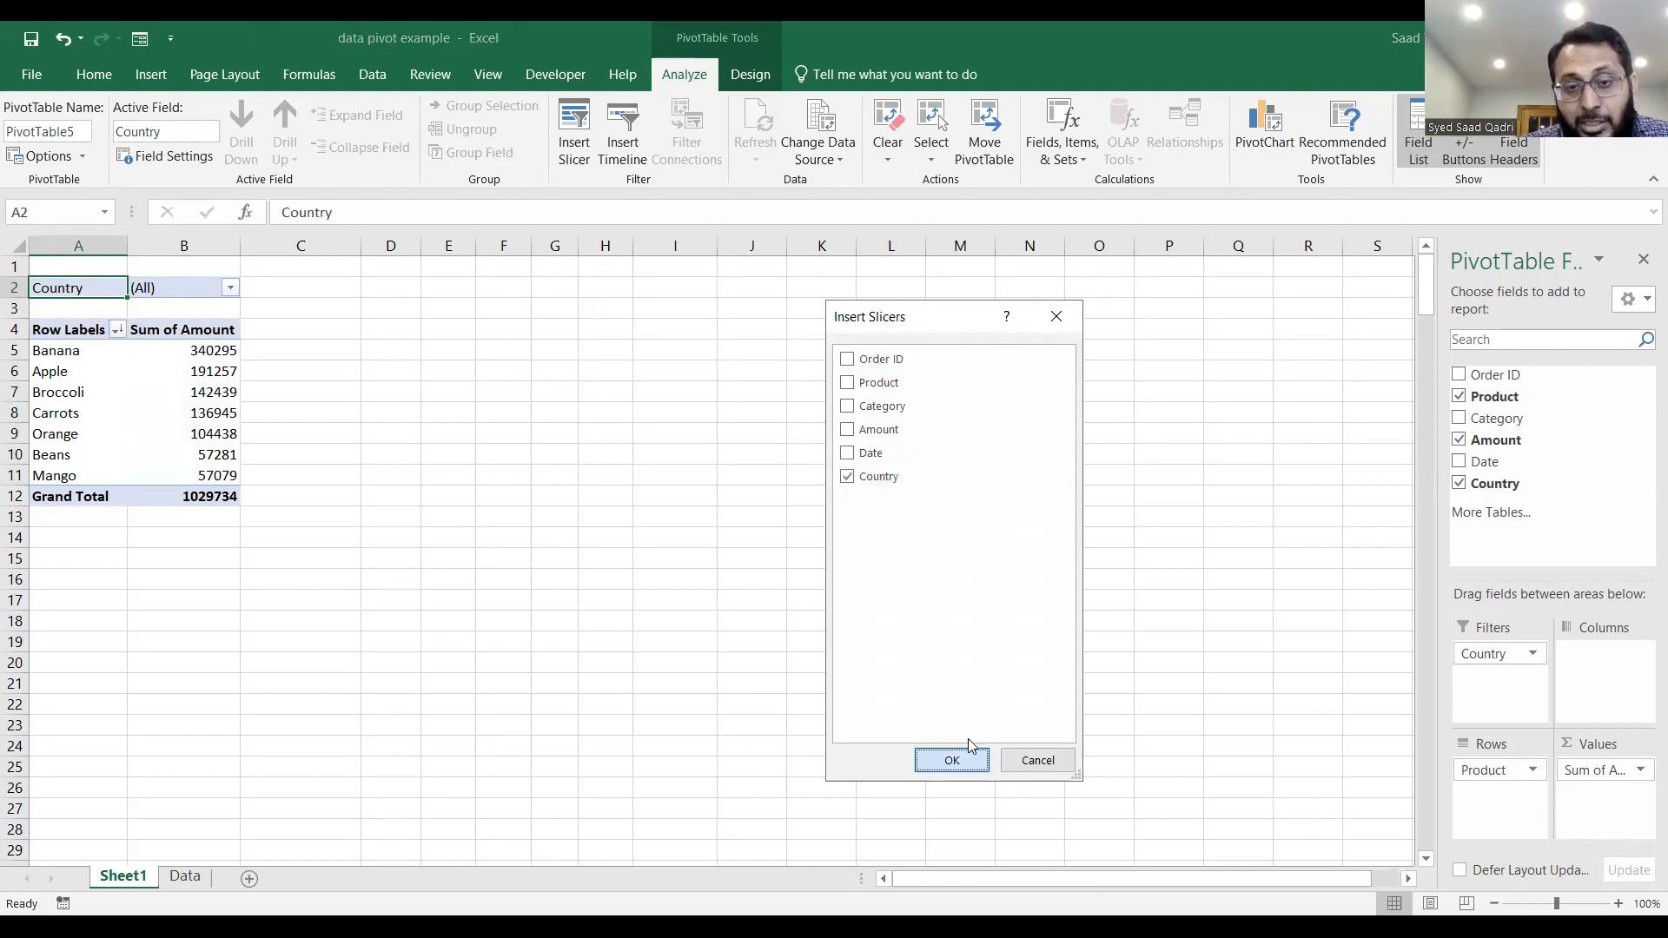
key(Return)
drag(471, 356, 375, 304)
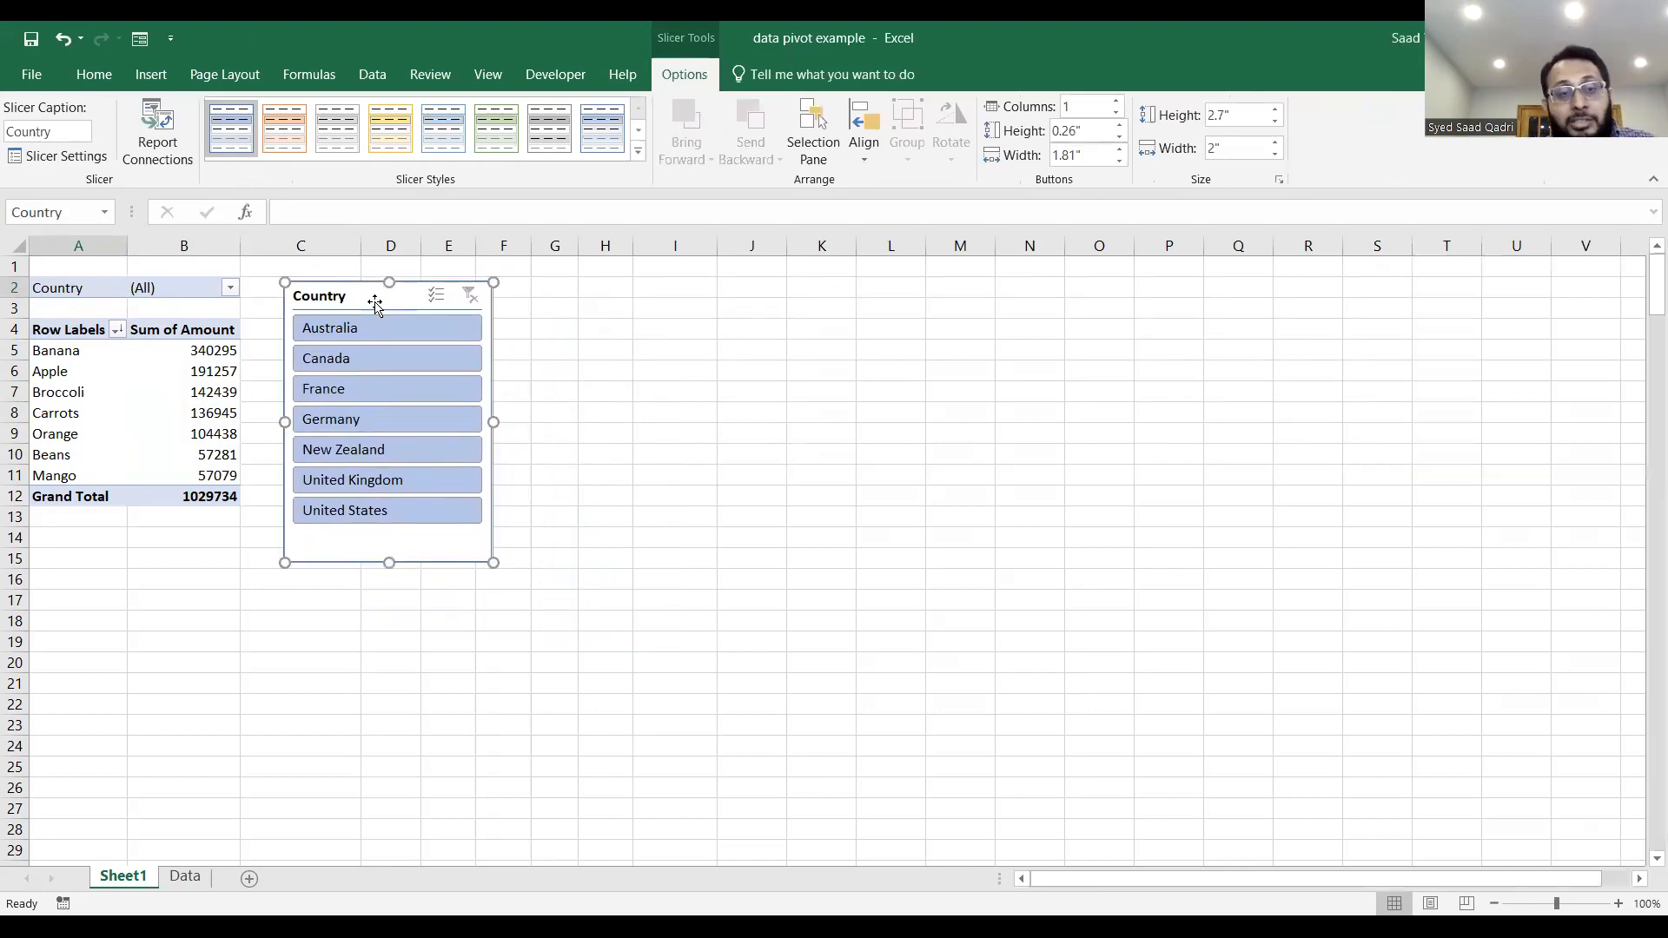
Filter the PivotTable with the Country slicer by Canada, France, United Kingdom, United States and Canada again, and clear the filter.
click(351, 358)
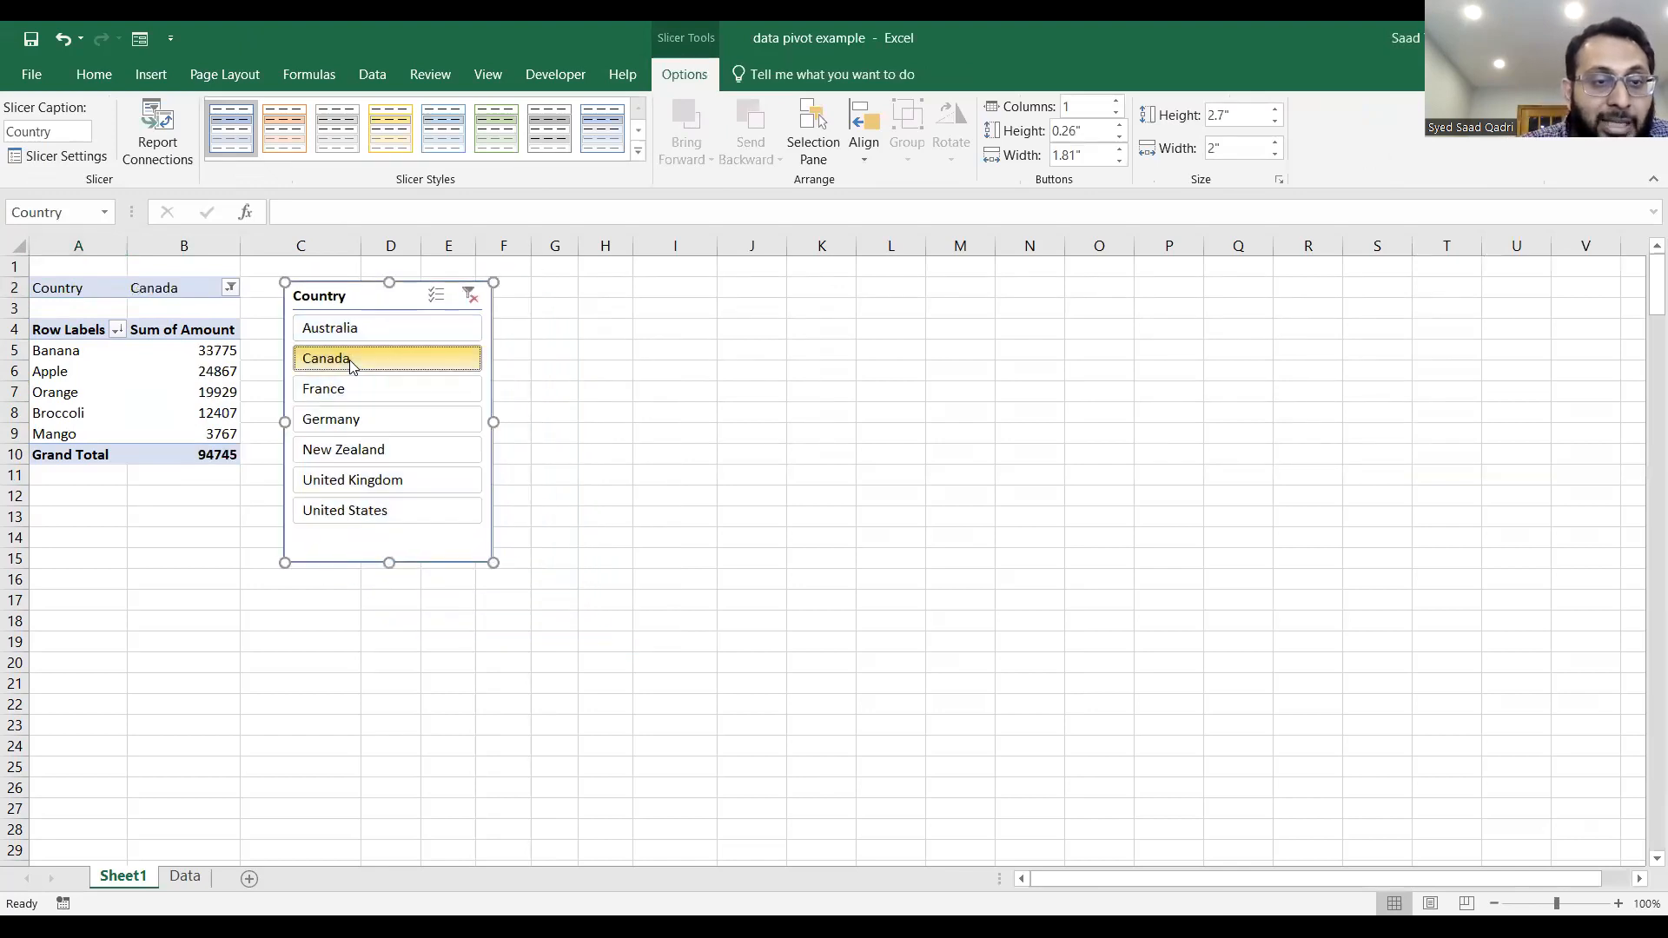
click(348, 393)
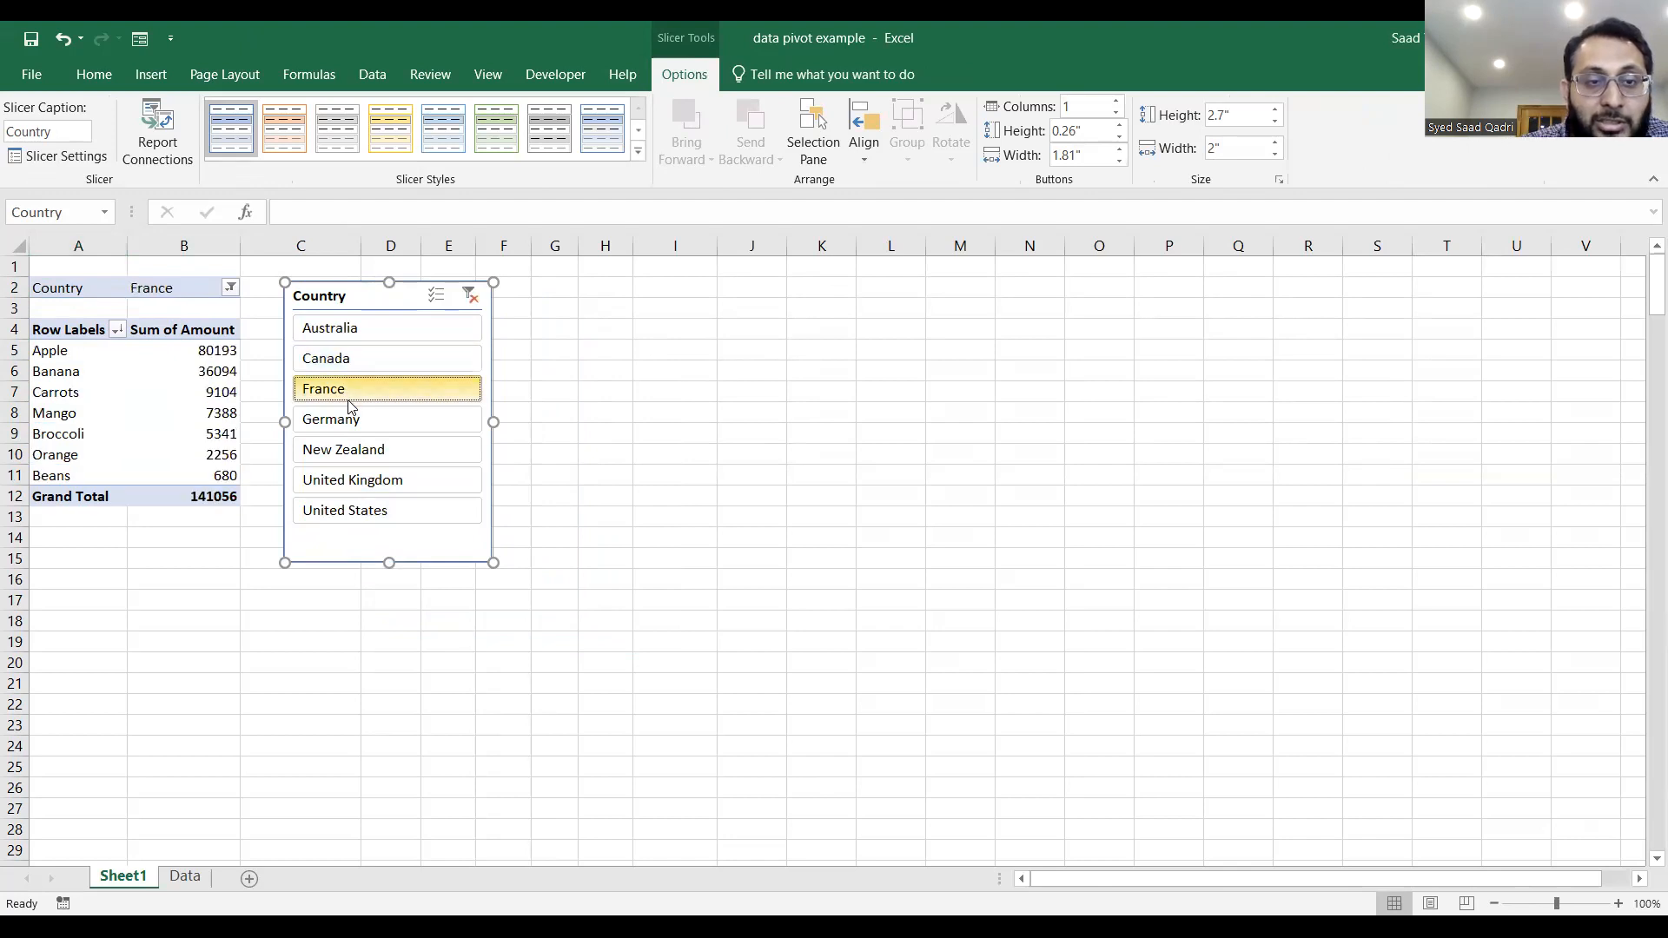
click(352, 481)
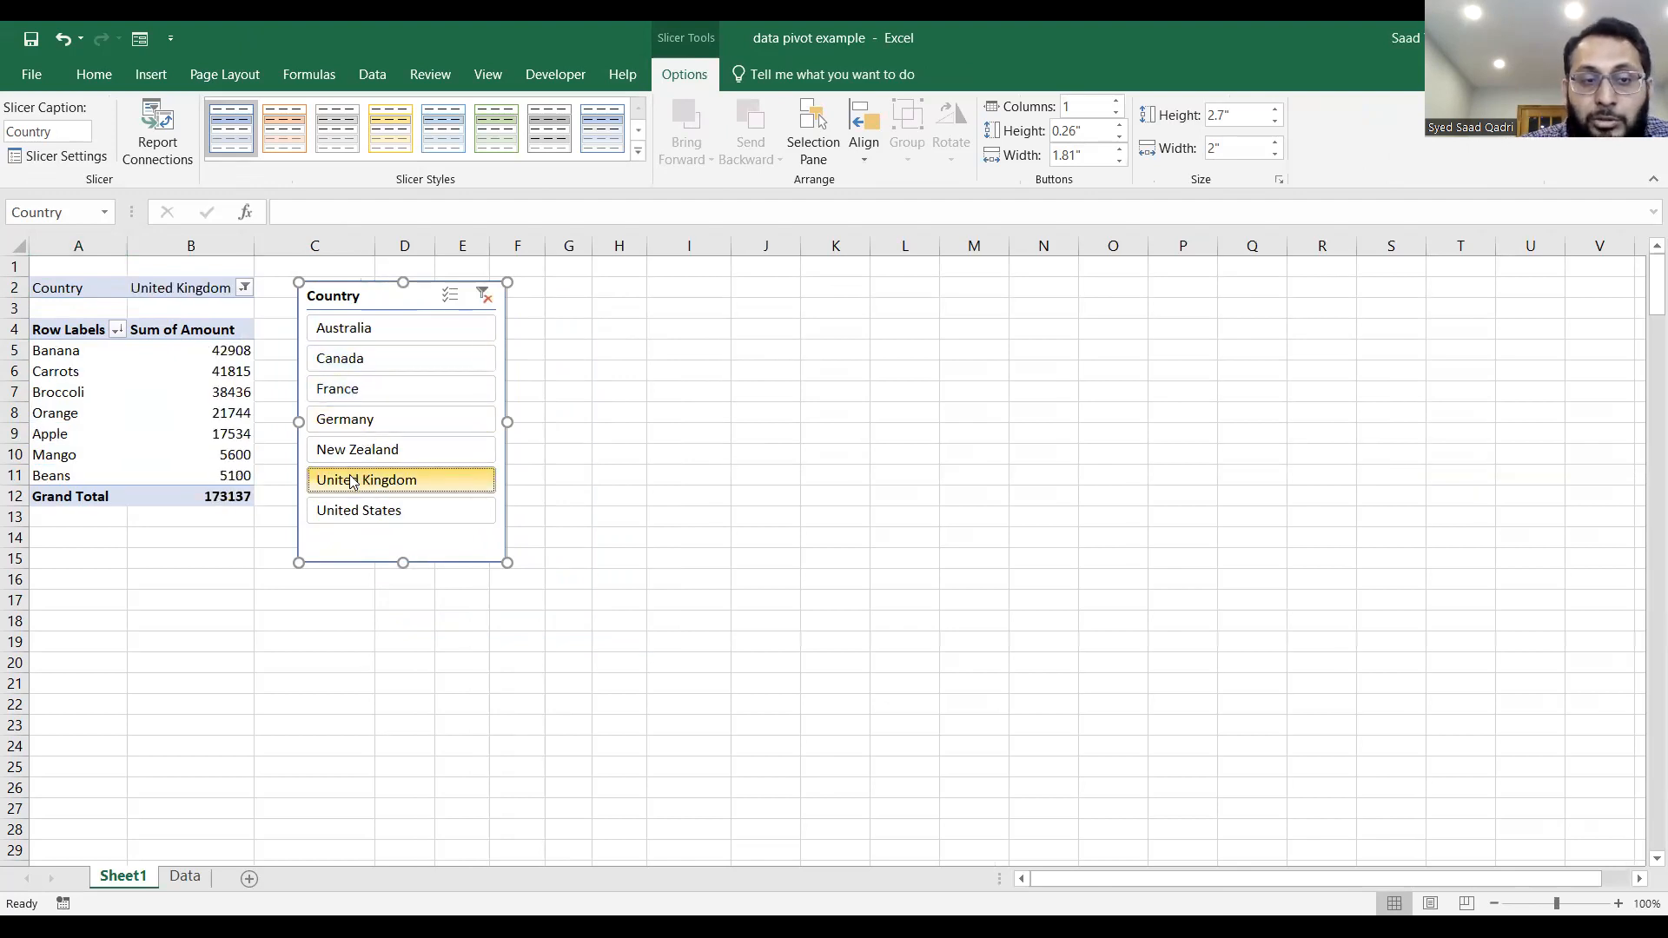
click(352, 510)
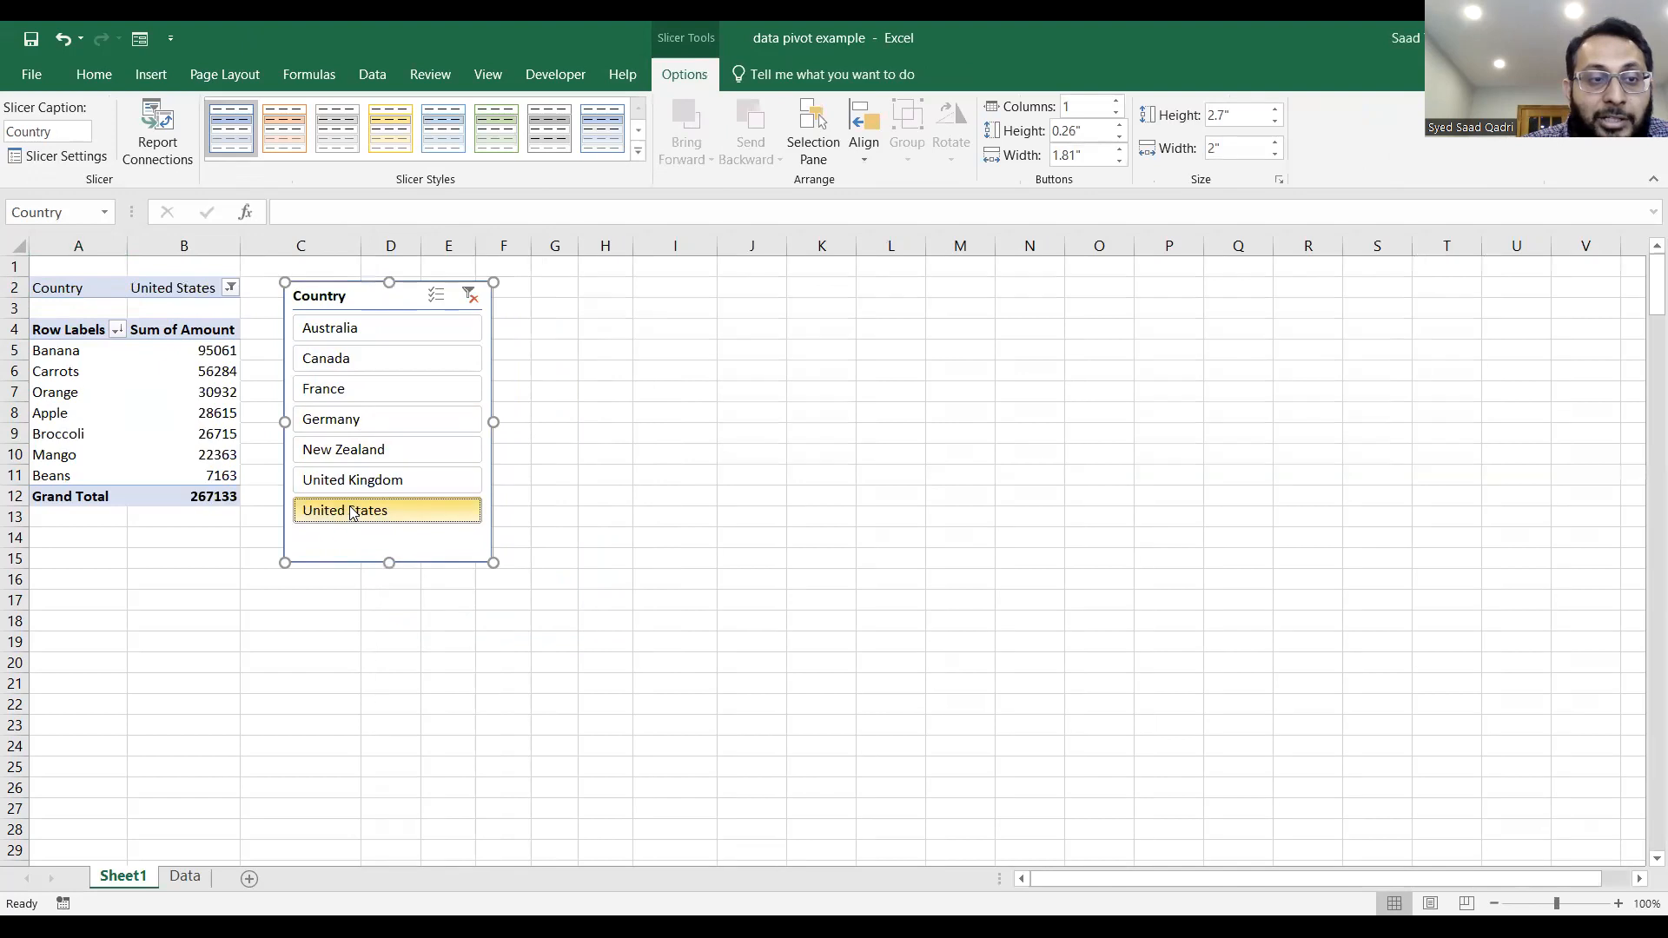
click(400, 362)
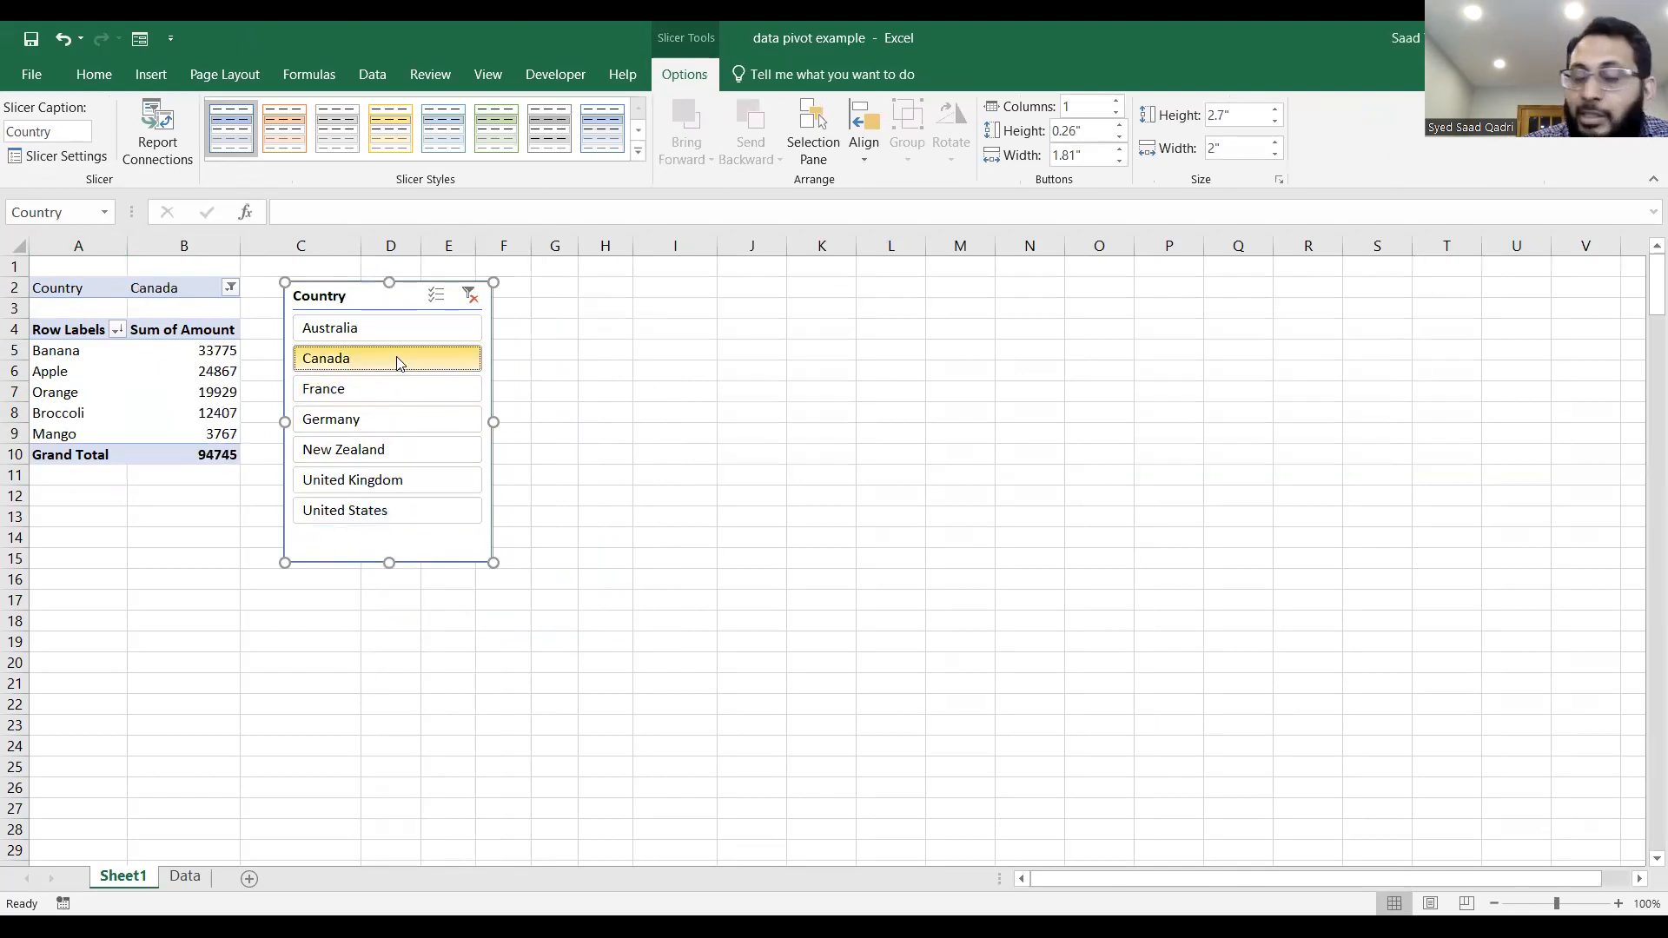
click(473, 301)
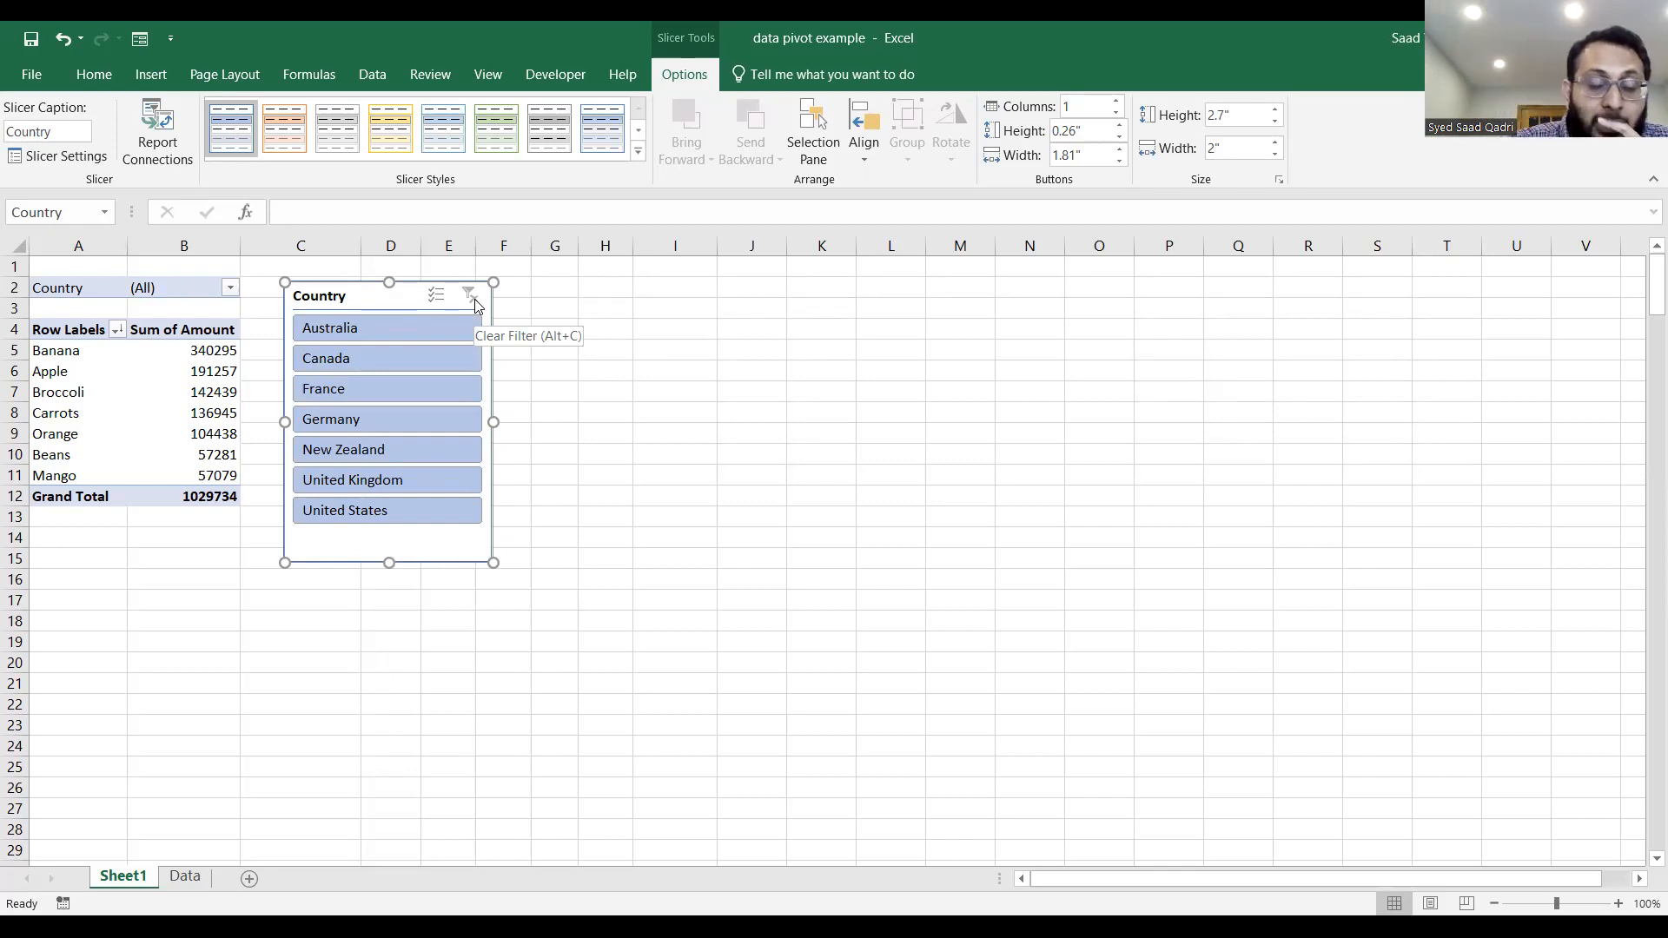
Insert a Product slicer for the PivotTable and place it directly beside the Country slicer.
click(192, 416)
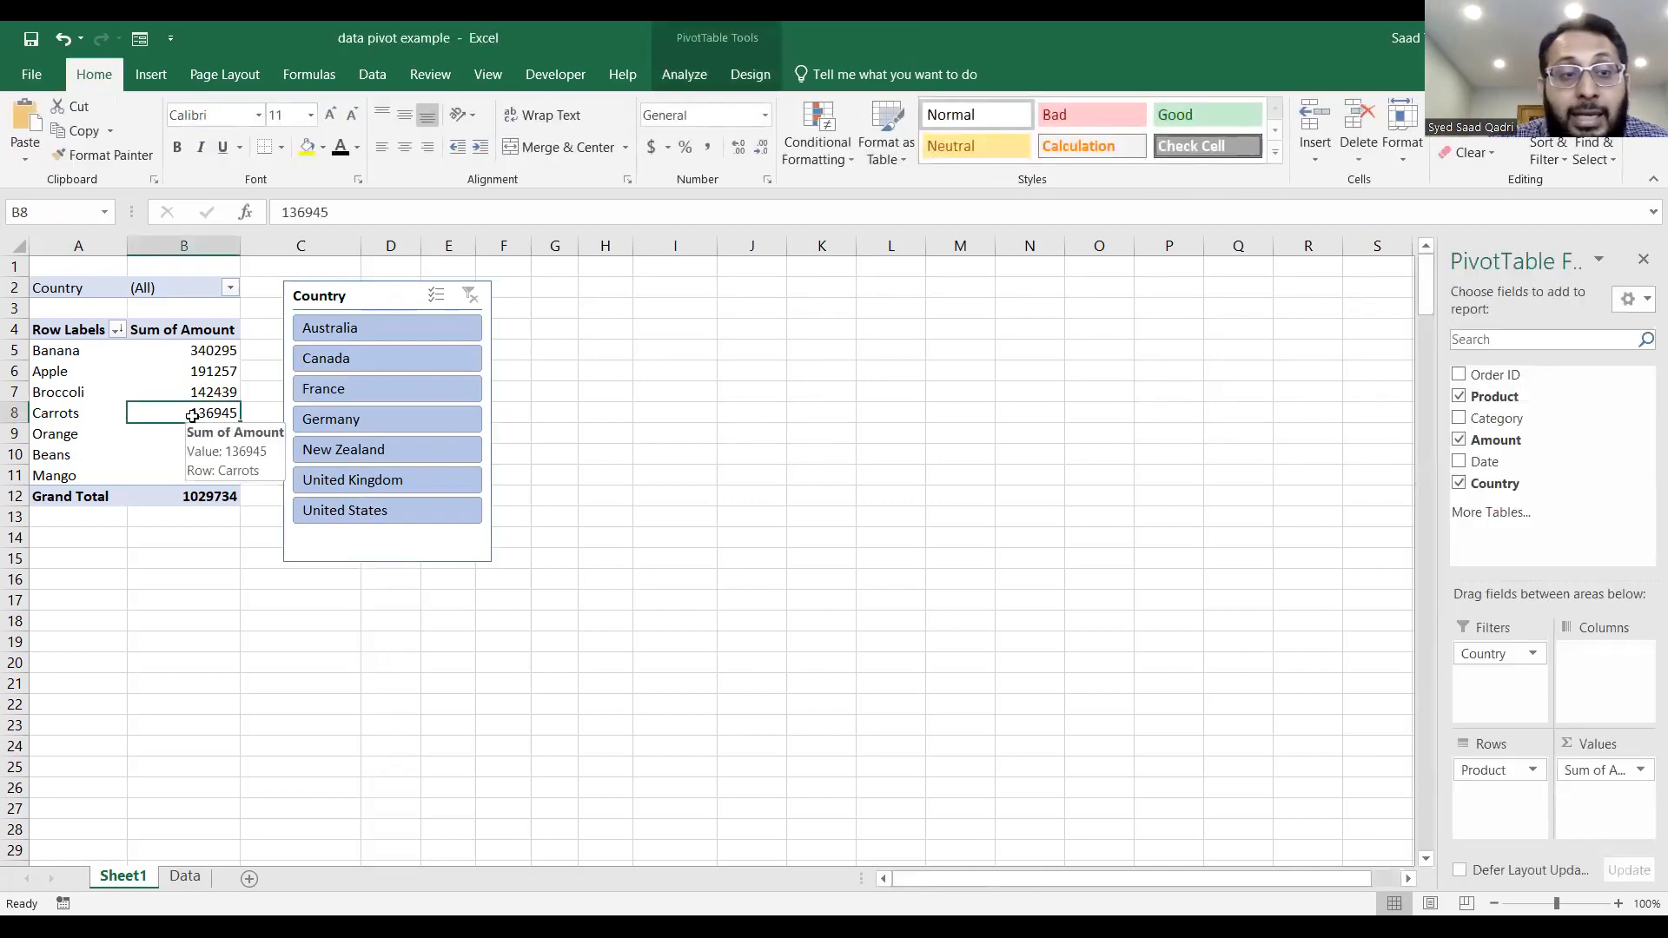
click(684, 75)
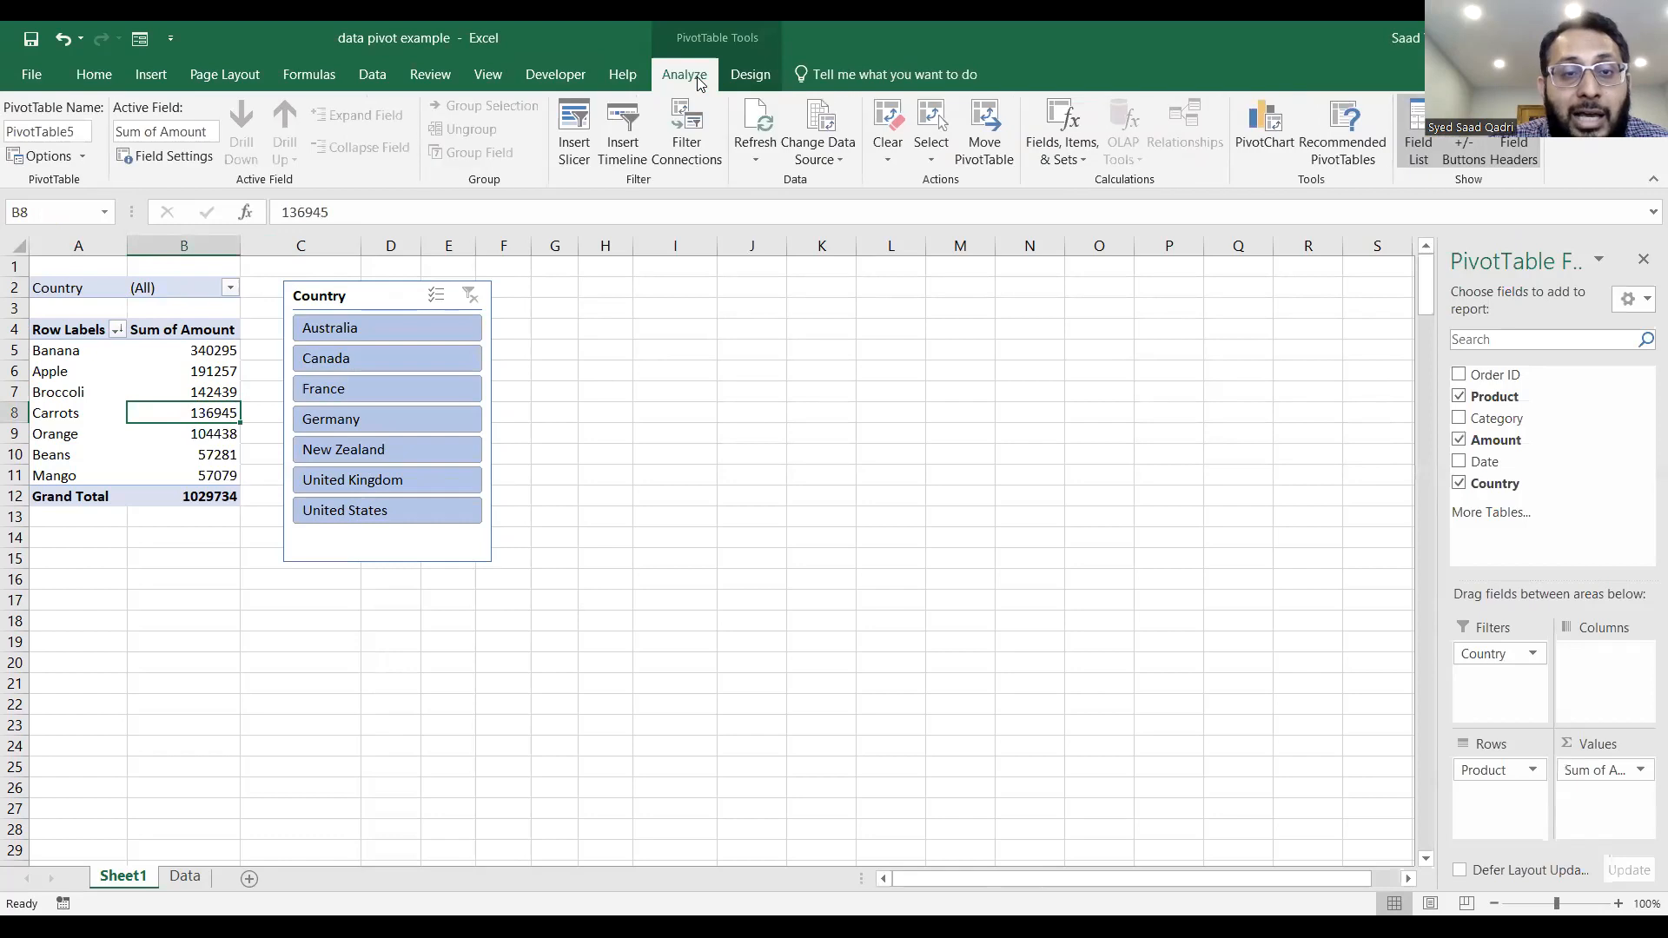
click(576, 122)
click(849, 385)
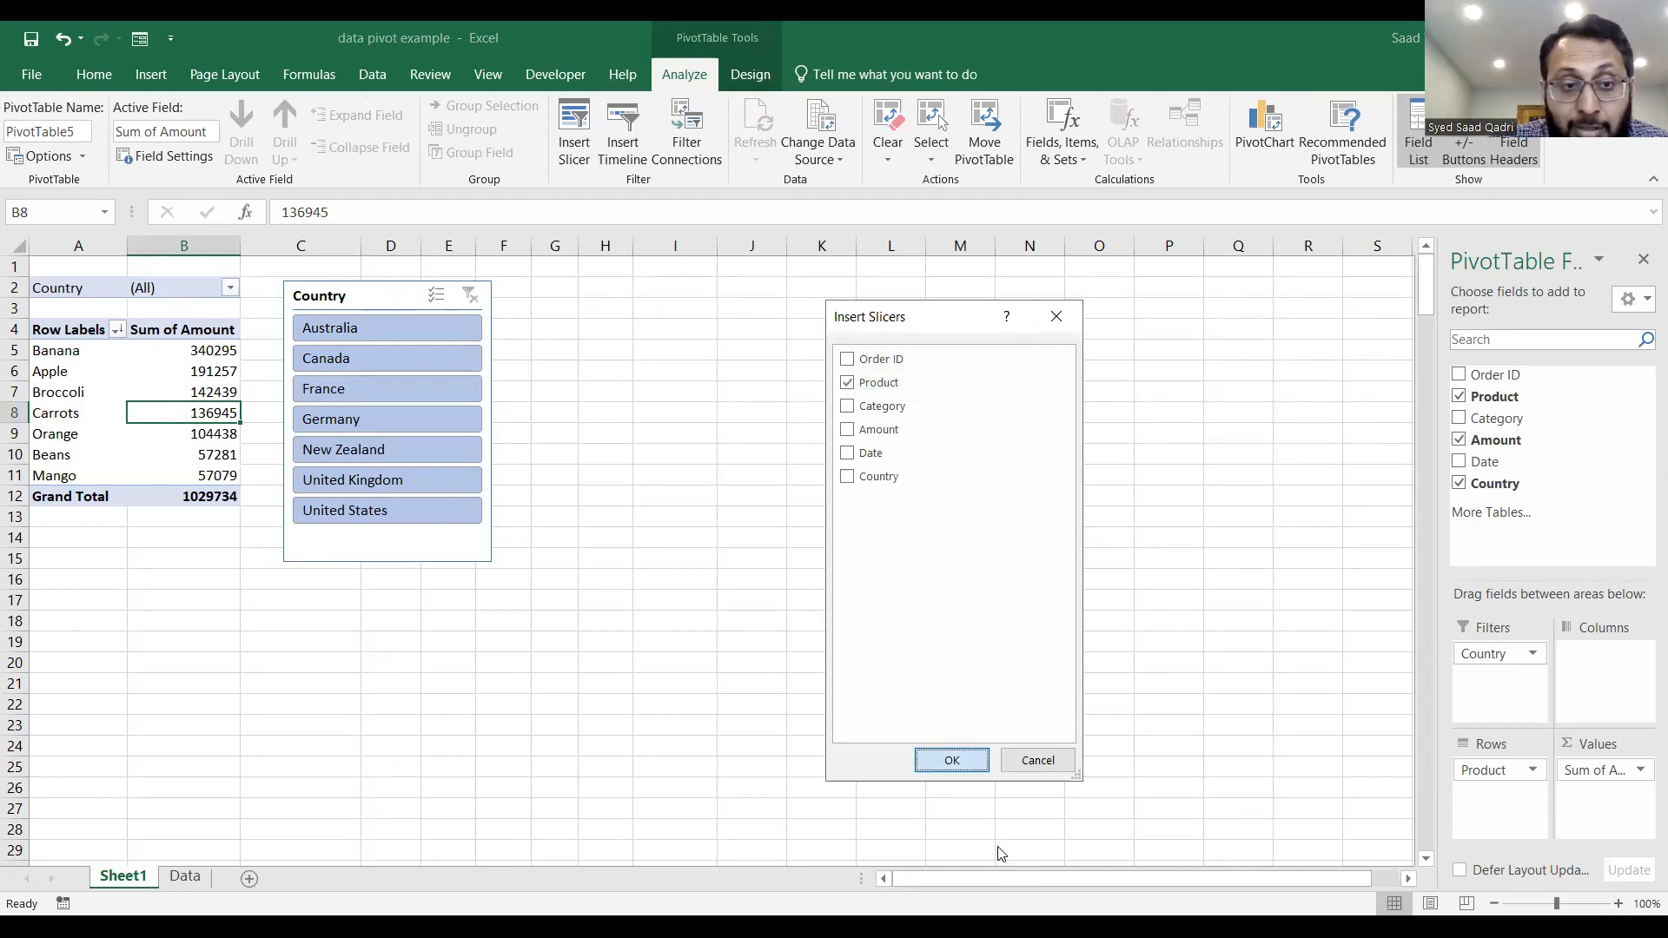
key(Return)
drag(712, 443, 583, 297)
Apply the light yellow style to the Product slicer and the light green style to the Country slicer.
click(403, 125)
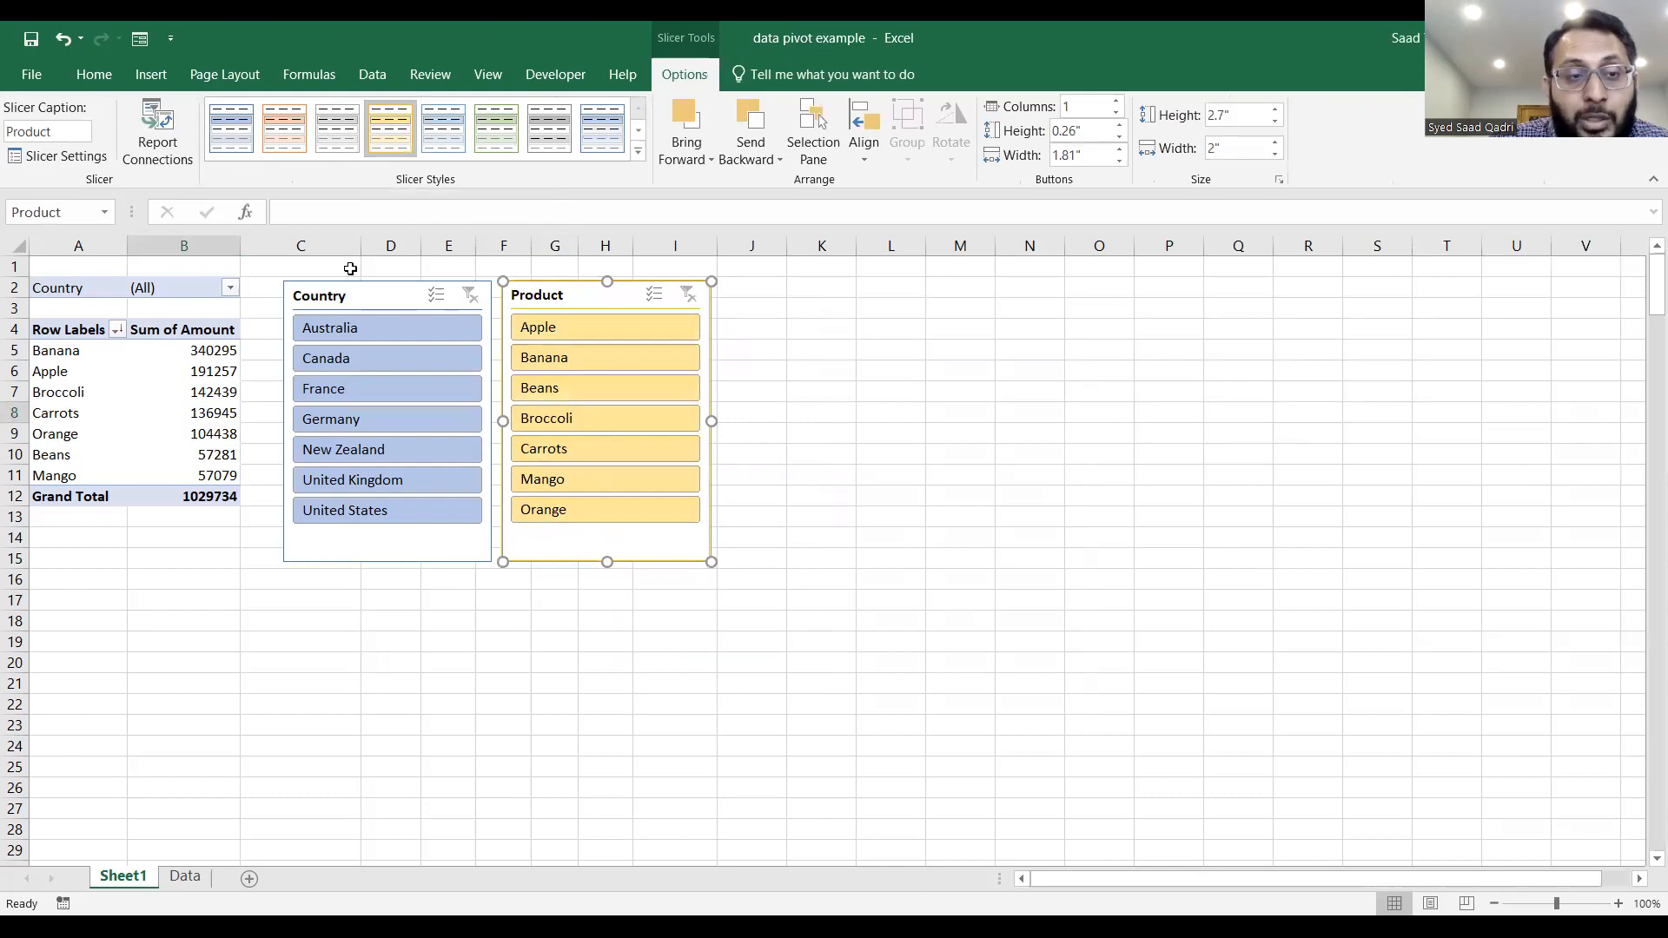
click(384, 297)
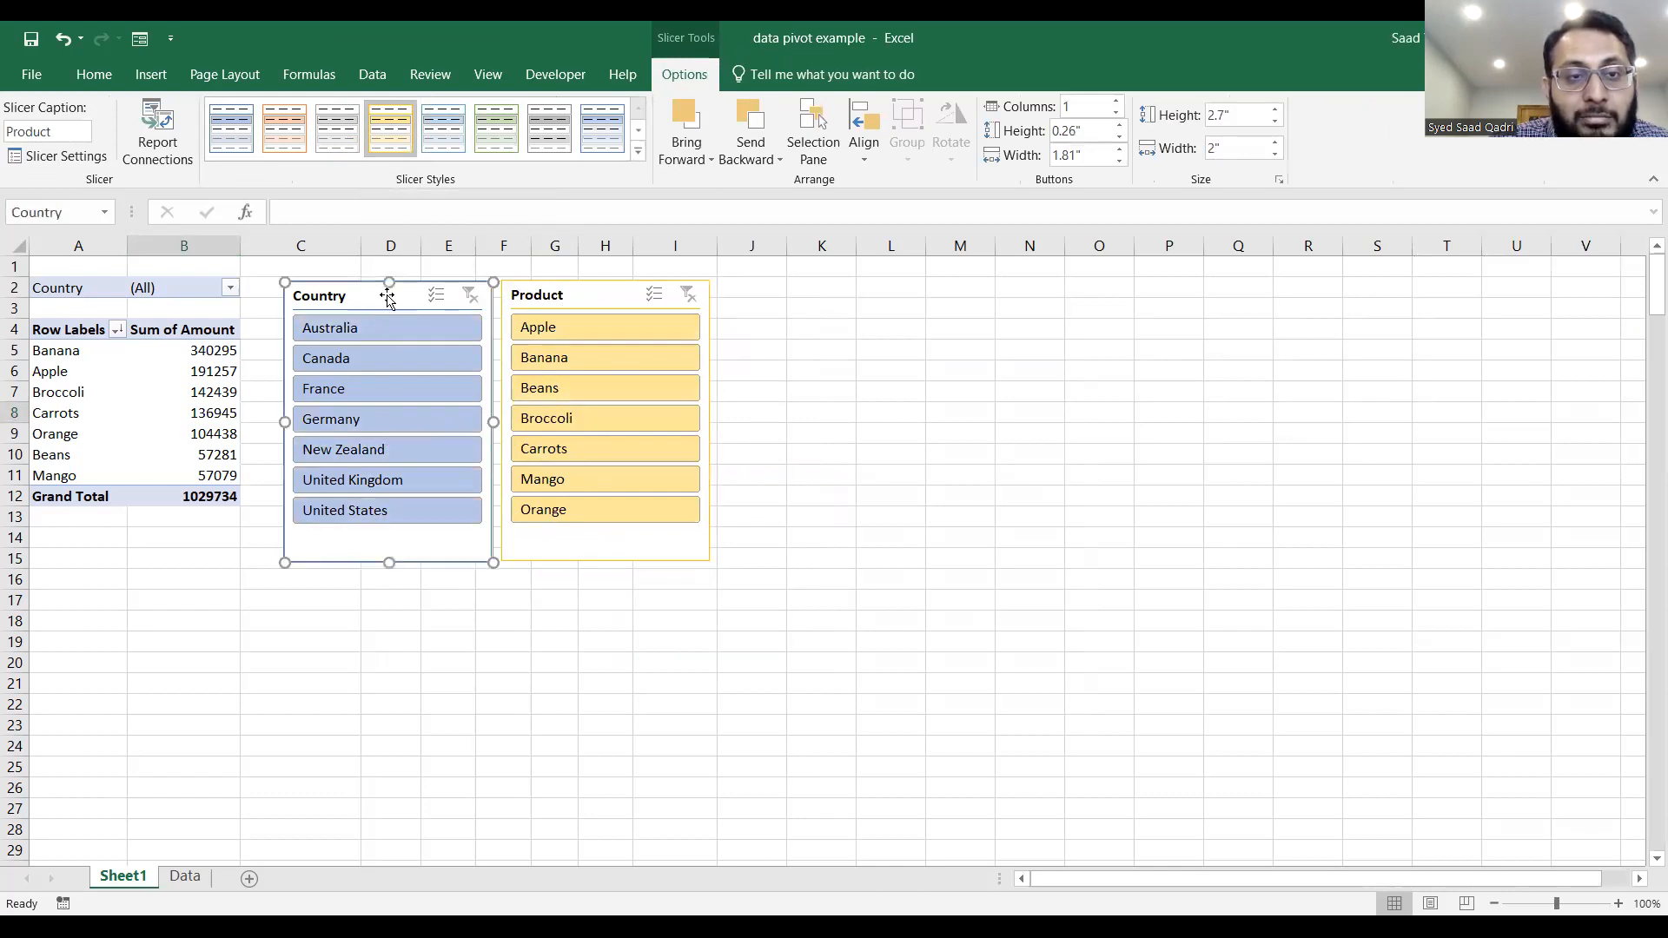
click(496, 127)
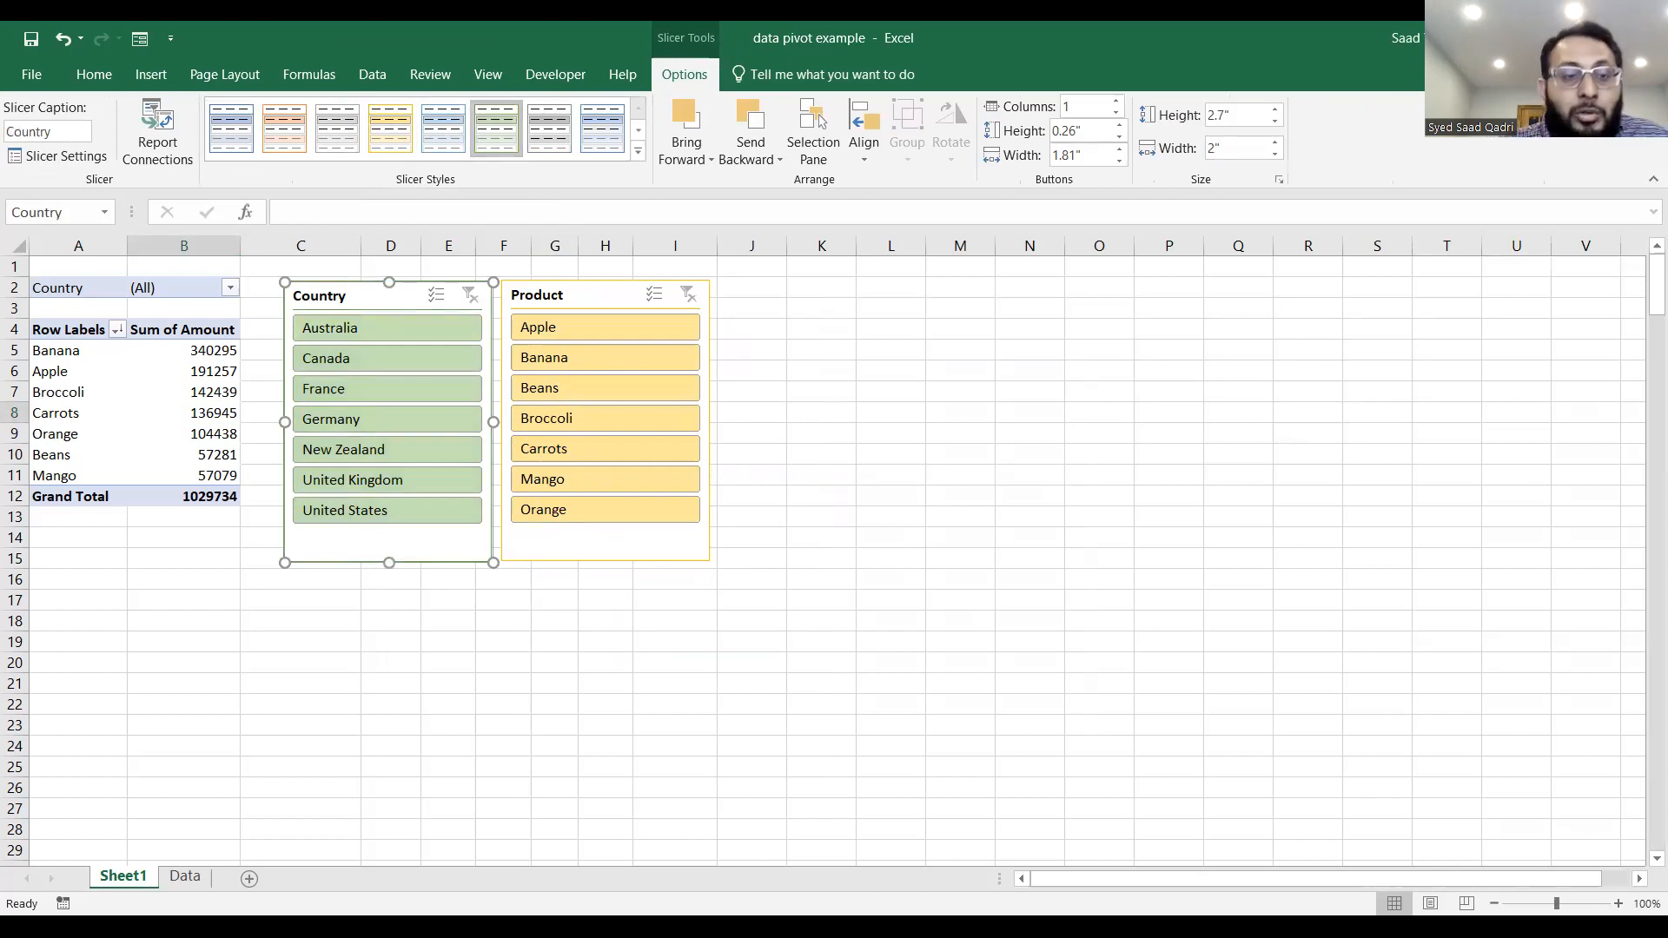
Filter the slicers to Germany with Beans, Carrots and Orange together, and clear both the Product and Country filters.
click(386, 419)
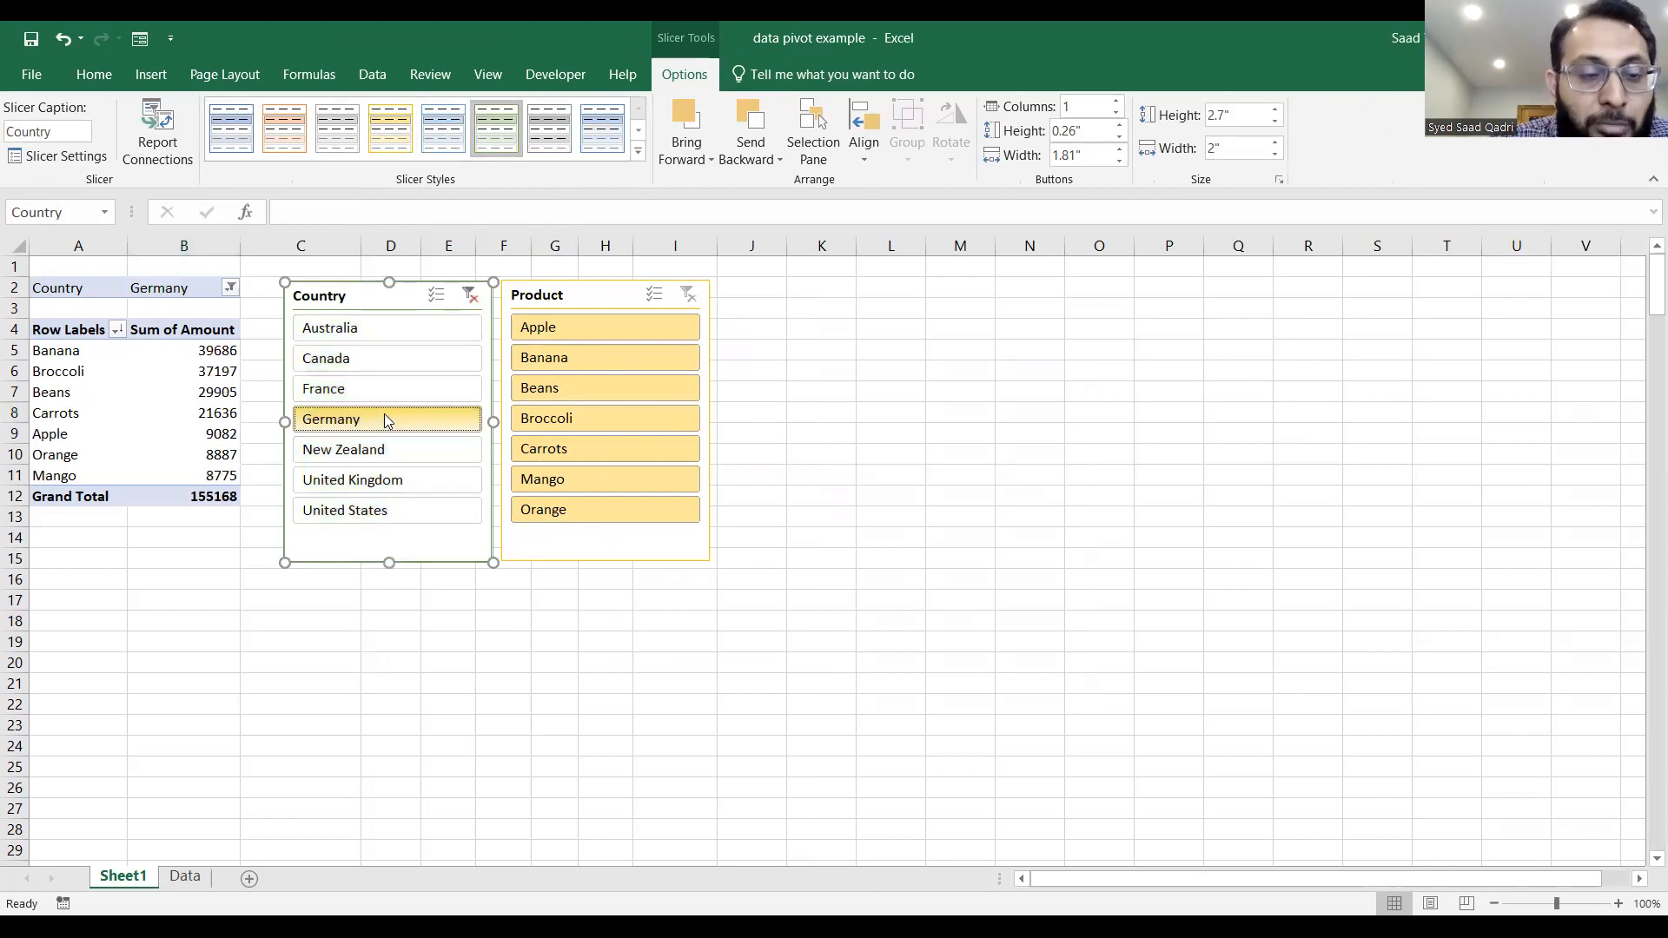
click(560, 388)
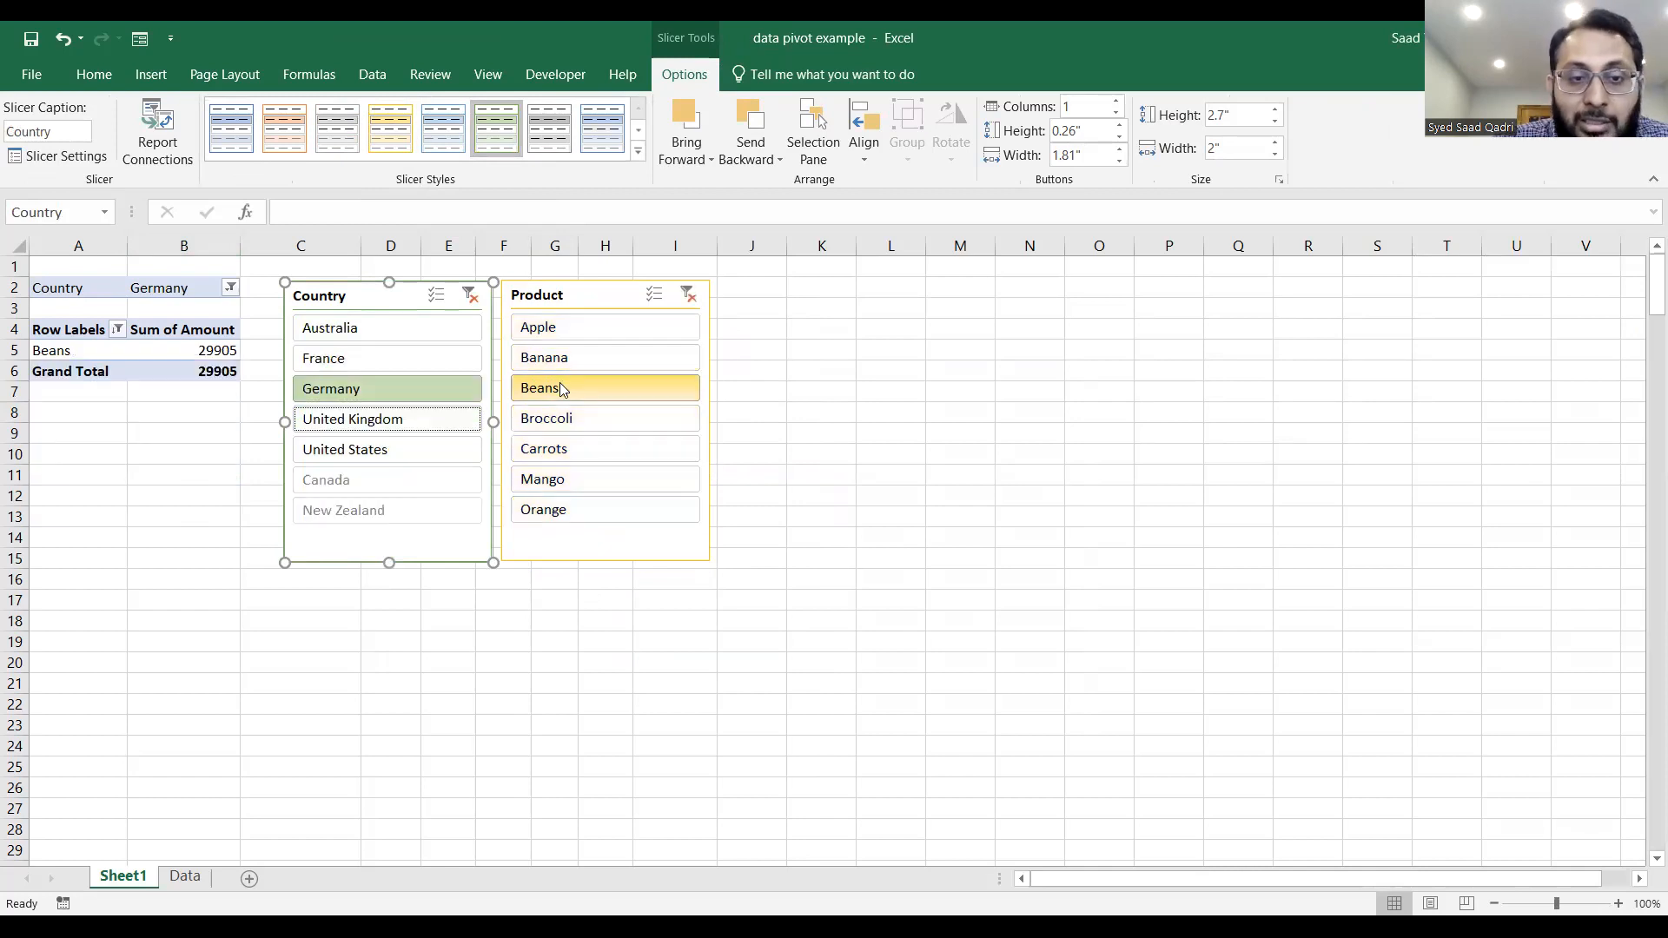
ctrl+click(562, 448)
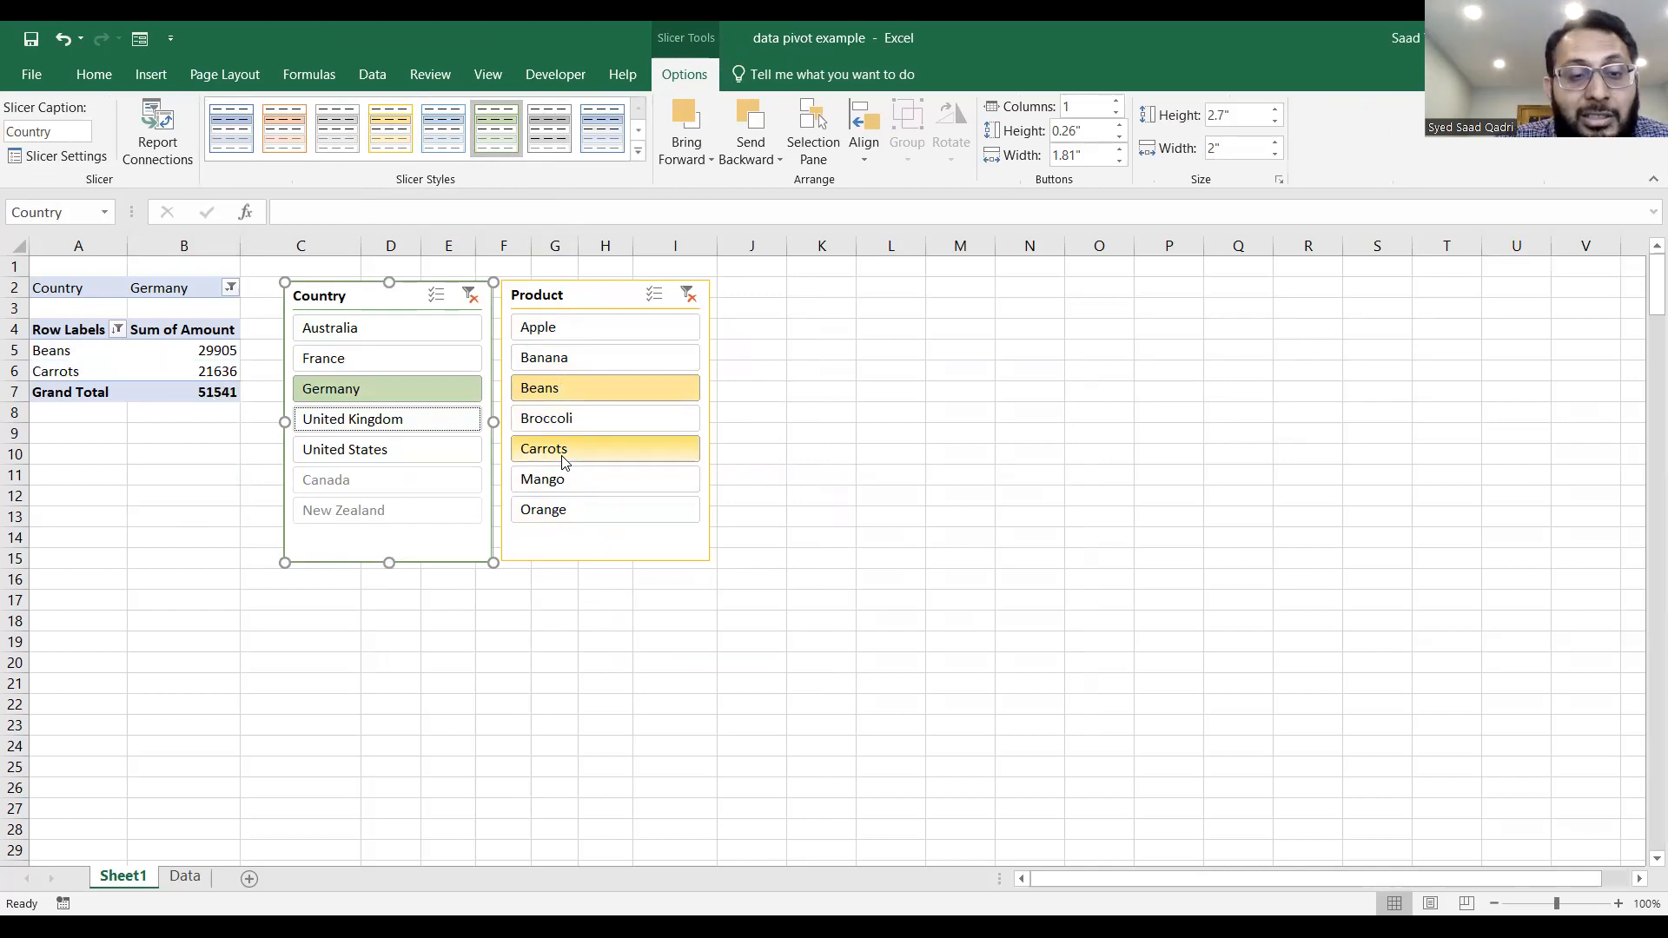
ctrl+click(565, 518)
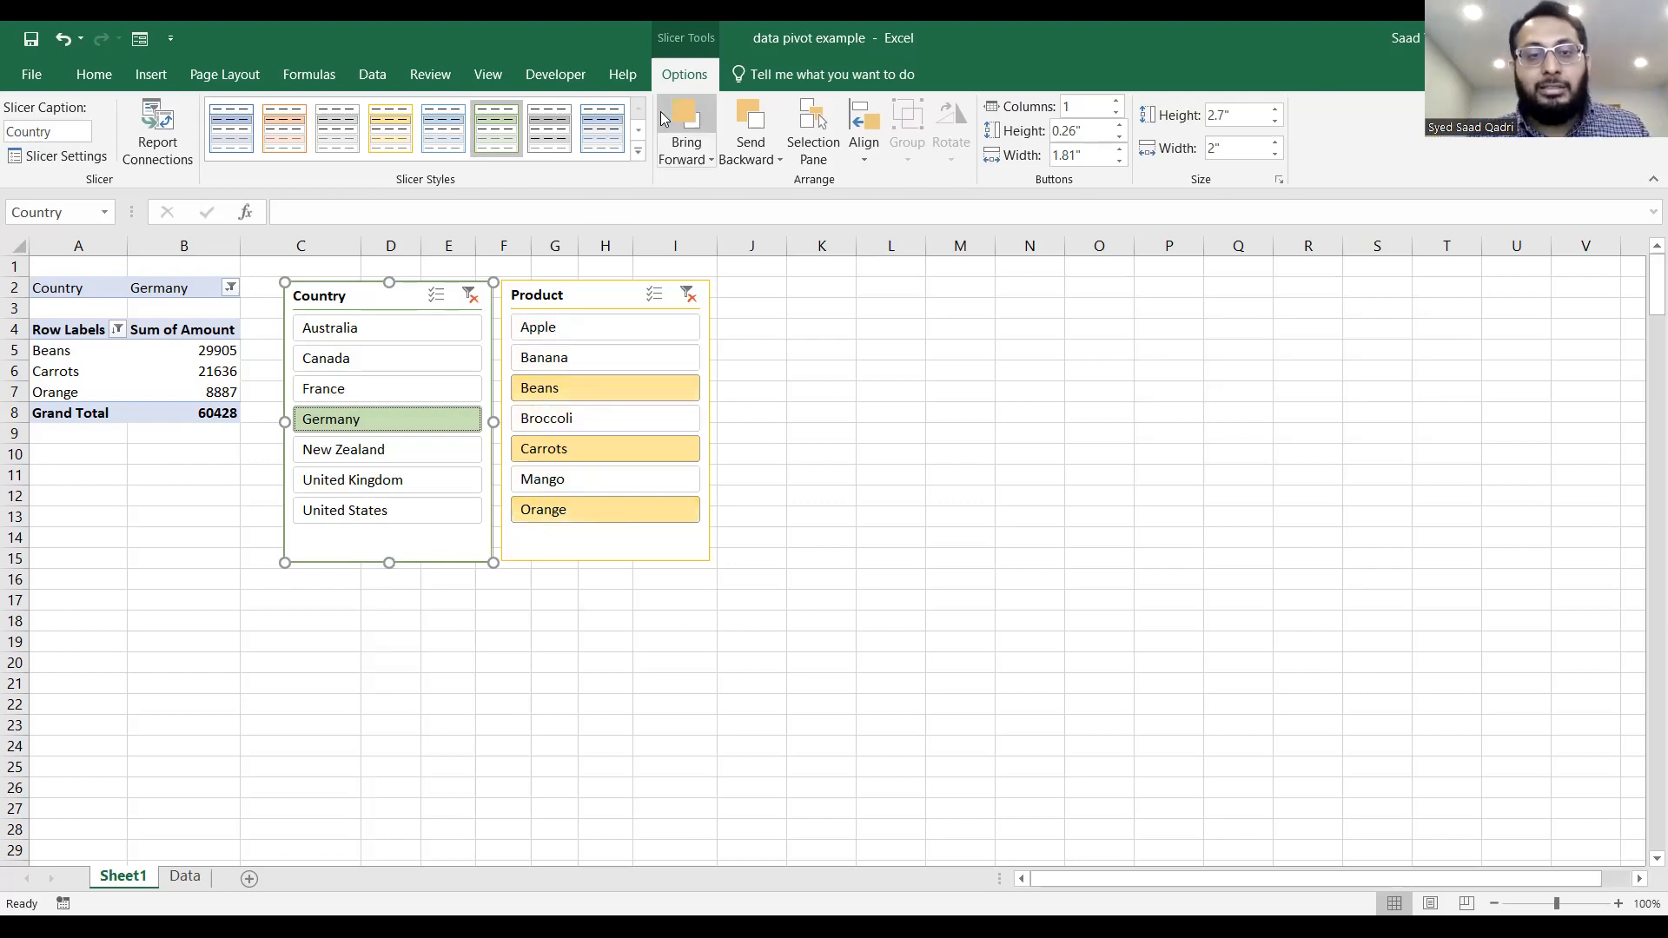
click(688, 295)
click(471, 295)
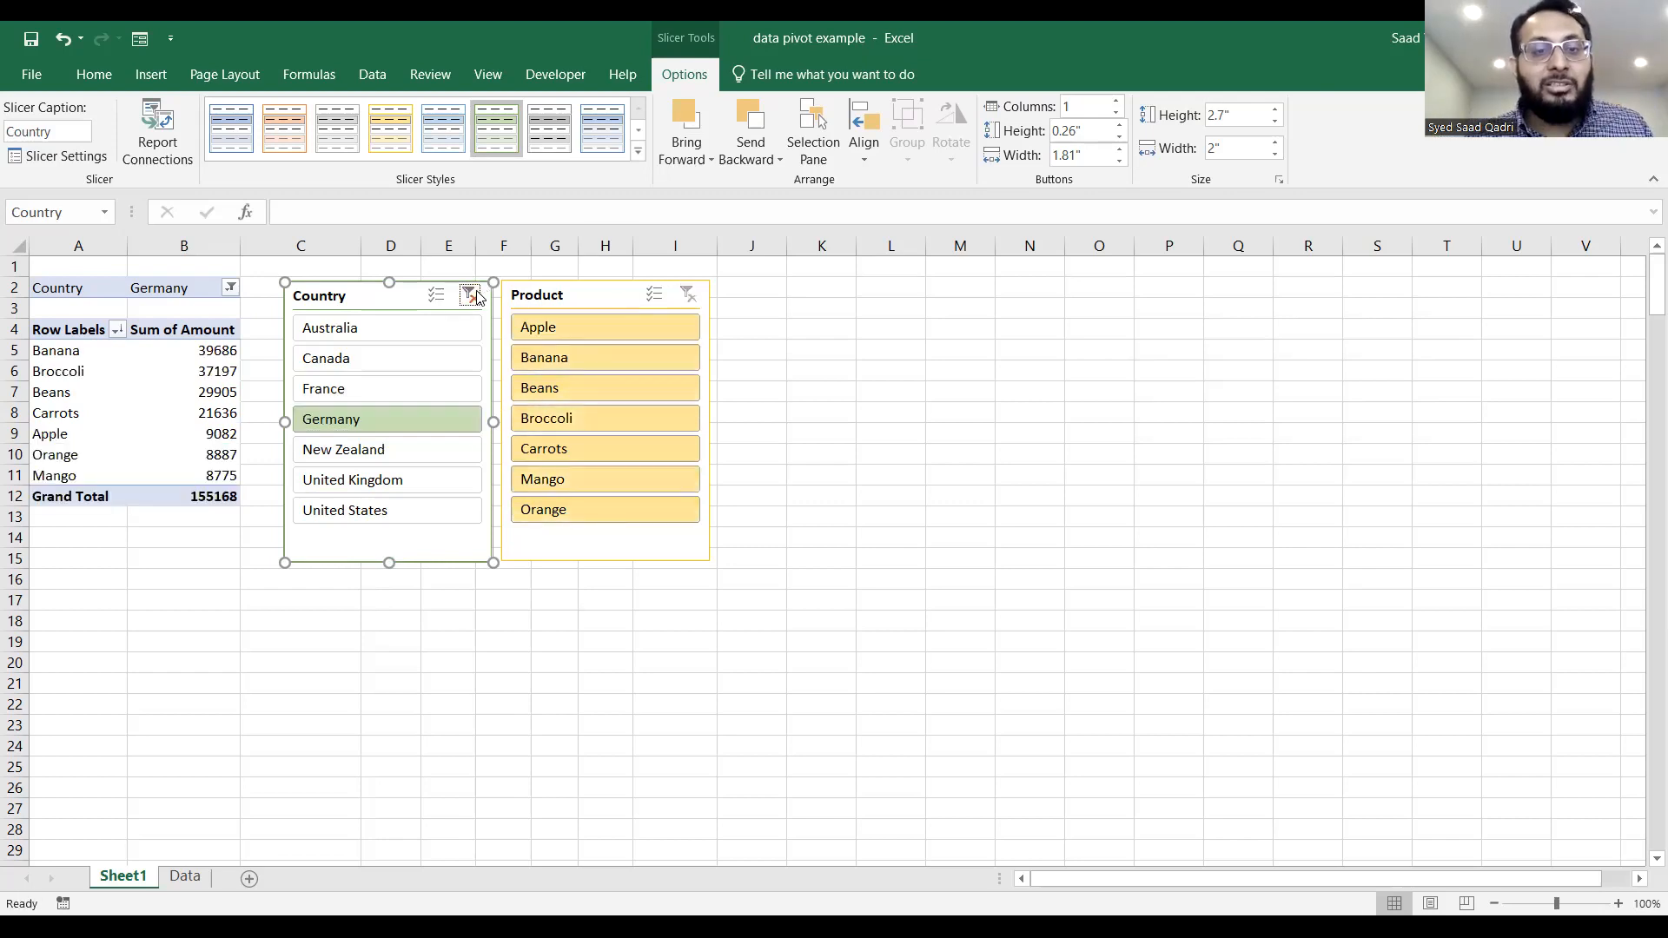
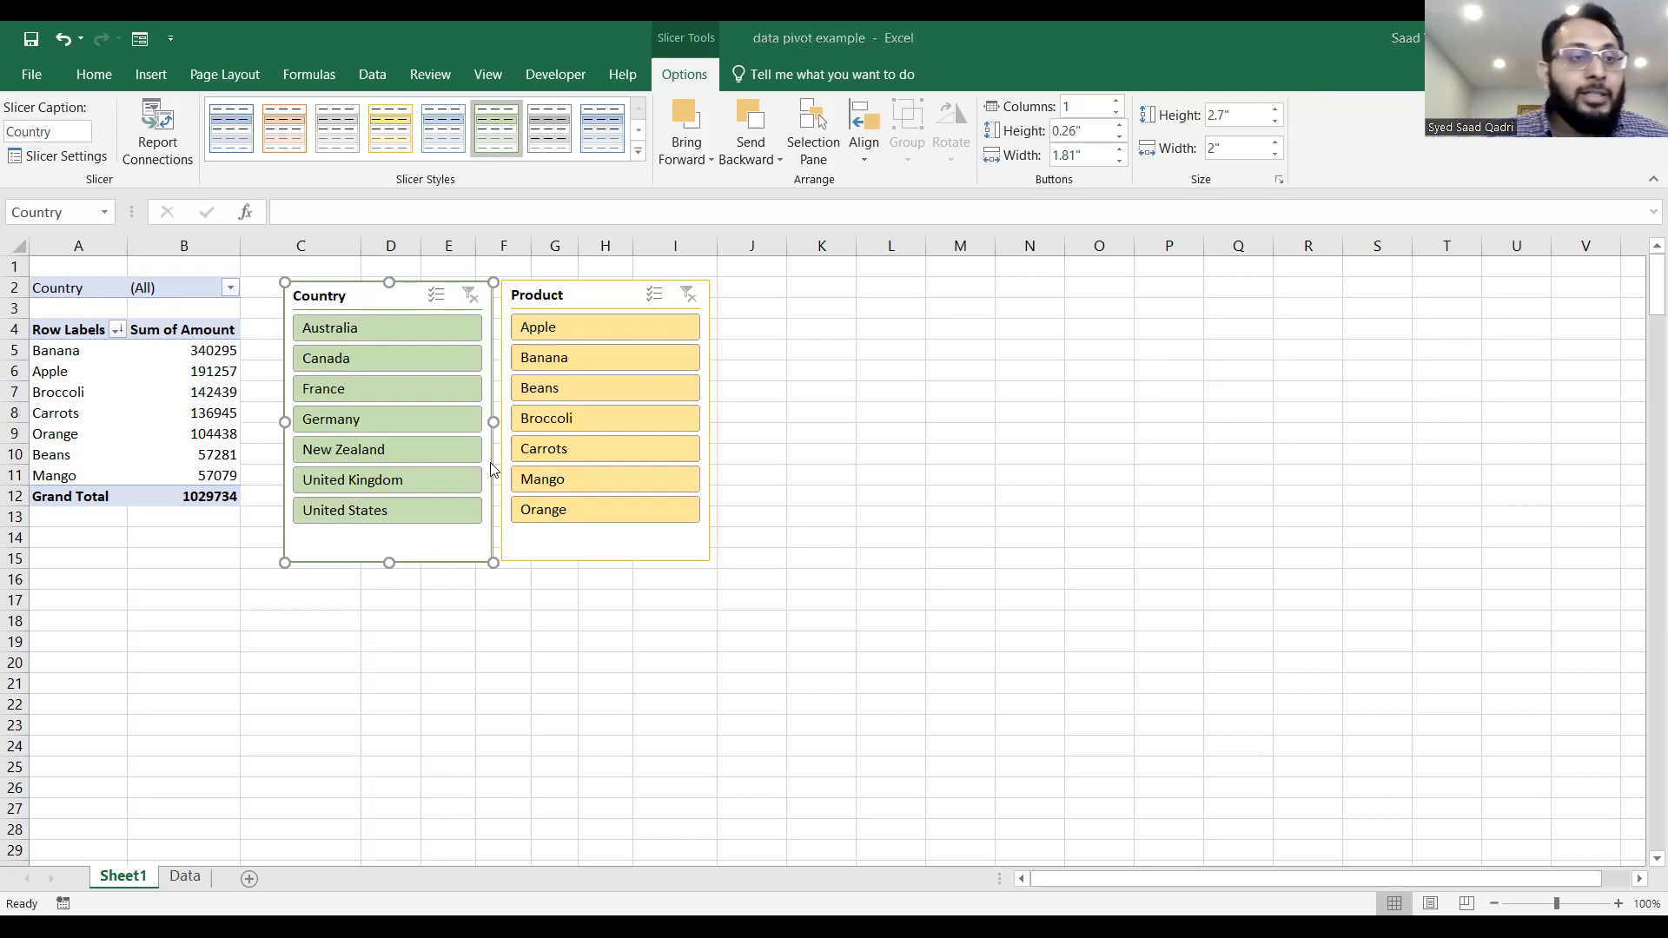
Copy the PivotTable with its Country filter to cell K2 and autofit columns K and L.
drag(74, 287, 197, 502)
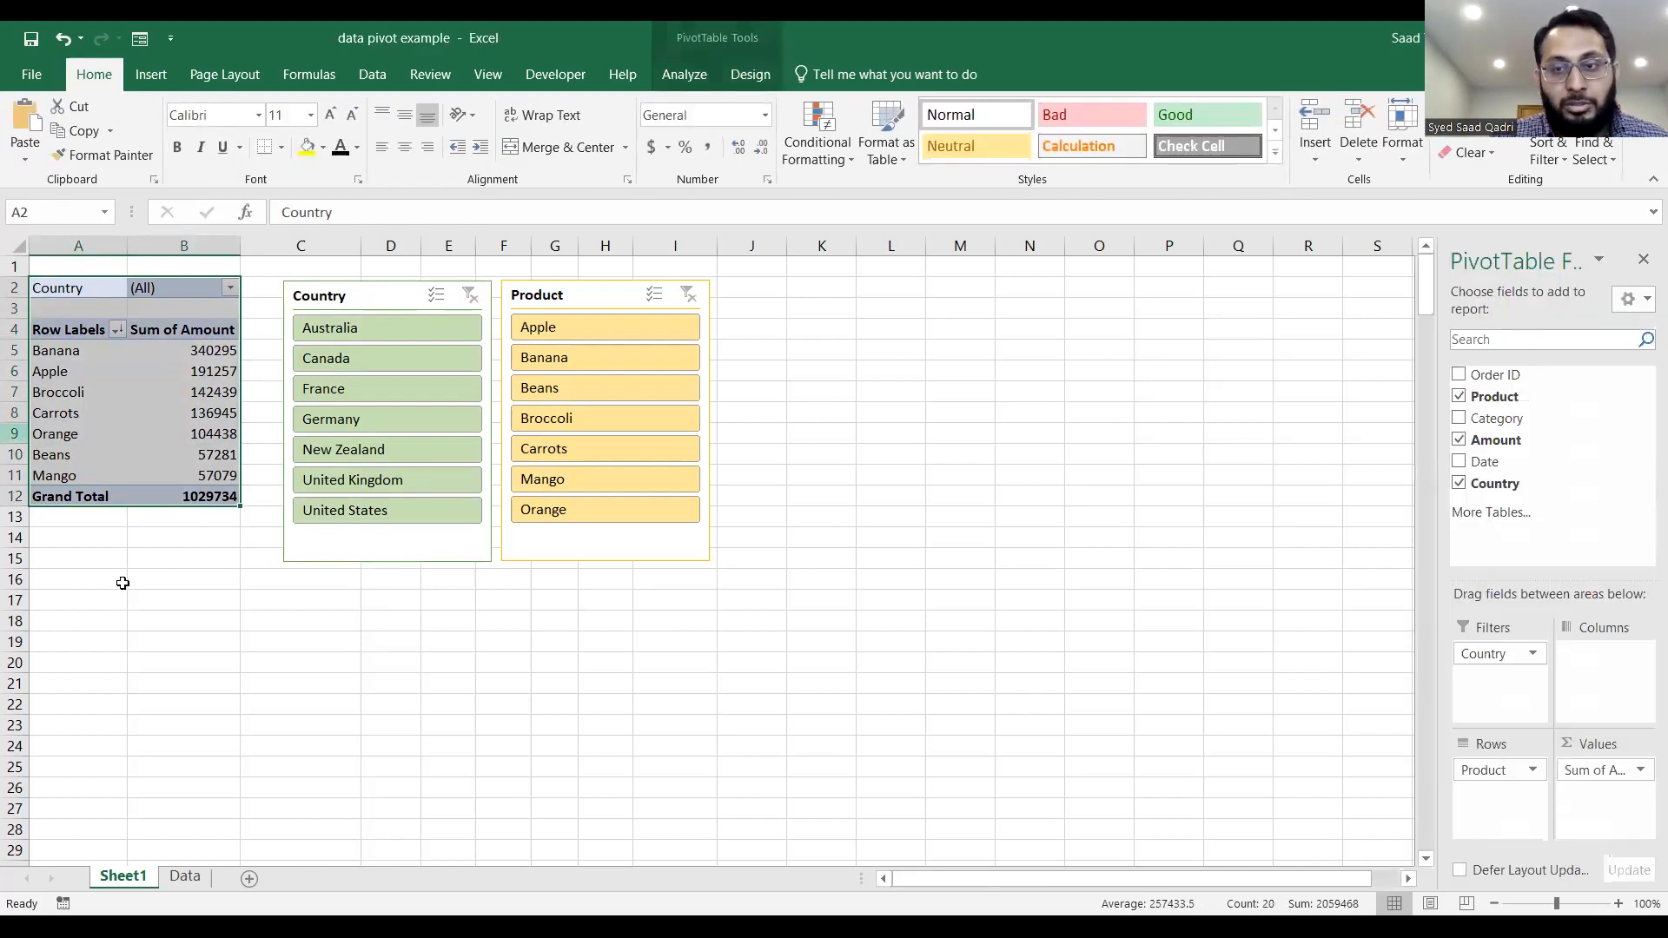
key(ctrl+c)
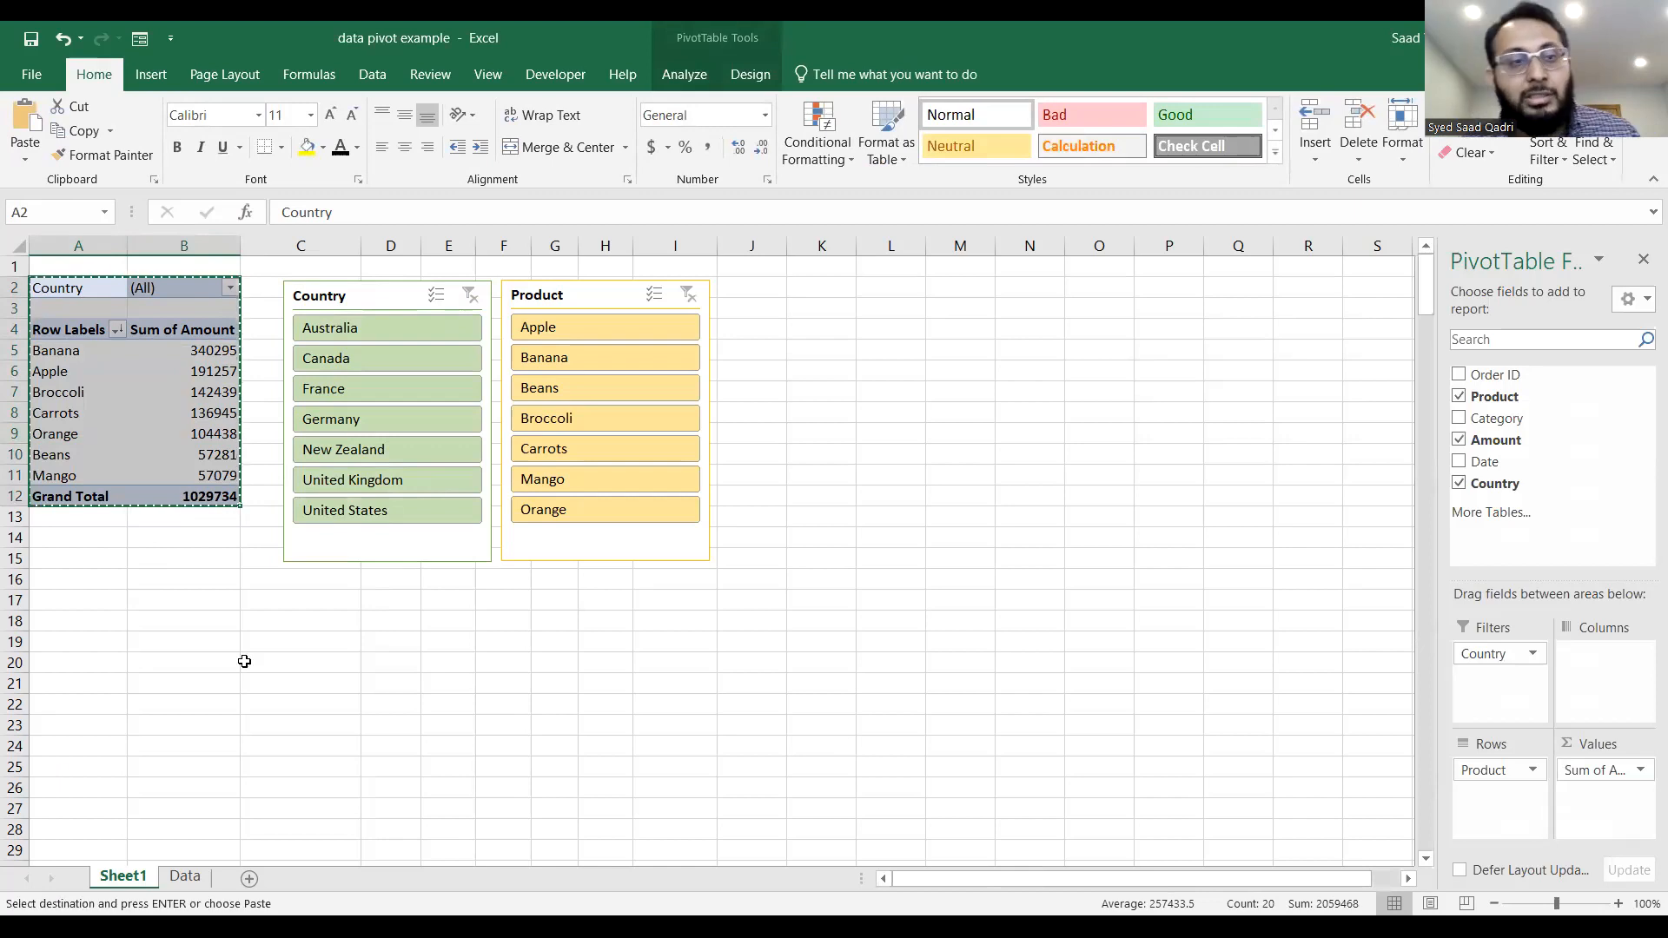
click(812, 291)
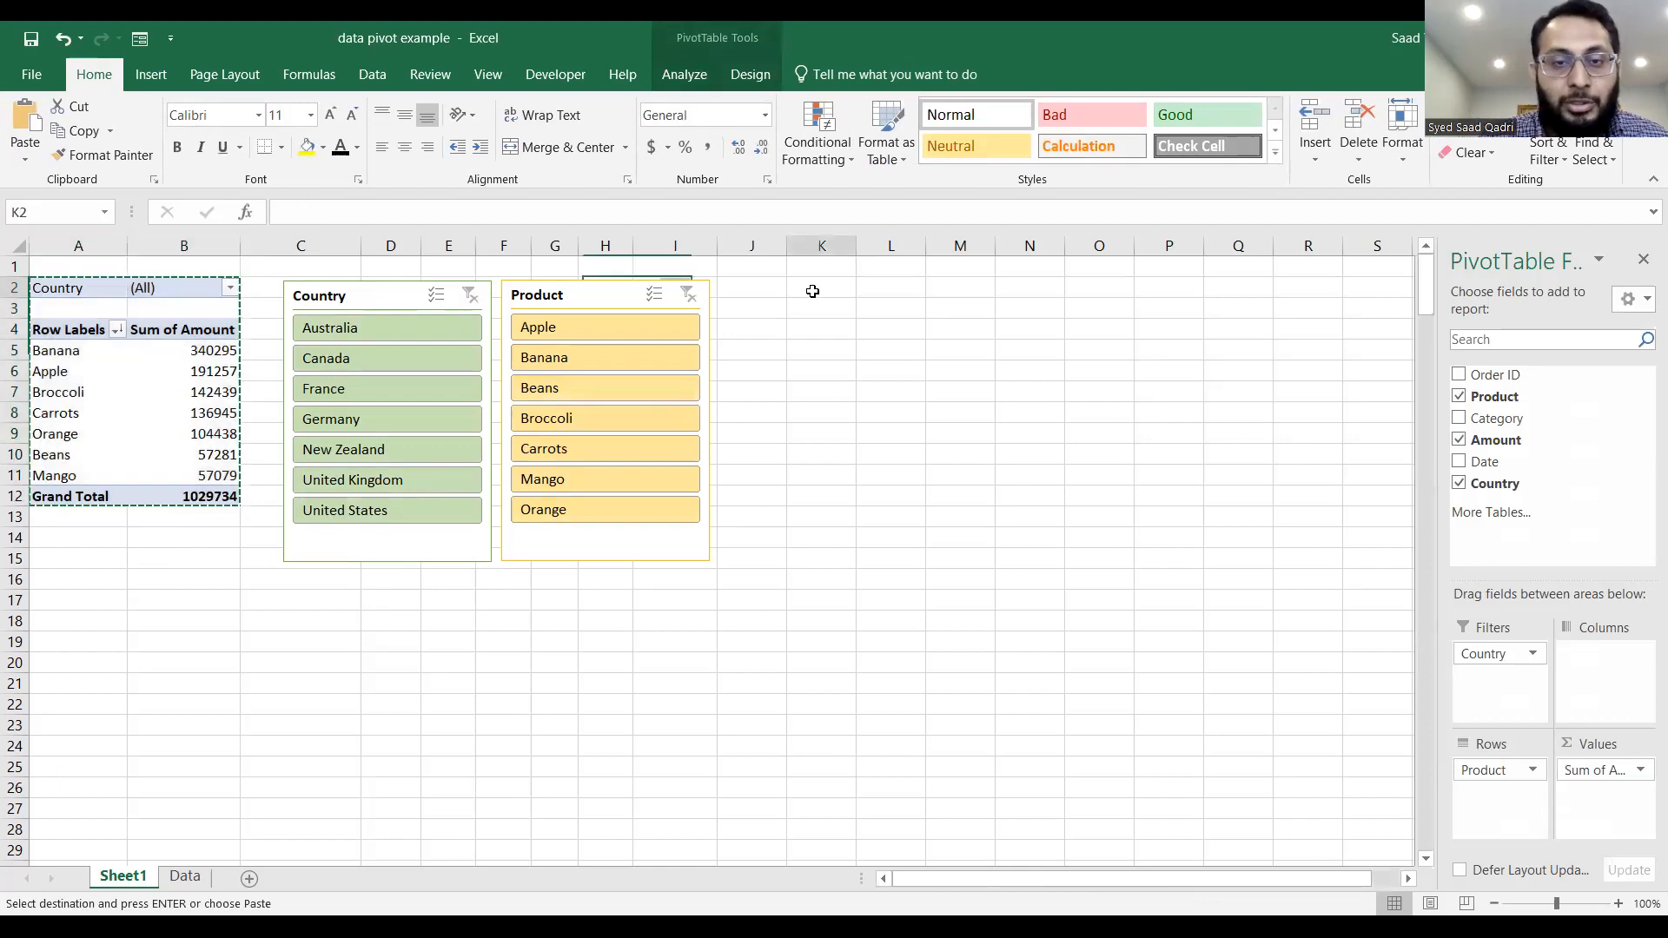
key(ctrl+v)
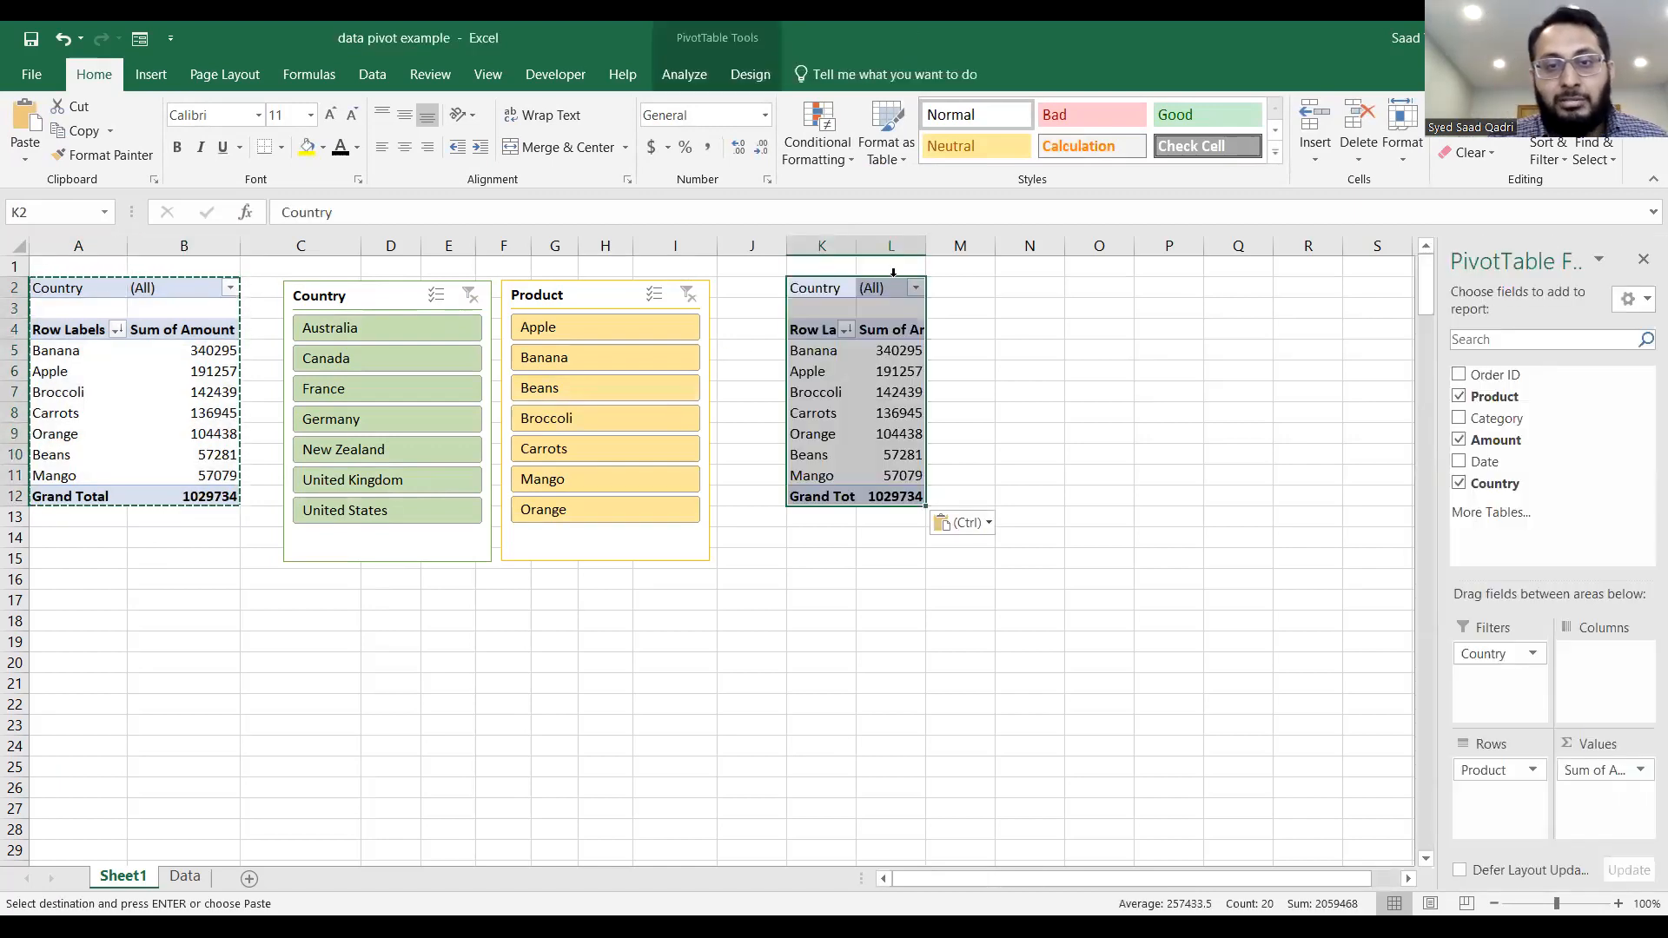
double_click(858, 249)
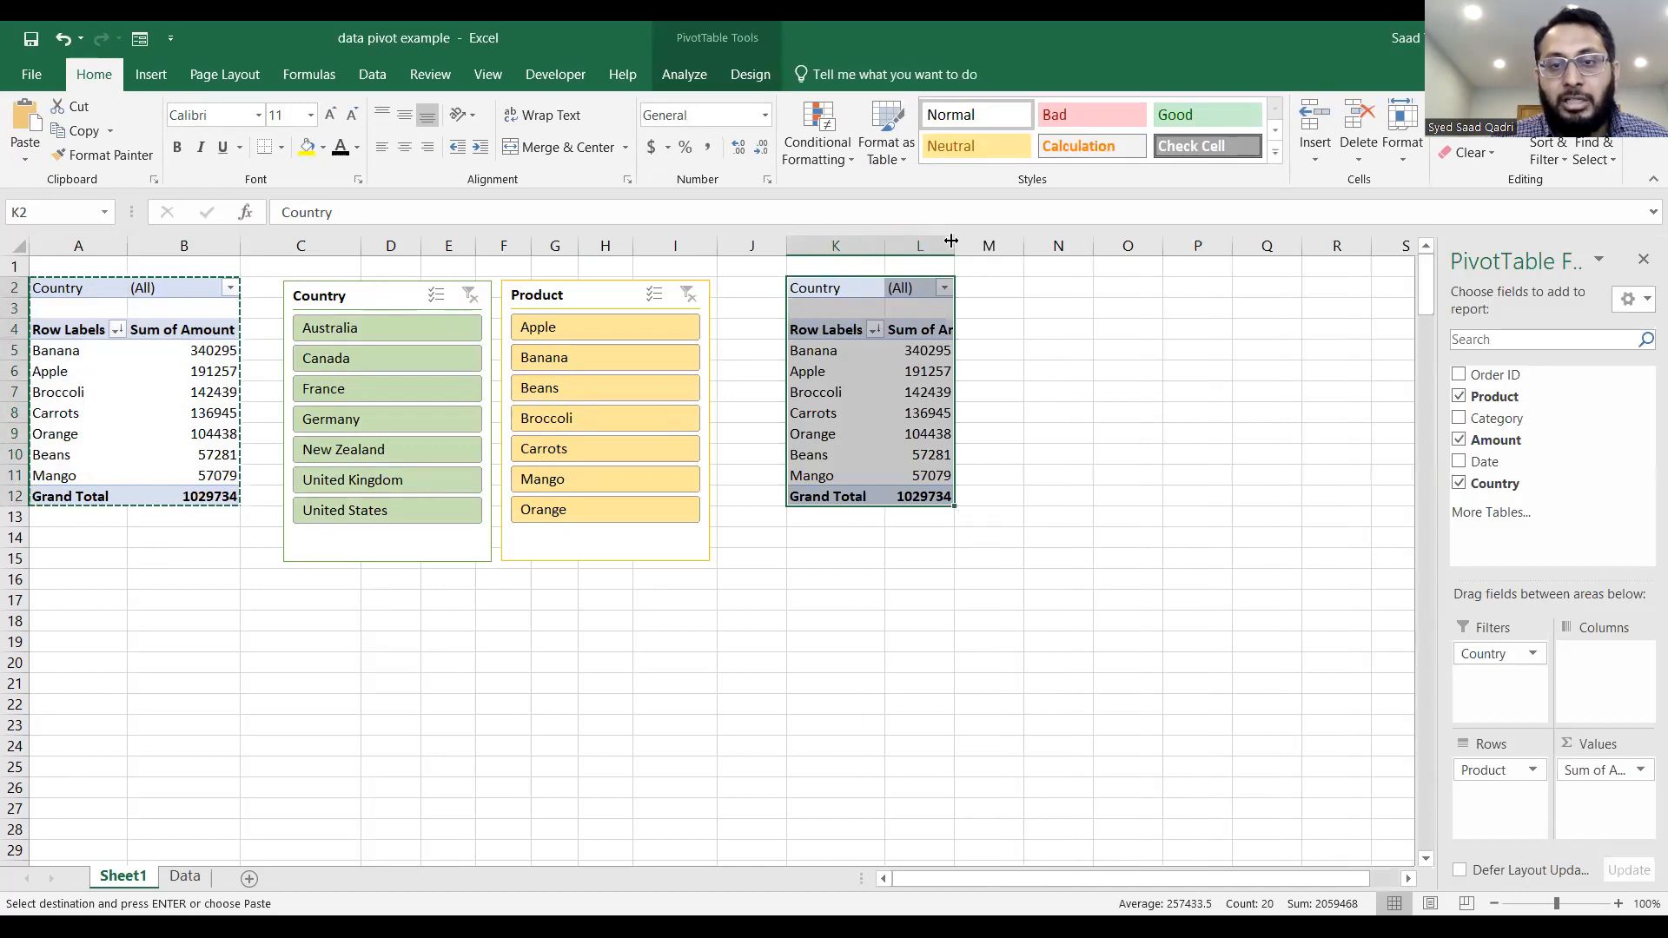
double_click(955, 246)
click(945, 639)
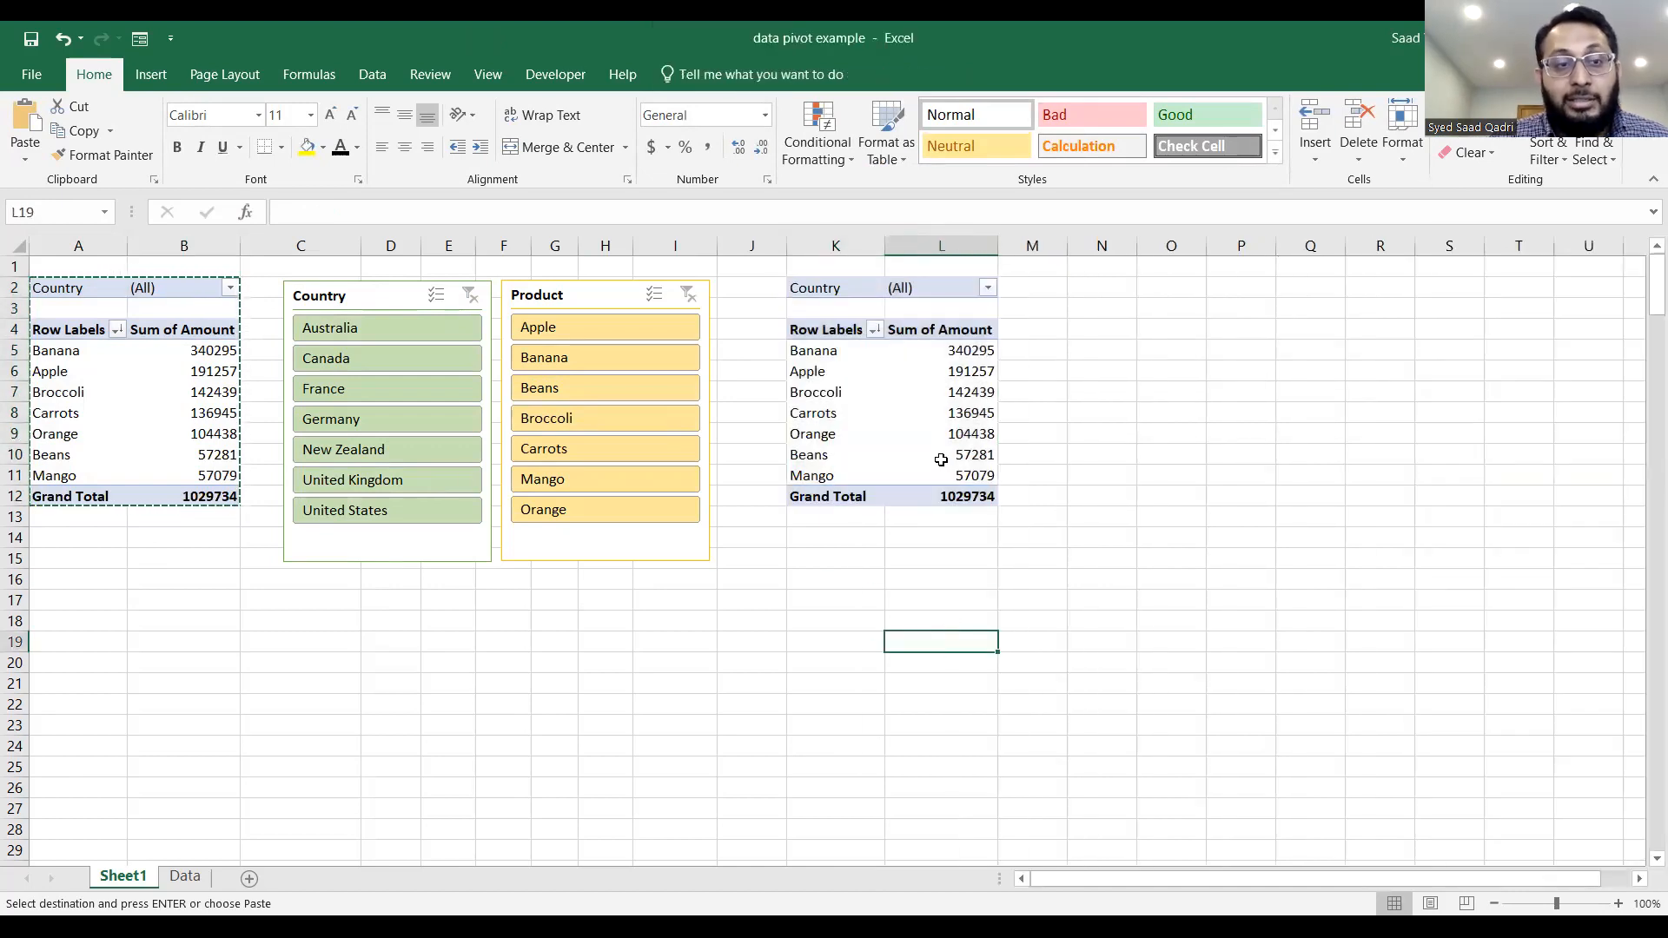
key(Escape)
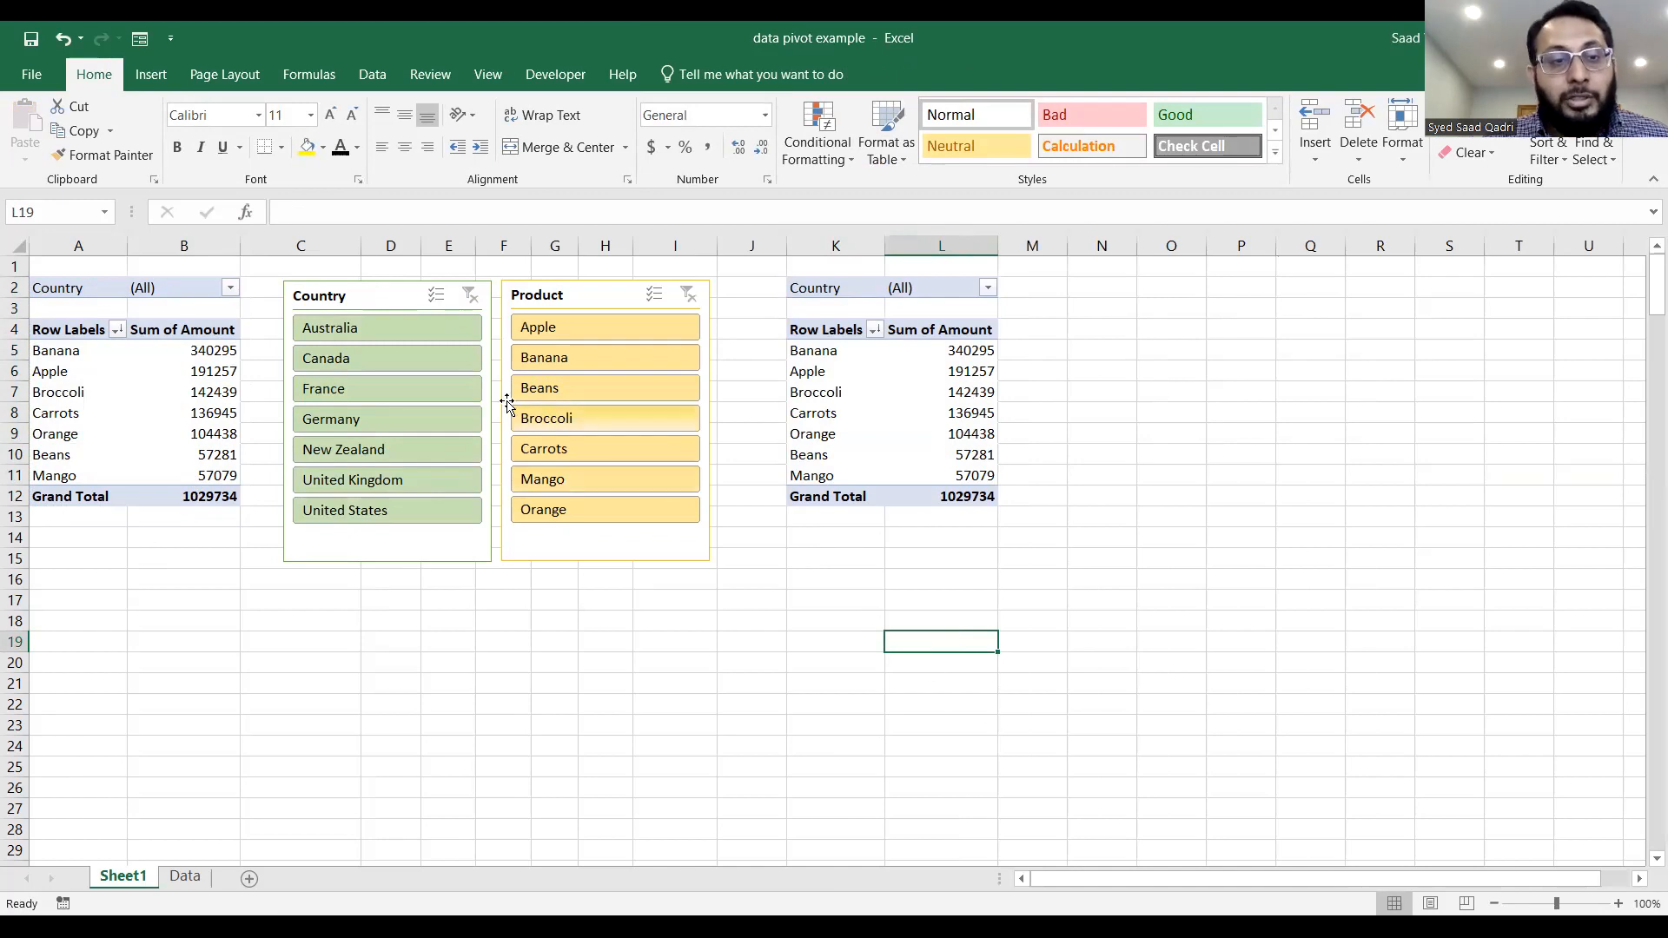
Filter both PivotTables through the slicers by Canada and Broccoli, and clear the Product and Country filters.
click(425, 358)
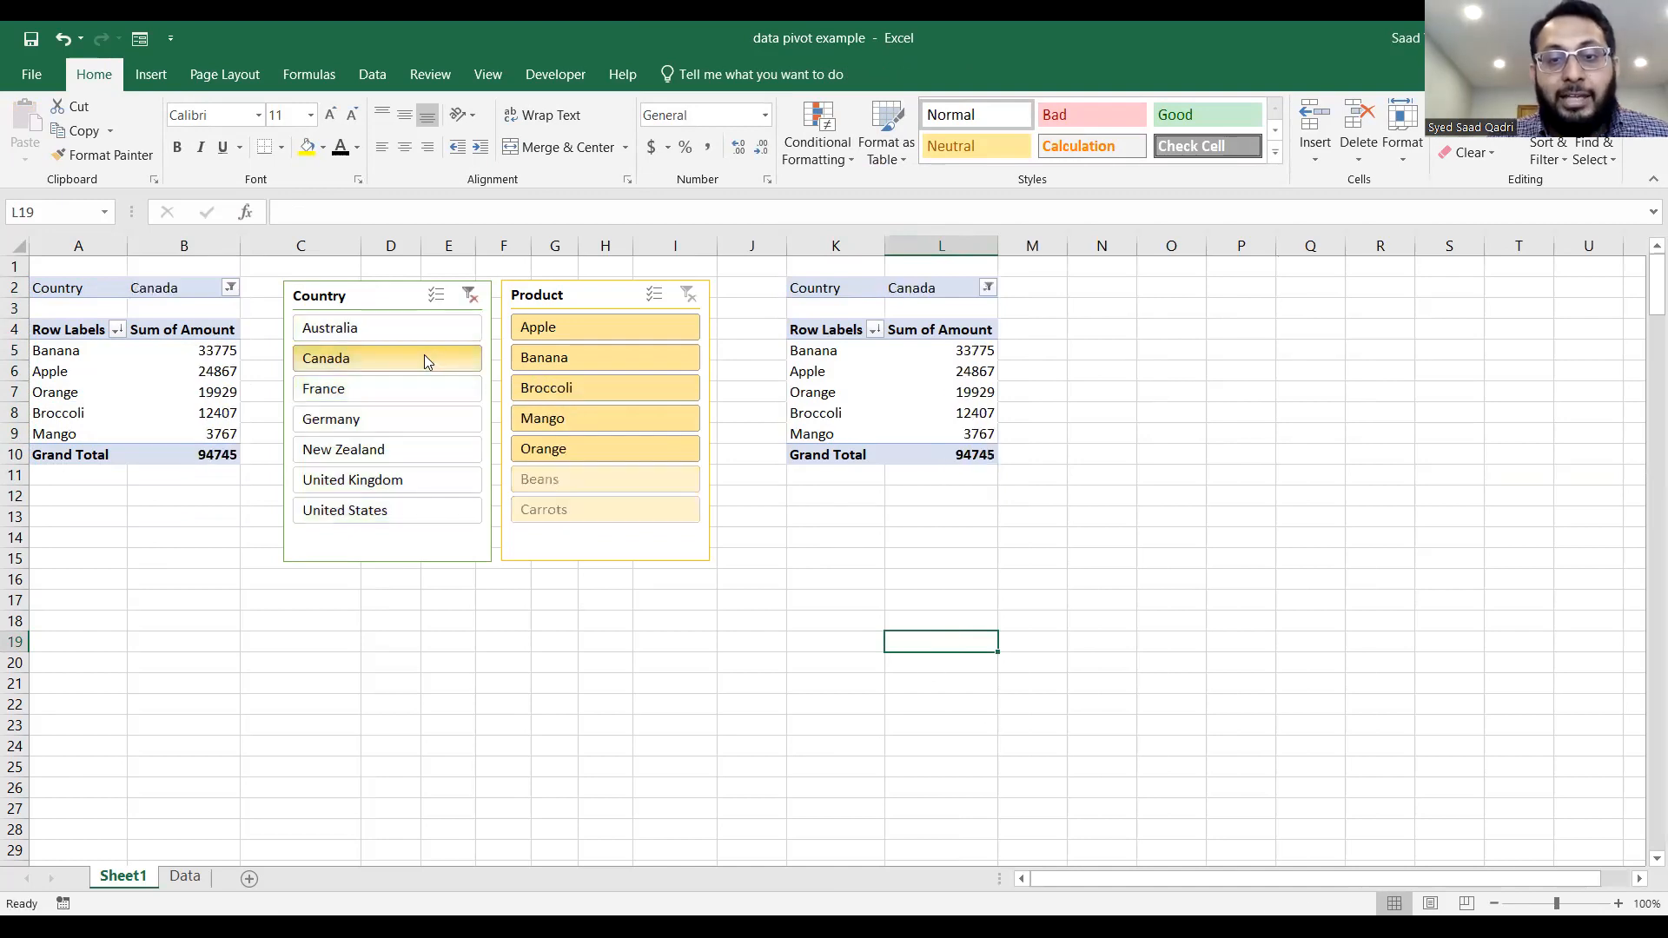
click(617, 390)
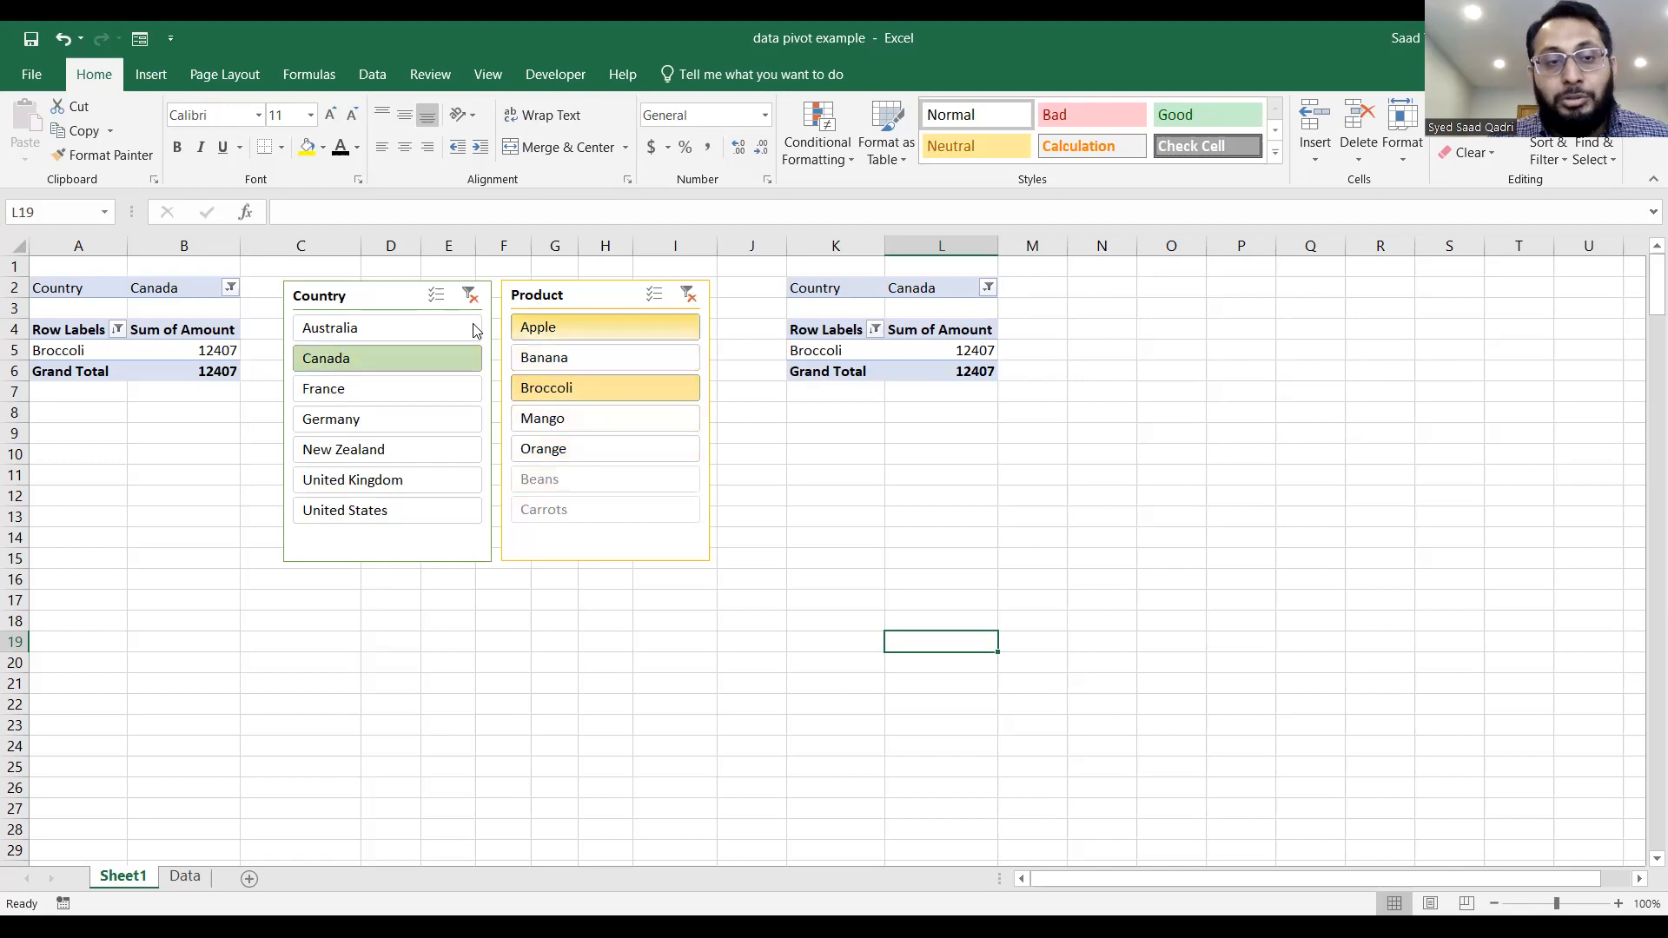
click(689, 296)
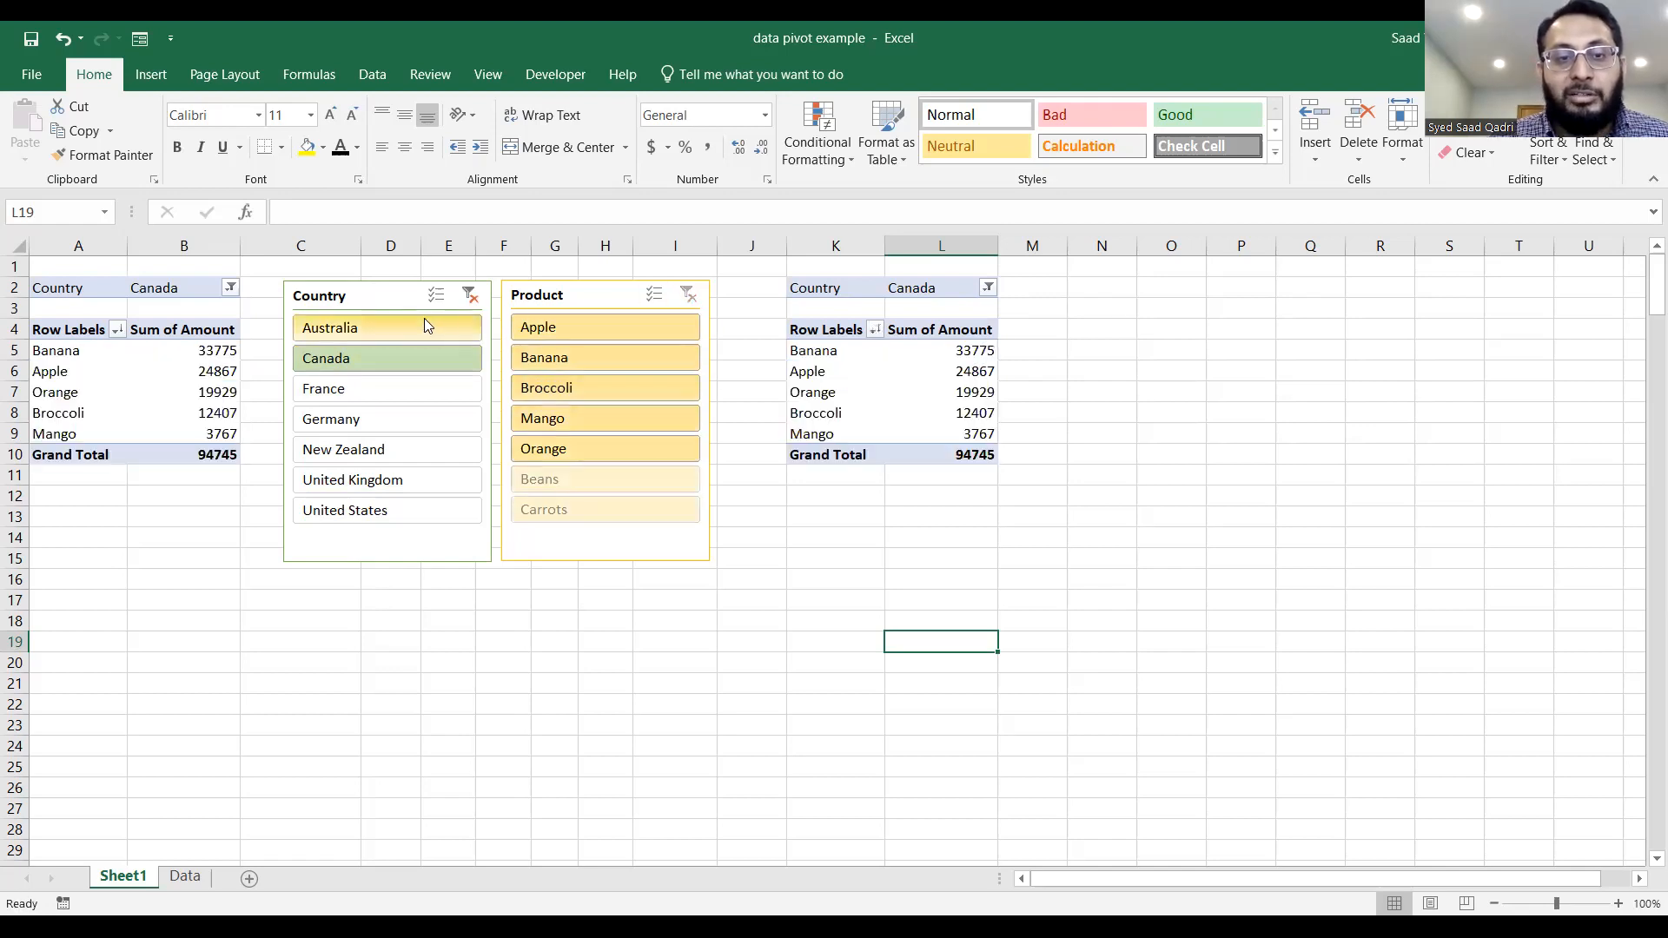
click(469, 296)
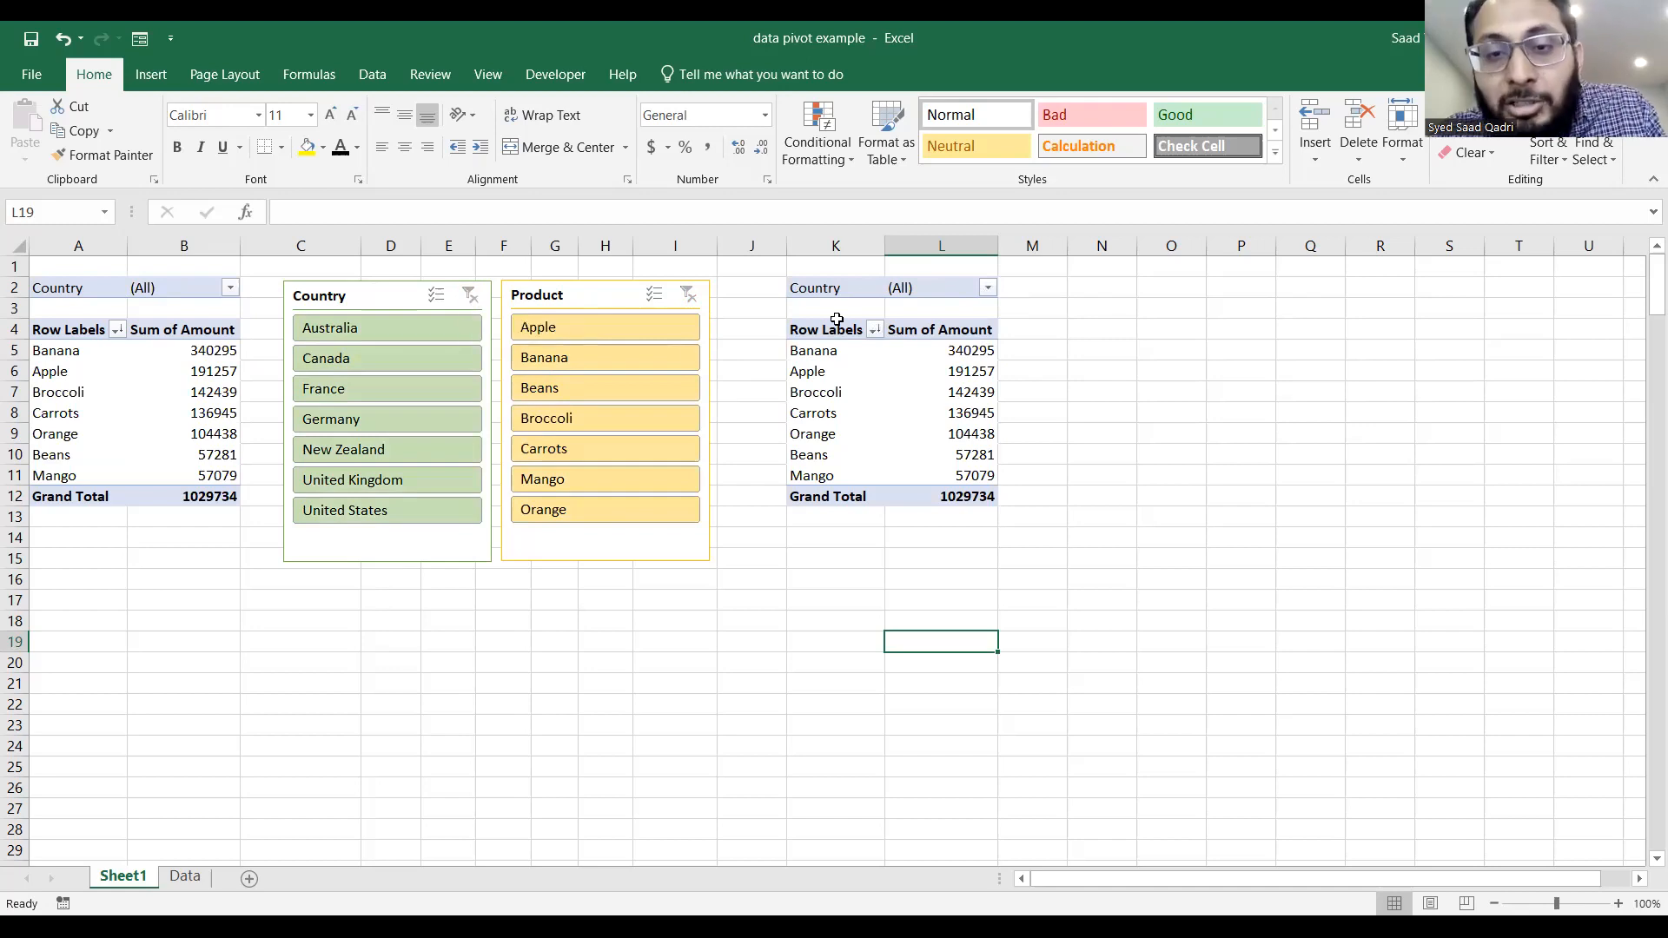
Summarize the Amount field by Count in the copied PivotTable in columns K and L.
click(948, 353)
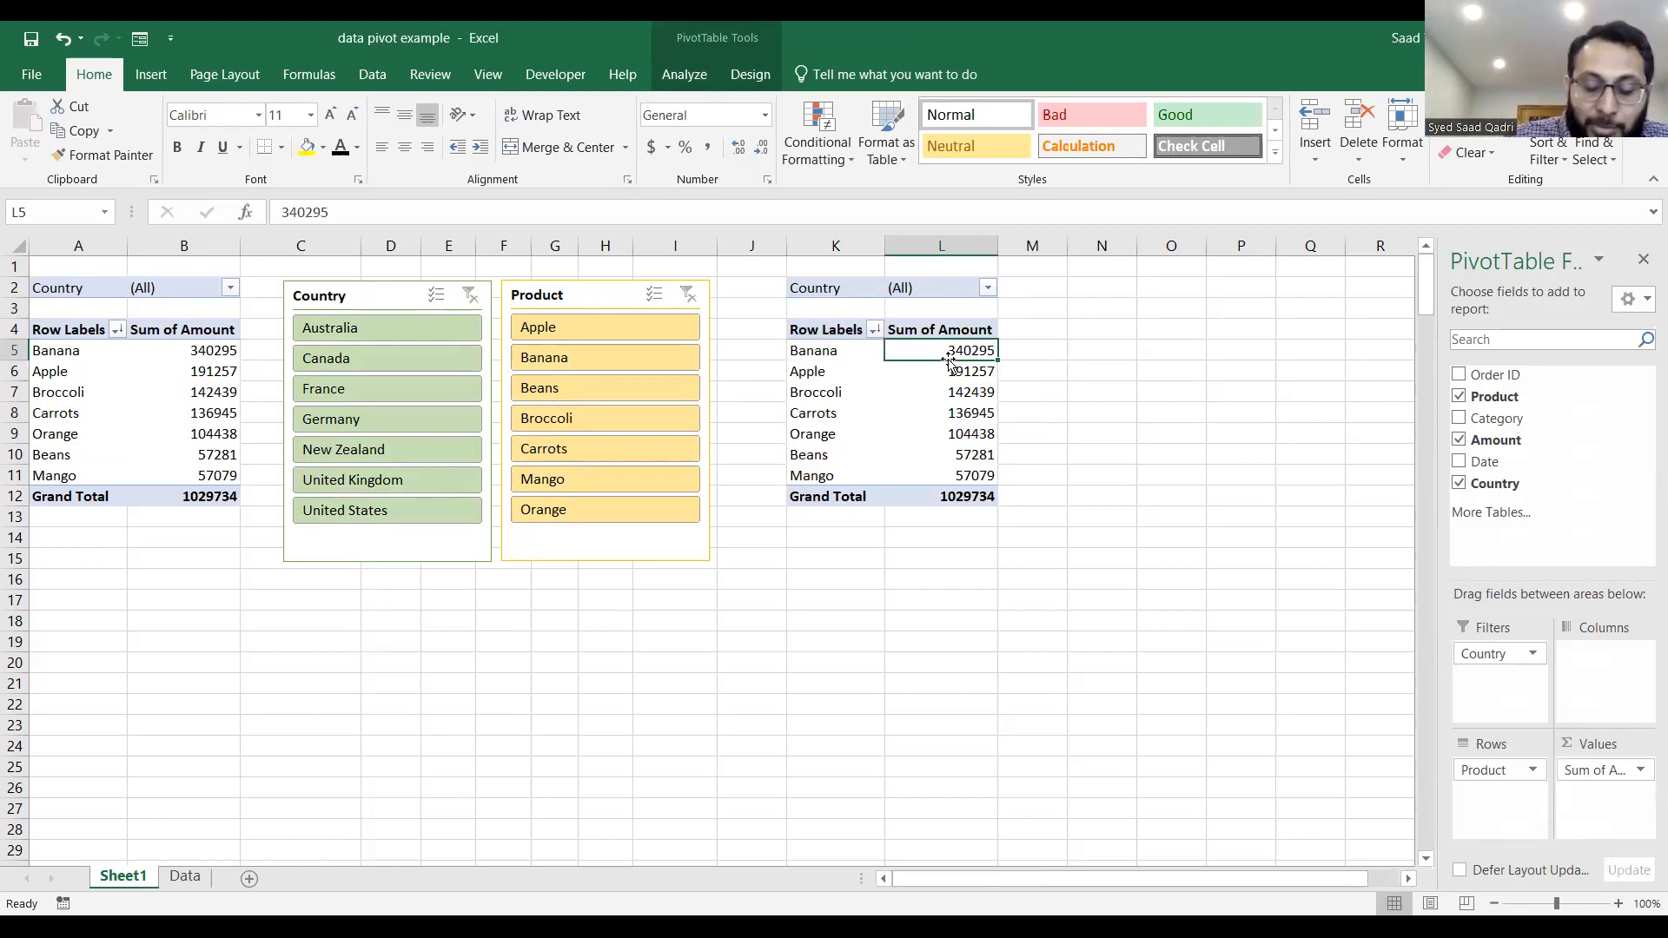
click(949, 374)
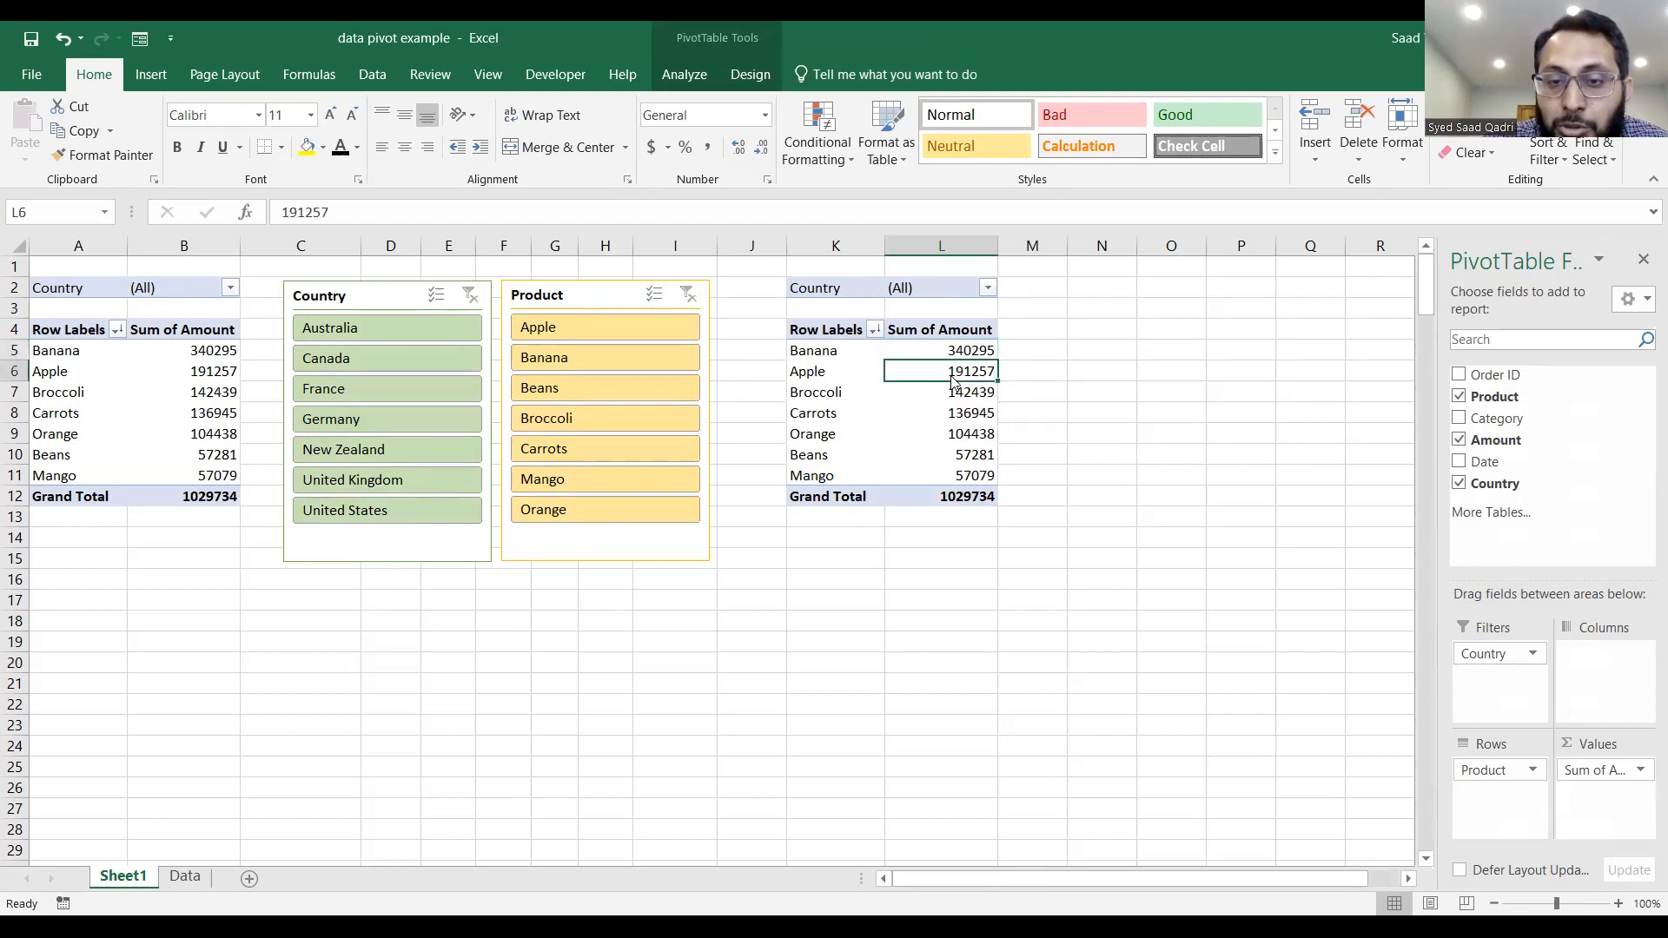
right_click(952, 381)
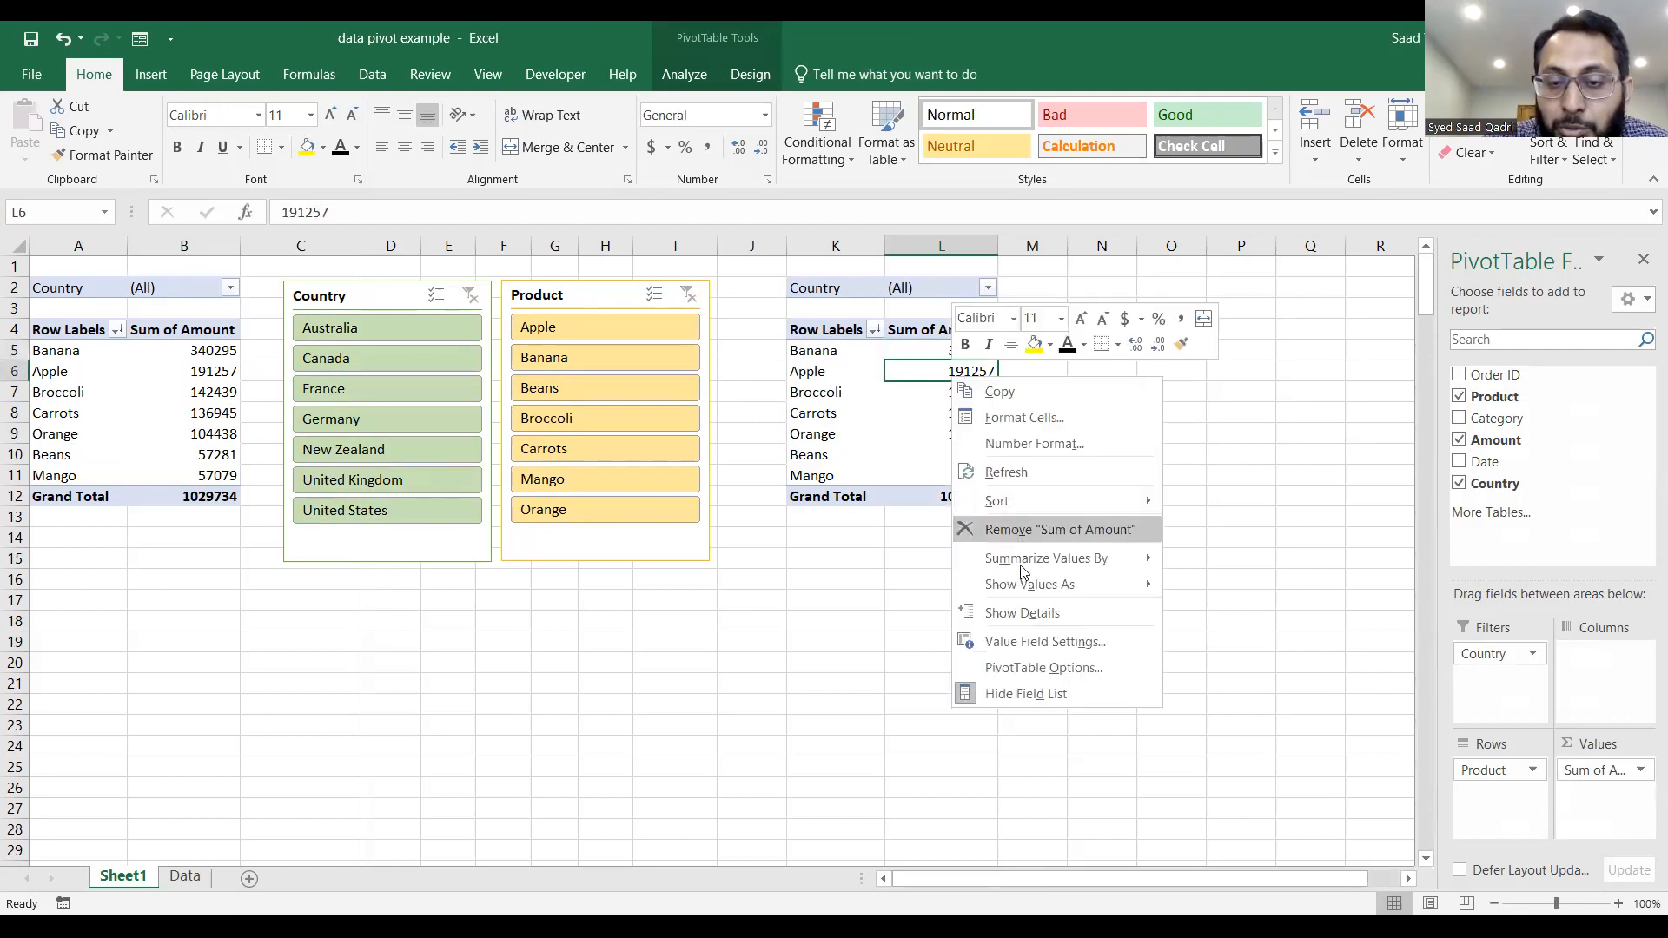
click(1029, 643)
click(879, 668)
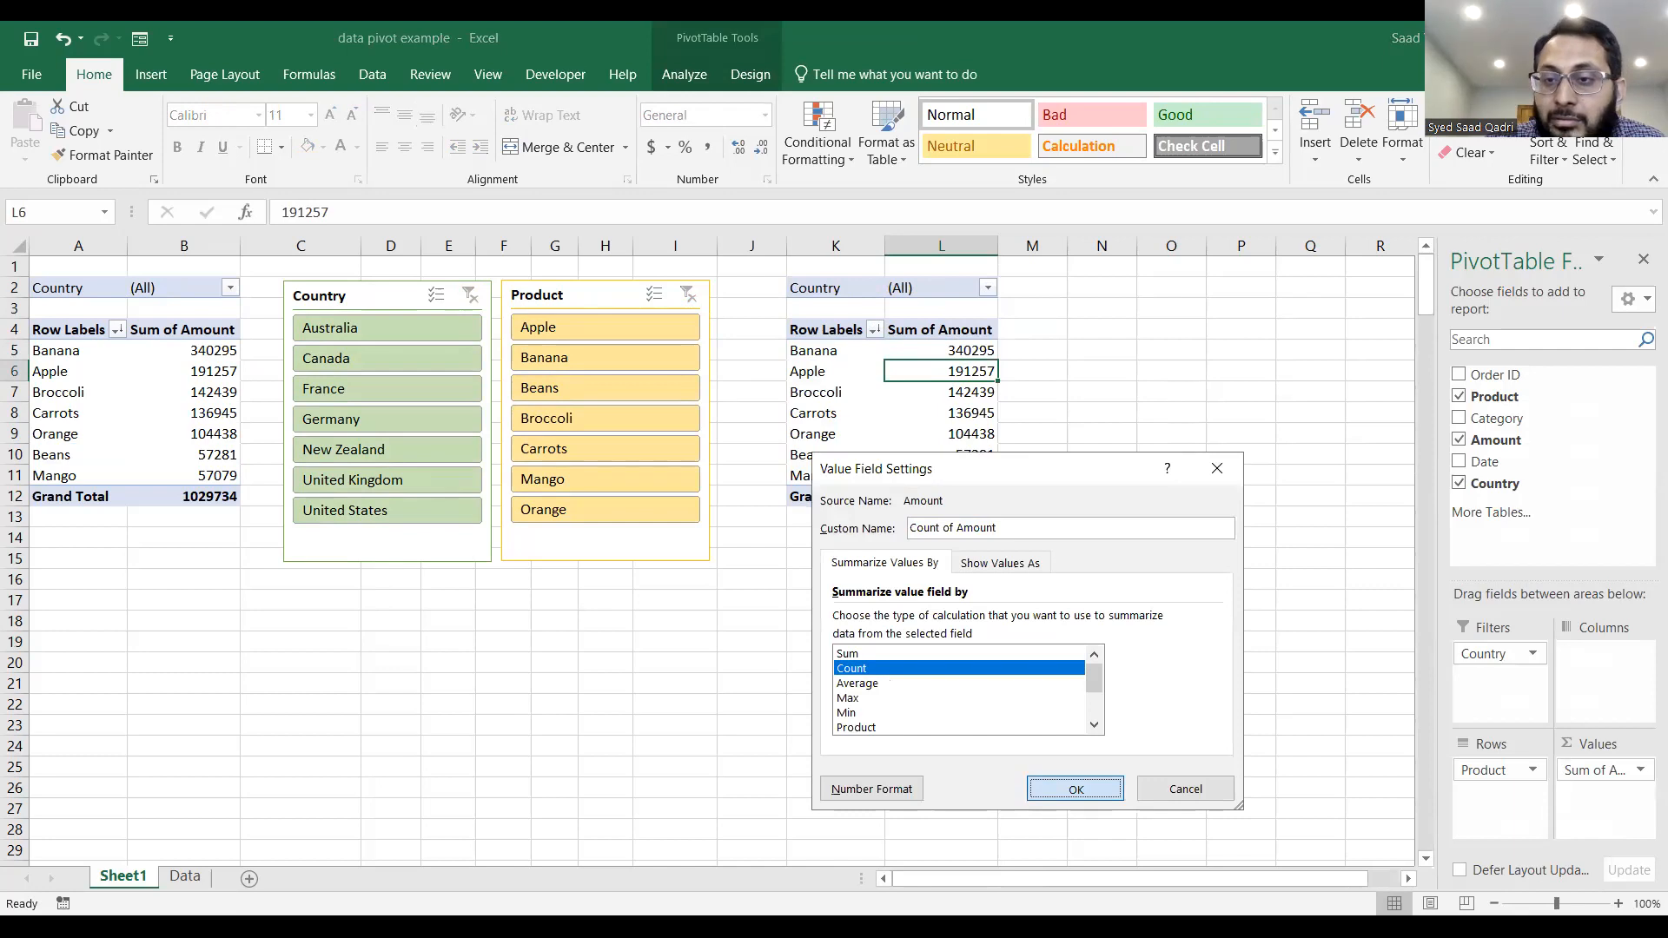
key(Return)
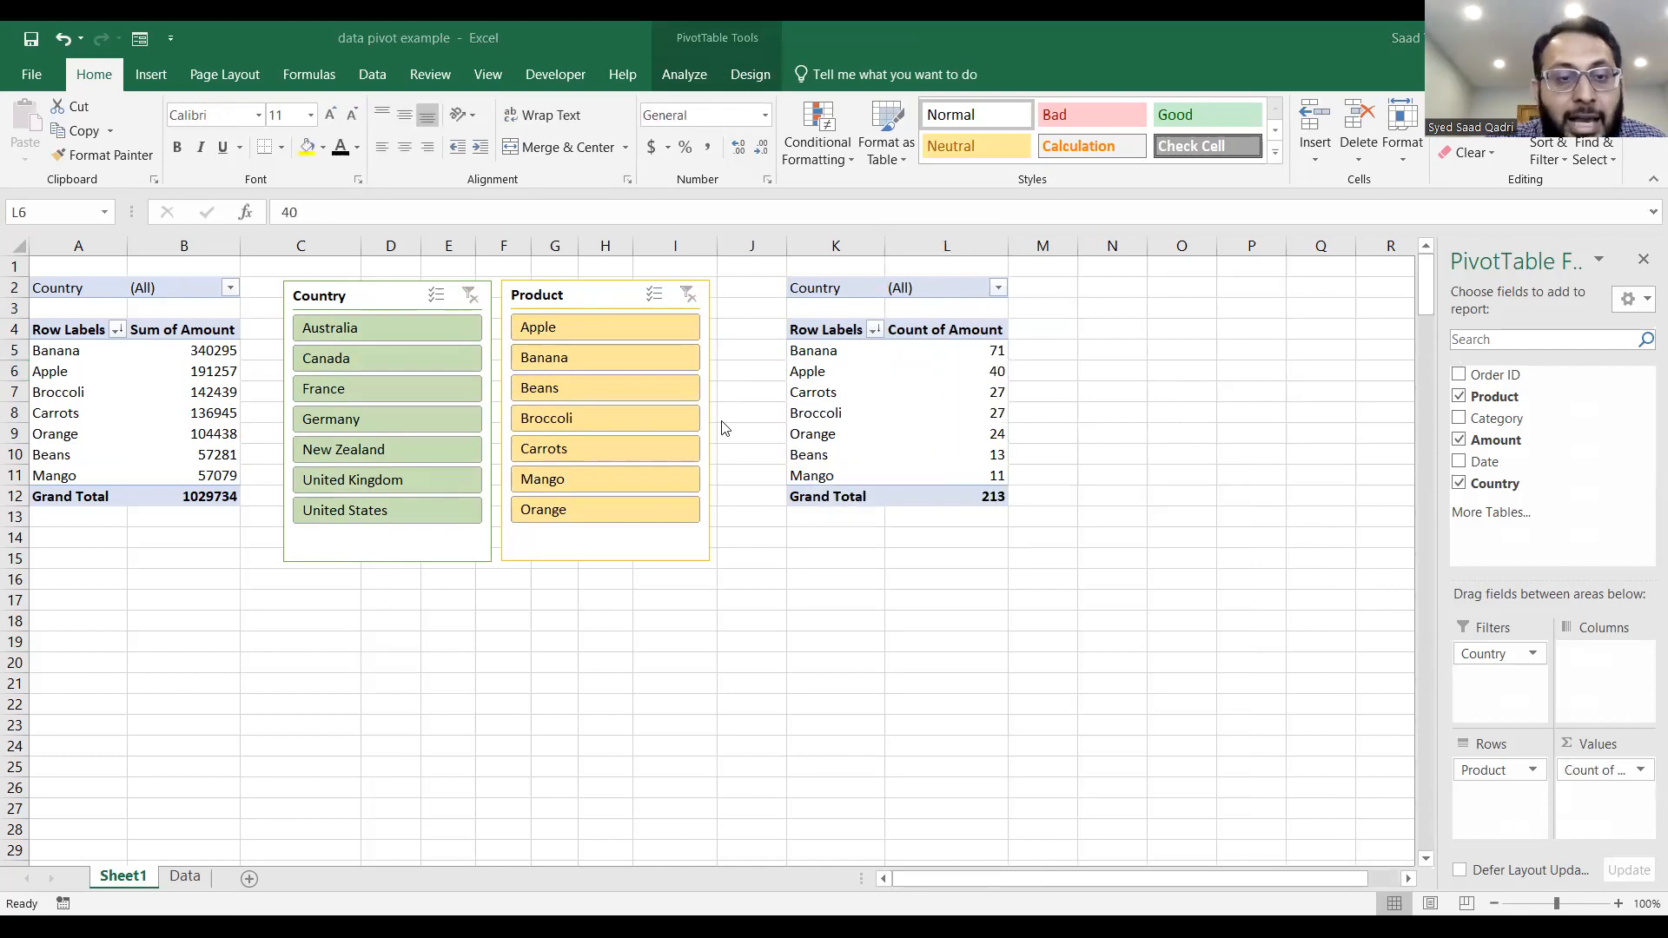
Filter both PivotTables through the slicers by France with Broccoli, Orange and Banana, and clear both filters.
click(337, 389)
click(577, 417)
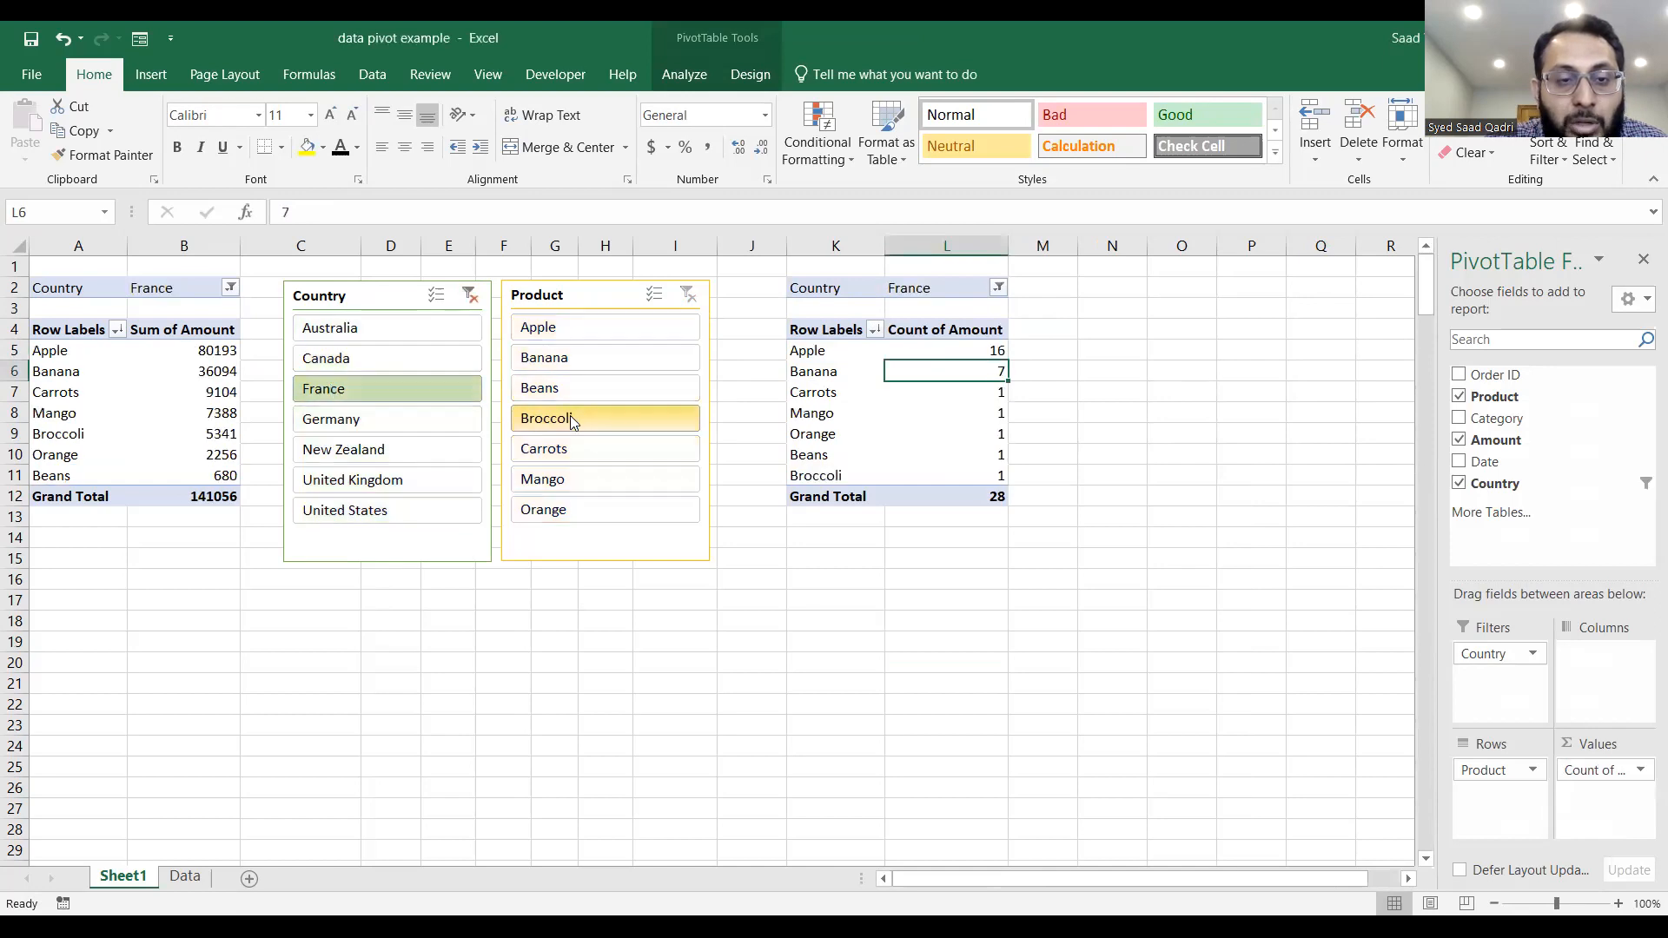
ctrl+click(570, 509)
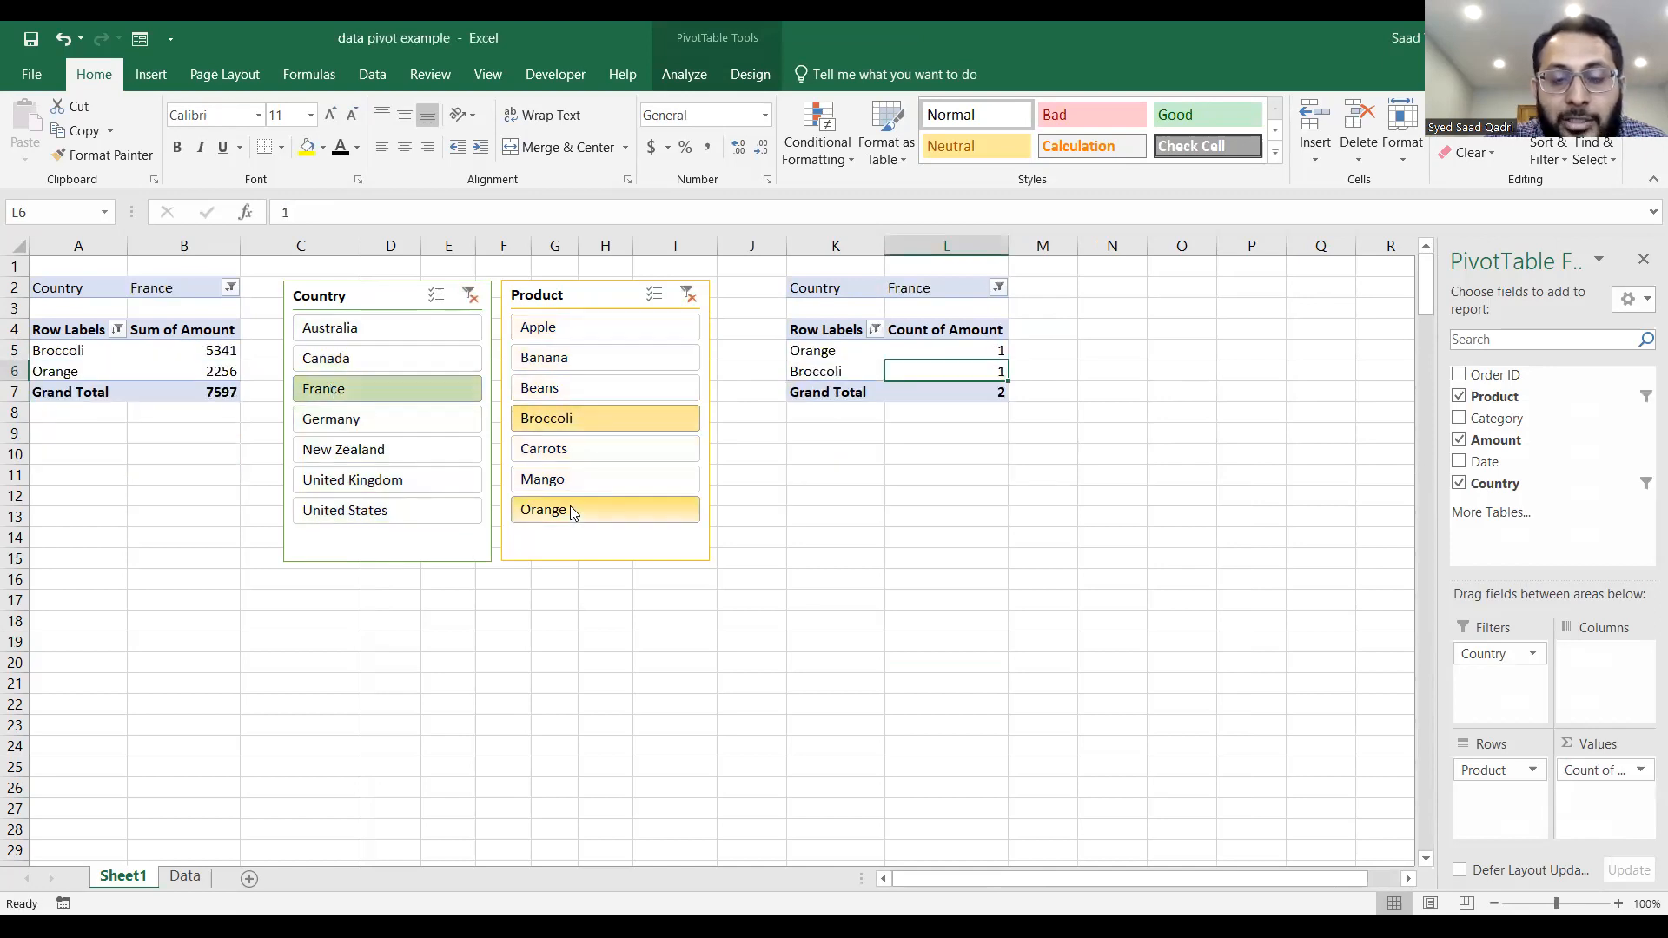
ctrl+click(585, 365)
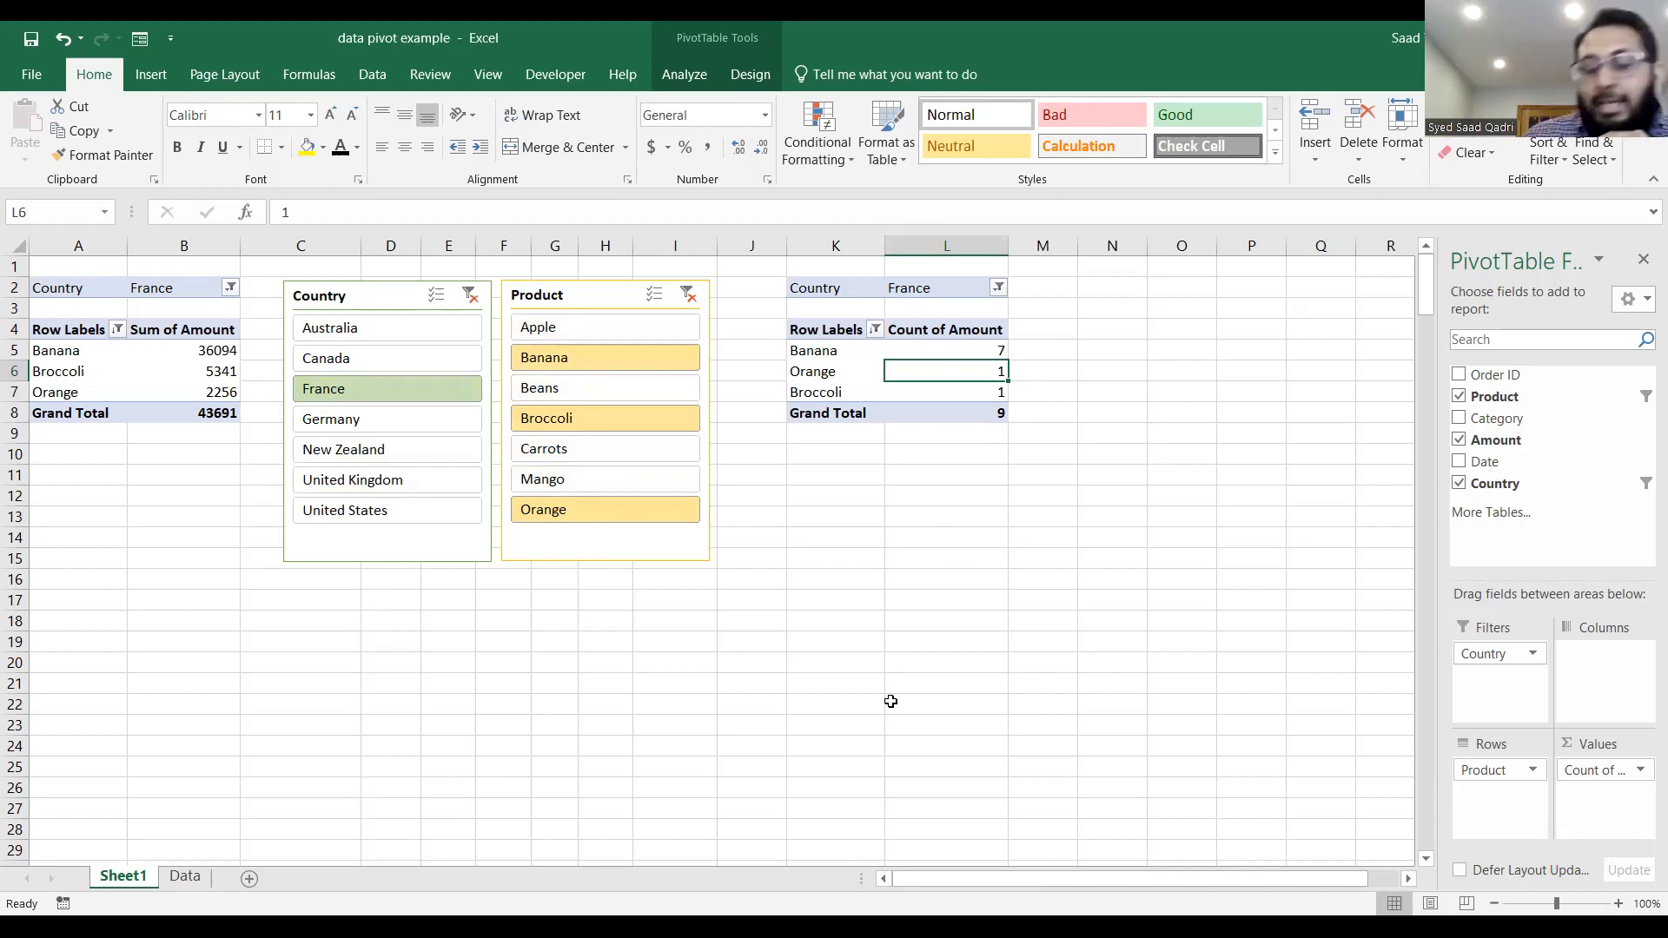
click(470, 296)
click(687, 296)
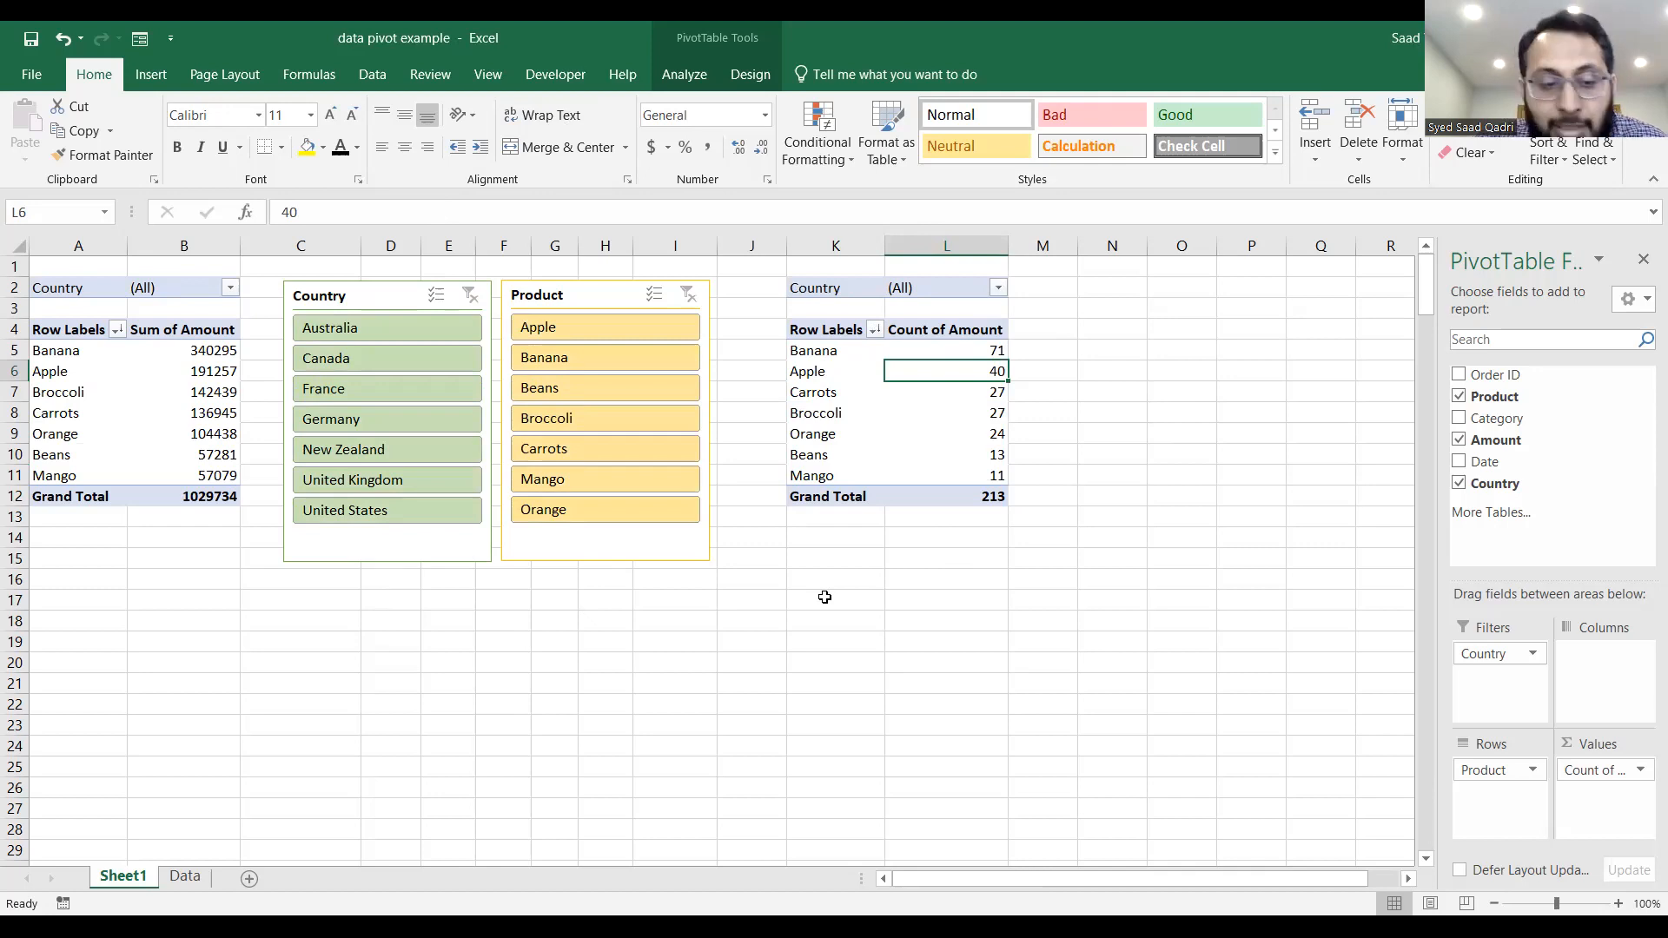
On the Data sheet, set the amount of order 9 (Apple, France) in cell D10 to 15417.
click(186, 884)
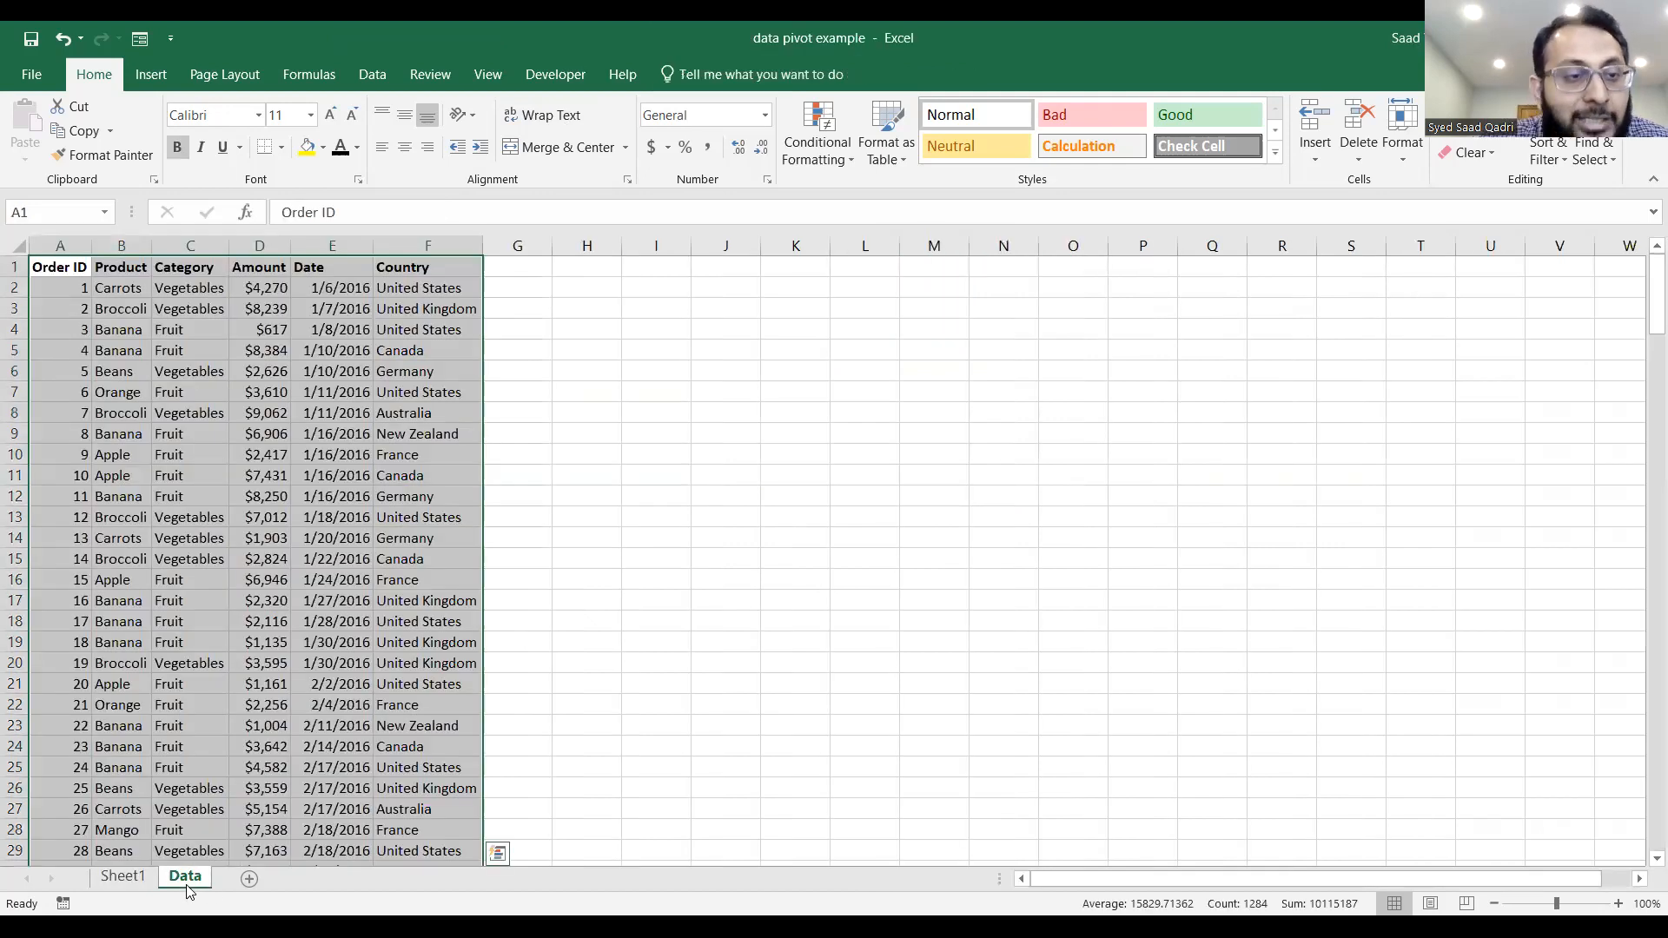
click(185, 327)
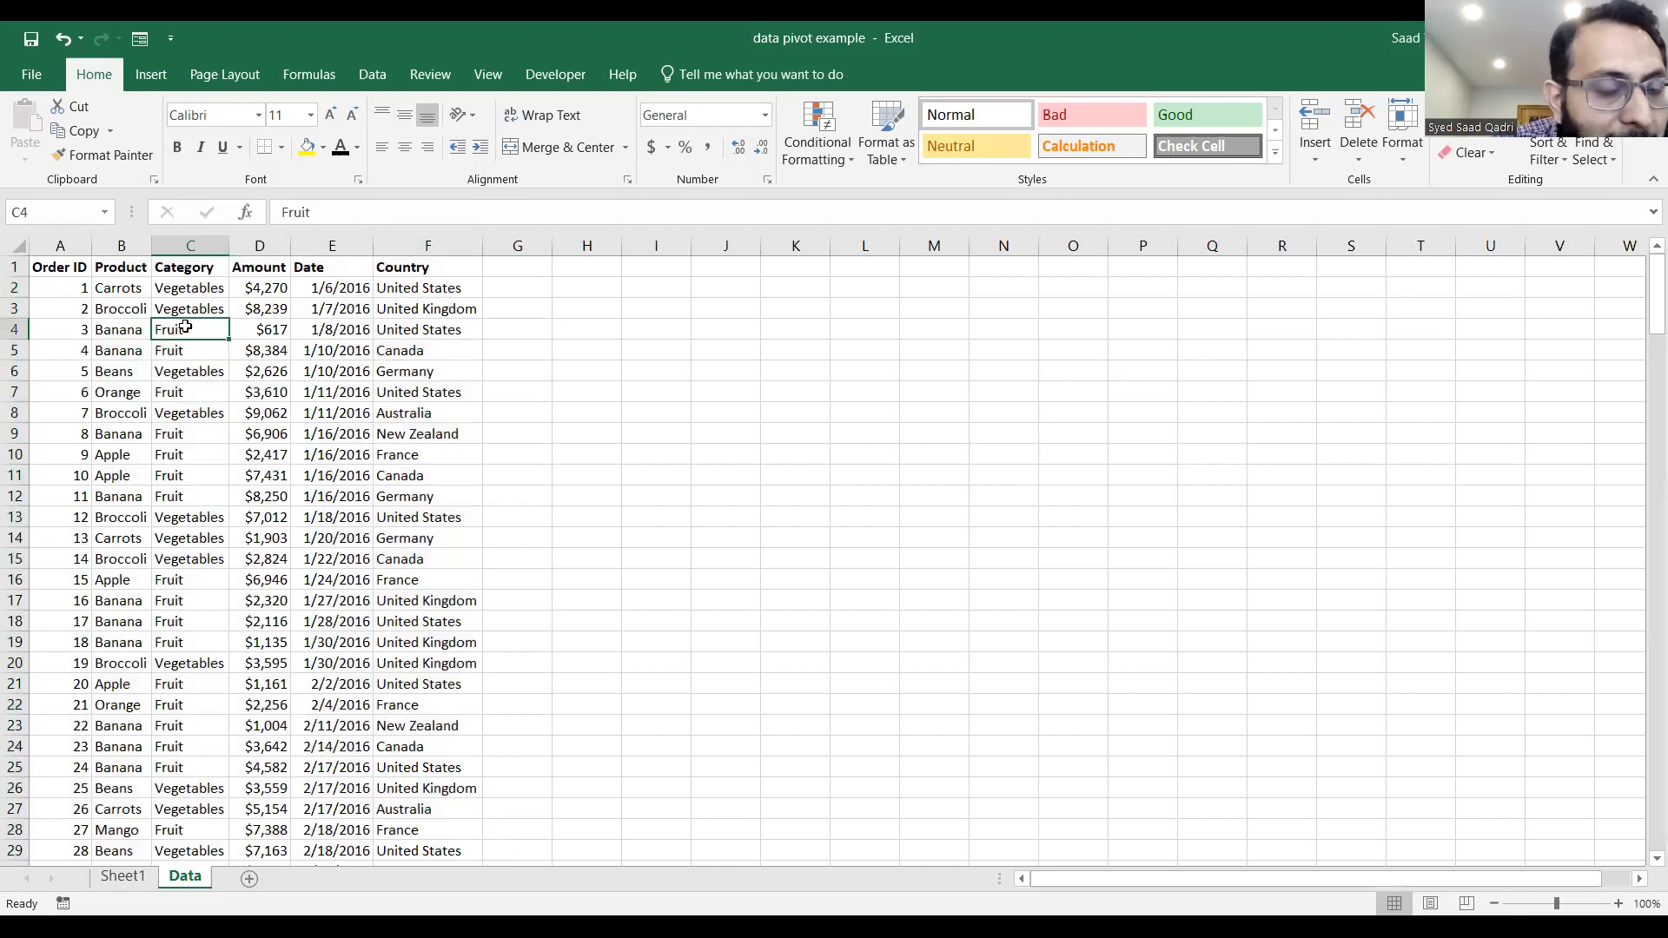
click(269, 455)
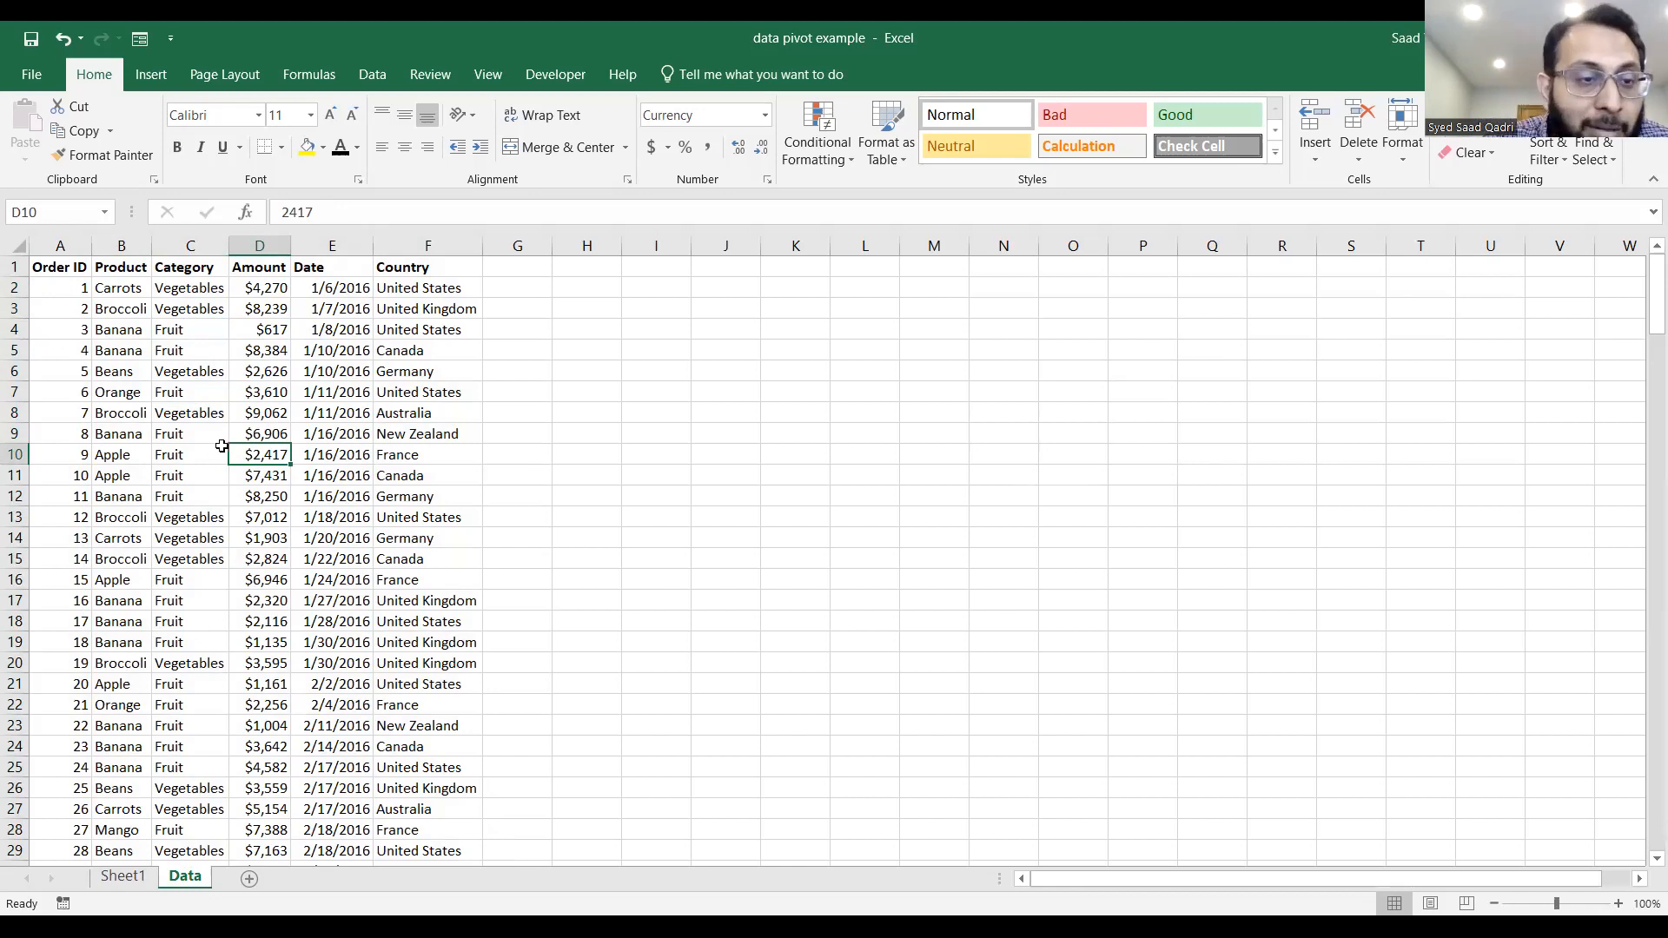
double_click(256, 454)
key(shift+Right)
text(15)
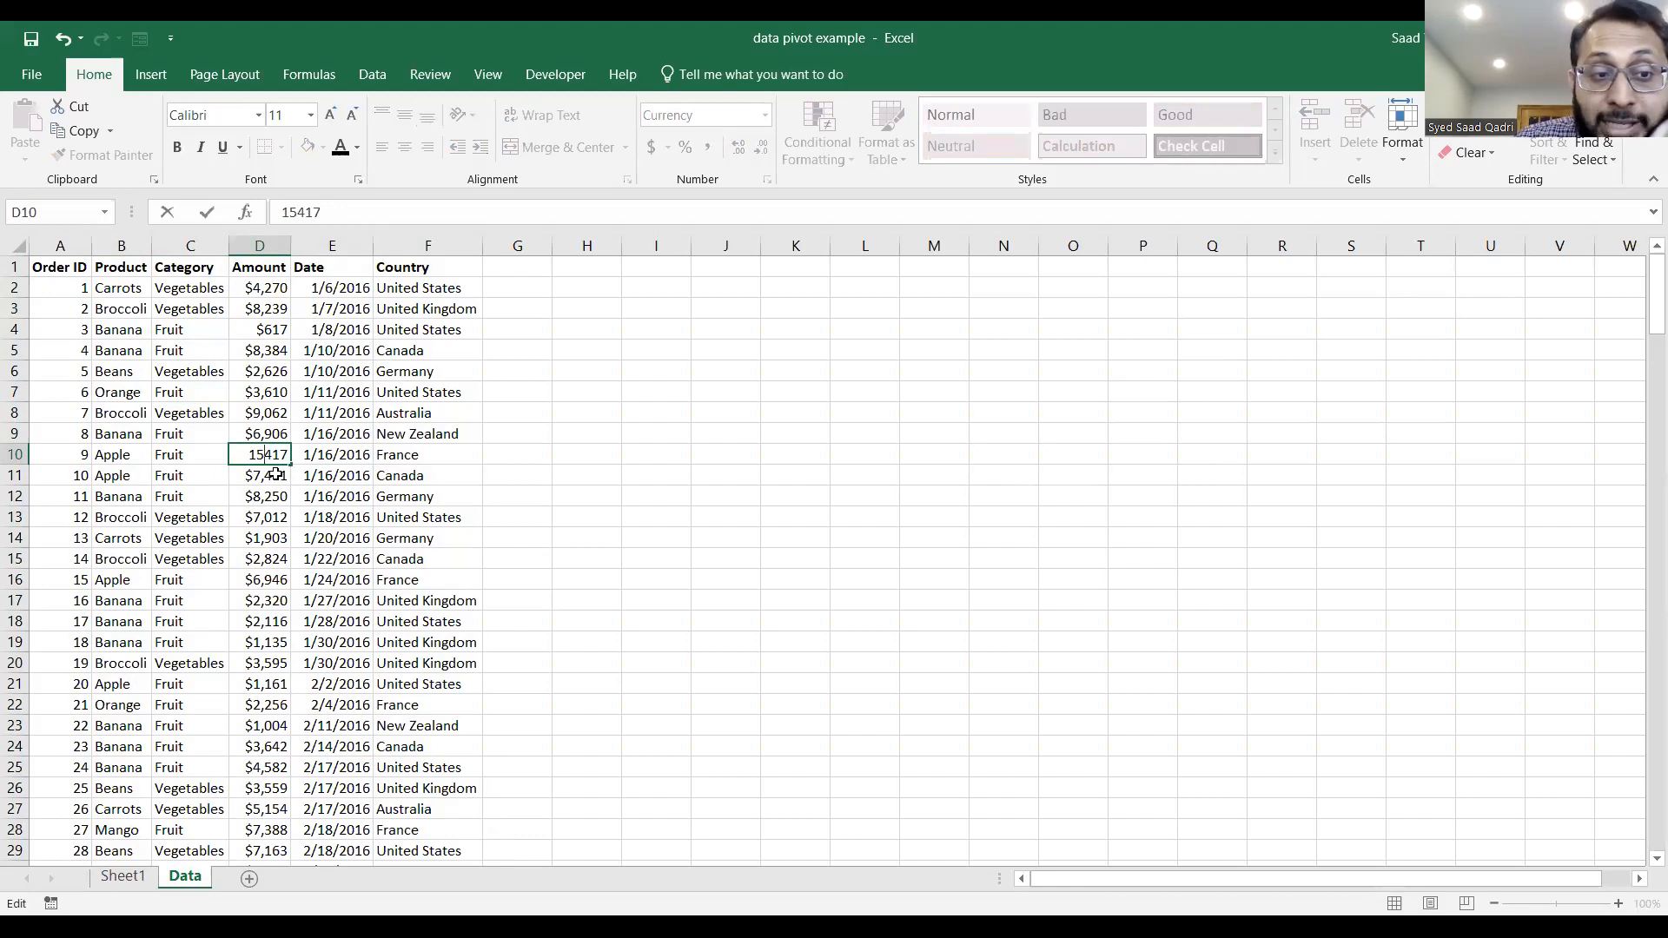
click(275, 474)
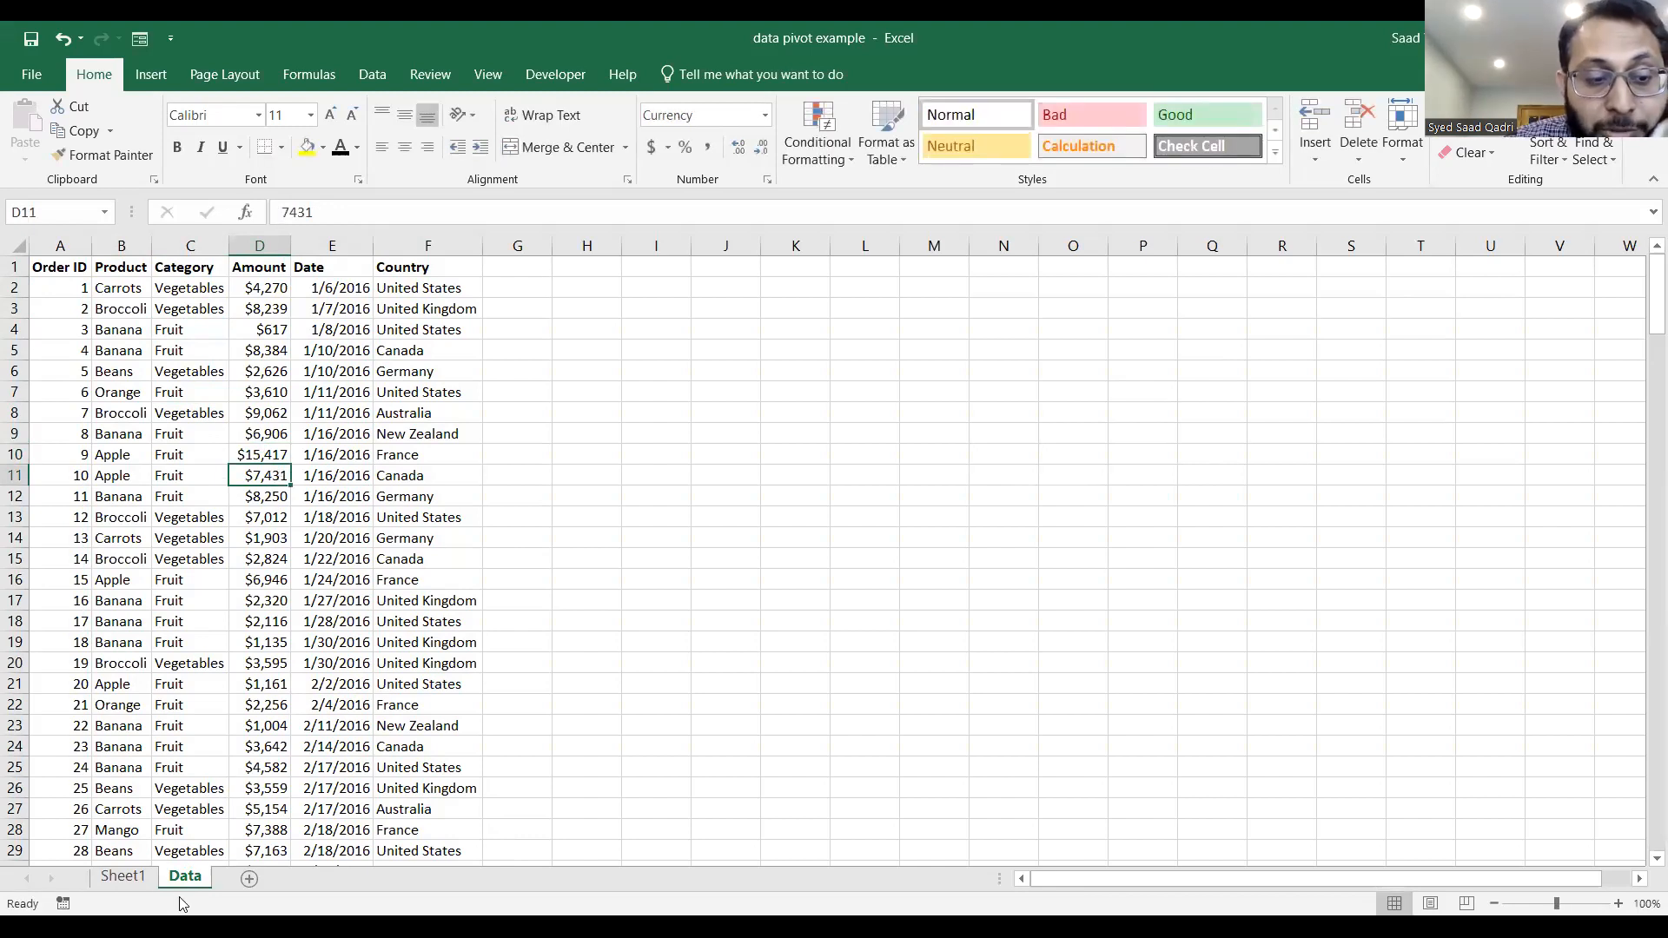
Return to Sheet1 and refresh the Sum of Amount PivotTable from the edited source data.
click(124, 877)
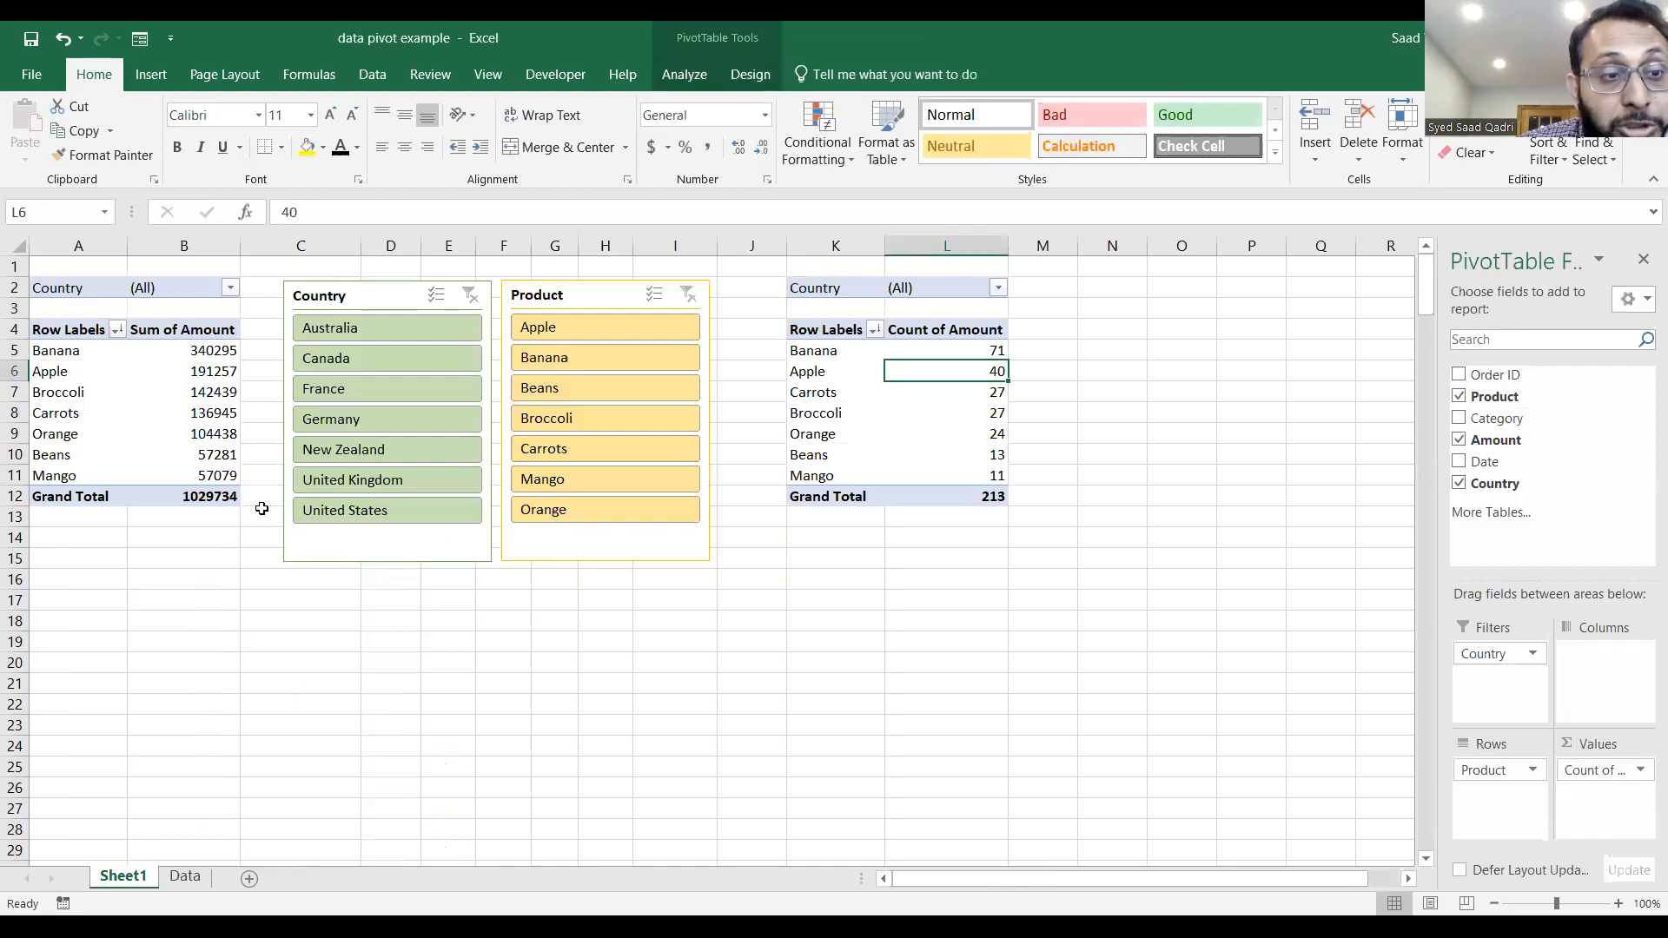
mouse_move(206, 373)
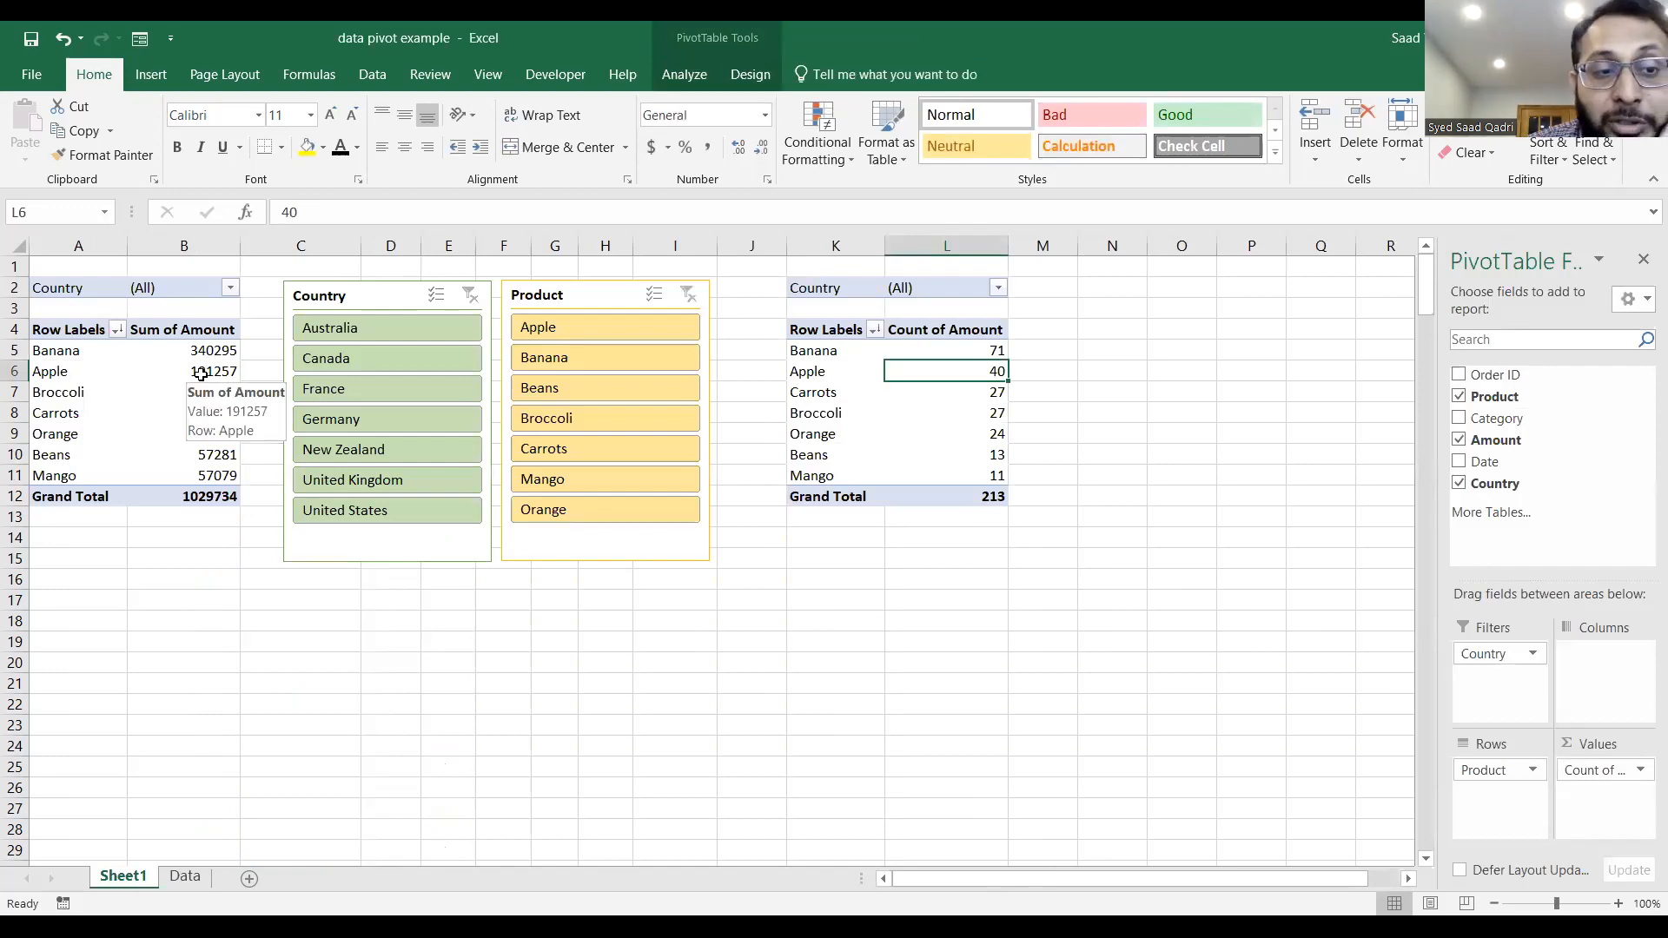
click(201, 374)
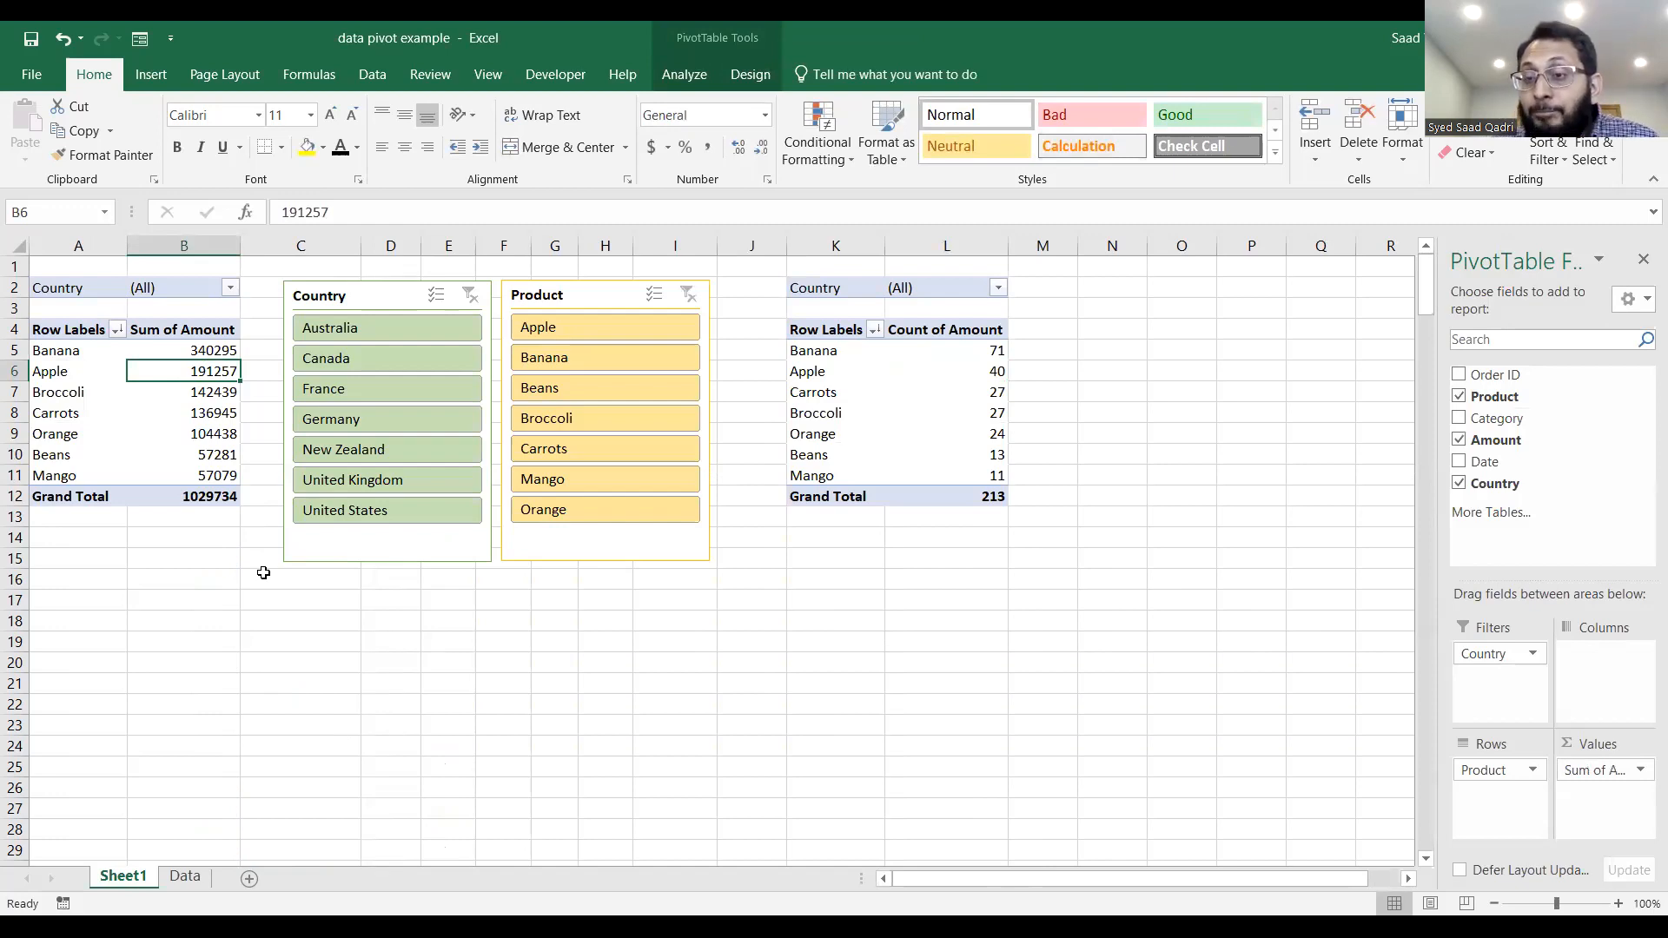
right_click(209, 372)
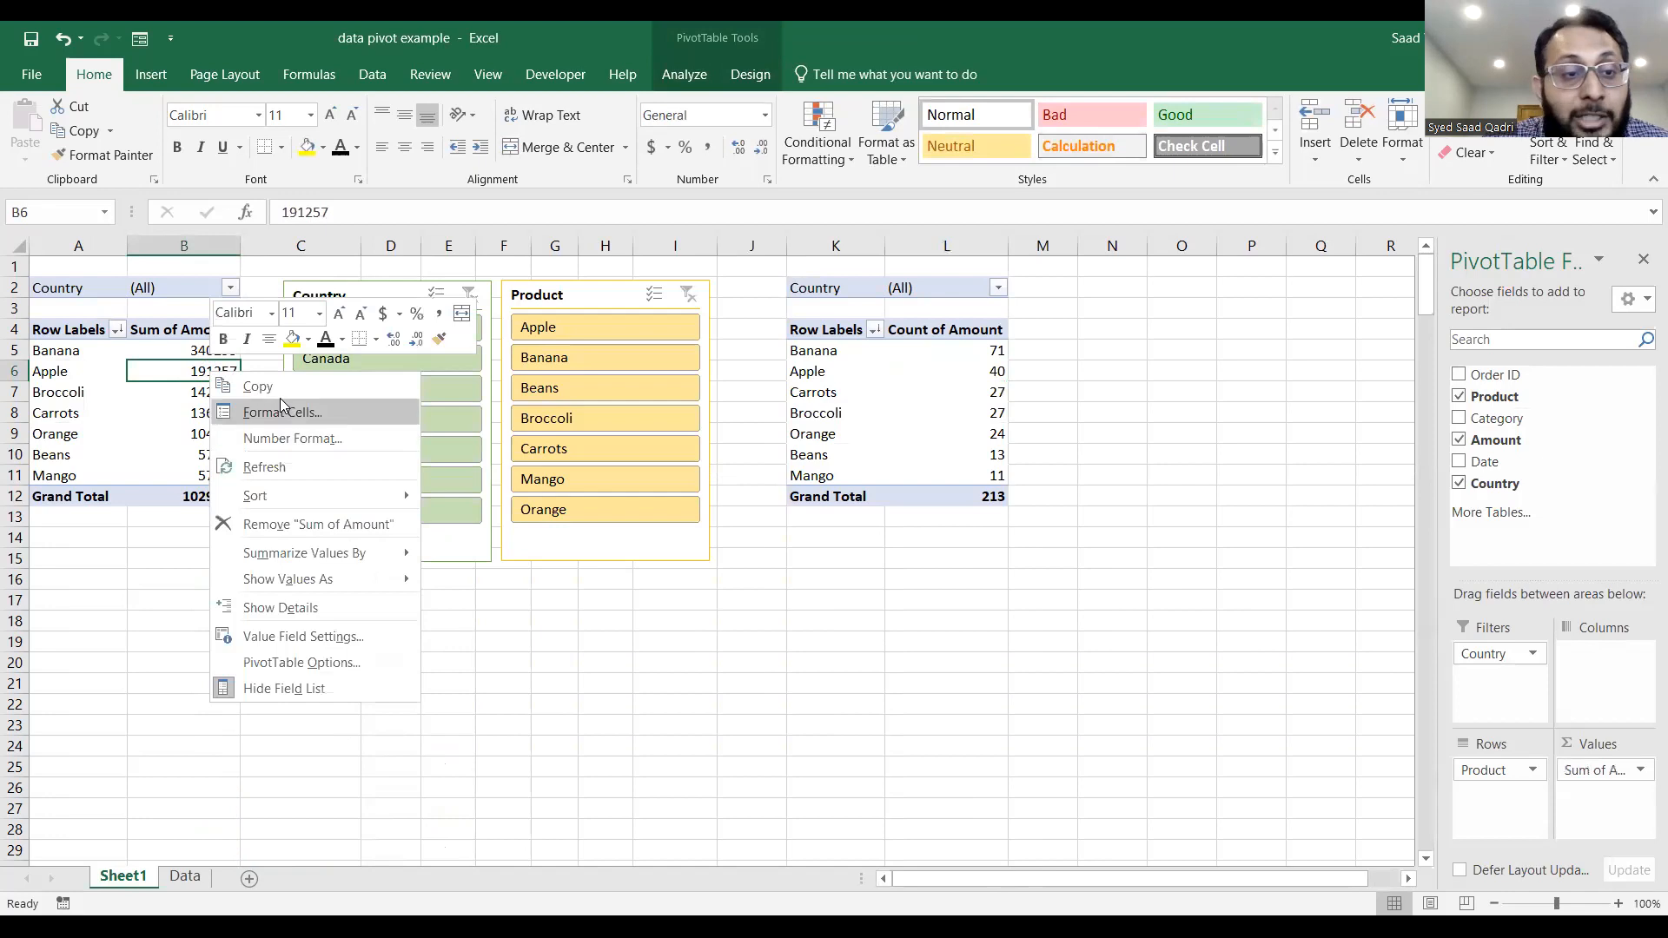
click(292, 473)
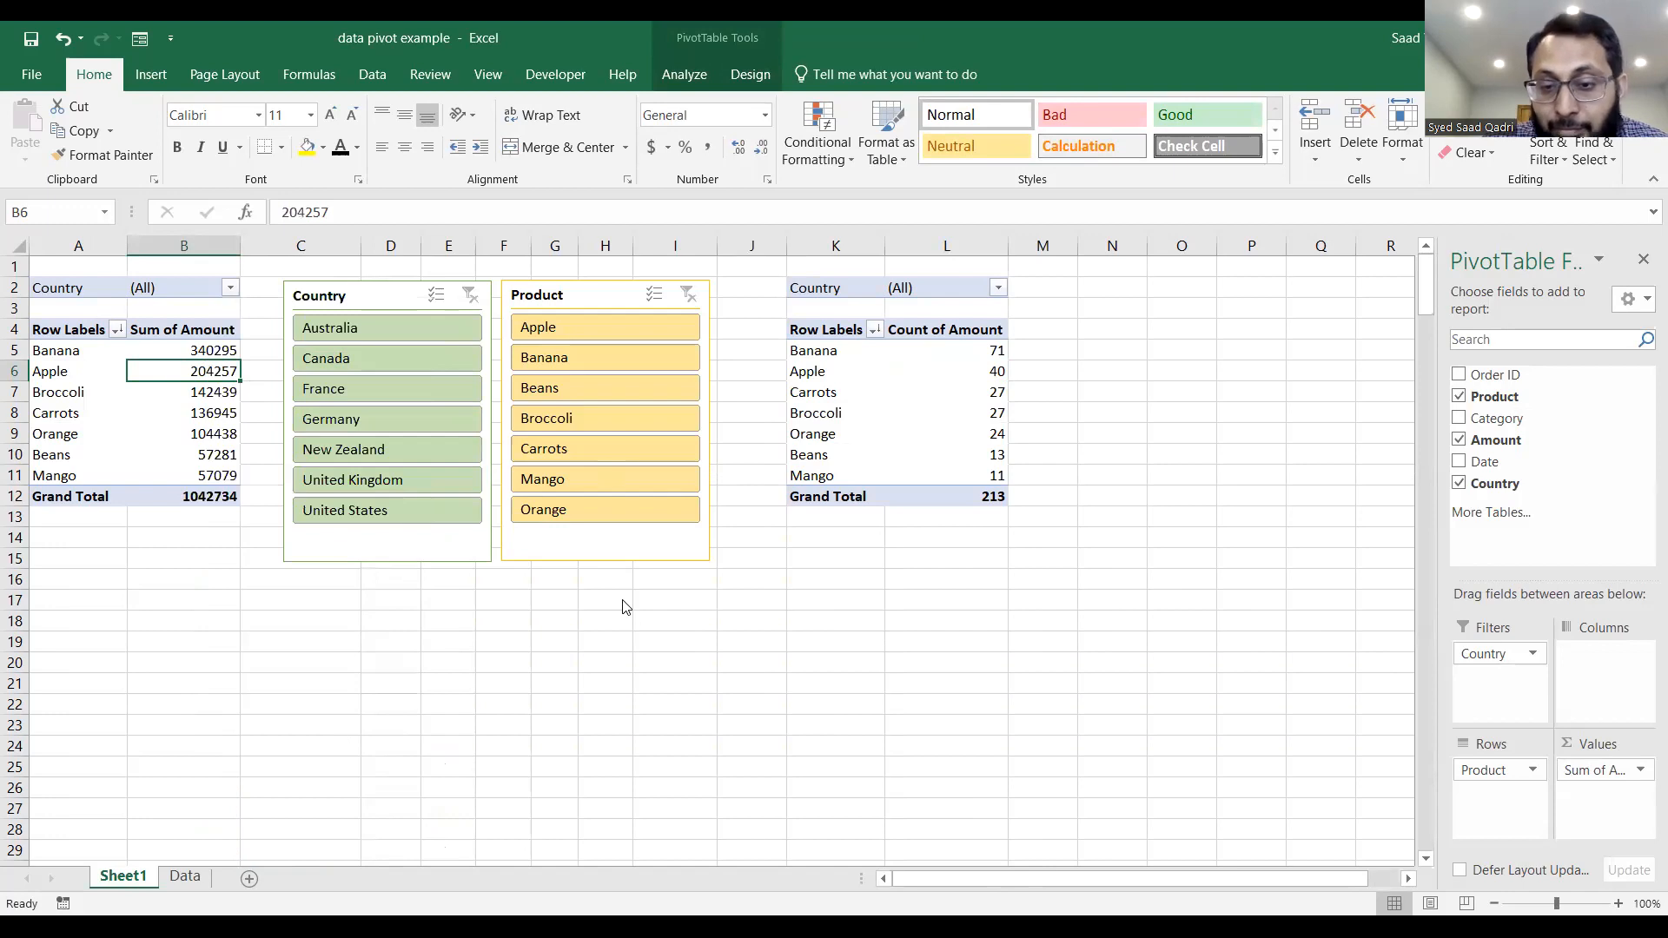
click(1150, 739)
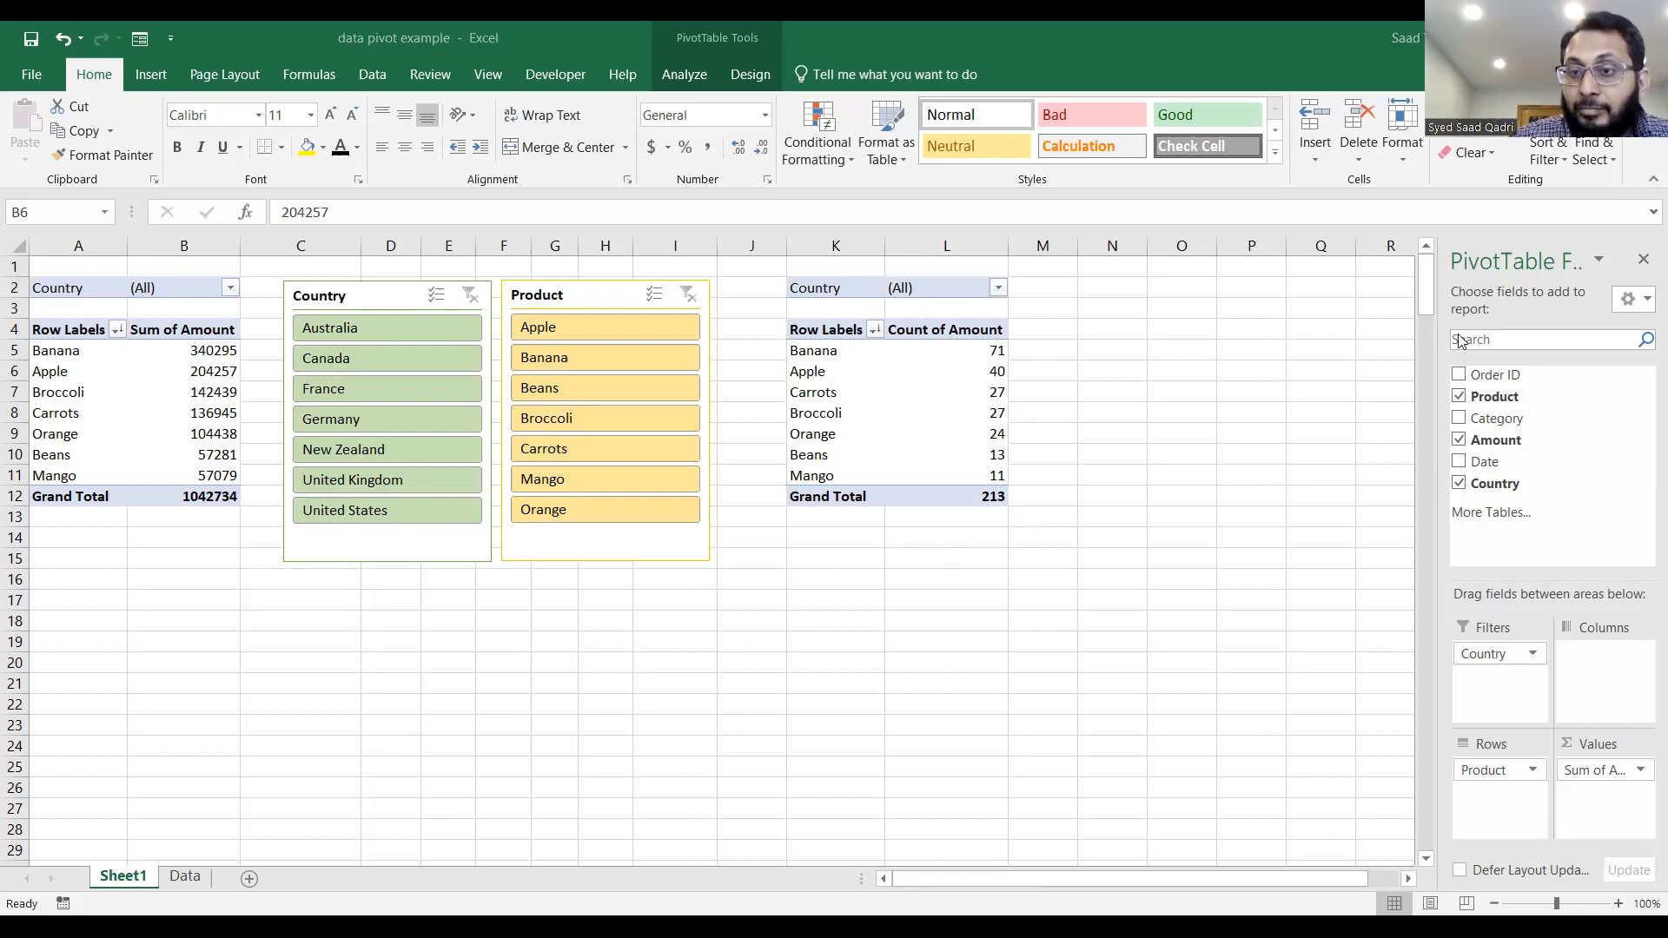
On the Data sheet, enter the next sequential order ID in cell A215, directly below the last record.
click(186, 878)
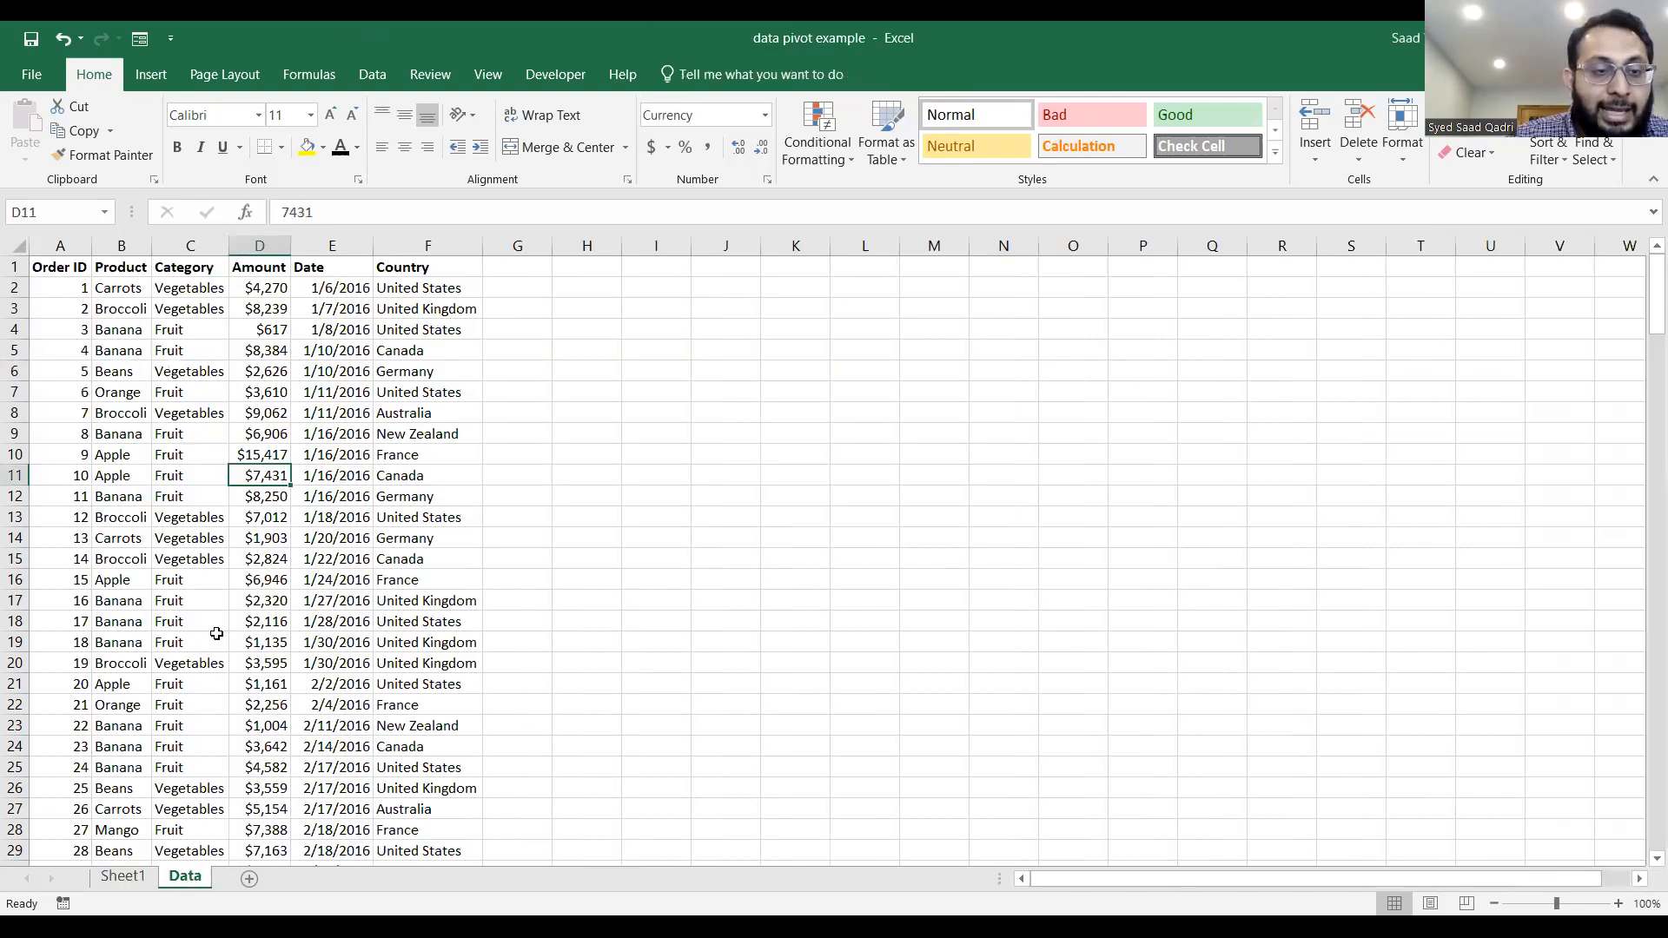
scroll(217, 634, down, 13)
scroll(217, 634, down, 20)
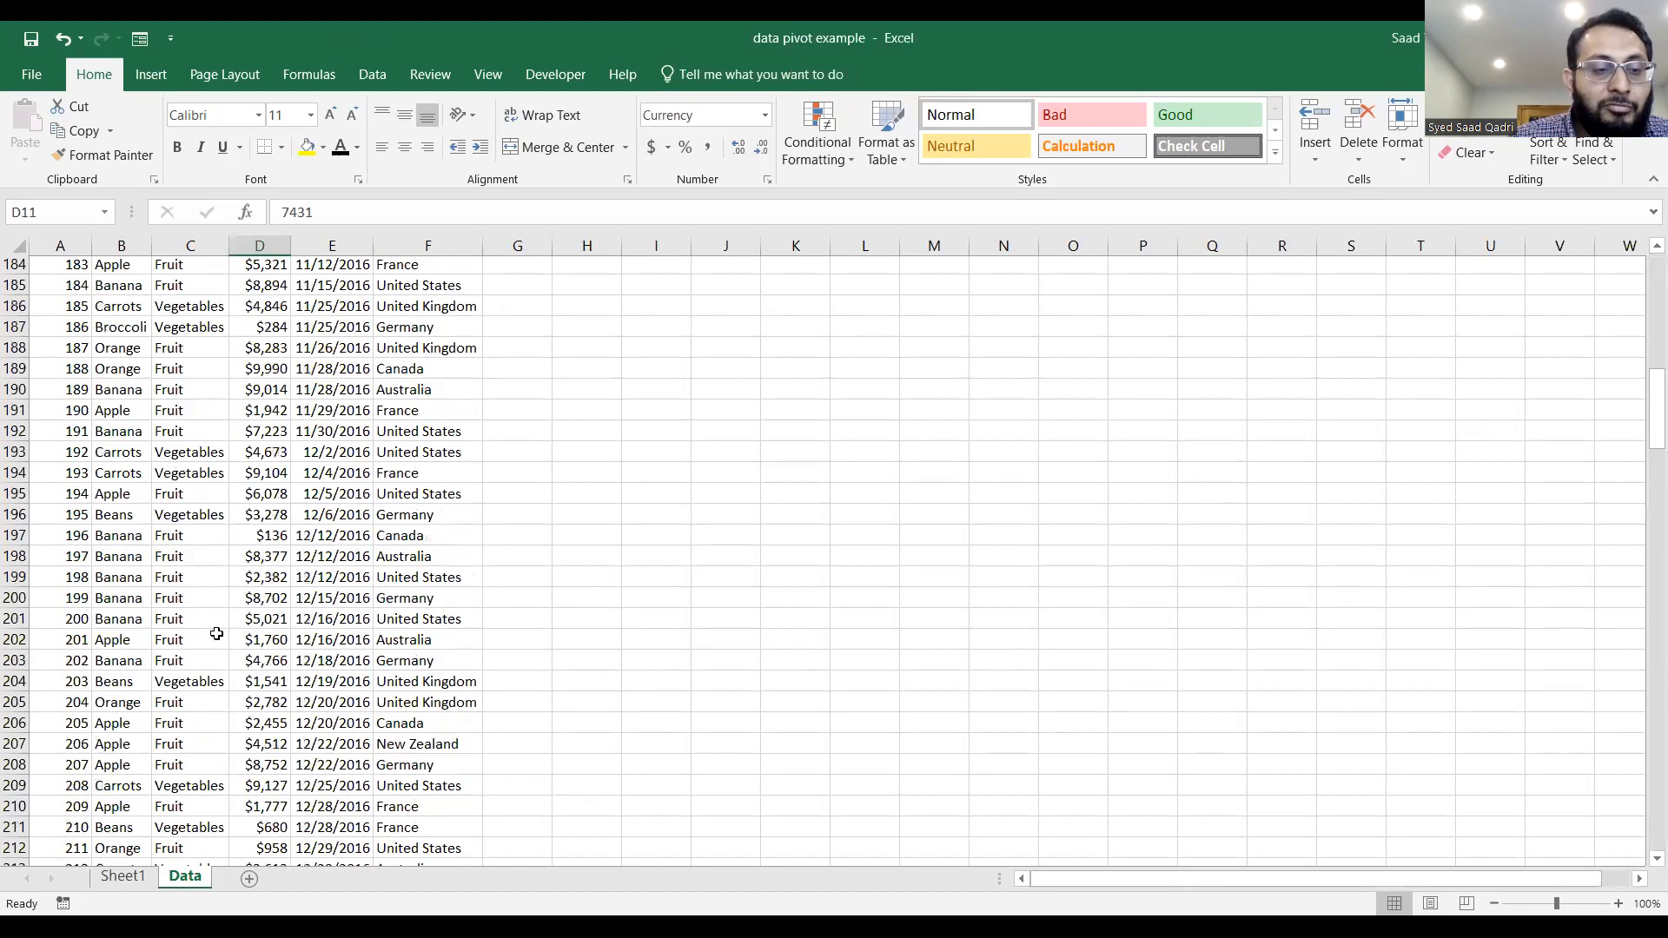
scroll(216, 634, up, 13)
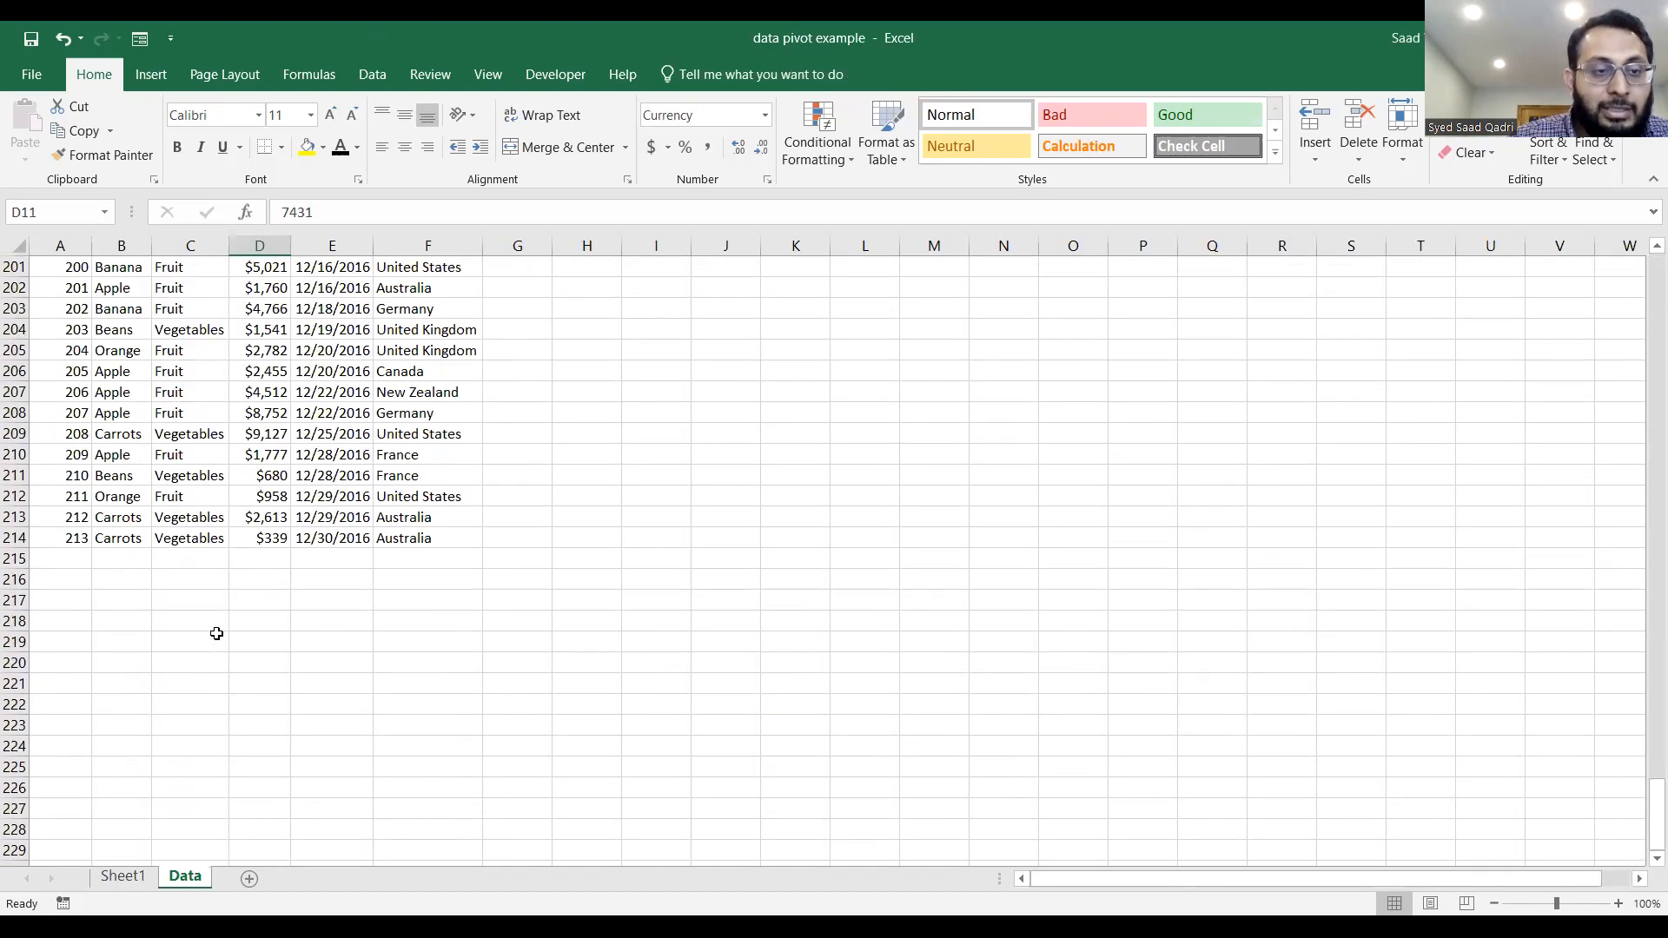
click(62, 561)
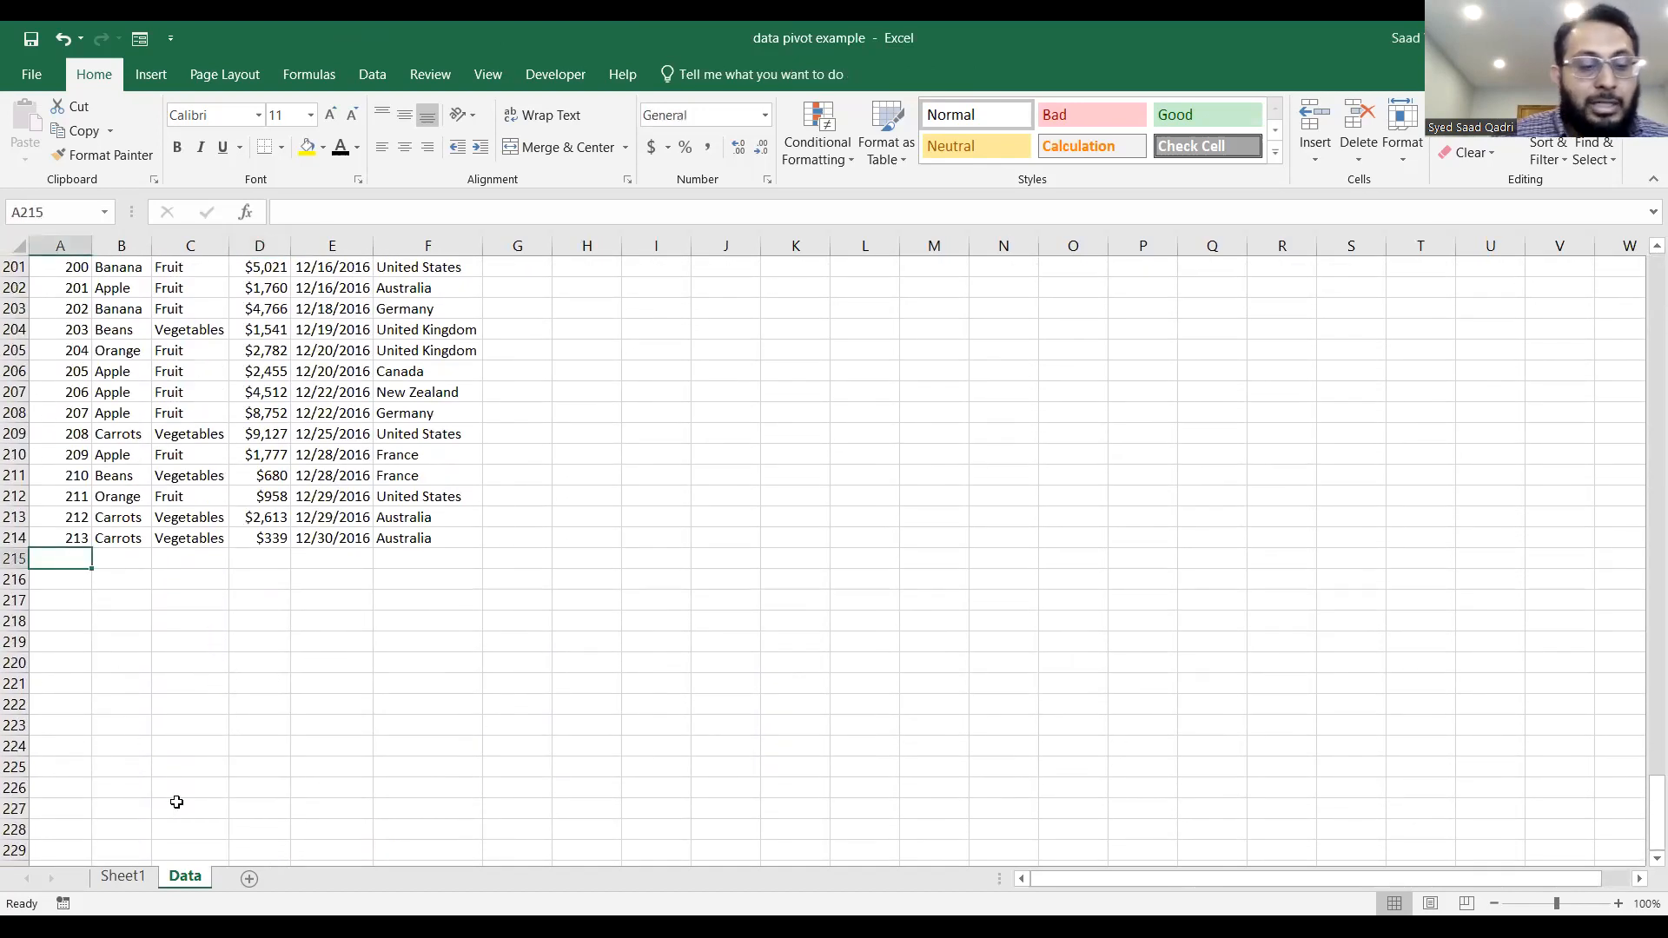
text(214)
key(Tab)
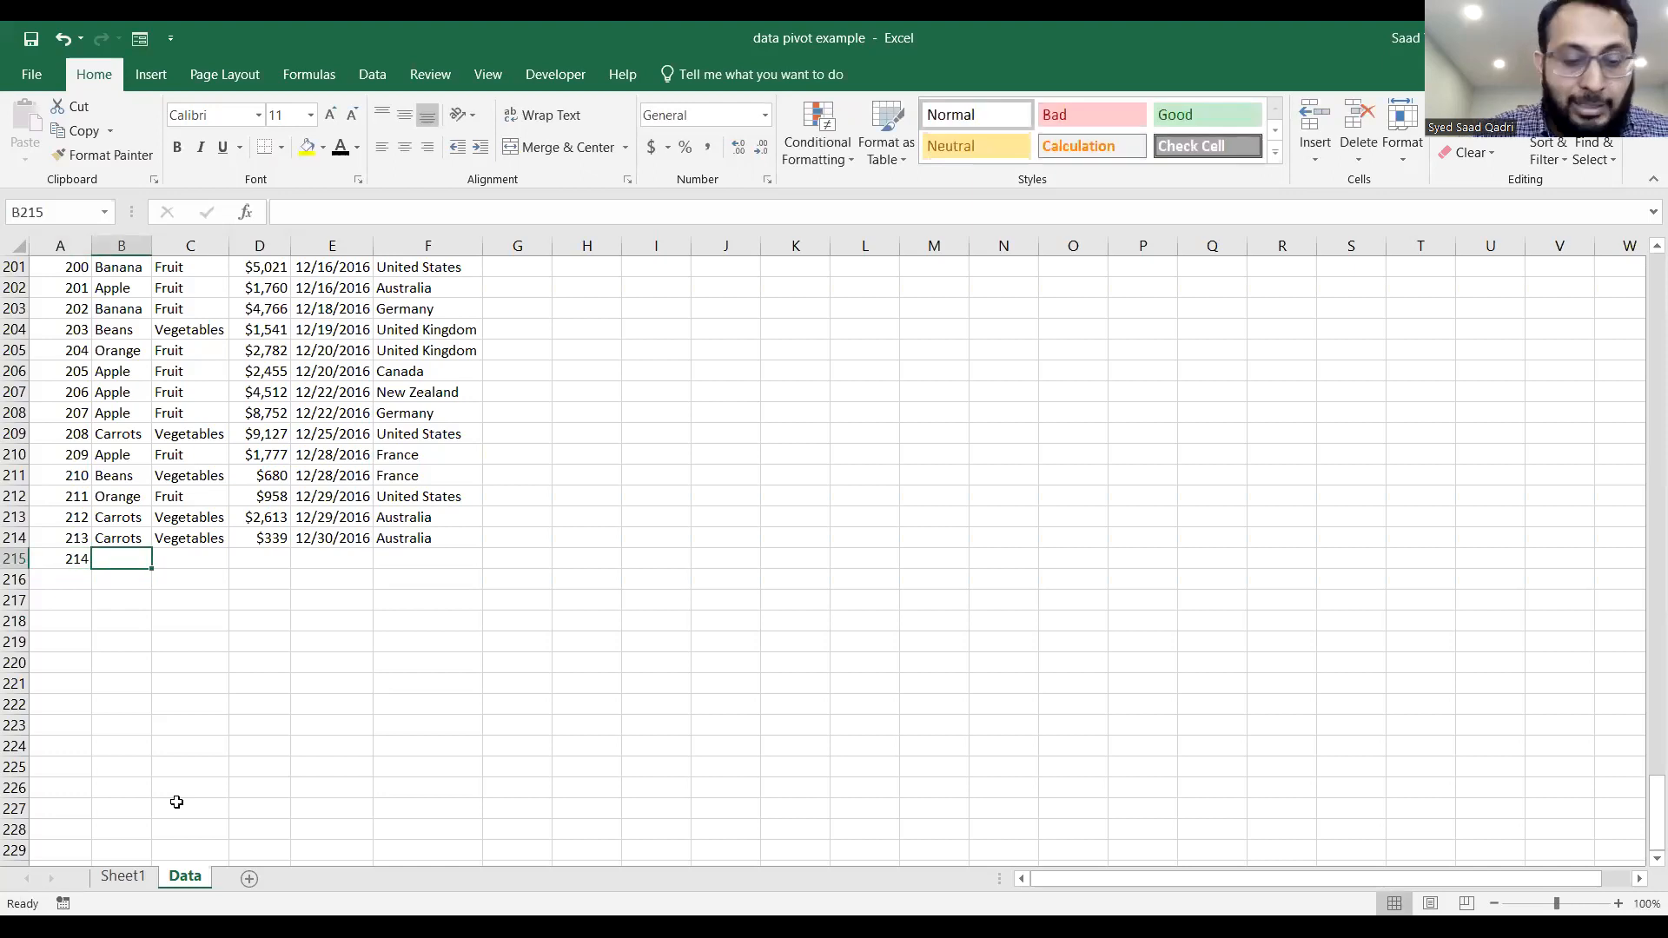
Enter Peach as the product and Fruit as the category for the new order in row 215.
text(Peech)
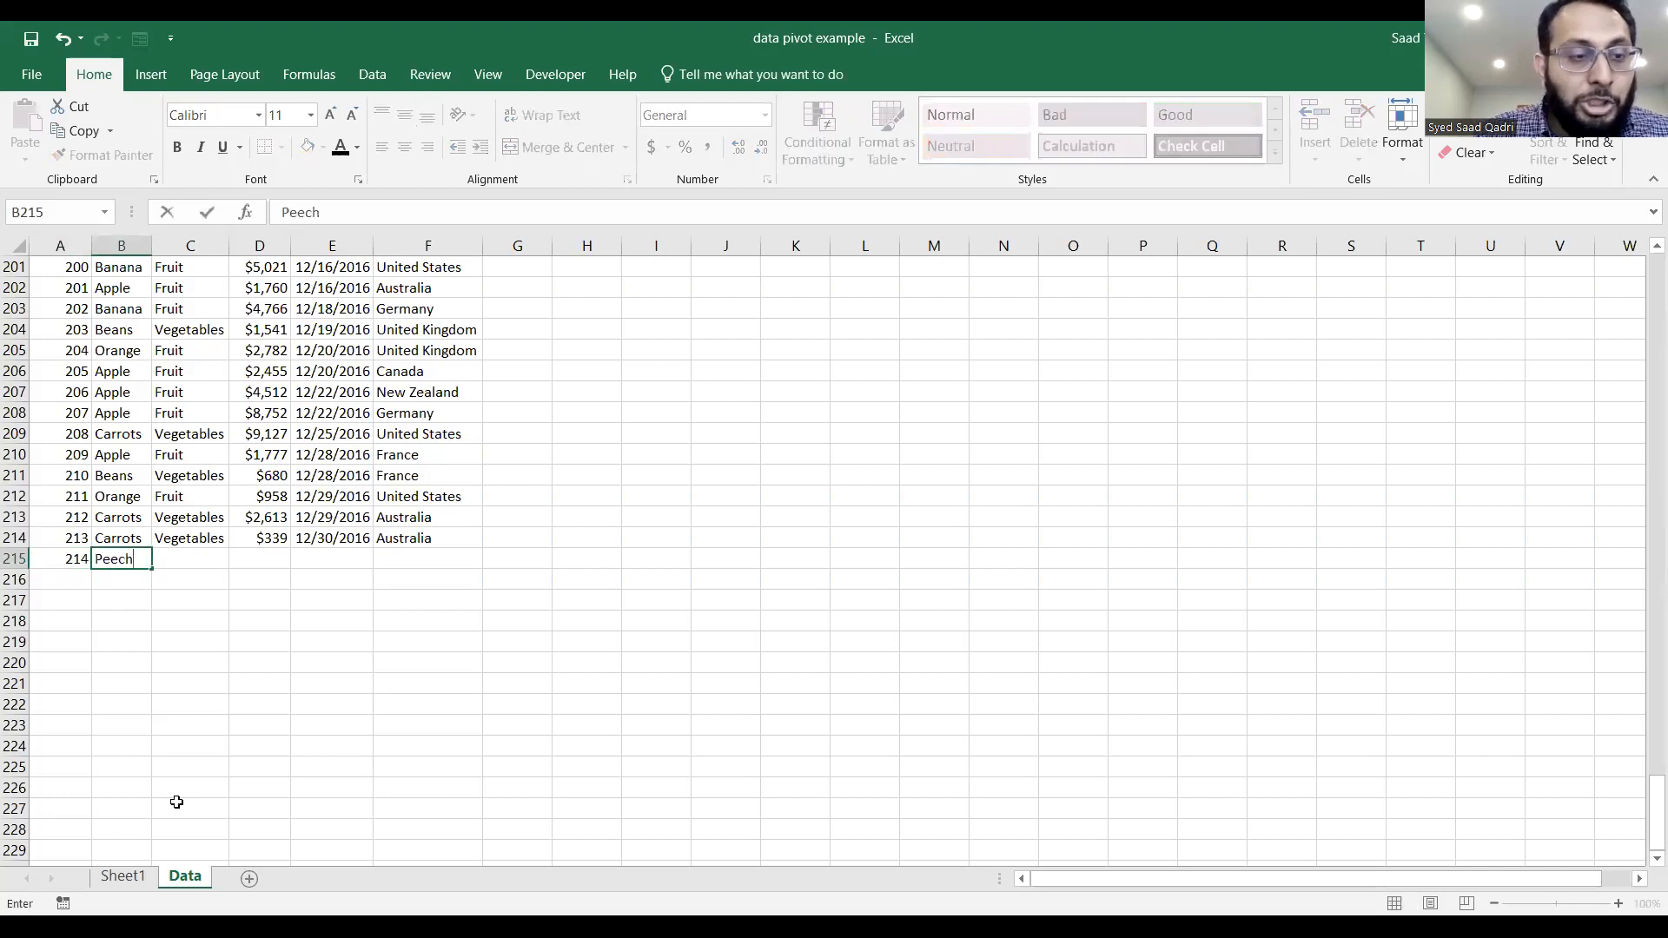
key(Tab)
text(F)
key(BackSpace)
key(BackSpace)
key(Escape)
click(143, 556)
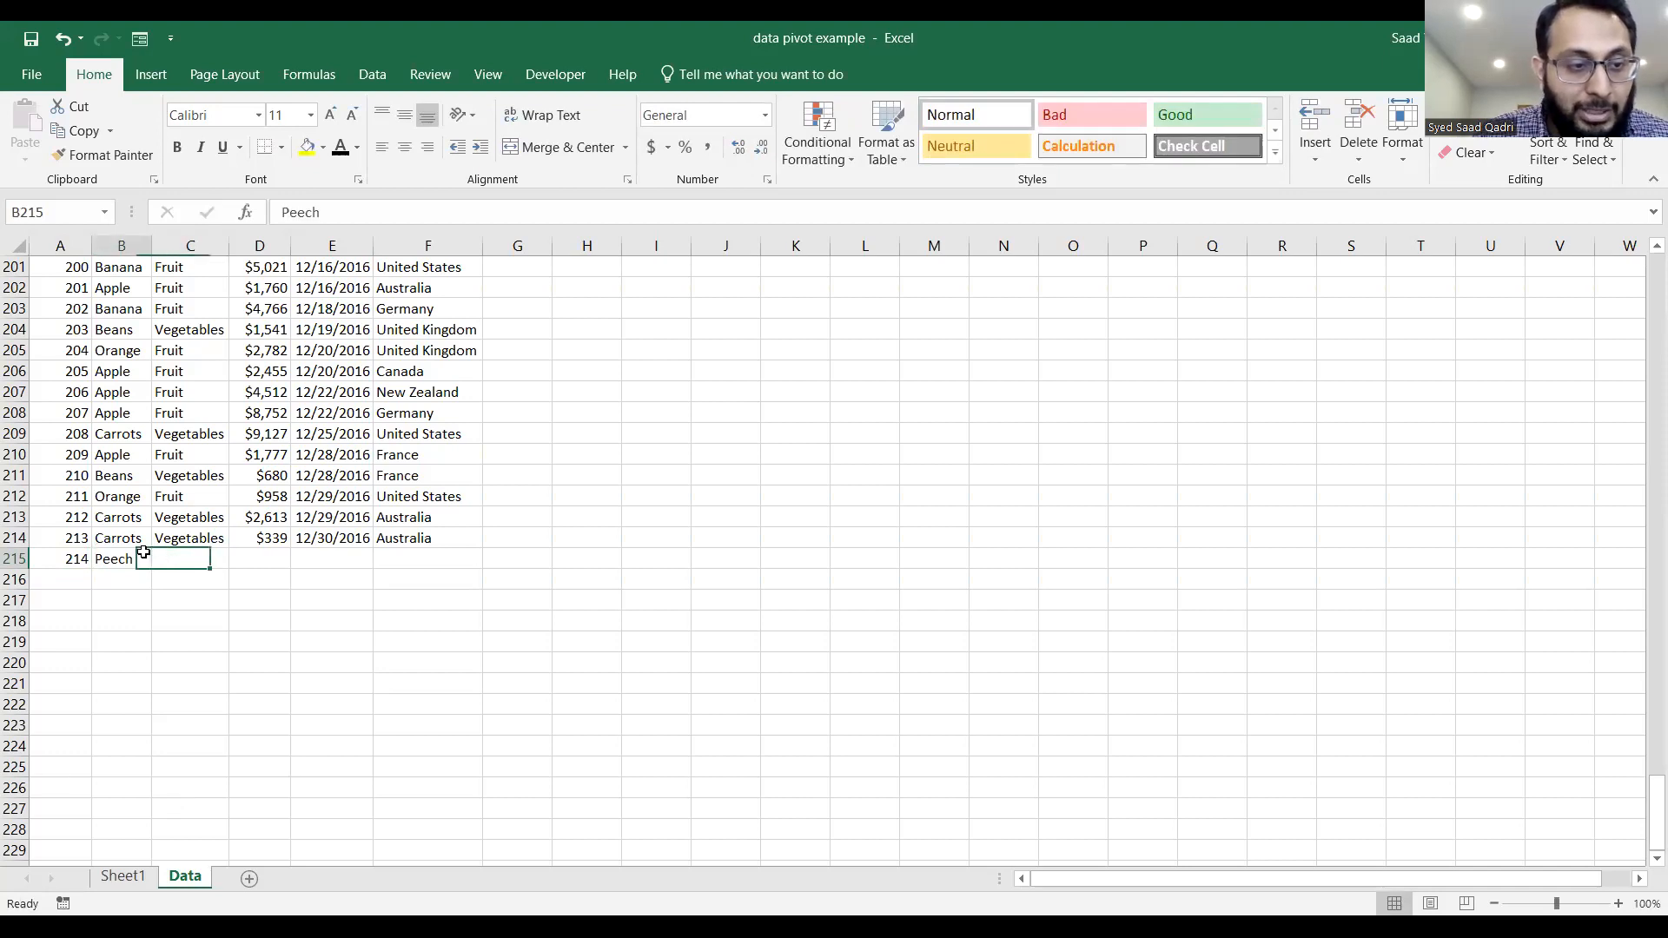
text(Peach)
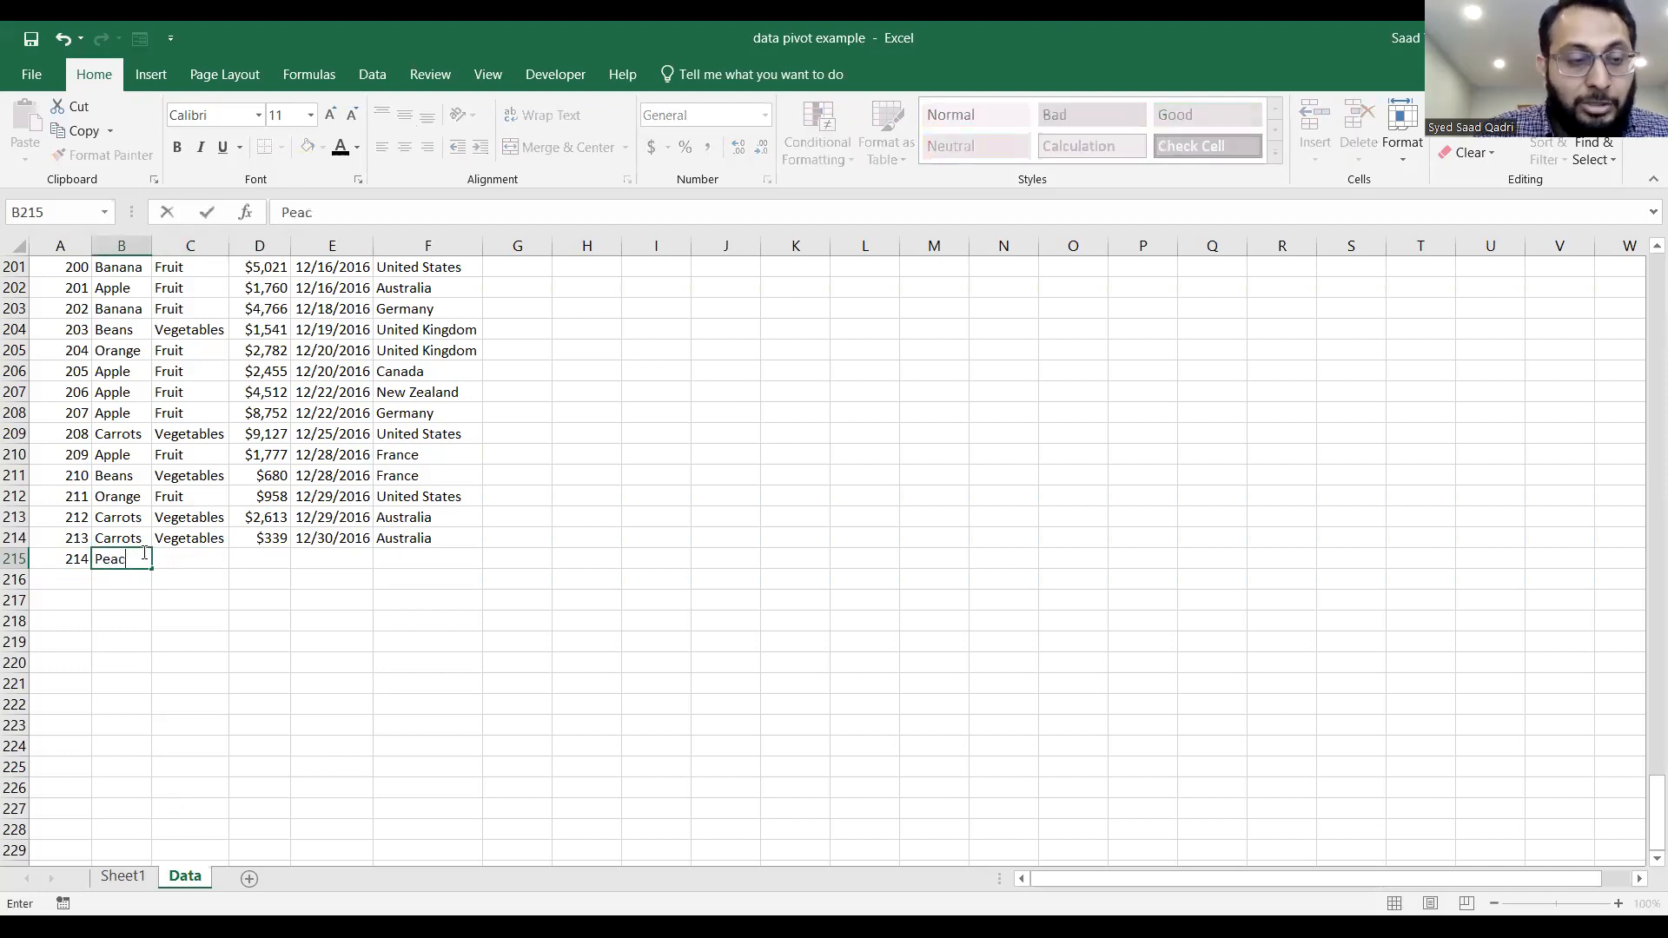
key(Tab)
text(Fruit)
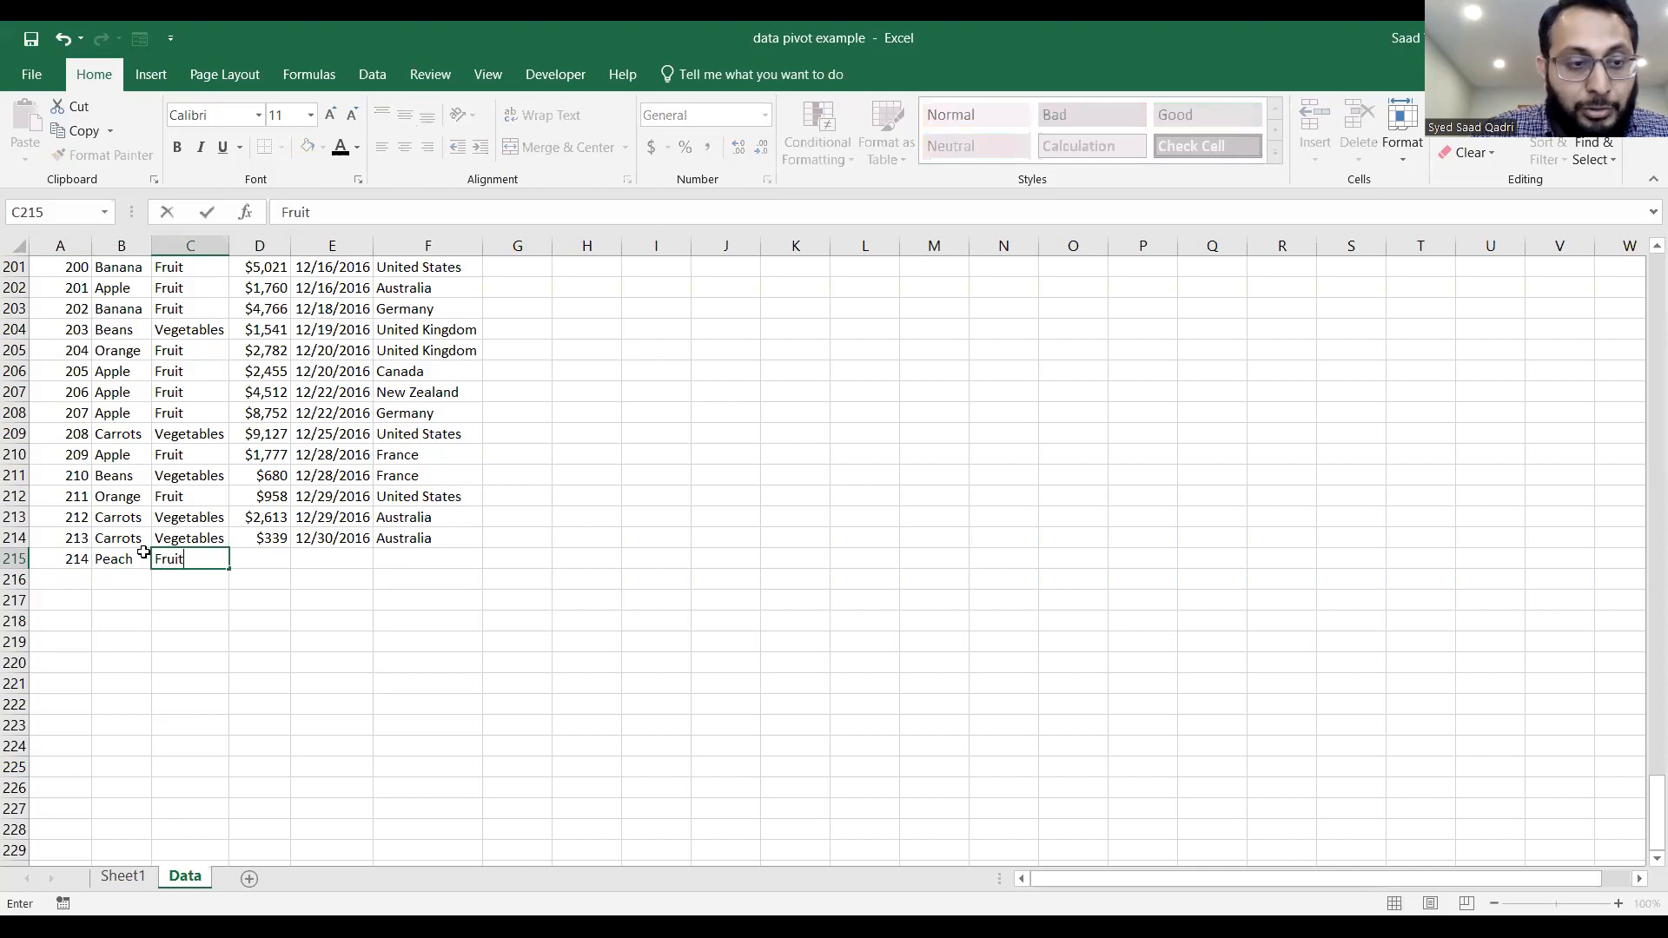
Complete the Peach order in row 215 with amount $4500, date 12/16/2016 and country Mexico.
key(Tab)
text($4500)
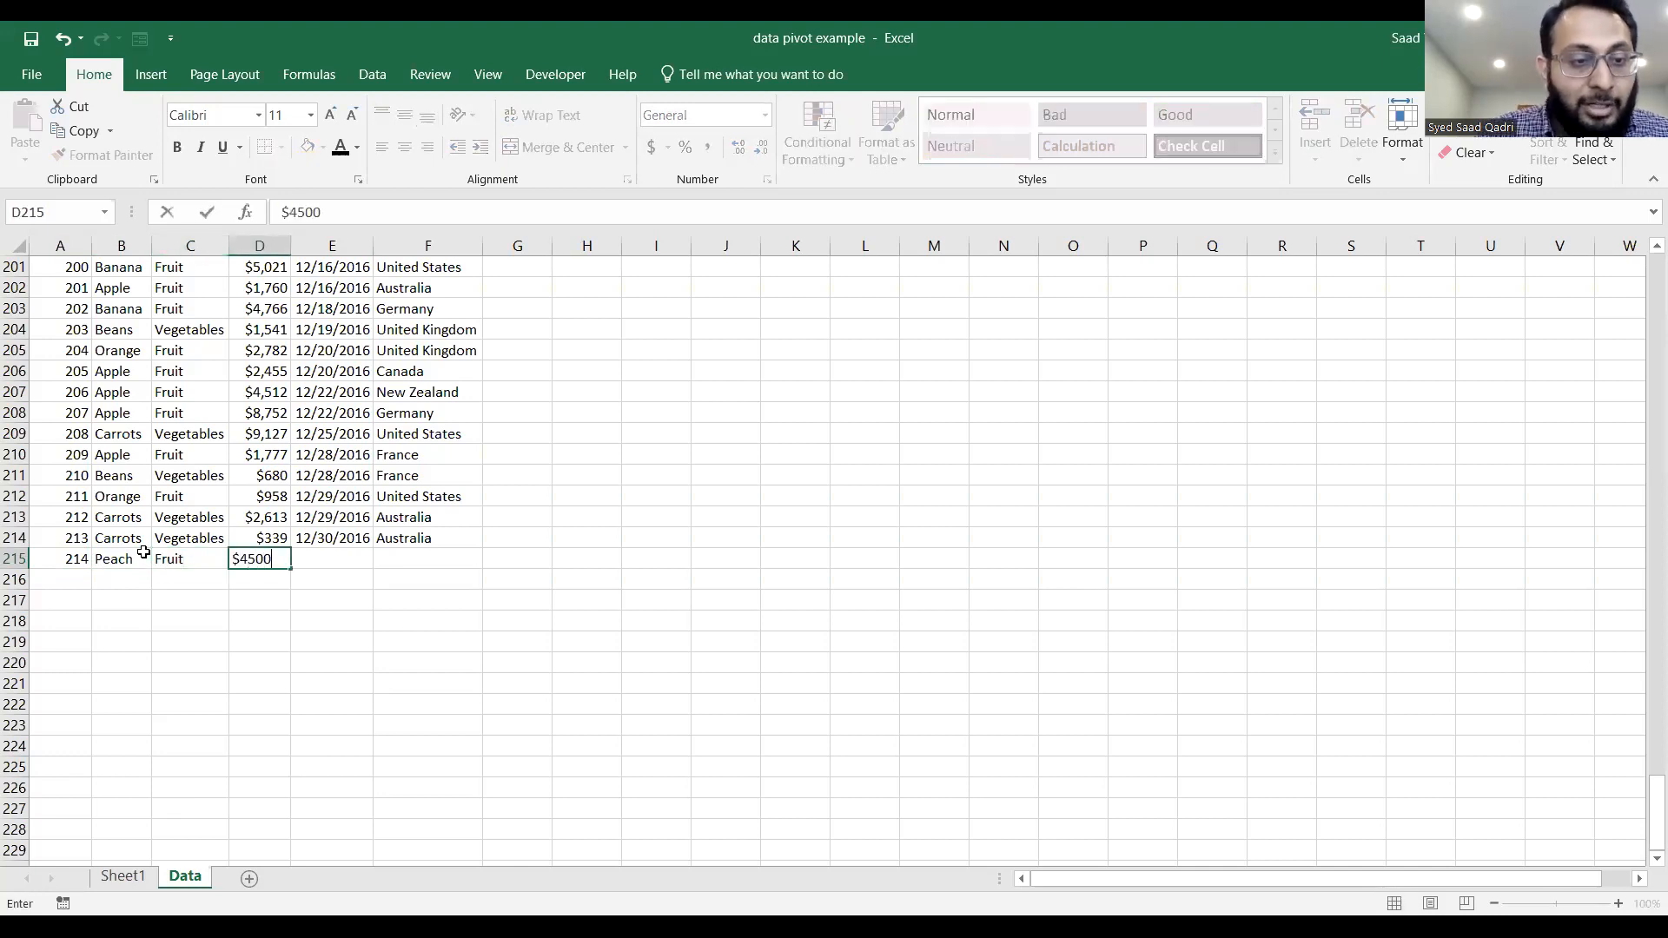
key(Tab)
key(Tab)
text(12/16/2016)
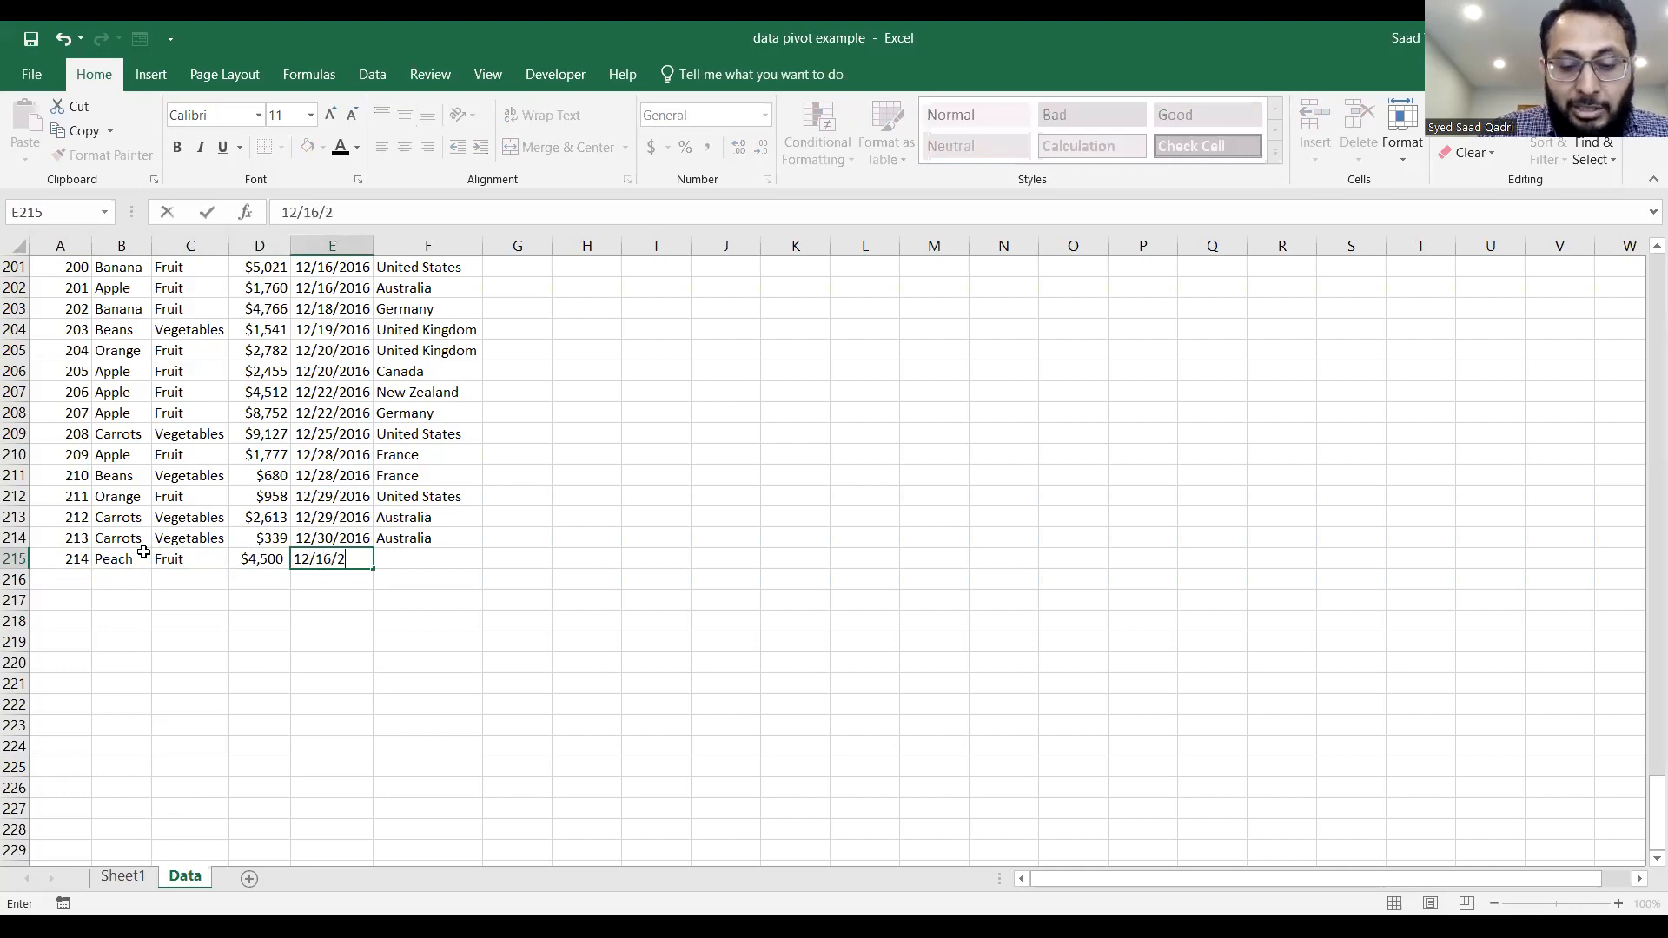
key(Tab)
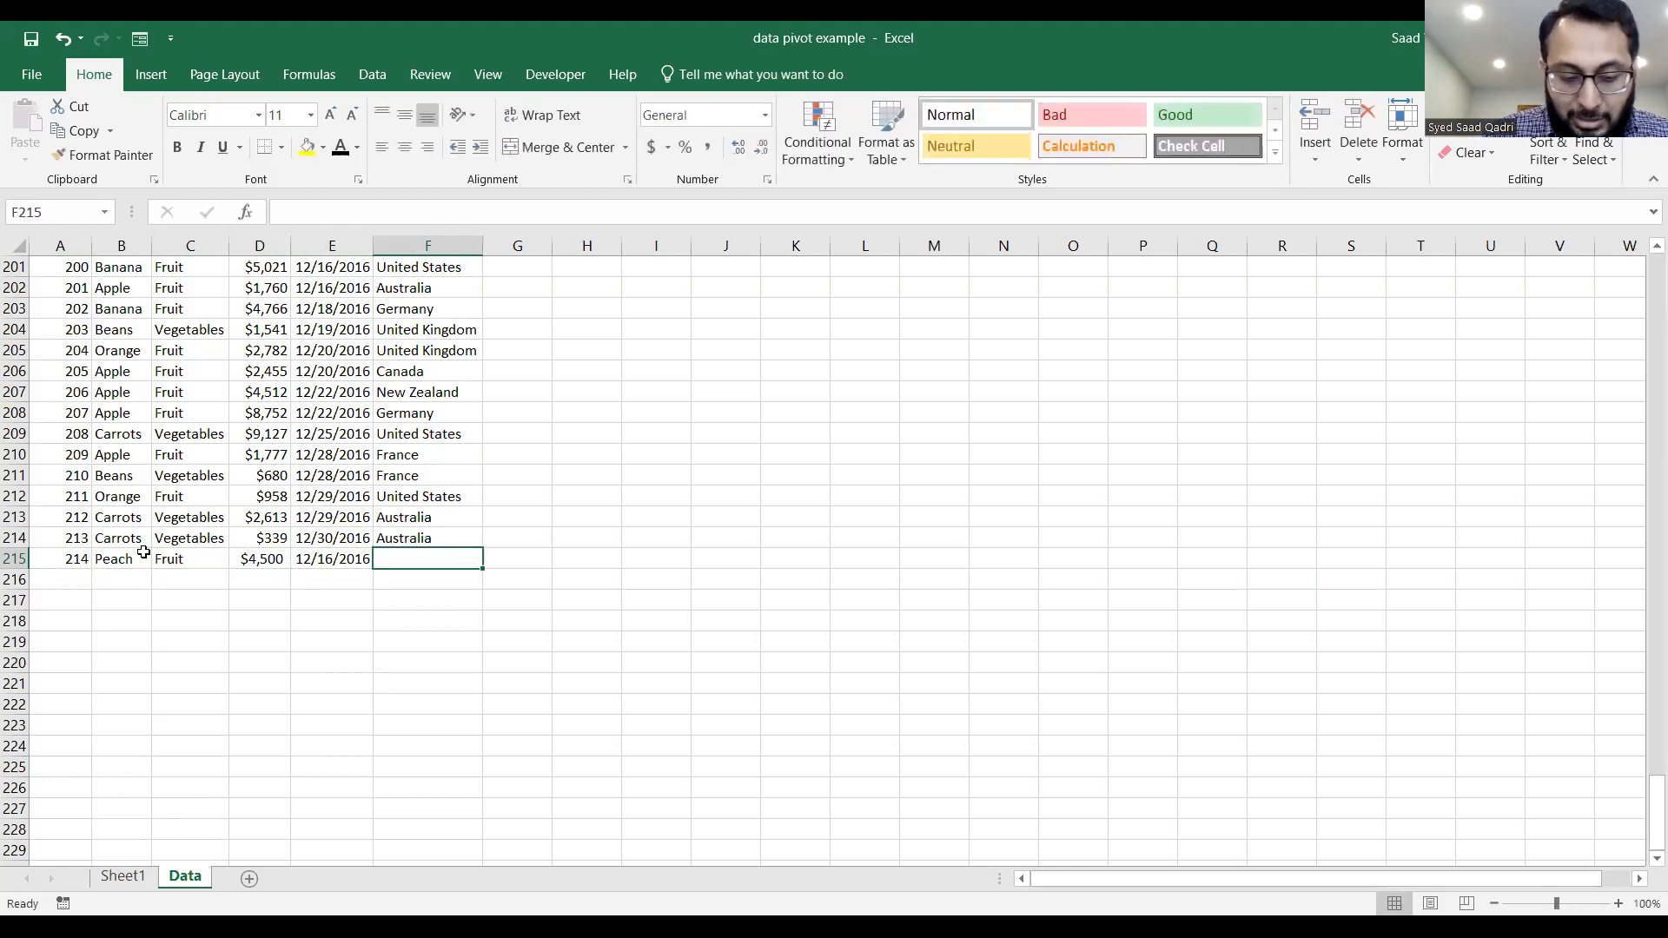
text(Mexico)
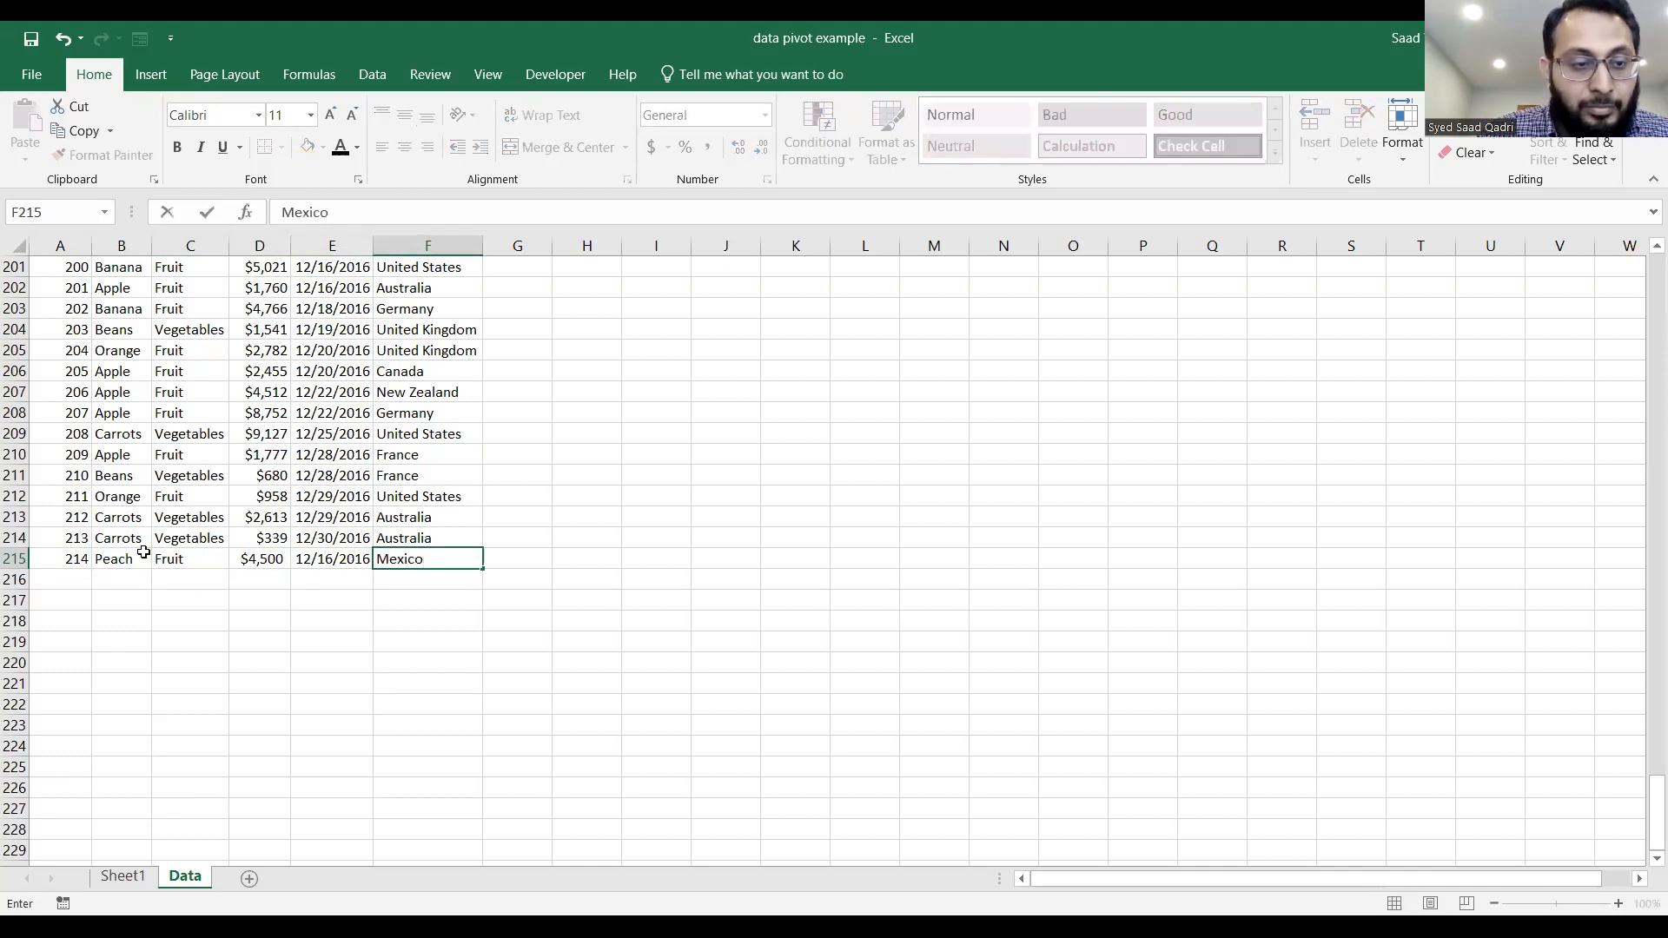
key(Return)
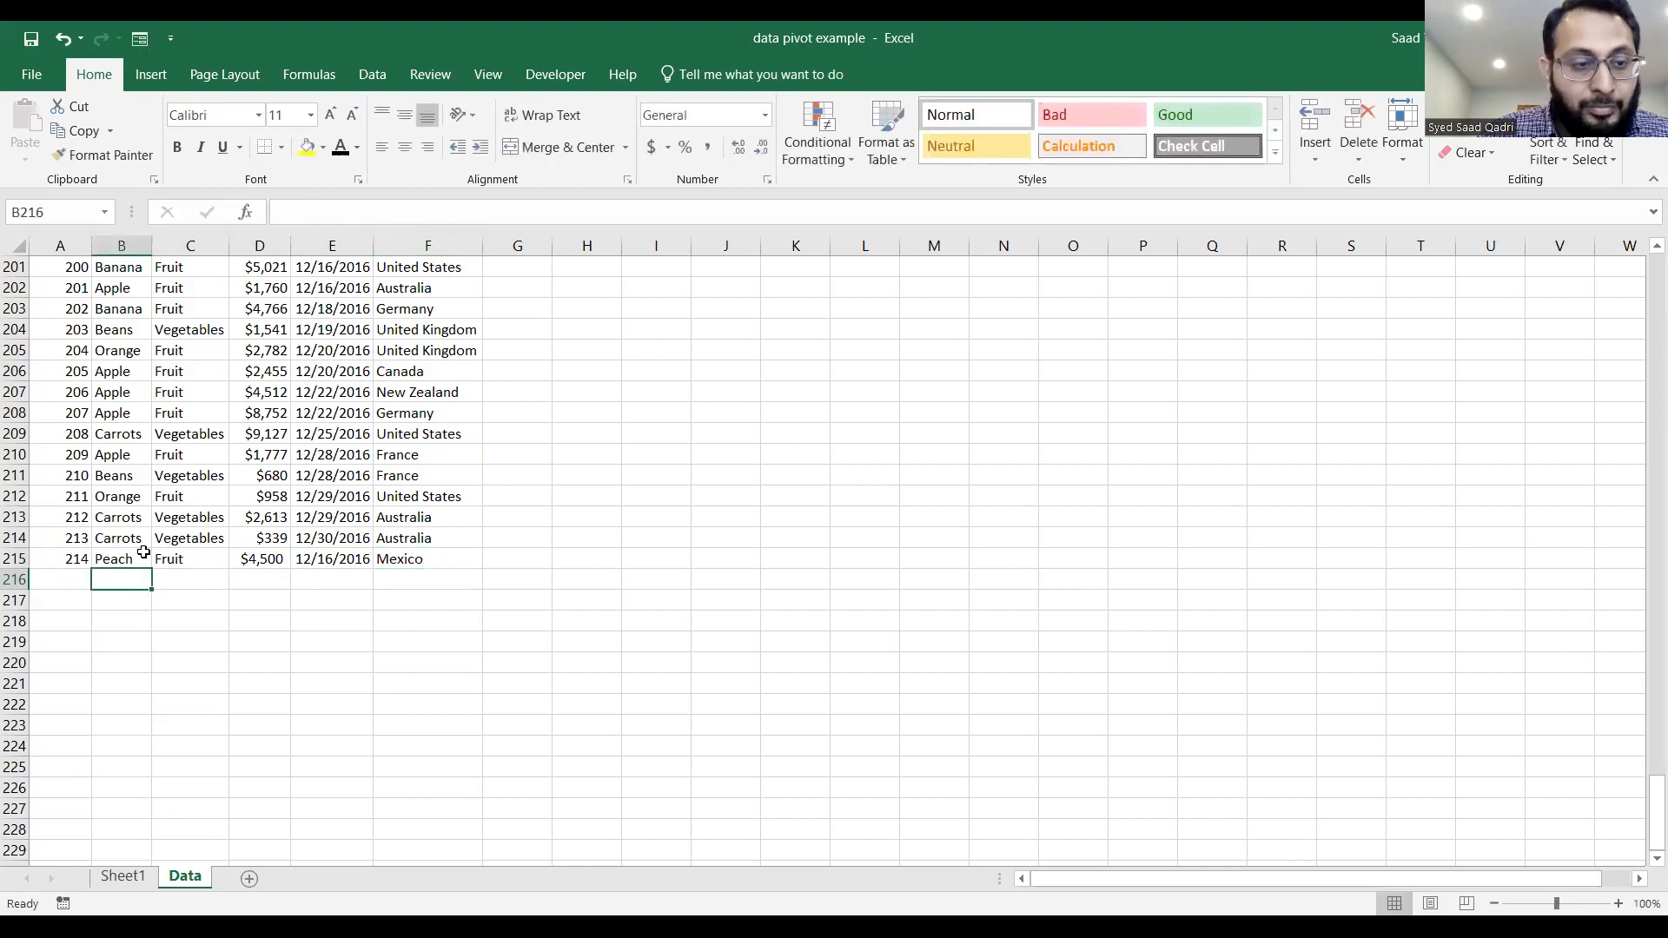
Begin another order in row 216 with the next sequential order ID, product Kiwi and category Fruit.
key(Left)
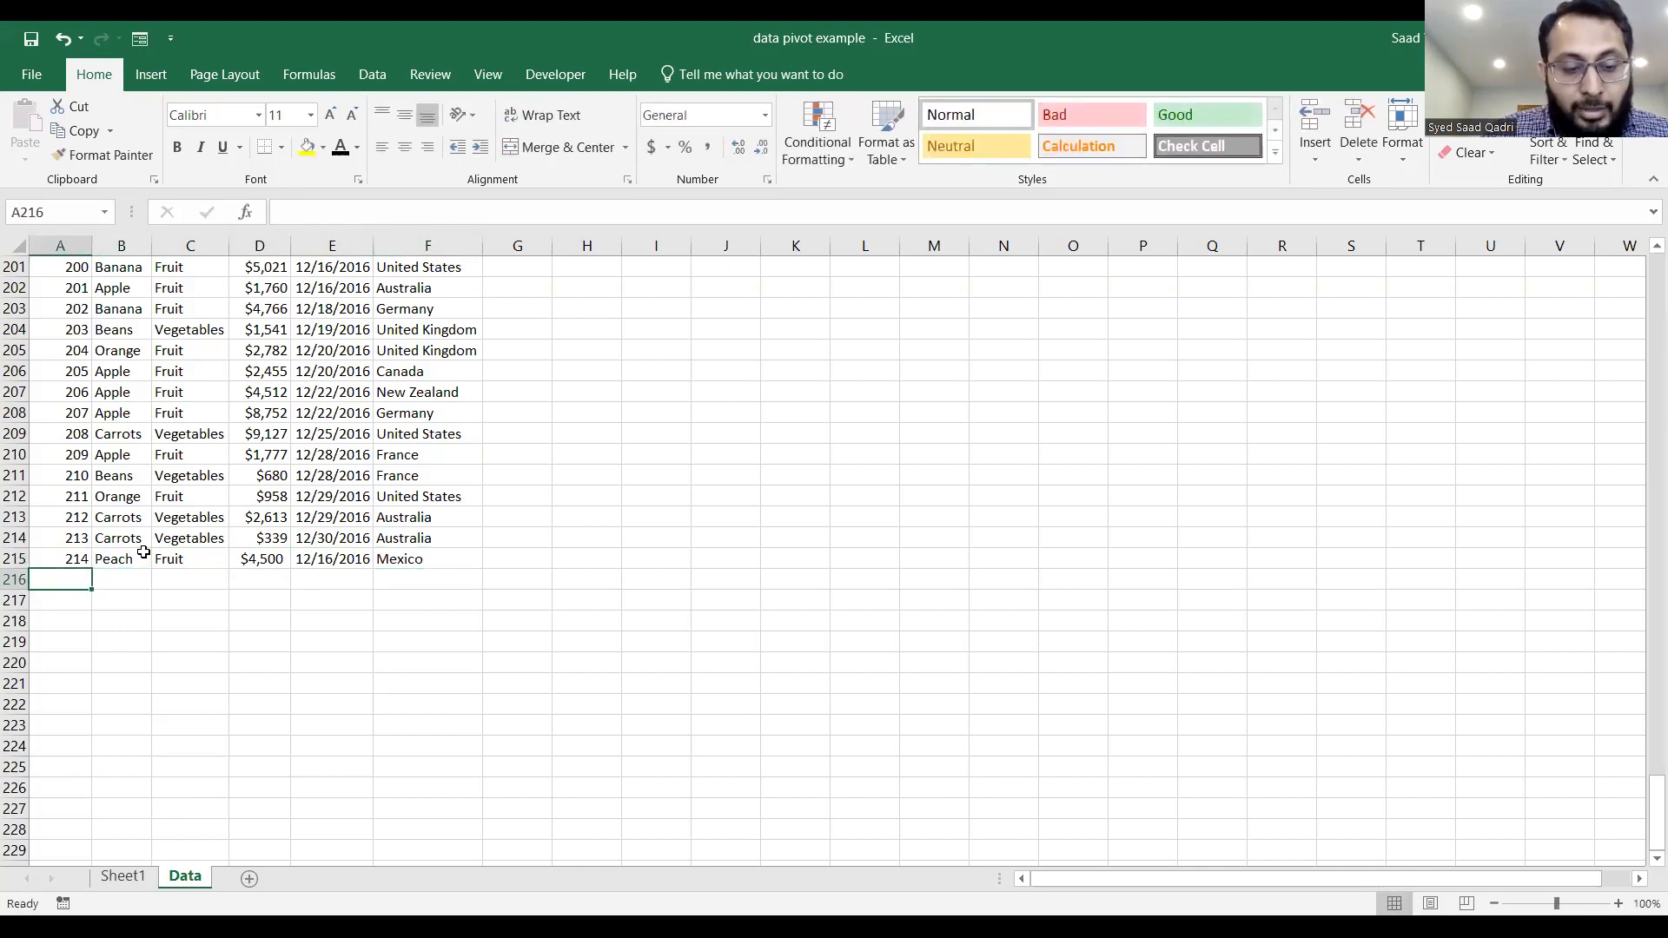
text(215)
key(Tab)
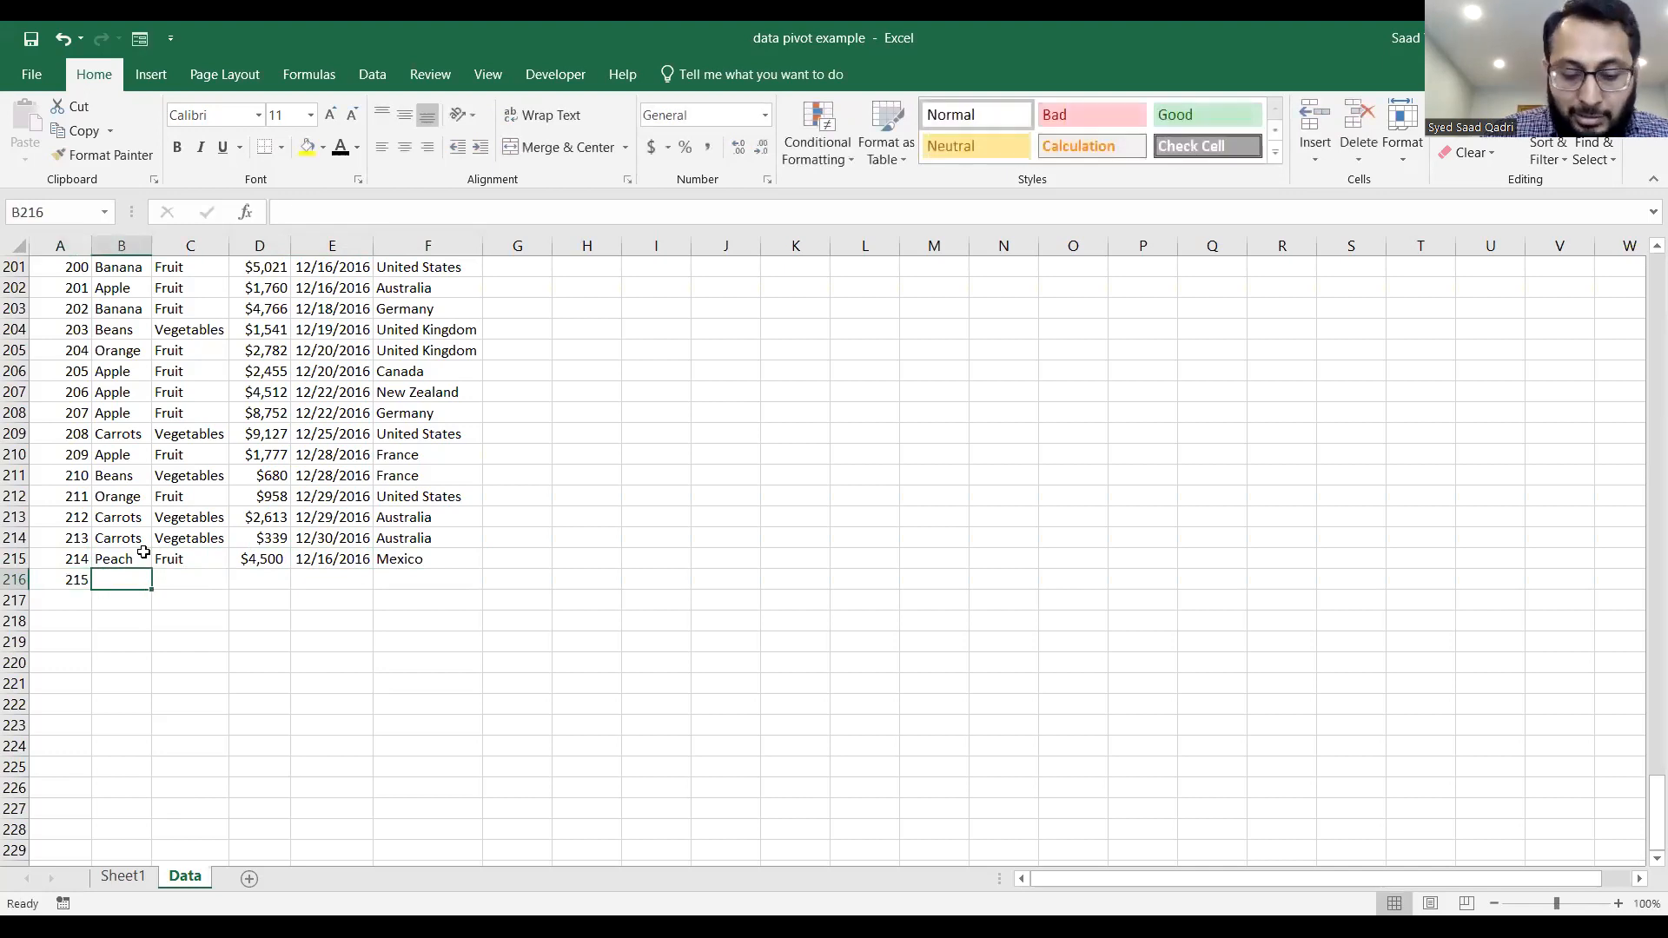
text(Kiwi)
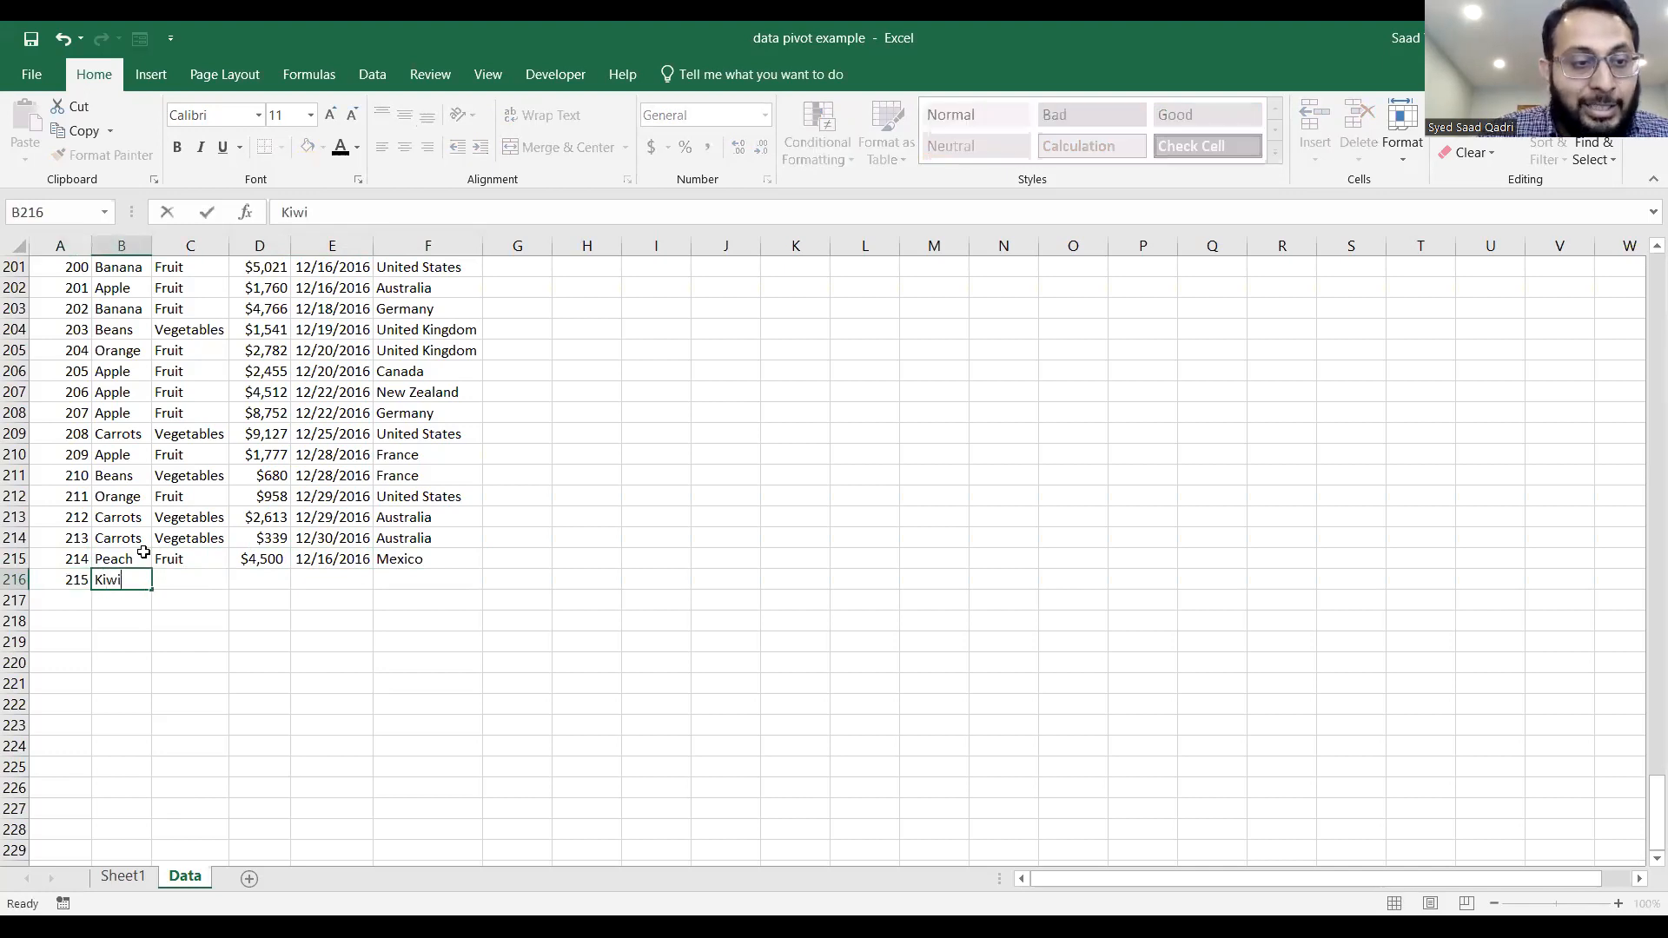
key(Tab)
text(Fruit)
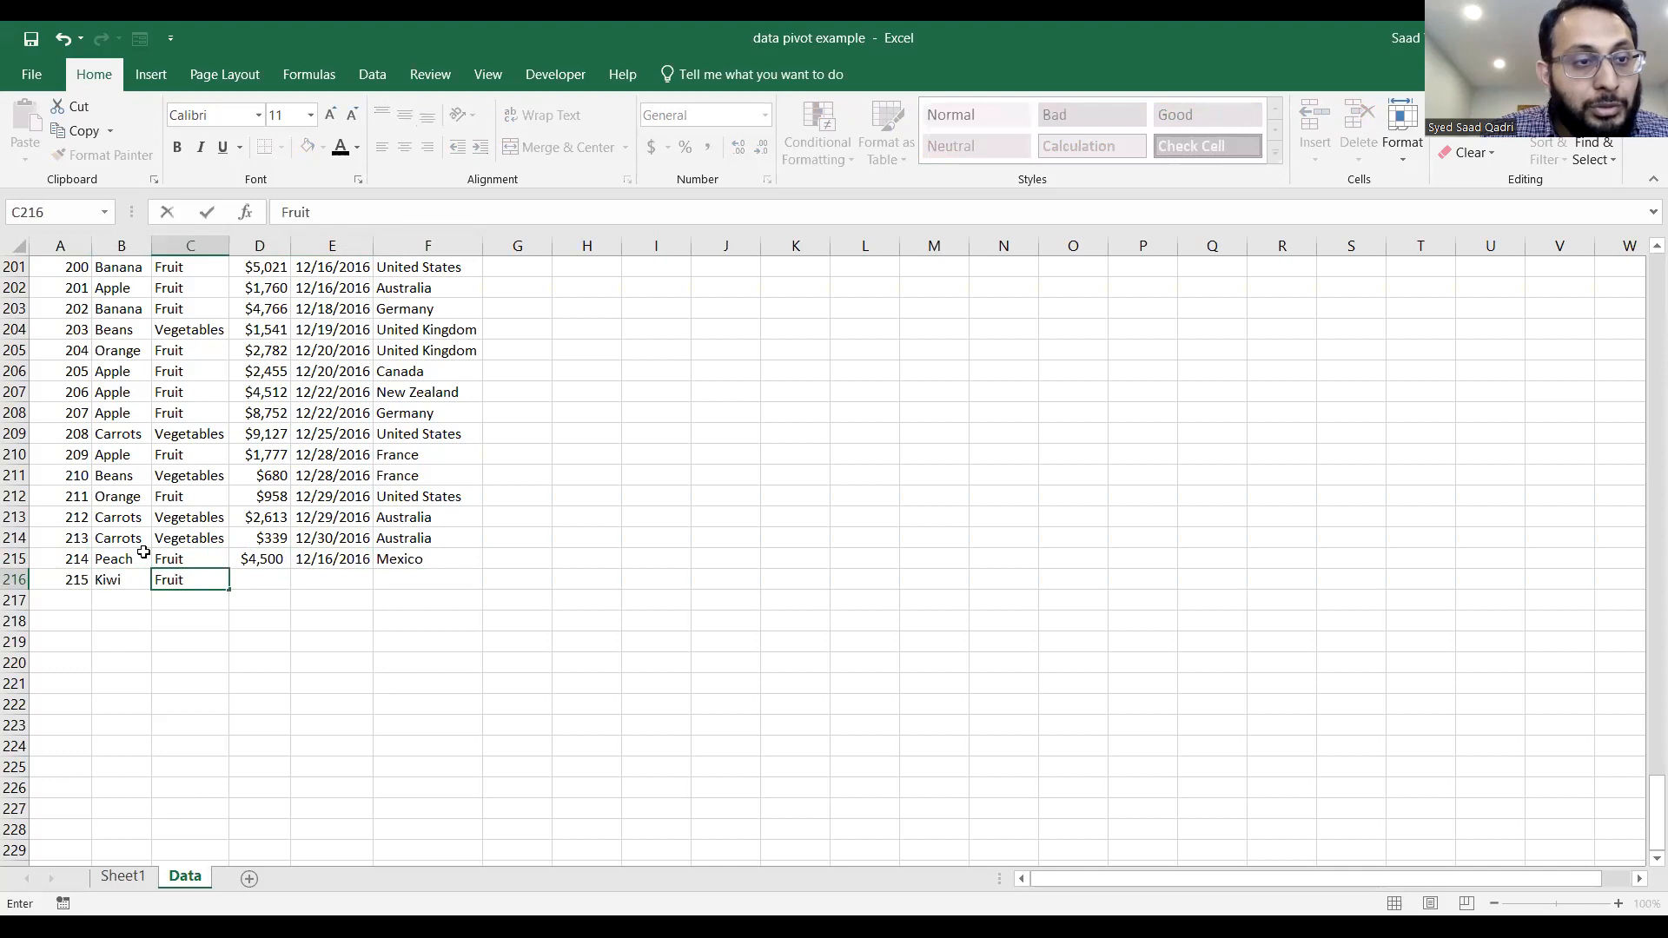
Set the amount of the Kiwi order in cell D216 to $56000.
key(Tab)
text($4500)
key(BackSpace)
key(BackSpace)
key(BackSpace)
key(BackSpace)
text(5600)
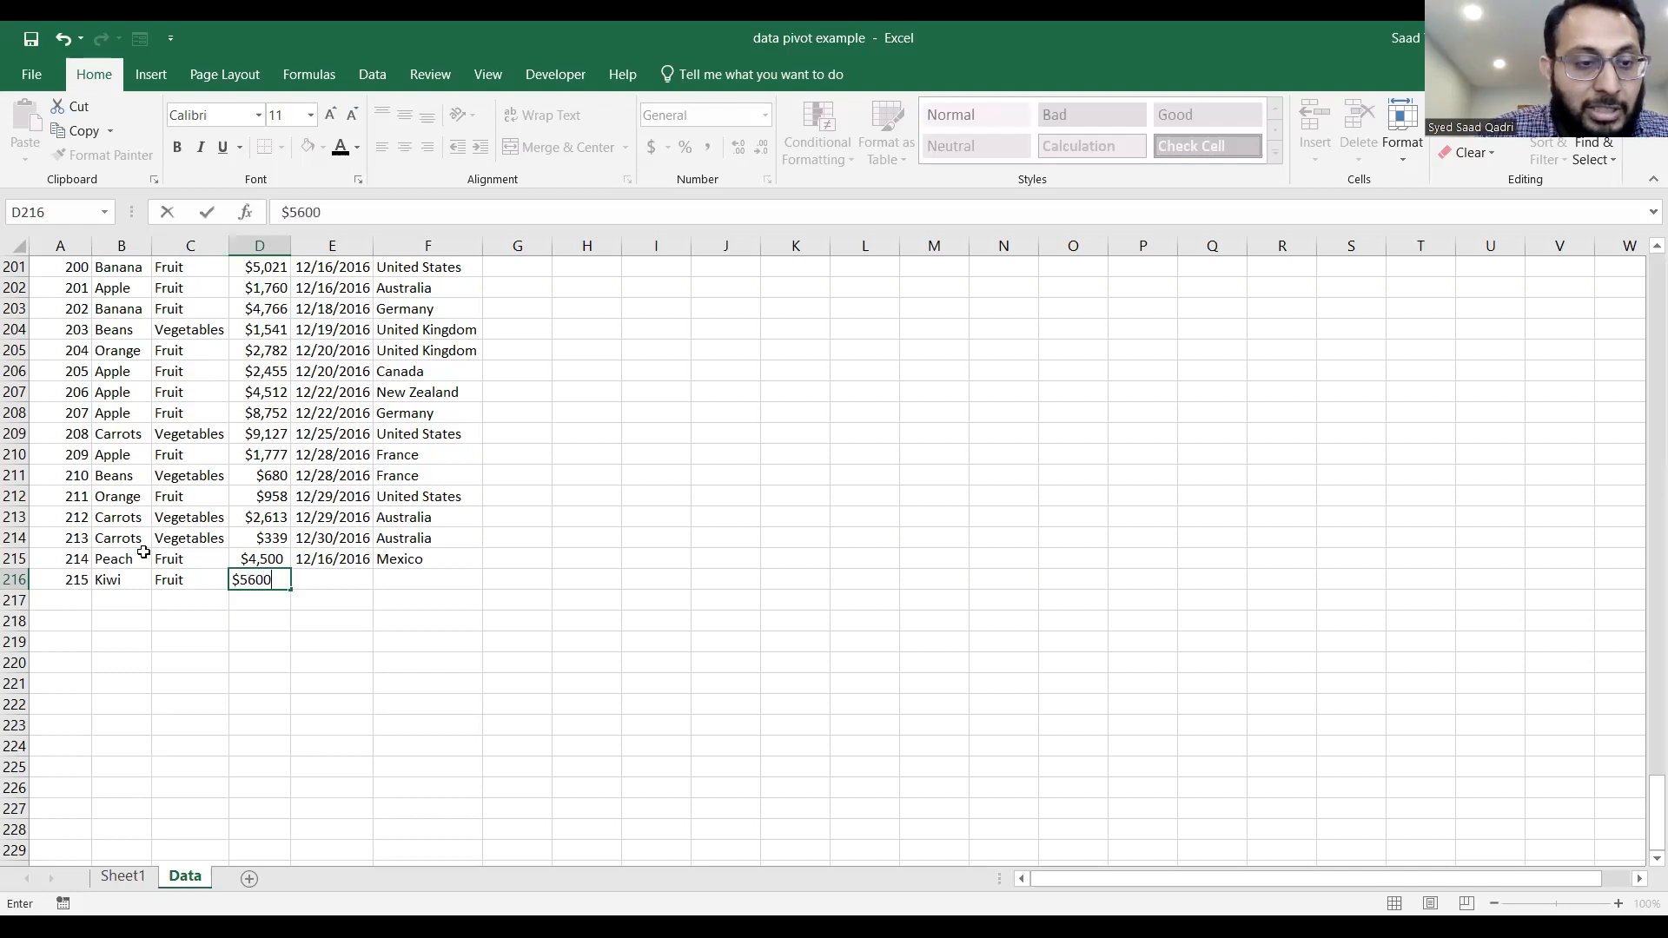
text(0)
key(Tab)
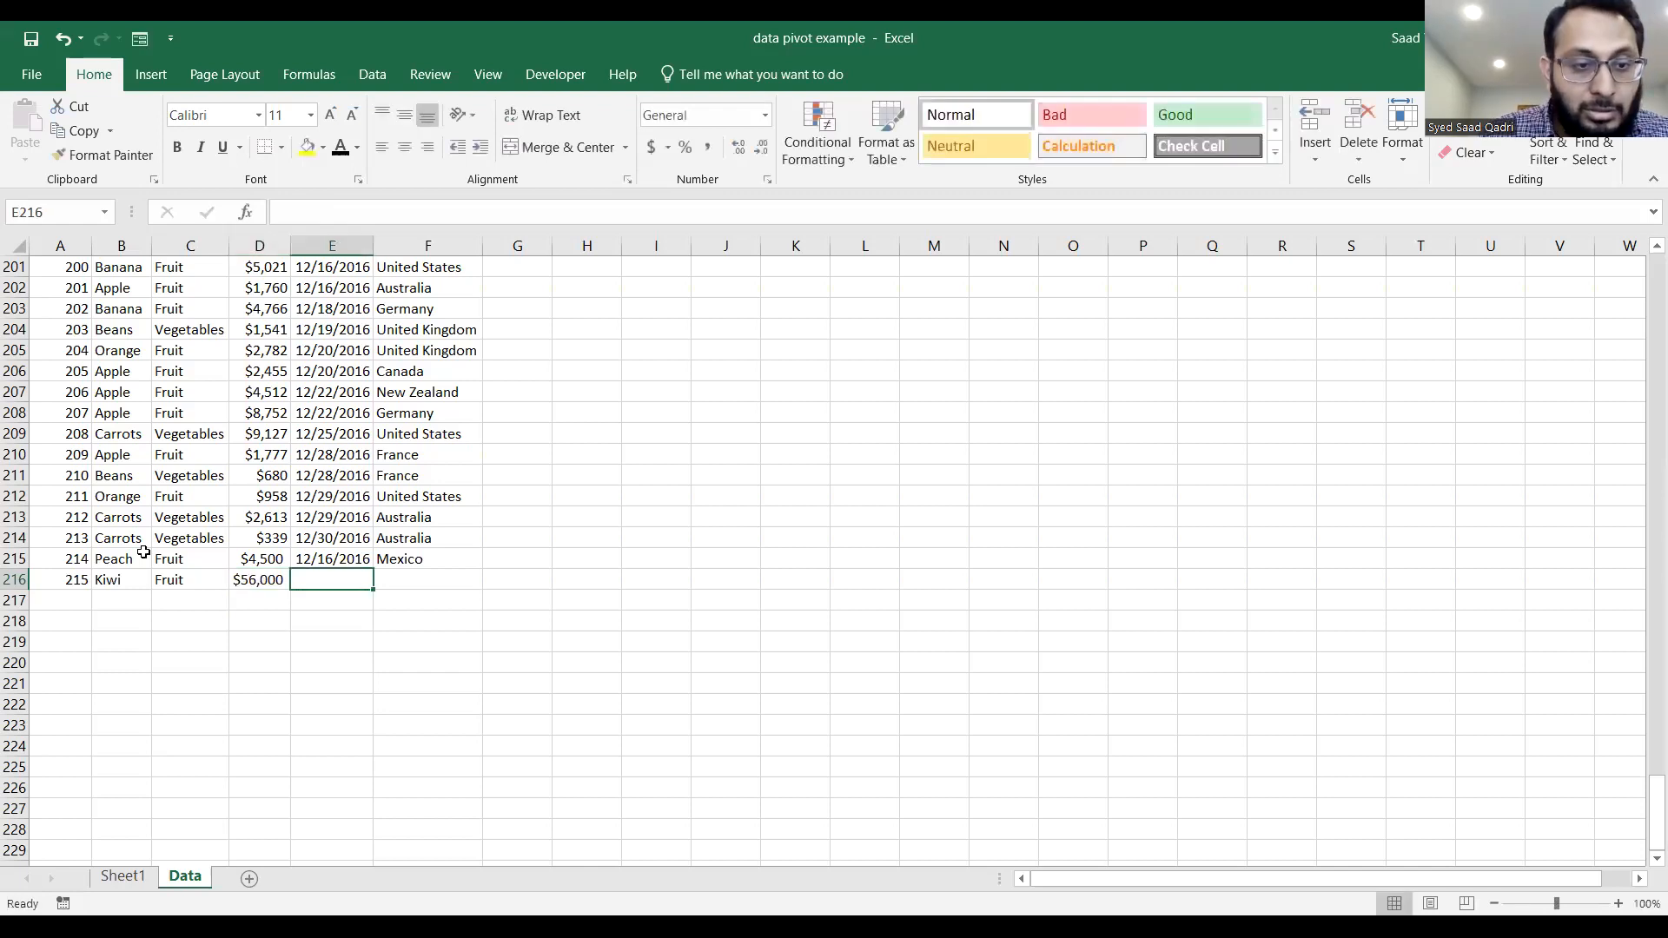
Complete the Kiwi order in row 216 with date 12/30/2016 and country New Zealand.
text(12/30/2)
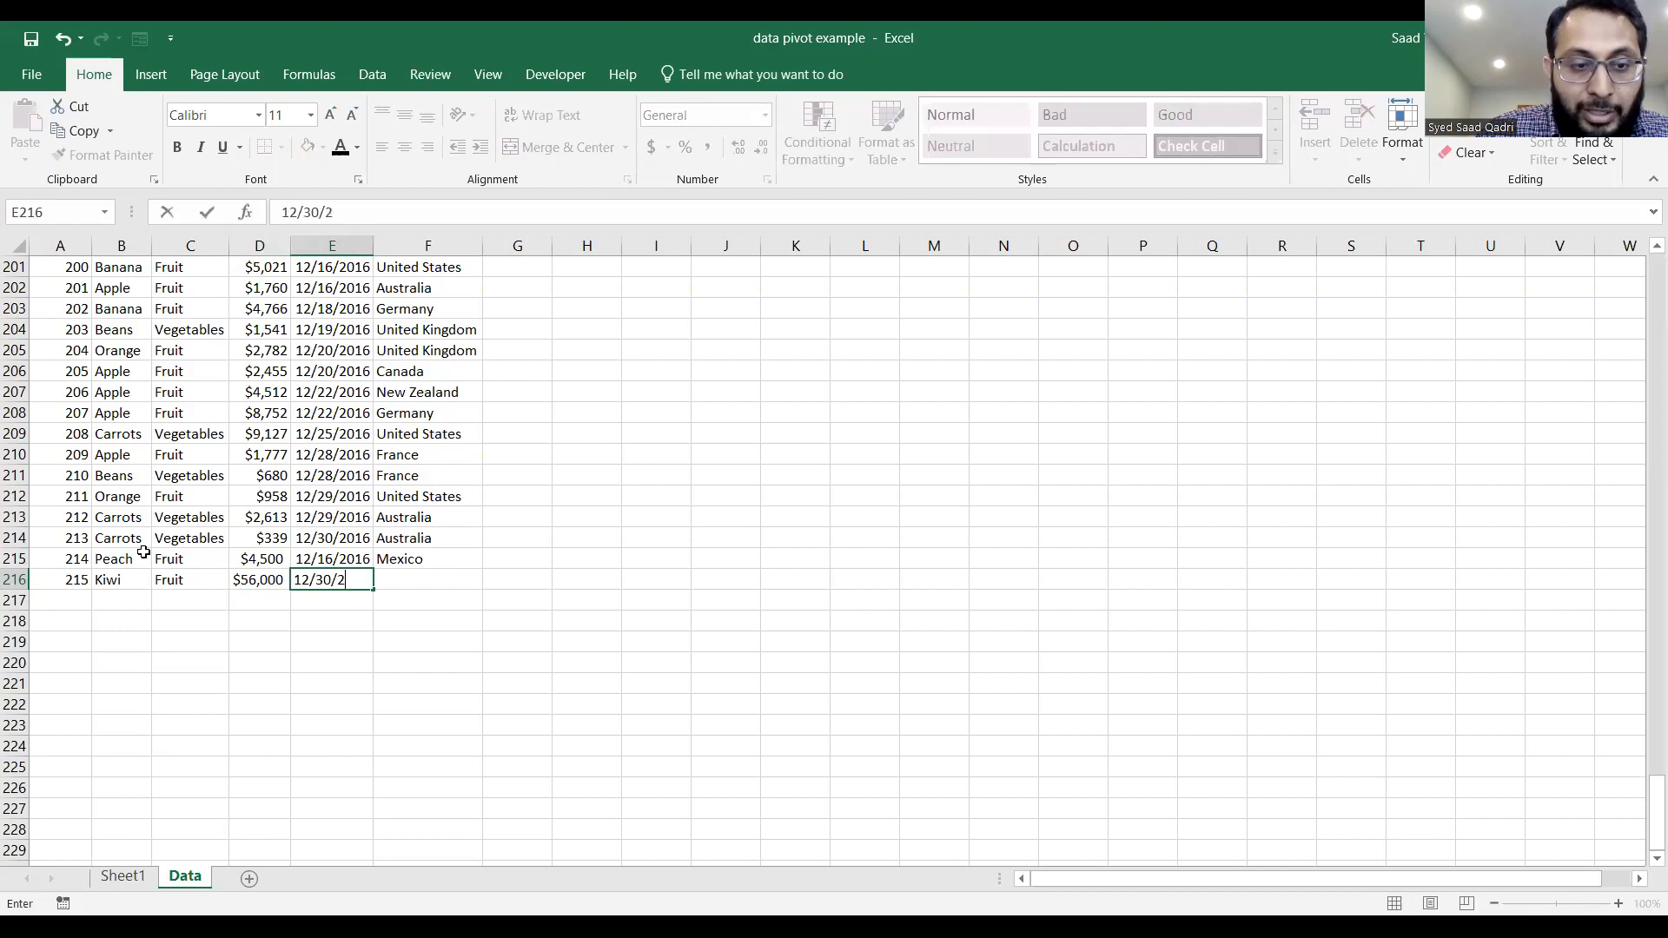
text(016)
key(Tab)
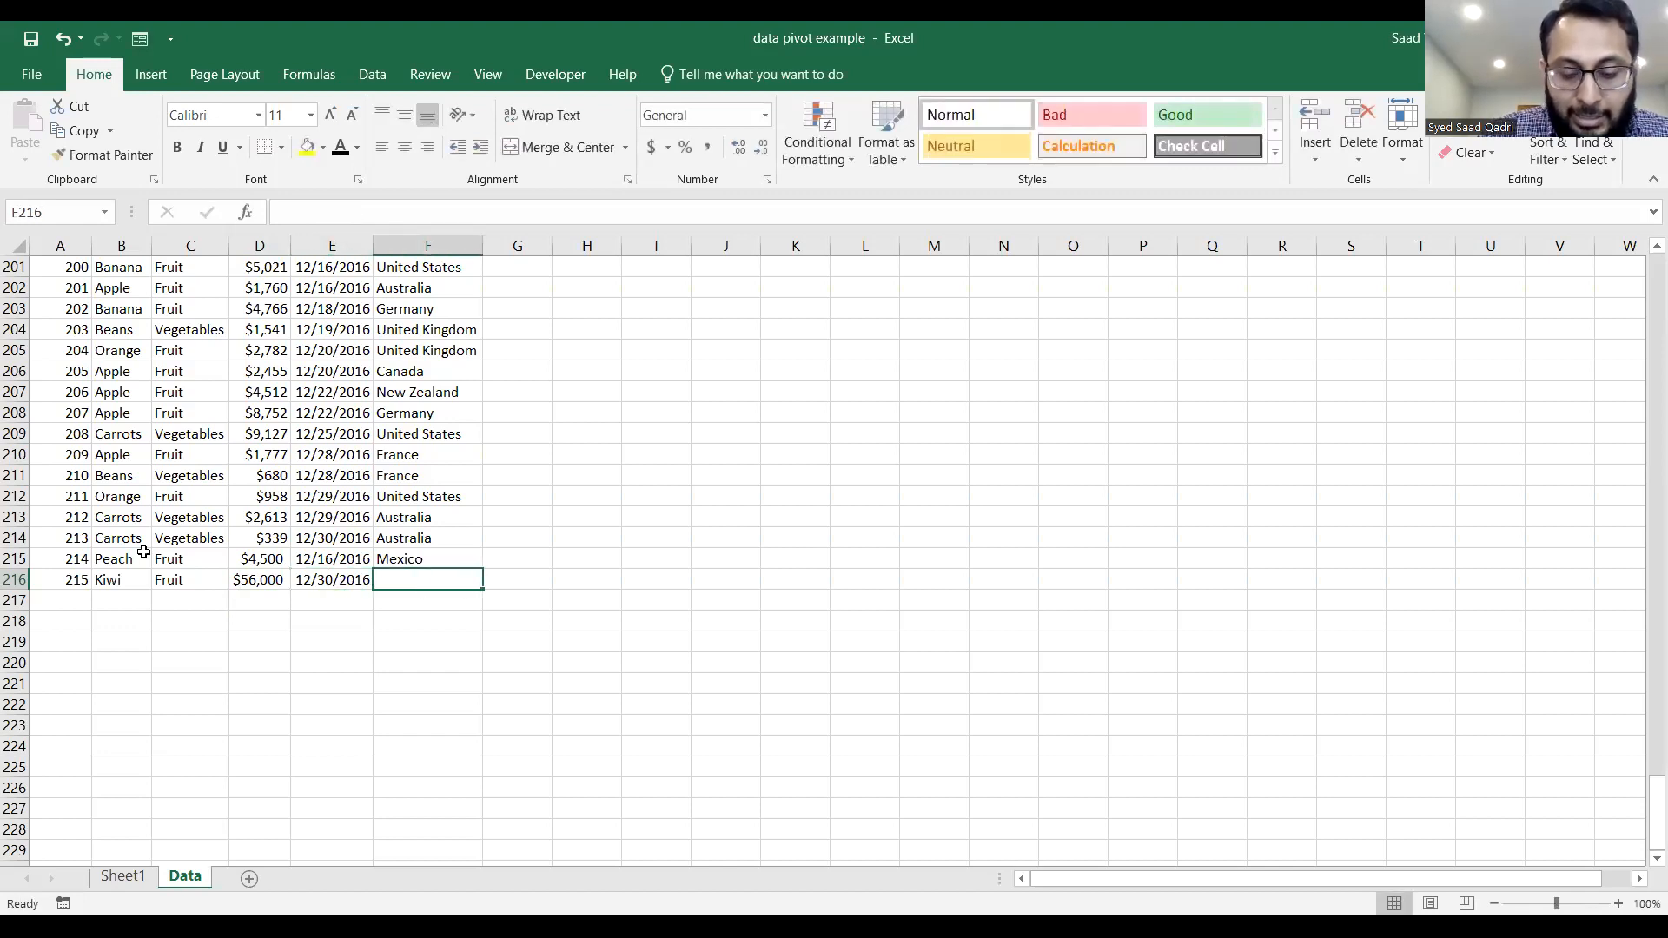
text(New)
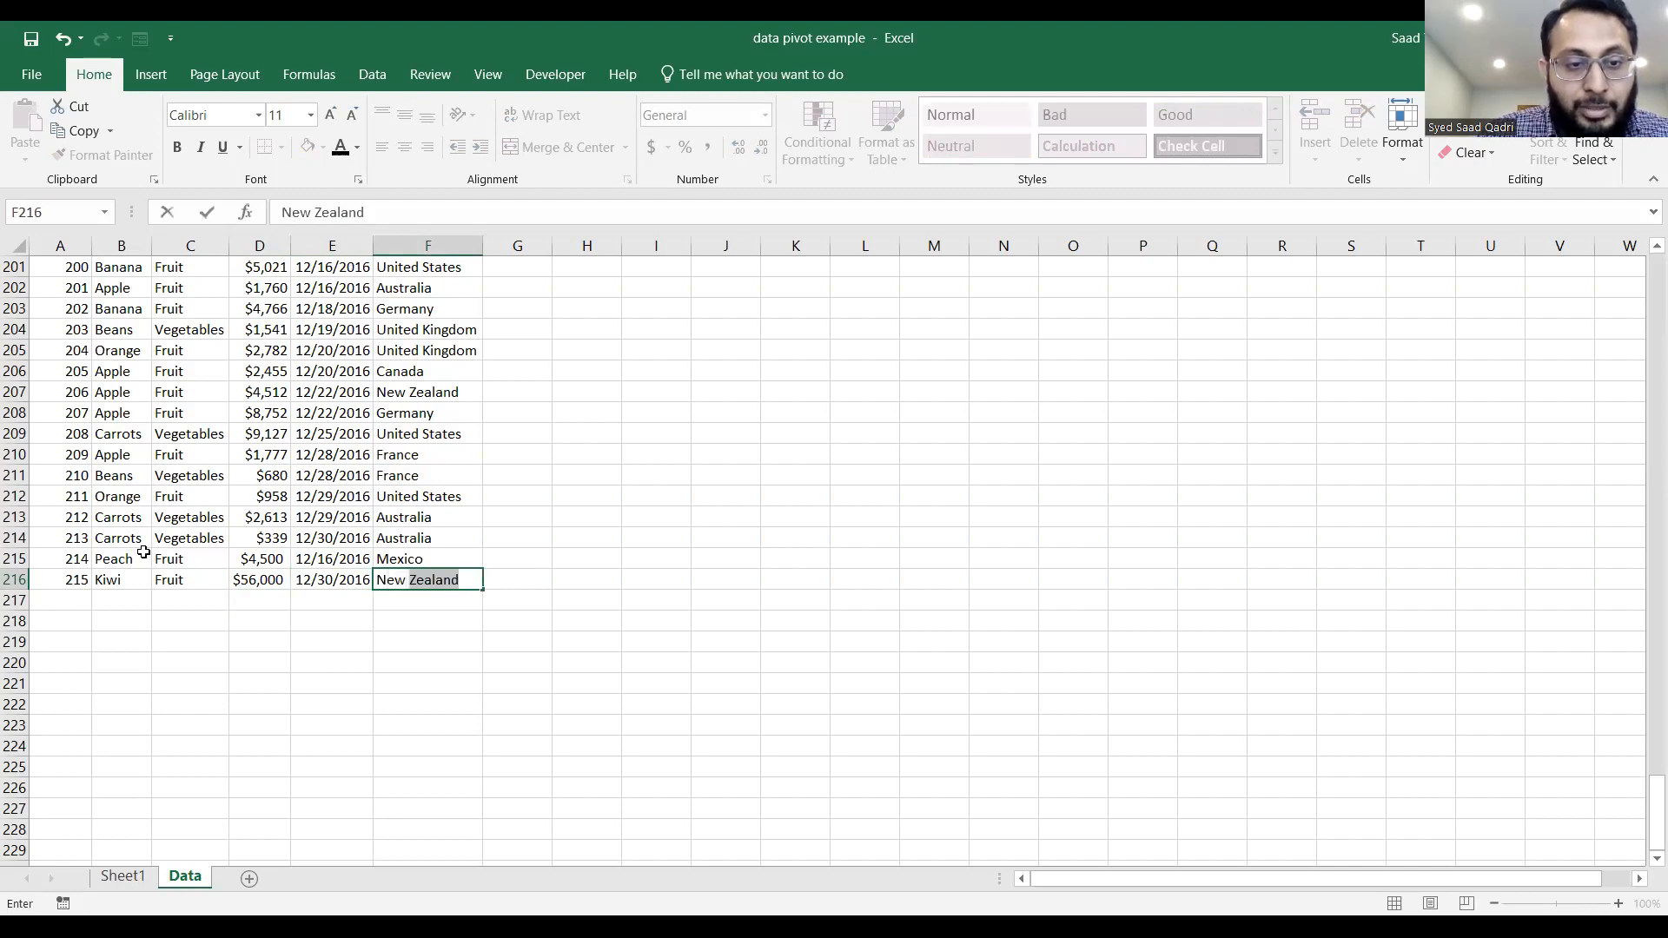
key(Return)
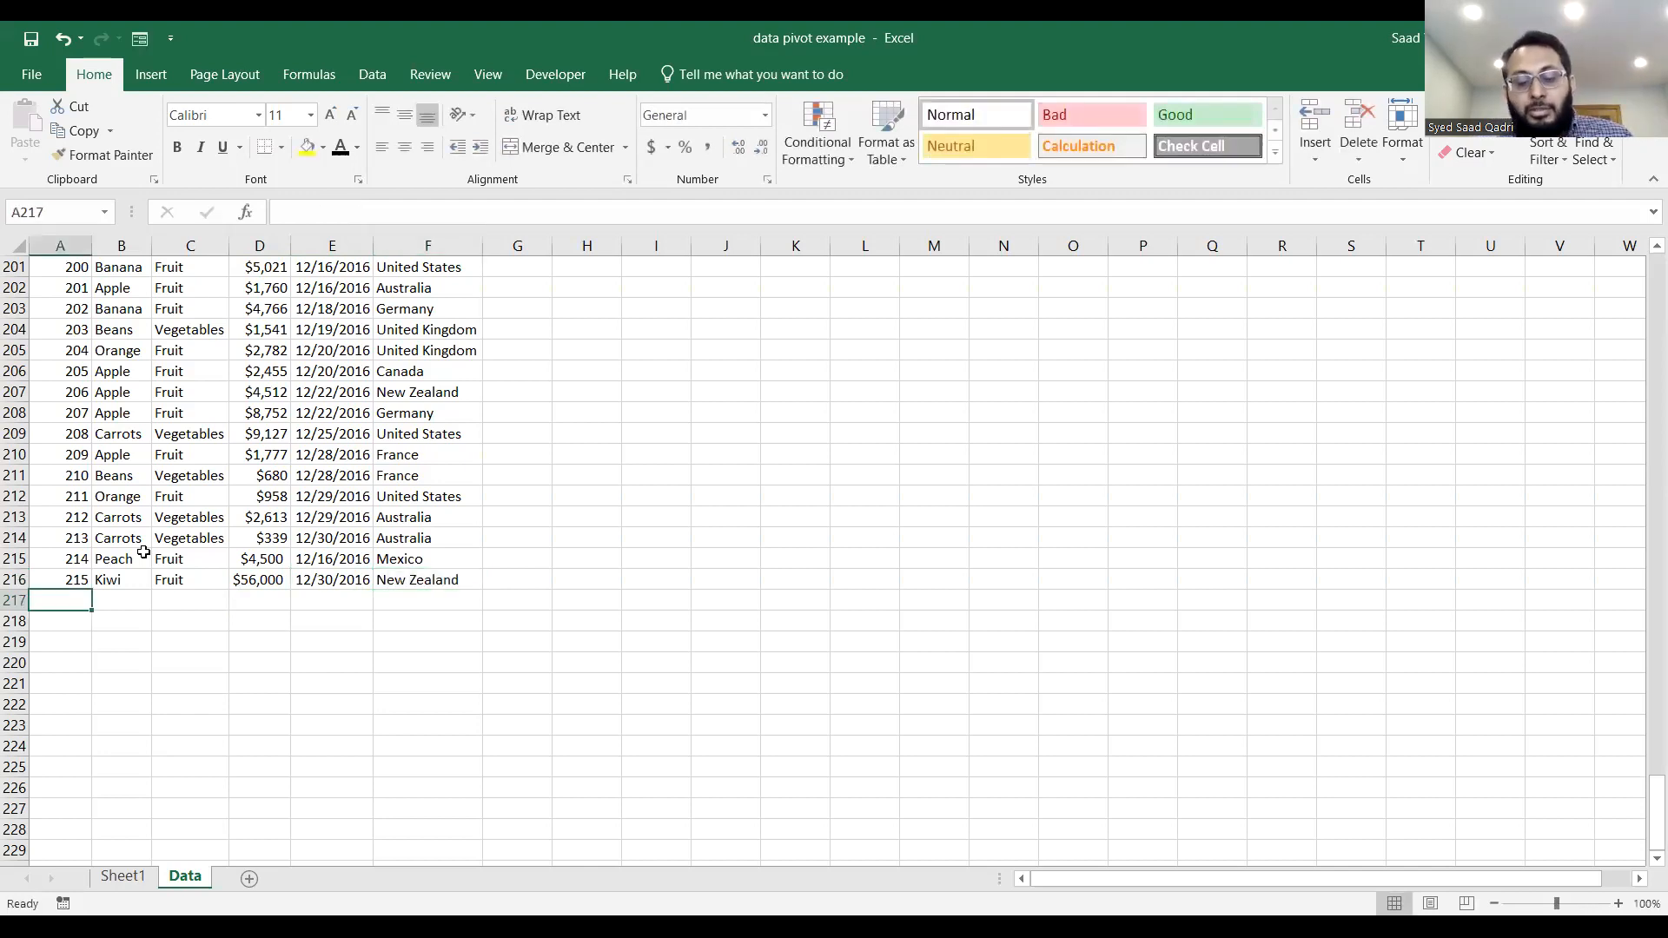
Enlarge the Data sheet to 150% and widen the Amount column to fit the Kiwi order's value.
click(82, 560)
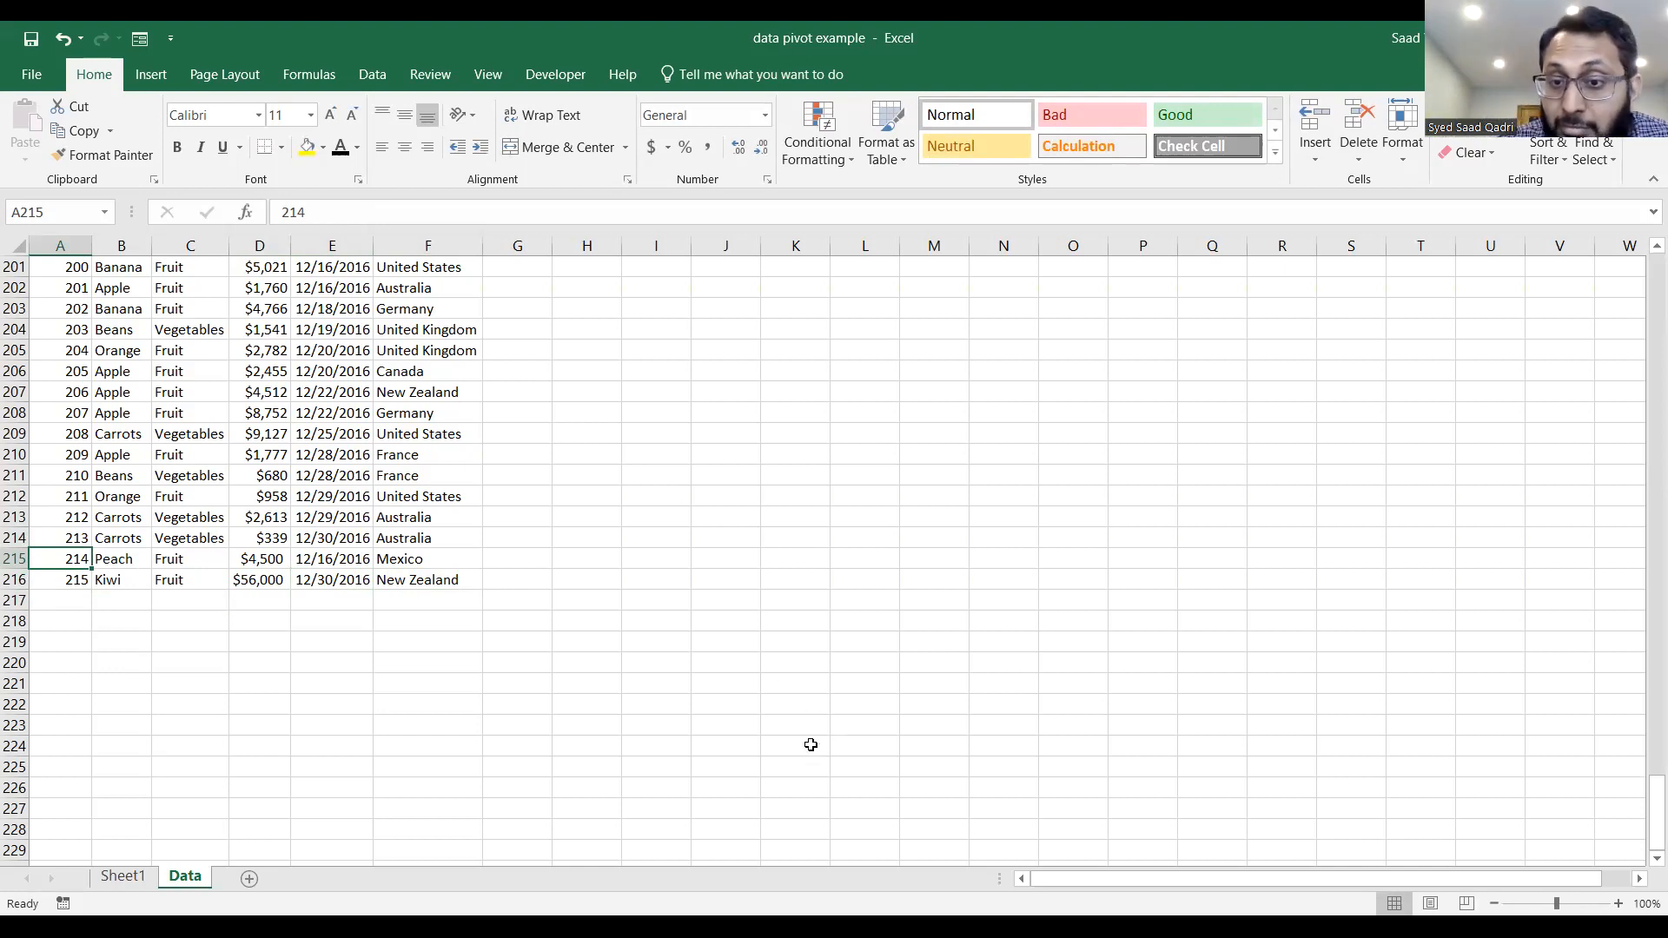
key(alt+Tab)
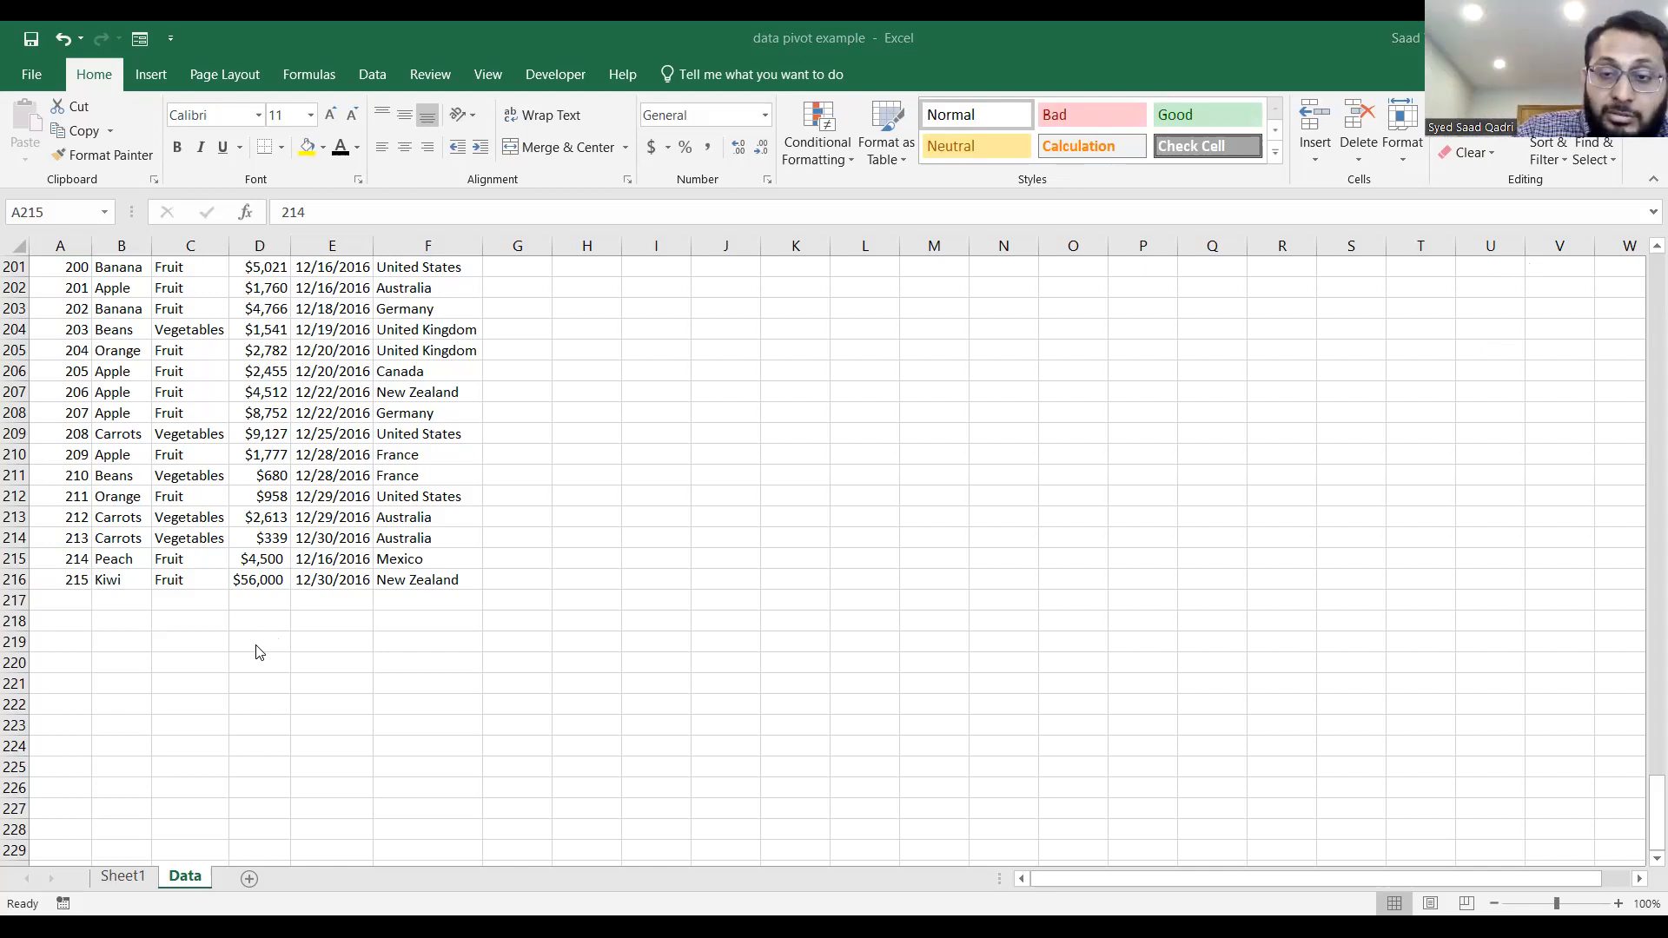
click(1618, 903)
click(1618, 904)
click(1619, 904)
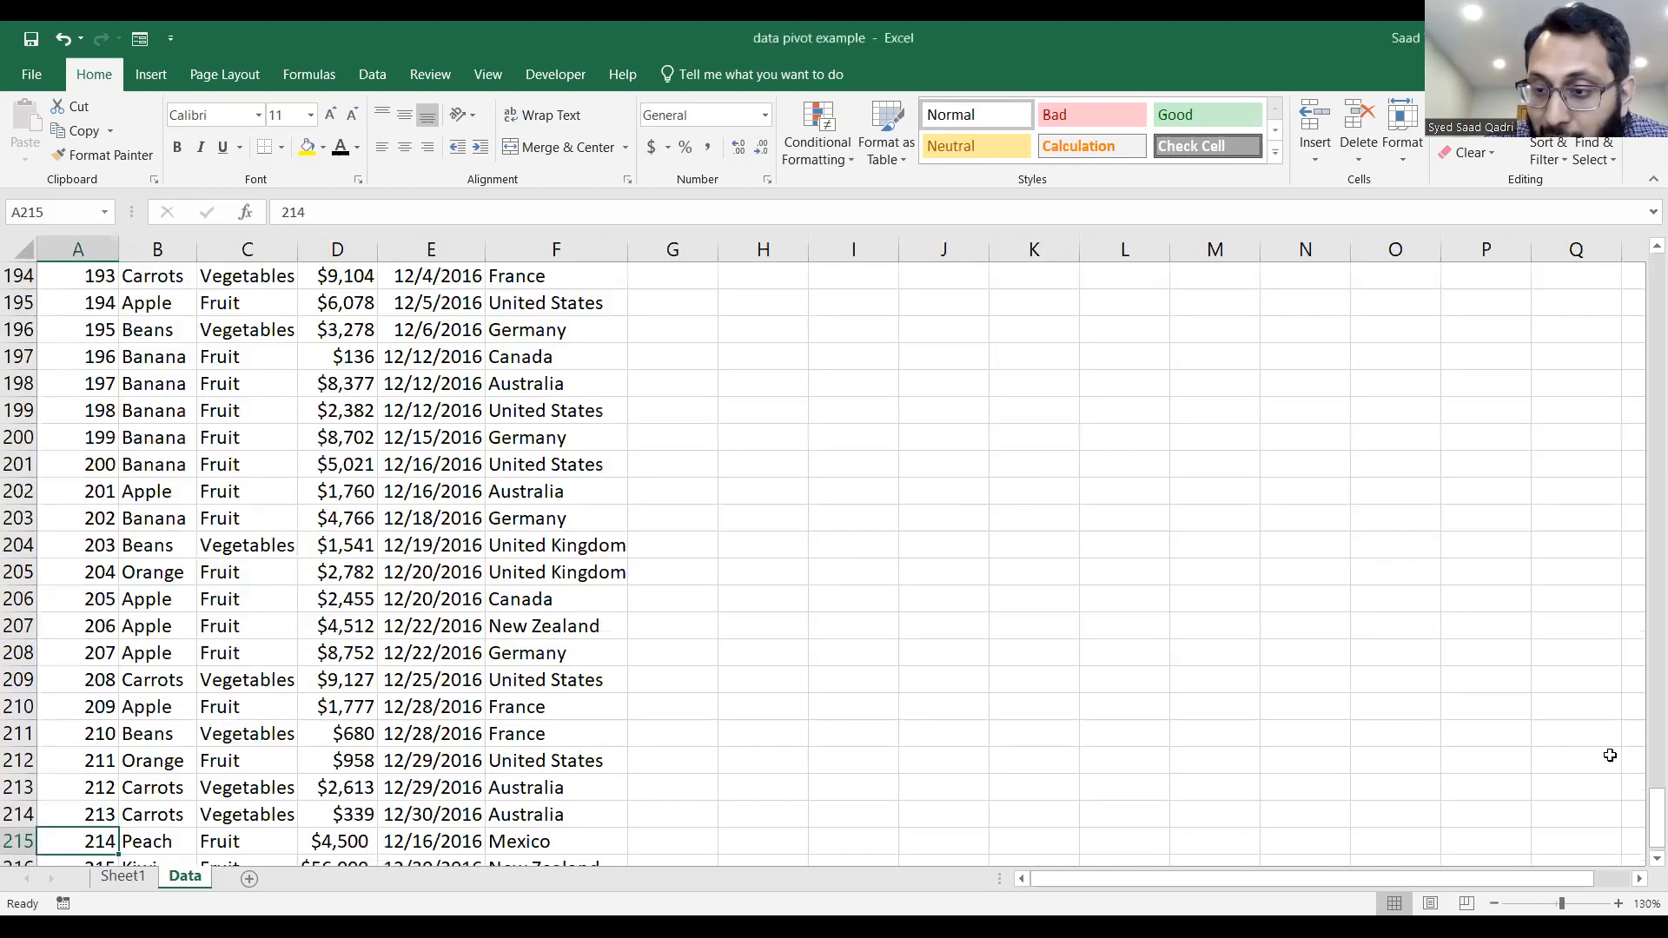
drag(1655, 813, 1642, 879)
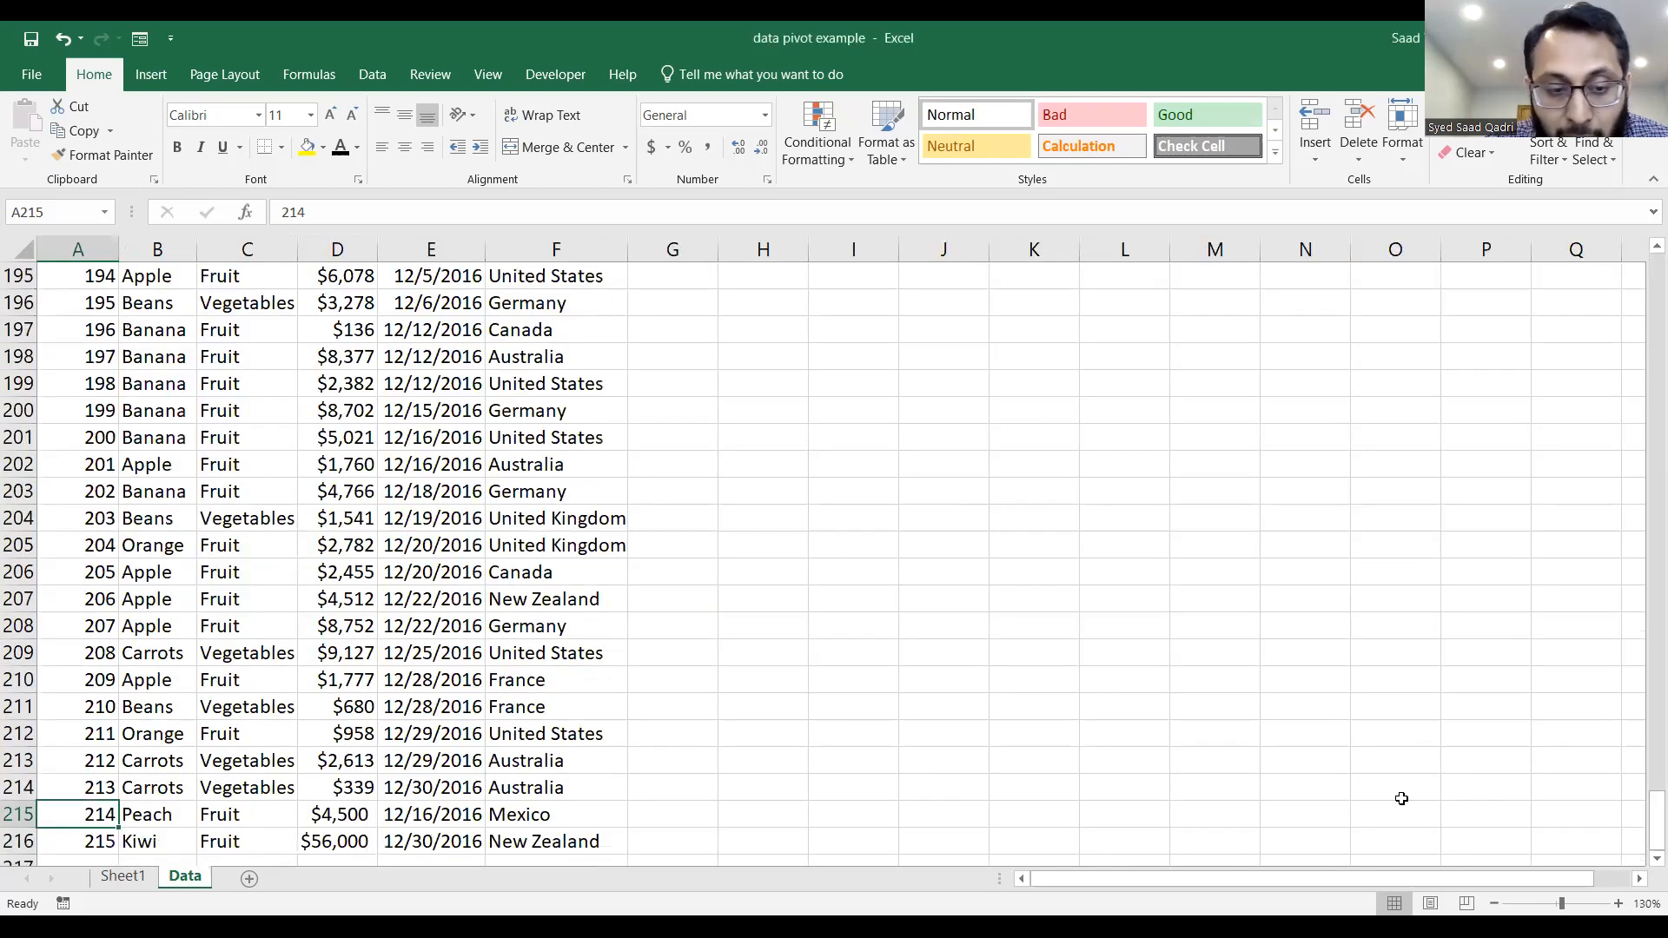
click(1377, 599)
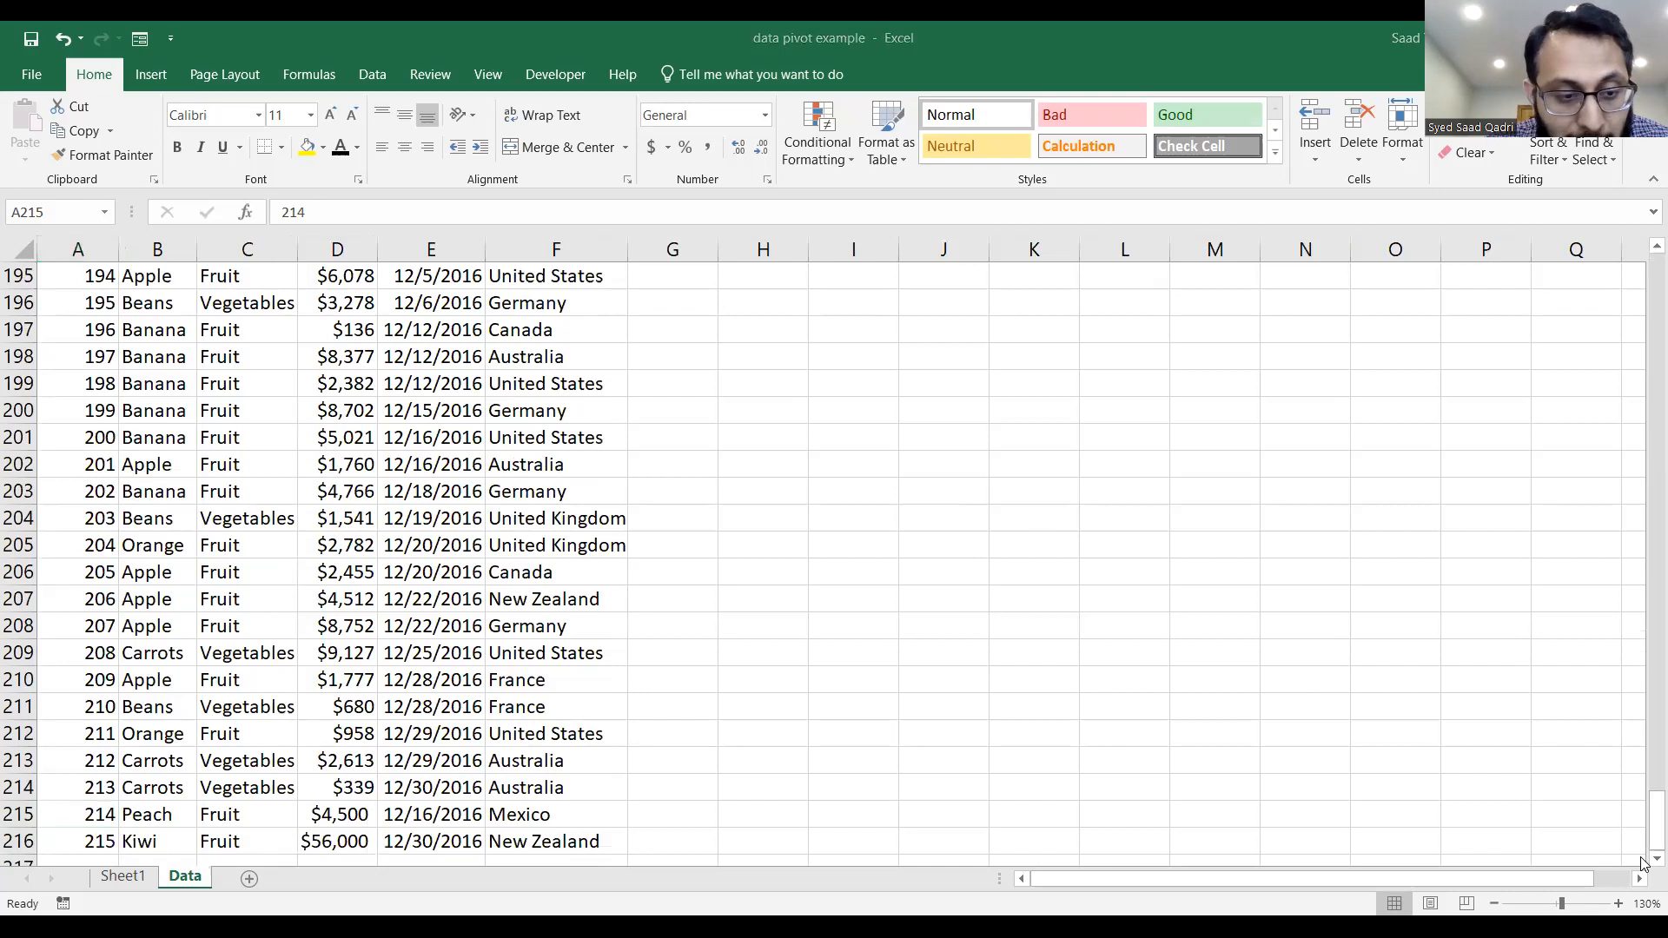
click(1657, 858)
click(1657, 858)
click(1657, 858)
click(1656, 858)
click(1657, 859)
click(1657, 858)
click(1657, 859)
click(1657, 858)
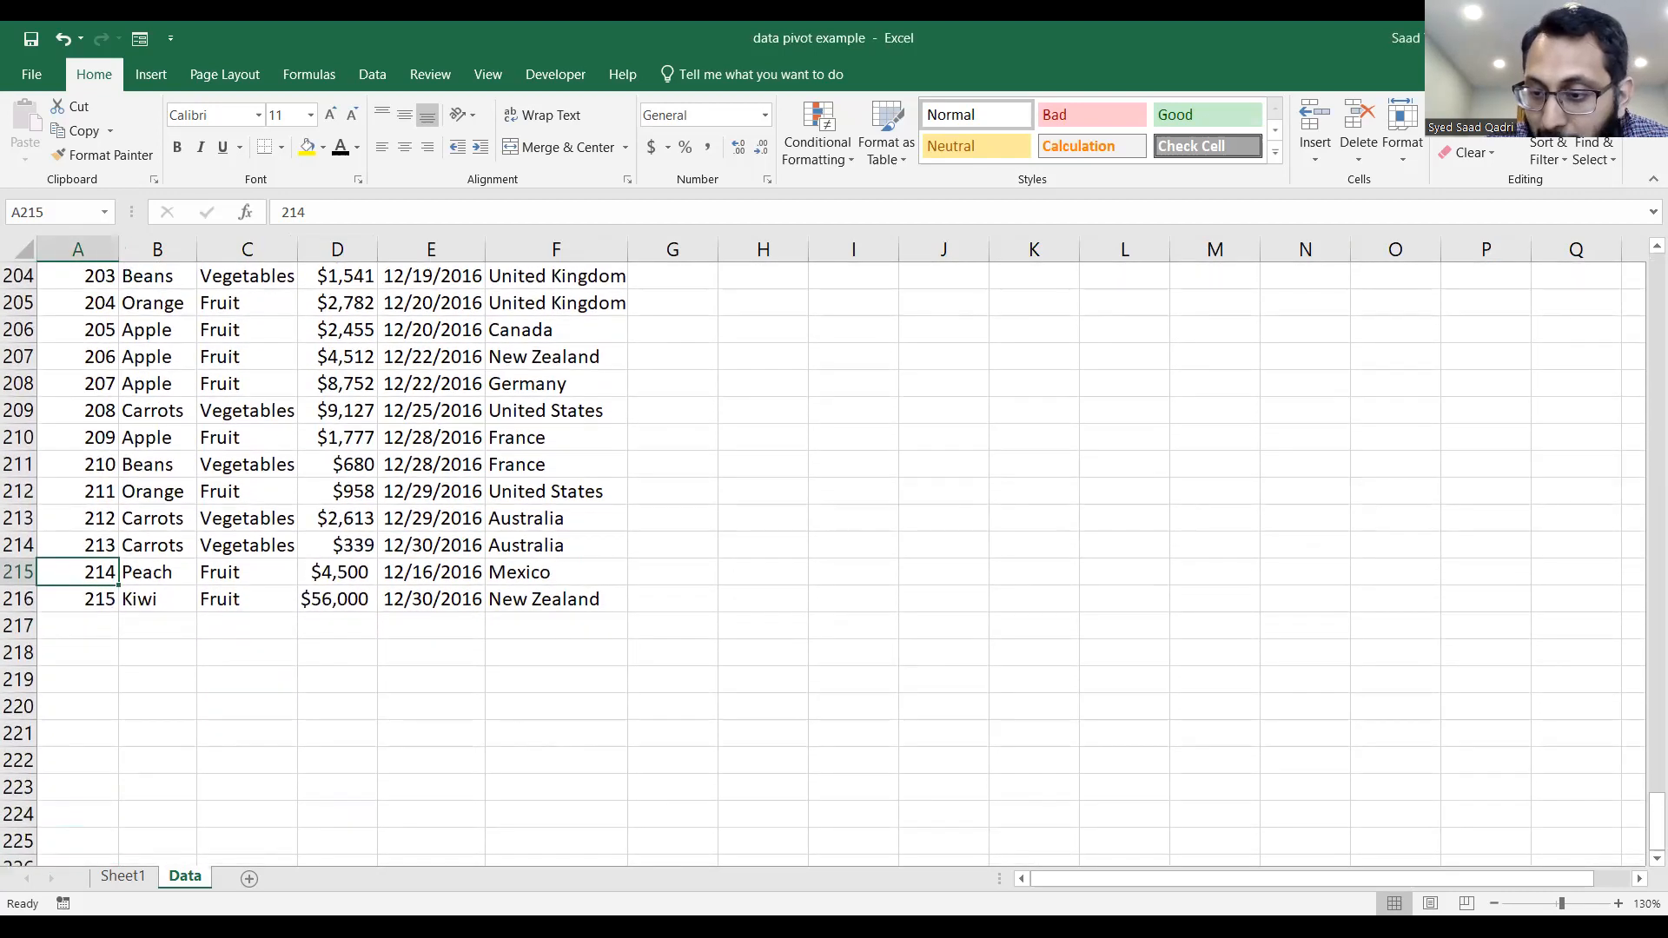
click(1617, 903)
click(1618, 903)
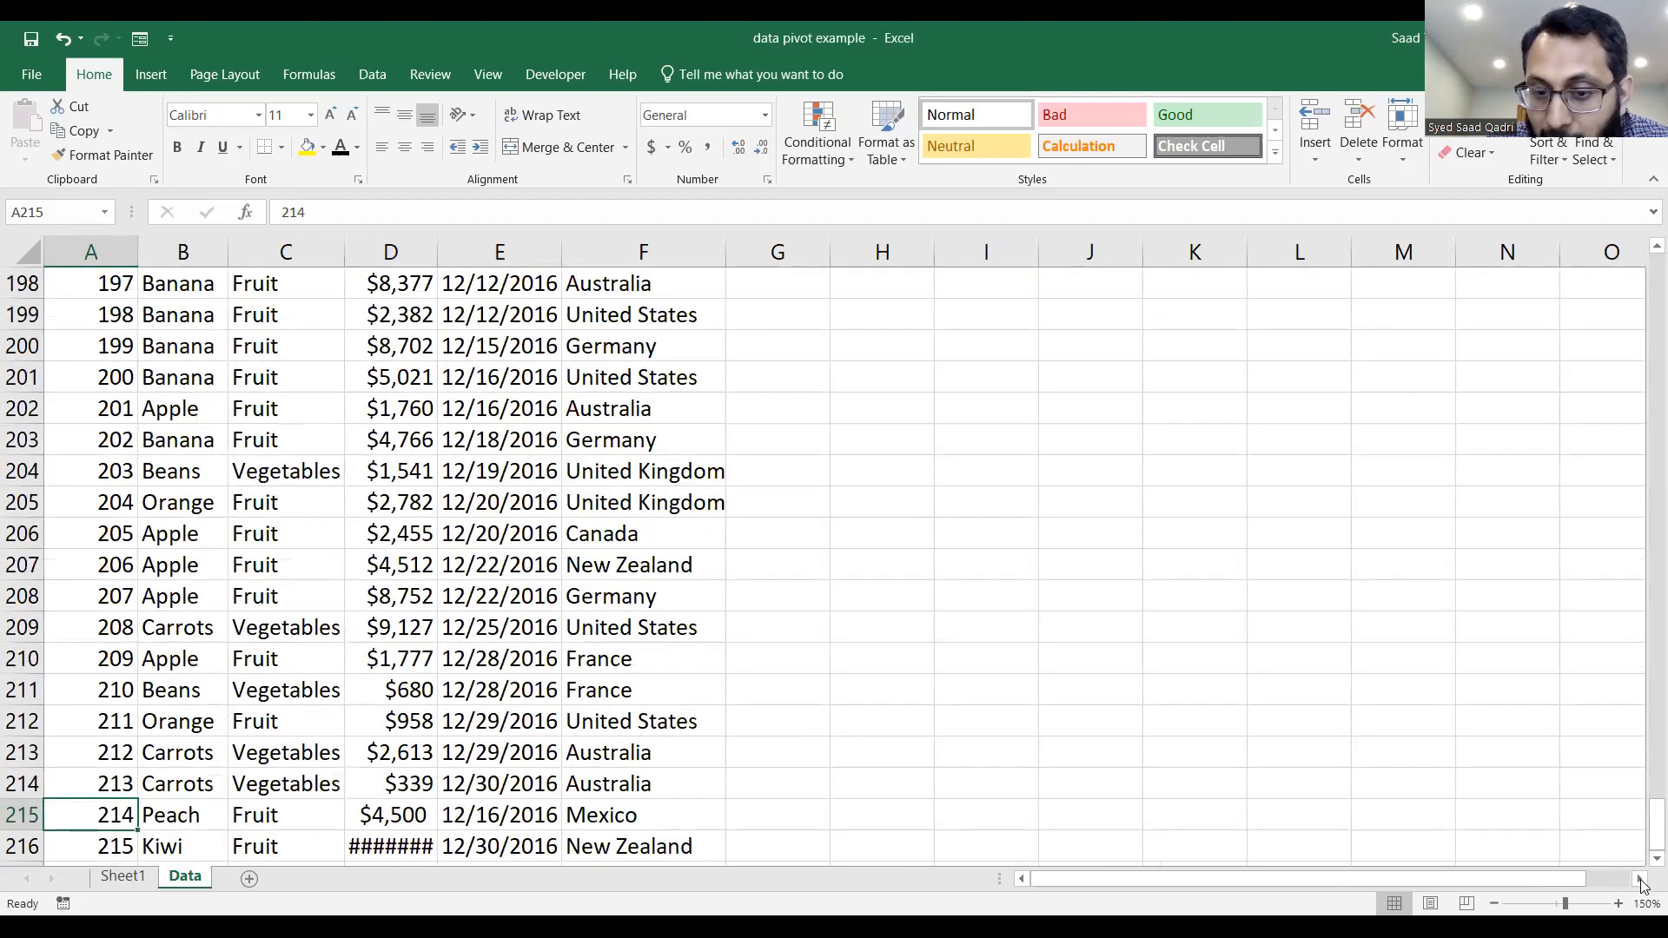
scroll(1642, 877, down, 1)
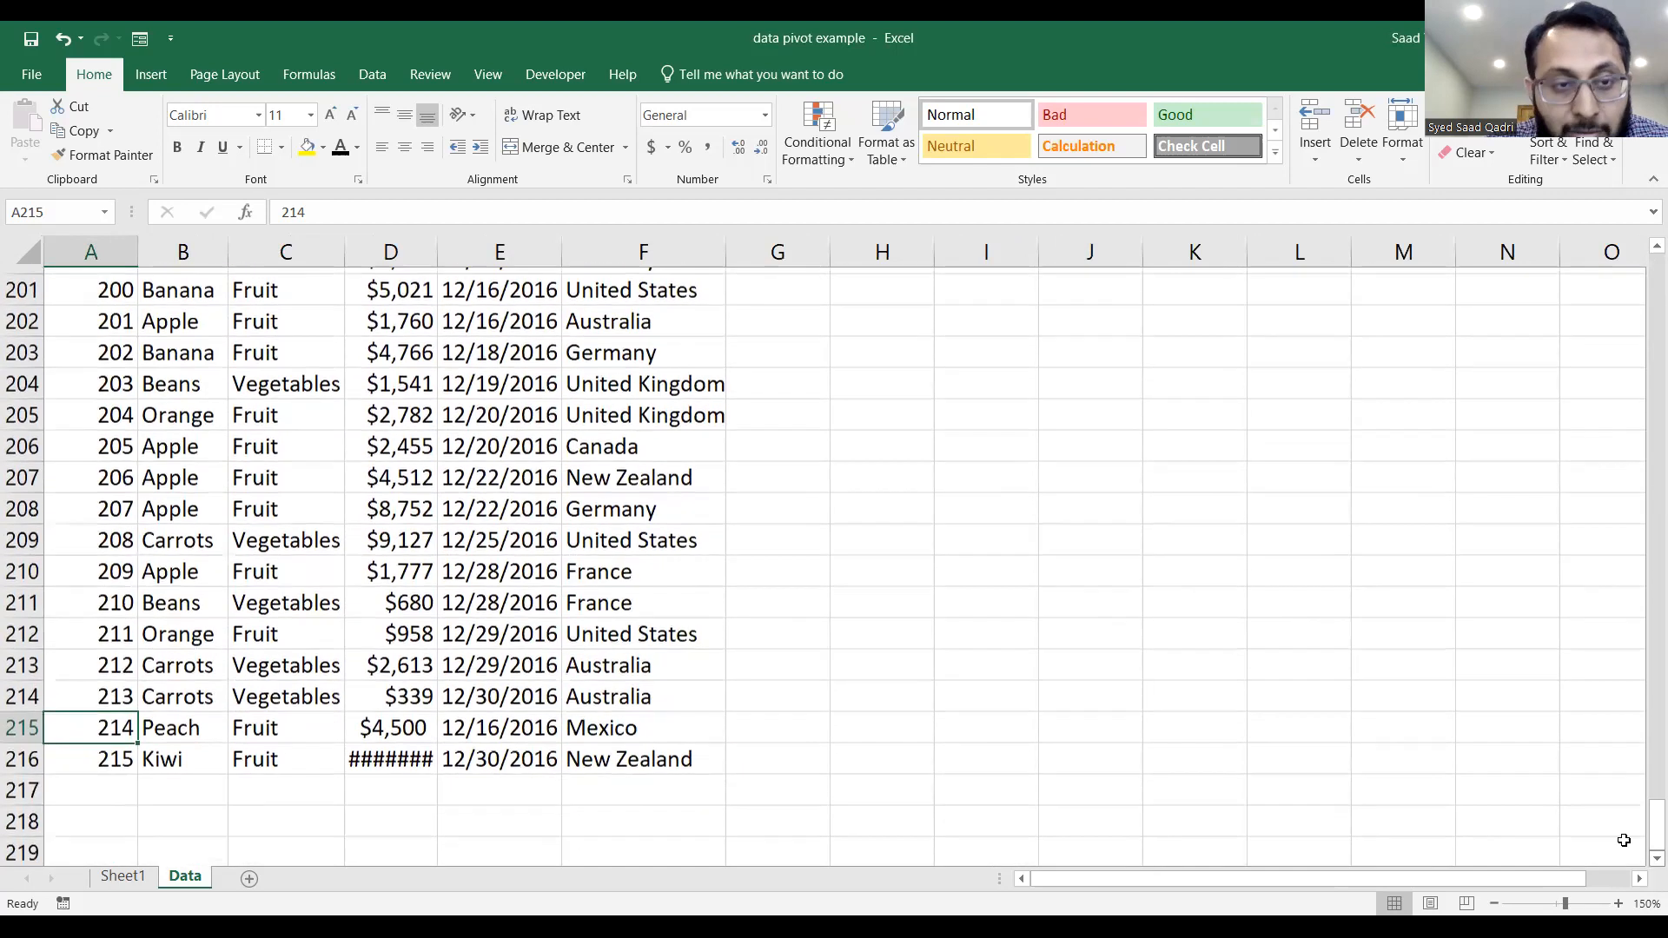
drag(439, 244, 485, 244)
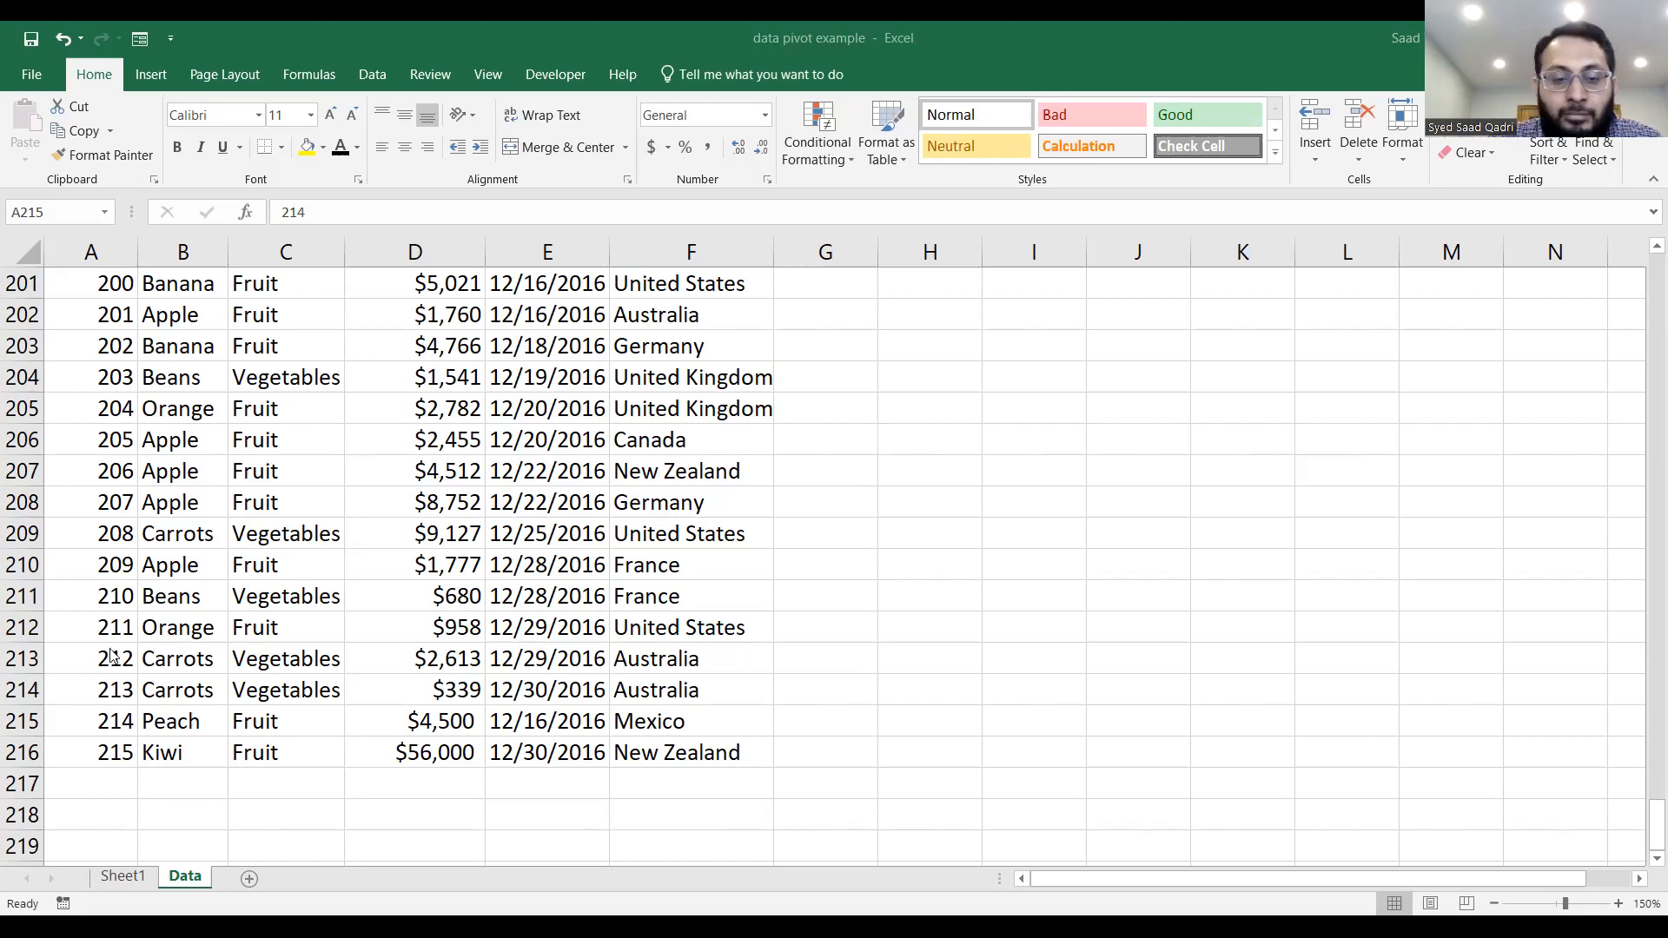
Refresh the Sum of Amount PivotTable on Sheet1.
click(124, 878)
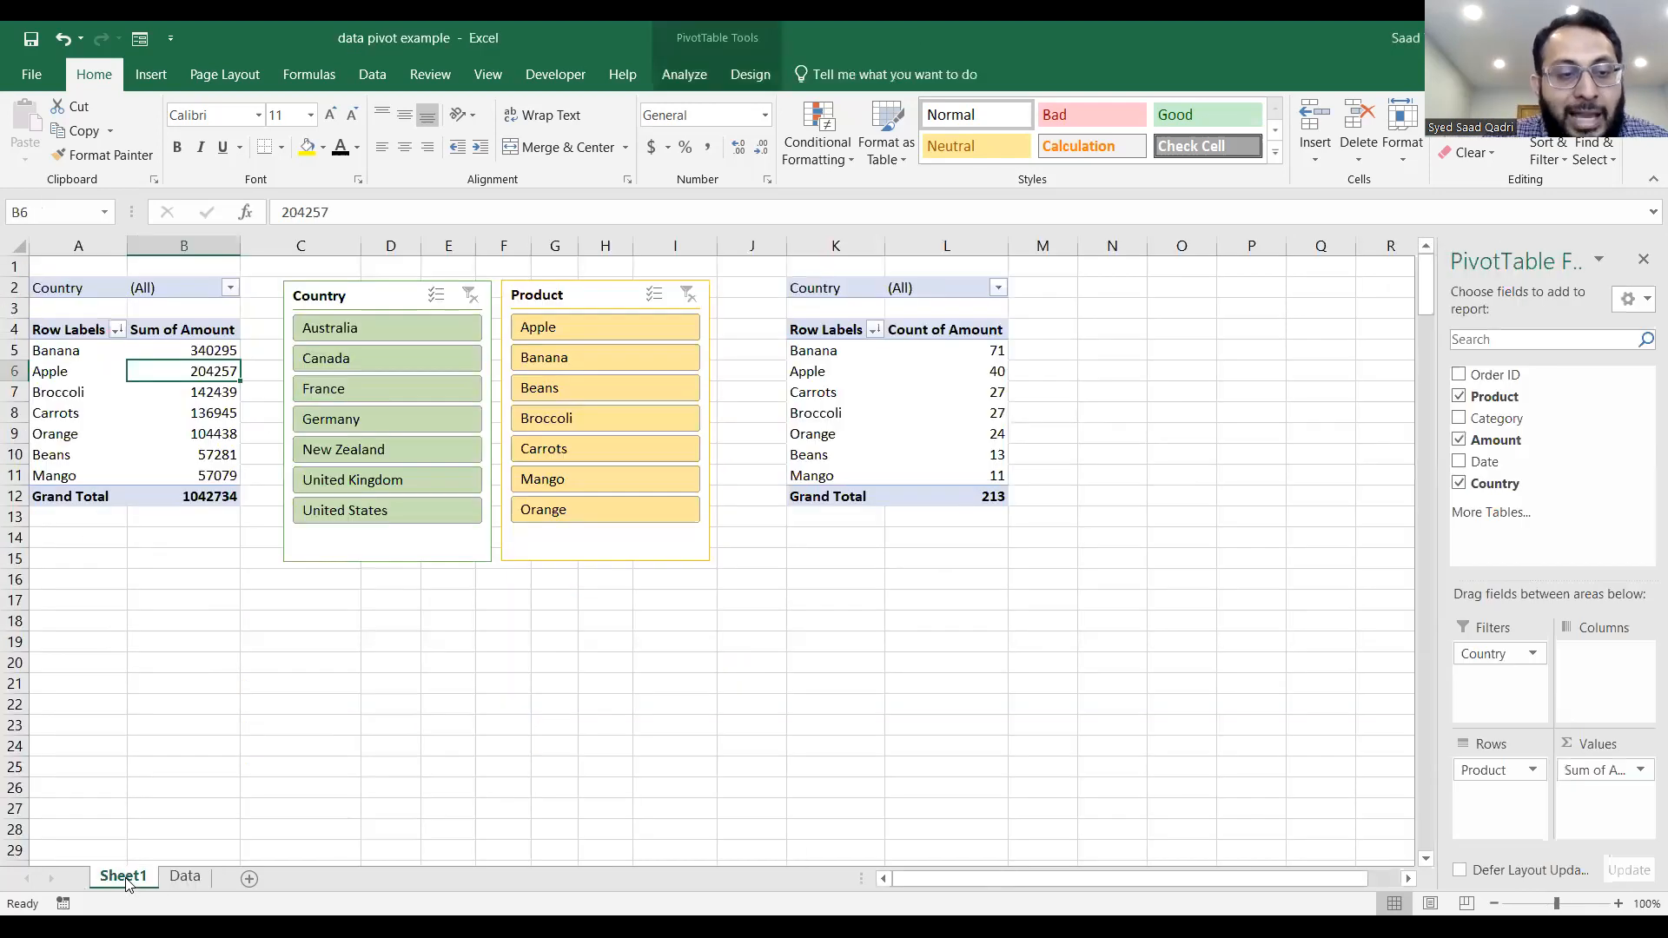
right_click(176, 372)
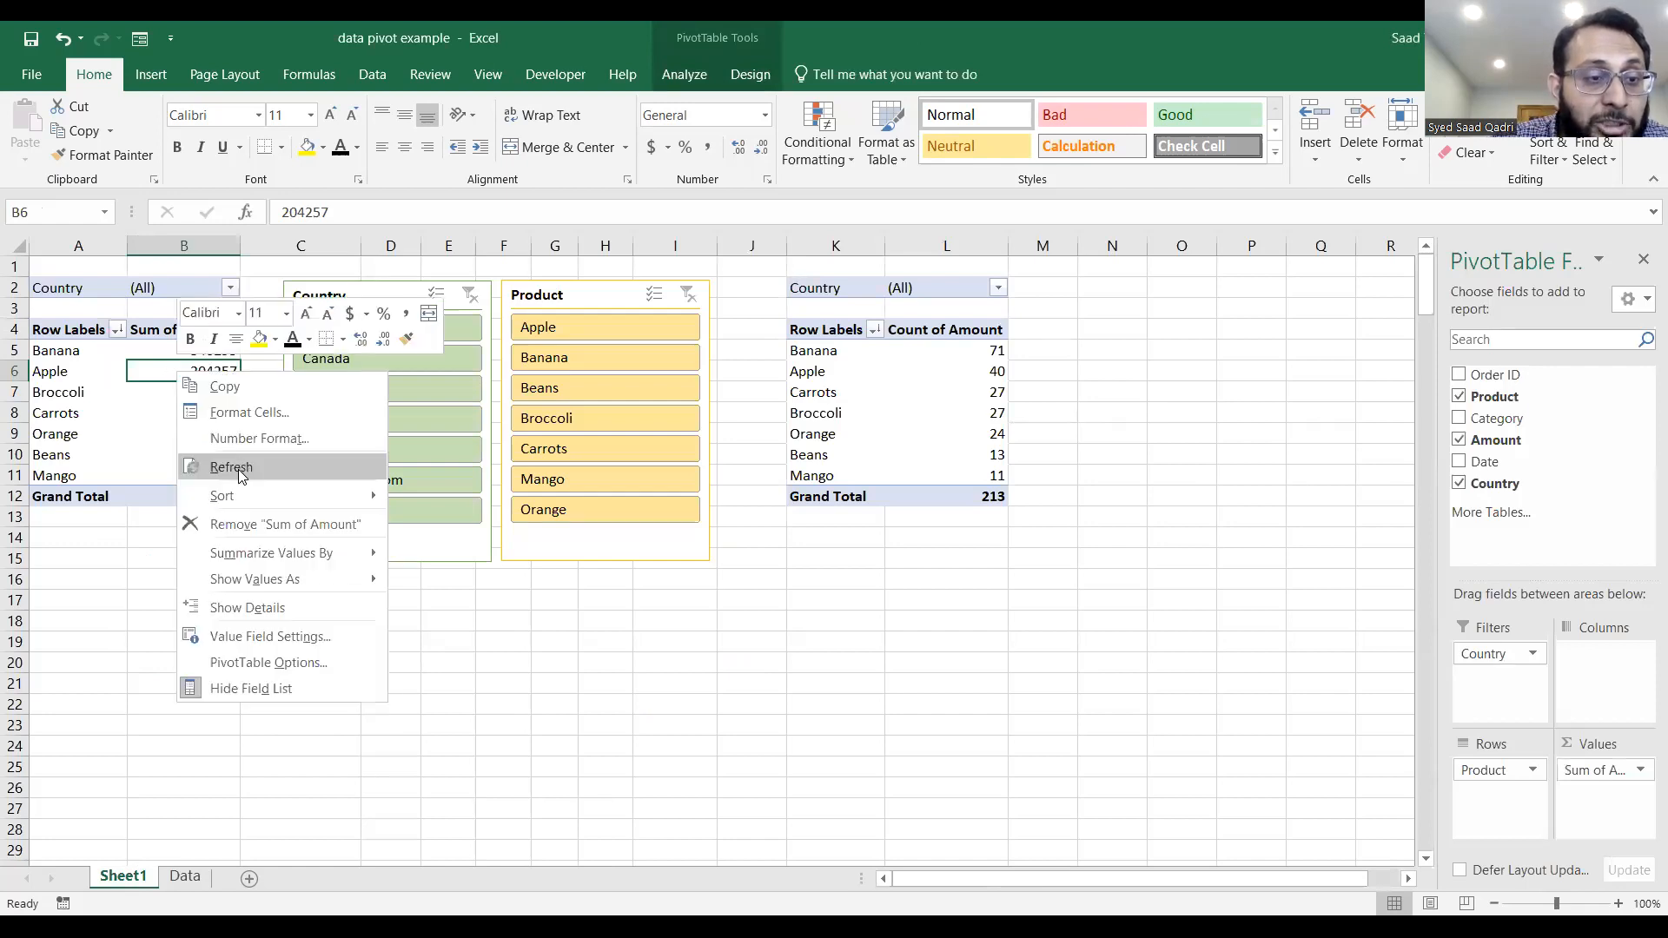
click(232, 467)
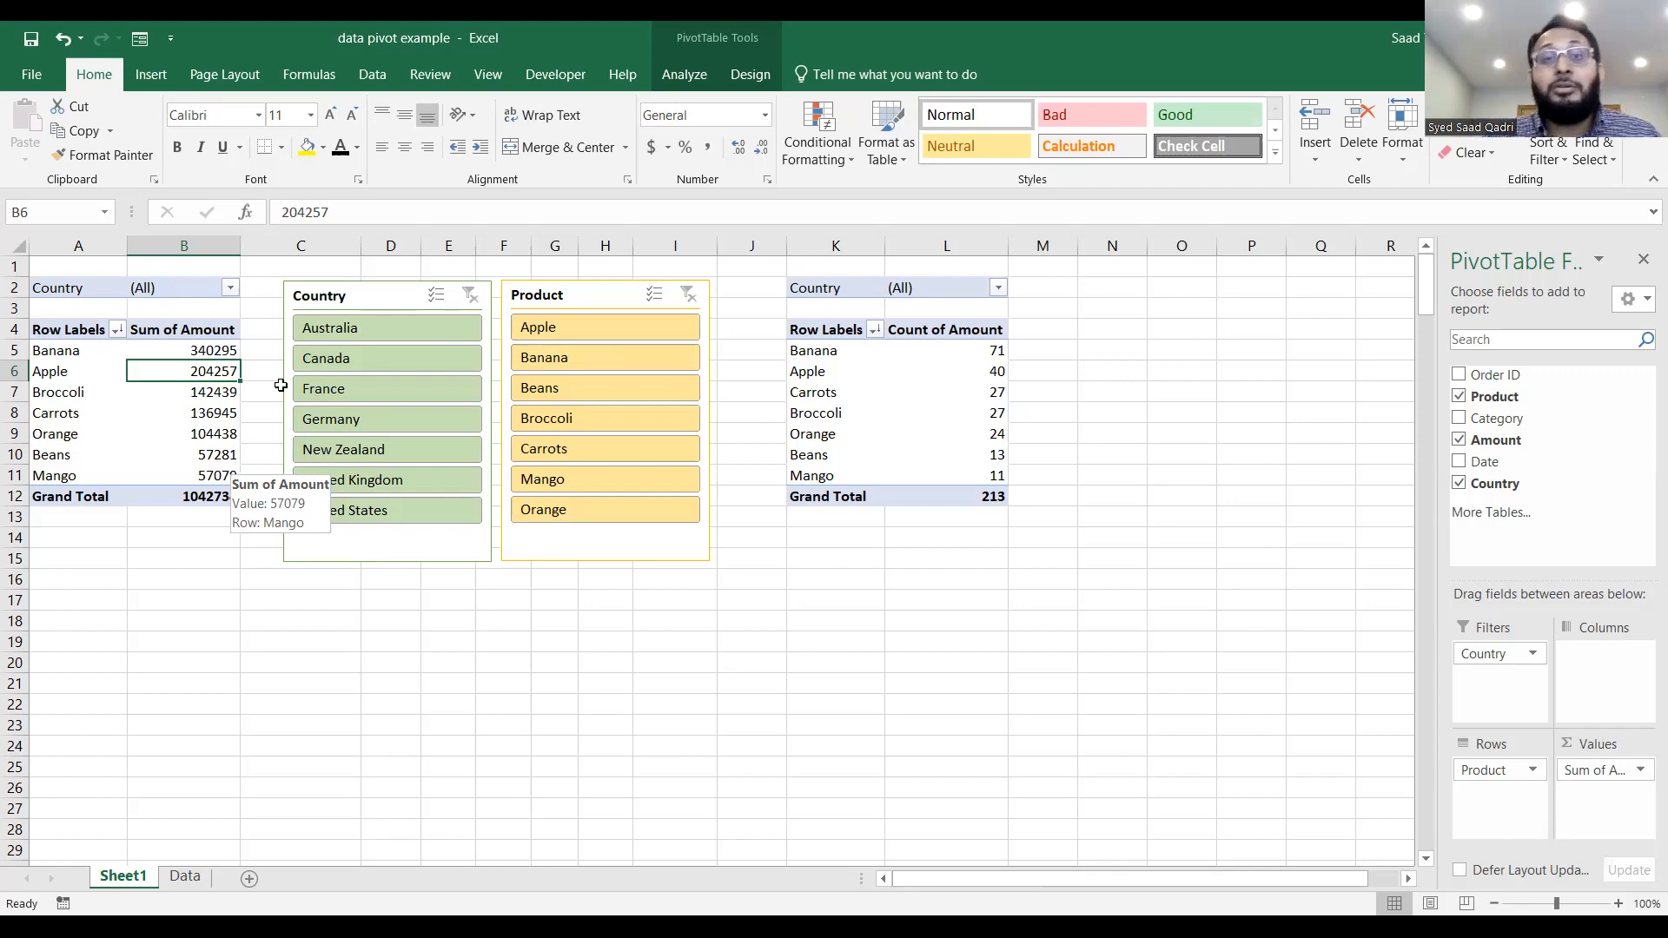
Try to extend the Sum of Amount PivotTable's data source to Data!$A$1:$F$216 while it still shares slicers with the count table.
click(676, 73)
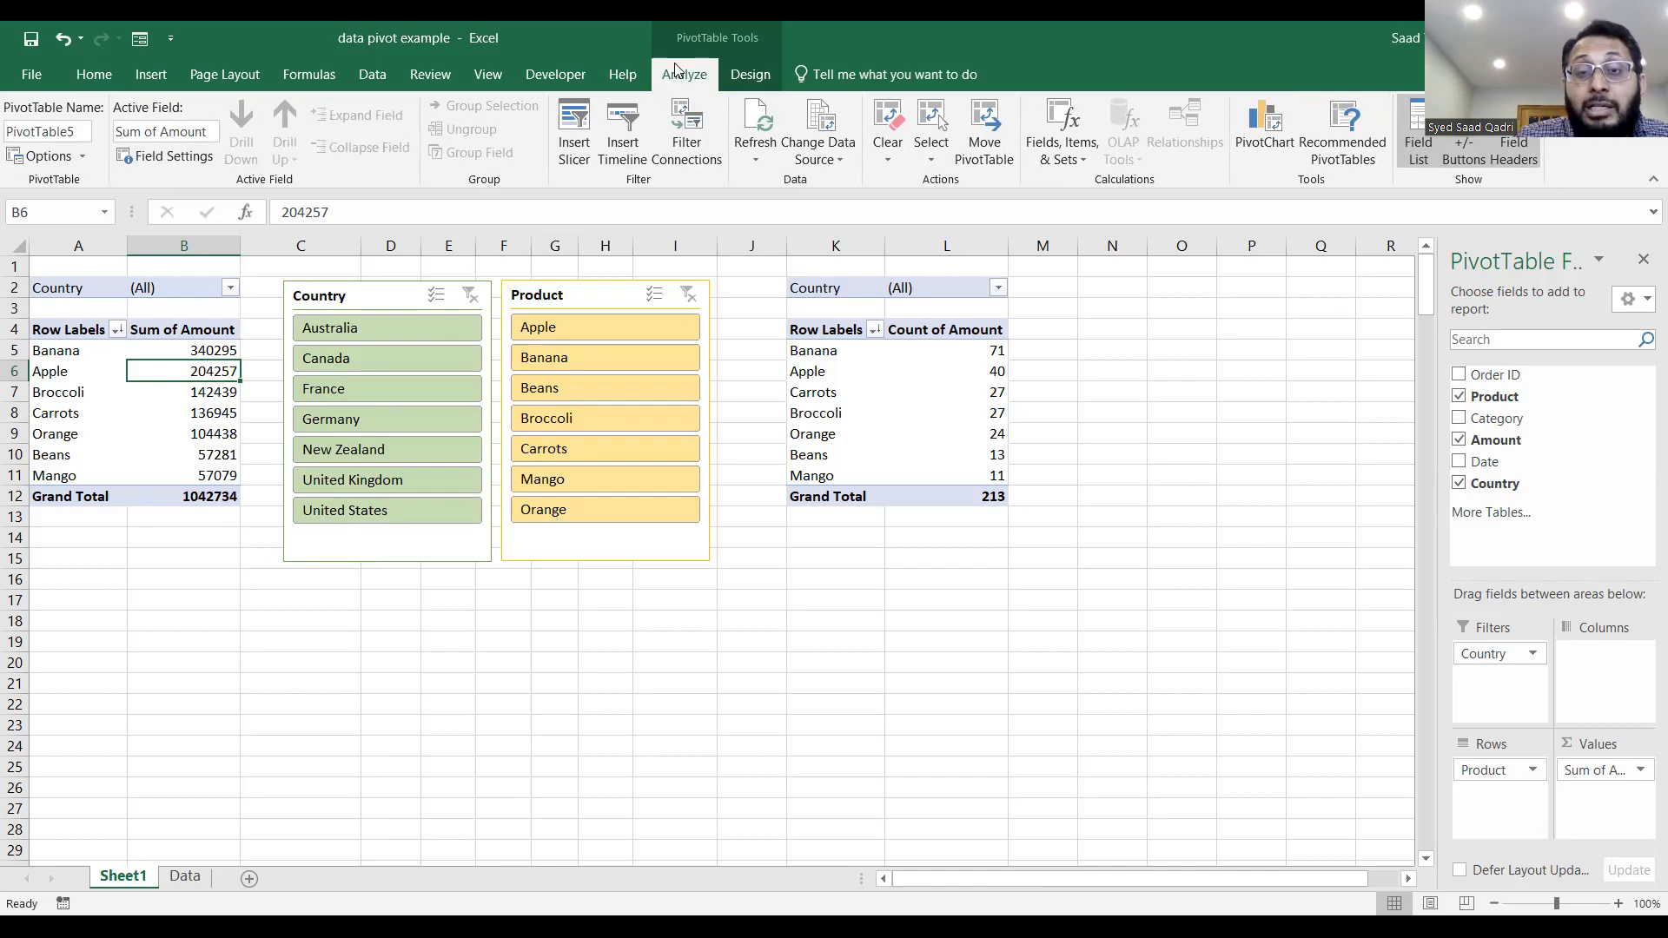
click(821, 118)
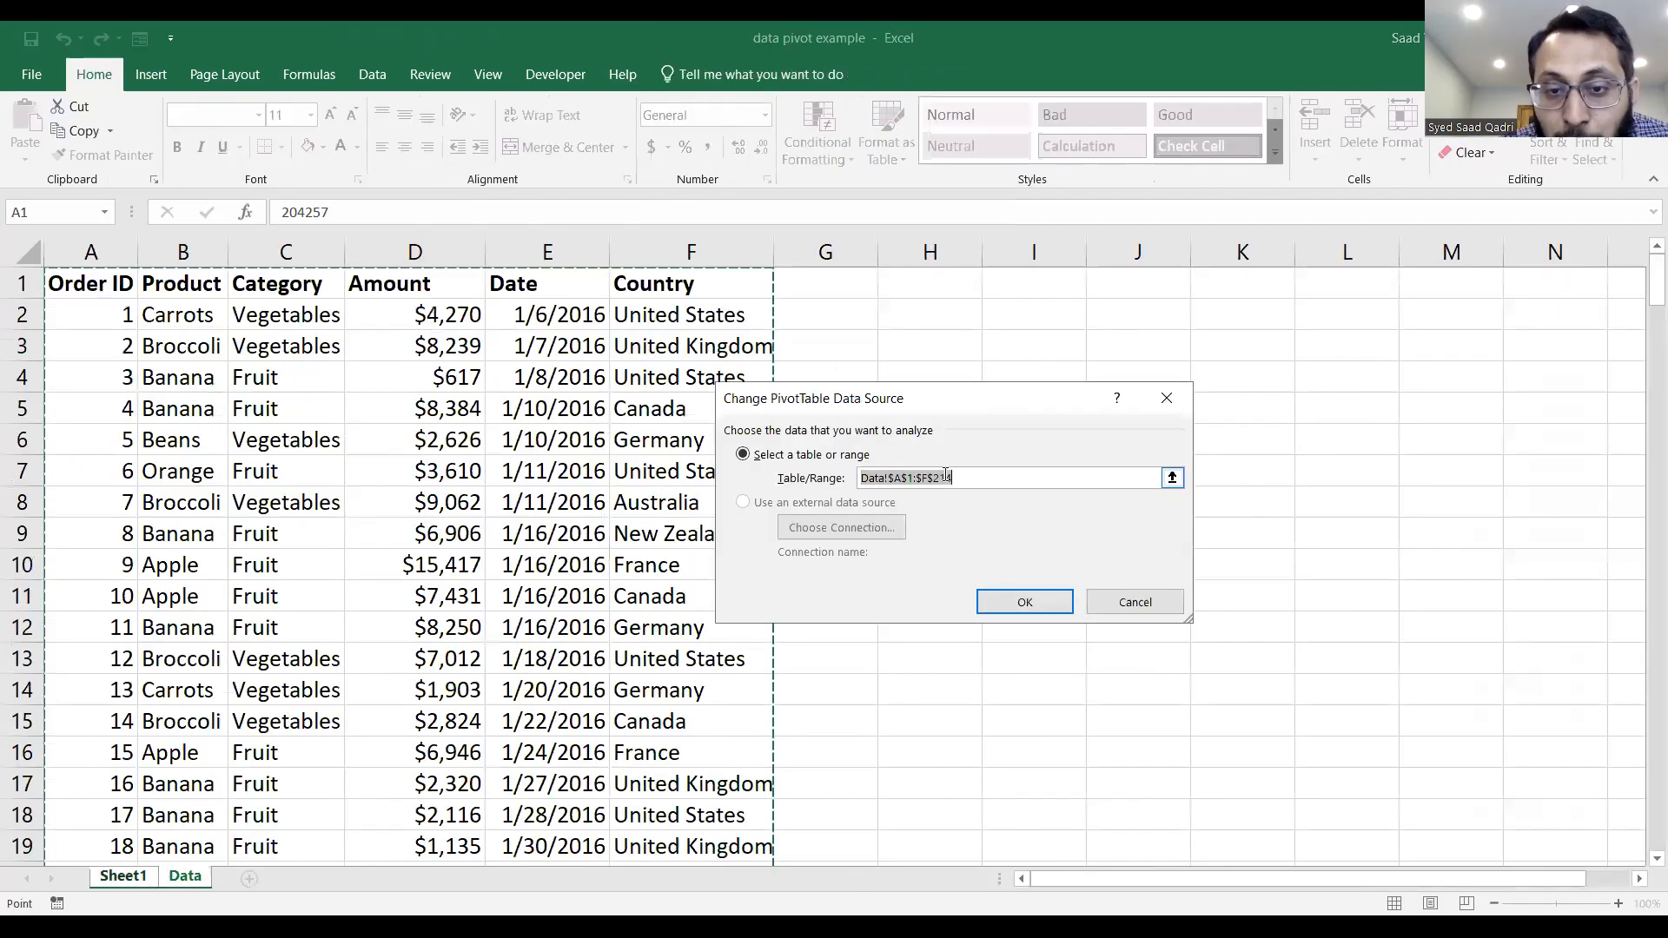
scroll(634, 588, down, 9)
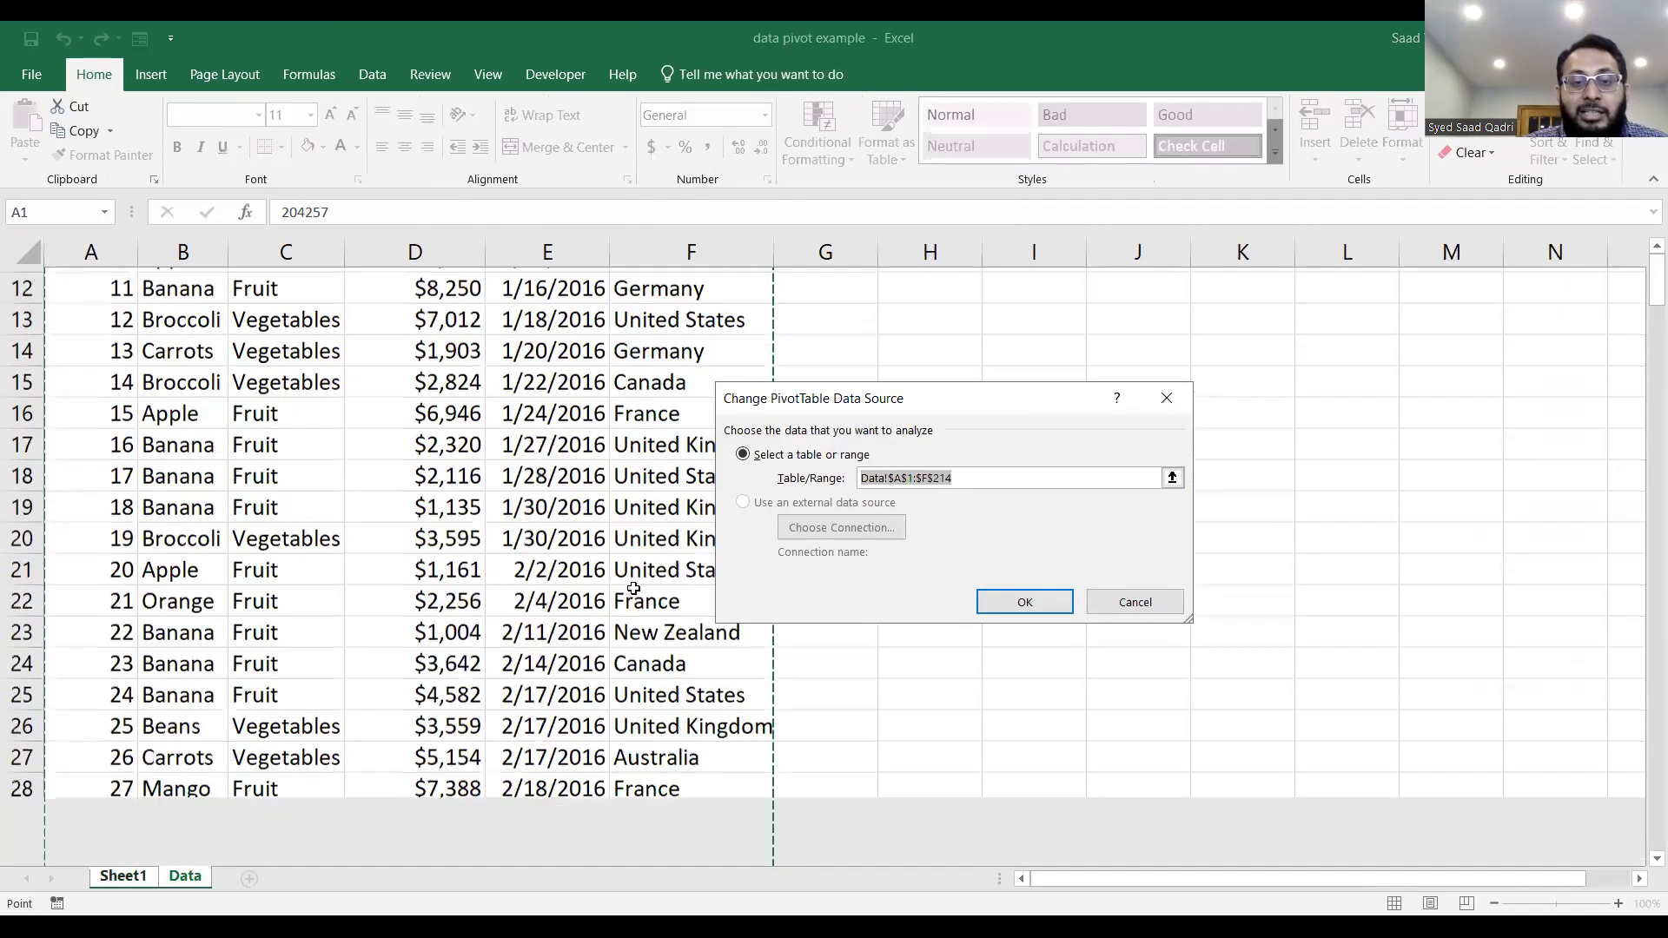
scroll(634, 587, down, 20)
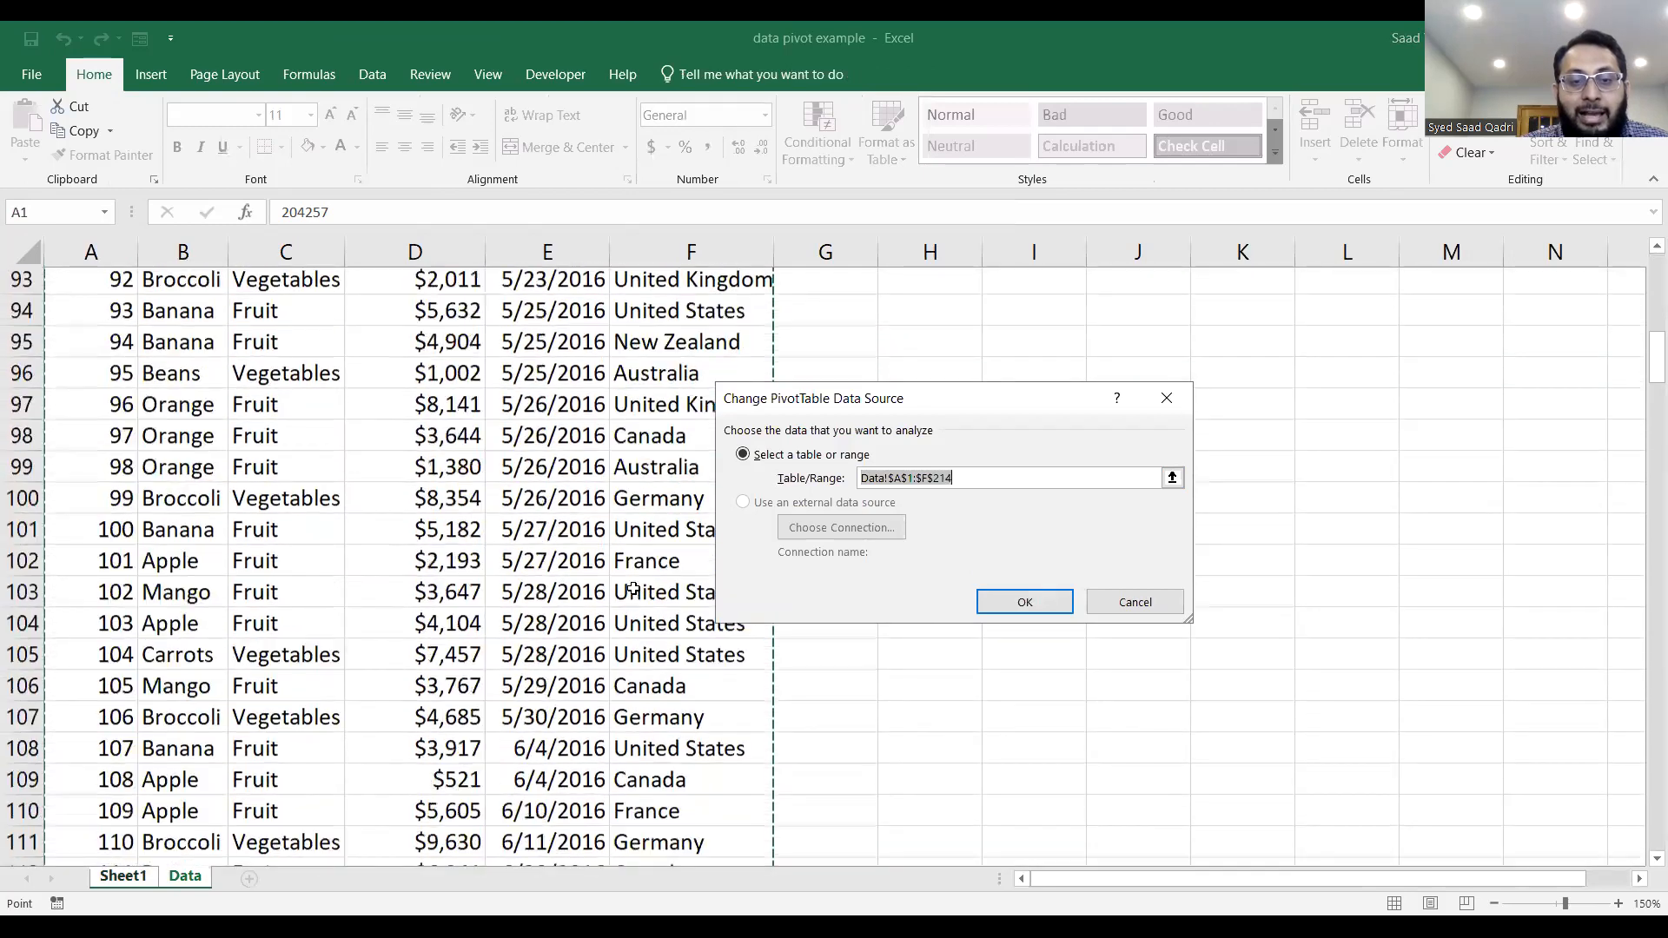
scroll(633, 589, down, 20)
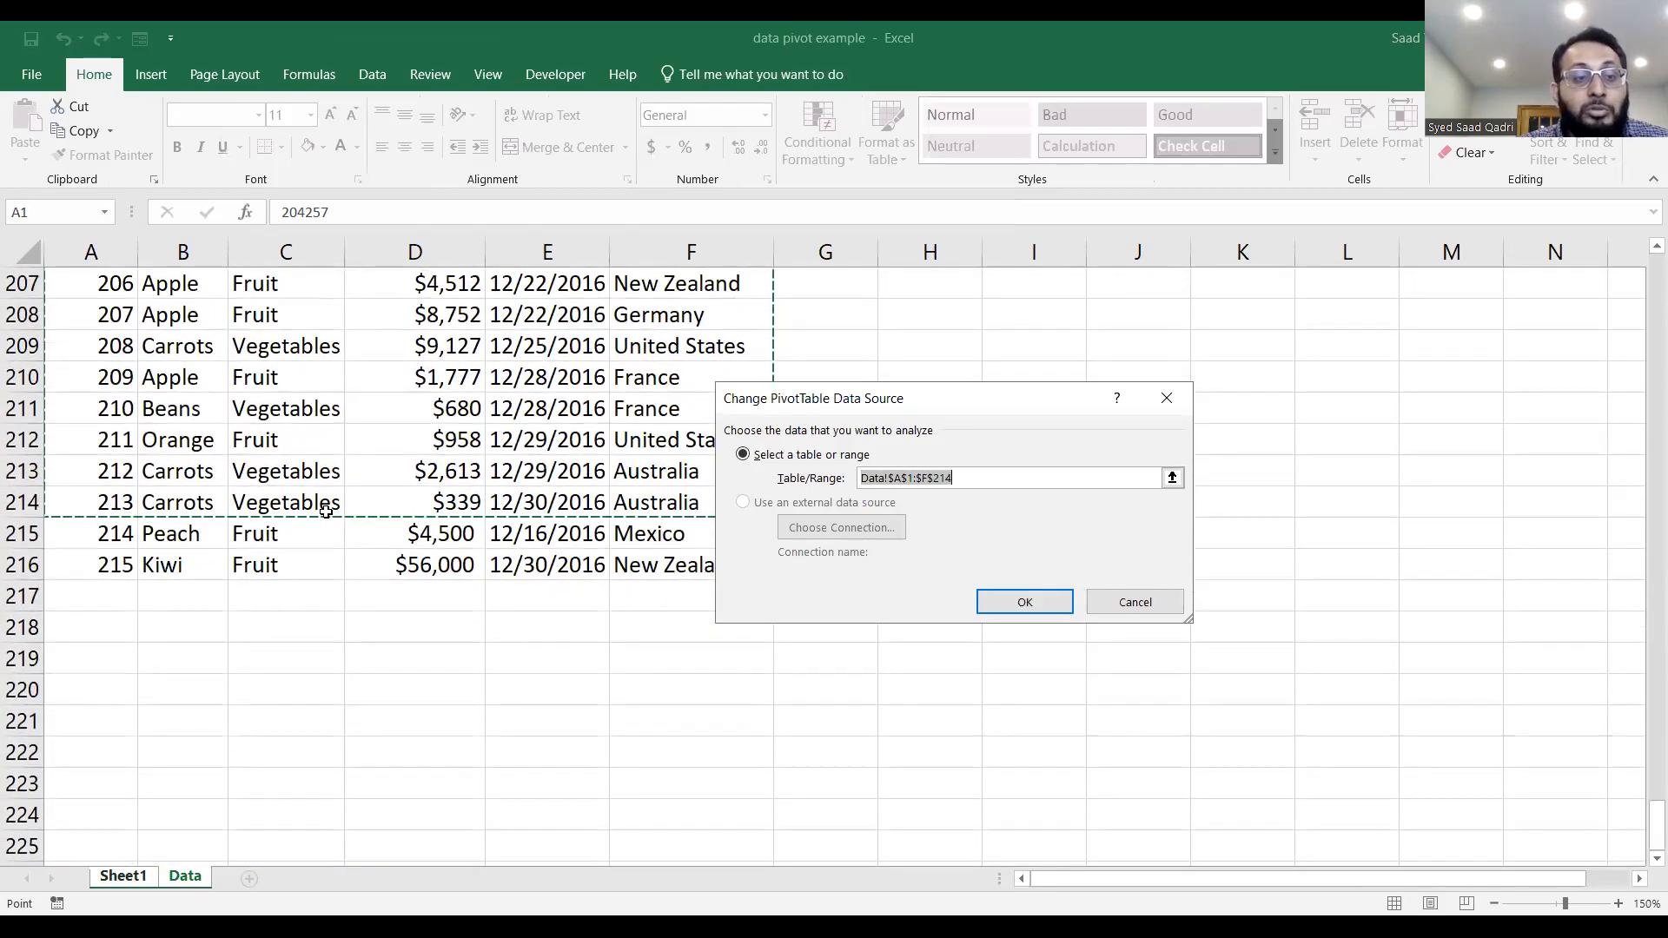
click(962, 480)
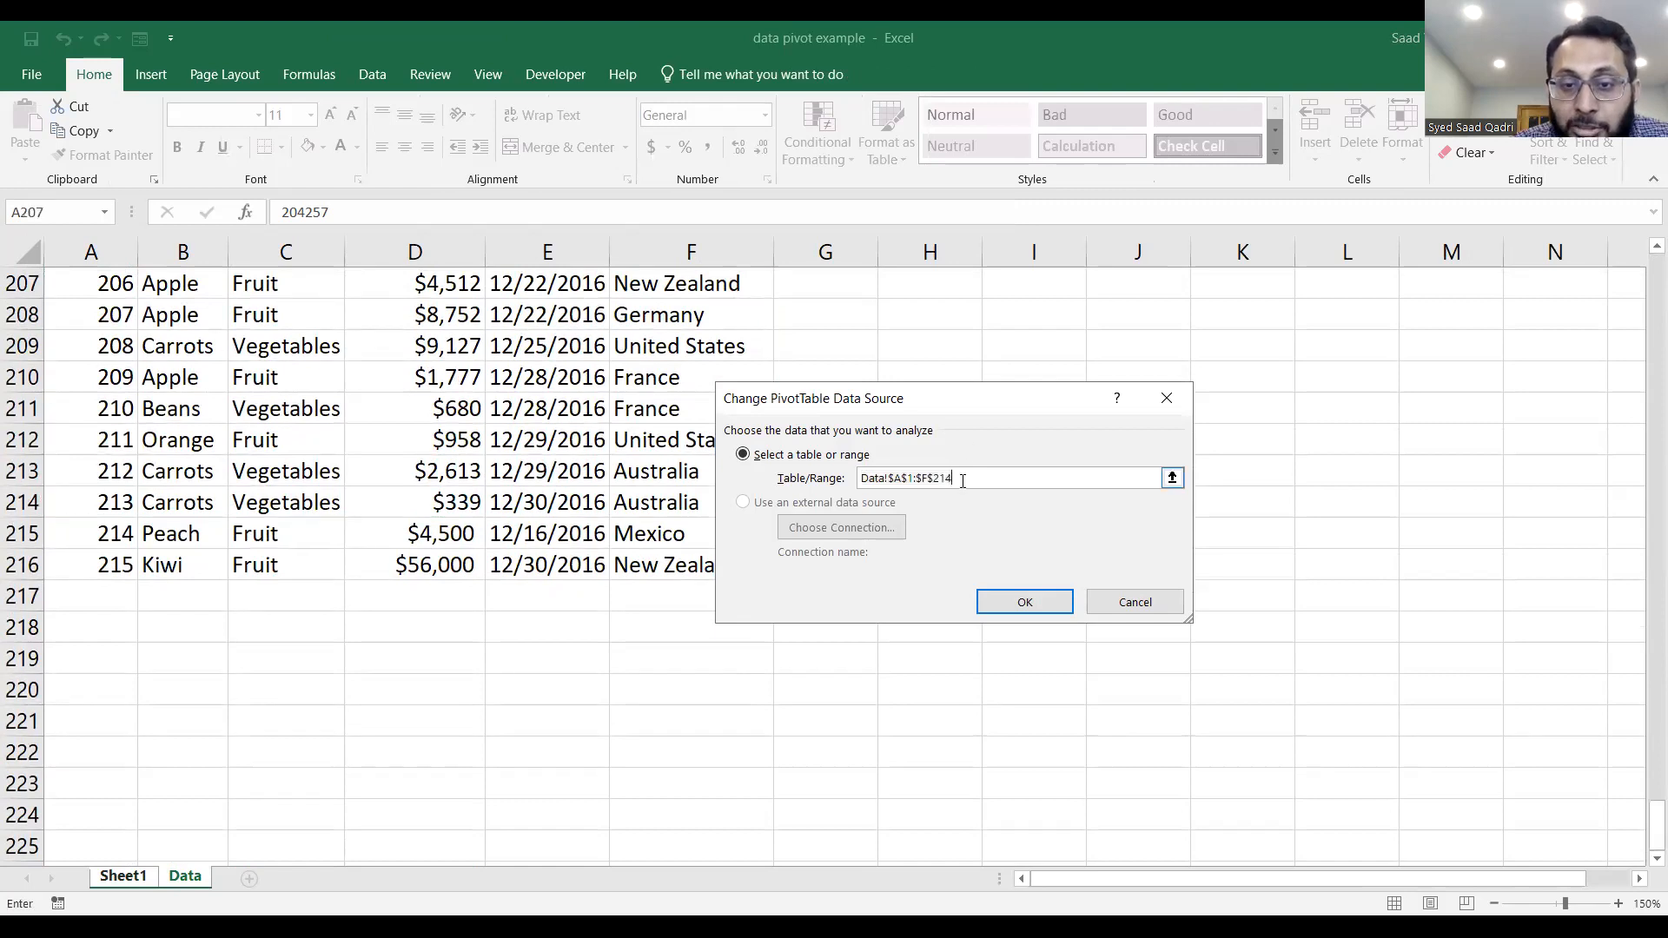
key(BackSpace)
text(6)
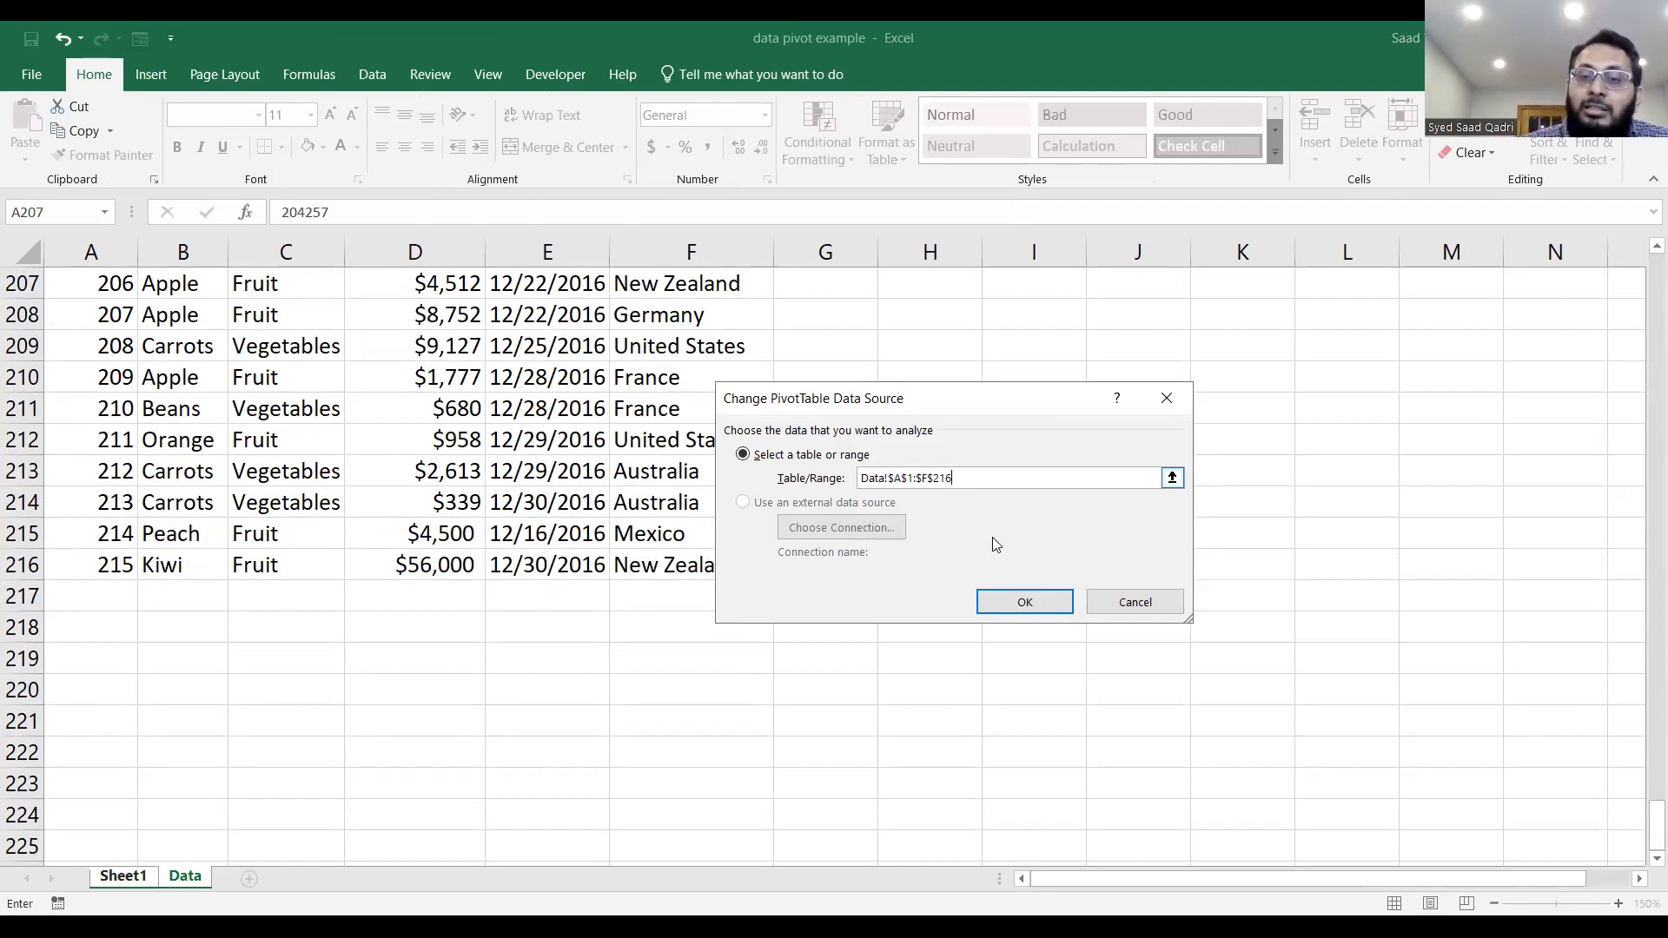
click(1013, 604)
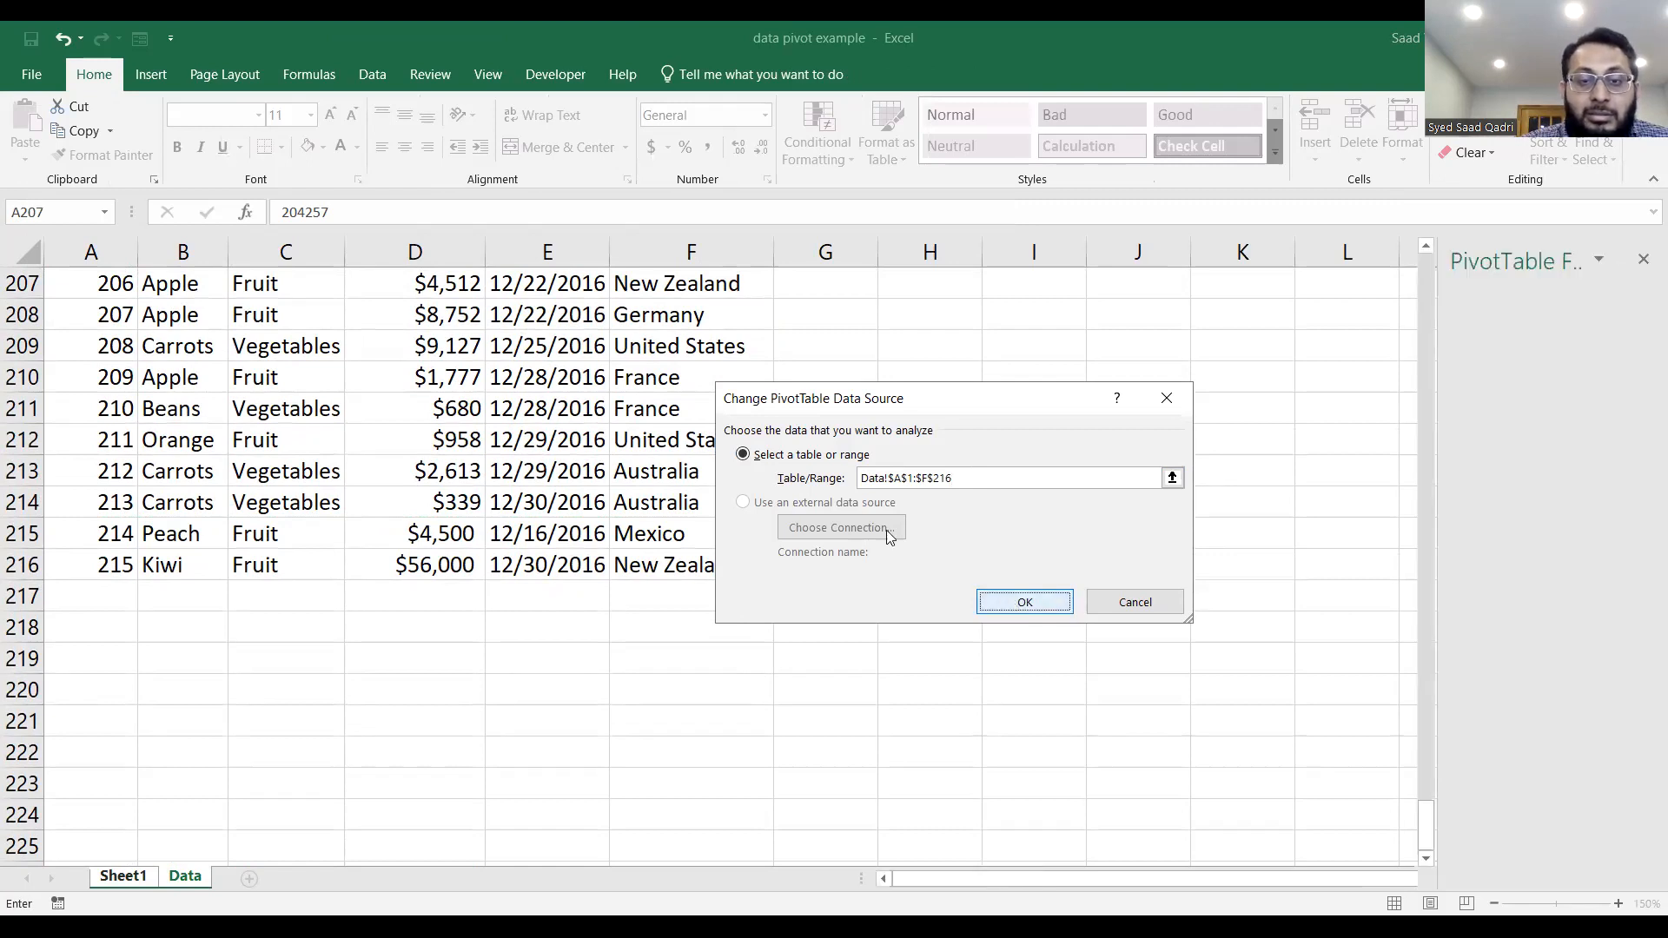
click(850, 541)
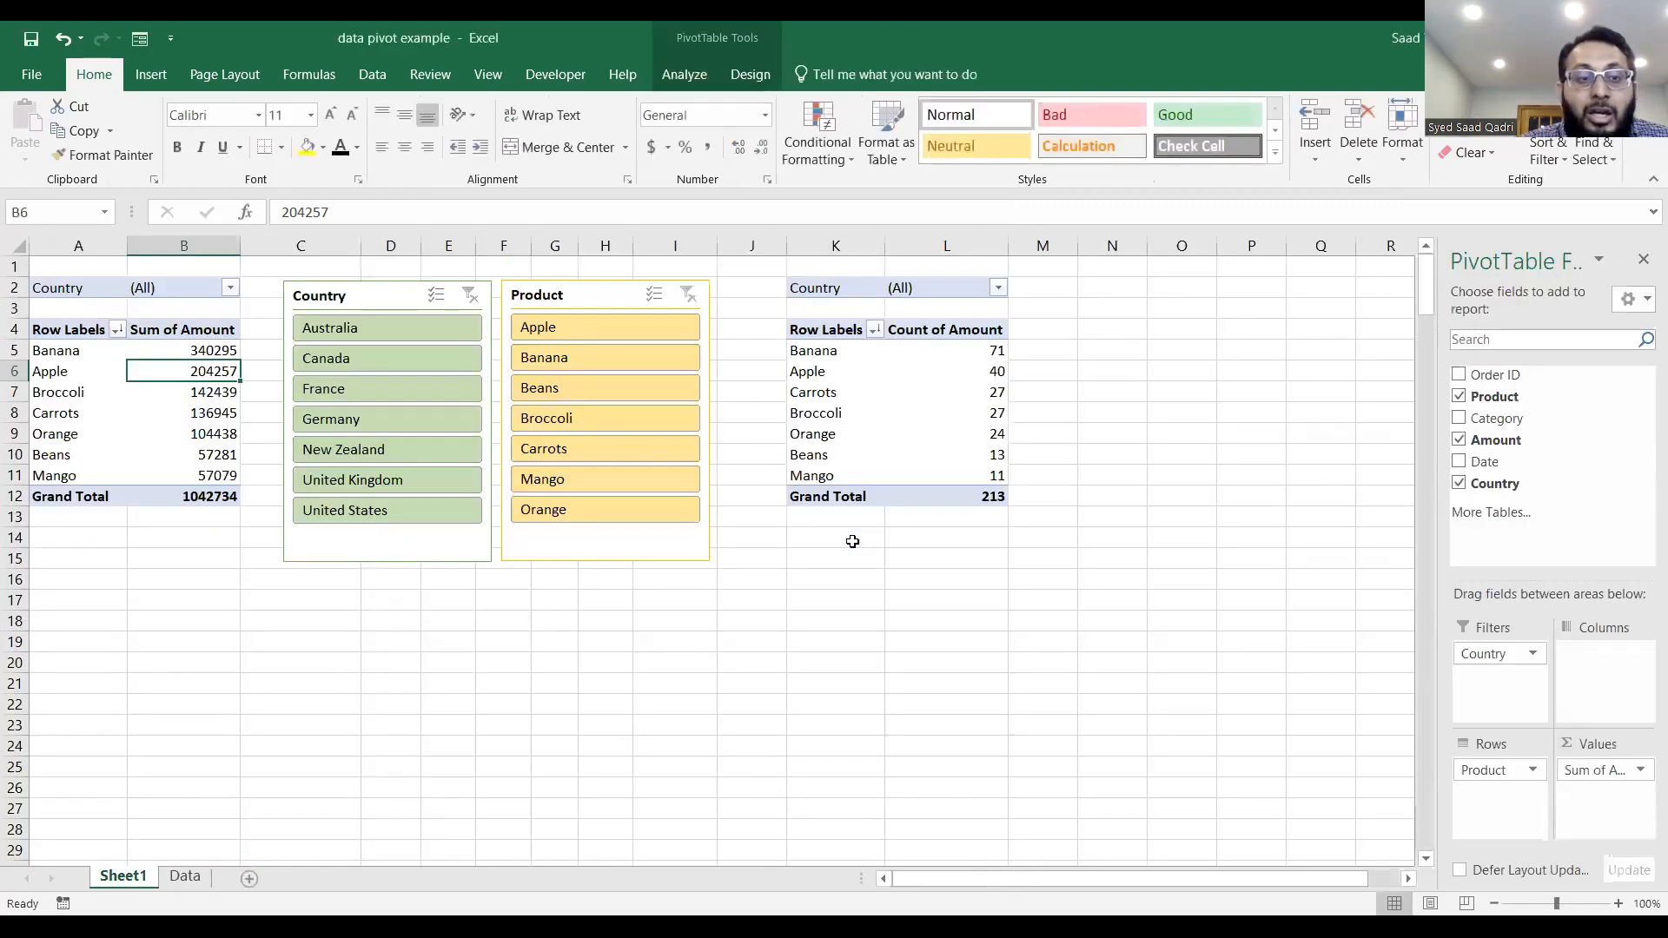
Delete the Count of Amount PivotTable from columns K and L on Sheet1.
click(860, 403)
click(919, 304)
drag(751, 283, 1052, 597)
key(Delete)
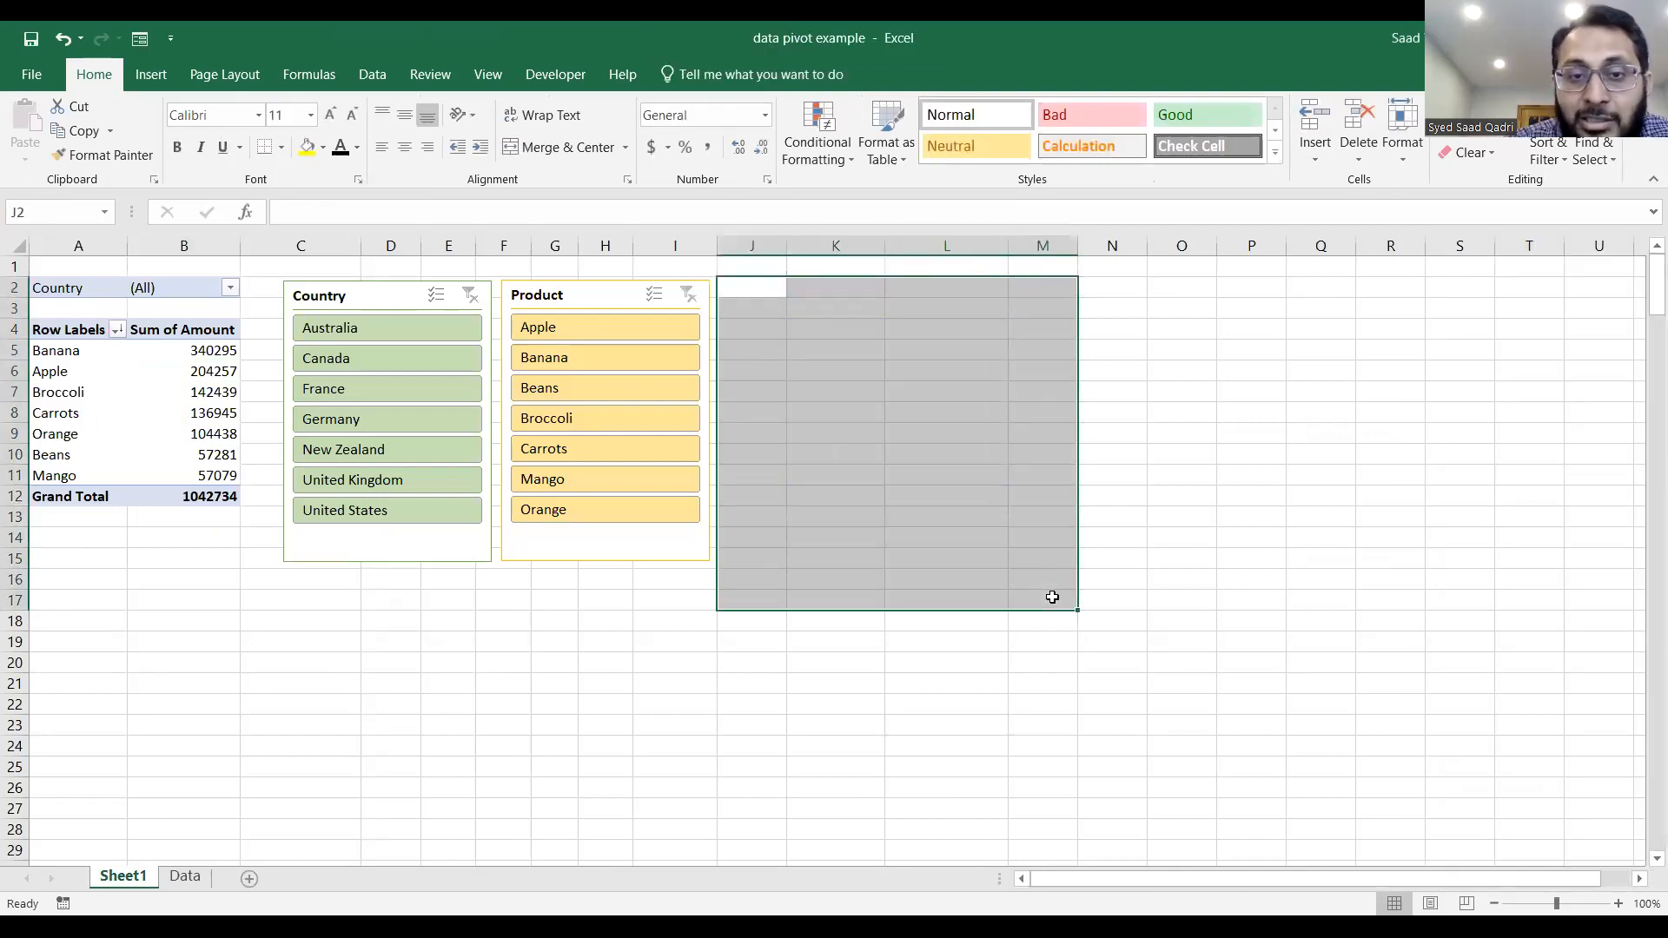
Delete the Product and Country slicers from Sheet1.
click(611, 296)
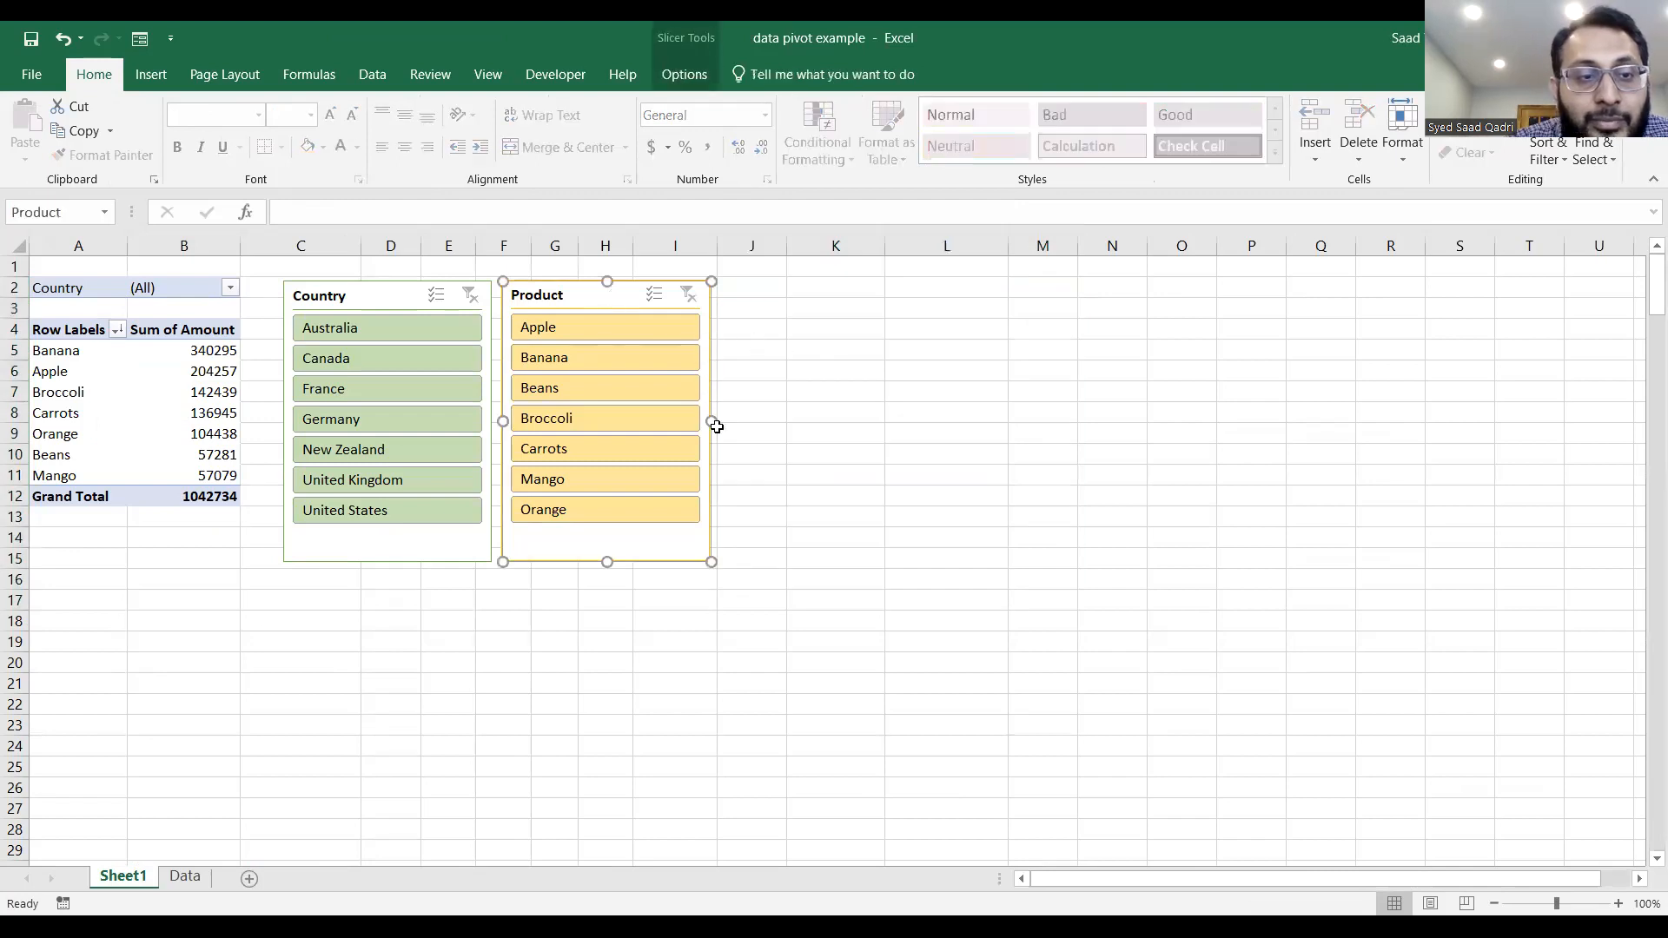
key(Delete)
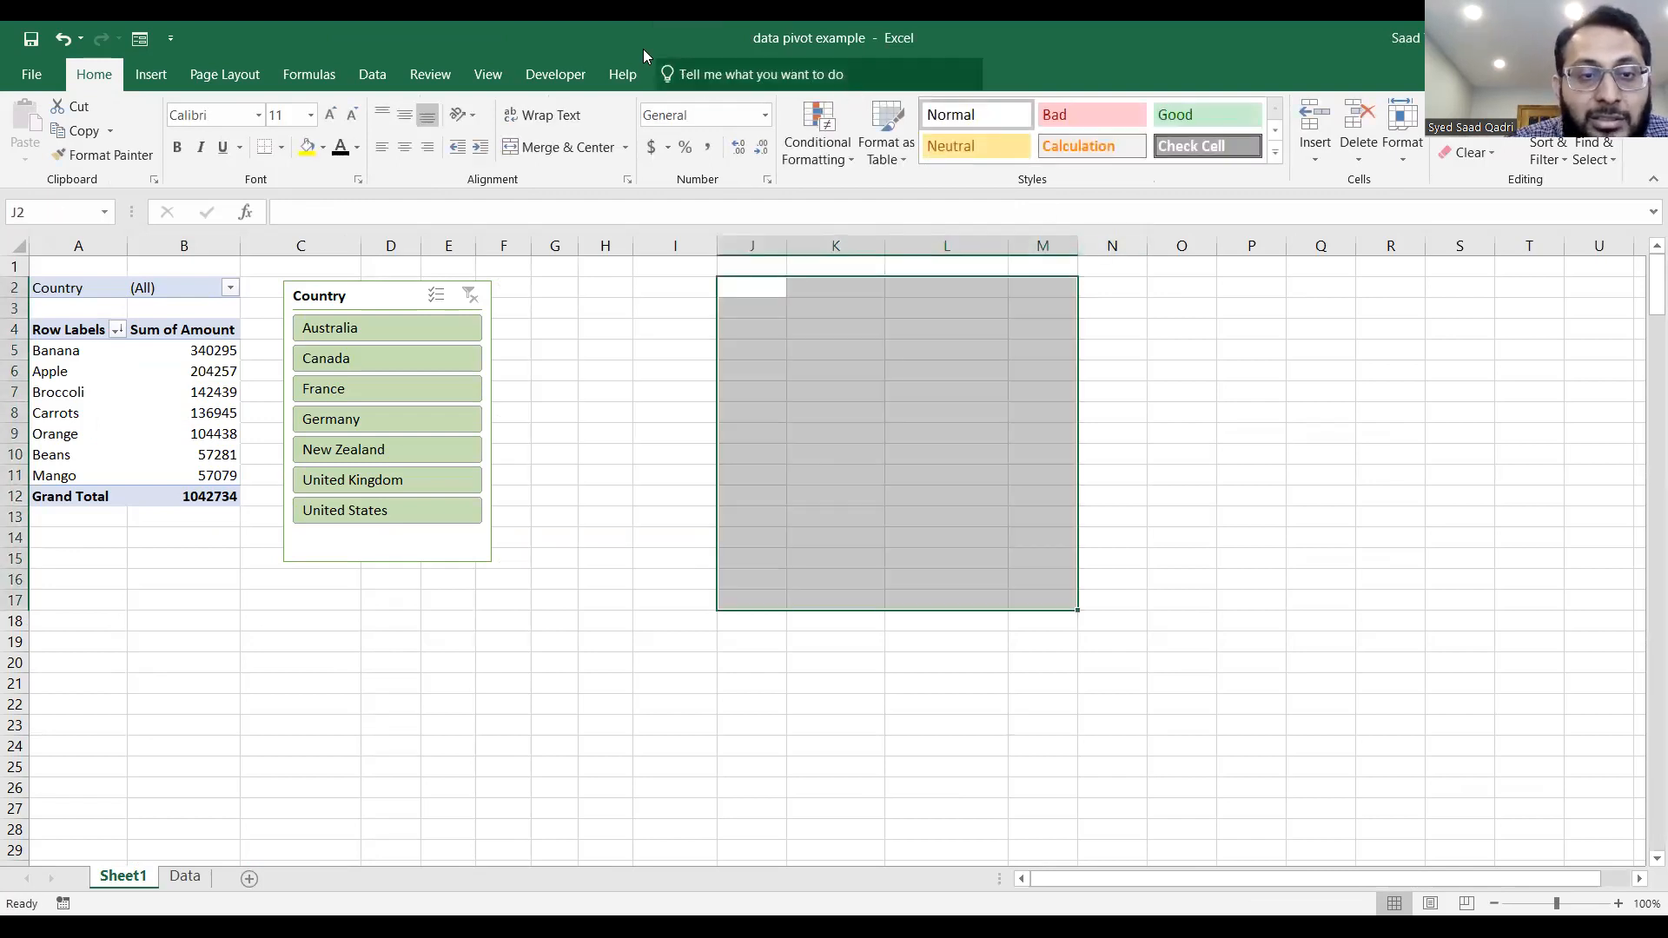
click(374, 302)
key(Delete)
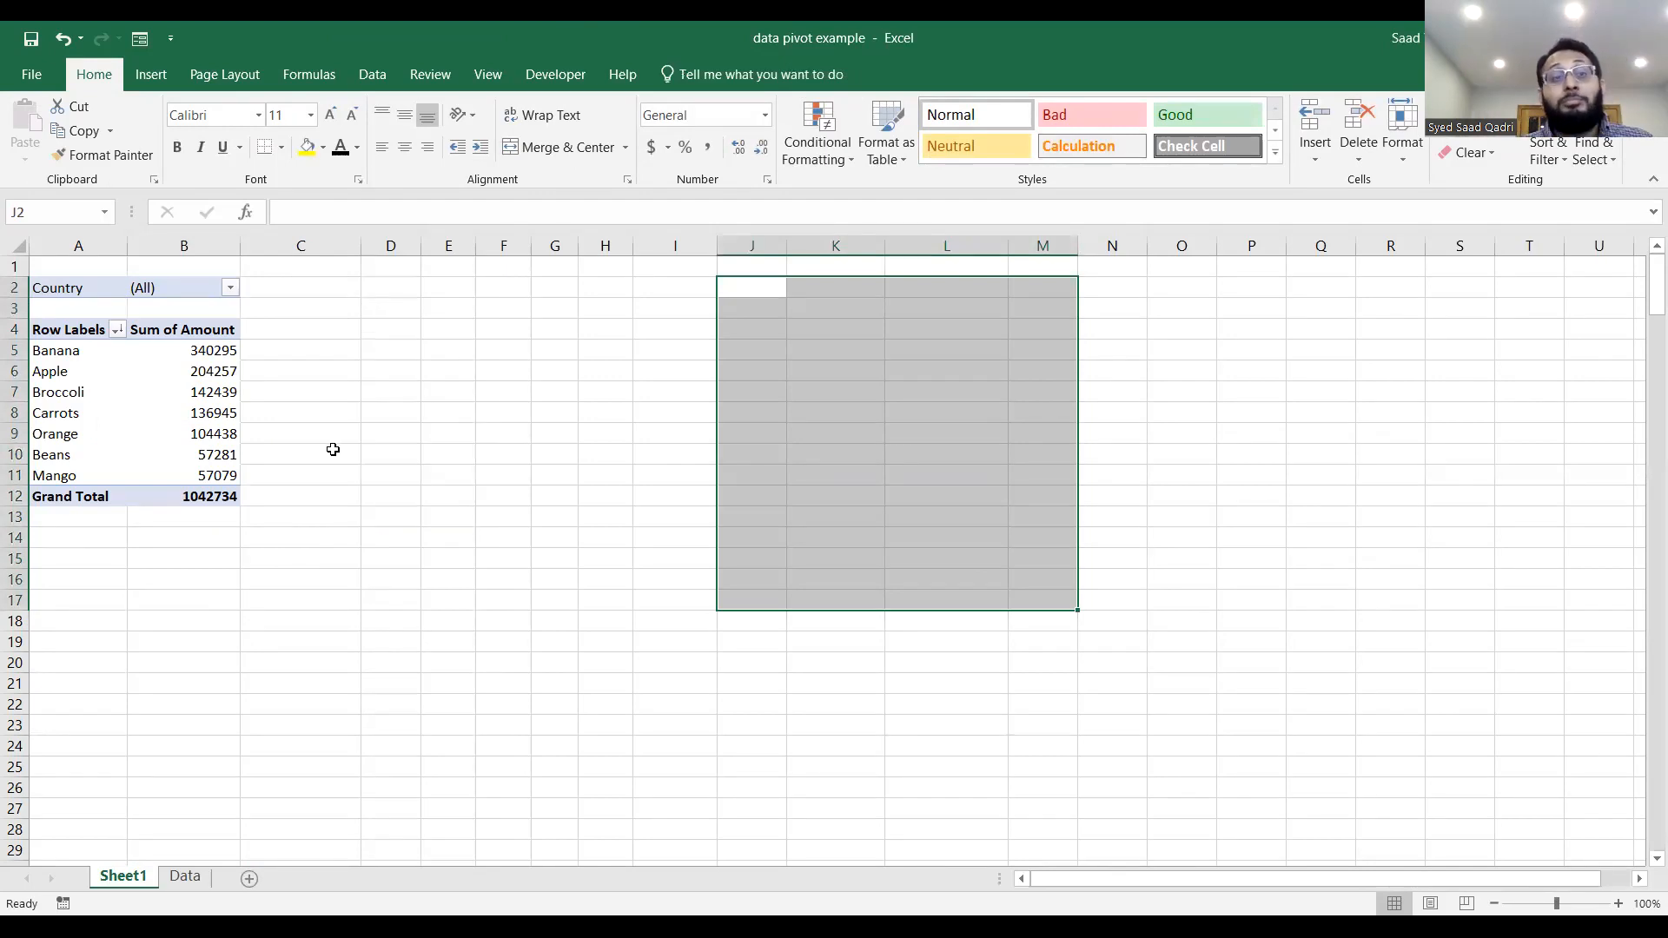
Change the remaining PivotTable's data source to Data!$A$1:$F$216 and remove Country from its report filters.
click(224, 480)
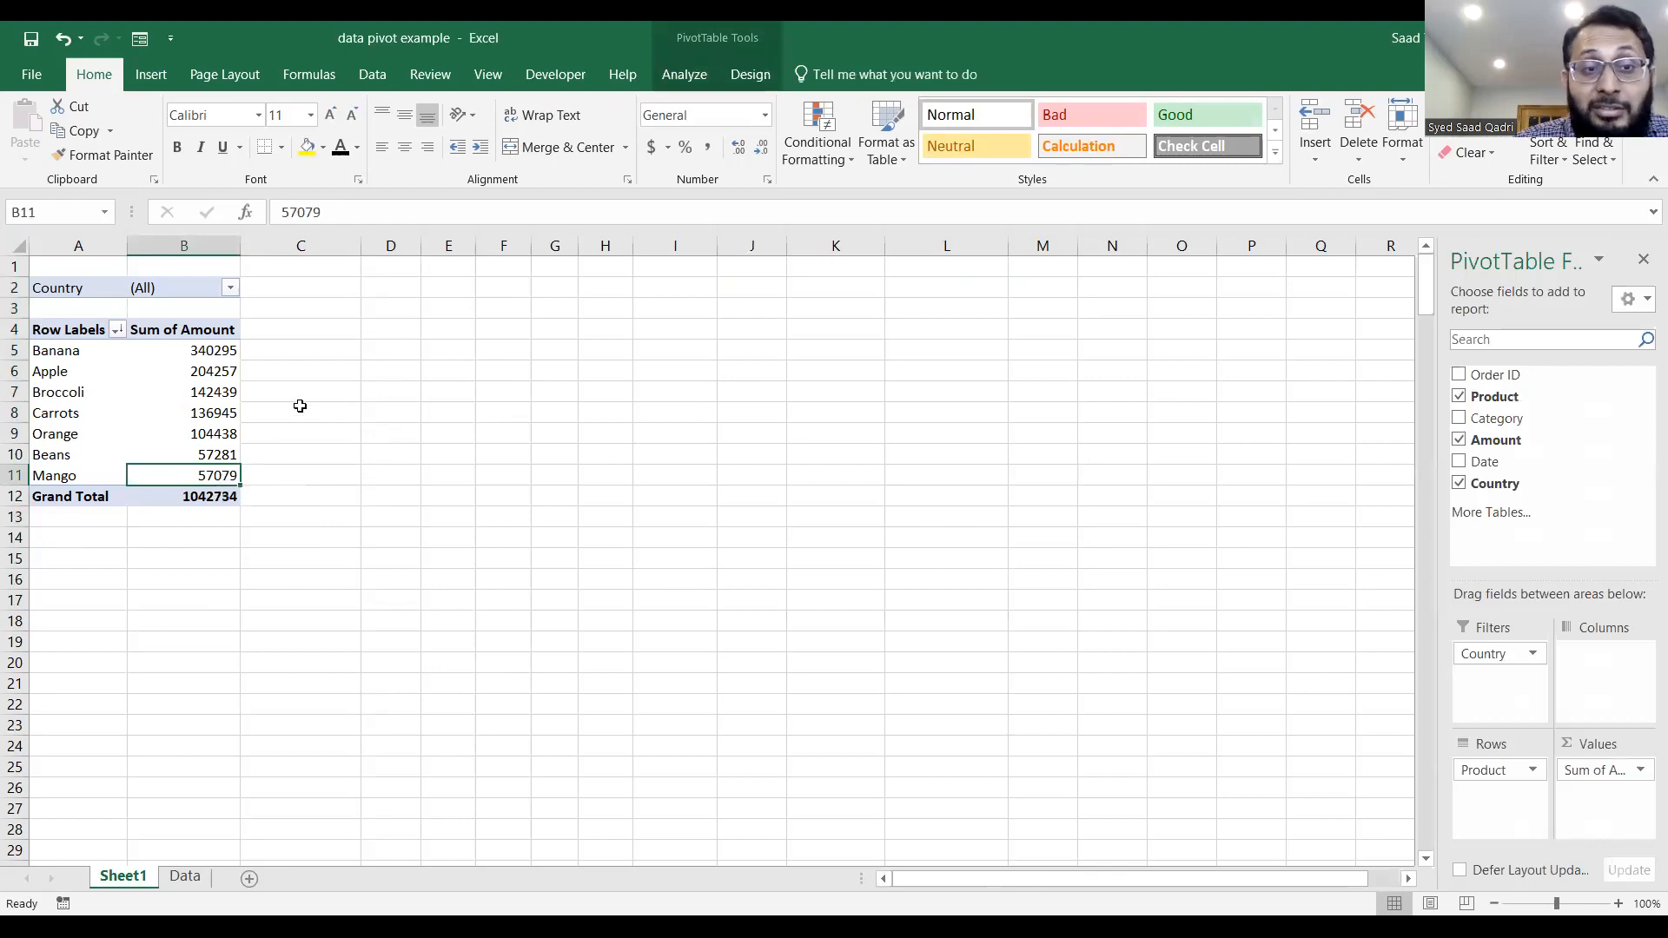
click(685, 73)
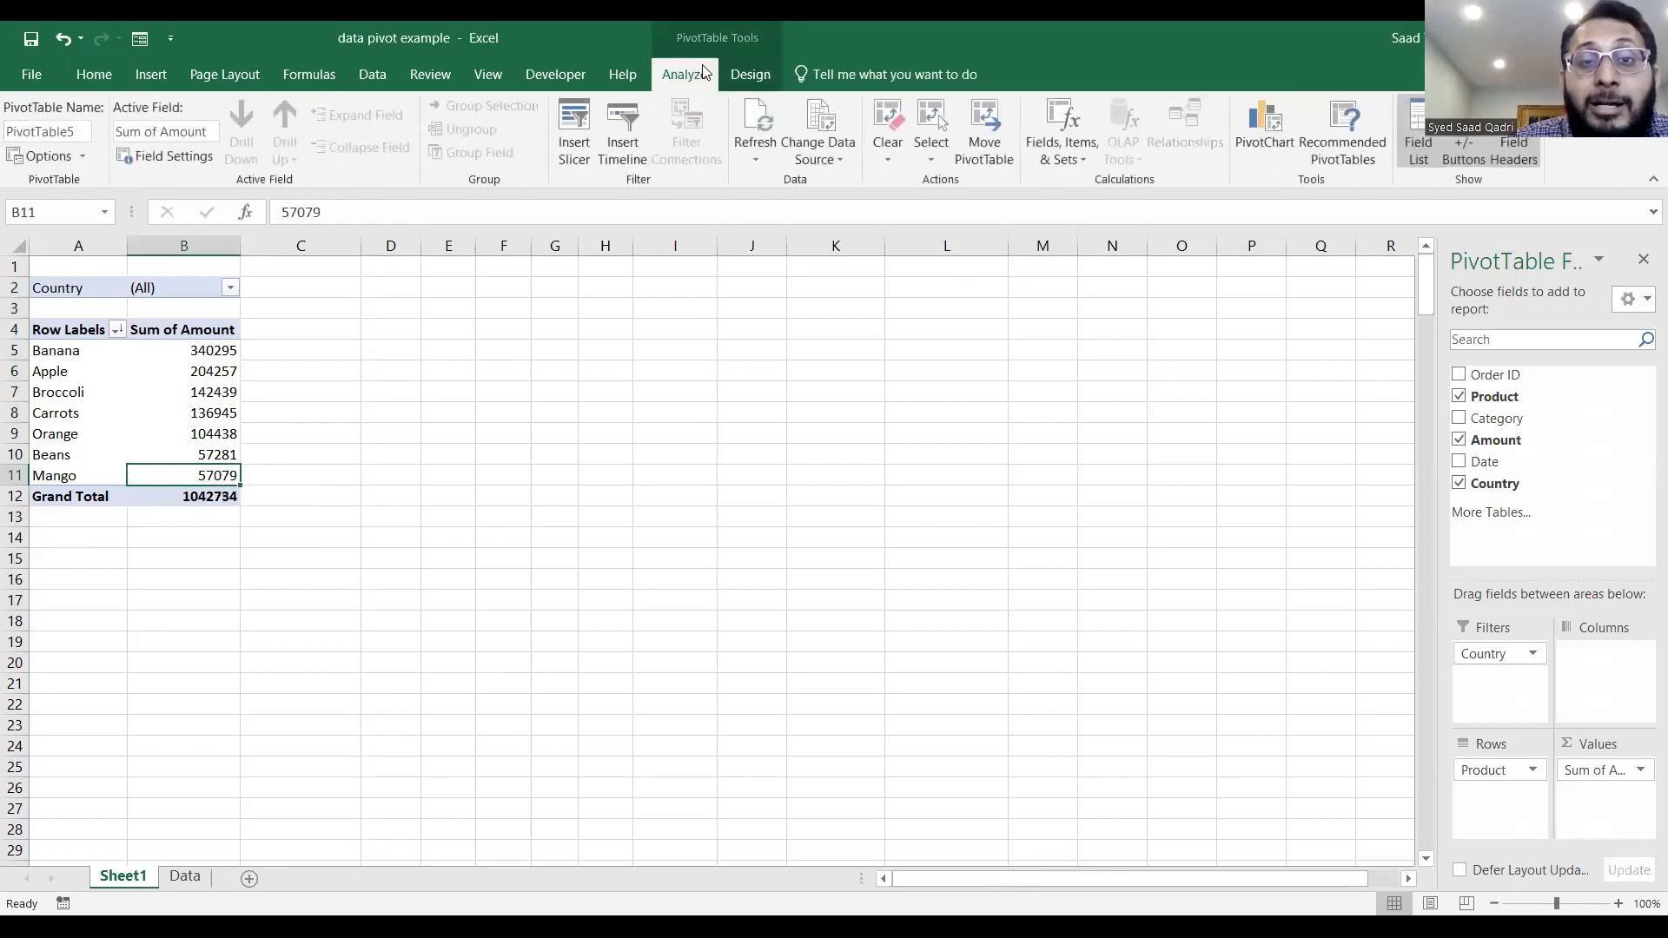
click(818, 126)
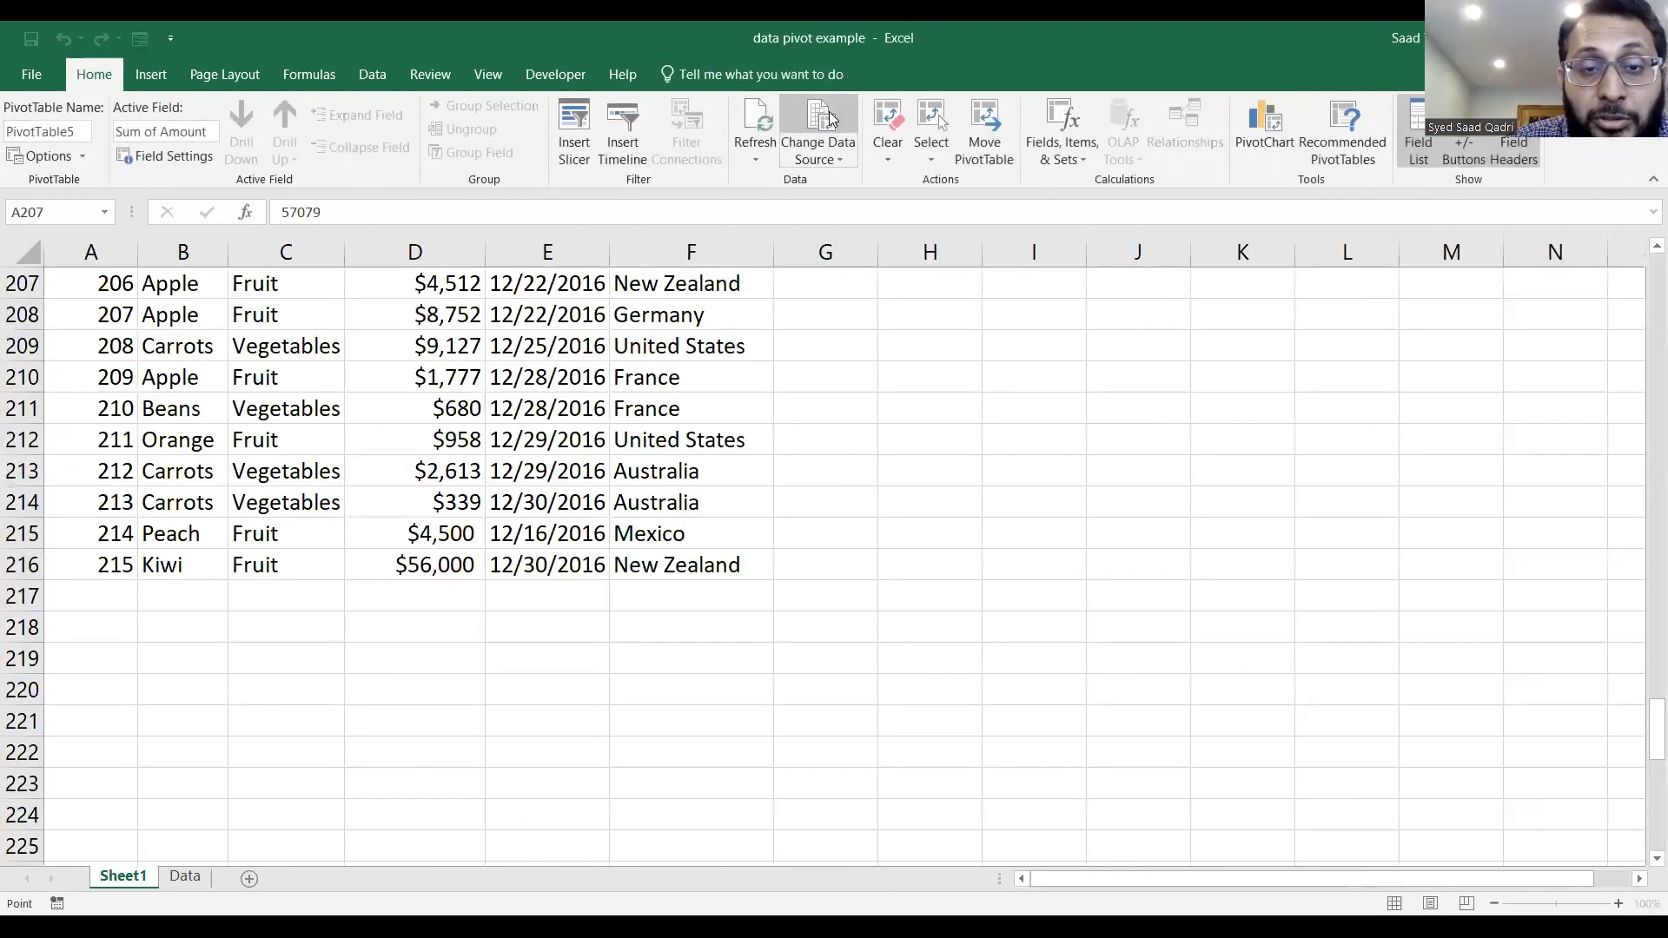
click(981, 473)
key(BackSpace)
text(6)
click(1007, 599)
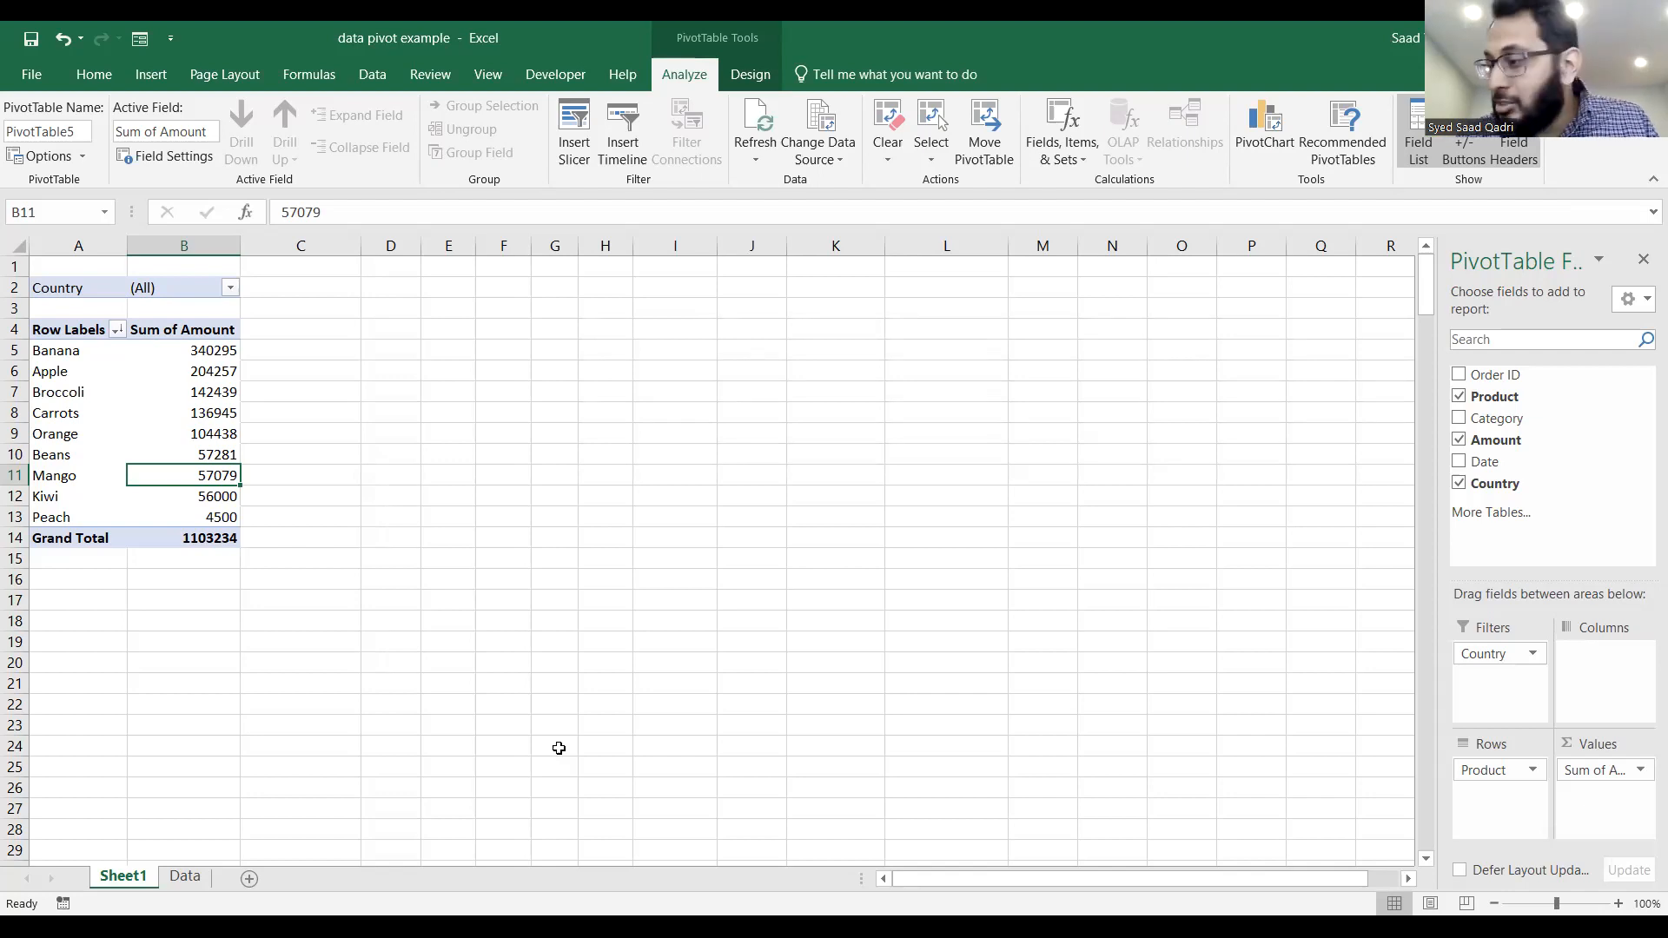
click(1532, 654)
click(1531, 606)
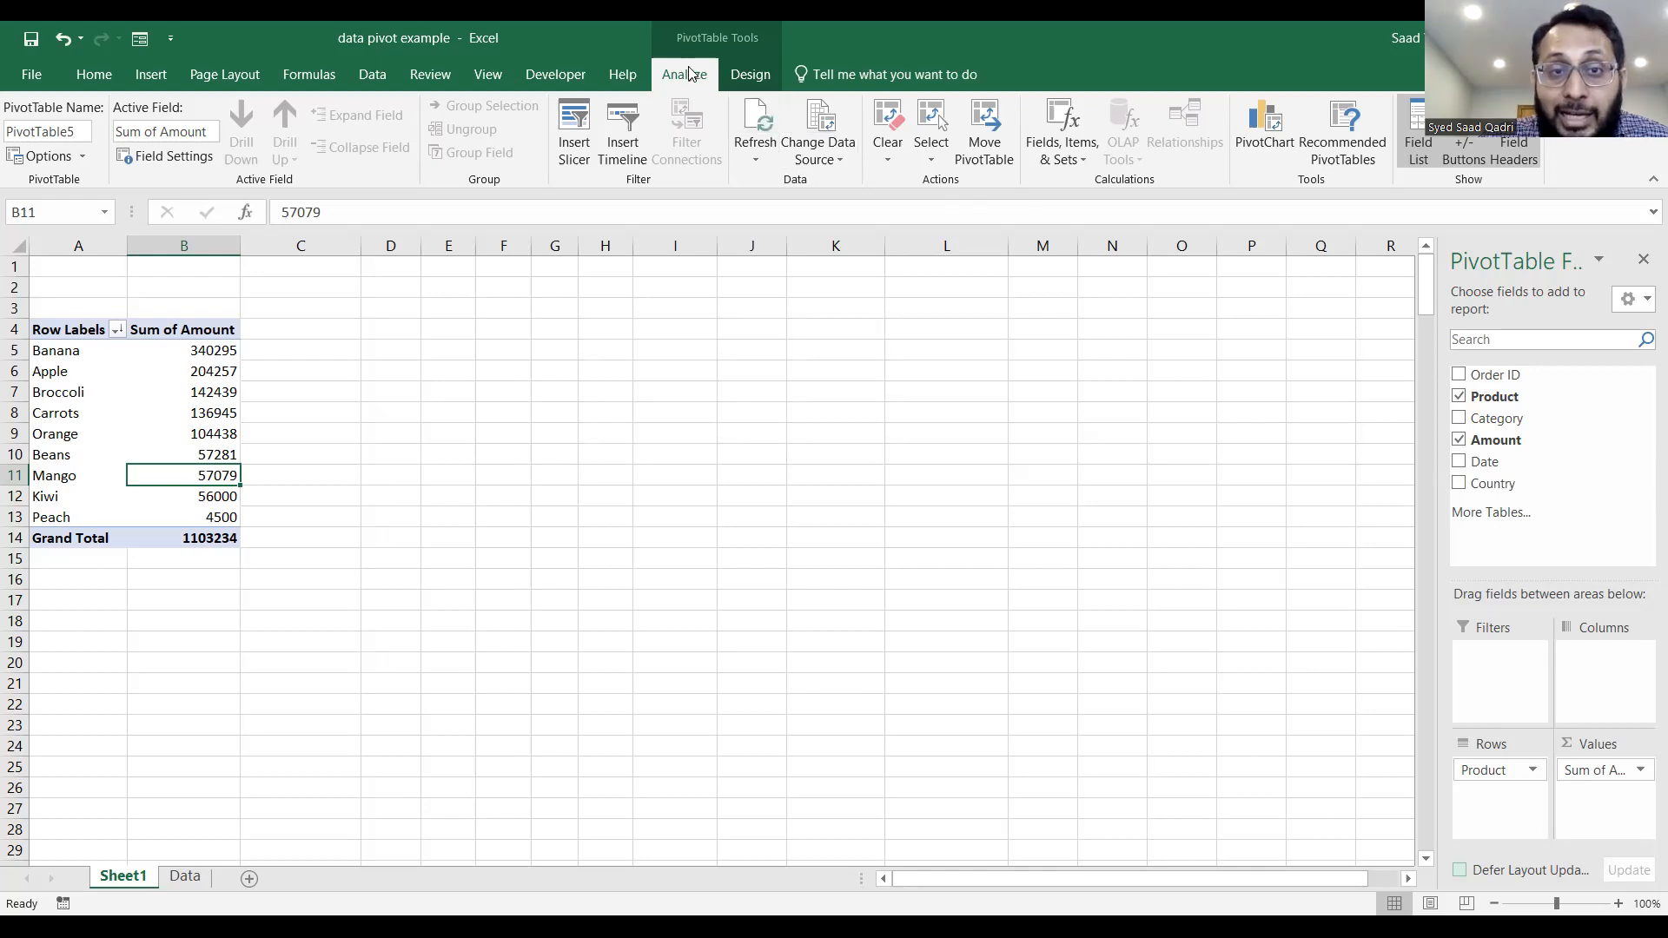
Add a calculated field named TAX to the PivotTable with the formula = if(Amount > 100000, 3%*Amount,0).
click(1077, 159)
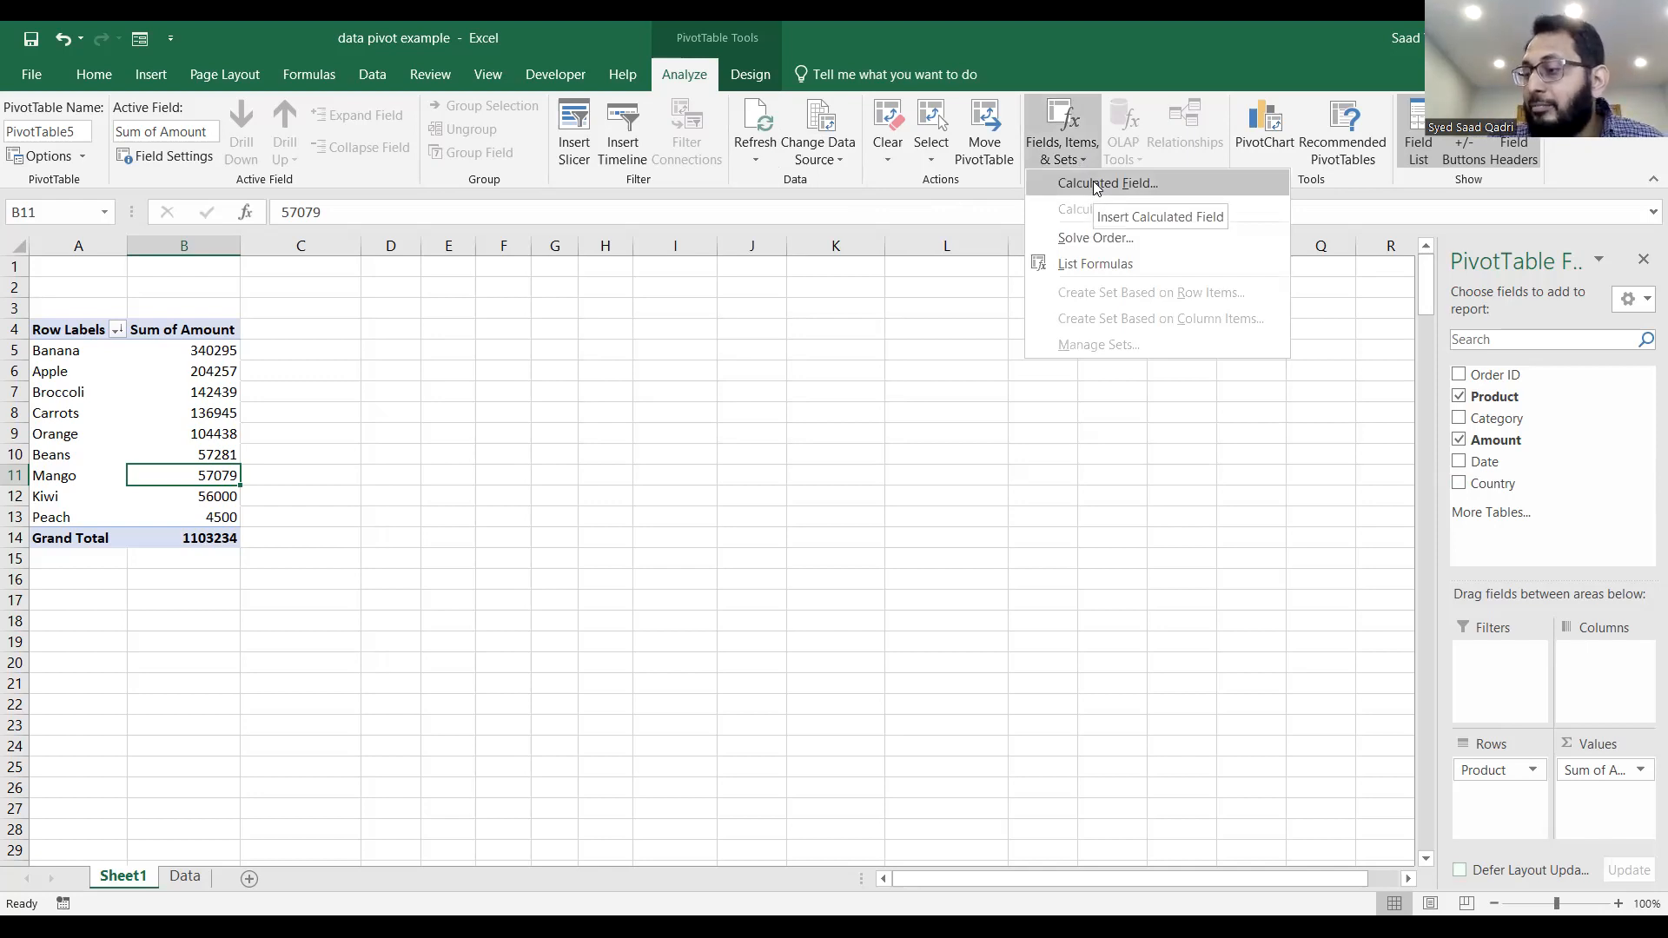
click(1093, 181)
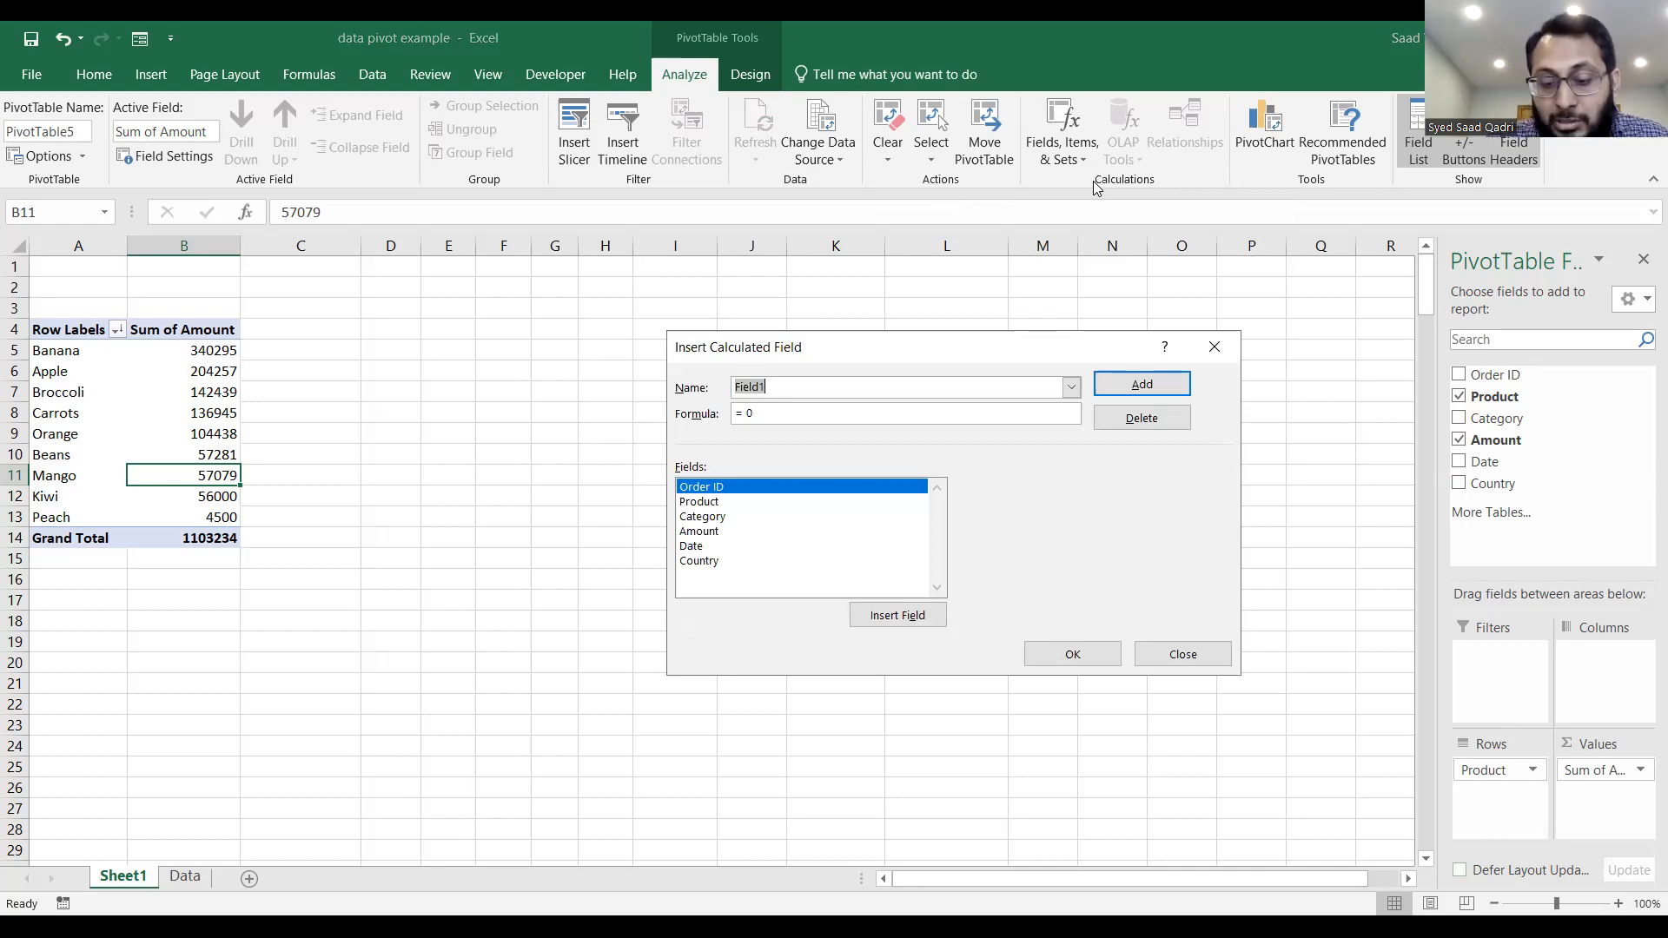
text(TAX)
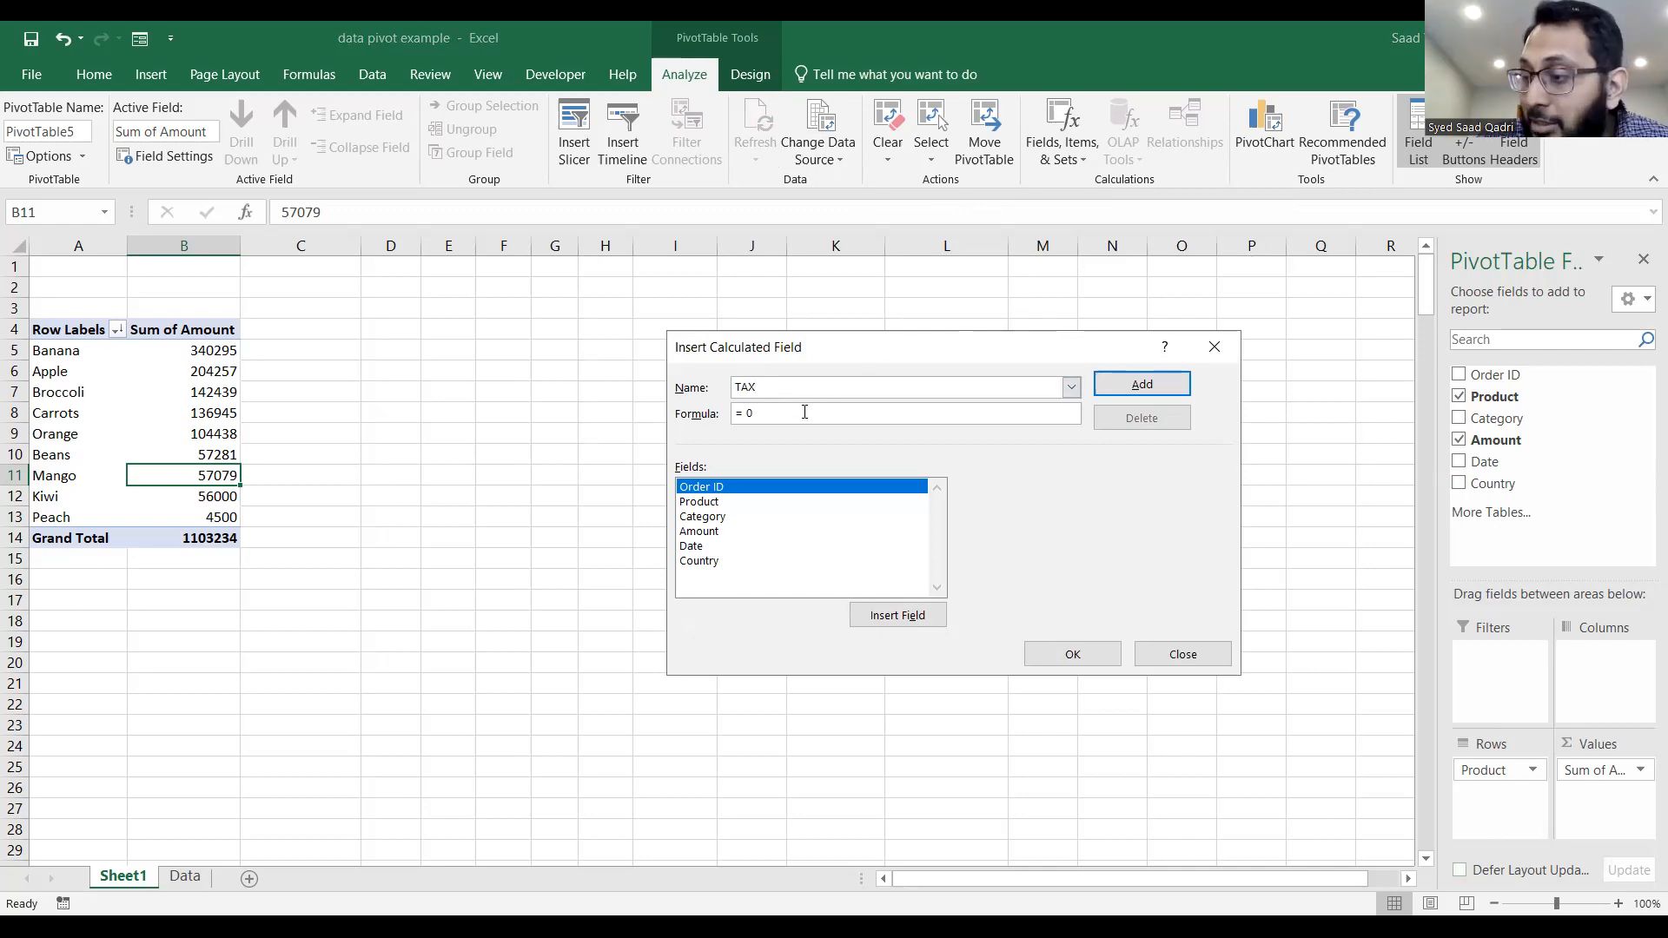
key(BackSpace)
text(if()
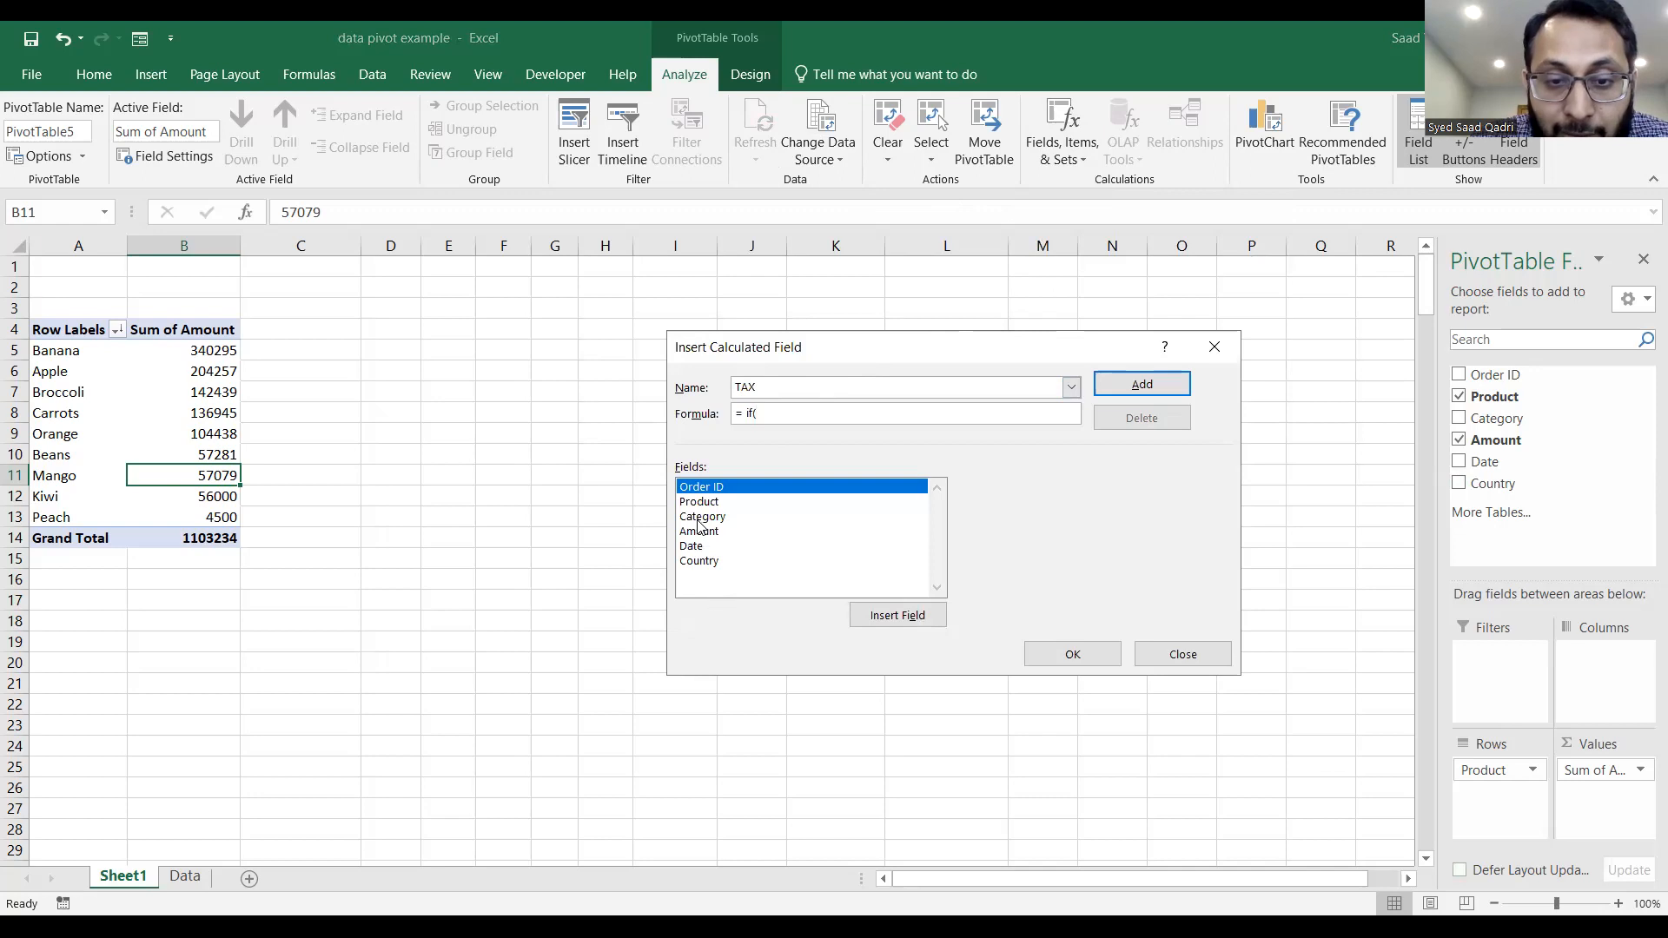
text(Amou)
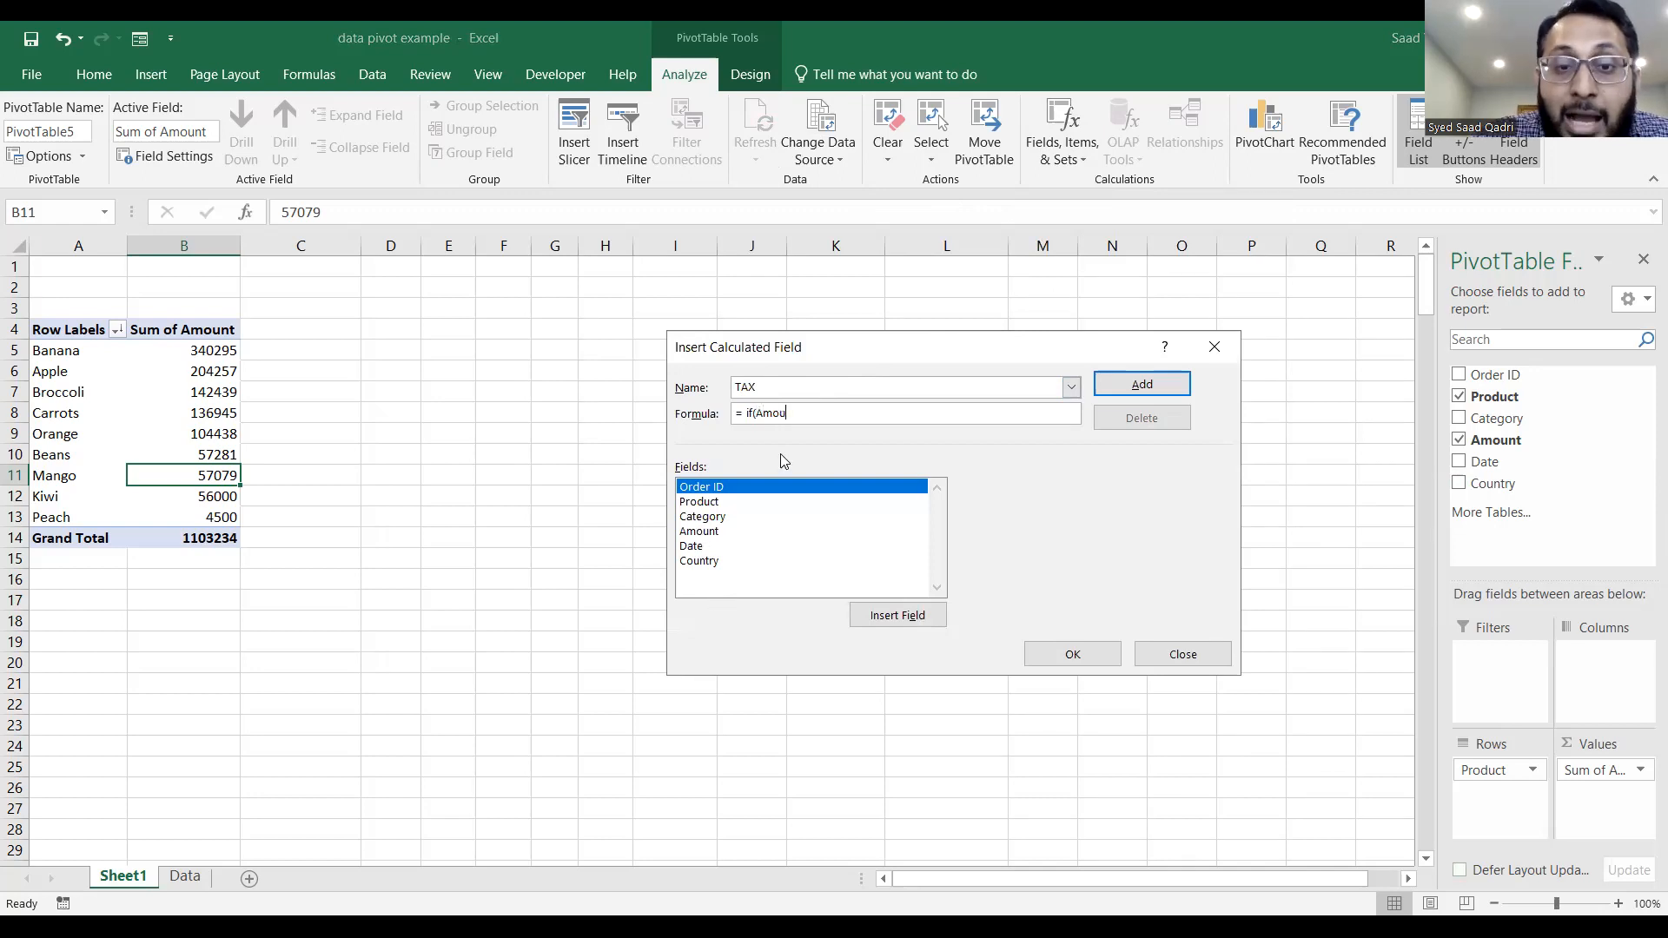
text(nt > 100000)
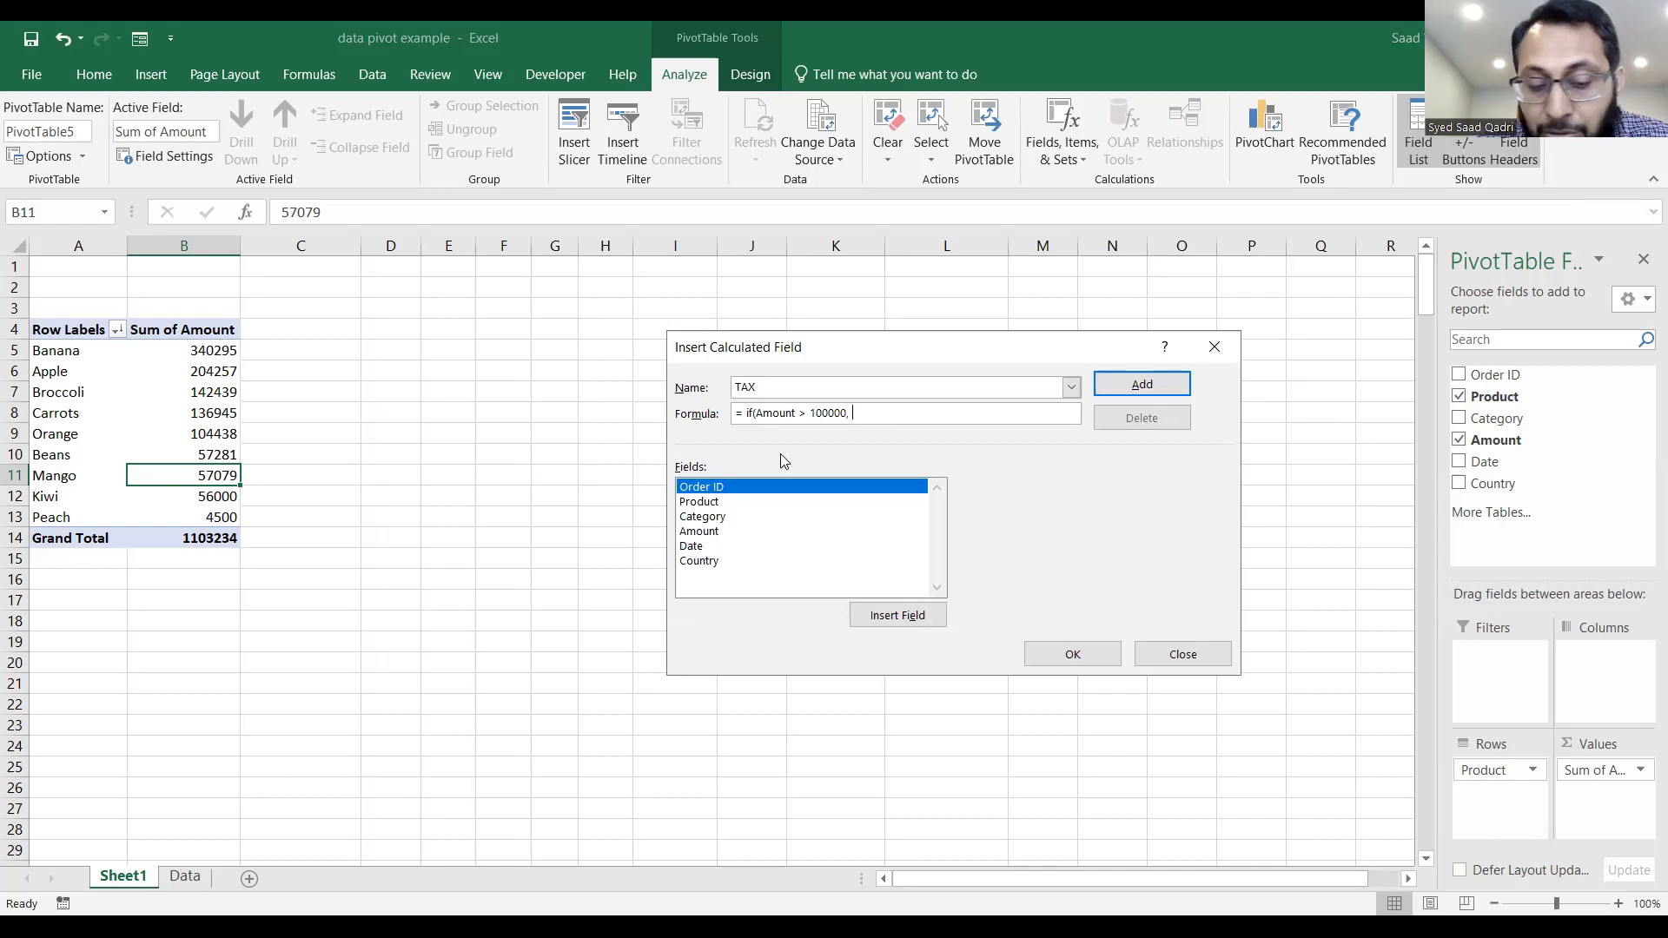
text(, 3)
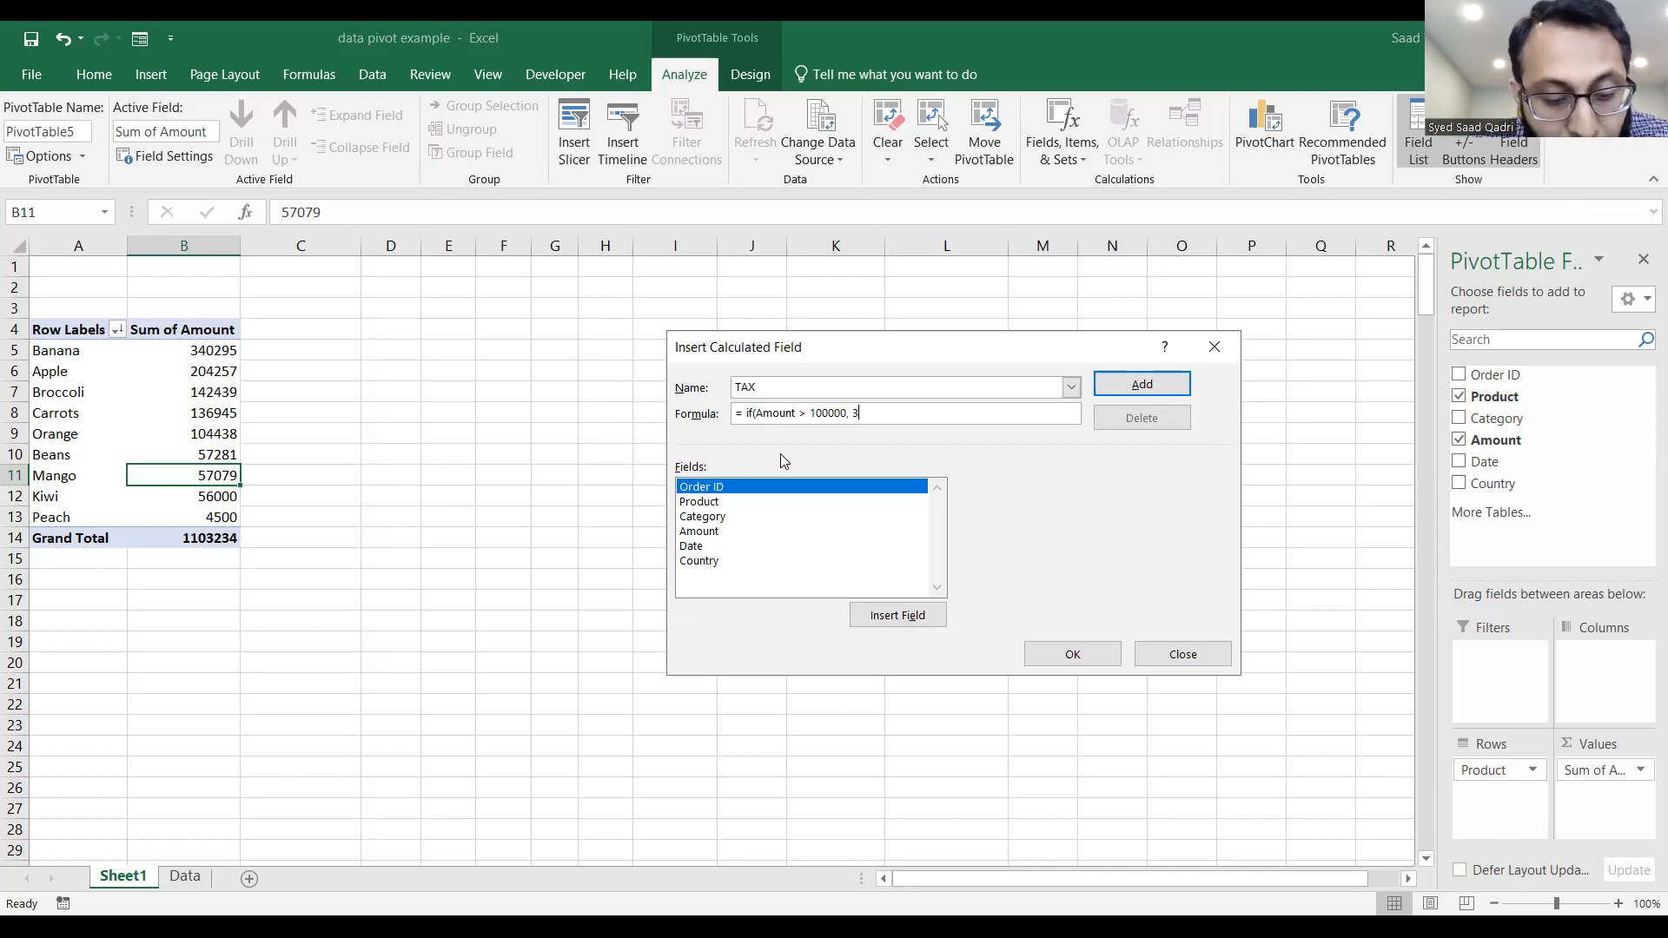
text(%*Amount)
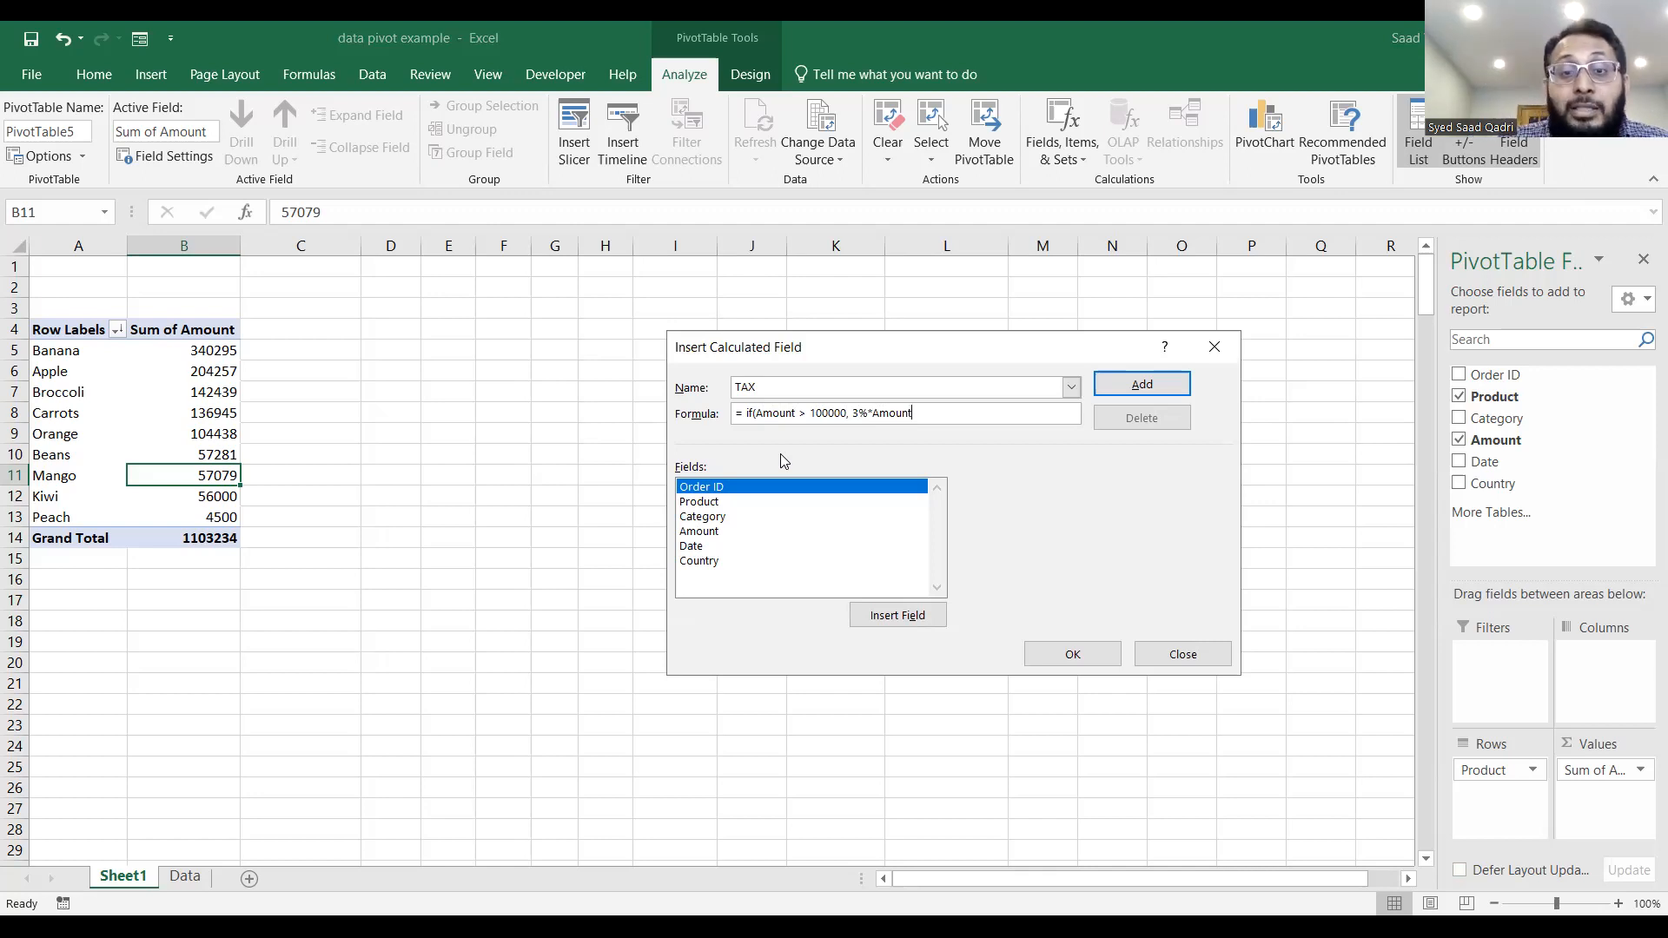
text(,0)
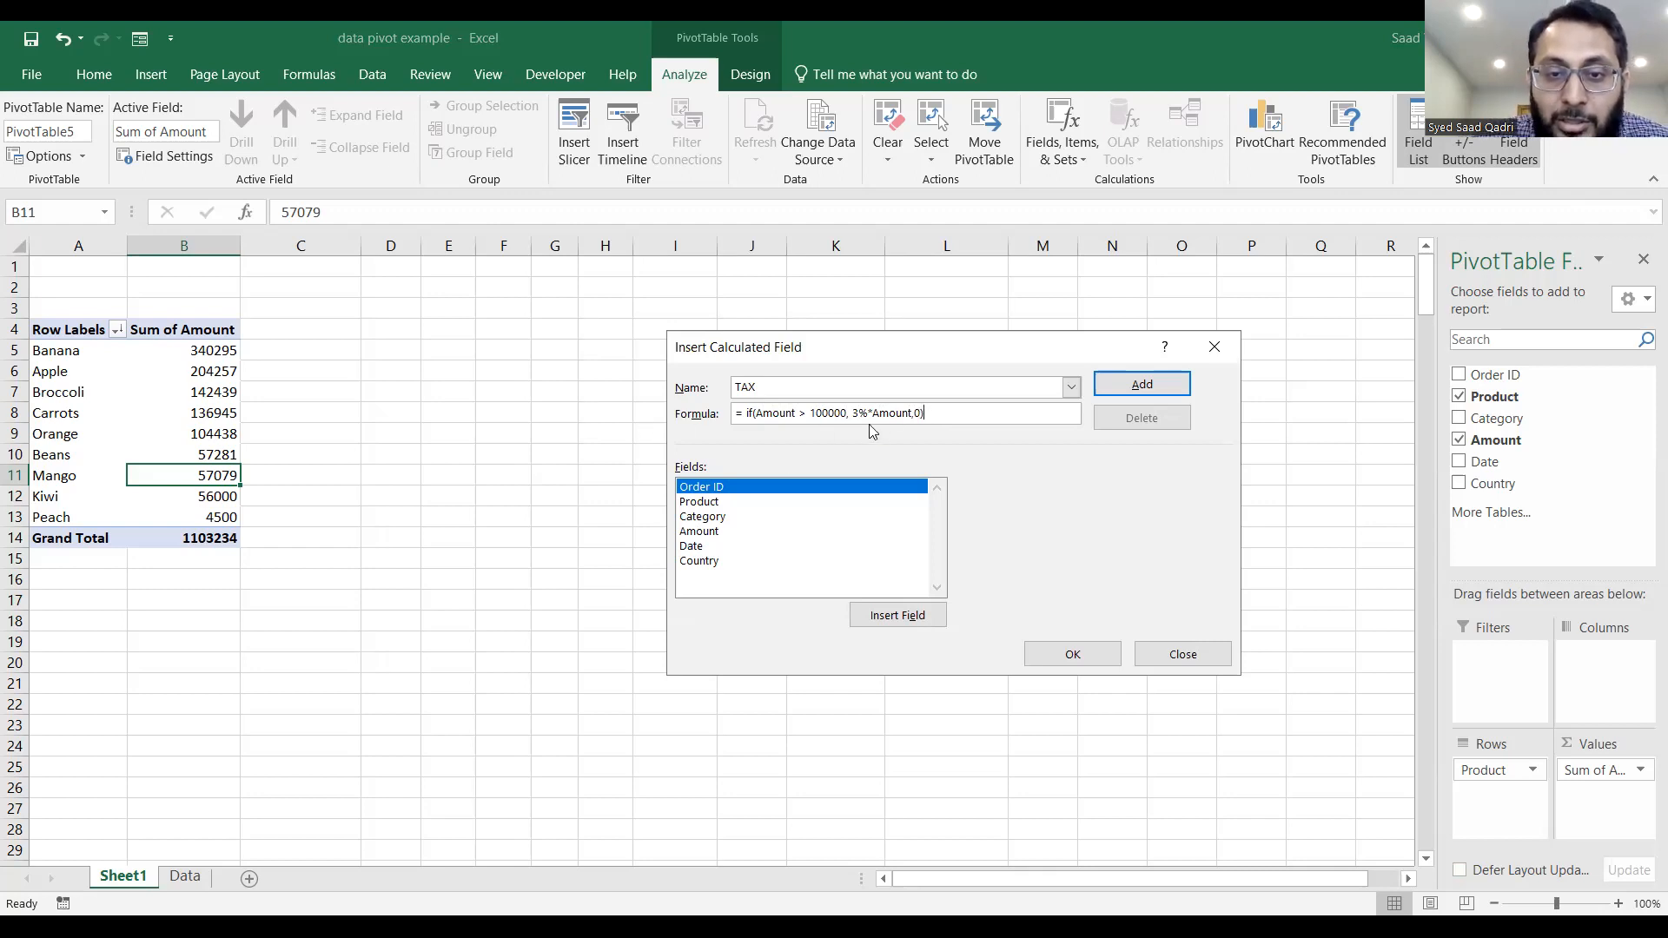
key(ctrl+a)
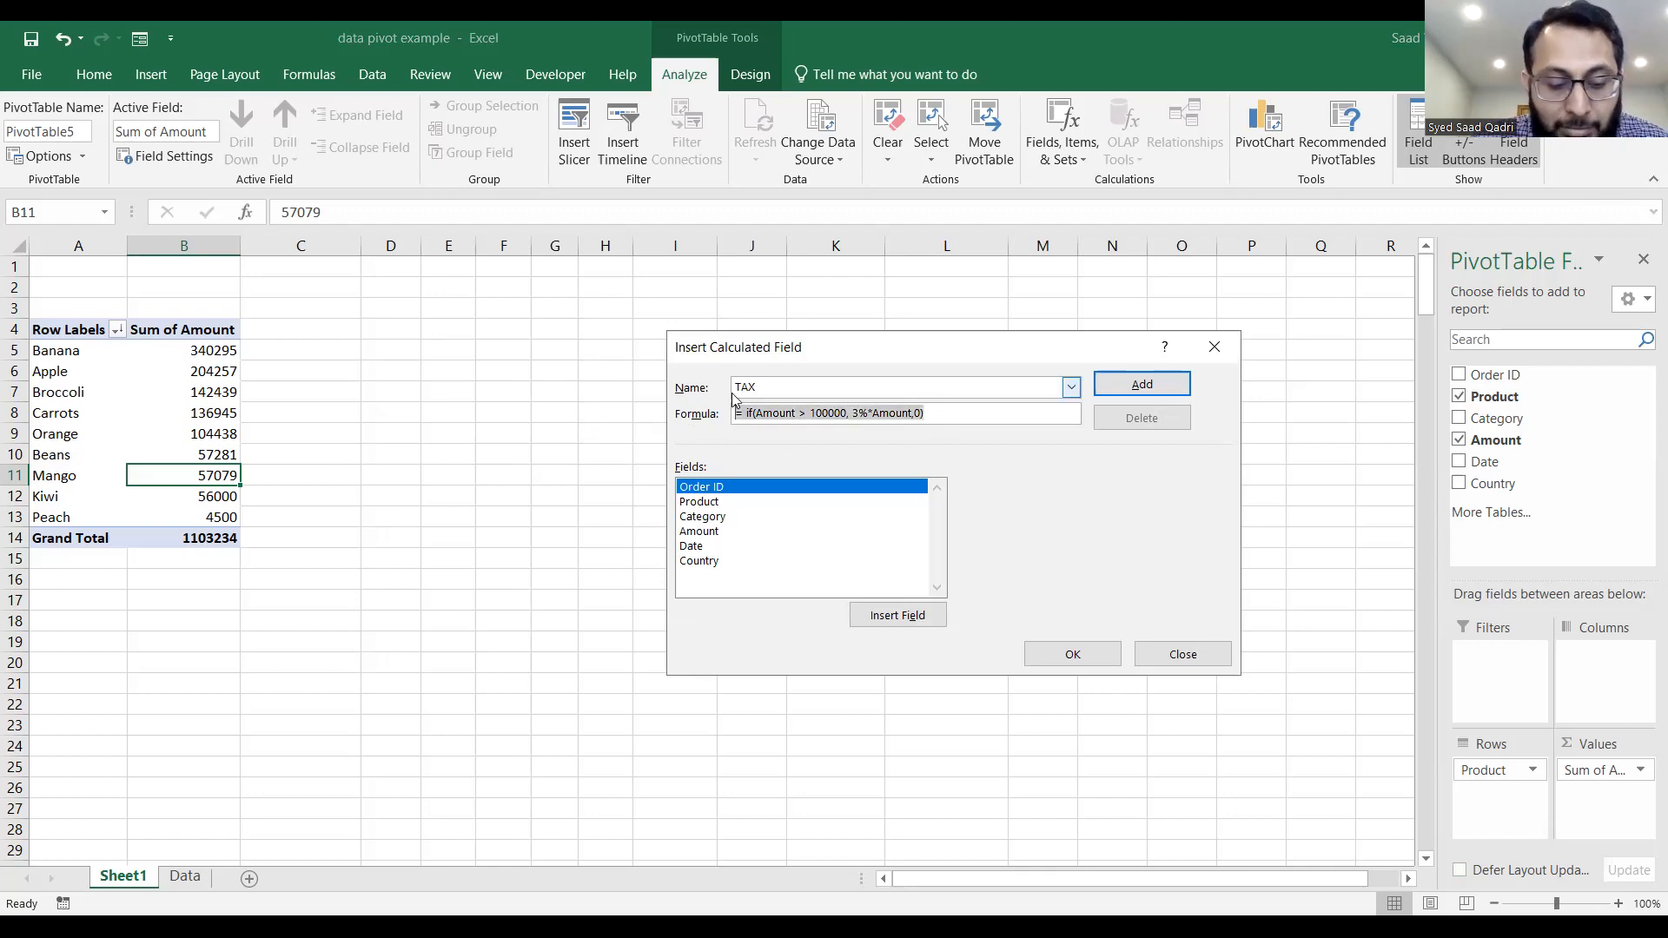
click(1264, 717)
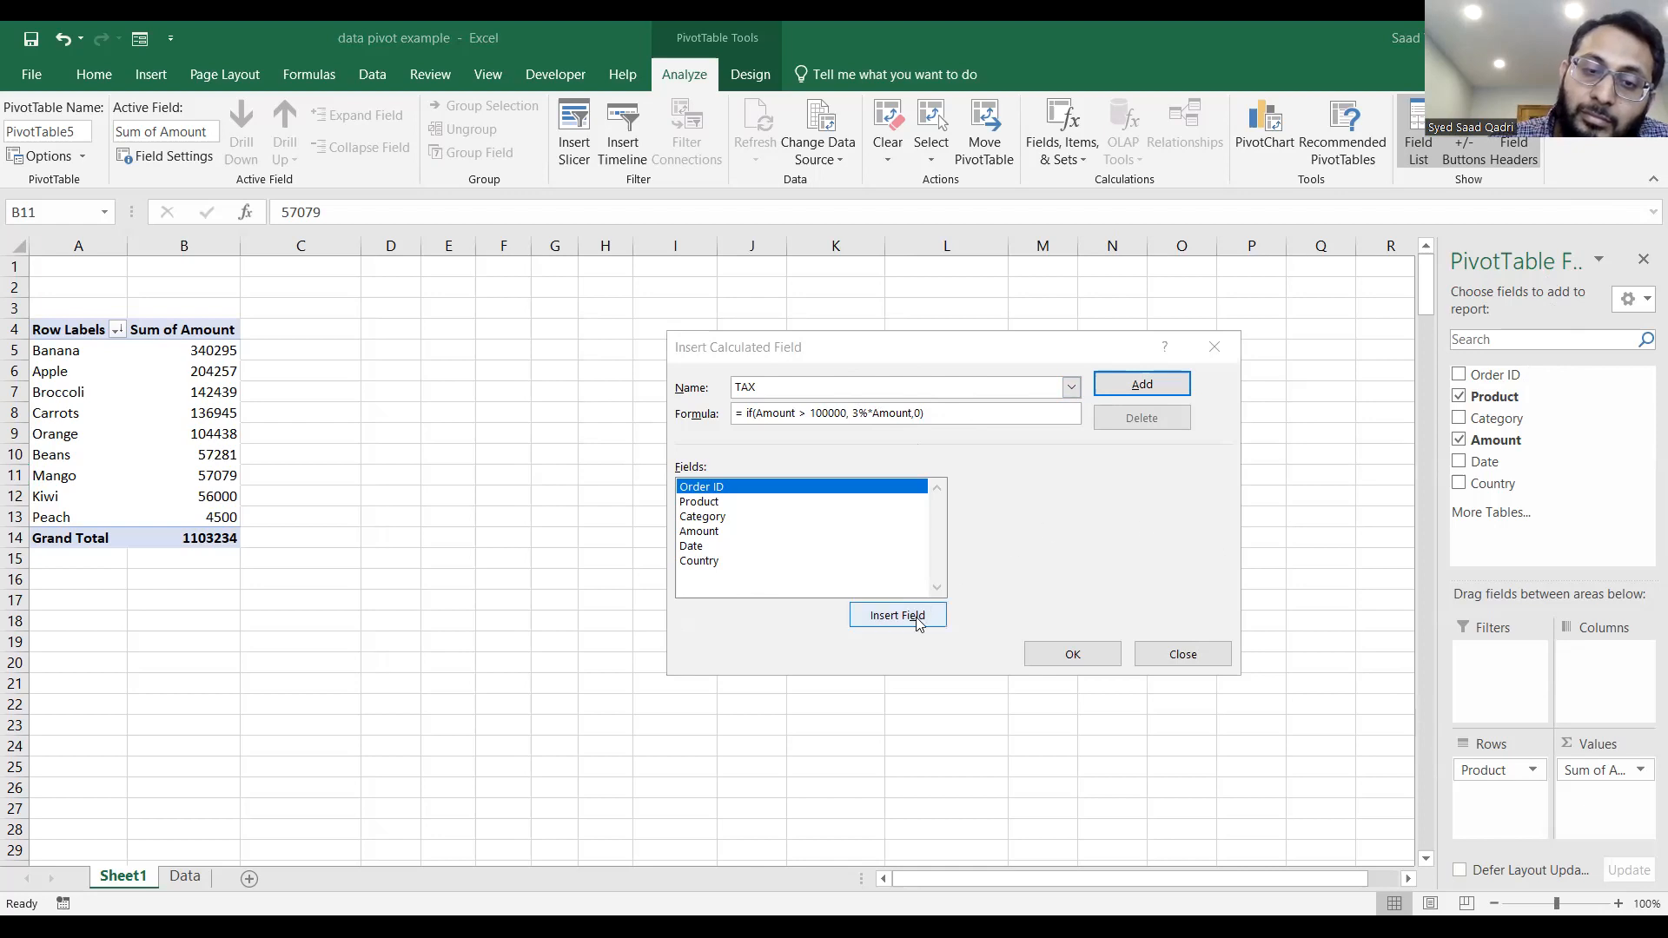
click(1142, 385)
click(869, 576)
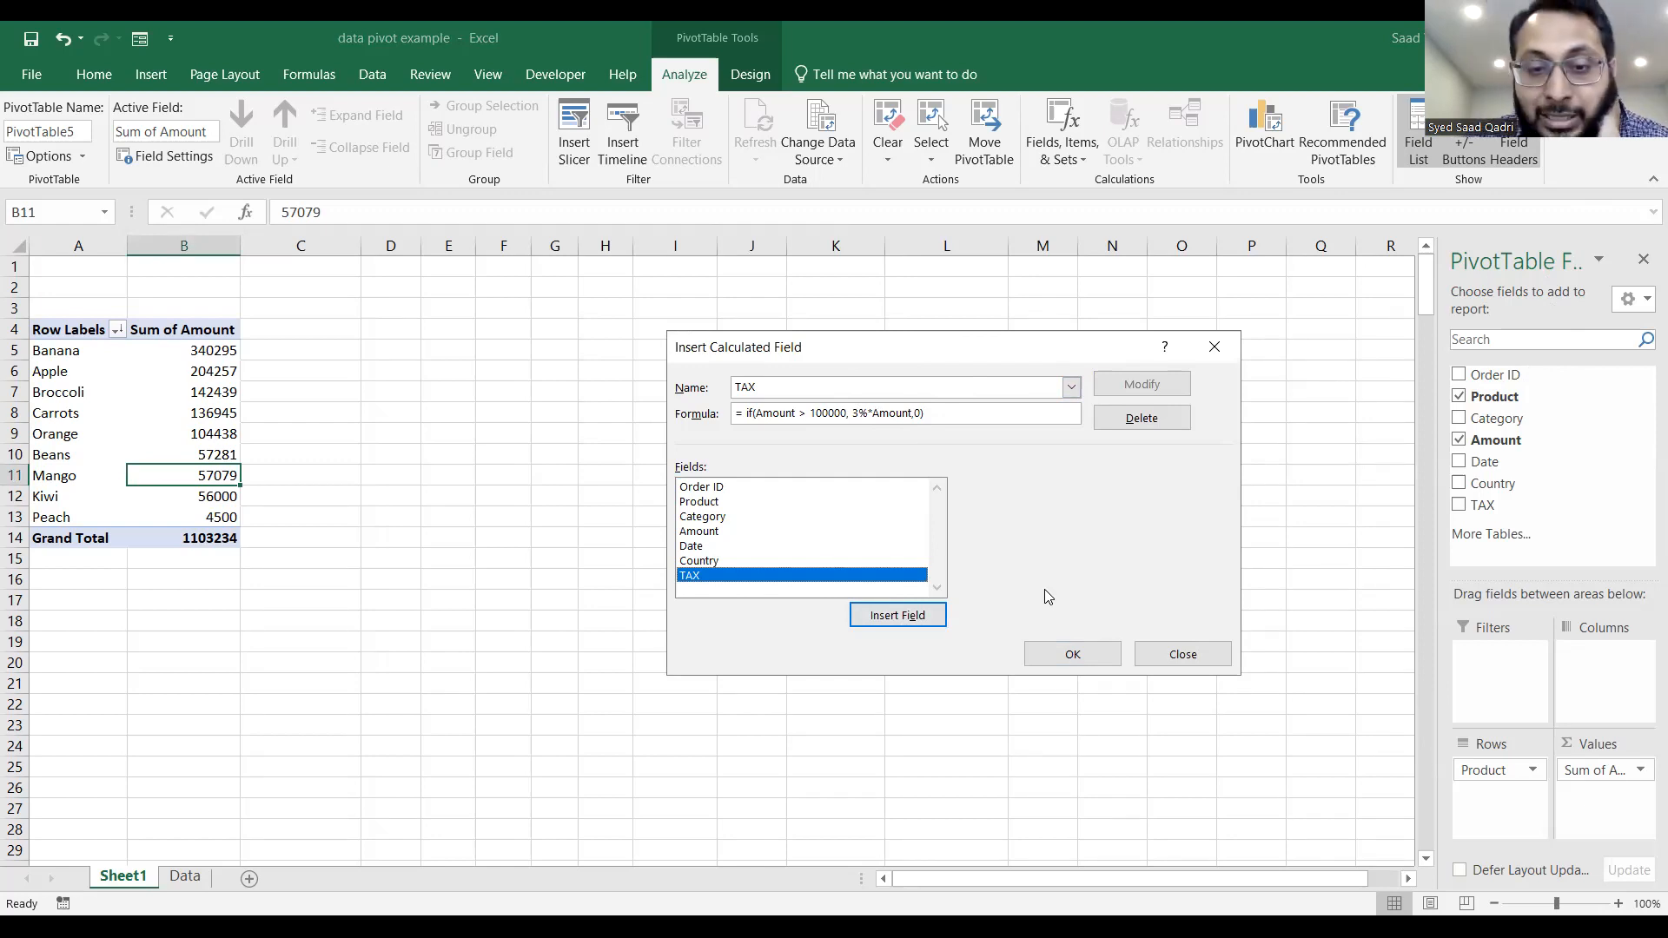
click(923, 617)
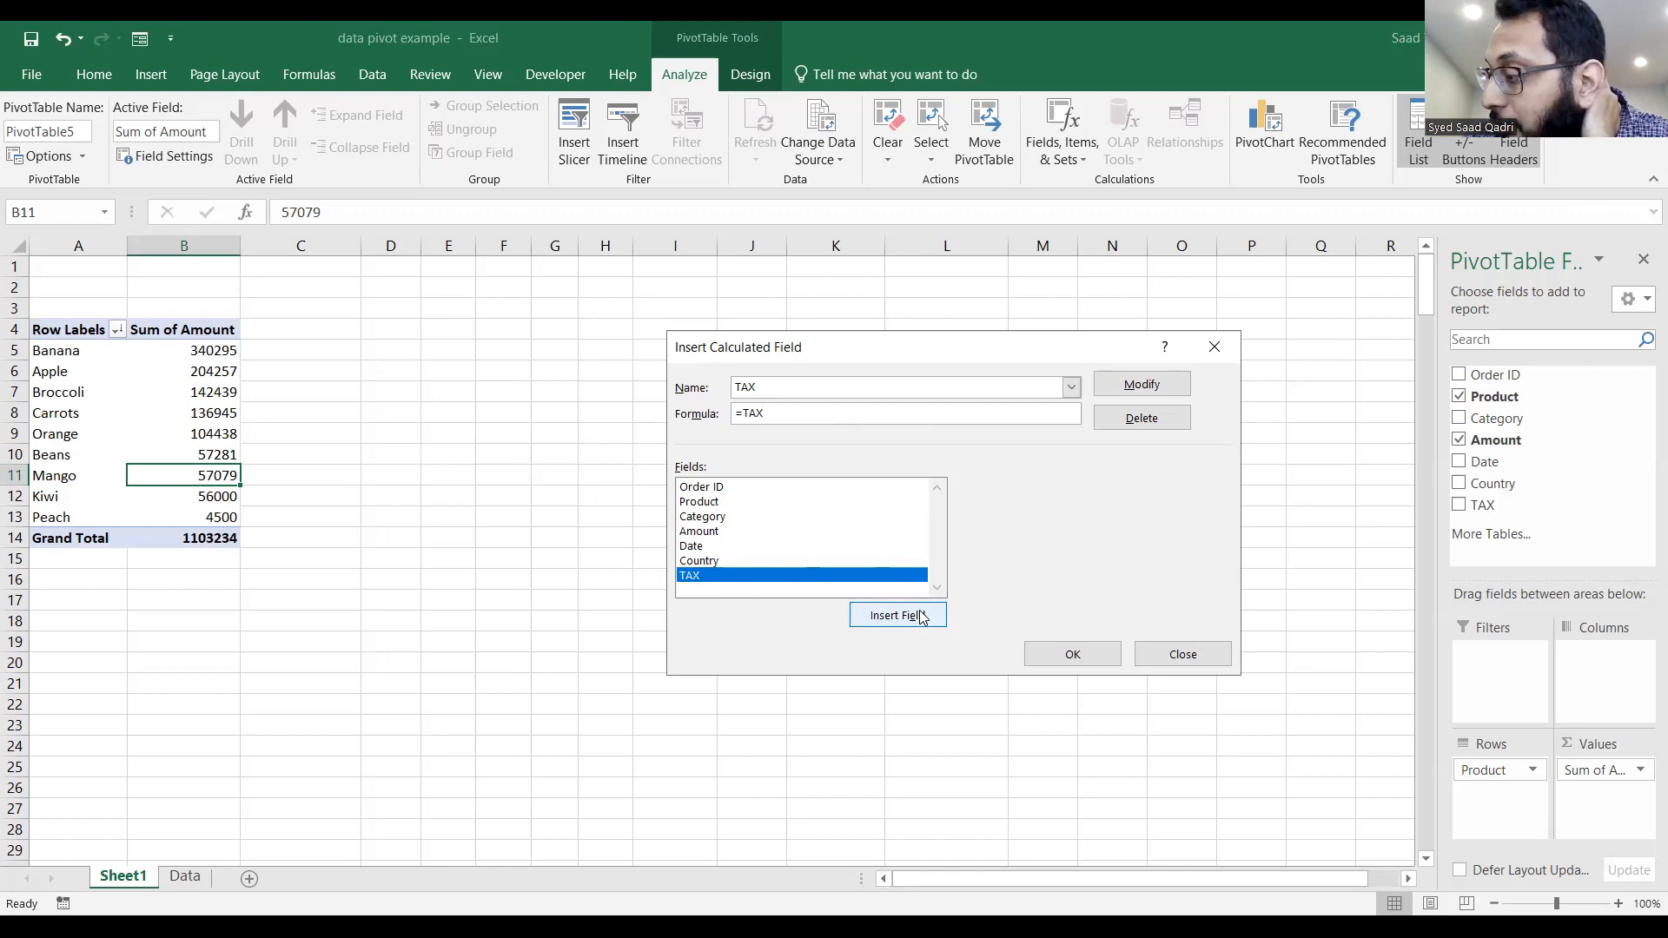
key(BackSpace)
key(BackSpace)
key(BackSpace)
key(BackSpace)
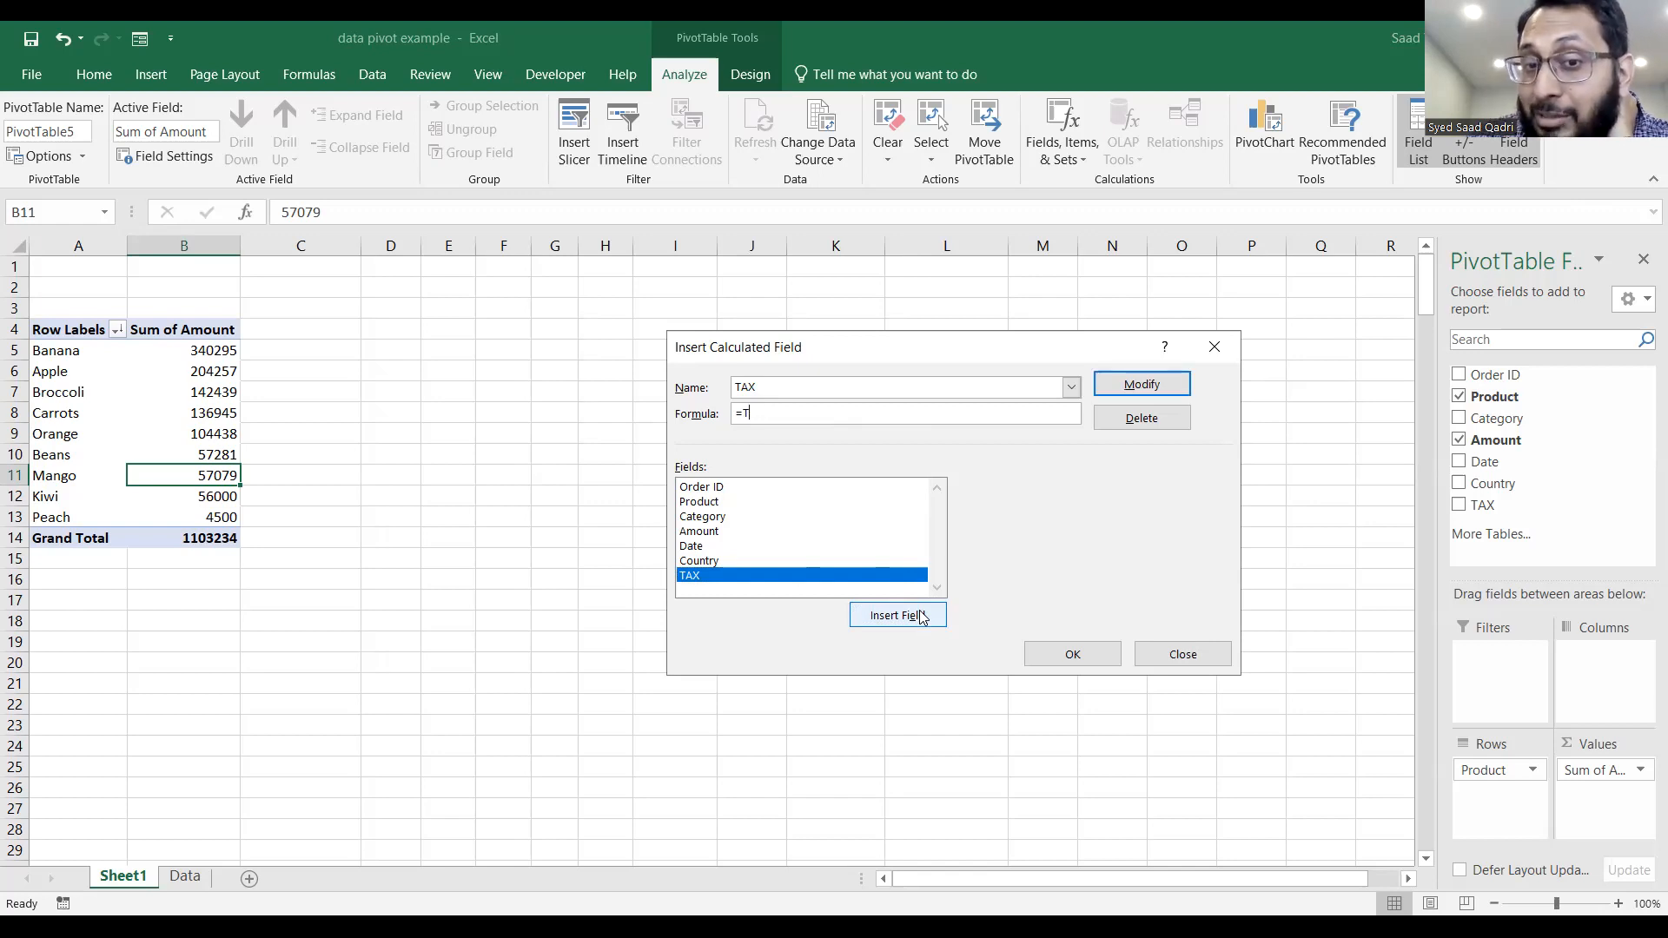
click(1102, 662)
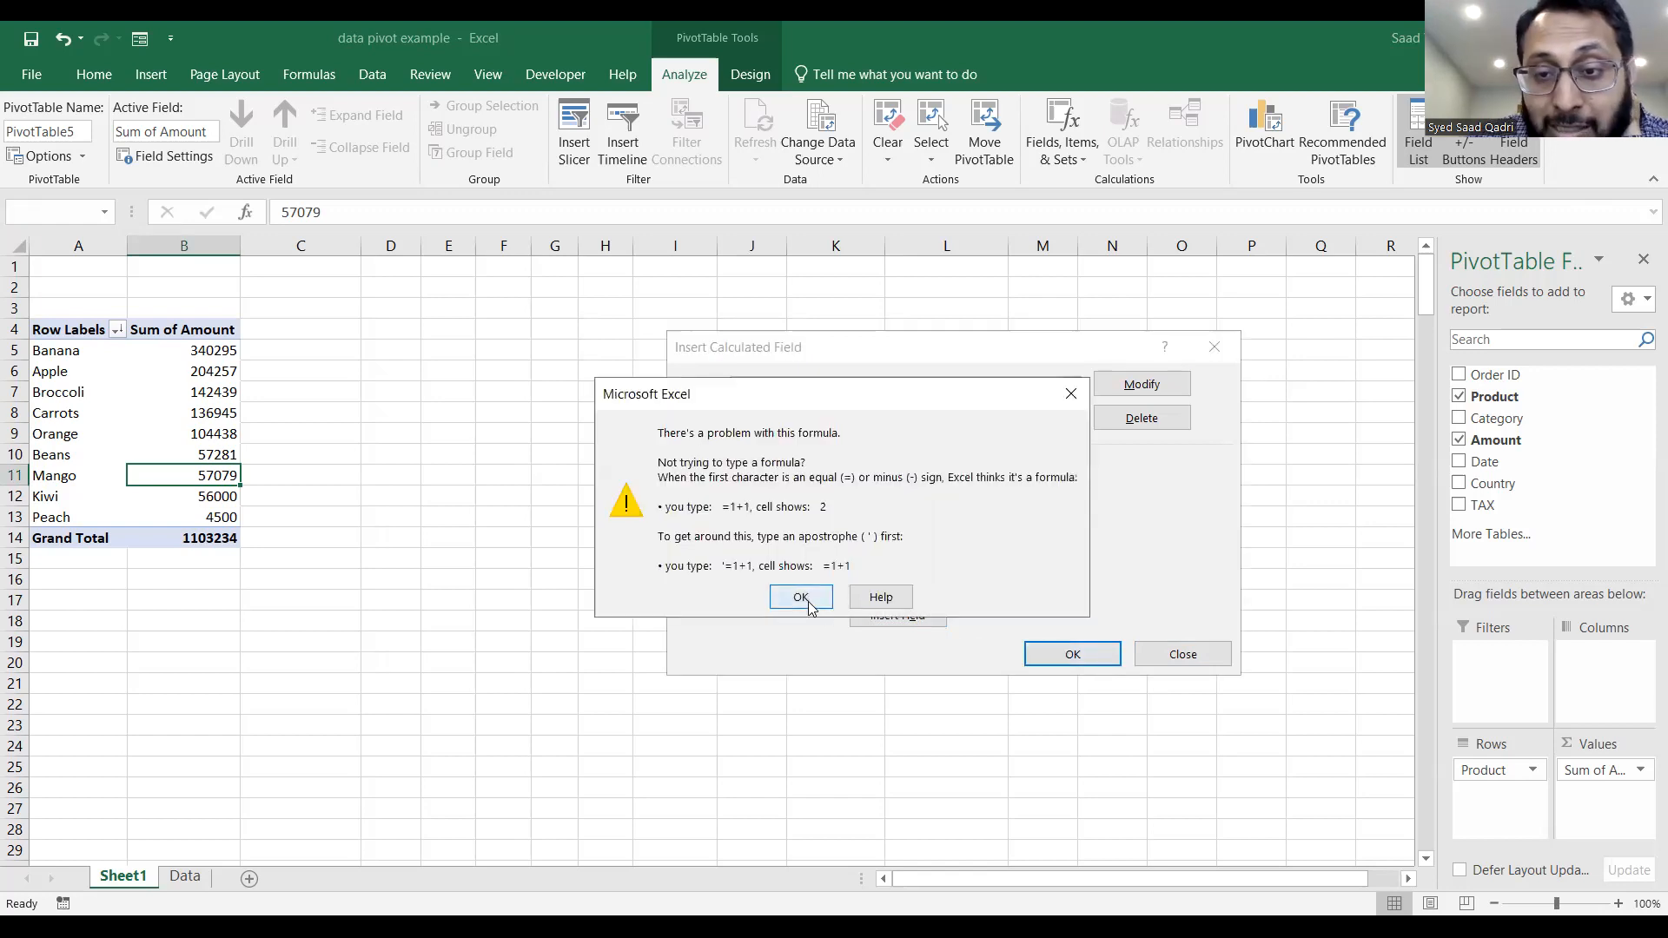
click(800, 597)
key(BackSpace)
Apply the TAX calculated field so it is included in the PivotTable's values, and select Banana's tax cell.
click(1116, 654)
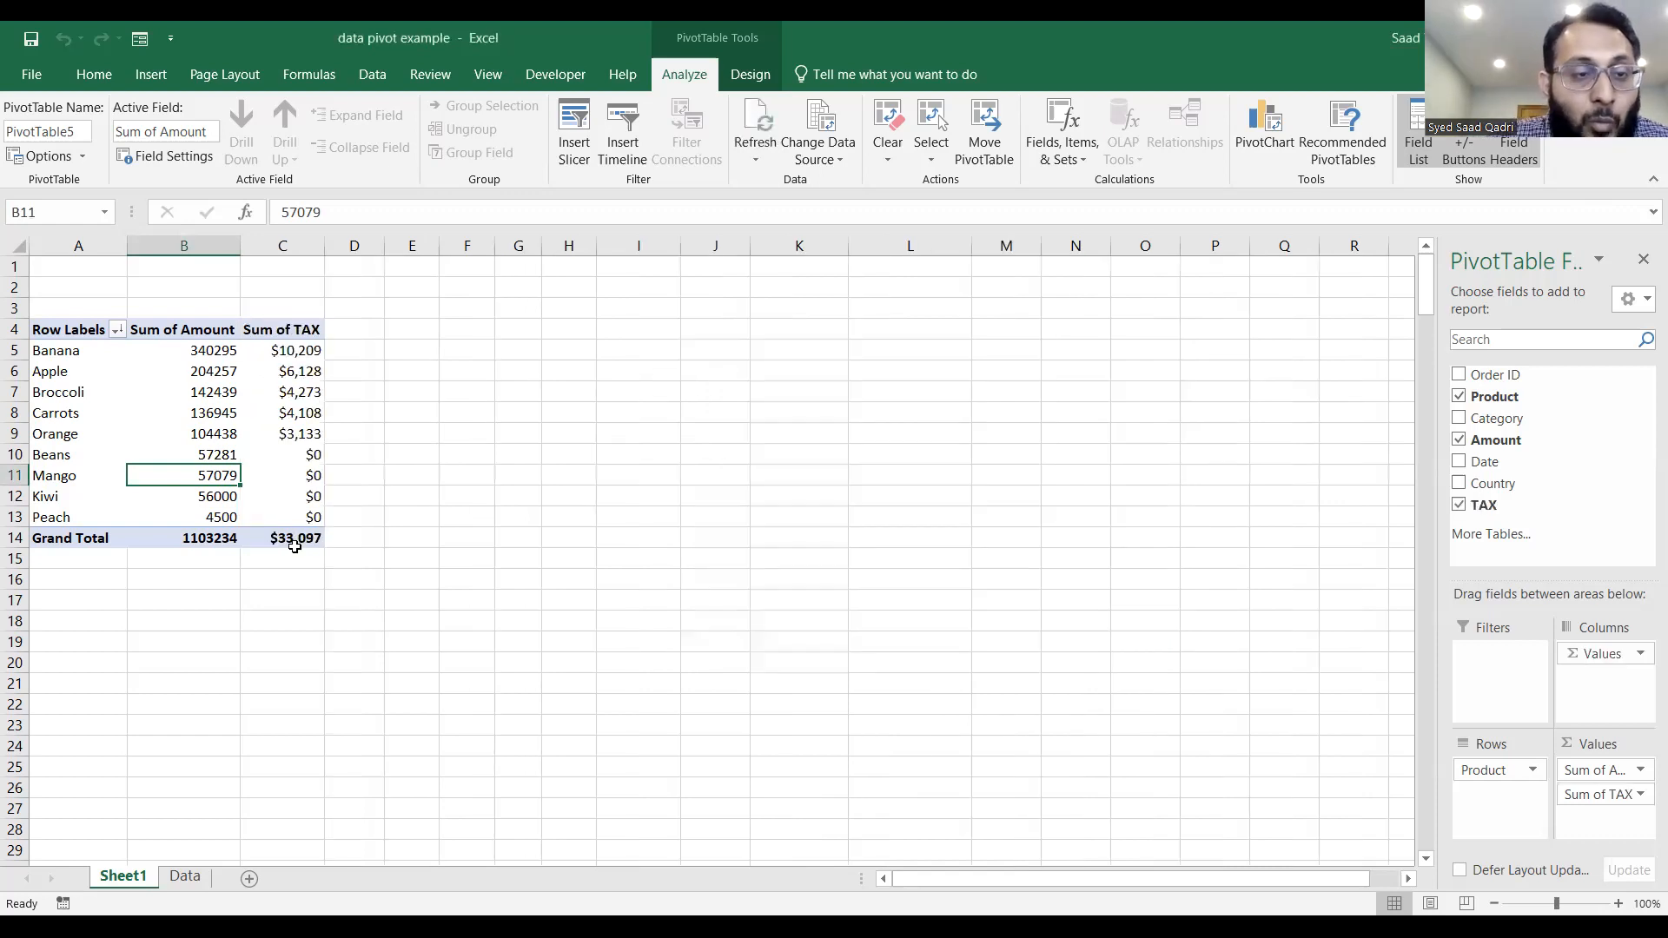
mouse_move(310, 454)
click(311, 342)
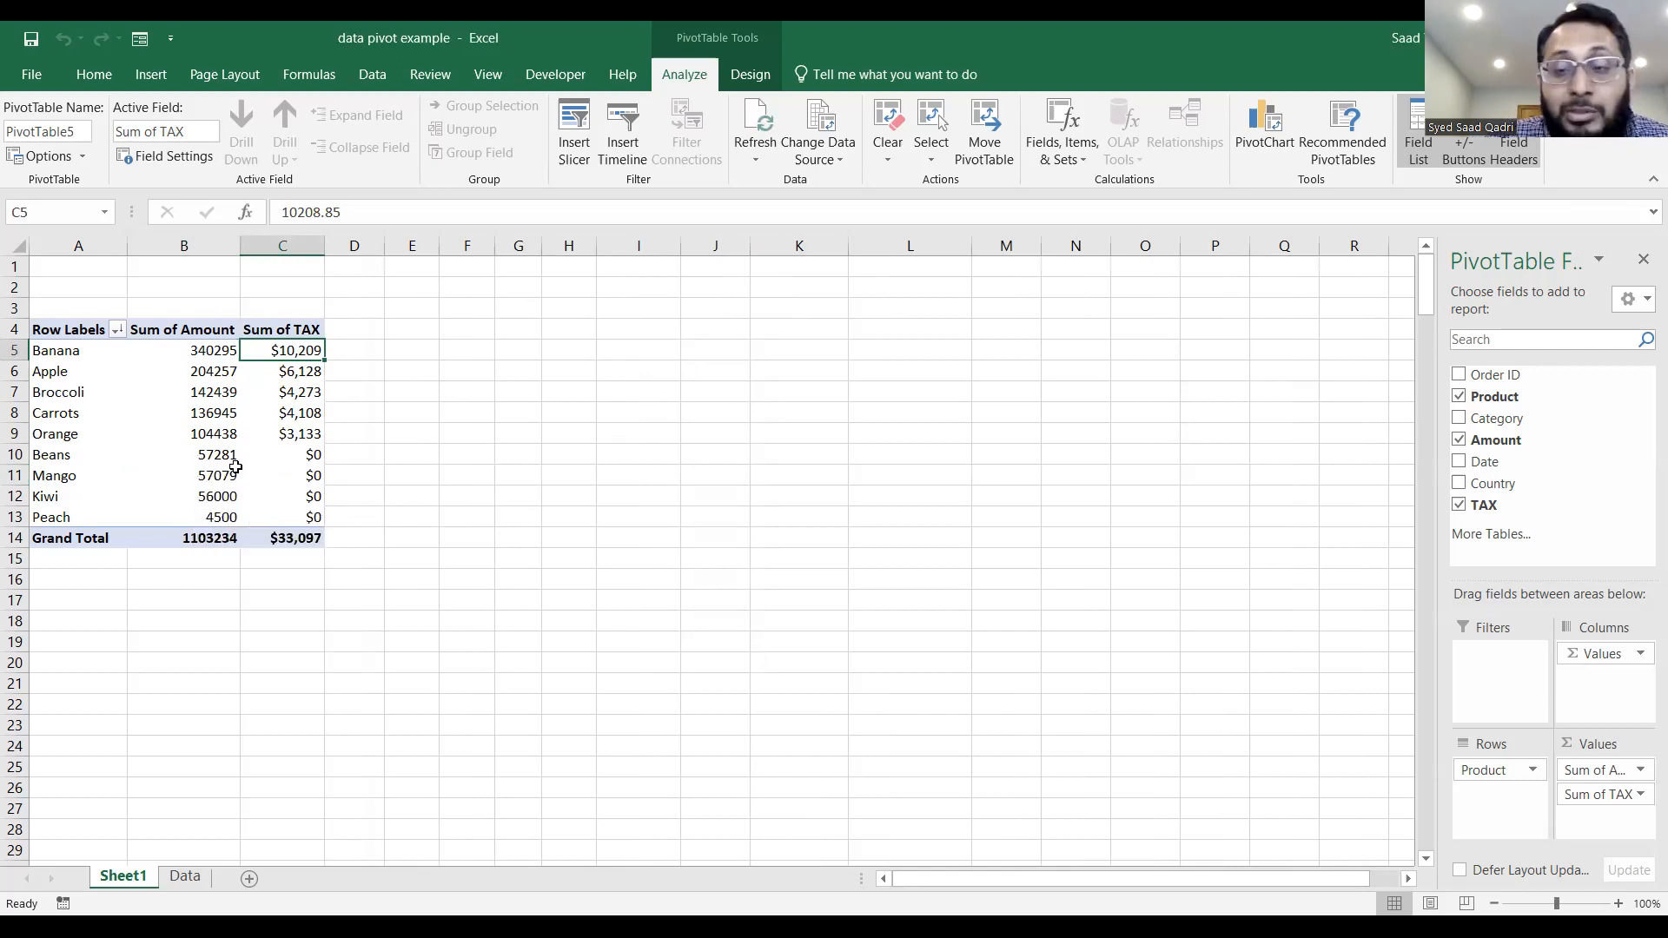
mouse_move(235, 468)
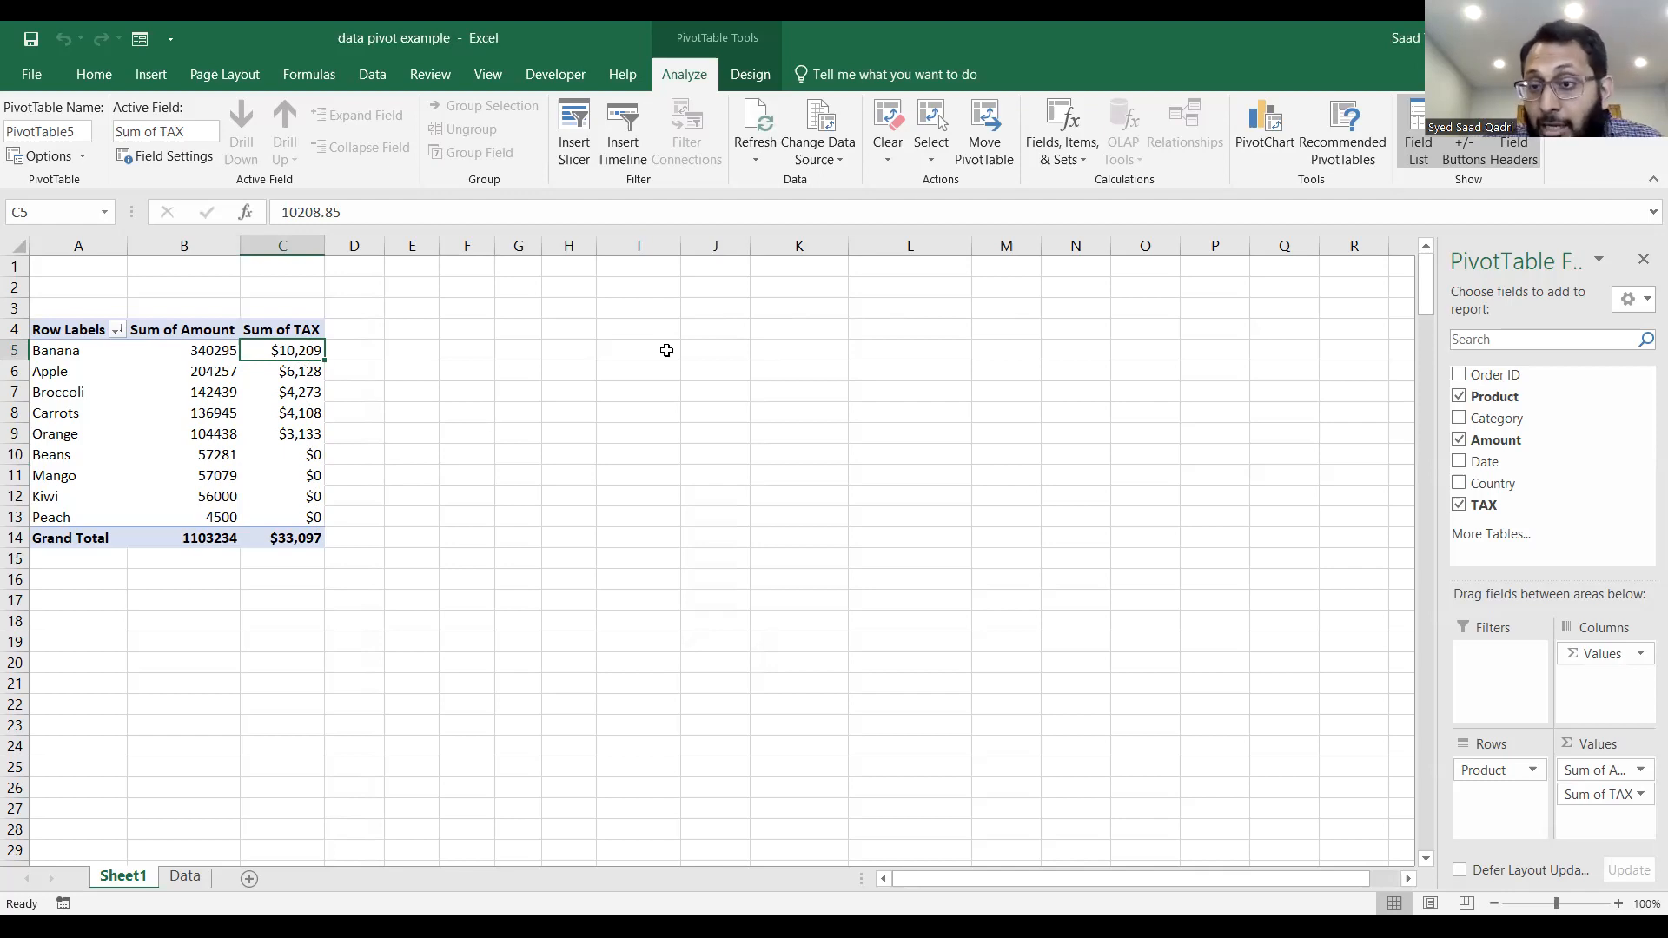
Rearrange the PivotTable by removing TAX, adding Category as report filter, and placing Product in columns and Country in rows.
click(1465, 512)
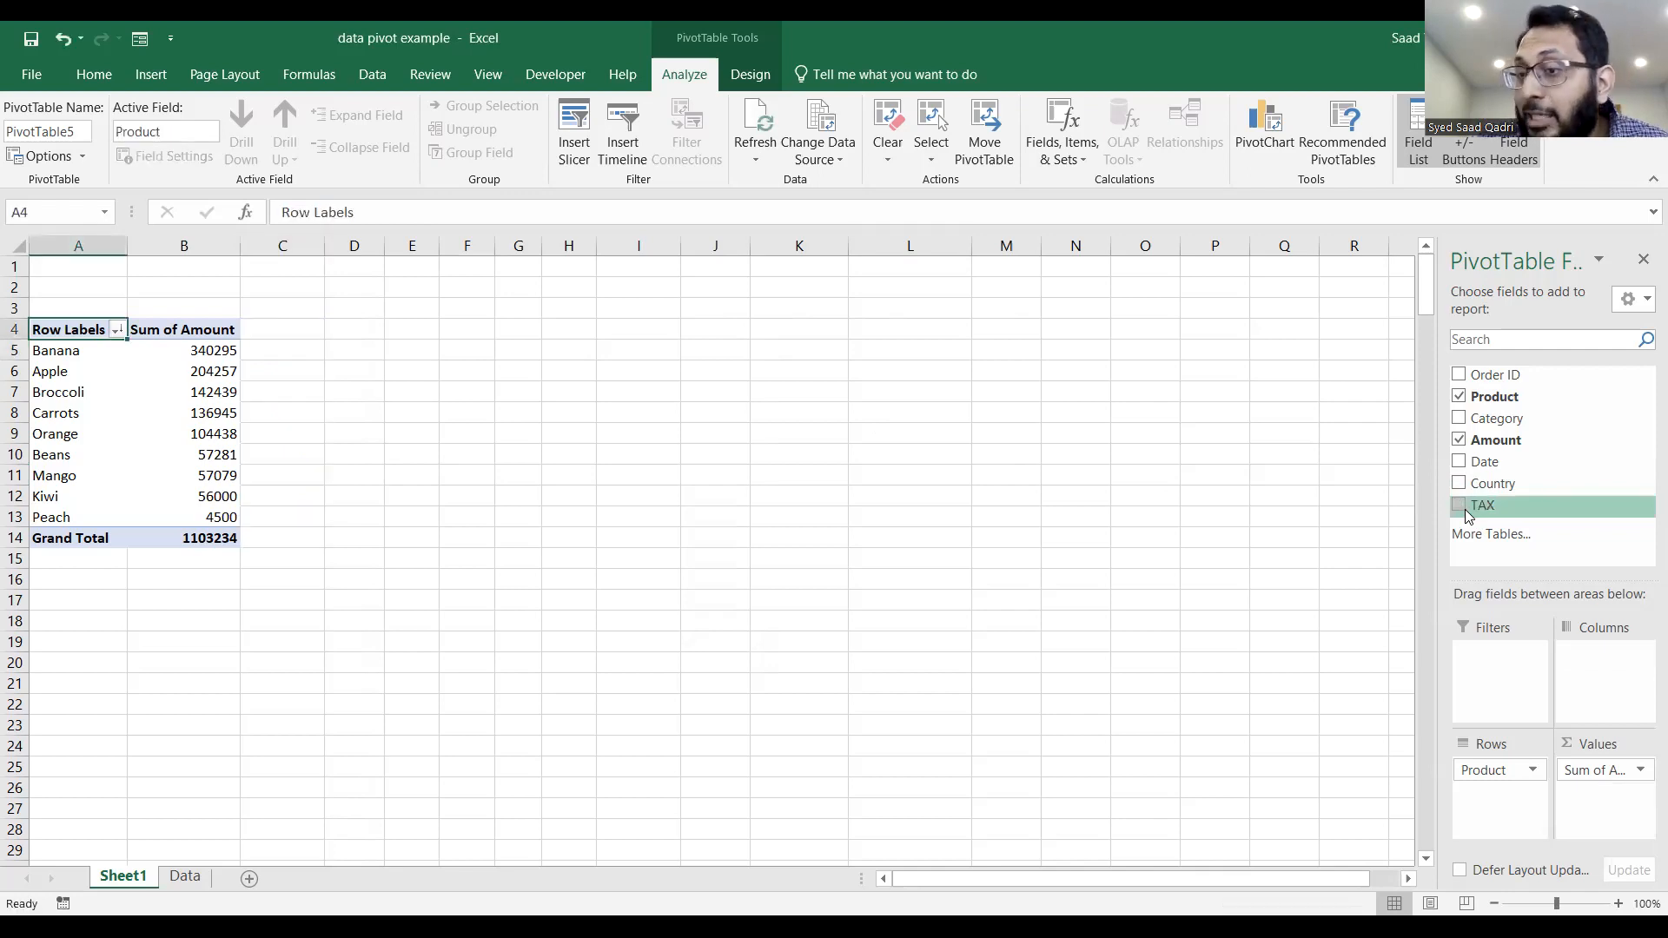
drag(1500, 540, 1496, 658)
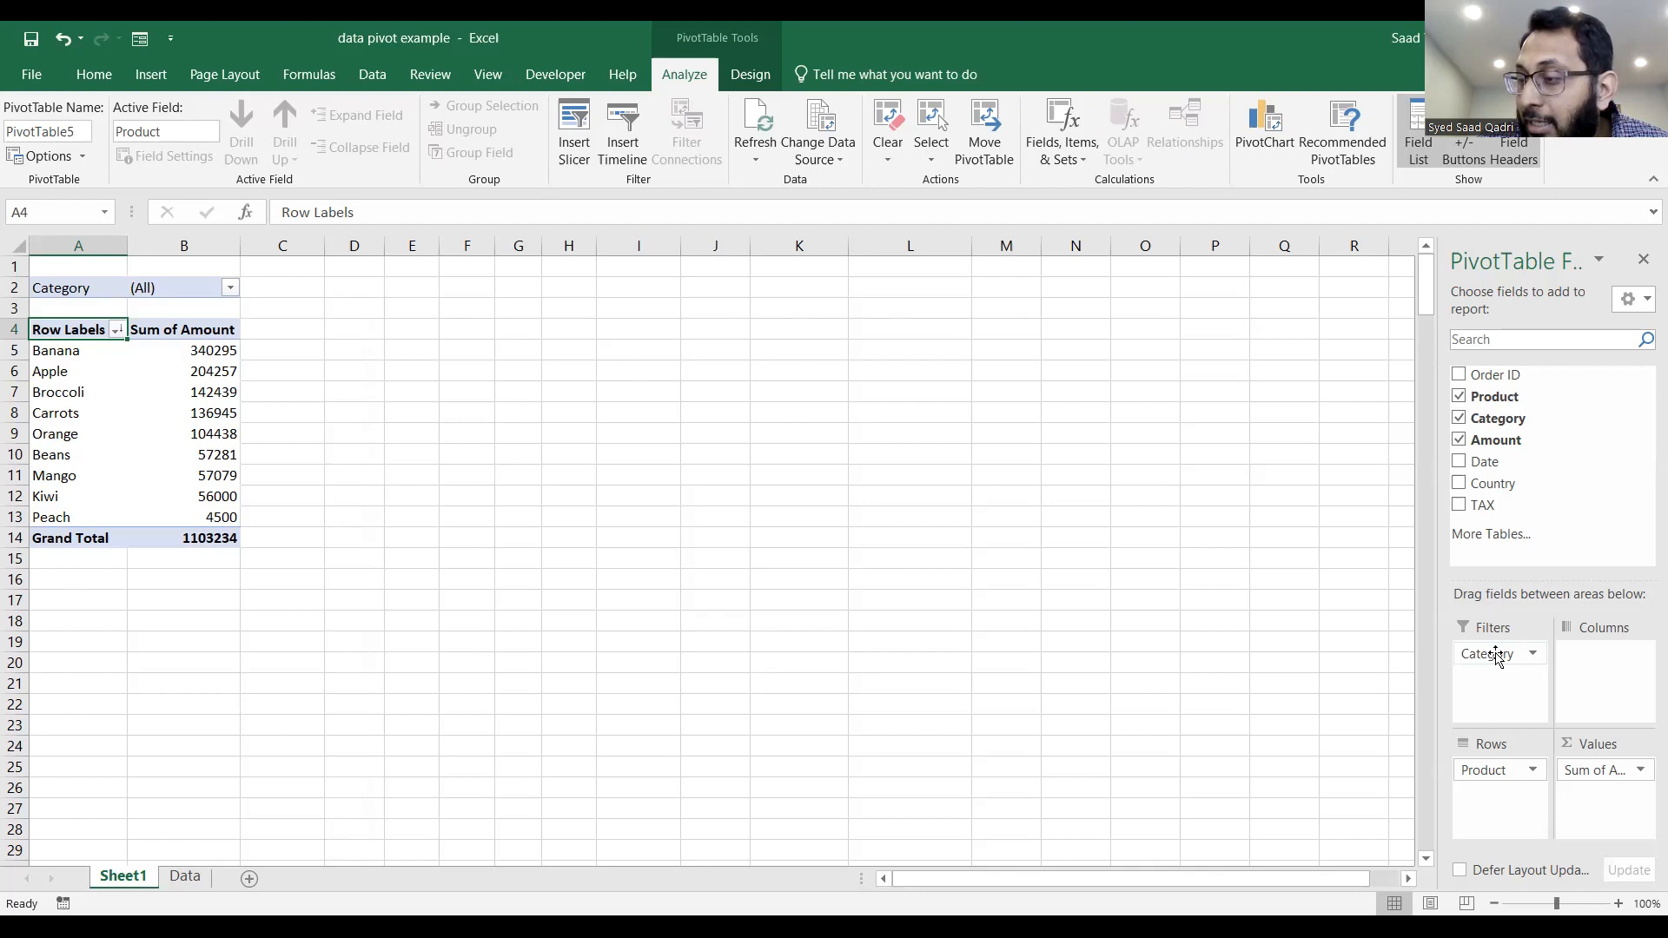
drag(1494, 771, 1629, 677)
drag(1496, 484, 1509, 778)
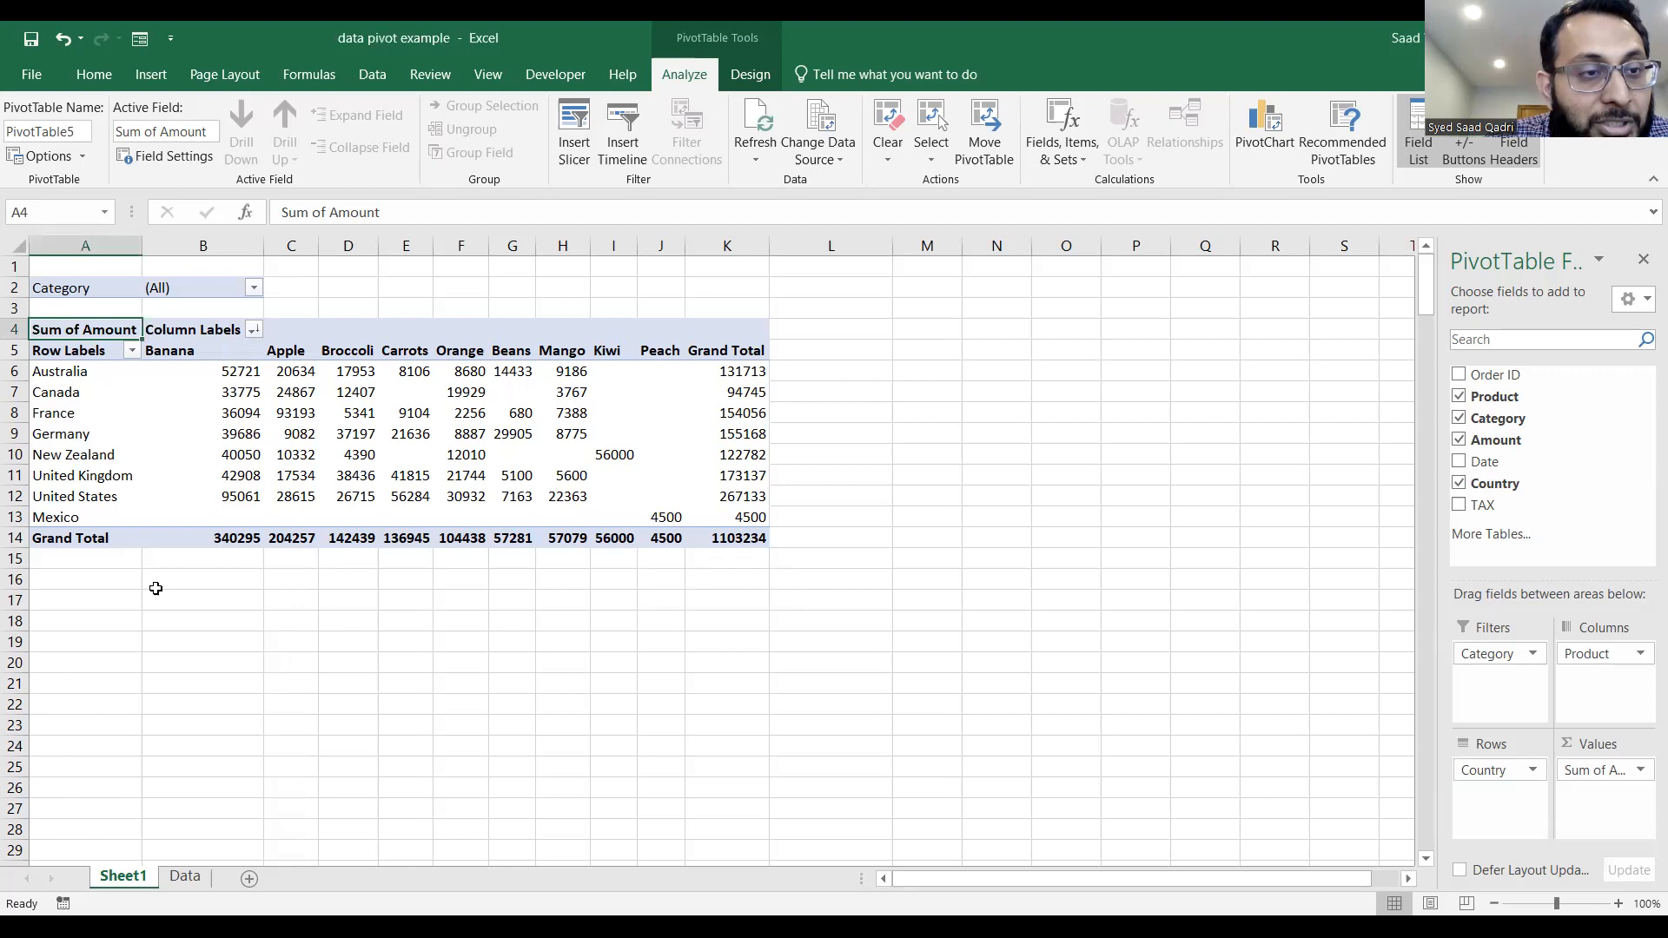
Enter the label Beans France in cell A16 below the PivotTable.
click(127, 590)
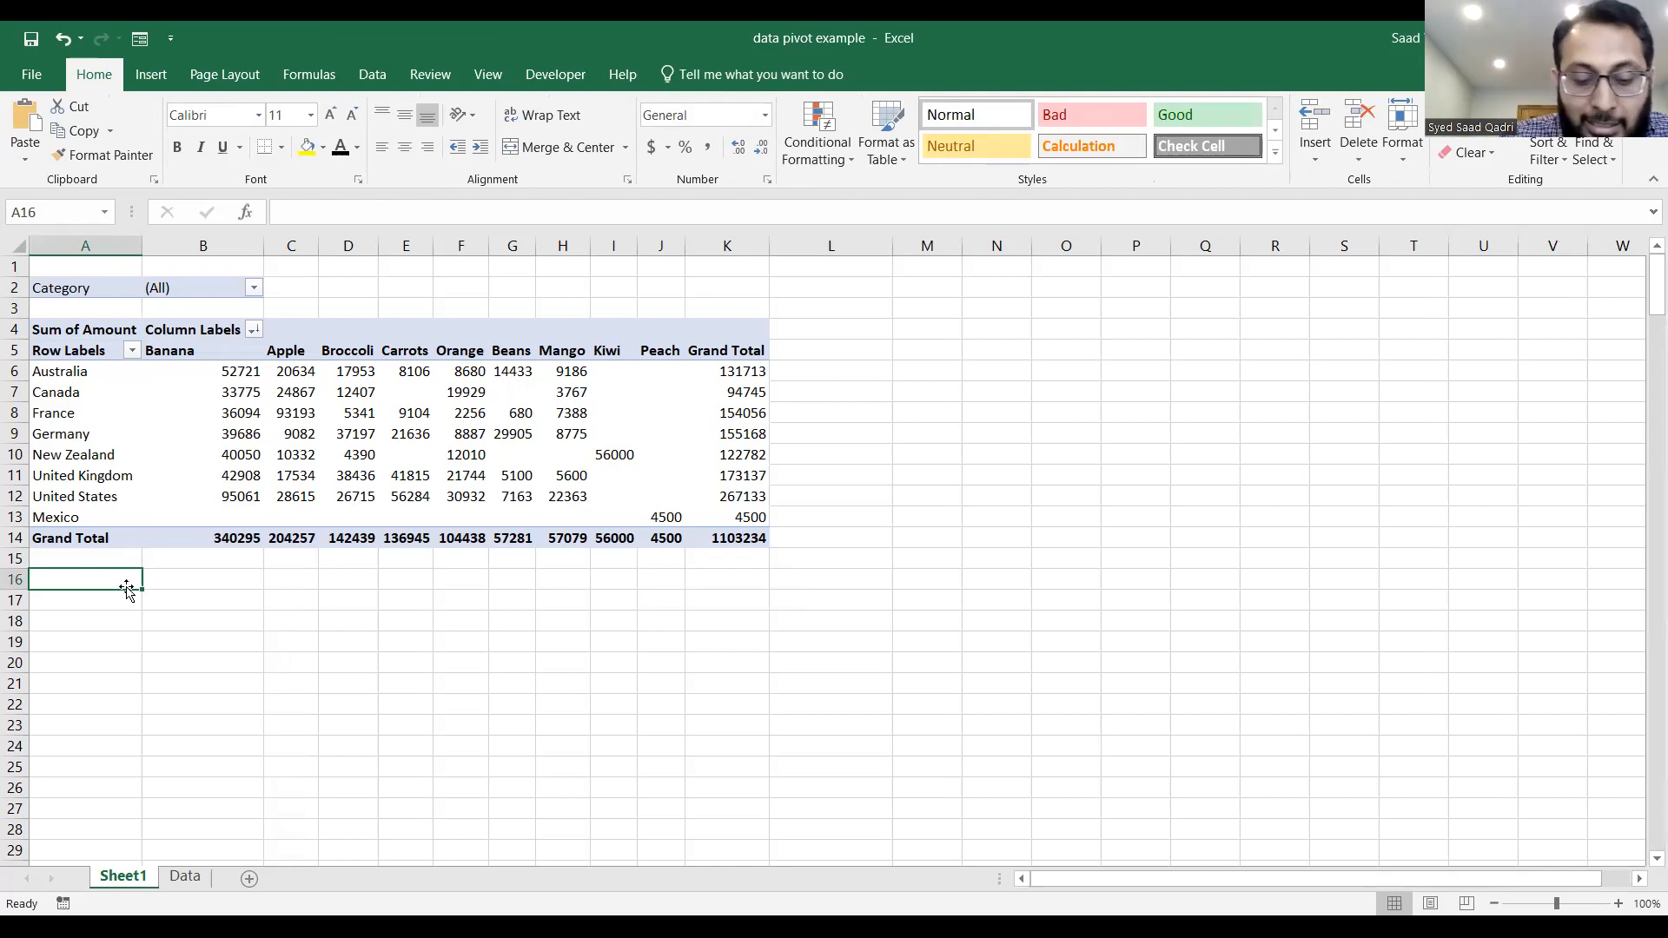
text(Beans )
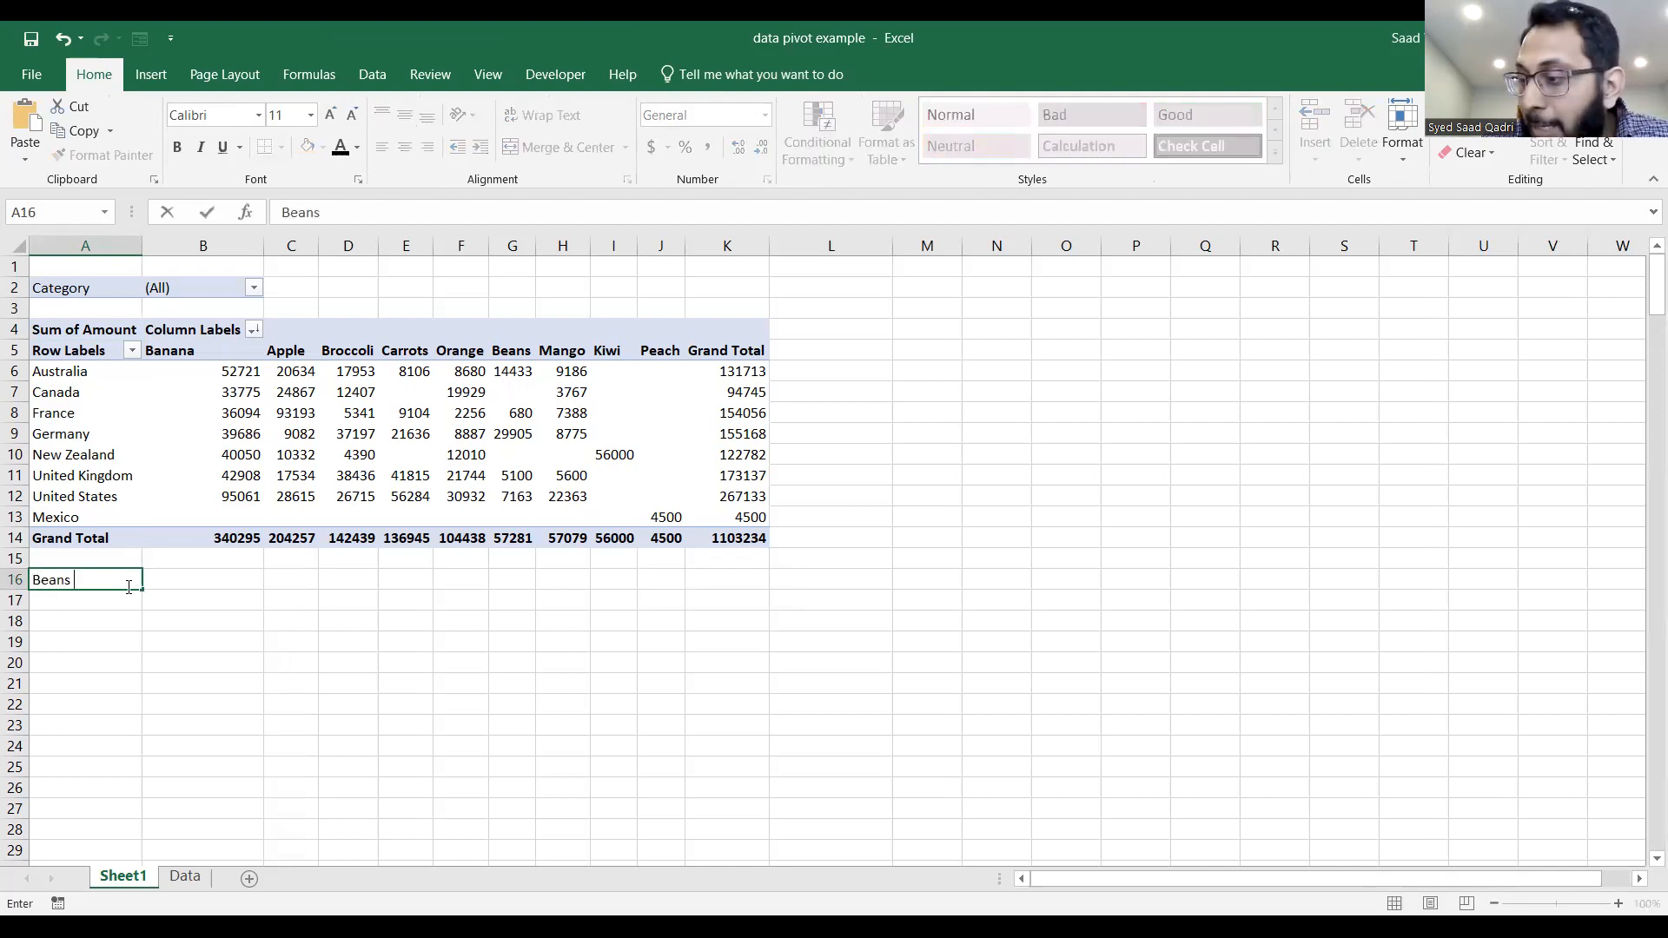
text(France)
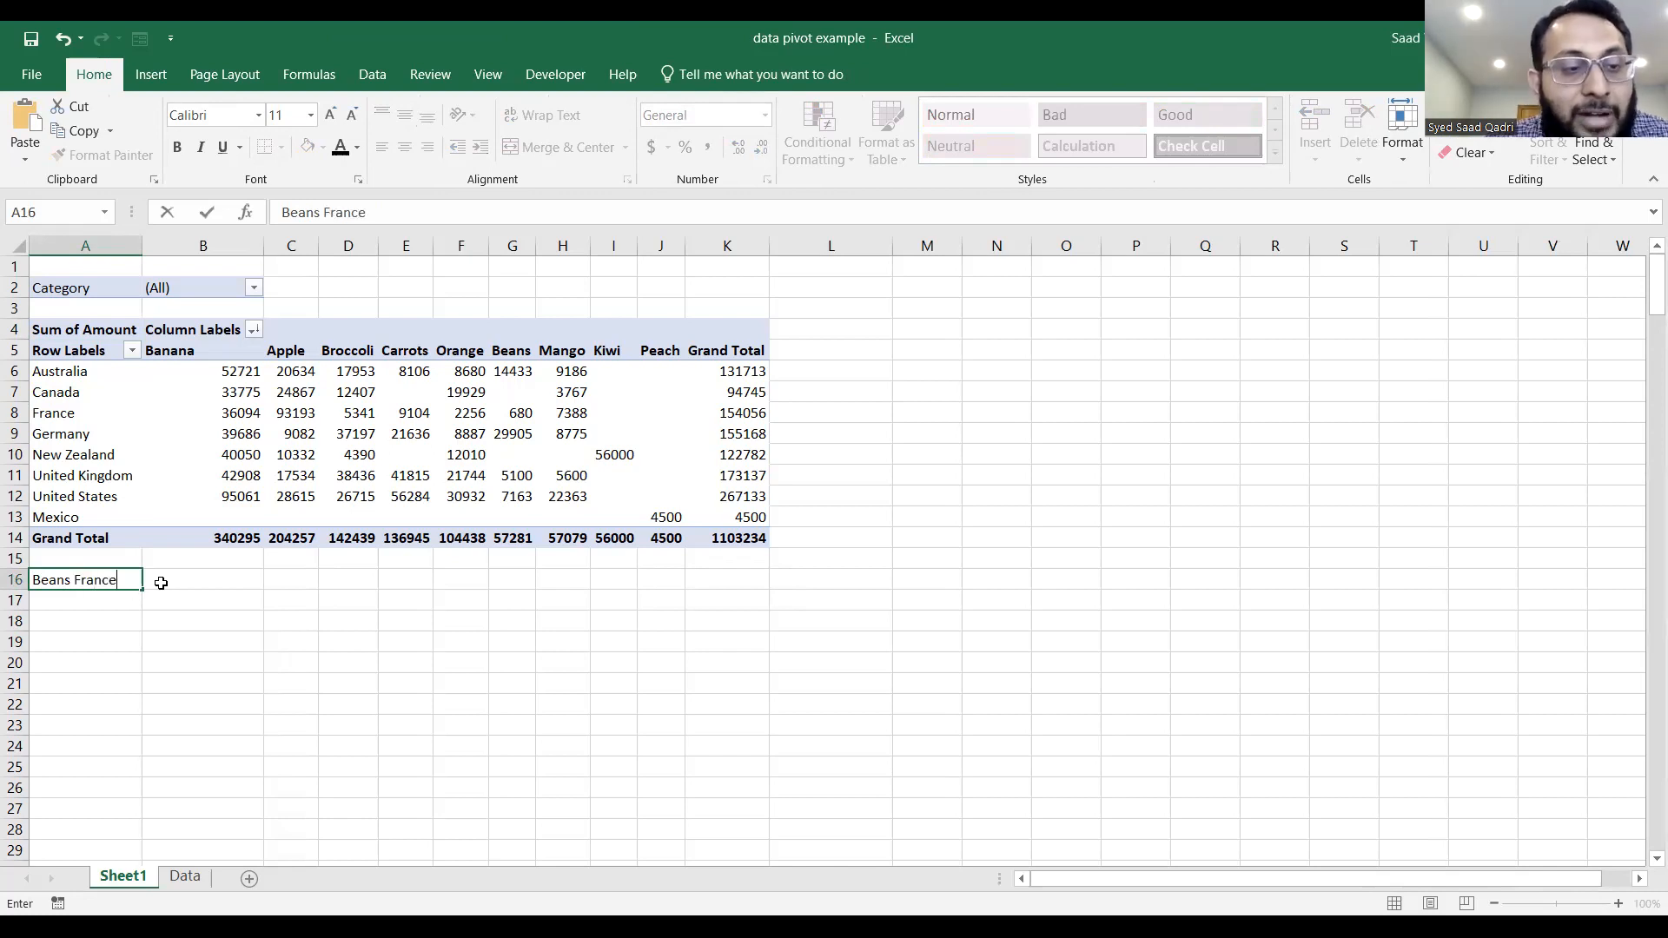
Enter the direct cell reference =G8 in cell B16 for the Beans amount in France.
click(162, 583)
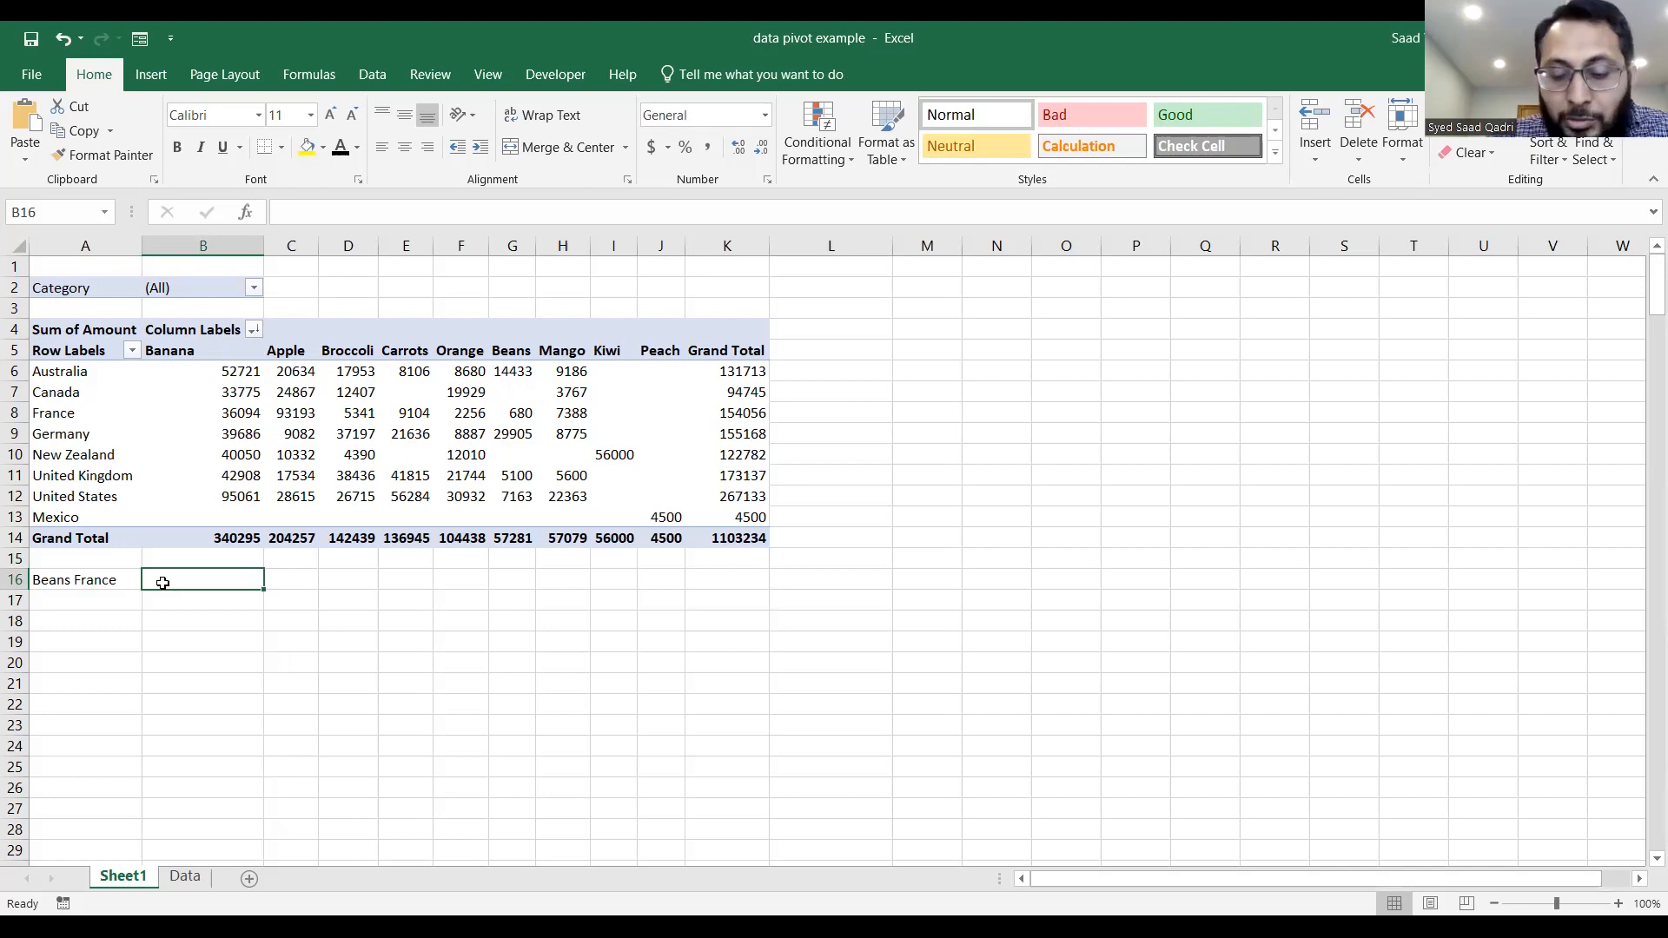
text(=g8)
key(Return)
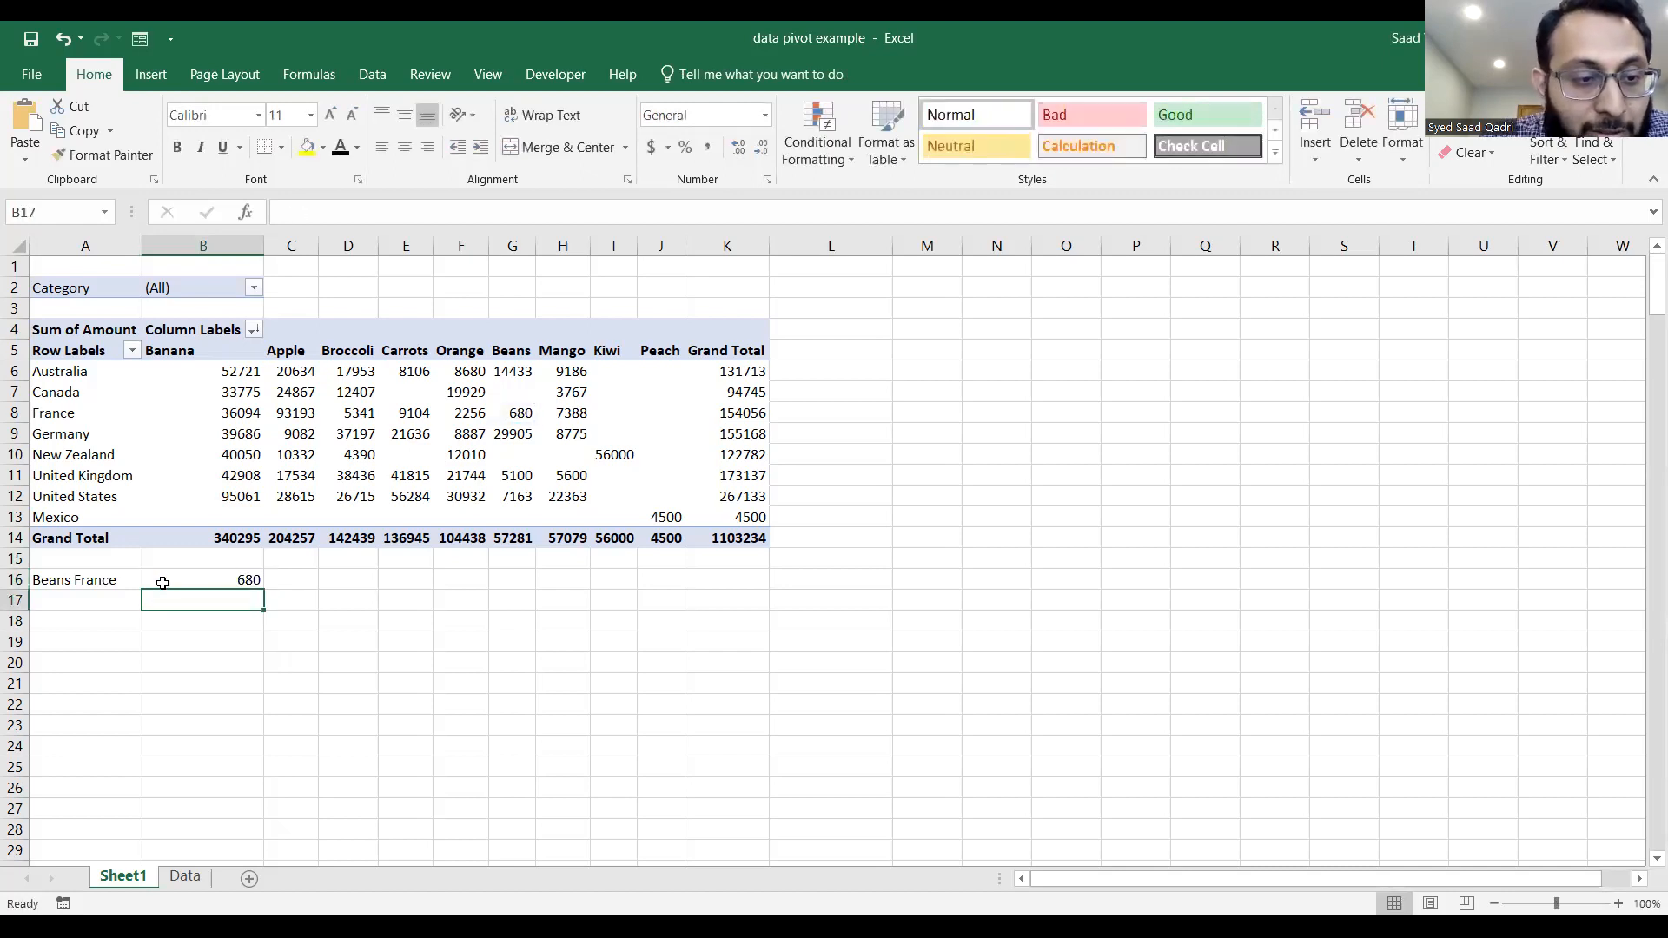
Test the direct reference in B16 by filtering Category to Vegetables, and reset the filter to (All).
click(204, 578)
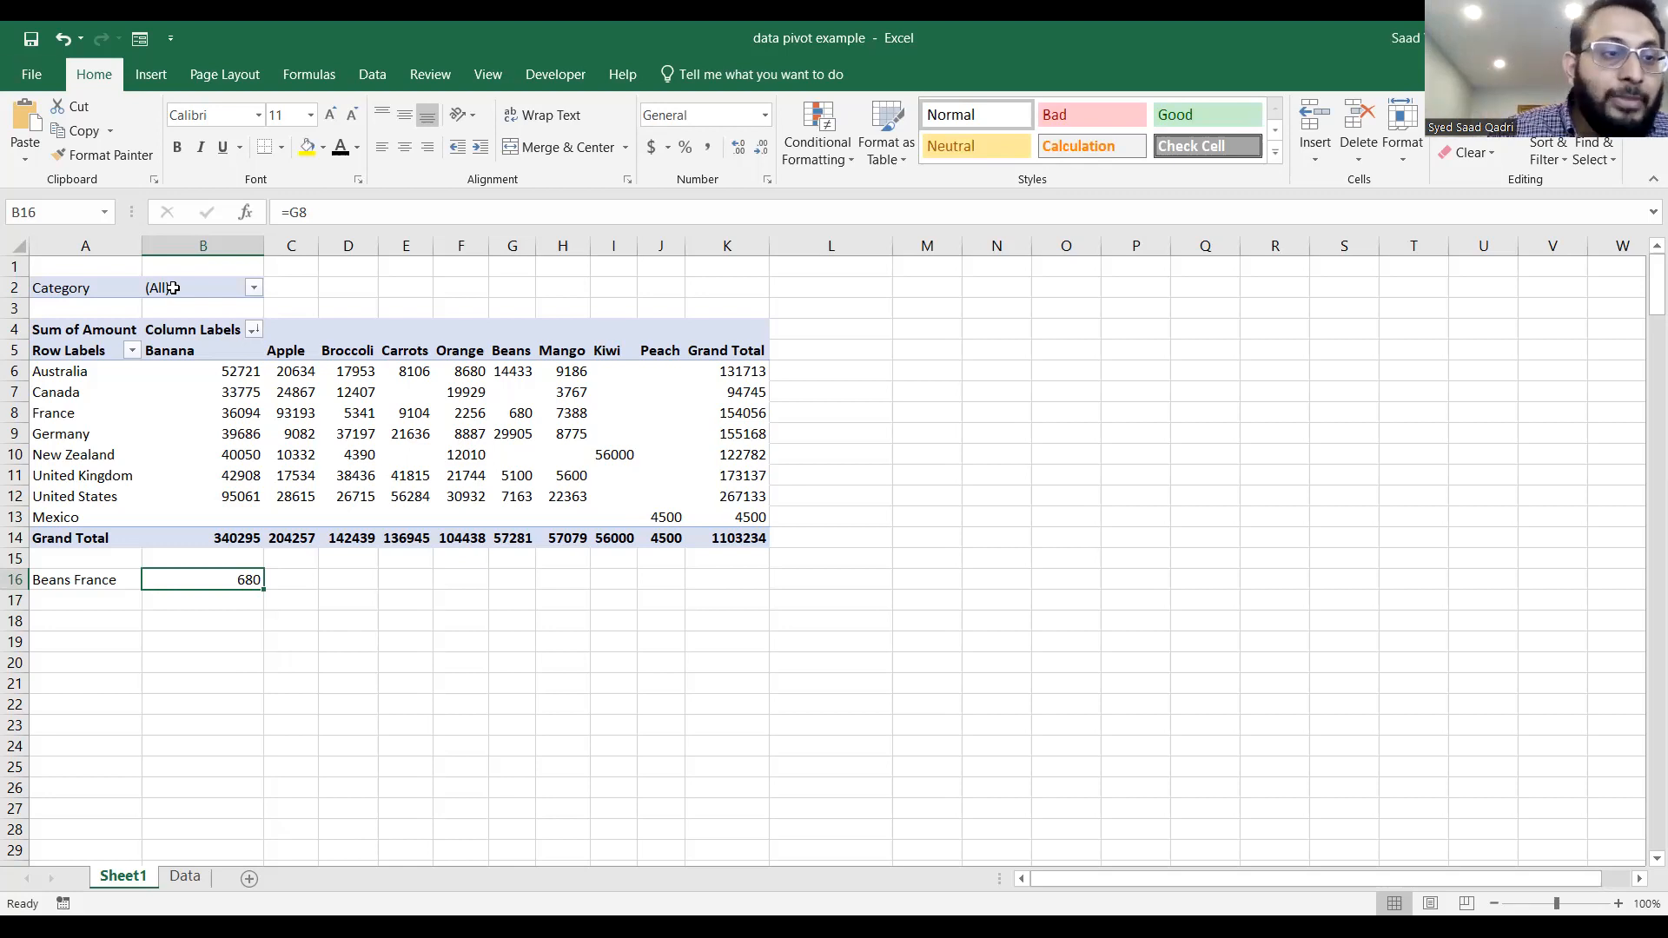
click(255, 289)
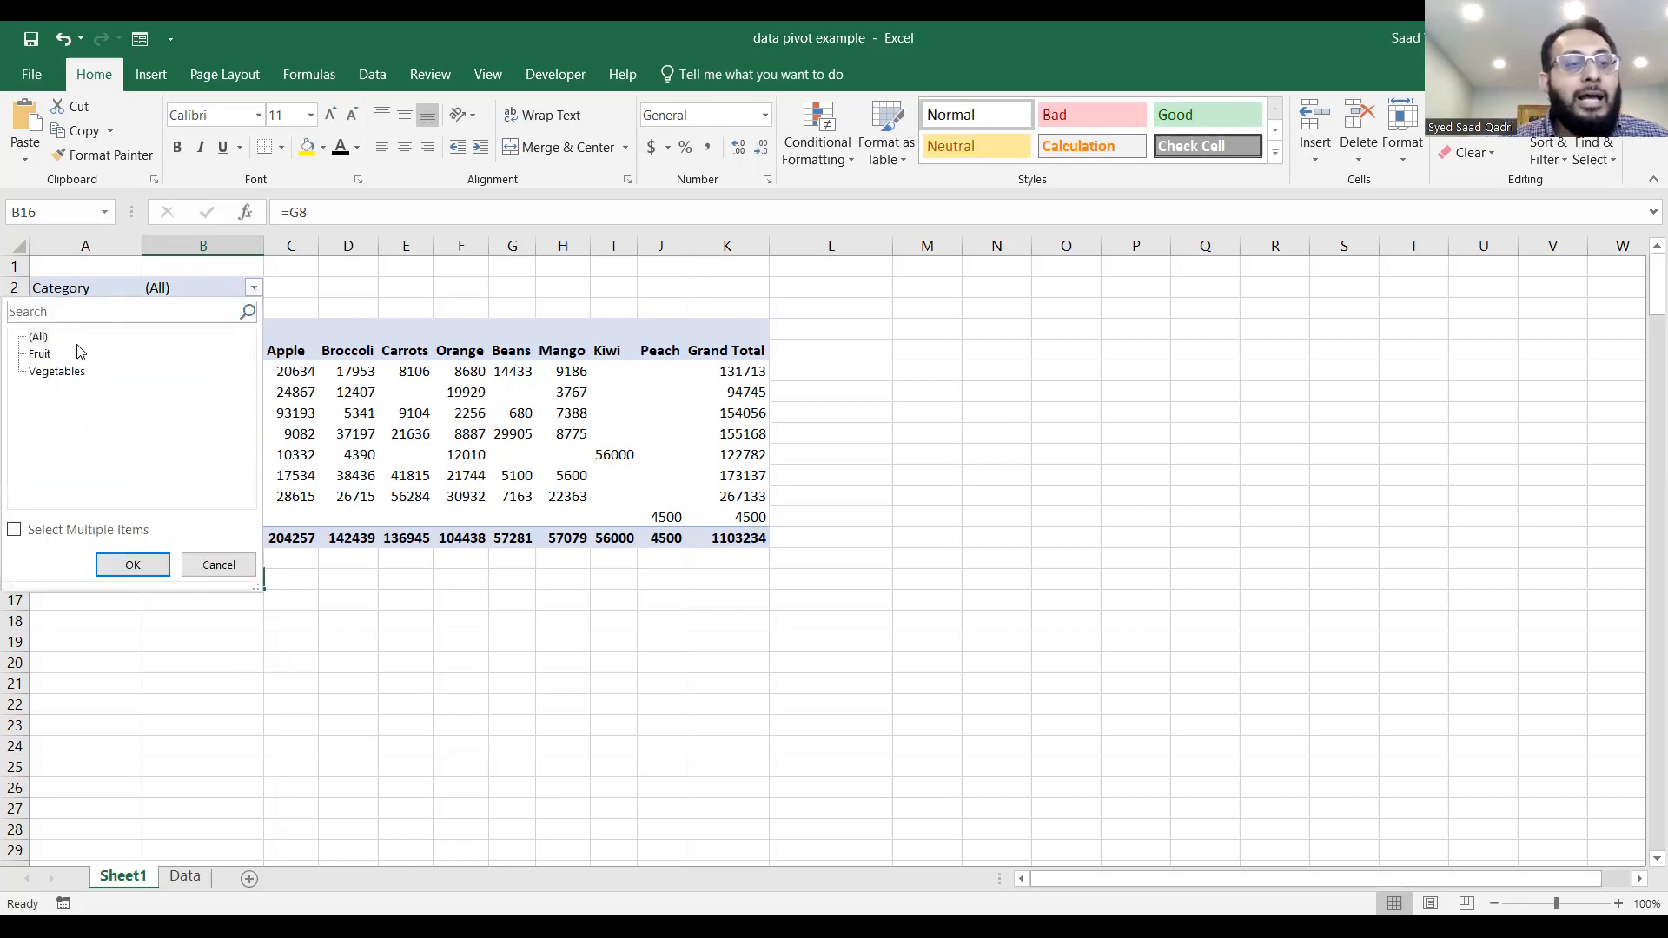
click(52, 374)
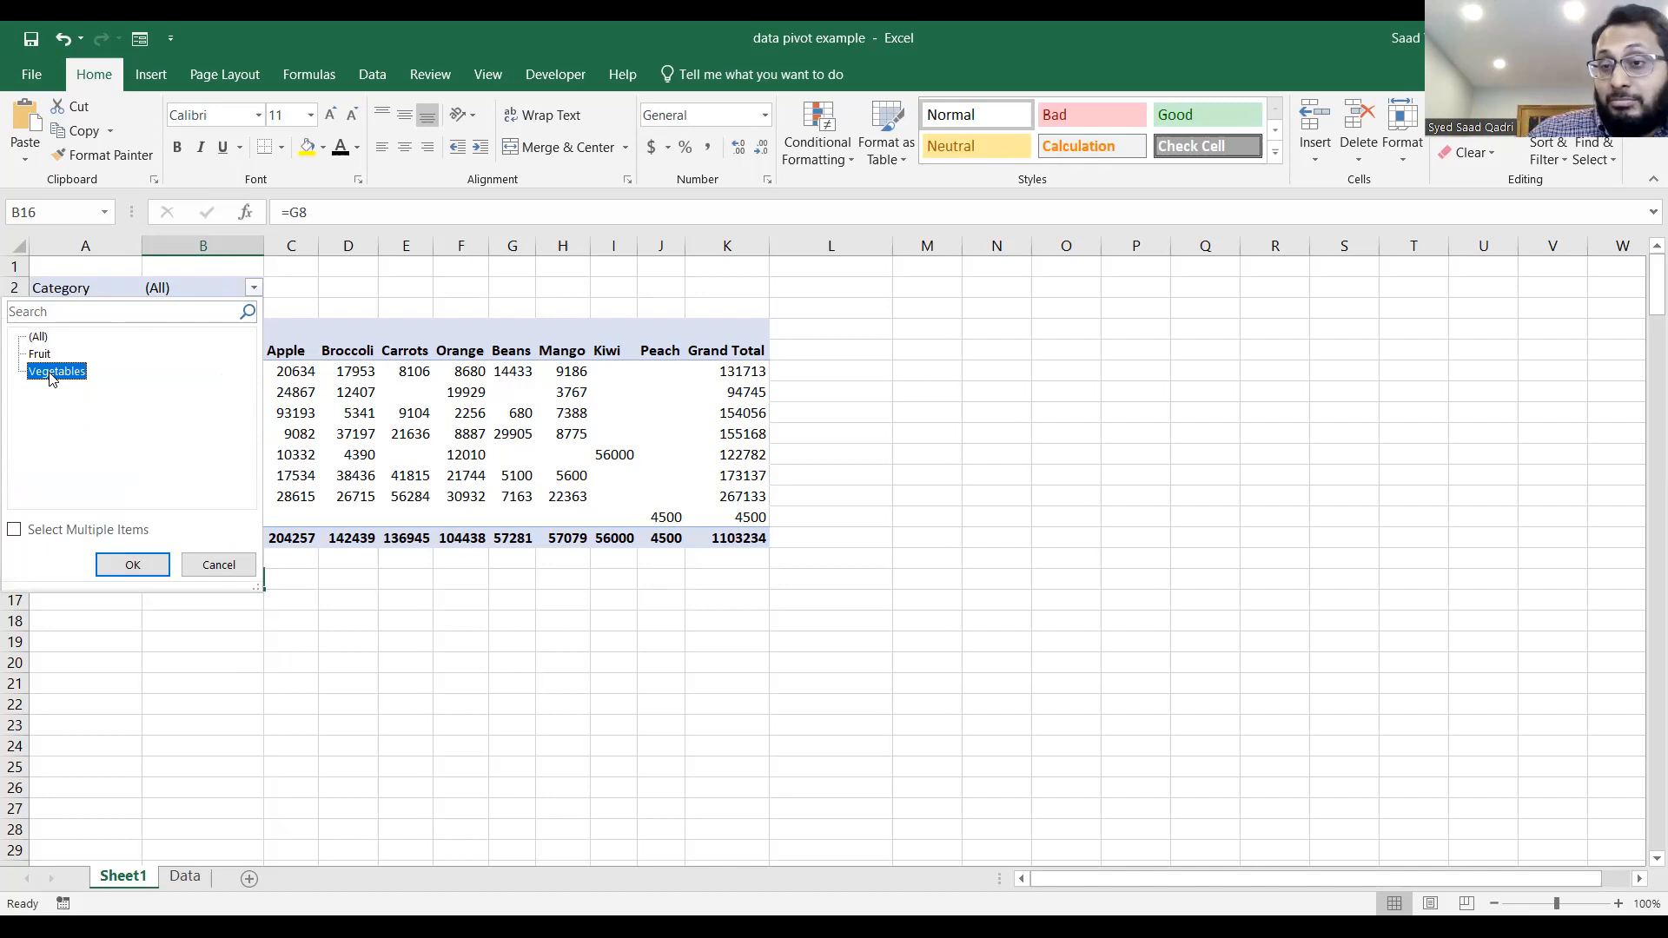
click(126, 566)
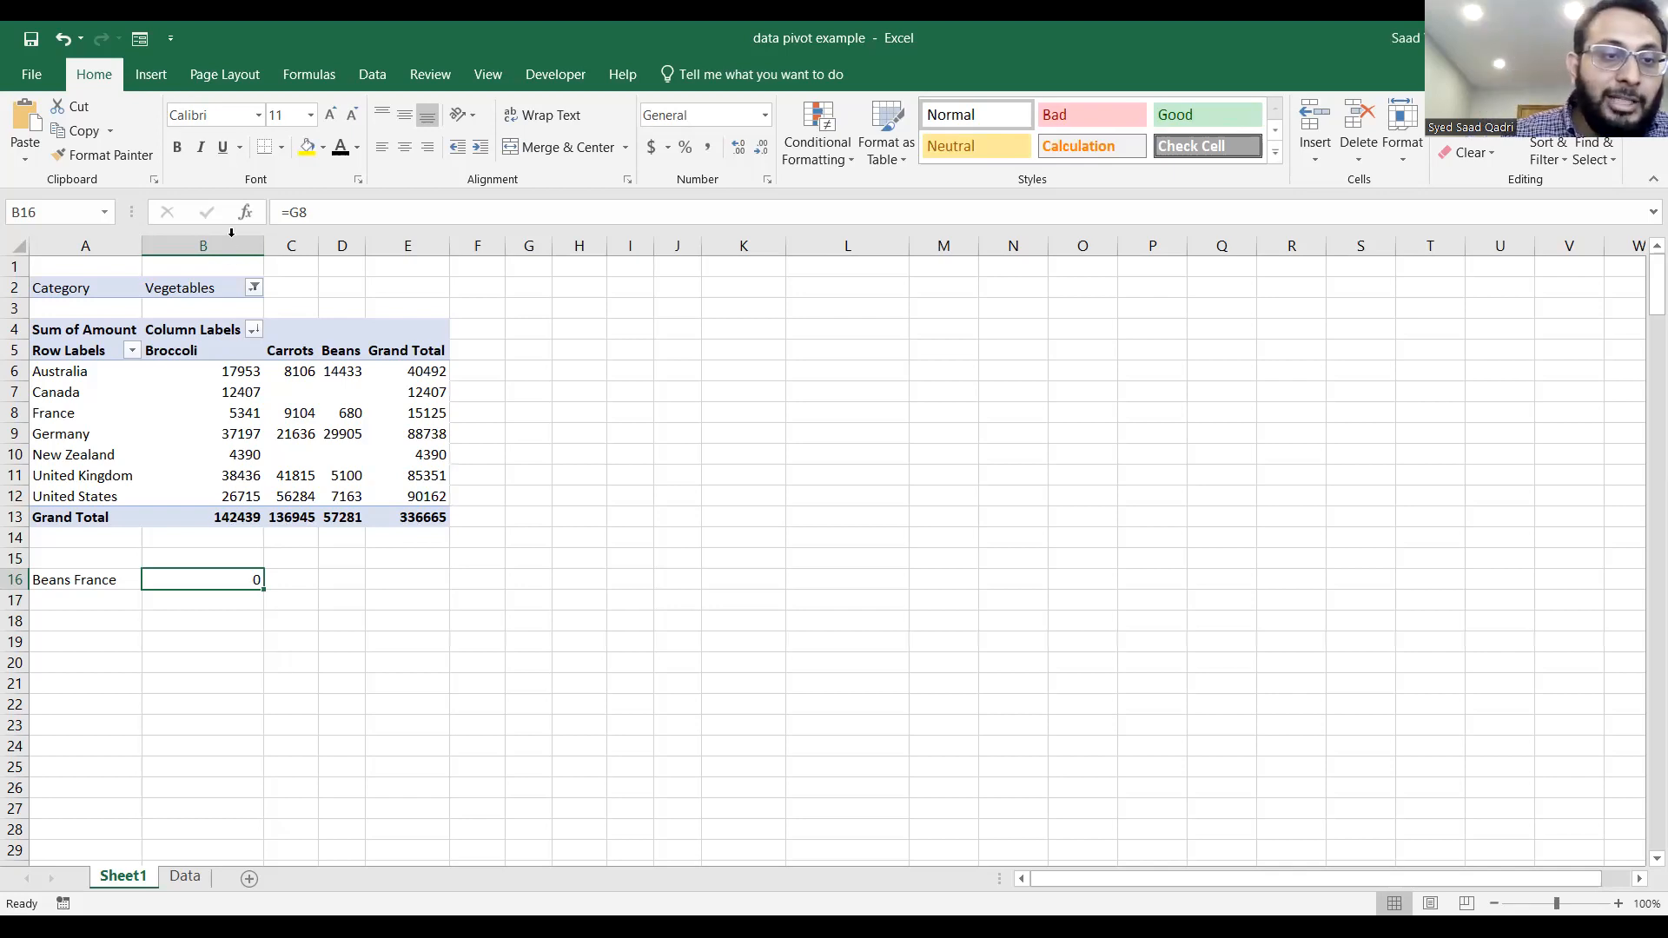
click(254, 287)
click(38, 338)
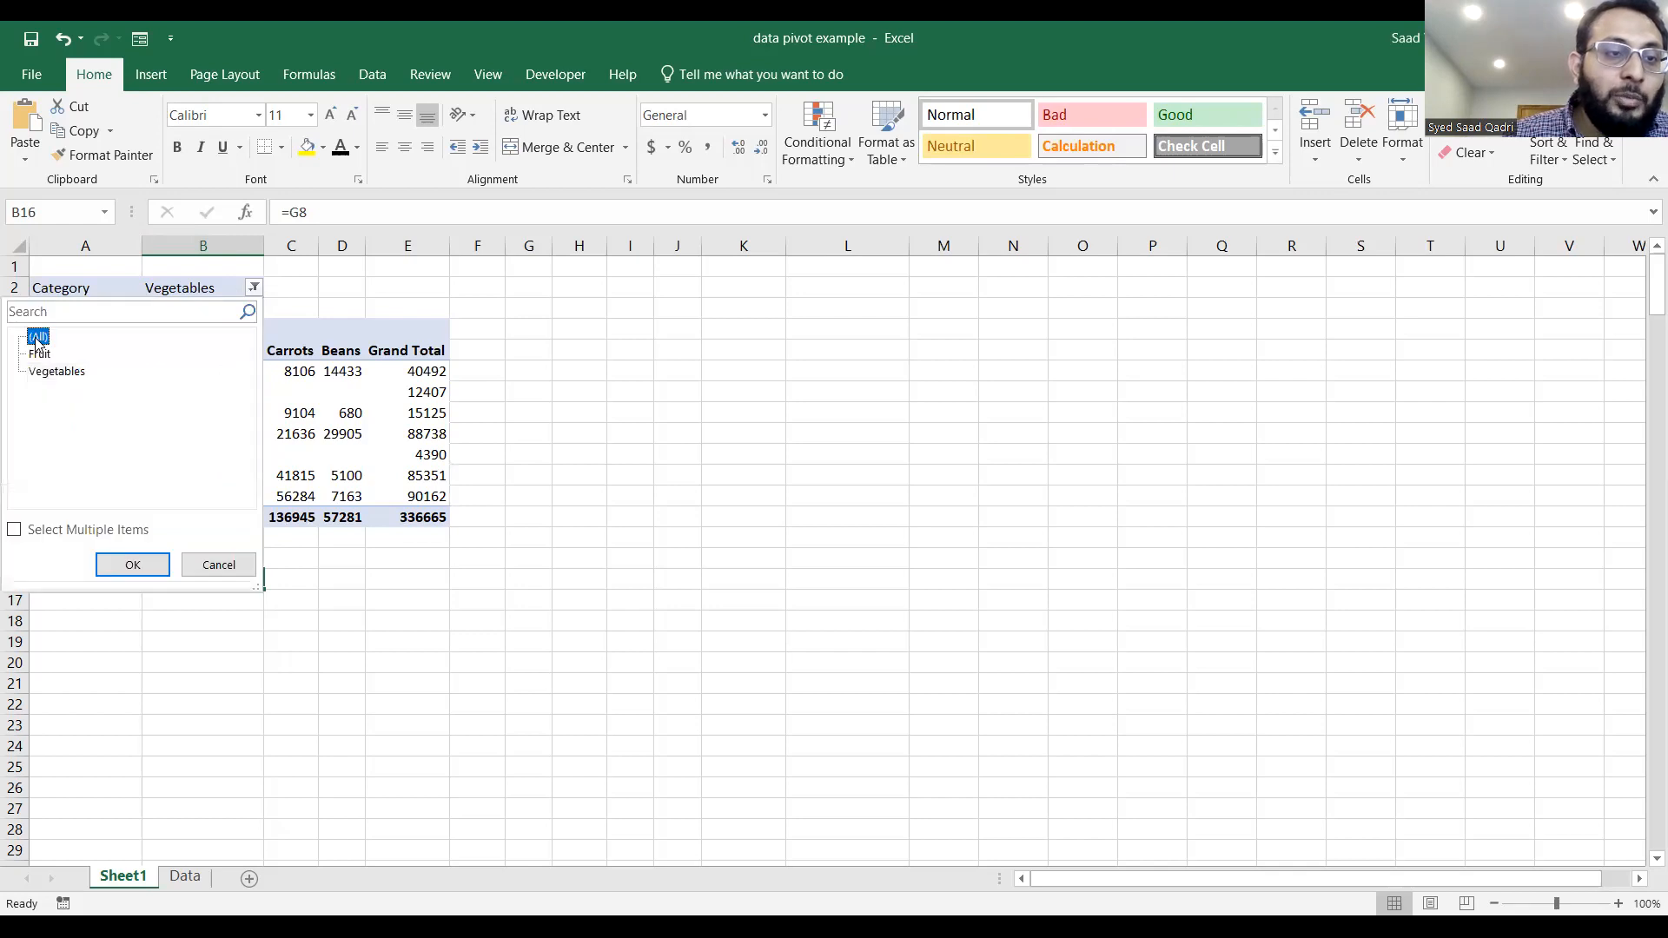
click(135, 566)
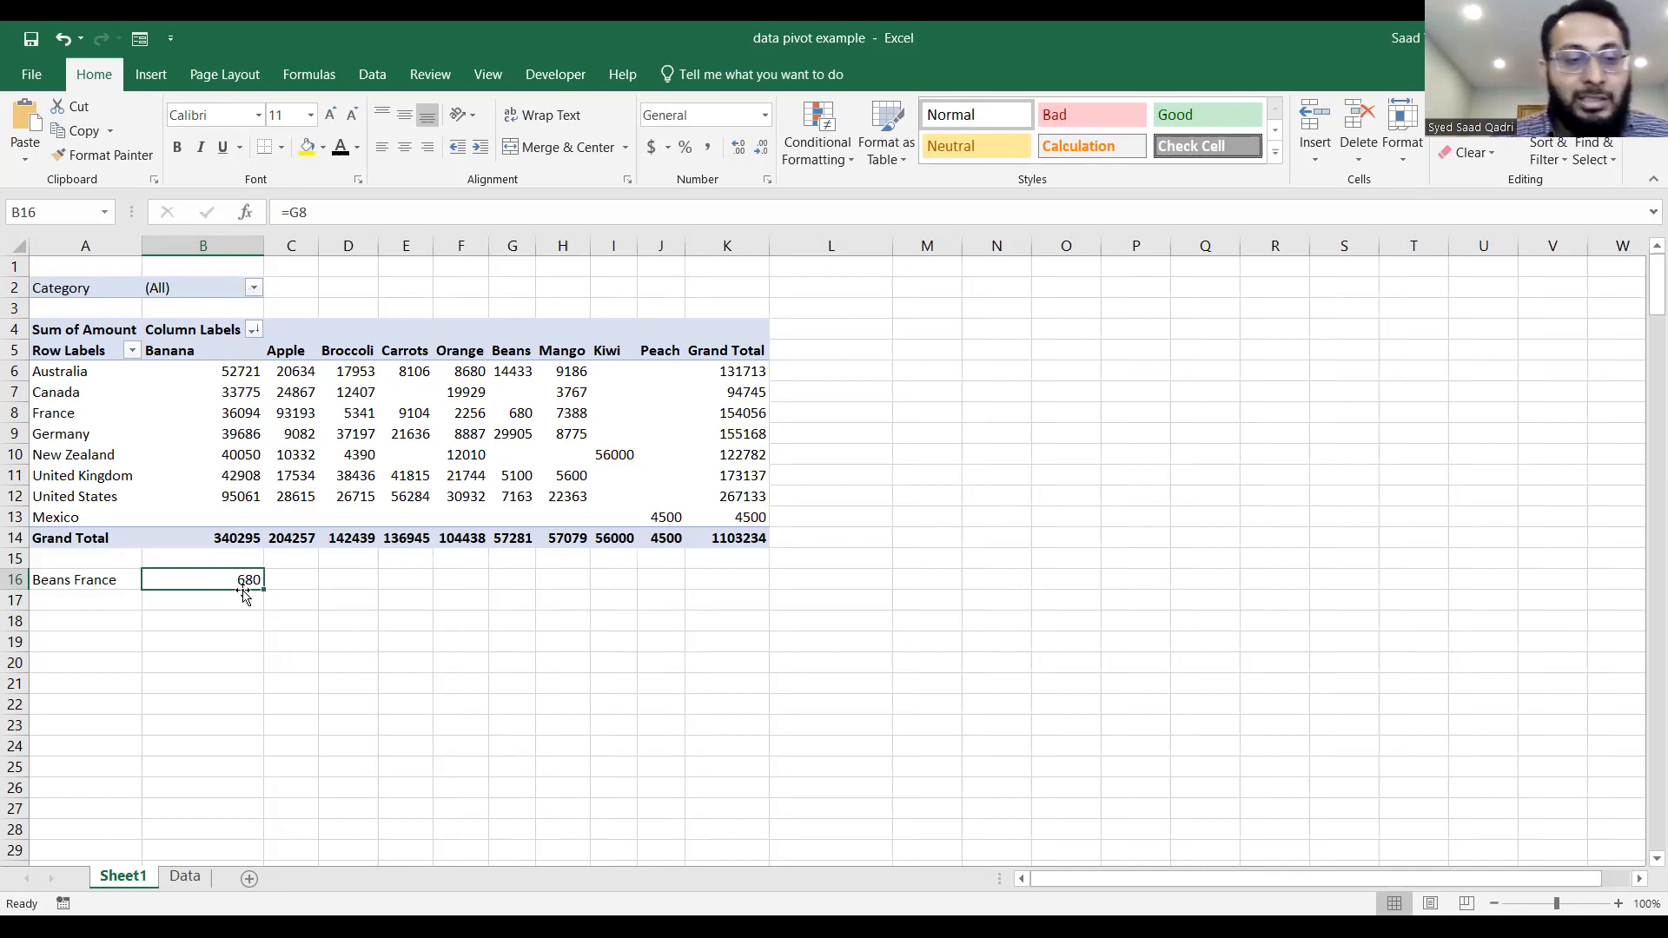
Replace the formula in B16 with =GETPIVOTDATA("Amount",$A$4,"Product","Beans","Country","France") by referencing the Beans value for France in the PivotTable.
double_click(243, 580)
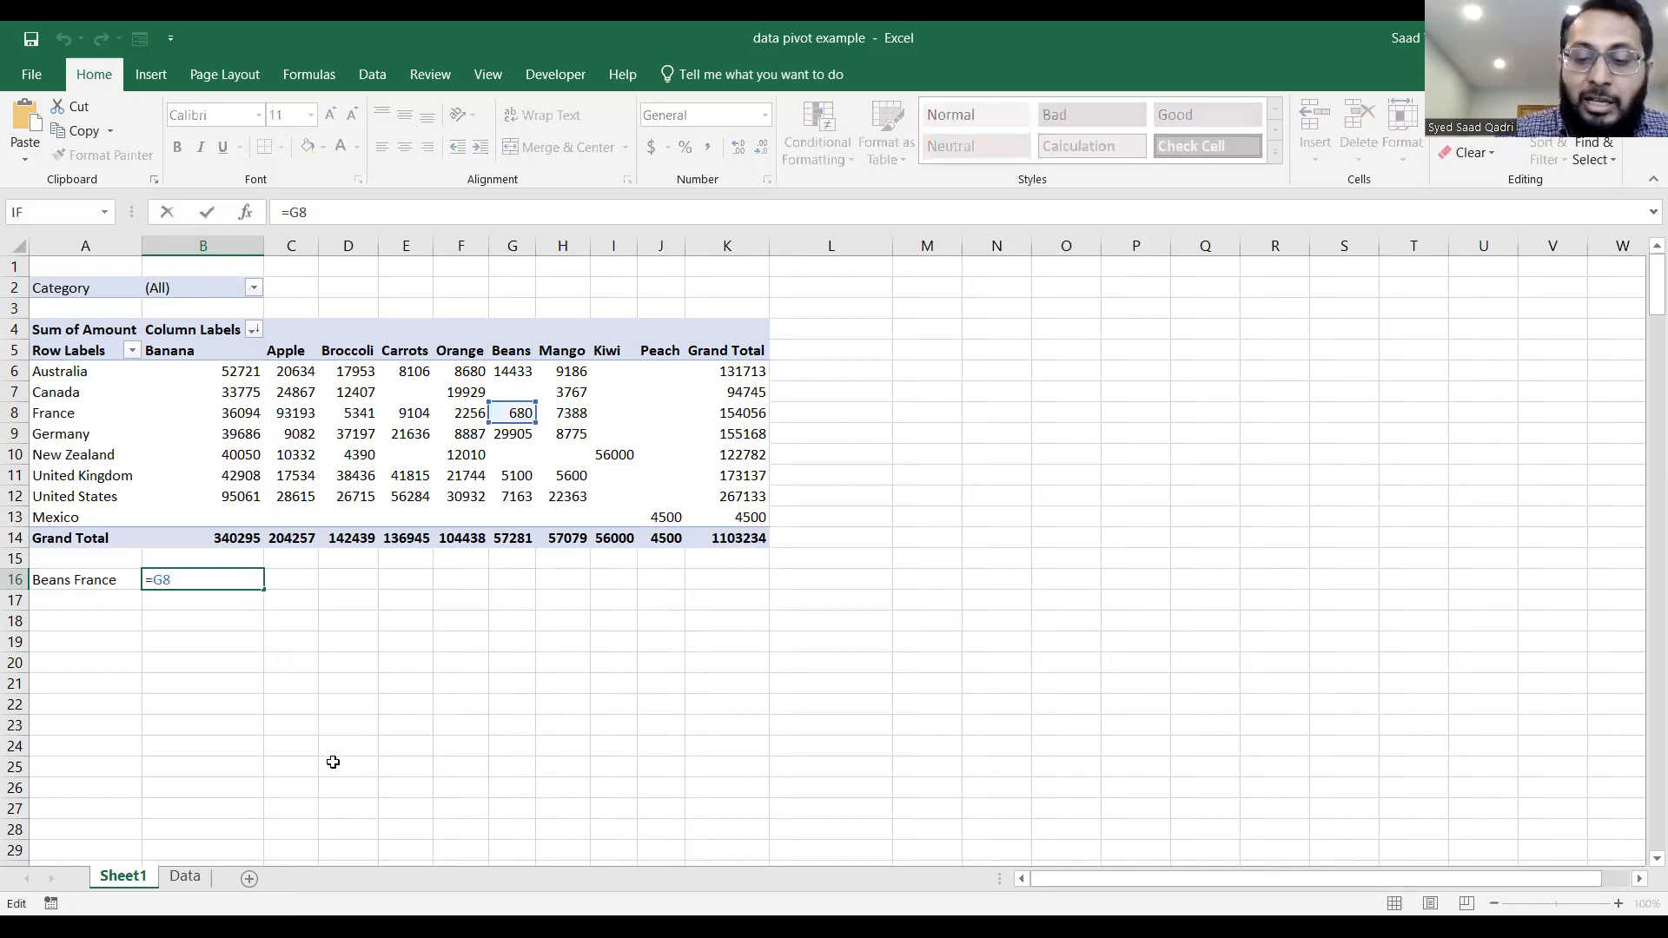
key(BackSpace)
key(BackSpace)
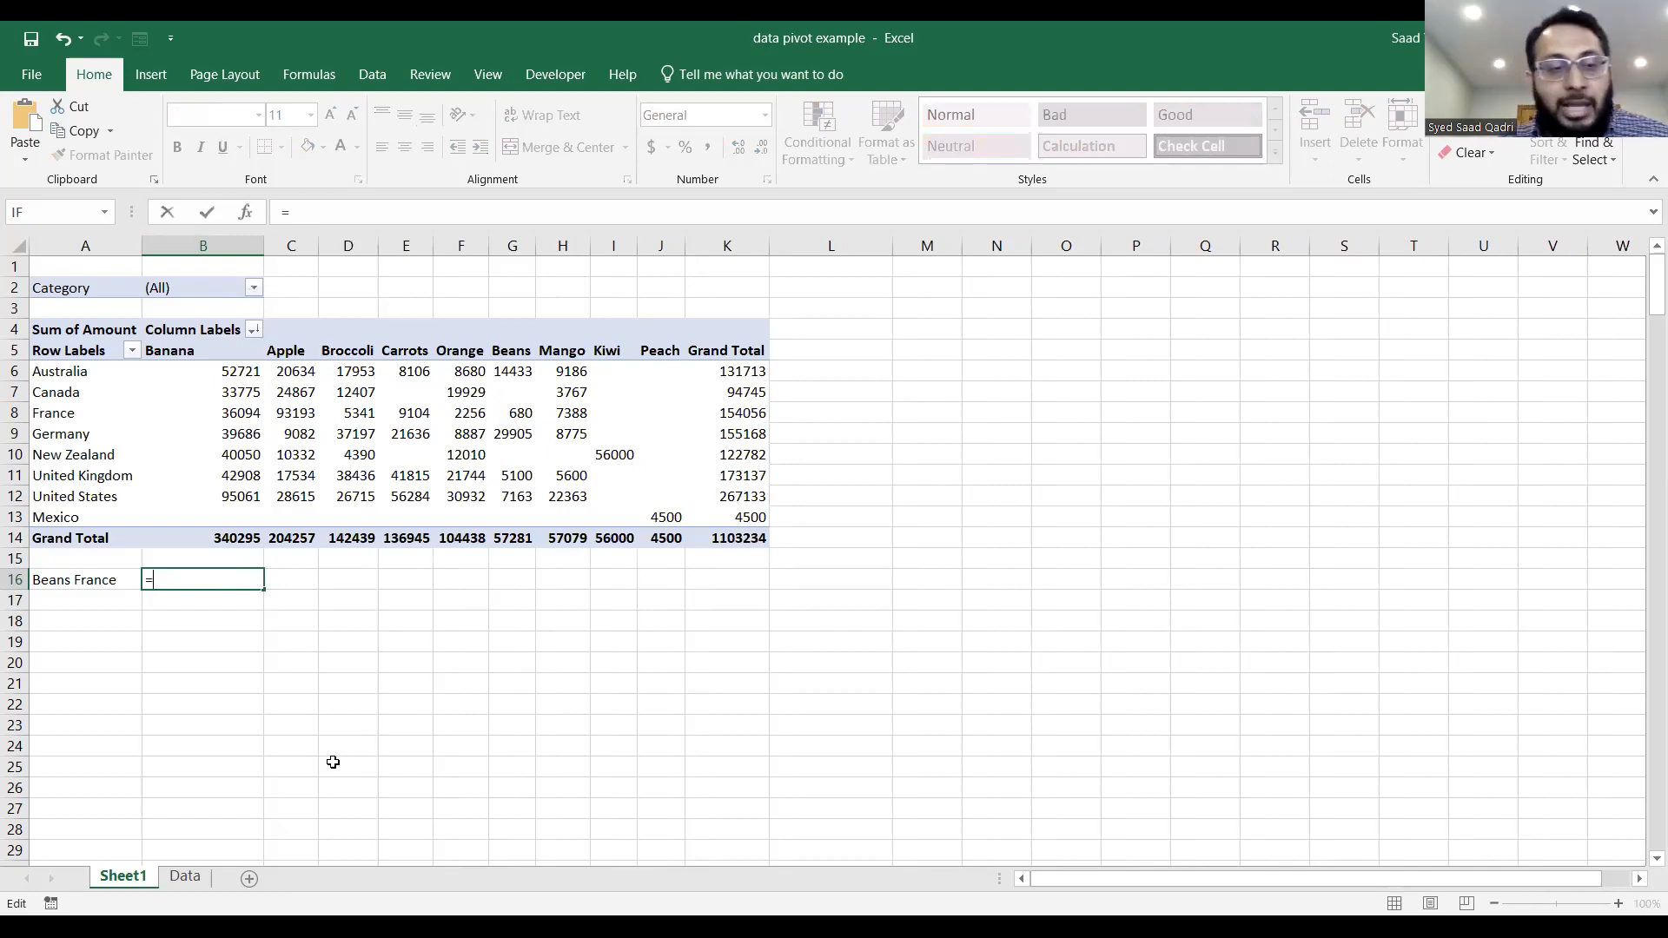
click(518, 413)
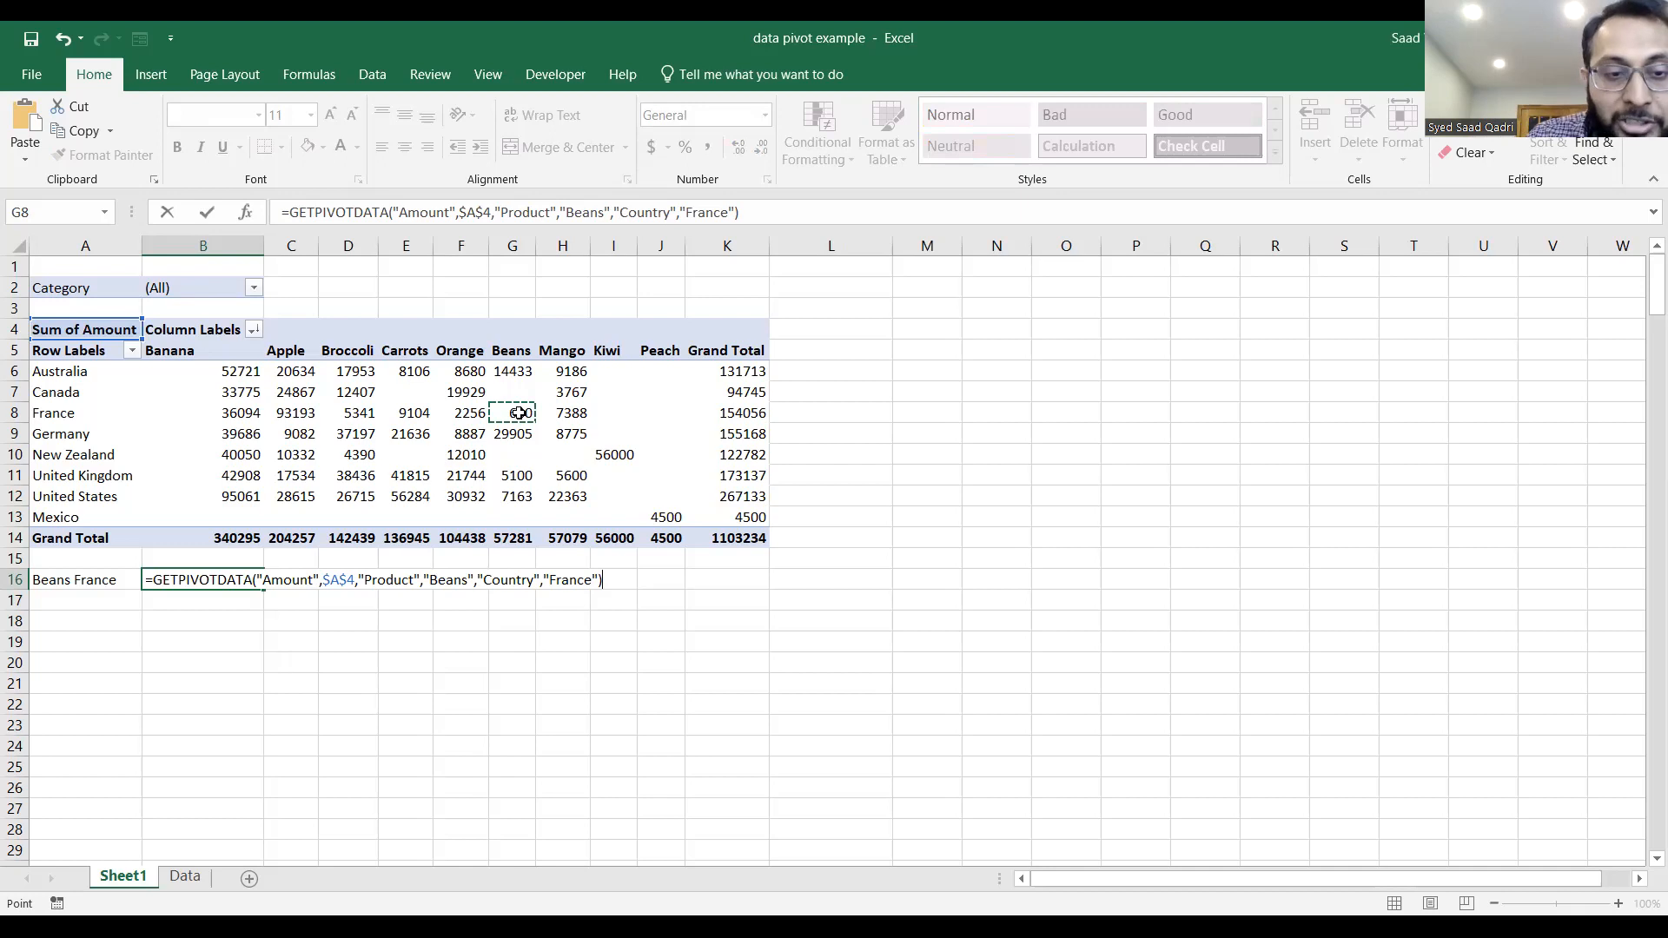
key(Return)
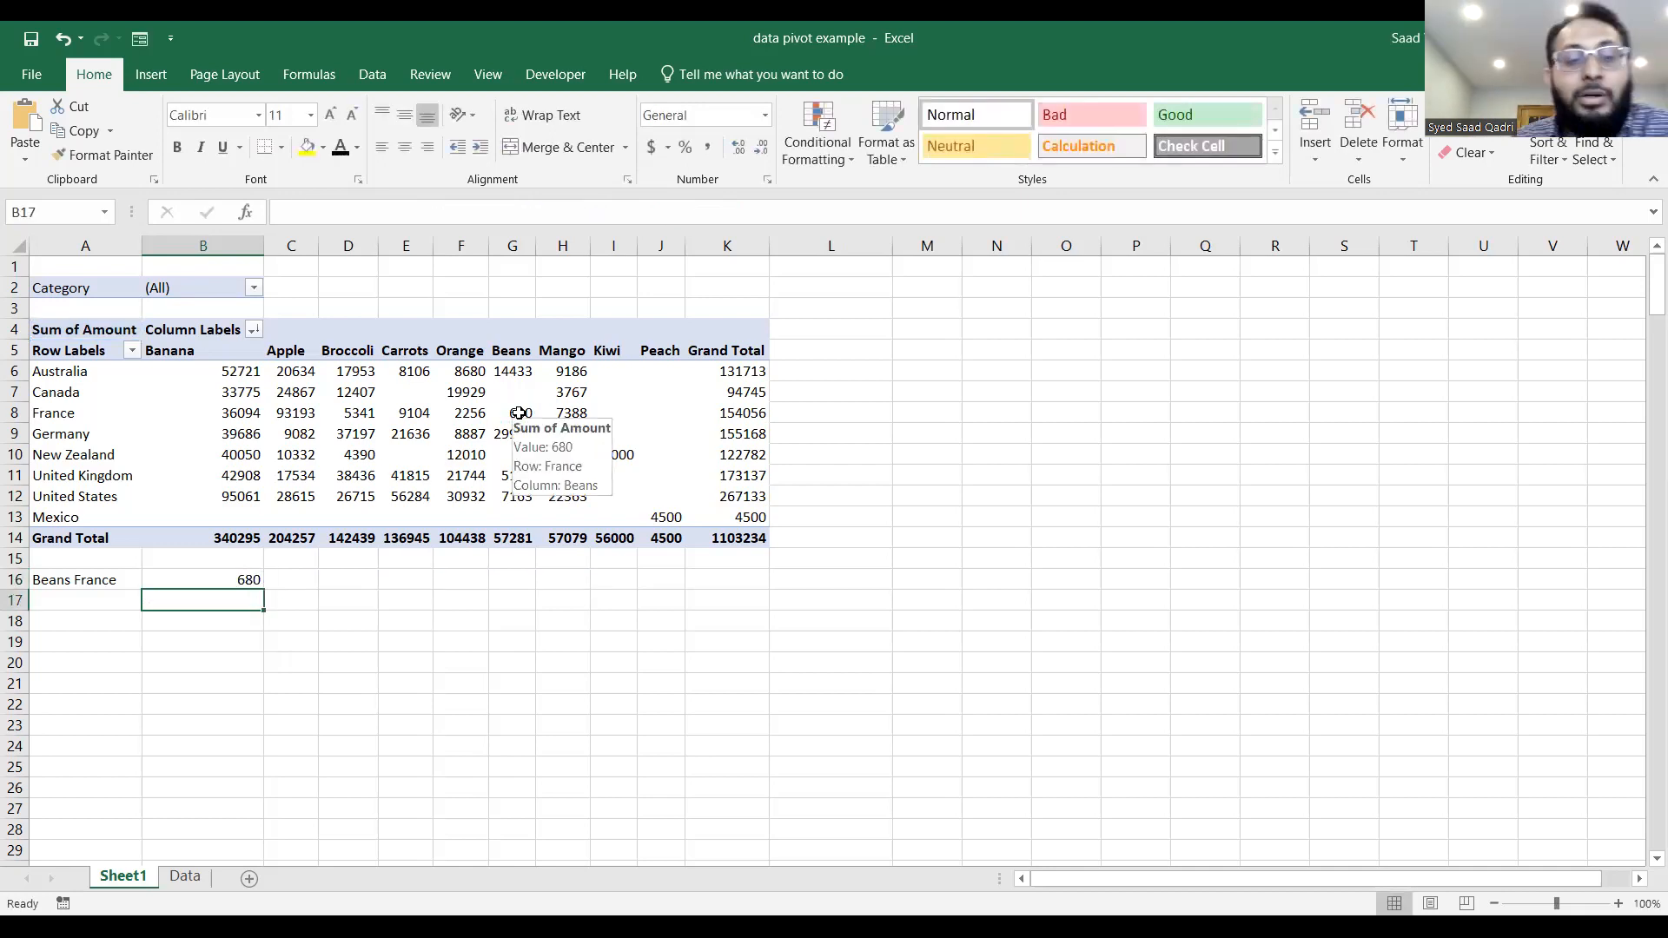
Test the GETPIVOTDATA formula in B16 by filtering Category first to Vegetables and after that to Fruit.
click(239, 577)
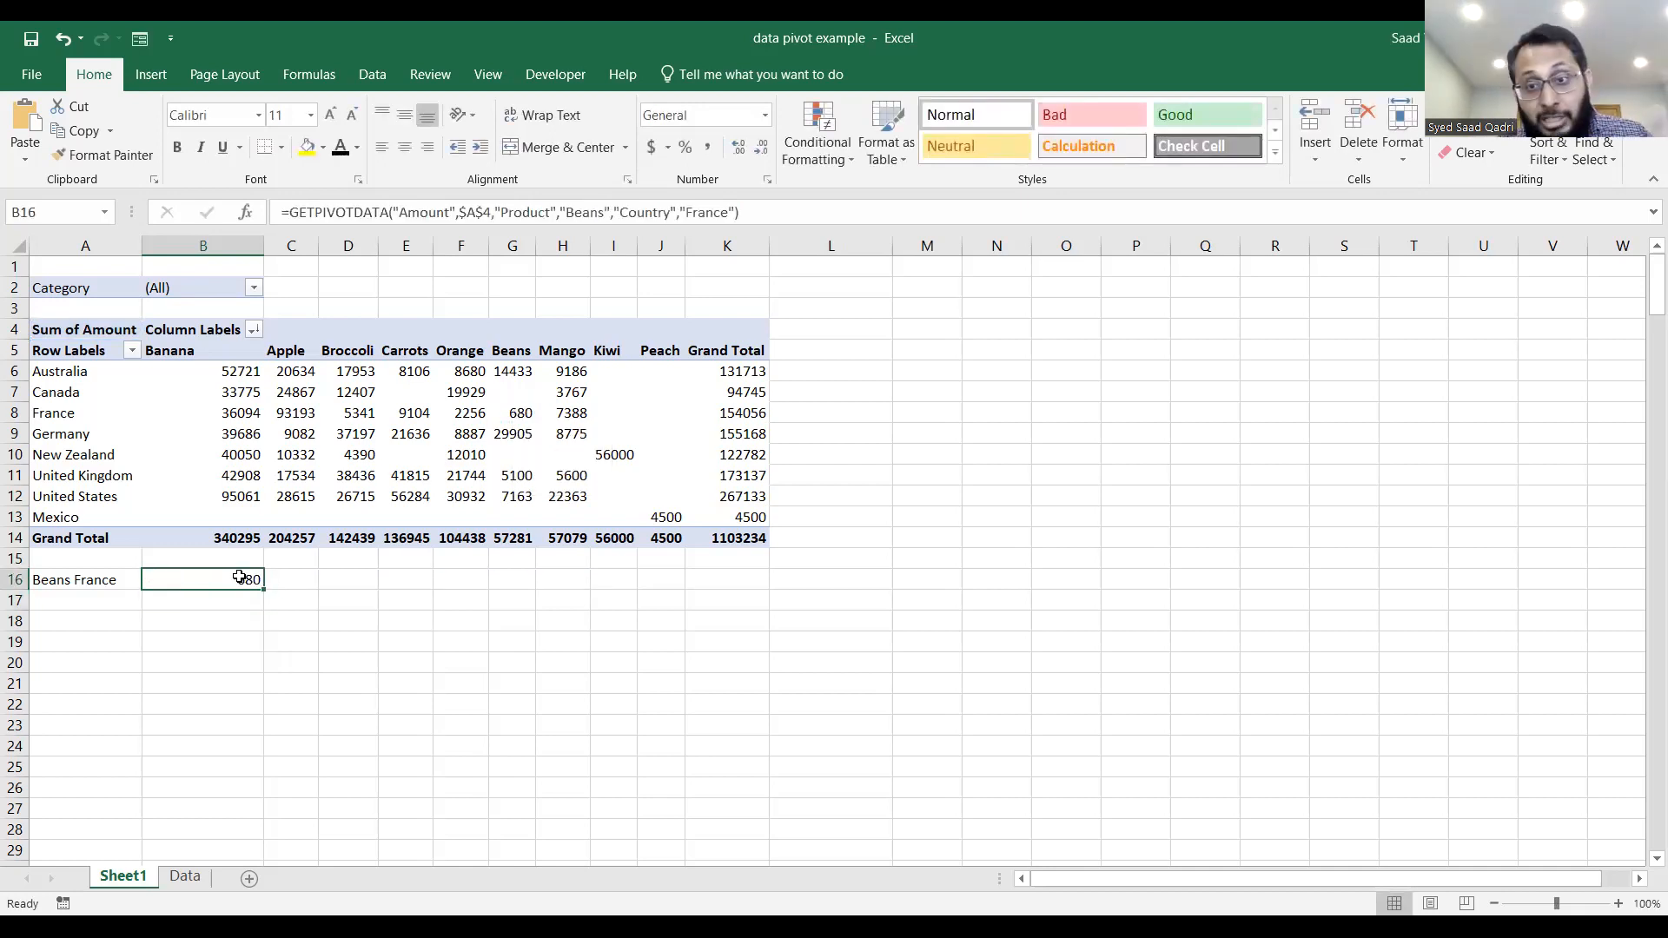
click(253, 287)
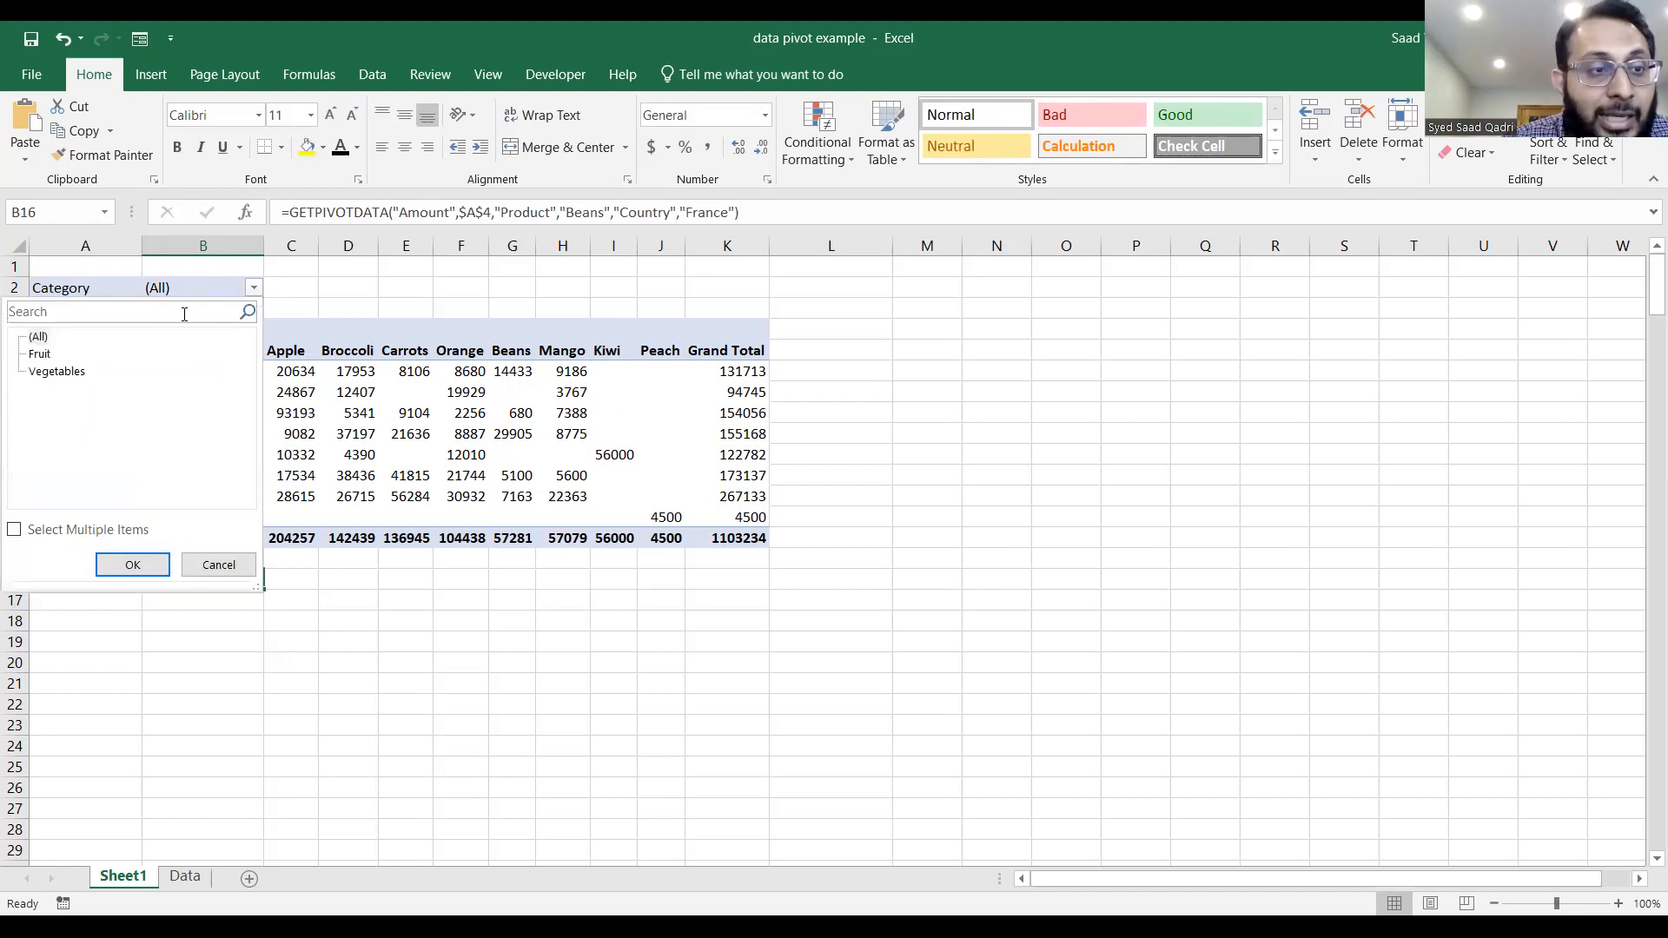
click(59, 374)
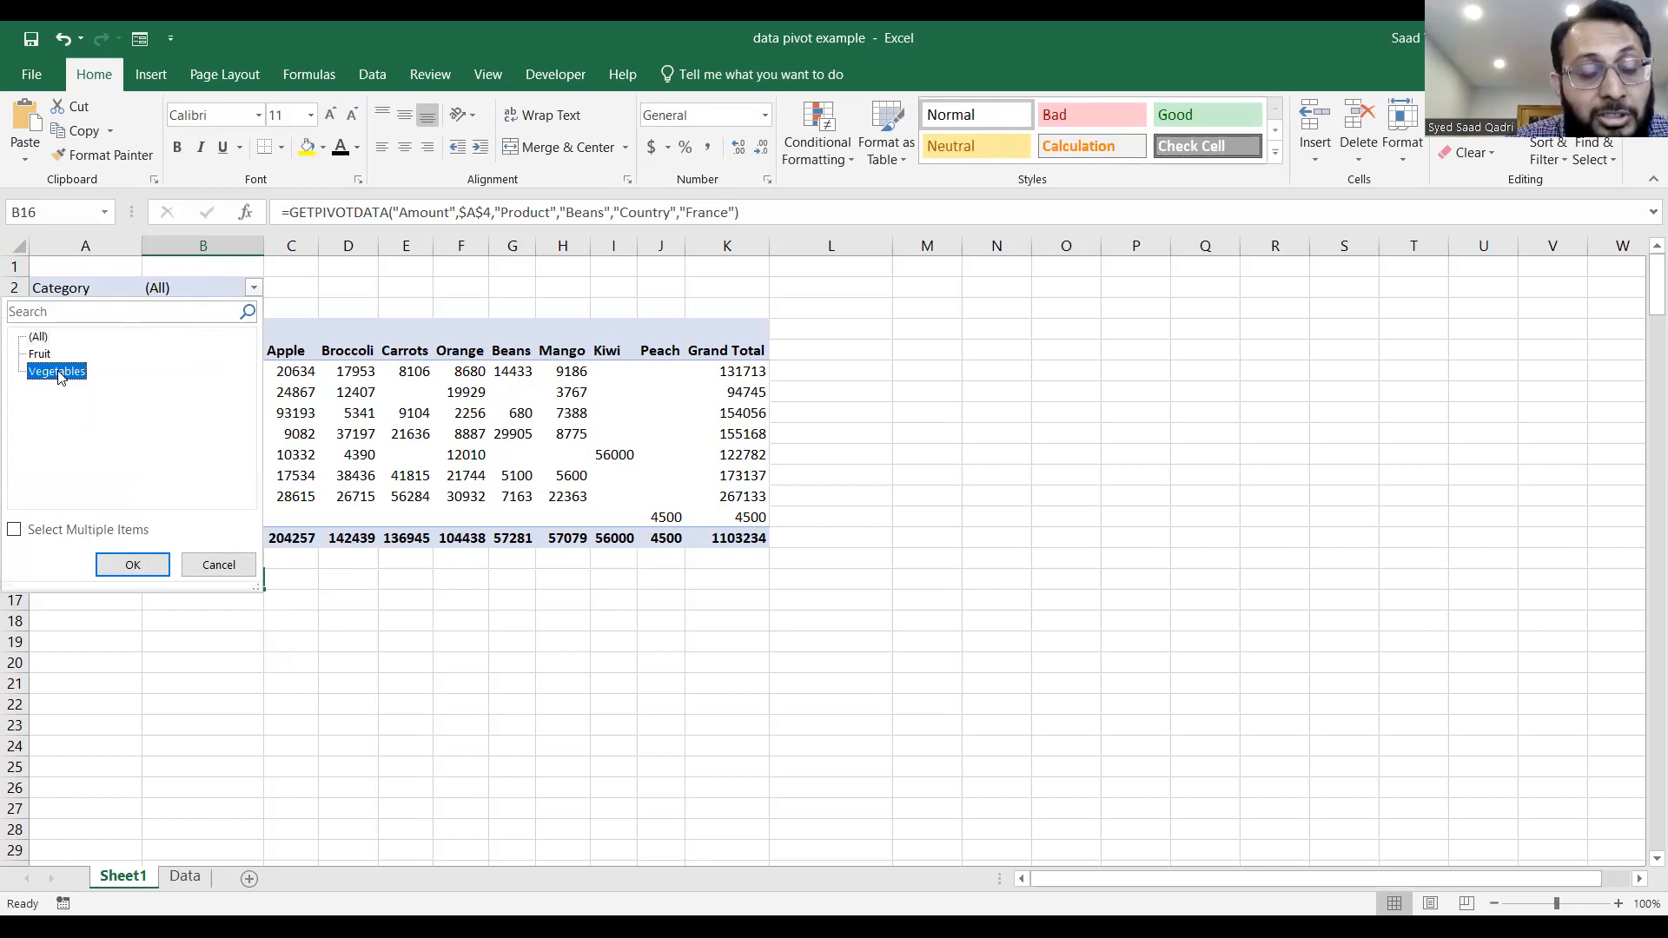
click(143, 572)
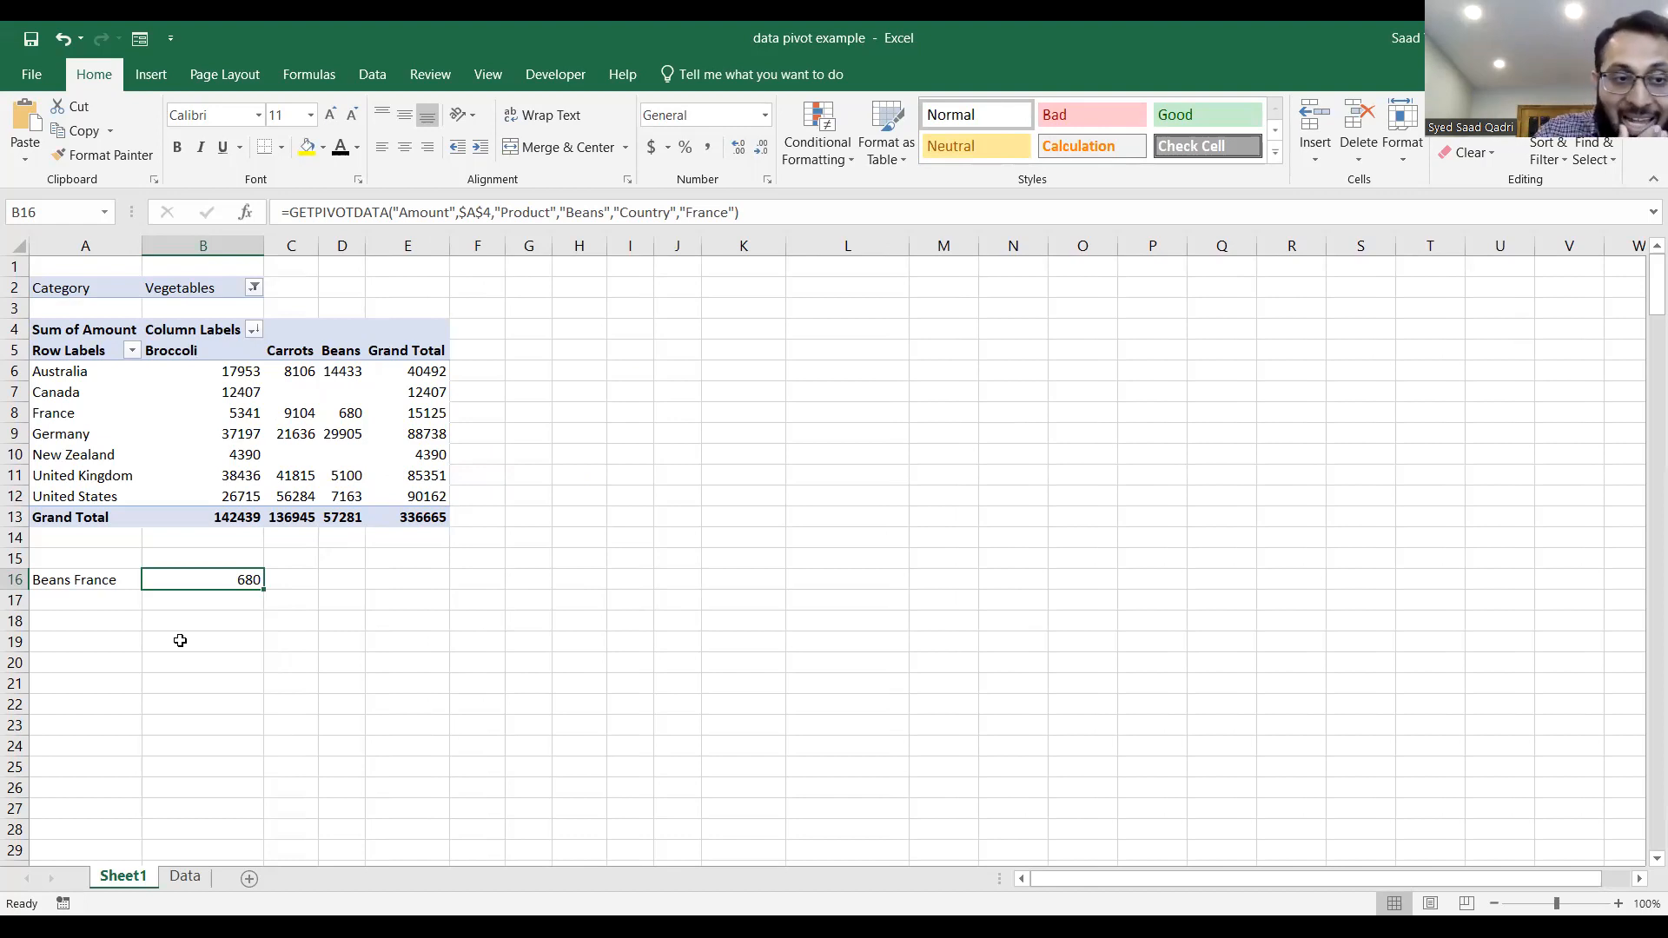
click(254, 290)
click(41, 354)
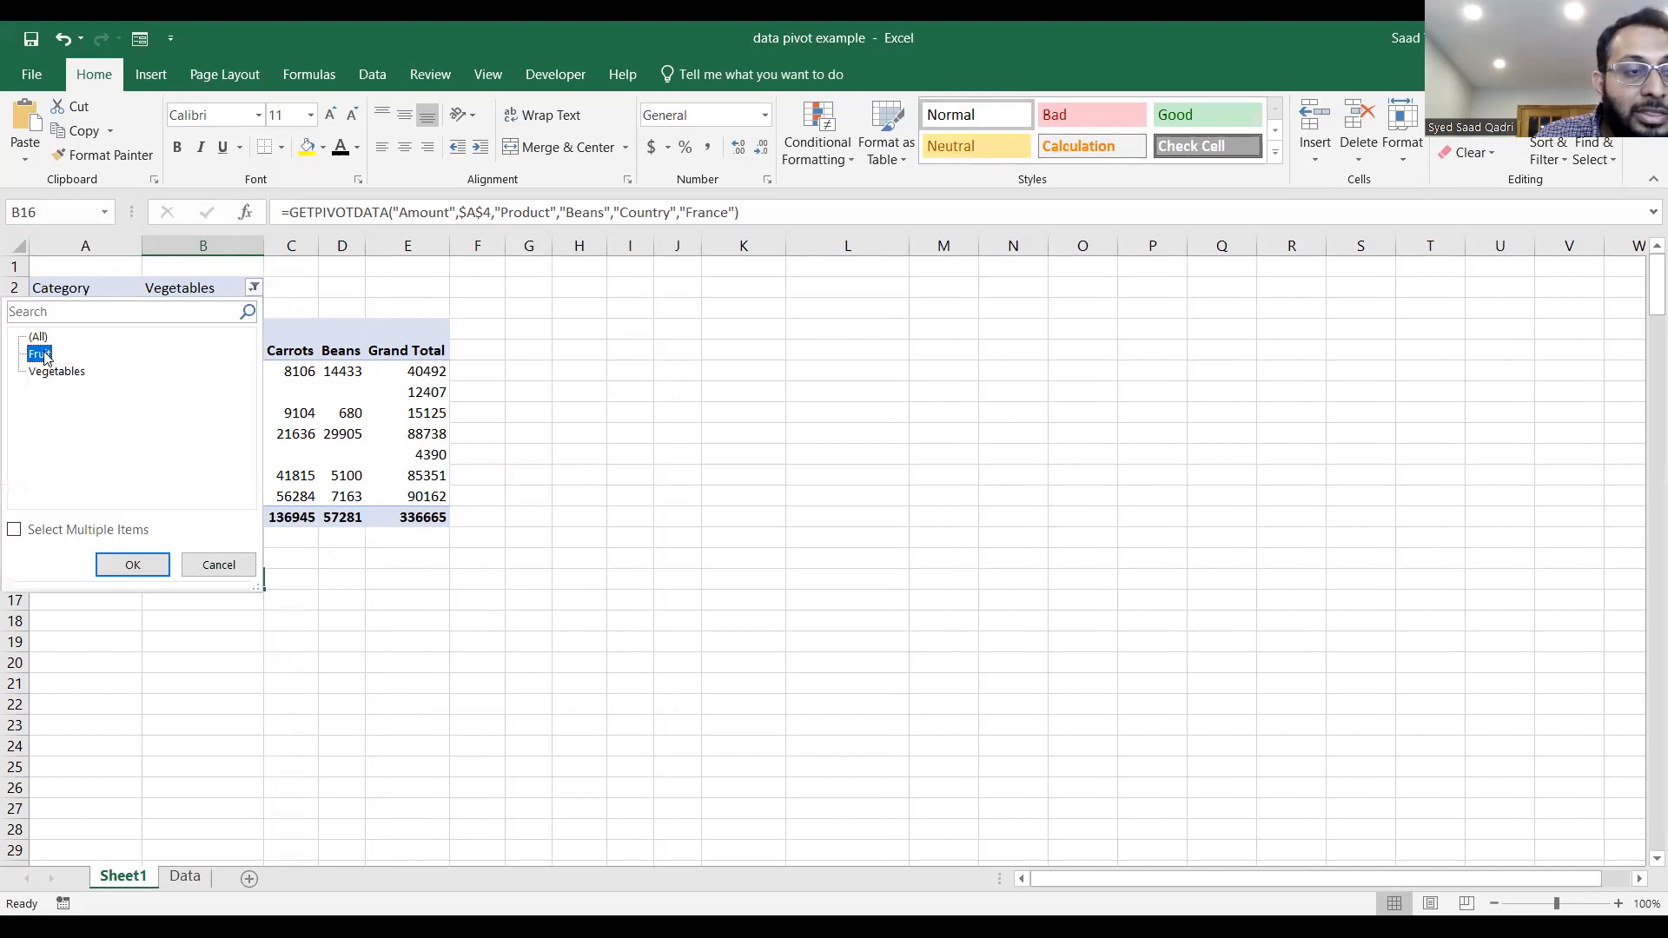
click(122, 565)
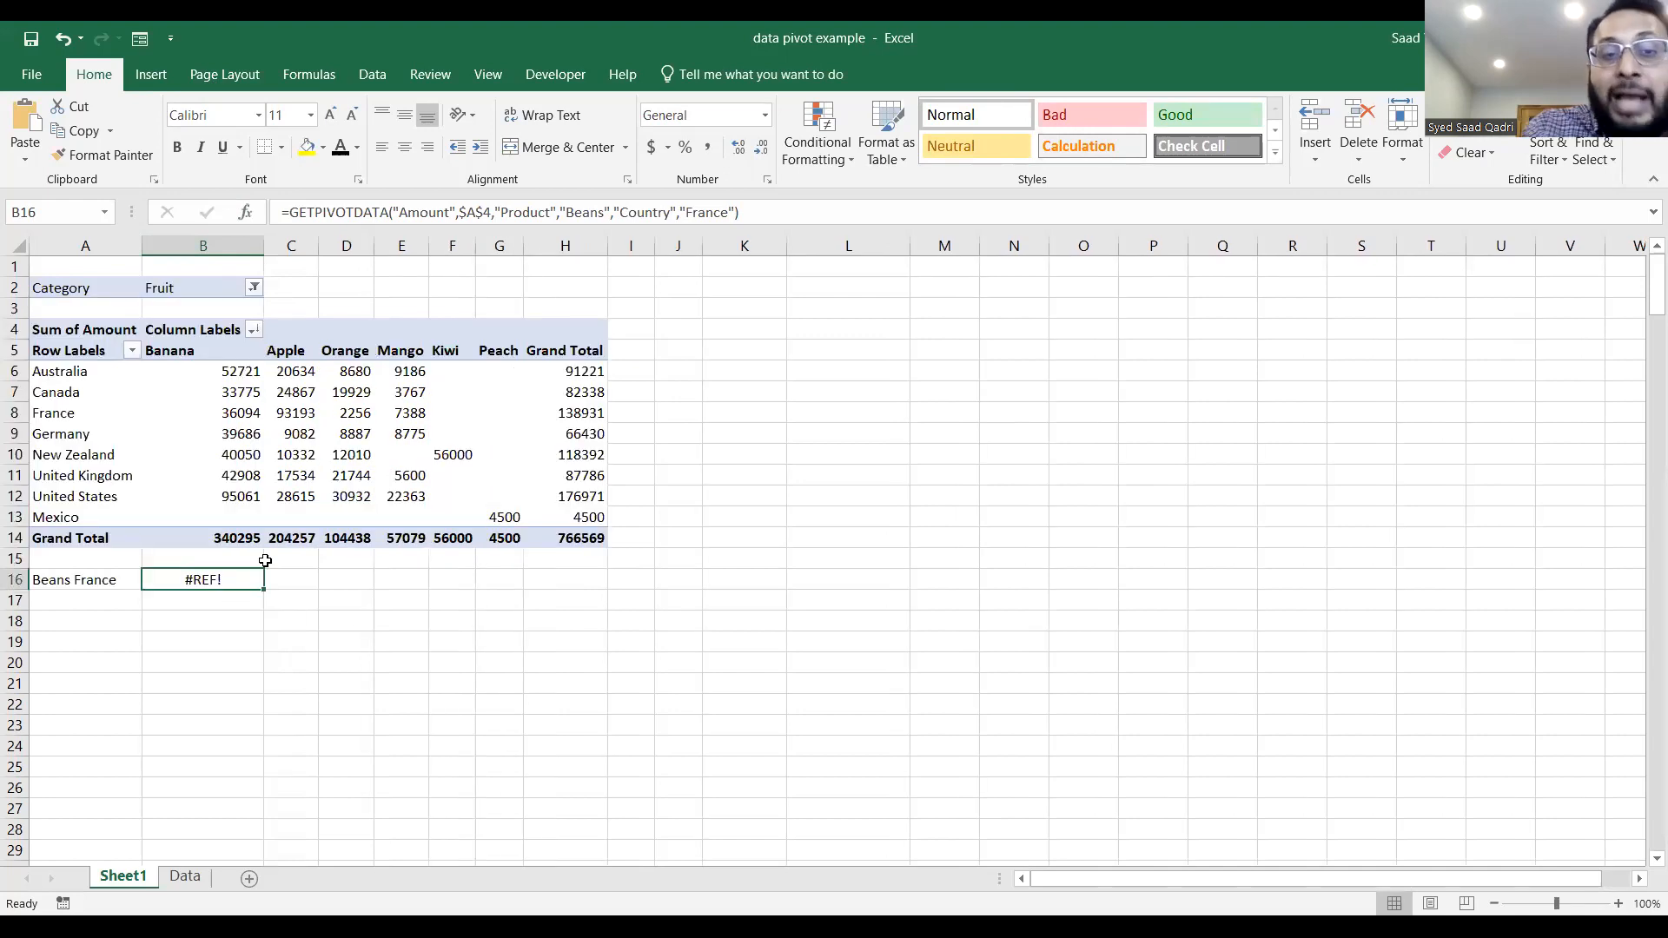
Reset the PivotTable's Category filter to (All).
click(254, 288)
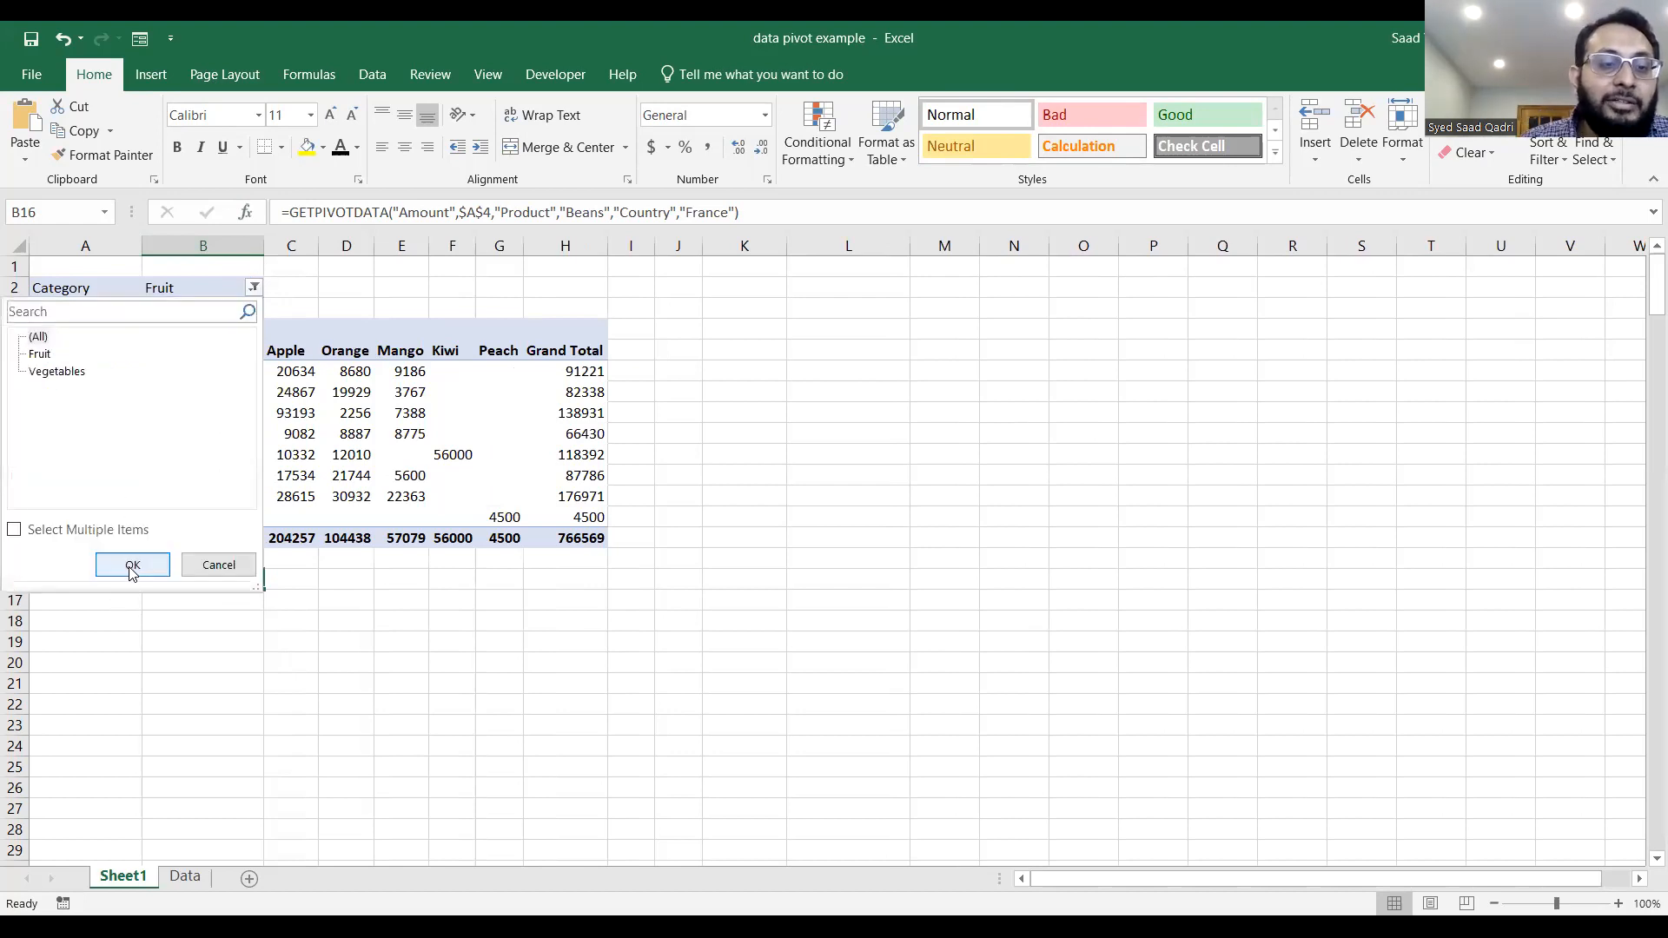
click(128, 566)
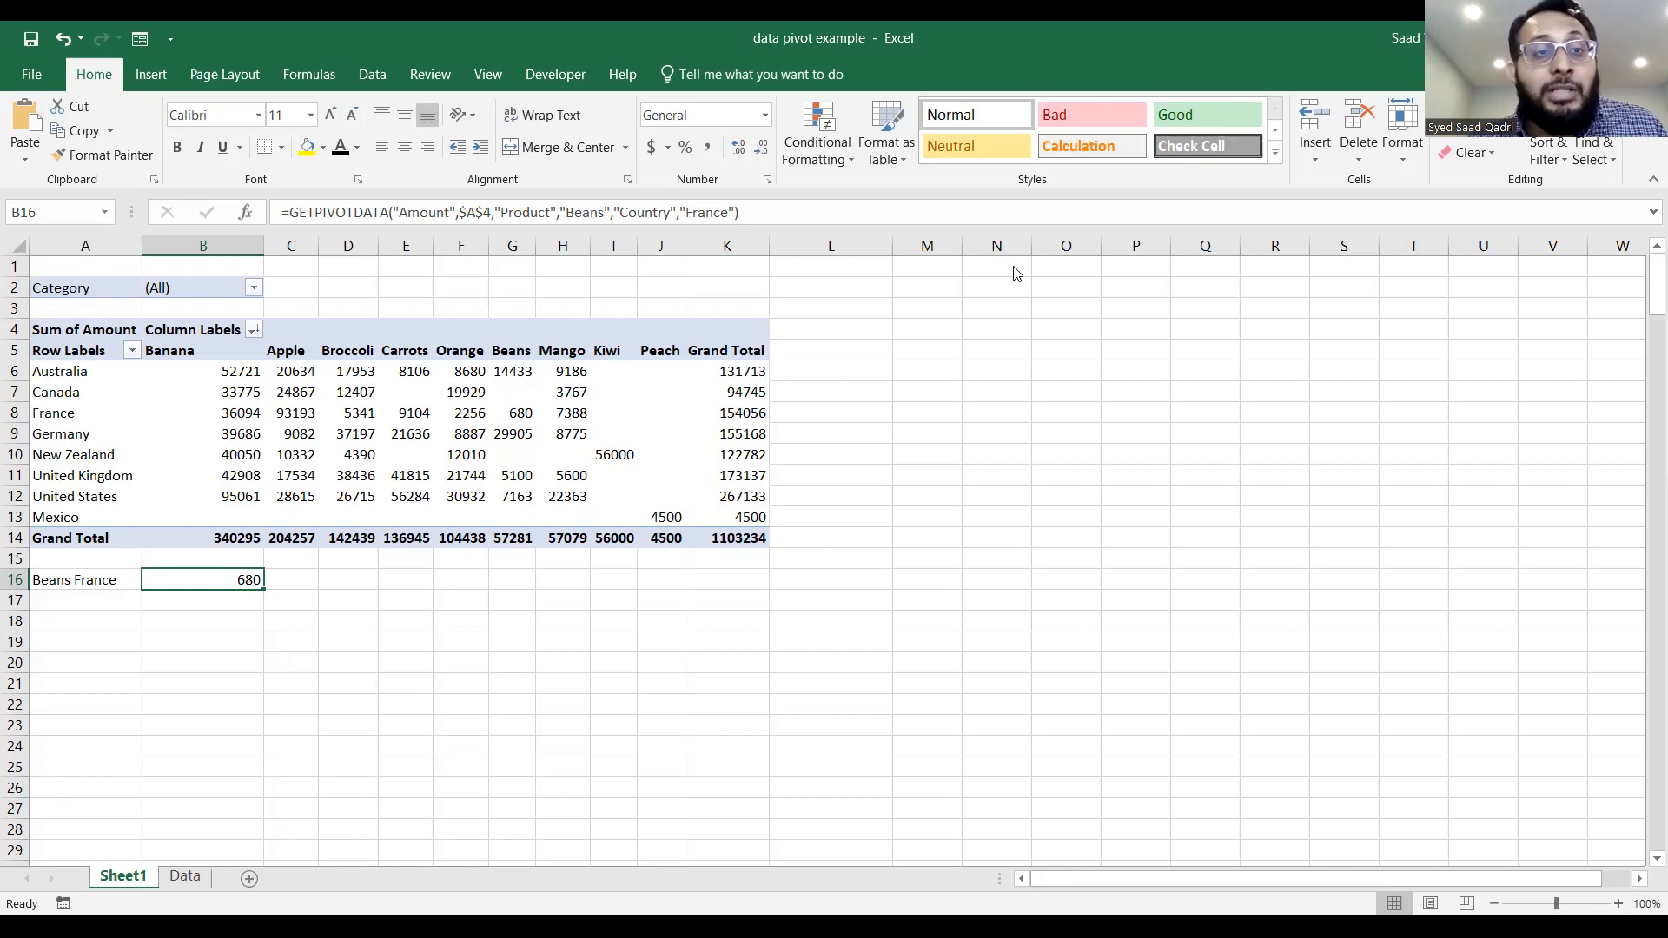
key(alt+Tab)
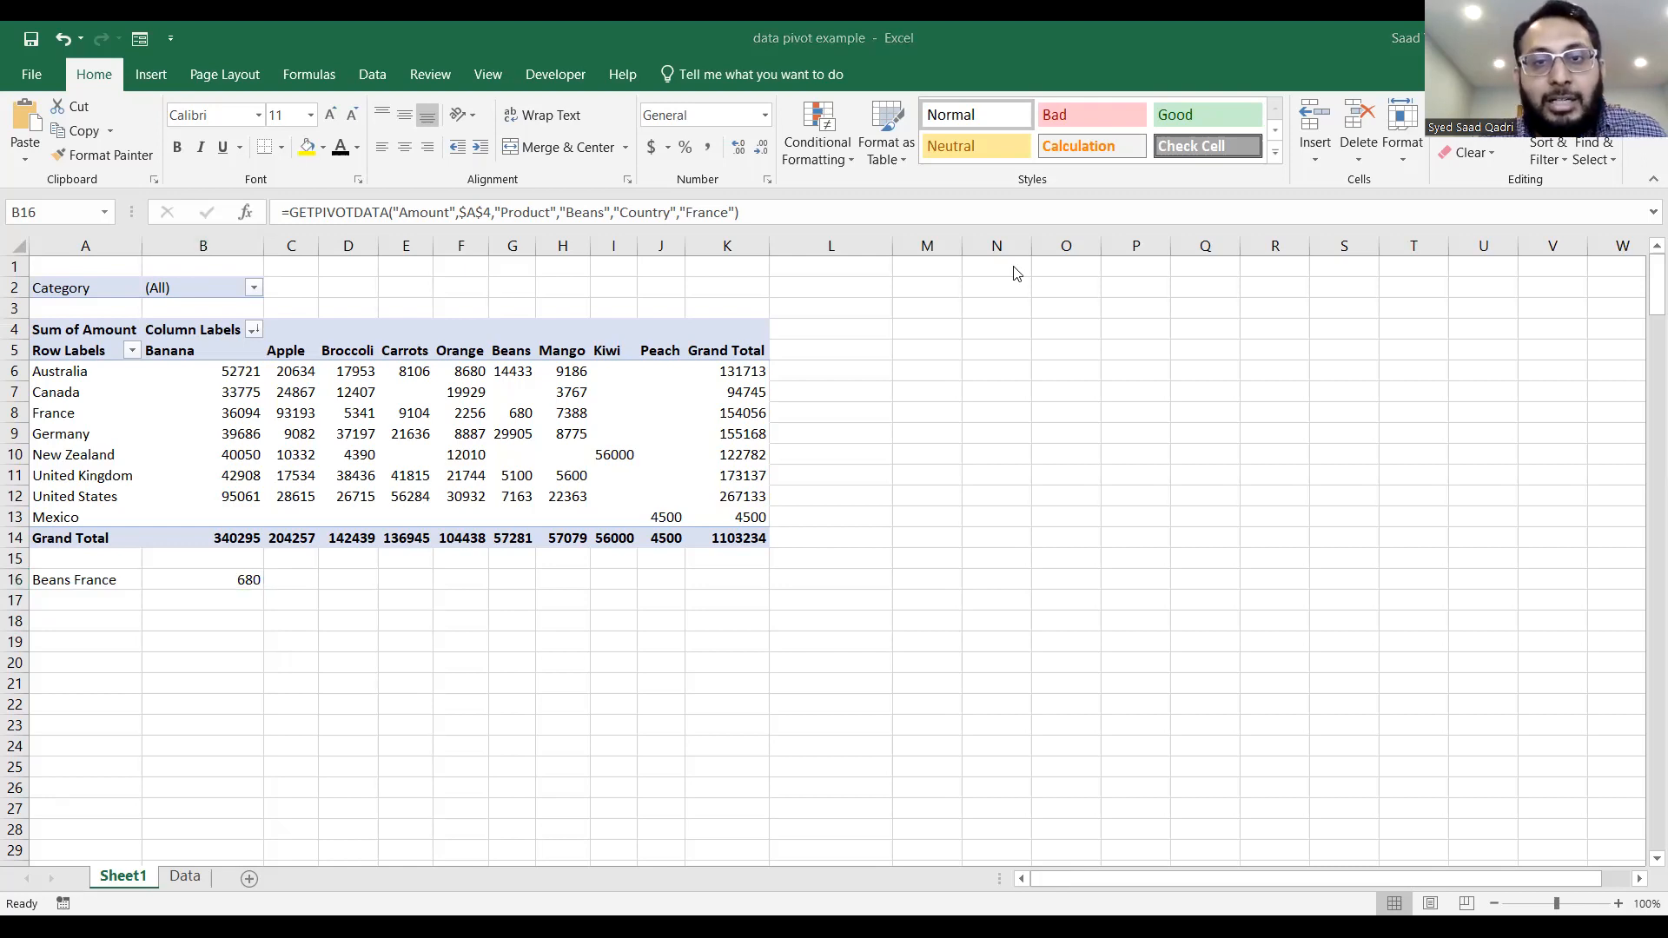